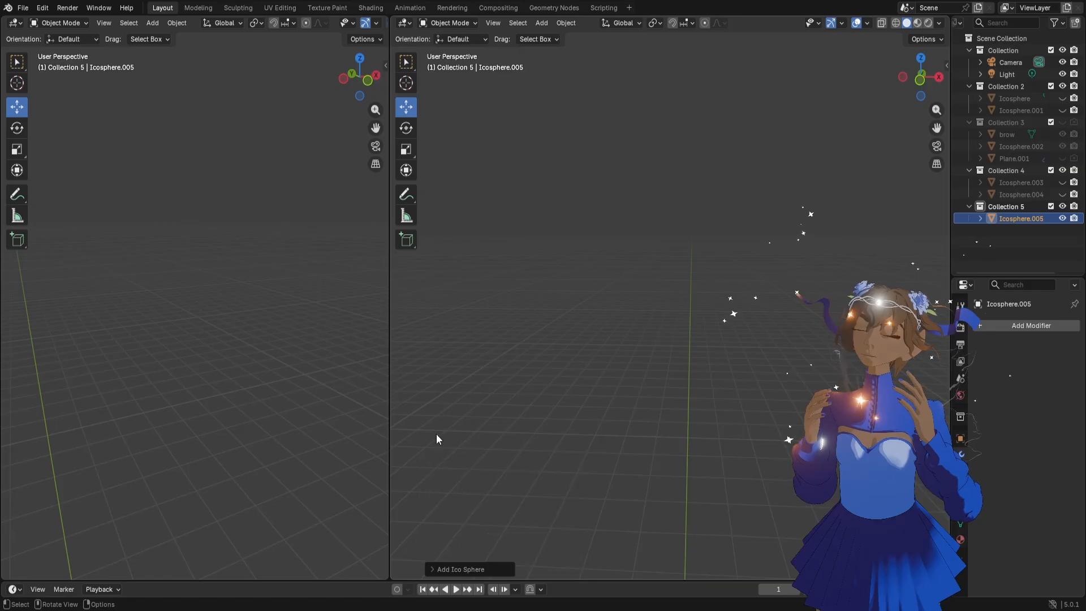
Raise the icosphere above the world origin and resize it, with the object transform applied
drag(671, 421, 670, 151)
key(s)
click(693, 226)
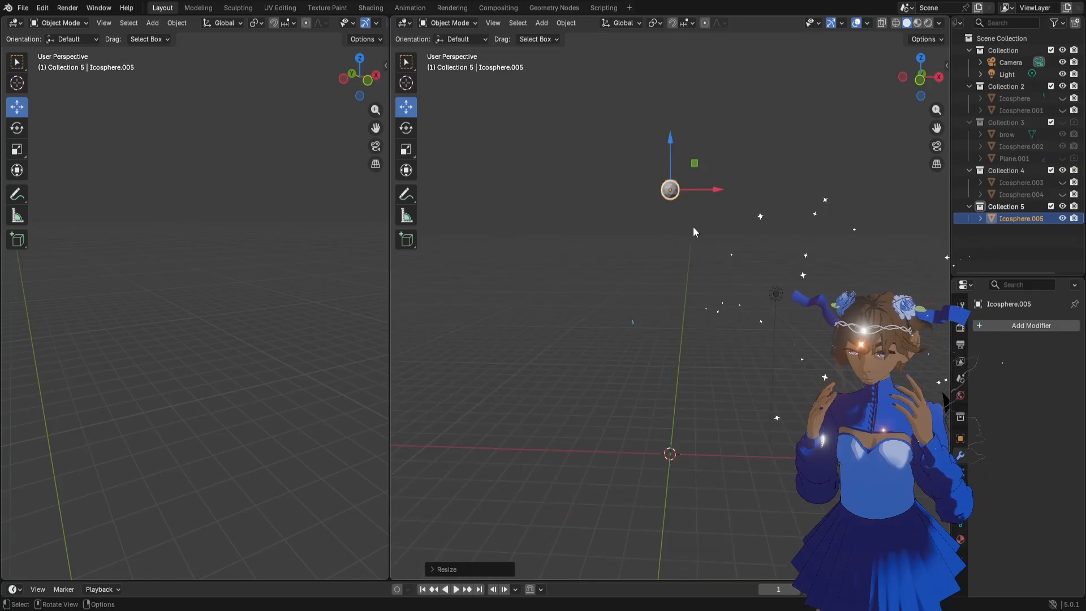
key(s)
click(684, 208)
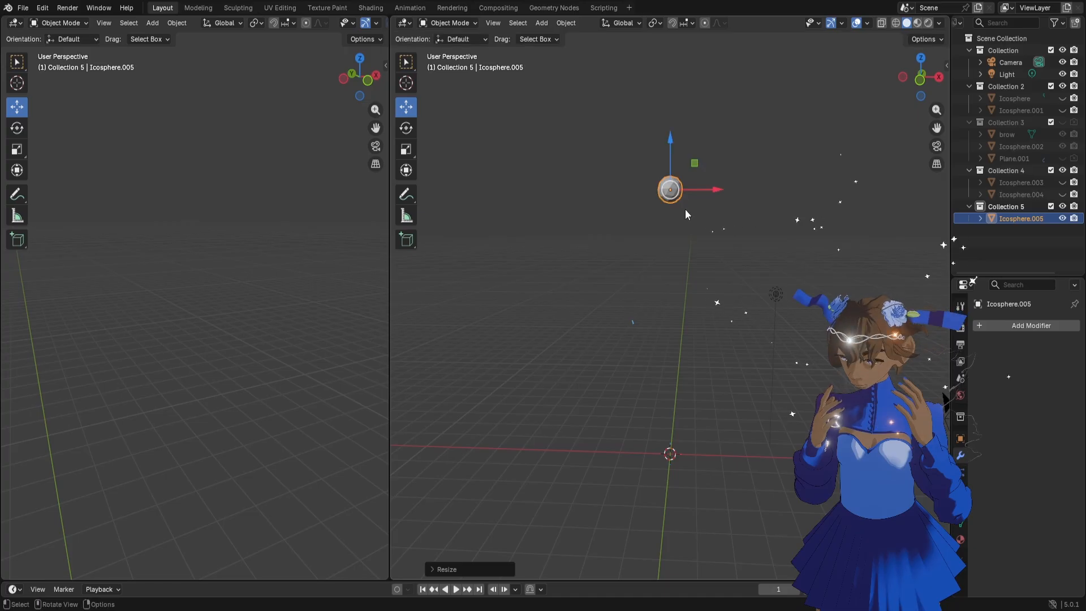
key(s)
click(684, 208)
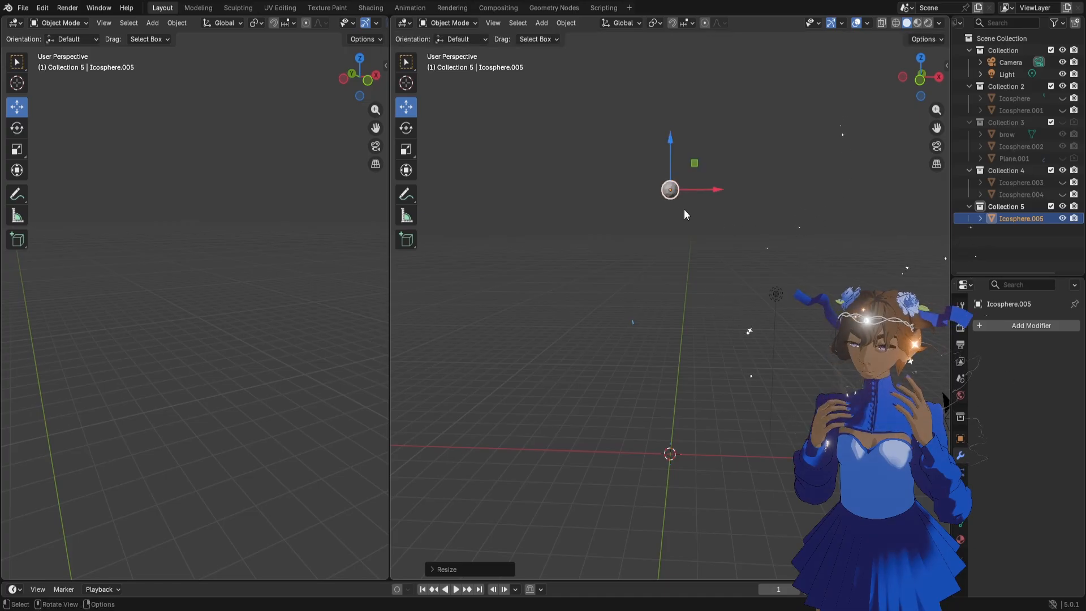
key(ctrl+a)
click(684, 209)
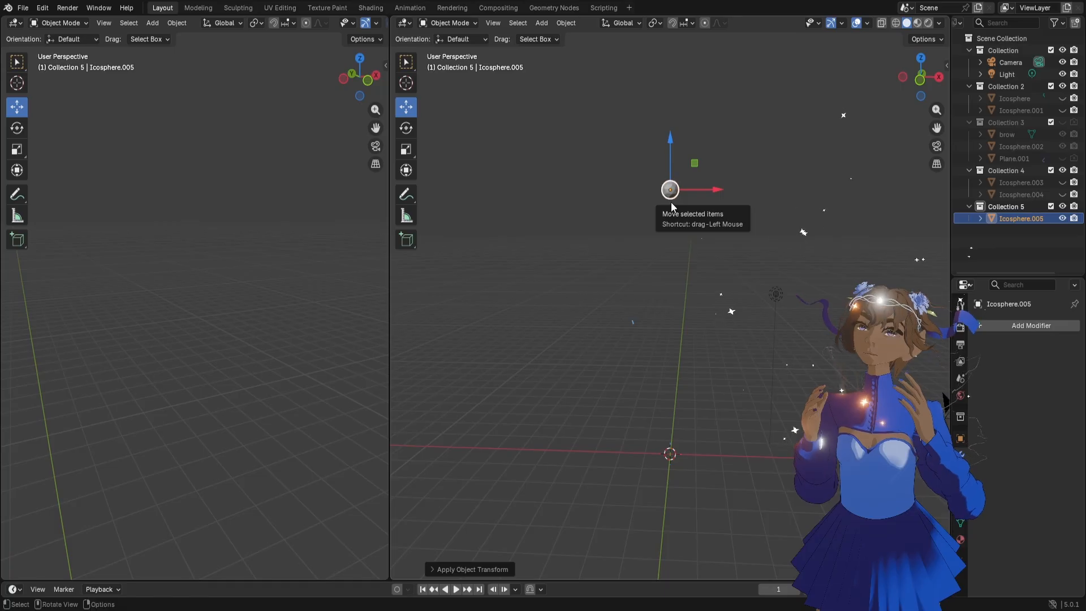
Shade the icosphere smooth and subdivide it with an applied level 3 Catmull-Clark Subdivision modifier
key(KP_Decimal)
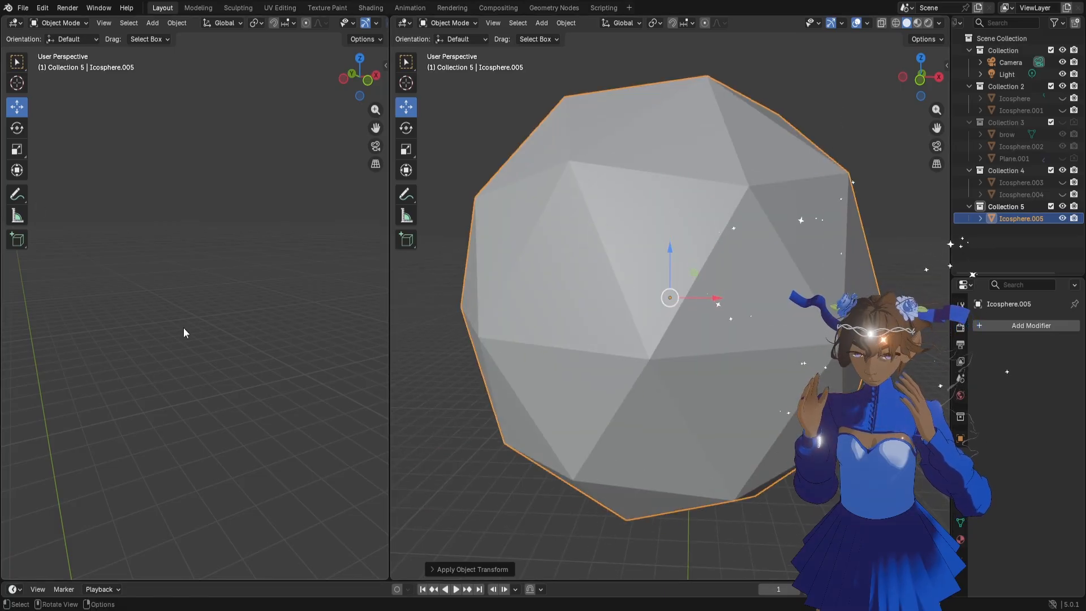
key(KP_Decimal)
key(ctrl+3)
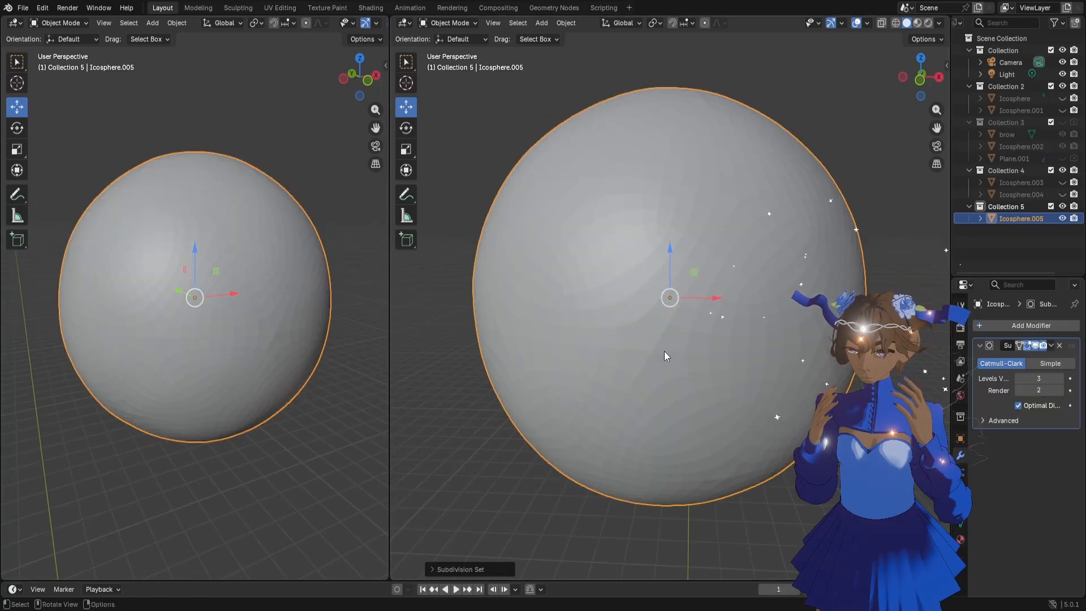
right_click(673, 340)
click(687, 336)
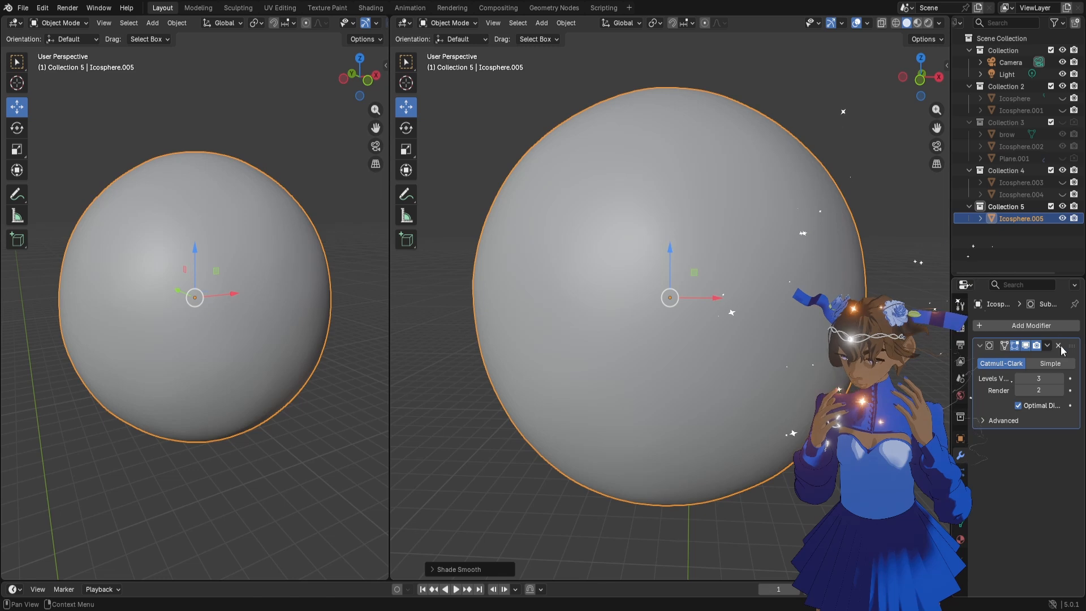
click(1048, 345)
click(1009, 359)
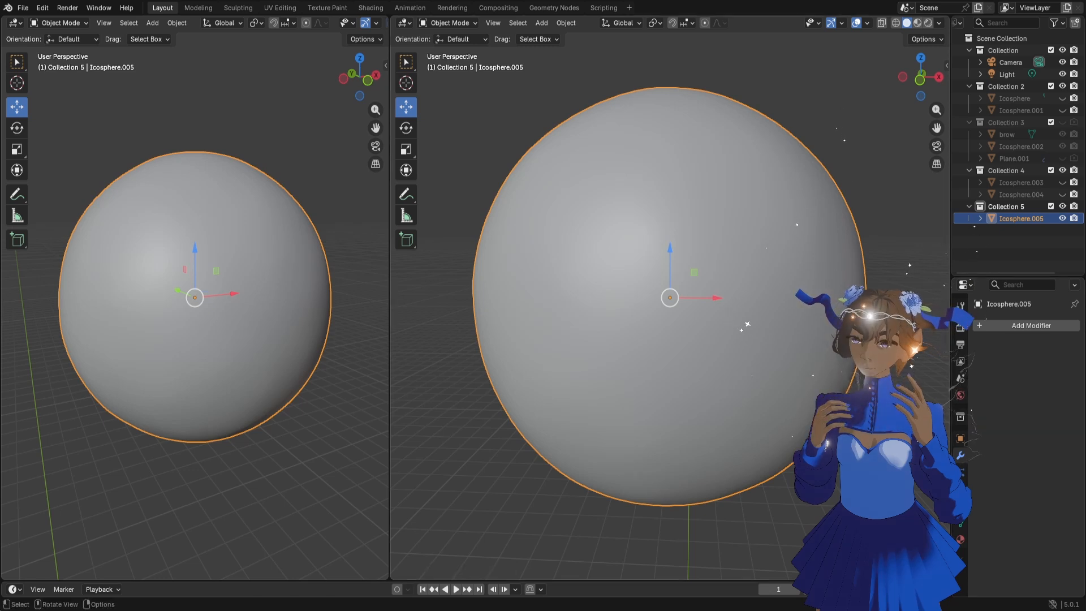
Put the sphere in Sculpt Mode and widen the main viewport relative to the secondary one
scroll(654, 342, down, 5)
click(453, 24)
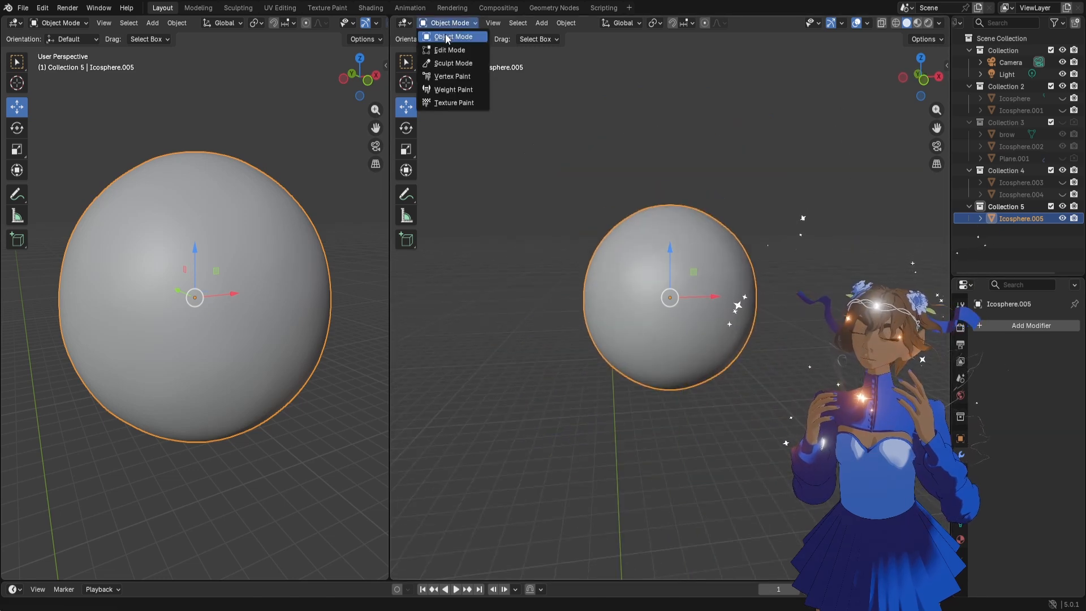
click(447, 65)
drag(387, 137, 354, 138)
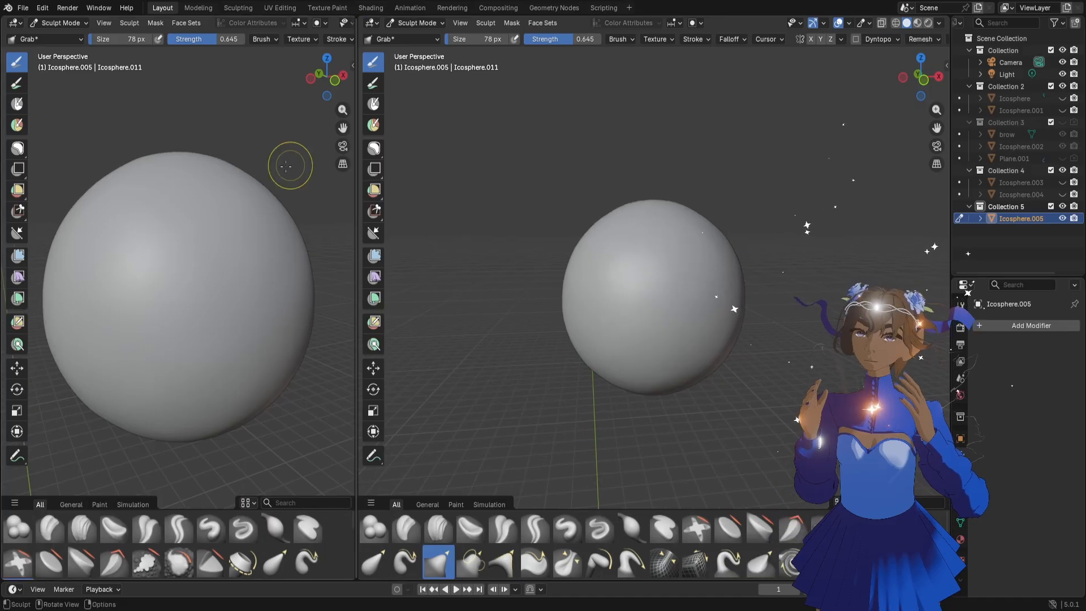
scroll(201, 264, down, 2)
middle_drag(201, 264, 200, 262)
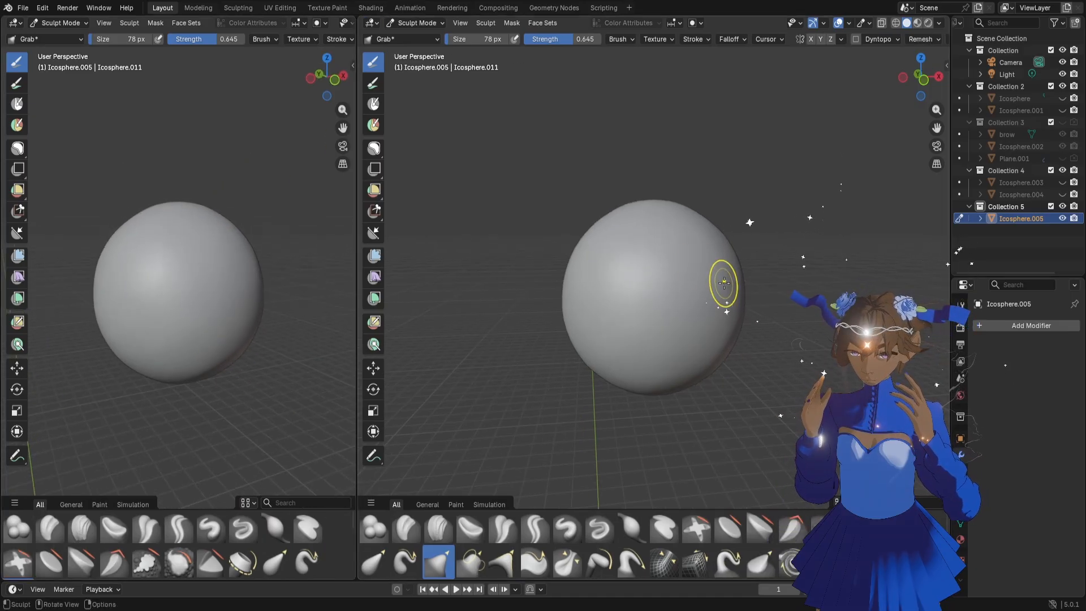
Examine the sphere from the side and in front orthographic view, ready for sculpting
click(939, 76)
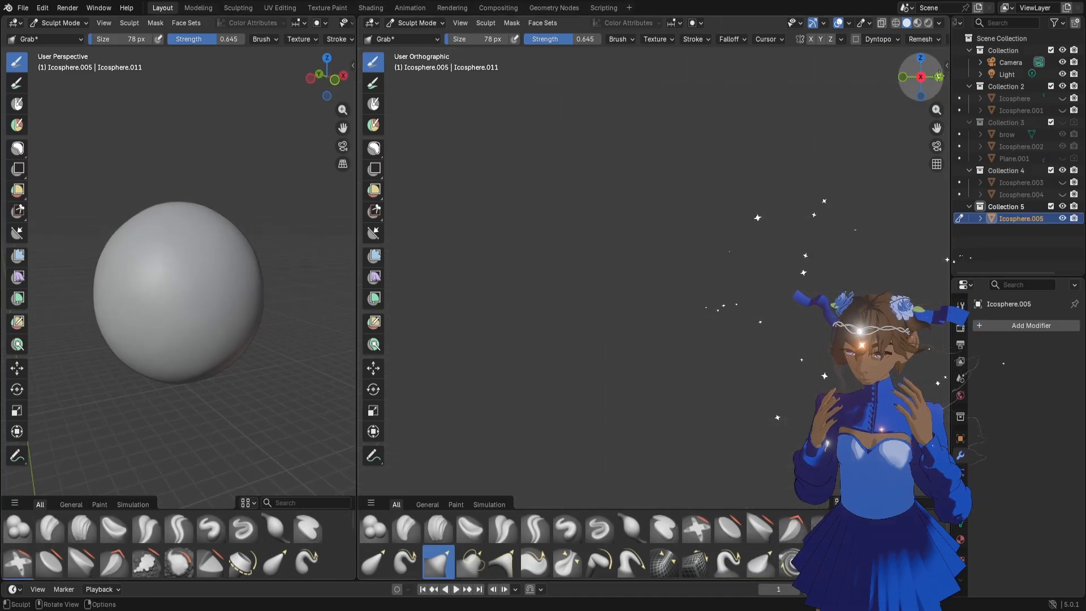
click(939, 76)
key(ctrl+KP_3)
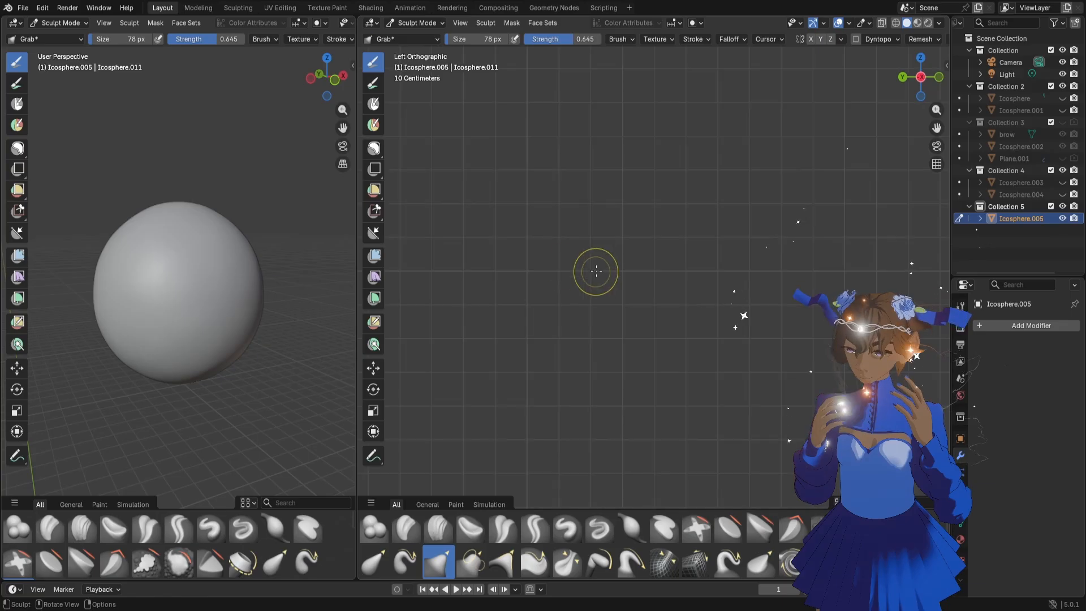
scroll(632, 238, down, 5)
scroll(626, 238, up, 2)
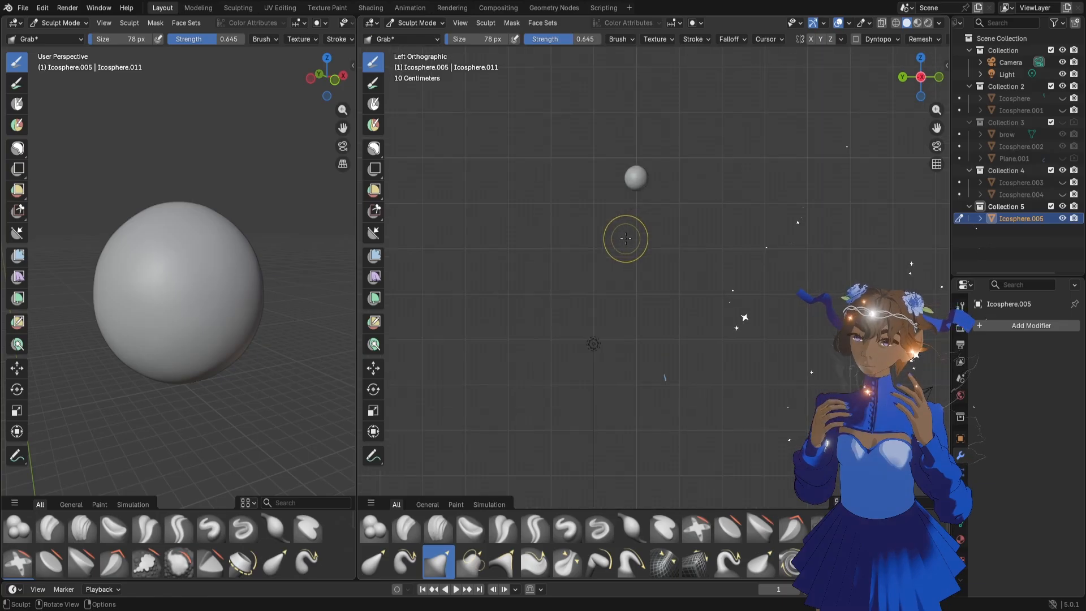
scroll(619, 164, up, 5)
scroll(616, 145, down, 3)
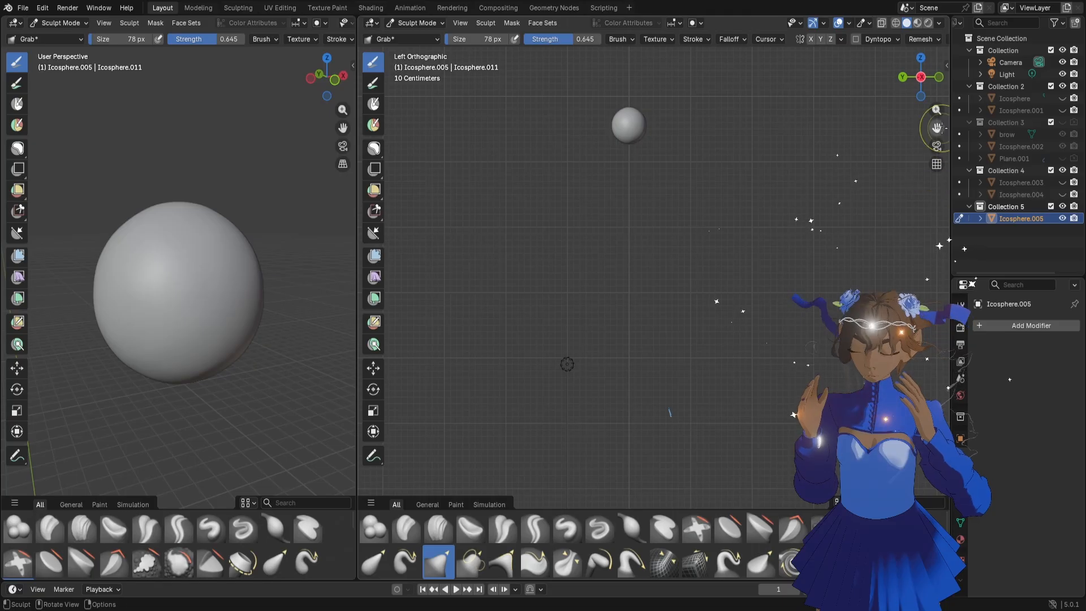
drag(937, 129, 993, 237)
scroll(820, 230, up, 4)
scroll(819, 230, up, 1)
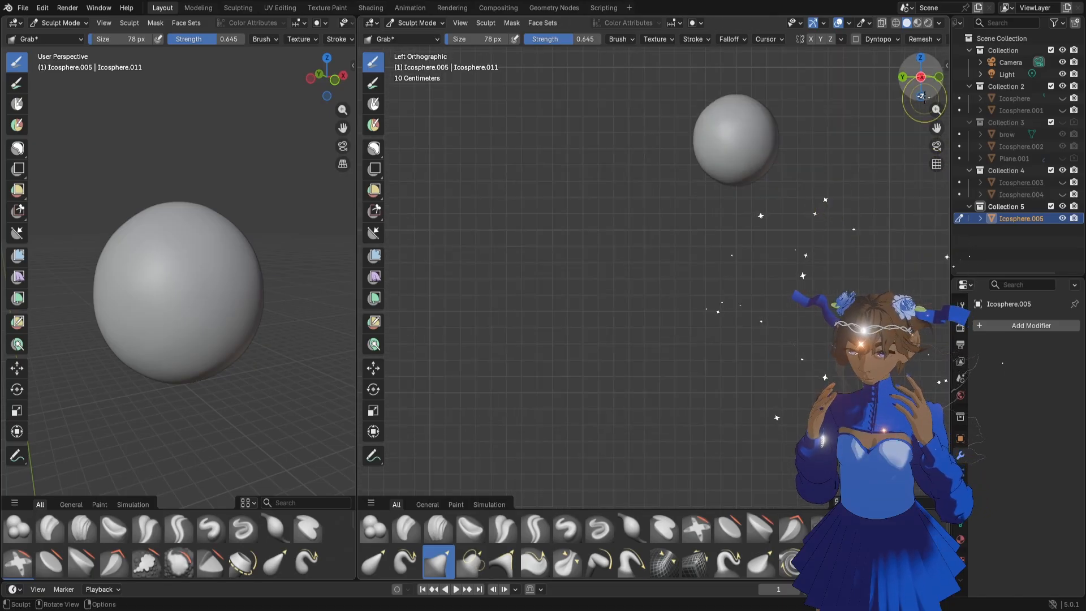
click(939, 77)
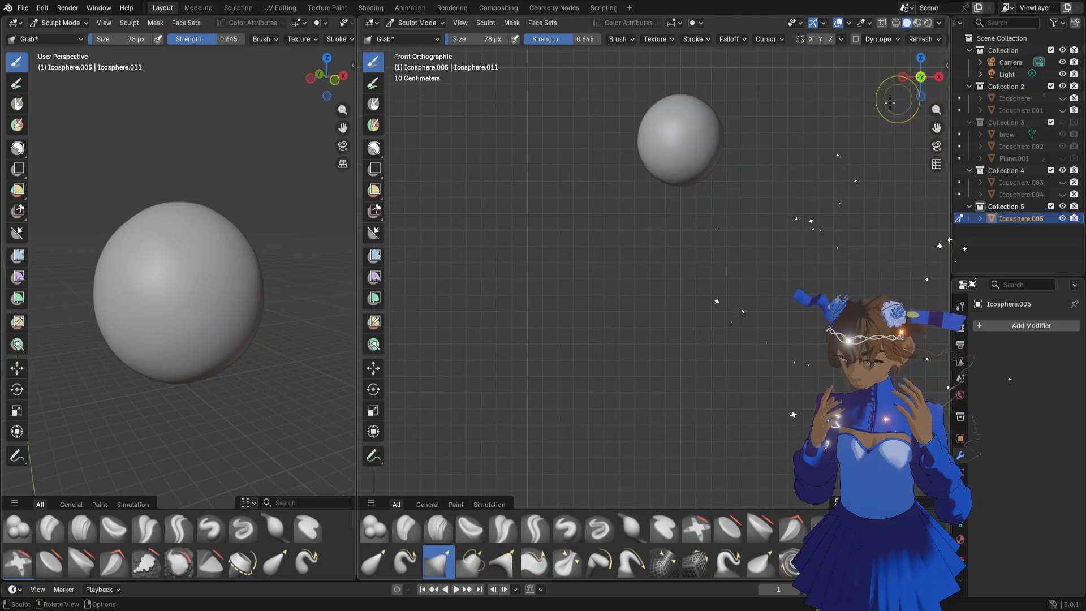
scroll(740, 195, up, 1)
drag(937, 129, 937, 240)
scroll(760, 228, up, 2)
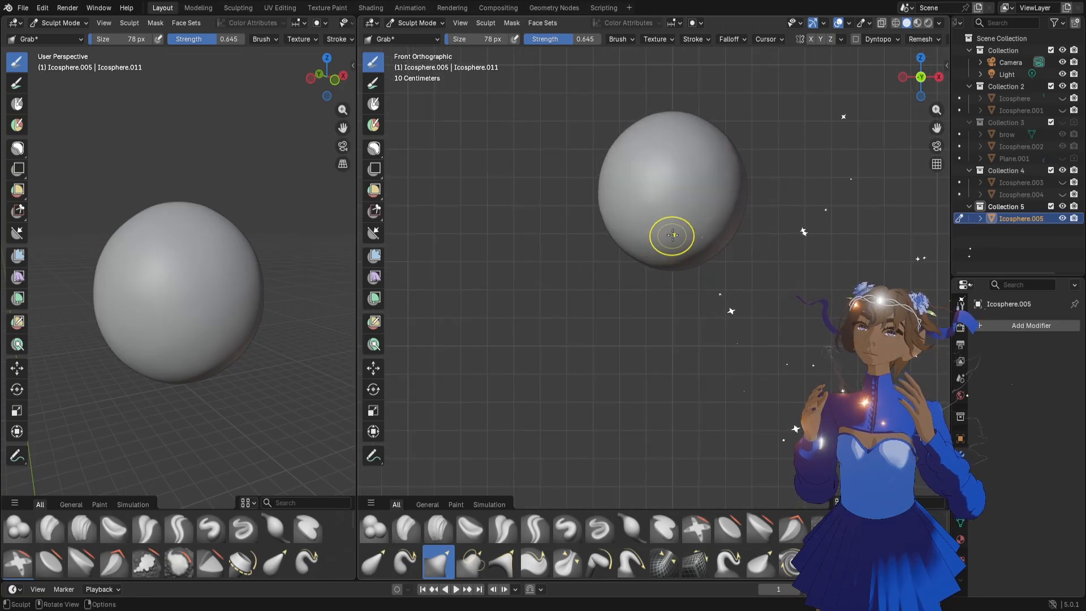
Enable X symmetry and push both sides of the sphere inward using a 268 px Grab brush
key(f)
click(729, 195)
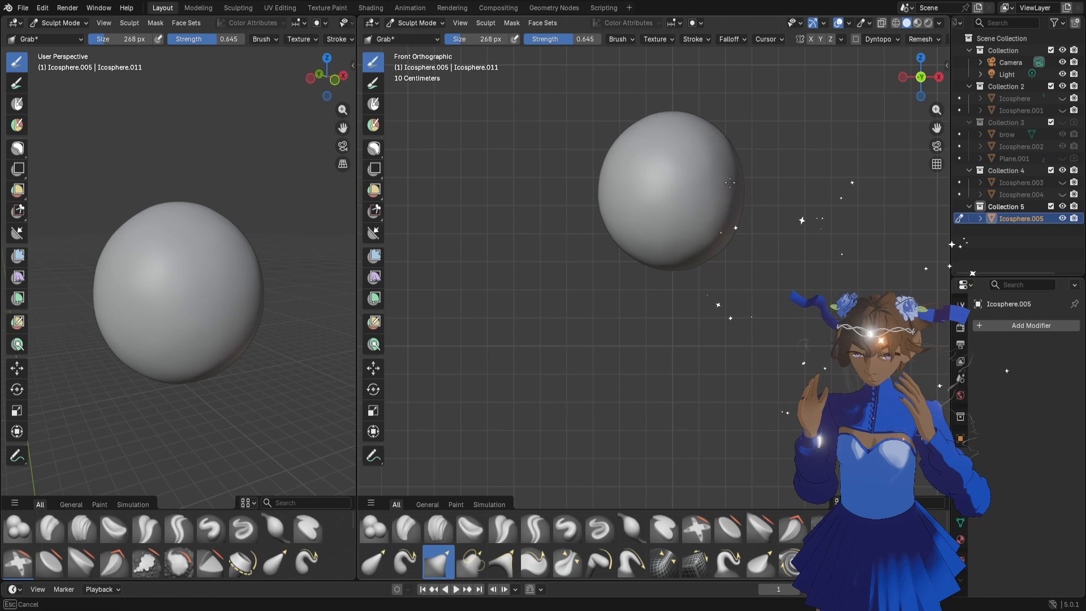
mouse_move(730, 183)
mouse_down()
mouse_move(728, 160)
mouse_move(729, 213)
mouse_move(736, 192)
mouse_up()
key(ctrl+z)
click(811, 39)
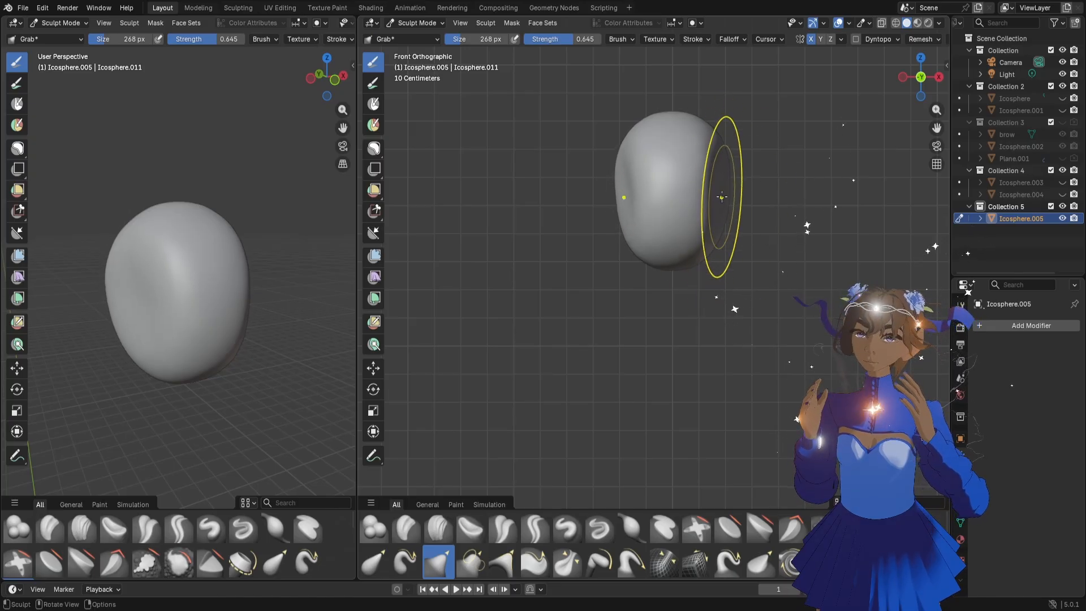
Carve shallow eye sockets across the front of the head with a 54 px Draw Sharp brush
scroll(704, 205, up, 2)
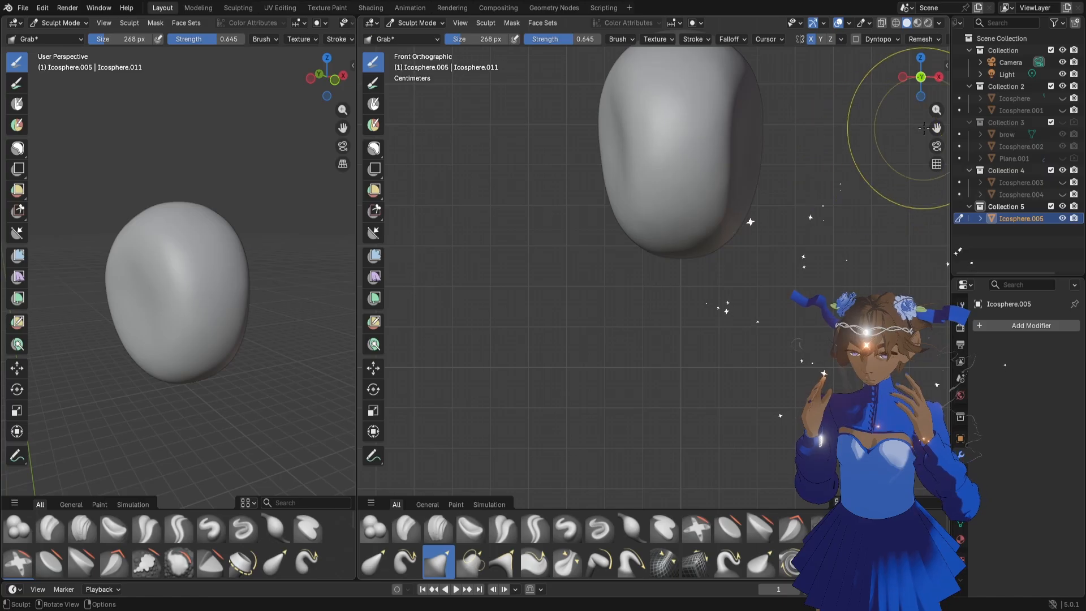
drag(937, 128, 900, 260)
key(f)
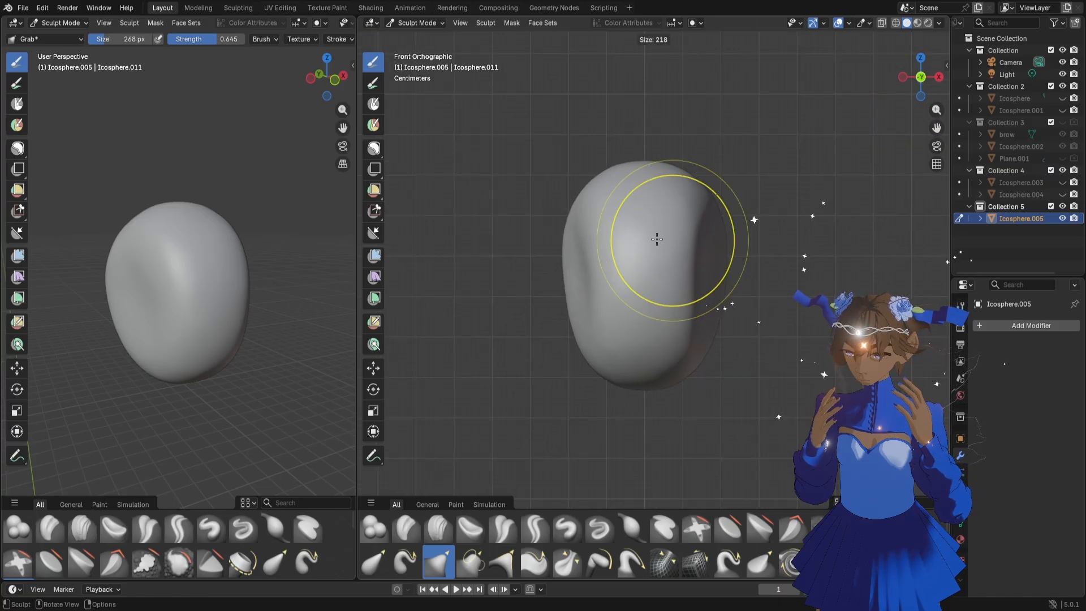
click(613, 224)
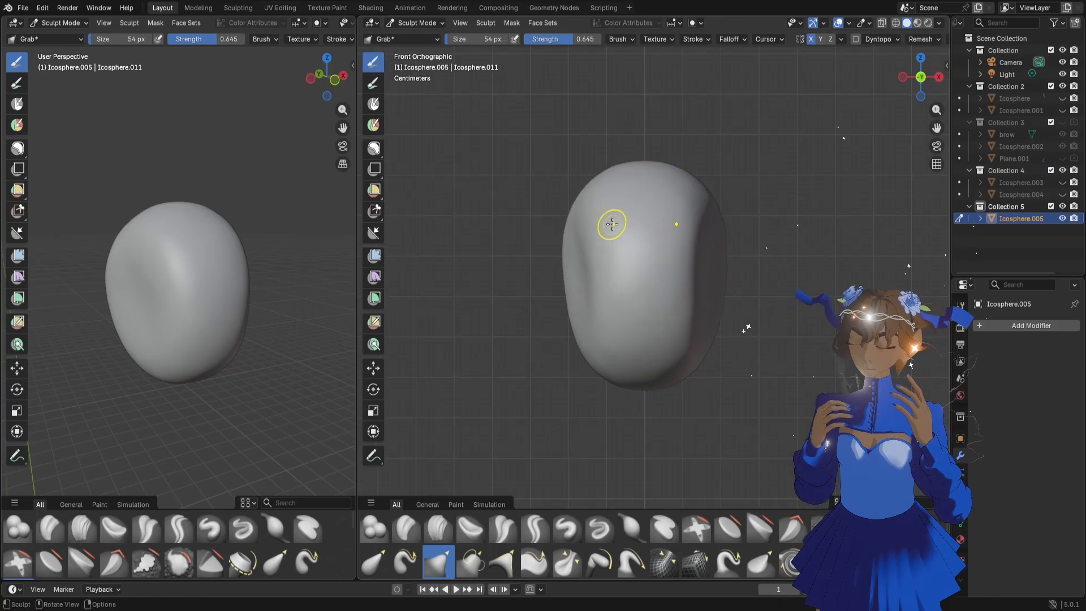
click(600, 530)
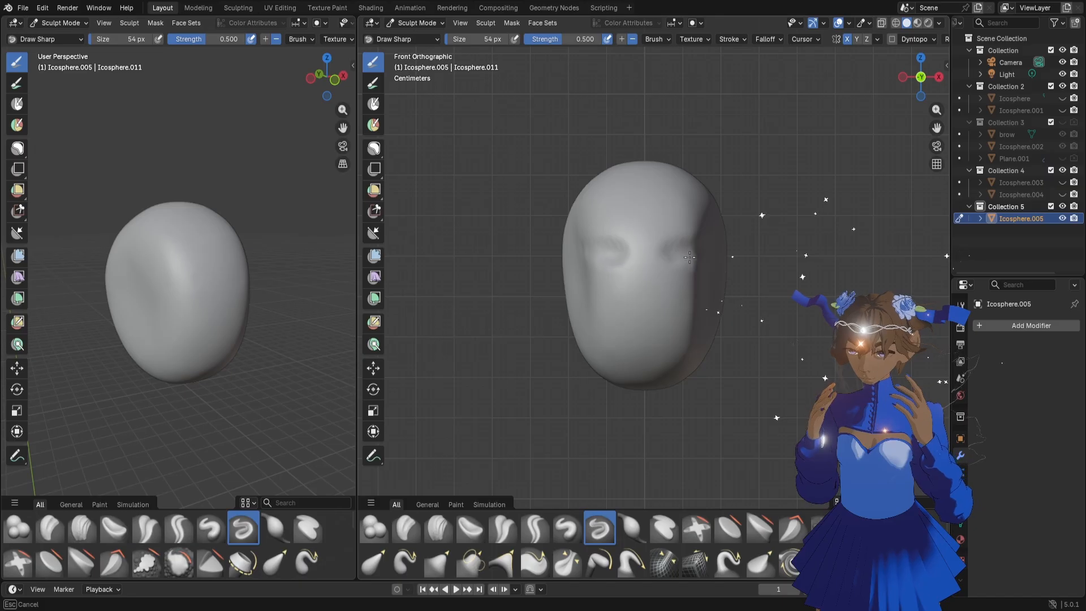
Push in the back side of the head with the Grab brush at 264 px
middle_drag(223, 299, 209, 327)
key(g)
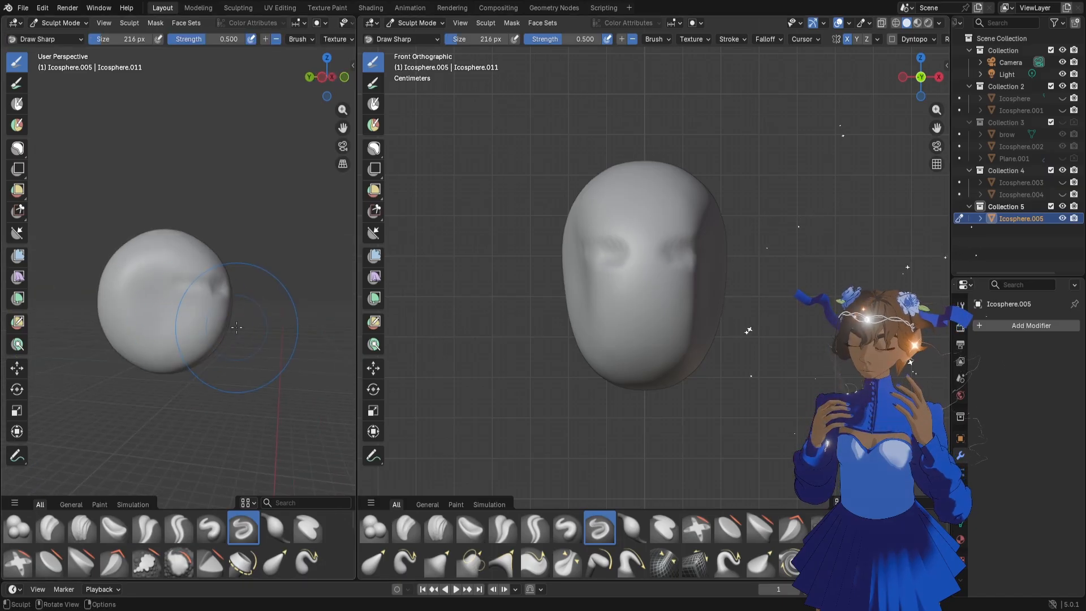
key(f)
click(257, 332)
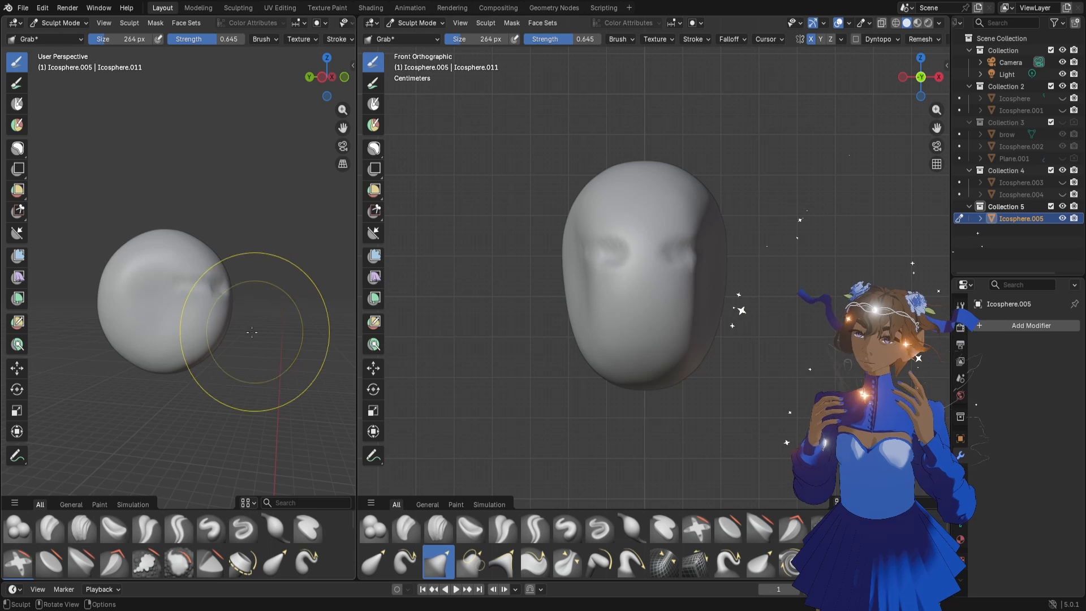
mouse_move(110, 282)
mouse_down()
mouse_move(120, 281)
mouse_move(114, 272)
mouse_move(116, 315)
mouse_move(134, 243)
mouse_move(127, 333)
mouse_up()
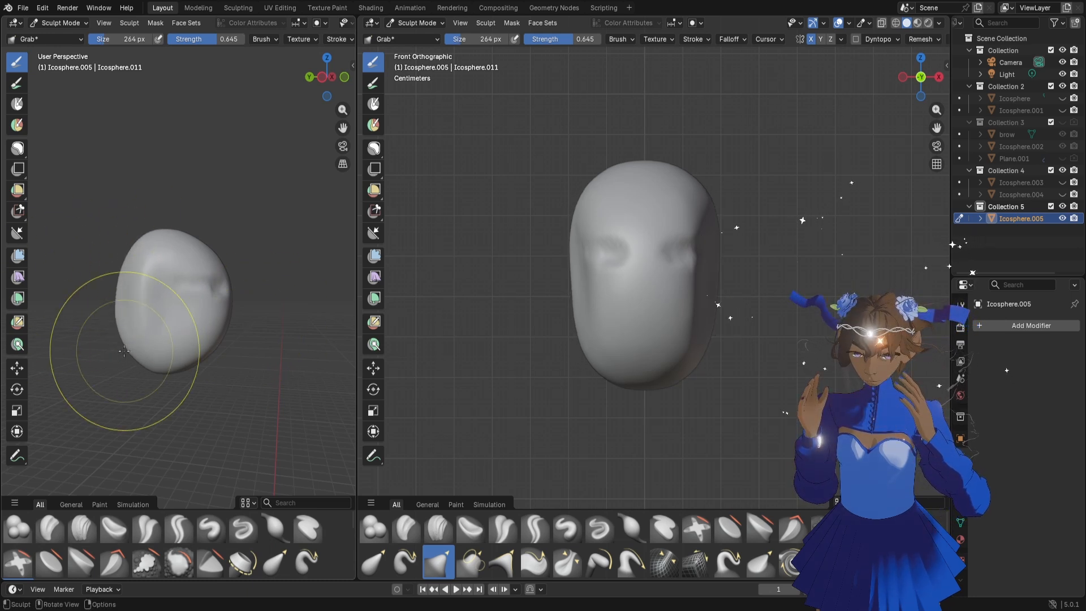
mouse_move(128, 333)
middle_down()
mouse_move(133, 304)
mouse_move(188, 320)
mouse_move(108, 271)
middle_up()
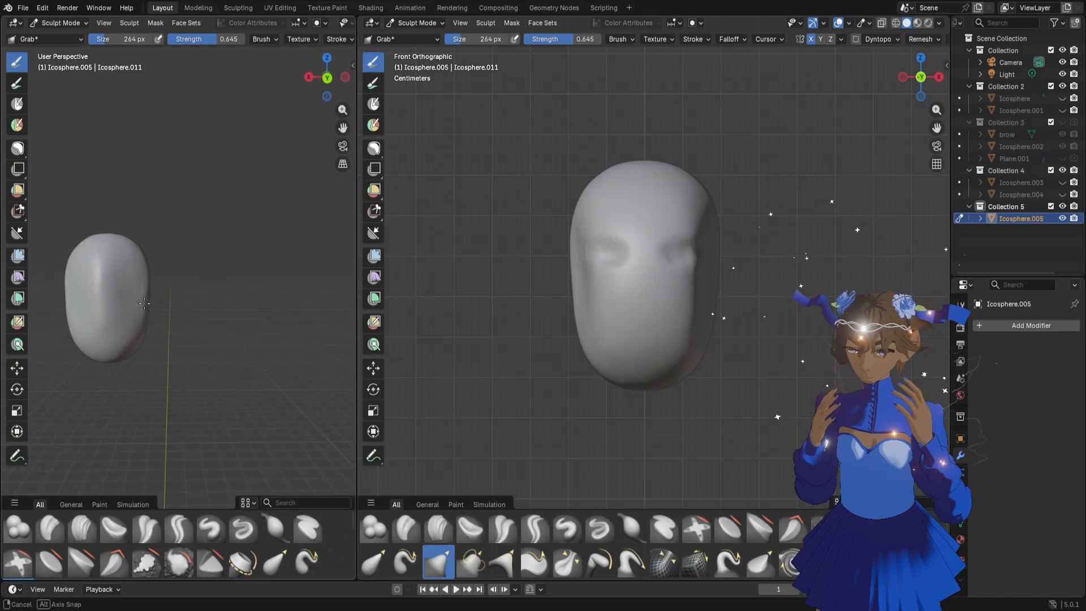
Narrow the rear and upper sides of the head with the Grab brush at 178 px
key(f)
click(105, 268)
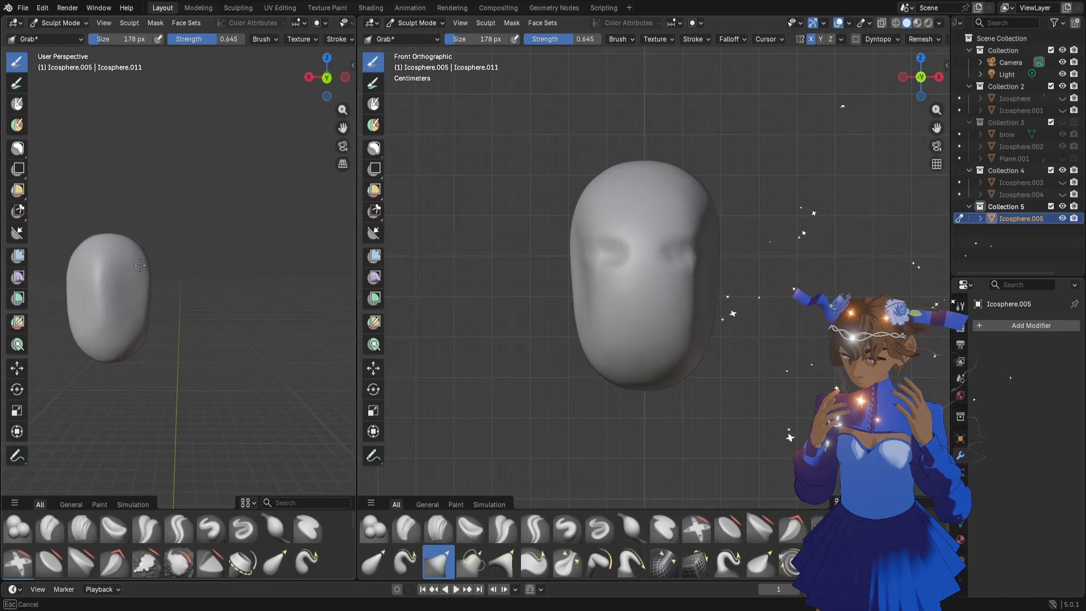
mouse_move(140, 265)
mouse_down()
mouse_move(107, 270)
mouse_move(101, 298)
mouse_up()
middle_drag(176, 289, 133, 294)
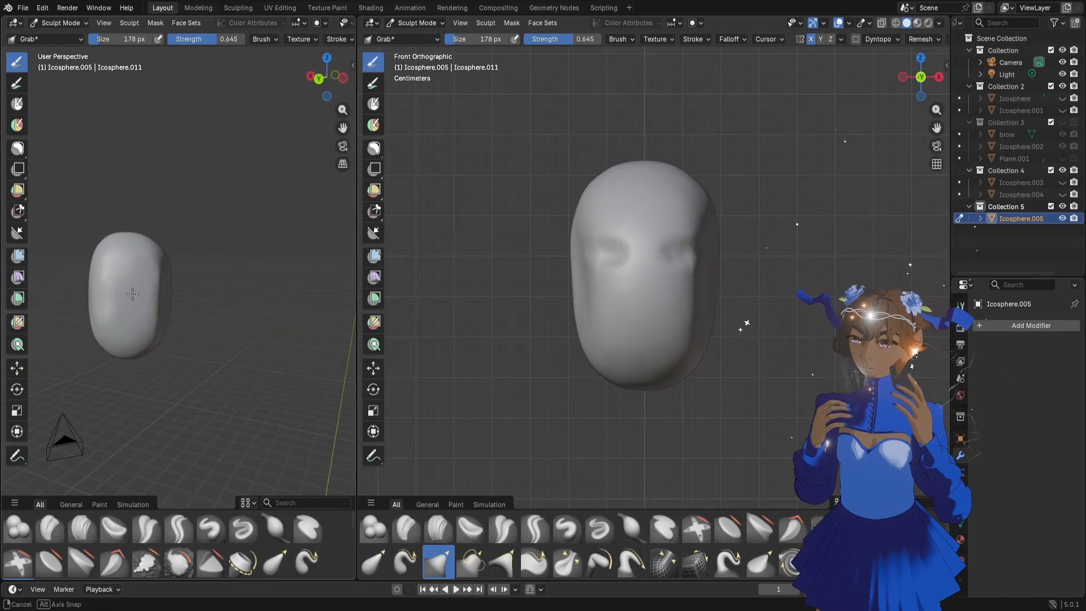
mouse_move(164, 277)
mouse_down()
mouse_move(155, 273)
mouse_move(152, 290)
mouse_up()
drag(149, 237, 132, 238)
mouse_move(117, 267)
middle_down()
mouse_move(113, 299)
mouse_move(98, 293)
middle_up()
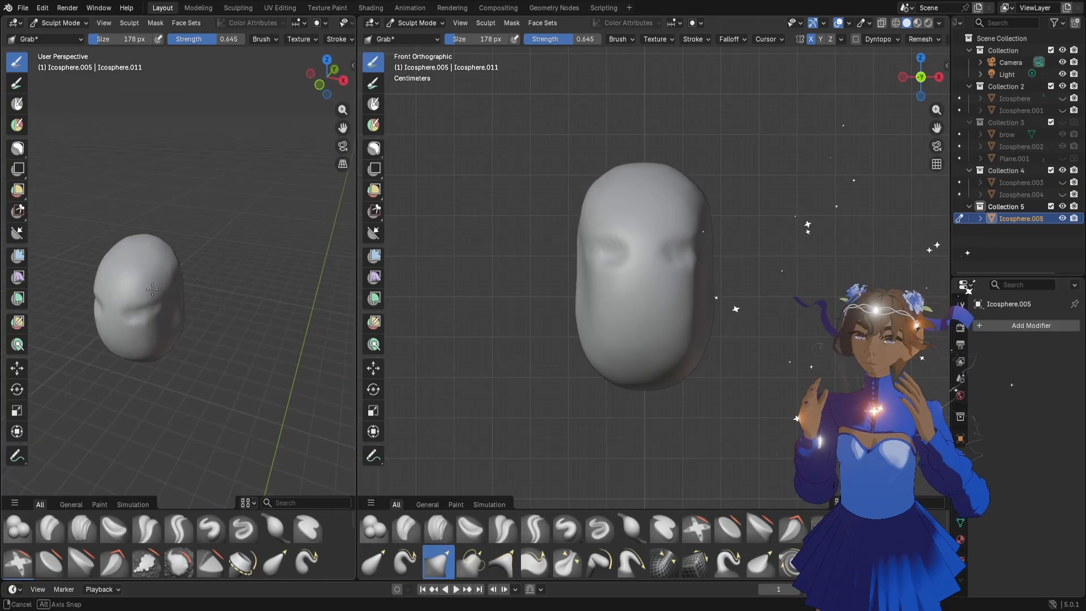
Refine the head's side contour and nudge the lower jaw area inward with the Grab brush
drag(171, 249, 173, 248)
drag(182, 317, 179, 316)
middle_drag(177, 315, 127, 289)
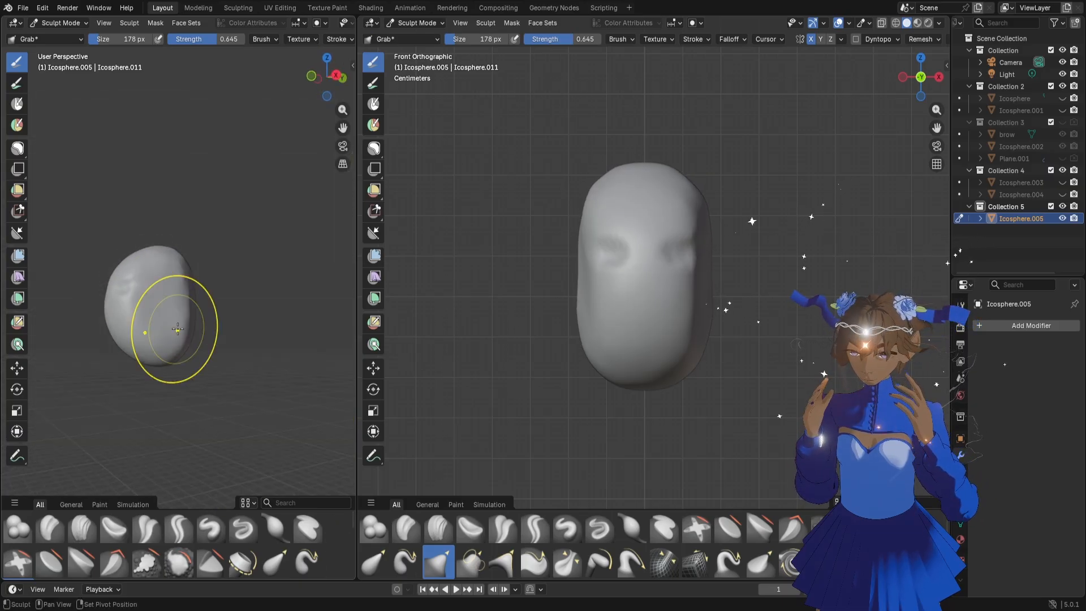
drag(178, 343, 169, 339)
middle_drag(168, 339, 150, 358)
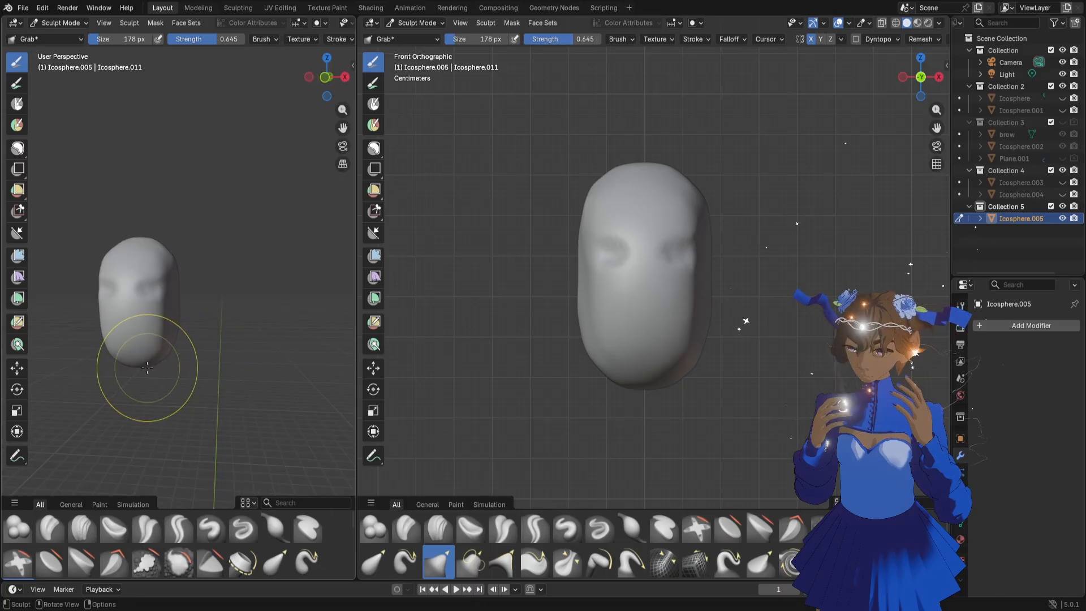
Raise the chin and taper both sides of the jaw inward from the front with a 278 px Grab brush
key(f)
click(224, 369)
mouse_move(635, 390)
mouse_down()
mouse_move(637, 360)
mouse_move(679, 348)
mouse_up()
drag(703, 338, 695, 339)
drag(693, 353, 679, 337)
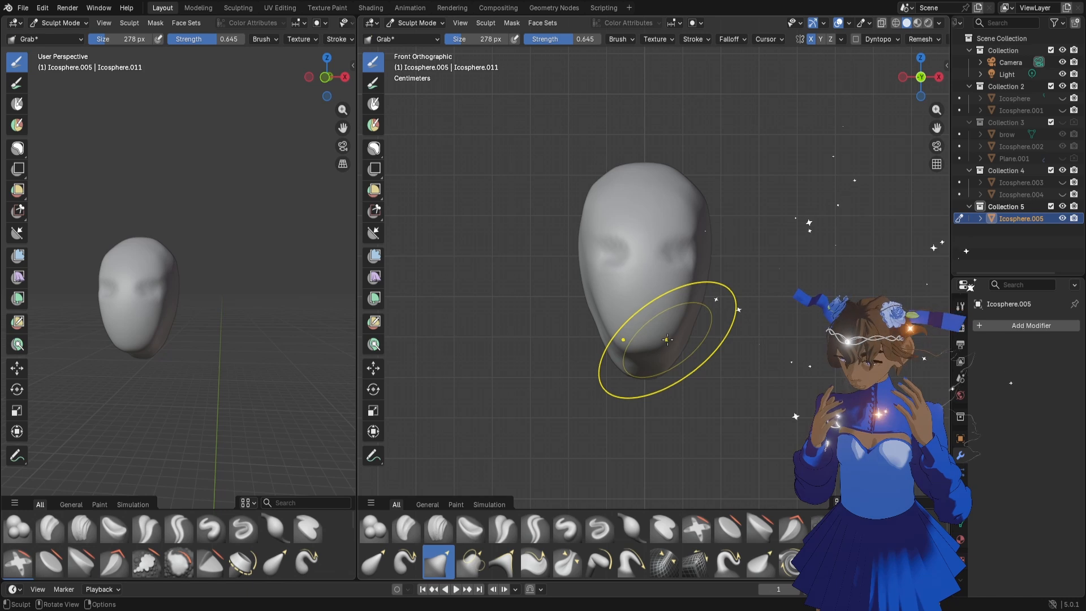
drag(657, 343, 650, 338)
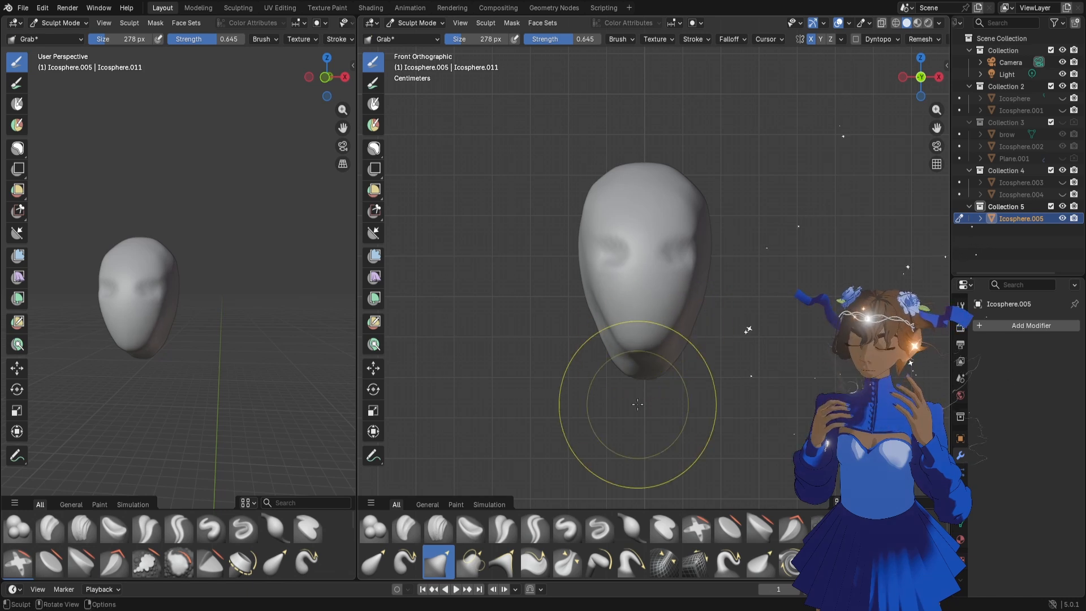
In Object Mode, recentre the head mesh's origin on its geometry
click(417, 23)
click(425, 37)
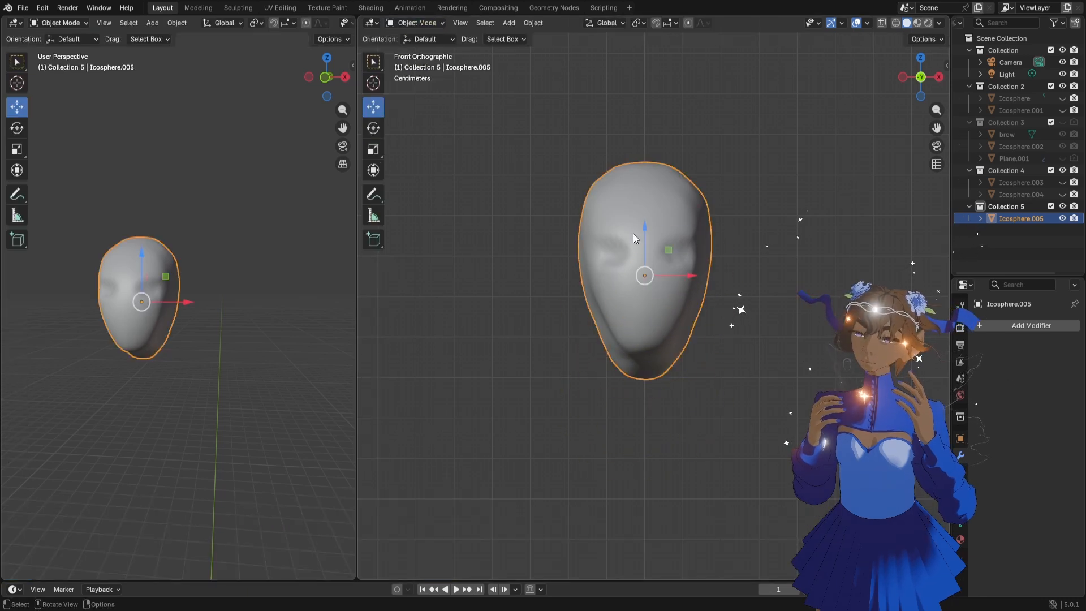
right_click(658, 221)
mouse_move(649, 274)
click(694, 286)
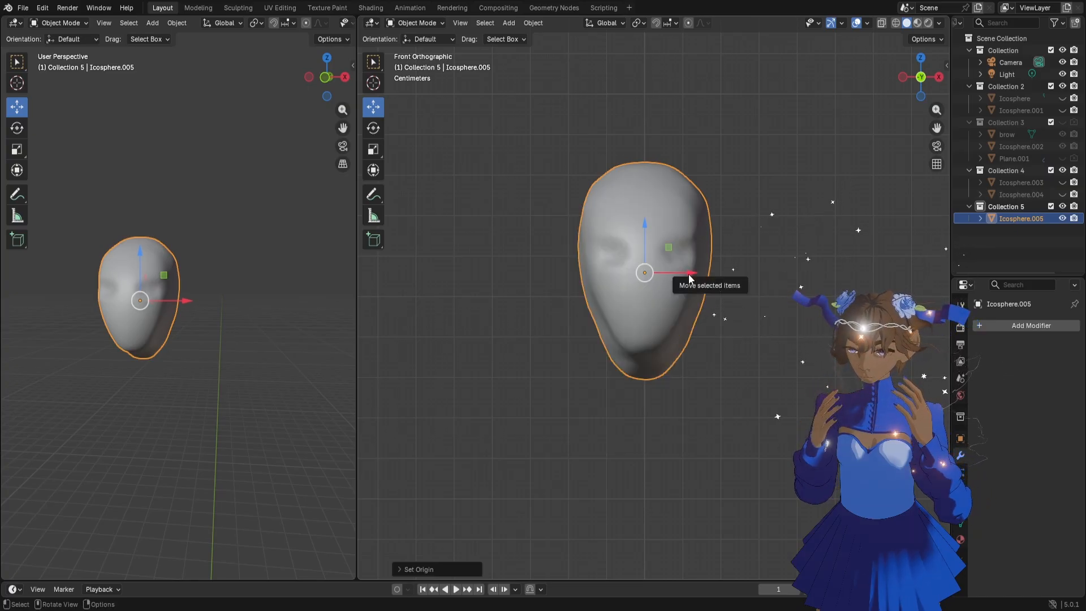
right_click(659, 260)
mouse_move(657, 260)
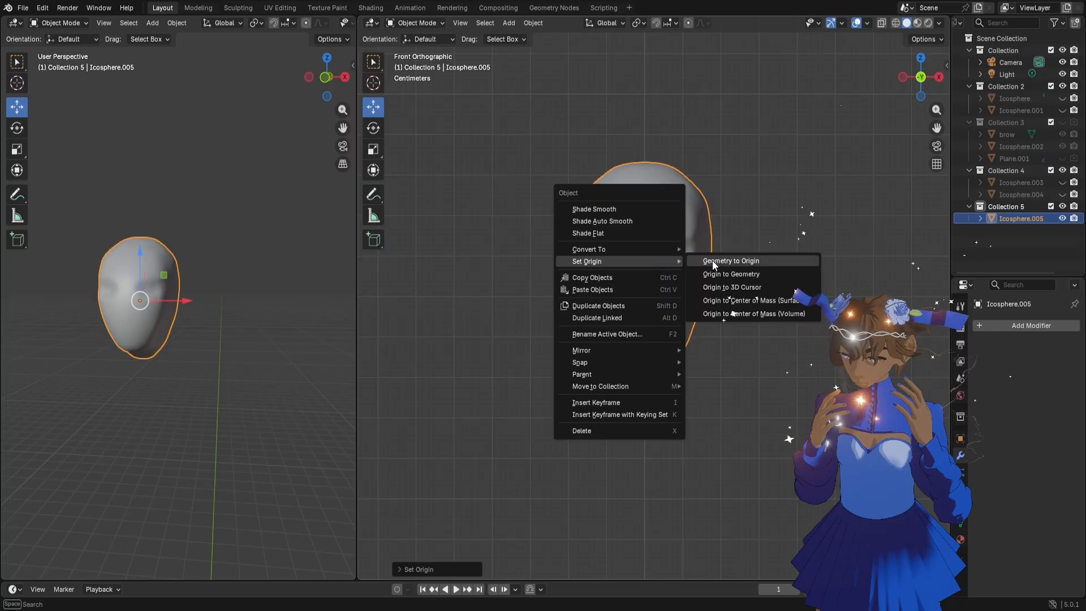
key(Escape)
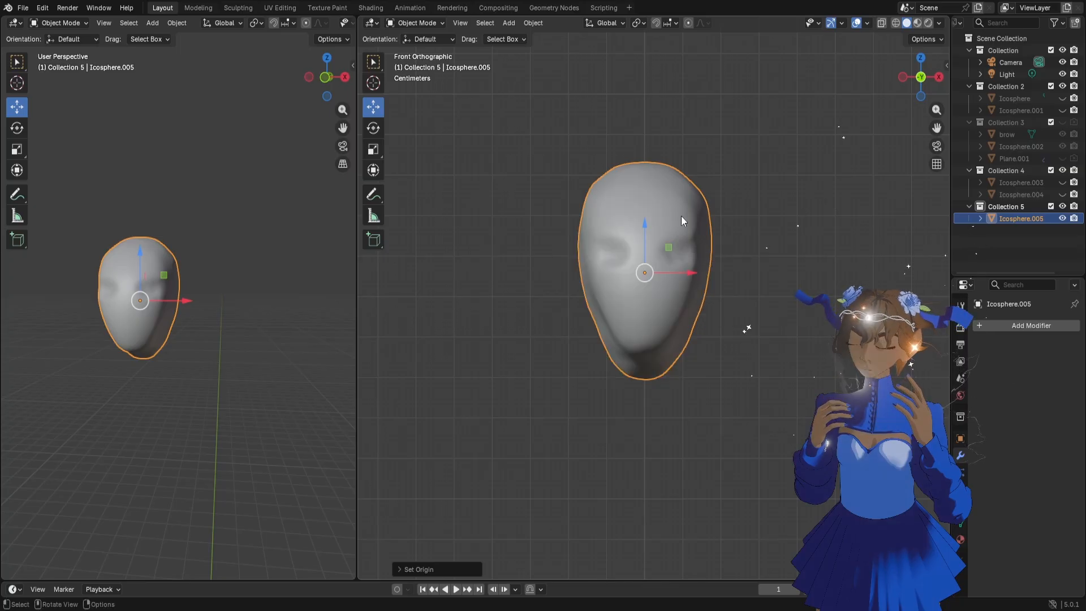
Apply the head's object transform and return to Sculpt Mode
key(ctrl+a)
click(630, 238)
click(424, 22)
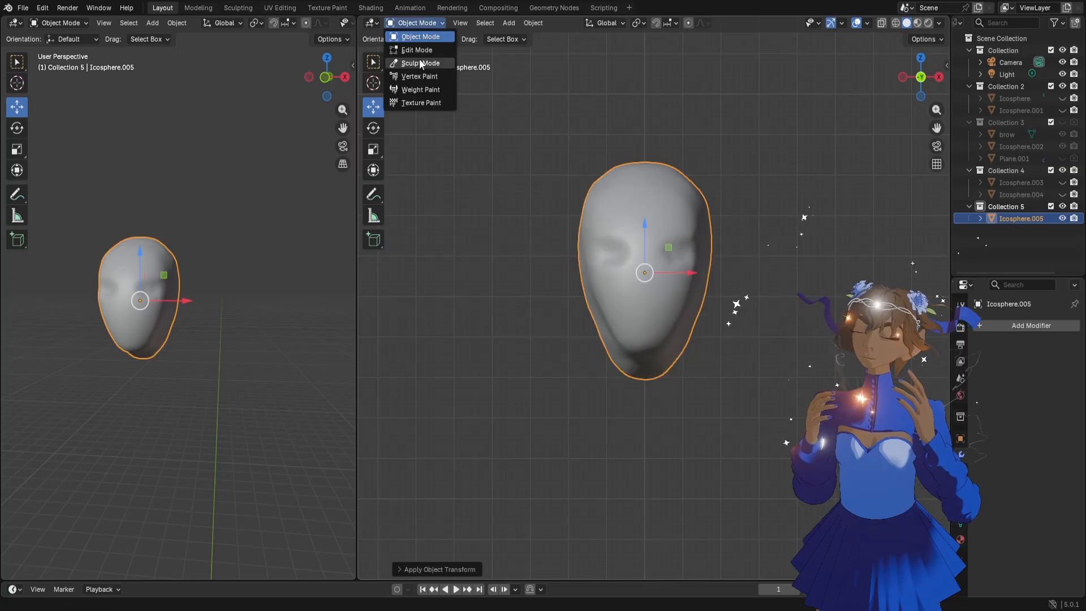
click(415, 60)
Pull a neck down from the rear underside of the head with the Grab brush at 142 px
drag(703, 317, 688, 314)
mouse_move(145, 291)
middle_down()
mouse_move(194, 315)
mouse_move(172, 322)
middle_up()
key(f)
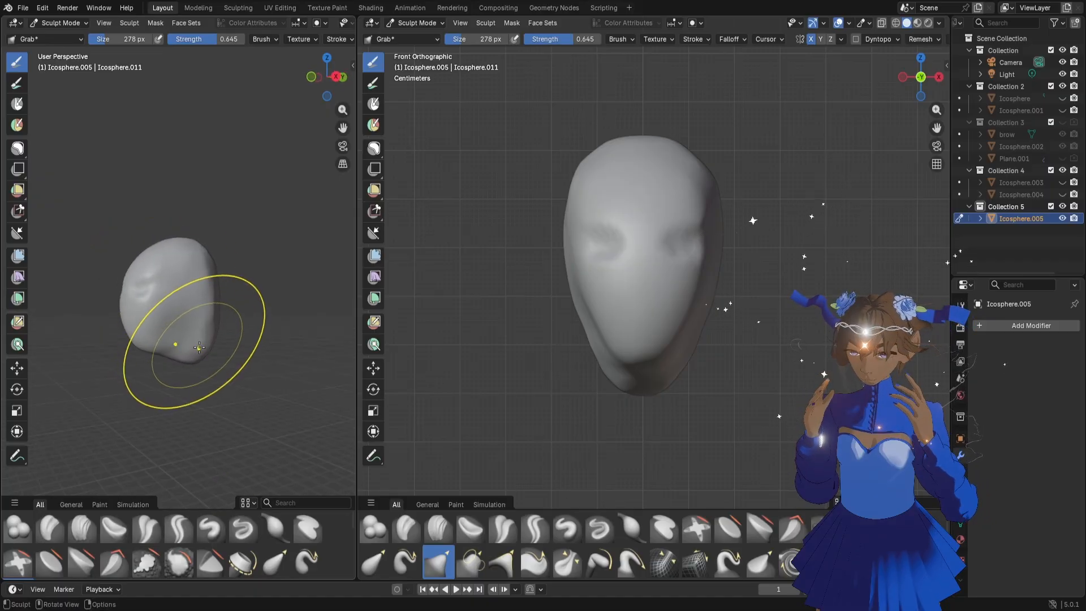
click(199, 353)
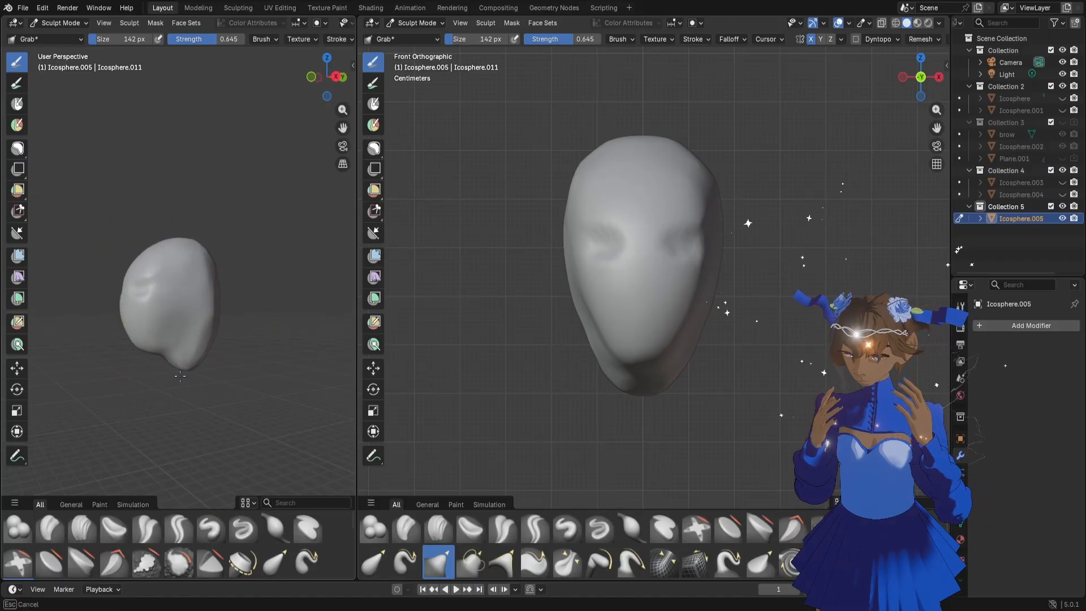
drag(172, 390, 171, 397)
middle_drag(267, 370, 211, 365)
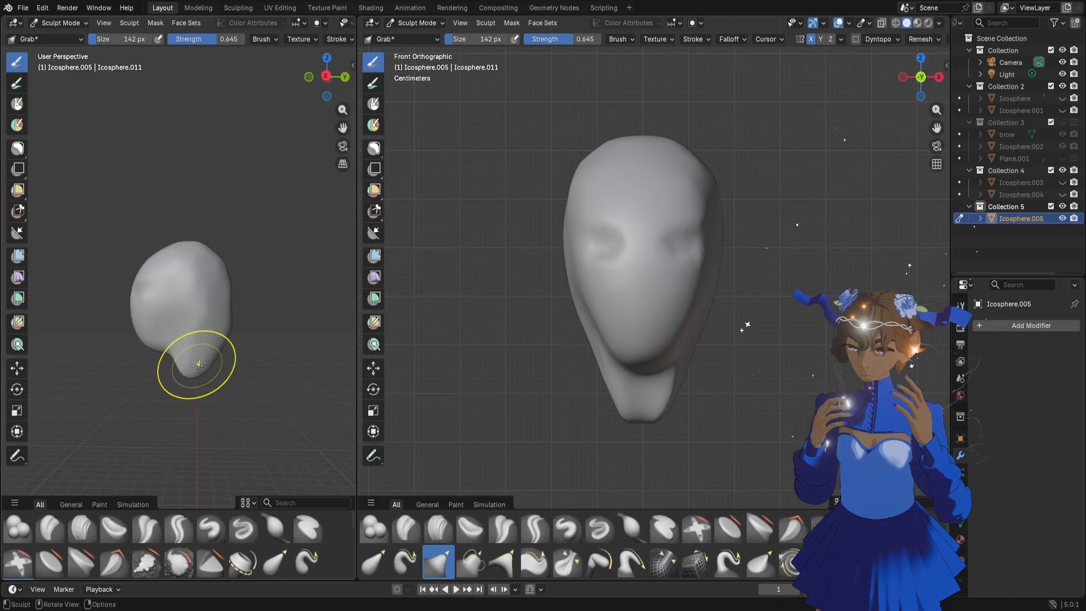
drag(197, 365, 178, 376)
middle_drag(158, 380, 182, 368)
Push the back of the neck and lower skull inward with the Grab brush, using sizes of 70 and 132 px
key(f)
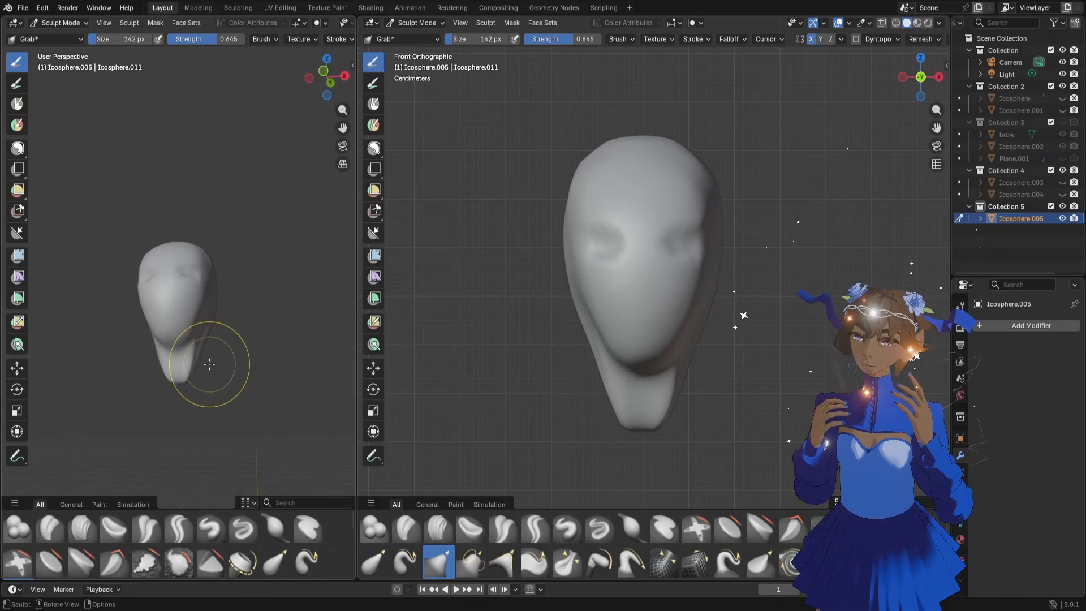
click(190, 355)
middle_drag(242, 334, 215, 353)
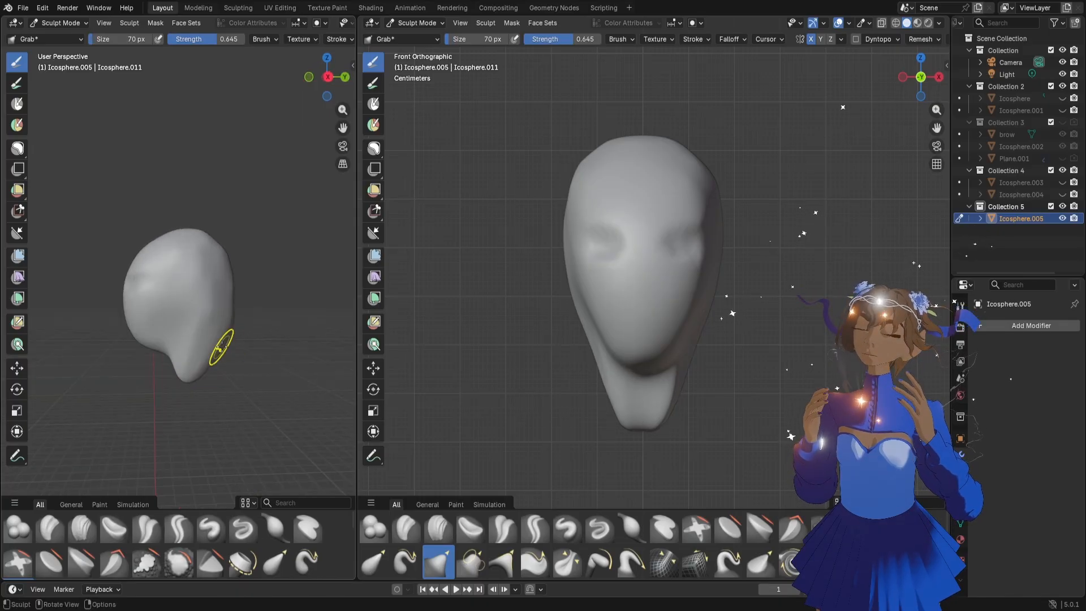
drag(240, 350, 209, 333)
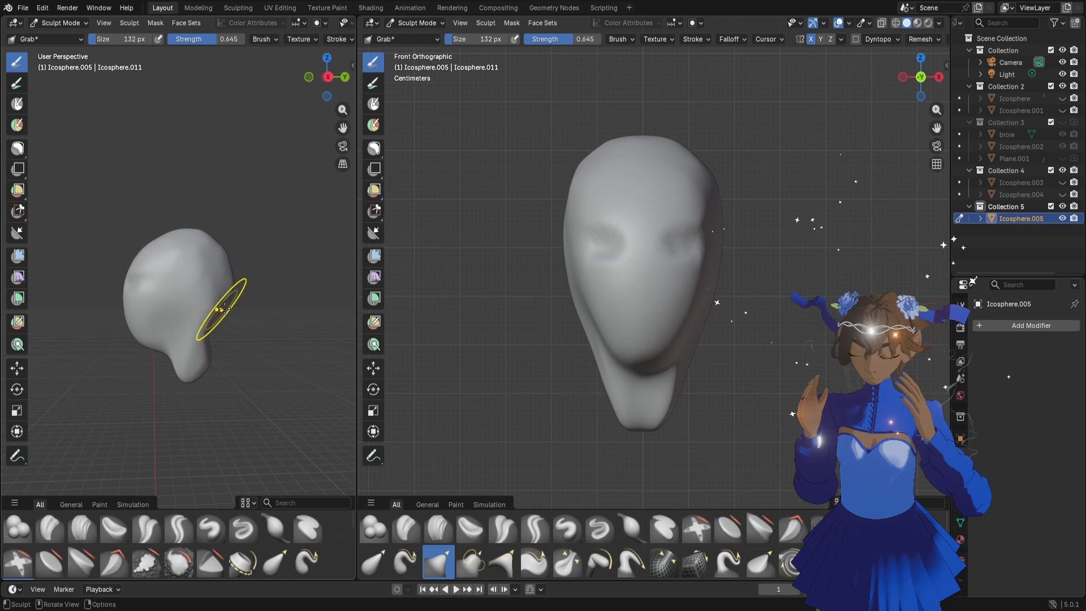
drag(226, 258, 225, 296)
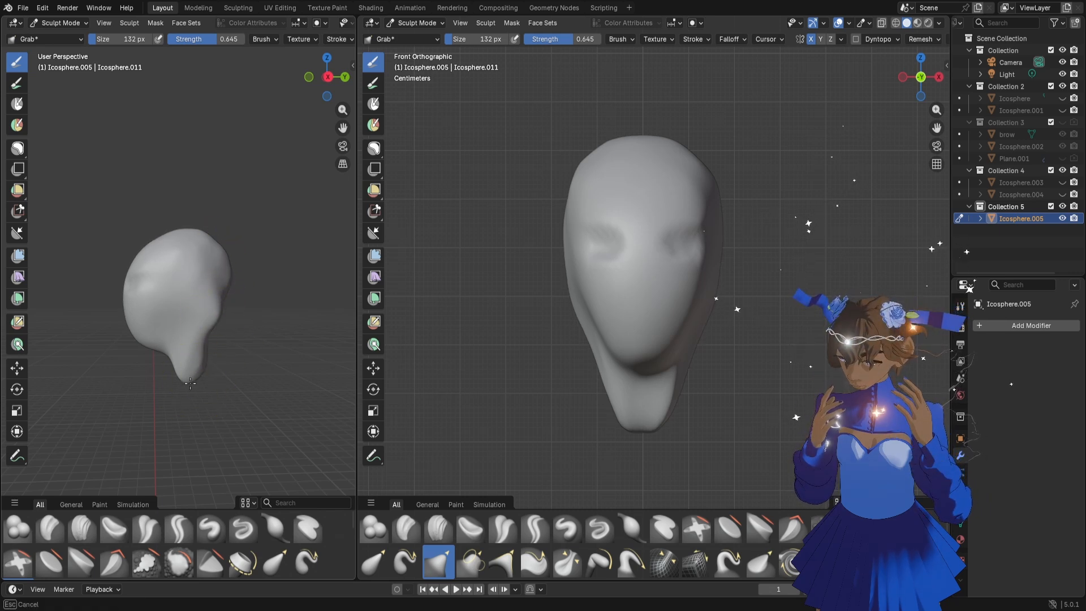
Lift the underside of the chin and jaw with the Grab brush, reducing the brush to 90 px
mouse_move(150, 349)
mouse_down()
mouse_move(157, 335)
mouse_move(144, 331)
mouse_up()
key(f)
click(148, 339)
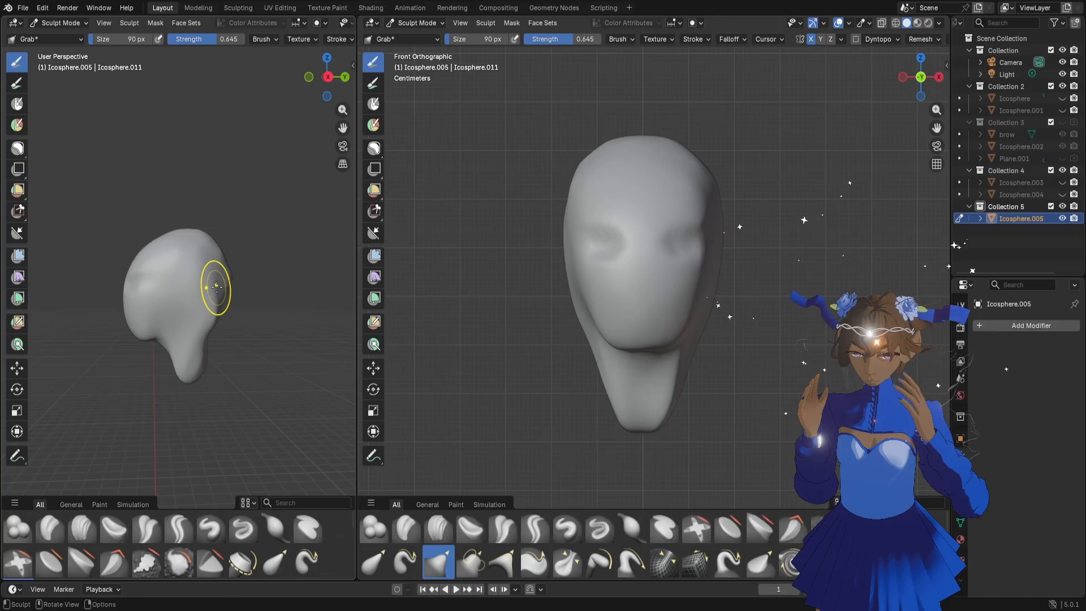
Pull mirrored ears outward from the sides of the head with the Grab brush at 90 px
key(f)
click(264, 287)
mouse_move(165, 317)
middle_down()
mouse_move(237, 323)
mouse_move(217, 317)
middle_up()
key(f)
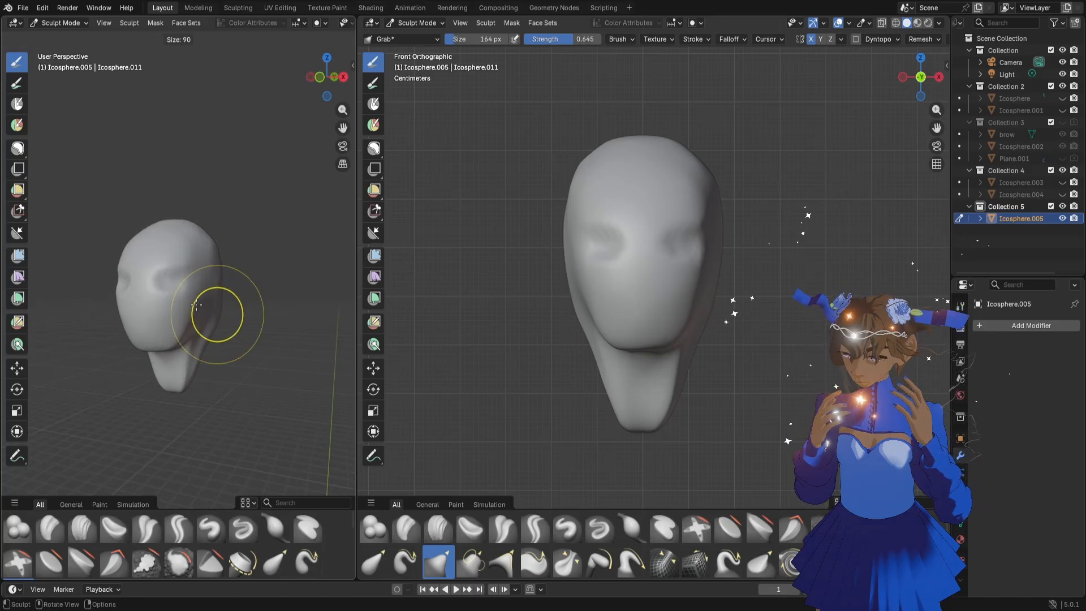
click(196, 305)
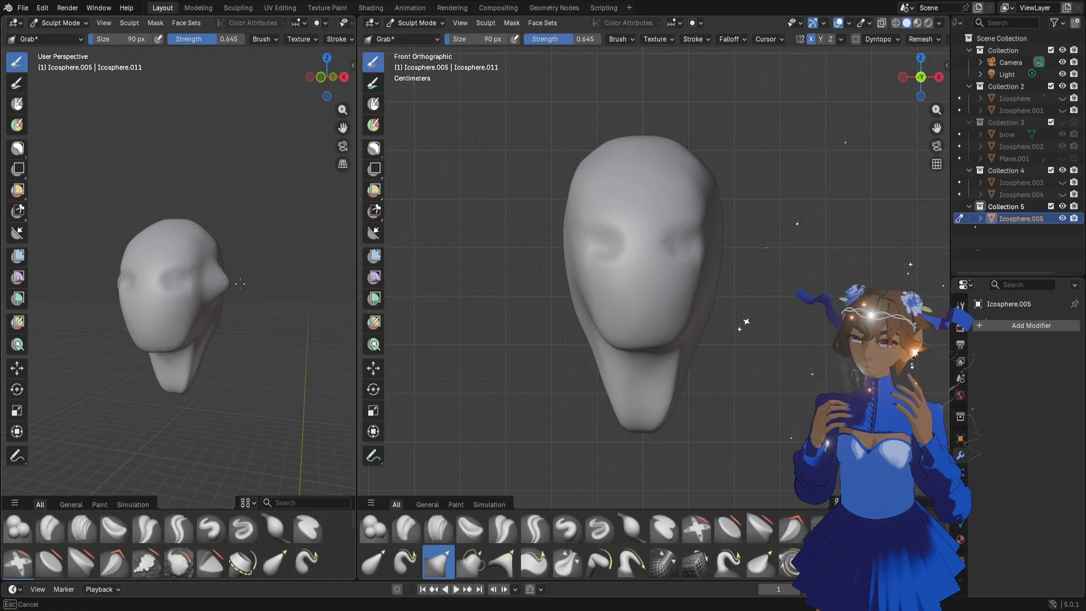
key(Escape)
mouse_move(728, 247)
mouse_down()
mouse_move(760, 258)
mouse_move(739, 261)
mouse_move(739, 291)
mouse_up()
key(Escape)
Extend the ear tips up and outward and refine their outline, reducing the Grab brush to 110 px and 62 px
key(f)
click(761, 260)
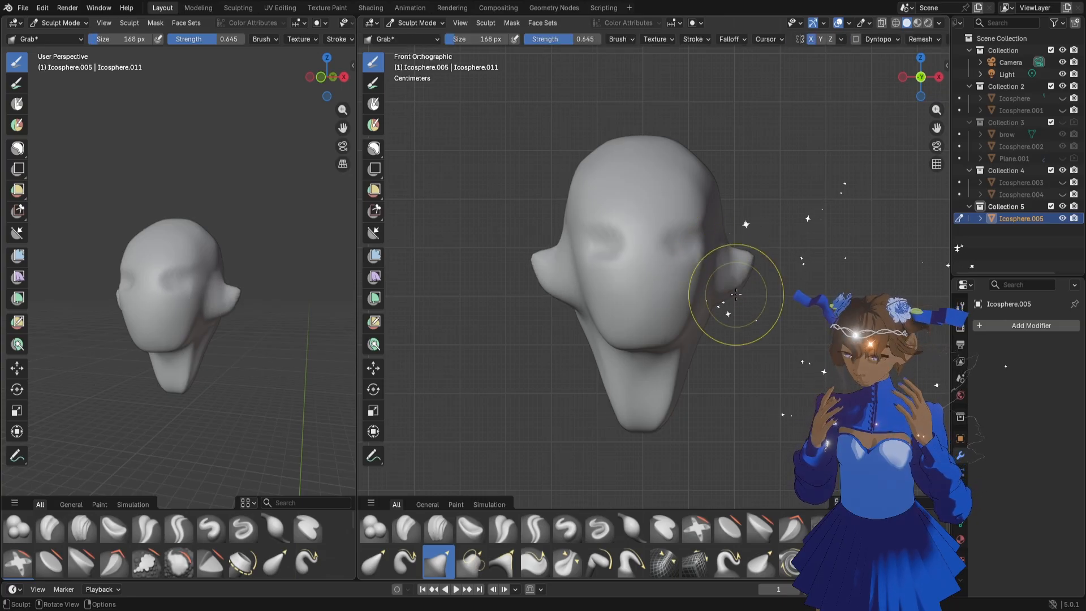
key(f)
click(727, 291)
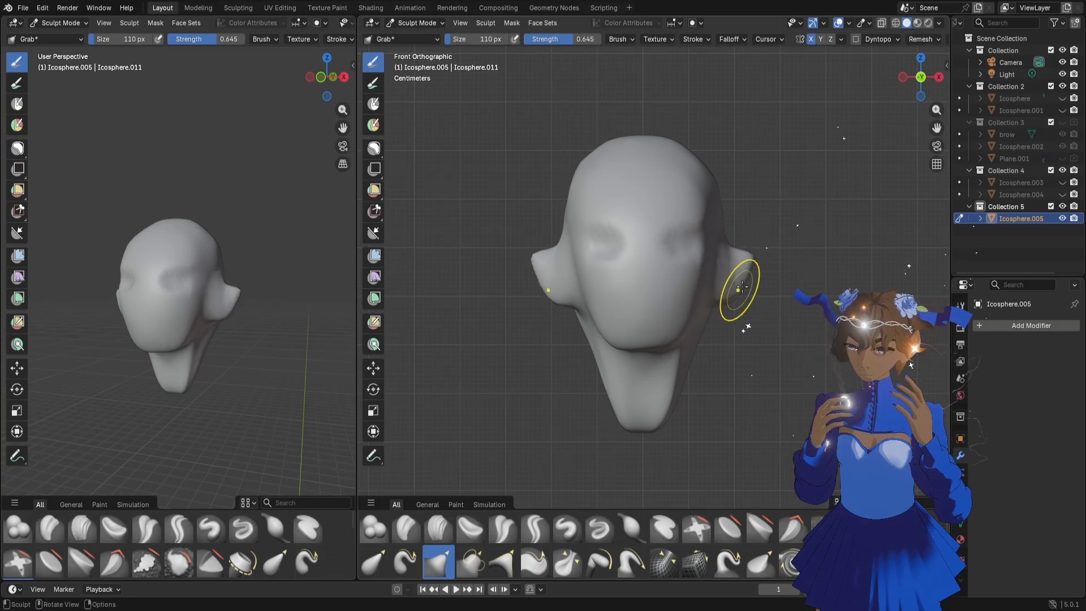
drag(756, 259, 753, 252)
key(f)
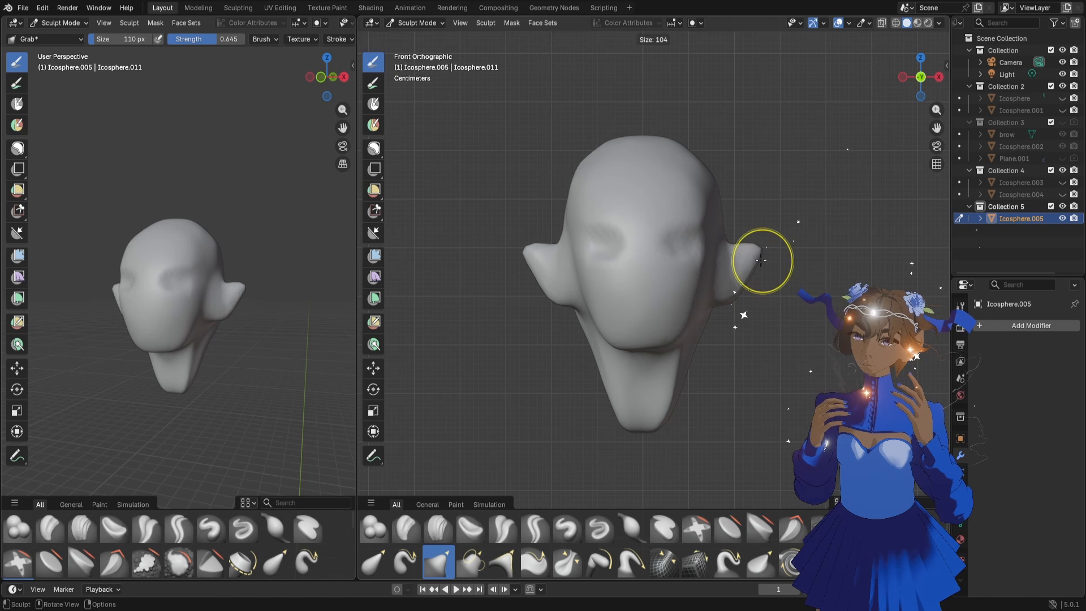
click(749, 256)
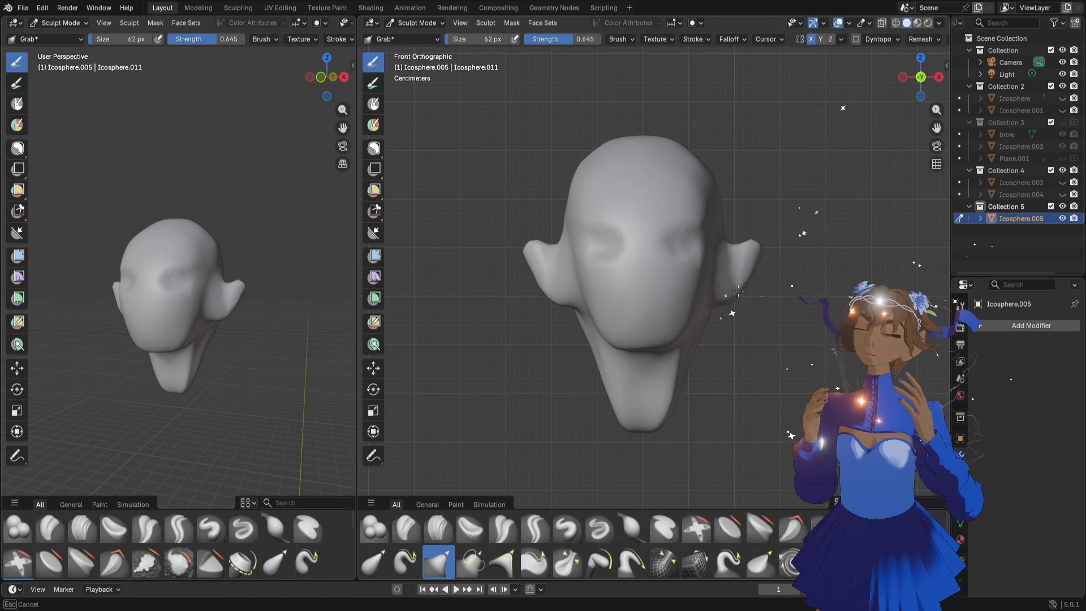
Lower and reshape the crown of the skull with the Grab brush at 230 px
mouse_move(337, 286)
middle_down()
mouse_move(223, 292)
mouse_move(189, 279)
middle_up()
key(f)
click(231, 298)
key(f)
click(231, 265)
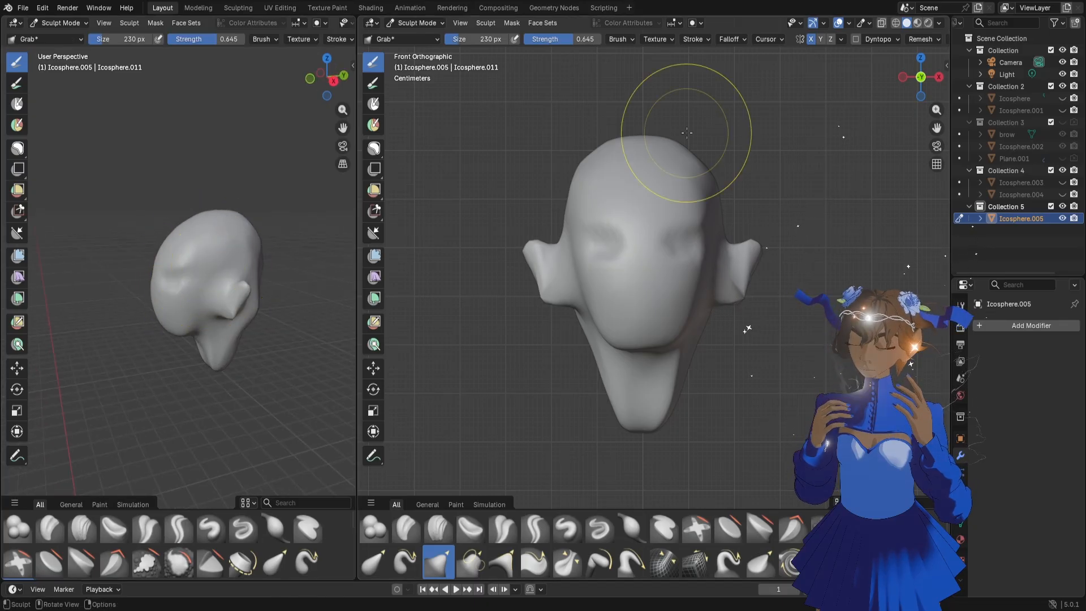
drag(666, 145, 668, 153)
drag(672, 147, 673, 150)
drag(243, 217, 254, 239)
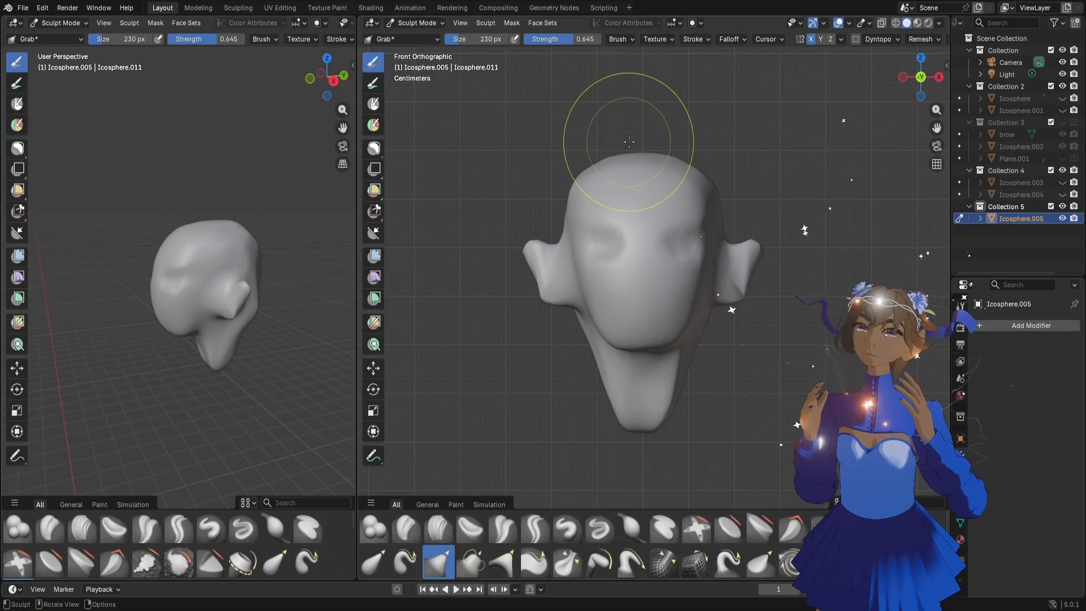
drag(631, 159, 630, 150)
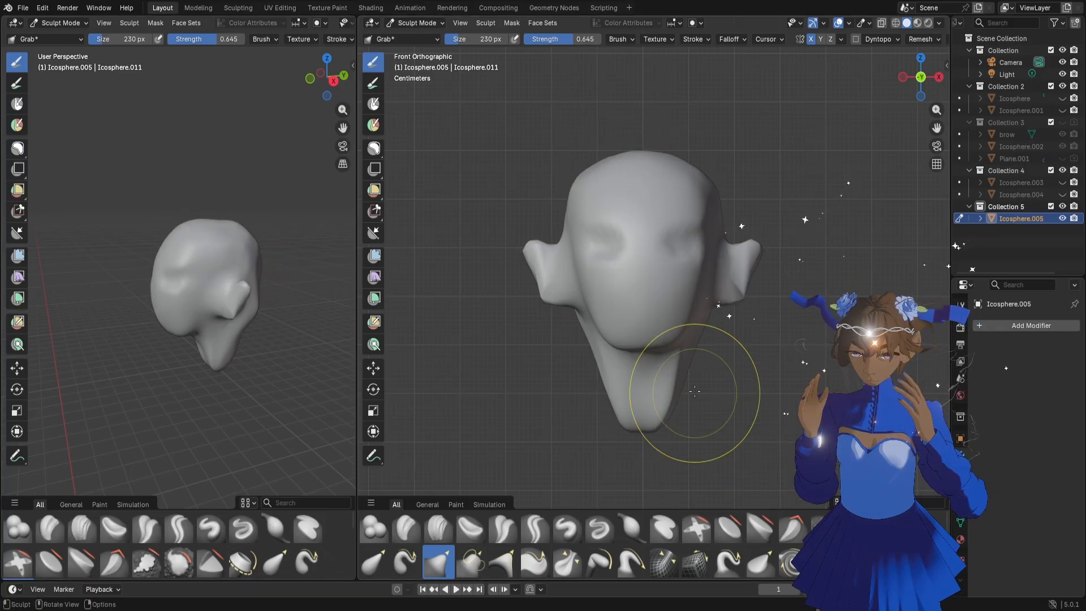
Reshape both sides of the neck from the front with the Grab brush at 180 px
key(f)
click(680, 375)
drag(683, 376, 675, 405)
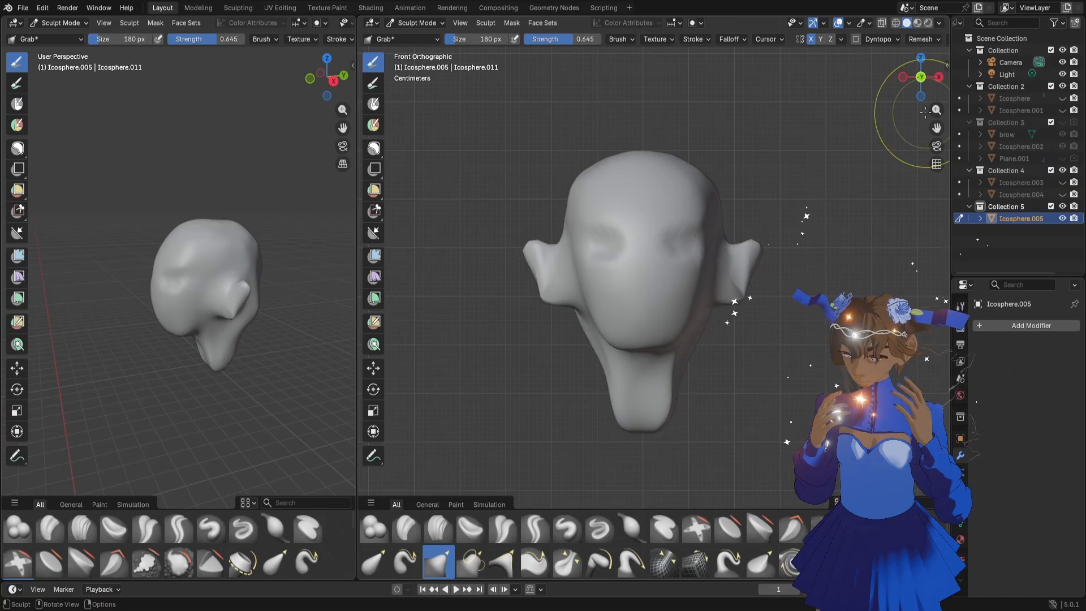
Check the head from other sides and examine its mesh density in Edit Mode, especially around the stretched ears
click(939, 76)
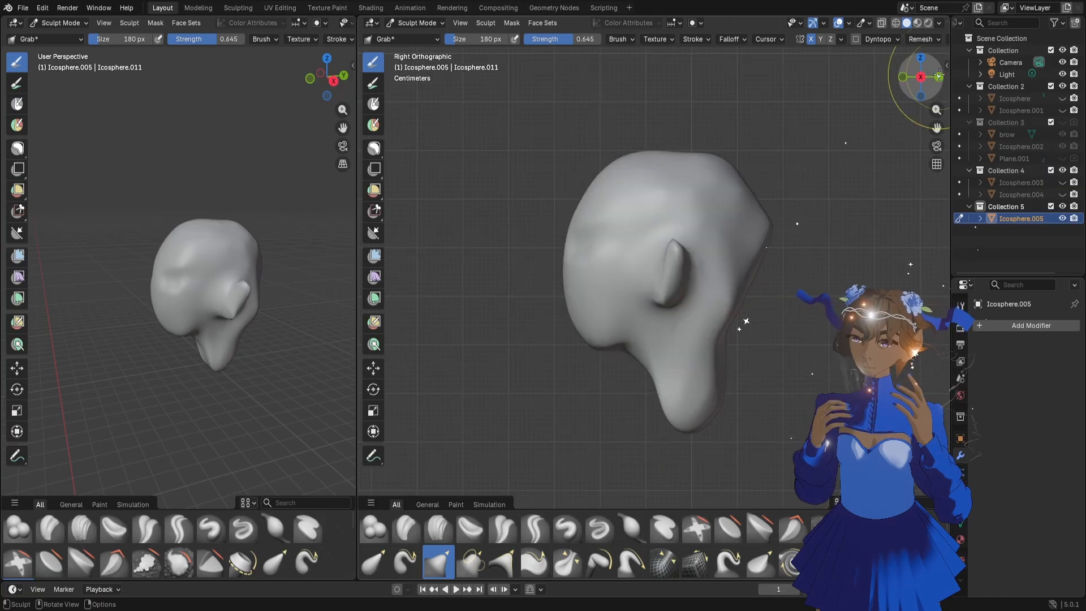
click(939, 75)
click(939, 75)
click(939, 76)
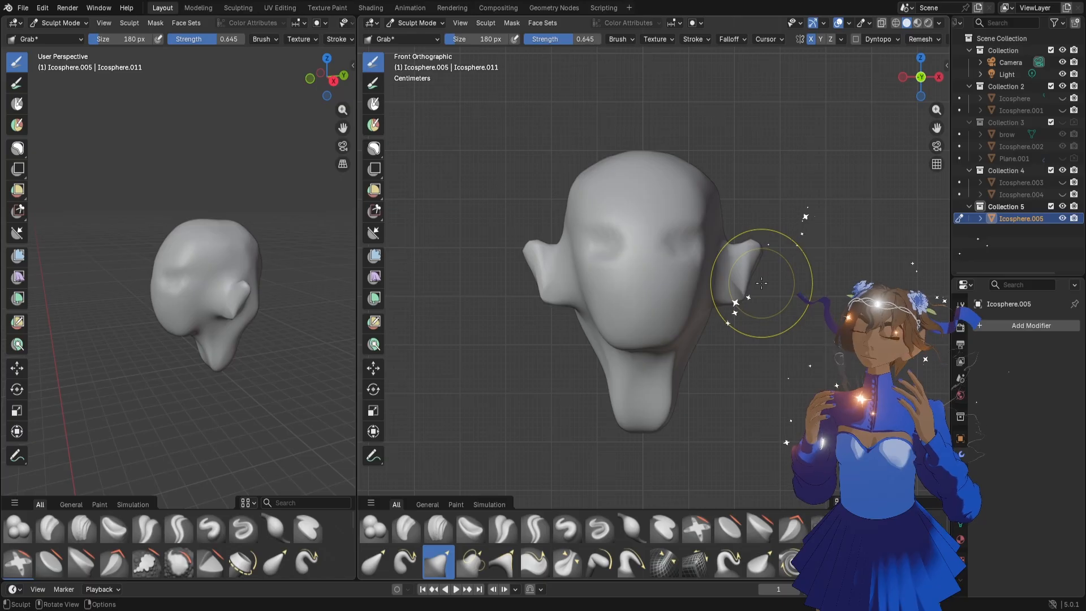
key(Tab)
scroll(749, 299, up, 2)
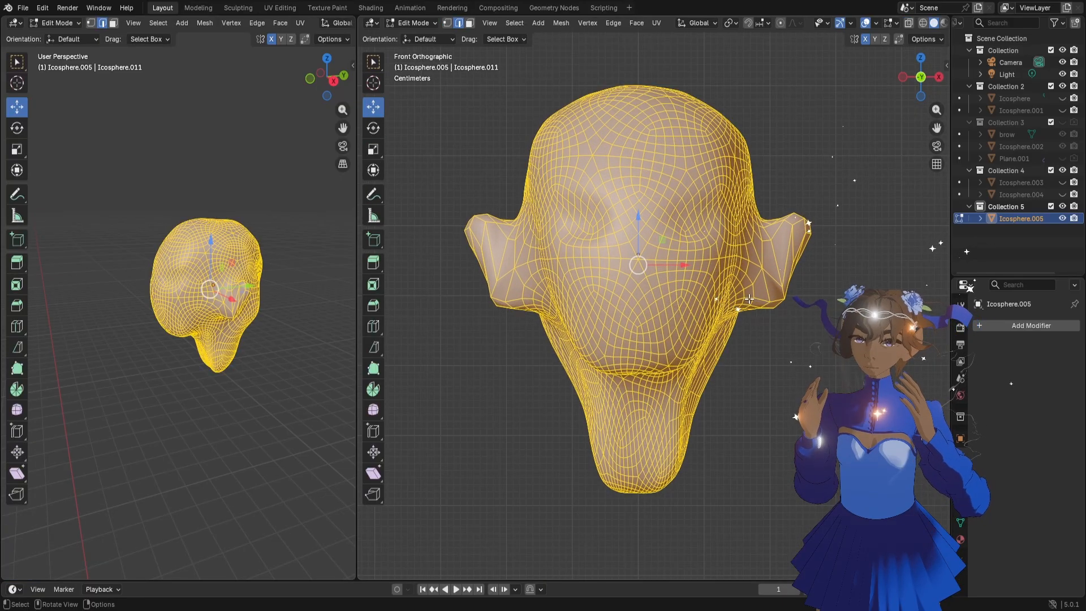
scroll(749, 299, down, 2)
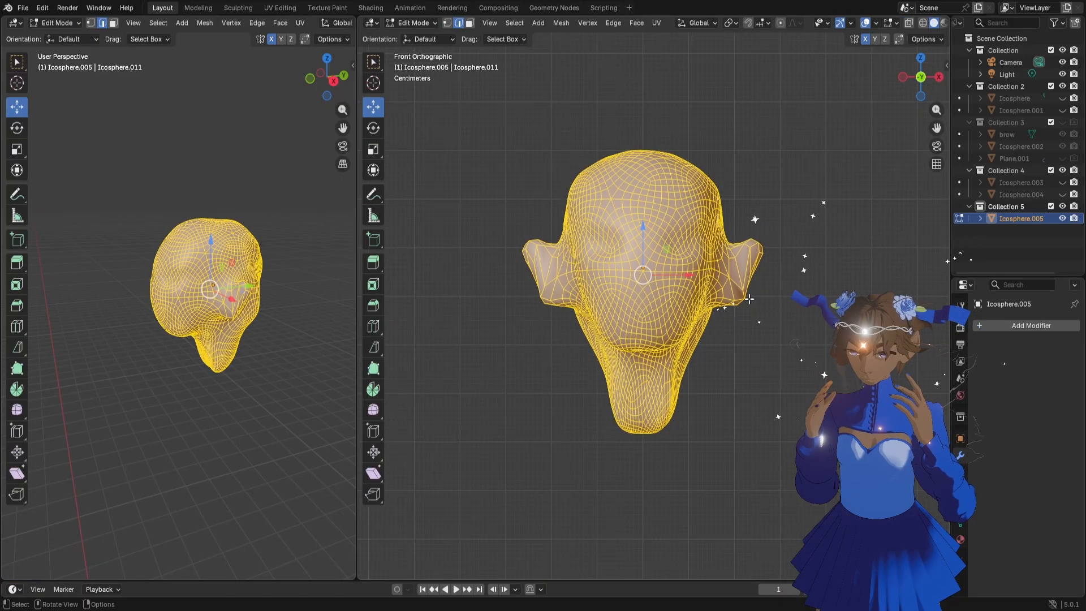
scroll(749, 299, down, 1)
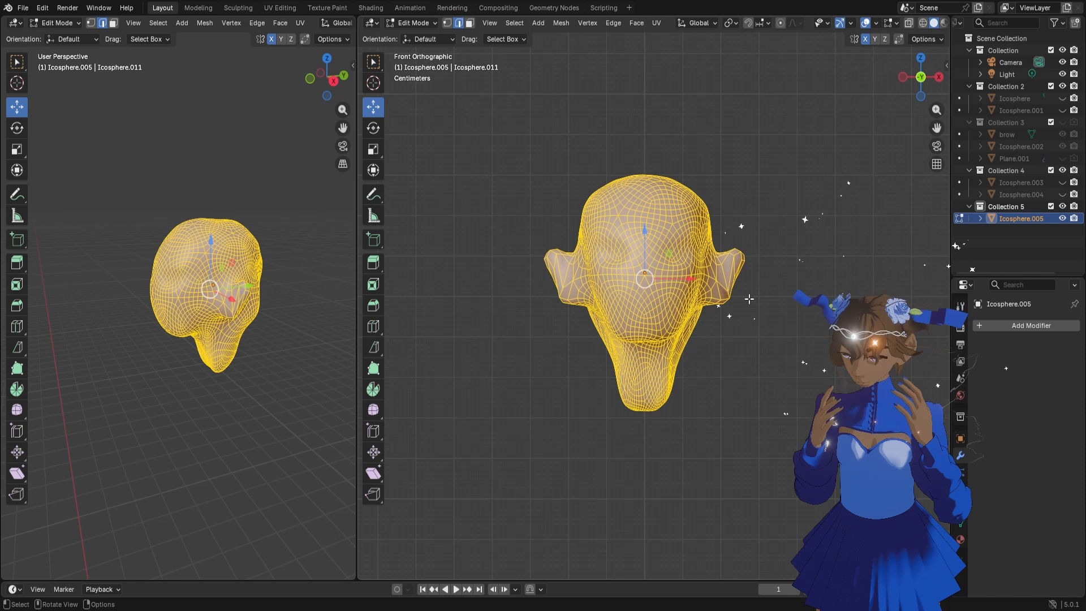
scroll(750, 299, up, 2)
scroll(749, 299, down, 1)
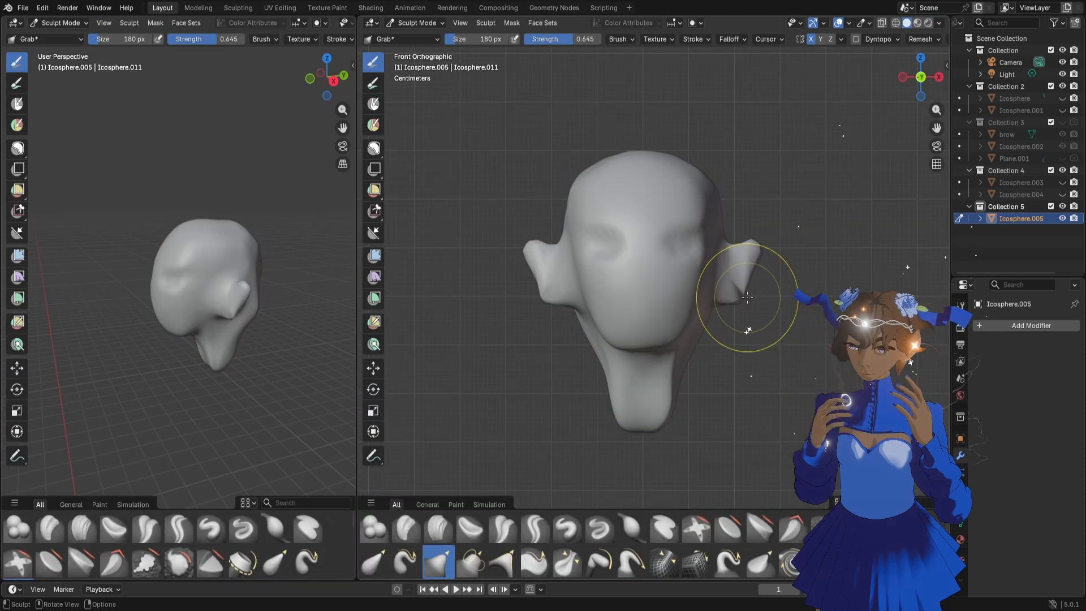
Try a voxel remesh of the head with an adjusted voxel size
key(shift+r)
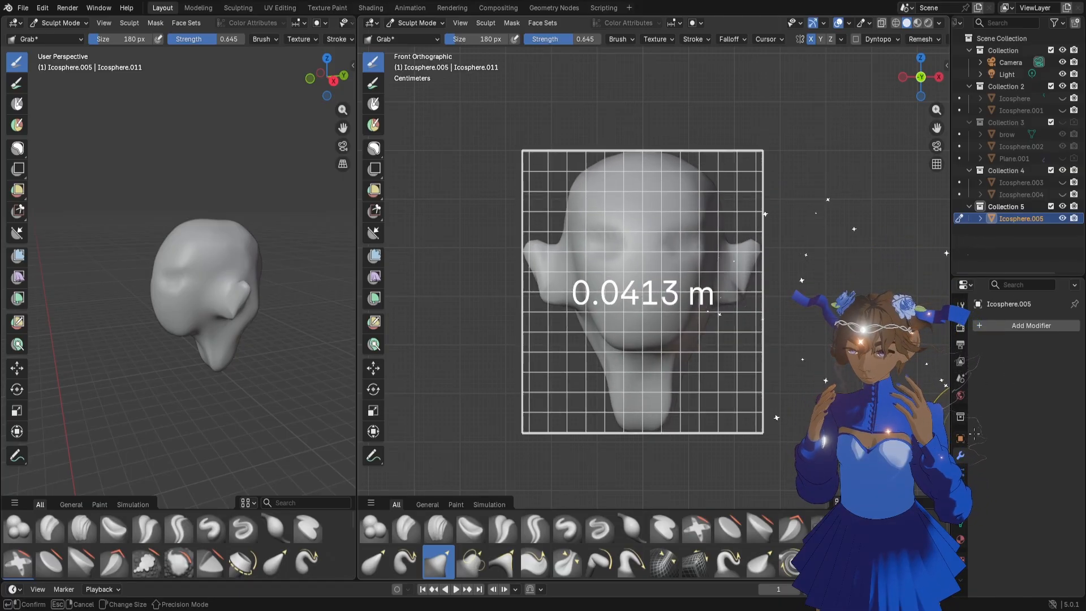
click(928, 392)
key(f)
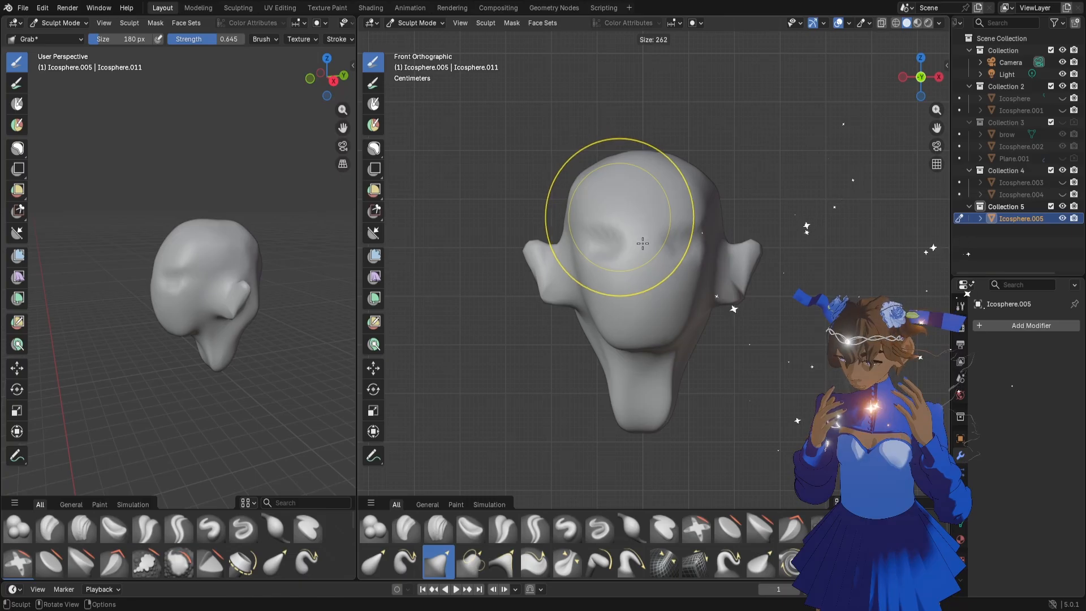
key(Escape)
key(r)
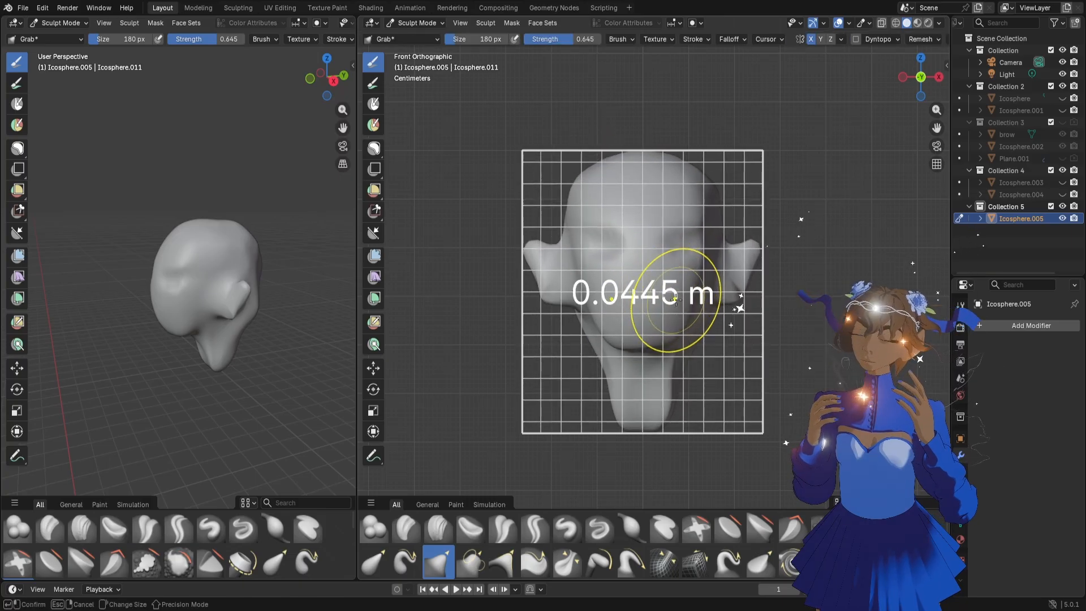
click(699, 292)
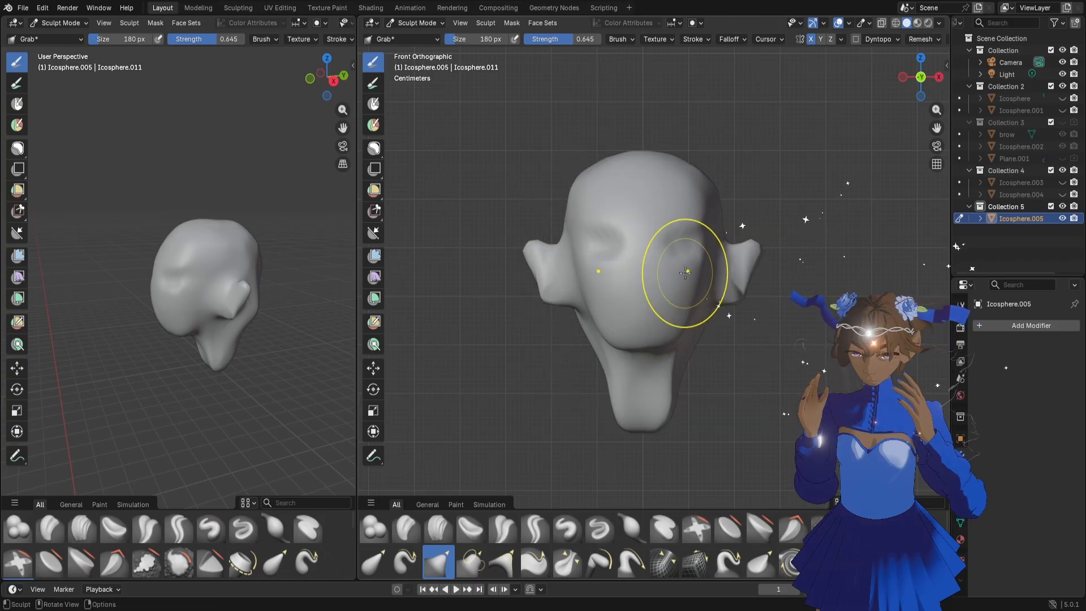
key(ctrl+r)
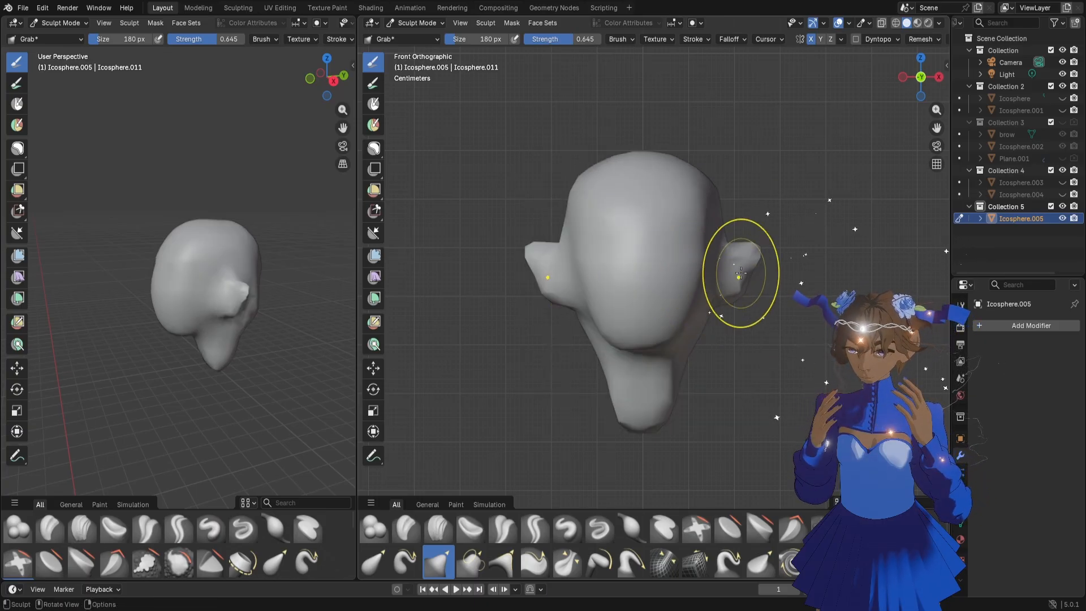
key(ctrl+z)
Undo the previous voxel remesh and remesh the head again with a voxel size of about 0.03 m
key(f)
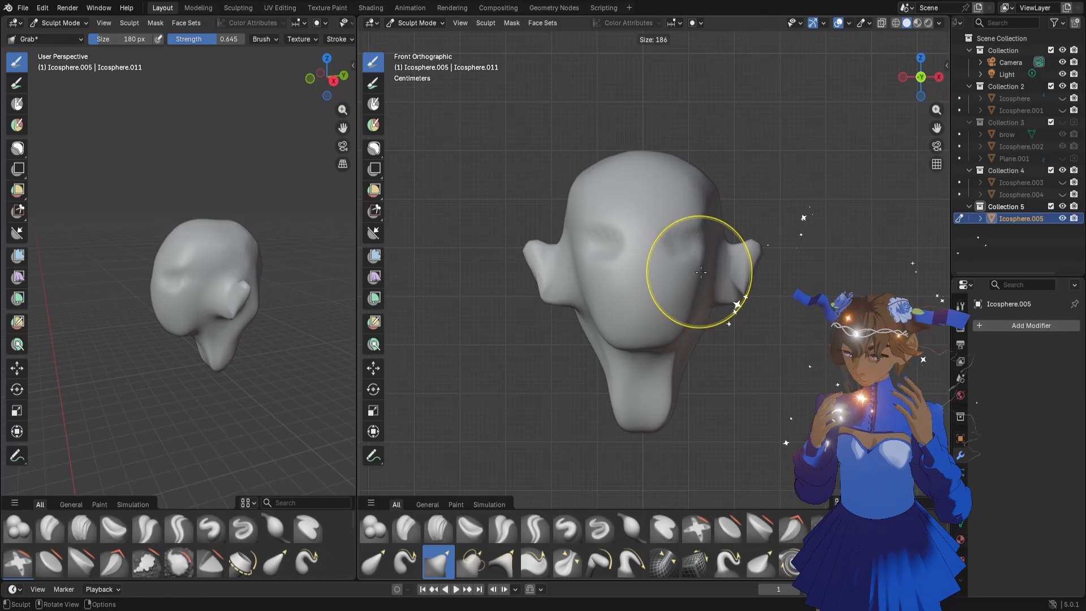
key(Escape)
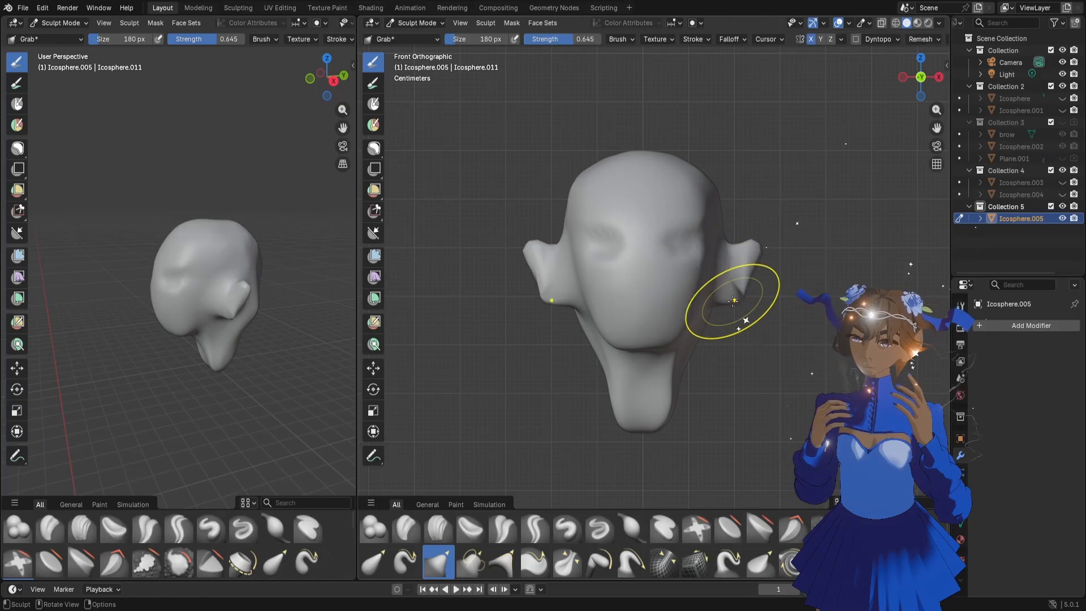
key(r)
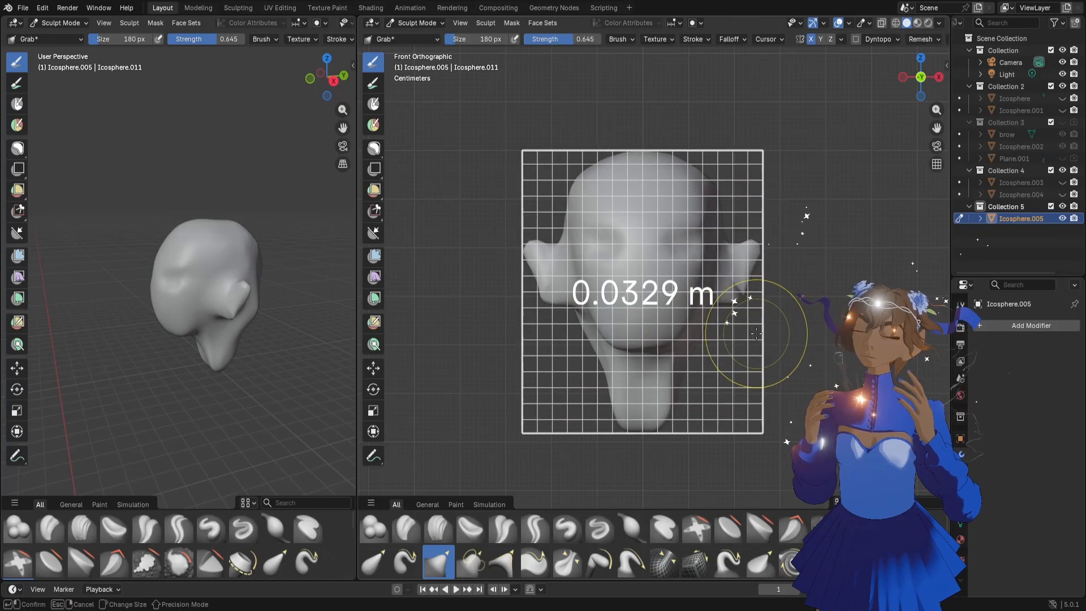
click(737, 316)
key(ctrl+r)
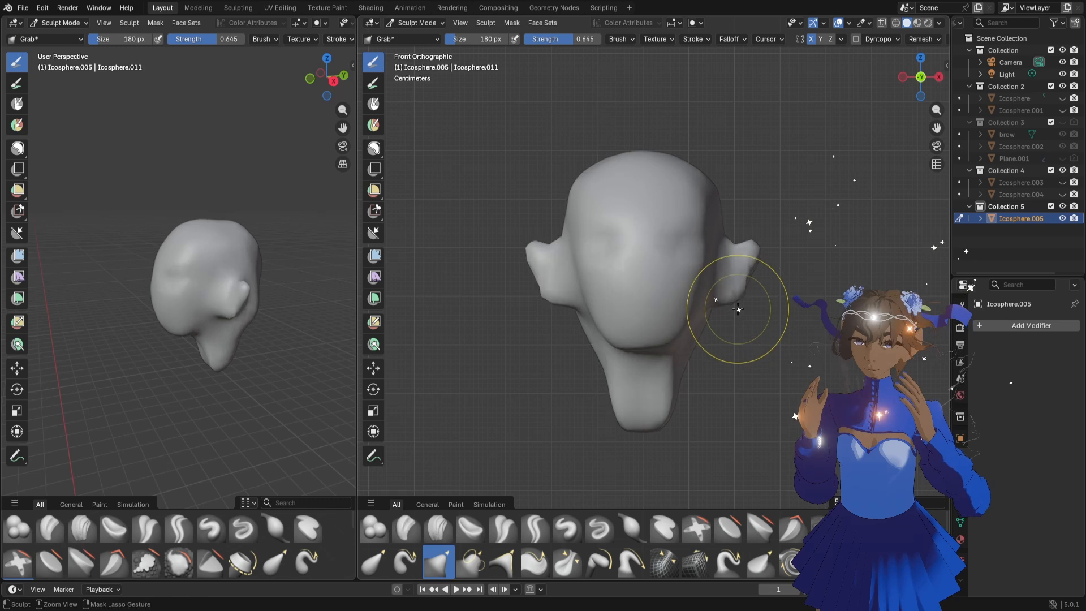
middle_drag(743, 312, 601, 328)
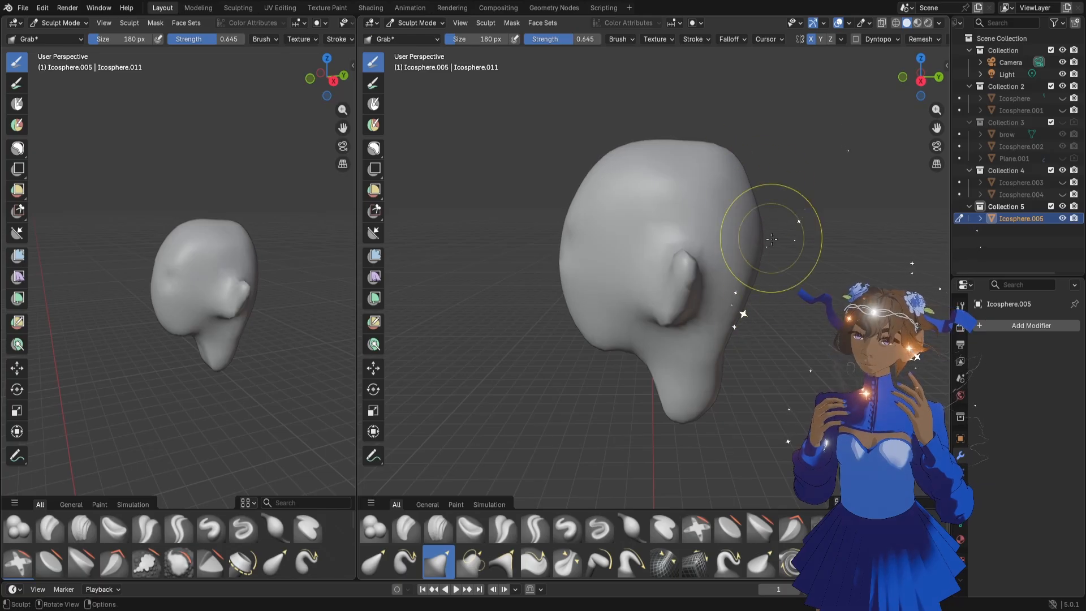
Reshape the outer tips and edges of both ears with the Grab brush, reducing its size to 92 px
middle_drag(771, 240, 765, 187)
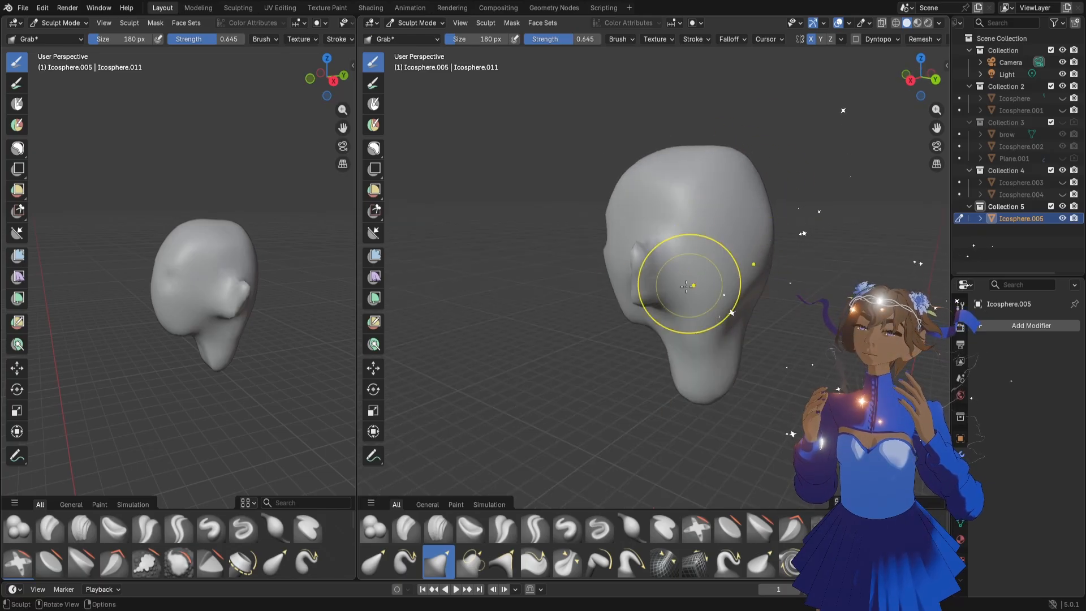
middle_drag(686, 287, 740, 291)
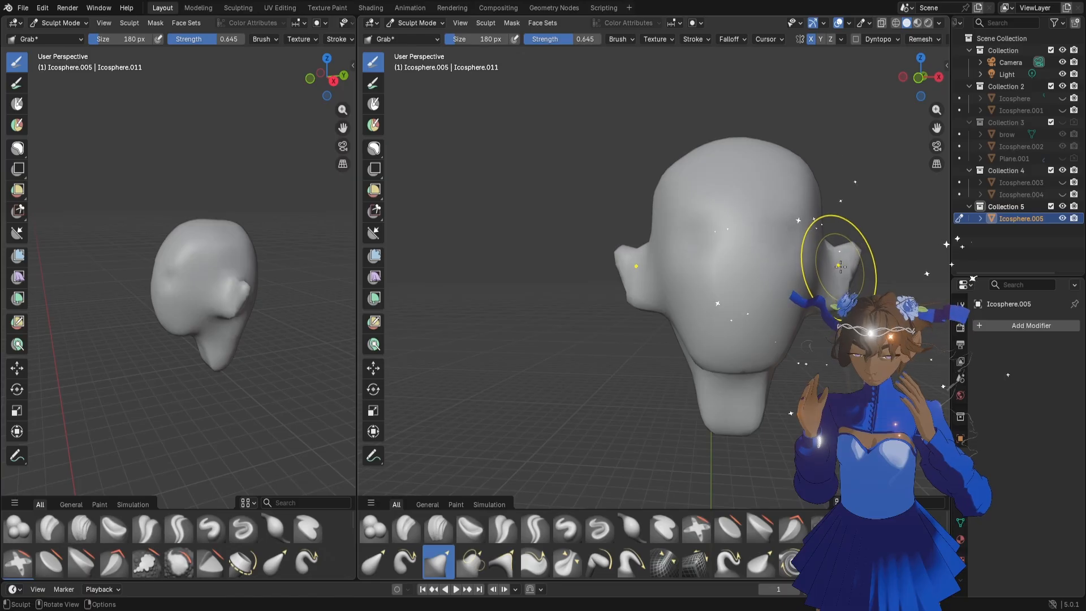
key(f)
click(877, 265)
mouse_move(856, 247)
mouse_down()
mouse_move(861, 234)
mouse_move(831, 261)
mouse_move(859, 232)
mouse_up()
key(f)
click(842, 274)
middle_drag(661, 268, 689, 291)
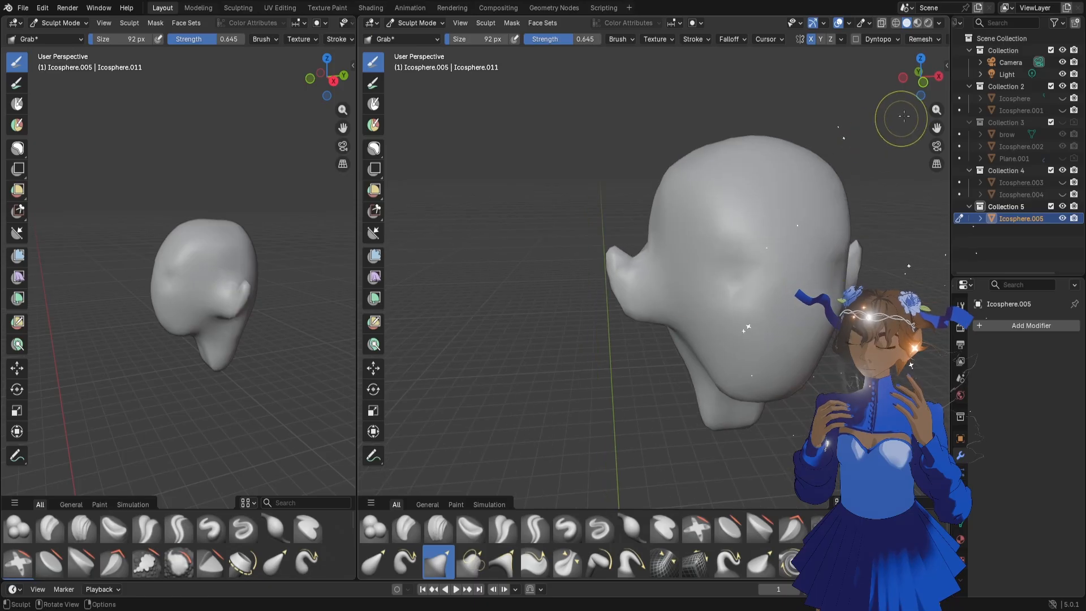
Push in the eye sockets and upper cheeks with the Grab brush at 158 px
drag(936, 127, 807, 138)
key(f)
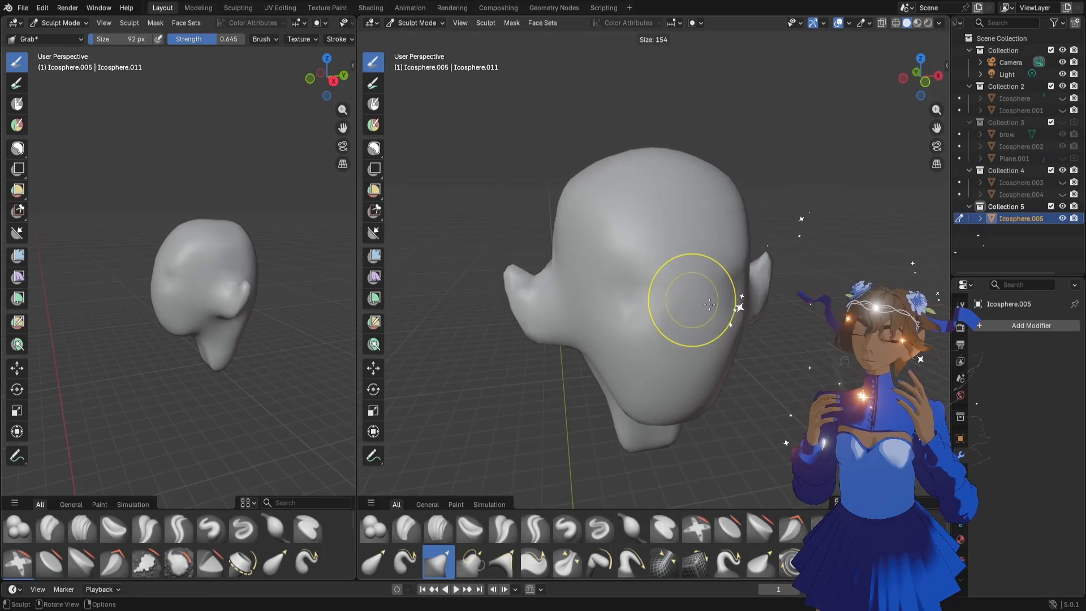
click(740, 292)
drag(740, 291, 731, 308)
mouse_move(731, 307)
middle_down()
mouse_move(628, 311)
mouse_move(695, 301)
middle_up()
Pull the middle of the face forward with the Grab brush at 178 px, drawing out the nose tip at 104 px
key(f)
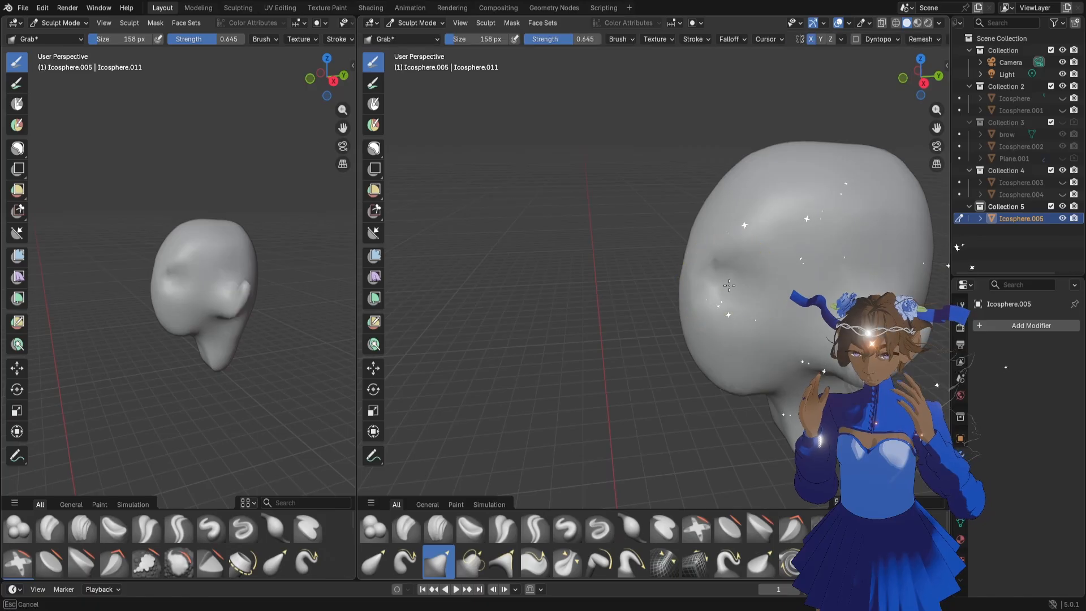
key(Escape)
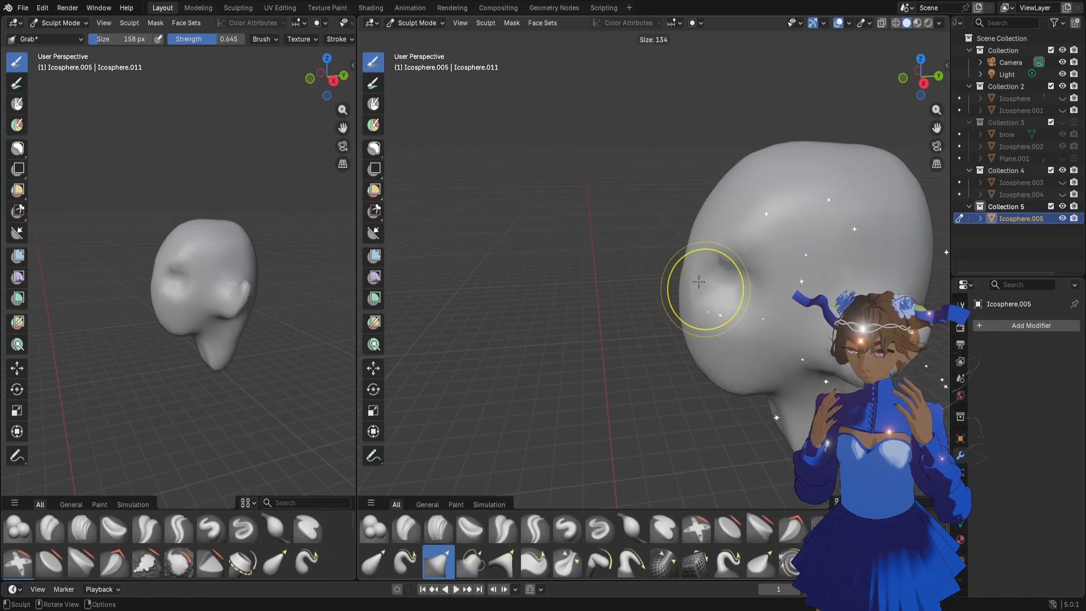
mouse_move(243, 285)
middle_down()
mouse_move(161, 300)
mouse_move(170, 282)
middle_up()
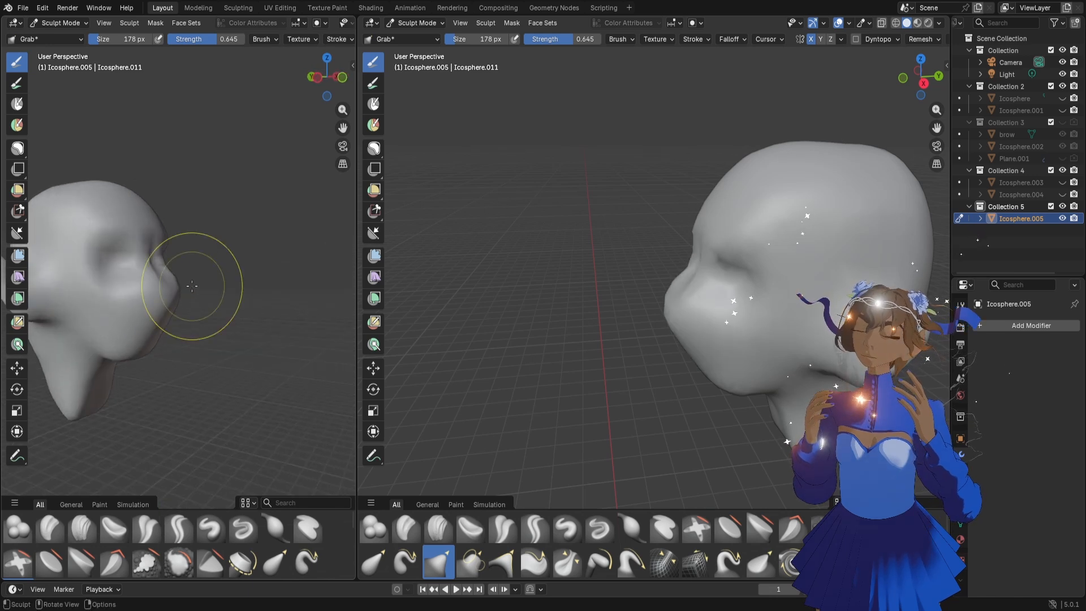
key(bracketleft)
key(bracketleft)
key(bracketleft)
key(bracketleft)
key(bracketleft)
drag(173, 283, 185, 286)
Adjust the sides of the lower face and jaw with the Grab brush at 104 px
mouse_move(720, 356)
middle_down()
mouse_move(730, 340)
mouse_move(696, 329)
mouse_move(672, 304)
mouse_move(666, 335)
mouse_move(643, 352)
middle_up()
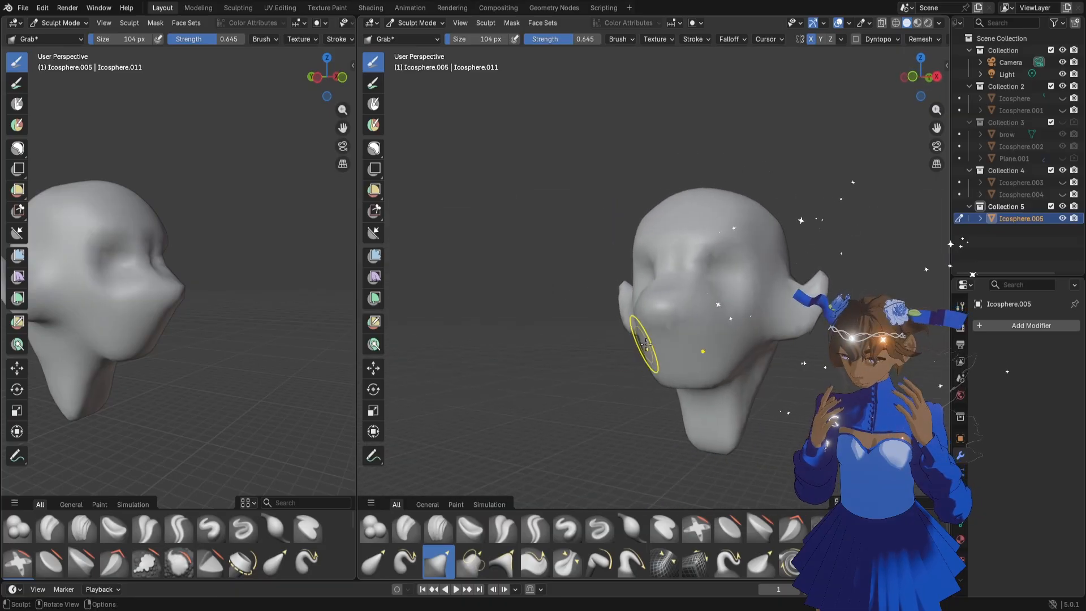
drag(936, 126, 891, 89)
middle_drag(623, 306, 650, 305)
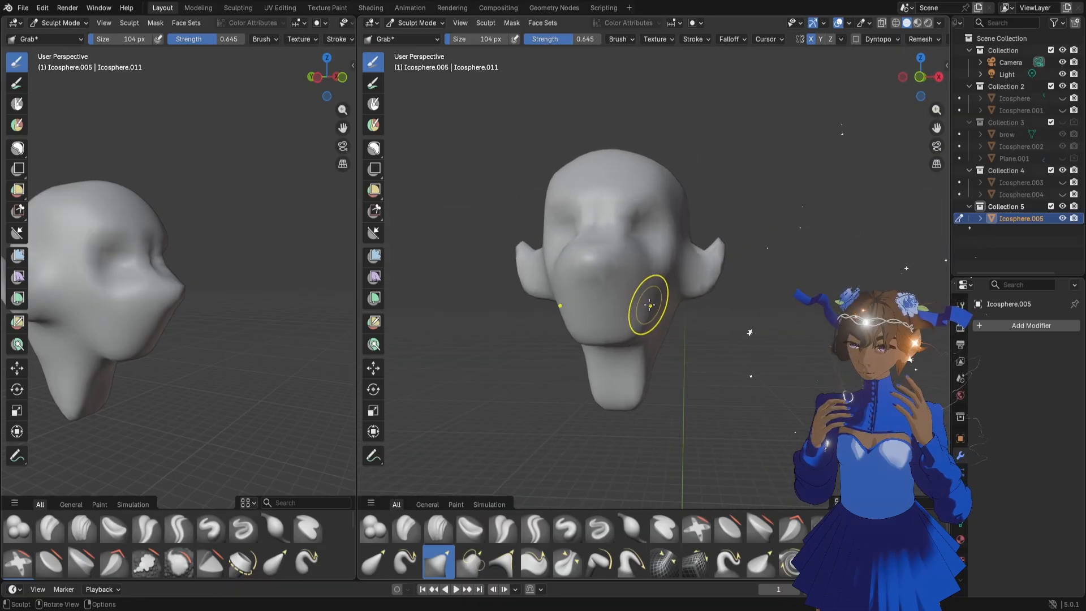
Build up the mouth area with the Clay Strips brush at 36 px and voxel remesh the head
scroll(650, 306, up, 1)
key(c)
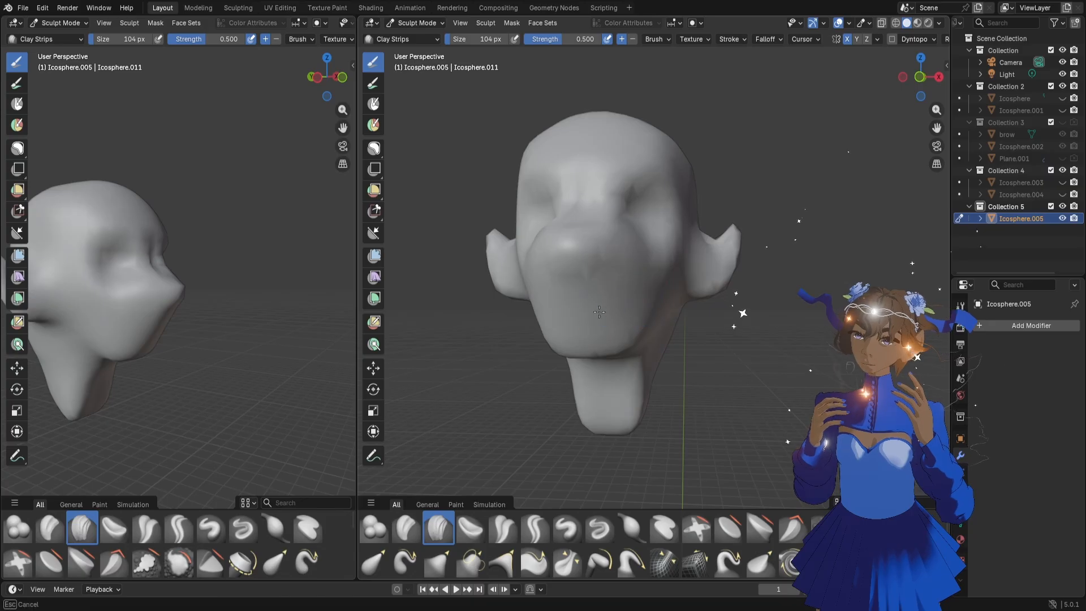
key(f)
click(586, 304)
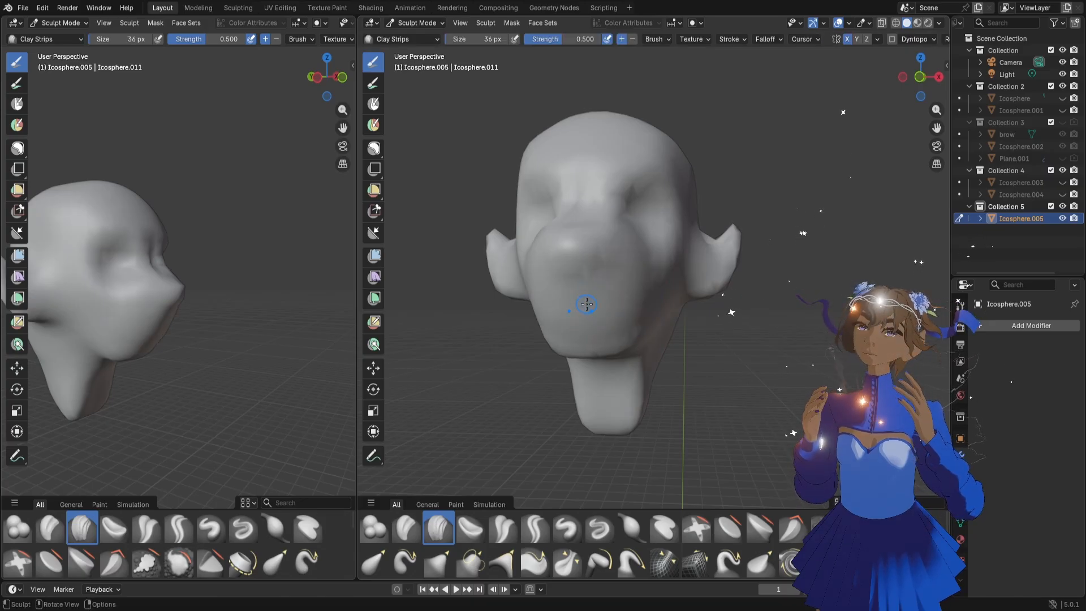
drag(603, 300, 614, 300)
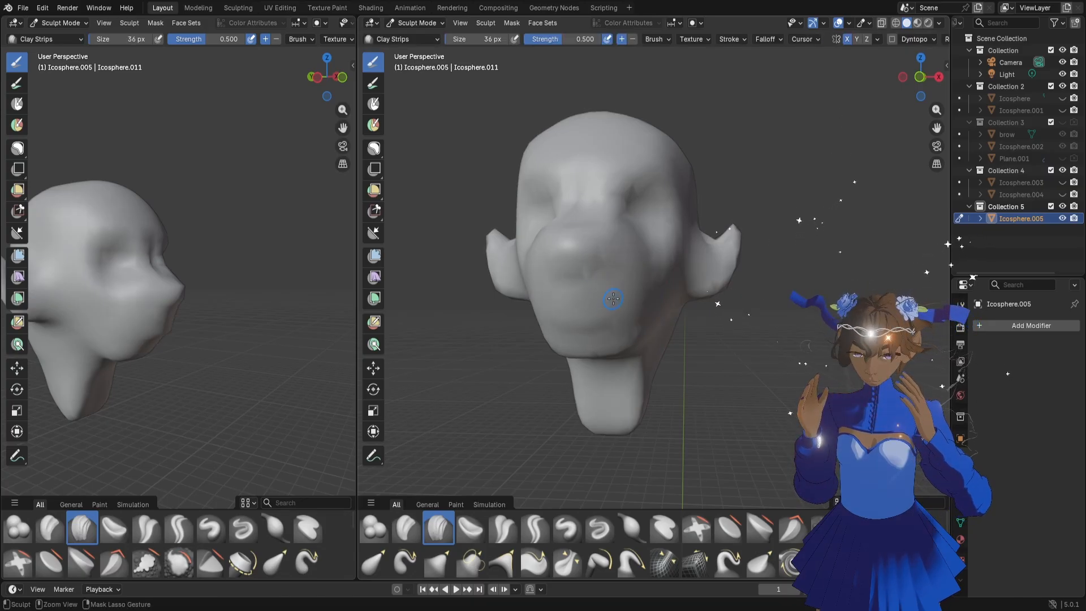
key(ctrl+r)
Refine the ears and their lower attachment to the head with the Grab brush at 92 px and 62 px
key(f)
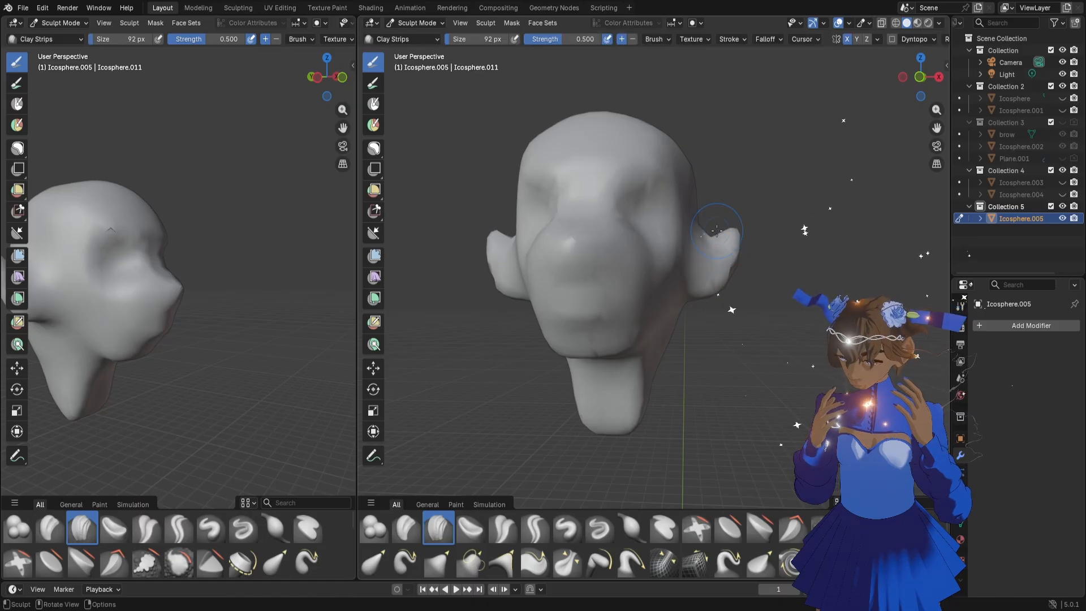
key(g)
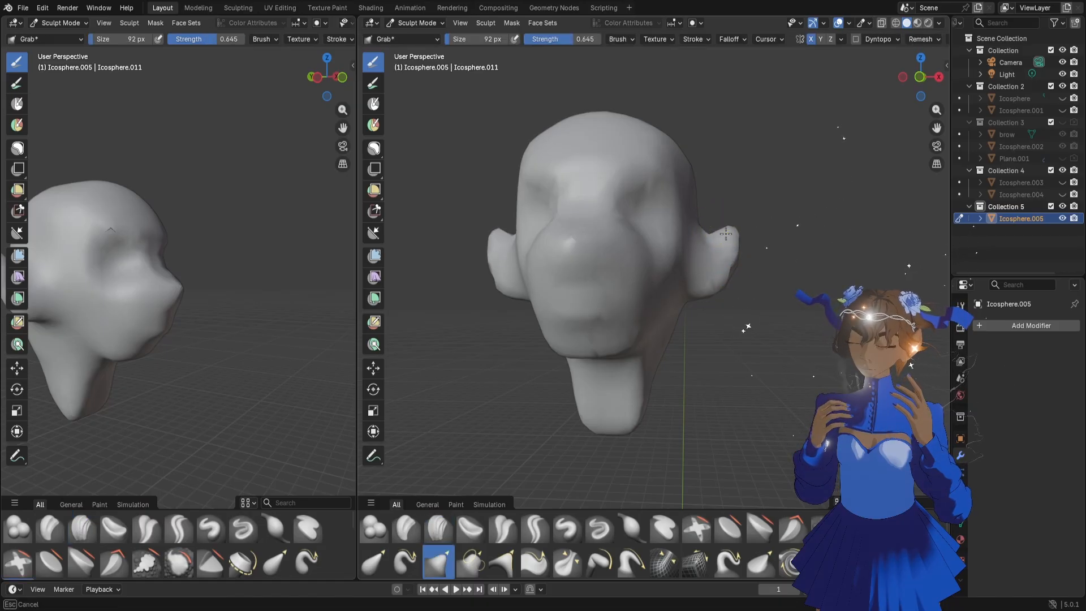
drag(725, 258, 728, 258)
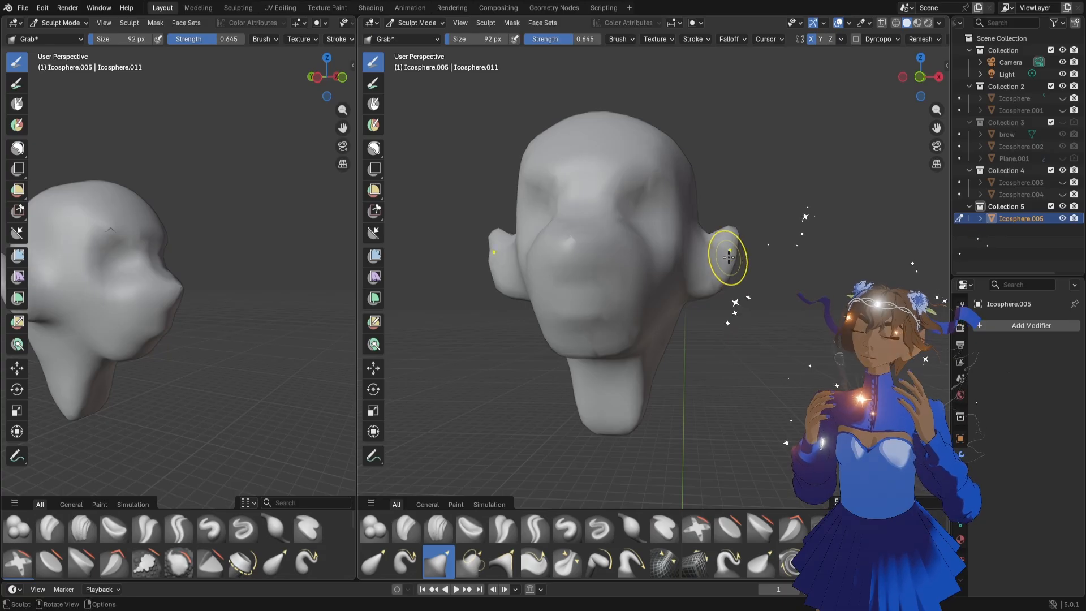
key(f)
click(700, 291)
drag(696, 281, 695, 289)
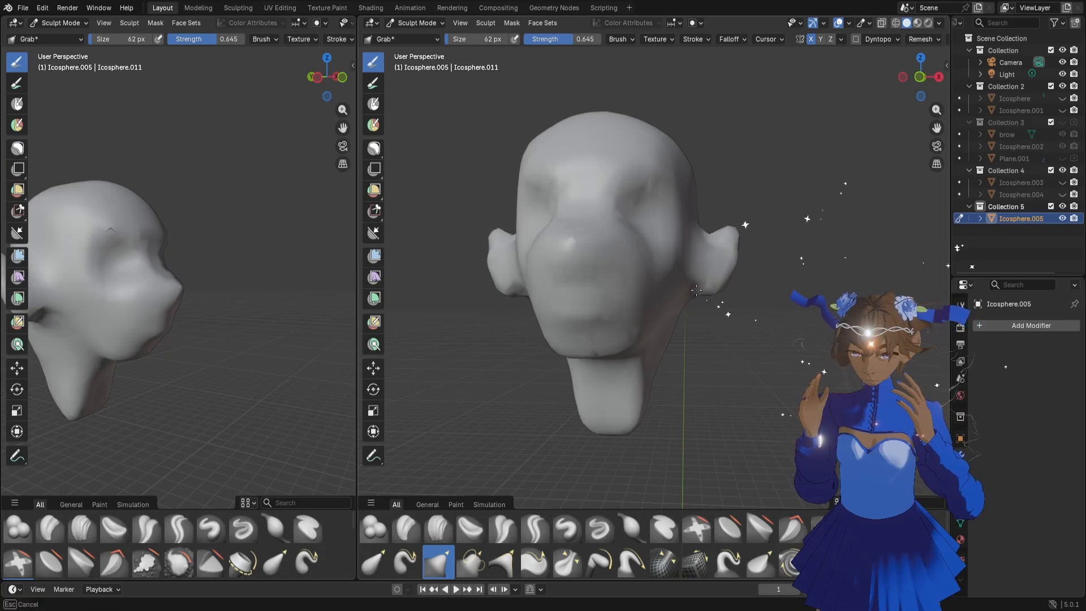
middle_drag(697, 290, 701, 292)
drag(693, 274, 719, 289)
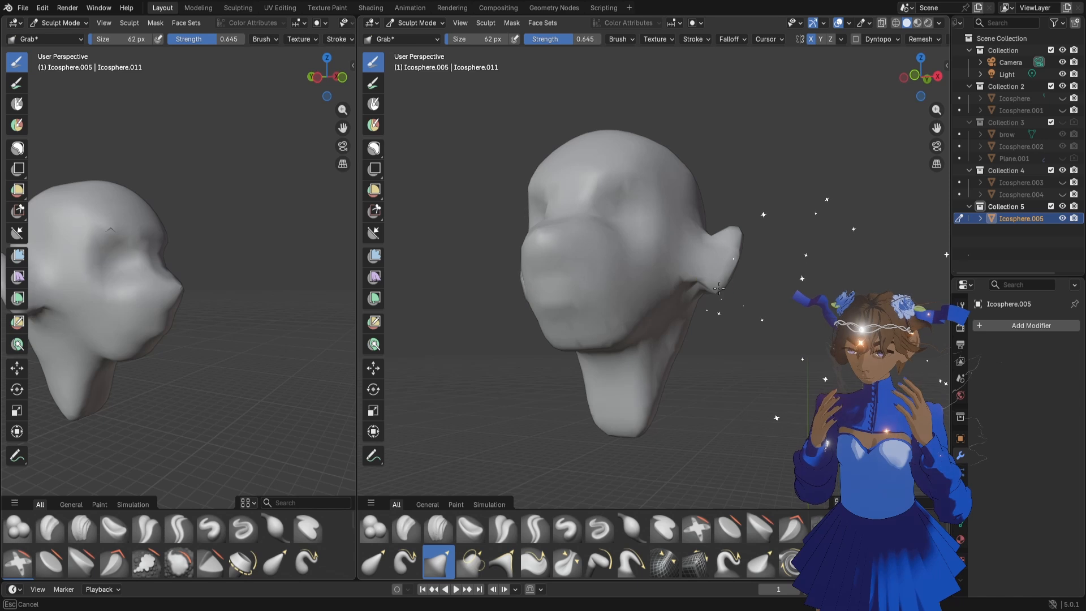
mouse_move(703, 296)
middle_down()
mouse_move(639, 299)
mouse_move(727, 305)
middle_up()
Reshape the jawline, chin and brow from the front with the Grab brush at 146 px
key(f)
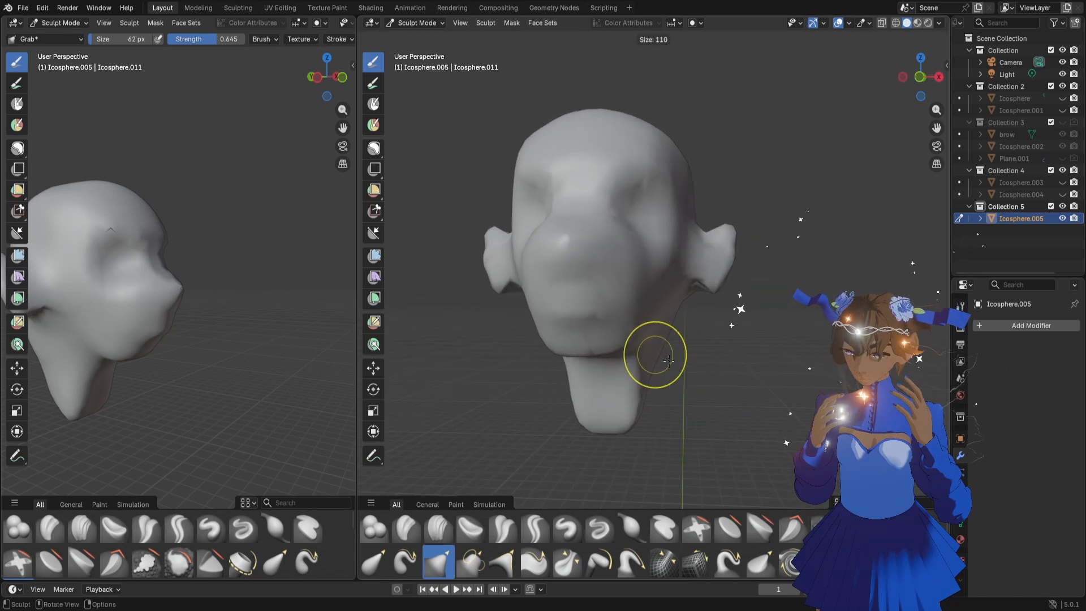
click(694, 356)
mouse_move(636, 346)
mouse_down()
mouse_move(599, 364)
mouse_move(624, 352)
mouse_move(587, 356)
mouse_up()
mouse_move(599, 335)
middle_down()
mouse_move(625, 343)
mouse_move(611, 347)
middle_up()
drag(636, 198, 637, 216)
Shape the profile below the nose into lips and chin with the Grab brush at 146 px and 86 px
mouse_move(676, 223)
middle_down()
mouse_move(651, 237)
mouse_move(632, 281)
mouse_move(663, 283)
middle_up()
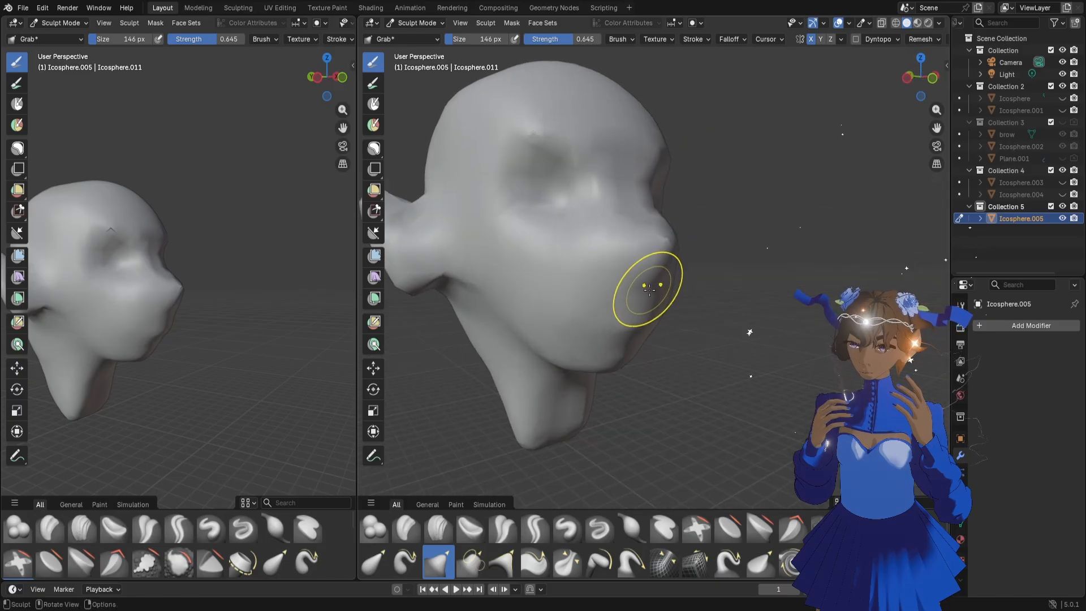
drag(648, 288, 648, 287)
mouse_move(642, 303)
middle_down()
mouse_move(666, 321)
mouse_move(645, 341)
middle_up()
key(f)
click(654, 318)
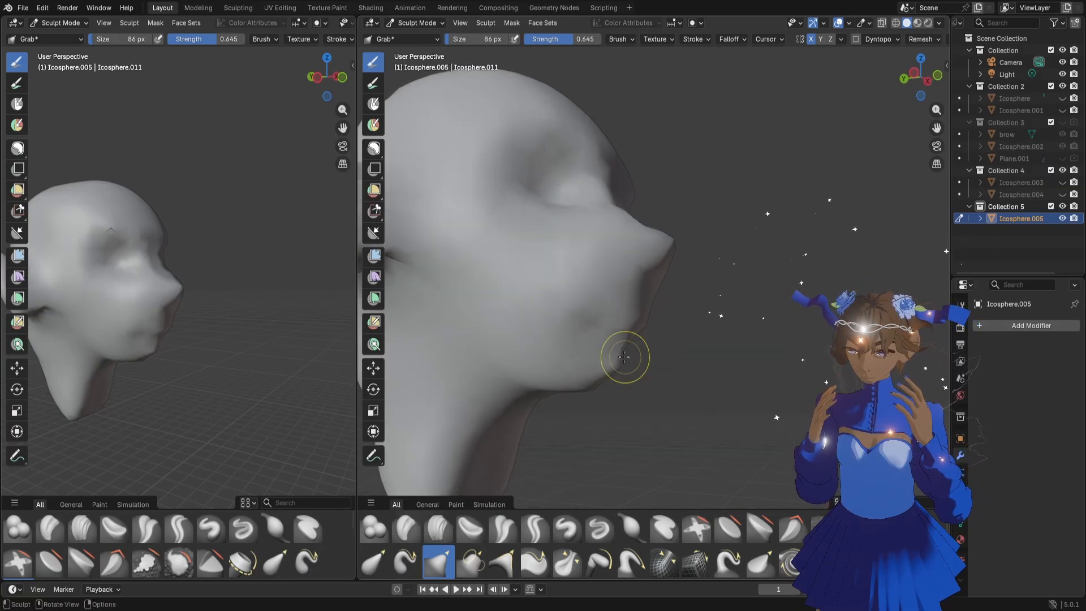
drag(625, 362, 644, 327)
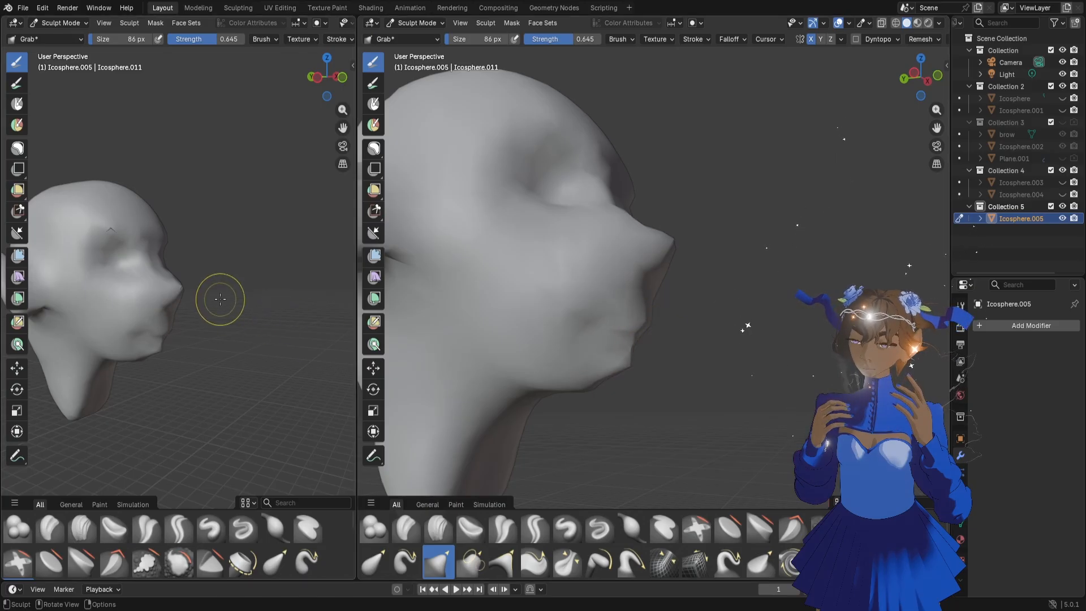
Push the protruding lower face back toward the skull in side view with the Grab brush at 374 px
middle_drag(218, 299, 181, 342)
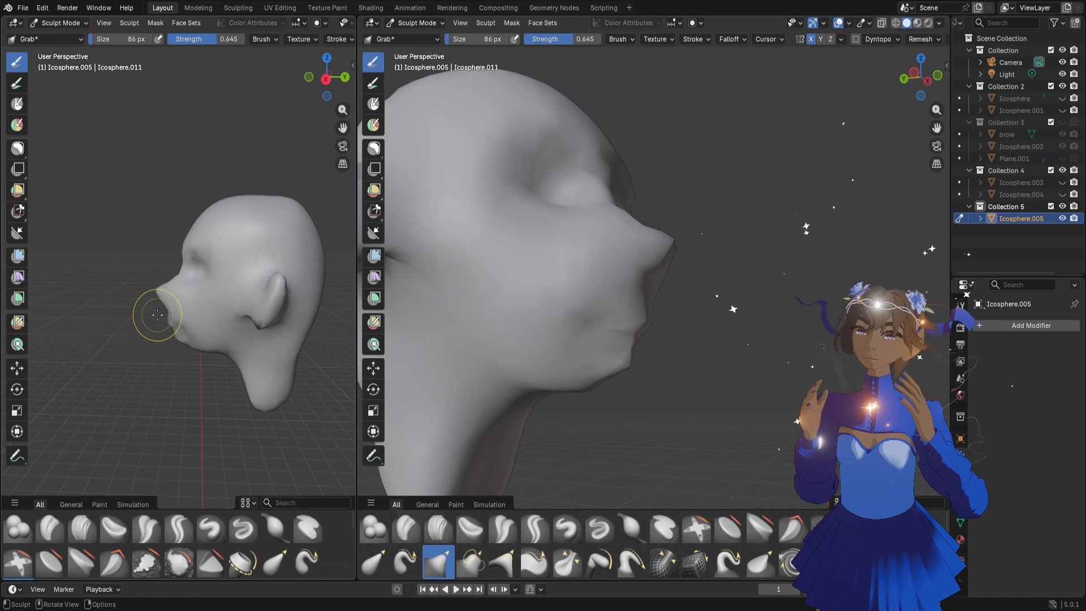
key(f)
click(258, 315)
drag(170, 309, 192, 310)
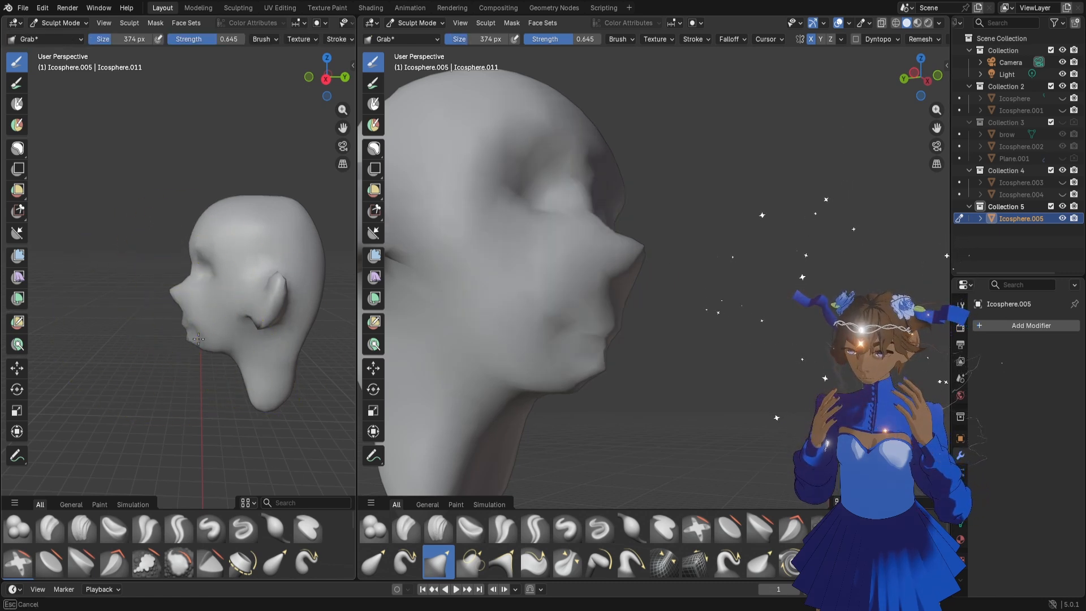
Refine the nose bridge and tip in profile with the Grab brush at 212 px and 156 px
key(f)
click(187, 315)
middle_drag(182, 315, 194, 279)
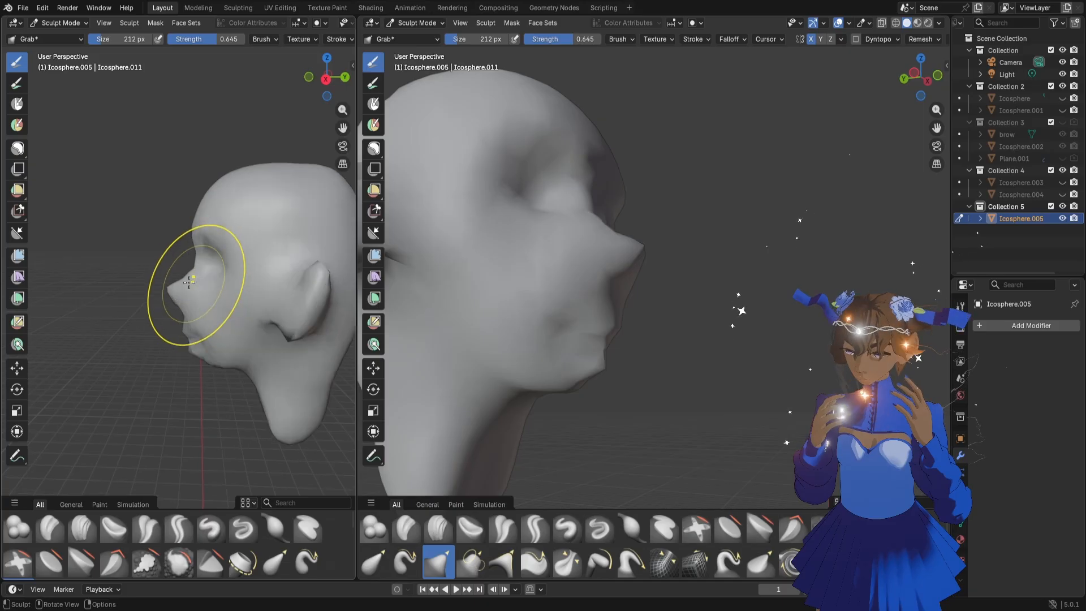
key(f)
click(173, 297)
drag(170, 292, 171, 298)
Round the back of the skull and slim the back of the neck with the Grab brush at 156 px
scroll(205, 300, down, 3)
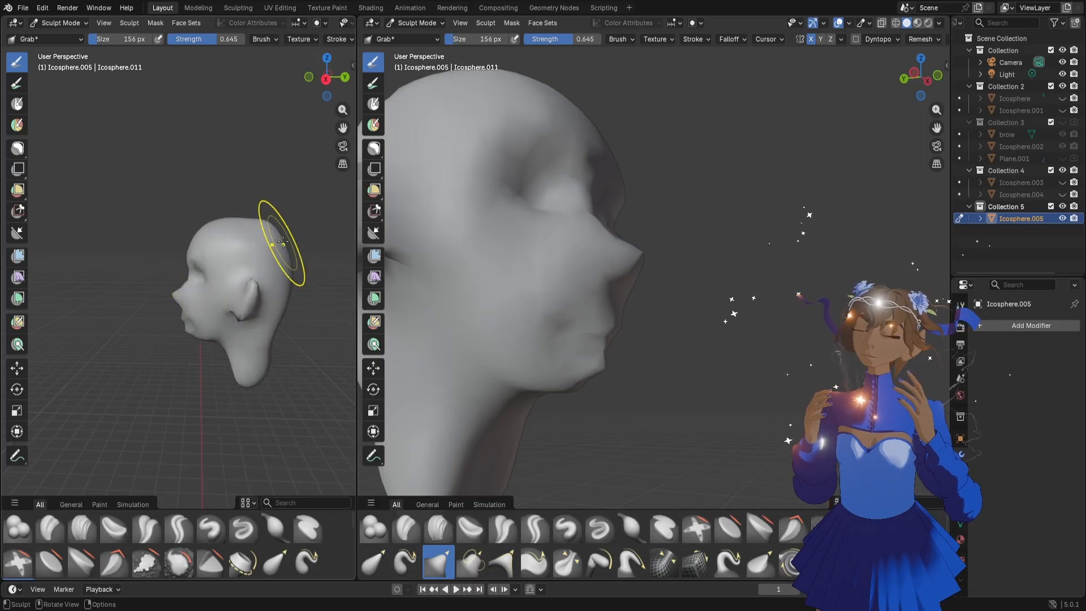
drag(266, 226, 270, 230)
mouse_move(271, 333)
mouse_down()
mouse_move(259, 334)
mouse_move(255, 359)
mouse_up()
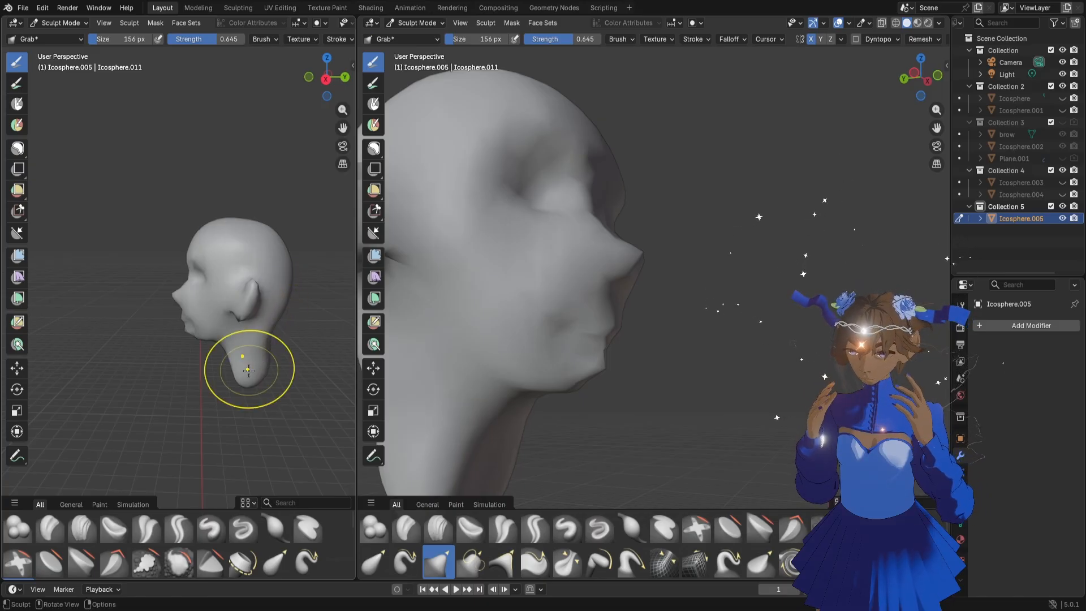
Set the head's voxel remesh size to about 0.024 m and check the face from the front
scroll(528, 230, down, 5)
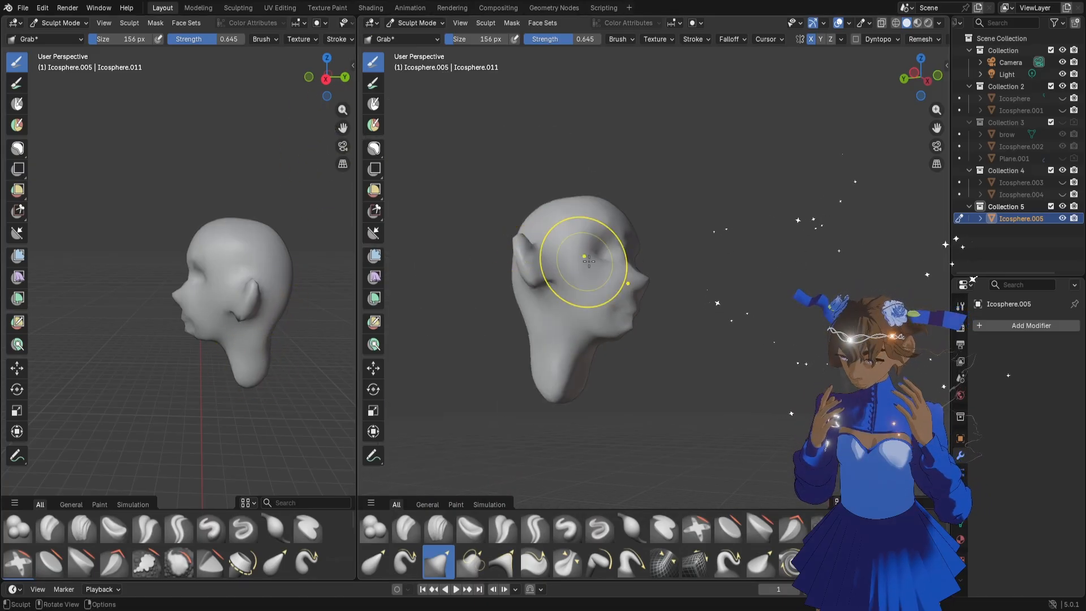
mouse_move(583, 267)
middle_down()
mouse_move(560, 292)
mouse_move(583, 277)
middle_up()
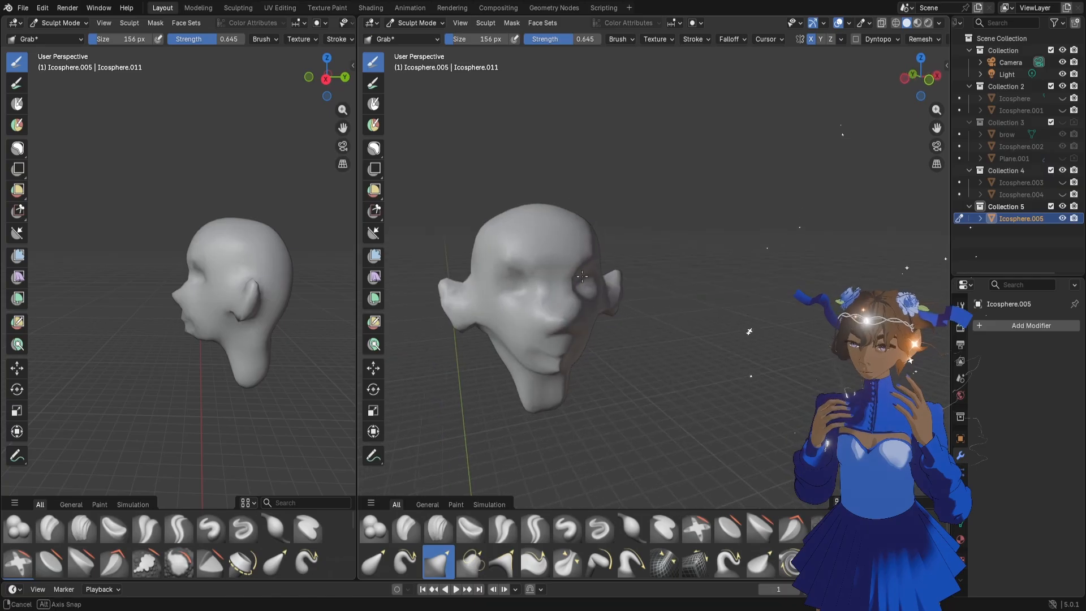
key(r)
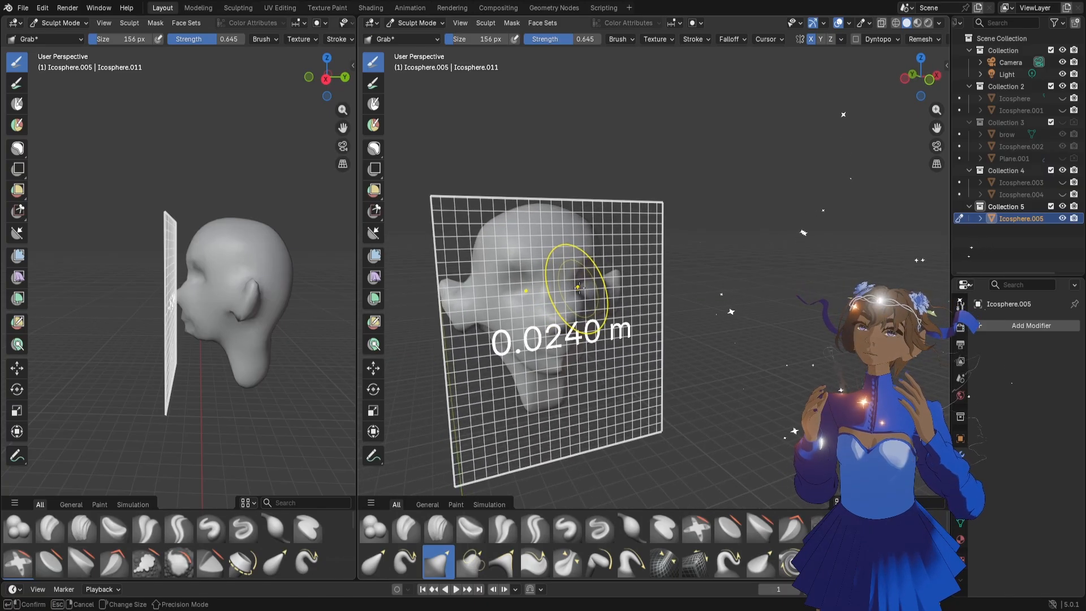
click(579, 287)
middle_drag(594, 303, 604, 342)
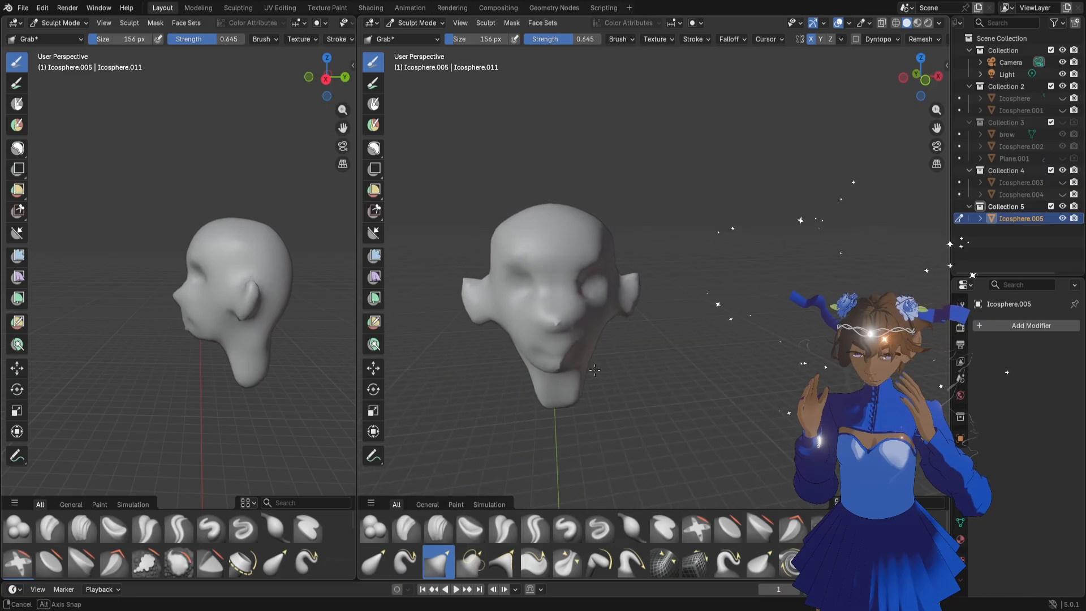
Smooth and reshape the mouth and chin area with the Grab brush at 110 px
scroll(600, 334, up, 4)
shift+drag(436, 352, 455, 347)
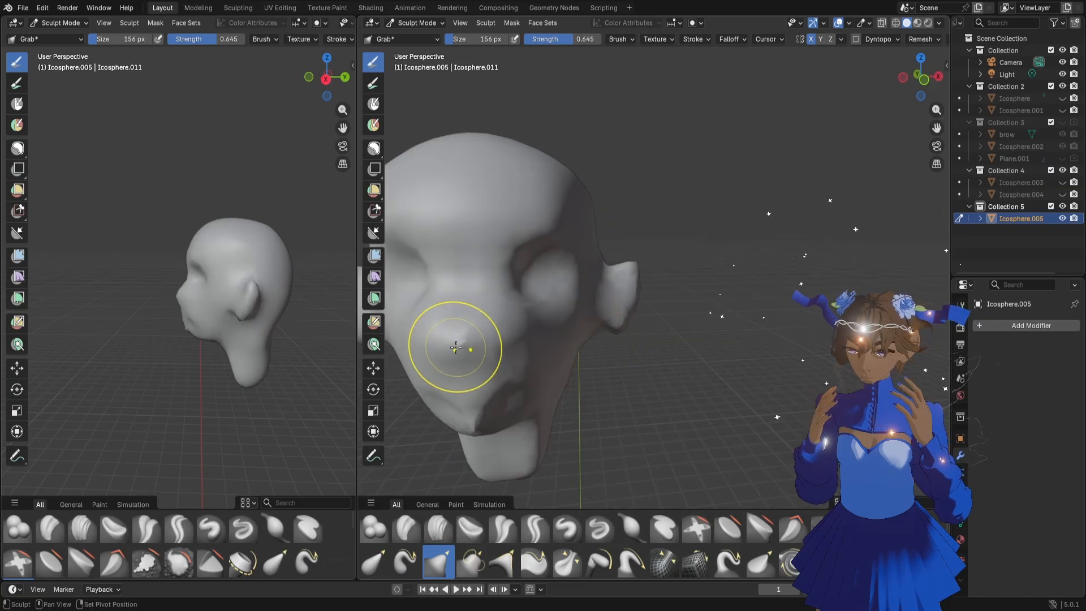
mouse_move(936, 128)
mouse_down()
mouse_move(966, 131)
mouse_move(1032, 106)
mouse_up()
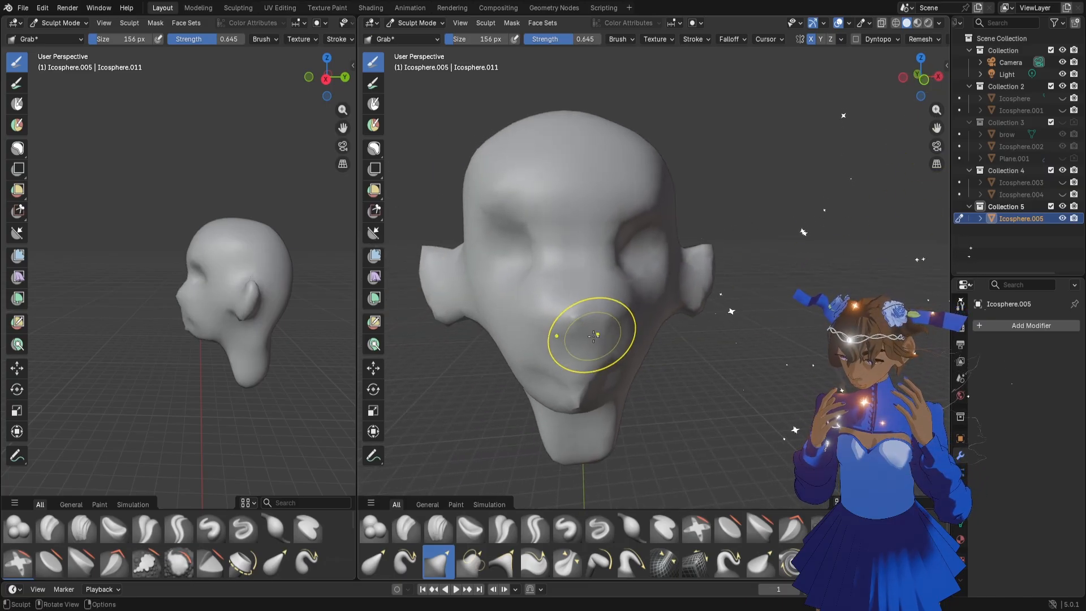
key(f)
click(572, 337)
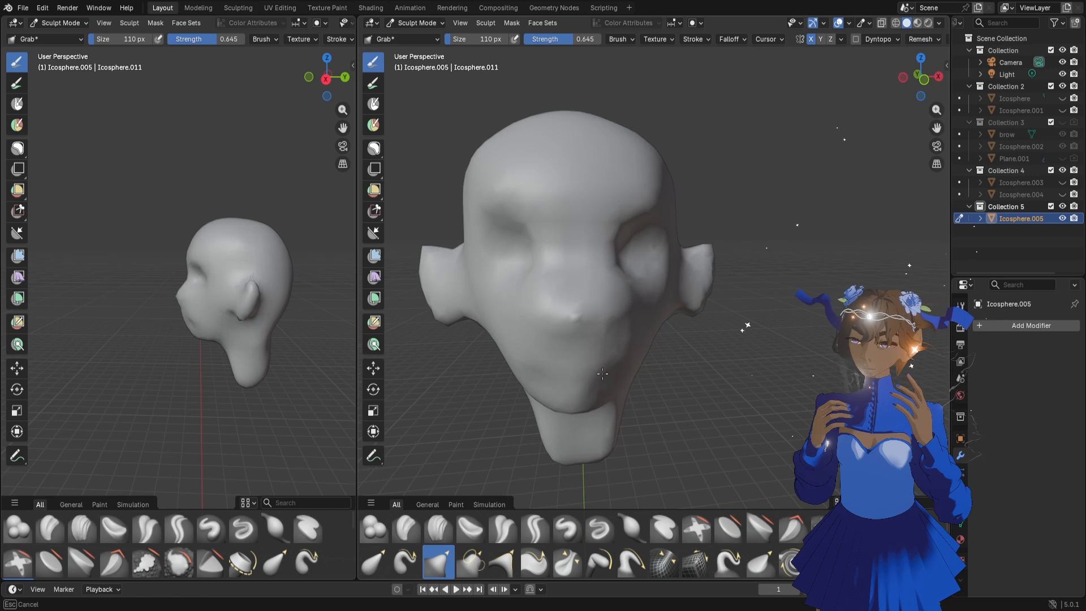
middle_drag(594, 417, 604, 403)
Square off the base of the neck and reshape the back of the skull and neck with the Grab brush at 110 px and 104 px
scroll(606, 412, down, 2)
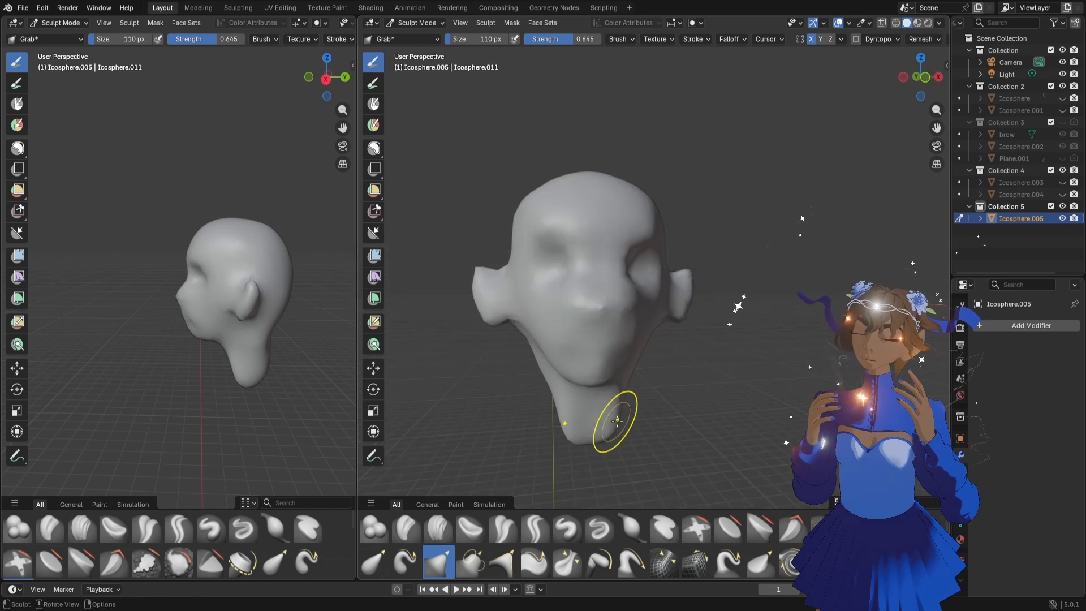
drag(616, 424, 625, 436)
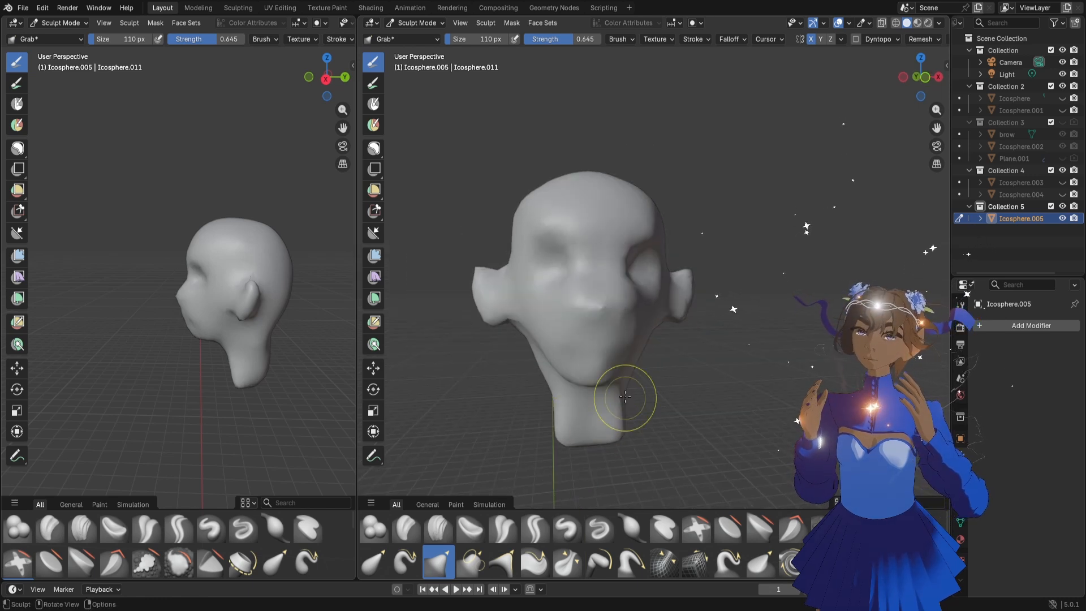
middle_drag(238, 344, 278, 353)
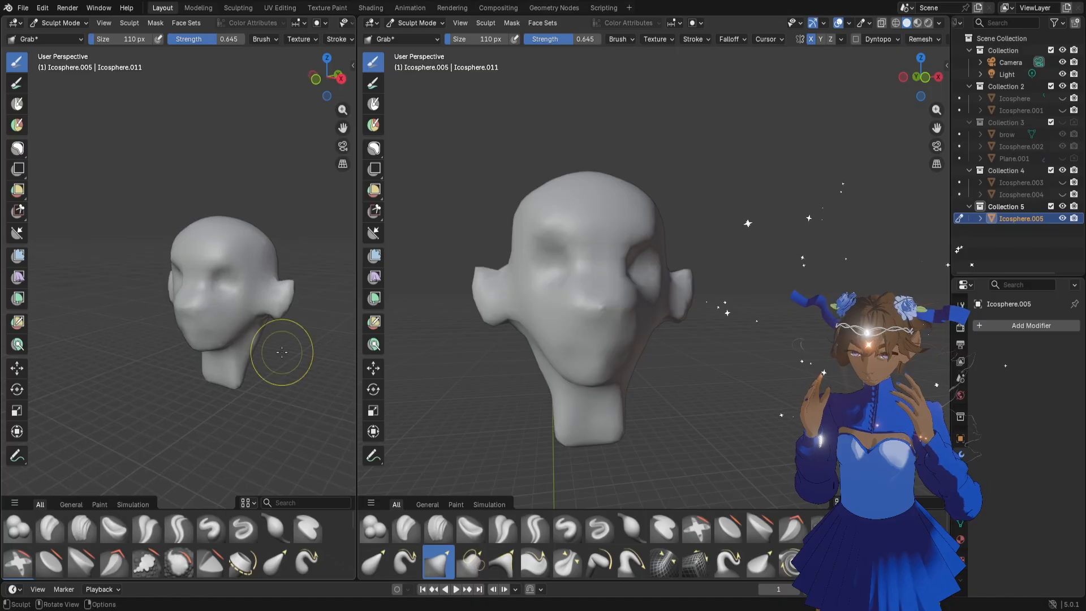
key(f)
click(273, 346)
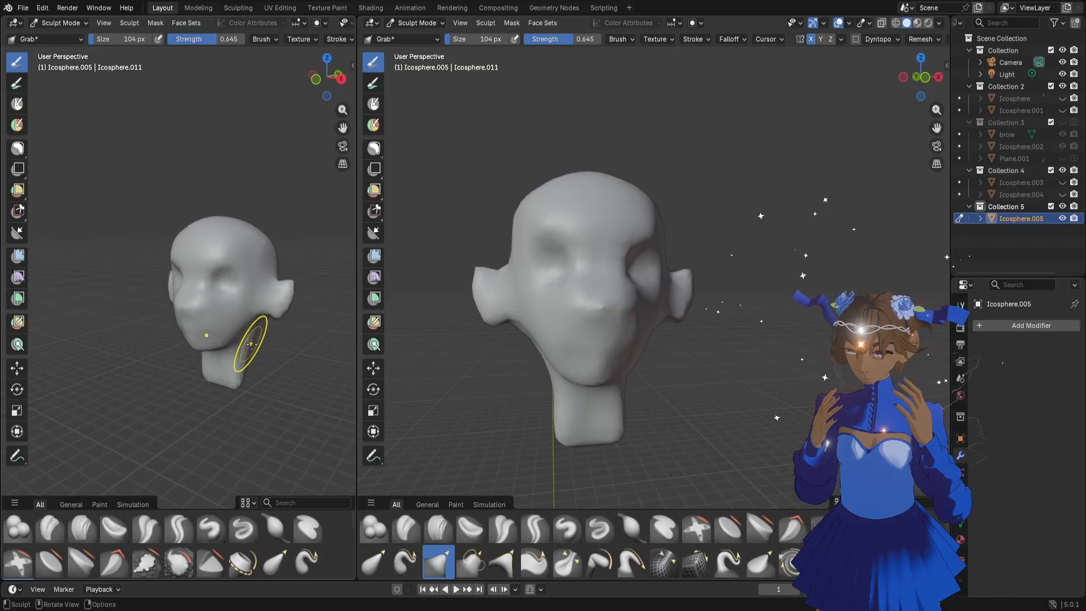
middle_drag(154, 385, 299, 335)
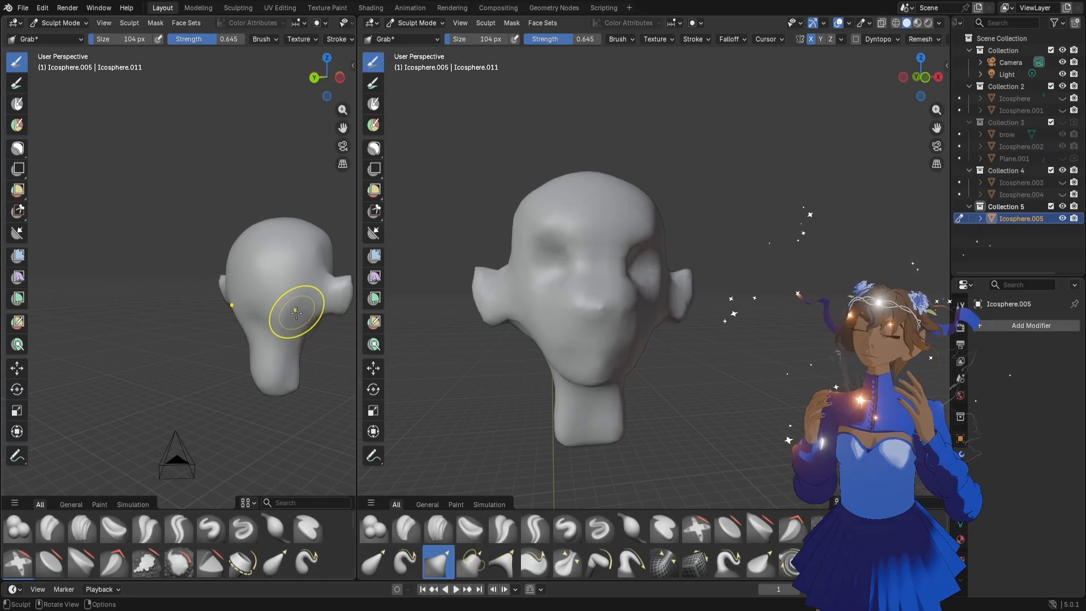
mouse_move(213, 331)
middle_down()
mouse_move(267, 337)
mouse_move(261, 328)
mouse_move(247, 336)
mouse_move(259, 335)
mouse_move(270, 273)
middle_up()
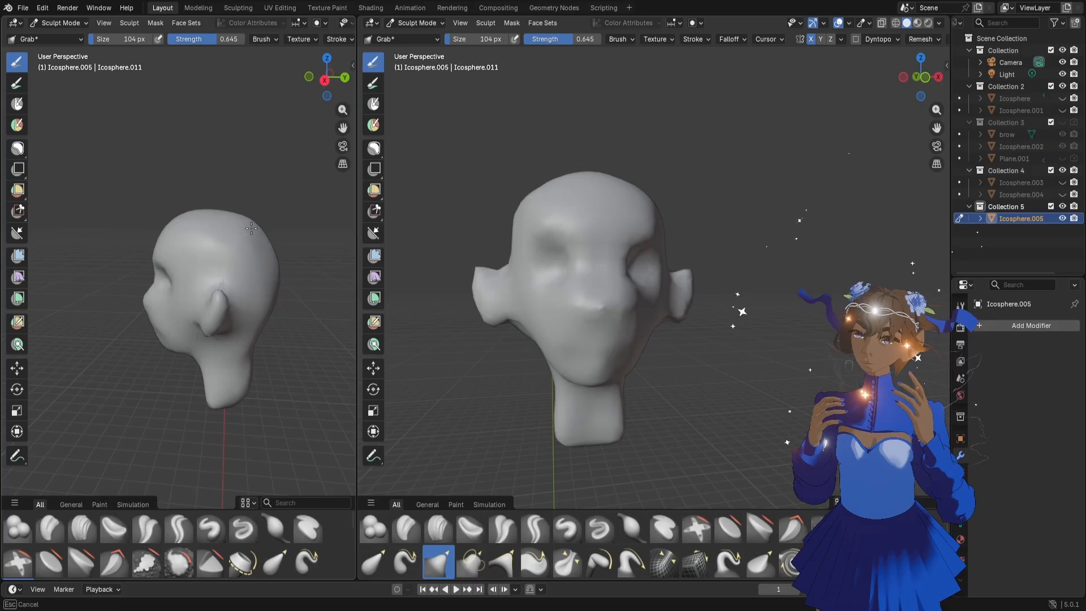
mouse_move(251, 228)
middle_down()
mouse_move(273, 286)
mouse_move(250, 331)
middle_up()
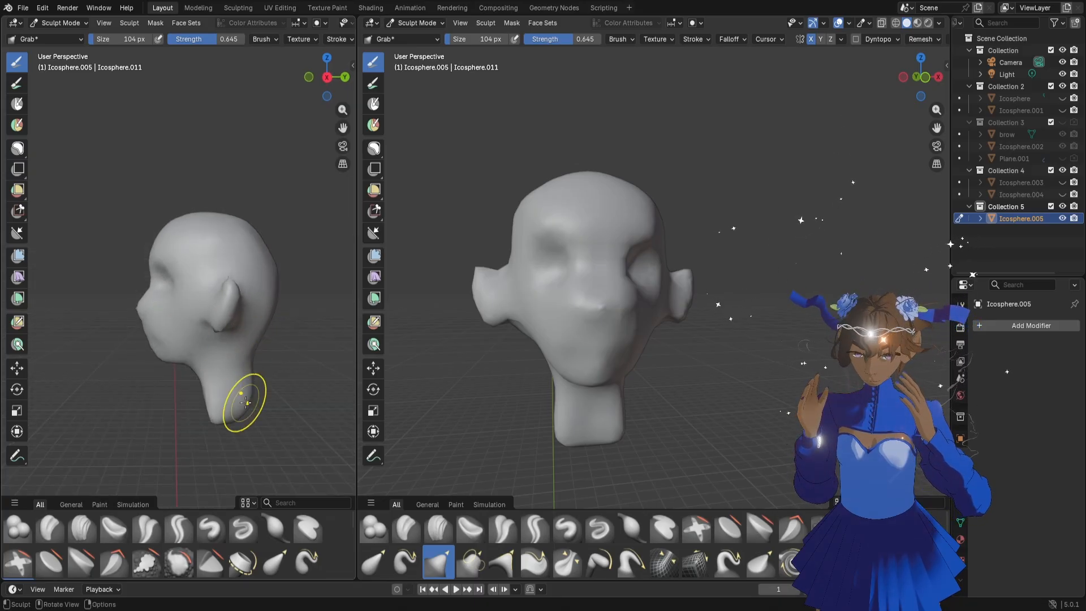
Adjust the ears and the area behind them with the Grab brush at 110 px
drag(343, 129, 305, 146)
scroll(245, 327, up, 2)
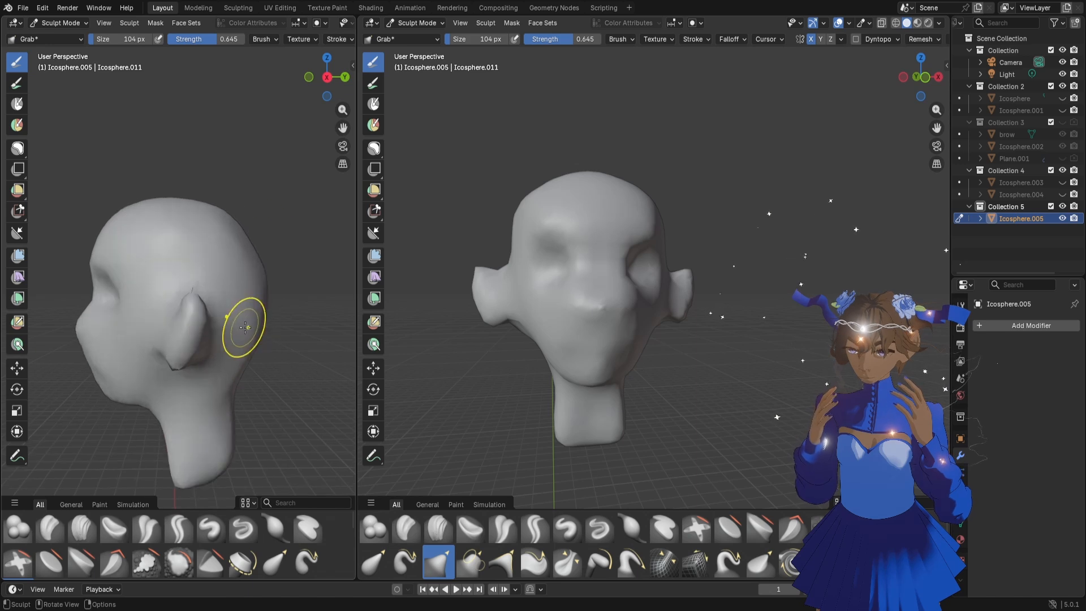
key(f)
click(257, 325)
middle_drag(252, 326, 273, 332)
key(f)
click(252, 308)
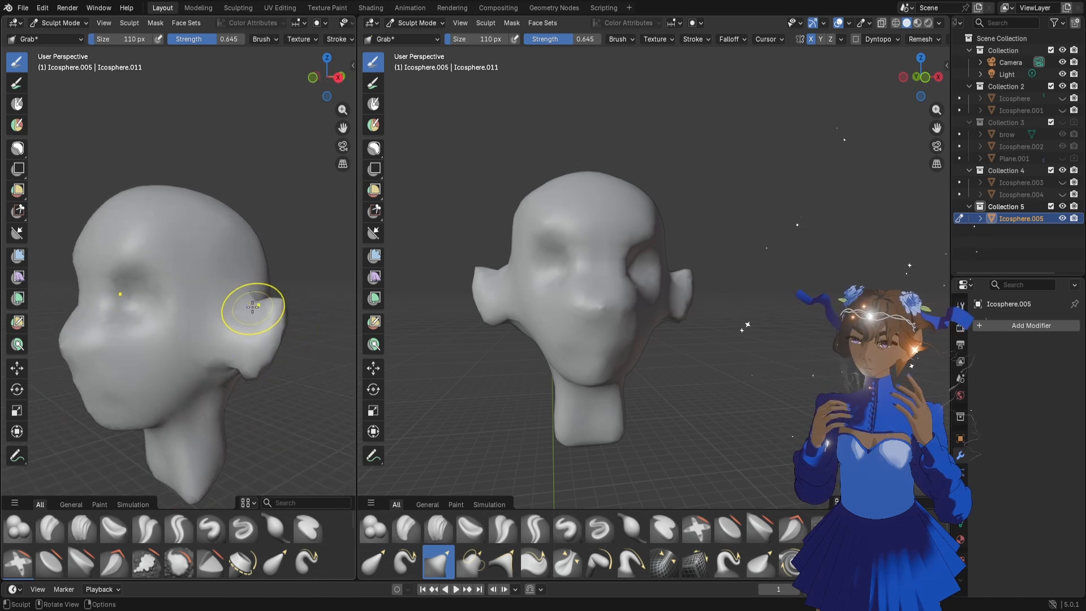
middle_drag(207, 355, 238, 336)
Pull the ears into pointed shapes and adjust their profile with the Grab brush at 222 px and 132 px
key(f)
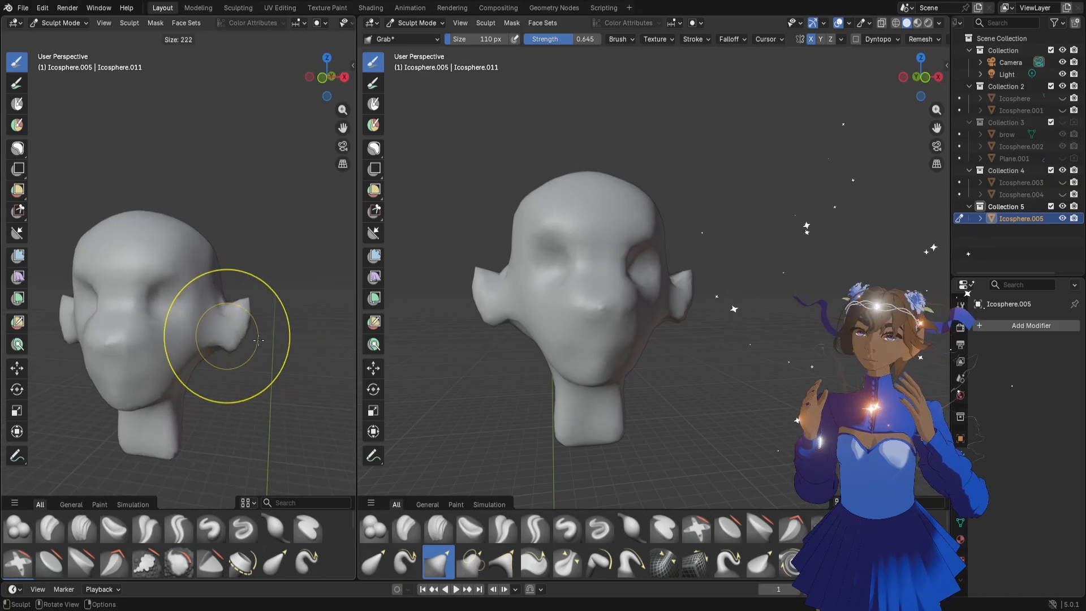
click(258, 340)
mouse_move(214, 349)
mouse_down()
mouse_move(227, 310)
mouse_move(221, 321)
mouse_up()
middle_drag(221, 321, 133, 325)
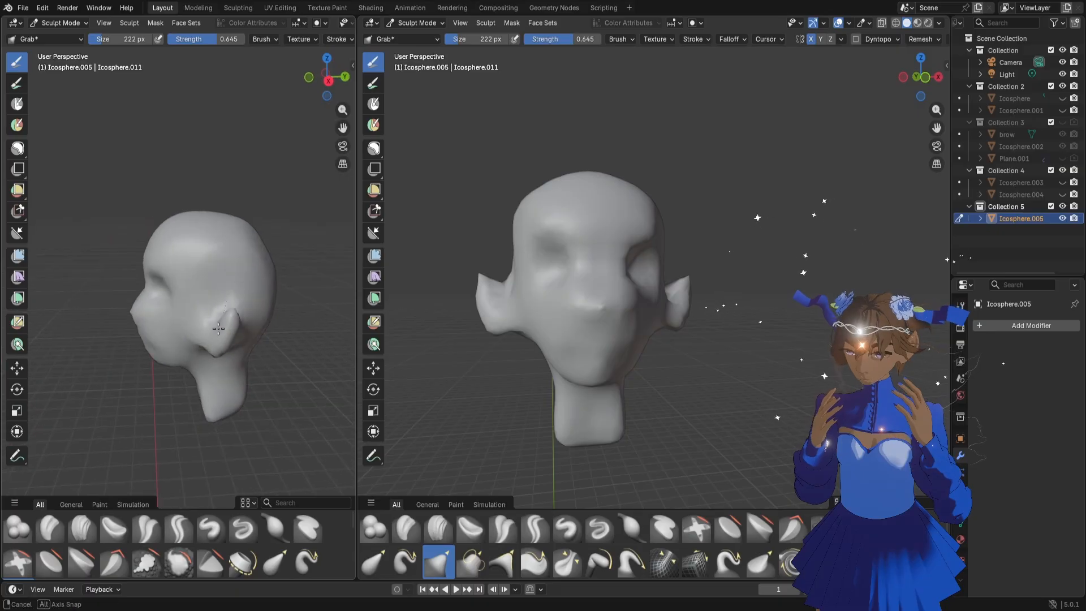
key(f)
click(260, 324)
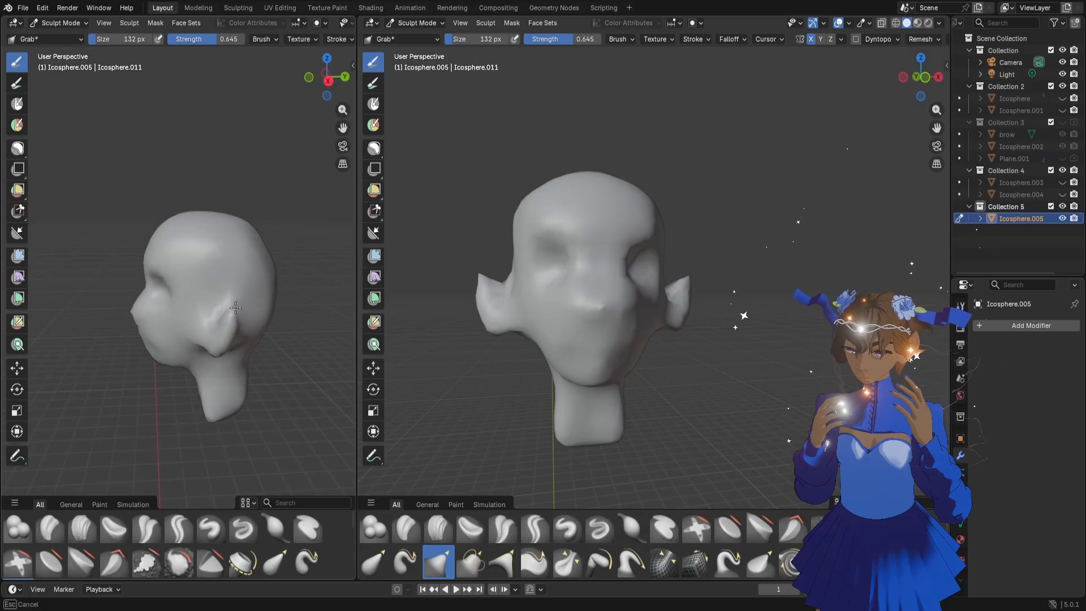
drag(223, 298, 211, 319)
mouse_move(211, 318)
middle_down()
mouse_move(305, 325)
mouse_move(270, 321)
middle_up()
Build up the ear surfaces with the Clay Strips brush at 54 px
scroll(249, 332, up, 2)
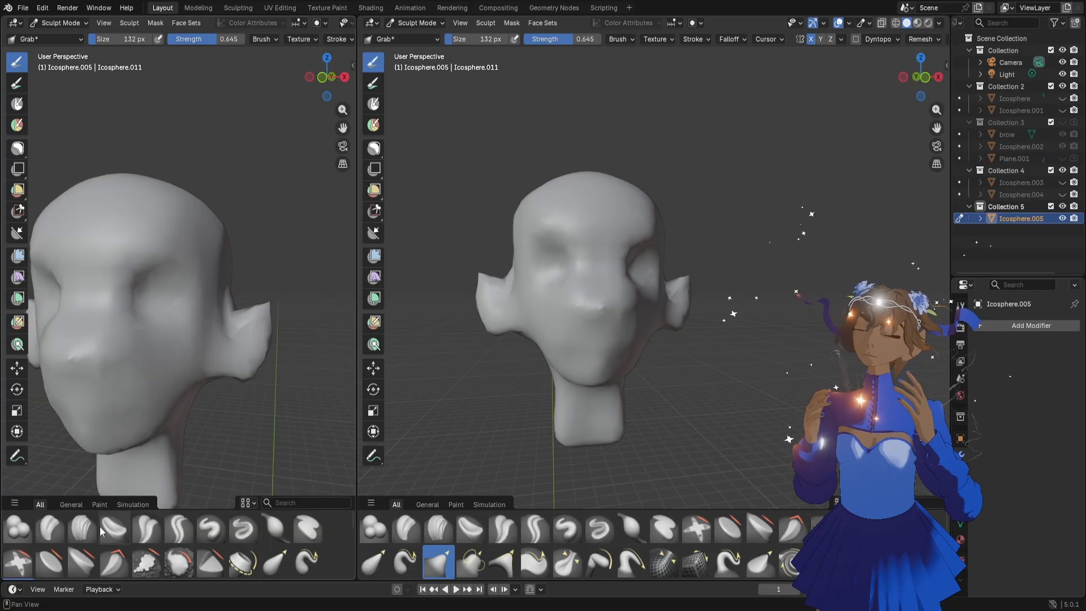
click(84, 528)
key(f)
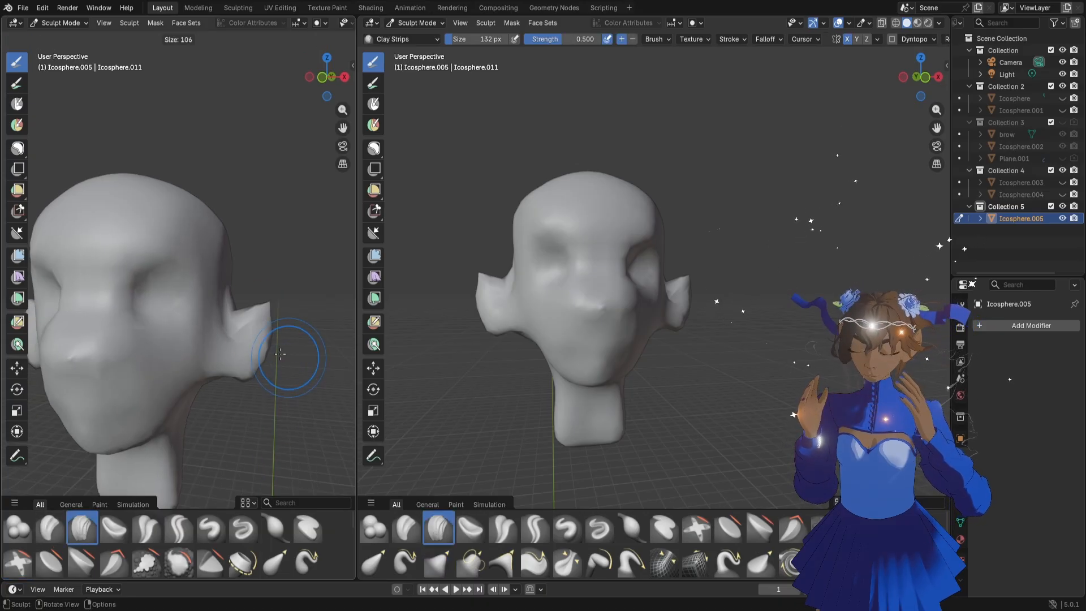
click(266, 348)
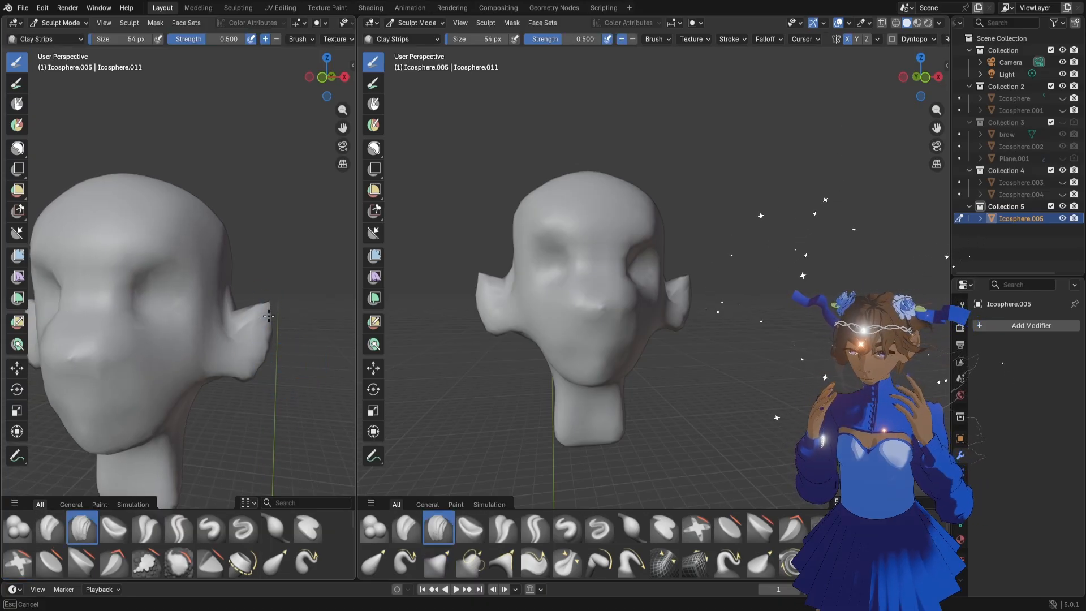
middle_drag(268, 316, 180, 380)
Add volume to the lips and nose with the Clay Strips brush at 50 px
key(f)
click(178, 380)
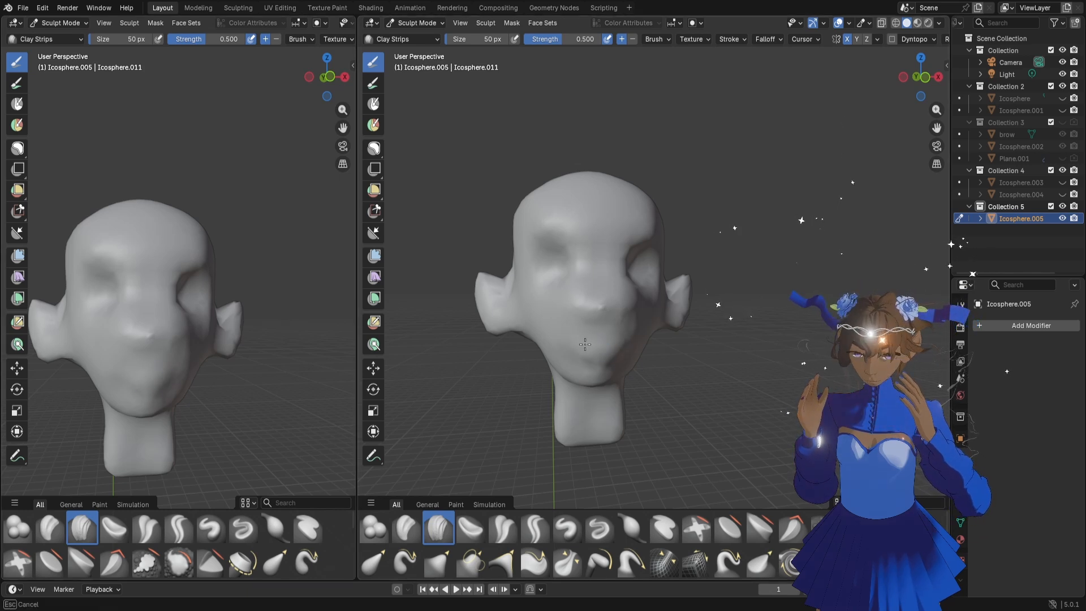
mouse_move(547, 351)
middle_down()
mouse_move(610, 315)
mouse_move(589, 309)
middle_up()
Narrow the nose bridge and shape the nose sides and inner eye sockets with the Grab brush at 82 px
key(g)
drag(572, 303, 577, 301)
mouse_move(616, 325)
middle_down()
mouse_move(618, 334)
mouse_move(611, 310)
middle_up()
drag(610, 310, 628, 305)
middle_drag(628, 305, 625, 291)
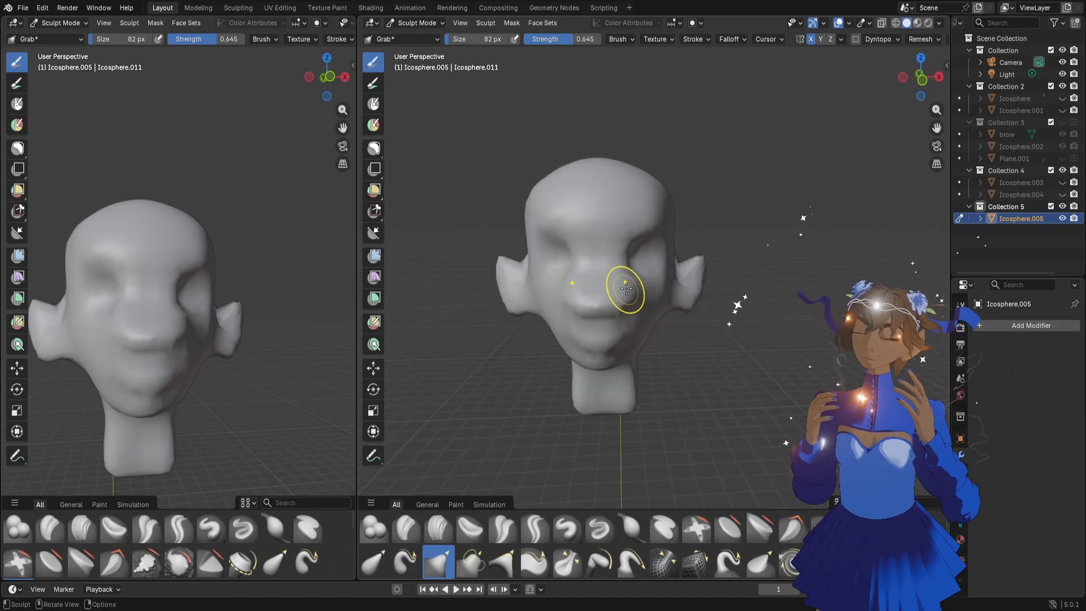
drag(627, 273, 620, 261)
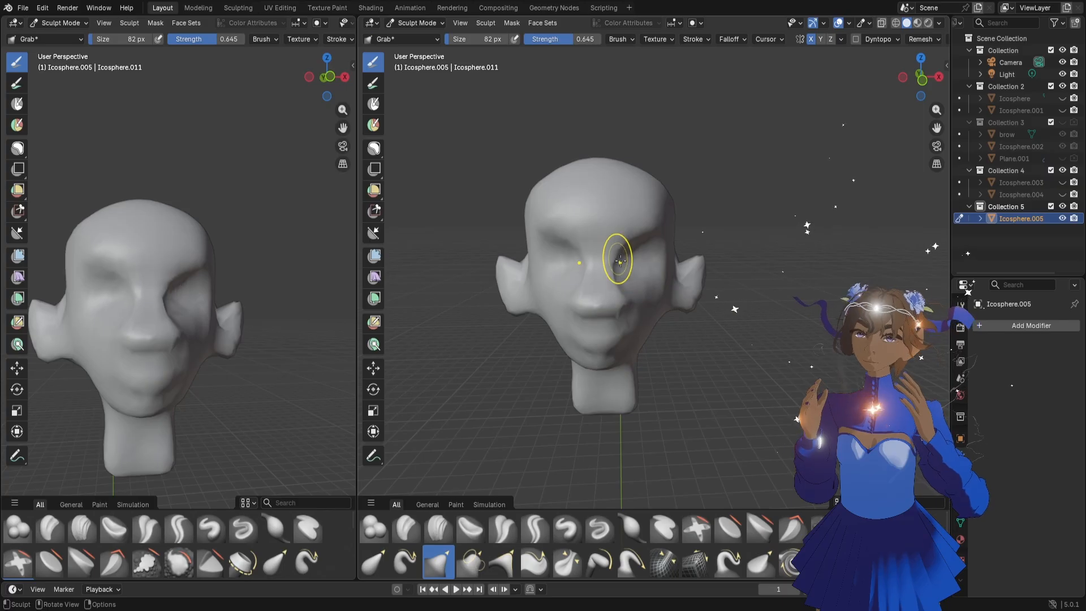
drag(622, 304, 626, 305)
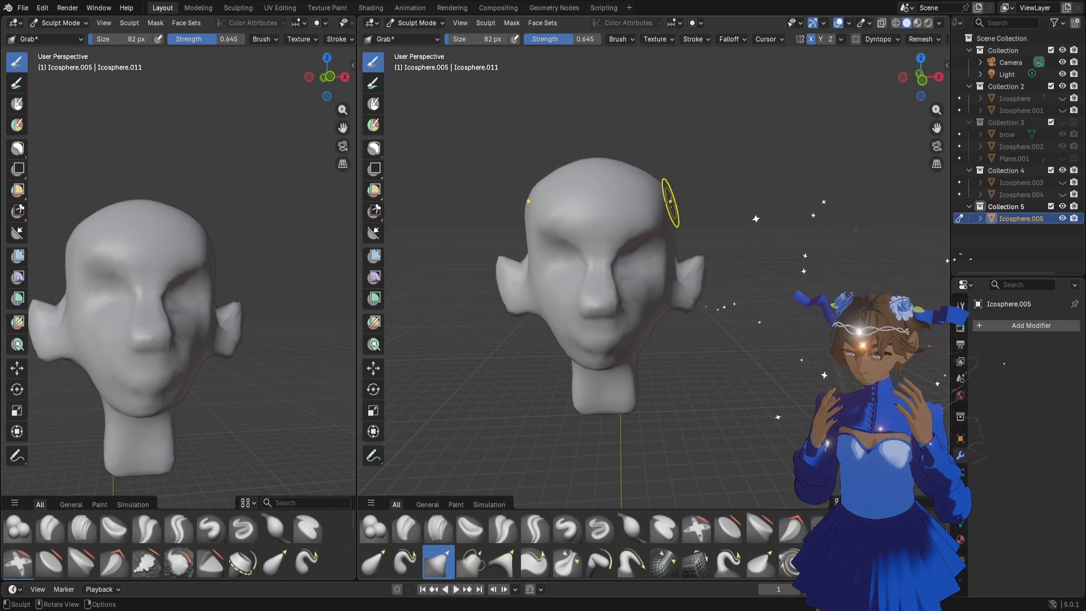
Round the temples and the outer sides of the eye sockets with the Grab brush at 152 px
key(f)
click(711, 201)
drag(673, 194, 669, 210)
mouse_move(649, 322)
middle_down()
mouse_move(706, 317)
mouse_move(672, 315)
middle_up()
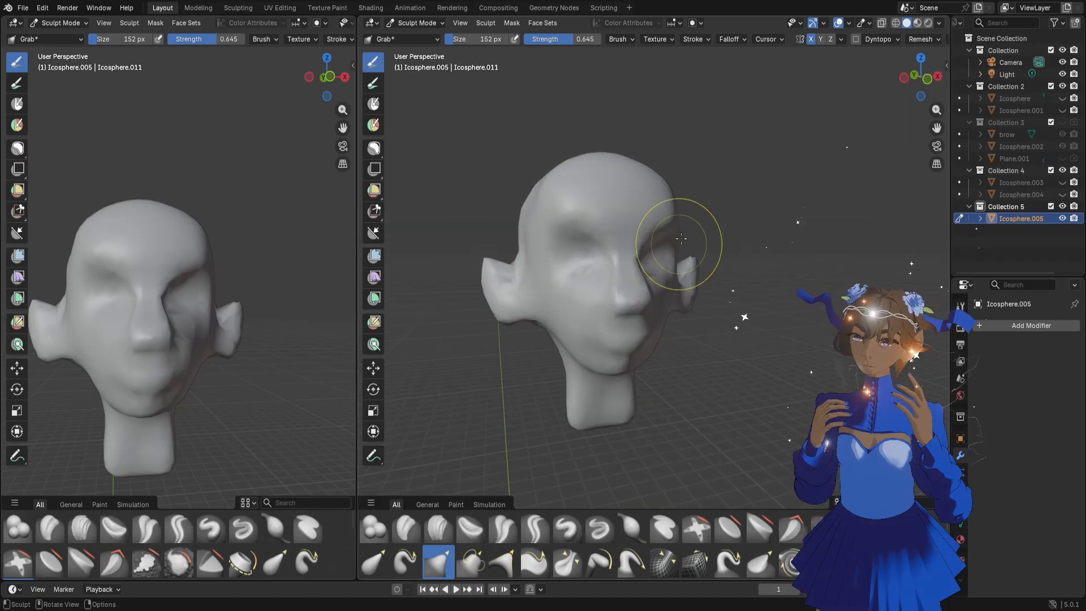
middle_drag(669, 198, 659, 262)
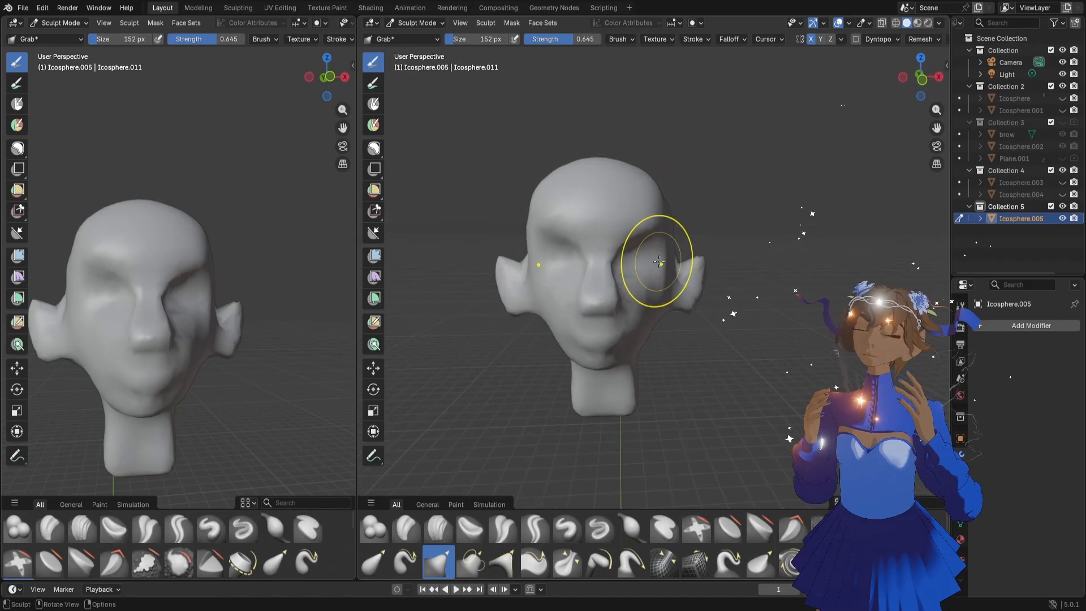
Refine the sides of the nose and its tip with the Grab brush at 110 px and 74 px
key(f)
click(688, 261)
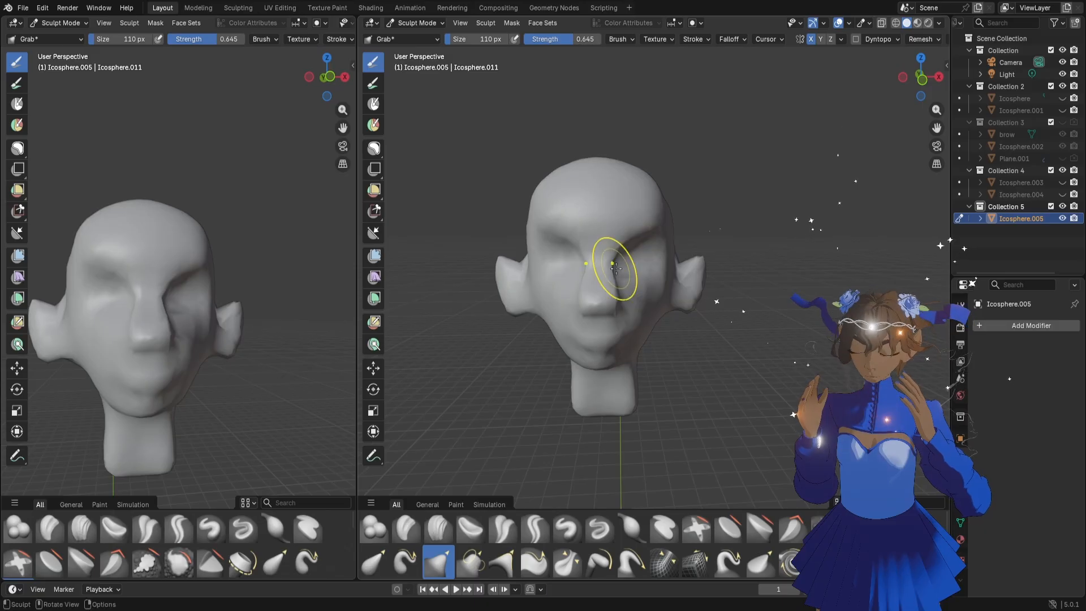
mouse_move(615, 267)
middle_down()
mouse_move(618, 306)
mouse_move(609, 285)
mouse_move(622, 305)
mouse_move(619, 291)
middle_up()
key(f)
click(608, 300)
drag(621, 283, 622, 308)
middle_drag(621, 314, 621, 314)
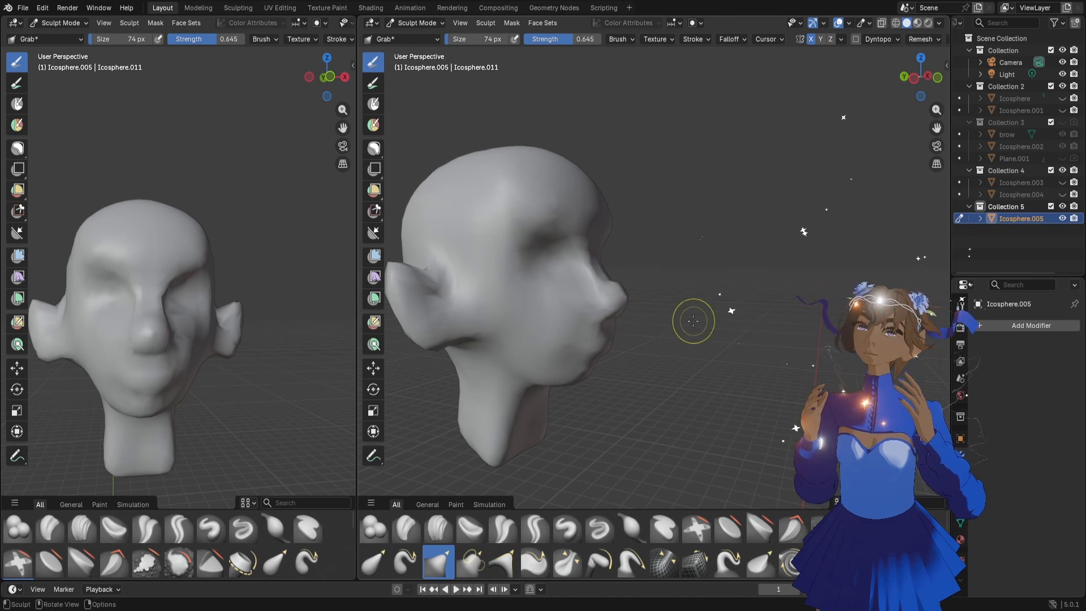
Adjust the ears where they join the cheeks with the Grab brush at 198 px
middle_drag(247, 328, 227, 333)
key(f)
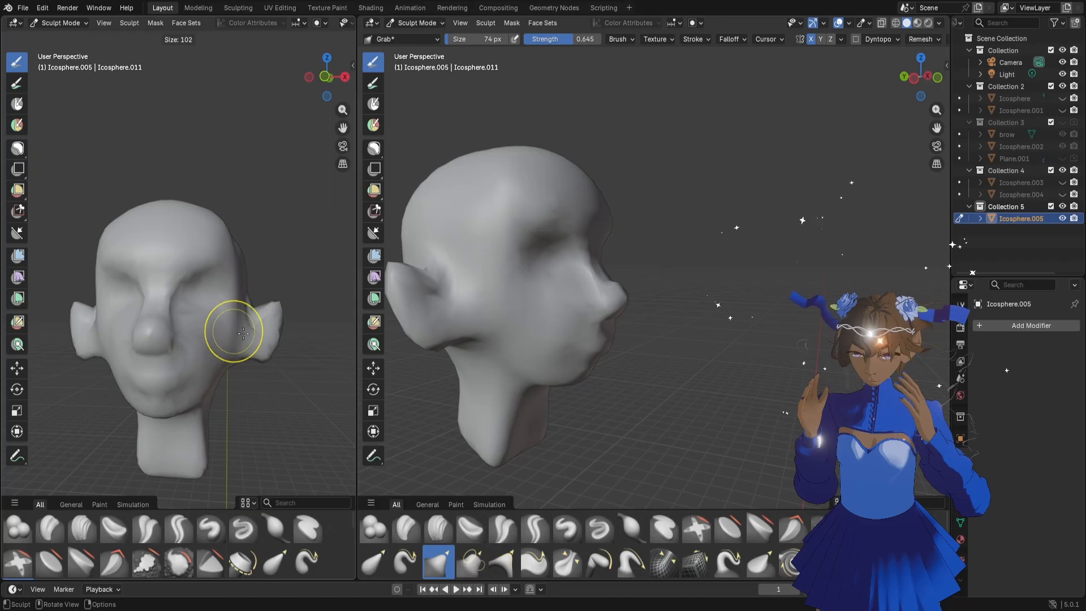
click(289, 332)
mouse_move(243, 323)
mouse_down()
mouse_move(234, 321)
mouse_move(244, 296)
mouse_up()
drag(239, 297, 236, 300)
drag(250, 342, 246, 350)
scroll(647, 334, down, 5)
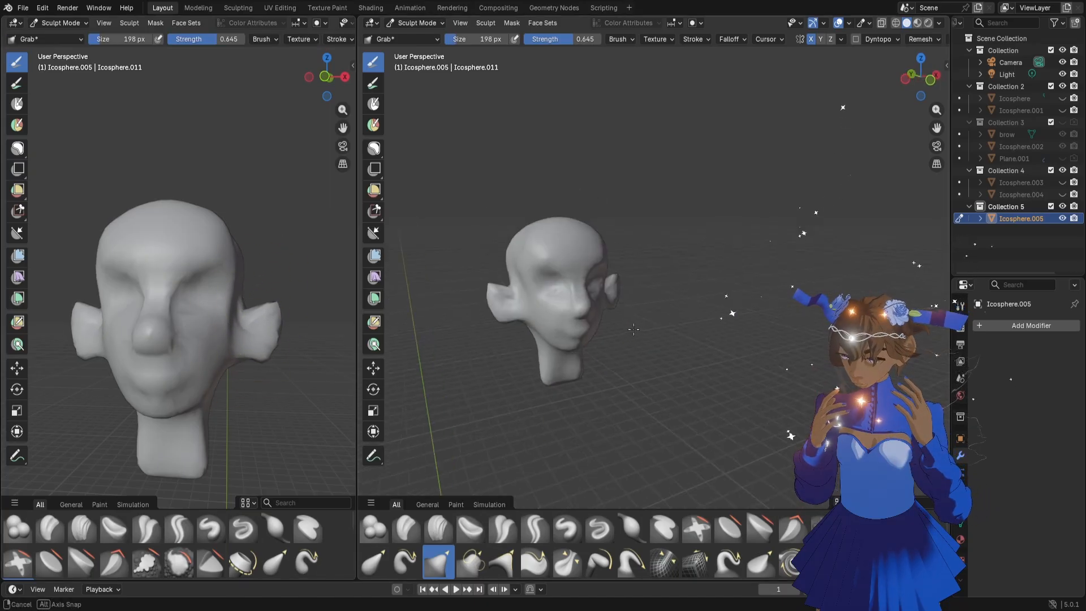
Check the head's topology in Edit Mode, then add a Remesh modifier in Voxel mode with a voxel size of 0.0153 m
key(Tab)
scroll(584, 310, up, 3)
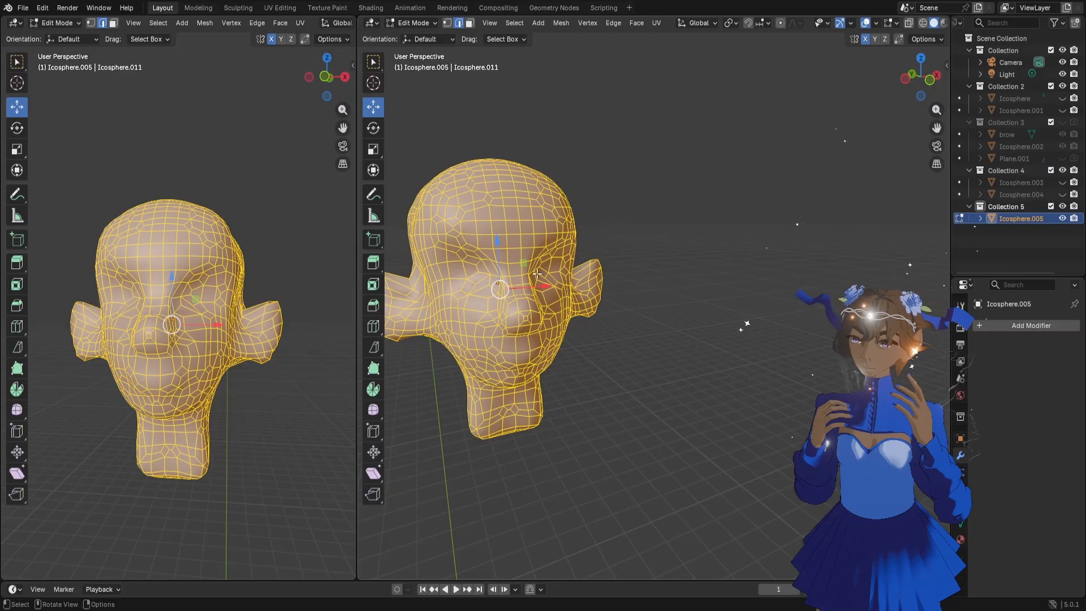
key(Tab)
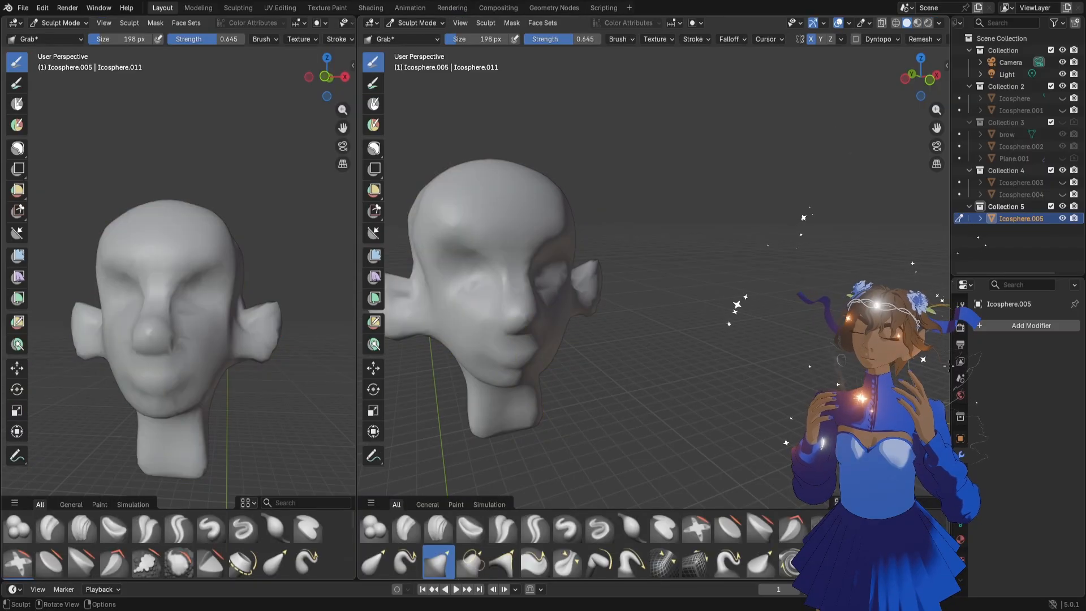
click(996, 327)
text(rem)
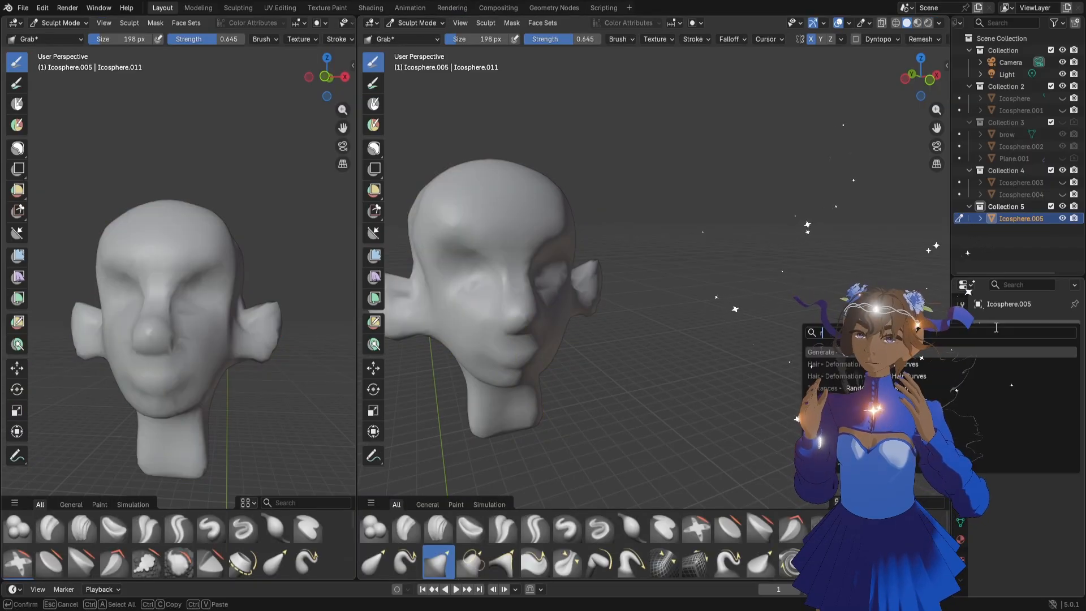
click(871, 348)
click(1032, 379)
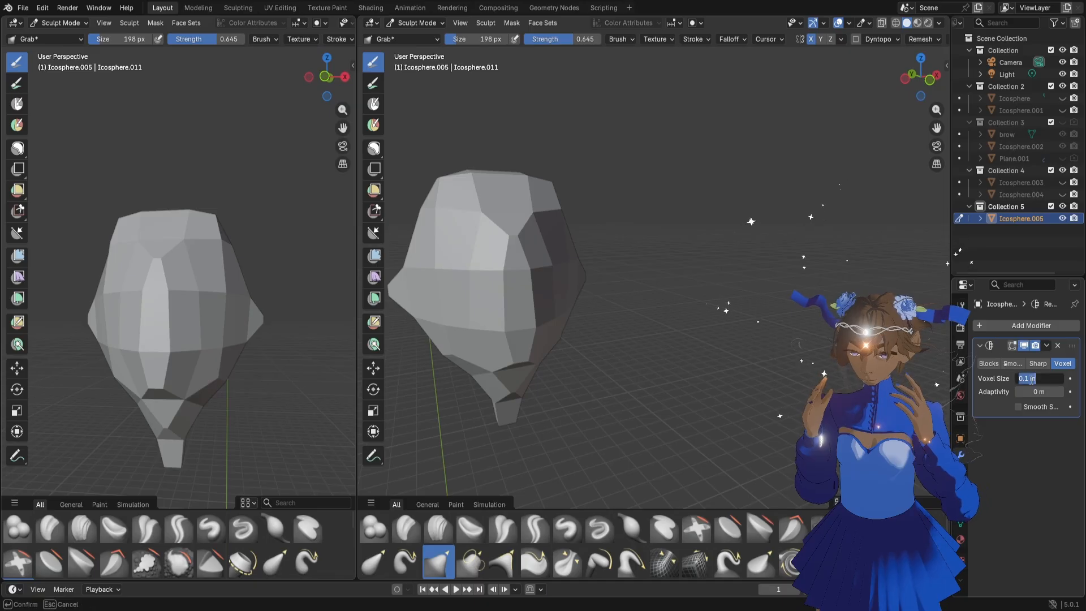
text(.02)
key(Return)
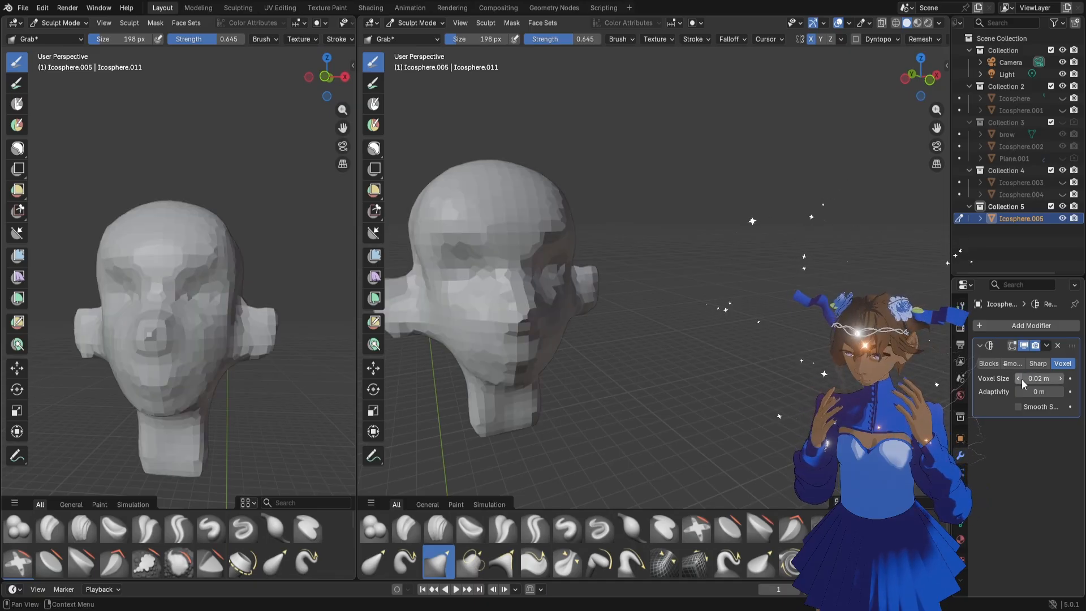
drag(1033, 380, 1013, 380)
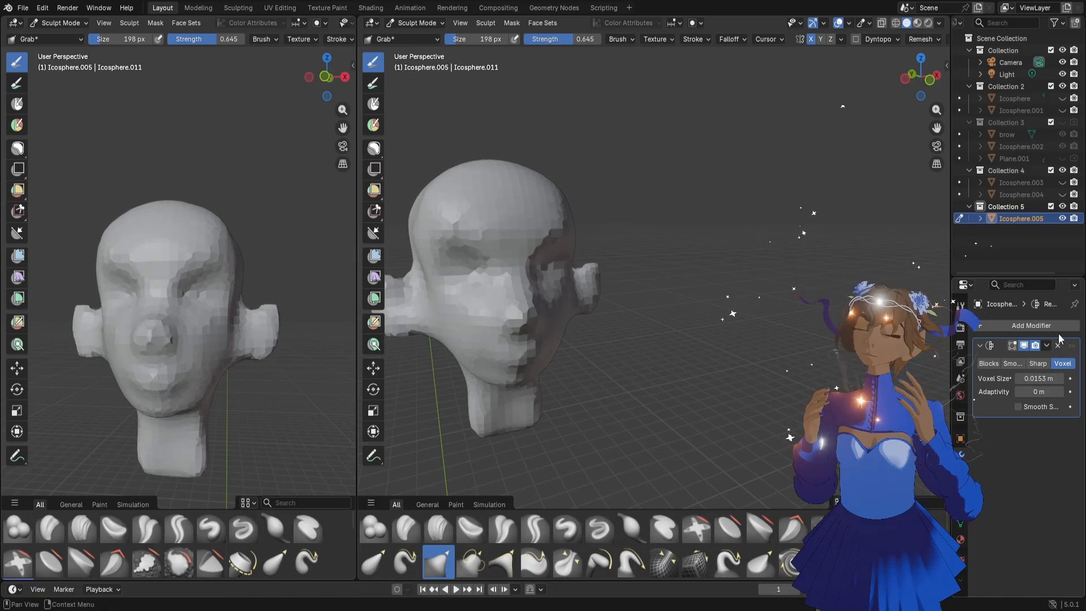
Apply the Remesh modifier and inspect the head's new topology in Edit Mode
click(1047, 347)
click(1036, 360)
key(Tab)
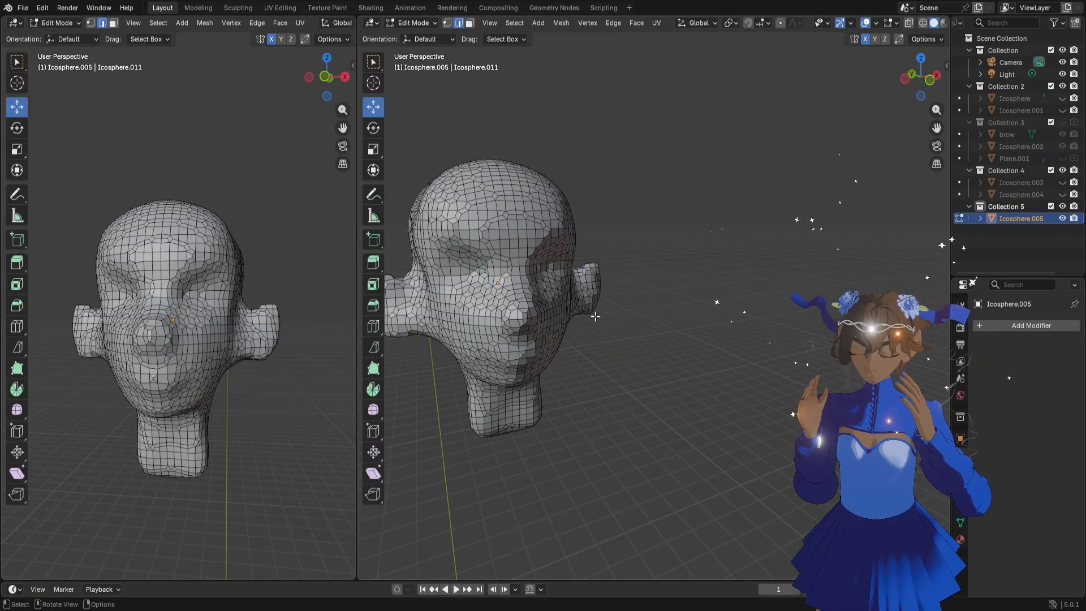
Return to Sculpt Mode, undo the applied remesh and remove the Remesh modifier from the head
mouse_move(594, 315)
middle_down()
mouse_move(547, 320)
mouse_move(588, 316)
middle_up()
key(Tab)
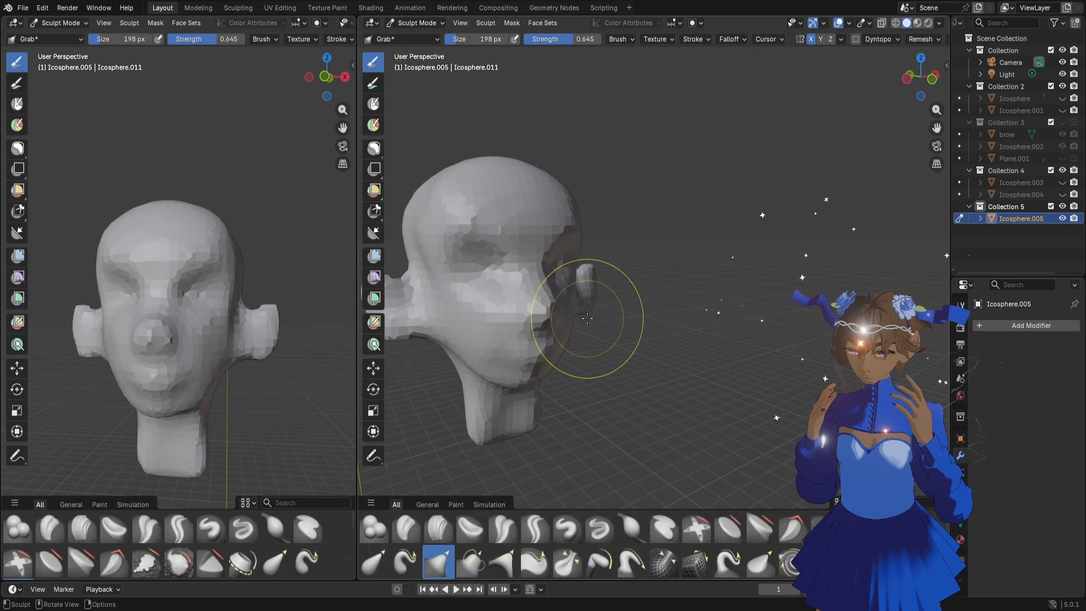
key(Tab)
key(ctrl+z)
key(ctrl+z)
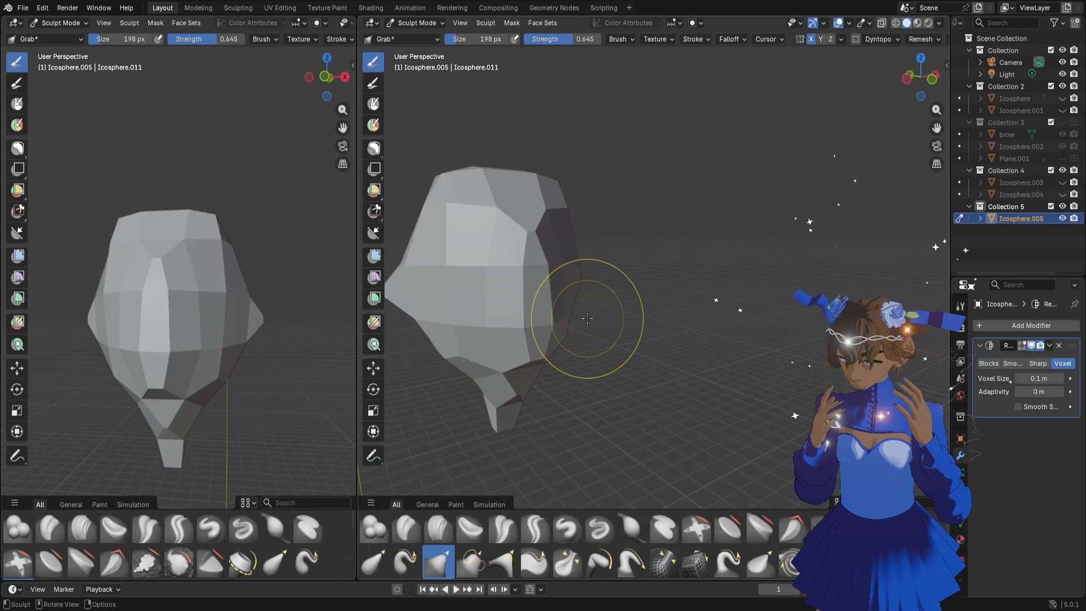
click(1059, 346)
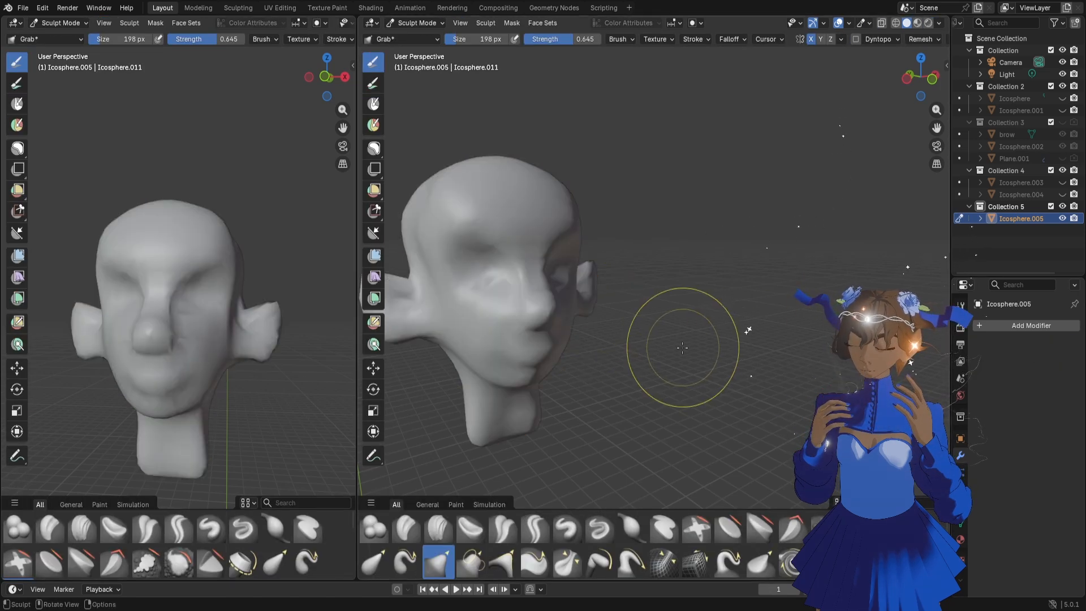
Reshape the upper sides of the skull around the temples with the Grab brush at 154 px and 90 px
drag(942, 132, 1015, 128)
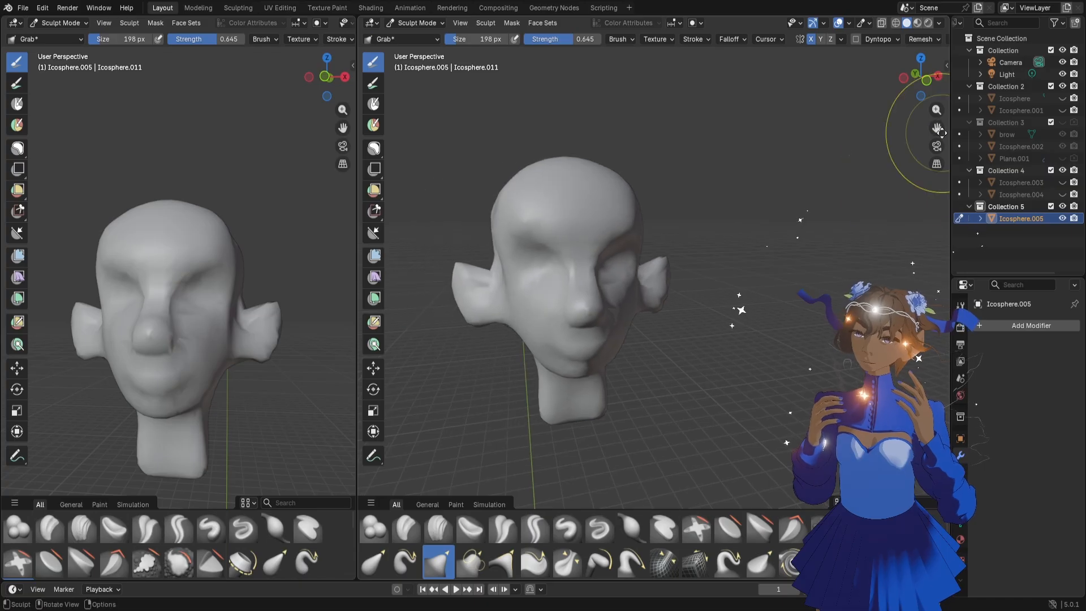
drag(925, 78, 937, 77)
scroll(302, 318, down, 2)
middle_drag(255, 321, 270, 330)
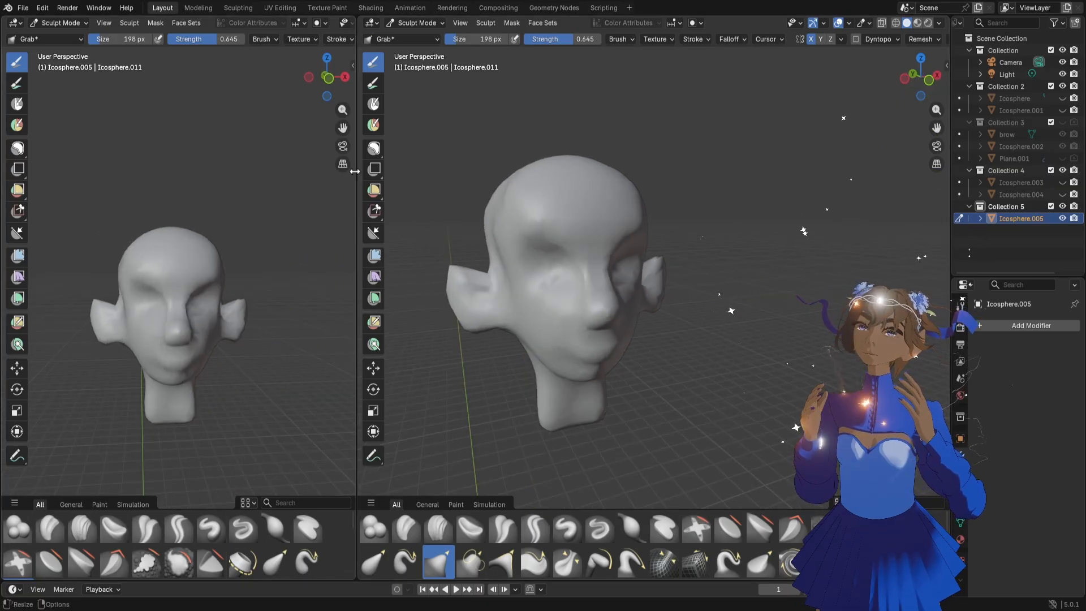
drag(342, 111, 336, 75)
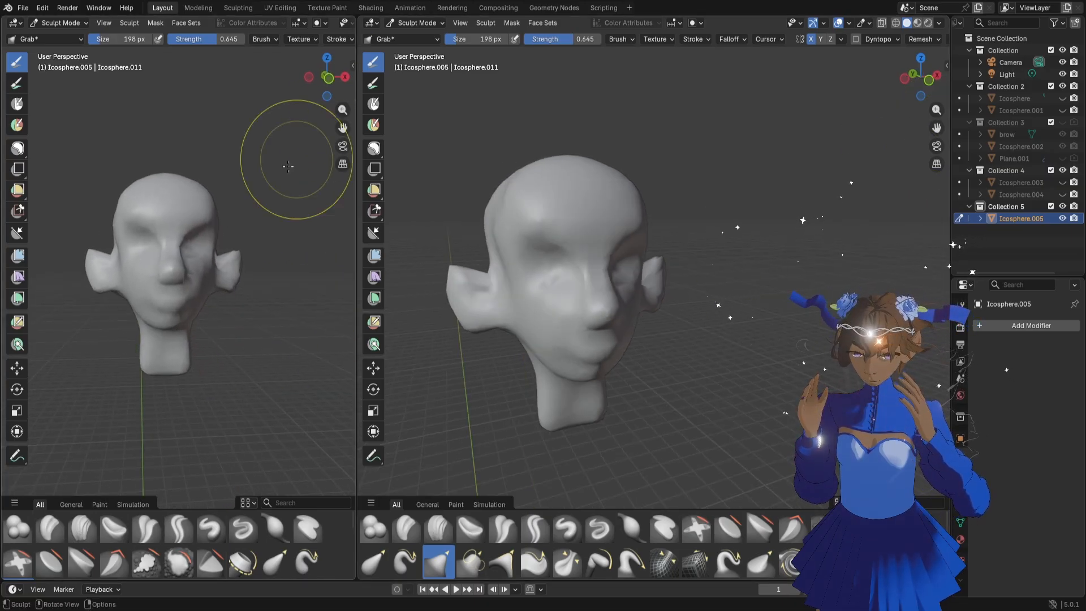
middle_drag(259, 197, 263, 202)
middle_drag(254, 249, 223, 257)
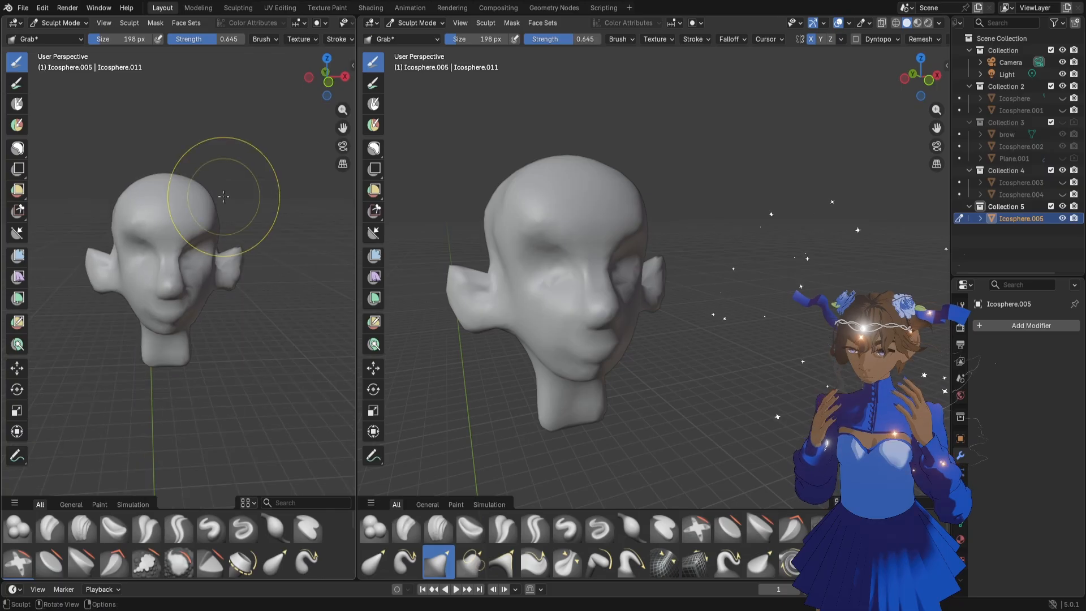
key(f)
click(207, 188)
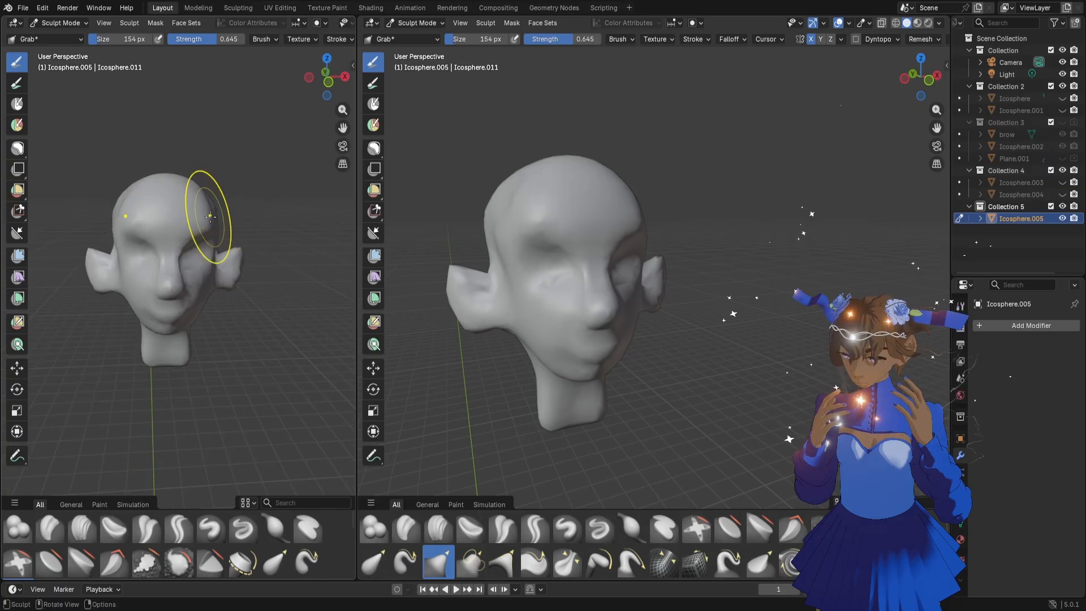
middle_drag(208, 209, 213, 198)
key(f)
click(205, 197)
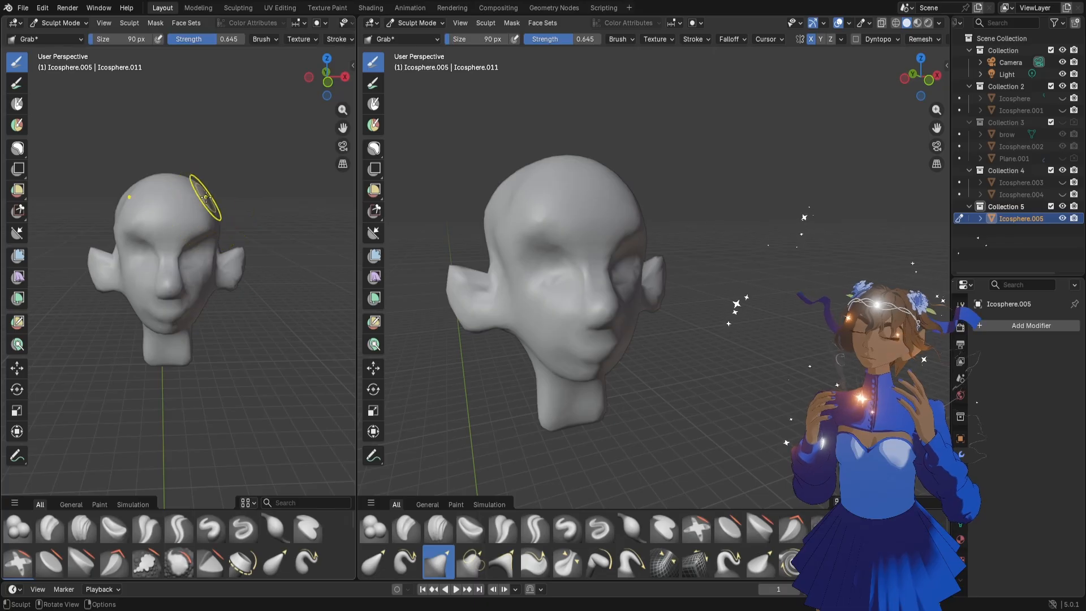
mouse_move(203, 198)
middle_down()
mouse_move(239, 204)
mouse_move(220, 218)
mouse_move(243, 213)
middle_up()
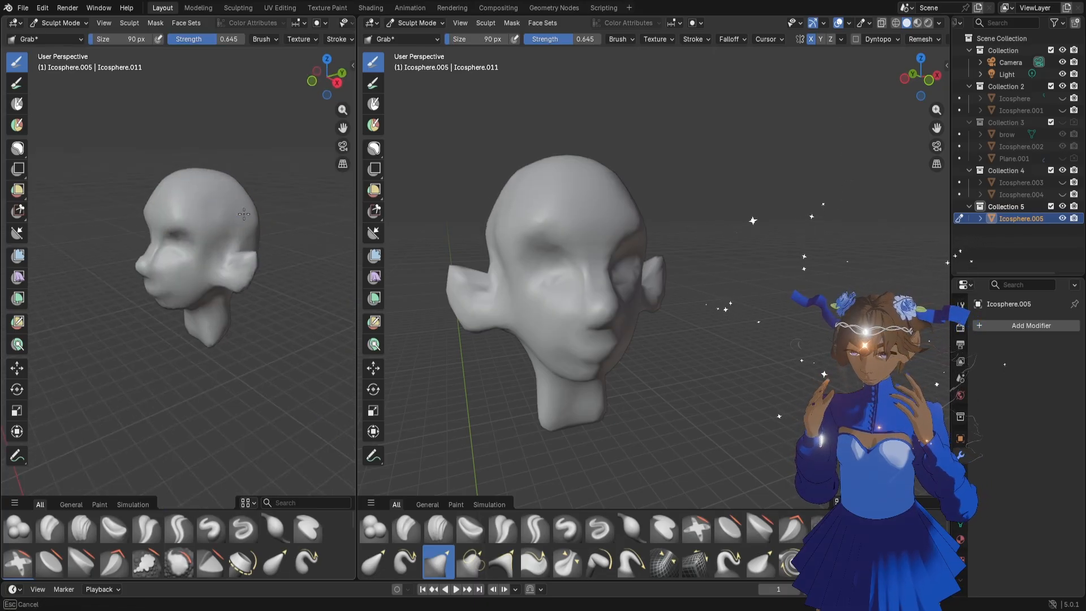
Shape the ear's outer edge and the hollow near the cheek with the Grab brush at 90 px
middle_drag(504, 234, 498, 242)
scroll(480, 296, up, 3)
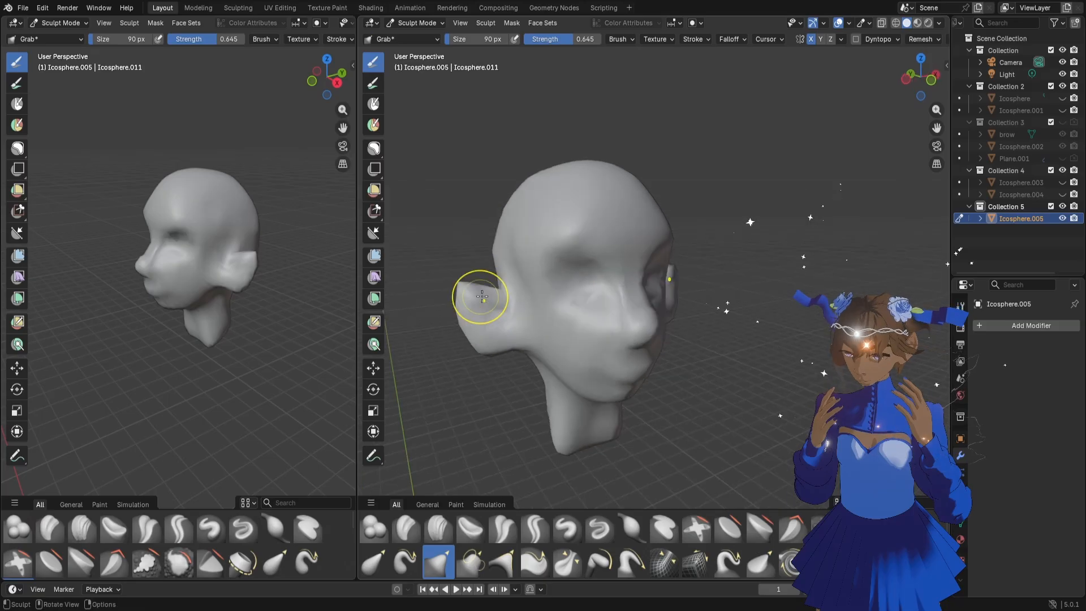
middle_drag(451, 299, 458, 317)
drag(444, 321, 448, 320)
middle_drag(448, 320, 498, 332)
drag(465, 338, 436, 324)
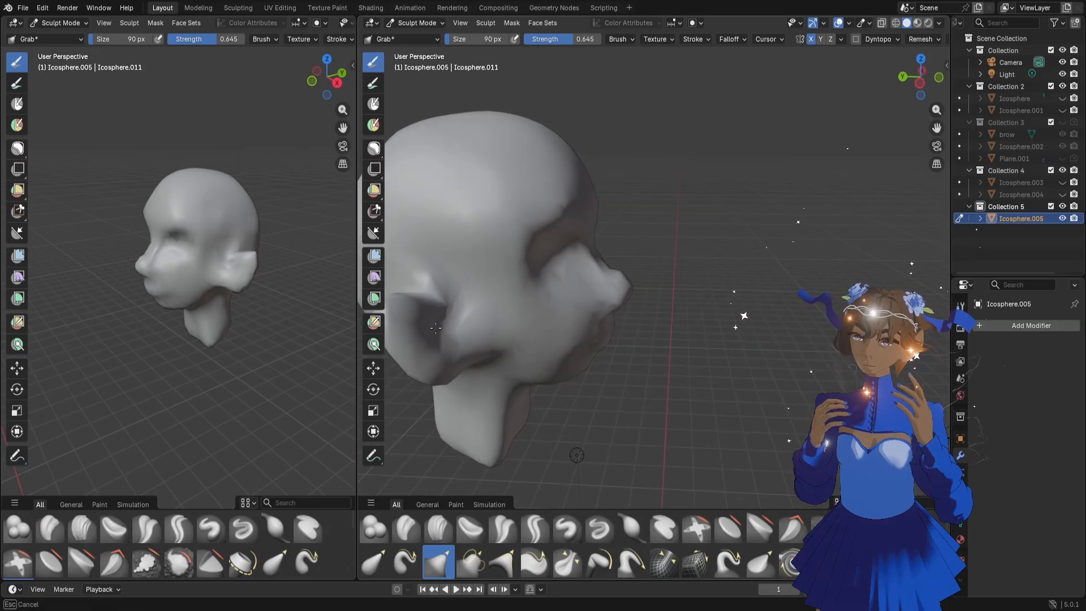
mouse_move(436, 328)
middle_down()
mouse_move(400, 340)
mouse_move(435, 319)
mouse_move(463, 332)
middle_up()
Refine the eye sockets with the Grab brush, reducing its size to 64 px
scroll(679, 347, down, 3)
middle_drag(678, 346, 609, 362)
middle_drag(672, 305, 630, 285)
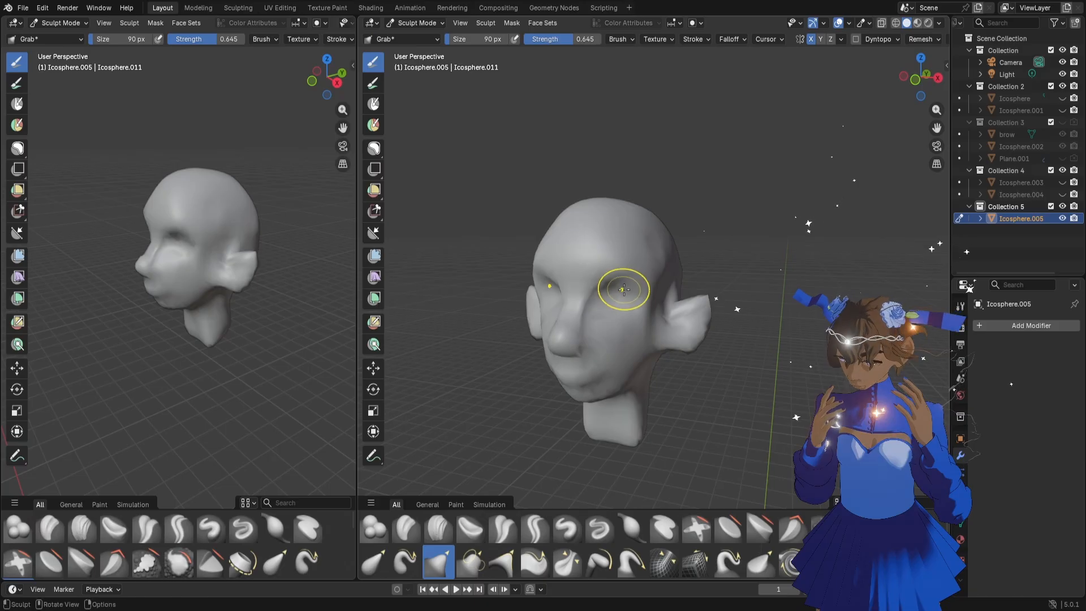
key(f)
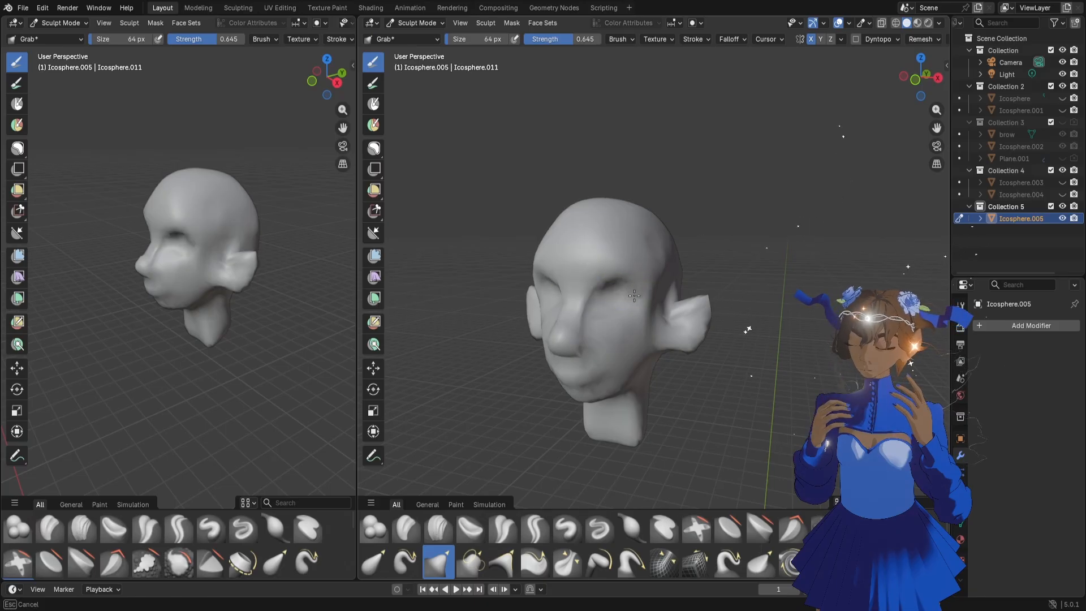
drag(614, 303, 616, 305)
Rework the cheeks below the eyes with the Grab brush at 120 px and set the remesh voxel size to 0.0112 m
scroll(633, 332, up, 2)
mouse_move(577, 344)
middle_down()
mouse_move(635, 340)
mouse_move(641, 362)
middle_up()
key(f)
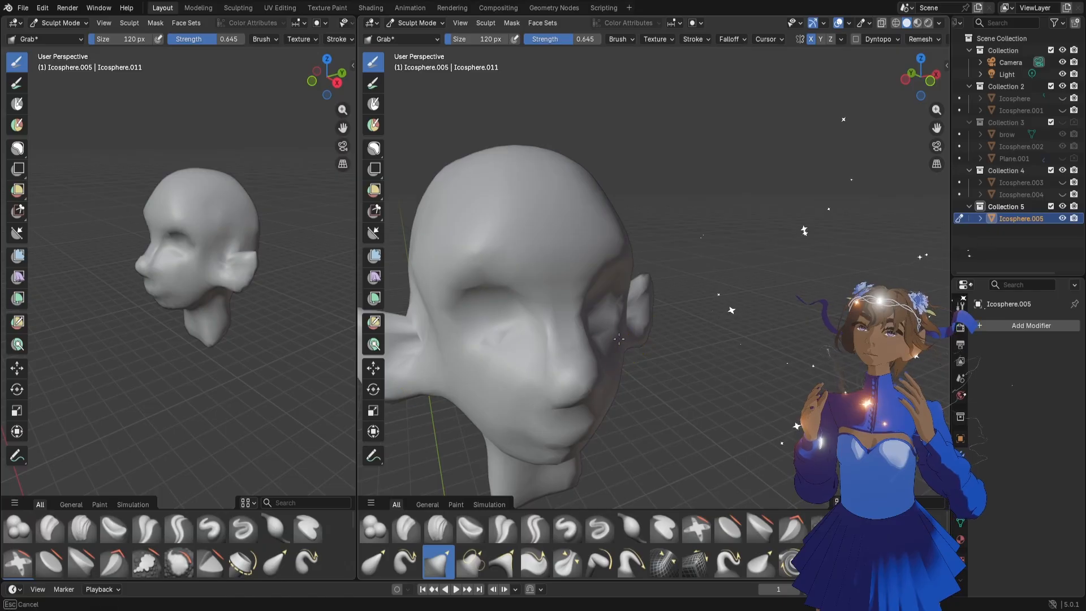
drag(624, 340, 623, 341)
key(r)
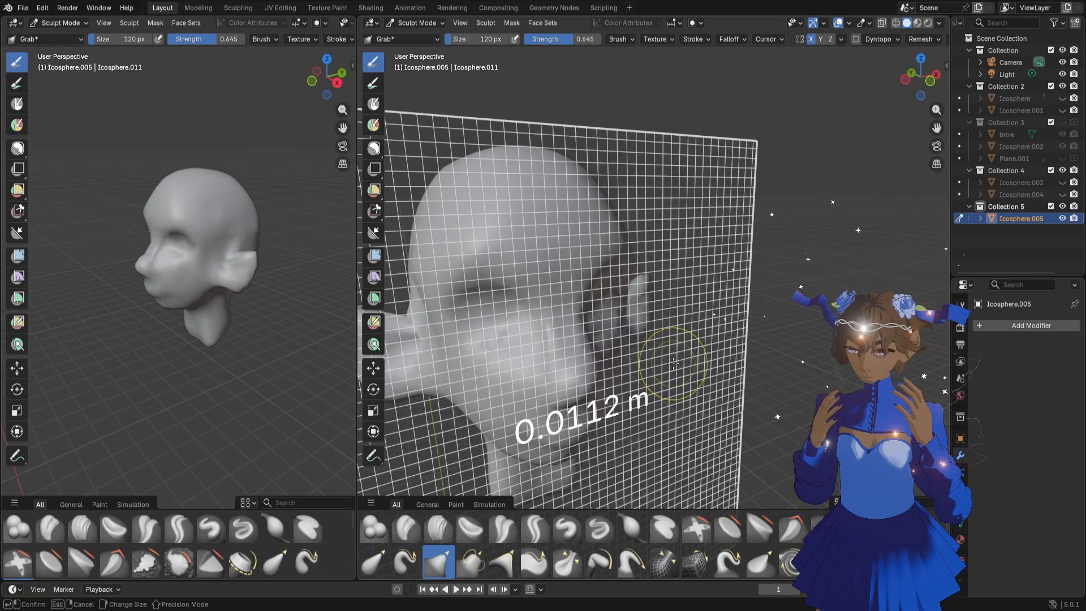
click(673, 364)
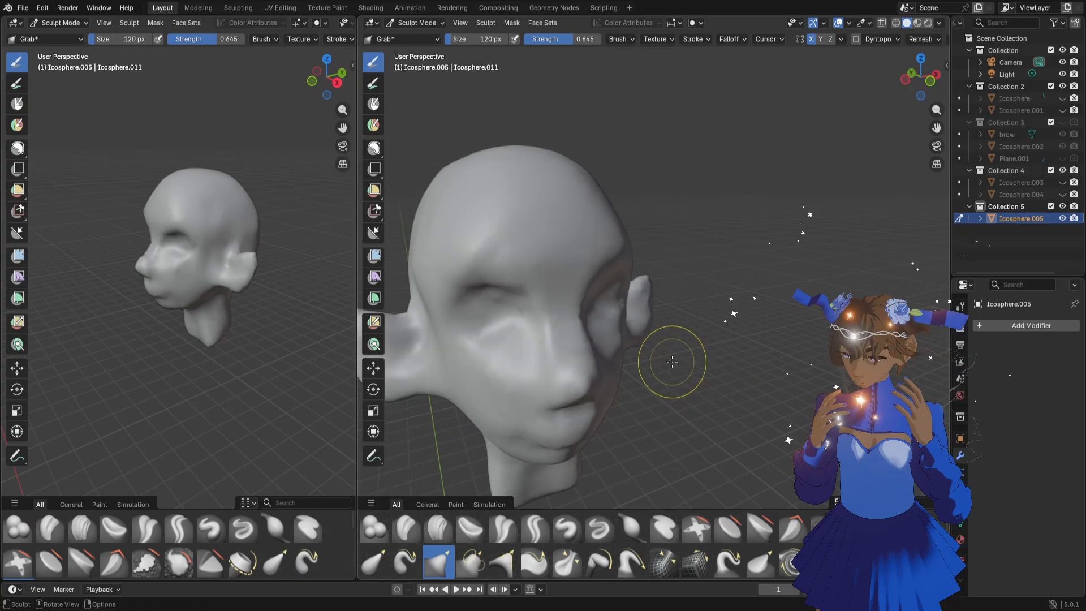
Reshape the upper tips and edges of the ears with the Grab brush at 68 px
middle_drag(642, 347, 615, 310)
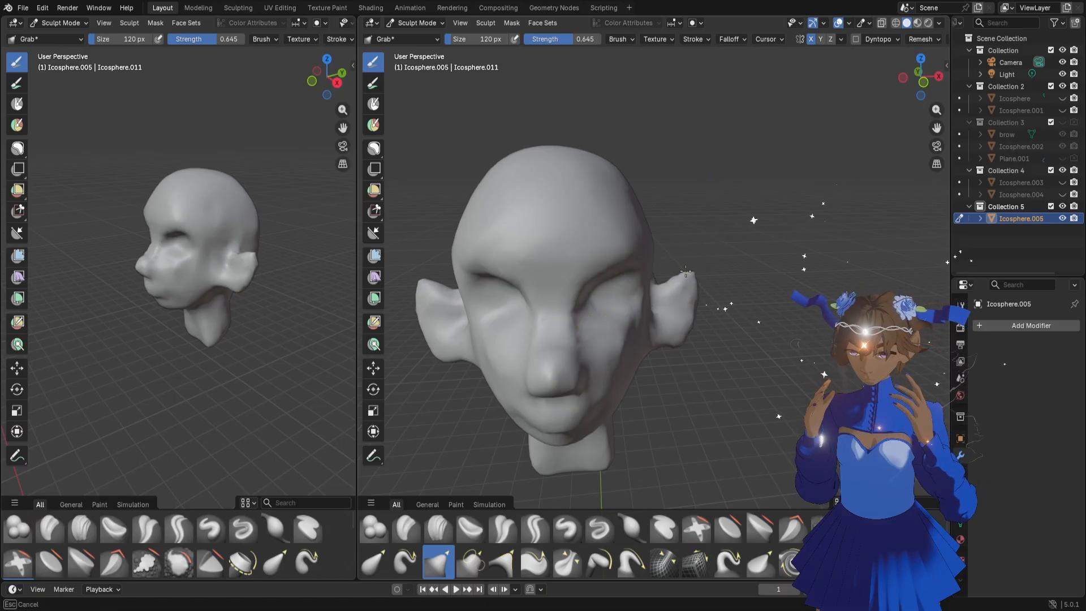
key(f)
click(669, 260)
drag(687, 280, 686, 271)
drag(937, 112, 985, 99)
mouse_move(921, 78)
mouse_down()
mouse_move(841, 86)
mouse_move(701, 150)
mouse_up()
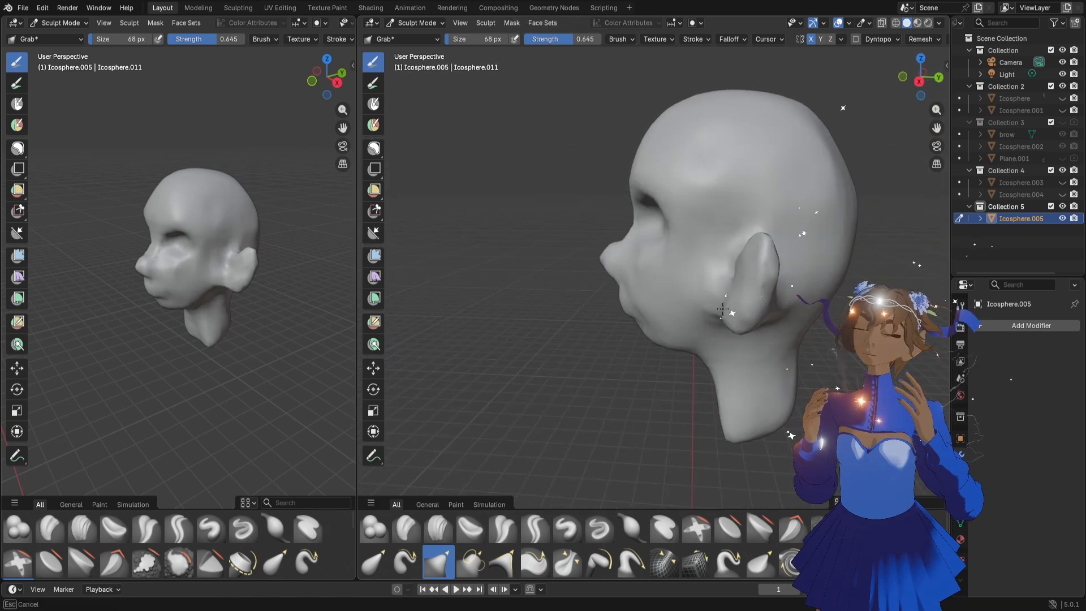
Adjust the ears from the side and back of the head with the Grab brush at 138 px
mouse_move(921, 79)
mouse_down()
mouse_move(985, 78)
mouse_move(976, 76)
mouse_up()
key(f)
click(724, 289)
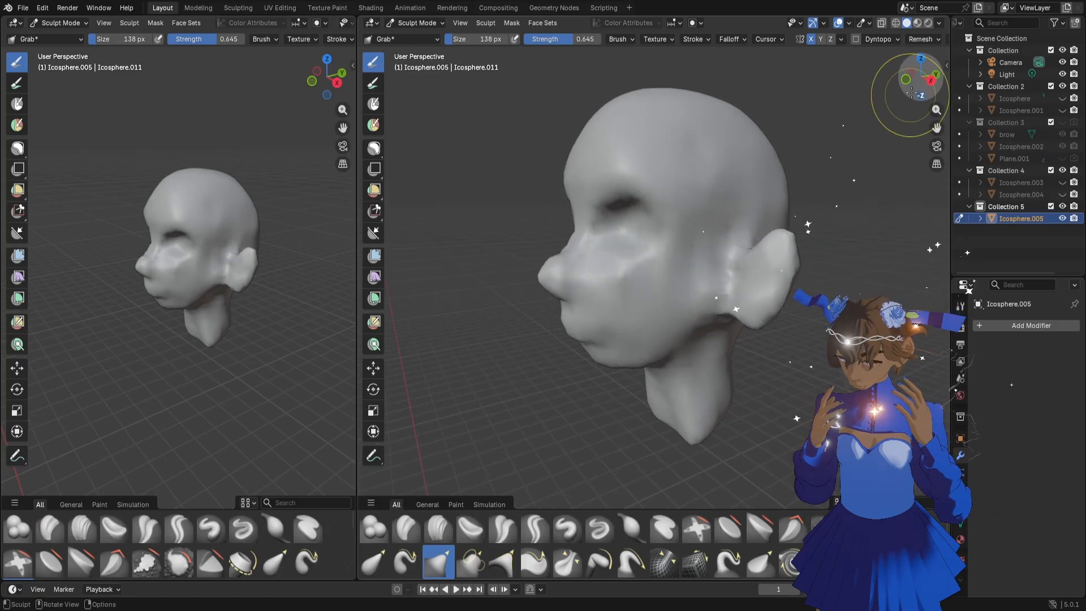
drag(917, 88, 797, 83)
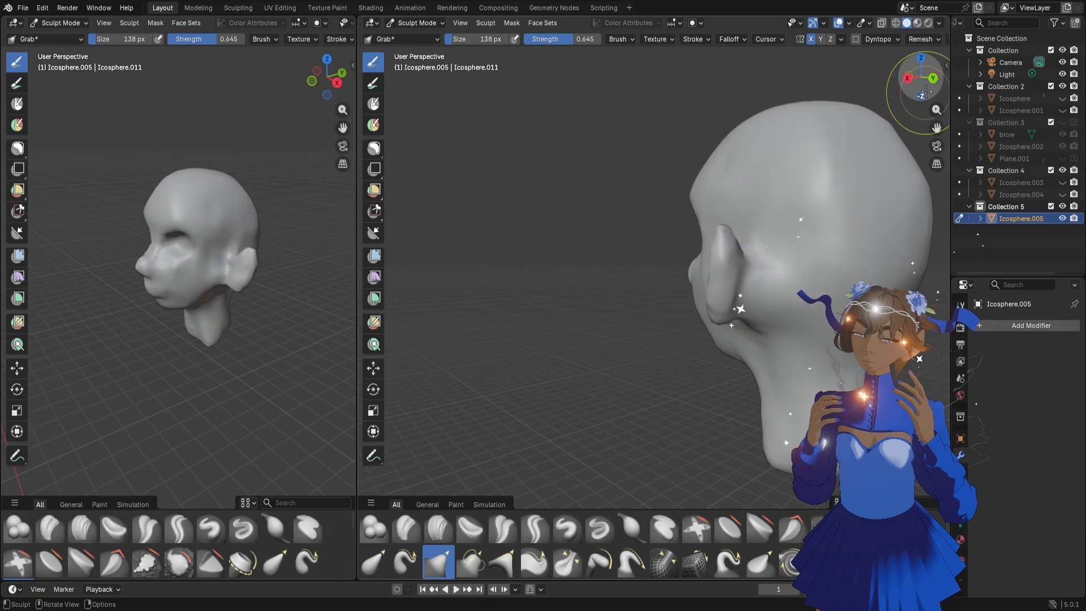
drag(919, 83, 841, 85)
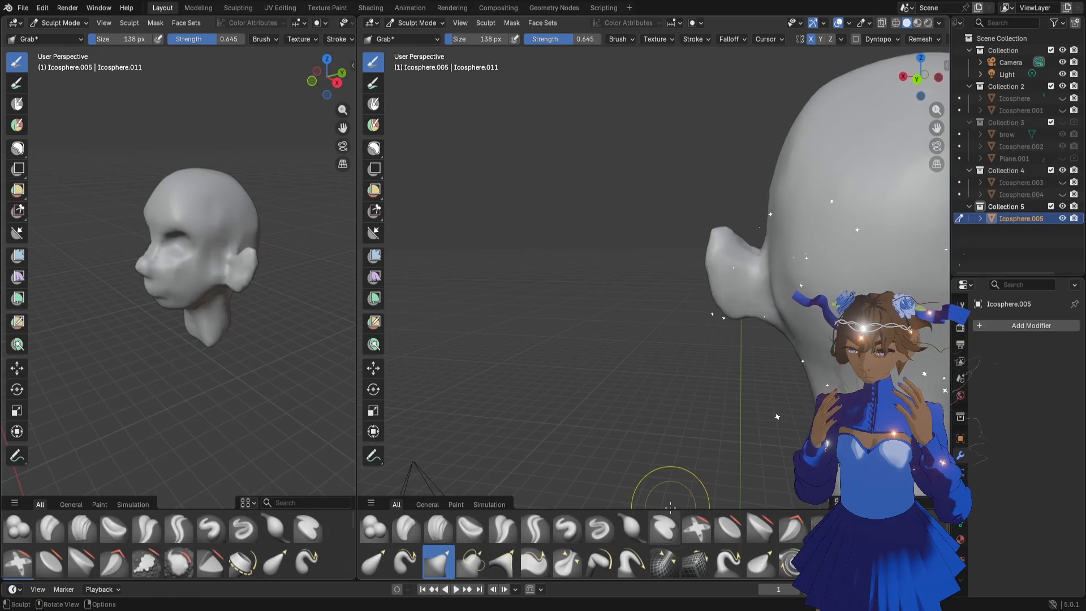
mouse_move(670, 507)
mouse_down()
mouse_move(675, 532)
mouse_move(687, 490)
mouse_up()
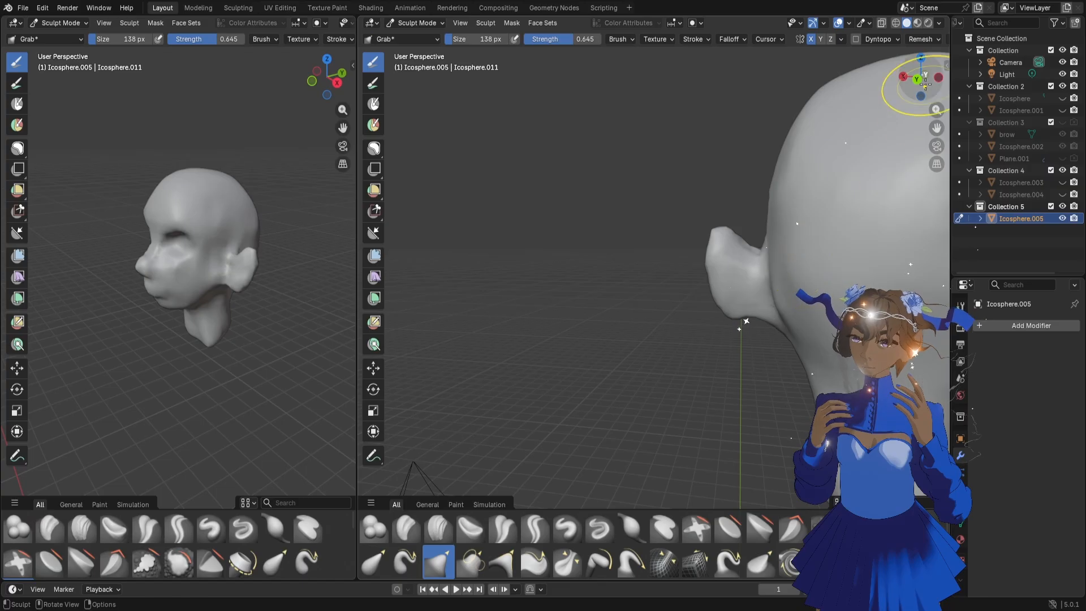
drag(922, 82, 954, 74)
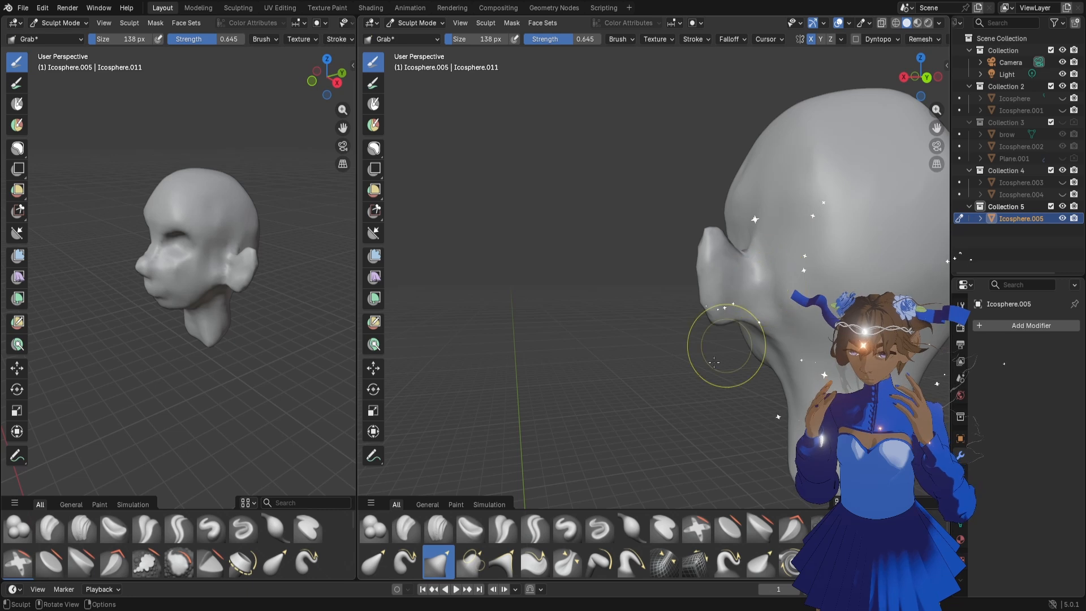
Work on the front of the ear with the Draw Sharp brush, starting at 40 px and enlarging it
key(f)
click(639, 335)
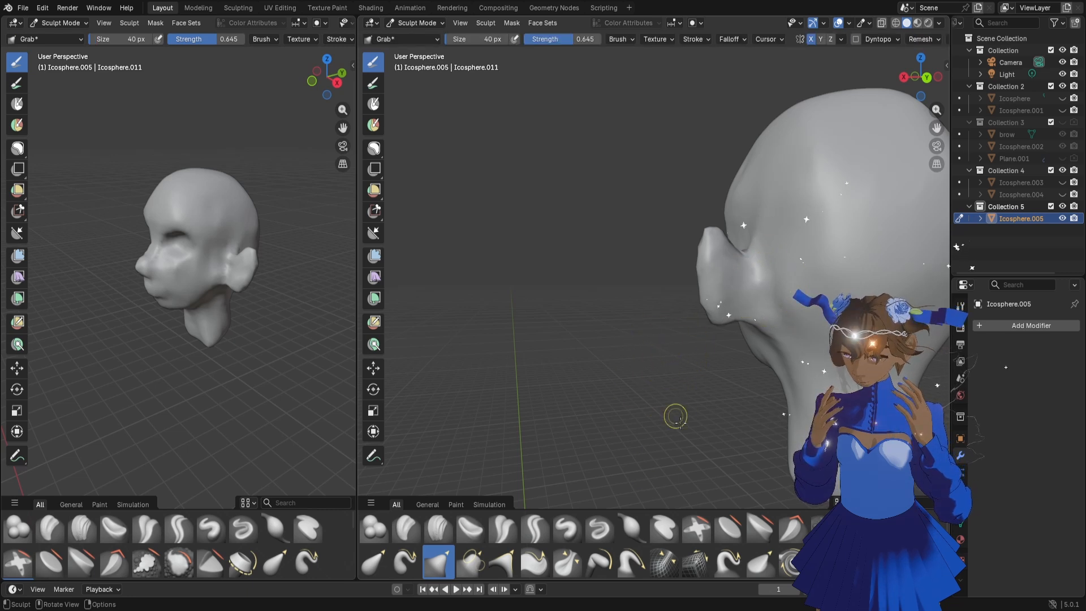
click(607, 534)
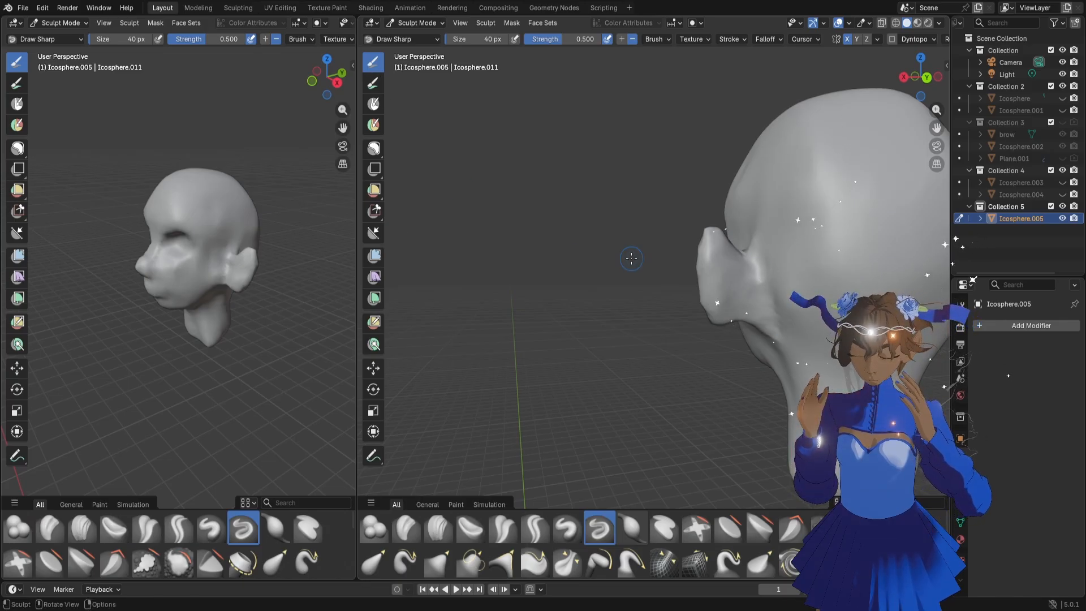
mouse_move(651, 187)
middle_down()
mouse_move(727, 315)
mouse_move(753, 243)
mouse_move(787, 313)
middle_up()
drag(937, 128, 833, 142)
scroll(777, 270, up, 4)
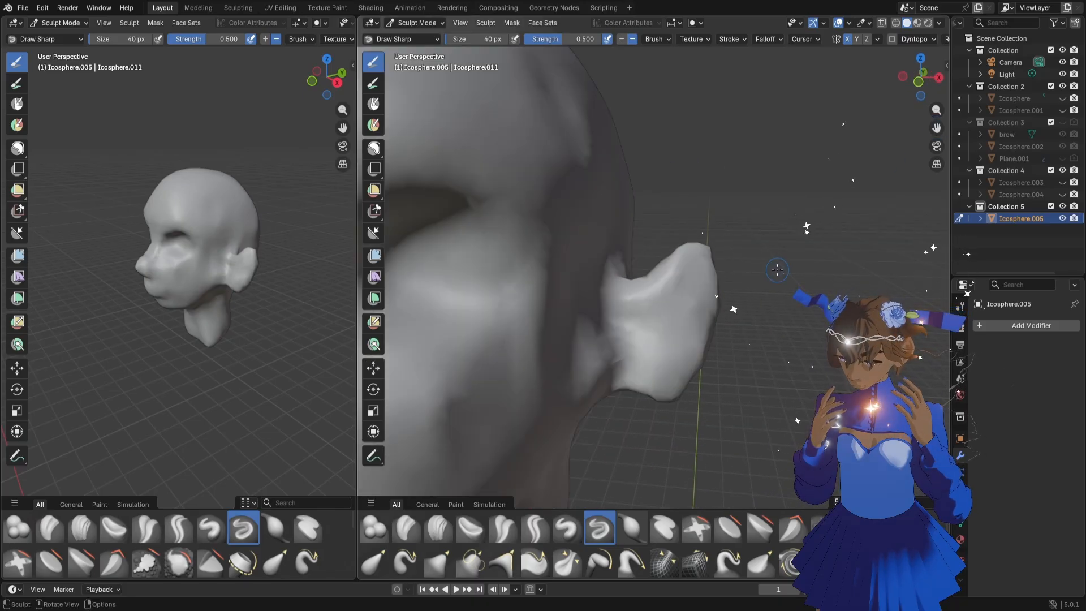
middle_drag(693, 304, 649, 295)
key(f)
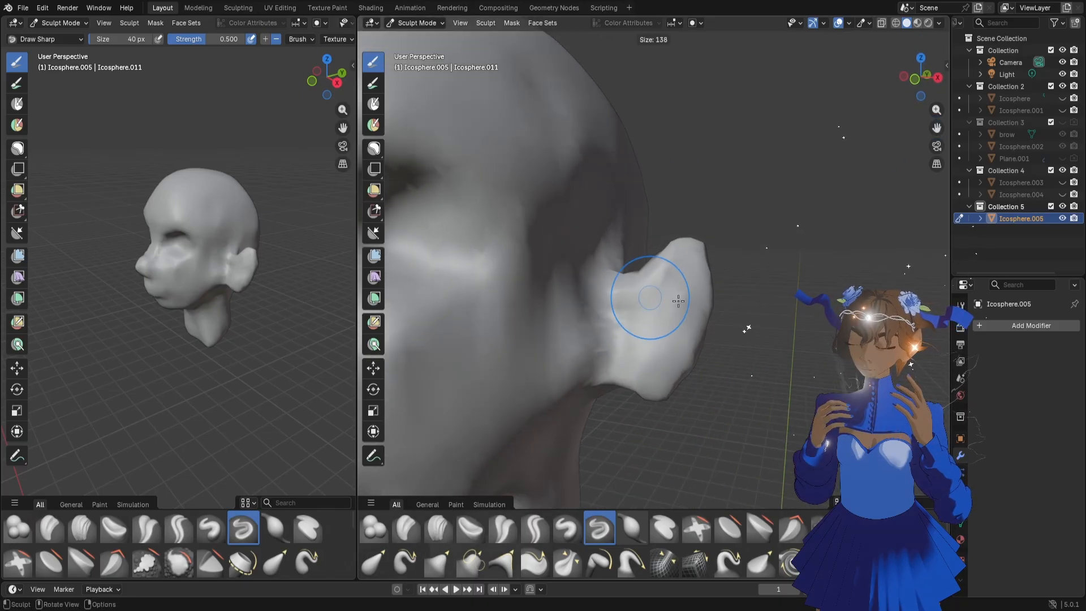
click(685, 259)
mouse_move(686, 259)
mouse_down()
mouse_move(676, 235)
mouse_move(691, 262)
mouse_move(687, 246)
mouse_up()
Pull the top of the ear into shape with the Grab brush at 100 px
key(g)
key(f)
click(688, 252)
drag(693, 245, 694, 252)
drag(692, 258, 697, 257)
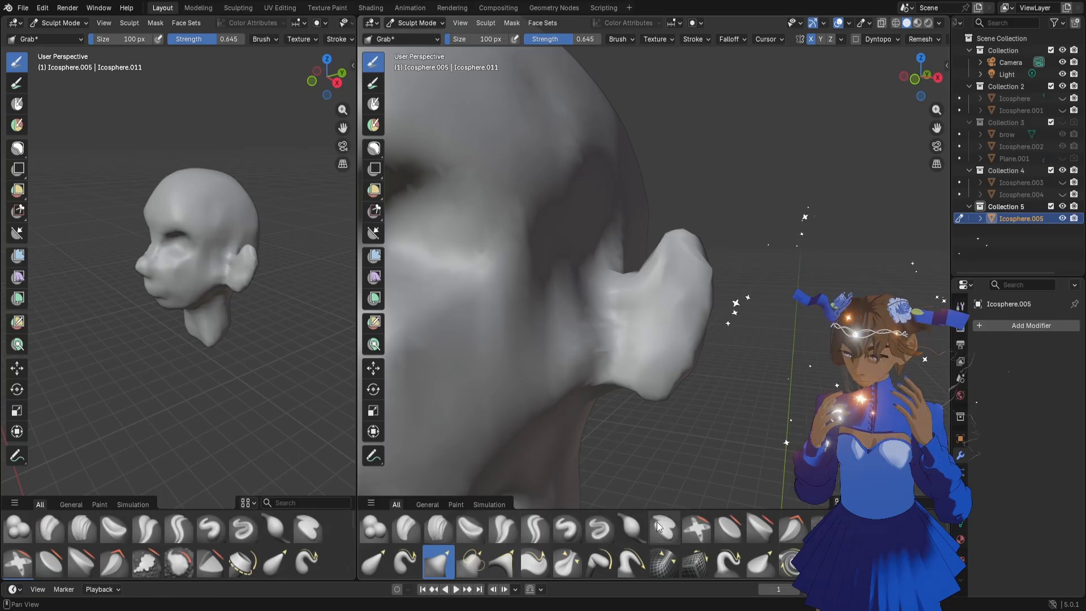
Crease the inner ear with Draw Sharp at 100 px and build up its upper rim with Clay Strips at 66 px
click(592, 529)
drag(671, 315, 641, 351)
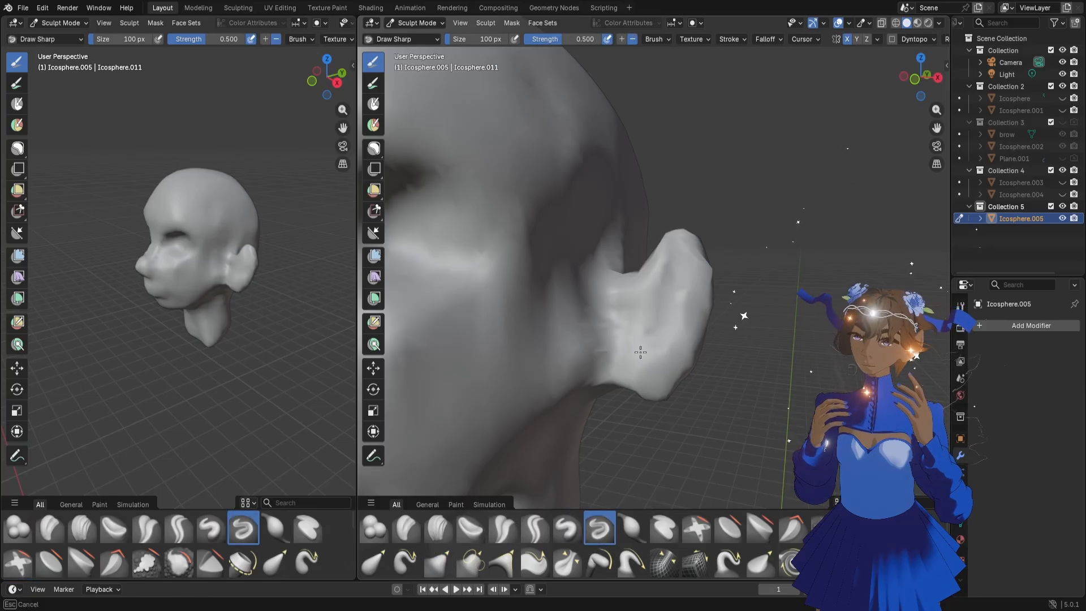
click(438, 528)
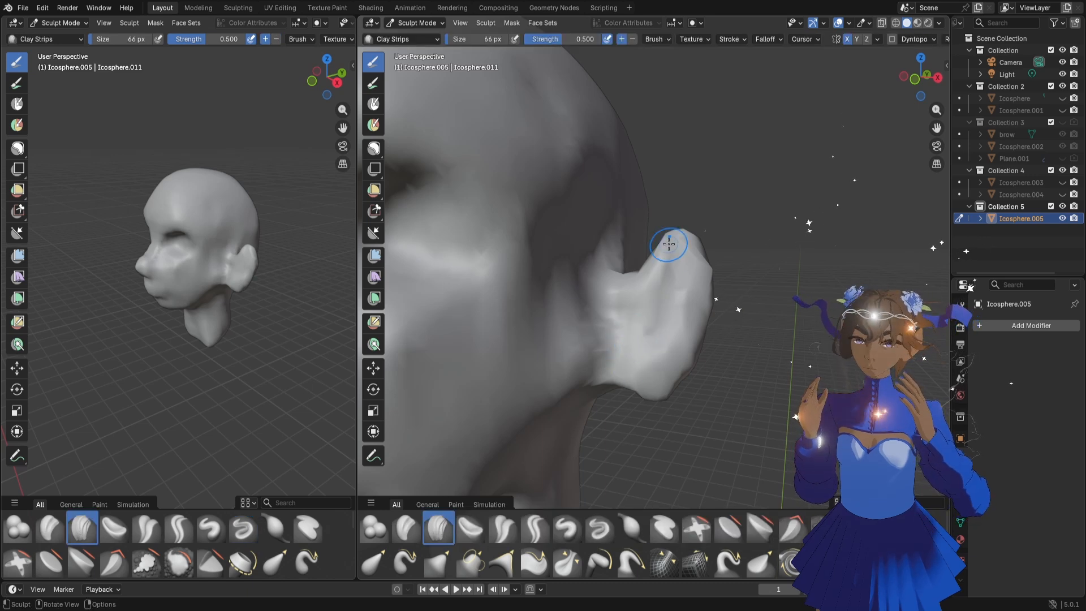
drag(669, 244, 692, 241)
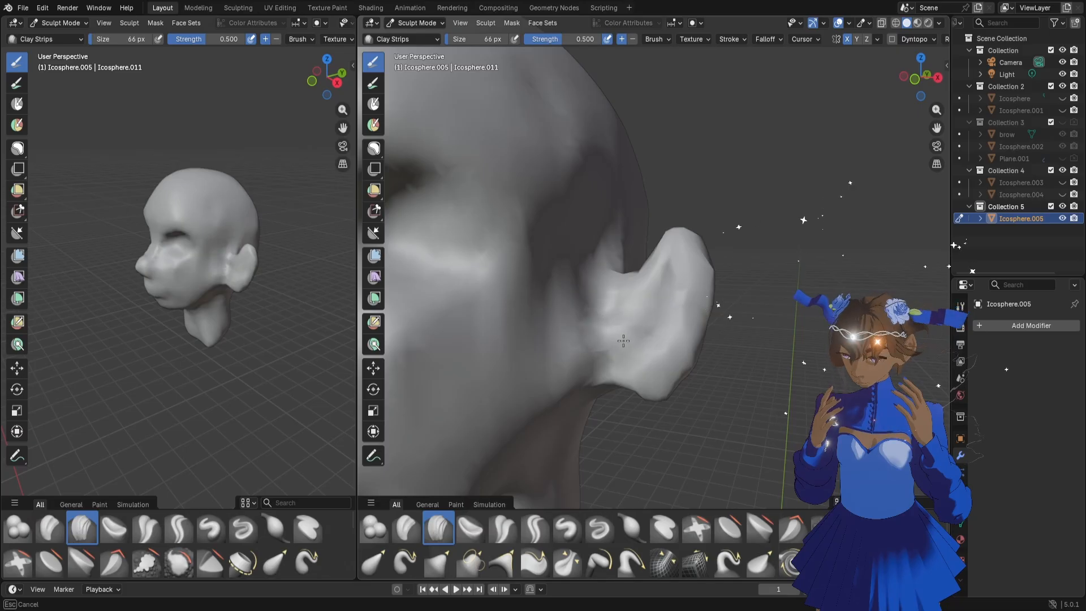
Shape the inner ear and the fold beside the cheek with the Grab brush at 134 px
key(g)
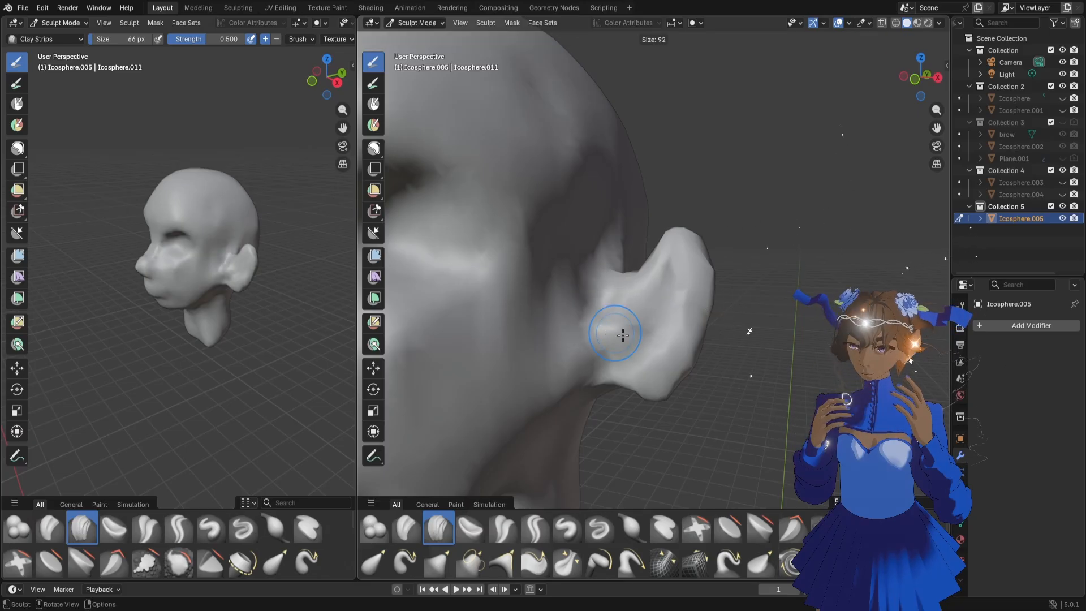
middle_drag(650, 356, 650, 315)
mouse_move(640, 318)
mouse_down()
mouse_move(621, 351)
mouse_move(635, 345)
mouse_up()
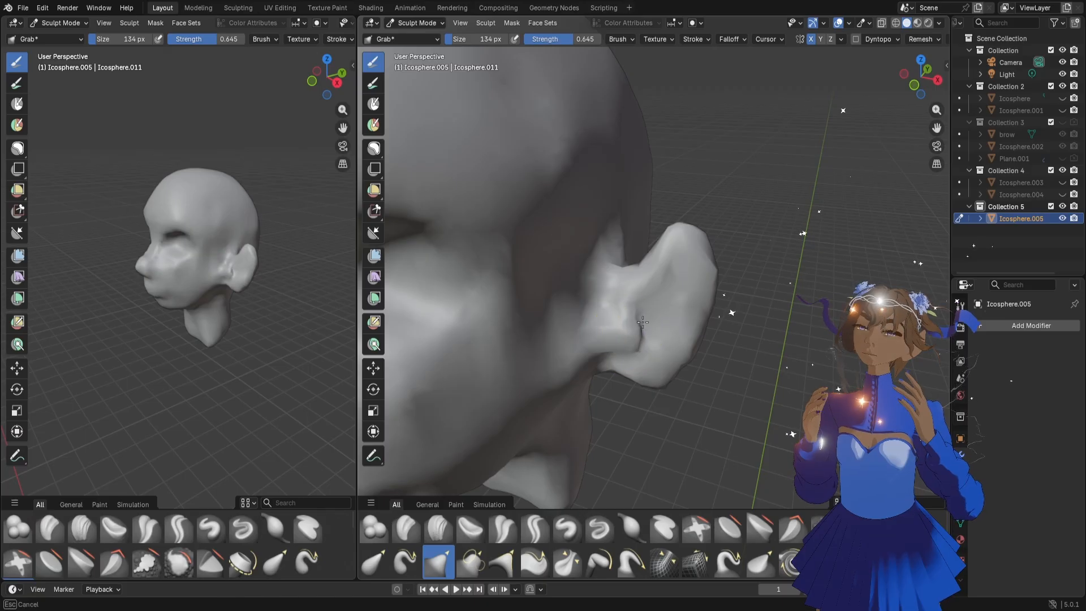
middle_drag(636, 349, 655, 307)
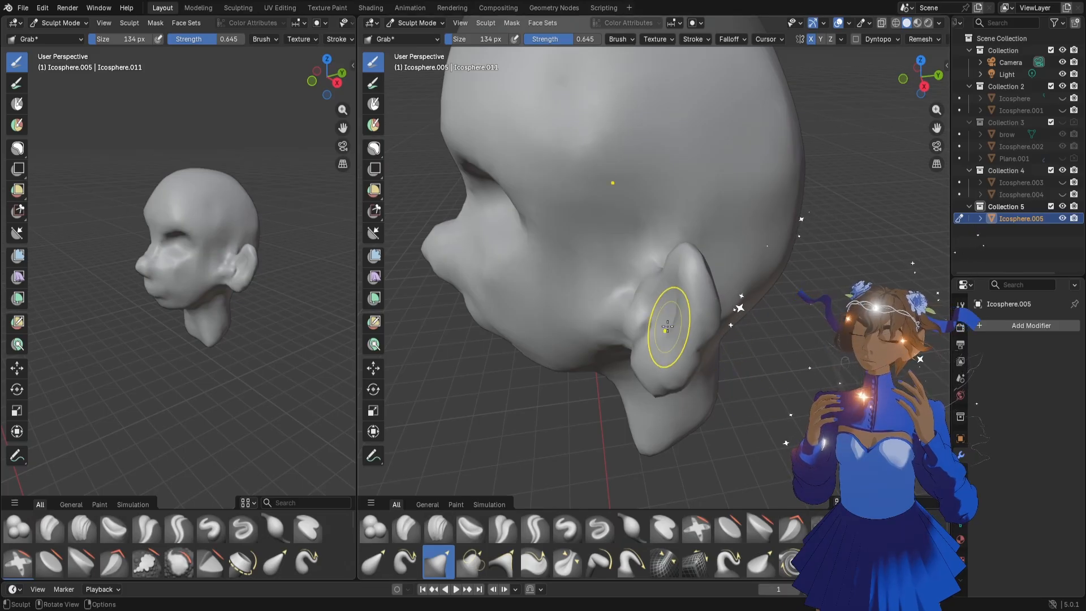
Reshape the ear's inner fold, outer rim and lower edge with the Grab brush, reducing it to 70 px
middle_drag(667, 326, 675, 328)
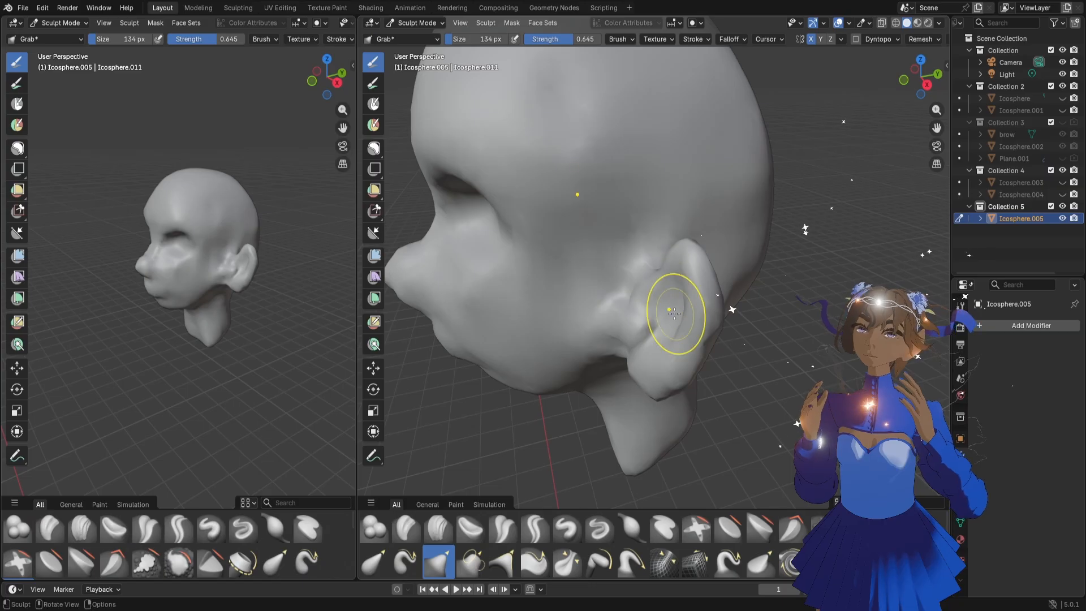
key(f)
click(670, 327)
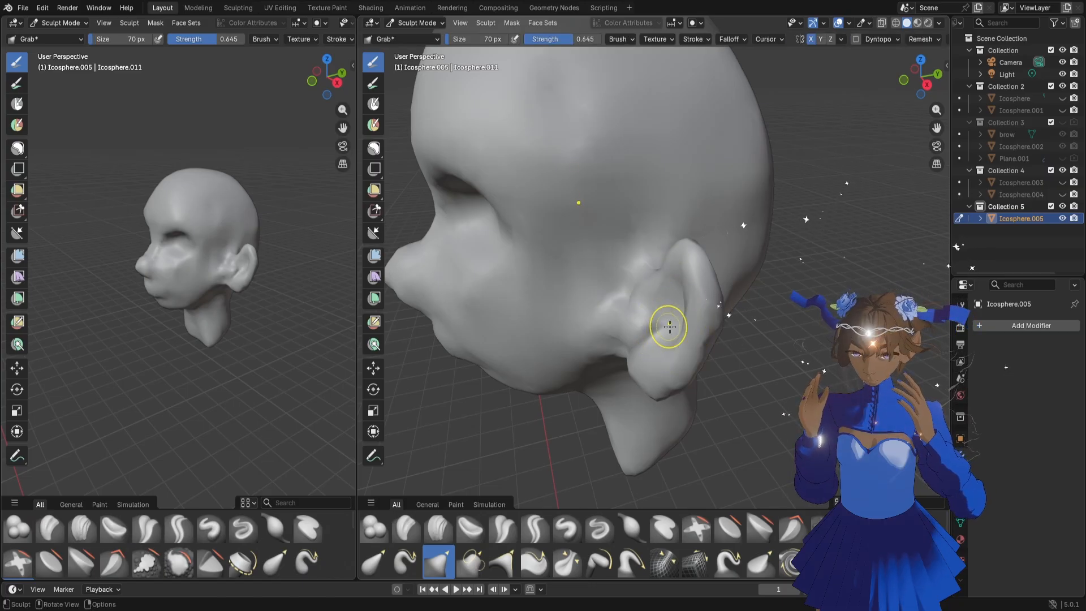
middle_drag(679, 333, 722, 310)
drag(722, 309, 715, 301)
middle_drag(715, 299, 731, 286)
drag(715, 258, 704, 247)
middle_drag(669, 402, 659, 374)
Adjust the earlobe with the Grab brush at 138 px, then refine the inner ear fold at 68 px
key(f)
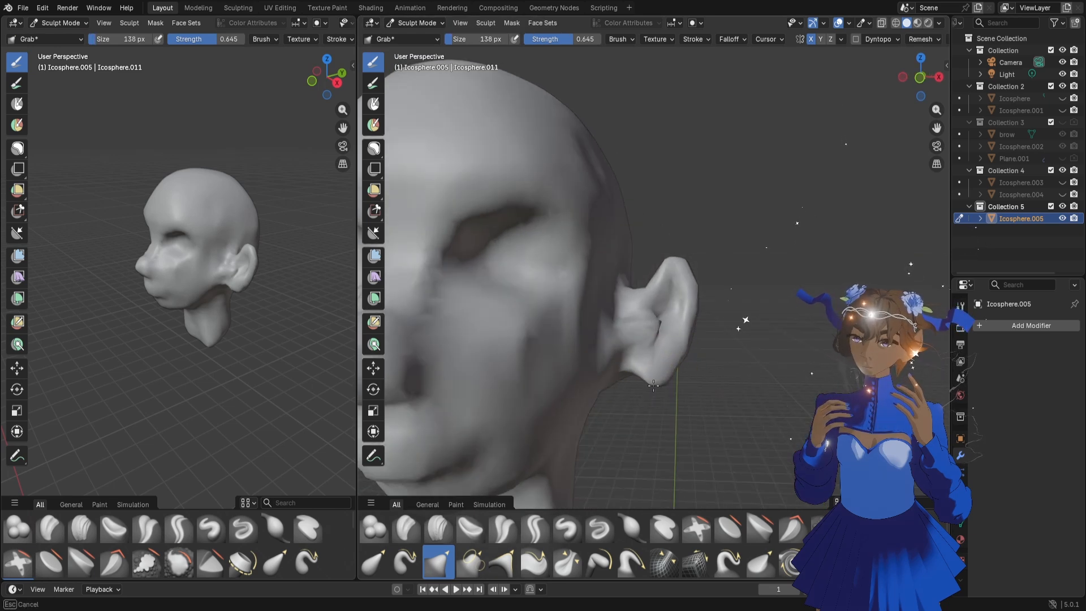
mouse_move(649, 390)
middle_down()
mouse_move(670, 317)
mouse_move(667, 337)
mouse_move(652, 338)
mouse_move(695, 332)
mouse_move(646, 325)
middle_up()
key(f)
click(675, 324)
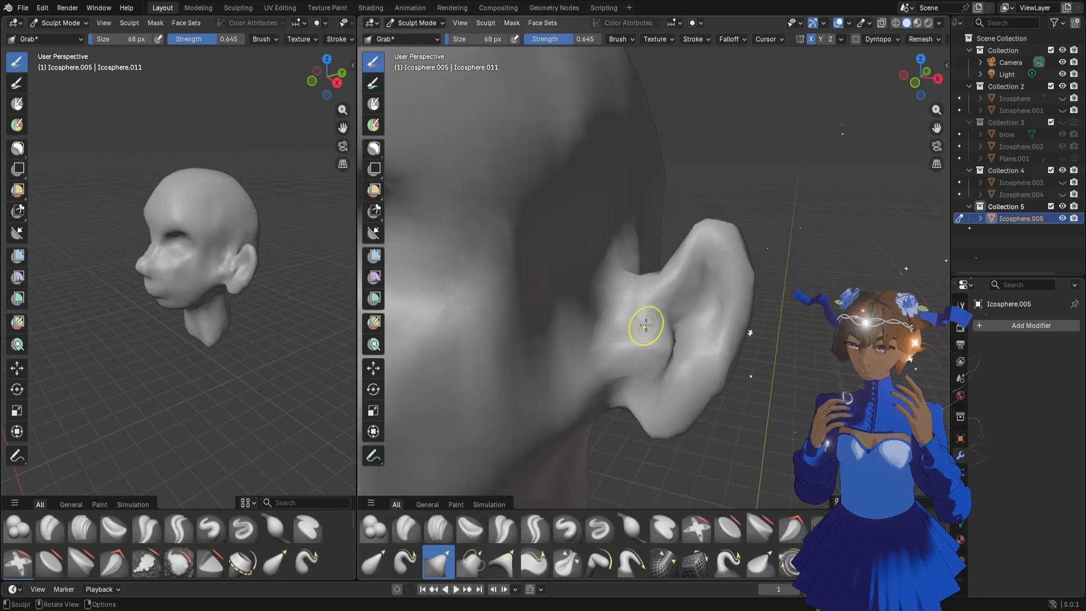
middle_drag(695, 351, 672, 332)
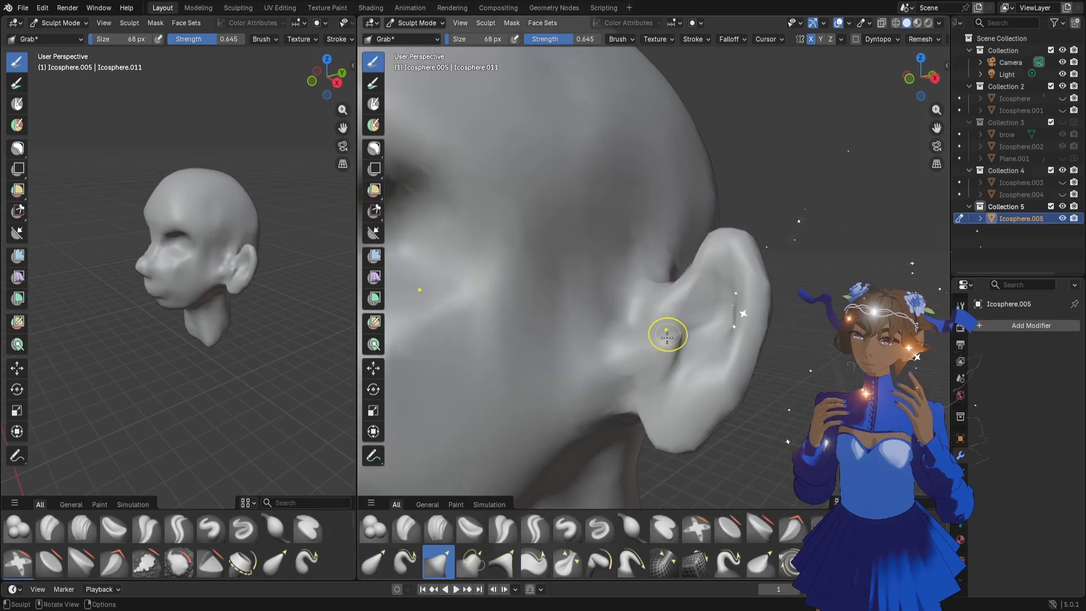
Build up the small fold at the front of the ear opening with the Clay Strips brush at 68 px
click(436, 529)
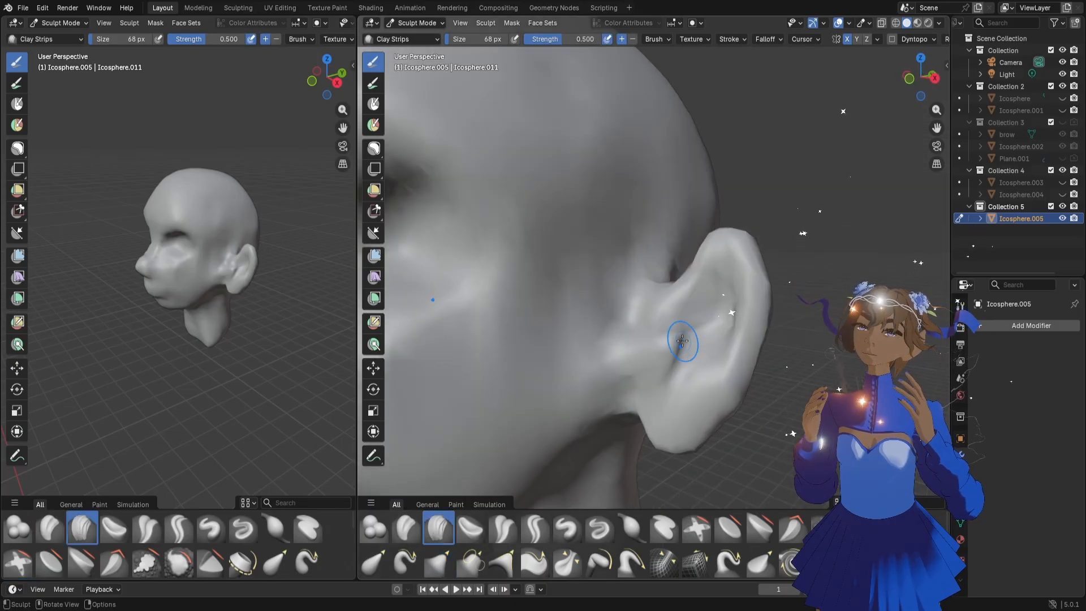
mouse_move(682, 340)
mouse_down()
mouse_move(681, 352)
mouse_move(669, 338)
mouse_up()
scroll(662, 345, down, 6)
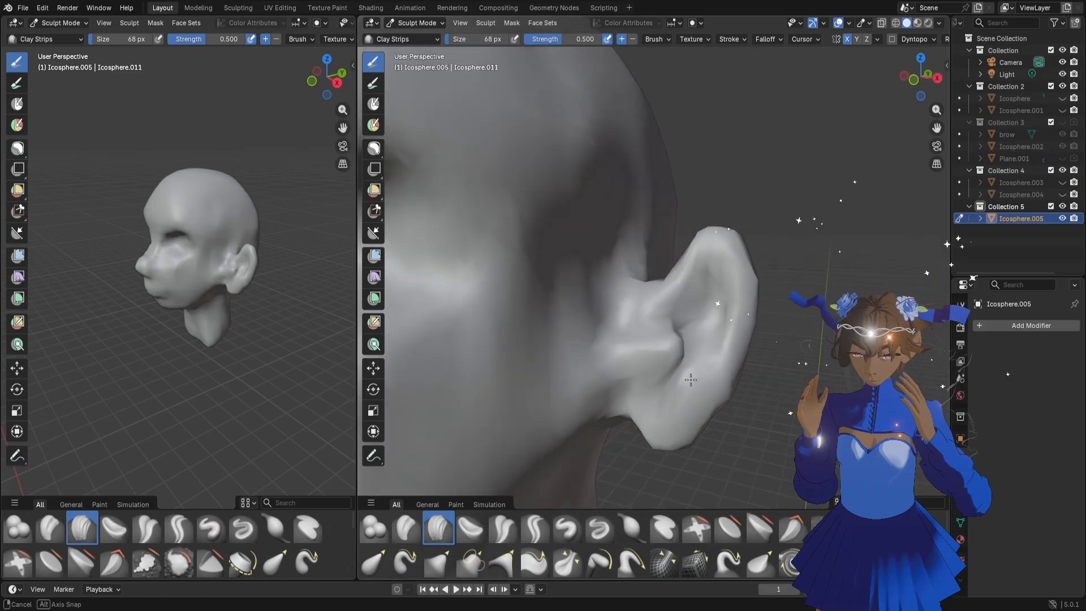
Examine the face, eye sockets and ears from the front and three-quarter angles
middle_drag(644, 366, 535, 401)
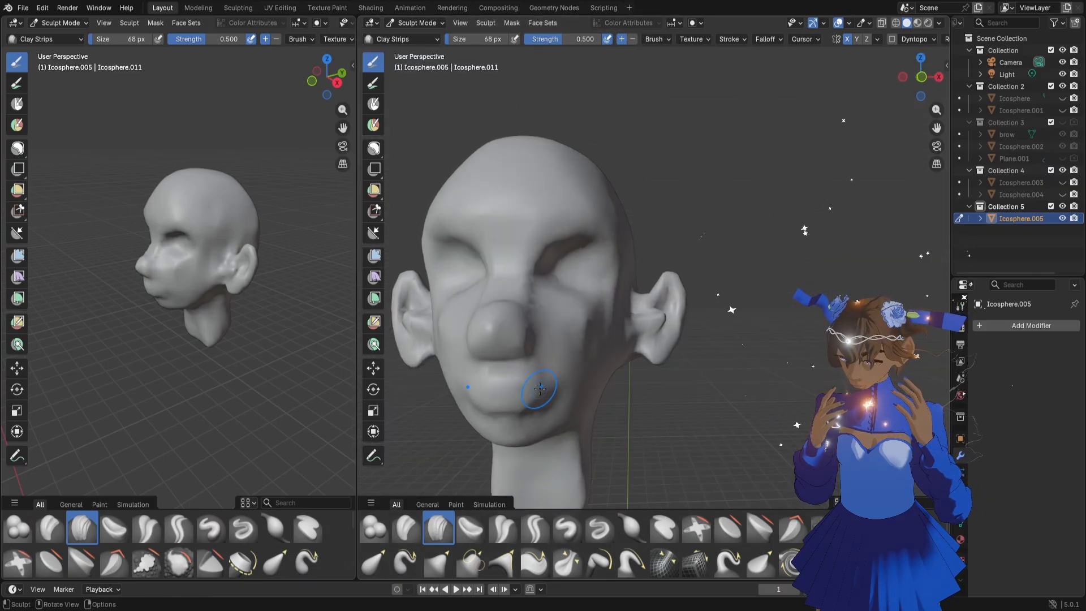
scroll(531, 390, down, 3)
middle_drag(551, 362, 535, 367)
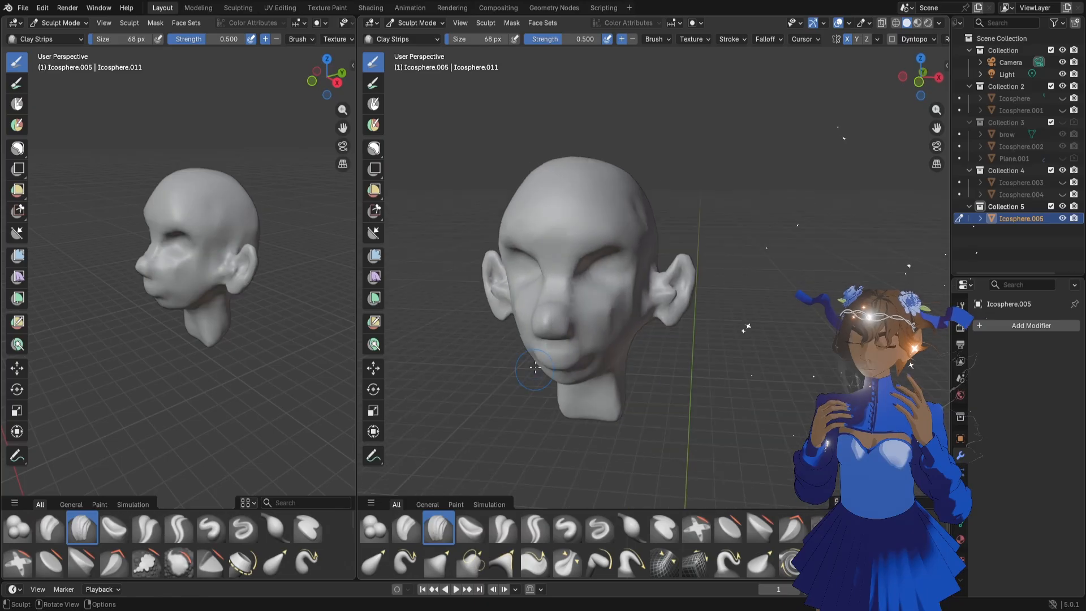
middle_drag(622, 333, 642, 305)
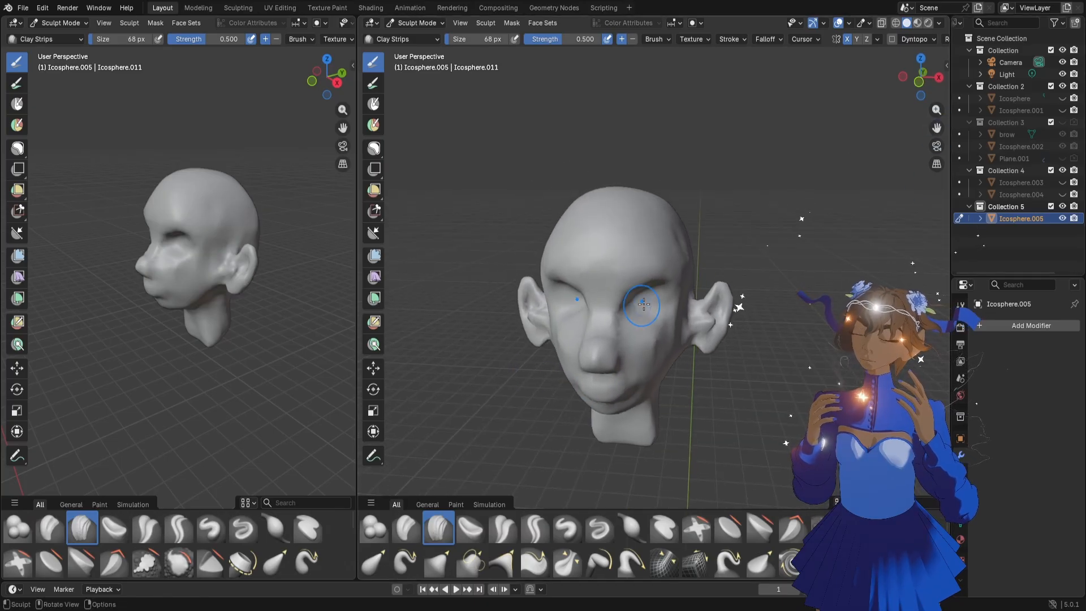
scroll(714, 267, up, 2)
middle_drag(714, 267, 662, 262)
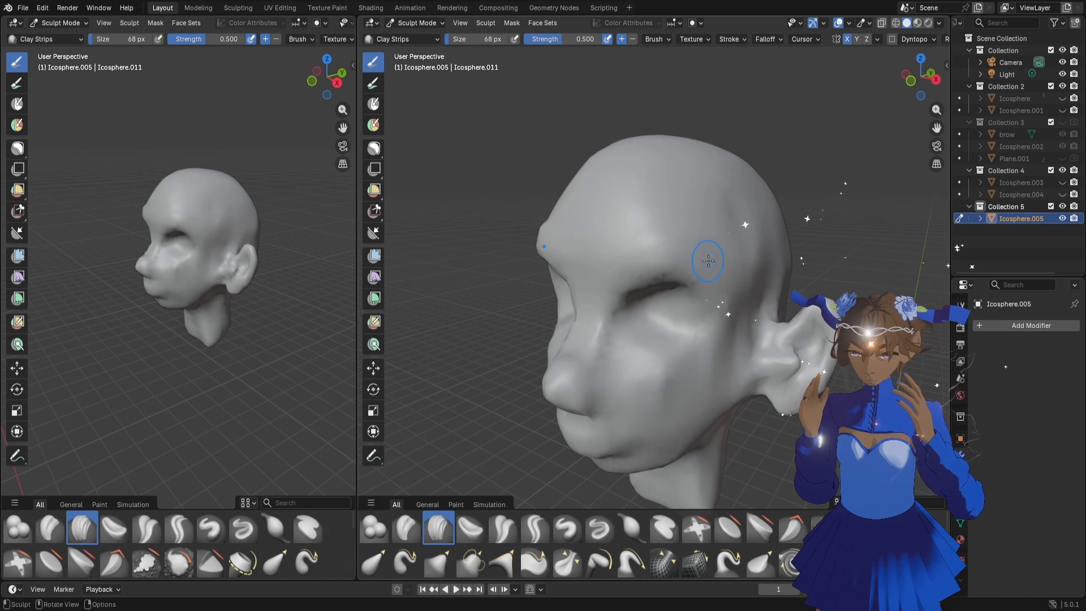
middle_drag(322, 288, 243, 241)
scroll(243, 241, up, 3)
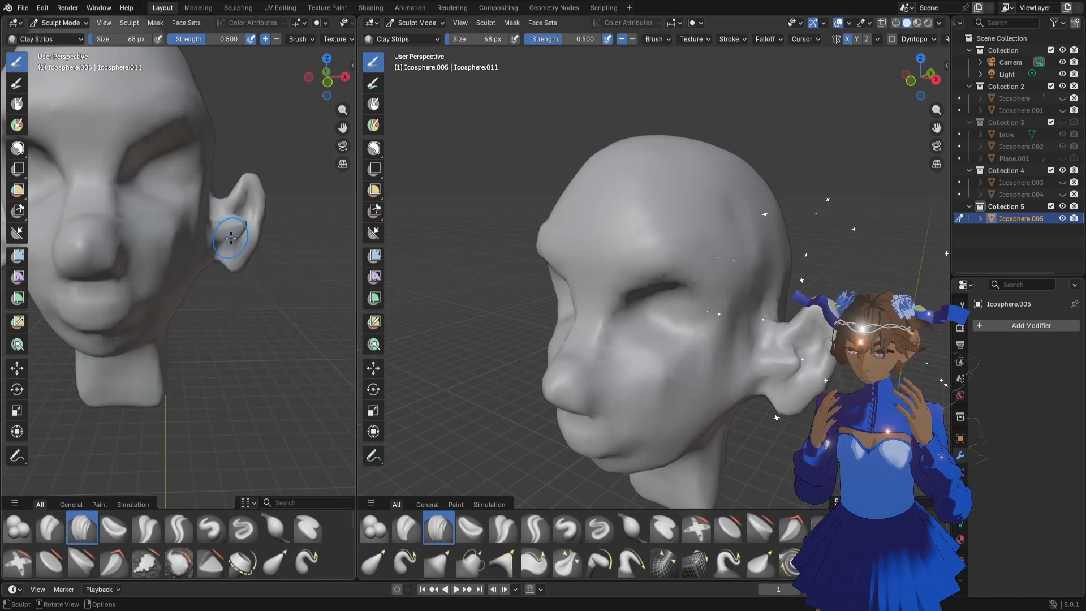
scroll(242, 239, down, 2)
Widen the narrower 3D viewport so the face can be sculpted in it
drag(353, 217, 434, 215)
scroll(271, 299, up, 5)
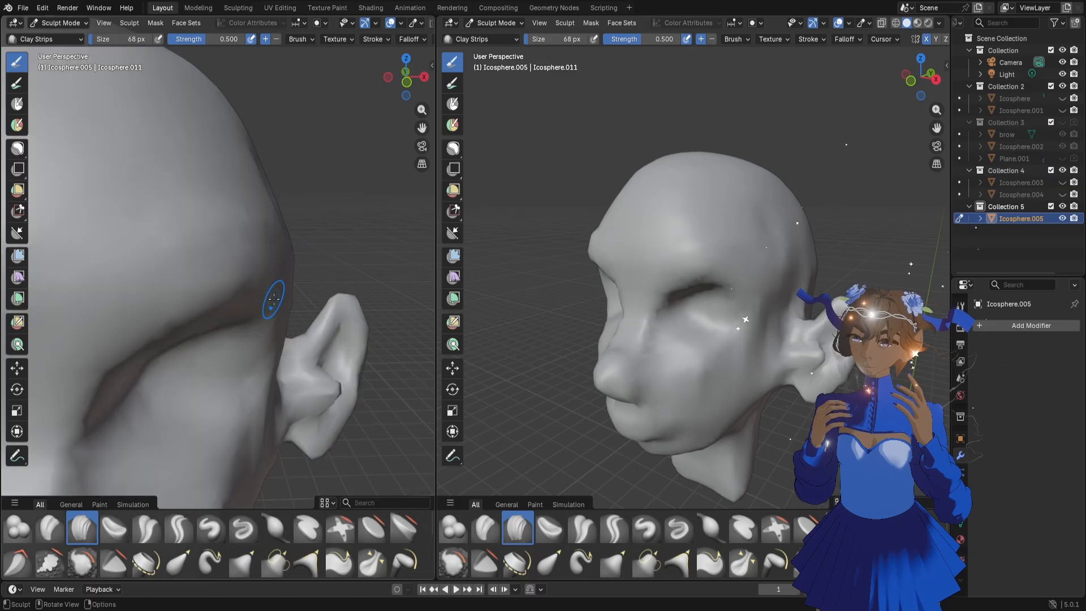
scroll(277, 300, down, 3)
middle_drag(283, 301, 245, 291)
scroll(274, 282, down, 3)
Reshape the outer part of the eye socket with the Grab brush, reducing it from 96 px to 70 px
key(f)
click(235, 307)
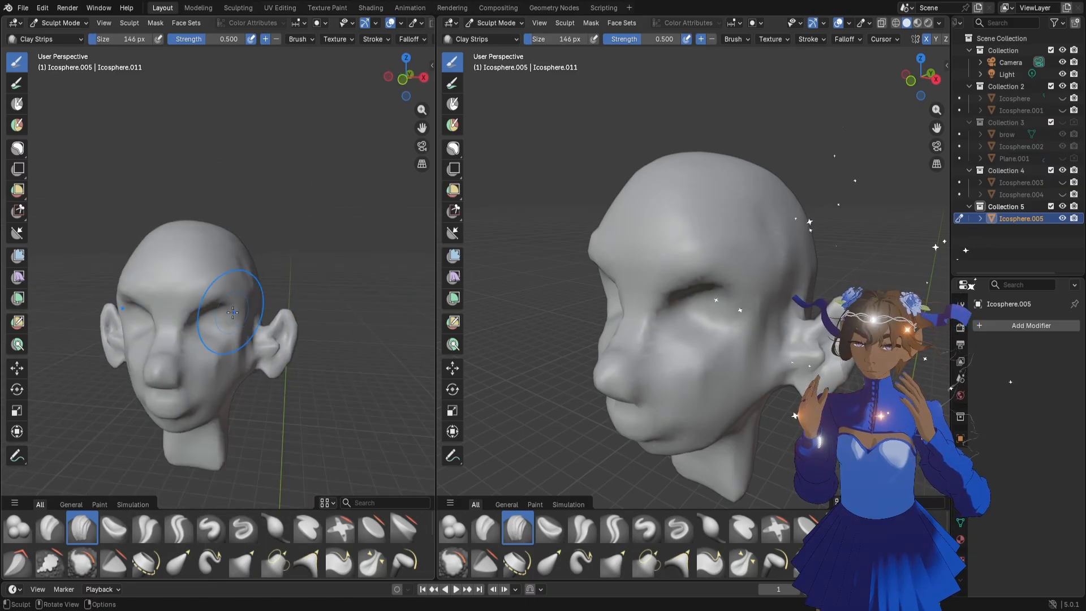
key(f)
click(228, 310)
drag(227, 310, 232, 310)
key(g)
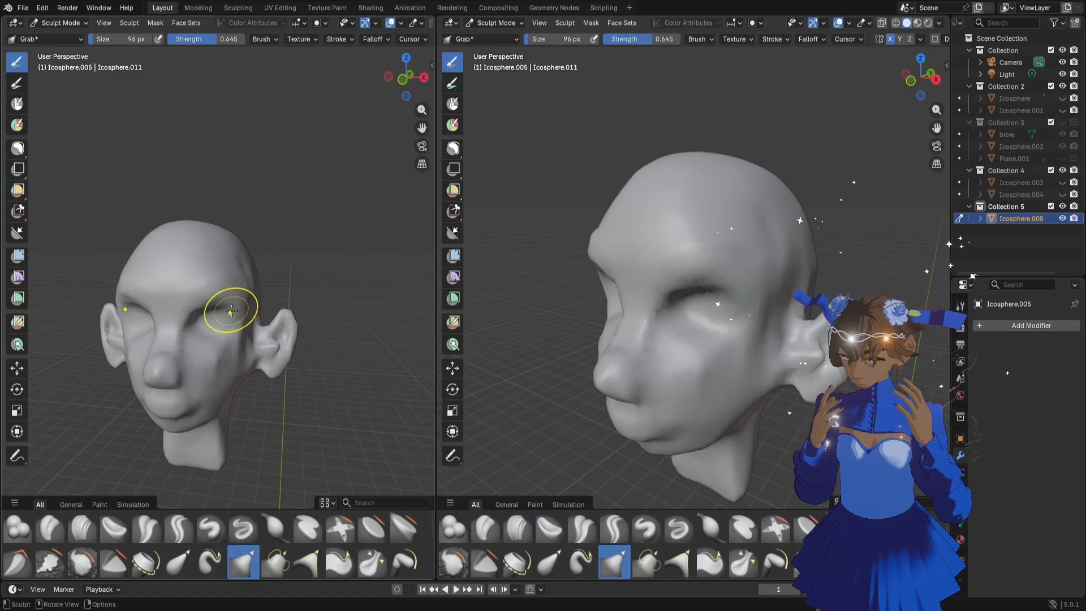
key(f)
click(215, 309)
drag(213, 309, 209, 304)
drag(211, 309, 237, 311)
Refine the outer eye corner and the side of the upper cheek with the Grab brush at 70 px
scroll(286, 291, up, 4)
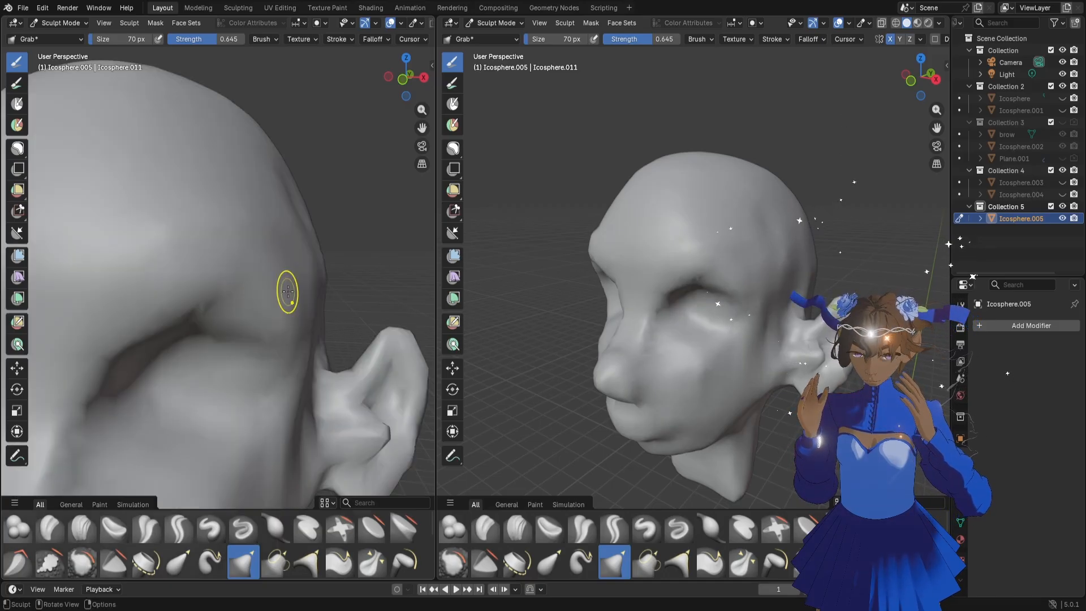
scroll(277, 305, down, 2)
middle_drag(276, 307, 287, 297)
mouse_move(205, 351)
mouse_down()
mouse_move(194, 354)
mouse_move(239, 350)
mouse_up()
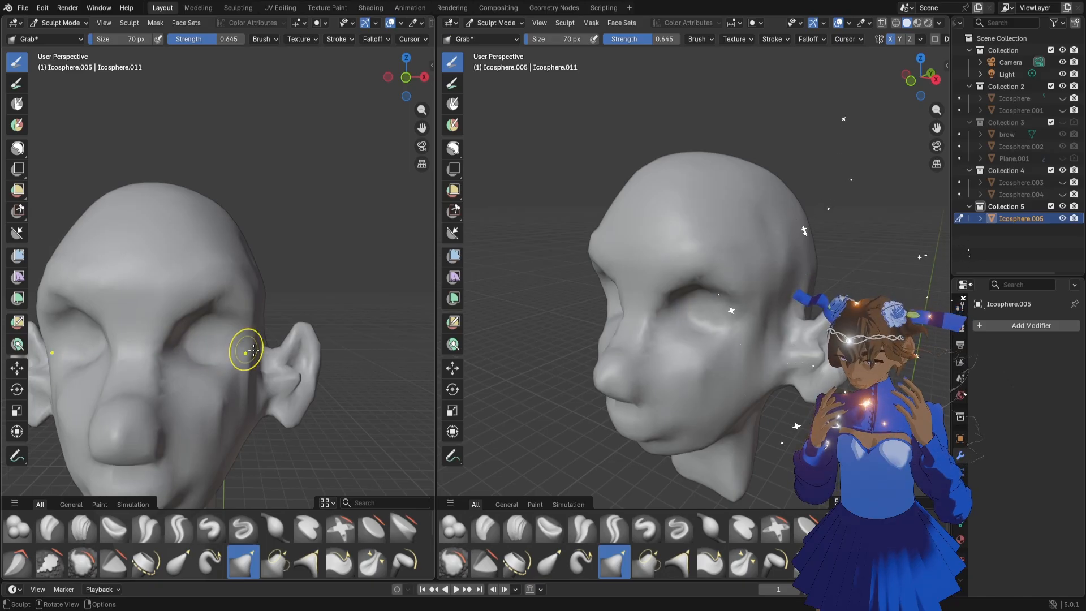
middle_drag(248, 351, 227, 352)
drag(229, 353, 227, 349)
scroll(200, 304, down, 2)
mouse_move(200, 304)
middle_down()
mouse_move(260, 324)
mouse_move(218, 289)
mouse_move(205, 301)
middle_up()
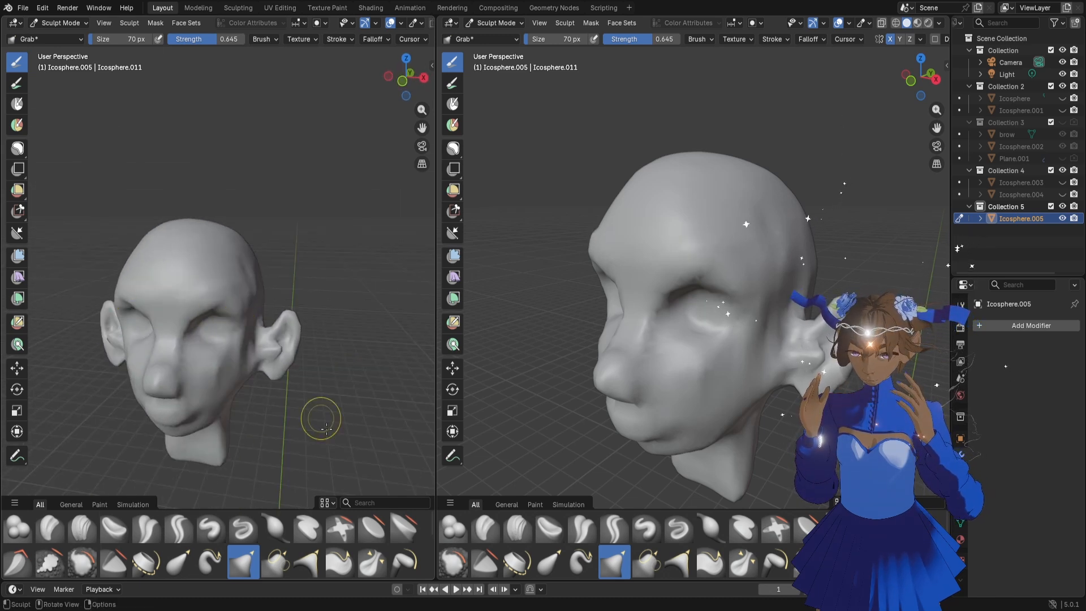
Flatten the brow area with the Flatten/Contrast brush at 70 px and the side of the forehead at 192 px
click(372, 528)
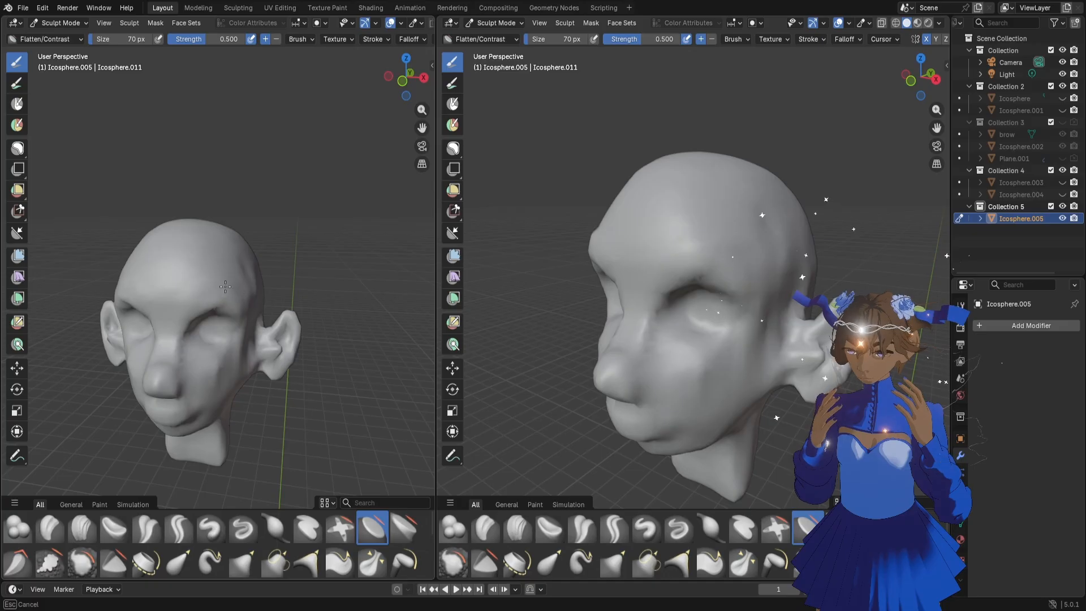
drag(226, 287, 186, 301)
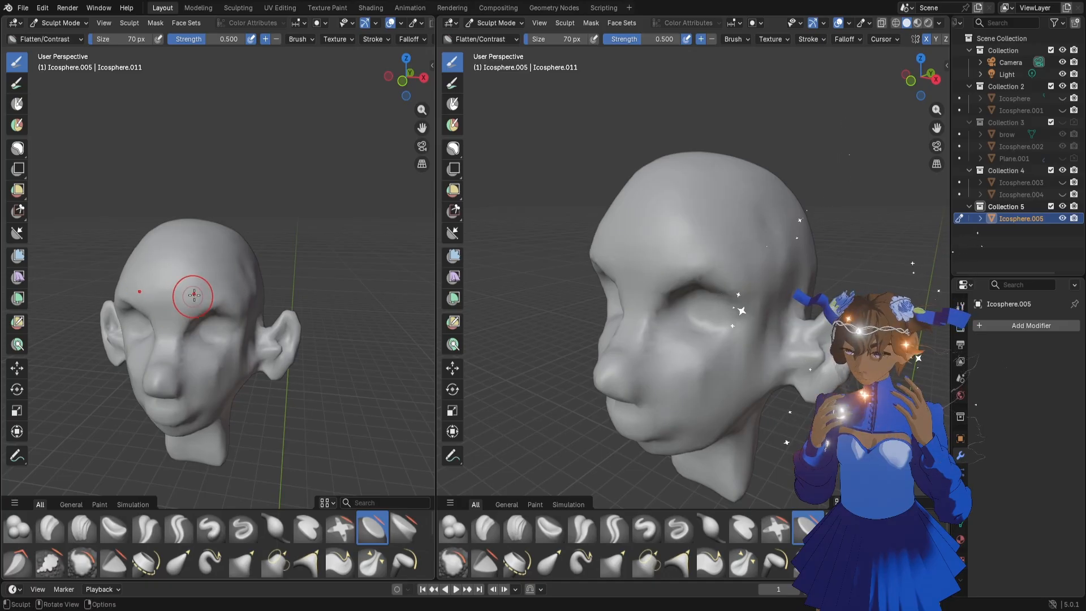
middle_drag(194, 294, 279, 333)
key(f)
click(294, 310)
key(f)
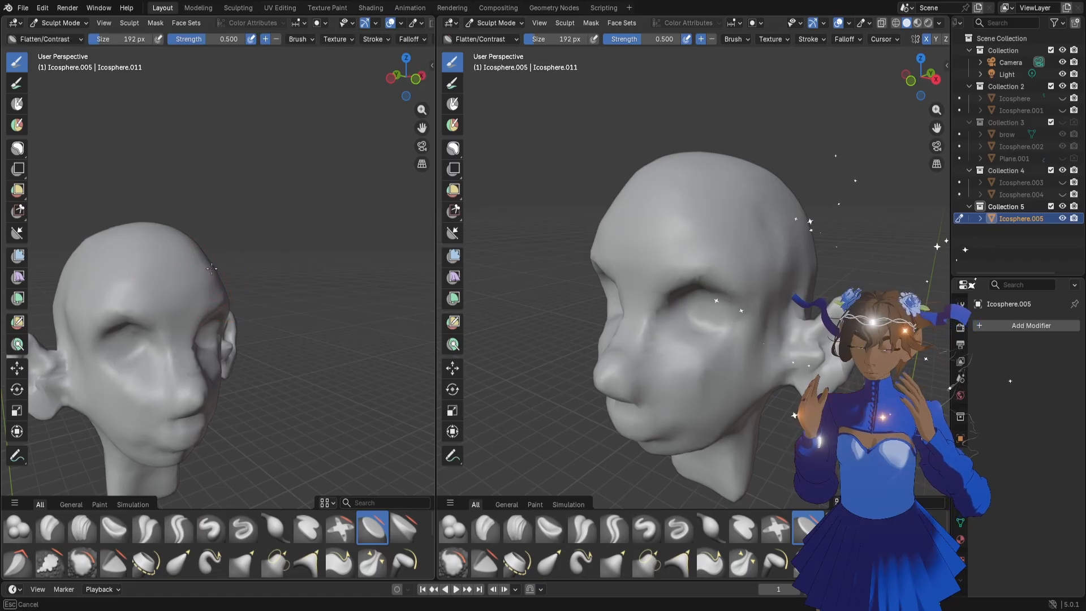
mouse_move(217, 283)
middle_down()
mouse_move(206, 264)
mouse_move(229, 275)
mouse_move(220, 276)
middle_up()
key(g)
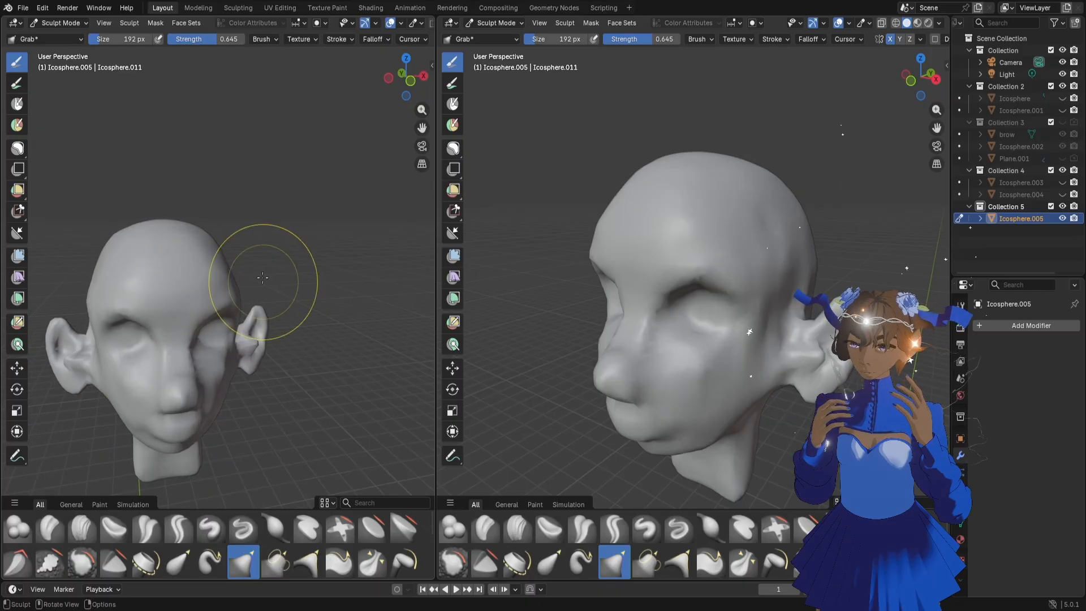
Switch to Object Mode and add a plane mesh to the scene
click(495, 23)
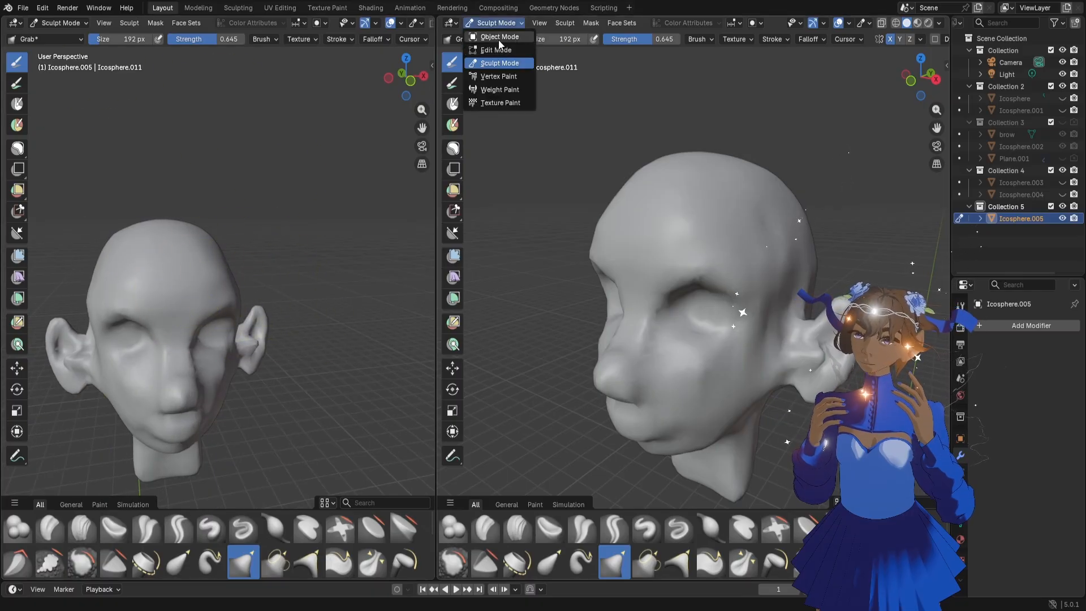
click(497, 36)
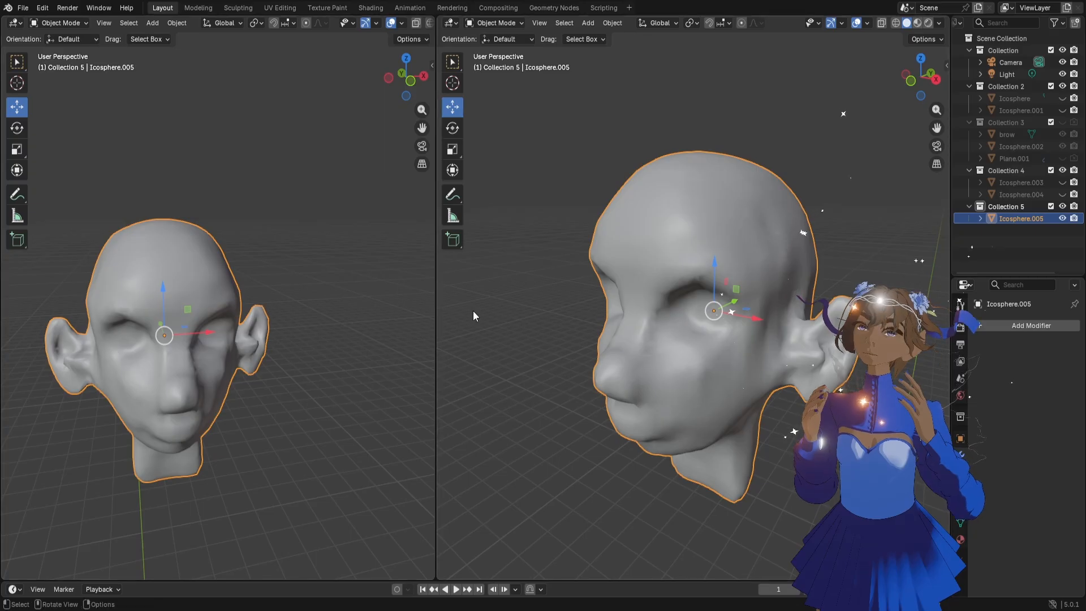
key(shift+a)
click(281, 302)
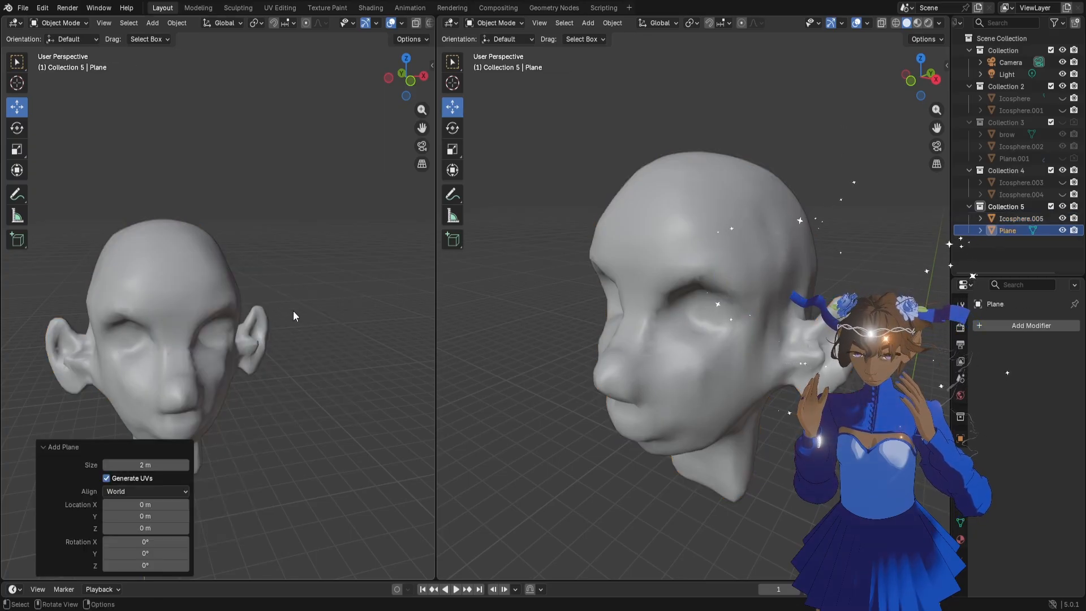
Select the new plane at the world origin and scale it uniformly by 0.507
scroll(309, 345, down, 8)
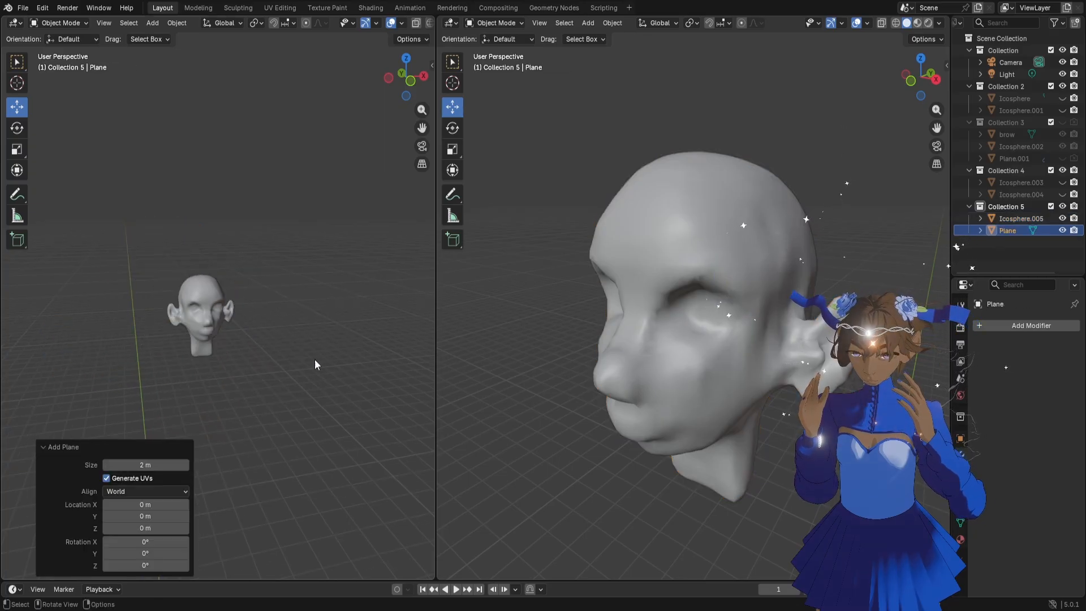
click(265, 430)
middle_drag(265, 429, 327, 484)
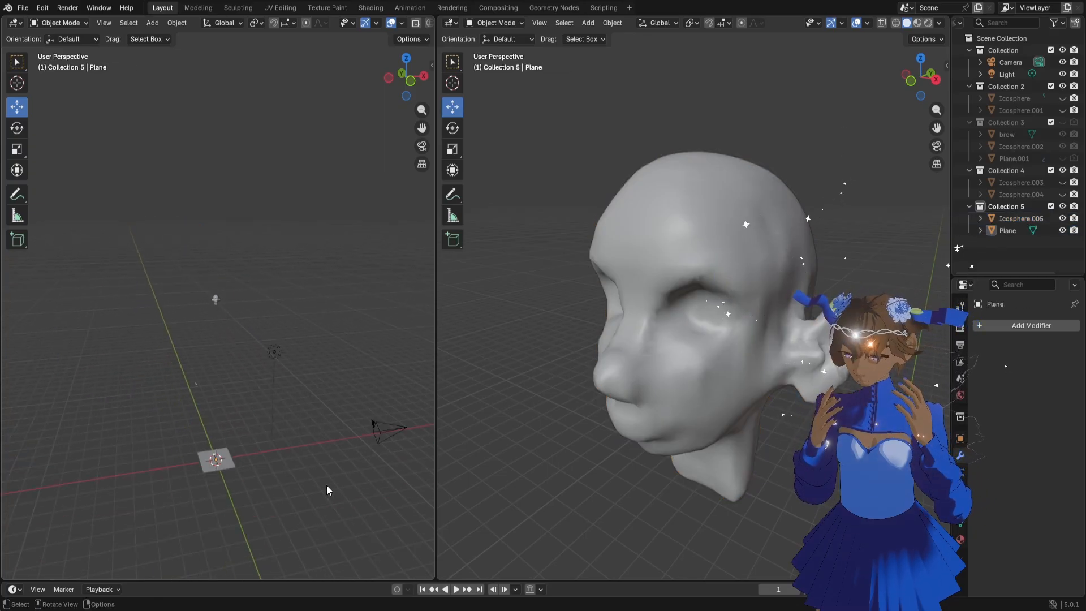
click(232, 461)
key(s)
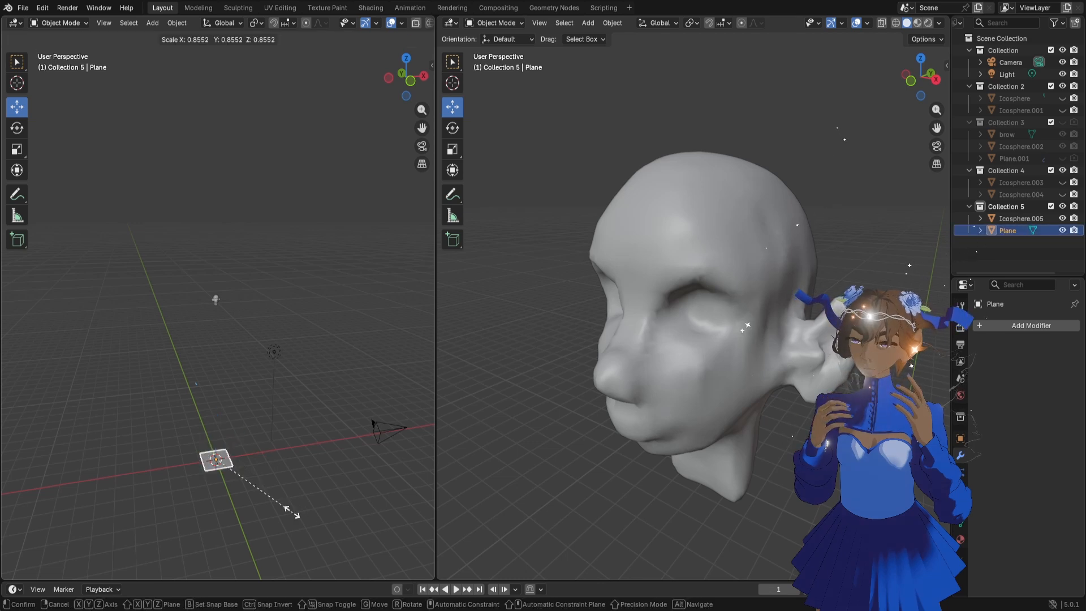
click(262, 490)
Raise the plane 9.6154 m along global Z to eye level and scale it uniformly by 0.090
key(g)
key(z)
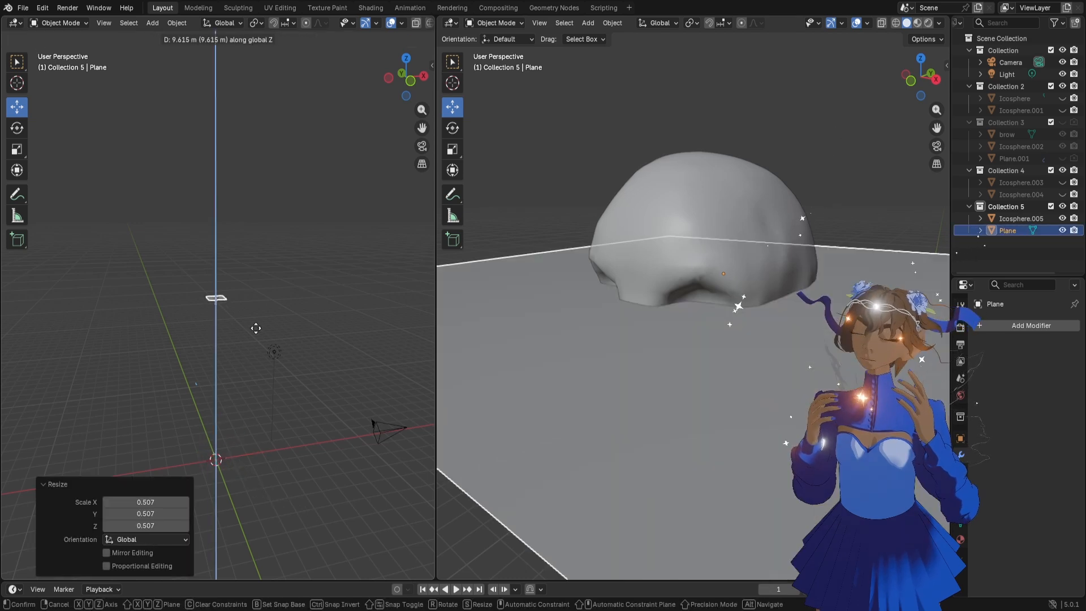
click(255, 328)
key(s)
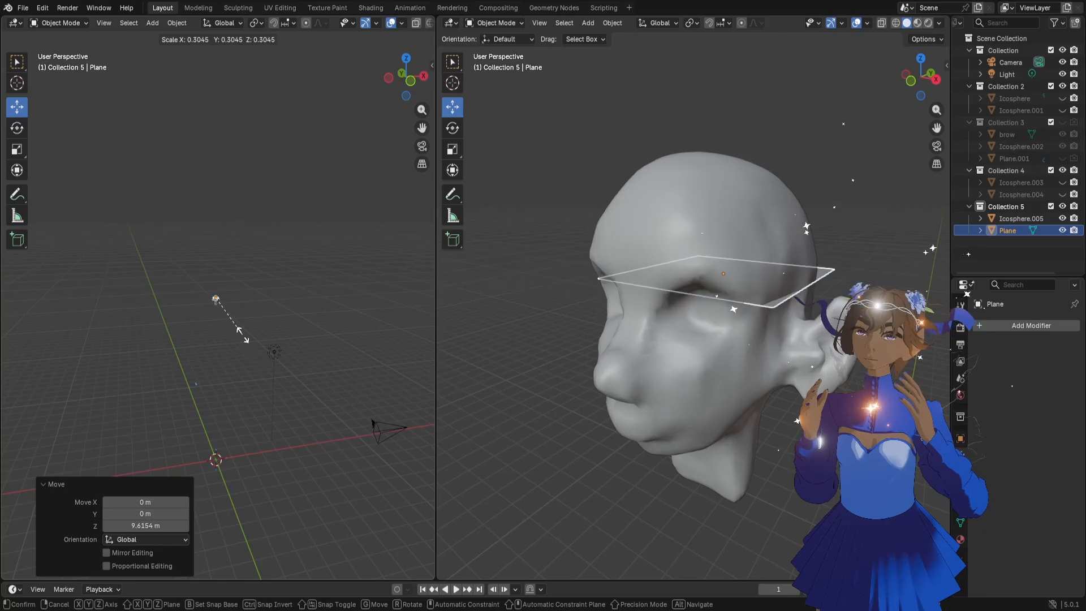
click(226, 307)
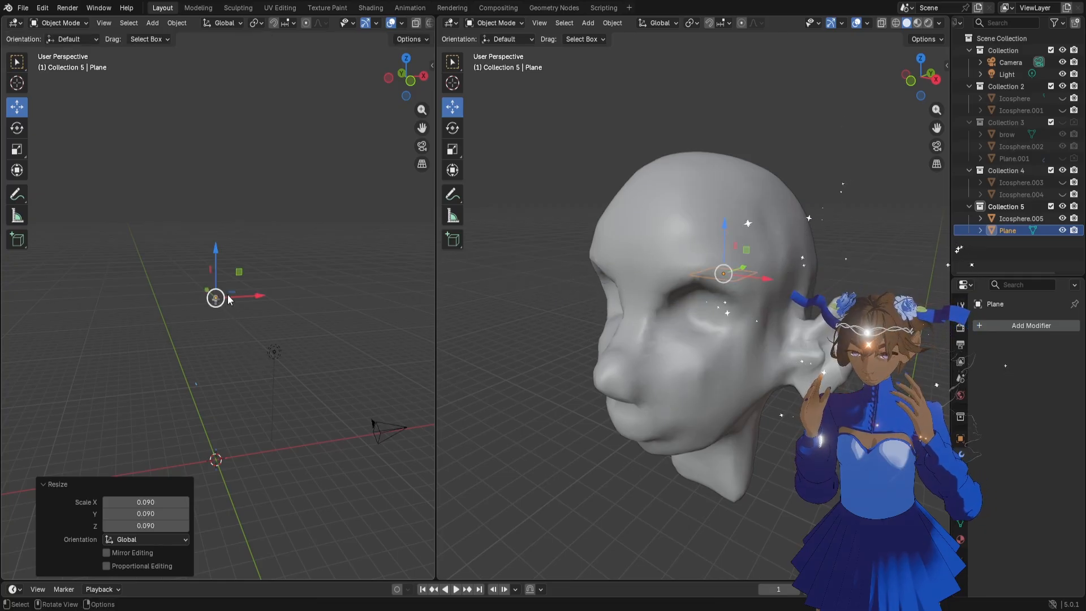
Move the plane -0.23884 m along Y so it sits in front of the nose bridge
middle_drag(232, 300, 252, 304)
drag(197, 286, 222, 286)
scroll(223, 284, up, 6)
scroll(228, 277, down, 6)
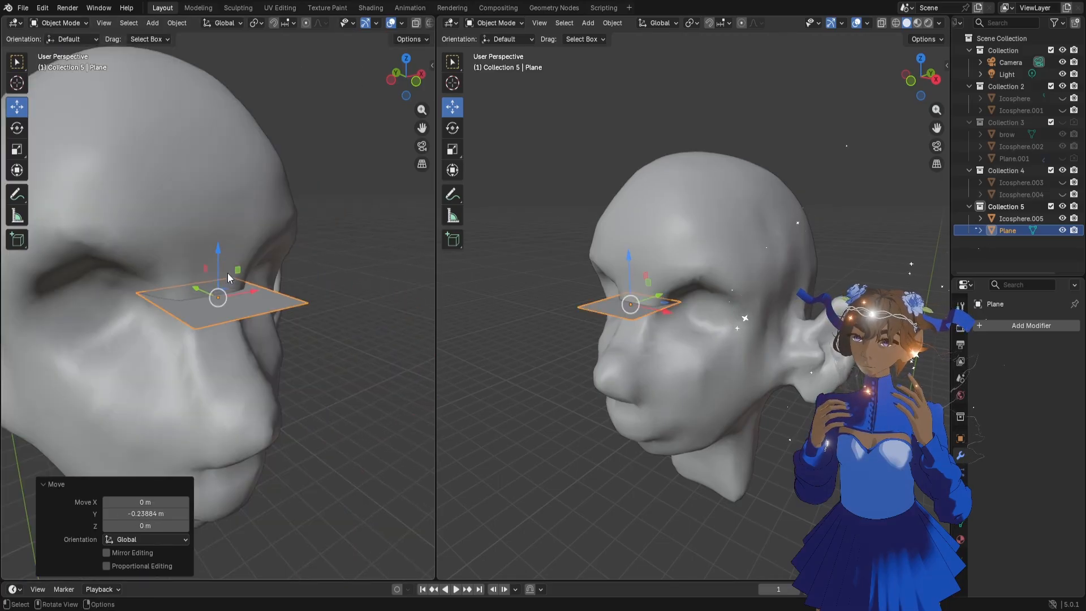
Rotate the plane 95° about the global X axis so it stands upright facing forward
click(20, 151)
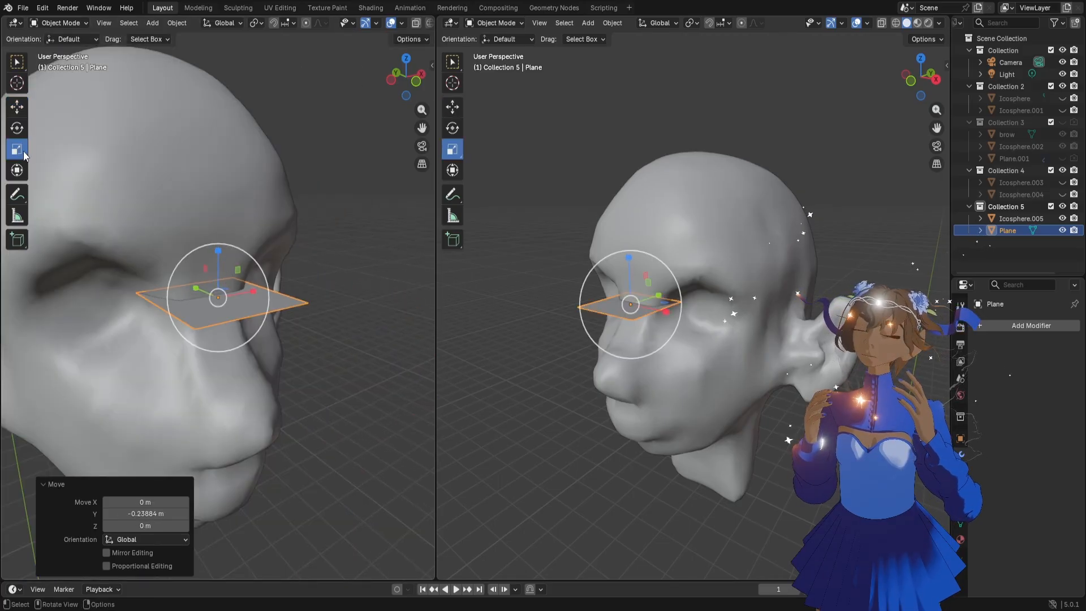
click(17, 128)
drag(237, 277, 221, 303)
middle_drag(241, 319, 240, 356)
Scale the upright plane uniformly by 0.434 and move it from the nose bridge onto the inner end of the brow
key(s)
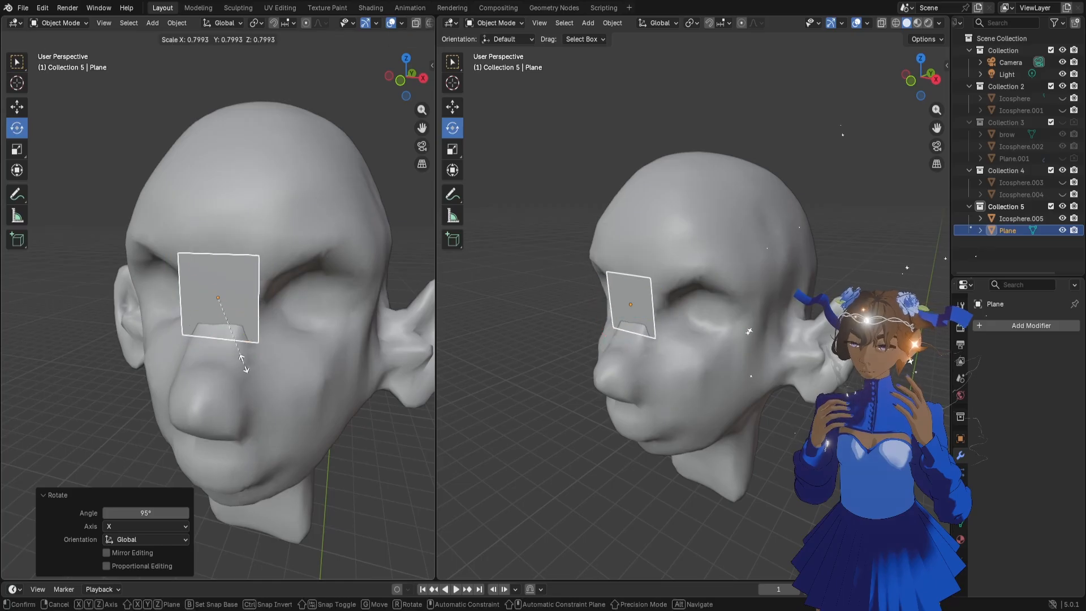
click(232, 335)
key(g)
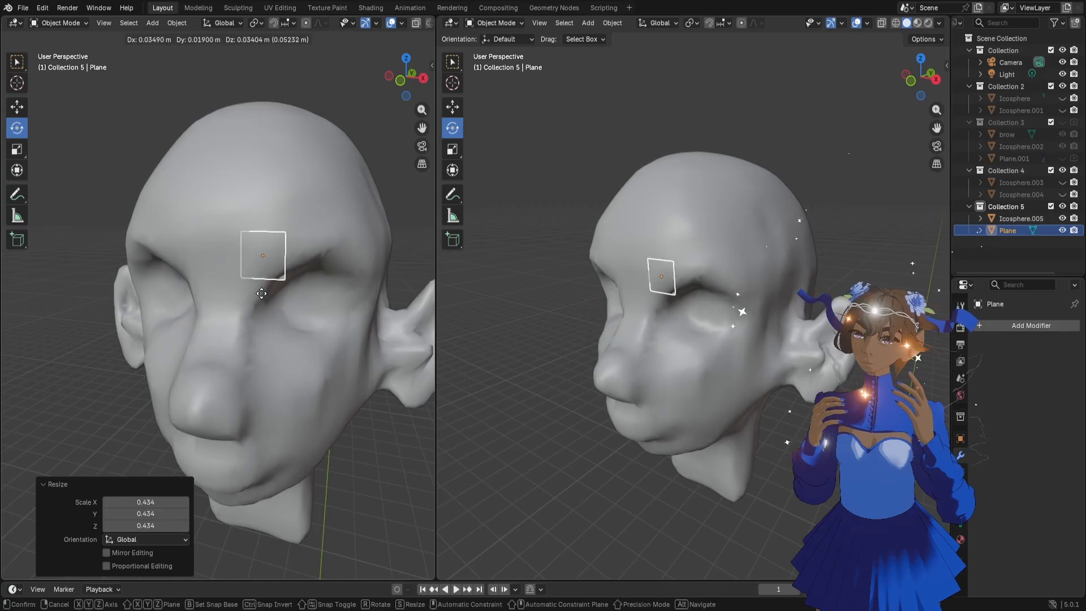
click(261, 293)
mouse_move(262, 293)
middle_down()
mouse_move(285, 311)
mouse_move(280, 281)
mouse_move(242, 277)
mouse_move(259, 291)
mouse_move(291, 268)
mouse_move(271, 266)
mouse_move(245, 285)
middle_up()
key(g)
click(293, 306)
Tilt the plane to follow the brow's slope and move it by -0.005098, -0.008395 and 0.005812 m in X, Y and Z
key(r)
click(292, 263)
key(g)
click(238, 275)
Scale the tilted plane uniformly by 0.777 and shift it slightly toward the middle of the forehead
scroll(294, 273, up, 1)
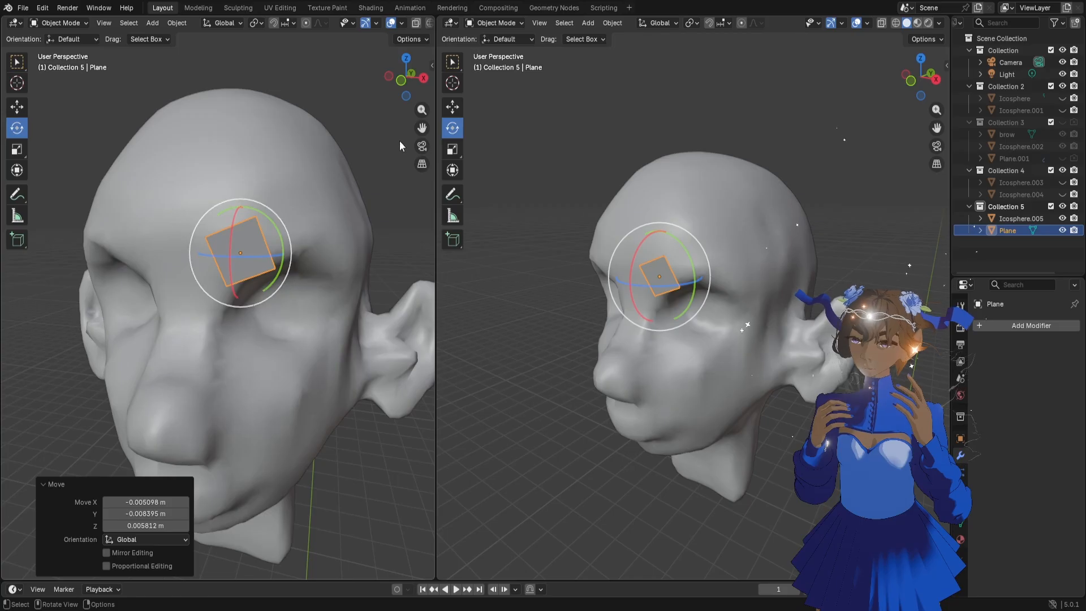
drag(422, 128, 384, 142)
middle_drag(223, 289, 233, 290)
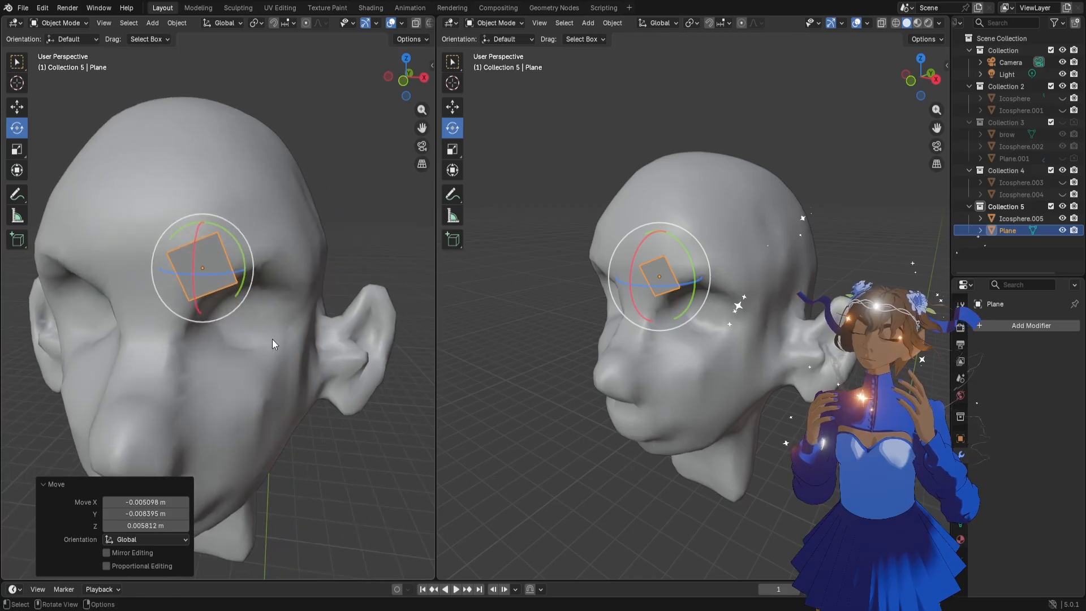
key(s)
click(253, 324)
key(g)
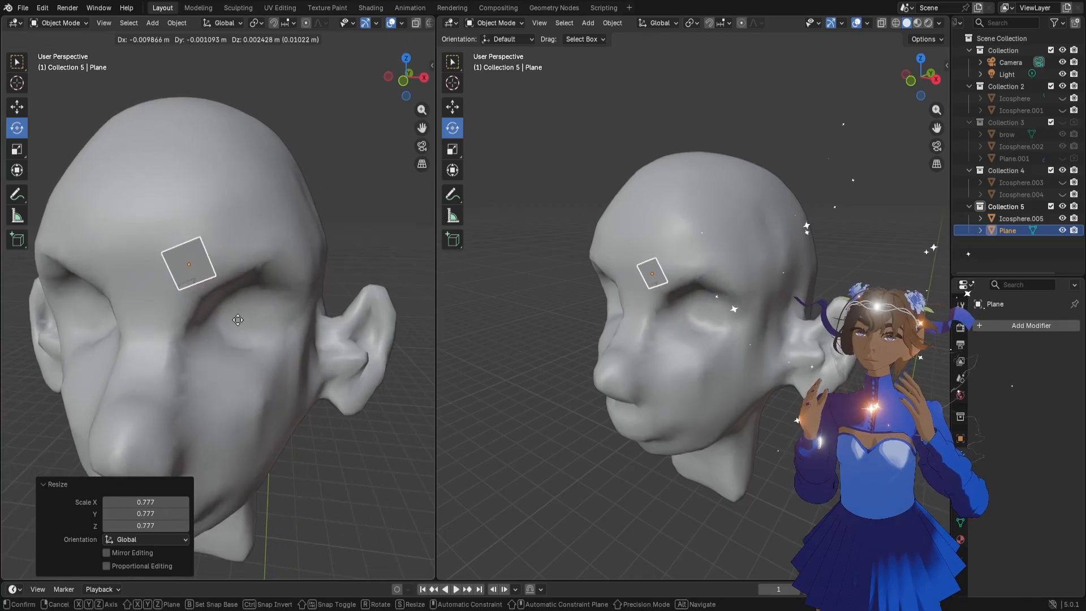
key(Escape)
In Edit Mode, extrude the plane's outer edge three times along the brow to form an arched four-face strip
key(Tab)
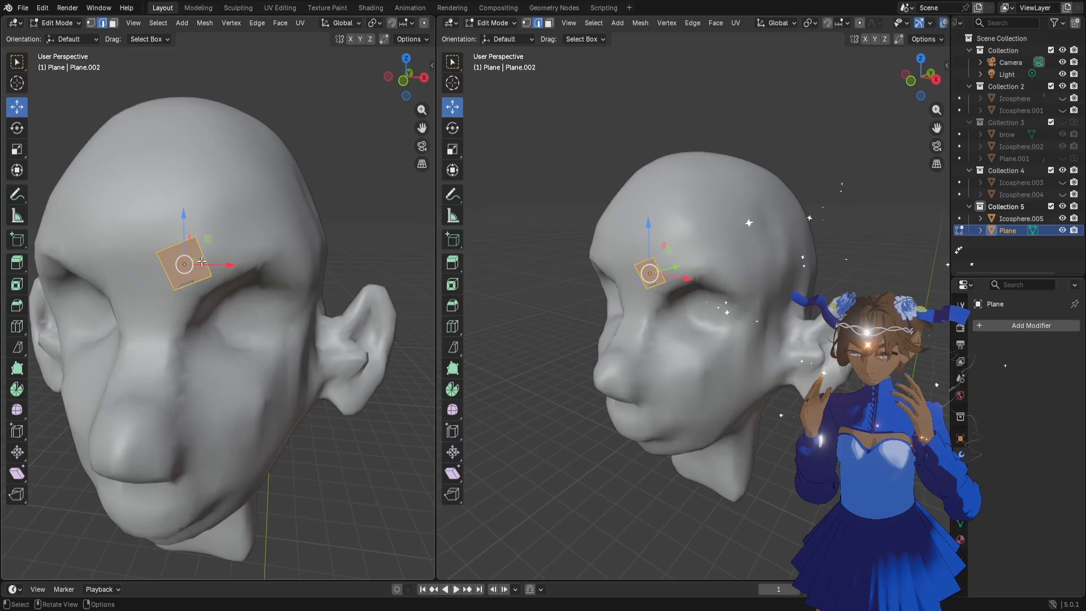
click(205, 265)
key(e)
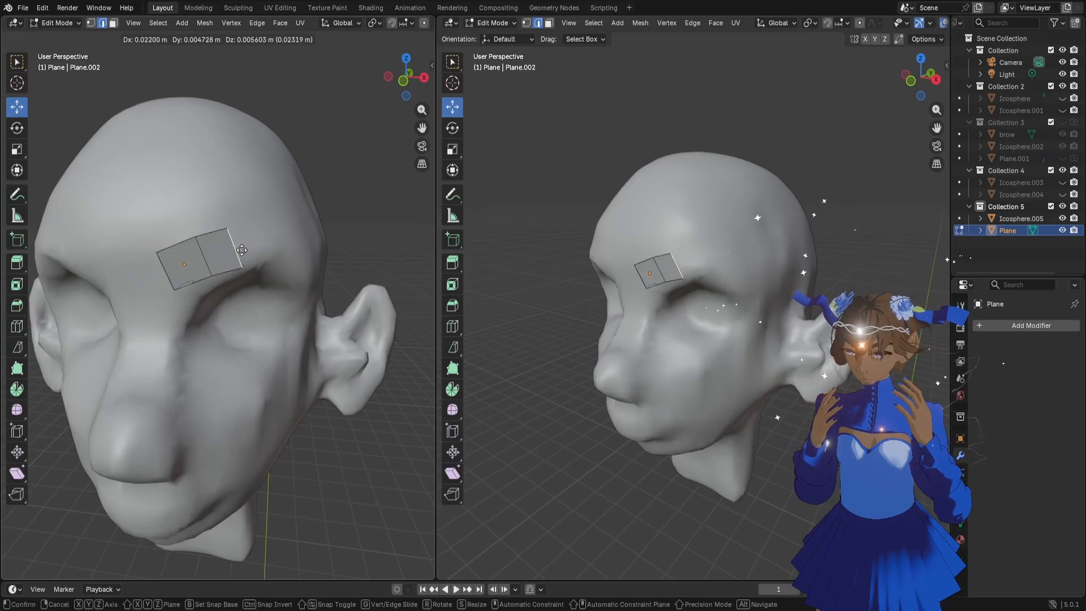
click(238, 254)
middle_drag(237, 253, 312, 265)
key(e)
click(291, 257)
key(e)
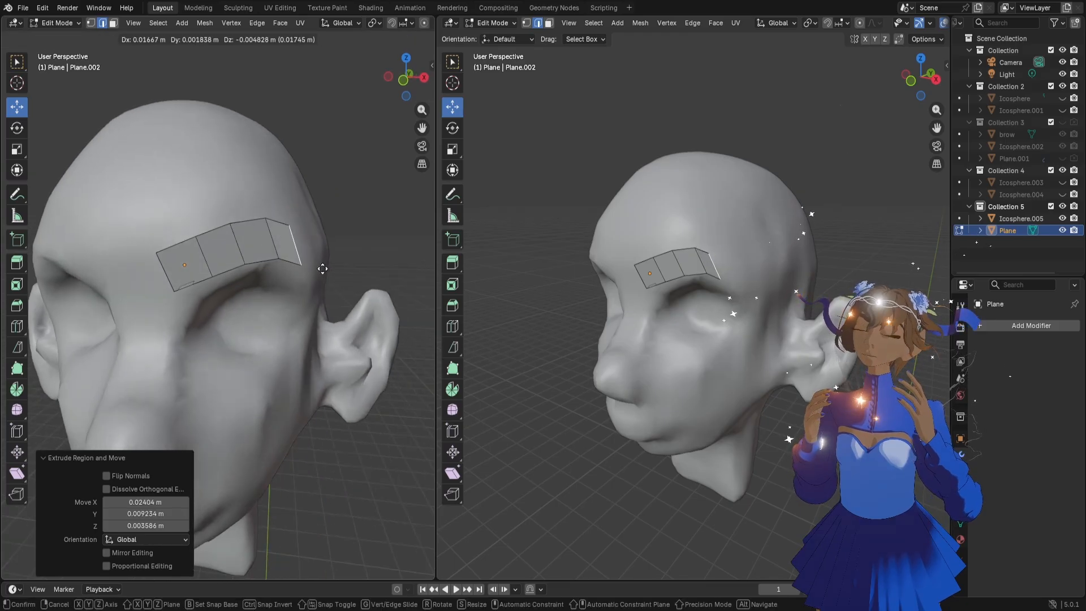
click(323, 269)
Rotate the strip's last two cross edges to follow the arch, turning the outermost one 28.5°, and scale down that end edge
click(277, 241)
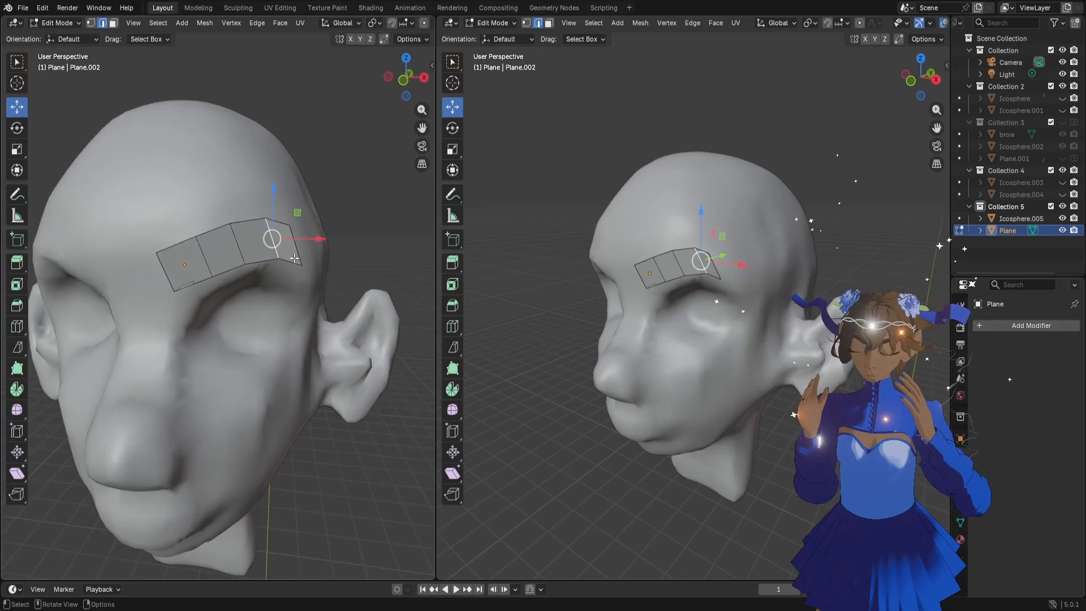
key(r)
click(283, 273)
click(292, 245)
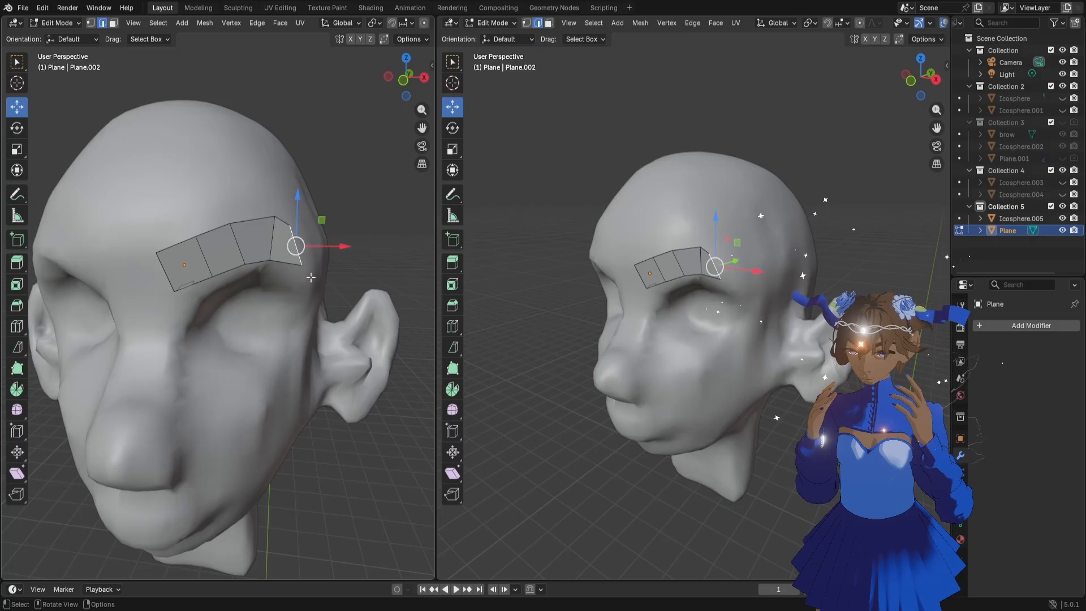
key(r)
click(285, 292)
key(s)
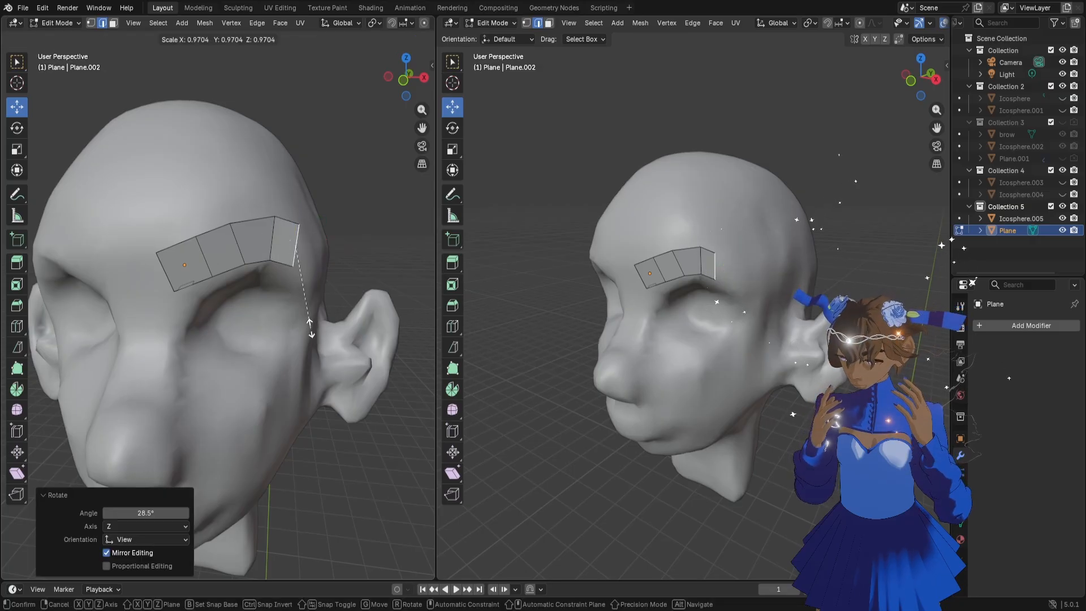
click(297, 300)
Scale the strip's three interior cross edges from outer to inner, using 0.806 for the outer one and 0.907 for the middle one
click(275, 251)
key(s)
click(294, 299)
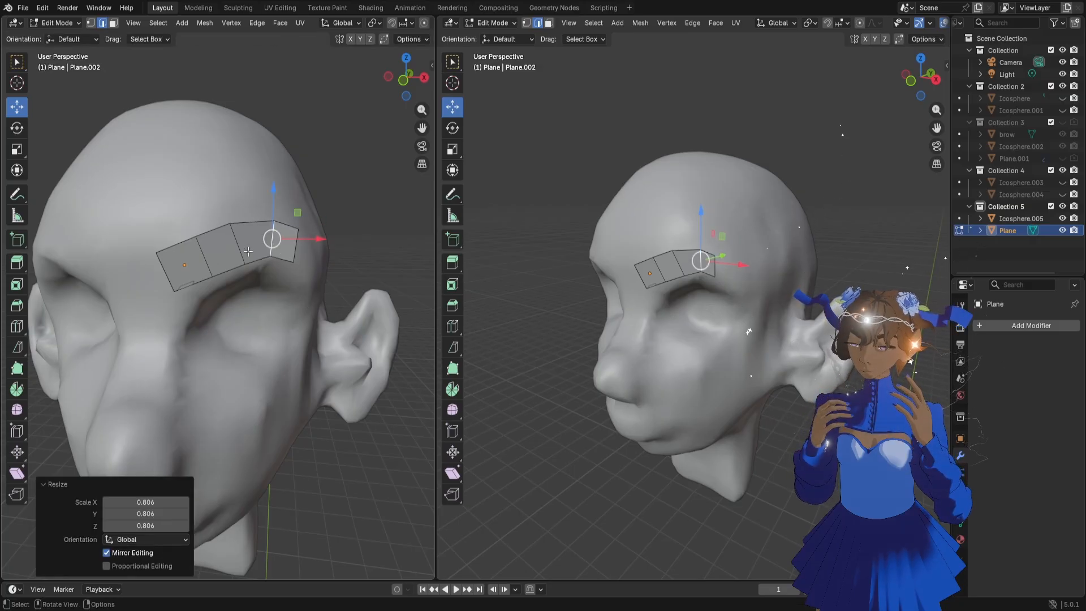
click(243, 256)
key(s)
click(242, 264)
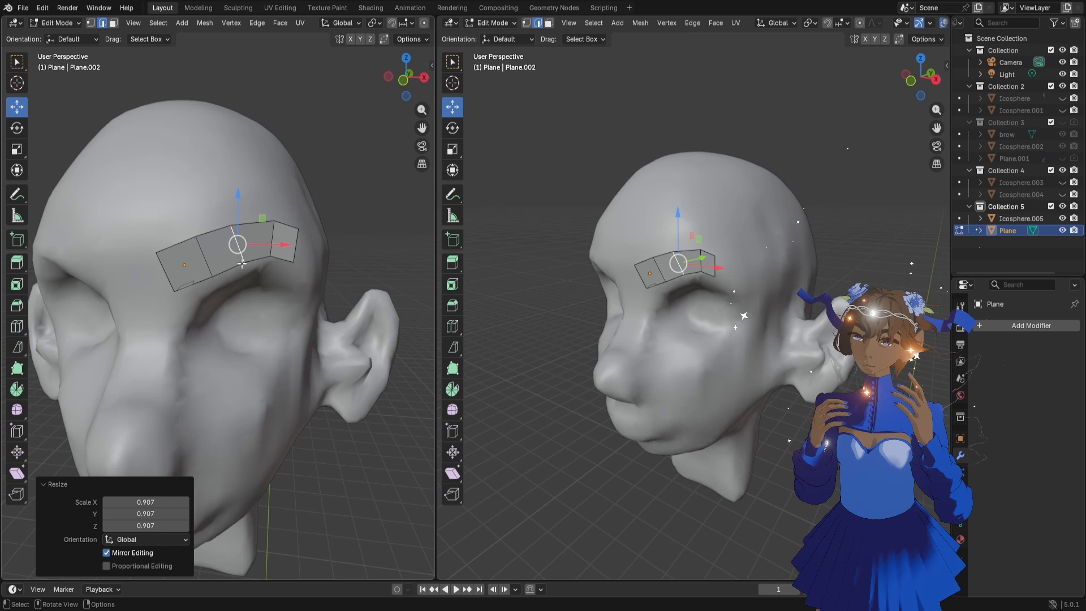
click(201, 255)
key(s)
click(232, 300)
Scale the strip's inner end edge by 0.896, rotate it -13.4° in the view and reposition it along the brow
click(189, 283)
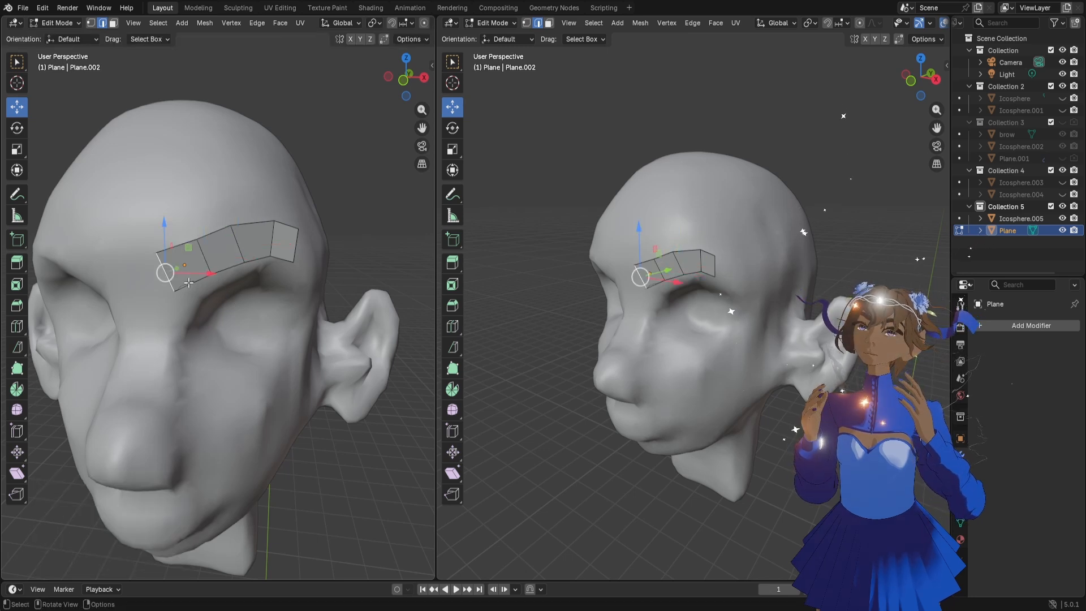
key(s)
click(190, 287)
key(g)
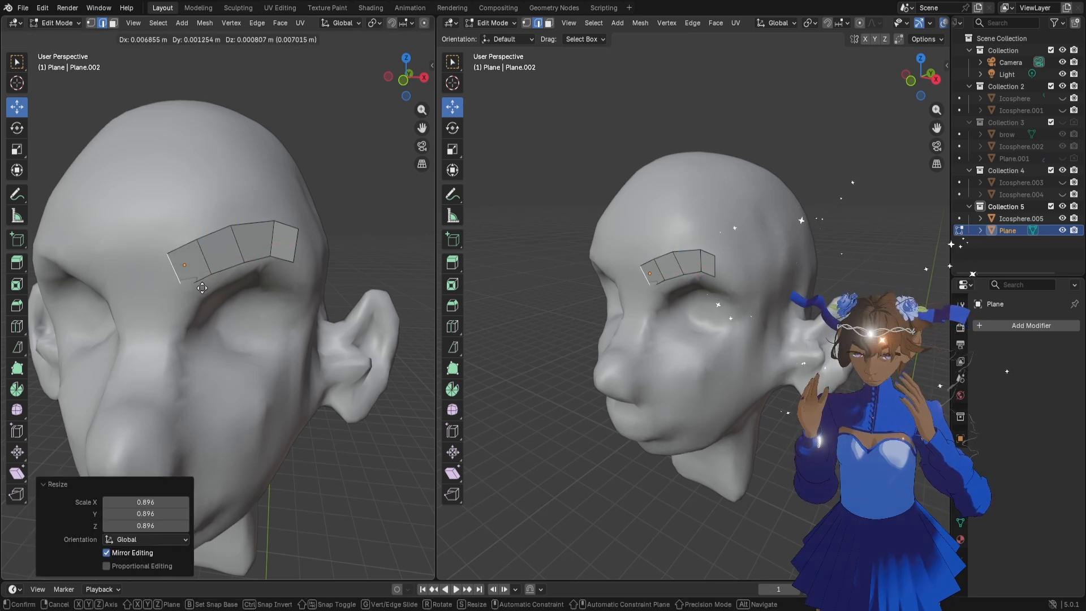
click(198, 285)
key(r)
click(210, 275)
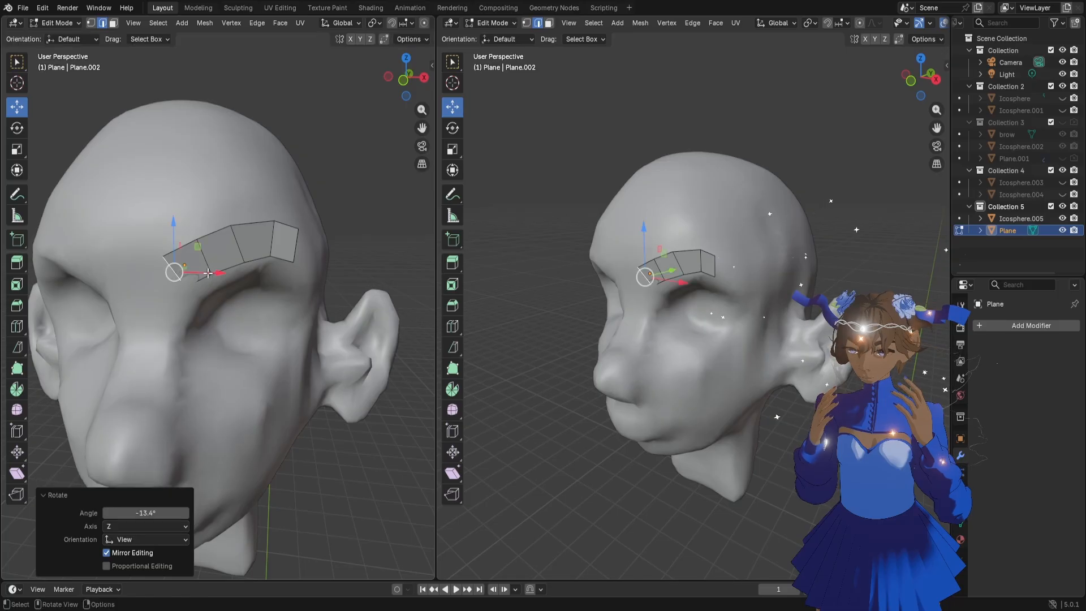
middle_drag(210, 276, 245, 293)
key(g)
click(232, 295)
Extrude the strip's outer end edge twice down toward the temple, scale down the new tip edge and return to Object Mode
click(296, 242)
middle_drag(296, 243, 310, 270)
key(e)
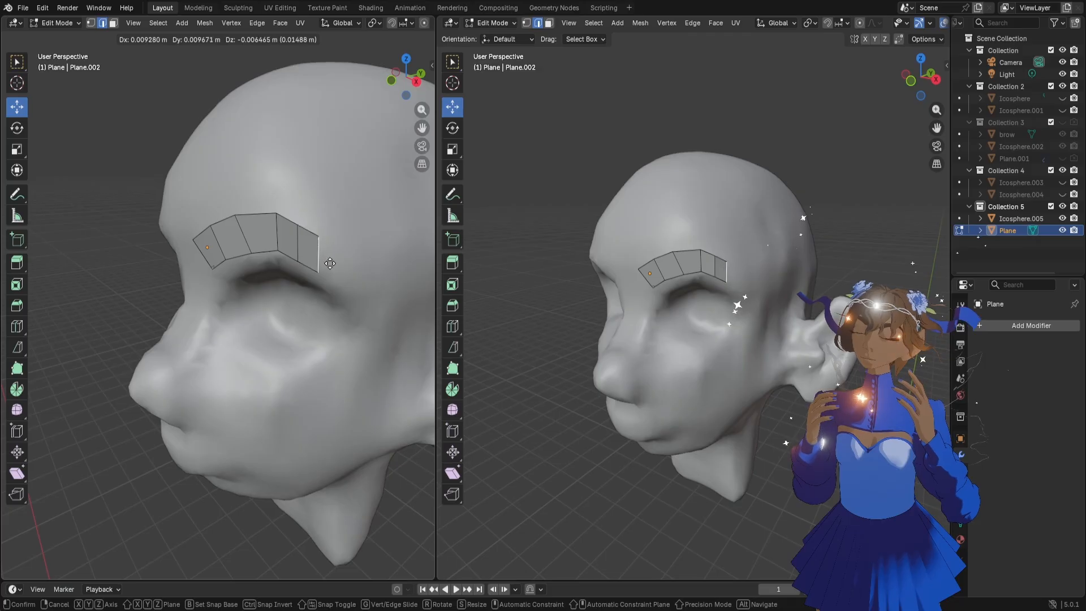
click(331, 267)
middle_drag(692, 298, 707, 289)
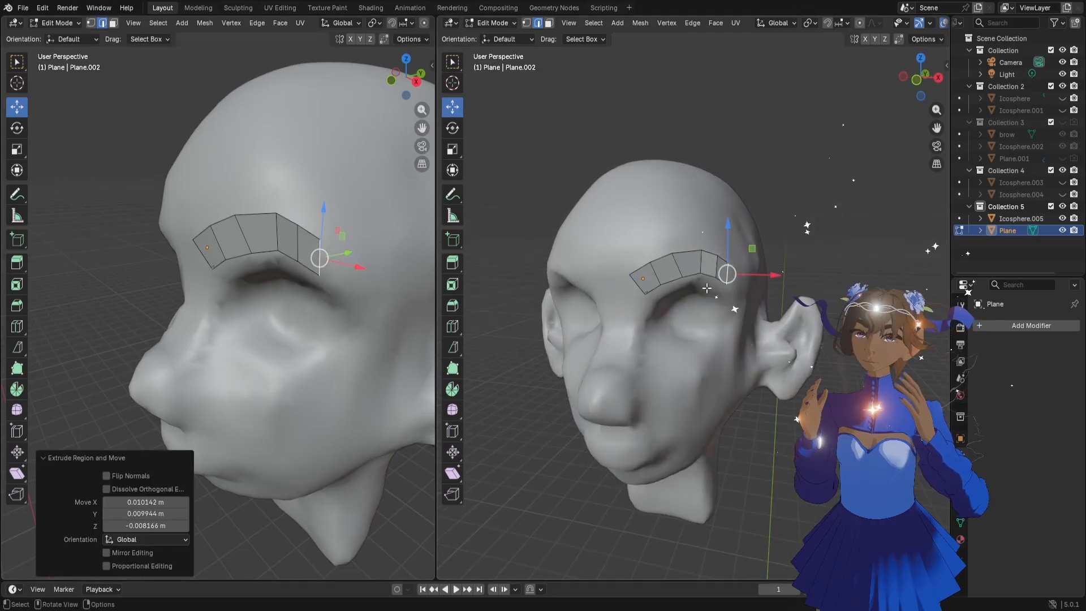
key(e)
click(757, 303)
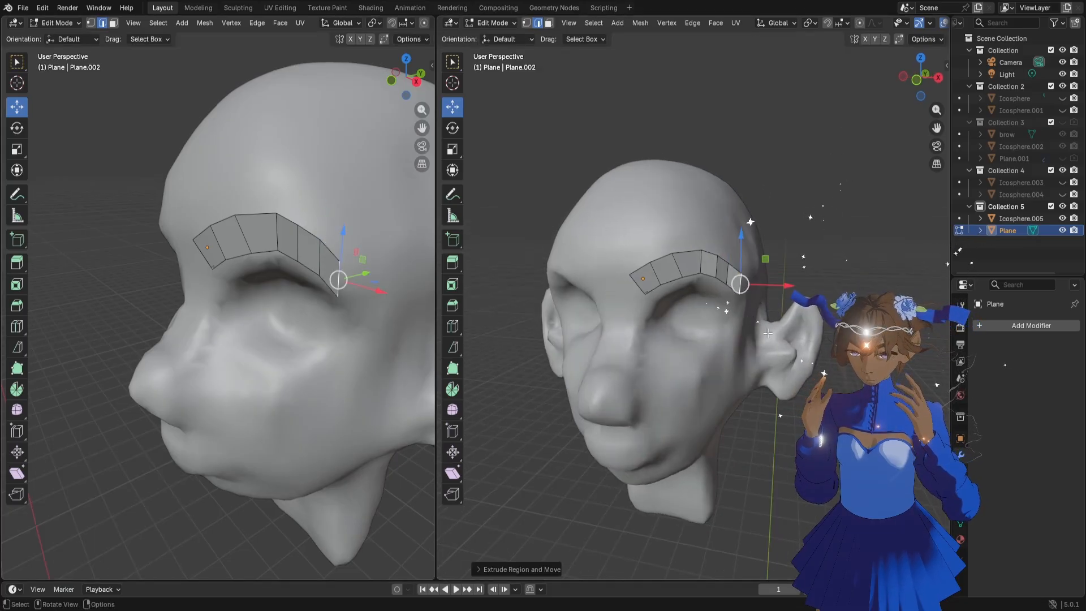
key(s)
click(755, 320)
key(Tab)
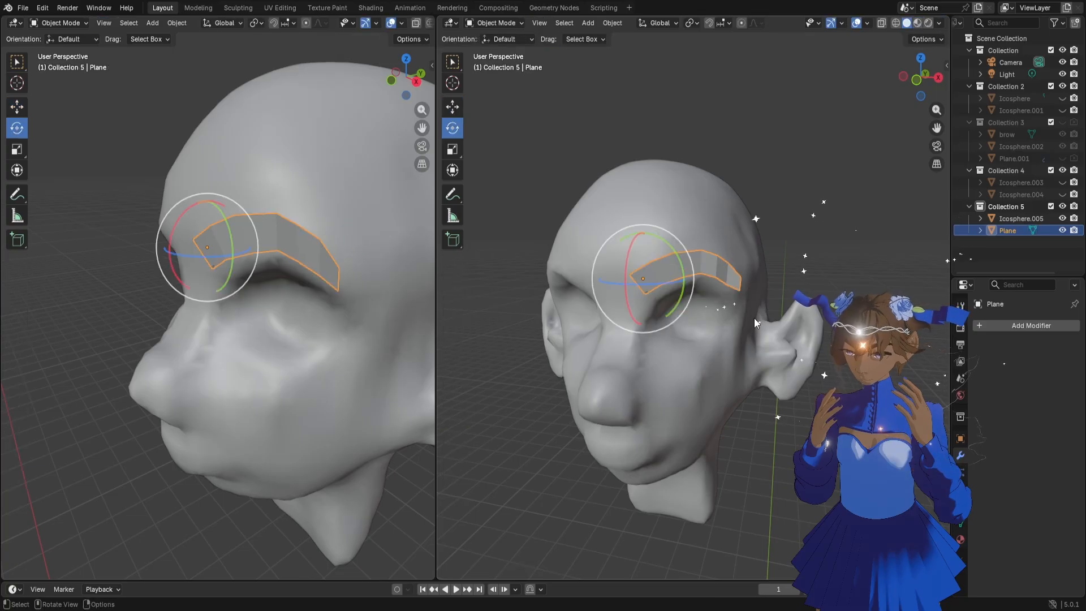
Move the whole eyebrow strip about 0.013 m outward and up, and adjust its placement against the brow from another angle
key(g)
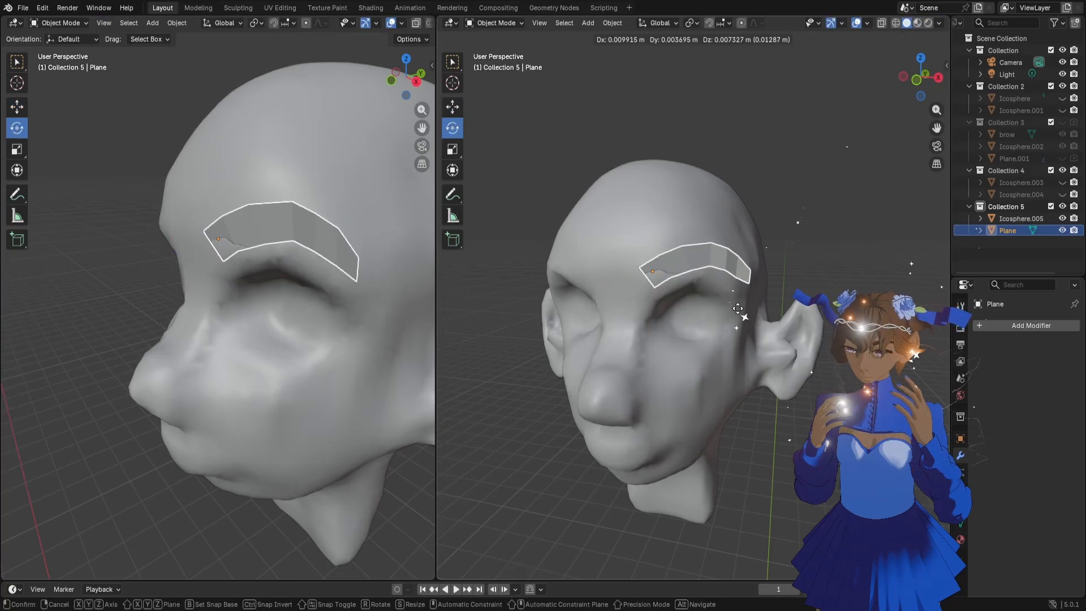
click(738, 309)
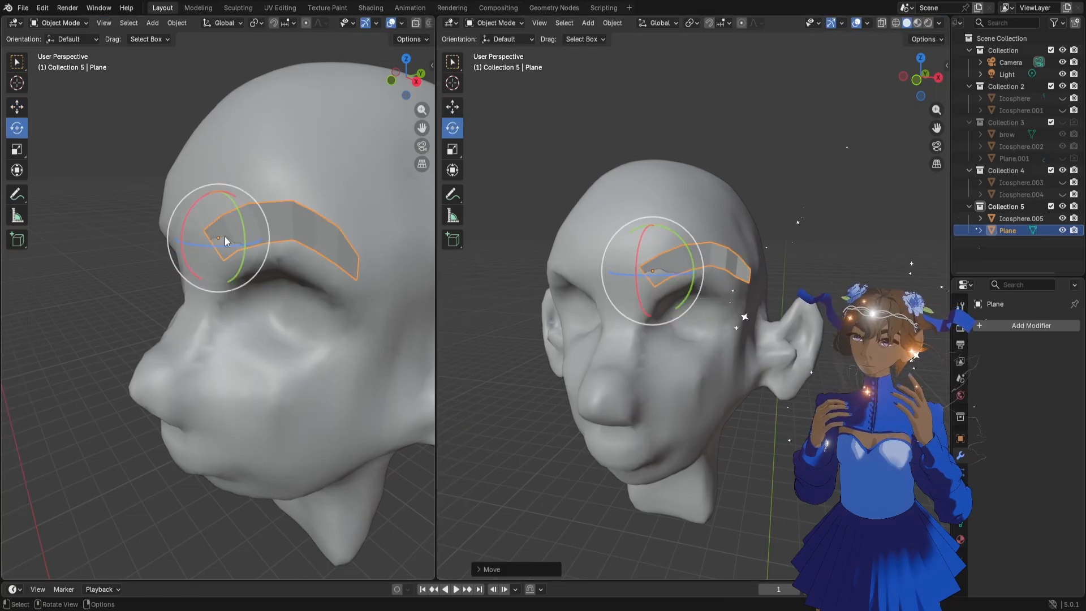
middle_drag(225, 241, 250, 308)
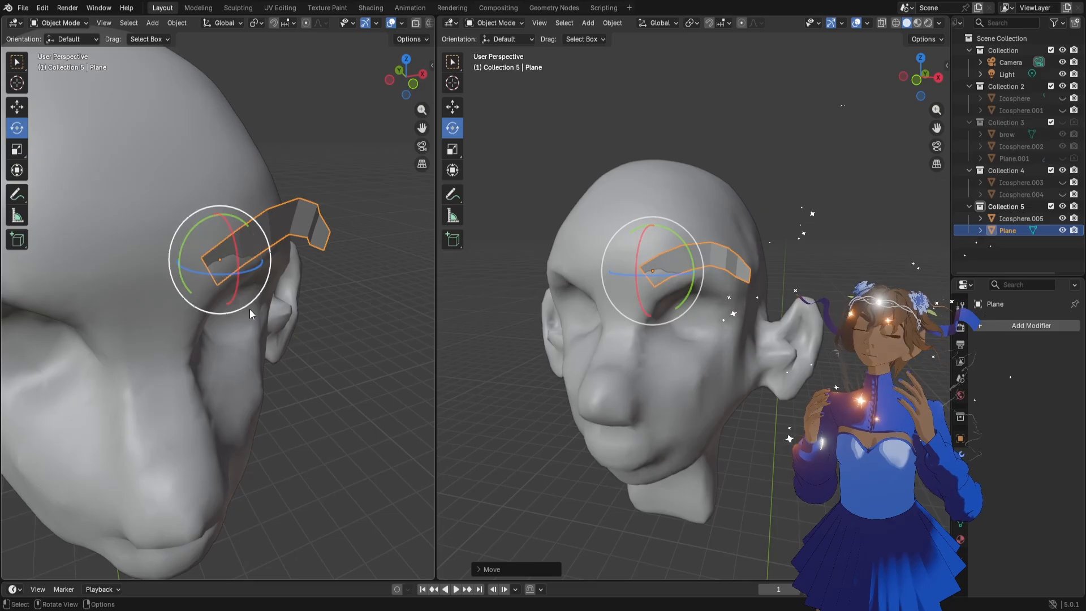
key(g)
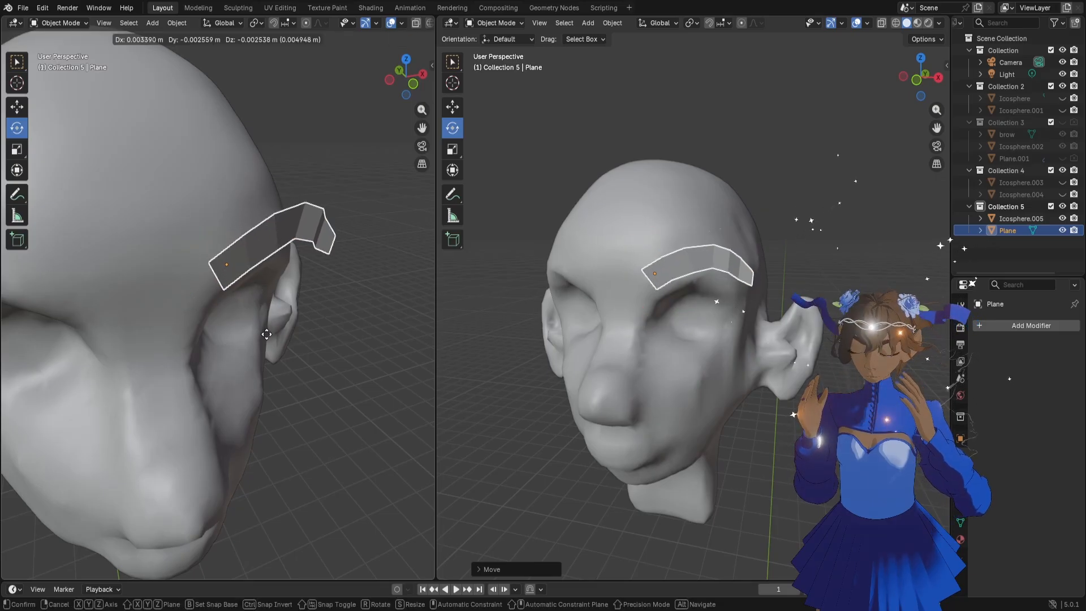
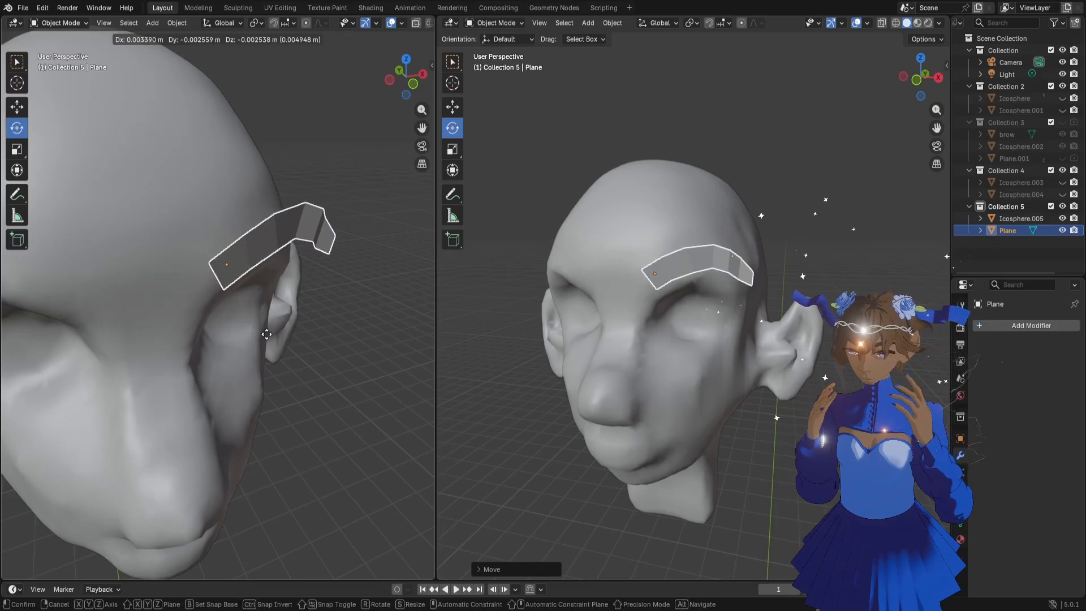
Move the eyebrow strip by 0.00339, -0.002559 and -0.002538 m in X, Y and Z, and raise it about 0.009 m
click(266, 334)
mouse_move(706, 351)
middle_down()
mouse_move(651, 335)
mouse_move(561, 338)
mouse_move(708, 343)
middle_up()
key(g)
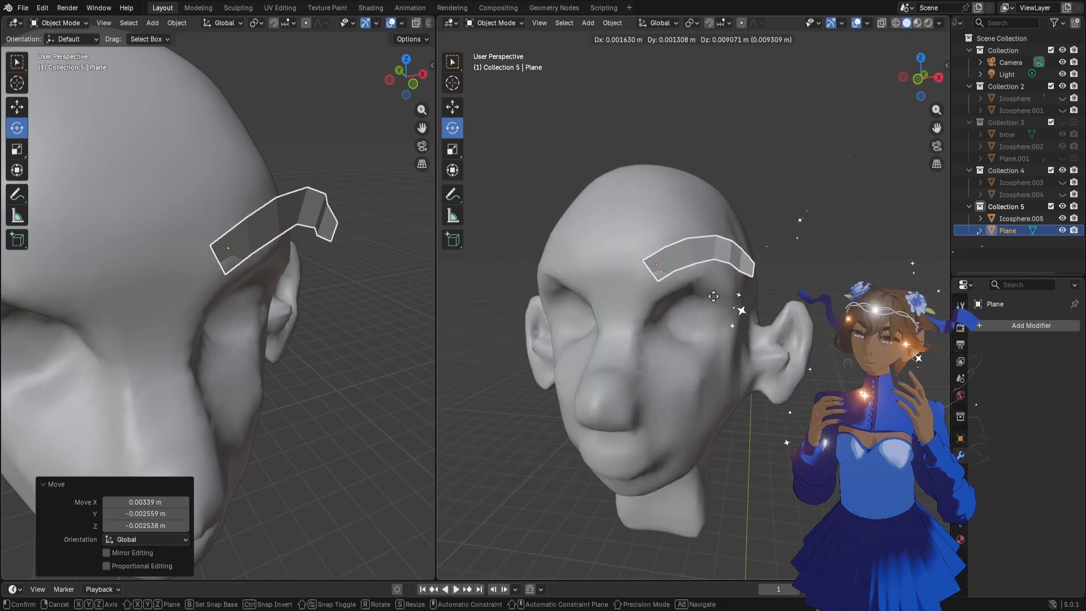
click(712, 298)
middle_drag(249, 219, 216, 213)
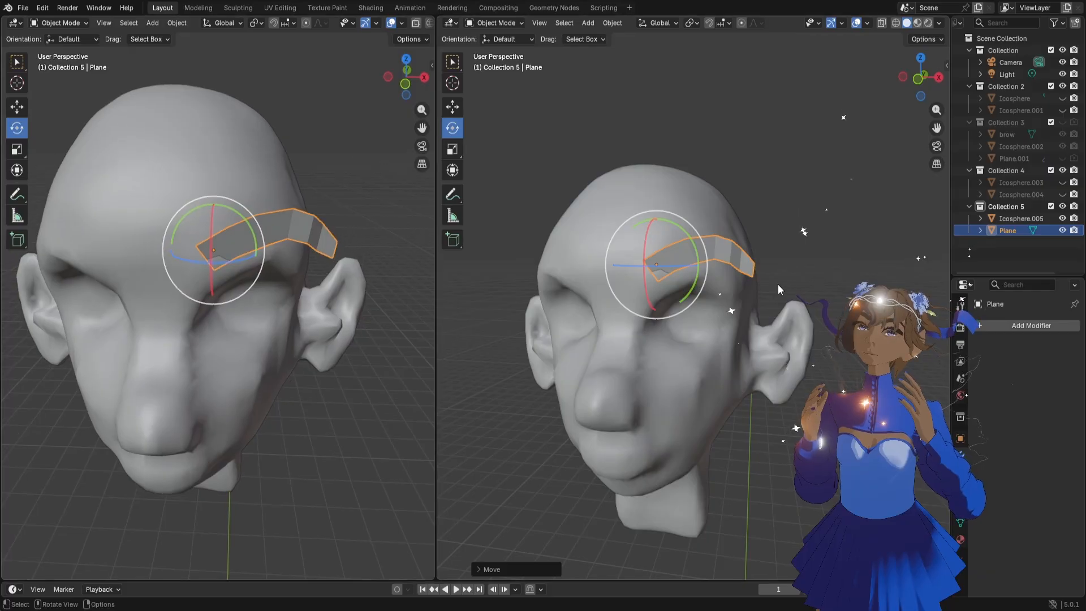
Sculpt the head's brow and outer eye socket forward behind the eyebrow strip, using the Grab brush at 262 px
middle_drag(293, 278, 258, 242)
click(213, 148)
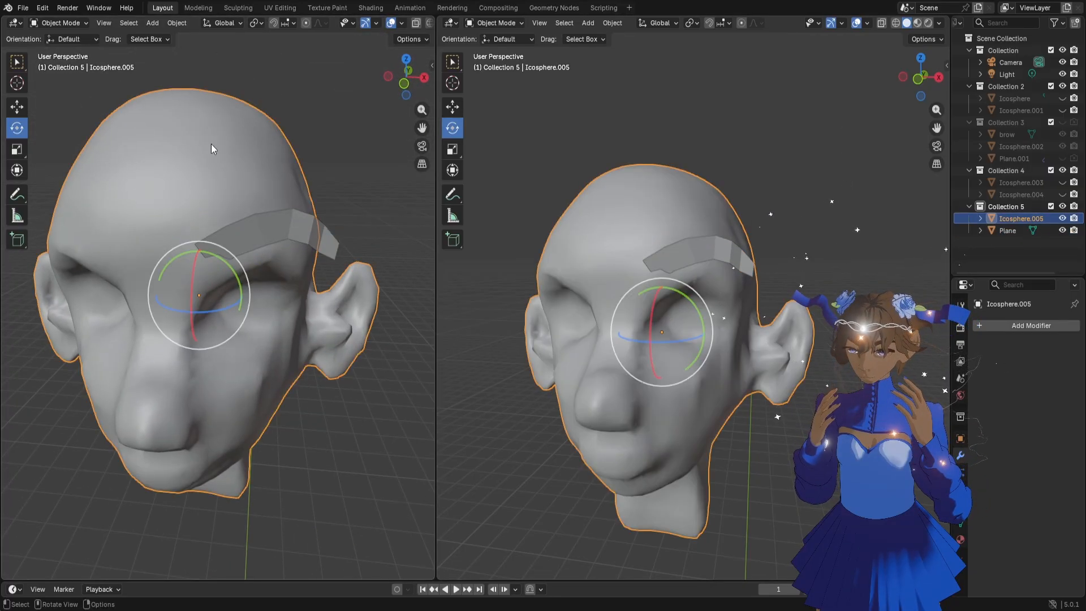
click(61, 24)
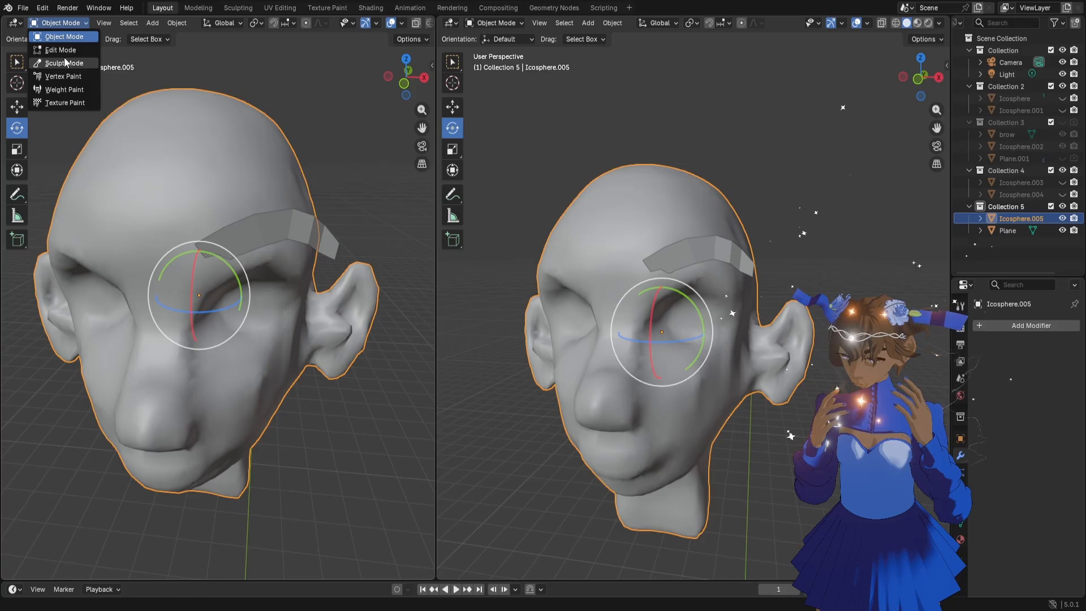
click(66, 61)
mouse_move(230, 206)
middle_down()
mouse_move(283, 202)
mouse_move(252, 204)
mouse_move(226, 254)
middle_up()
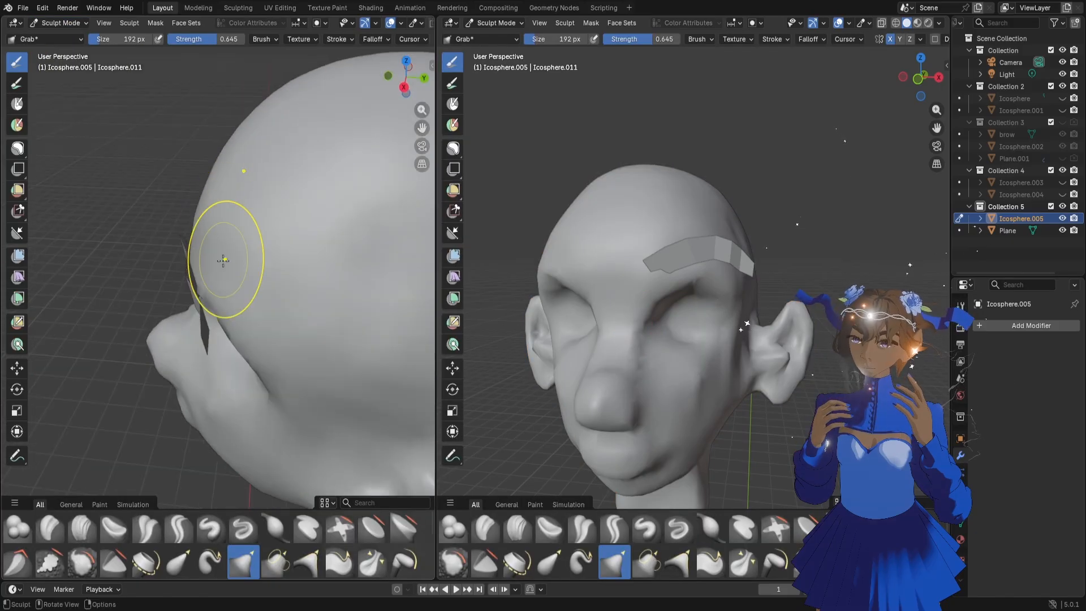
key(f)
click(245, 268)
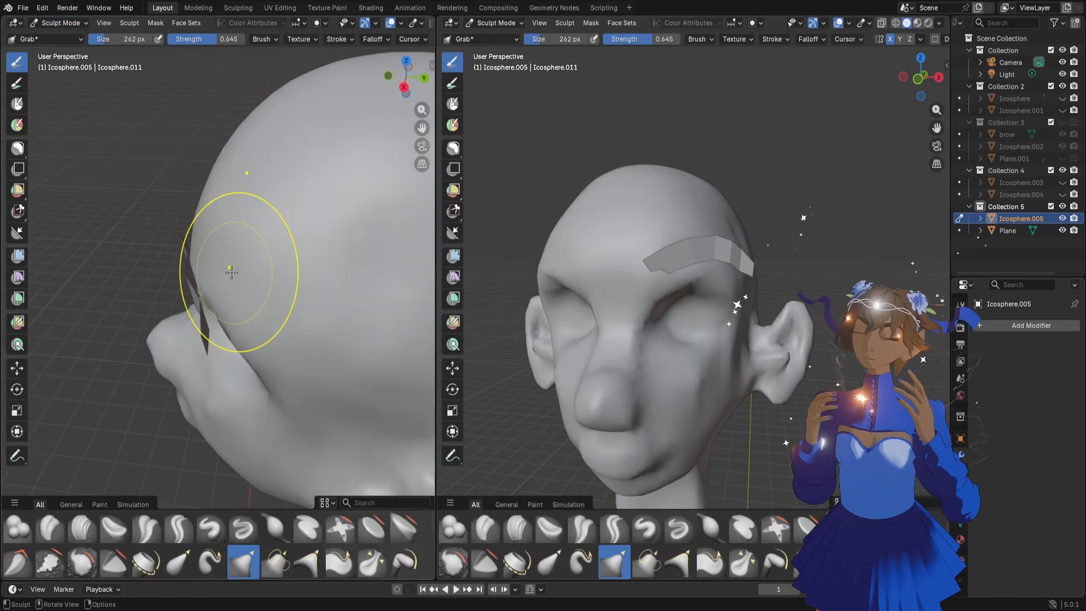
drag(215, 266, 203, 263)
drag(240, 304, 229, 320)
drag(235, 329, 221, 337)
scroll(182, 328, down, 1)
mouse_move(181, 329)
middle_down()
mouse_move(142, 337)
mouse_move(185, 311)
middle_up()
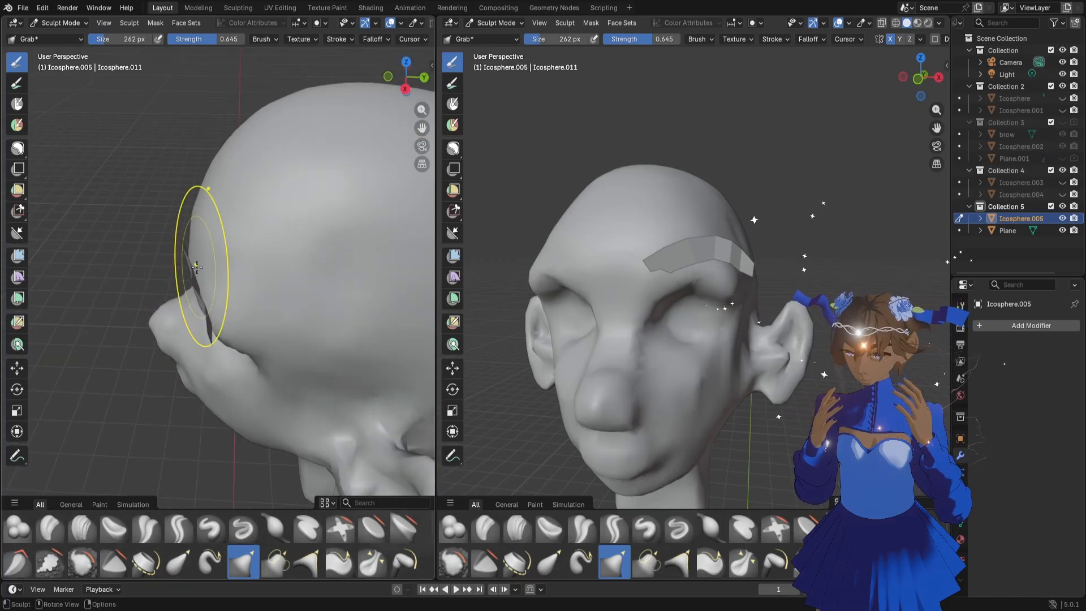
Reduce the Grab brush size to 176 px and then 156 px around the eye socket
mouse_move(236, 290)
mouse_down()
mouse_move(264, 362)
mouse_move(250, 365)
mouse_up()
key(f)
click(240, 362)
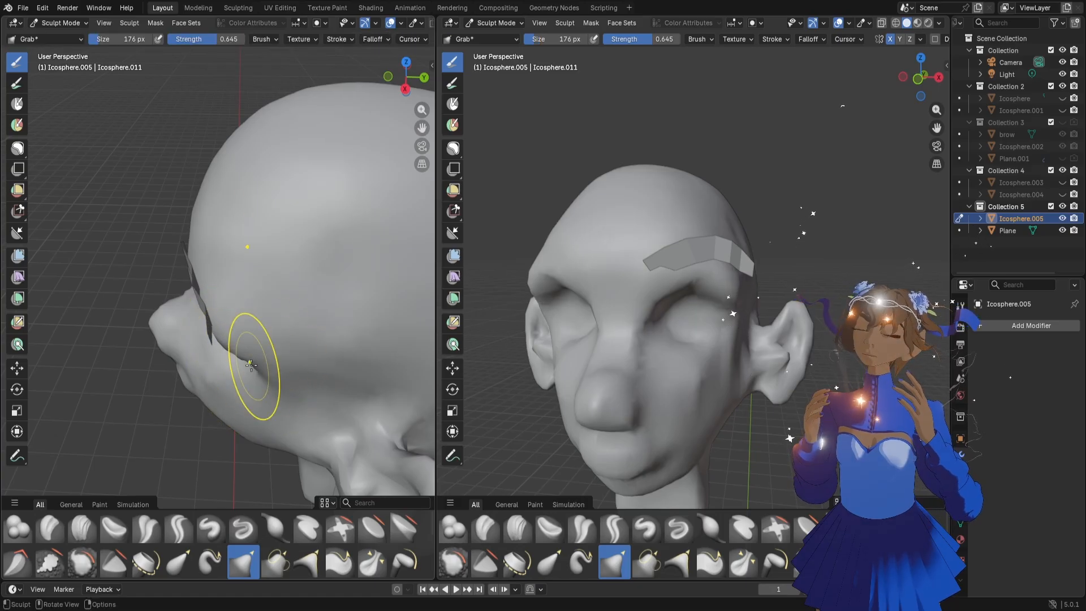
key(f)
click(692, 294)
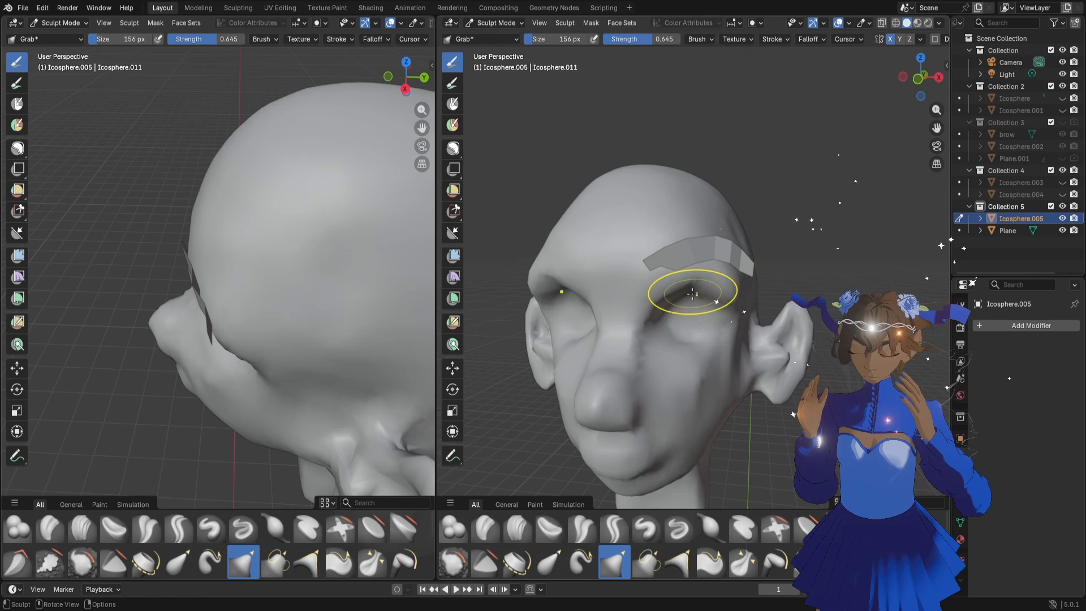
Return to Object Mode and add a Shrinkwrap modifier to the eyebrow strip with the head as its target
click(494, 23)
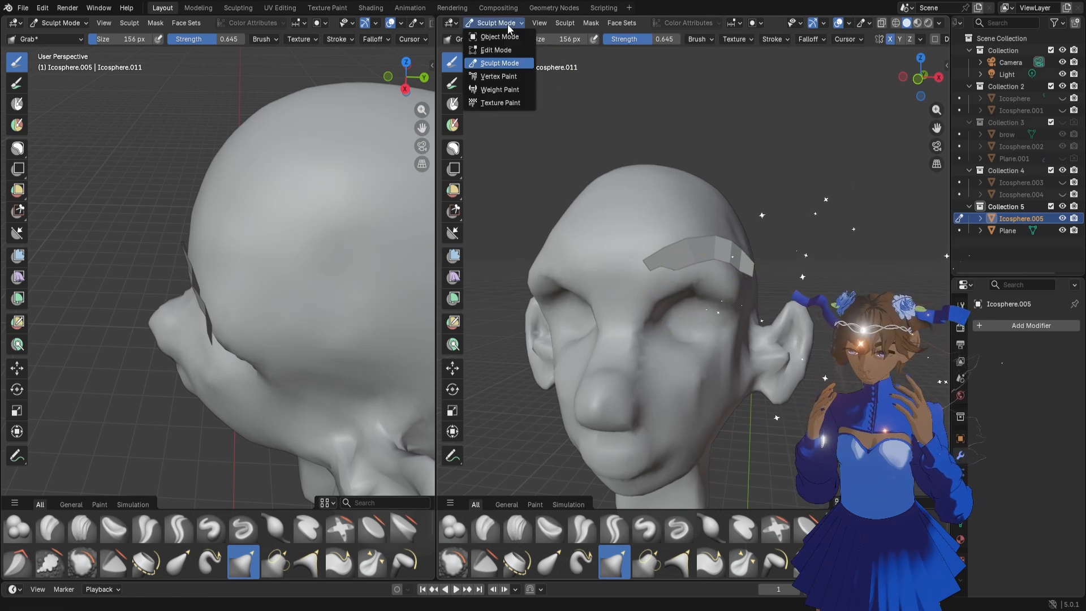
click(498, 34)
click(676, 243)
click(1049, 323)
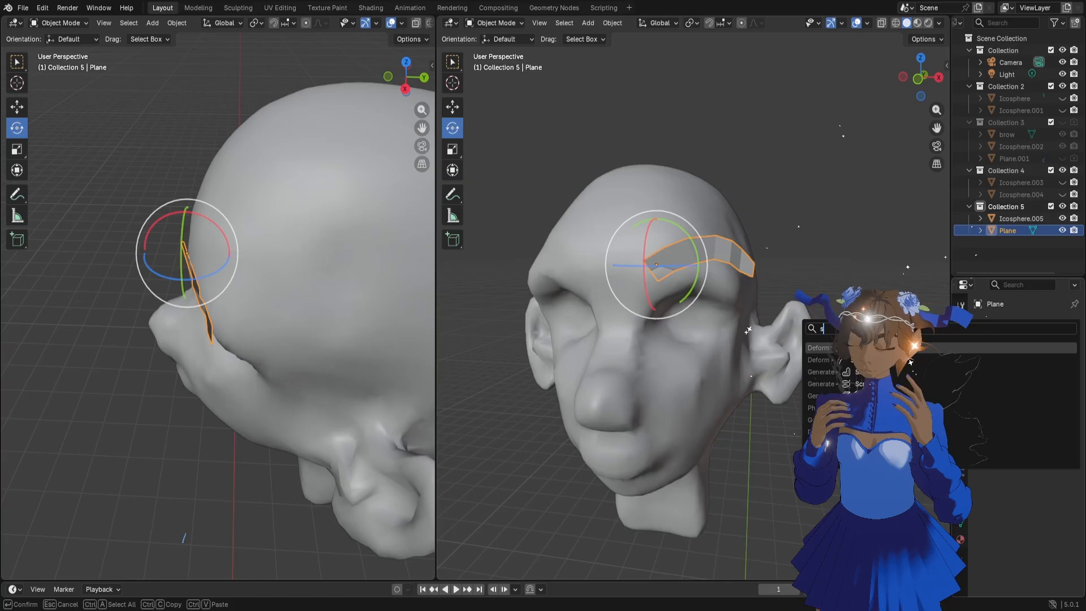
key(Return)
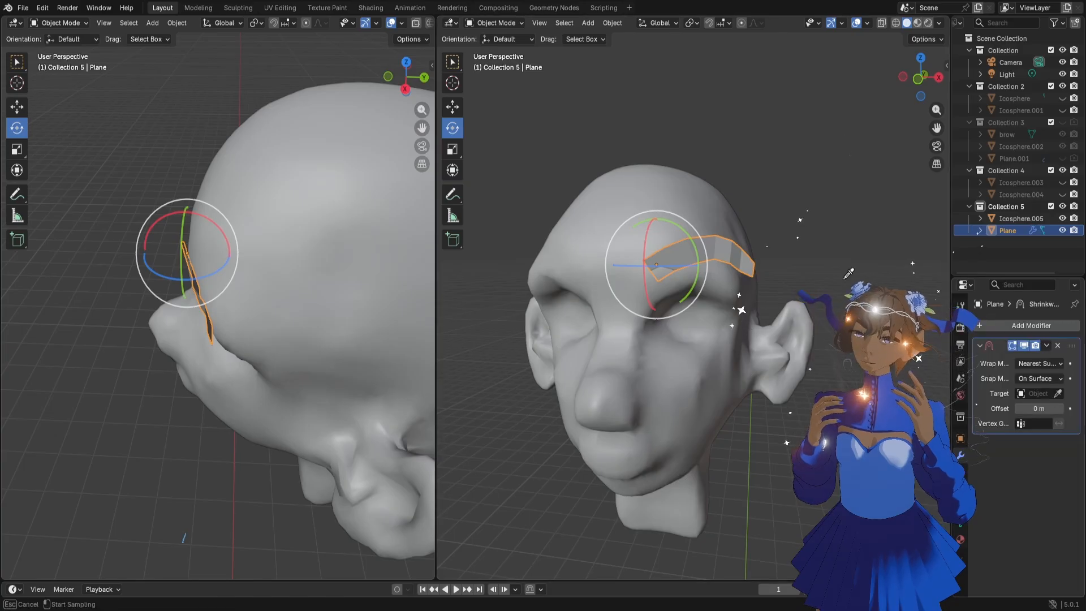
click(638, 232)
scroll(691, 298, down, 3)
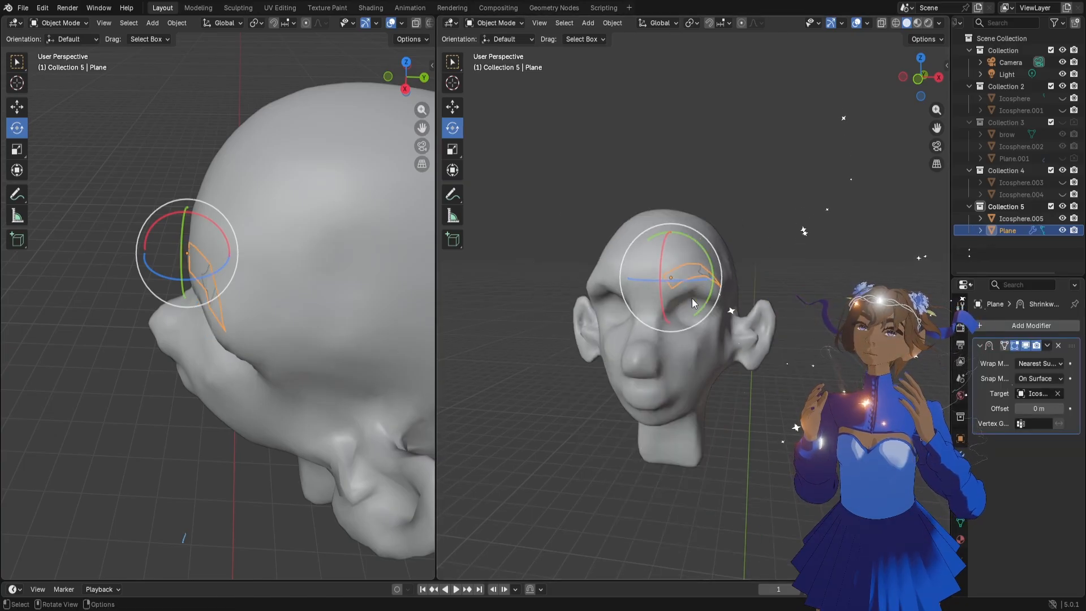
Sculpt the head's brow ridge slightly back and down with the Grab brush at 166 px, checking it from several angles
middle_drag(205, 277, 256, 253)
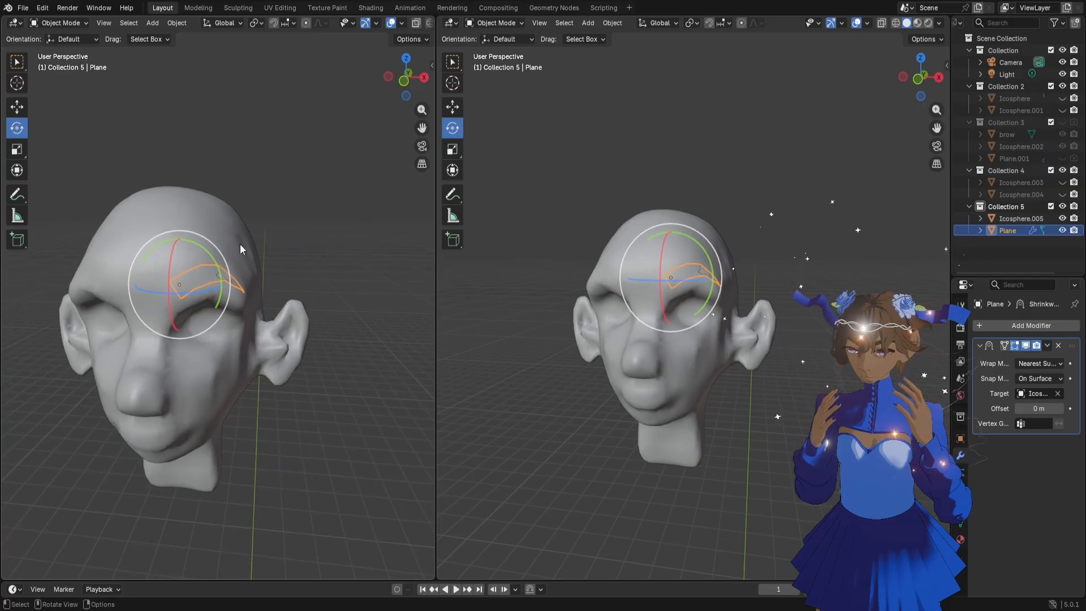
click(233, 254)
click(66, 24)
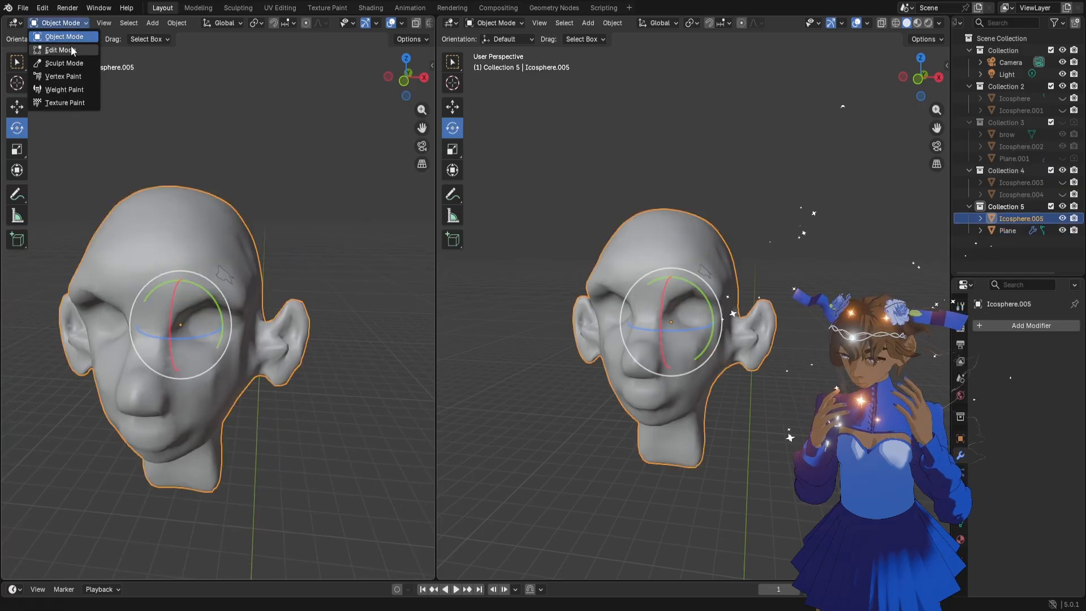
click(74, 63)
mouse_move(304, 294)
middle_down()
mouse_move(187, 303)
mouse_move(198, 298)
middle_up()
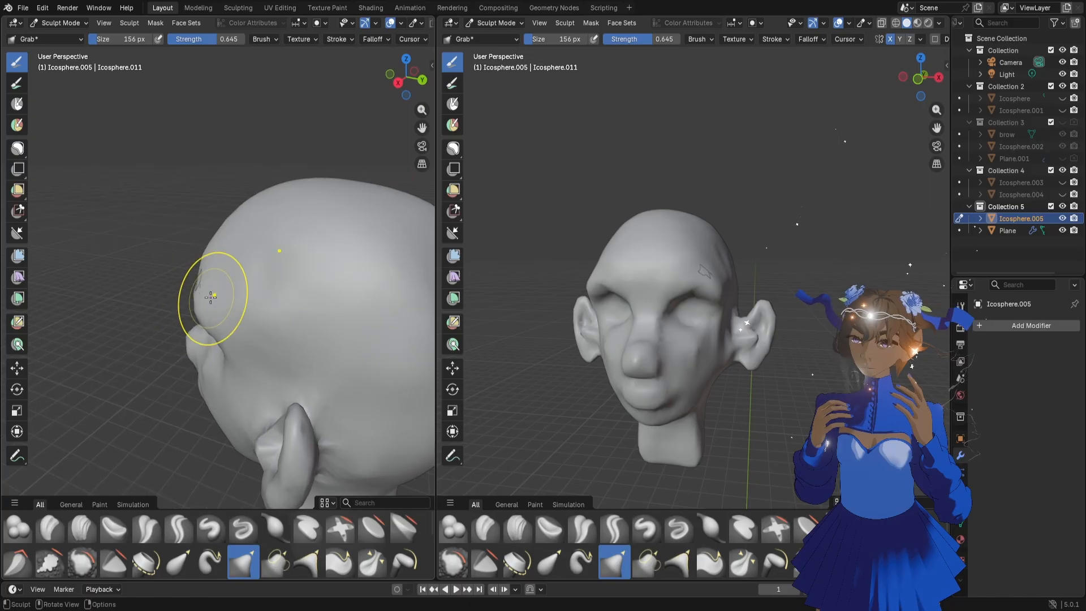
key(f)
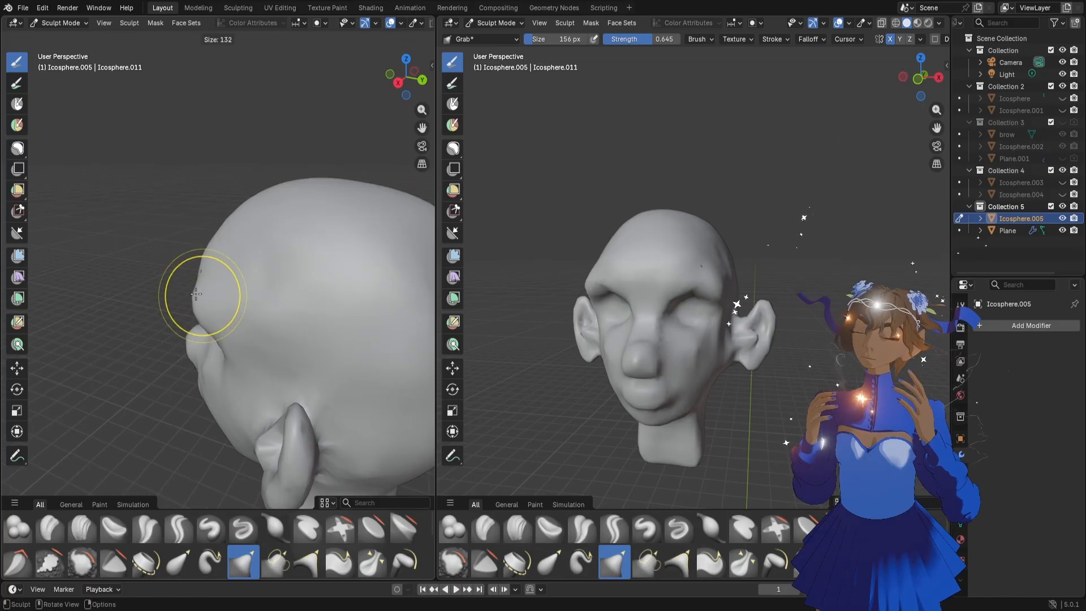
click(203, 297)
drag(196, 305, 208, 310)
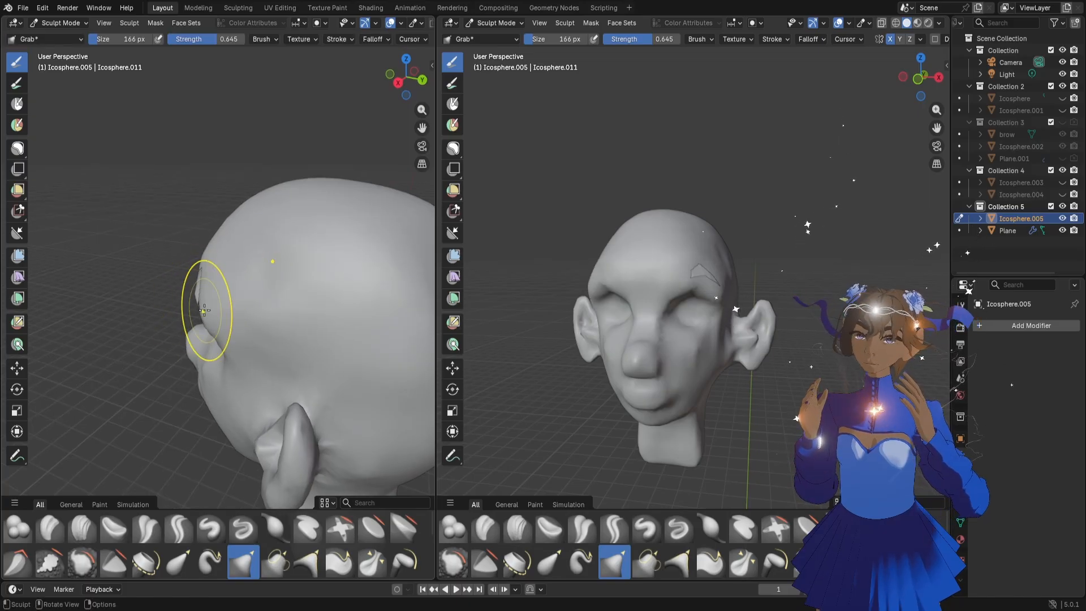
mouse_move(208, 311)
middle_down()
mouse_move(285, 310)
mouse_move(208, 321)
middle_up()
drag(185, 283, 194, 283)
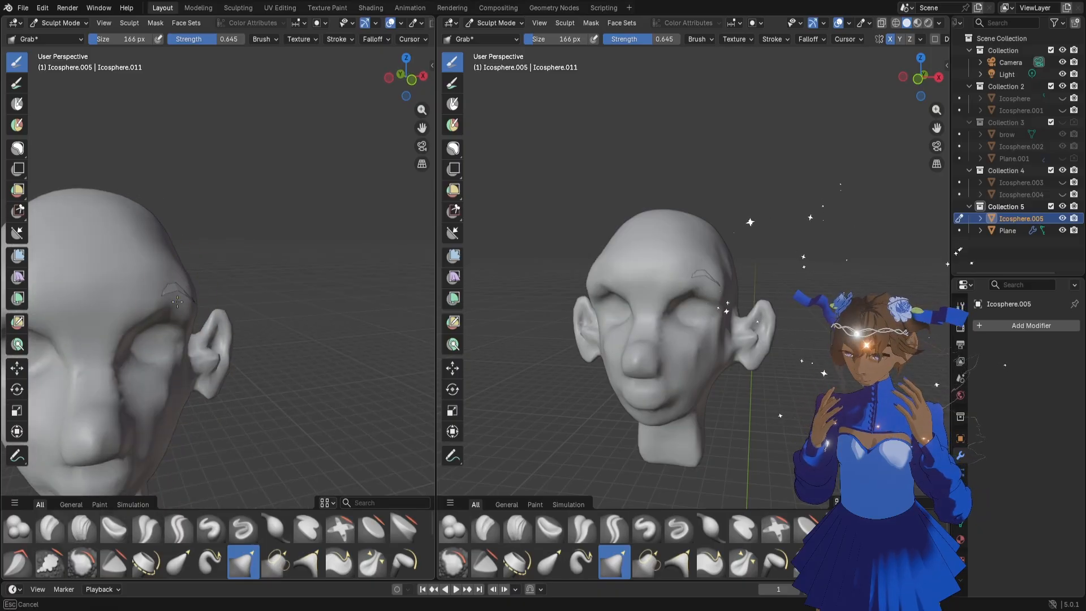
middle_drag(194, 282, 160, 242)
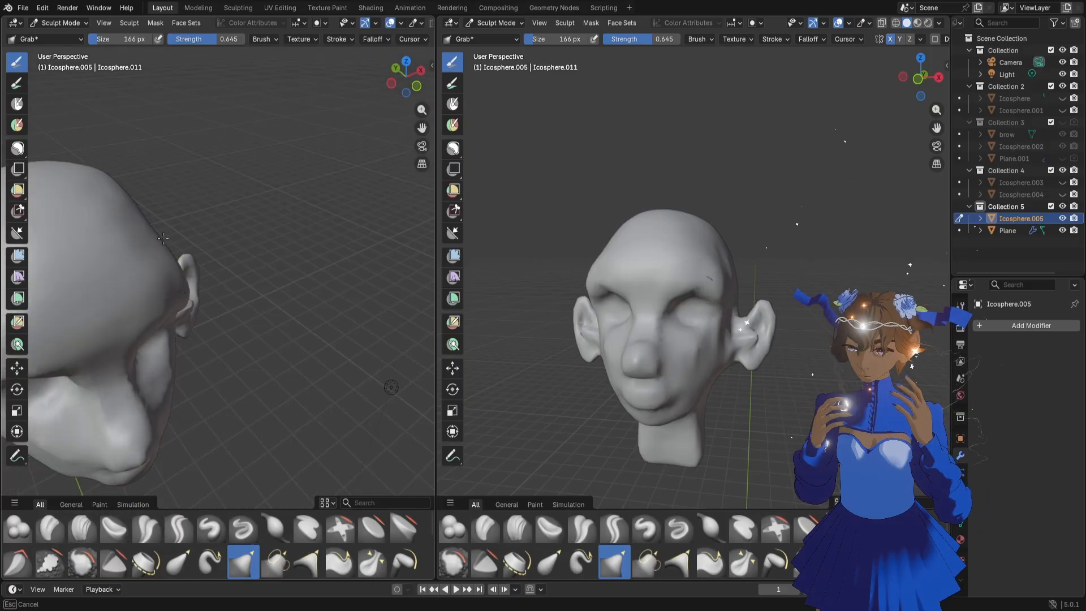
Return to Object Mode and move the eyebrow plane by 0.00332, 0.000524 and 0.003889 m in X, Y and Z
click(59, 23)
click(57, 35)
middle_drag(250, 338, 168, 273)
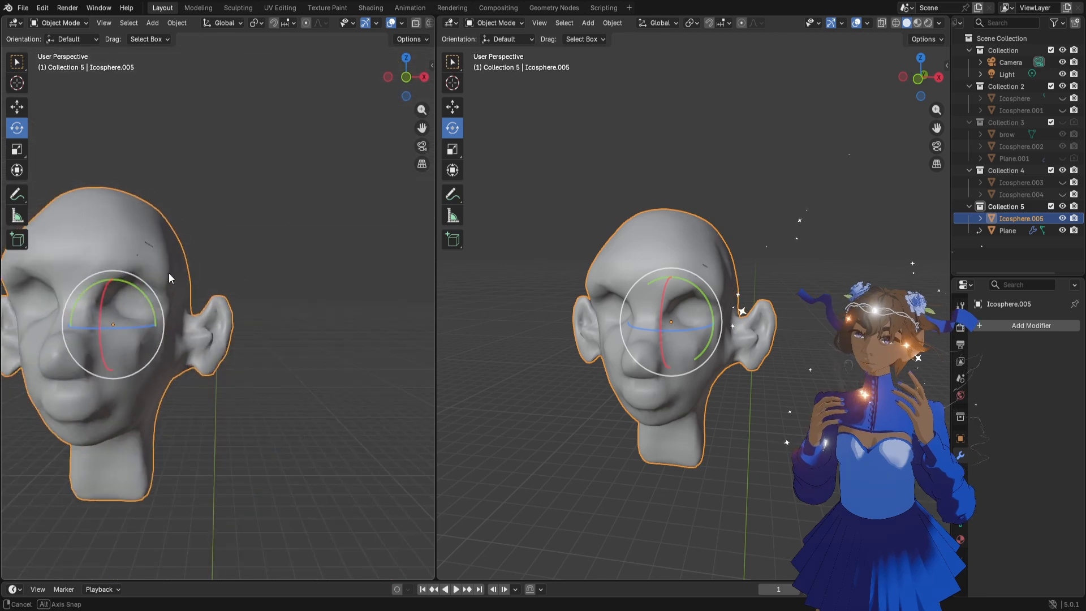
click(1009, 231)
middle_drag(341, 300, 248, 284)
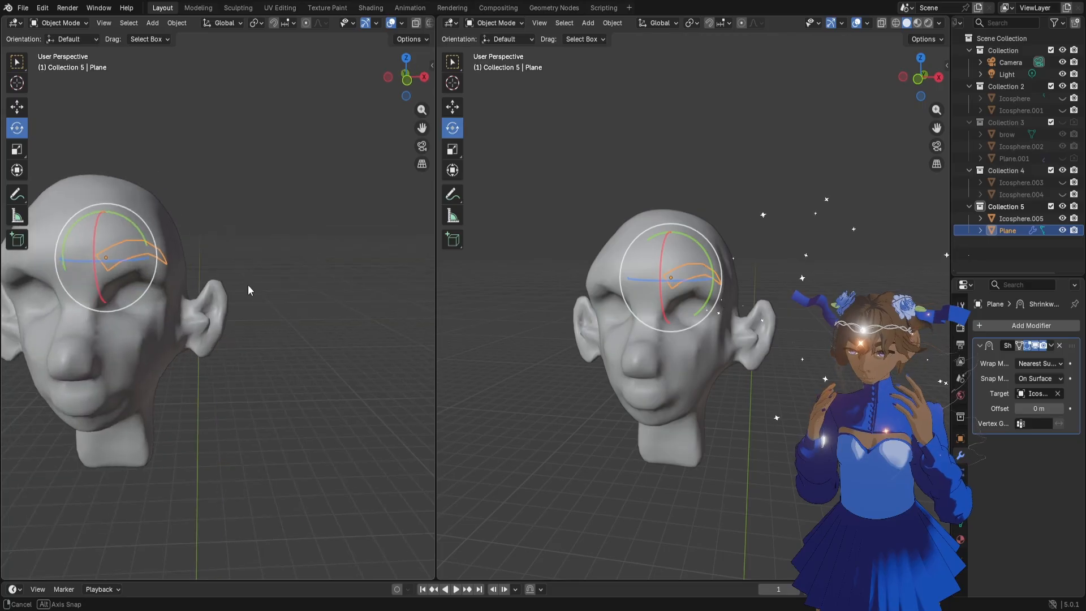
drag(420, 130, 437, 130)
scroll(281, 247, up, 1)
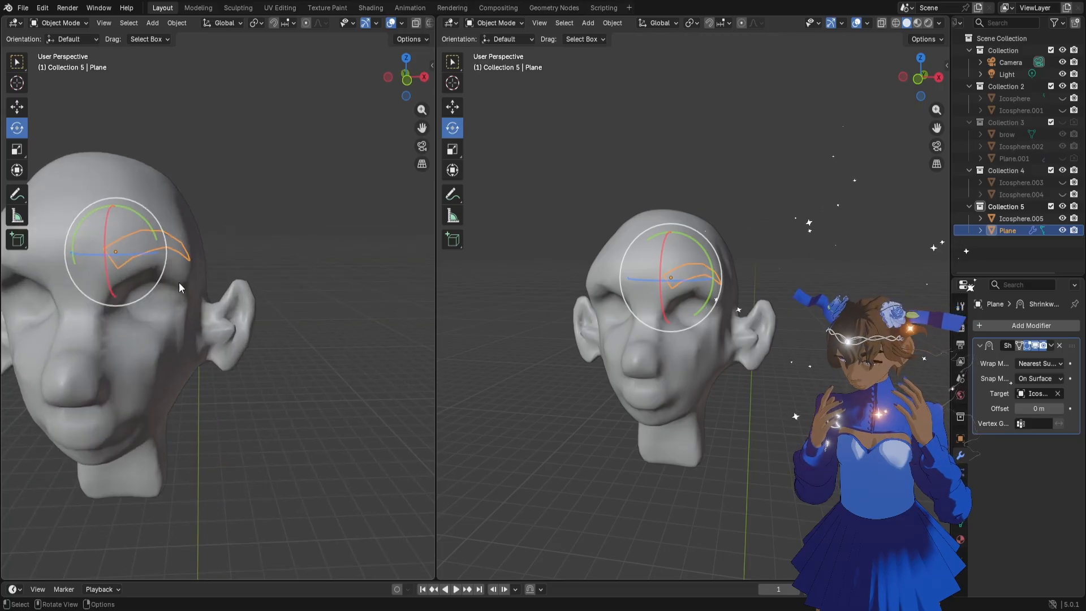
key(g)
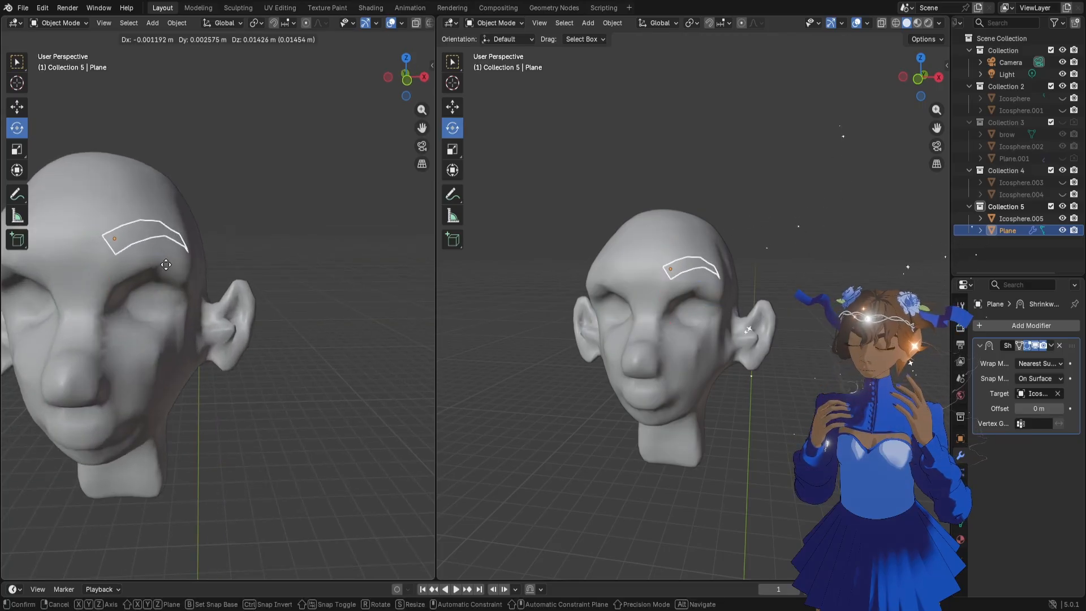
click(169, 274)
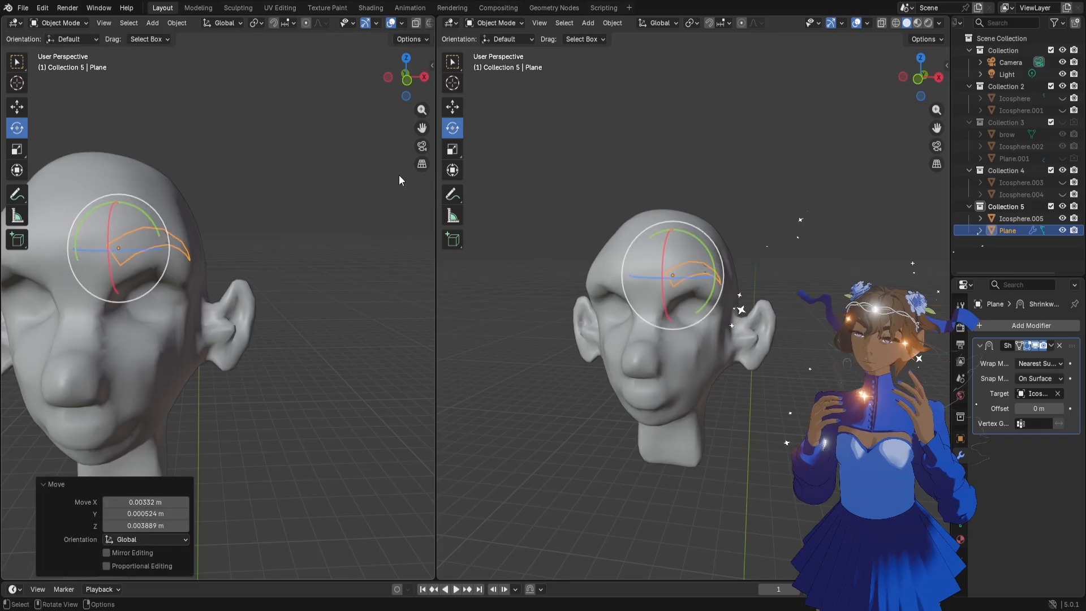
Rotate the eyebrow's inner end edge 37.2° in the view, shift it slightly toward the nose and return to Object Mode
middle_drag(142, 282, 183, 289)
key(Tab)
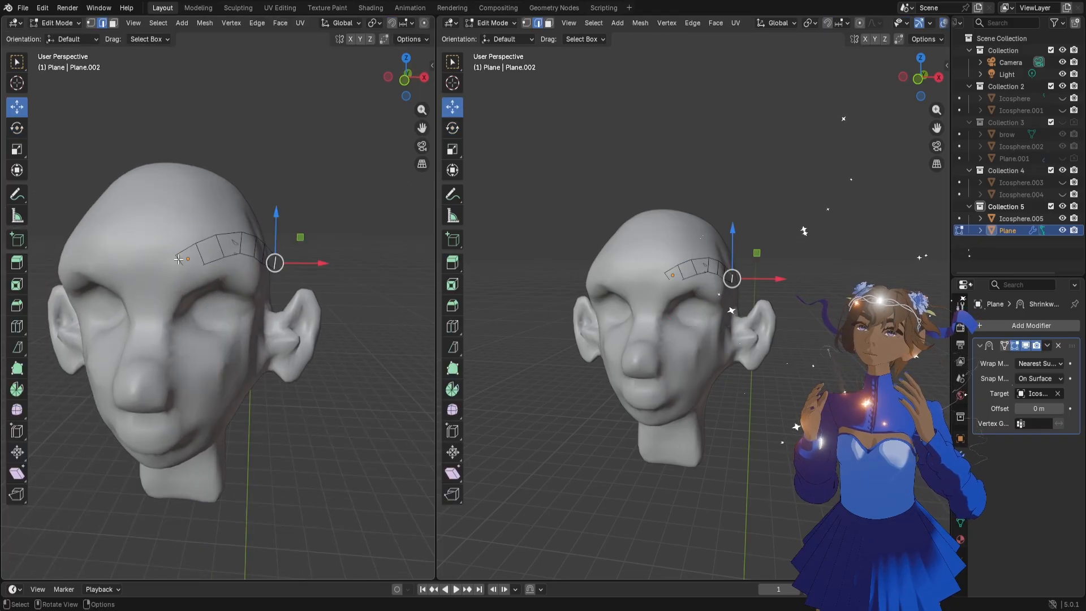
key(r)
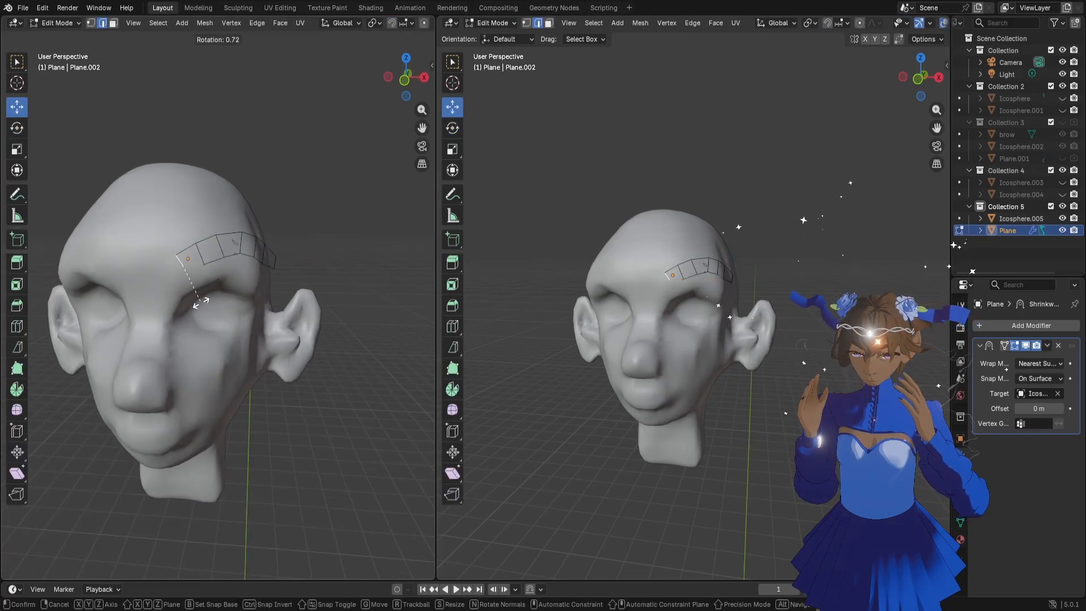
click(185, 306)
key(g)
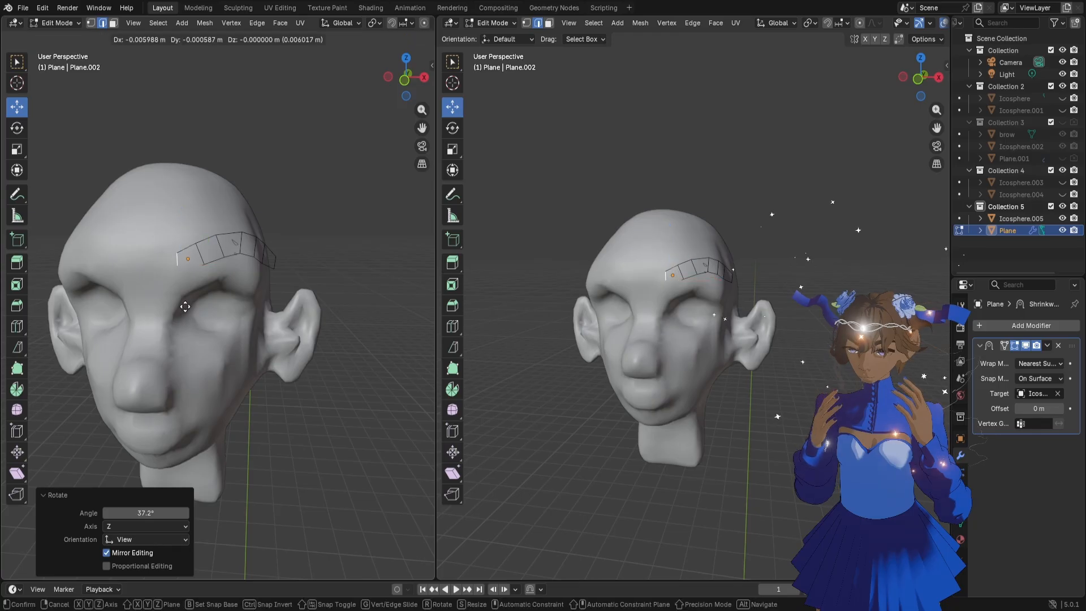
click(183, 307)
key(Tab)
Duplicate the eyebrow in place, hide the original and apply the Shrinkwrap modifier on the duplicate
mouse_move(285, 277)
middle_down()
mouse_move(184, 283)
mouse_move(275, 277)
middle_up()
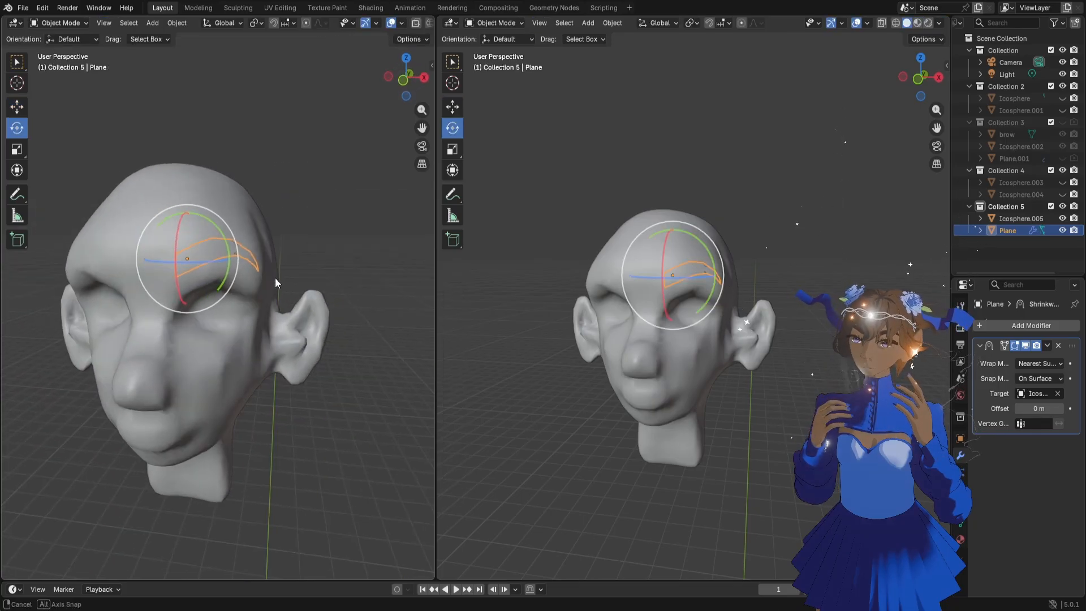
key(shift+d)
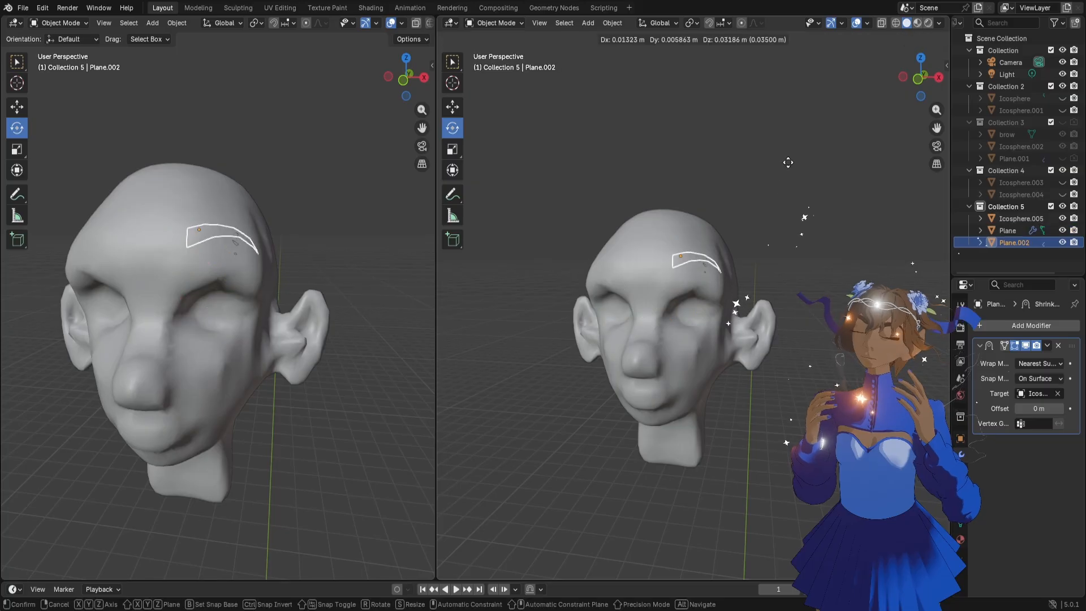
key(Escape)
click(1063, 231)
click(1049, 346)
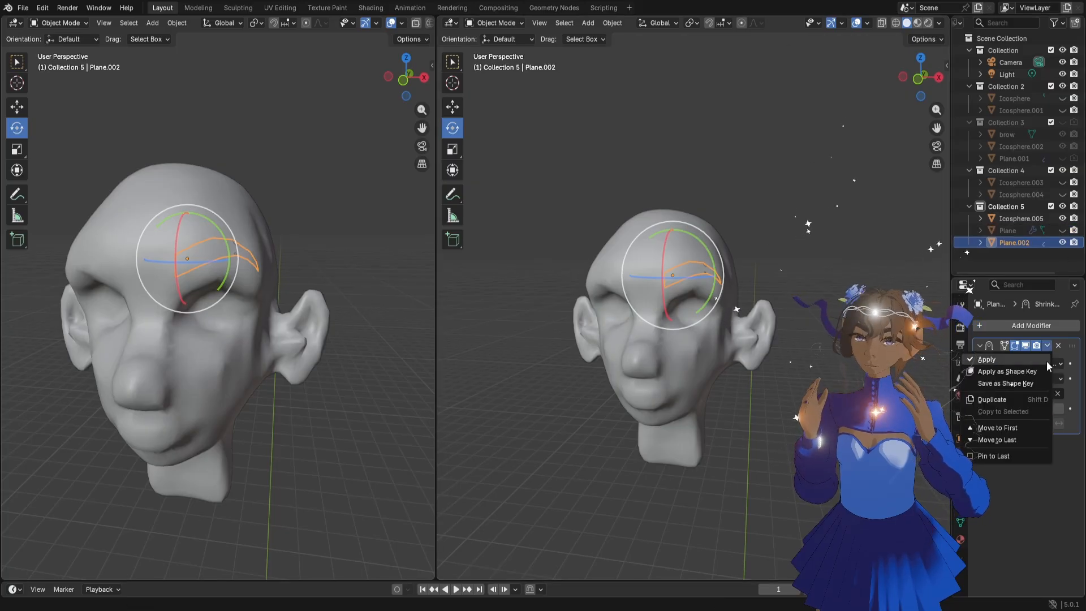
click(1041, 362)
Move the duplicated eyebrow -0.003629 m along Y off the brow surface, inspect it from the front and reselect it
click(20, 109)
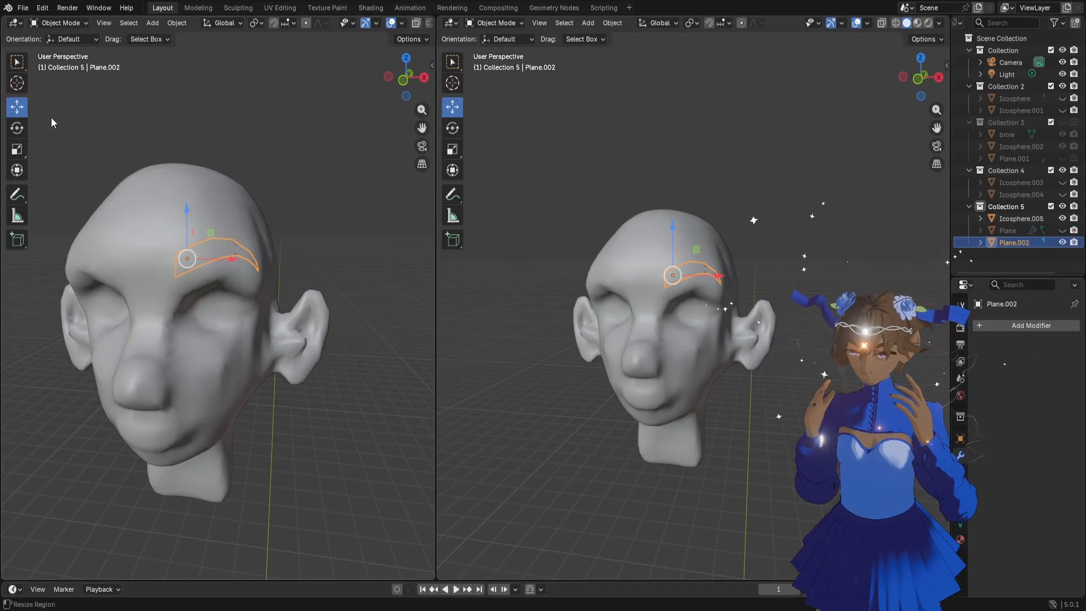
middle_drag(192, 186, 83, 211)
drag(217, 257, 220, 255)
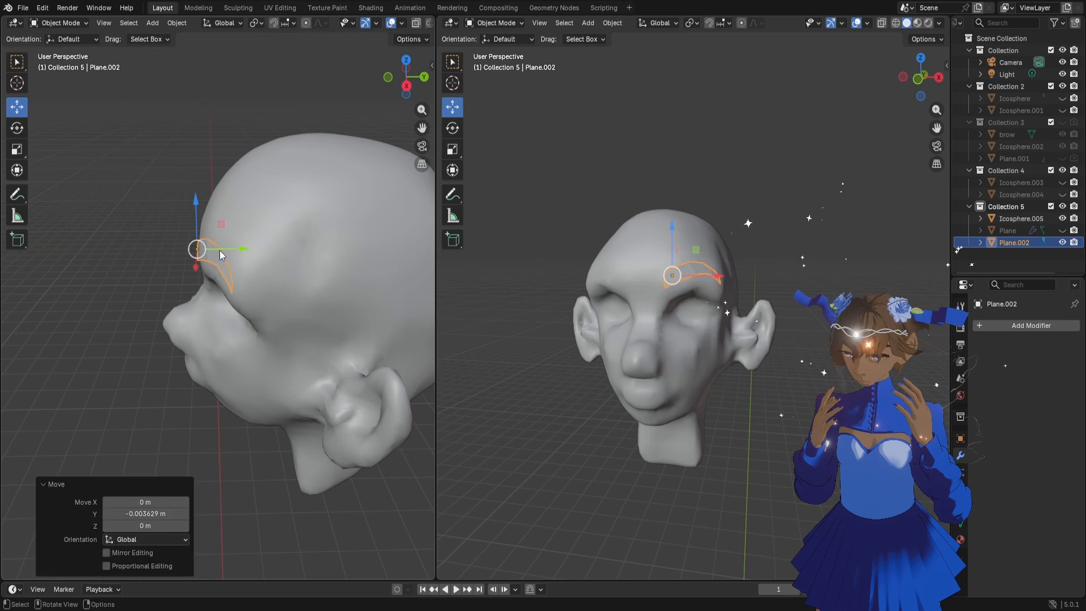
click(777, 228)
scroll(728, 331, up, 5)
scroll(728, 332, down, 3)
mouse_move(728, 331)
middle_down()
mouse_move(709, 334)
mouse_move(718, 331)
middle_up()
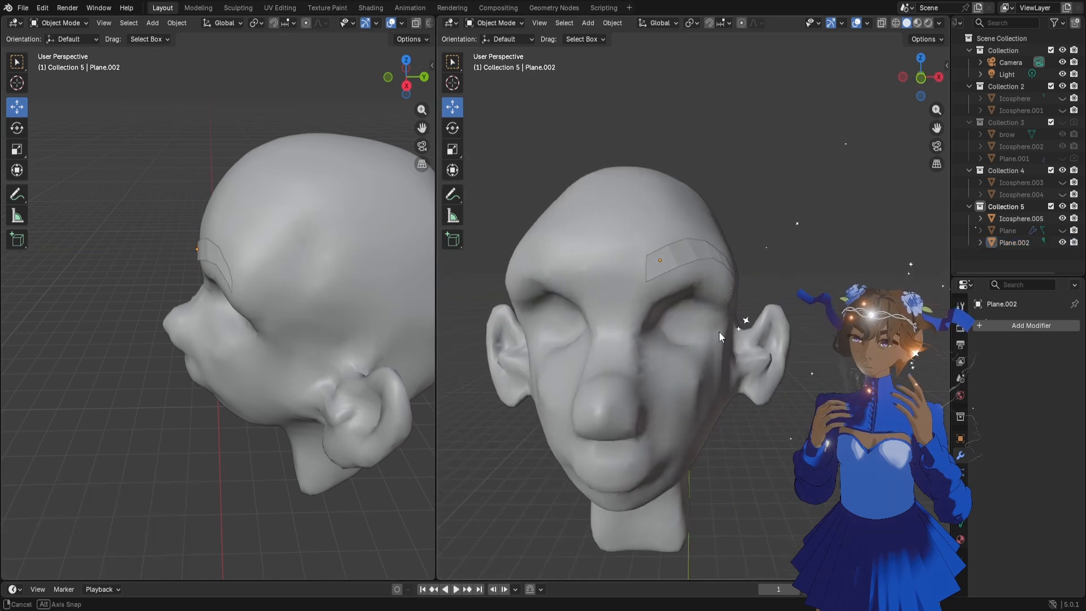
click(677, 252)
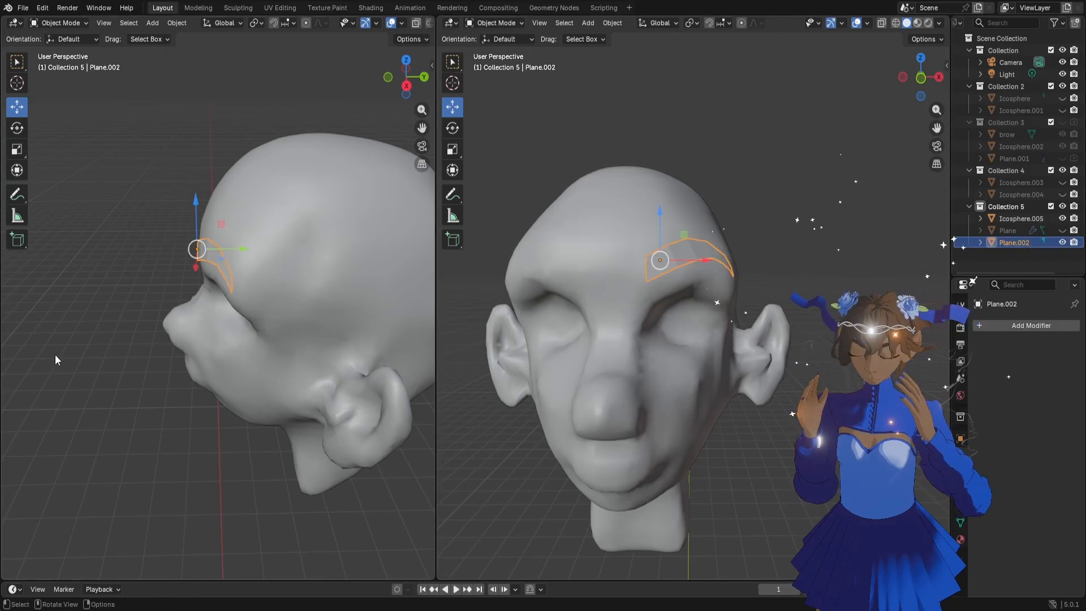
Select the head mesh, enlarge the front viewport and switch the head to Sculpt Mode
click(277, 265)
drag(436, 285, 320, 284)
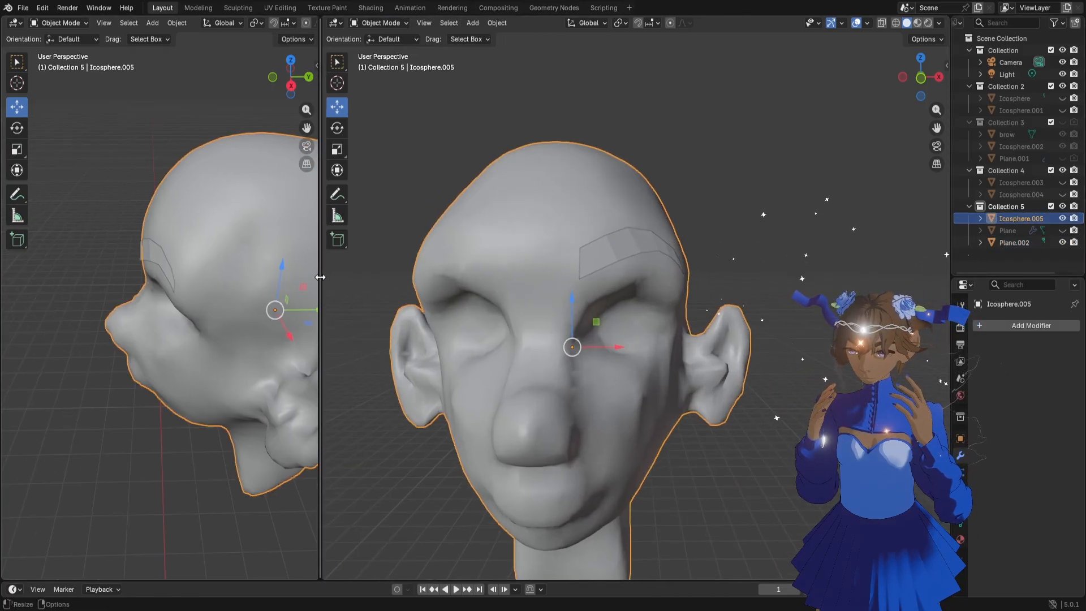
scroll(494, 291, down, 2)
click(396, 23)
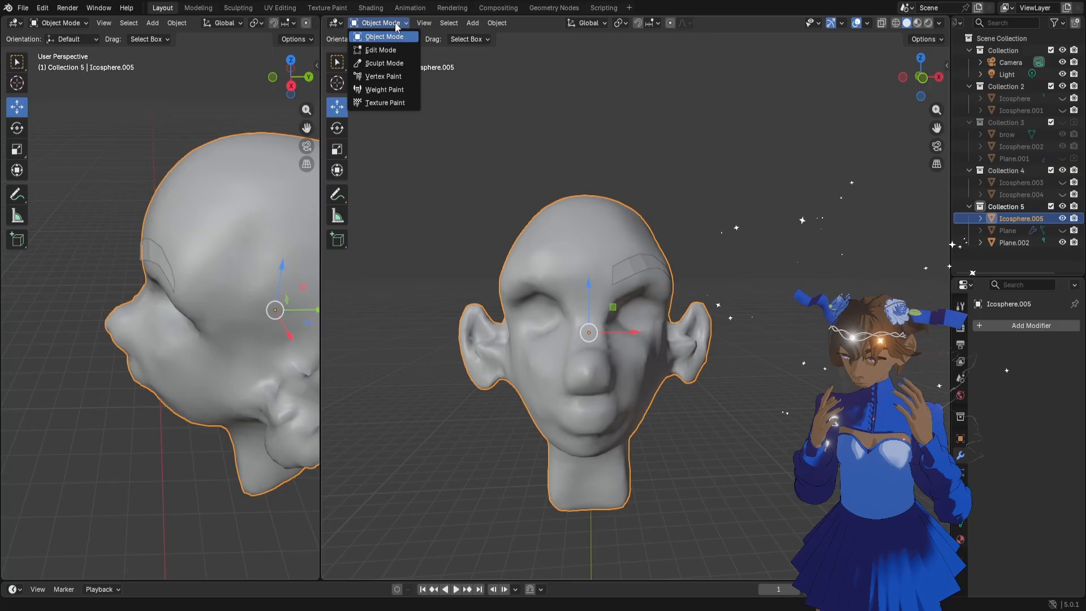
click(400, 62)
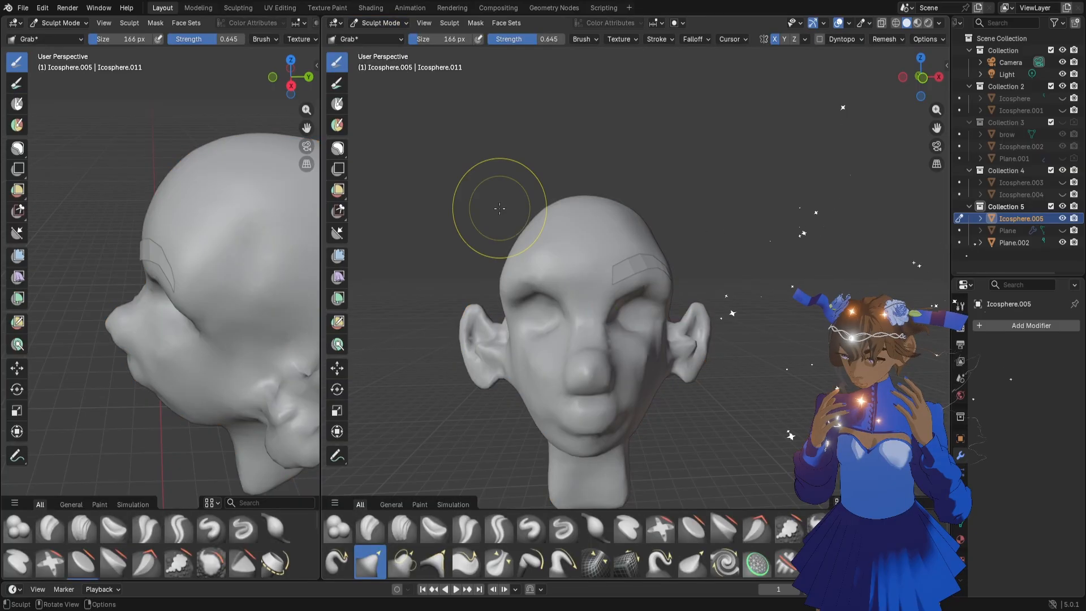
Reshape the sides of the head around the temples with the Grab brush at 142 px, using X symmetry
key(f)
click(501, 276)
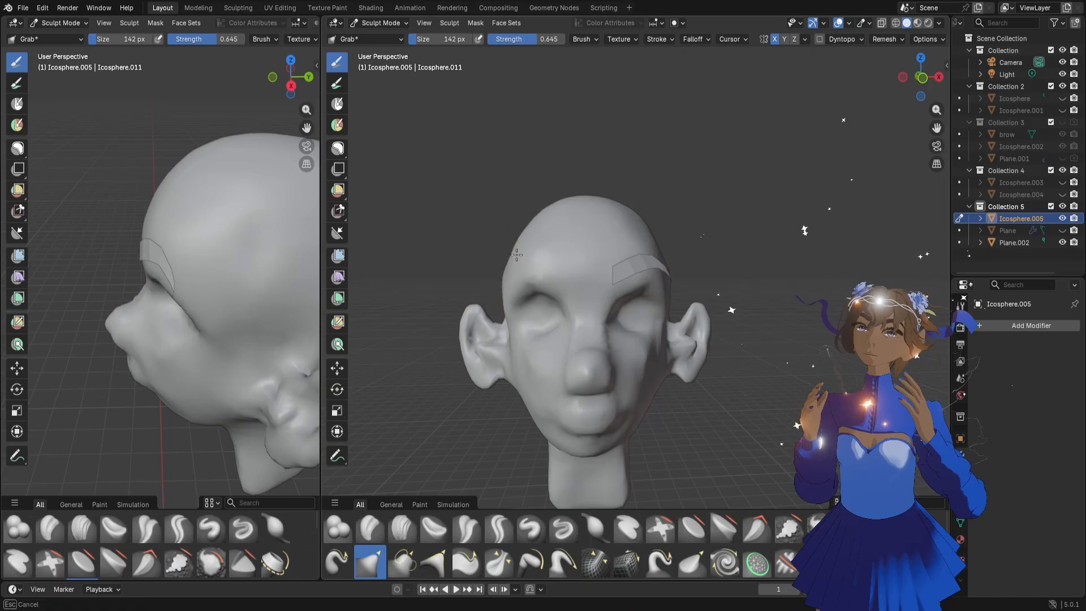
middle_drag(525, 237, 541, 260)
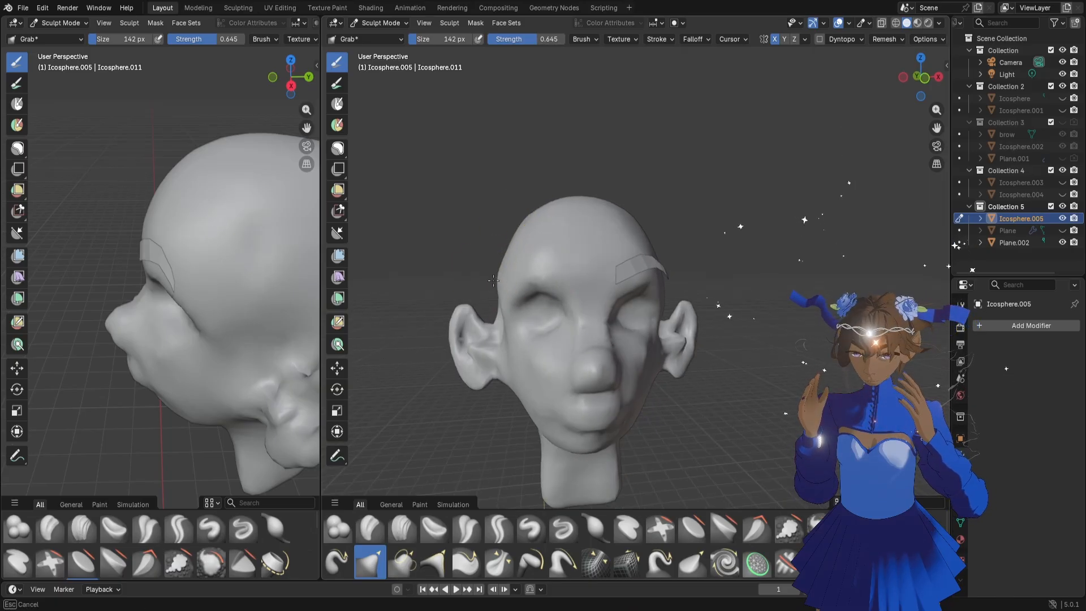
drag(322, 266, 421, 269)
middle_drag(294, 287, 318, 288)
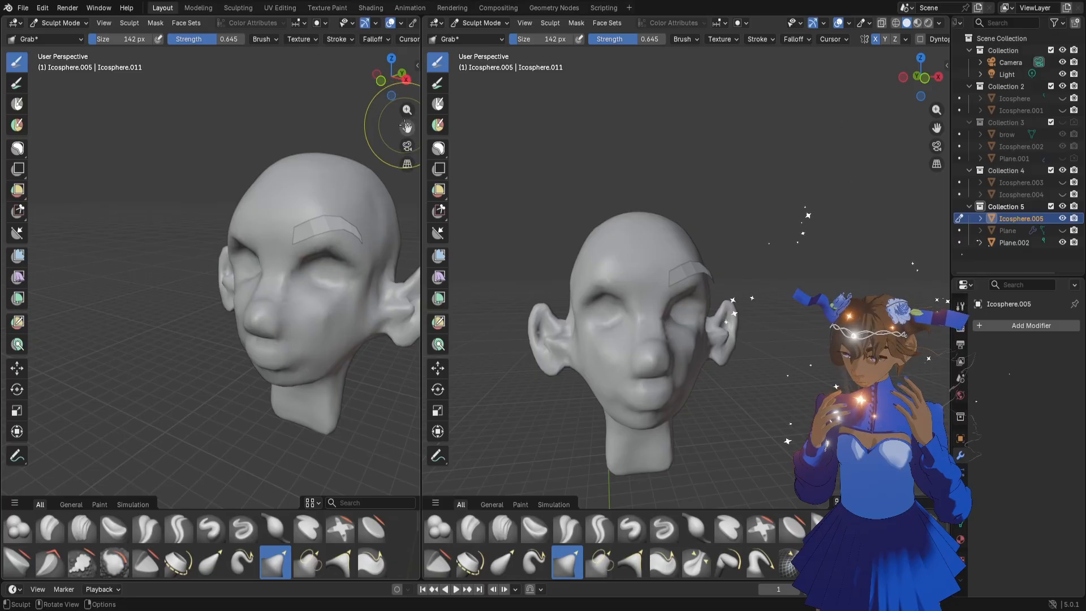
Adjust the area where the front of the ear meets the head with the Grab brush at 124 px
drag(406, 126, 327, 129)
middle_drag(266, 274, 227, 280)
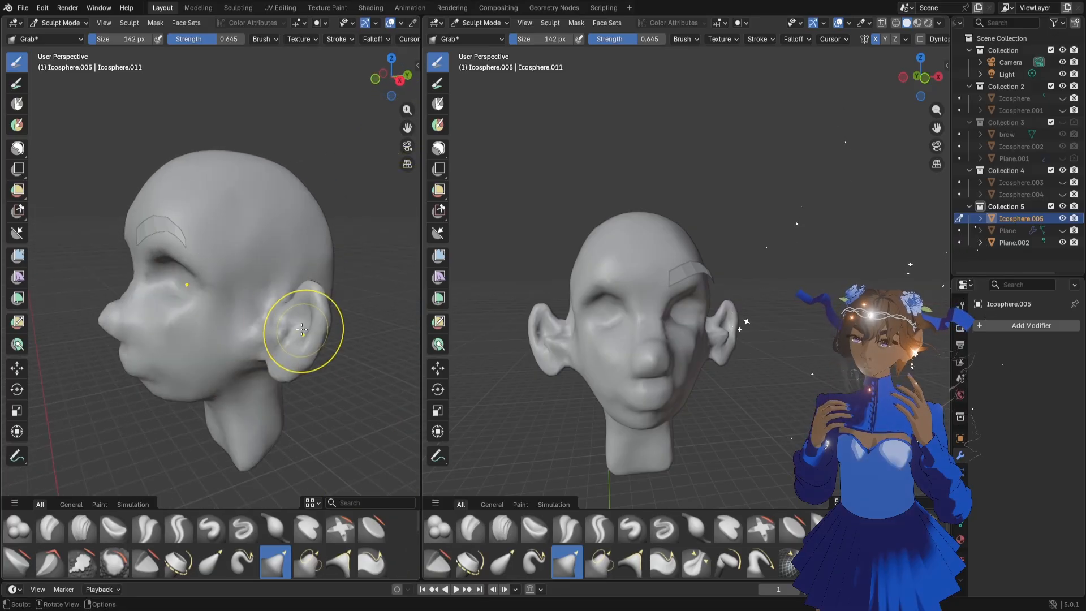
scroll(302, 330, up, 1)
middle_drag(297, 338, 258, 371)
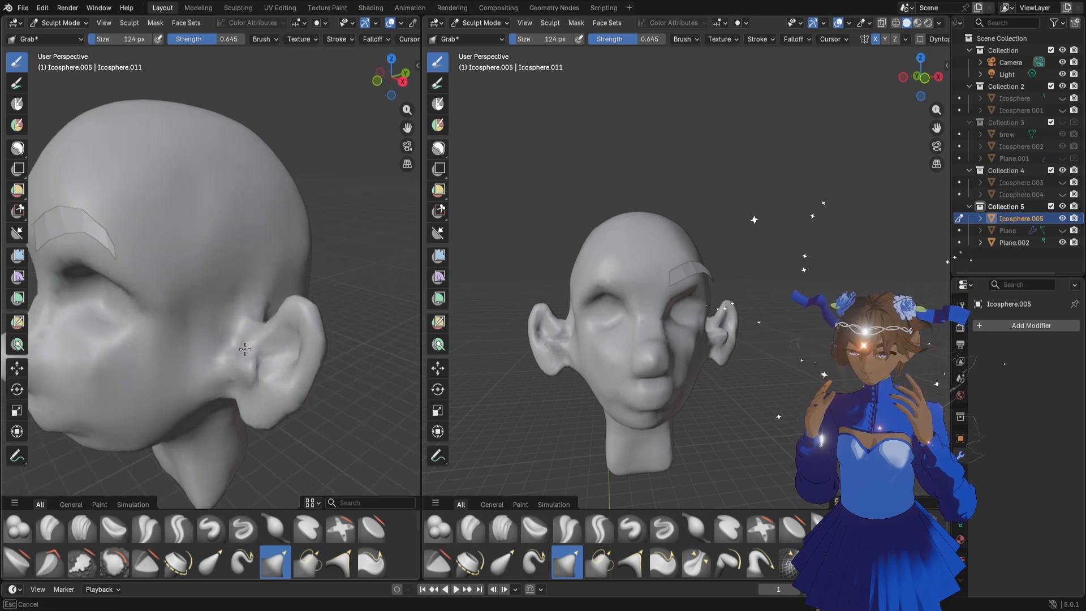
middle_drag(562, 316, 694, 311)
Reshape the forehead and upper skull with the Grab brush at 332 px and 258 px
mouse_move(310, 242)
middle_down()
mouse_move(194, 266)
mouse_move(231, 268)
mouse_move(147, 252)
mouse_move(172, 229)
middle_up()
key(f)
click(302, 263)
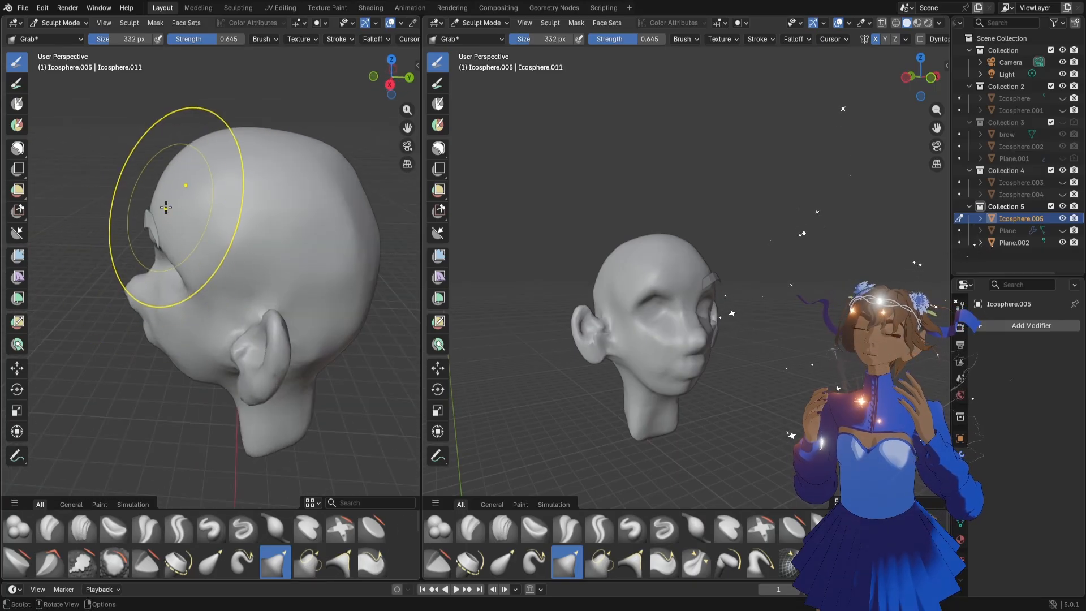
key(f)
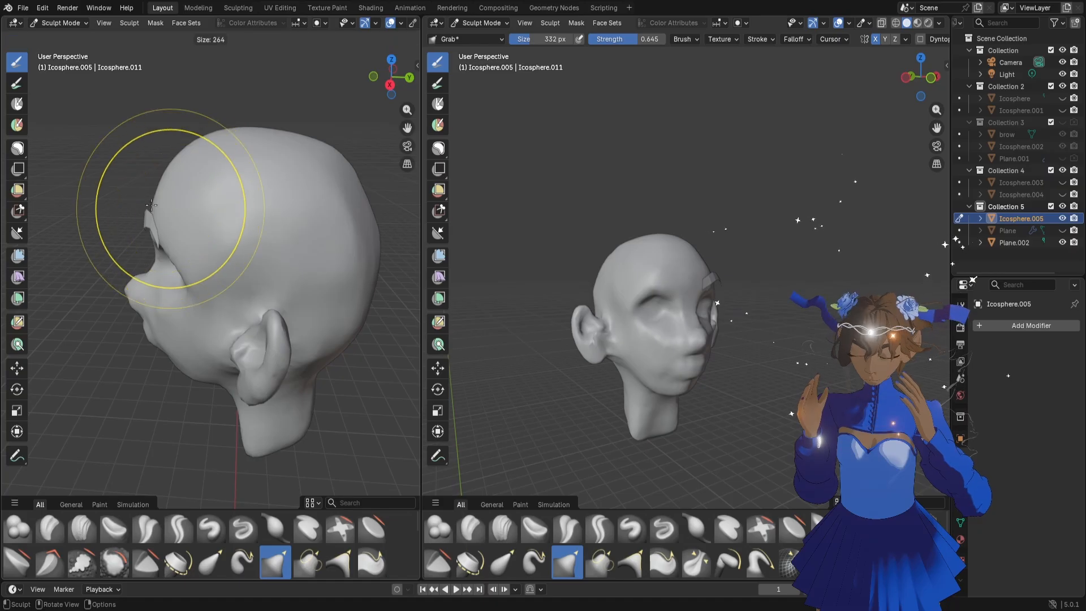
click(161, 205)
drag(183, 185, 182, 176)
middle_drag(190, 226, 280, 232)
mouse_move(145, 229)
middle_down()
mouse_move(182, 229)
mouse_move(161, 196)
mouse_move(228, 181)
middle_up()
middle_drag(263, 220, 294, 214)
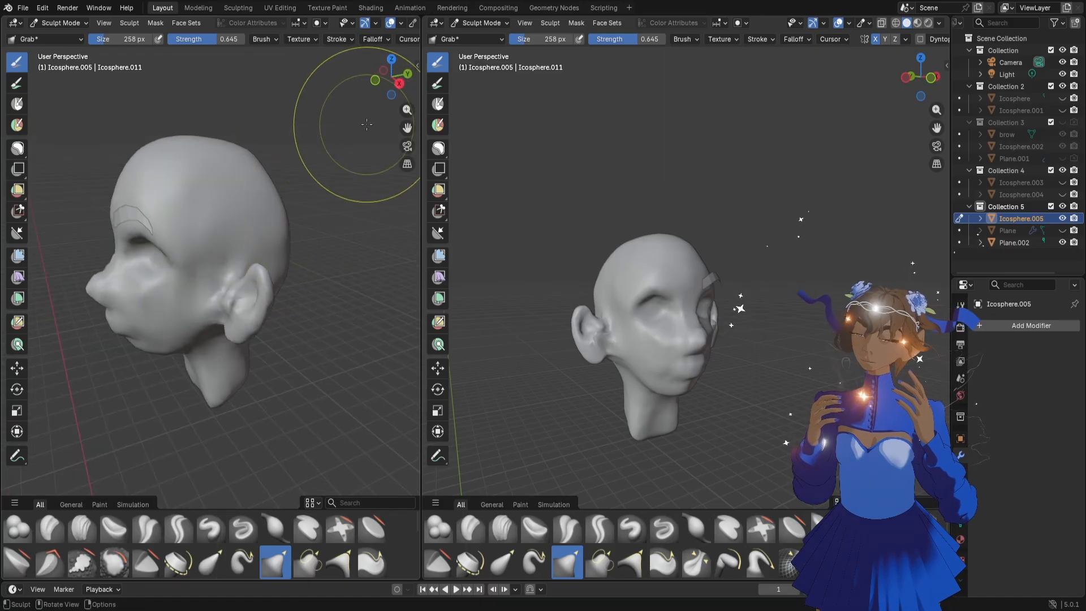
Push in the back of the skull in the left orthographic view with the Grab brush at 266 px and 184 px
click(411, 75)
click(411, 76)
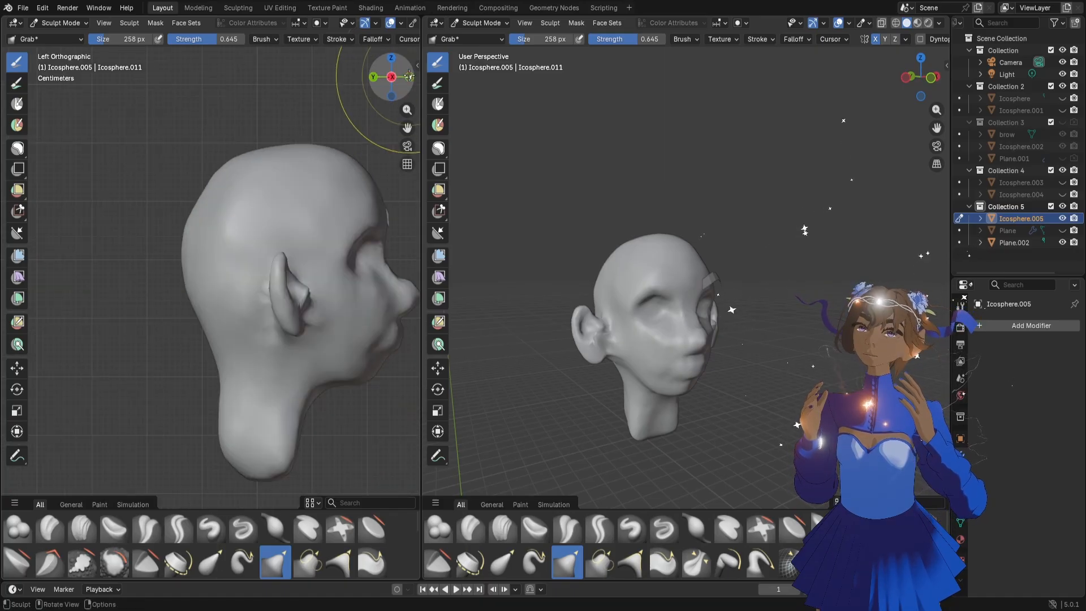
key(f)
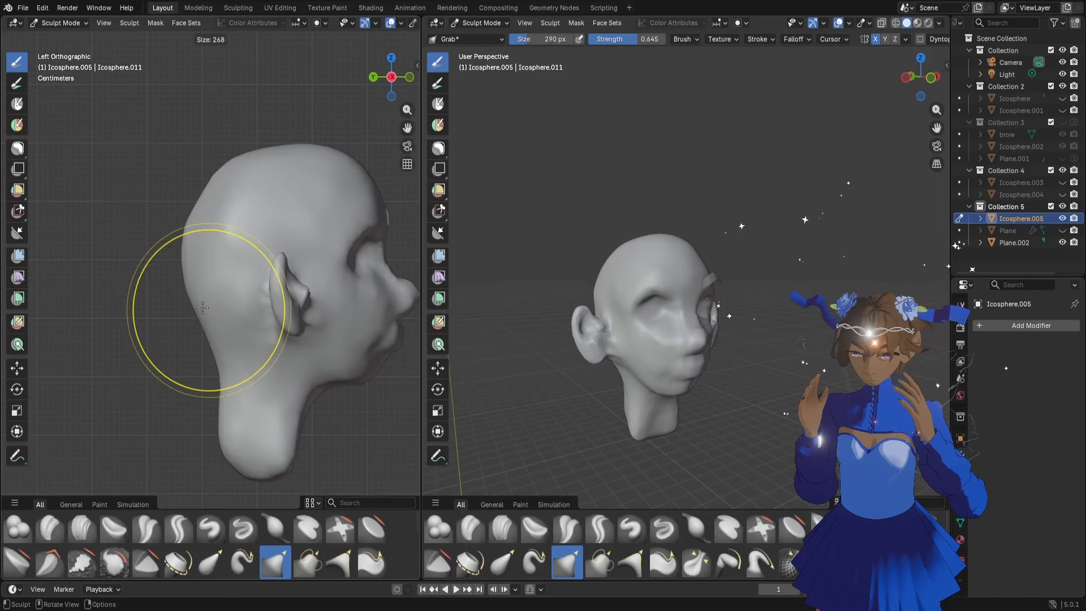
drag(214, 300, 213, 295)
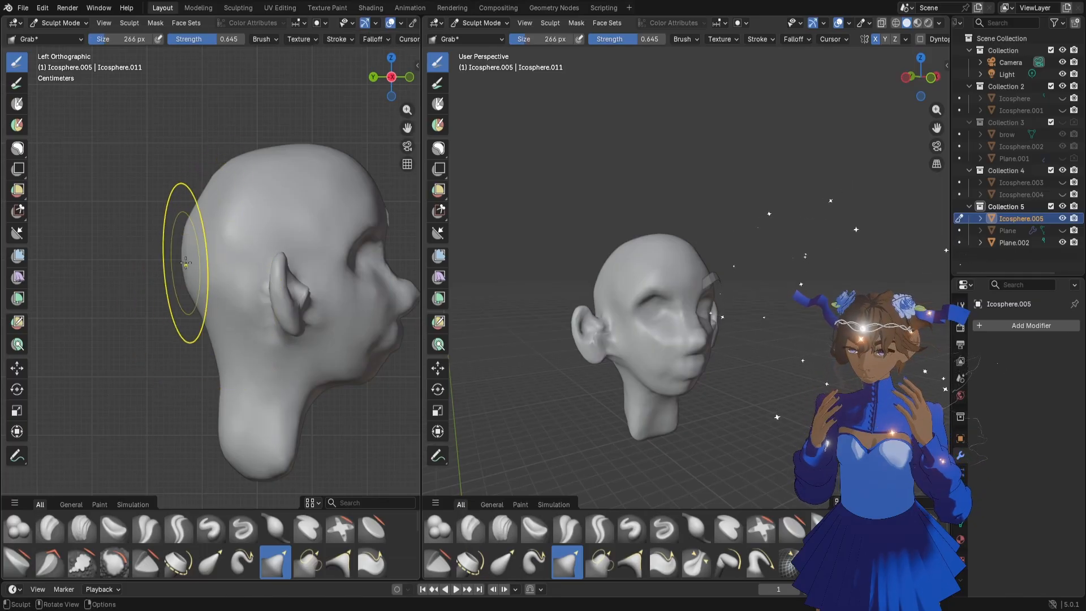
drag(187, 262, 197, 259)
drag(210, 208, 219, 196)
key(f)
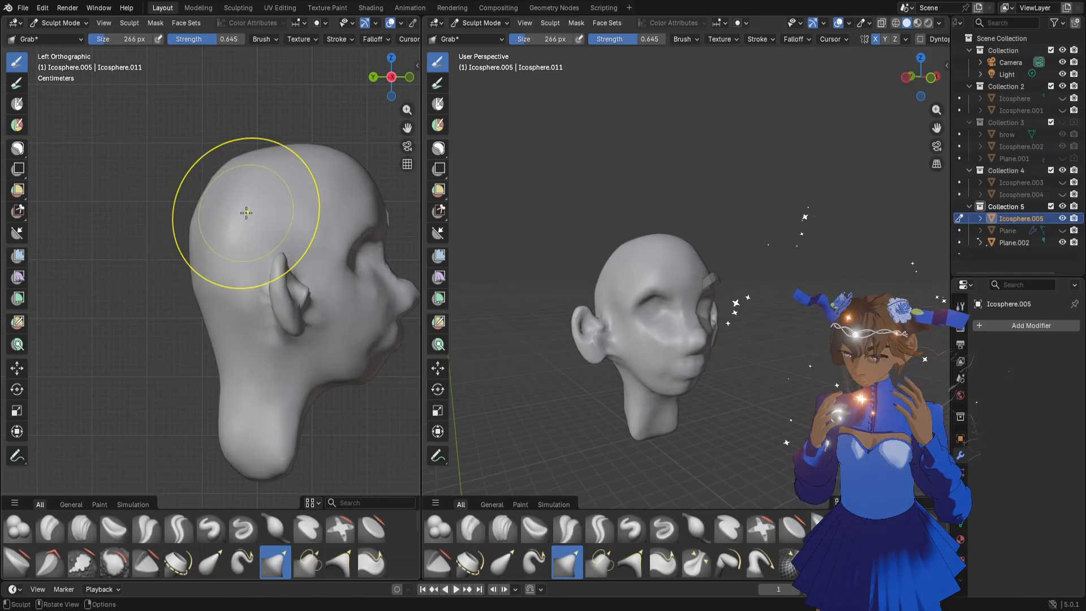
click(235, 210)
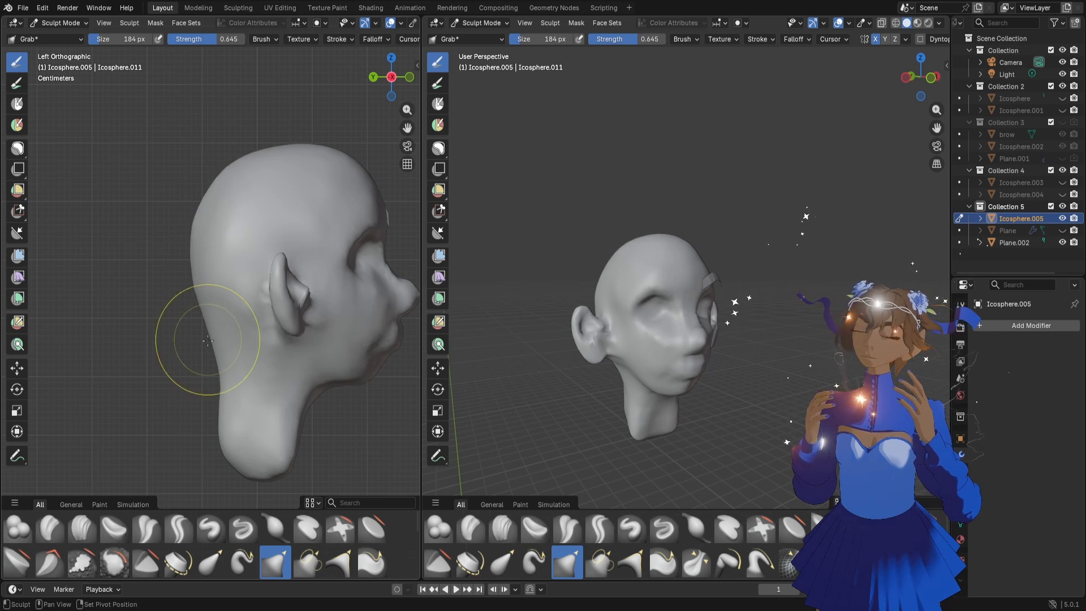
Adjust the chin and underside of the jaw in side profile with the Grab brush at 126 px
key(f)
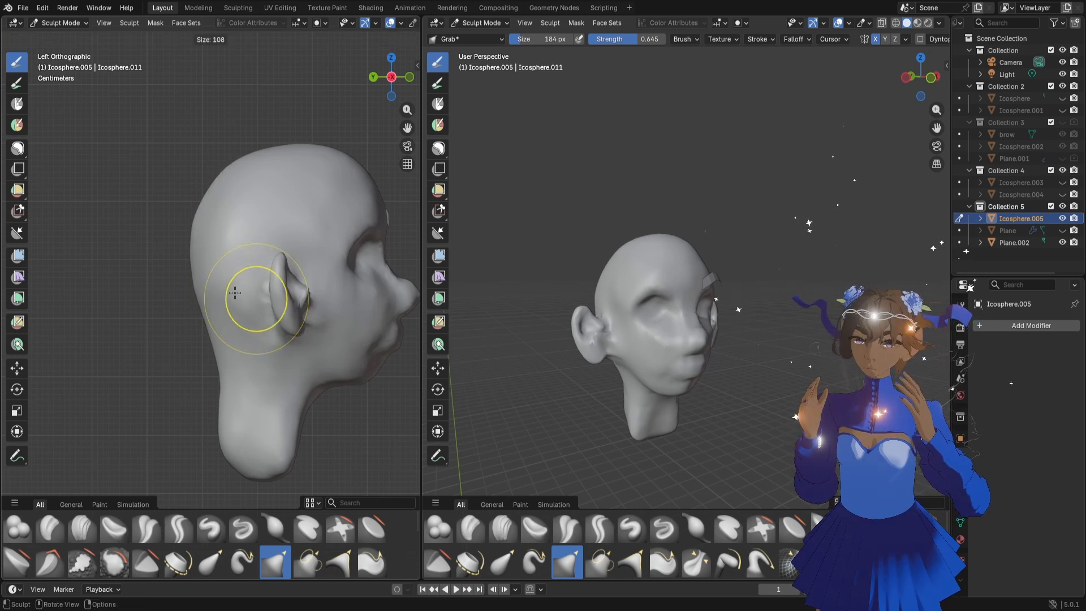
click(244, 304)
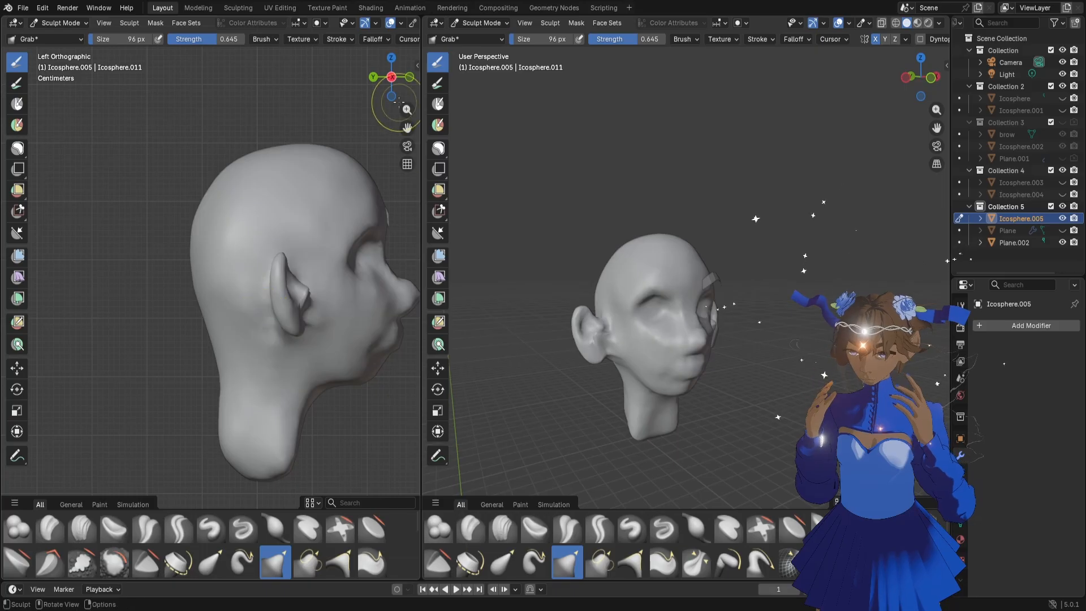
drag(407, 128, 309, 119)
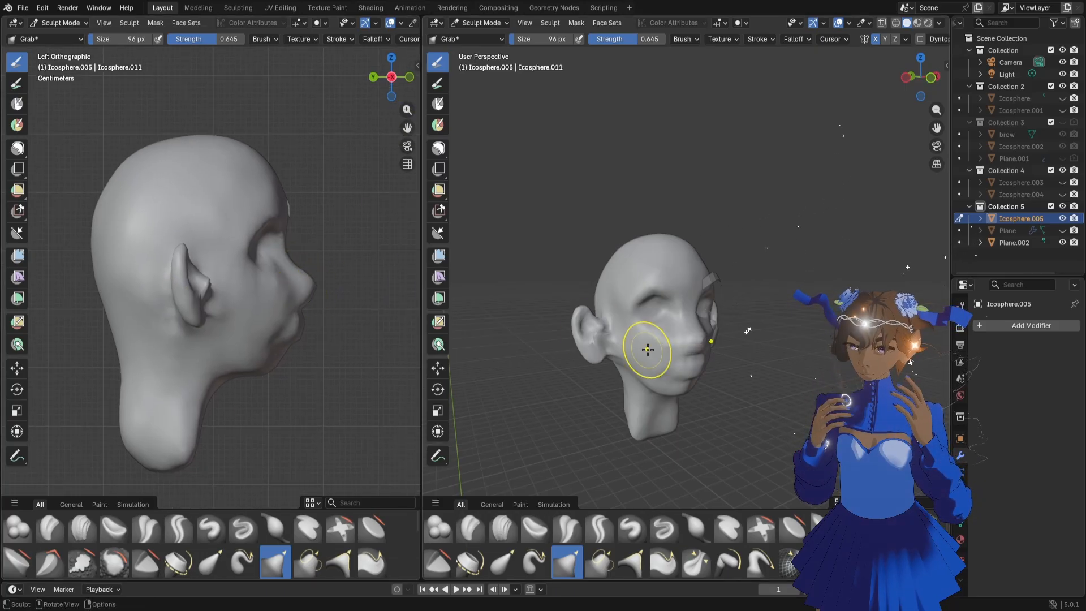
scroll(706, 351, up, 4)
scroll(708, 354, down, 3)
scroll(711, 361, up, 2)
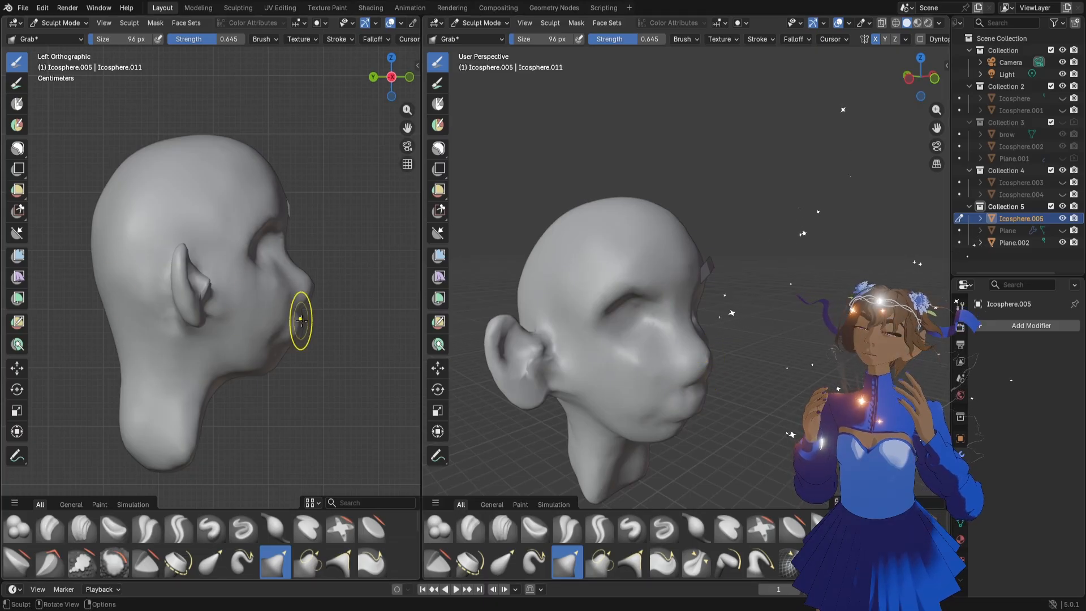
scroll(340, 340, up, 1)
key(bracketright)
key(bracketright)
key(bracketright)
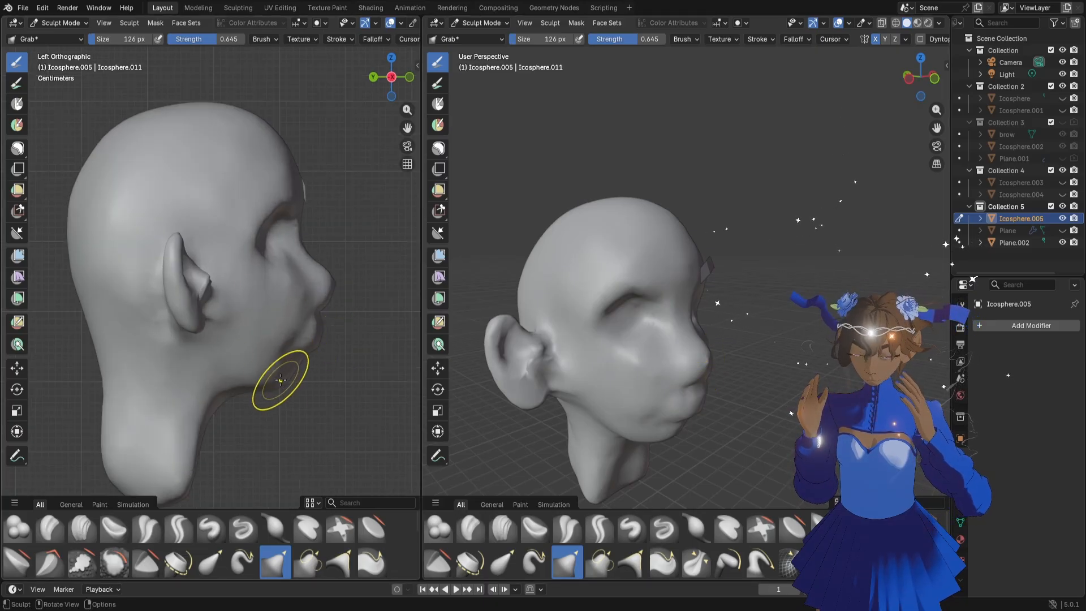
middle_drag(305, 368, 302, 376)
Narrow the lower jaw toward the chin from the front with the Grab brush at 170 px and 128 px
key(bracketright)
key(bracketright)
key(bracketright)
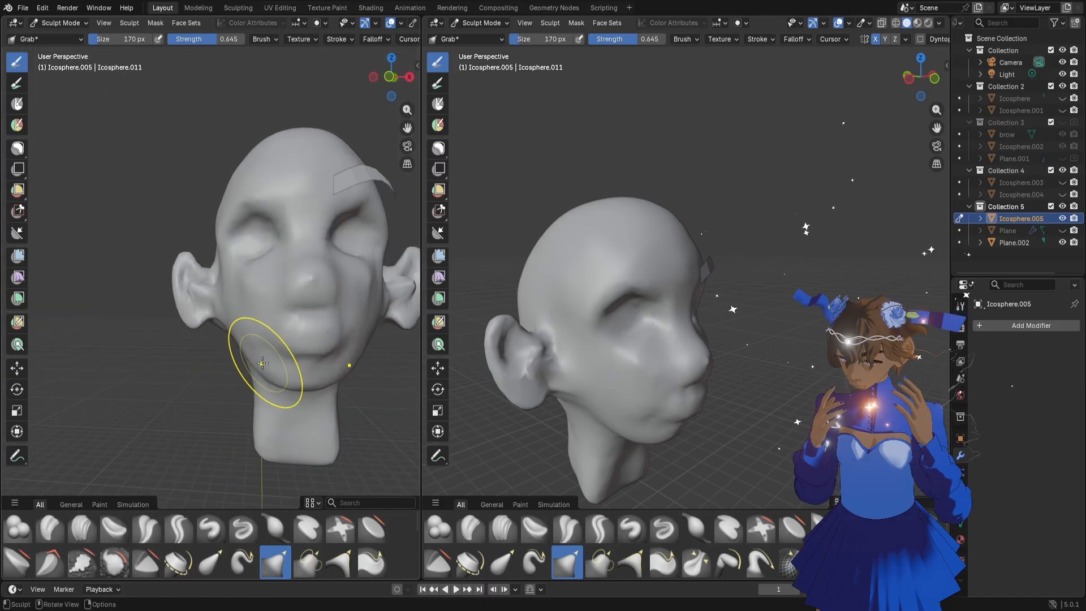
mouse_move(267, 359)
mouse_down()
mouse_move(274, 371)
mouse_move(314, 377)
mouse_up()
key(bracketleft)
key(bracketleft)
key(bracketleft)
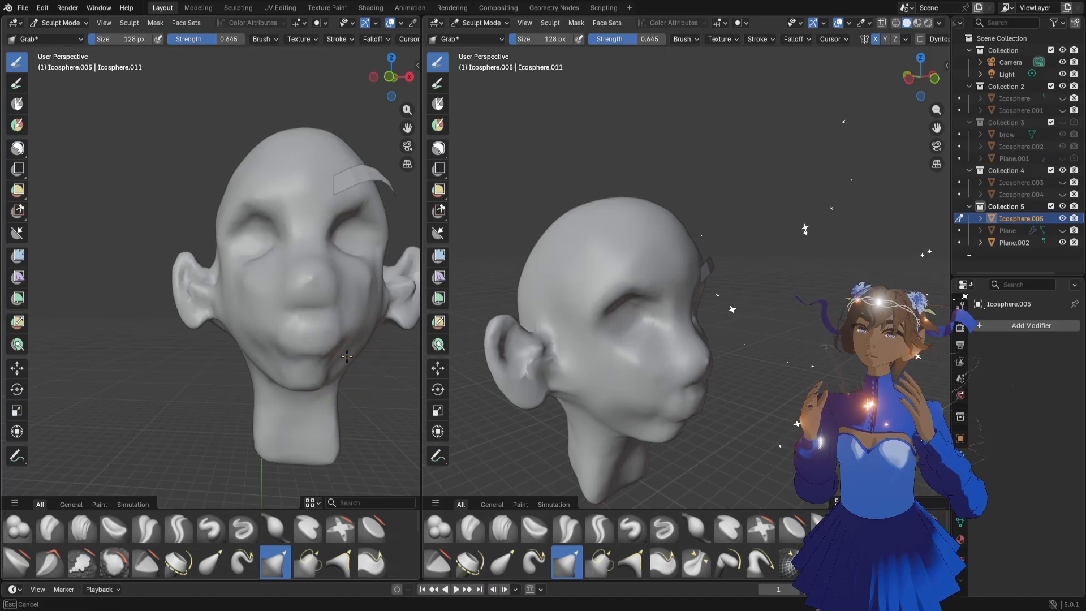
Pull the ears in closer to the head from the front with the Grab brush at 210 px
drag(407, 127, 368, 175)
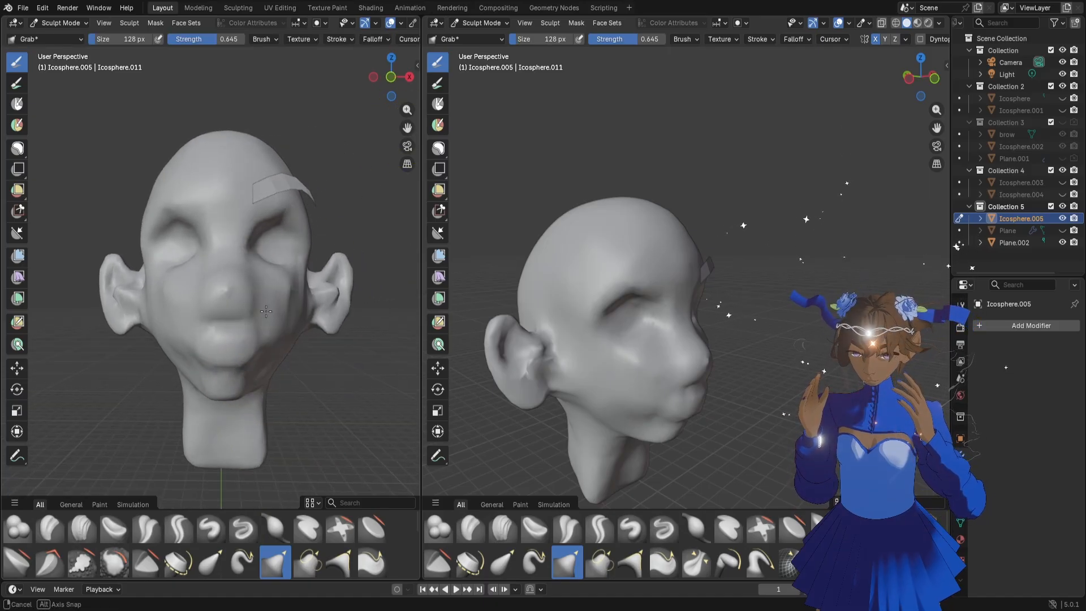
key(f)
click(320, 297)
drag(336, 315, 320, 328)
key(f)
click(362, 291)
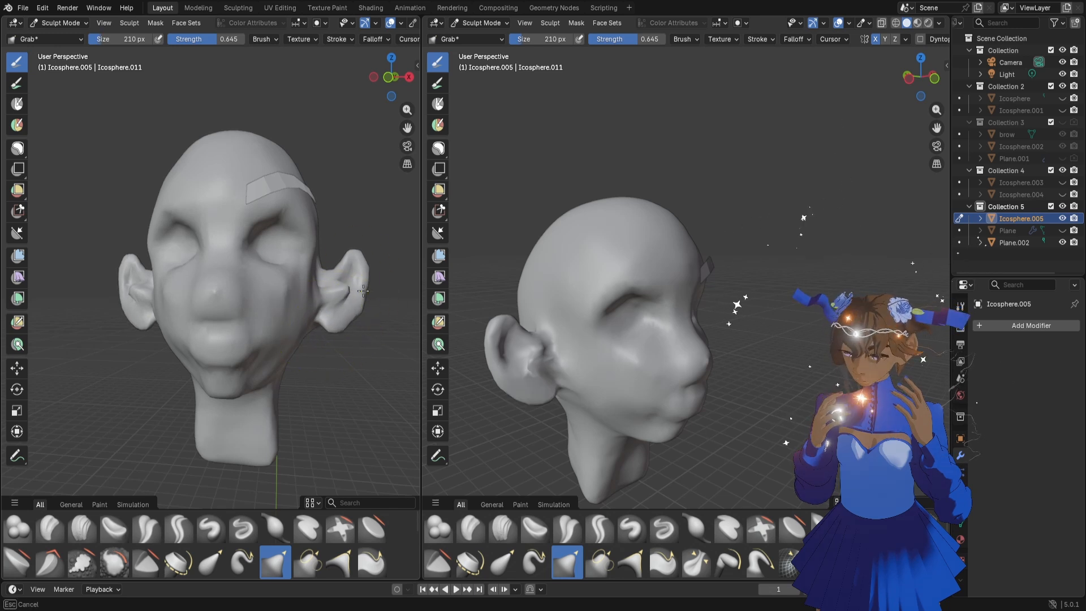
drag(354, 291, 346, 290)
Refine the inner ear and earlobe with the Grab brush at 100 px
key(f)
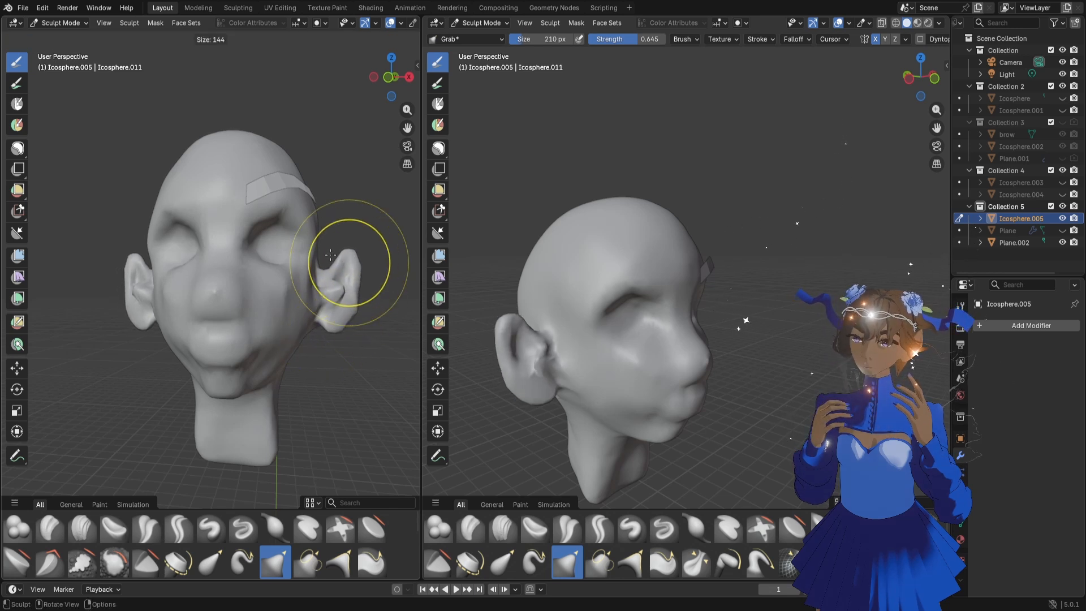
click(336, 288)
key(f)
click(341, 292)
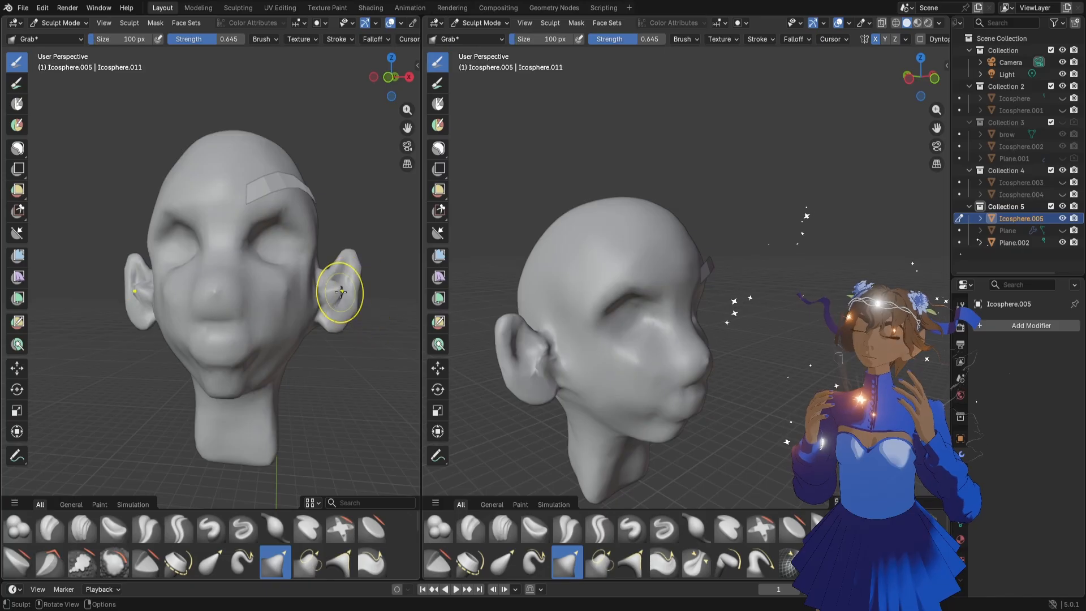
mouse_move(344, 315)
middle_down()
mouse_move(317, 309)
mouse_move(344, 320)
middle_up()
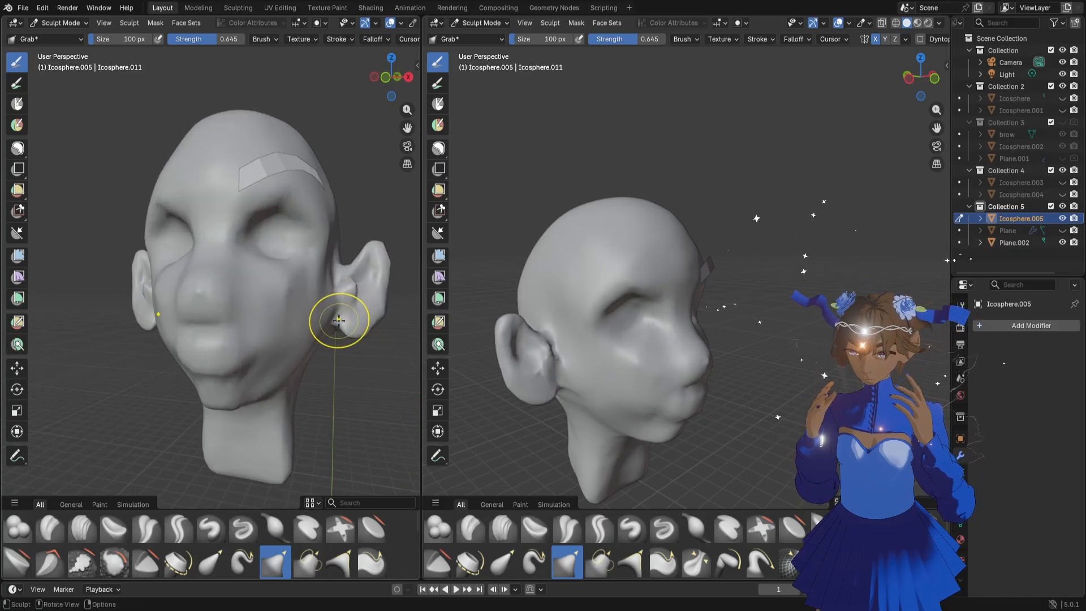
Define the crease where the ear joins the cheek with the Draw Sharp brush at 58 px and strength 0.500
click(245, 529)
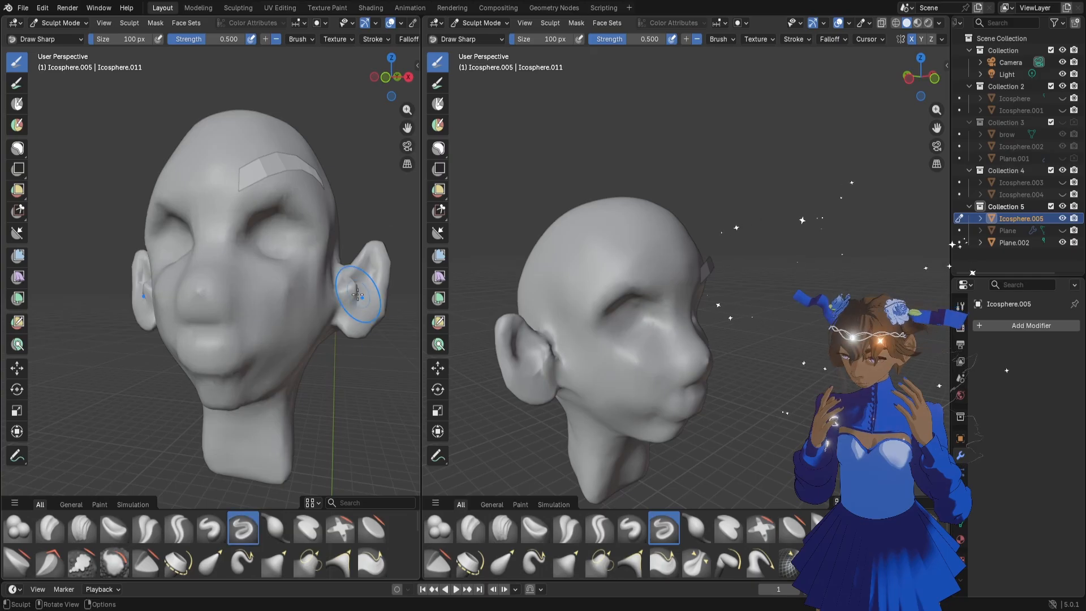
key(f)
click(339, 278)
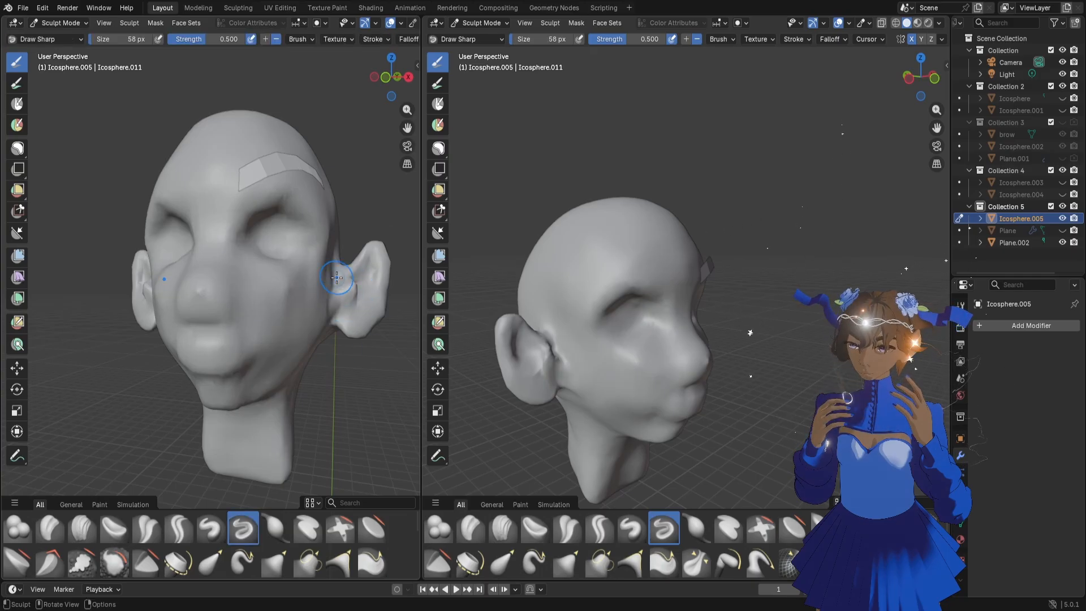
middle_drag(346, 291, 333, 312)
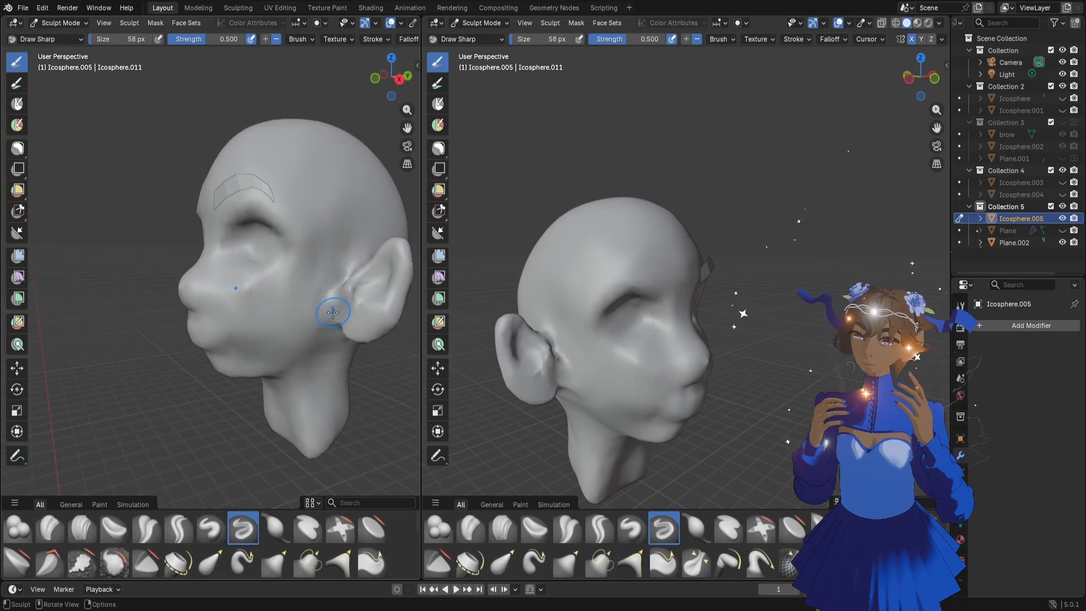
middle_drag(365, 226, 390, 302)
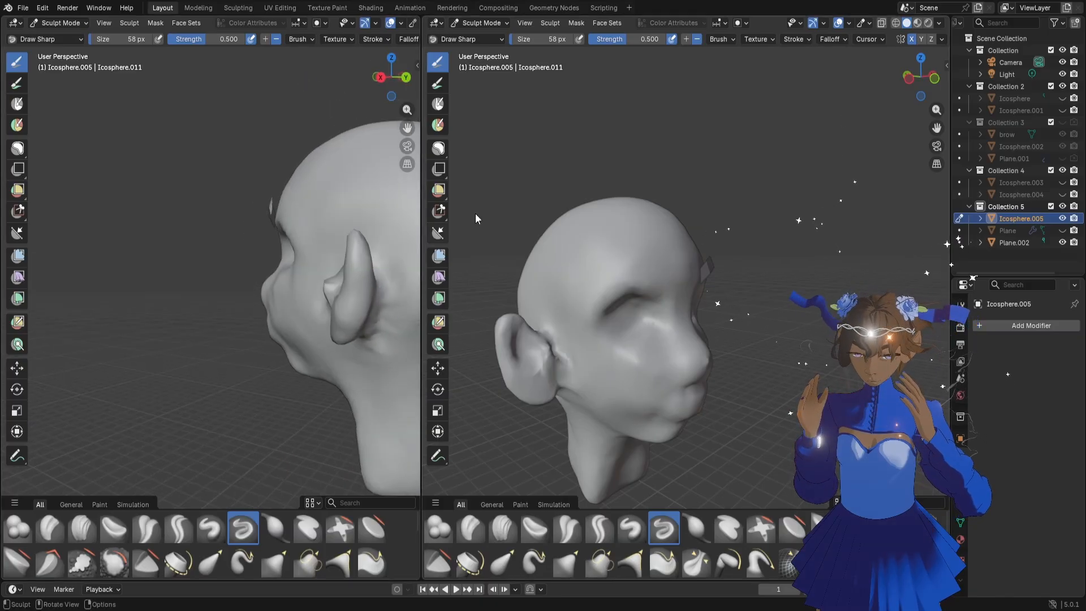
mouse_move(226, 204)
middle_down()
mouse_move(160, 235)
mouse_move(252, 252)
mouse_move(243, 273)
mouse_move(269, 286)
middle_up()
Reshape the ear's front flap and inner rim with the Grab brush at 130 px
scroll(251, 266, up, 5)
key(g)
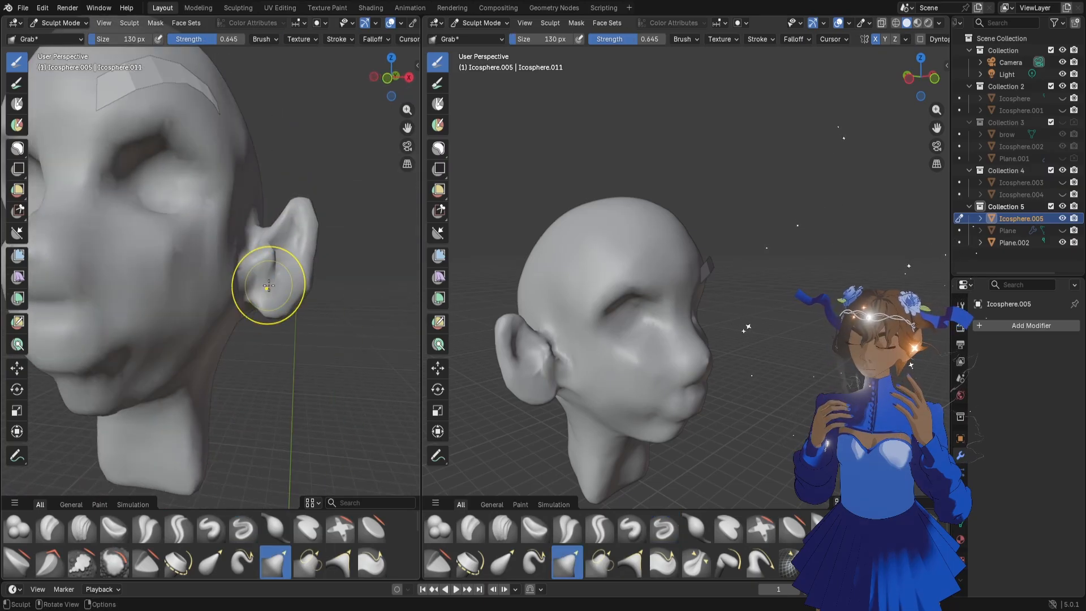
drag(256, 285, 258, 278)
drag(264, 259, 274, 235)
drag(271, 235, 265, 230)
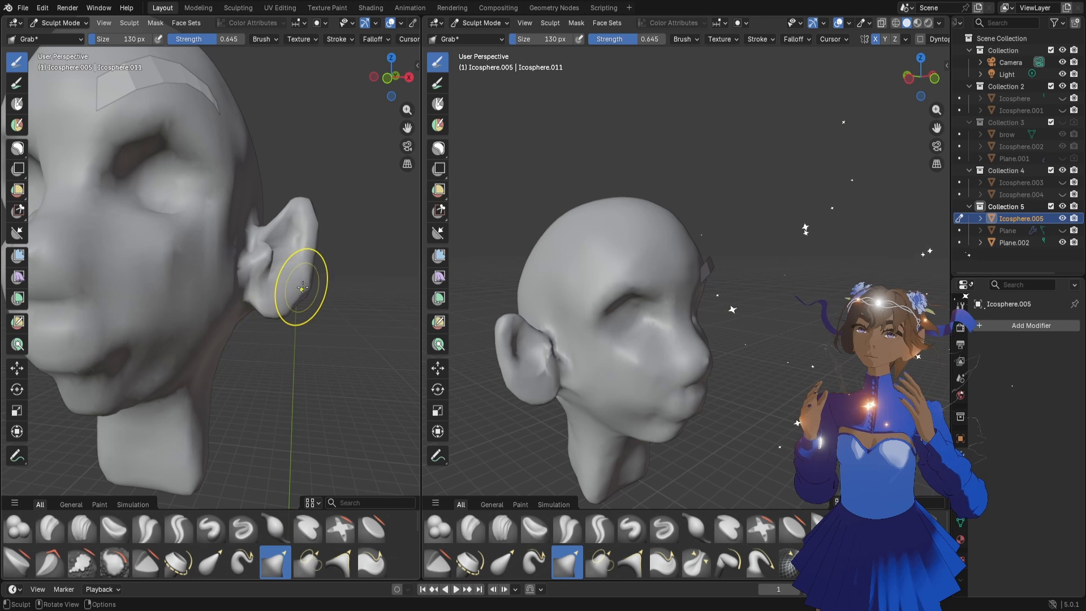
mouse_move(302, 287)
mouse_down()
mouse_move(272, 313)
mouse_move(298, 278)
mouse_up()
Tuck the earlobe in toward the jaw with the Grab brush at 92 px and check the whole face
key(f)
click(272, 309)
drag(275, 317, 267, 314)
scroll(337, 288, down, 2)
mouse_move(237, 329)
middle_down()
mouse_move(251, 329)
mouse_move(206, 315)
mouse_move(192, 277)
middle_up()
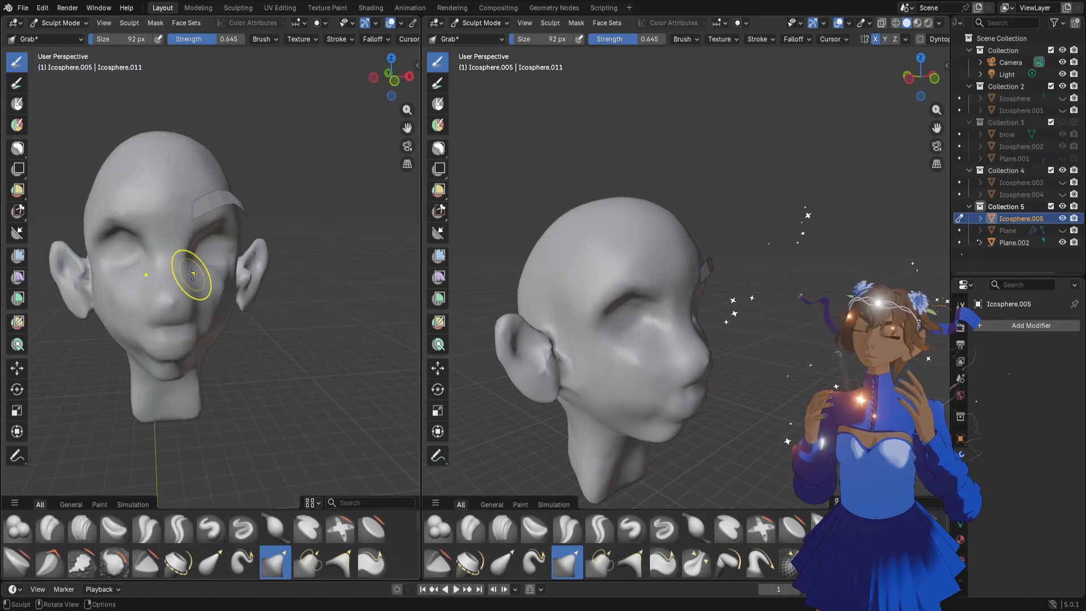
Nudge the cheek and outer ear into shape with the Grab brush at 92 px and review the head from both sides
drag(193, 274, 194, 277)
middle_drag(263, 264, 248, 237)
mouse_move(242, 232)
mouse_down()
mouse_move(230, 241)
mouse_move(240, 227)
mouse_up()
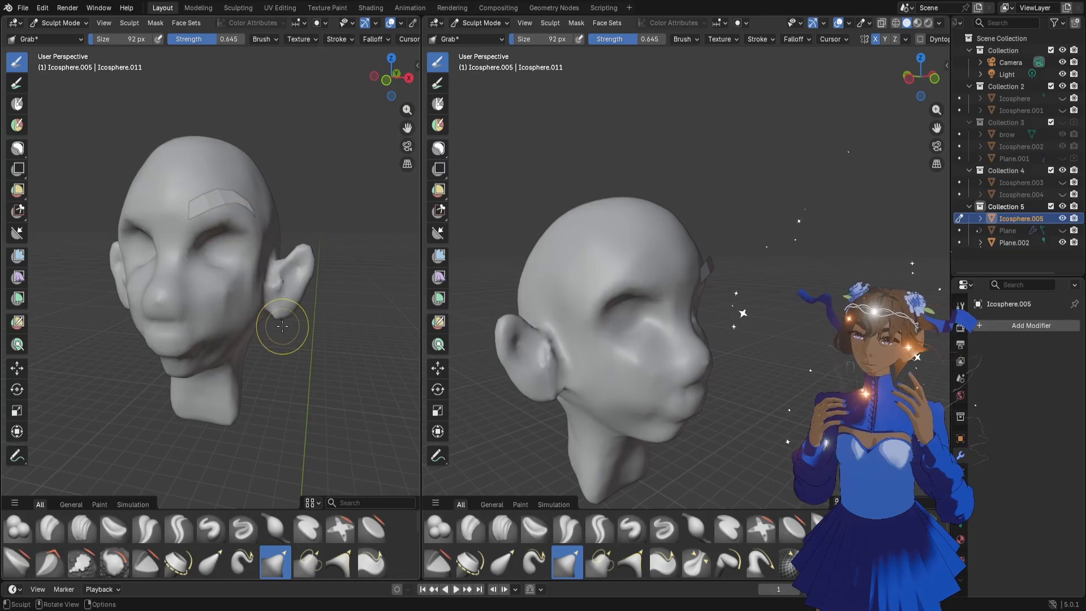
middle_drag(286, 324, 175, 311)
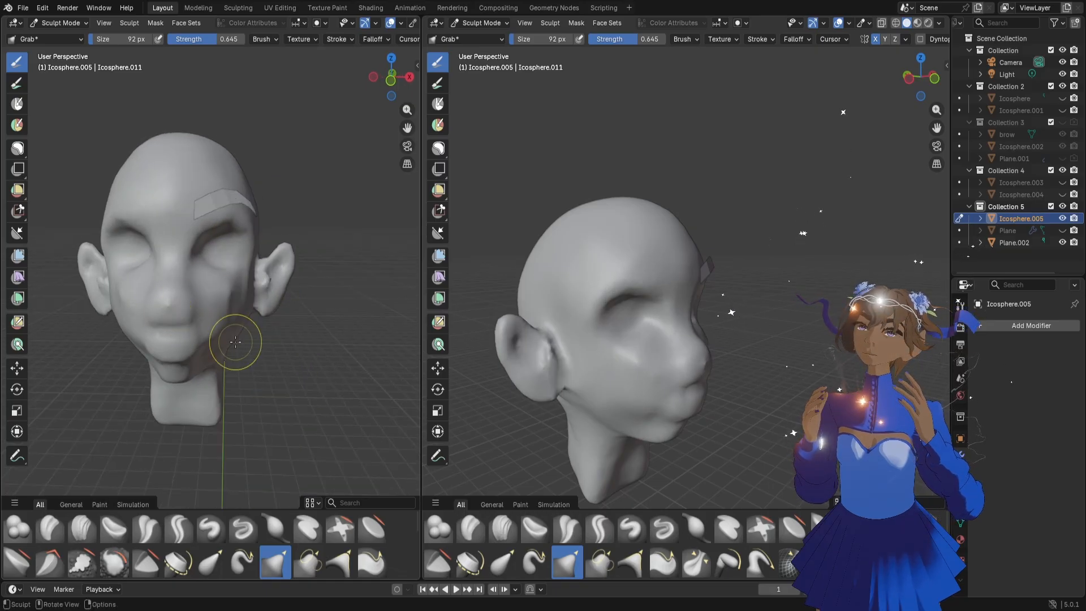
middle_drag(232, 339, 253, 318)
middle_drag(407, 124, 49, 165)
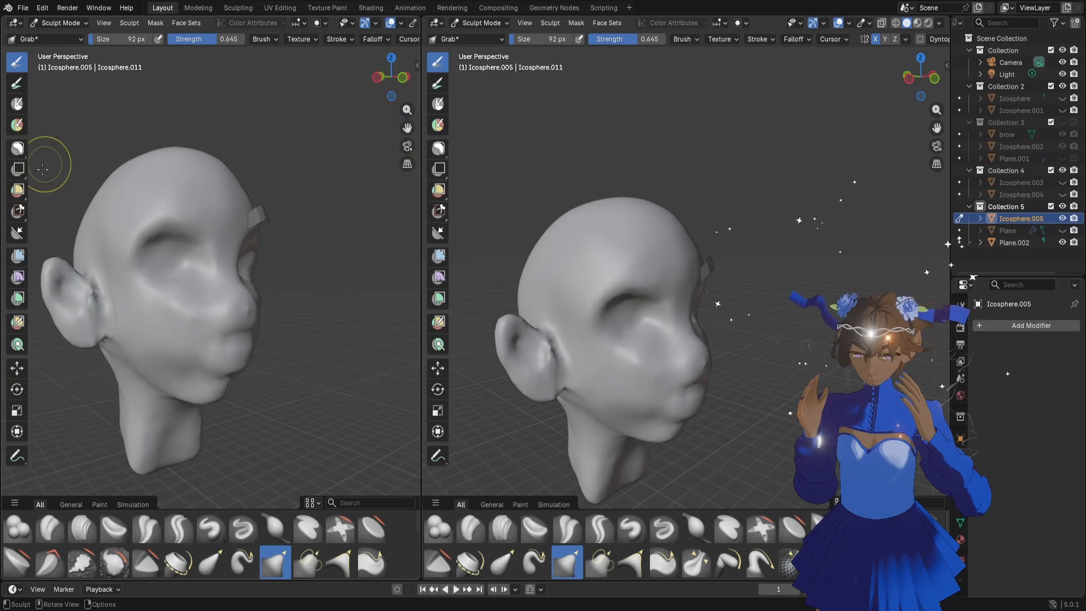
scroll(221, 283, up, 5)
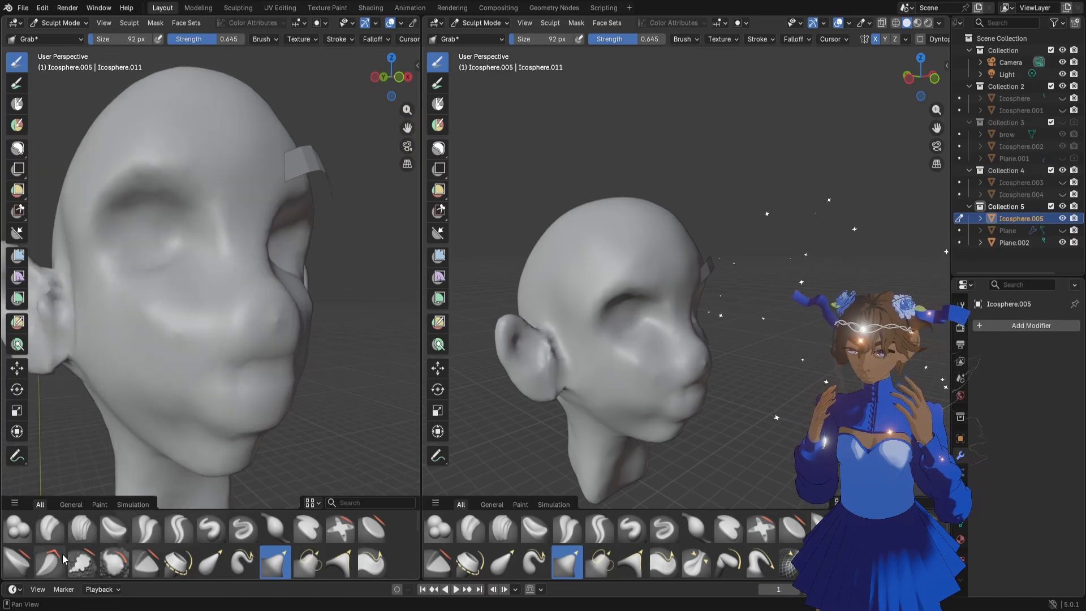
Rework the nose and mouth profile with the Clay Strips brush at strength 0.500 and the Grab brush at 120 px
click(82, 529)
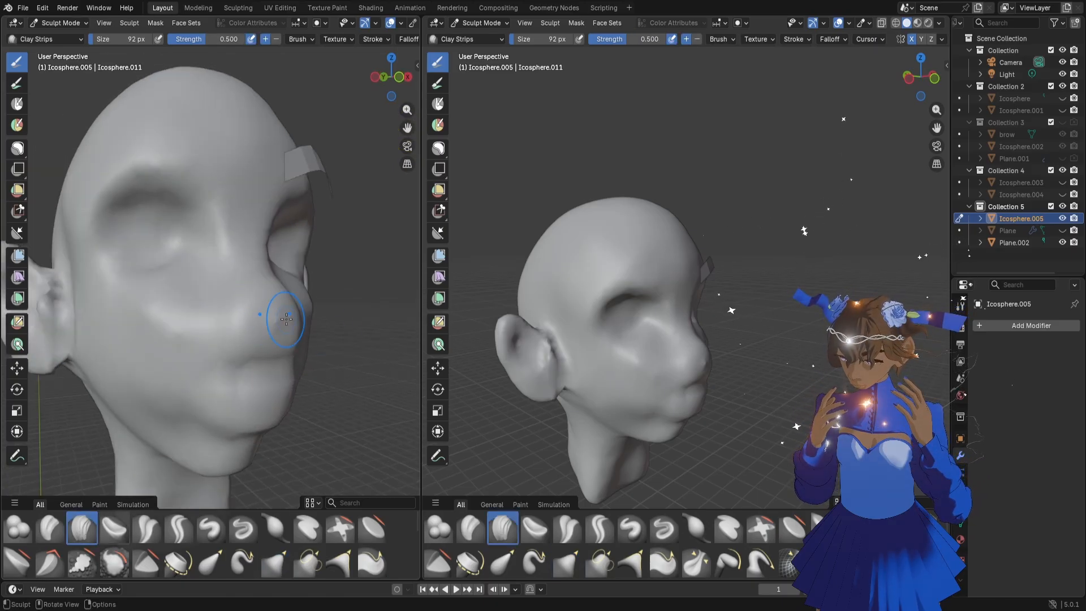
mouse_move(315, 378)
middle_down()
mouse_move(254, 363)
mouse_move(297, 361)
mouse_move(294, 331)
middle_up()
key(f)
click(317, 362)
key(g)
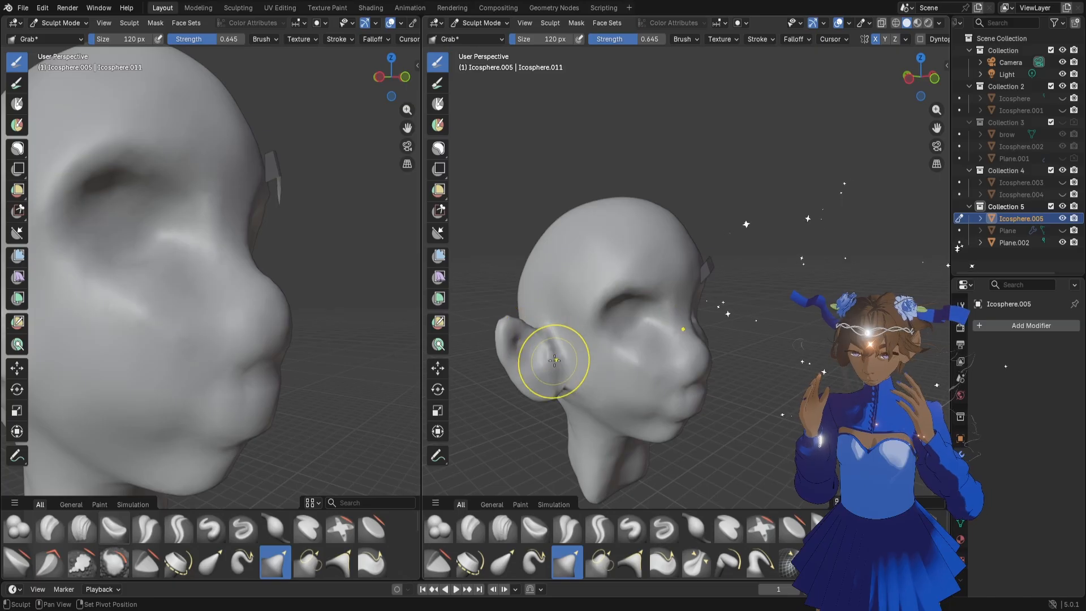
Reshape the front of the ear where it meets the cheek with the Grab brush, varying its size from 78 to 96 px
scroll(266, 315, down, 3)
mouse_move(242, 315)
middle_down()
mouse_move(215, 326)
mouse_move(298, 346)
mouse_move(322, 341)
mouse_move(305, 328)
mouse_move(315, 318)
mouse_move(303, 339)
mouse_move(327, 327)
middle_up()
key(f)
click(352, 340)
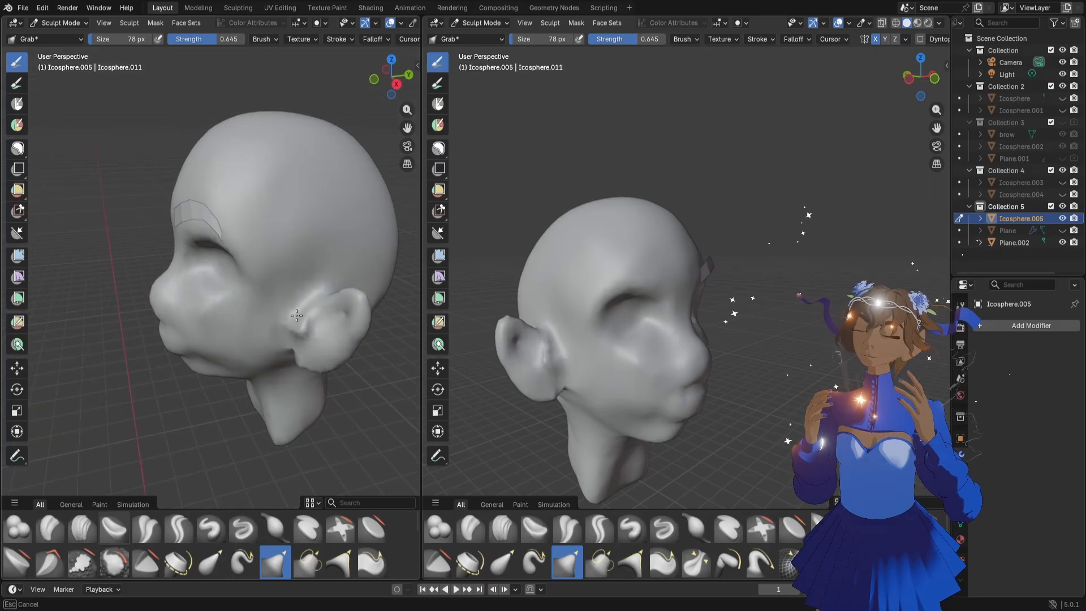
drag(297, 316, 301, 320)
key(f)
click(308, 325)
mouse_move(308, 325)
middle_down()
mouse_move(328, 327)
mouse_move(293, 327)
middle_up()
key(f)
click(330, 338)
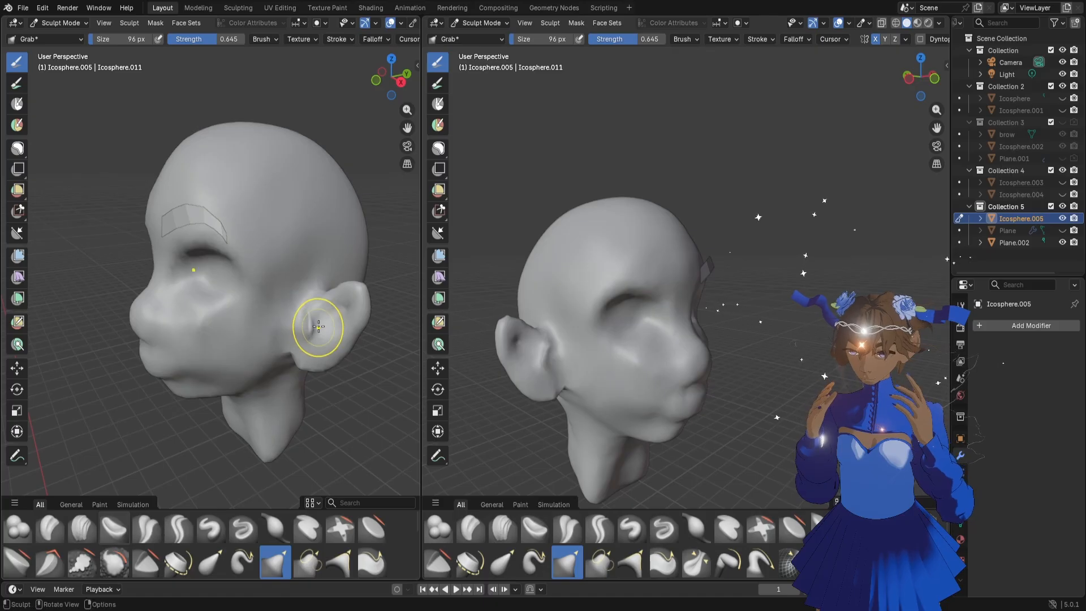
Refine the hollow of the ear above the lobe with the Grab brush at 60 px
key(f)
click(310, 322)
scroll(342, 328, up, 4)
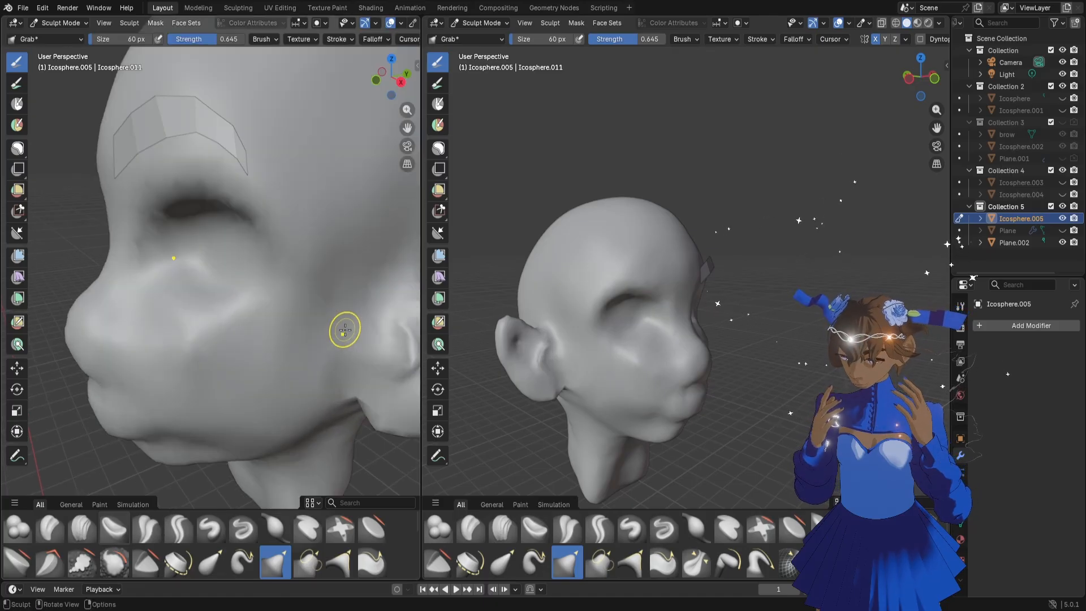
scroll(345, 328, down, 3)
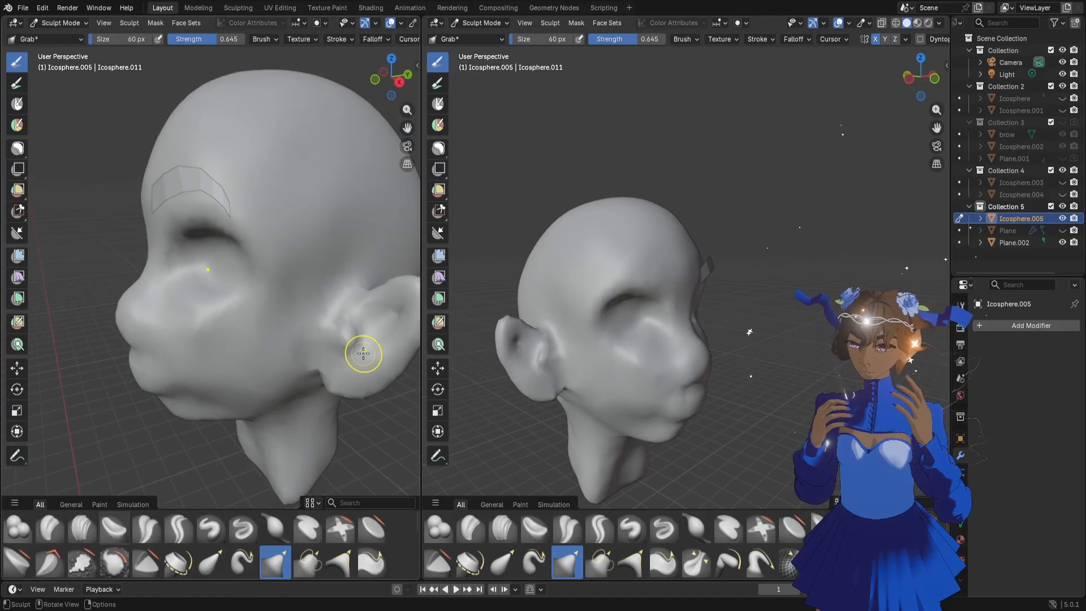
mouse_move(361, 351)
middle_down()
mouse_move(323, 366)
mouse_move(346, 350)
mouse_move(365, 360)
middle_up()
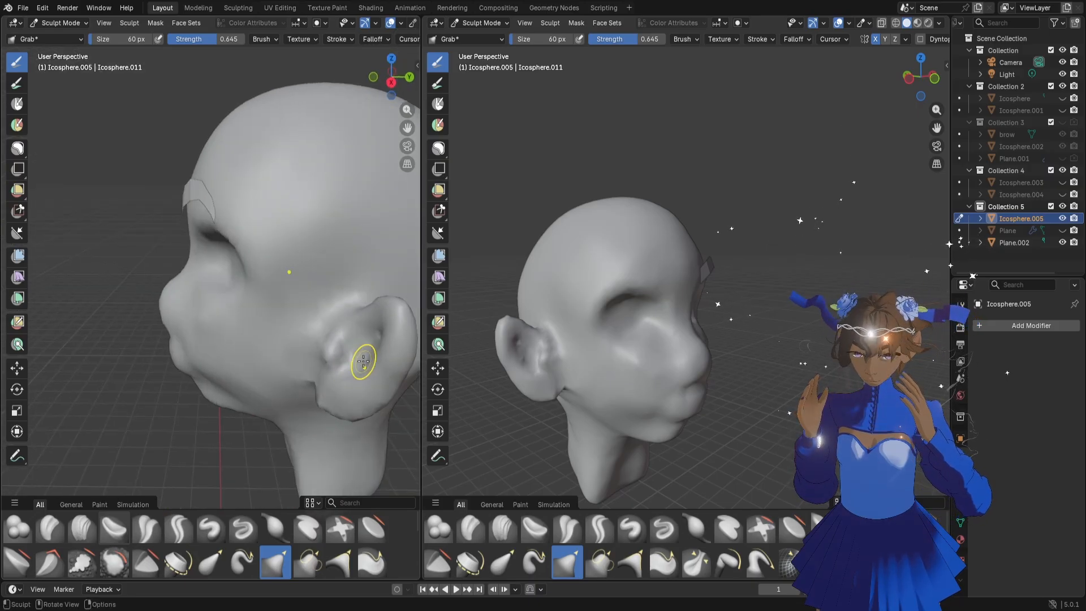
Widen the inner bowl of the ear with the Grab brush at 74 px and compare it against the full face
scroll(362, 359, down, 2)
key(f)
click(323, 334)
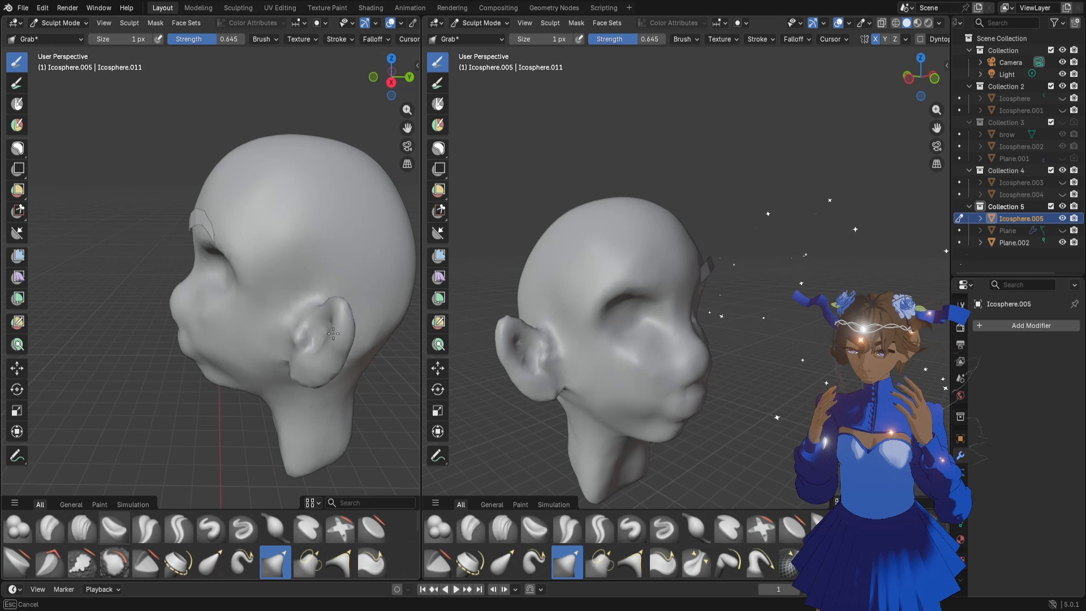
middle_drag(327, 369, 329, 351)
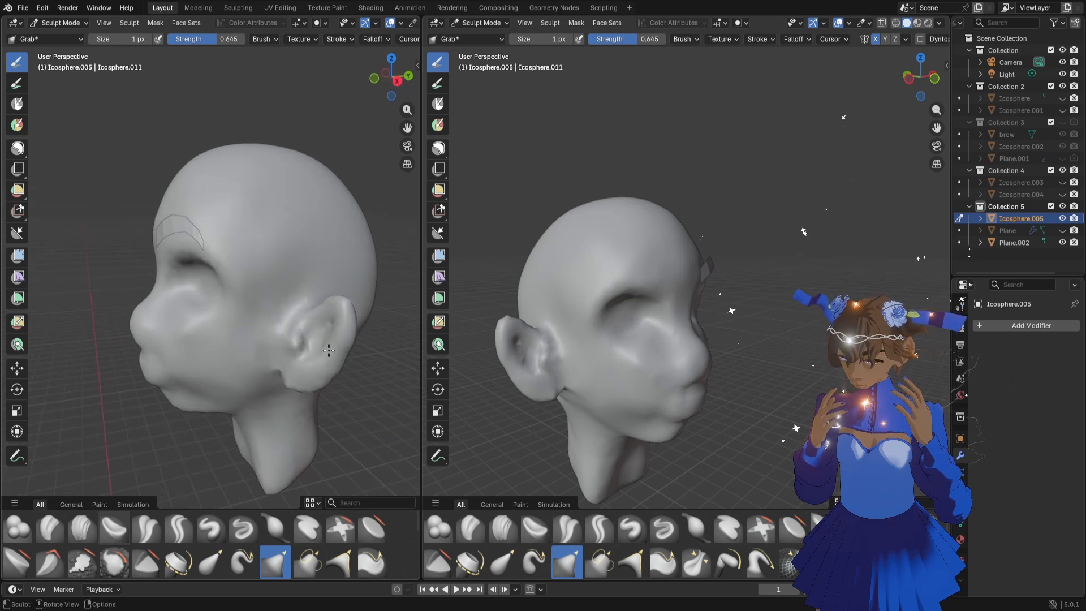
key(f)
click(350, 349)
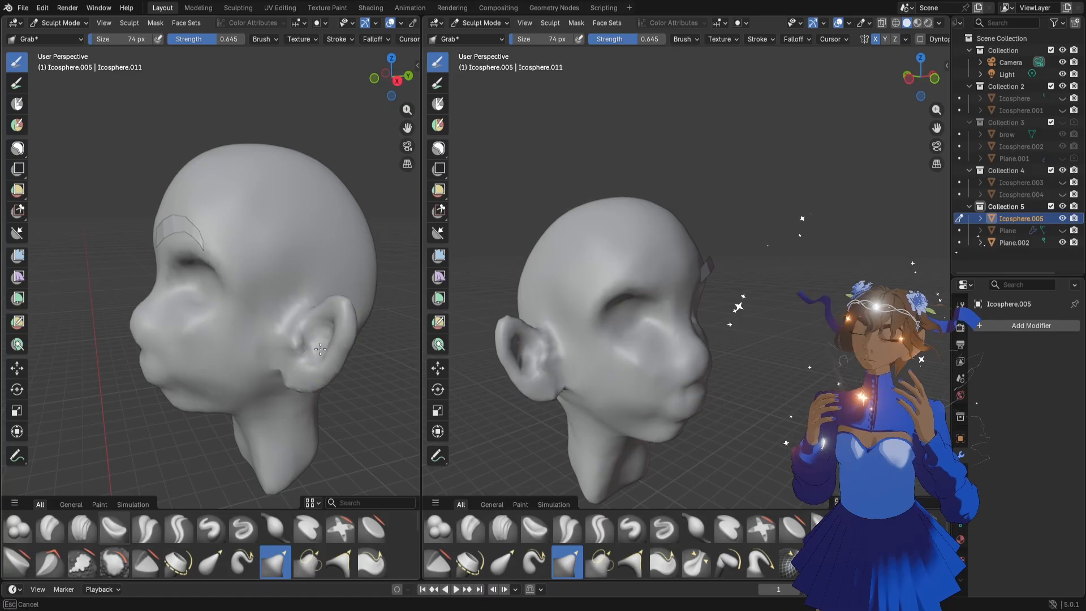
scroll(728, 310, down, 4)
middle_drag(728, 310, 667, 360)
scroll(362, 354, up, 3)
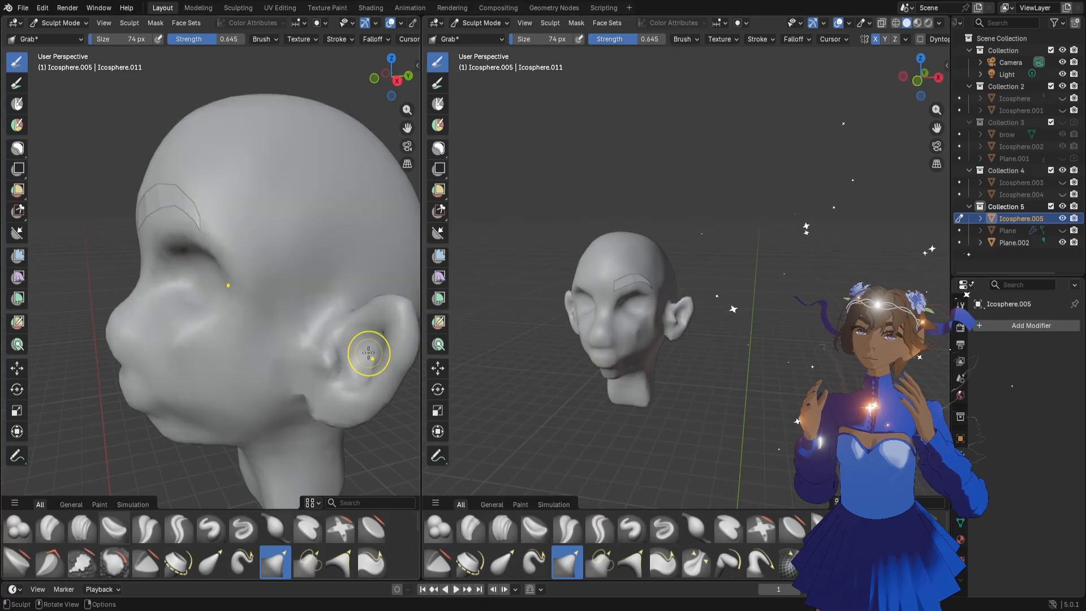
Shape the earlobe and the ear's outer rim from the side with the Grab brush at 74 px
middle_drag(359, 387, 340, 400)
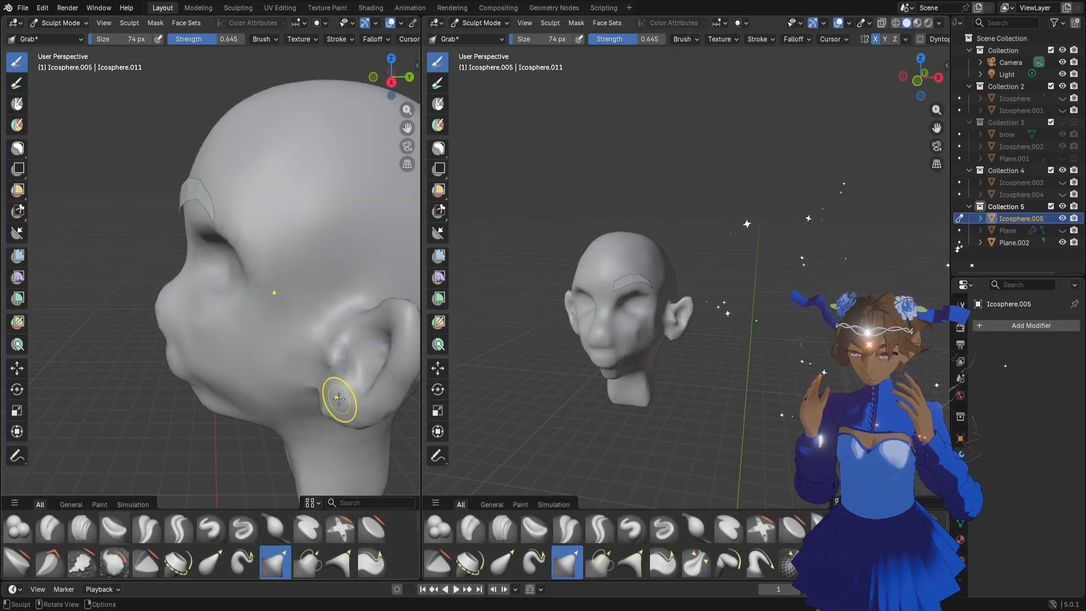
drag(407, 129, 308, 122)
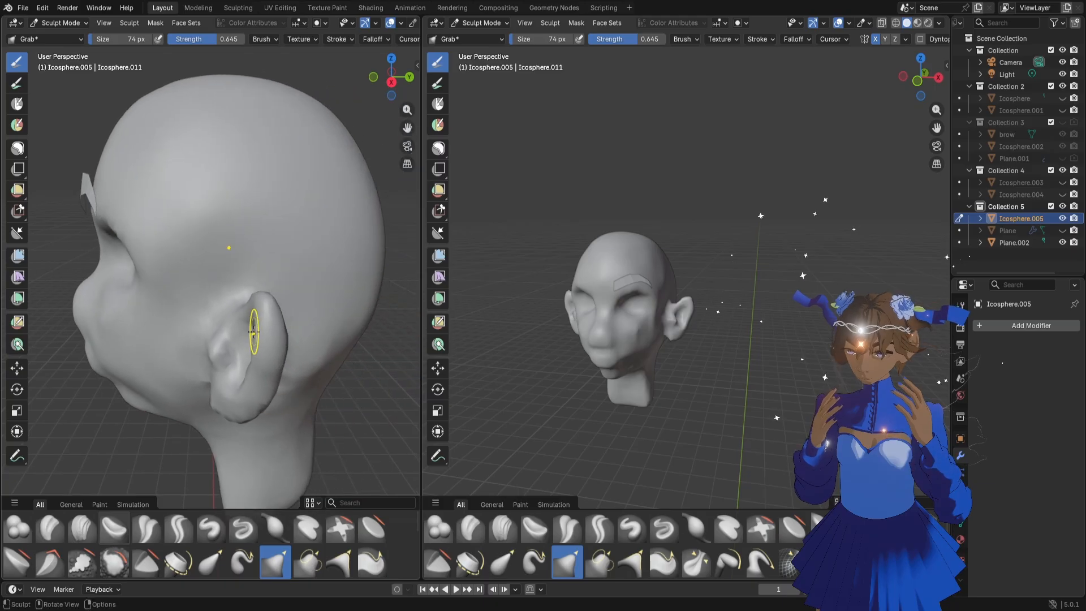
middle_drag(254, 332, 249, 345)
drag(250, 338, 243, 373)
middle_drag(202, 405, 270, 376)
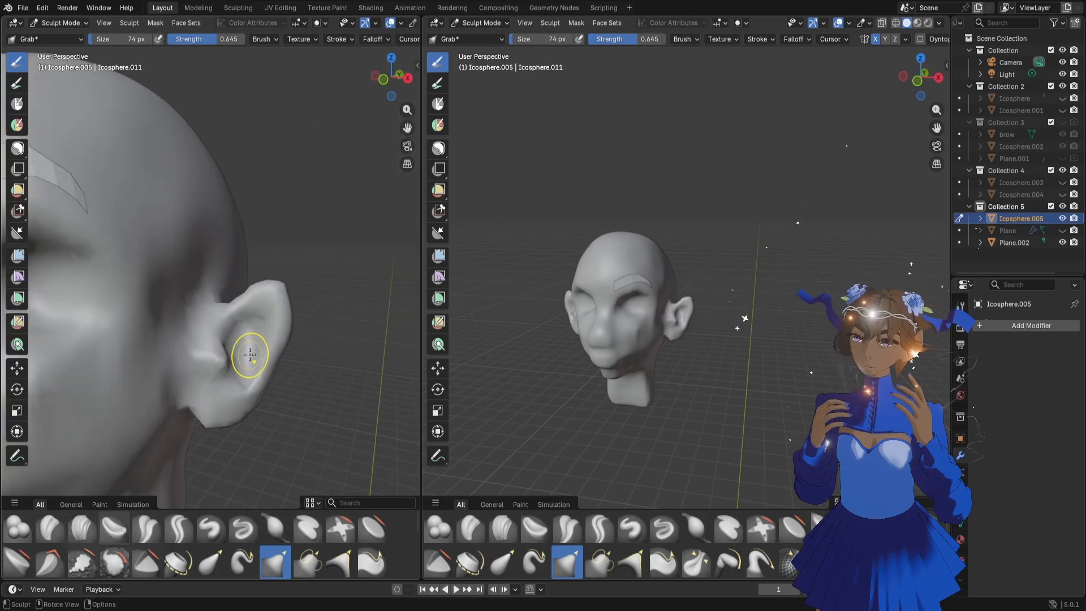
Define the inner ear cavity and its lower edge with the Grab brush at 58 px
key(f)
click(245, 353)
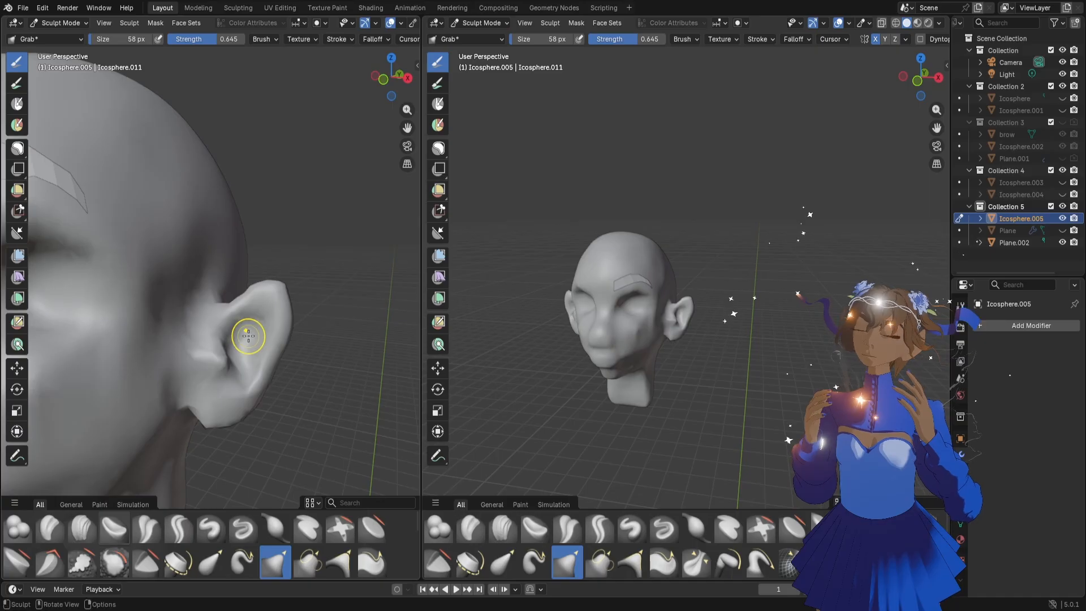
middle_drag(267, 341, 241, 358)
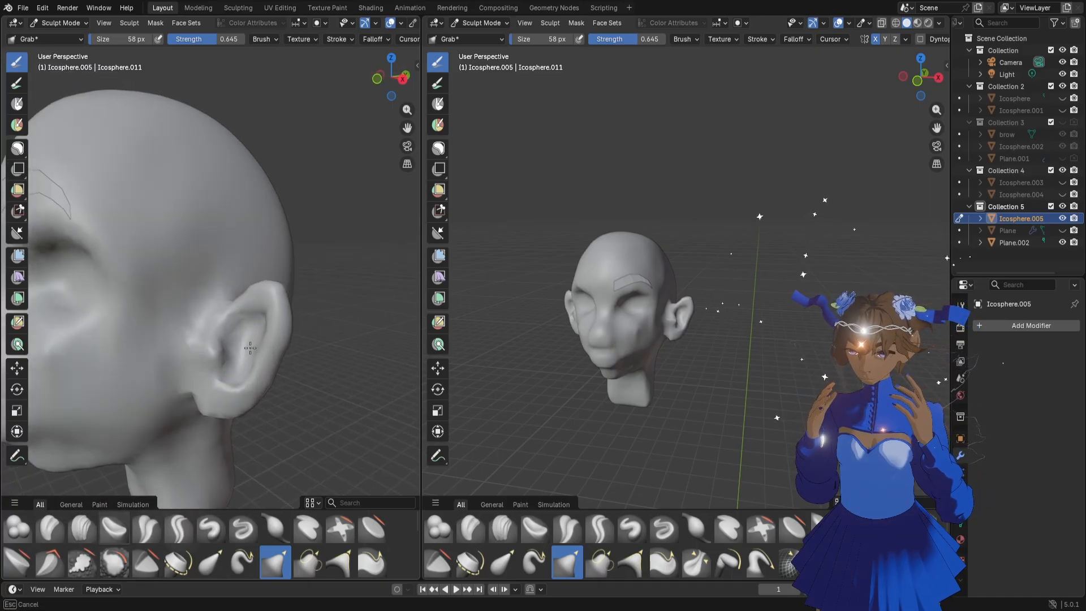
middle_drag(242, 371, 243, 401)
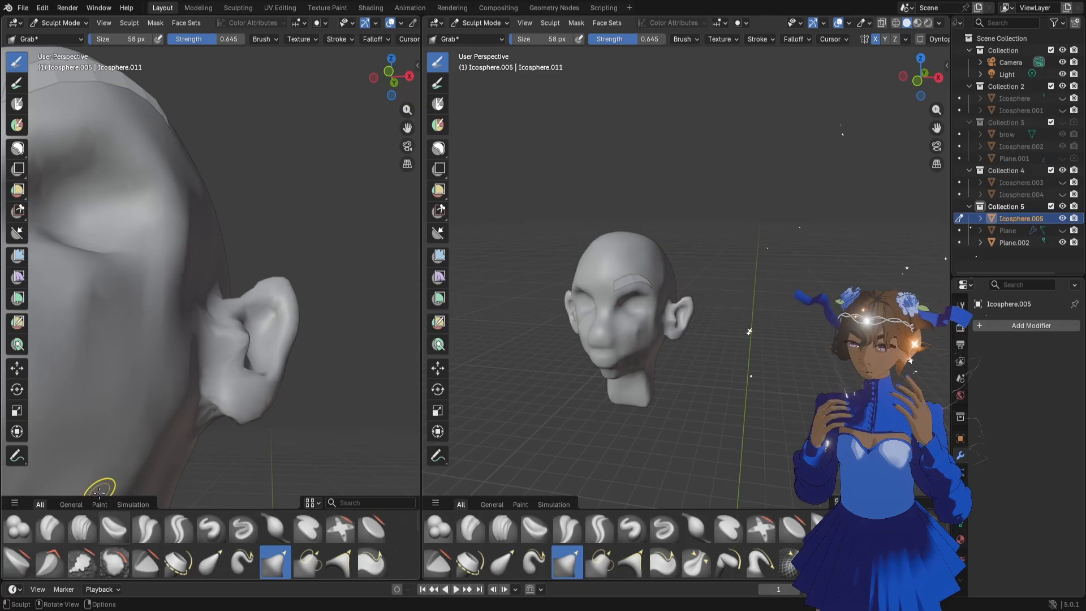
Work the underside of the earlobe with the Clay Strips brush at 58 px, and reduce the brush size to 46 px
click(82, 528)
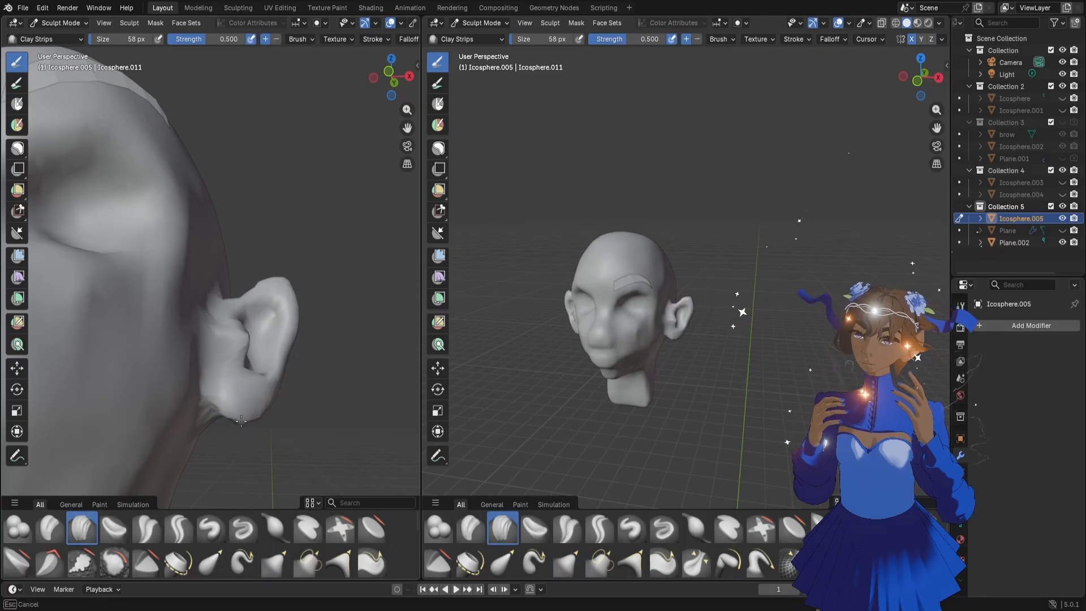
middle_drag(255, 426, 226, 303)
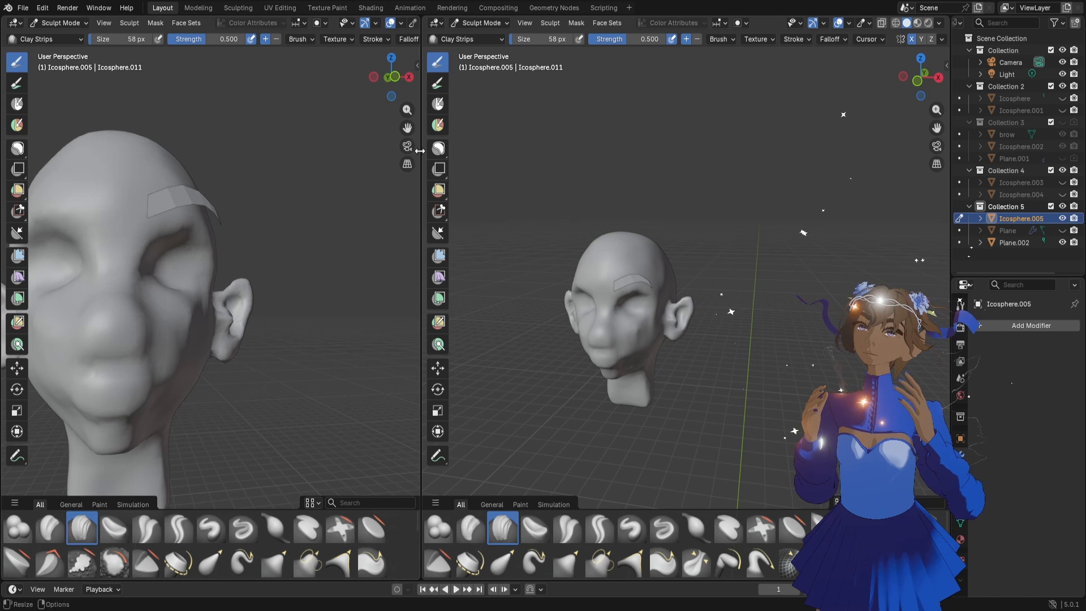
mouse_move(406, 128)
mouse_down()
mouse_move(448, 77)
mouse_move(382, 71)
mouse_up()
key(f)
click(309, 269)
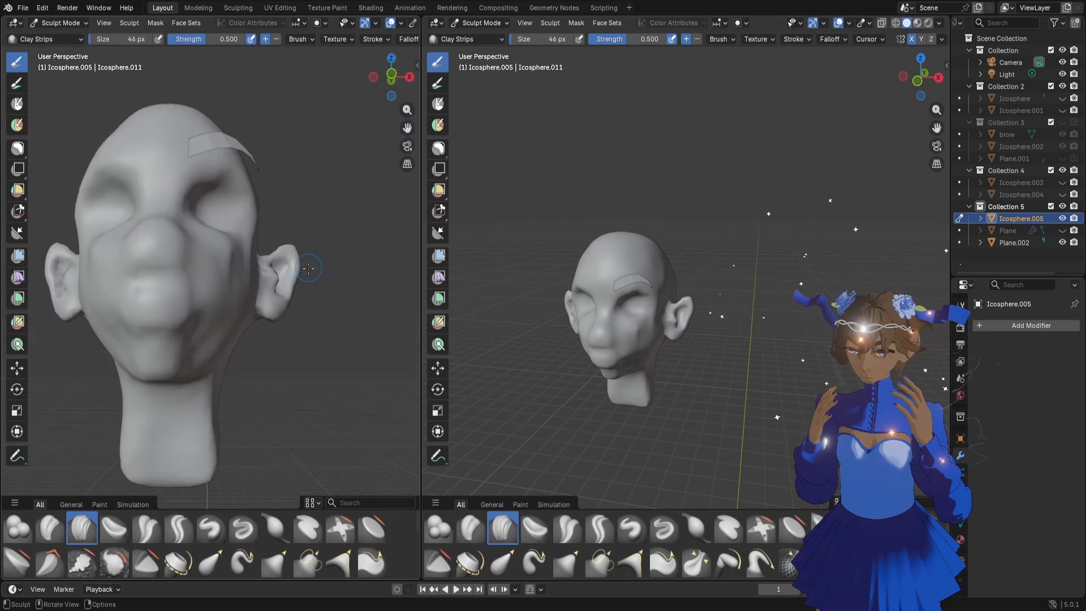
Carve the line between the lips with the Draw Sharp brush at 46 px and strength 0.500
click(254, 533)
mouse_move(175, 300)
mouse_down()
mouse_move(195, 297)
mouse_move(152, 308)
mouse_up()
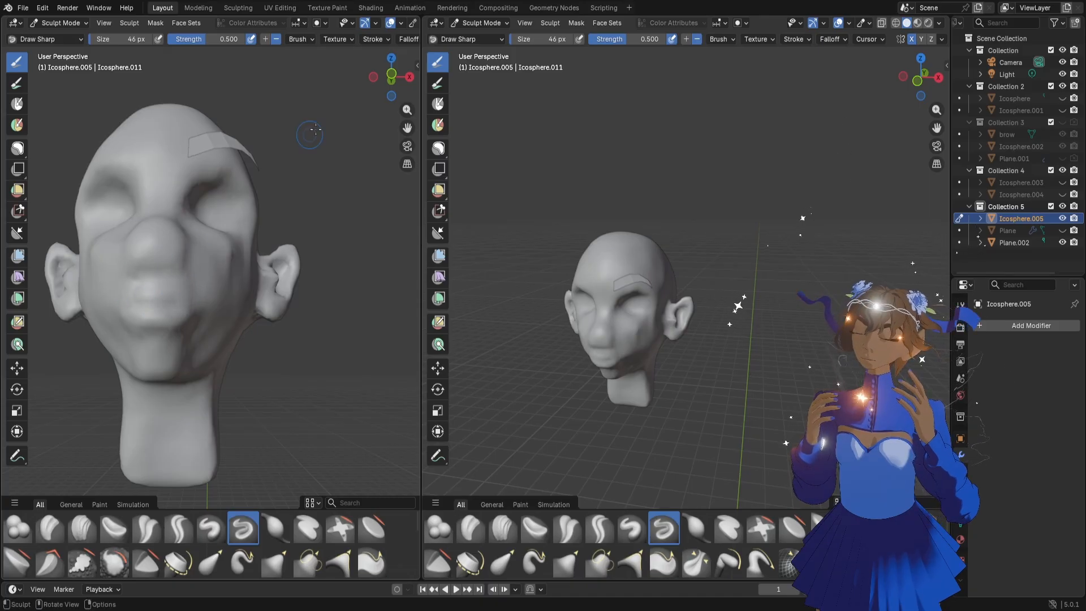
drag(390, 77, 356, 118)
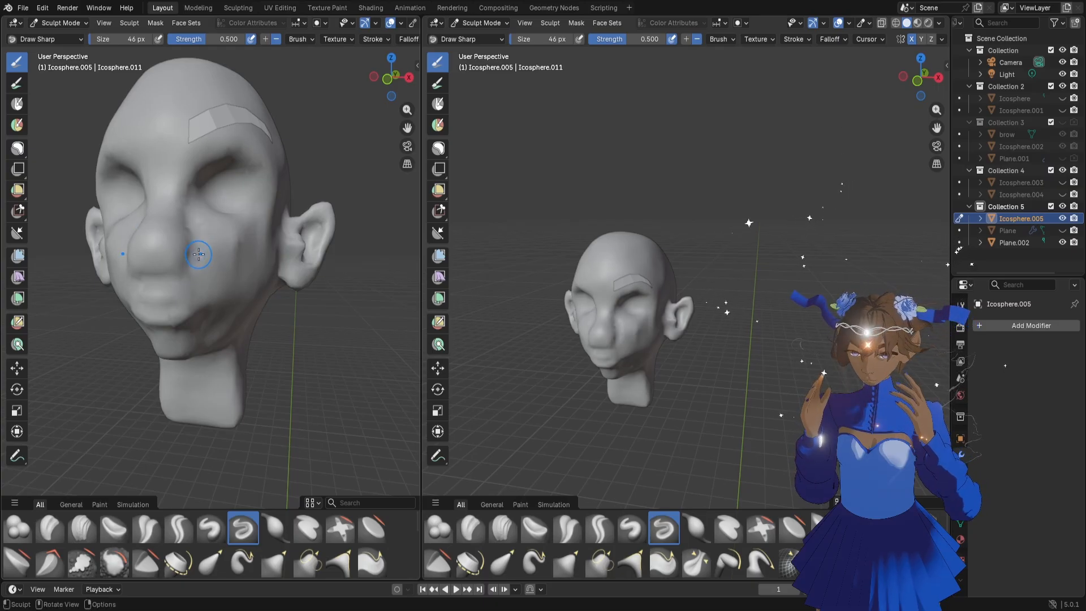
Adjust the side of the nose and the mouth area with the Grab brush at 94 px
key(g)
drag(193, 255, 190, 256)
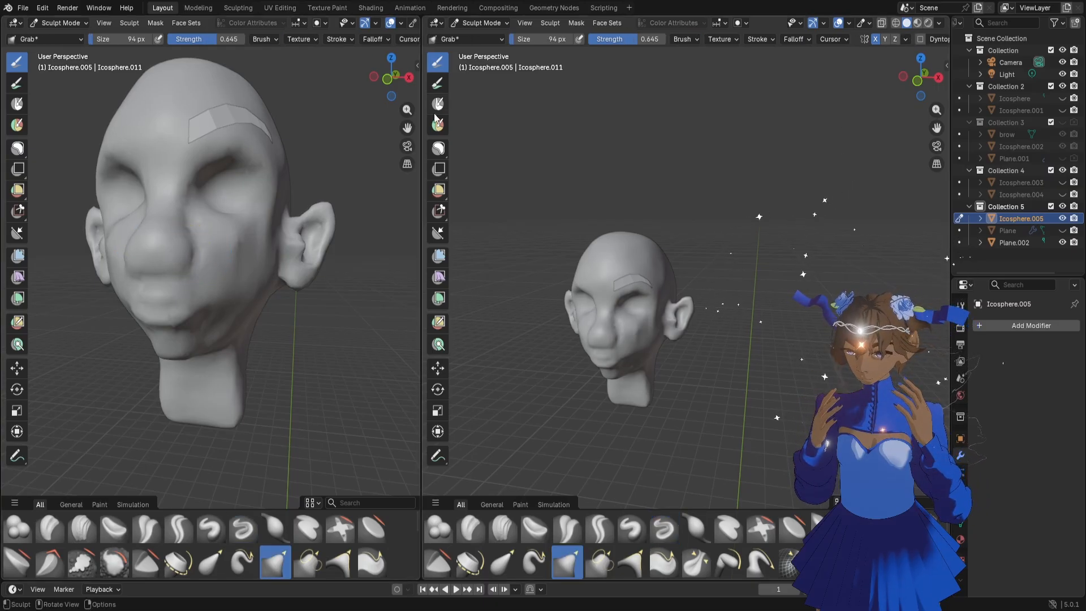
drag(399, 85, 407, 85)
mouse_move(194, 324)
mouse_down()
mouse_move(177, 332)
mouse_move(195, 327)
mouse_move(220, 351)
mouse_up()
Pull the cheek, mouth corner and lower lip into shape with the Grab brush at 72 px
key(f)
click(185, 323)
mouse_move(407, 112)
mouse_down()
mouse_move(407, 95)
mouse_move(407, 123)
mouse_move(400, 83)
mouse_up()
drag(254, 270, 248, 265)
drag(248, 265, 224, 271)
drag(209, 309, 196, 303)
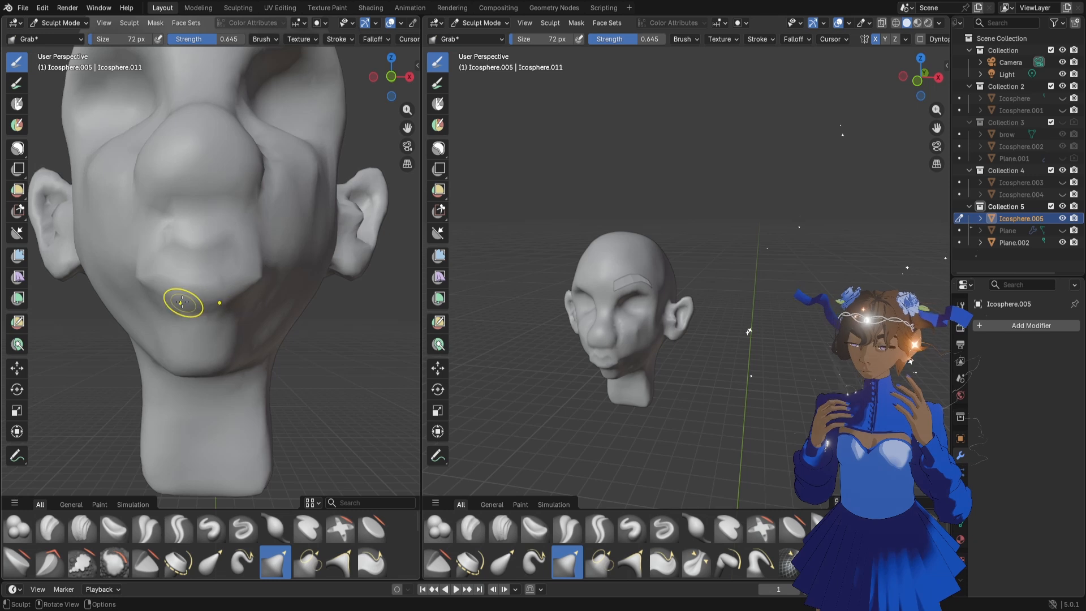
drag(393, 81, 431, 82)
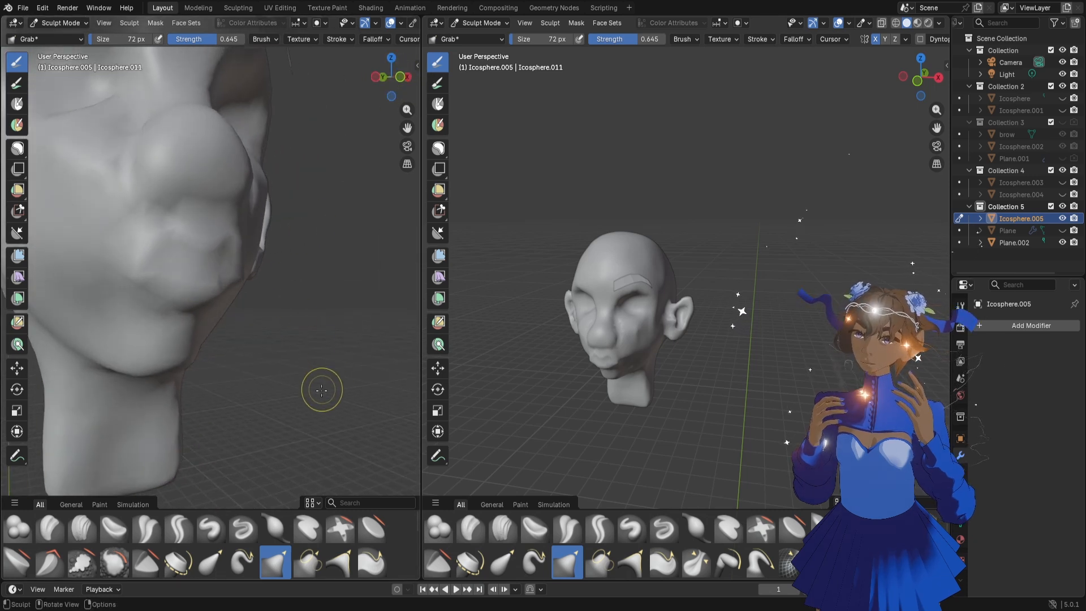
Build up the lips near the mouth corner with the Clay Strips brush, reducing its size from 78 to 34 px
click(243, 528)
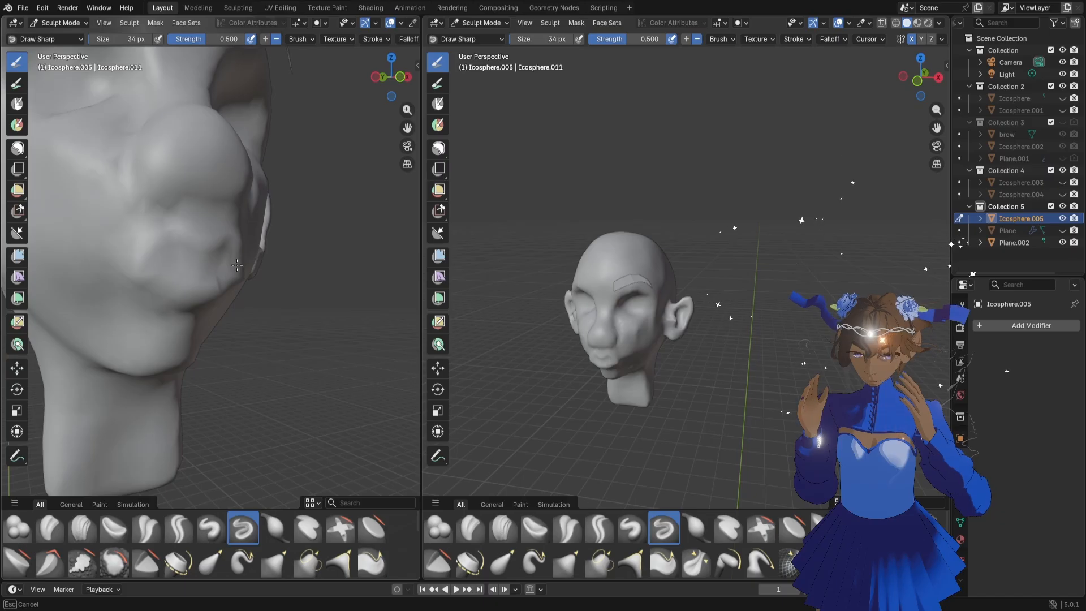
click(50, 528)
mouse_move(192, 300)
mouse_down()
mouse_move(173, 289)
mouse_move(196, 290)
mouse_up()
click(81, 529)
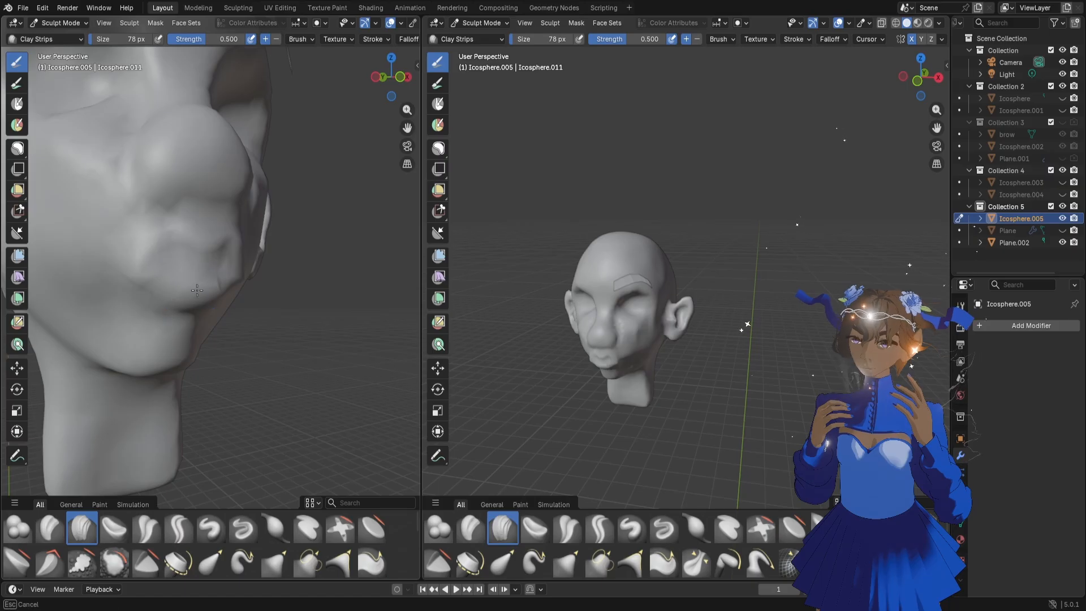
key(f)
click(176, 286)
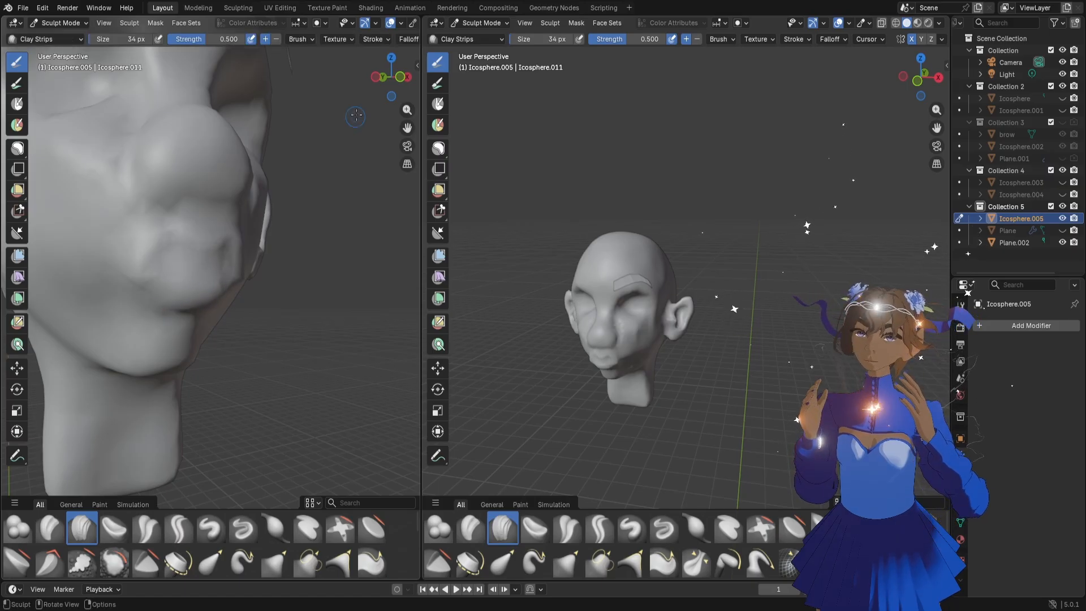
Remesh the head and fill out the lips from the front with the Clay Strips brush at 34 px
middle_drag(356, 117, 341, 88)
mouse_move(217, 247)
mouse_down()
mouse_move(243, 250)
mouse_move(191, 255)
mouse_up()
key(ctrl+r)
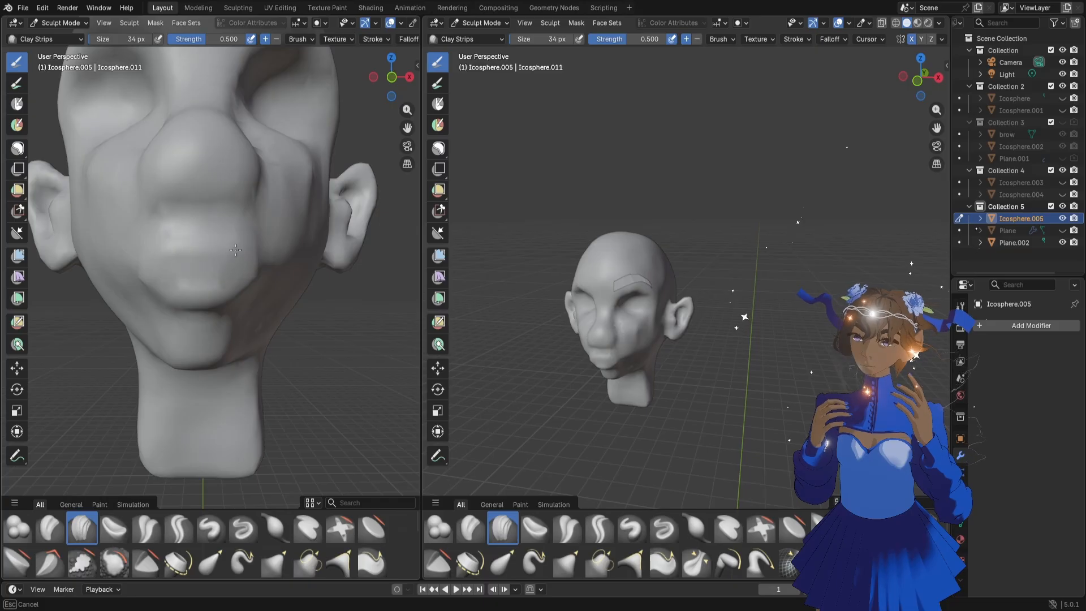
drag(208, 292, 242, 195)
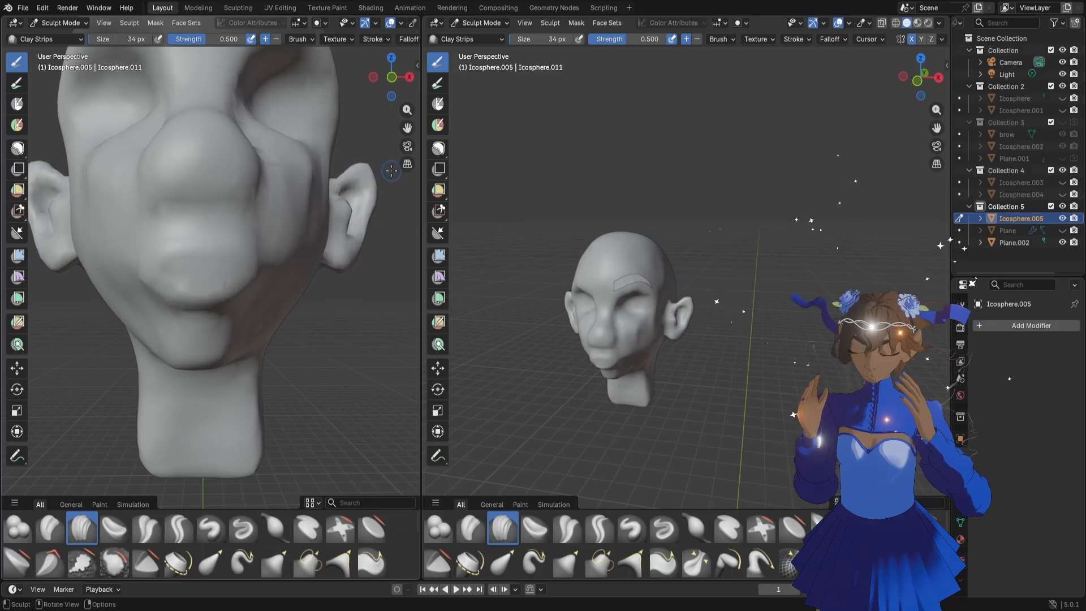
middle_drag(308, 180, 254, 248)
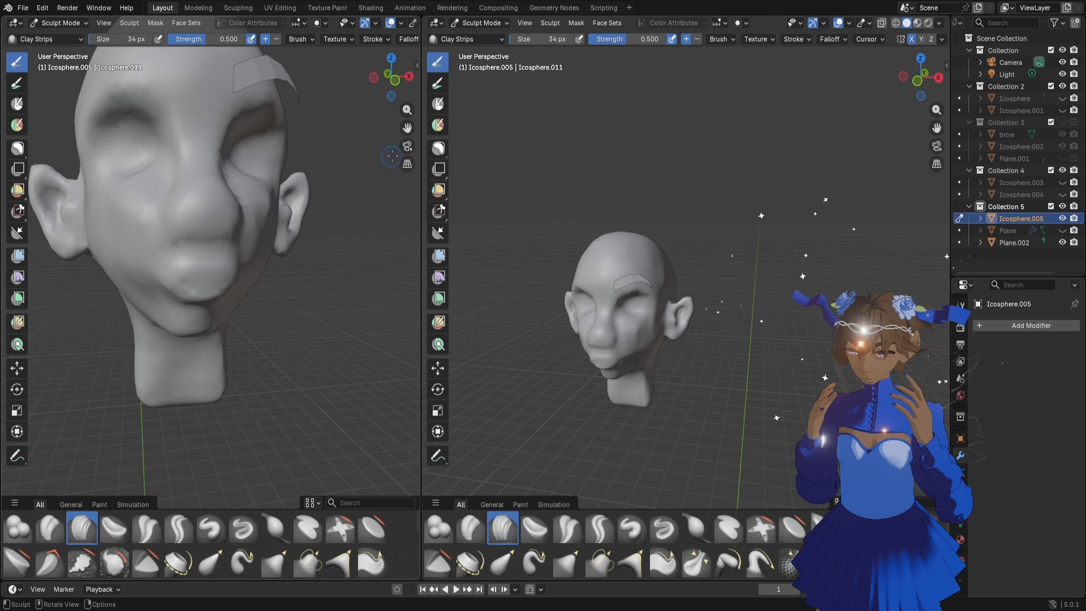
Widen the close-up viewport and frame the head frontally at a larger scale in the other viewport
drag(421, 226, 490, 226)
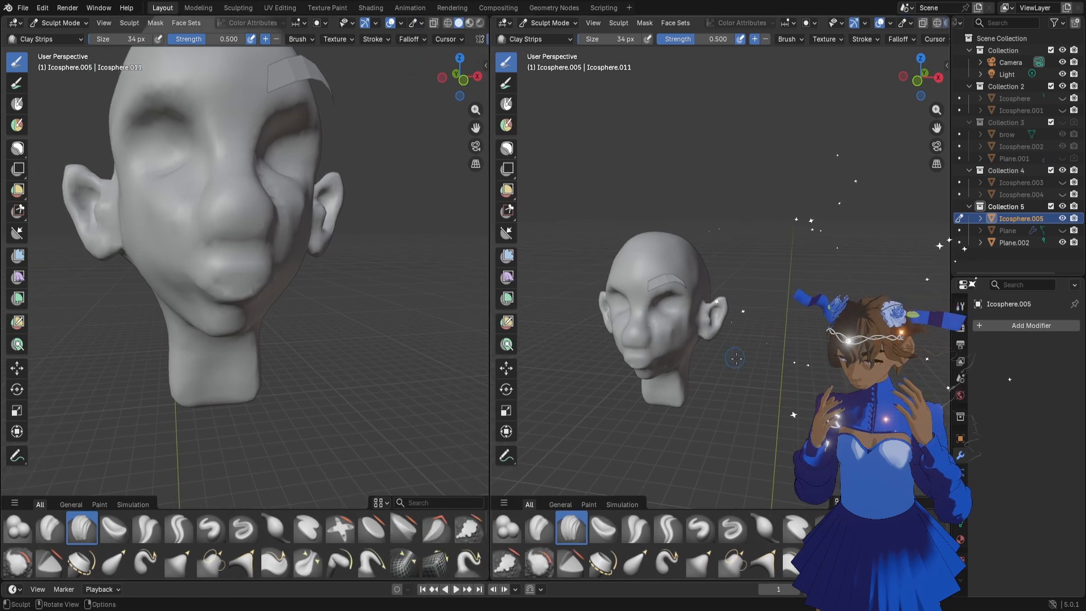
scroll(736, 358, up, 2)
scroll(736, 359, down, 1)
mouse_move(741, 330)
shift+middle_down()
mouse_move(794, 236)
mouse_move(826, 228)
shift+middle_up()
scroll(826, 227, up, 2)
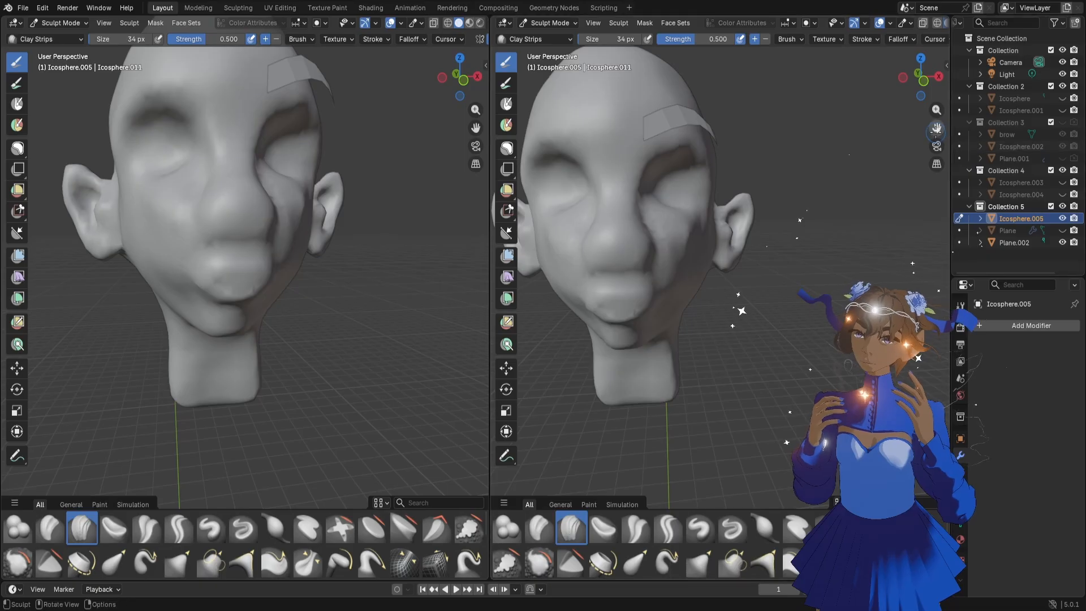
drag(937, 129, 767, 296)
Add a Smooth modifier to the head, set its repeat to 4, and apply it
click(1031, 325)
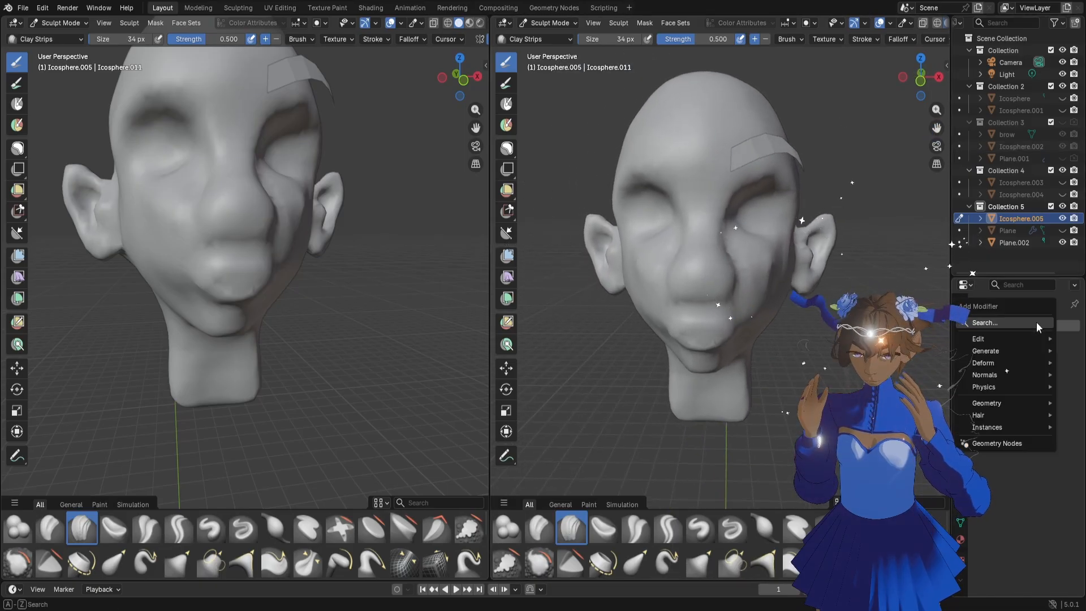
text(s)
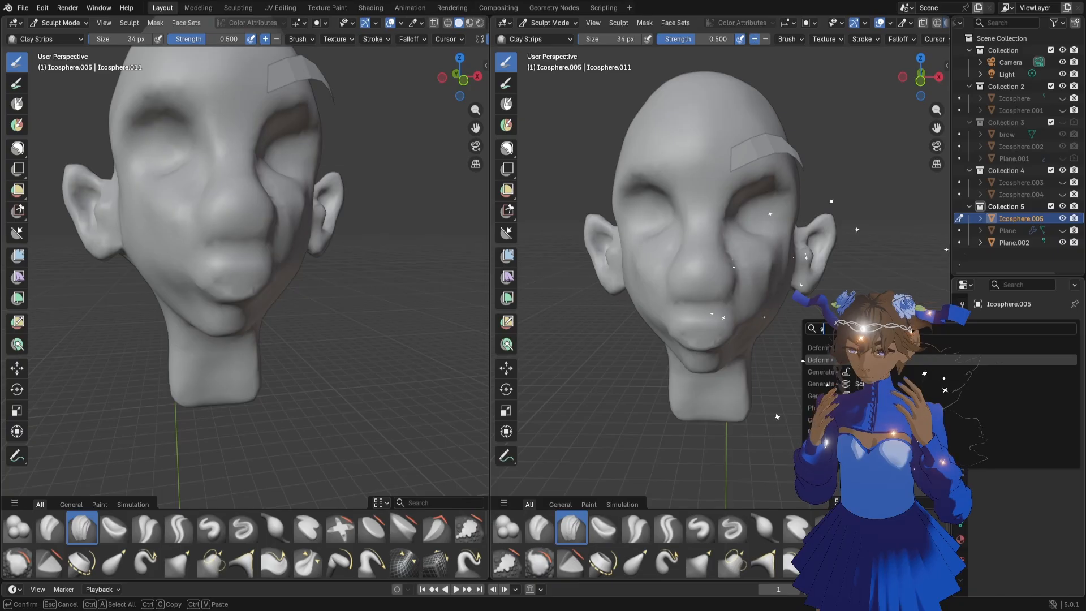
key(Return)
drag(1035, 394, 1048, 394)
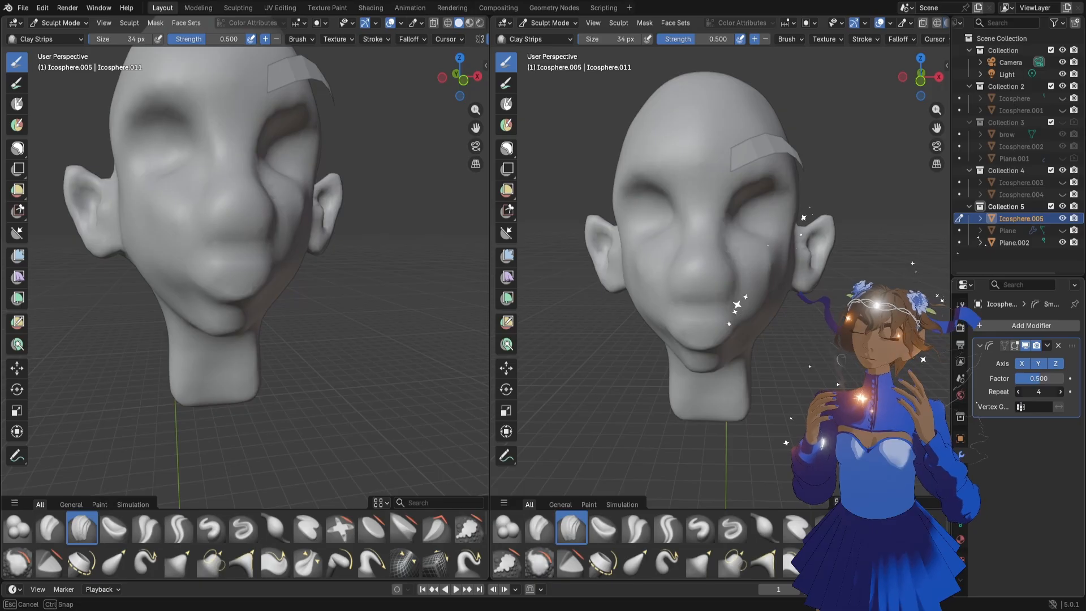
drag(1048, 394, 1039, 387)
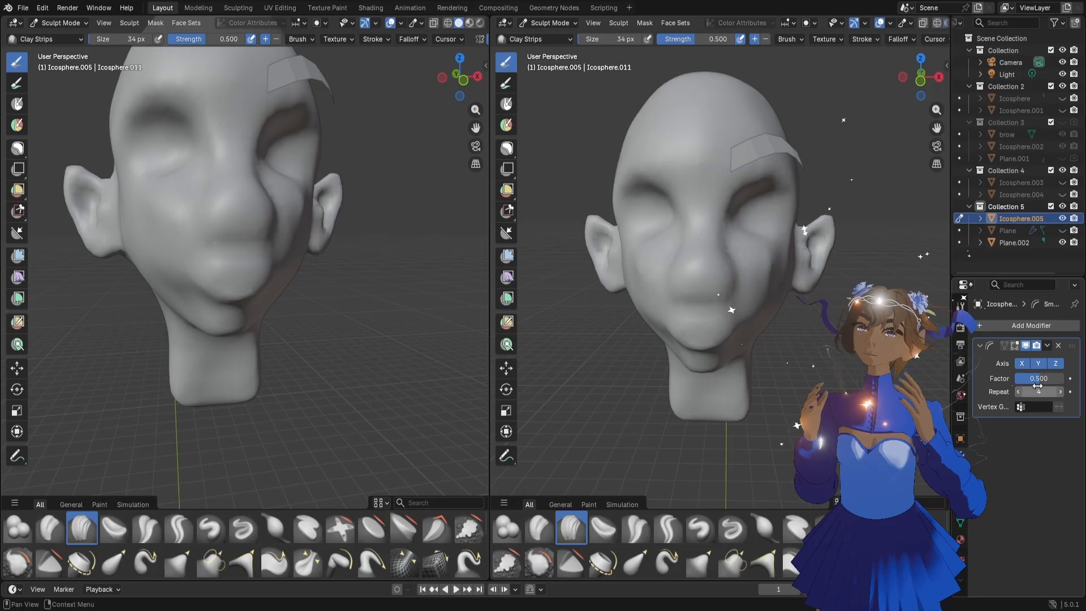
click(1048, 346)
click(998, 357)
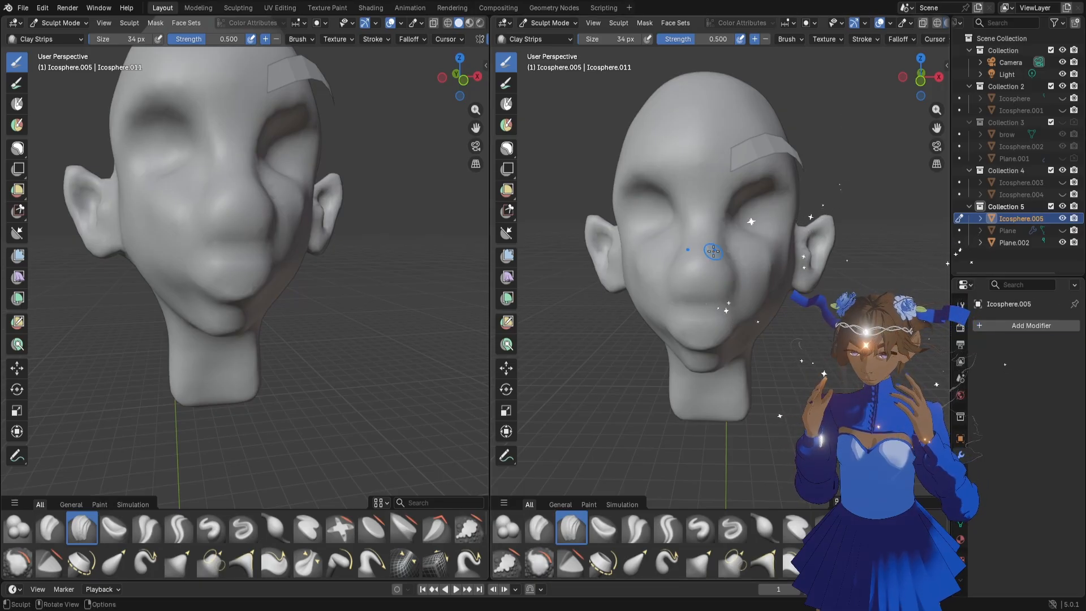
Adjust the cheek beside the nose with the Grab brush at 110 px
key(f)
click(734, 254)
key(g)
mouse_move(733, 256)
mouse_down()
mouse_move(732, 233)
mouse_move(741, 261)
mouse_up()
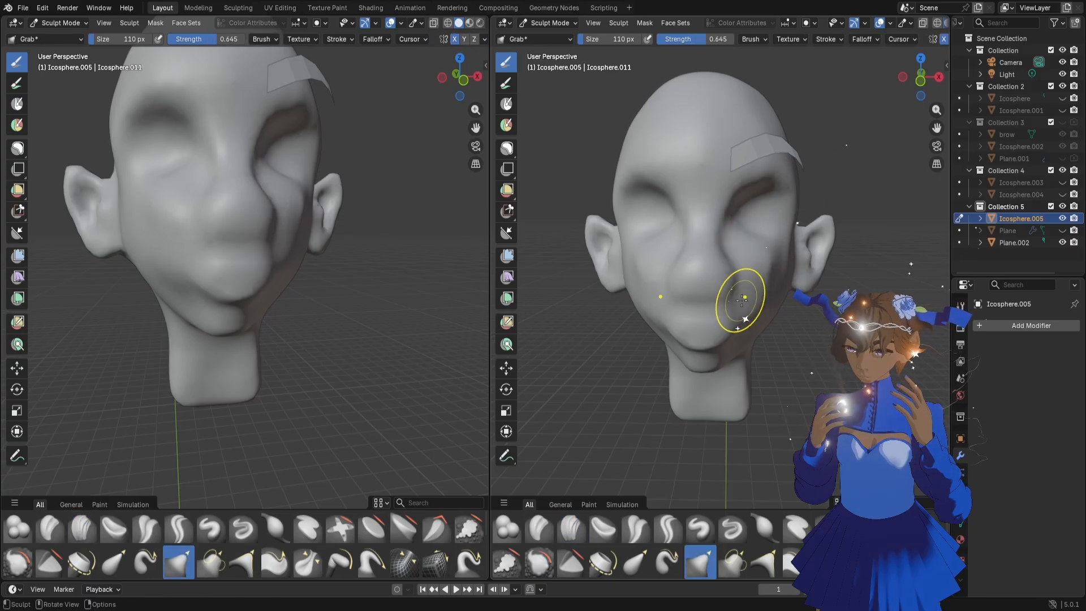
Sculpt the area between the nose and upper lip with the Draw Sharp brush at 38 px
middle_drag(288, 245, 272, 257)
scroll(272, 257, up, 3)
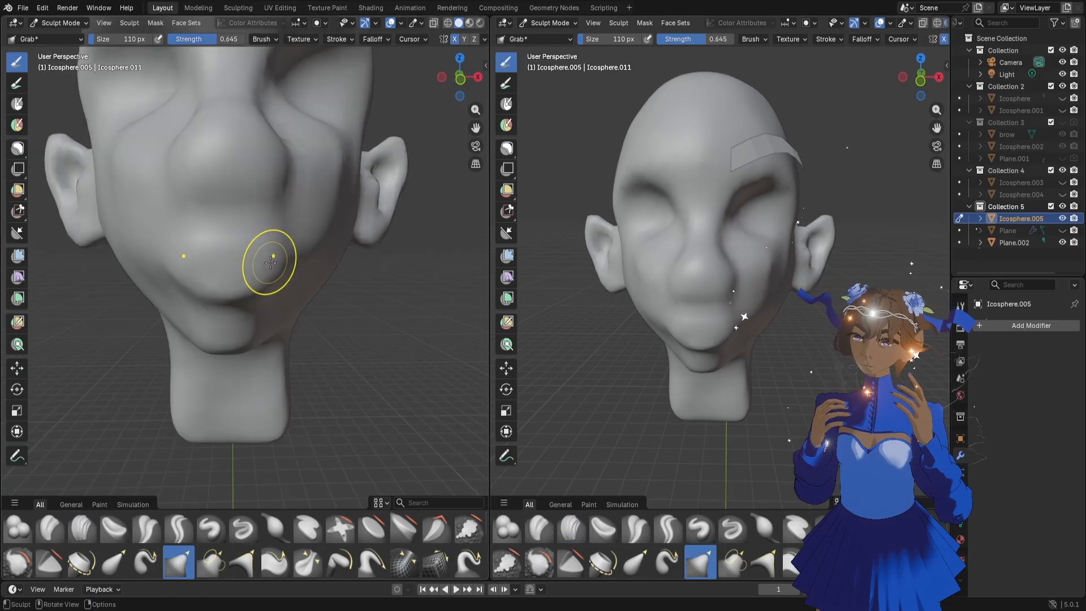
key(f)
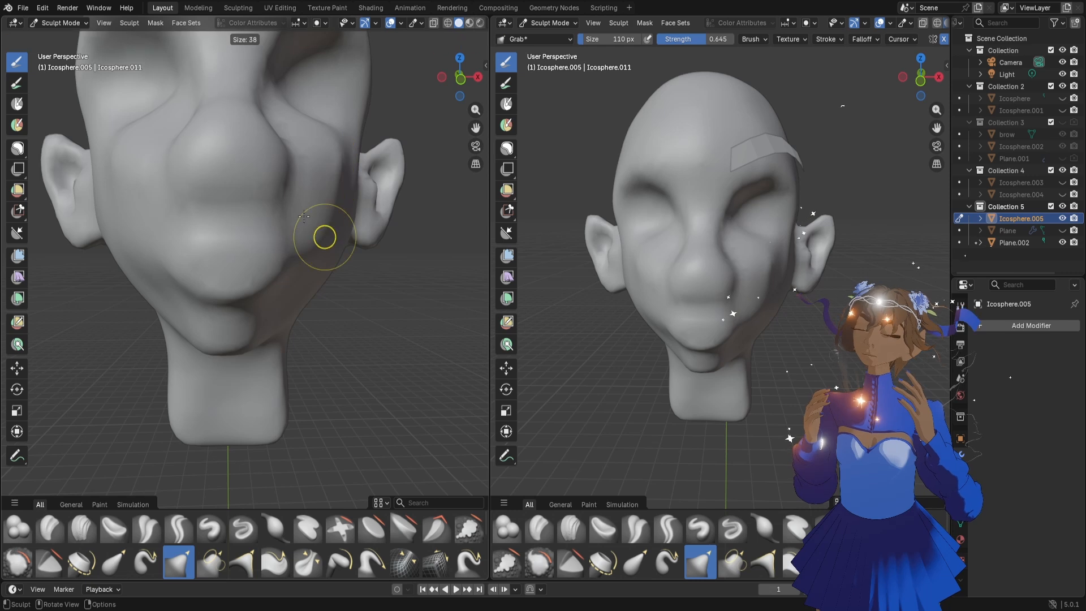
click(305, 214)
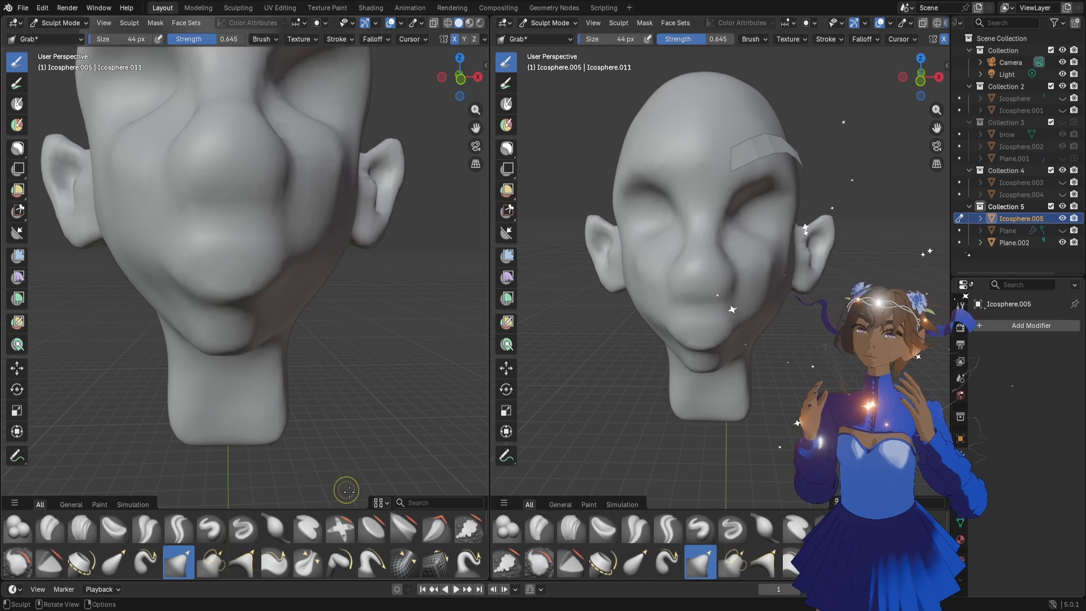
click(243, 528)
key(f)
click(243, 219)
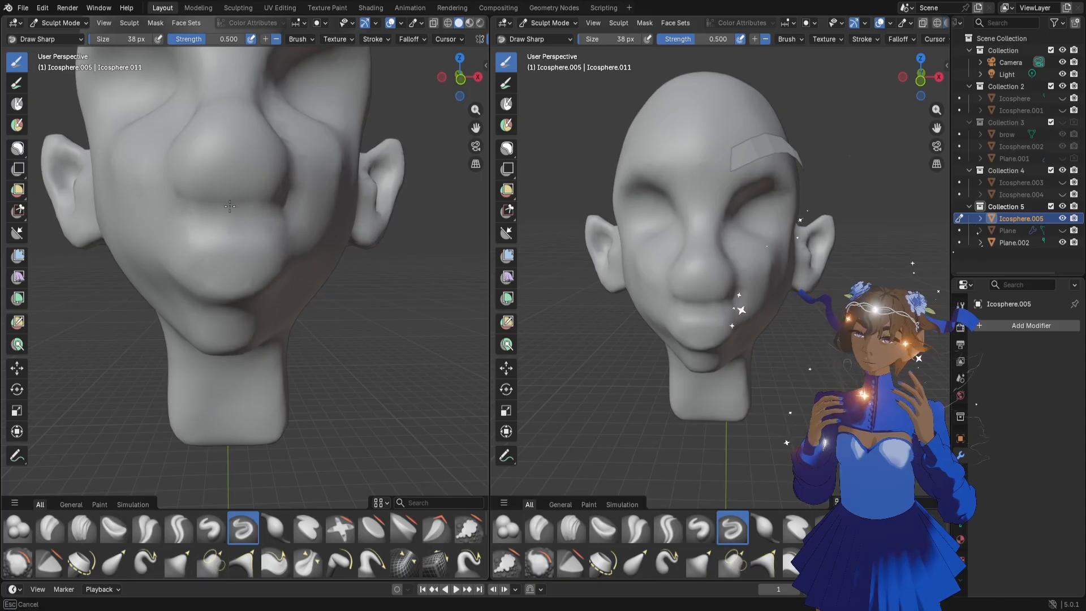
Reshape the upper lip from an angled view with the Grab brush at 74 px
drag(474, 134, 466, 158)
drag(457, 88, 444, 91)
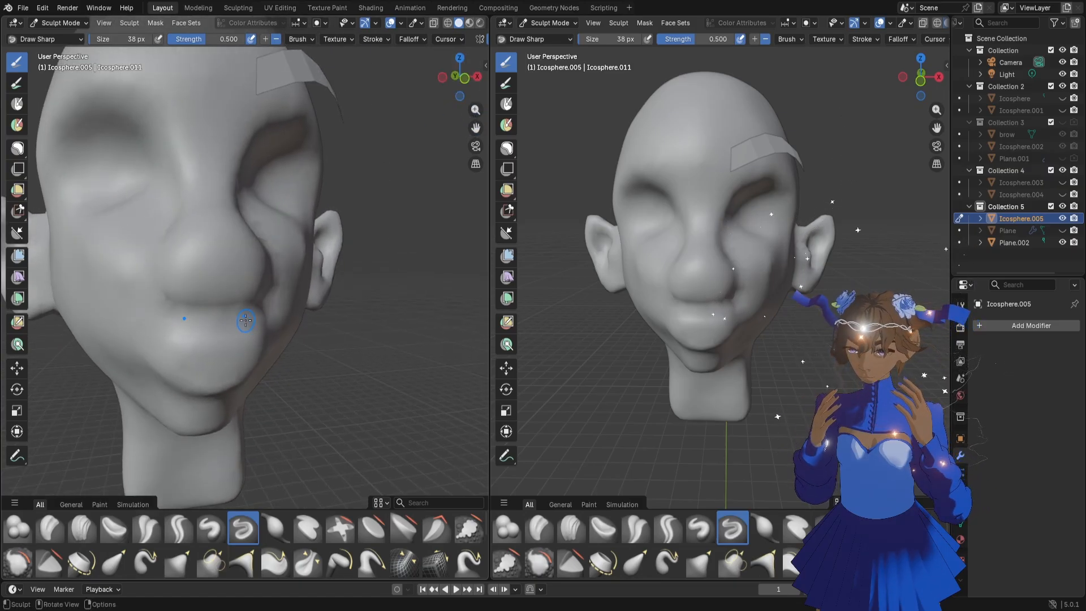
key(f)
key(g)
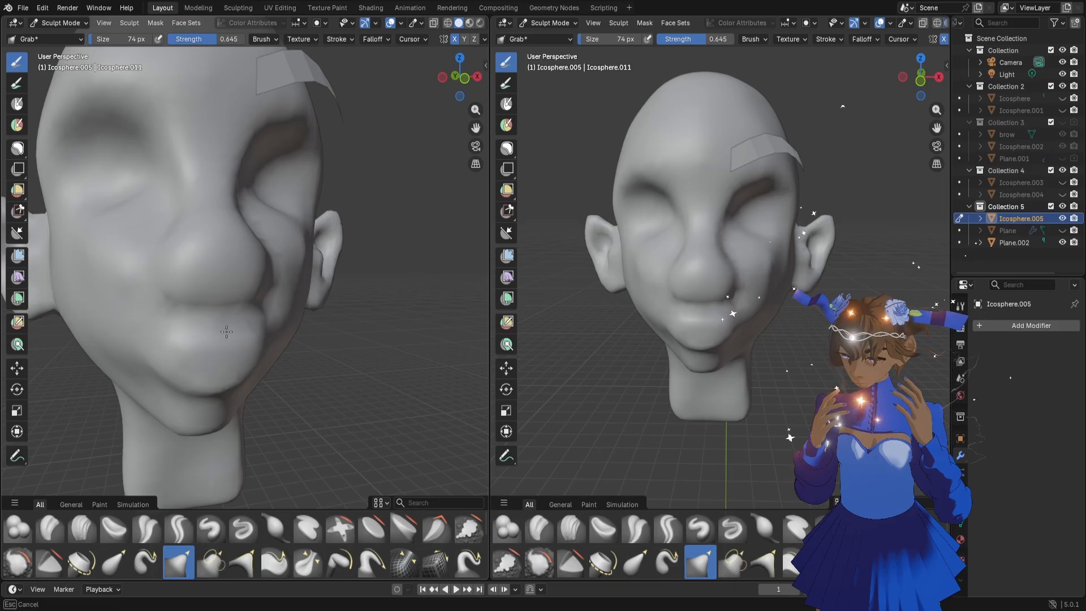
drag(197, 330, 199, 334)
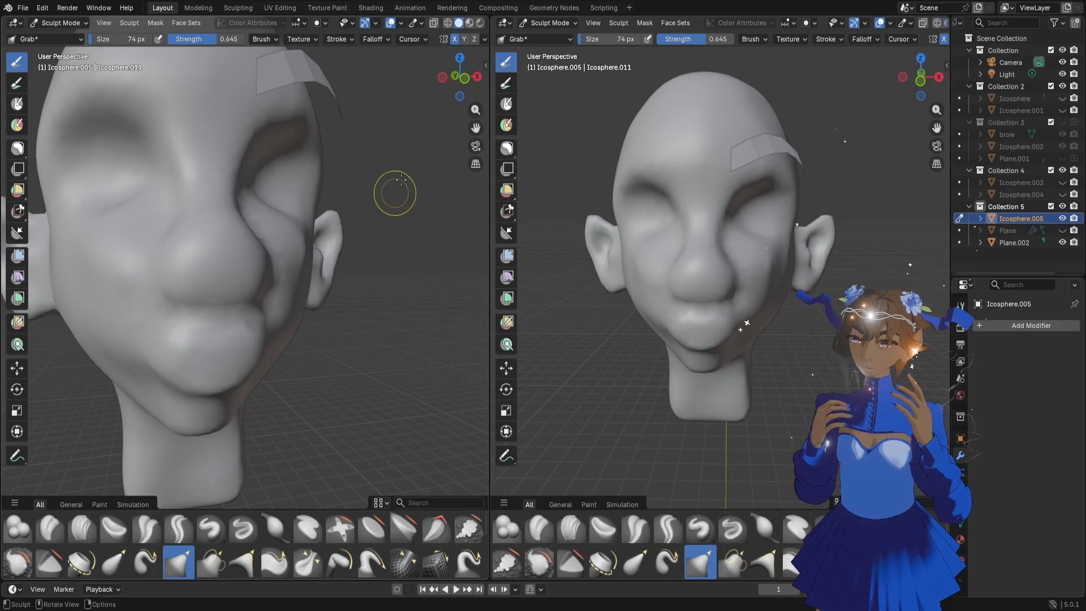
Pull the mouth corners inward and shape the area around the lower lip with the Grab brush at 74 px
drag(461, 76, 393, 109)
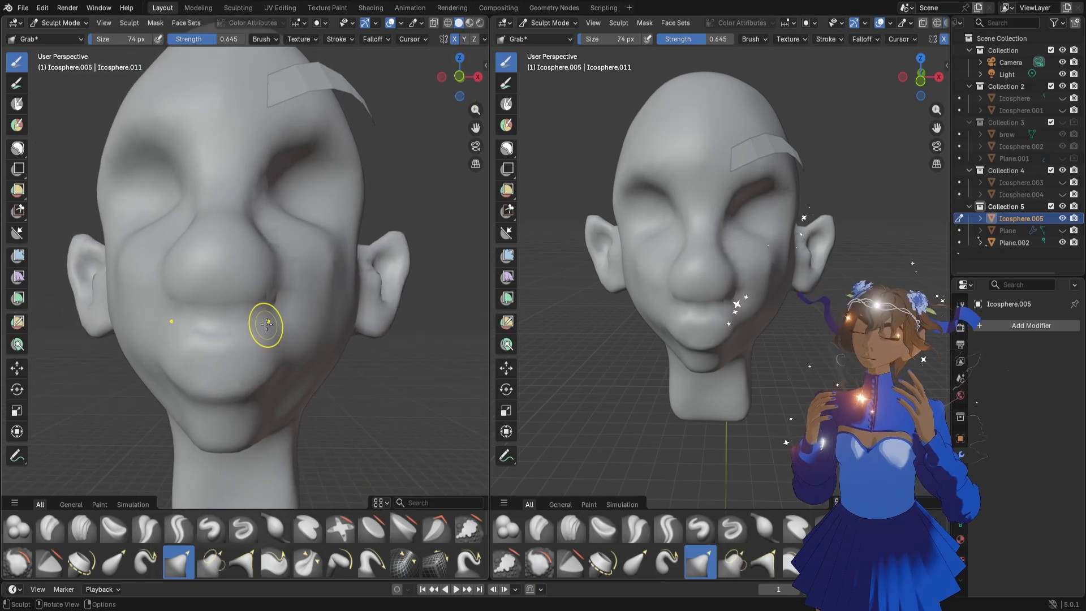
mouse_move(267, 325)
mouse_down()
mouse_move(264, 335)
mouse_move(291, 354)
mouse_up()
drag(269, 391, 268, 392)
drag(254, 401, 246, 404)
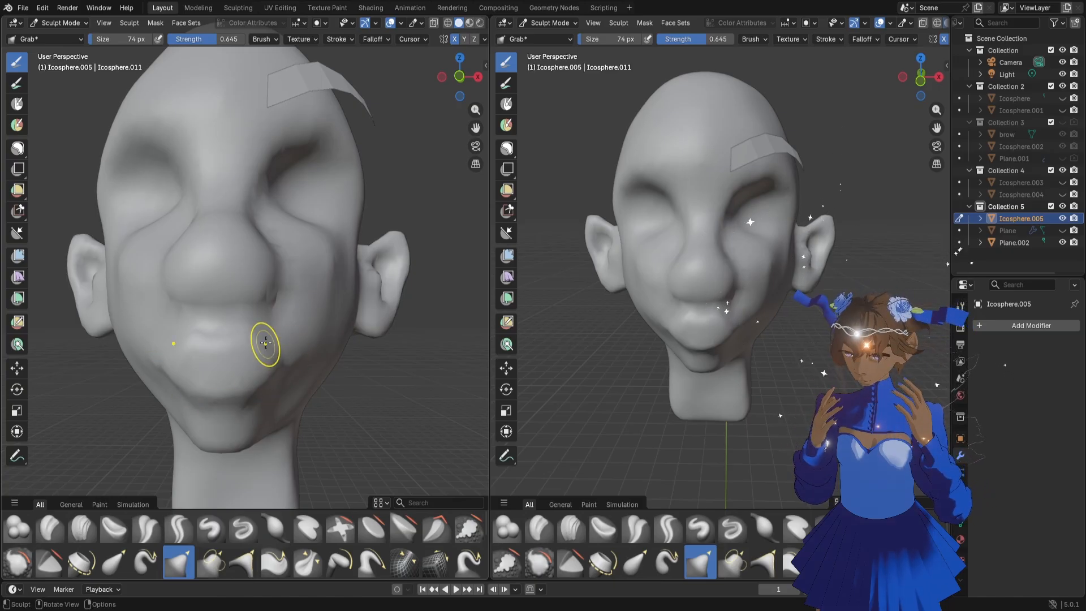
mouse_move(266, 343)
mouse_down()
mouse_move(246, 324)
mouse_move(216, 333)
mouse_move(220, 342)
mouse_up()
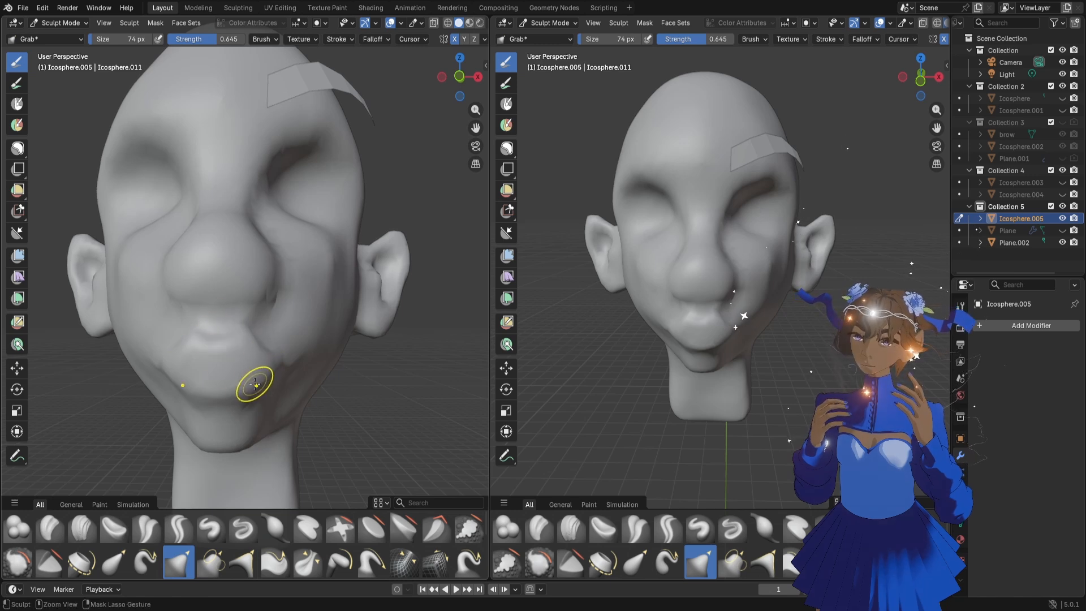
mouse_move(458, 79)
mouse_down()
mouse_move(509, 87)
mouse_move(484, 92)
mouse_up()
key(f)
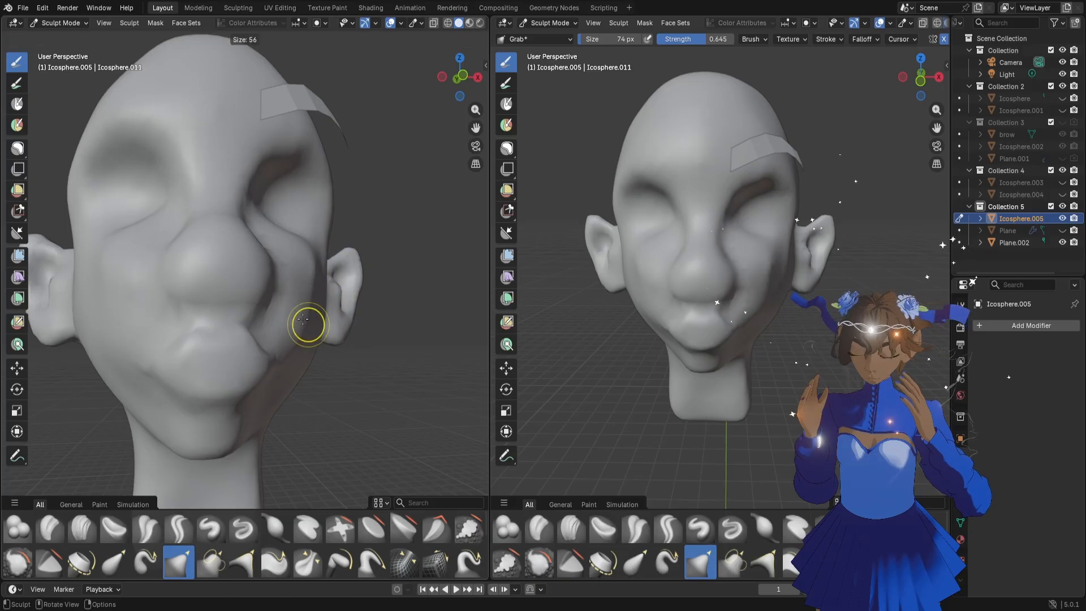
click(301, 314)
click(242, 529)
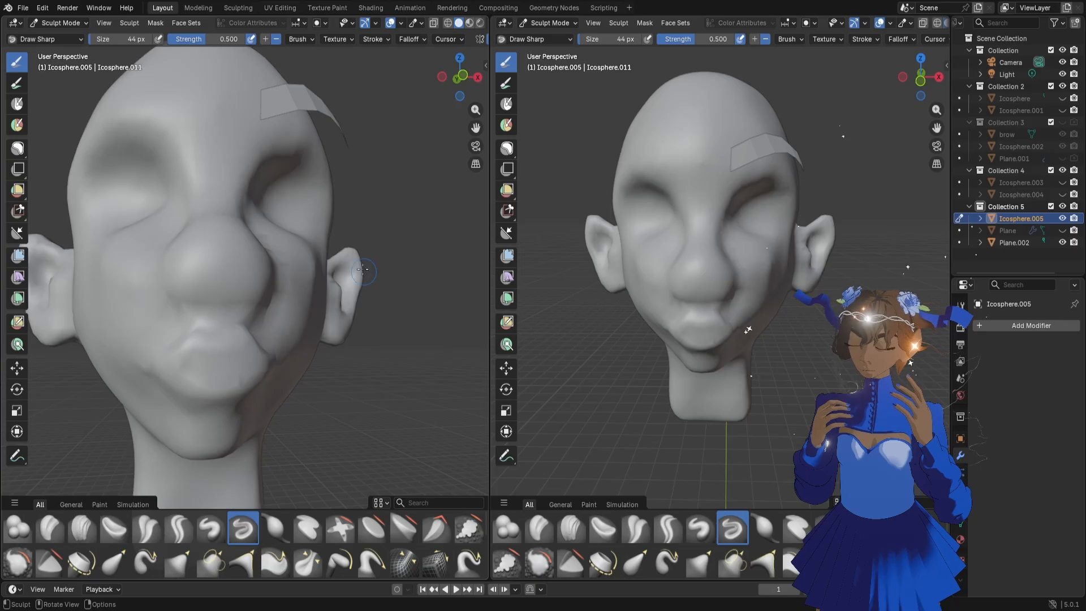
Reshape the outer cheek and cheekbone below the eye socket with the Grab brush at 148 px
scroll(363, 270, down, 2)
middle_drag(335, 257, 315, 241)
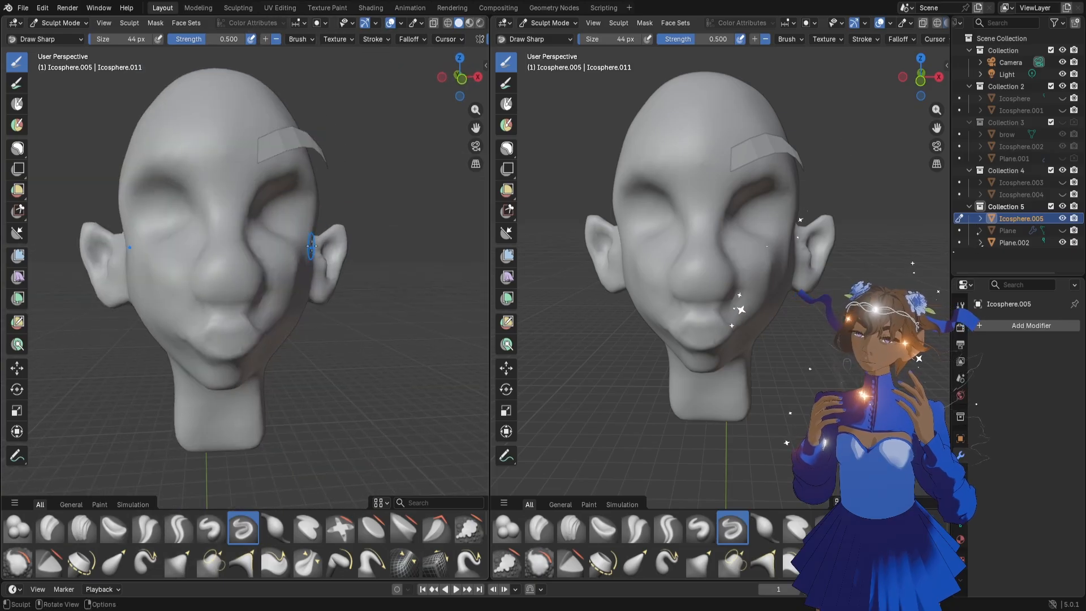
key(g)
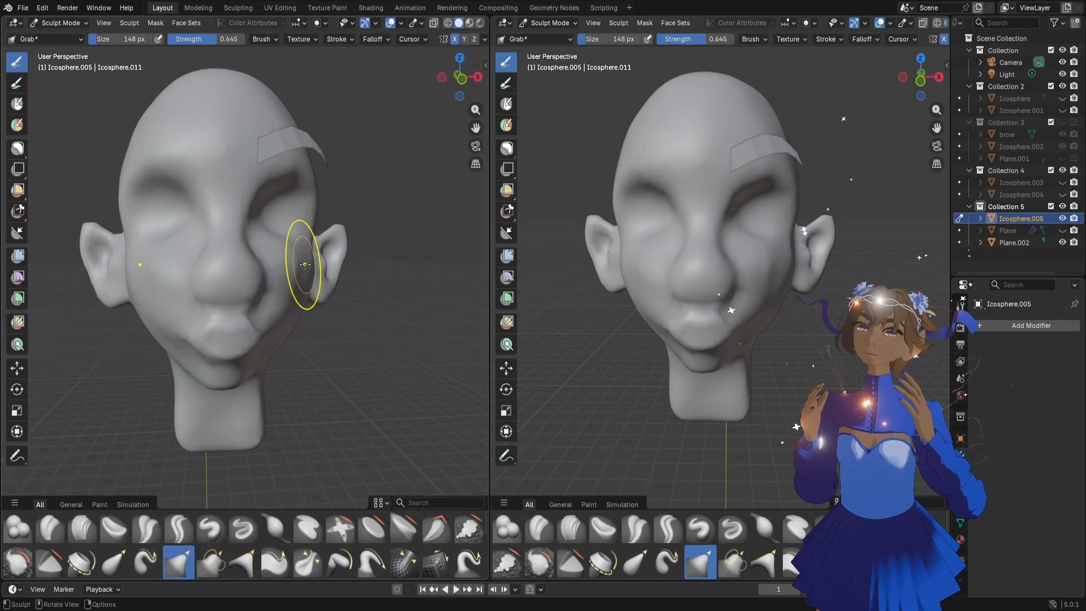
middle_drag(305, 265, 306, 275)
drag(305, 246, 301, 233)
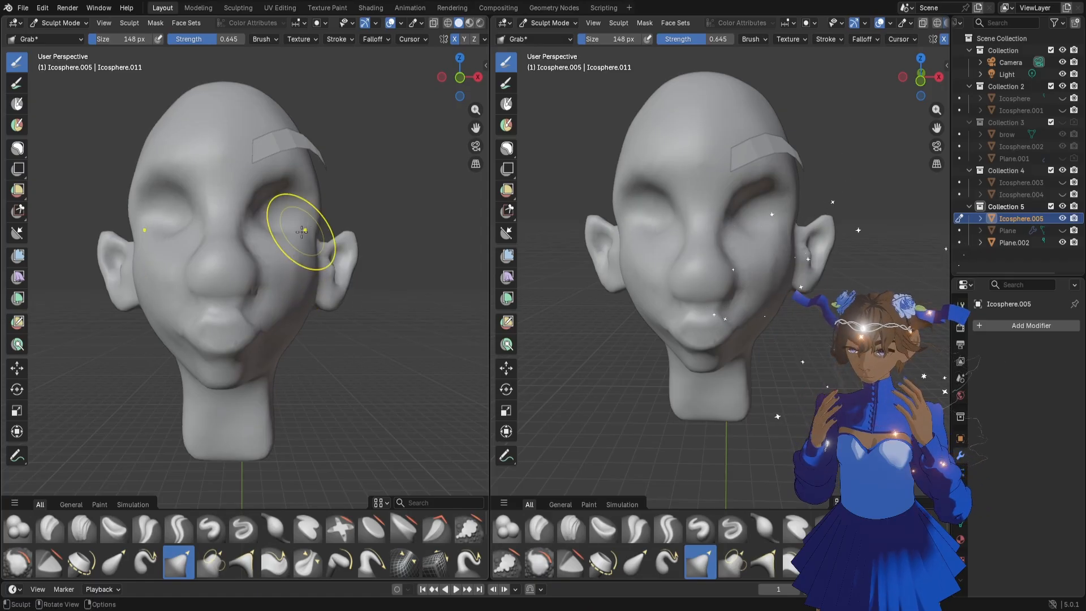
Flatten the brow and temple area around the eyebrow with the Flatten/Contrast brush at 112 px
mouse_move(272, 232)
middle_down()
mouse_move(289, 190)
mouse_move(303, 188)
mouse_move(249, 255)
mouse_move(262, 189)
mouse_move(298, 174)
mouse_move(377, 195)
middle_up()
click(373, 527)
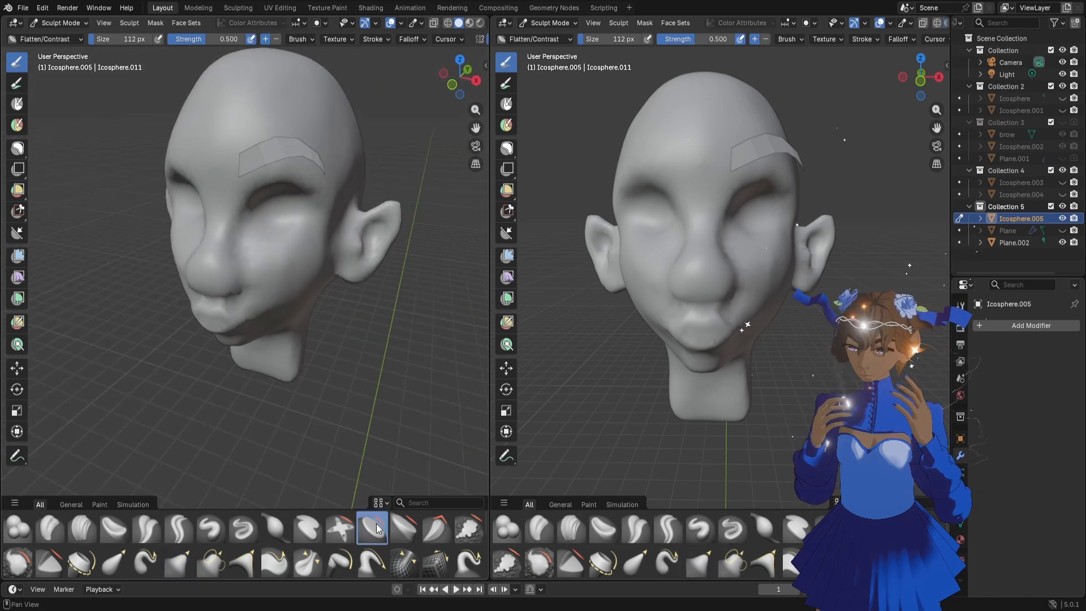
mouse_move(317, 175)
middle_down()
mouse_move(333, 169)
mouse_move(322, 138)
middle_up()
drag(322, 138, 327, 146)
mouse_move(326, 146)
mouse_down()
mouse_move(309, 122)
mouse_move(339, 147)
mouse_up()
mouse_move(338, 147)
mouse_down()
mouse_move(322, 138)
mouse_move(338, 156)
mouse_up()
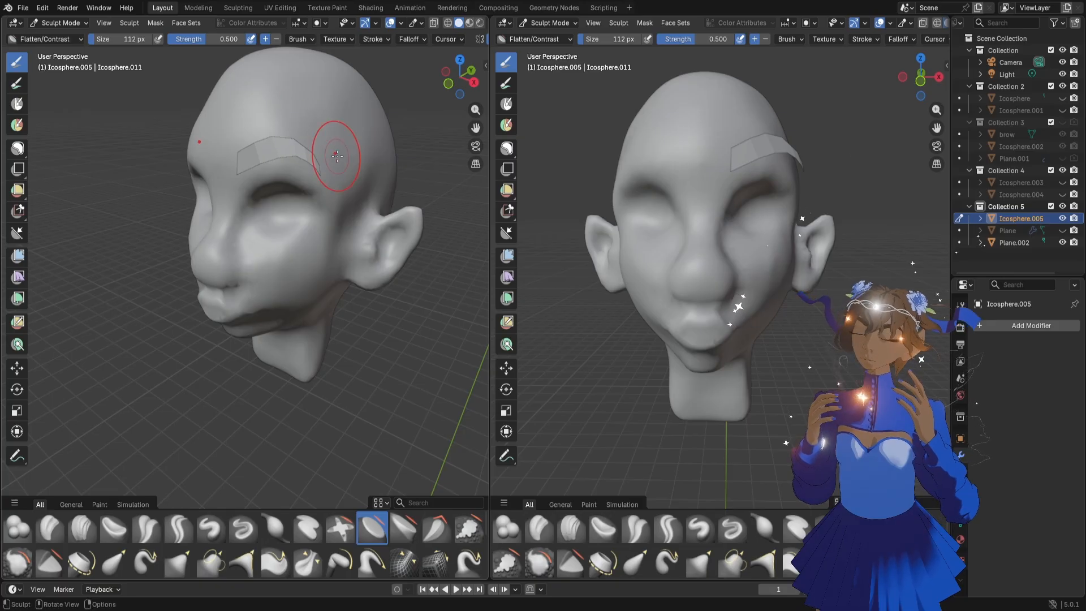
Return to Object Mode, hide the eyebrow copy Plane.002, and show and select the original Plane instead
click(61, 23)
click(53, 38)
click(1014, 242)
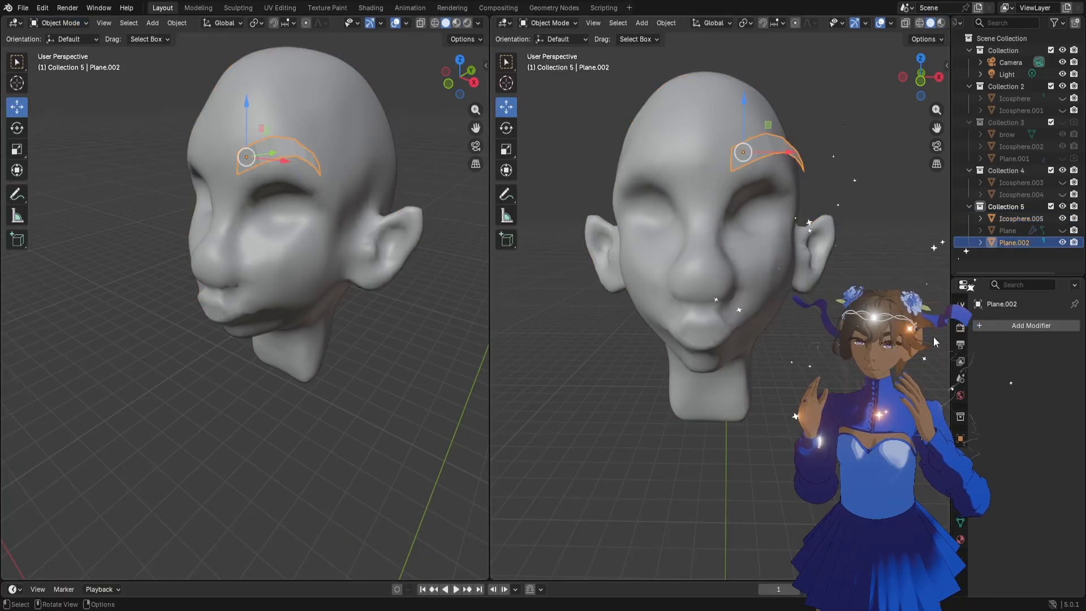
click(1062, 242)
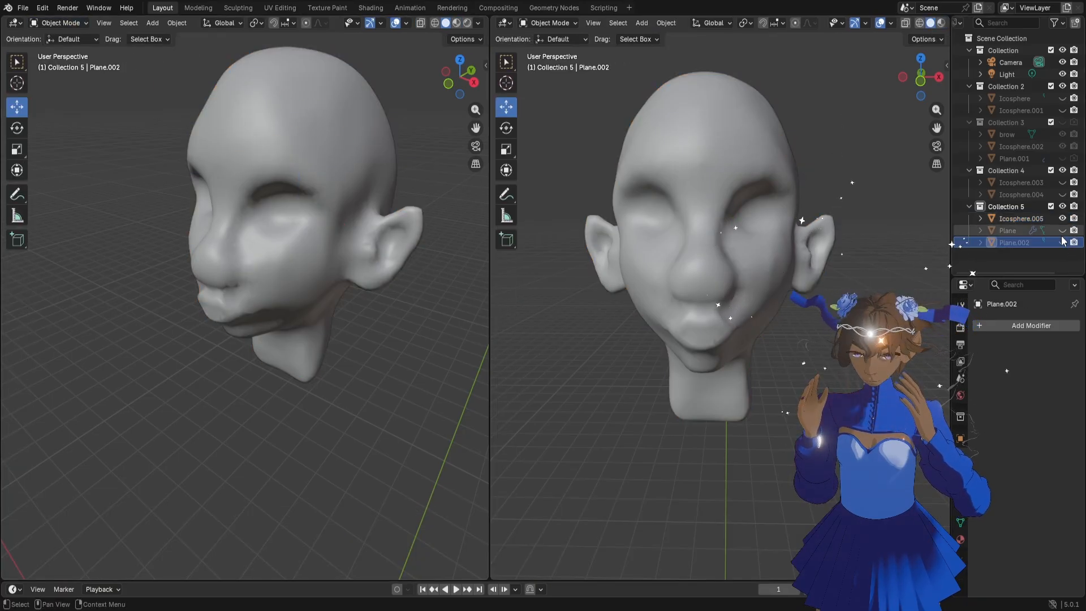
click(1016, 229)
middle_drag(430, 195, 291, 205)
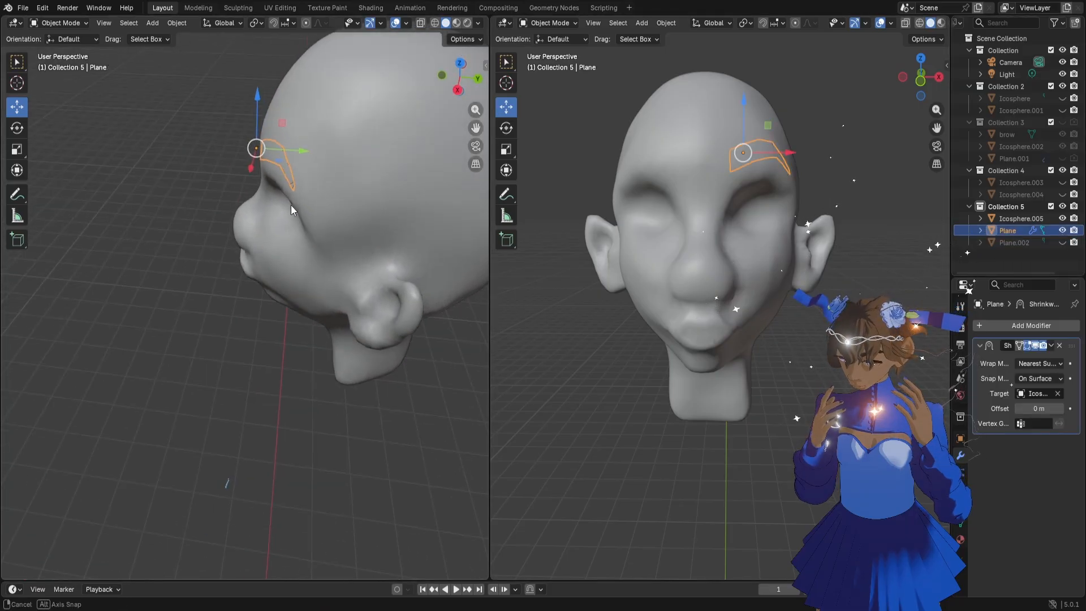
Move the eyebrow Plane about 0.005 m upward along the brow
drag(304, 152, 307, 150)
mouse_move(307, 150)
middle_down()
mouse_move(270, 226)
mouse_move(371, 198)
mouse_move(307, 155)
middle_up()
key(g)
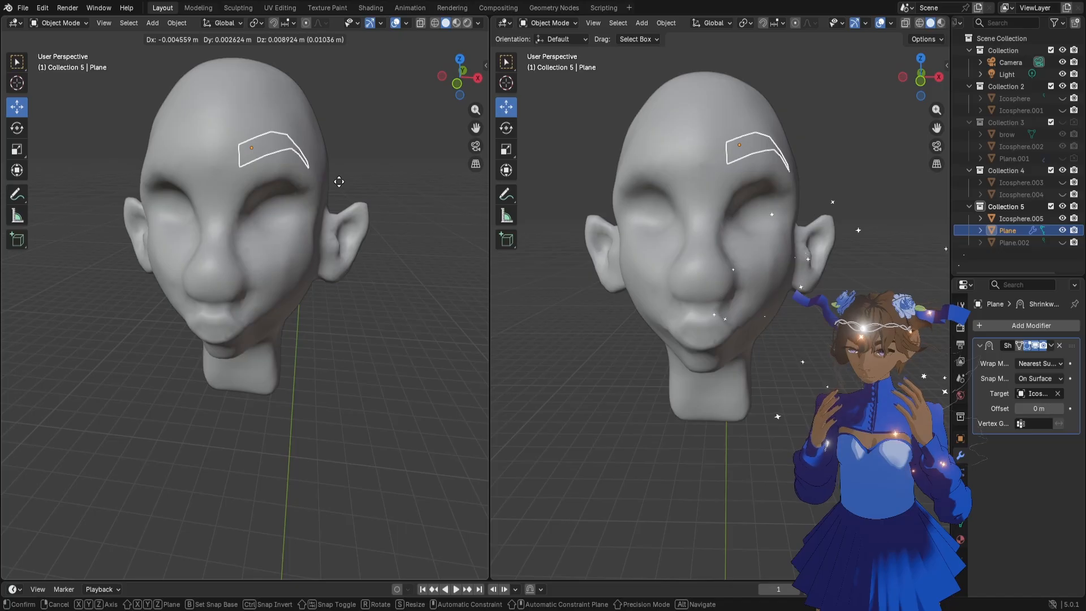
click(340, 184)
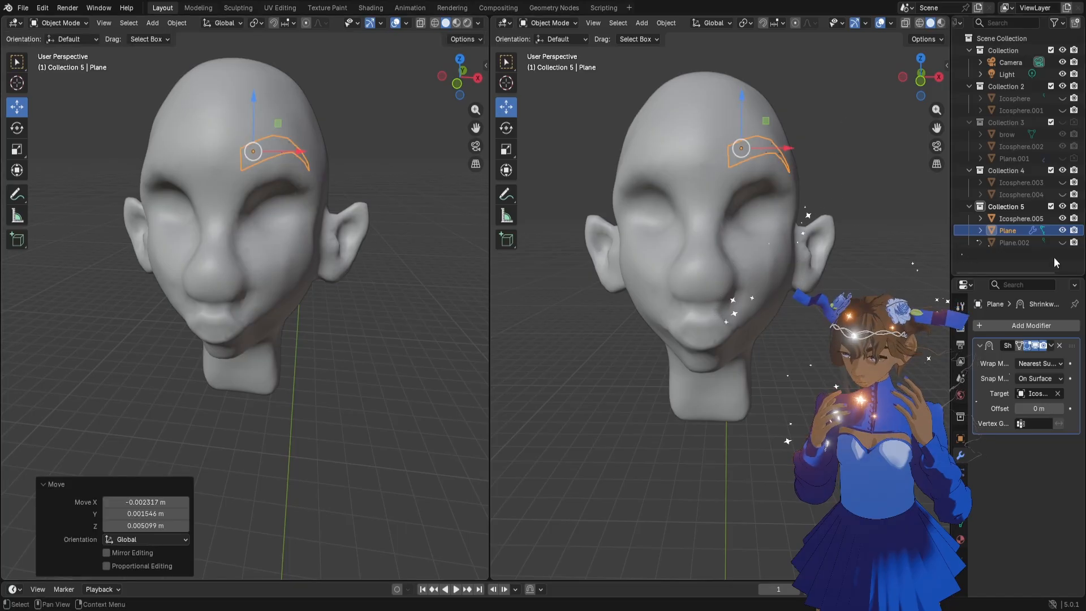
Delete the hidden eyebrow copy Plane.002 and duplicate Plane in place
click(1018, 242)
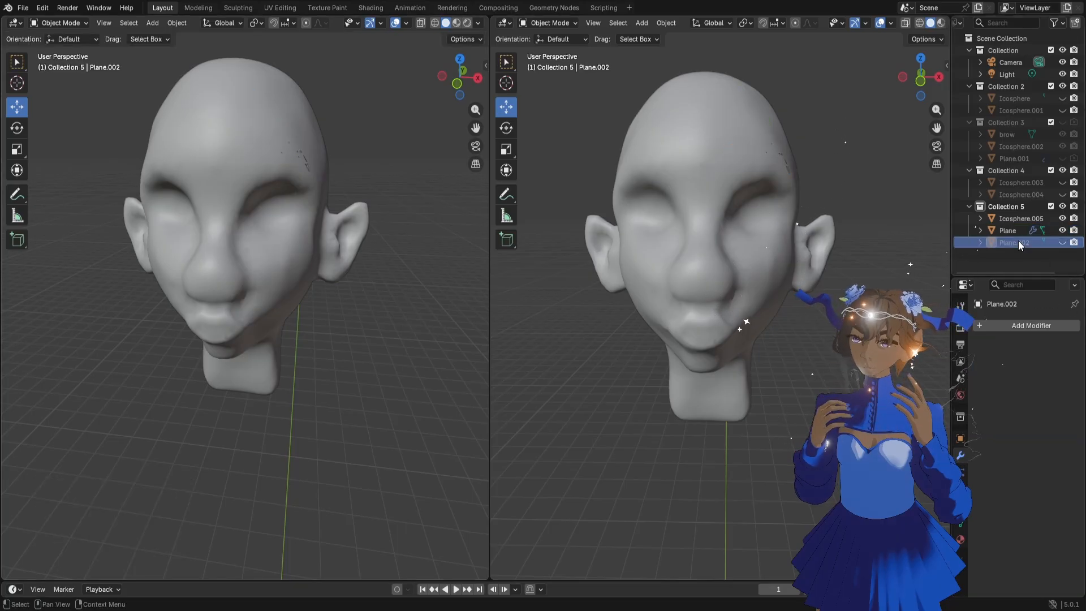
key(x)
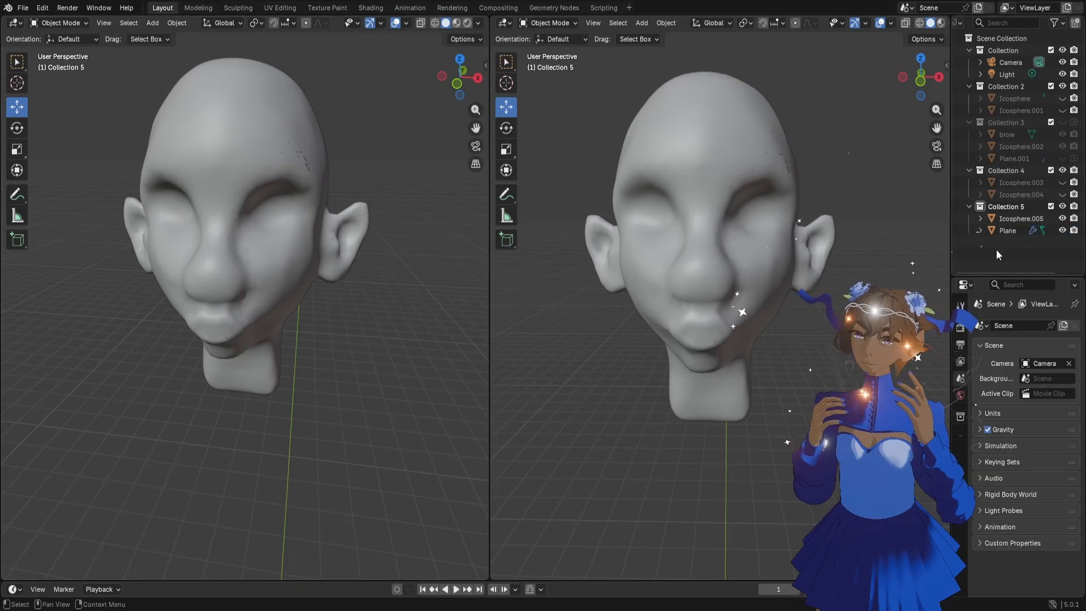
click(1027, 229)
key(shift+d)
key(Escape)
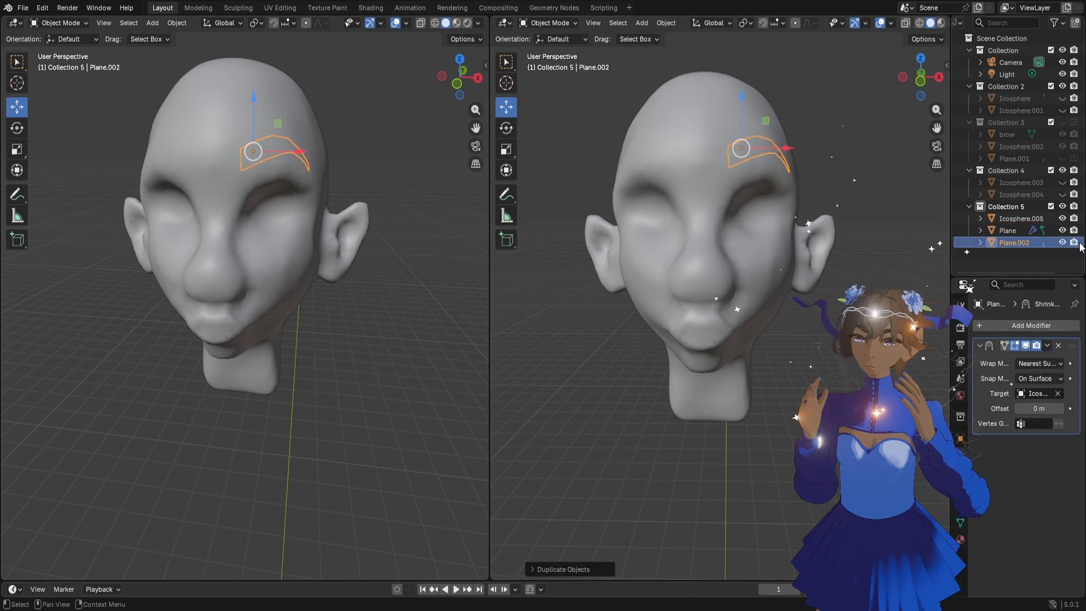
Hide the original Plane and apply the Shrinkwrap modifier on its duplicate
click(1062, 230)
click(1047, 346)
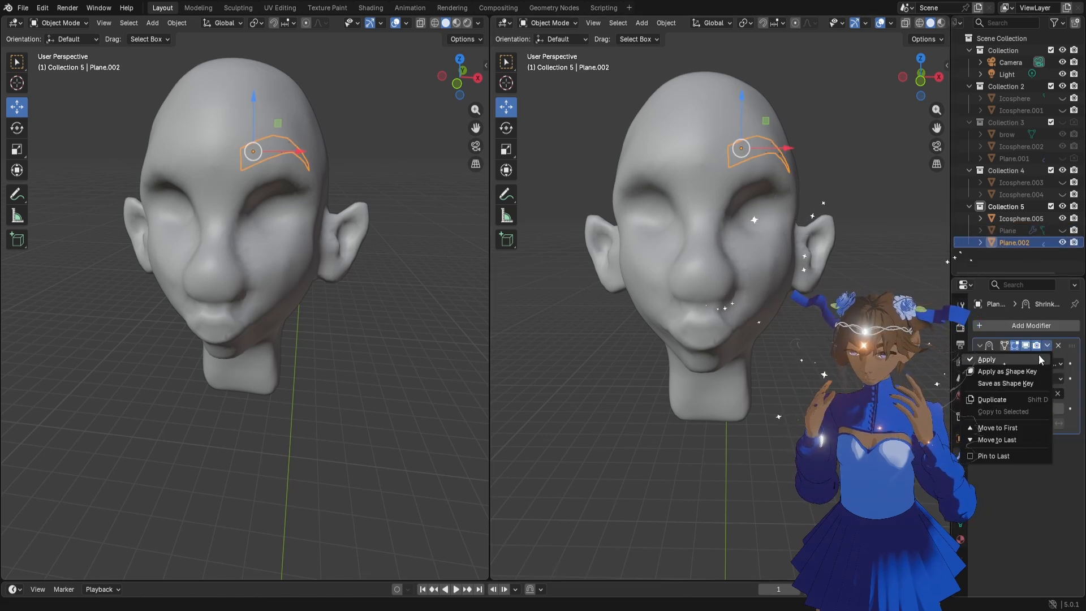
click(1040, 359)
Add a Mirror modifier to the eyebrow Plane.002, mirrored on X across the head object
click(1020, 322)
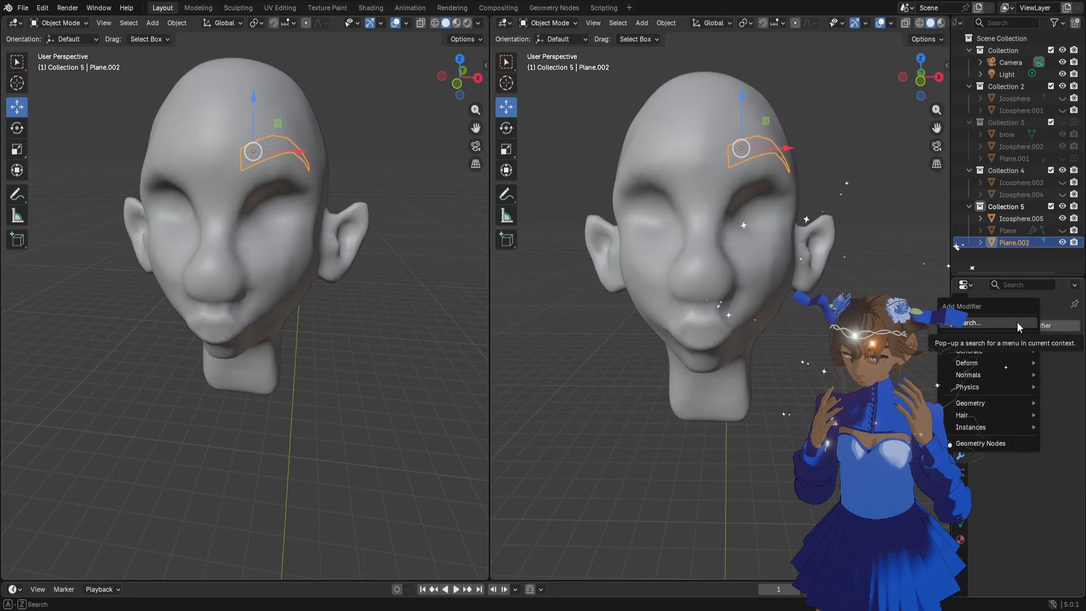
click(1017, 321)
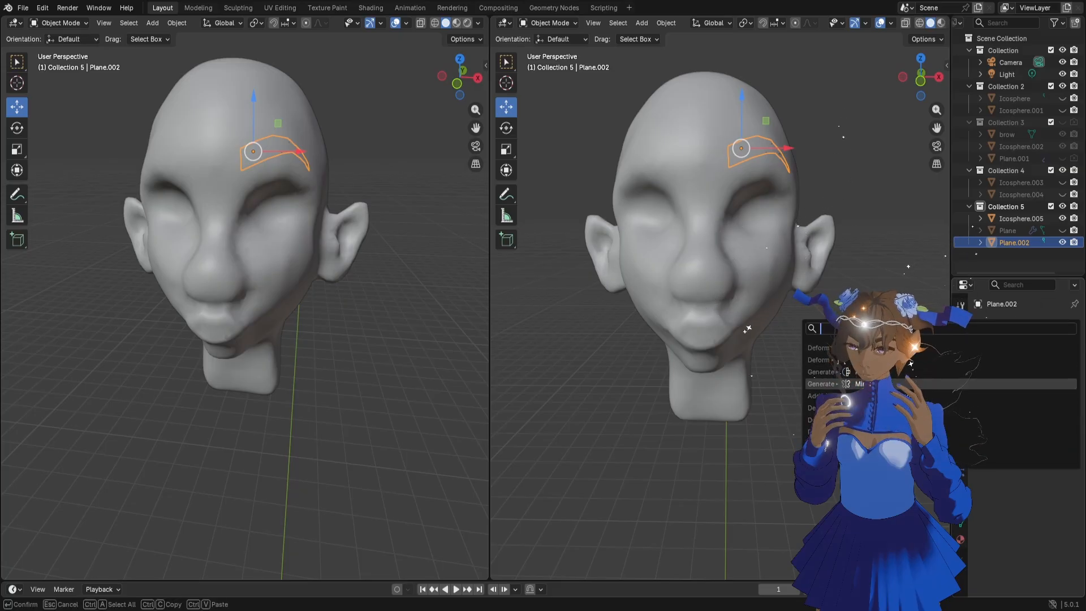
click(927, 383)
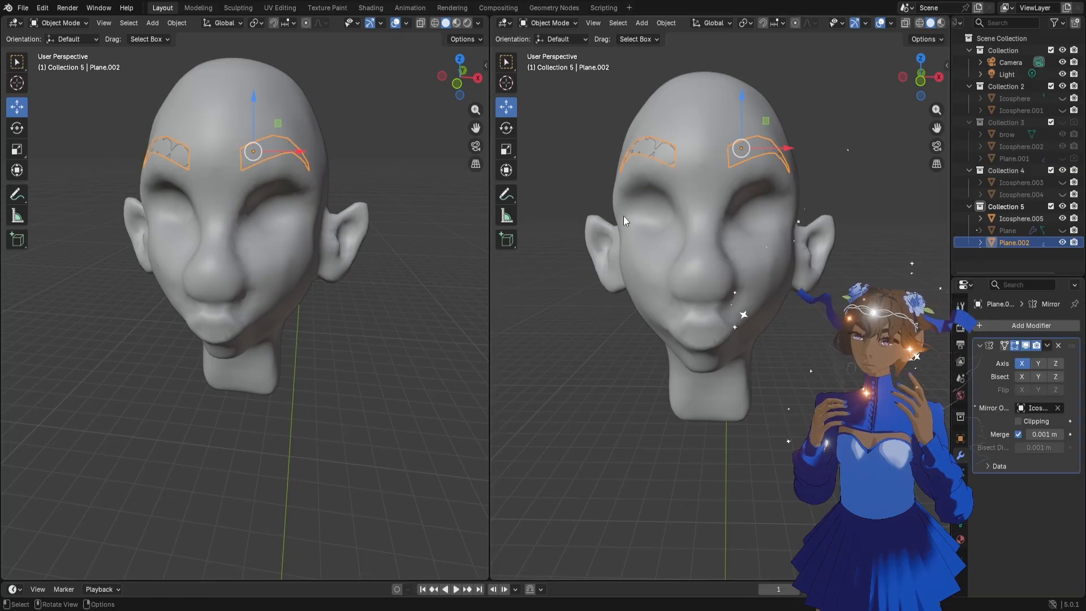
Move the mirrored eyebrow about -0.002 m along Y and deselect it
middle_drag(466, 236, 280, 175)
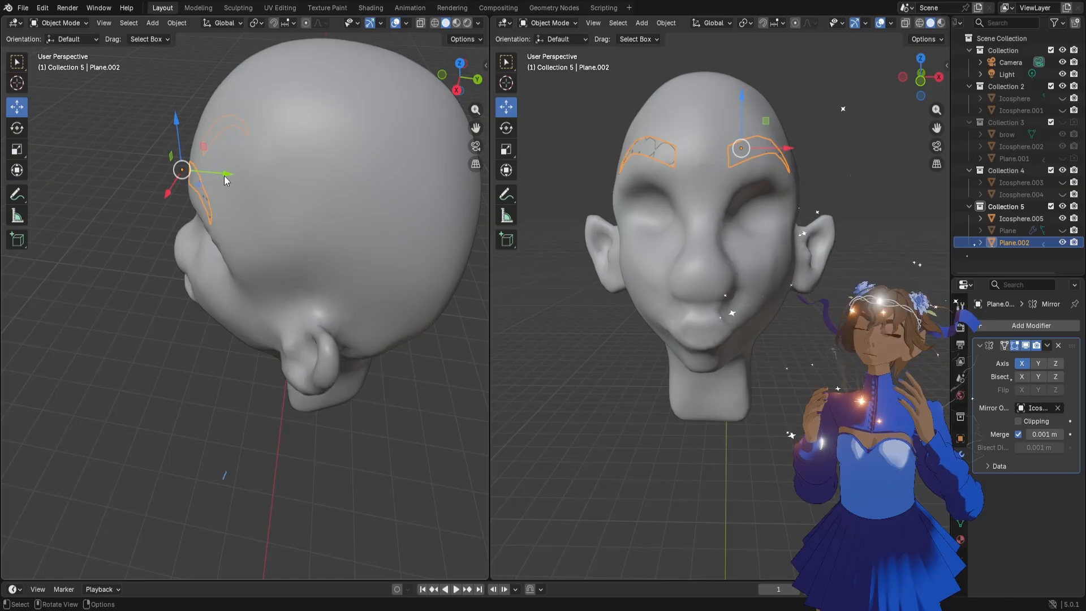
drag(224, 176, 223, 177)
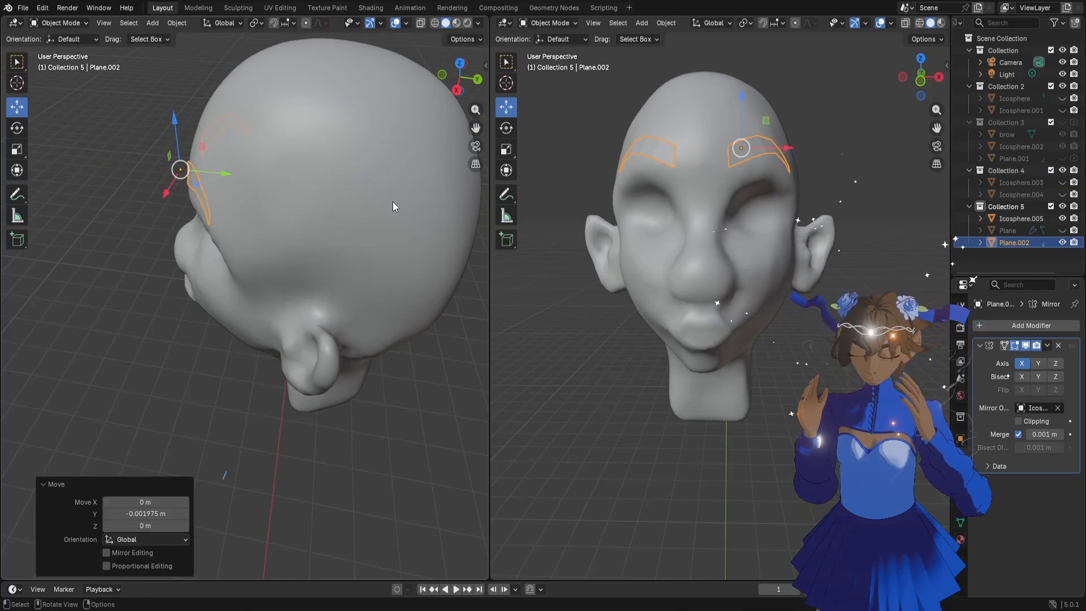
click(764, 352)
Widen the front-facing 3D viewport and frame the whole head from the front in it
scroll(758, 350, down, 2)
middle_drag(742, 348, 735, 337)
scroll(803, 184, up, 2)
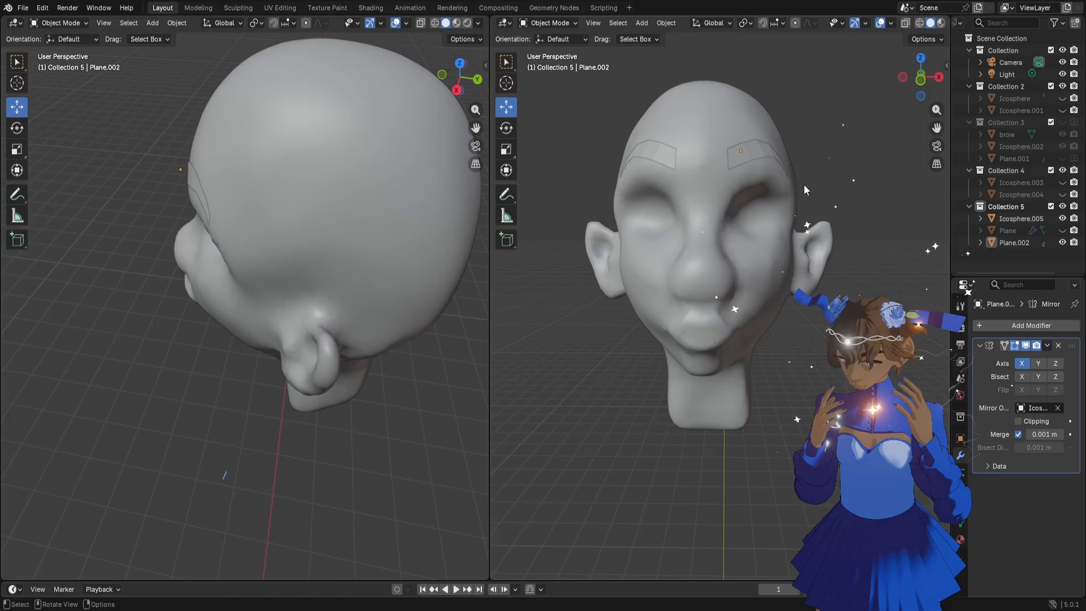
drag(490, 238, 268, 255)
middle_drag(730, 169, 646, 285)
middle_drag(617, 224, 639, 219)
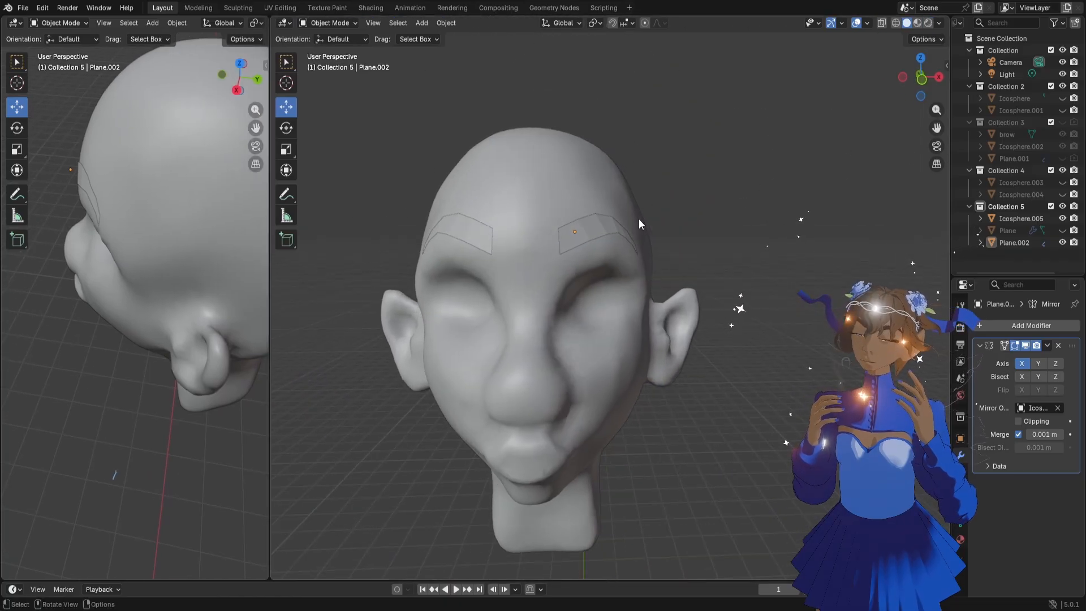
Select the head Icosphere.005 and switch it to Sculpt Mode
click(623, 219)
click(328, 23)
click(328, 64)
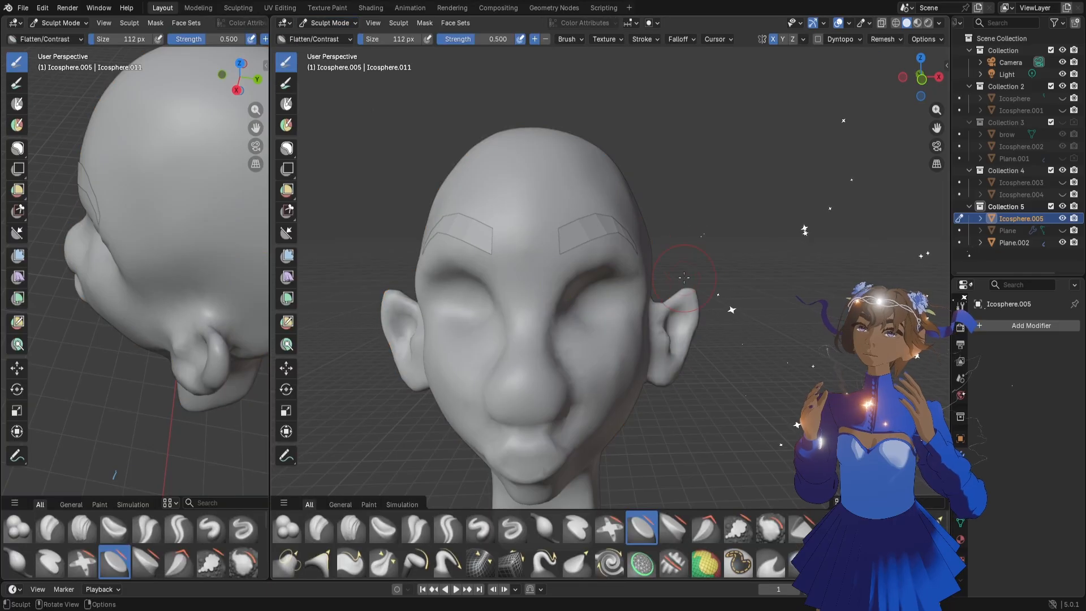
Reshape the temples beside the outer eyebrow ends with the Grab brush at 210 px, and reduce the brush to 138 px
key(g)
middle_drag(679, 218, 627, 227)
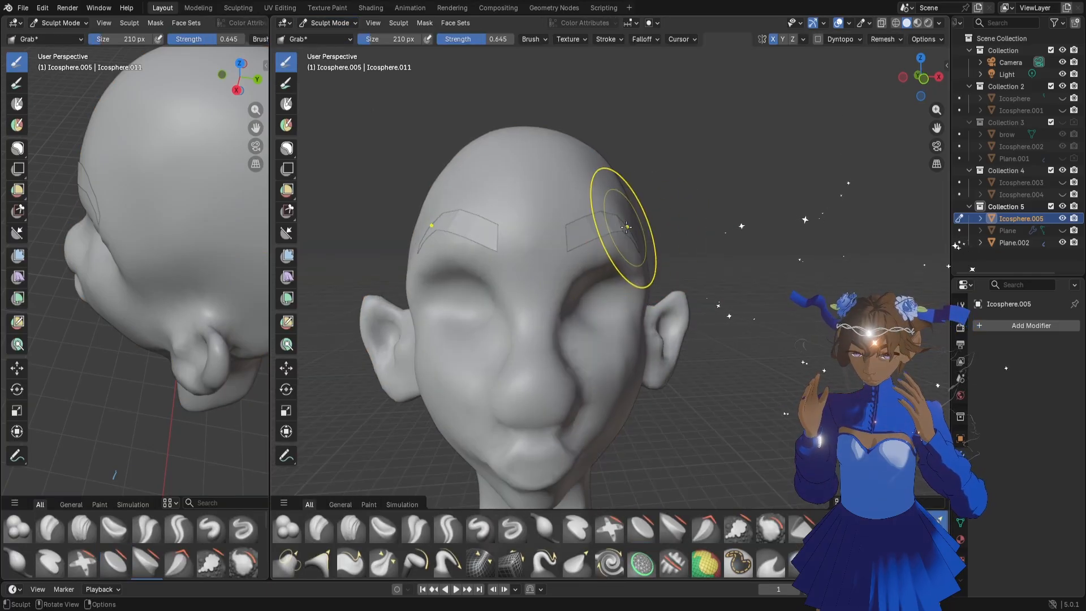
drag(629, 219, 630, 217)
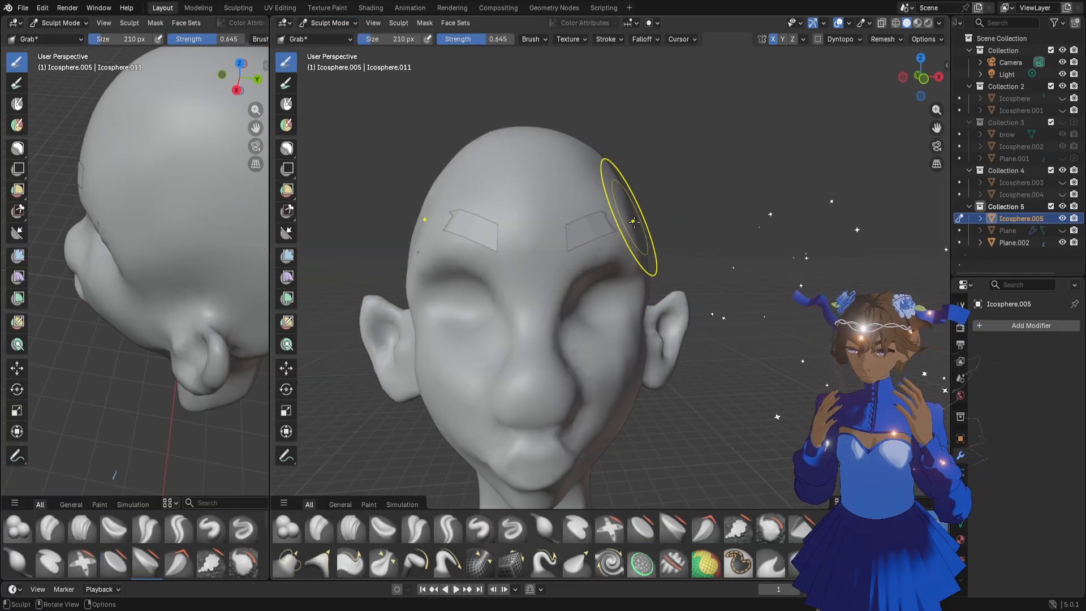
middle_drag(630, 219, 617, 230)
key(f)
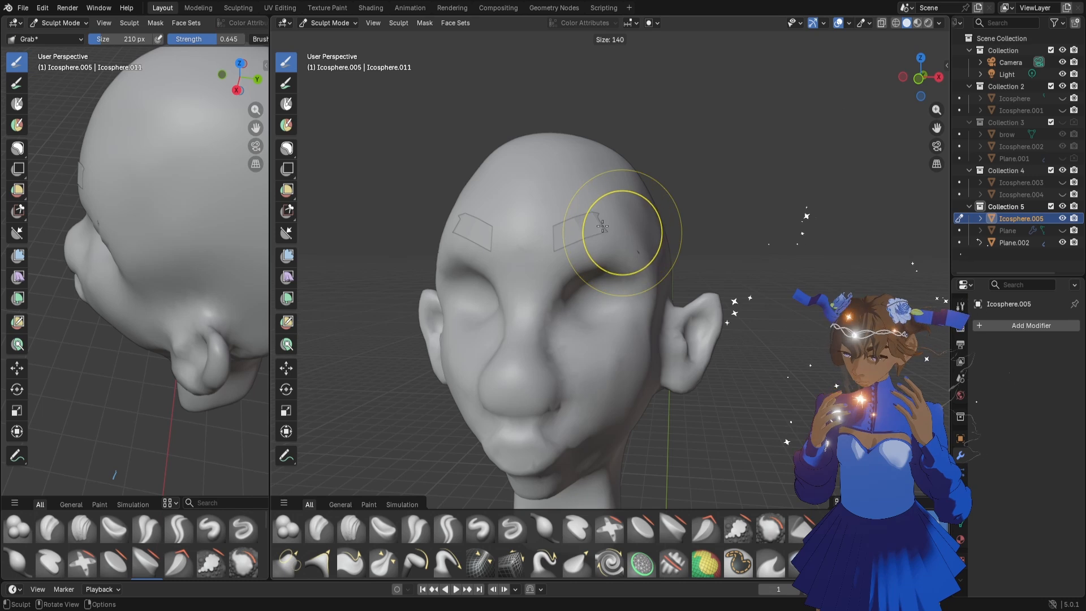
click(617, 278)
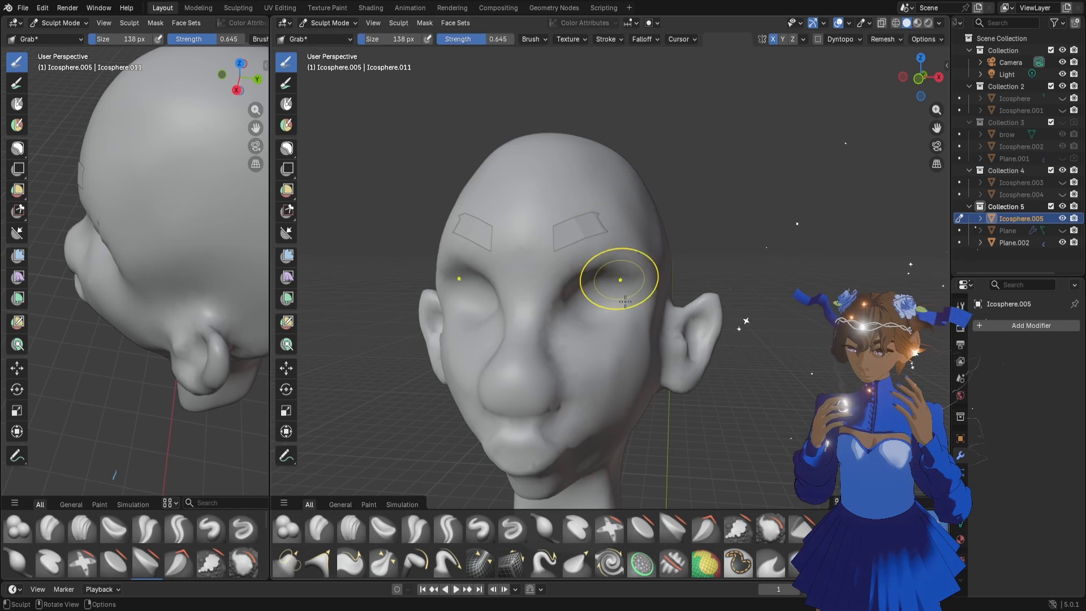
Smooth the temples at 74 px and the area between the brows at 88 px with the Flatten/Contrast brush
click(644, 527)
key(f)
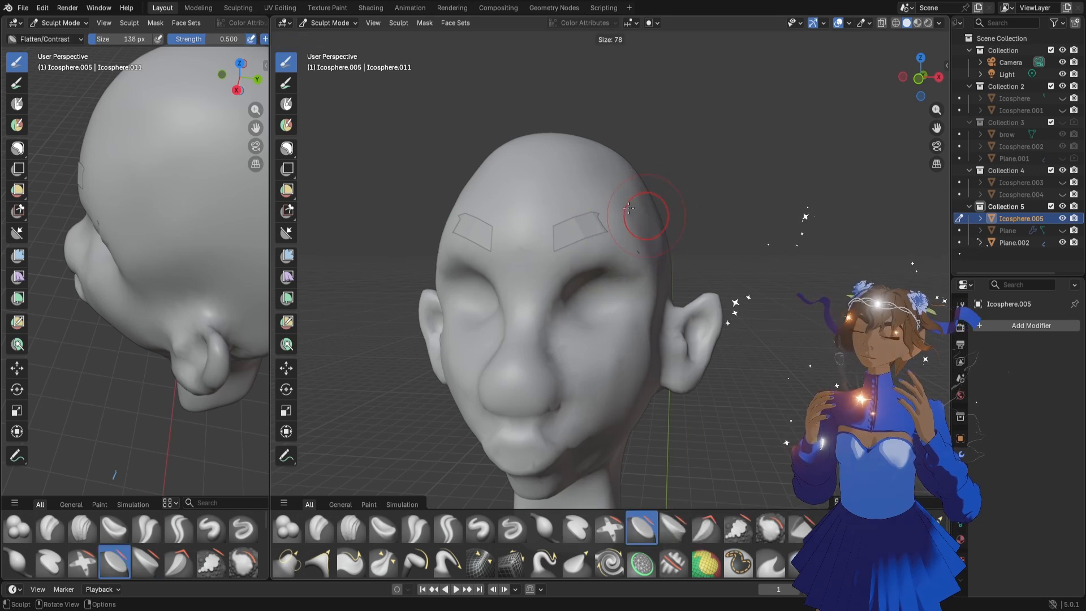
click(627, 199)
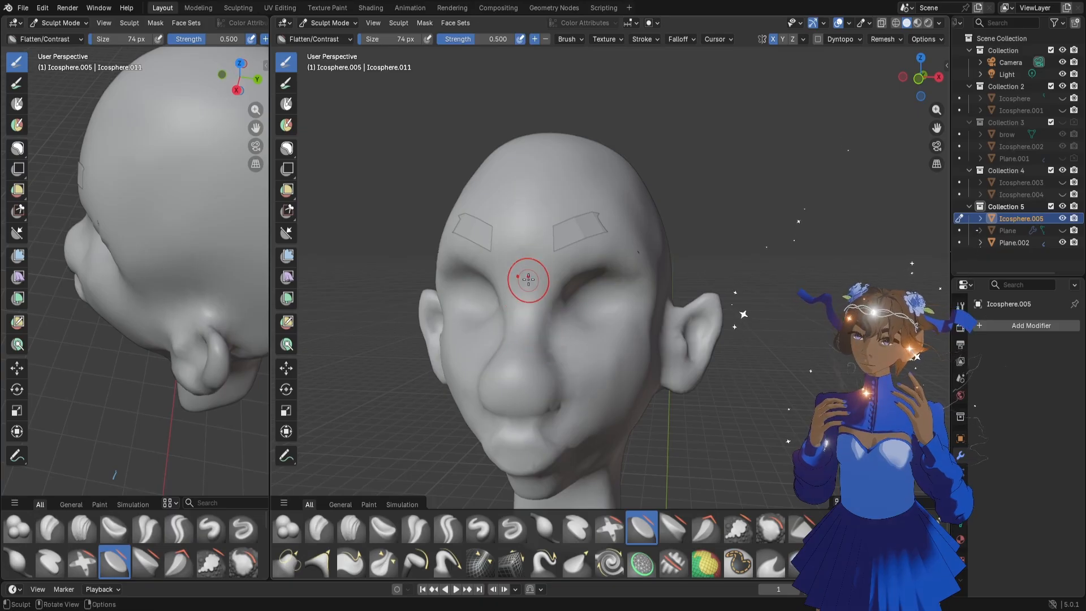
key(f)
click(553, 279)
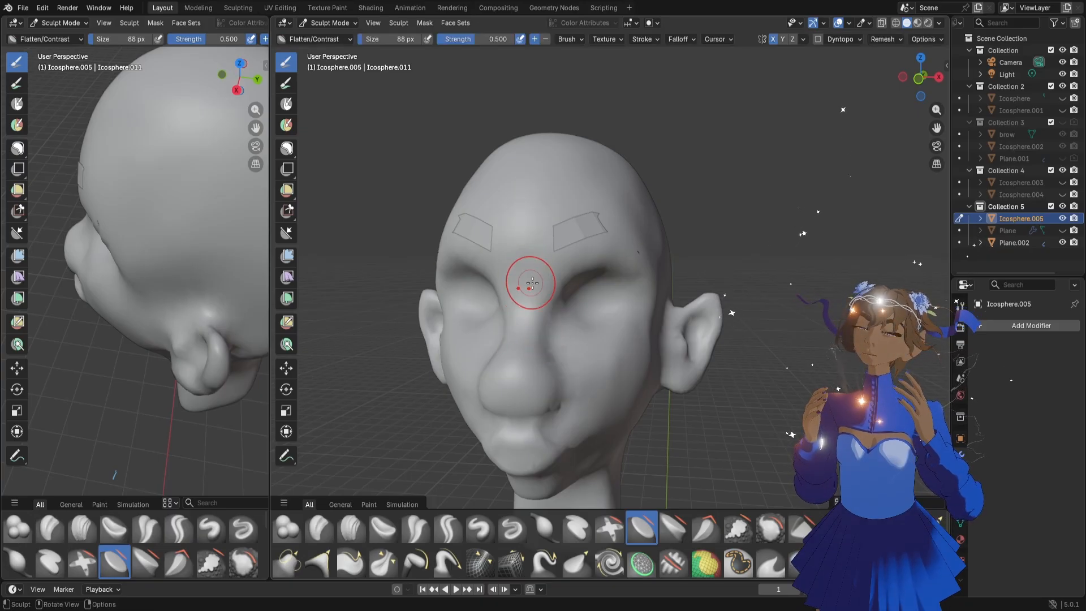
Reshape the bridge of the nose in three-quarter view with the Grab brush at 108 px
drag(918, 79, 870, 83)
key(g)
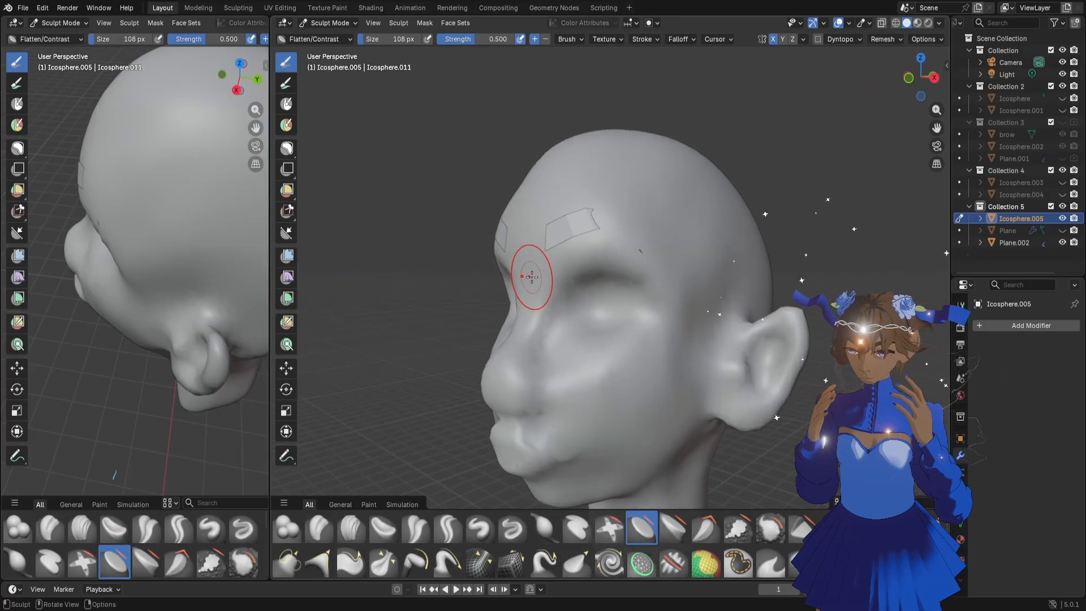
drag(528, 286, 526, 285)
drag(529, 281, 529, 285)
drag(530, 286, 528, 308)
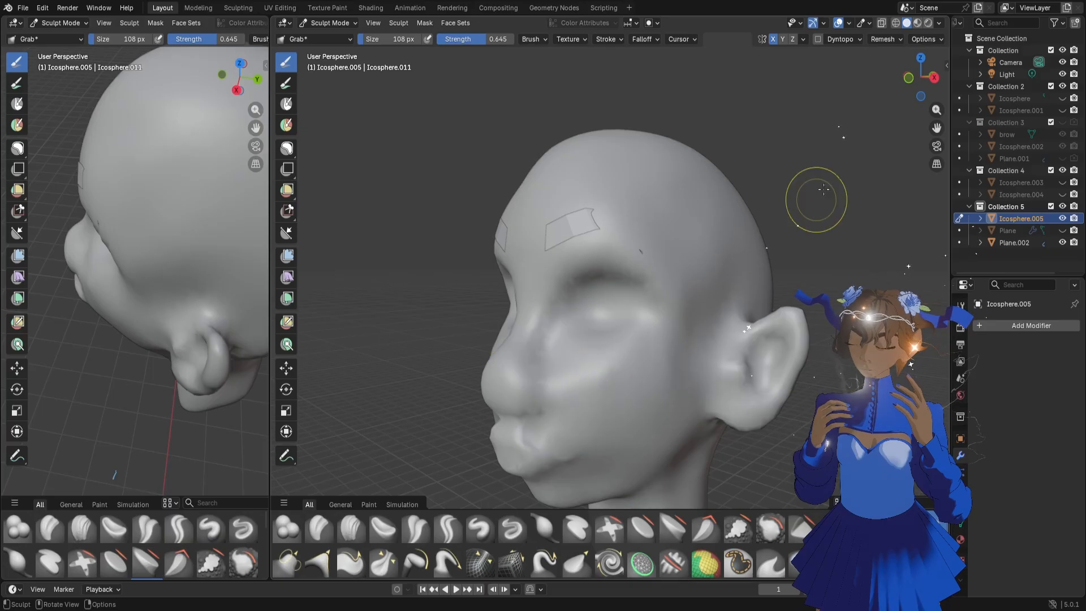
Flatten the upper cheek below the eye socket with the Flatten/Contrast brush at 84 px
drag(916, 80, 929, 80)
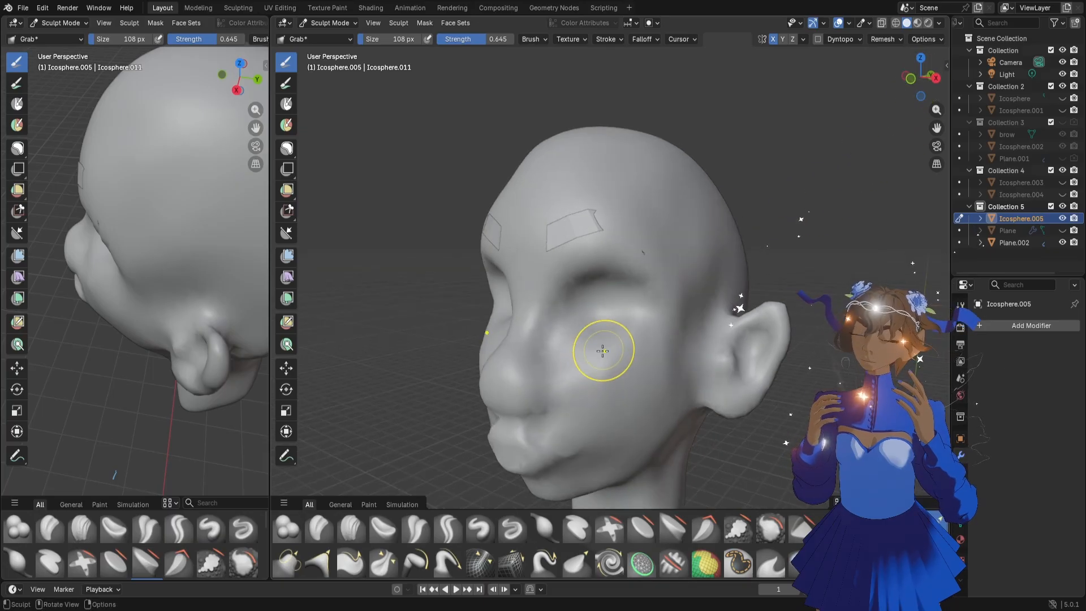
click(642, 527)
click(608, 333)
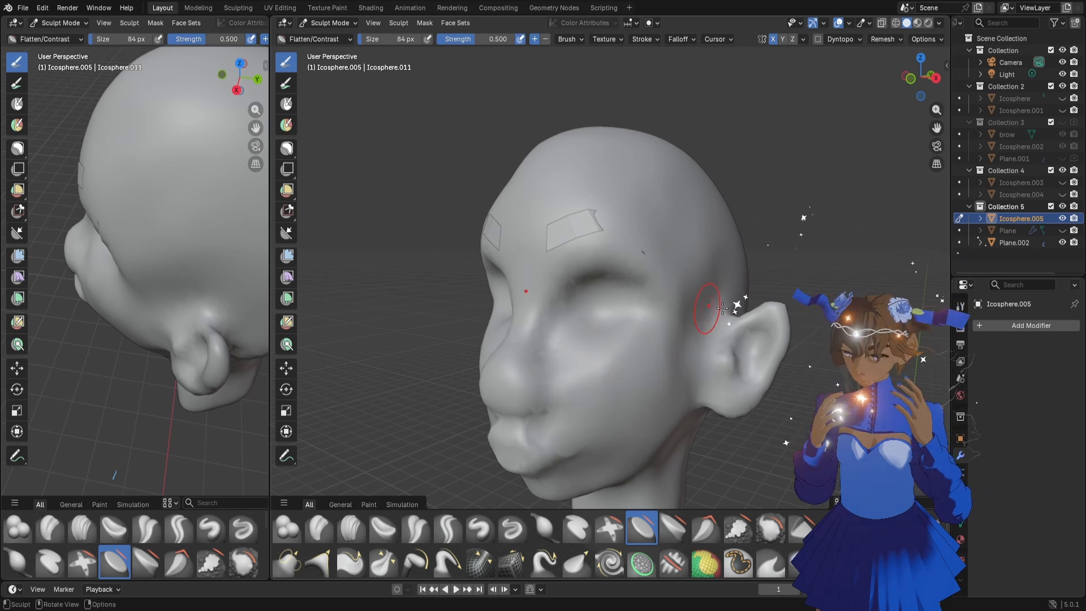
Reshape the inner ear, the front ear attachment and the lobe with the Grab brush at 70 px
middle_drag(740, 345, 777, 347)
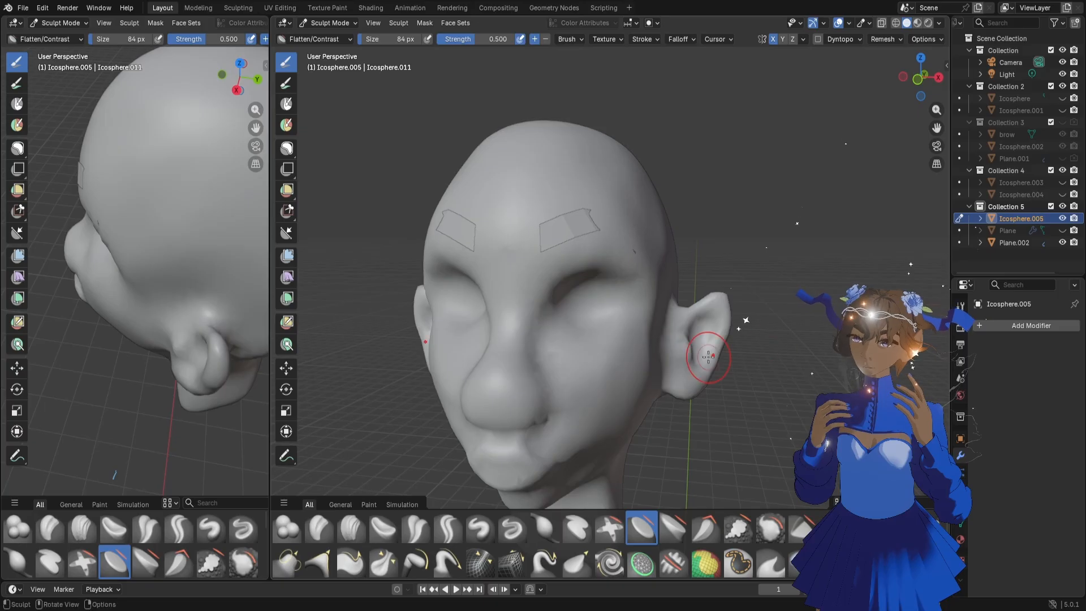
key(f)
click(689, 355)
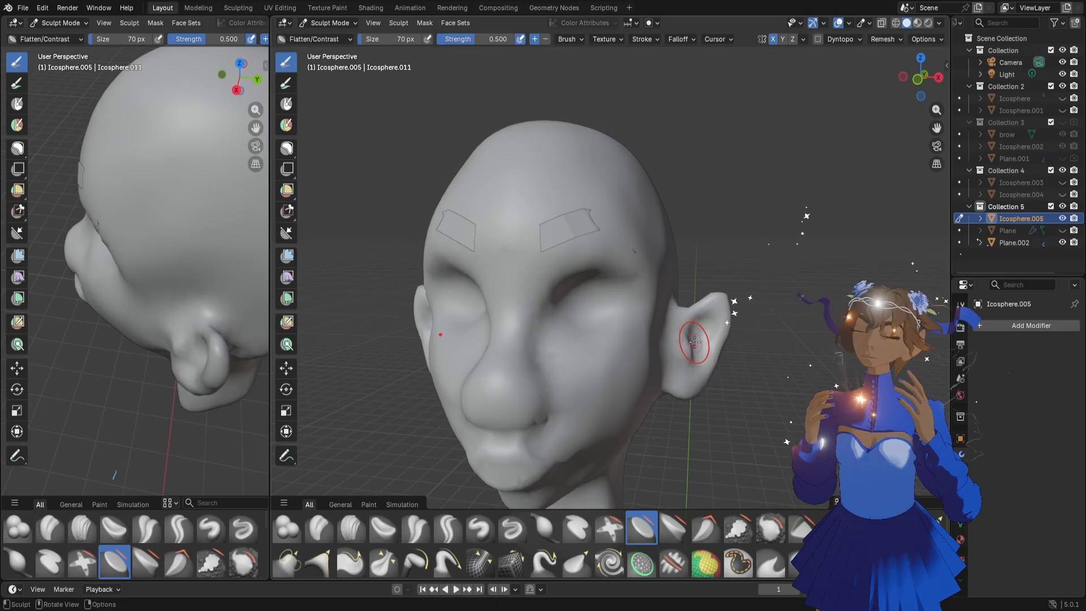
key(g)
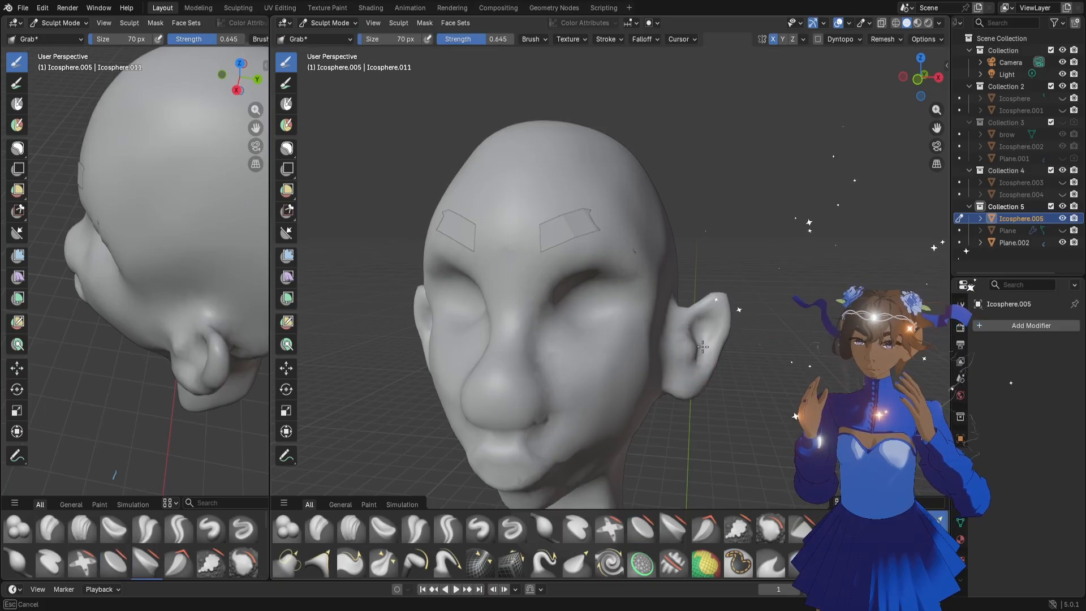
drag(702, 346, 703, 345)
mouse_move(704, 346)
mouse_down()
mouse_move(689, 341)
mouse_move(681, 303)
mouse_move(675, 316)
mouse_up()
drag(674, 388, 670, 383)
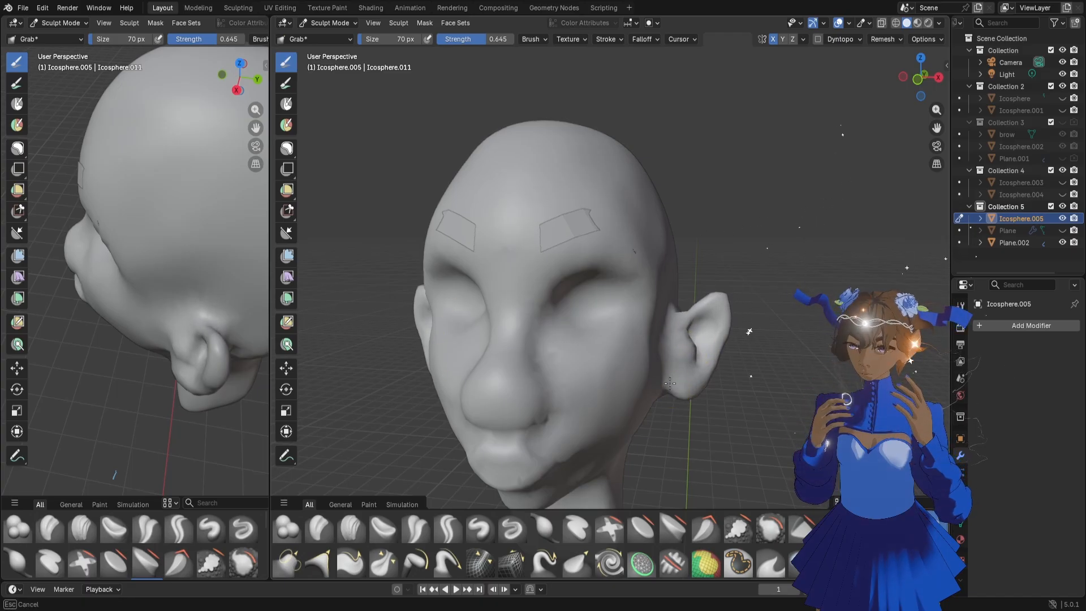
mouse_move(694, 400)
middle_down()
mouse_move(677, 380)
mouse_move(684, 399)
middle_up()
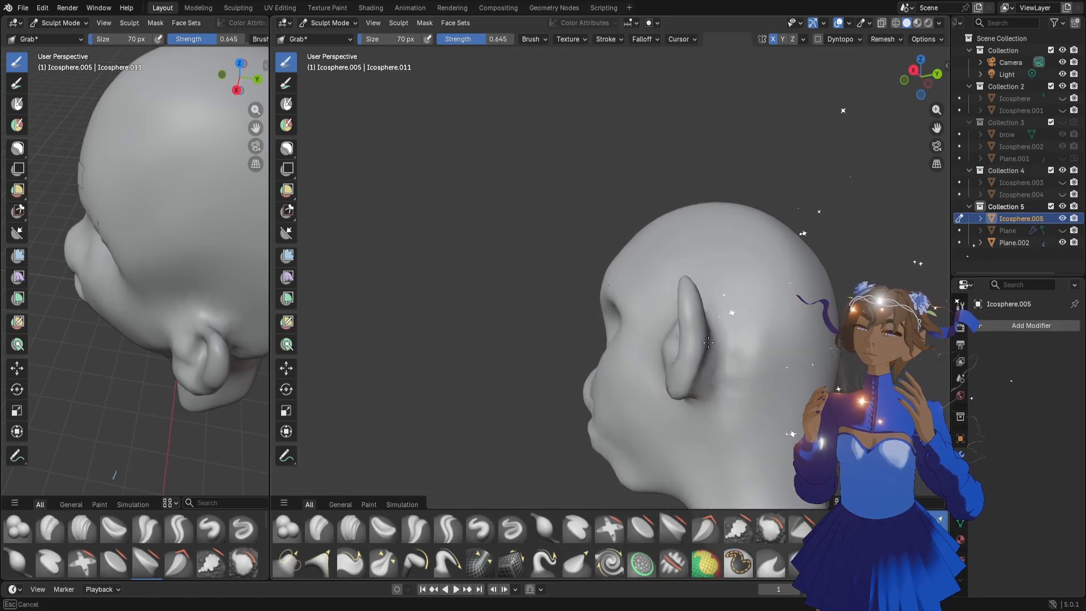
Adjust the back of the ear, its inner rim and its upper attachment to the head with the 70 px Grab brush
middle_drag(705, 338, 742, 405)
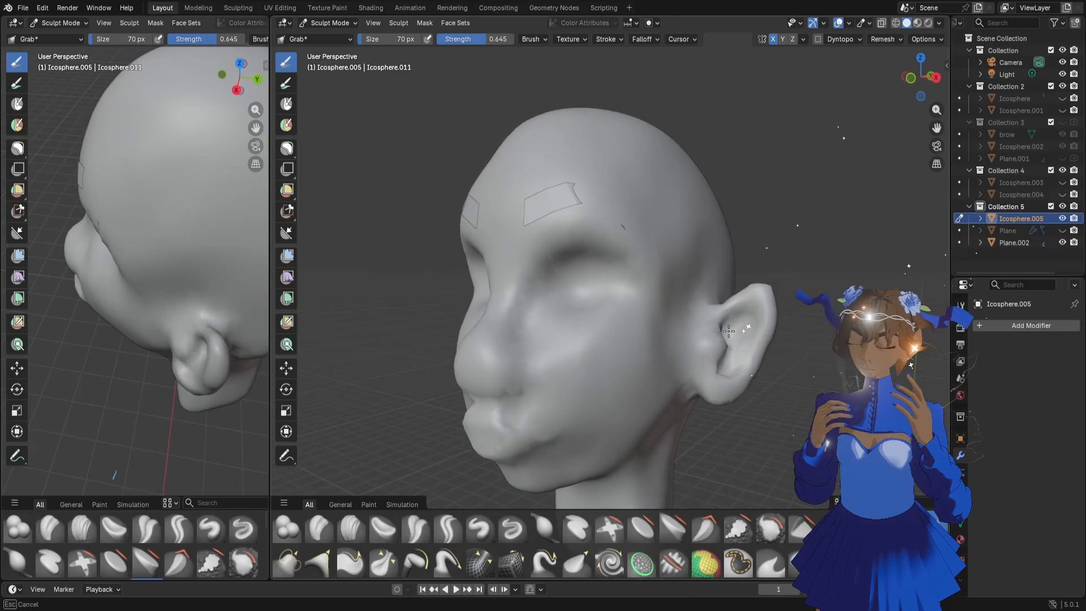
middle_drag(766, 335, 742, 323)
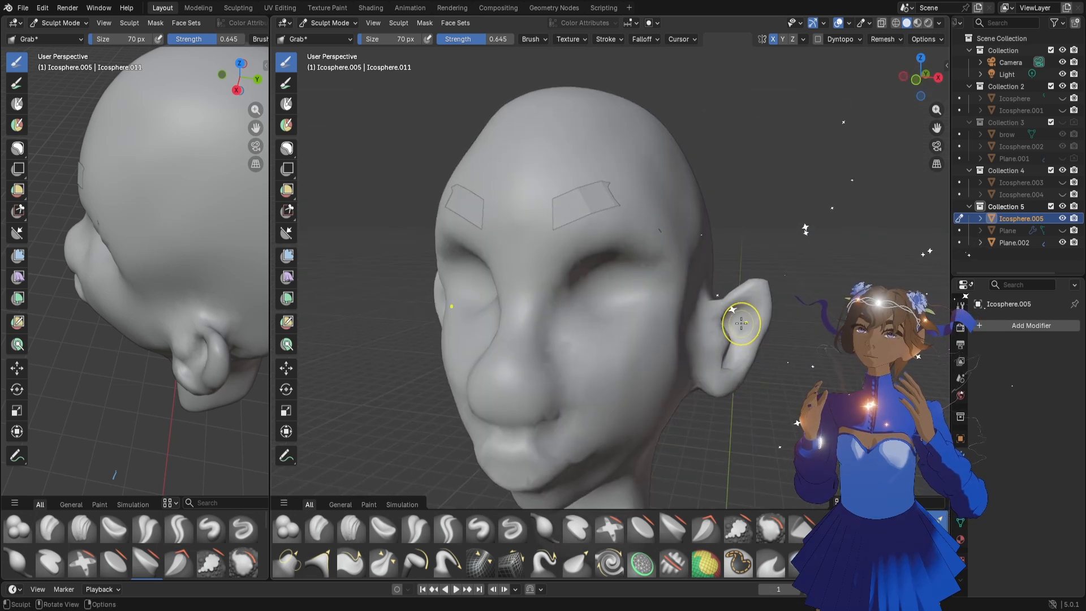
scroll(726, 299, down, 3)
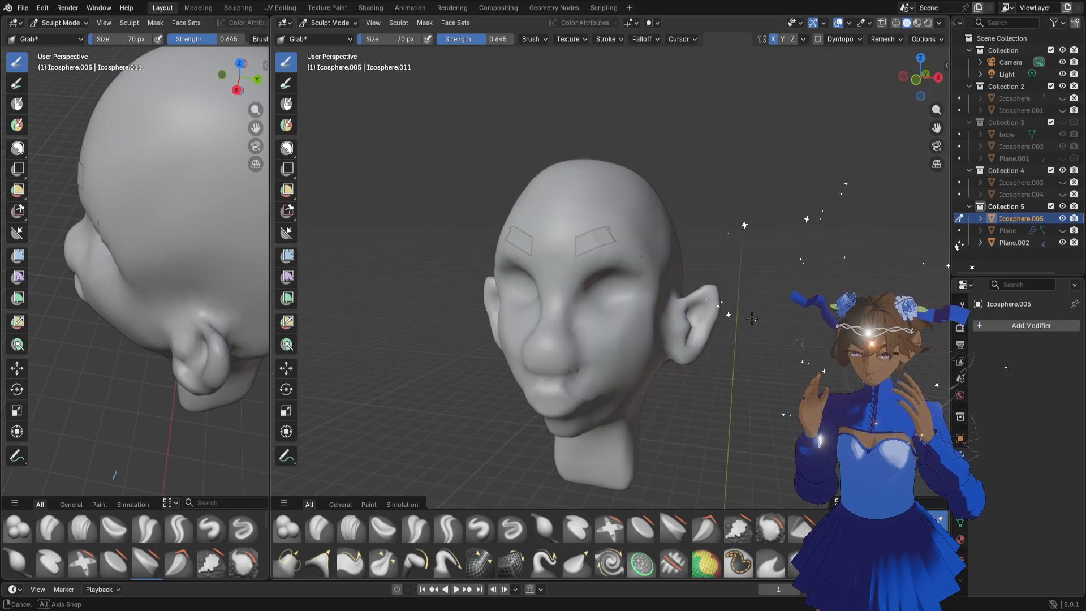
drag(689, 355, 667, 353)
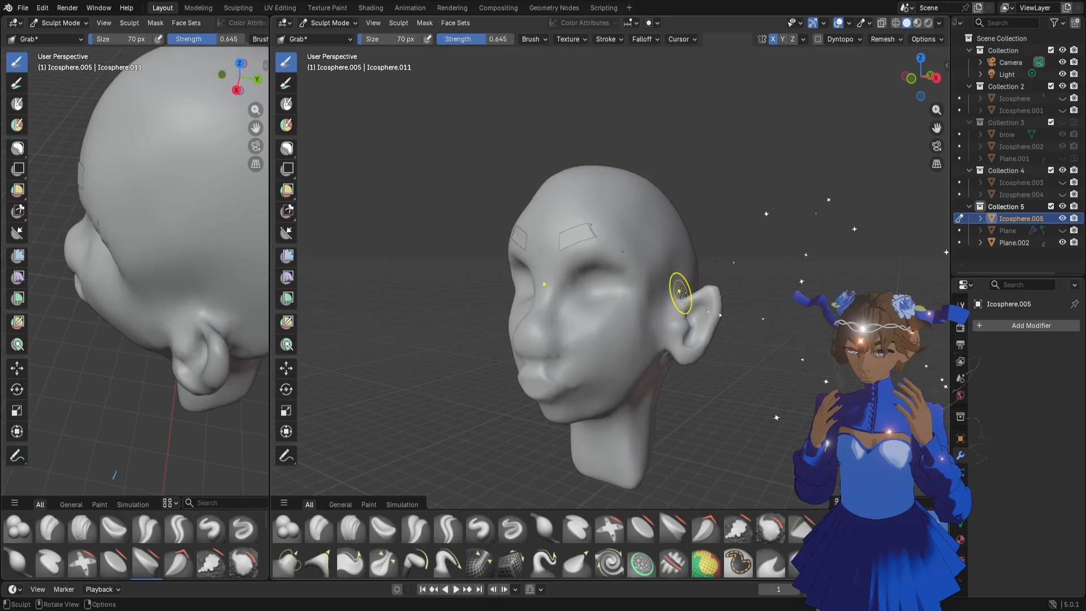
mouse_move(681, 292)
mouse_down()
mouse_move(675, 306)
mouse_move(683, 299)
mouse_up()
Pull the front of the ear and its inner hollow into shape with the Grab brush, enlarging it to 116 px
scroll(745, 343, up, 3)
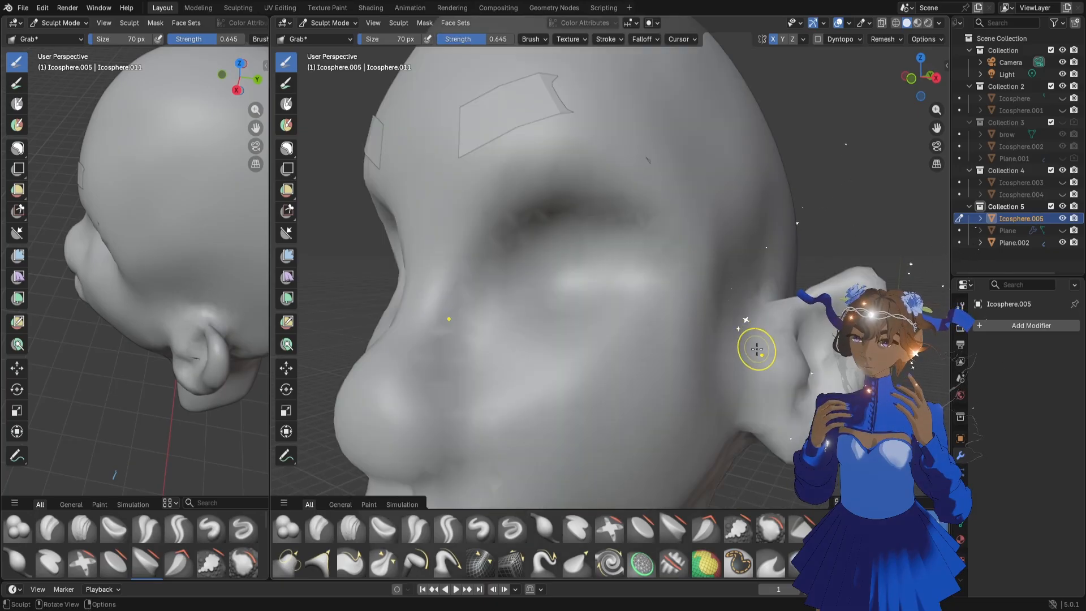
middle_drag(757, 346, 761, 349)
key(f)
click(734, 322)
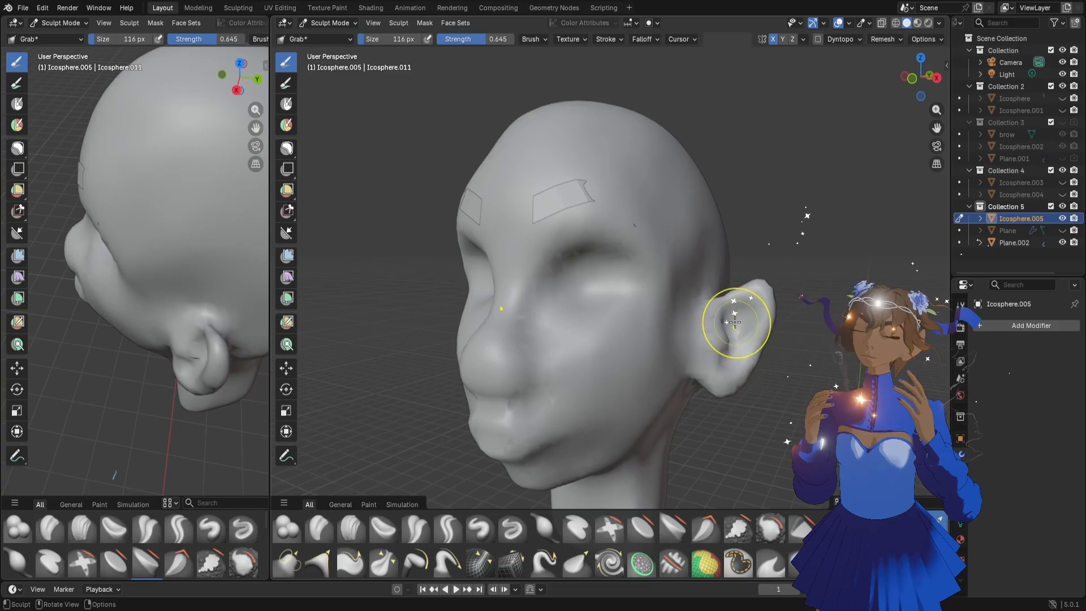
key(f)
click(743, 326)
mouse_move(746, 333)
middle_down()
mouse_move(719, 334)
mouse_move(730, 354)
middle_up()
Refine the inner ear fold above the lobe with the Grab brush at 58 px
key(f)
click(724, 346)
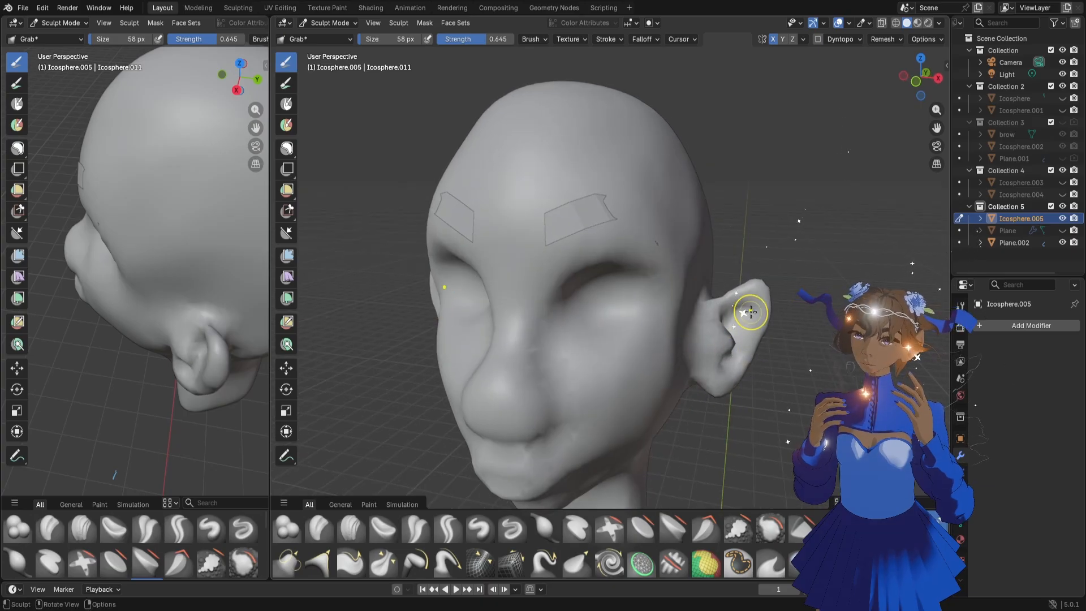
mouse_move(819, 330)
middle_down()
mouse_move(755, 310)
mouse_move(710, 364)
mouse_move(740, 375)
mouse_move(711, 367)
middle_up()
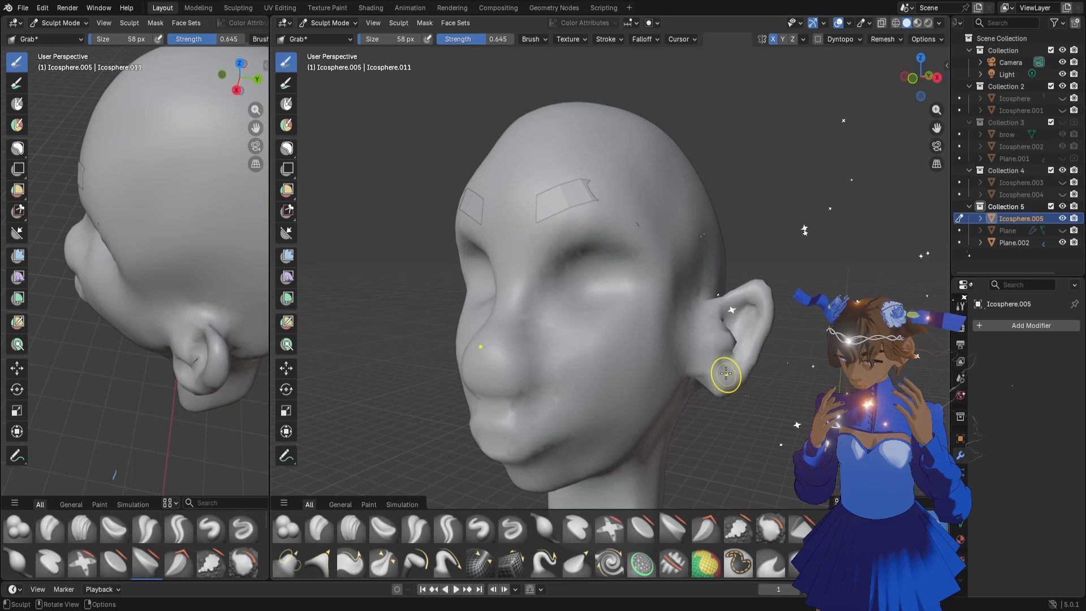
Set the head's remesh voxel size to about 0.0107 m and continue shaping the lower inner ear
key(r)
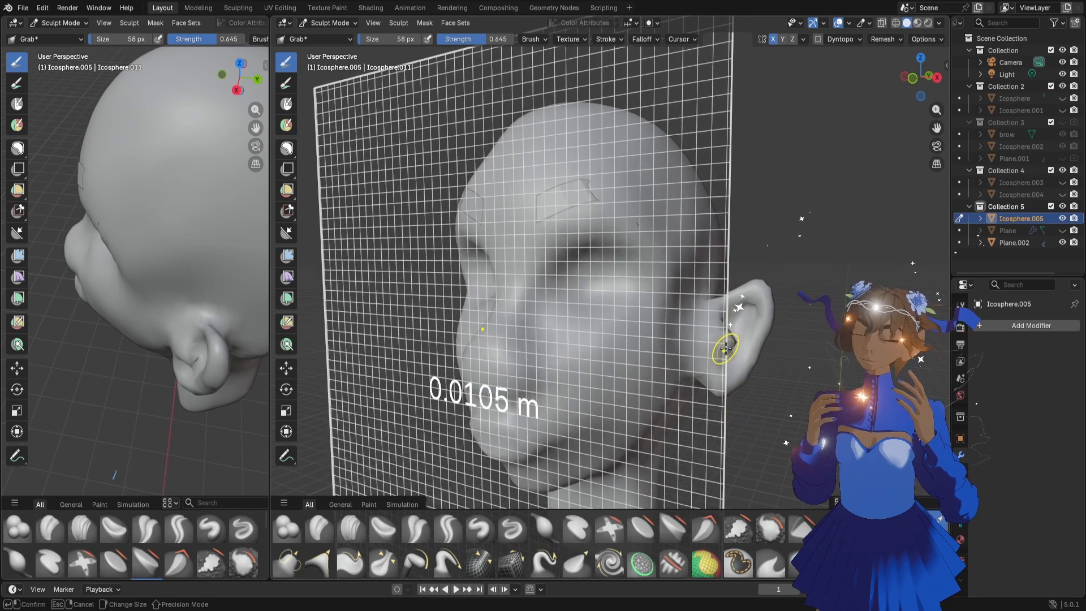
click(726, 349)
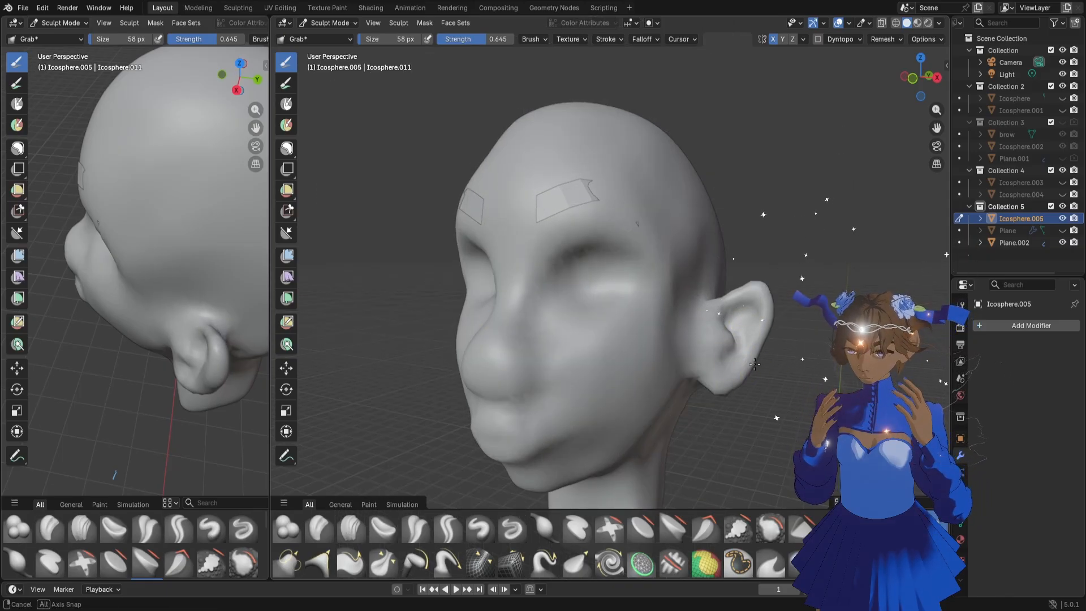
mouse_move(754, 364)
middle_down()
mouse_move(710, 351)
mouse_move(735, 335)
mouse_move(741, 310)
mouse_move(753, 352)
mouse_move(722, 353)
middle_up()
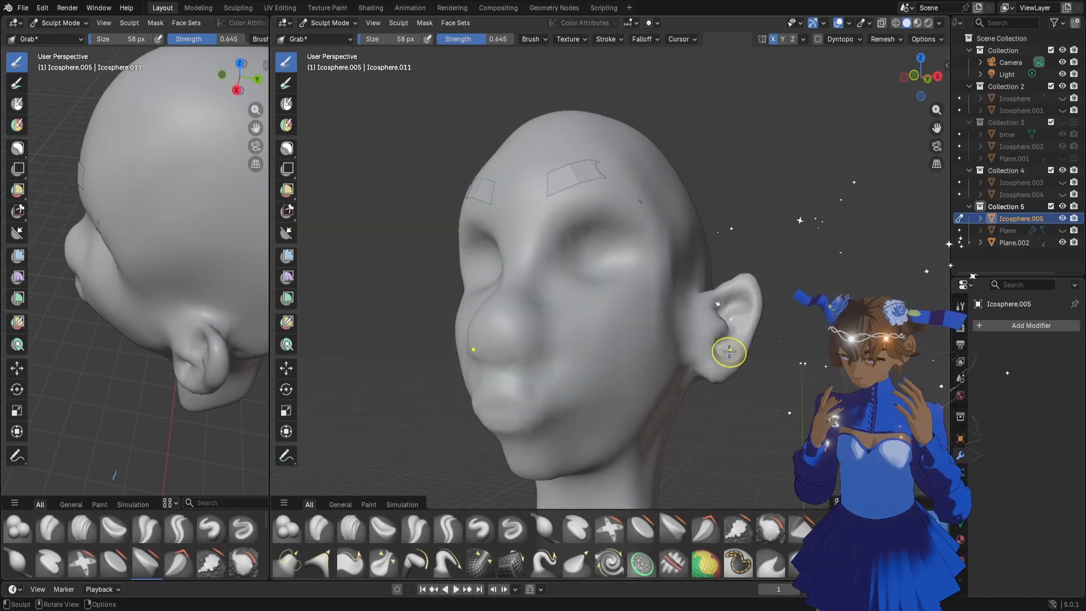
Adjust the inner ear above the lobe with the Grab brush, enlarging it to 94 px for the back of the ear
mouse_move(729, 352)
middle_down()
mouse_move(710, 345)
mouse_move(732, 342)
middle_up()
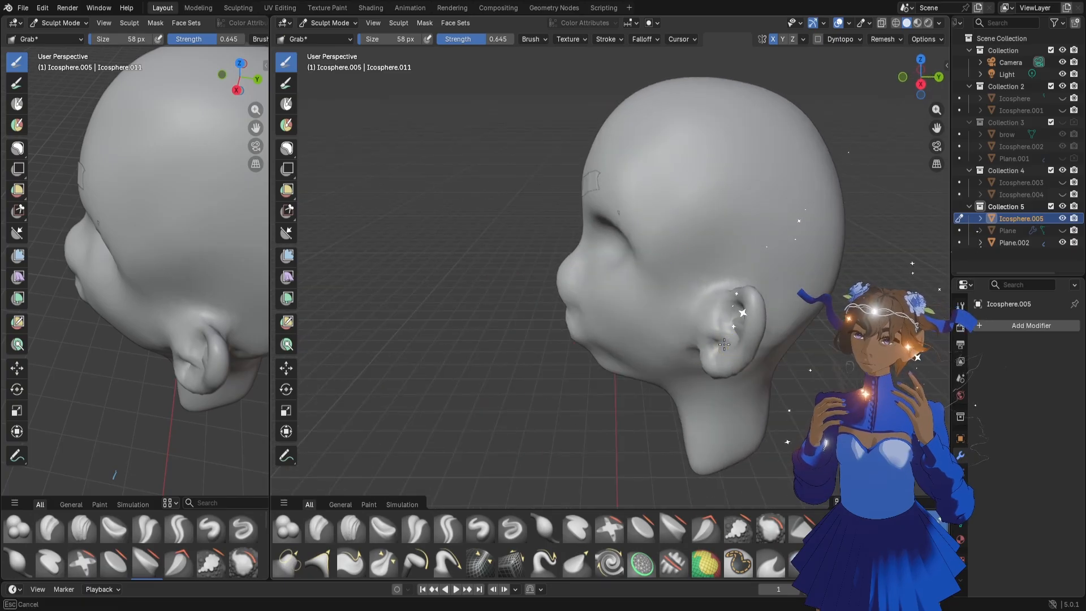
middle_drag(727, 380, 761, 343)
key(f)
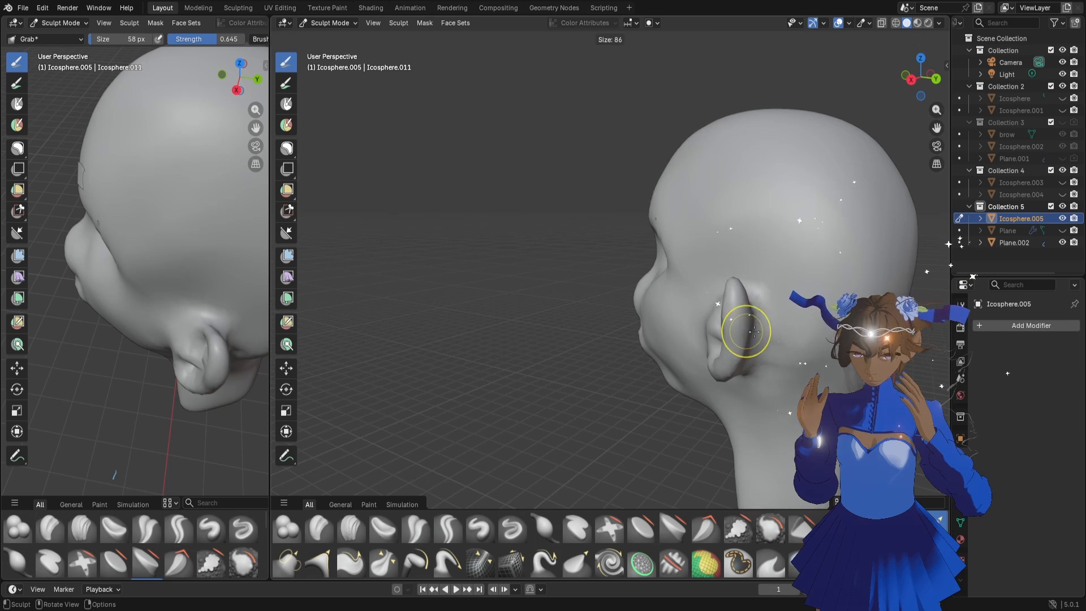
click(772, 331)
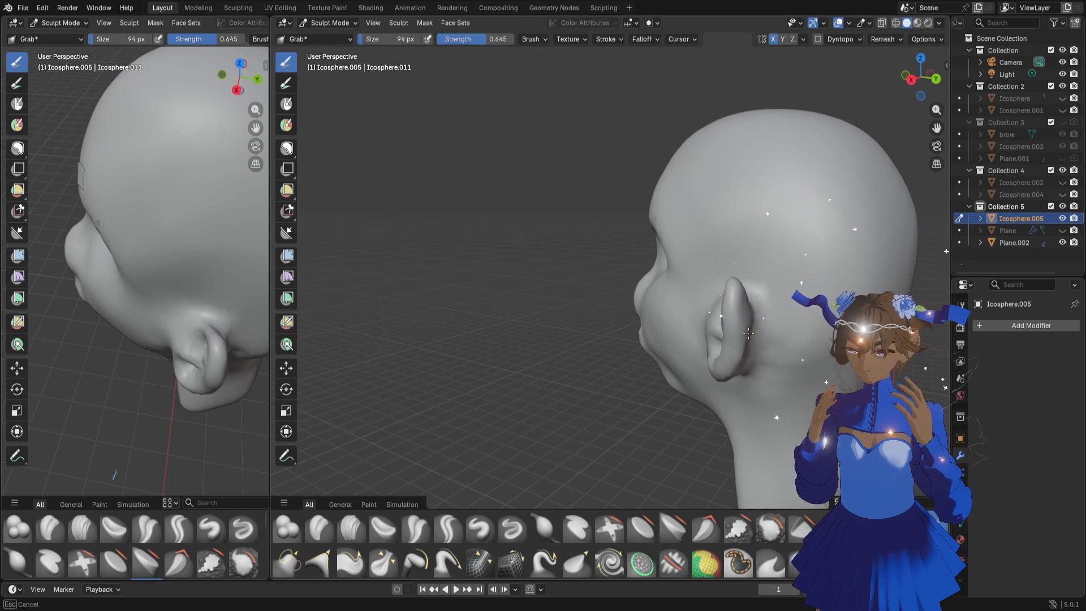
middle_drag(731, 382, 746, 370)
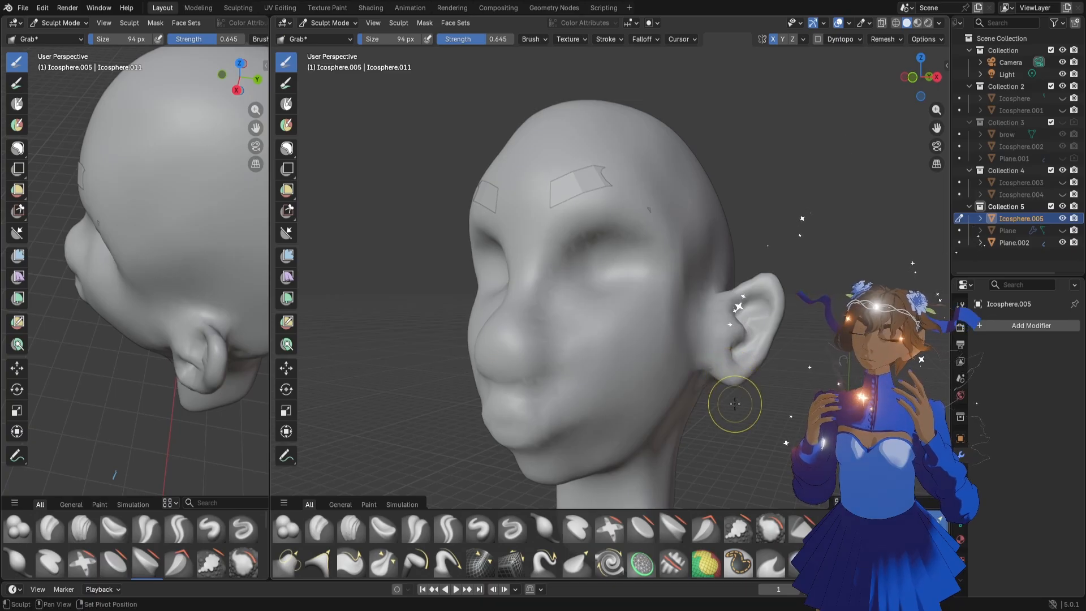
Reshape the area where the ear joins the head from the front and behind, enlarging the Grab brush to 254 px
scroll(746, 371, down, 2)
middle_drag(747, 366, 746, 393)
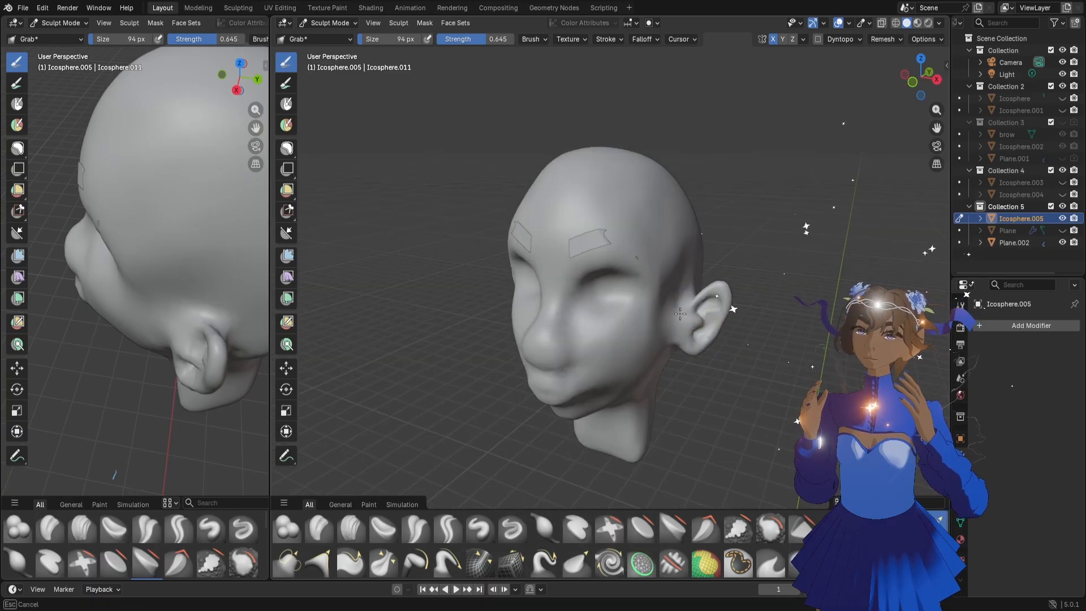
drag(680, 314, 683, 314)
mouse_move(701, 328)
middle_down()
mouse_move(725, 317)
mouse_move(750, 351)
mouse_move(725, 334)
middle_up()
scroll(736, 314, up, 2)
key(f)
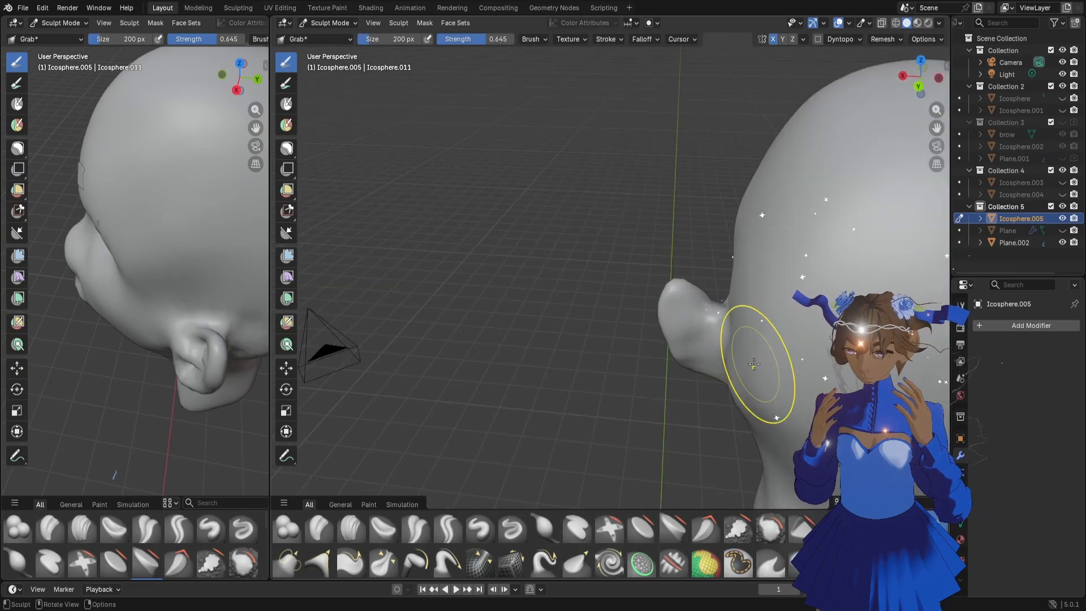
click(734, 391)
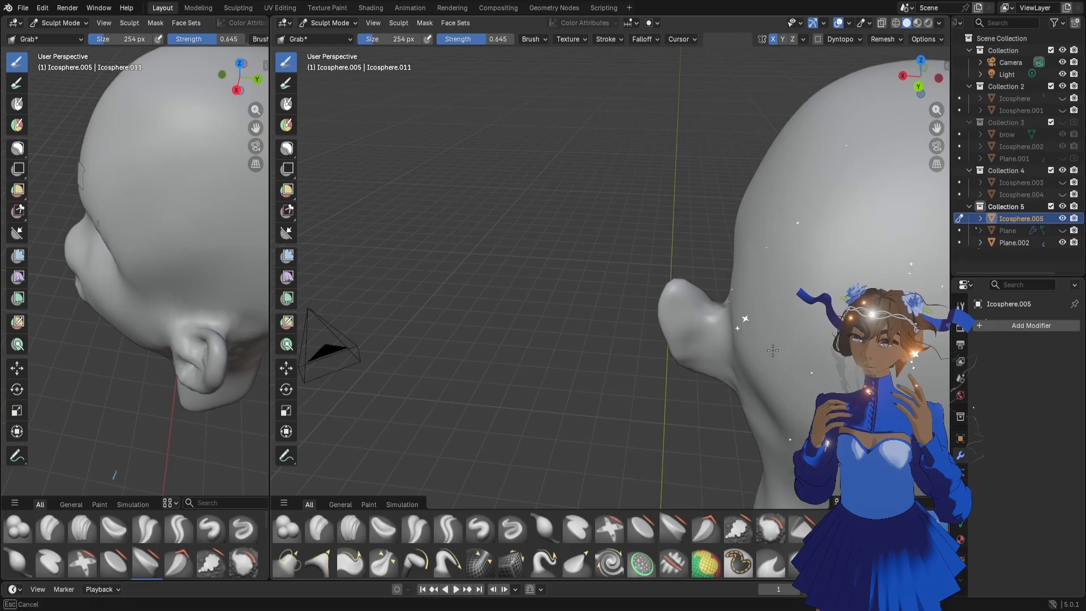
scroll(770, 385, down, 5)
middle_drag(755, 365, 776, 357)
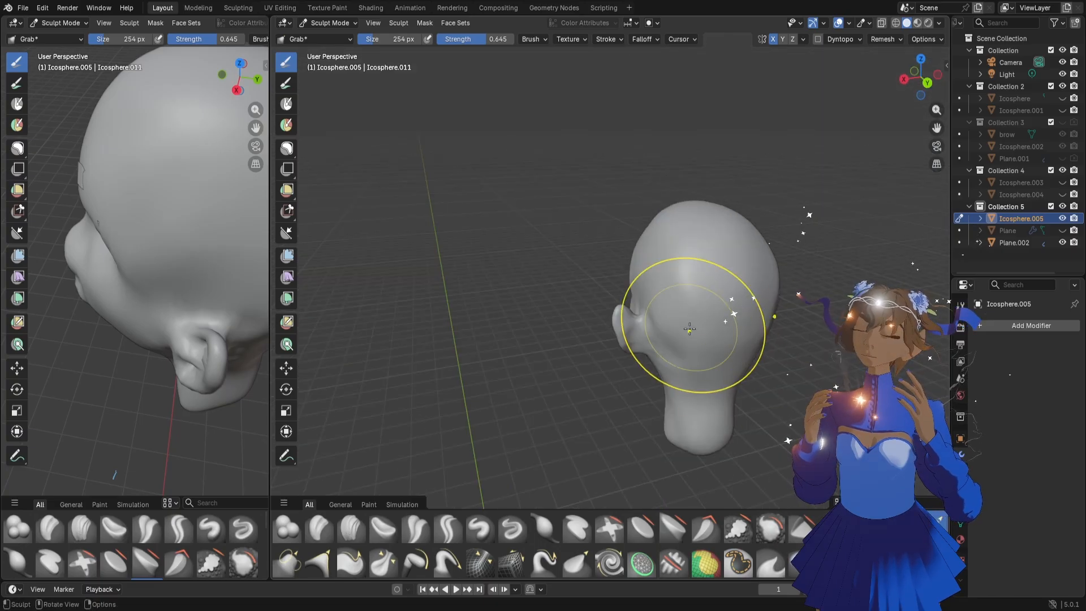
Carve a crease on the skull just behind the ear with the Draw Sharp brush at 84 px
key(f)
click(665, 323)
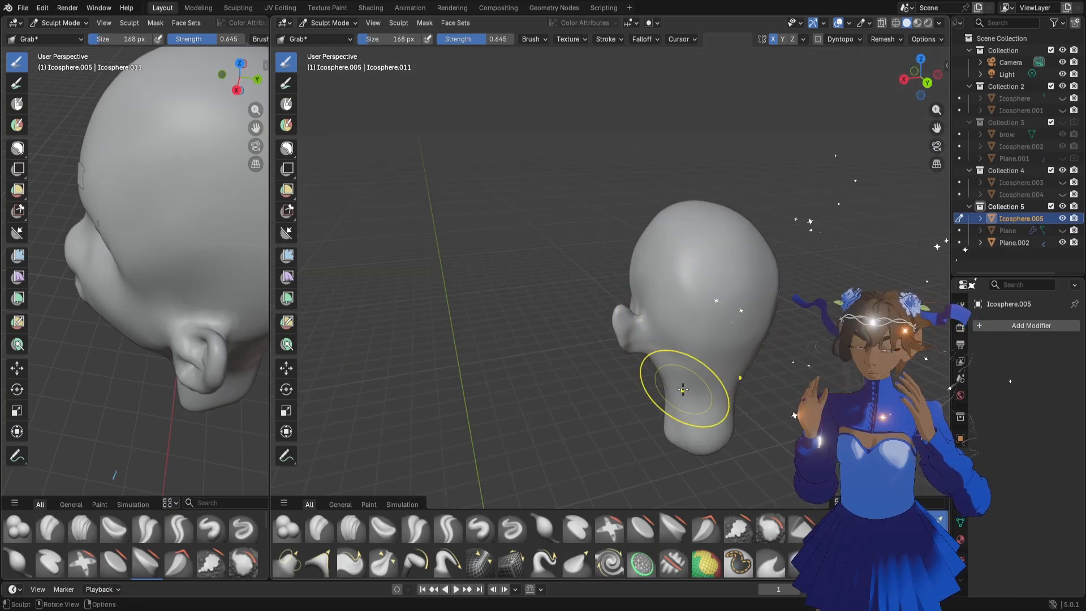
scroll(683, 390, up, 4)
key(f)
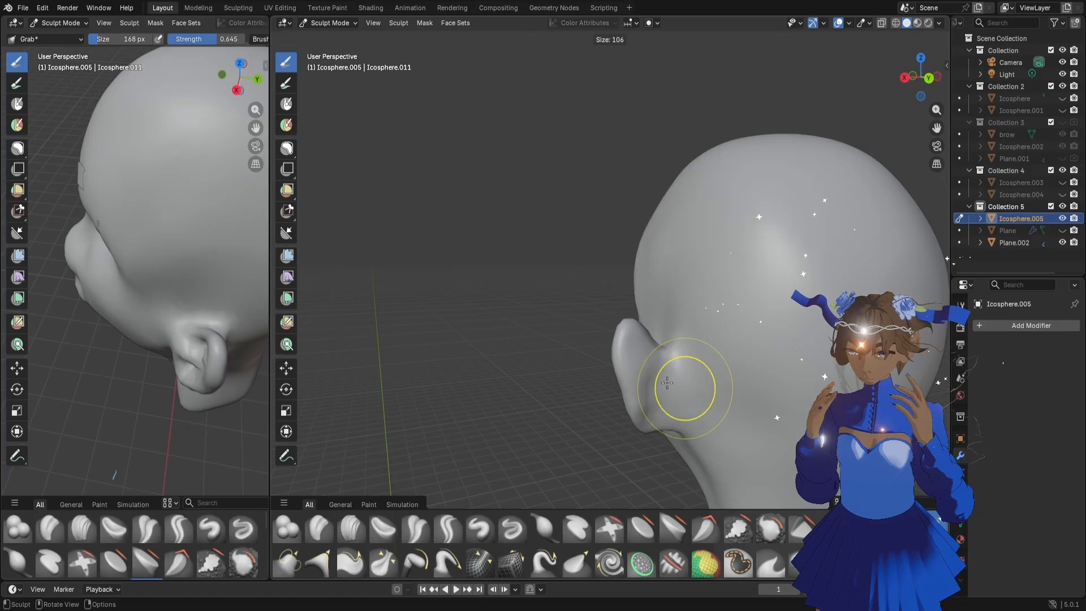
click(662, 385)
click(520, 530)
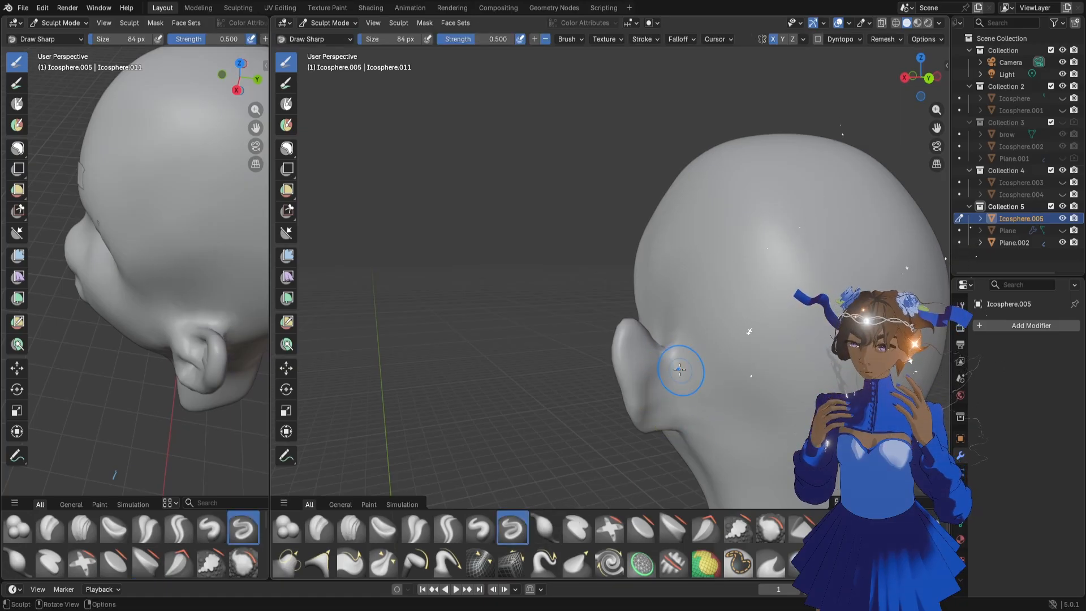
drag(704, 380, 695, 396)
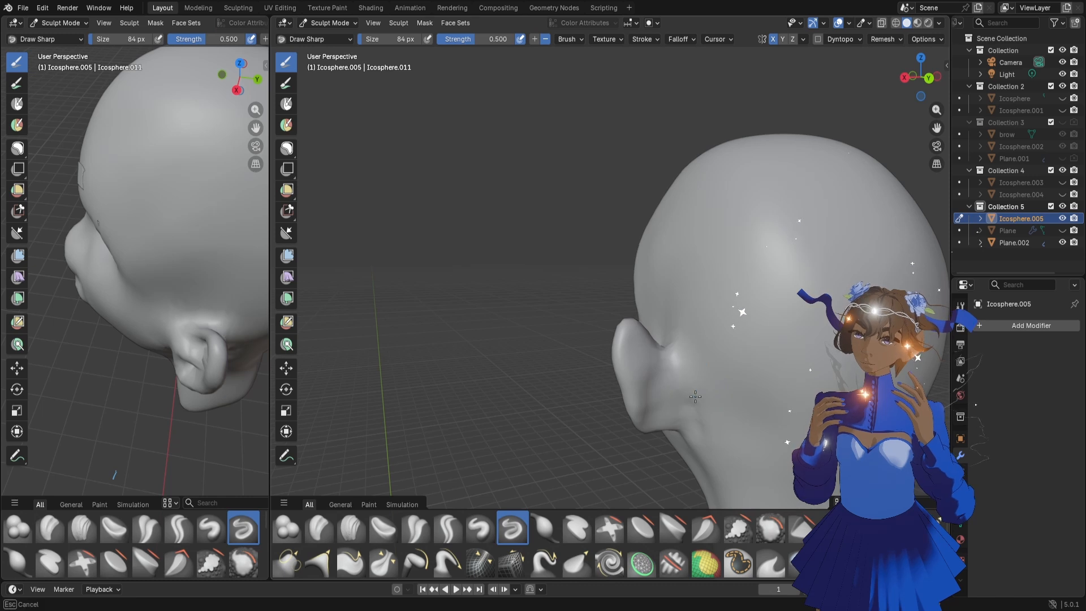
Define the side of the upper neck below the ear with Draw Sharp at 120 px, and switch back to Grab
mouse_move(722, 465)
middle_down()
mouse_move(718, 388)
mouse_move(690, 407)
middle_up()
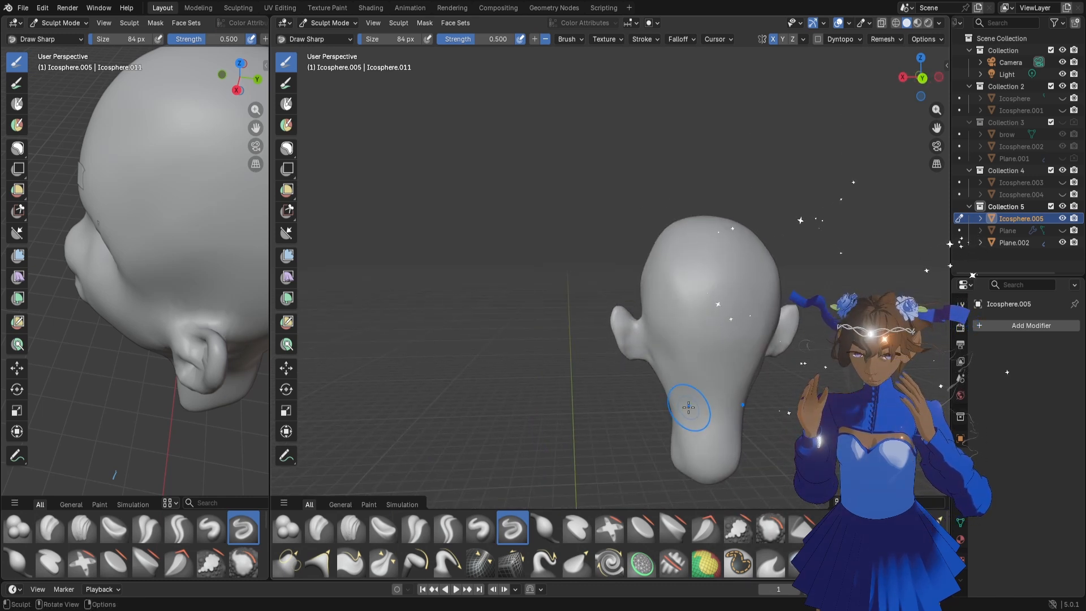
key(f)
click(716, 409)
mouse_move(678, 397)
mouse_down()
mouse_move(687, 403)
mouse_move(679, 375)
mouse_move(683, 422)
mouse_up()
key(g)
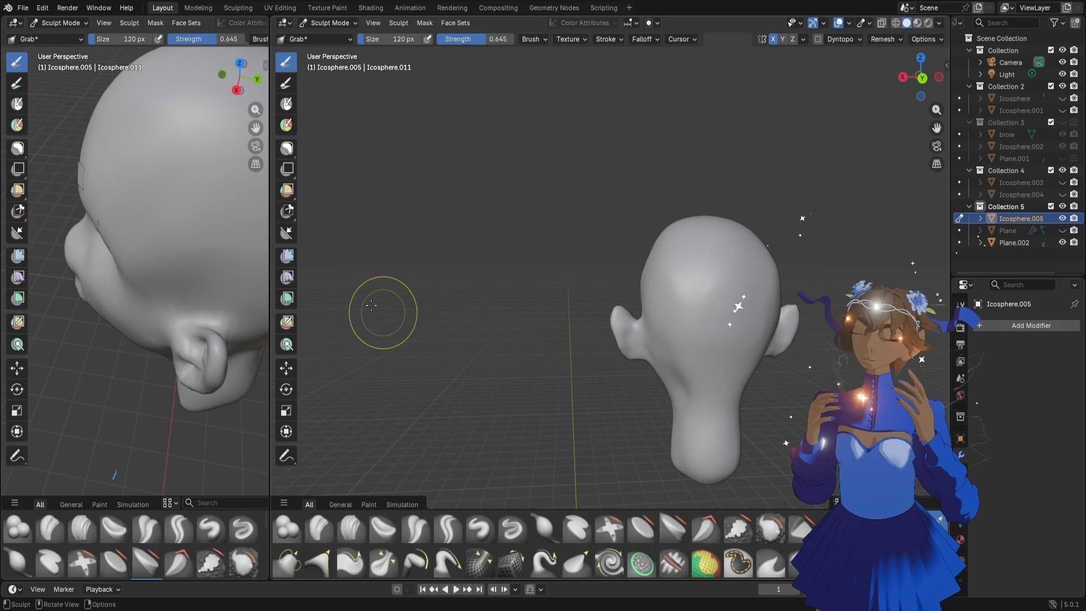
Widen the narrow viewport and turn its view to the front of the face
drag(270, 263, 372, 242)
scroll(251, 283, down, 2)
mouse_move(181, 325)
middle_down()
mouse_move(260, 286)
mouse_move(320, 286)
mouse_move(308, 364)
middle_up()
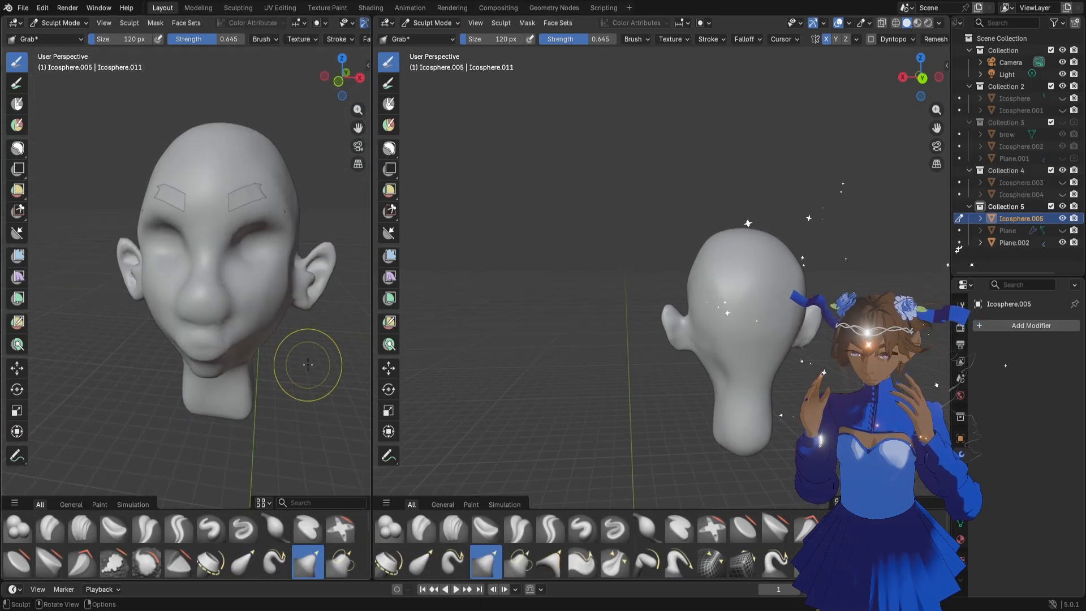
scroll(290, 319, up, 2)
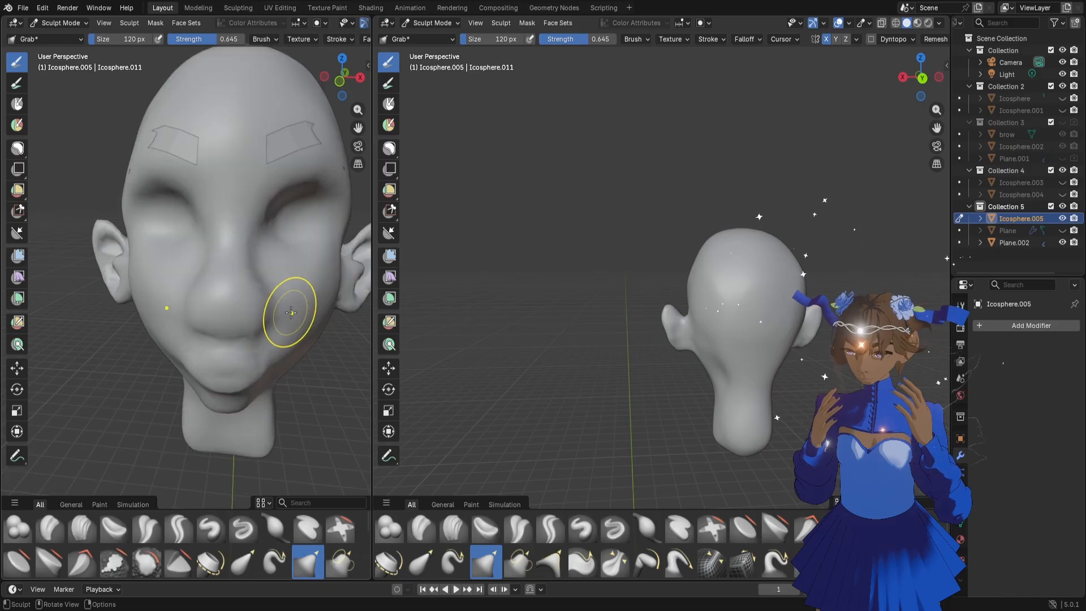
middle_drag(291, 312, 223, 295)
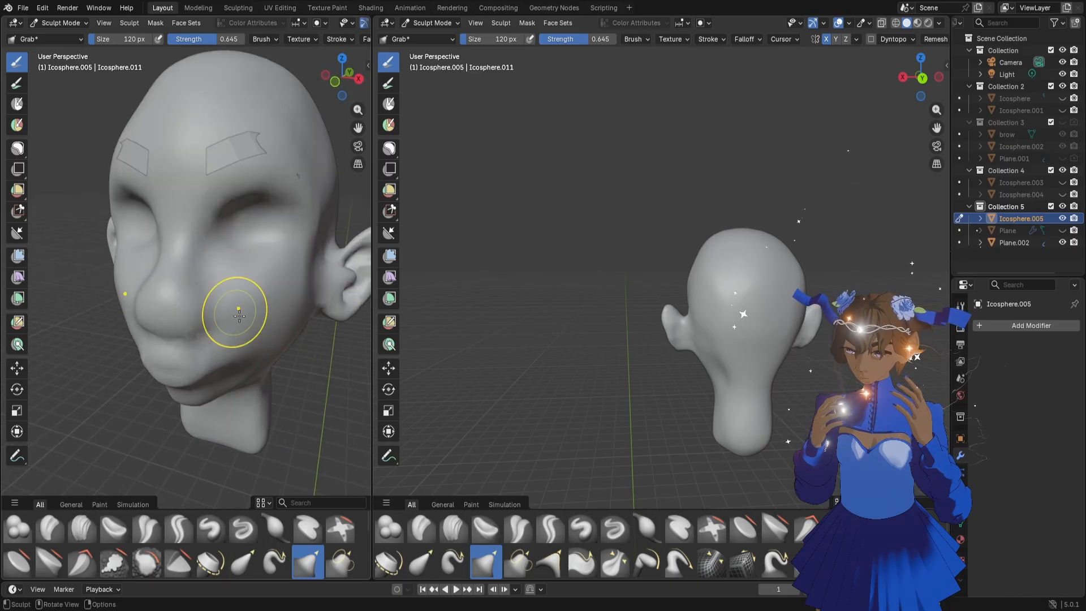
Carve the creases beside and beneath the nose with the Draw Sharp brush at 42 px
key(f)
click(251, 346)
key(f)
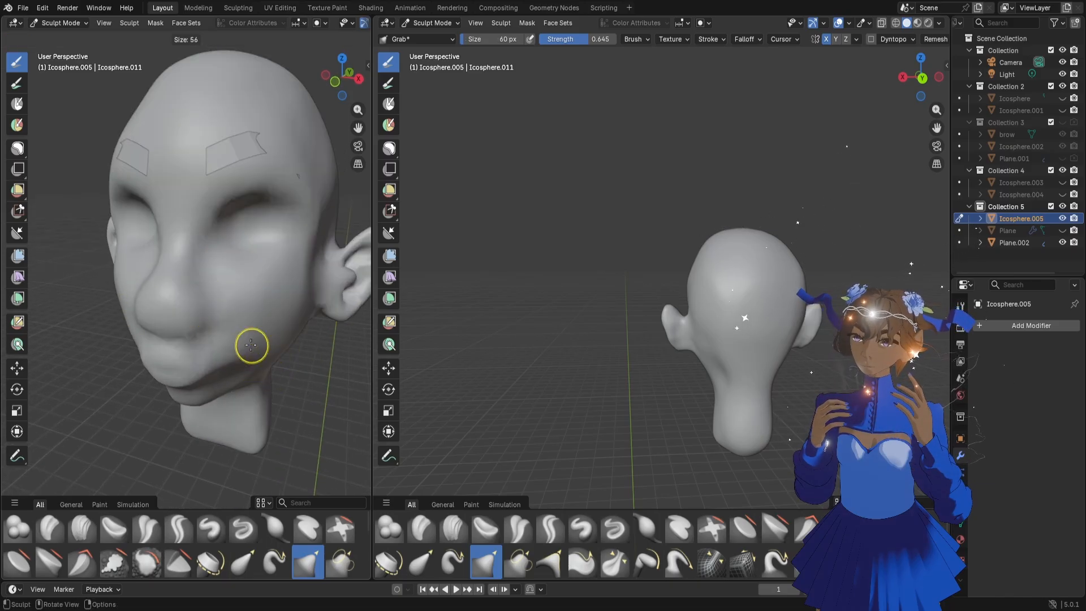
click(248, 342)
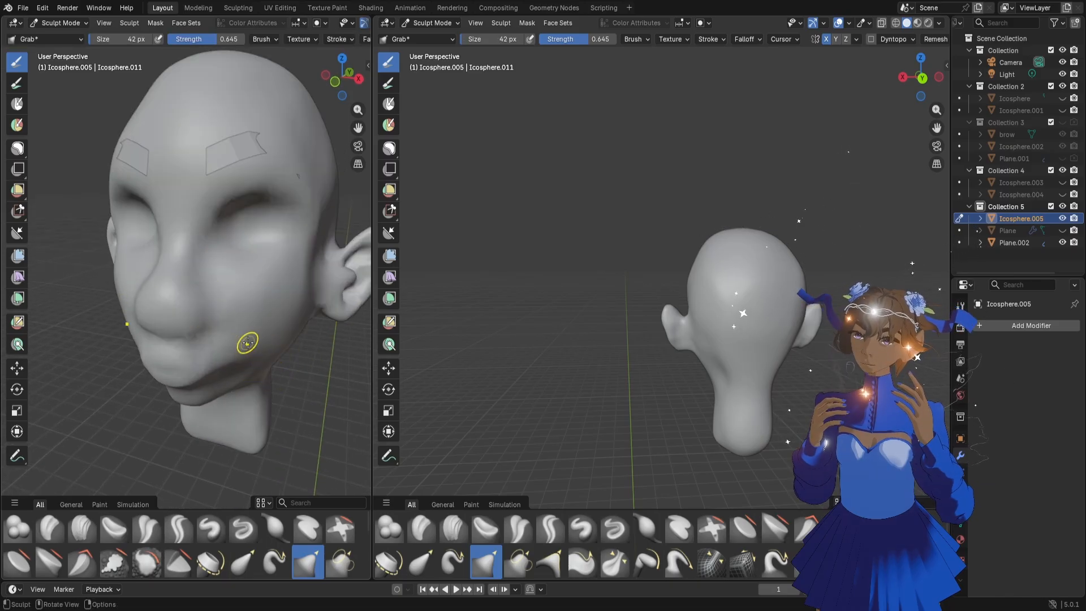
click(255, 532)
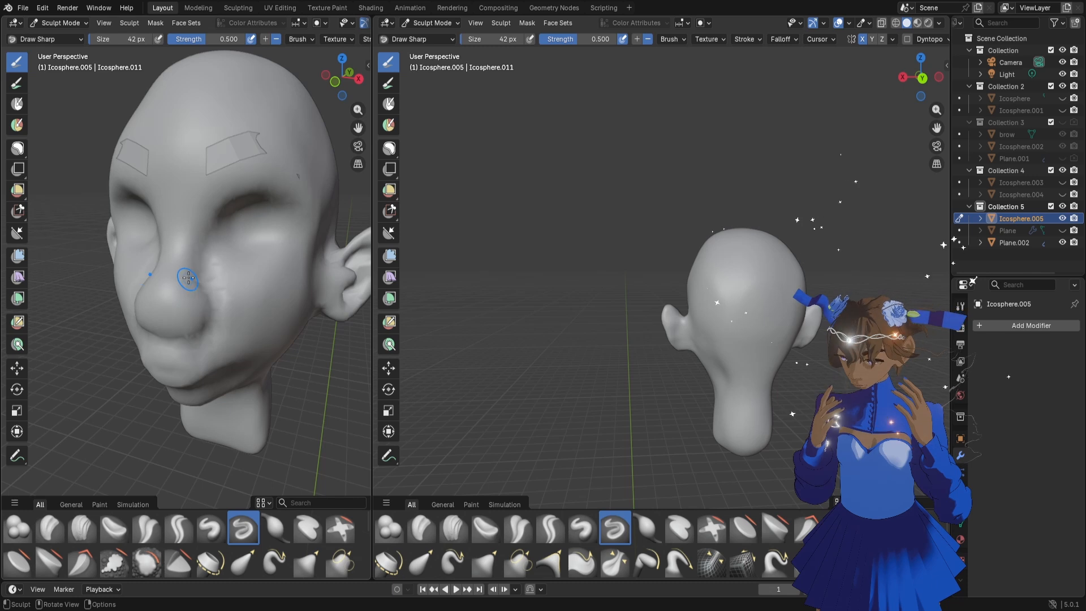
middle_drag(188, 278, 243, 315)
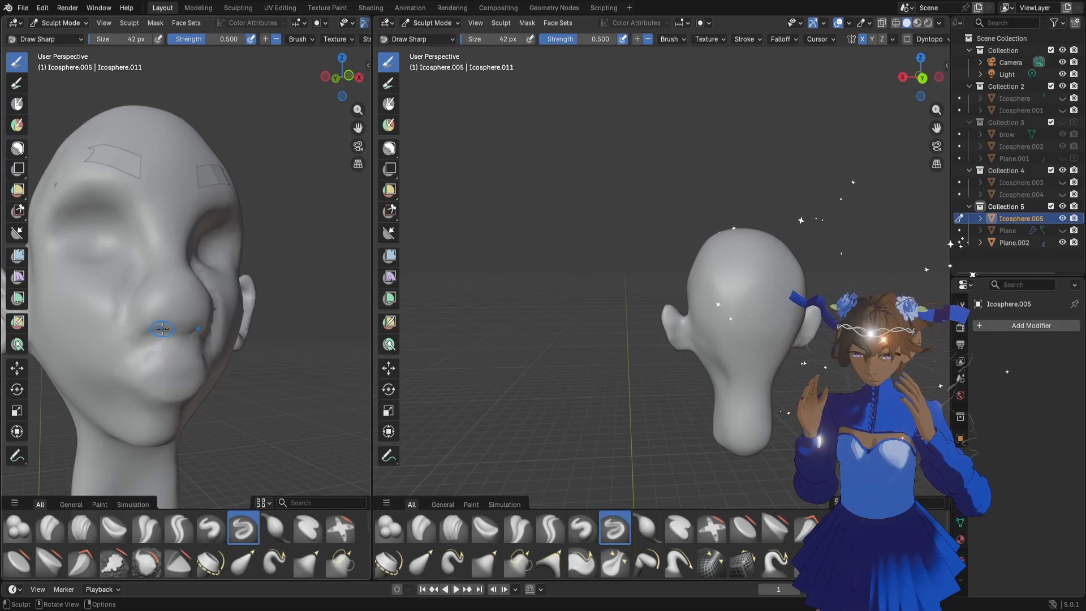
drag(161, 322, 162, 328)
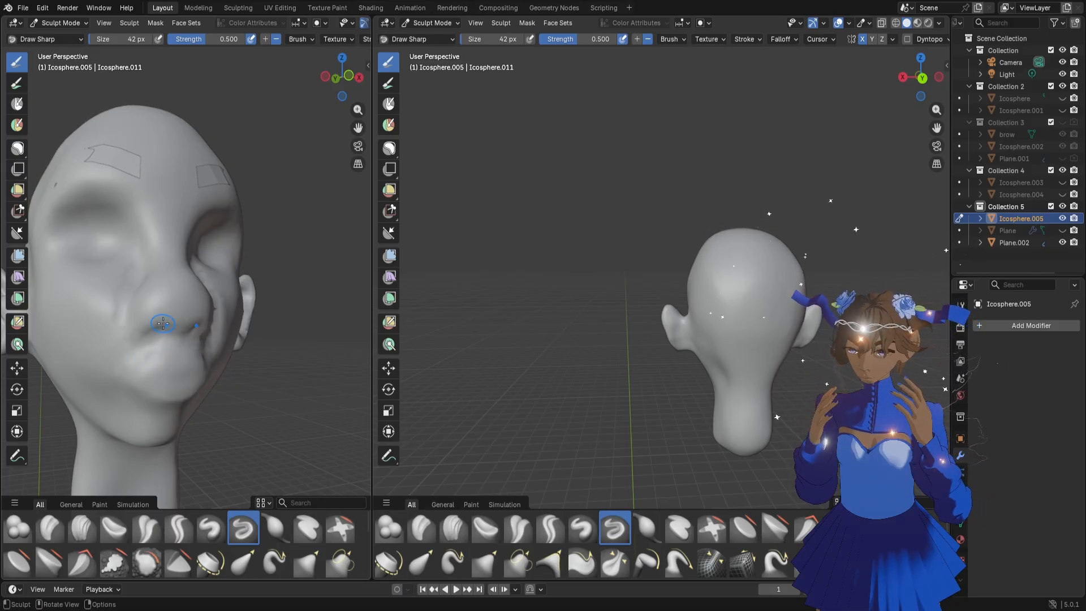
middle_drag(263, 289, 233, 308)
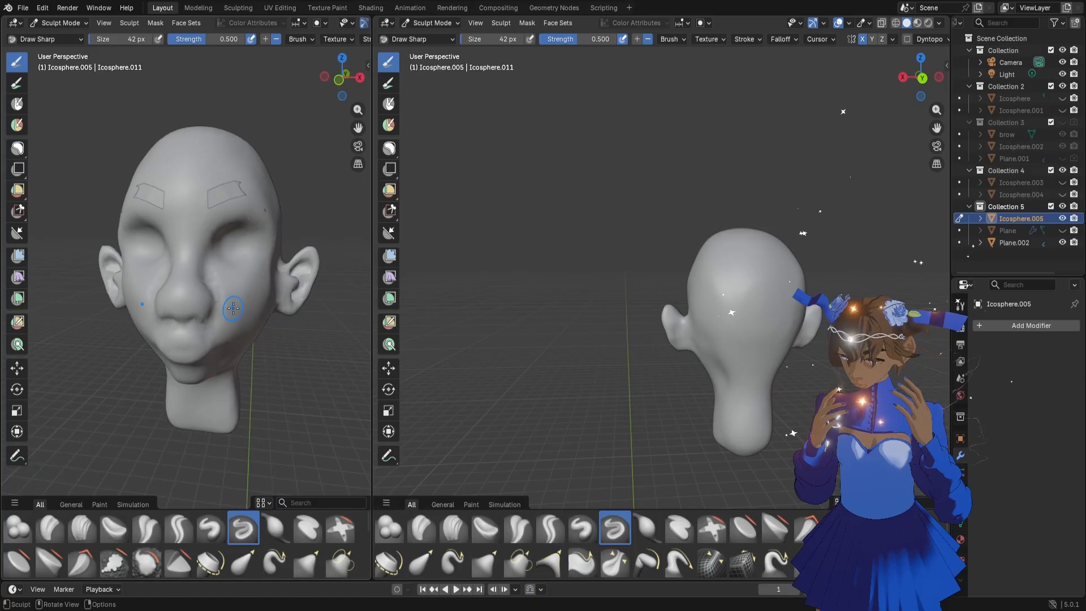
Return the head to Object Mode and add a new ico sphere to the scene
click(431, 23)
click(436, 34)
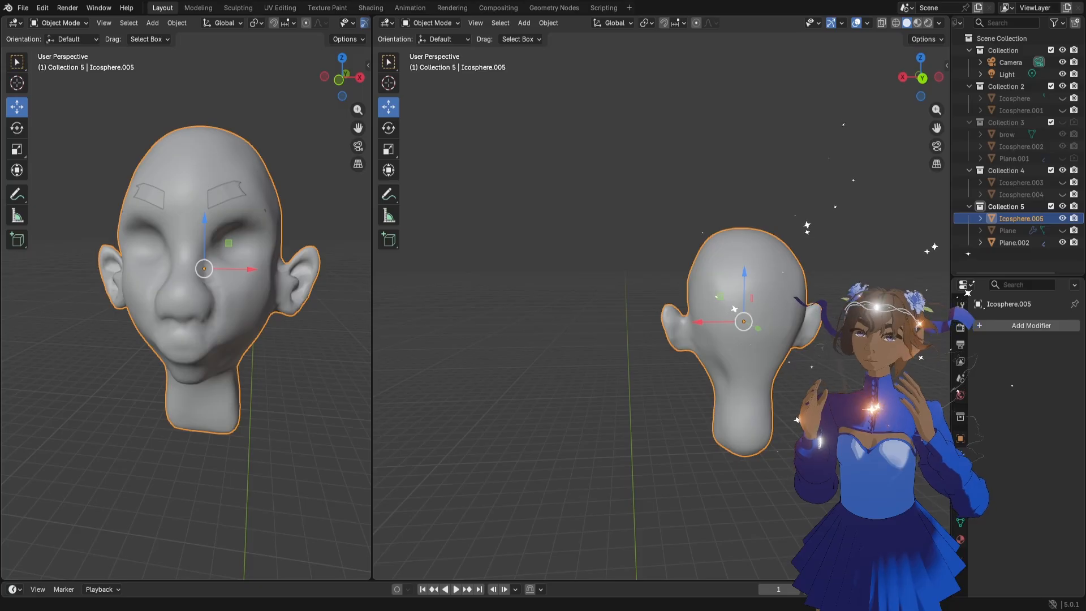
scroll(270, 312, up, 5)
scroll(269, 312, down, 5)
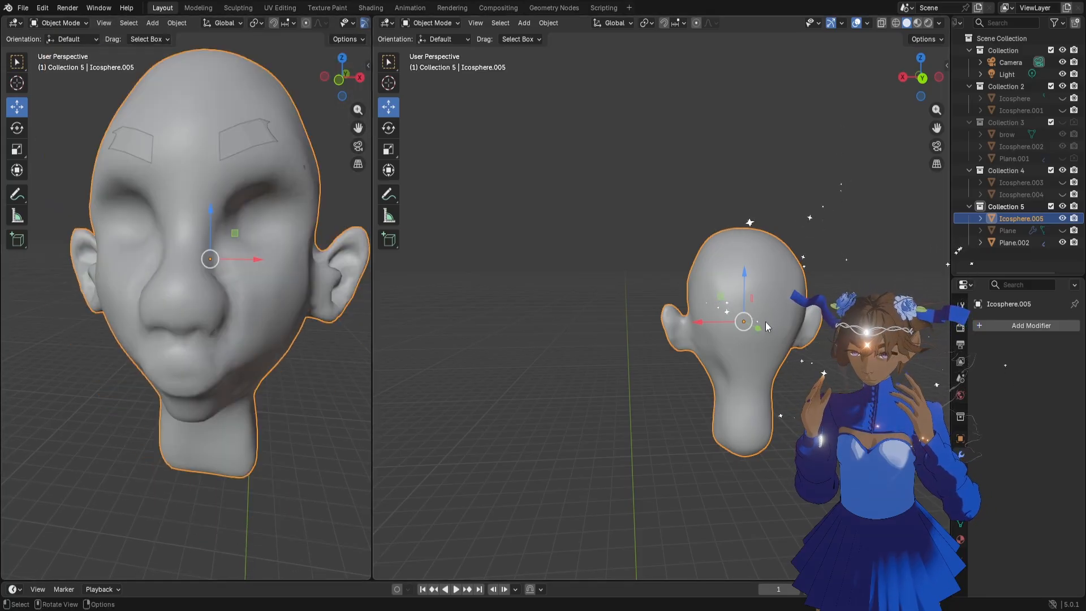
scroll(765, 321, up, 4)
scroll(765, 327, down, 2)
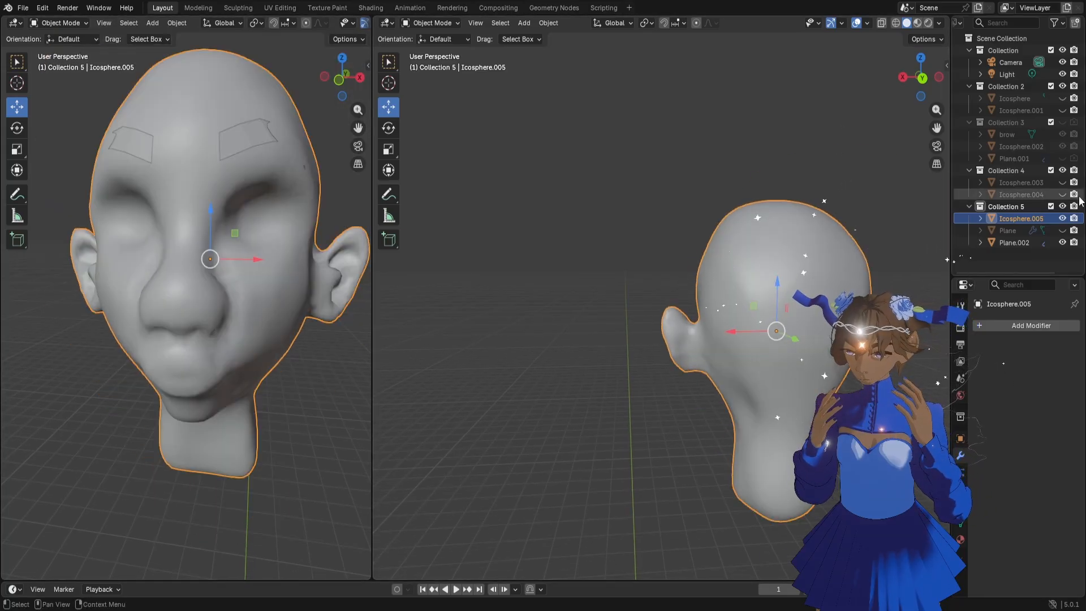
key(shift+a)
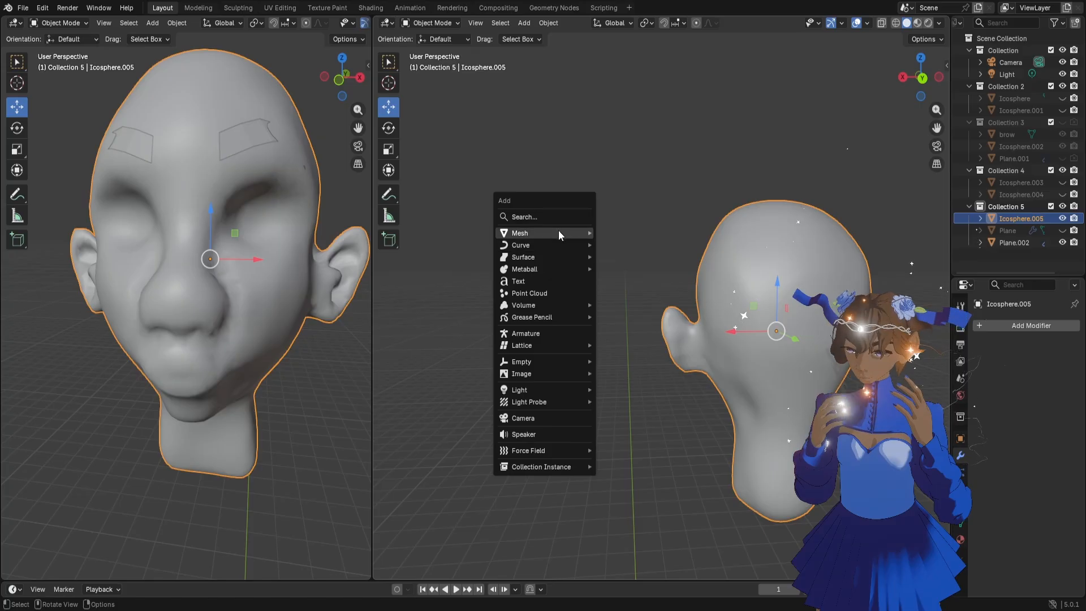
mouse_move(558, 230)
click(638, 286)
scroll(277, 381, down, 20)
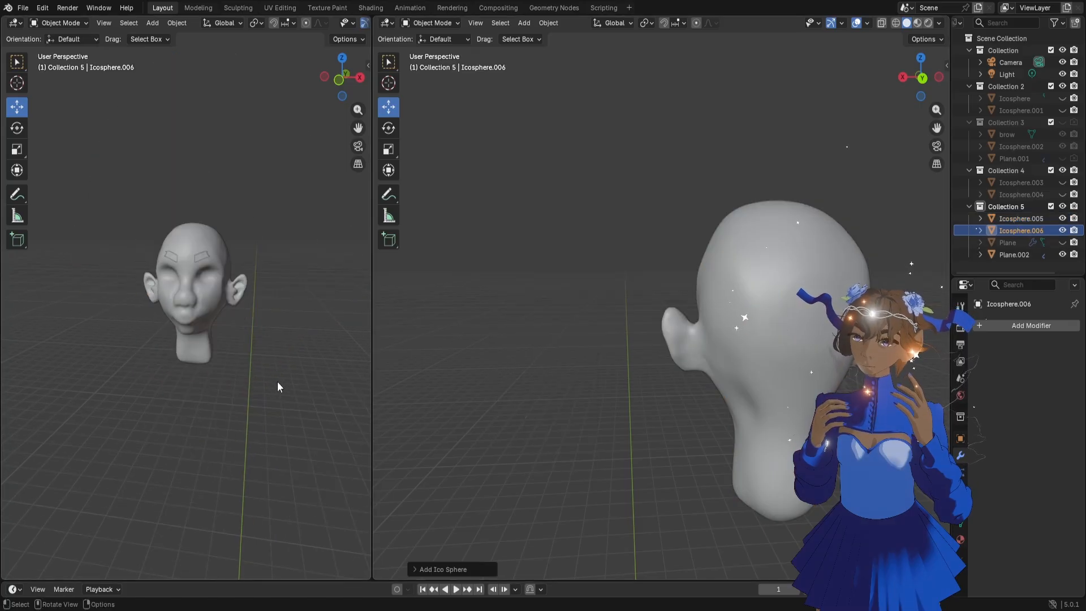
Scale the new ico sphere to 0.274 and raise it about 9.66 m along Z to the head
key(s)
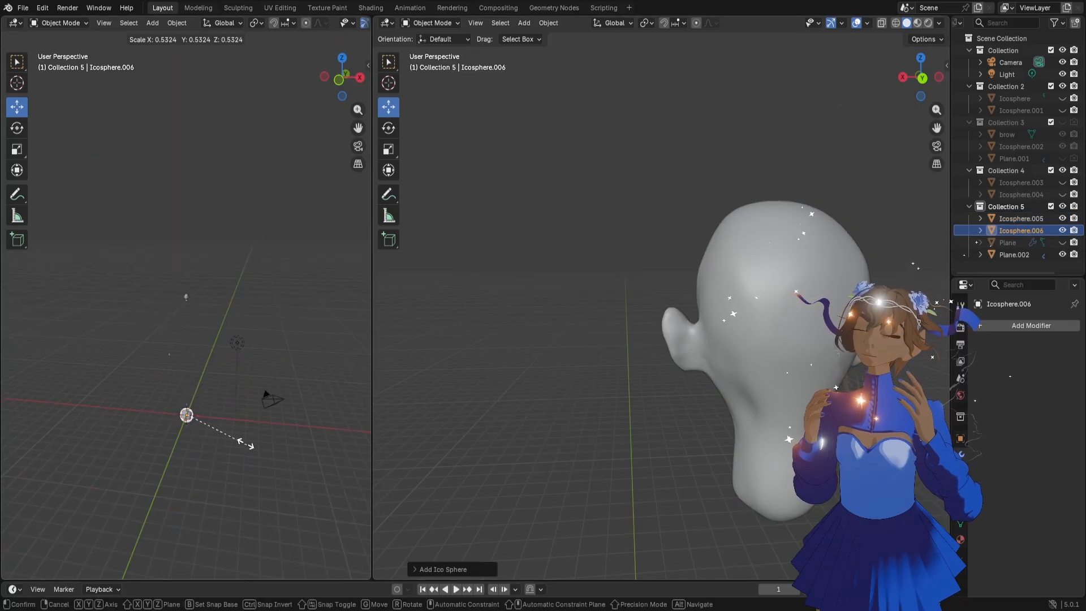
click(219, 426)
key(g)
key(z)
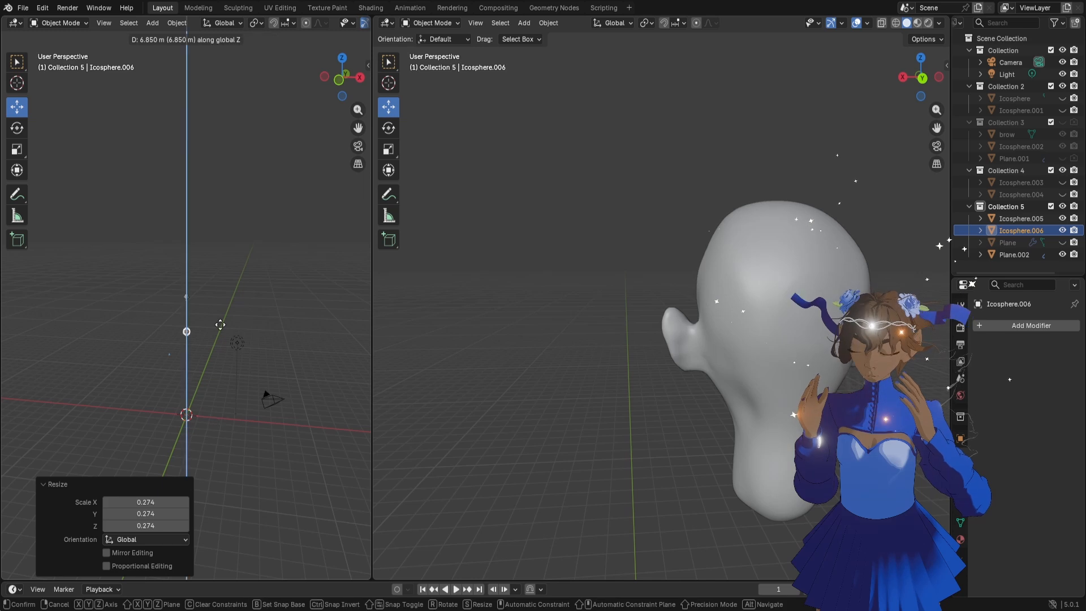
click(227, 305)
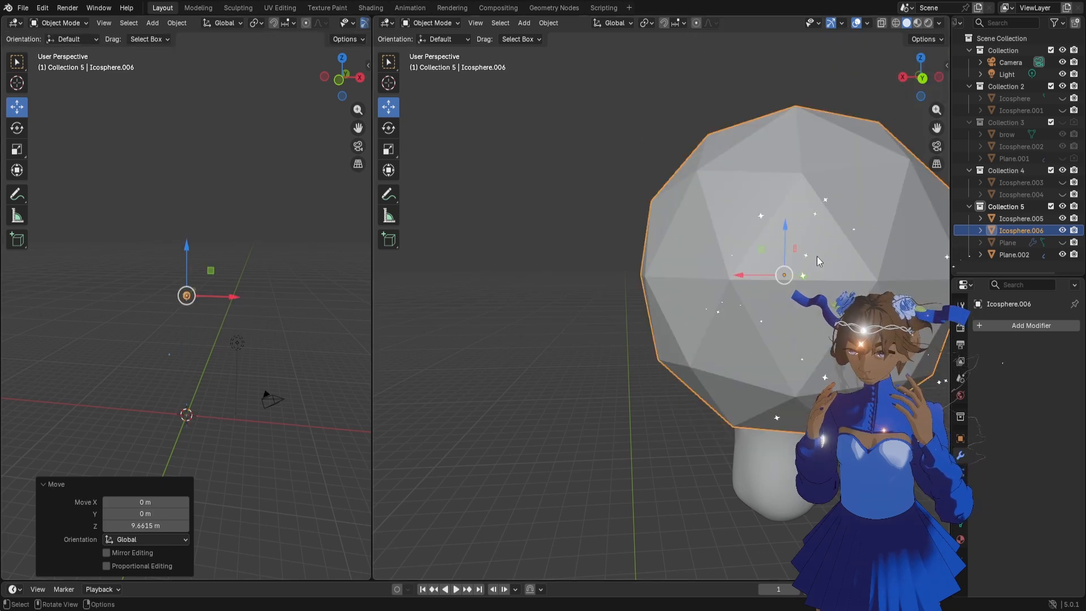
Shrink the ico sphere further in two passes to roughly eyeball size inside the head
key(s)
click(635, 310)
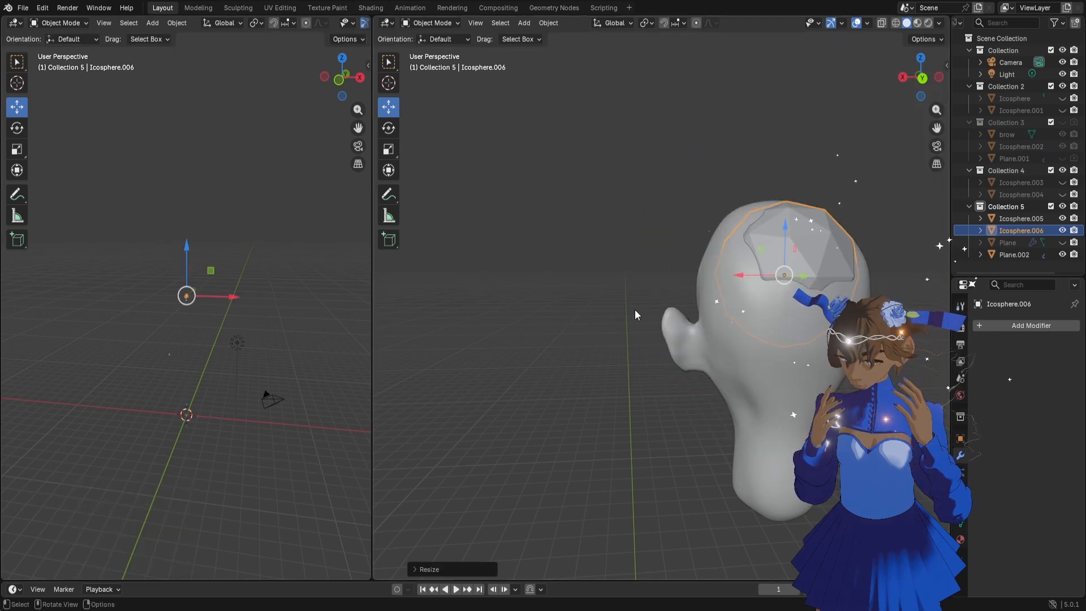
key(KP_Decimal)
scroll(292, 286, down, 6)
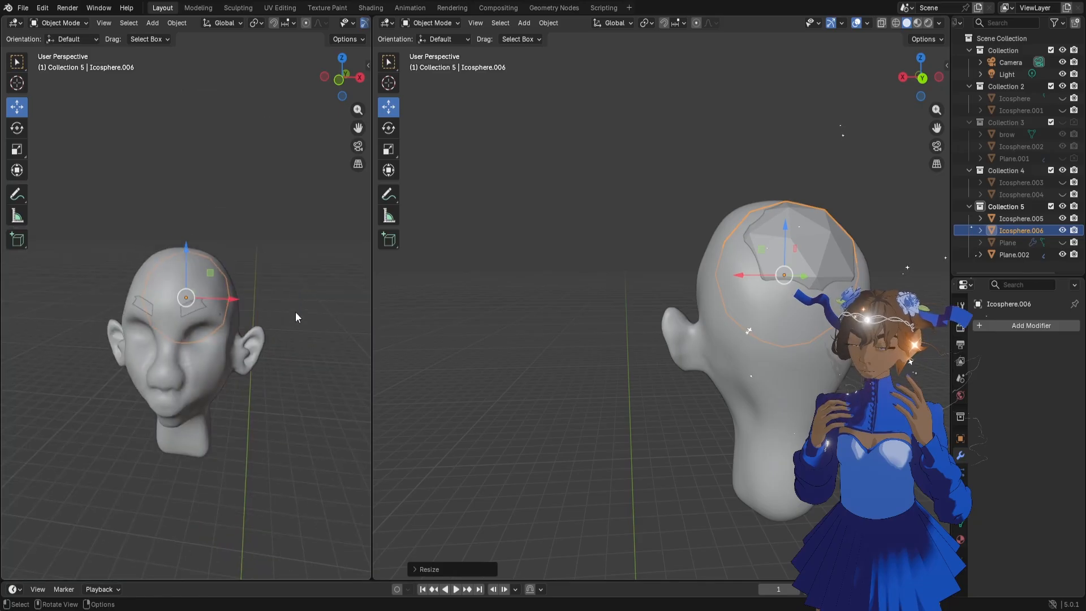
middle_drag(199, 339, 260, 356)
key(s)
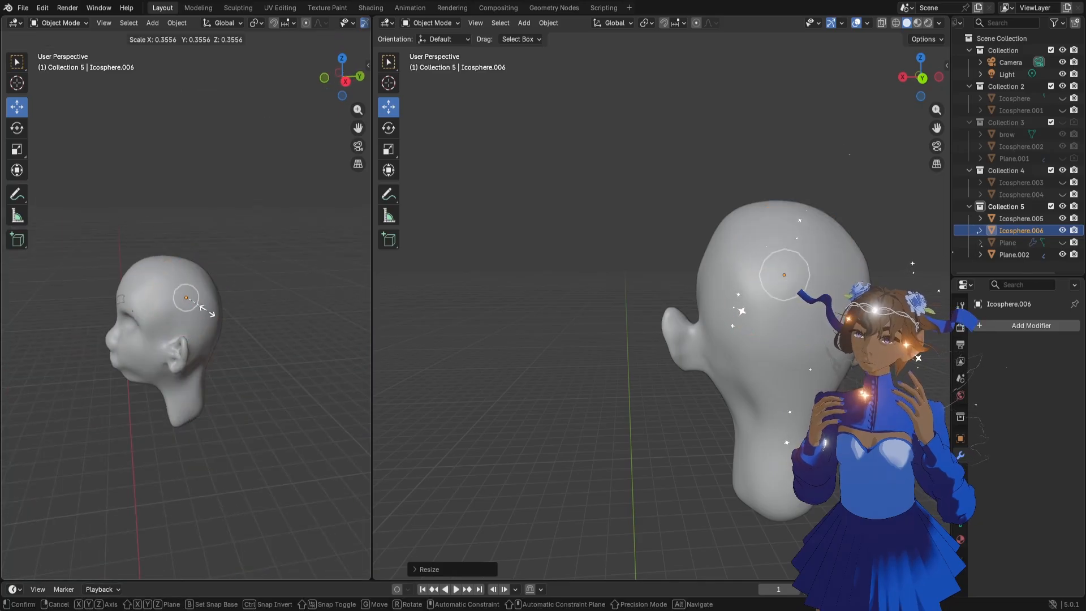
click(206, 310)
Move the small sphere toward the eye socket, about 0.036 m in X, -0.2 m in Y and -0.042 m in Z
middle_drag(227, 322, 211, 331)
key(g)
click(151, 331)
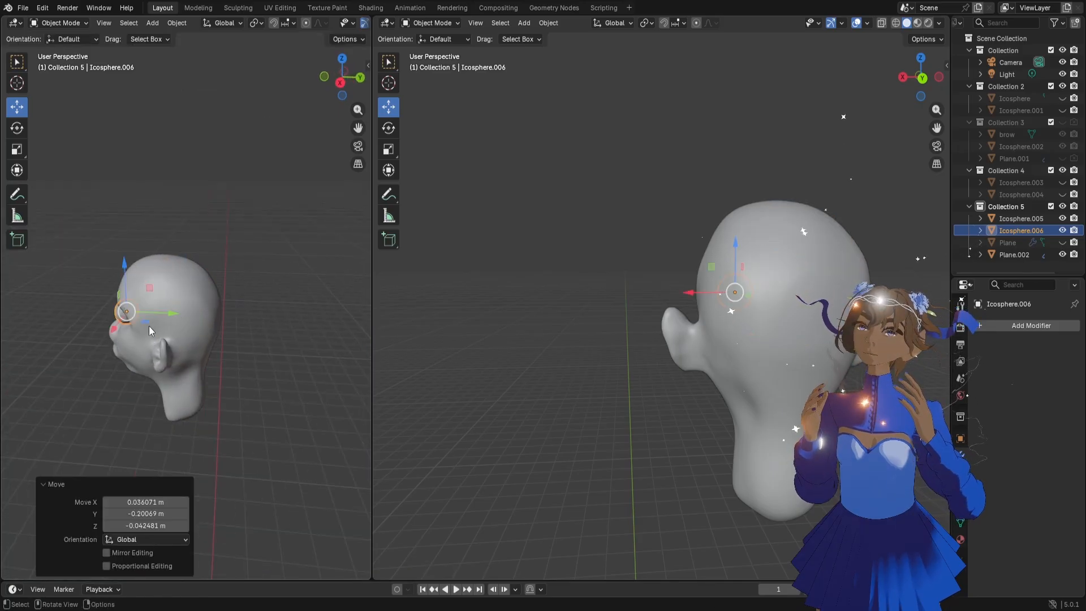
Add a level 1 Subdivision modifier to the eyeball sphere, apply it, and shade the sphere smooth
key(ctrl+1)
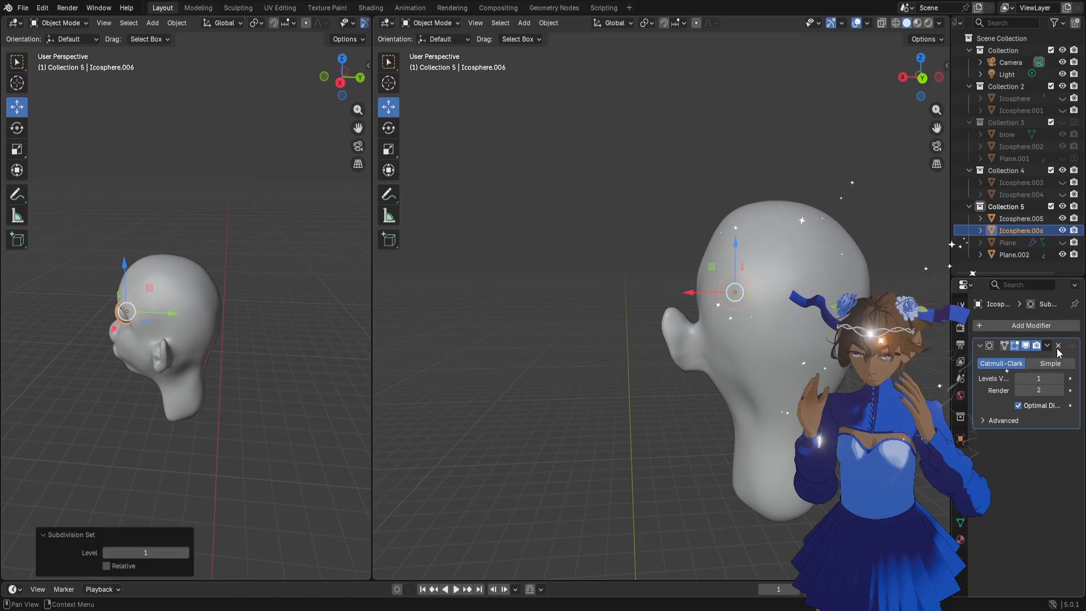
click(1049, 346)
click(1046, 359)
middle_drag(272, 316, 85, 330)
right_click(108, 318)
click(73, 266)
Move the eyeball sphere about 0.03 m along Y to seat it deeper in the eye socket
drag(358, 128, 378, 128)
scroll(216, 300, up, 2)
drag(198, 326, 218, 329)
mouse_move(216, 329)
middle_down()
mouse_move(223, 354)
mouse_move(203, 337)
middle_up()
drag(204, 337, 211, 338)
middle_drag(212, 338, 242, 346)
Add a Mirror modifier on the X axis to the eyeball, using the head as the mirror object
click(992, 325)
key(space)
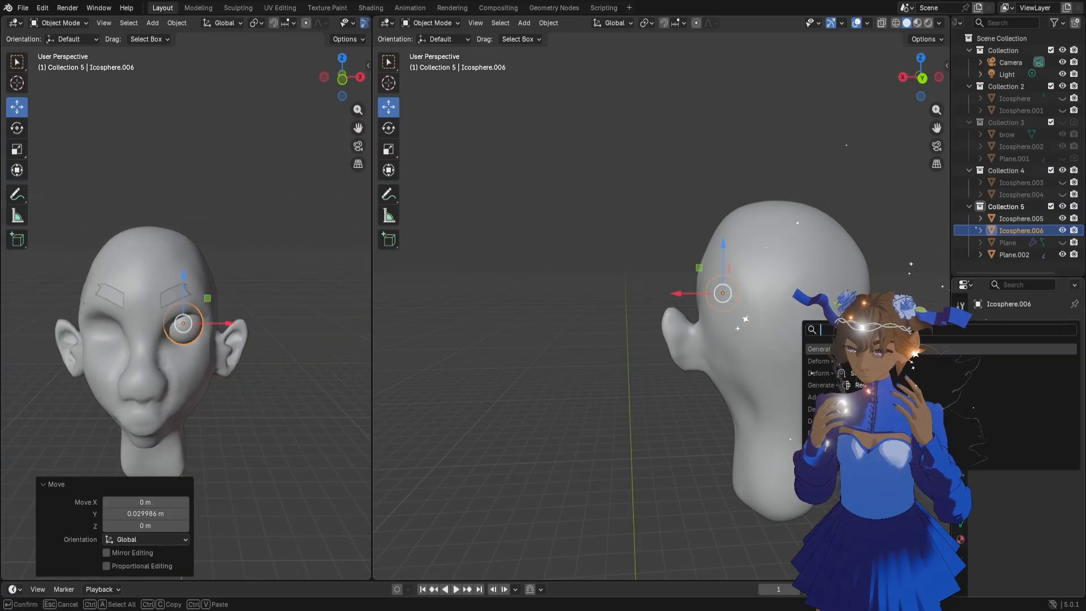
key(Return)
click(1058, 408)
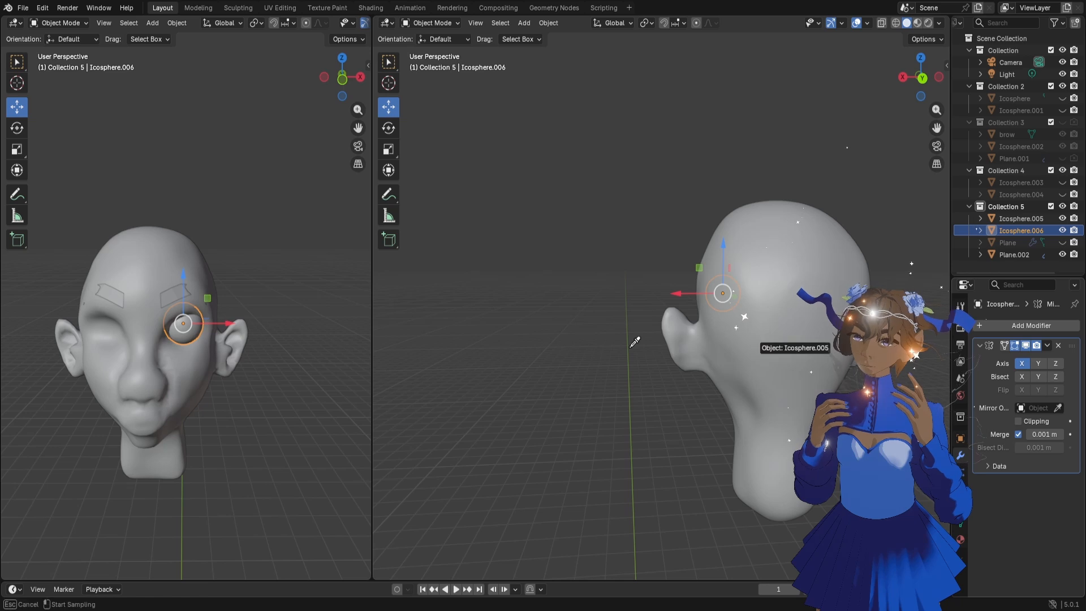
click(136, 253)
Widen the front viewport and fine-tune the mirrored eyeballs' depth along Y in the sockets
middle_drag(265, 356, 252, 346)
drag(405, 191, 465, 227)
middle_drag(360, 280, 175, 310)
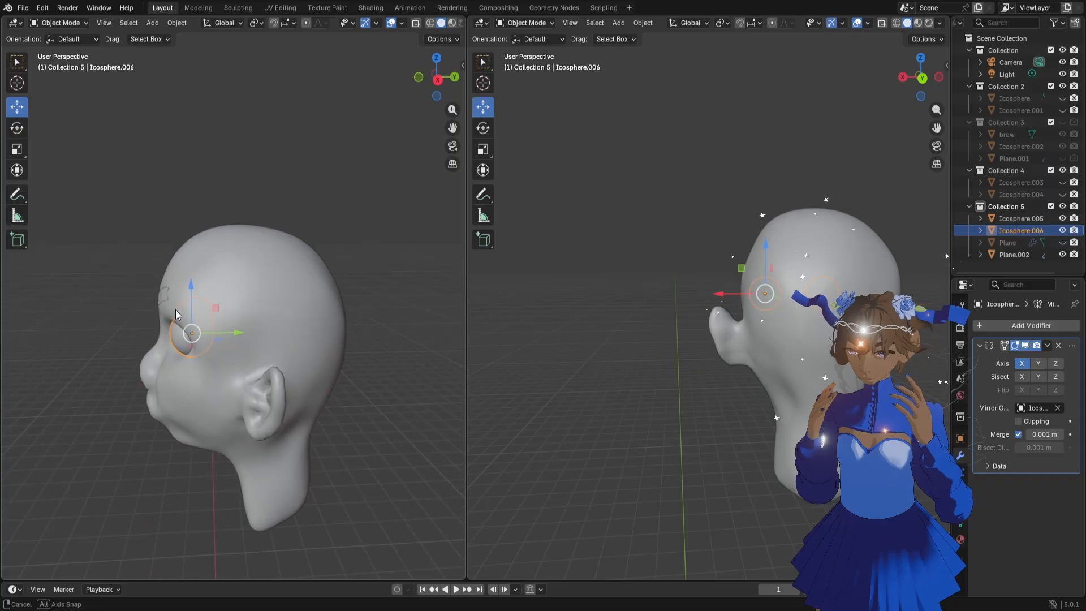
drag(233, 332, 233, 333)
middle_drag(234, 332, 328, 344)
scroll(334, 362, up, 3)
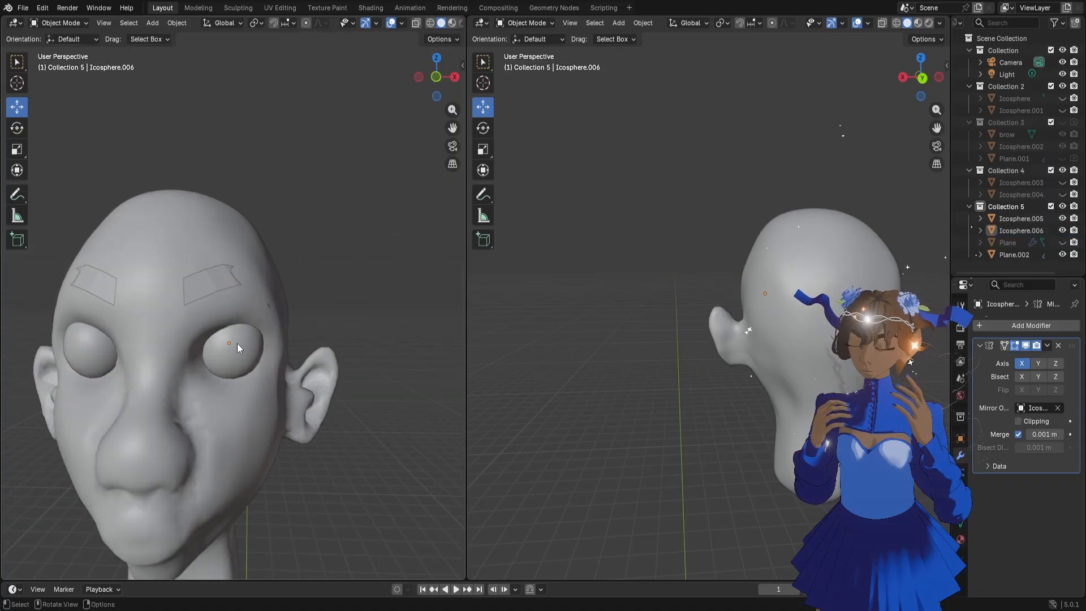
drag(275, 346, 271, 343)
click(341, 284)
scroll(246, 344, down, 4)
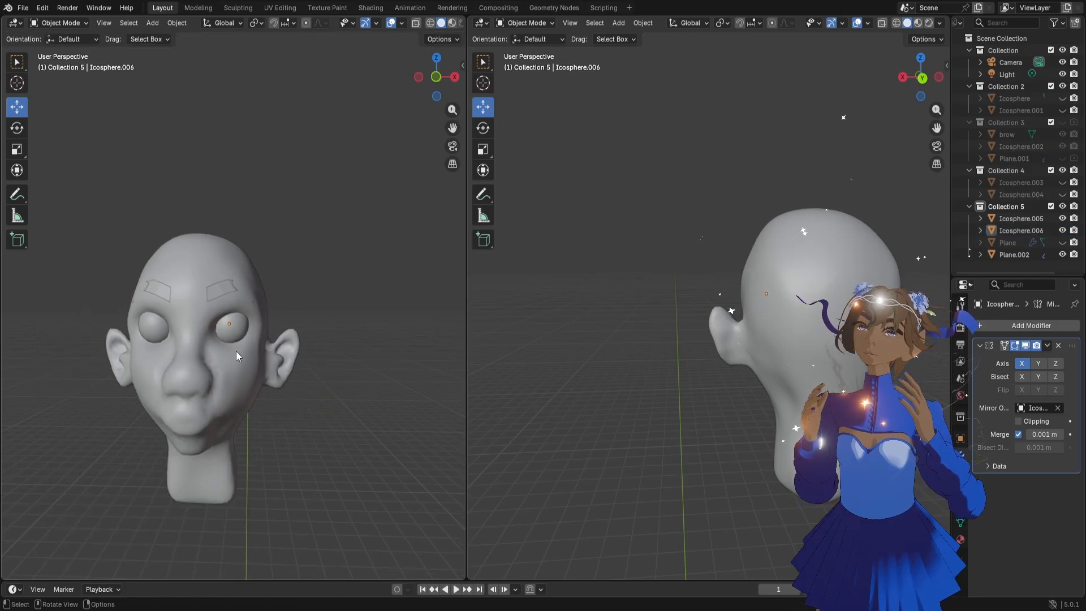
middle_drag(236, 351, 219, 365)
Select the head, switch it to Sculpt Mode and activate the Grab brush at 98 px
click(223, 334)
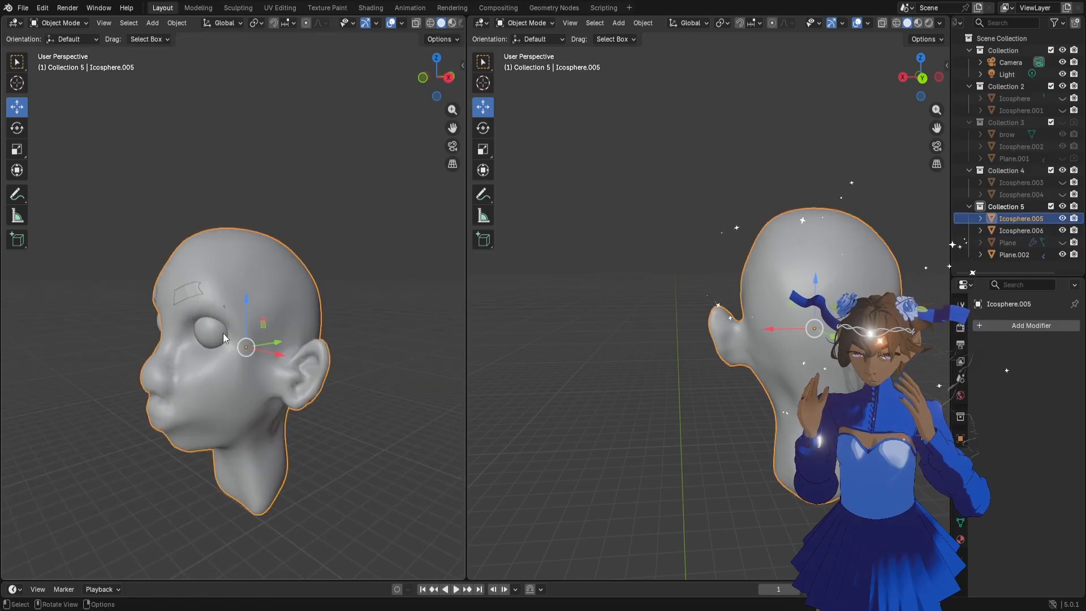
click(61, 23)
click(69, 61)
middle_drag(248, 328, 260, 318)
scroll(334, 243, up, 3)
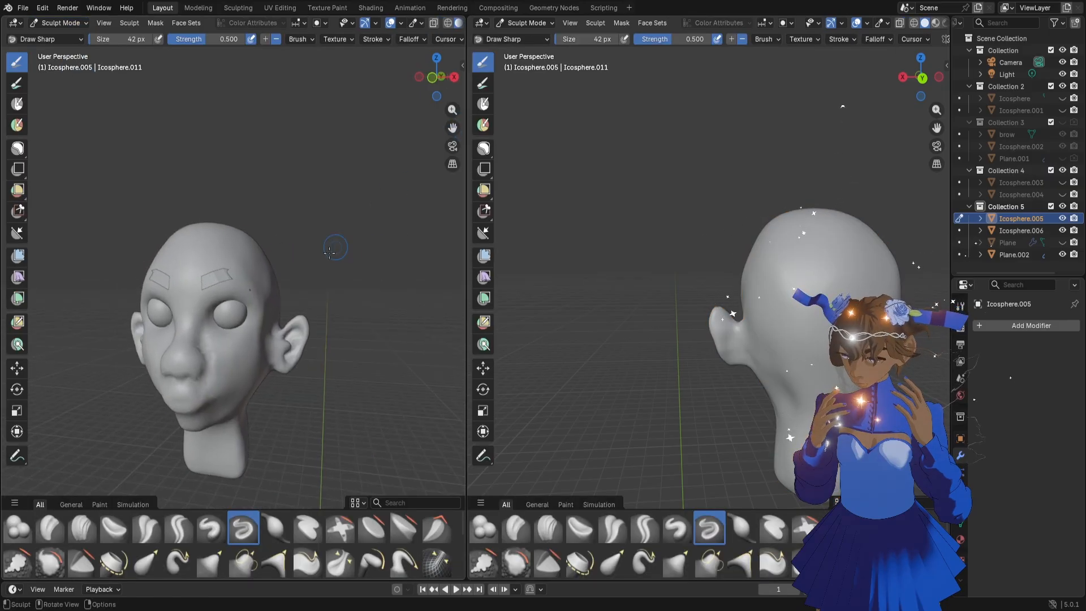
key(f)
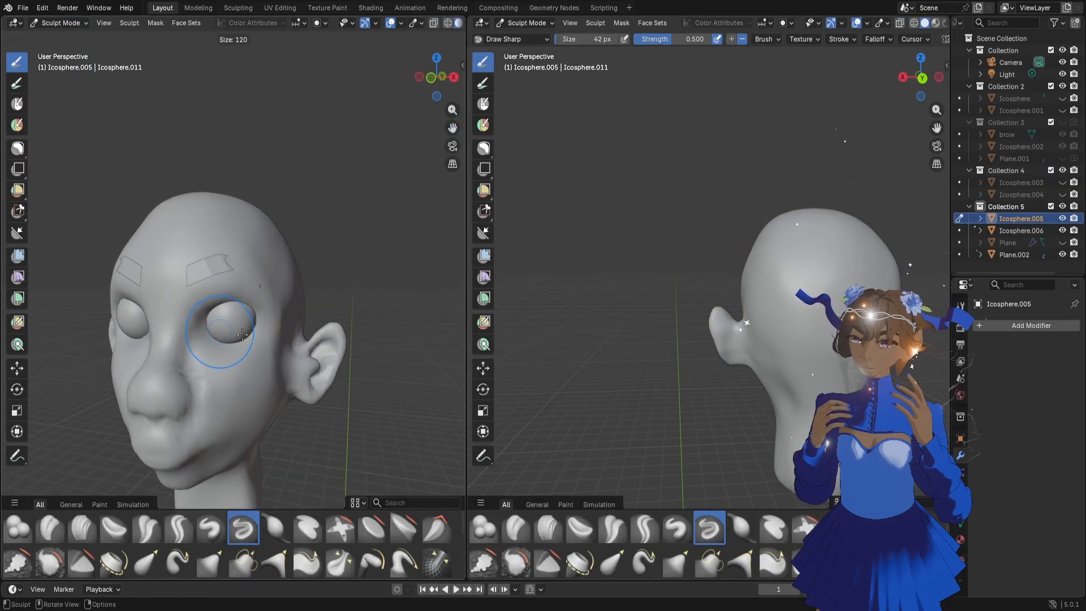
click(235, 334)
key(g)
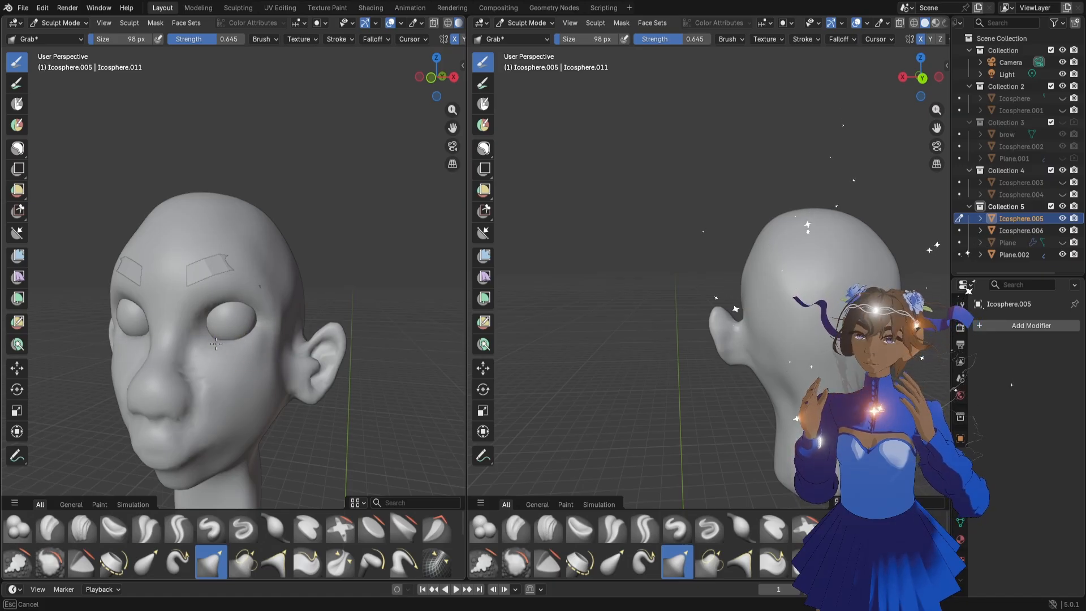
Pull the lower eyelid area and the upper cheek beside the nose into shape around the eyeball with the Grab brush
scroll(257, 362, up, 2)
middle_drag(233, 366, 244, 365)
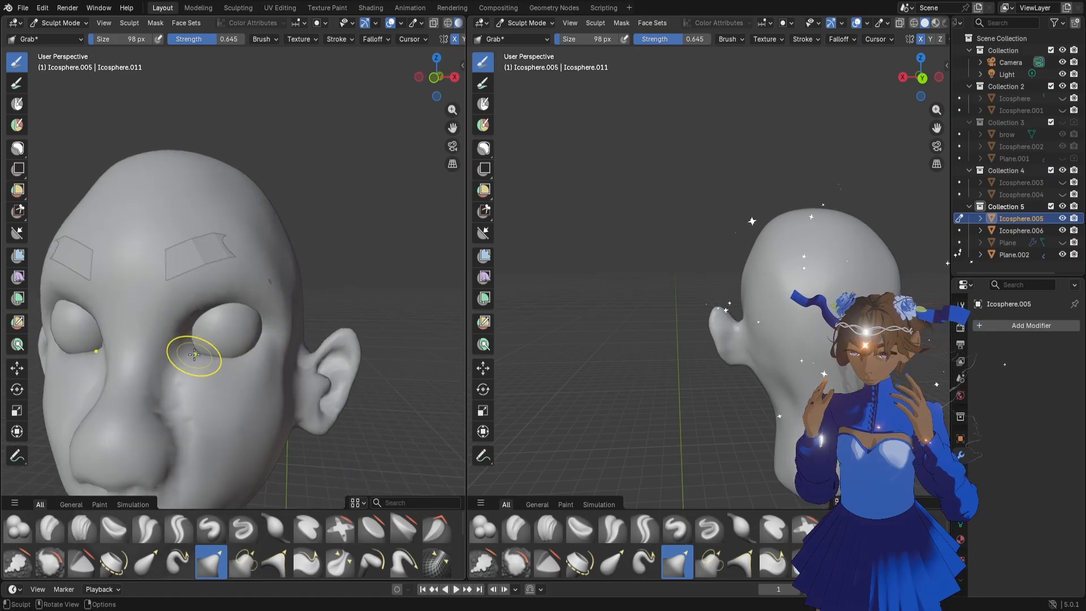
mouse_move(194, 355)
mouse_down()
mouse_move(194, 345)
mouse_move(210, 353)
mouse_up()
scroll(226, 371, down, 1)
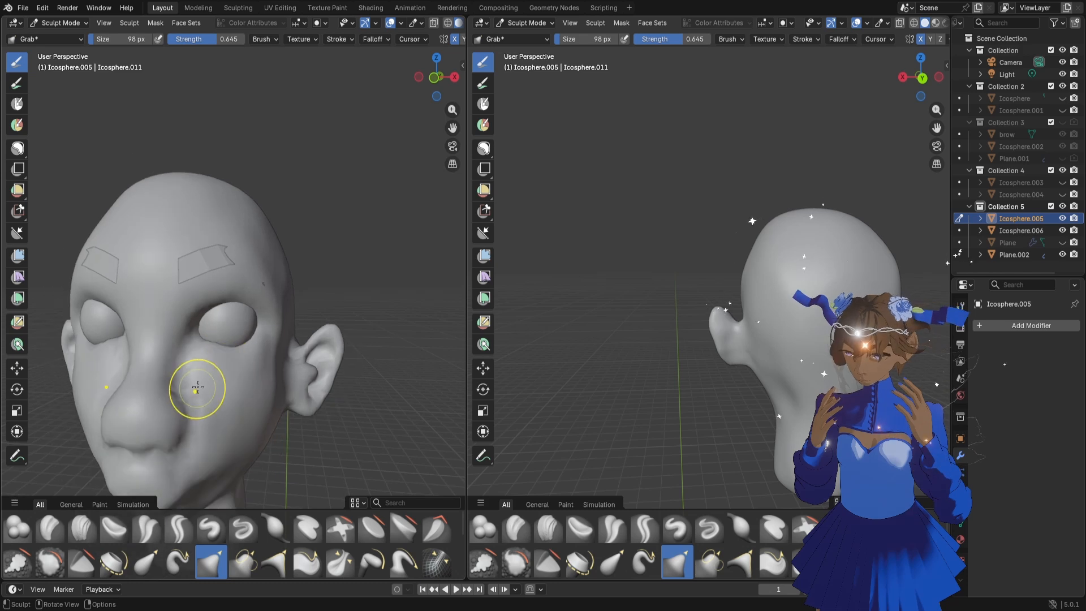
scroll(218, 383, down, 1)
mouse_move(196, 388)
middle_down()
mouse_move(218, 384)
mouse_move(199, 362)
middle_up()
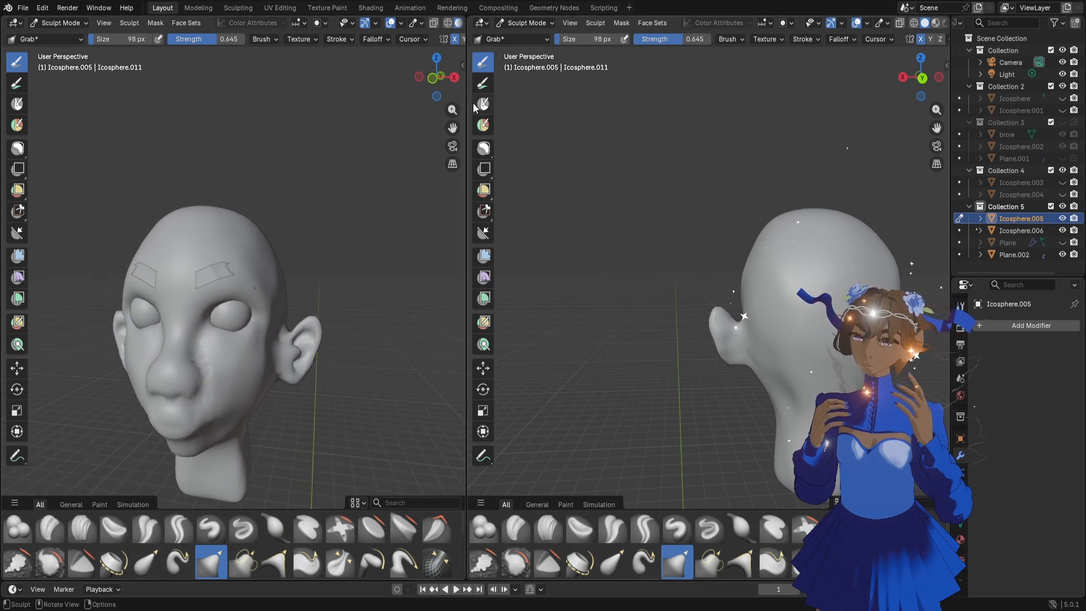
Reduce the Grab brush to 70 px and reshape the crease between the nose and cheek
drag(456, 121, 492, 51)
scroll(284, 268, up, 2)
key(f)
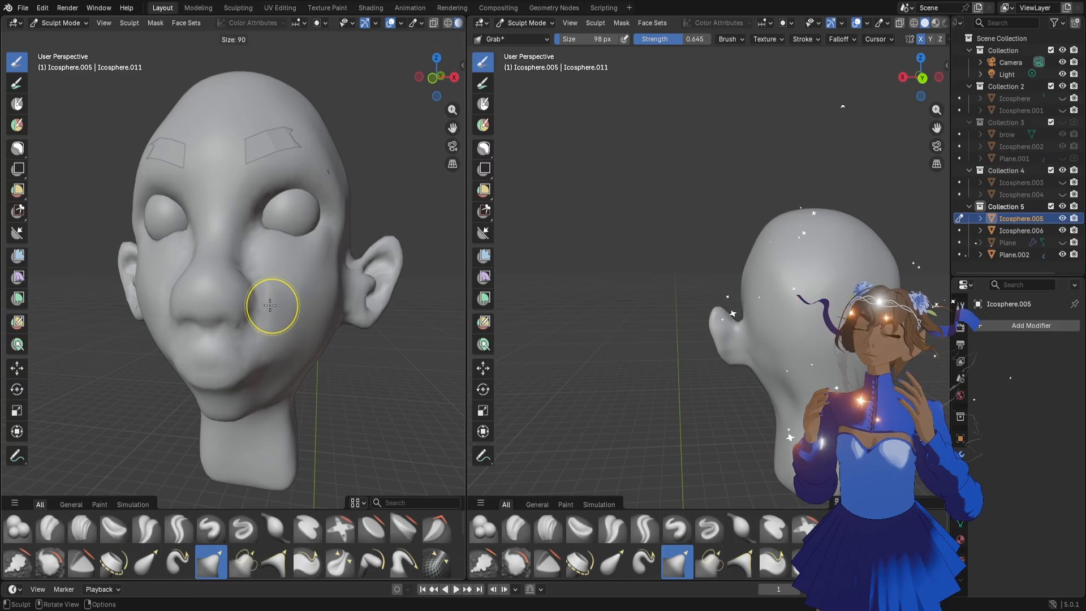
click(264, 302)
middle_drag(265, 301, 245, 315)
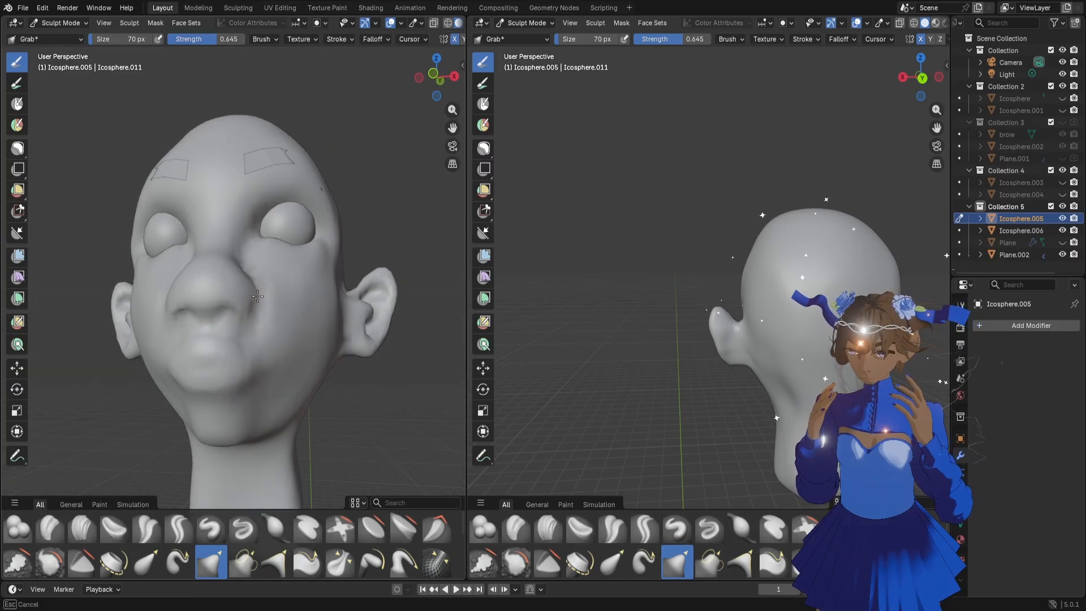
mouse_move(258, 296)
middle_down()
mouse_move(239, 265)
mouse_move(270, 286)
mouse_move(247, 310)
mouse_move(283, 321)
middle_up()
Refine the nose bridge and tip in profile with the Grab brush at 150 px and 122 px
mouse_move(313, 232)
middle_down()
mouse_move(234, 260)
mouse_move(202, 288)
middle_up()
key(f)
click(218, 284)
key(f)
click(220, 289)
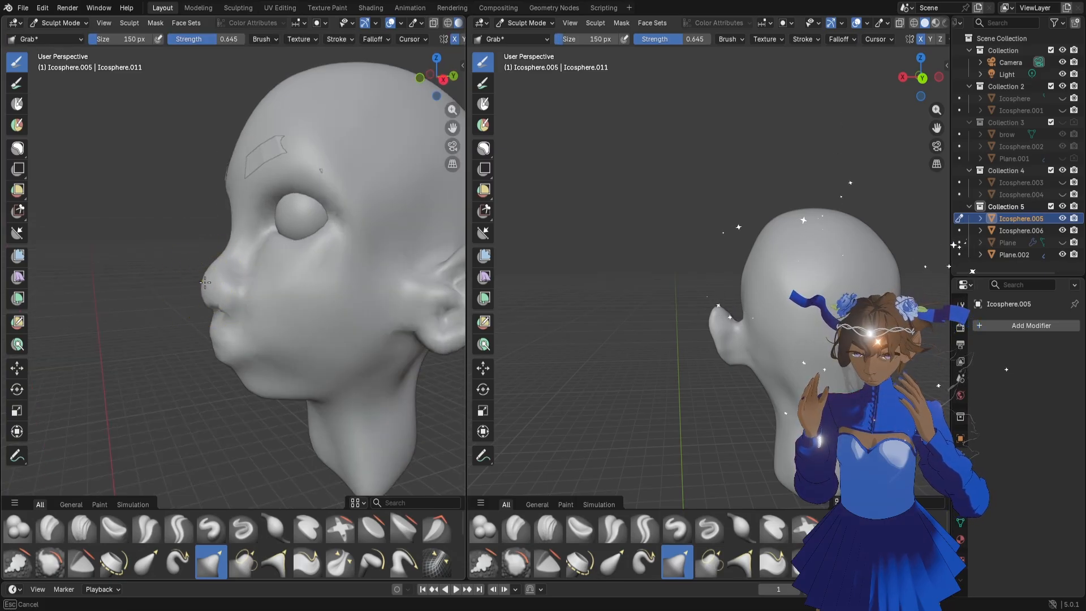
key(f)
click(219, 254)
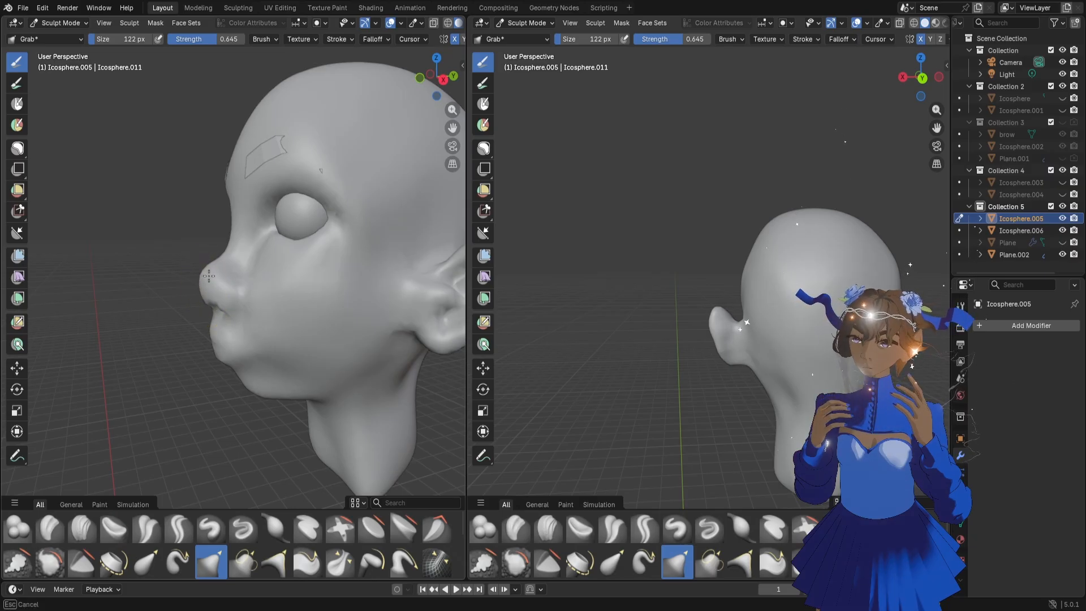
middle_drag(209, 276, 272, 296)
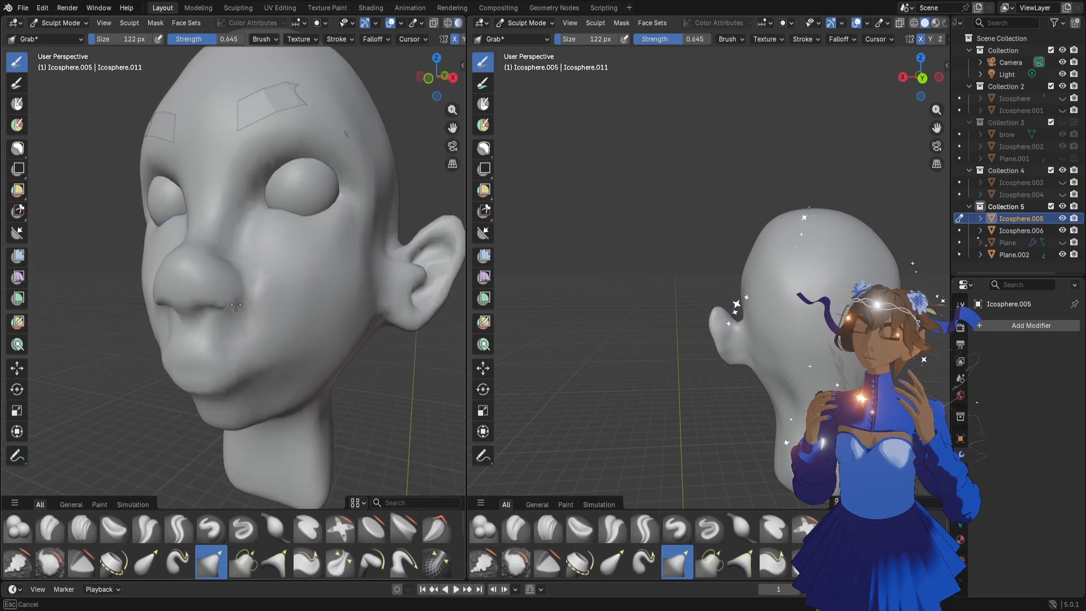
Set the Grab brush to 62 px and shape the nostril and underside of the nose
key(f)
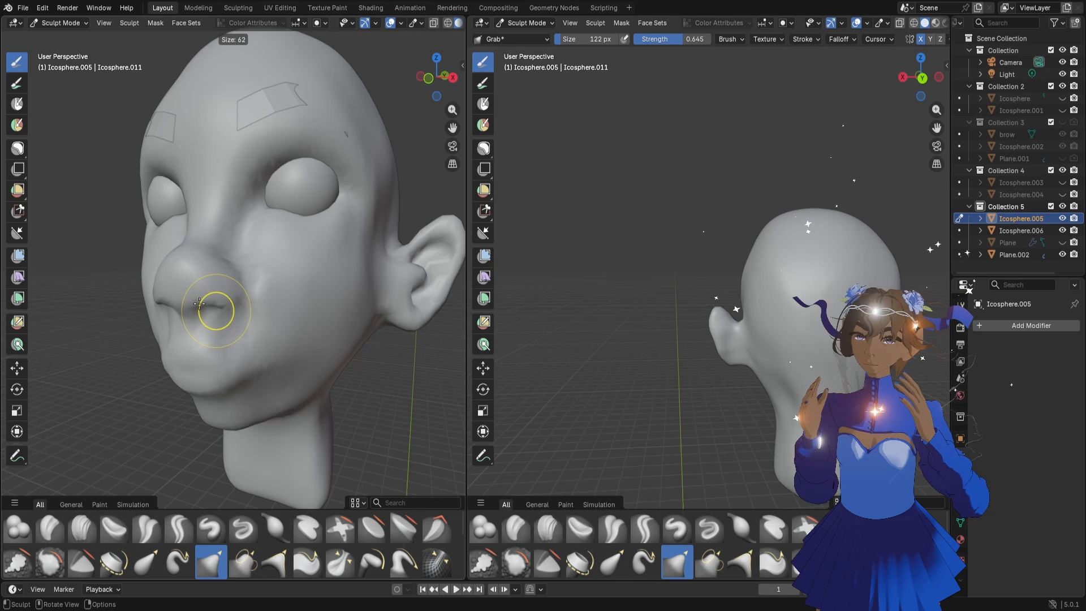
click(199, 304)
scroll(211, 315, up, 1)
middle_drag(211, 318, 204, 306)
drag(204, 307, 204, 306)
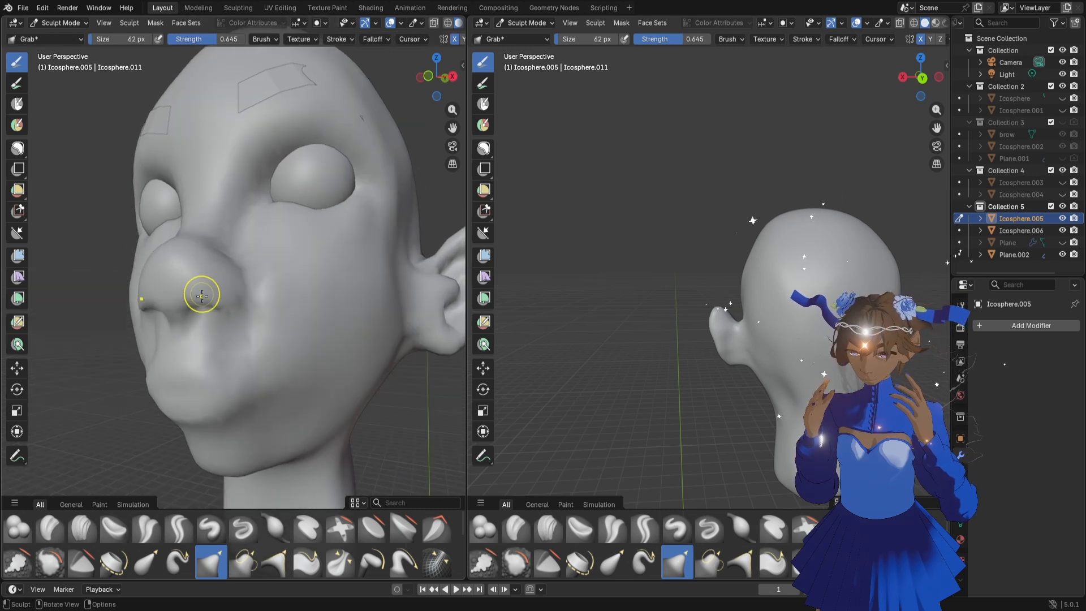
mouse_move(192, 291)
middle_down()
mouse_move(206, 314)
mouse_move(199, 330)
mouse_move(225, 315)
mouse_move(195, 331)
middle_up()
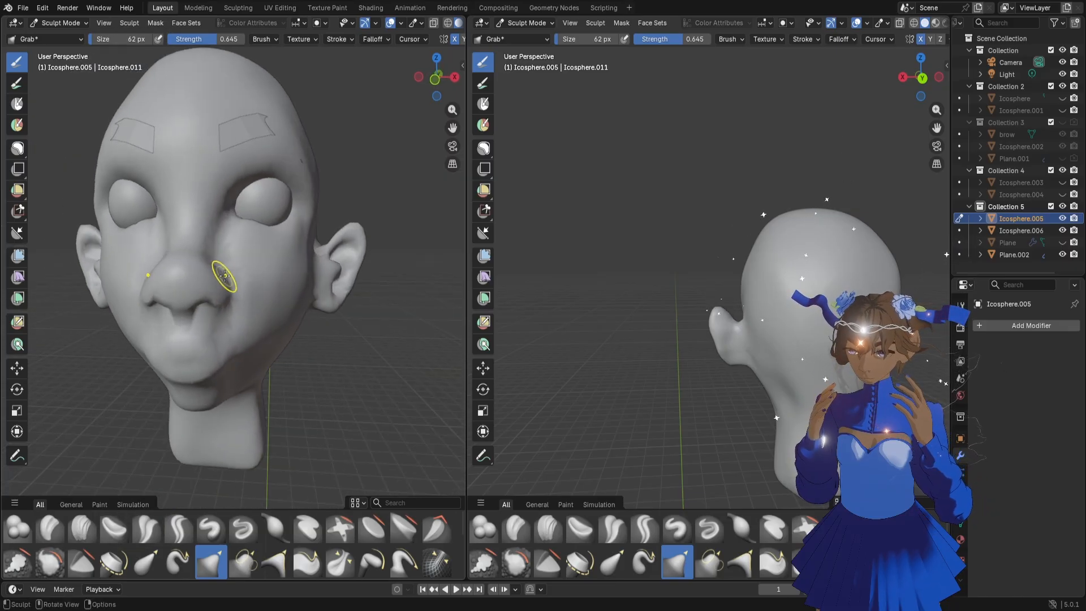
Enlarge the Grab brush to 122 px and reshape the side of the nose and the adjoining cheek
key(f)
click(251, 276)
scroll(240, 286, up, 1)
key(f)
click(262, 287)
mouse_move(224, 281)
mouse_down()
mouse_move(214, 306)
mouse_move(211, 245)
mouse_up()
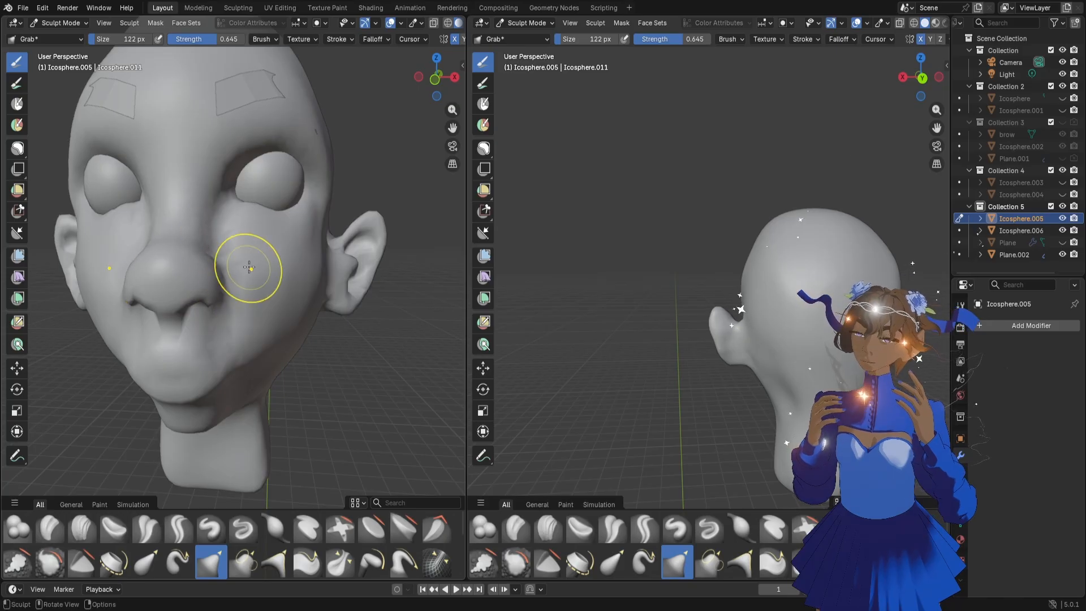
Adjust the cheek below the eye with the Grab brush at 116 px
scroll(248, 268, down, 3)
mouse_move(244, 274)
middle_down()
mouse_move(285, 277)
mouse_move(235, 272)
mouse_move(277, 250)
middle_up()
scroll(284, 275, up, 2)
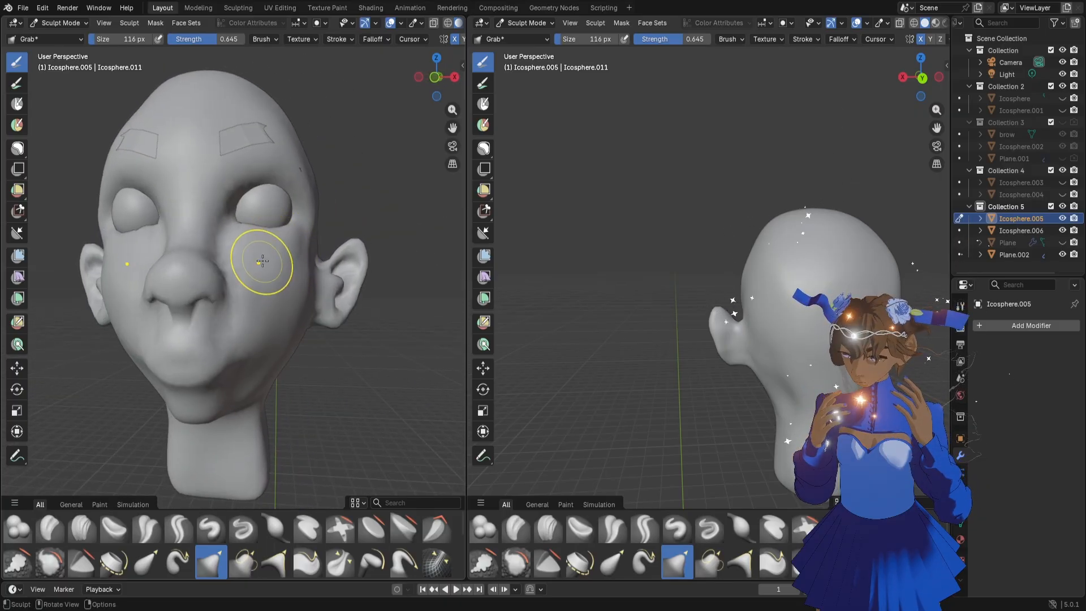
key(r)
click(262, 260)
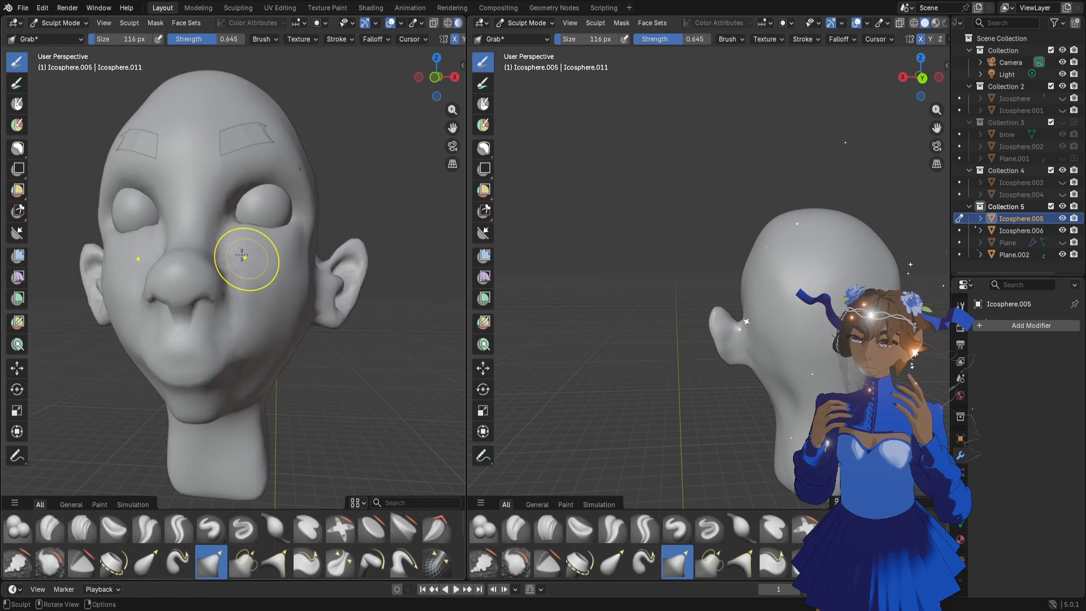
middle_drag(222, 250, 229, 265)
scroll(175, 97, down, 1)
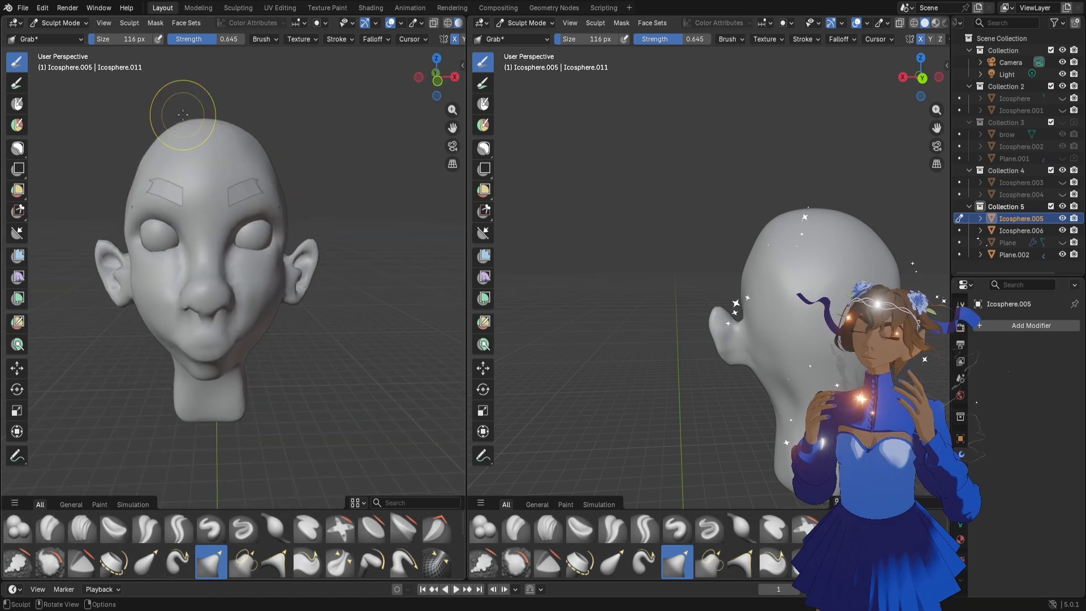
Enlarge the Grab brush to 172 px and round out the top of the skull from front and back
key(f)
click(191, 131)
drag(185, 136, 189, 126)
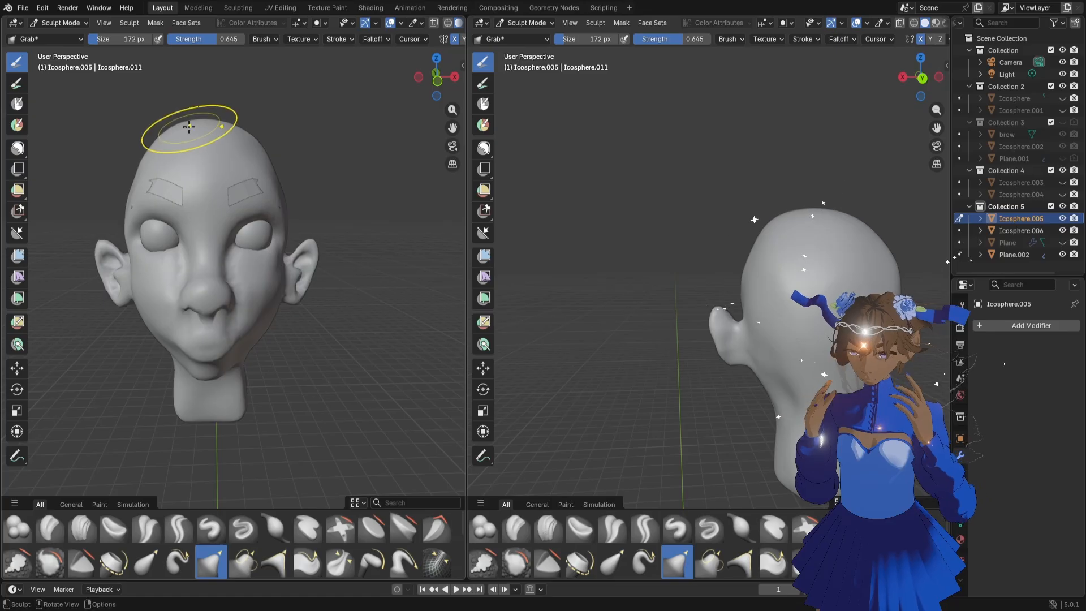
mouse_move(691, 250)
middle_down()
mouse_move(779, 279)
mouse_move(742, 315)
mouse_move(764, 284)
middle_up()
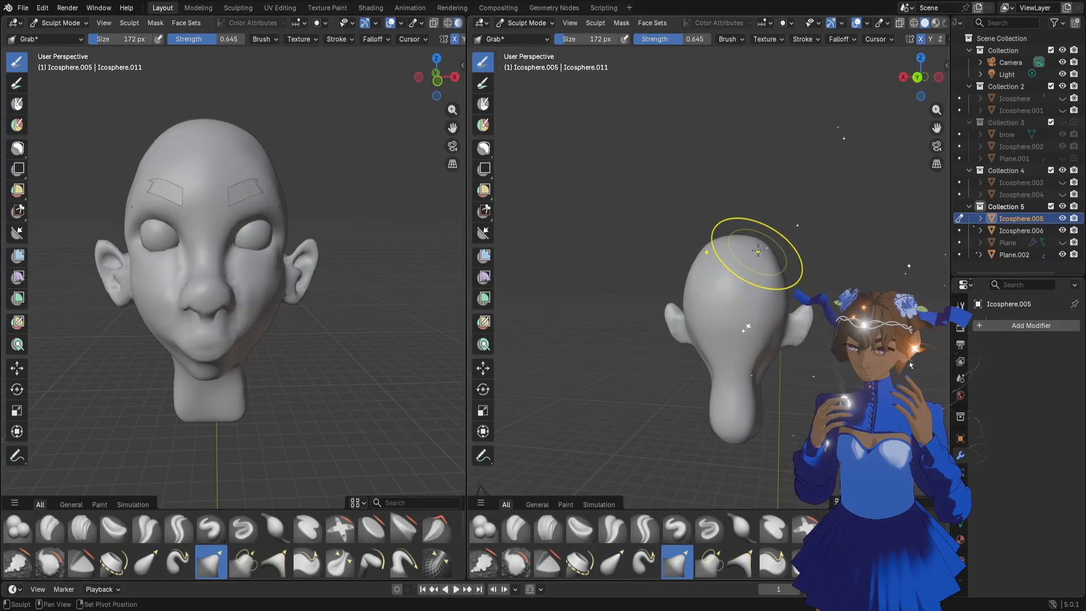
drag(756, 252, 757, 241)
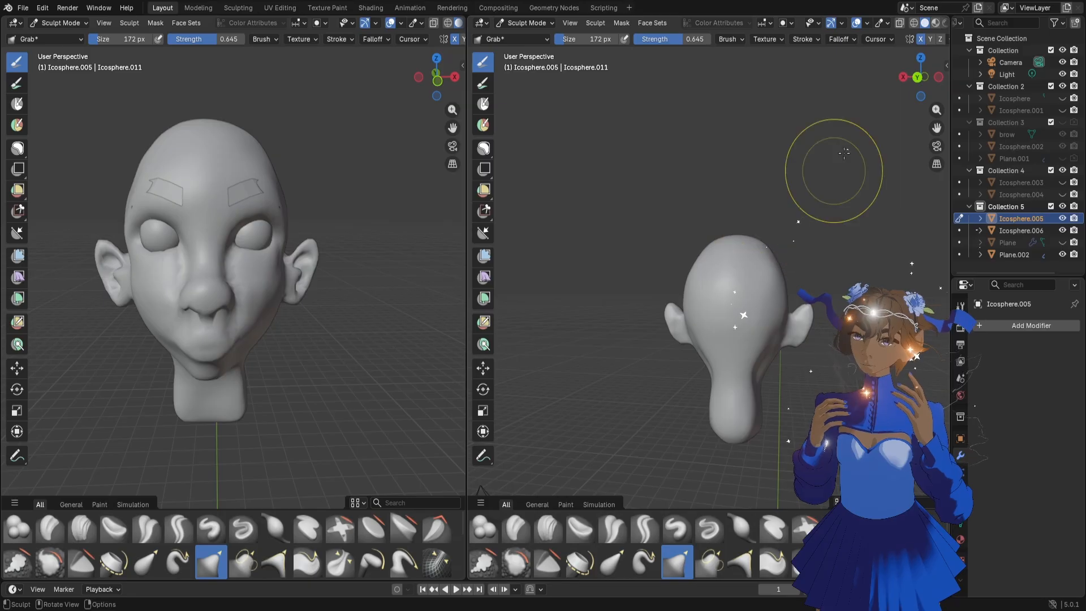
Reduce the Grab brush to 106 px and adjust the front of the neck beneath the jaw
click(935, 78)
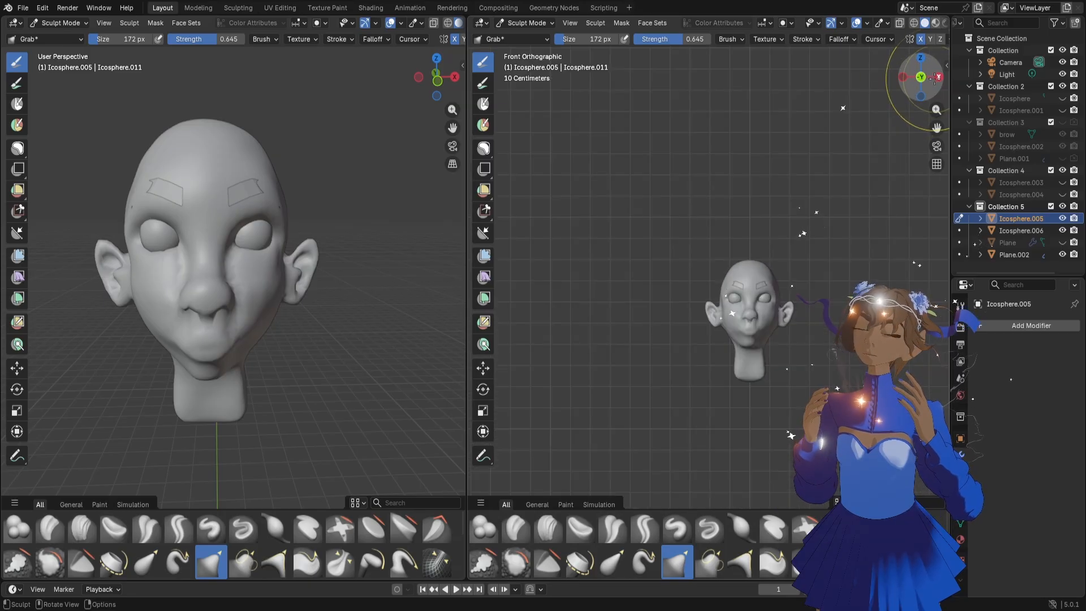
scroll(803, 260, up, 5)
middle_click(817, 278)
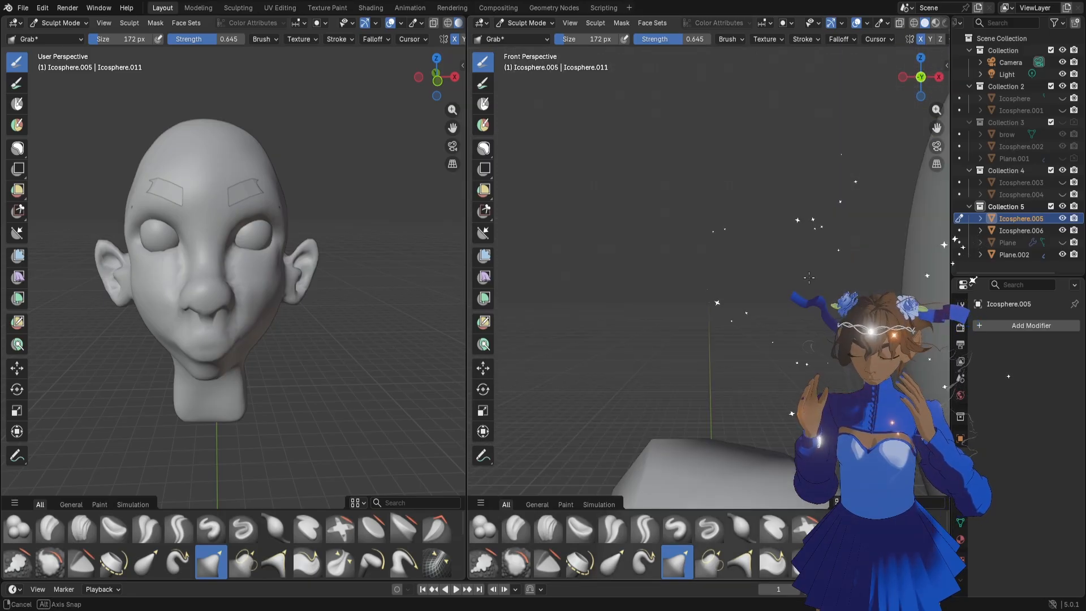
scroll(818, 277, down, 4)
mouse_move(929, 126)
mouse_down()
mouse_move(720, 310)
mouse_move(688, 316)
mouse_move(670, 333)
mouse_up()
scroll(656, 340, up, 4)
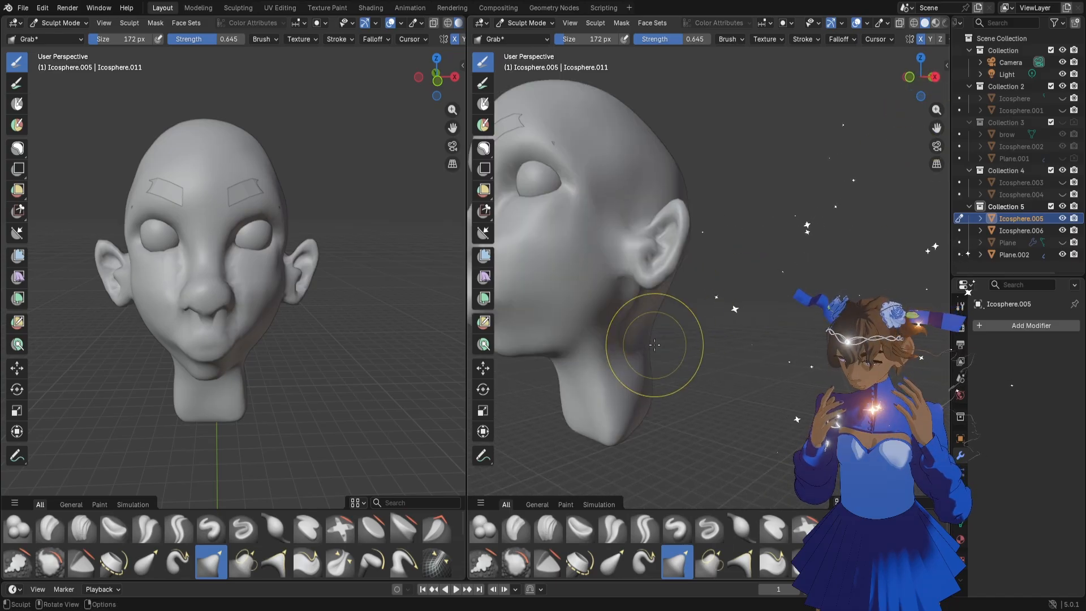
drag(936, 127, 1002, 129)
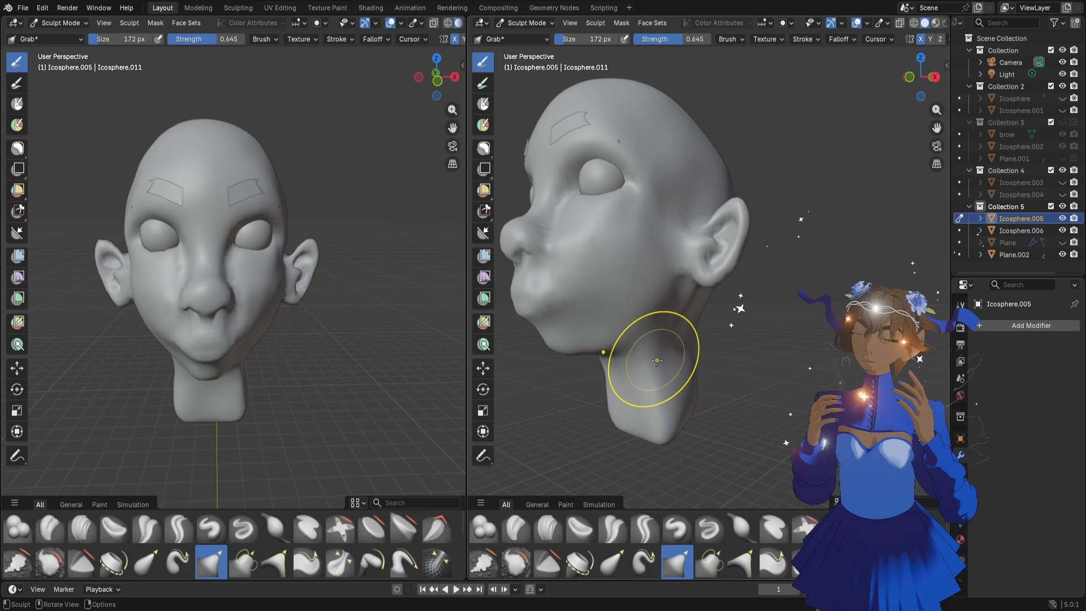
key(f)
click(670, 315)
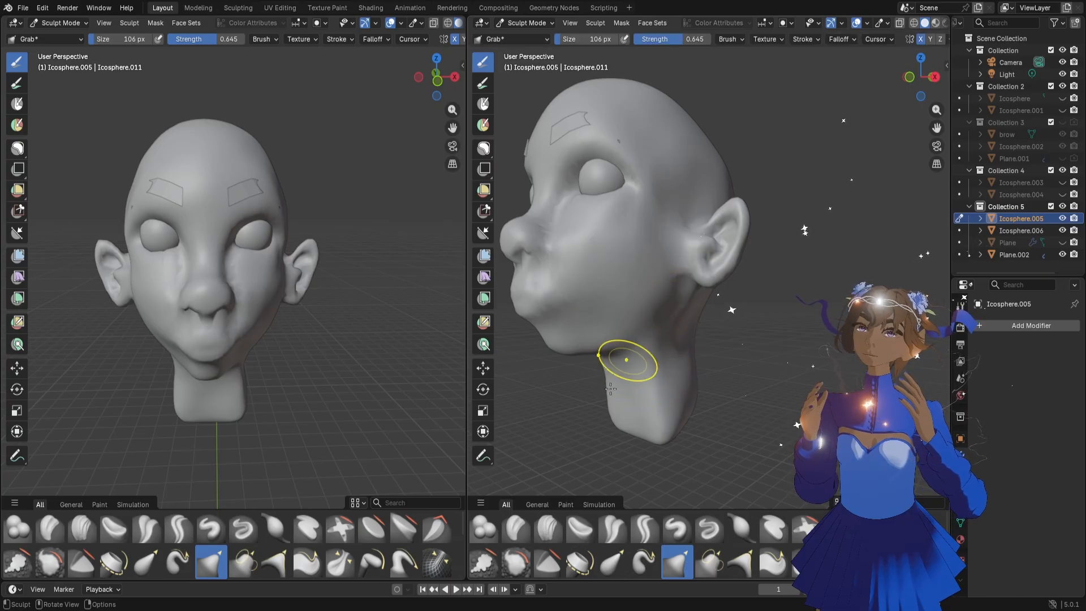
Try to draw a jawline crease from below the ear toward the chin with the Draw Sharp brush at 106 px
click(709, 528)
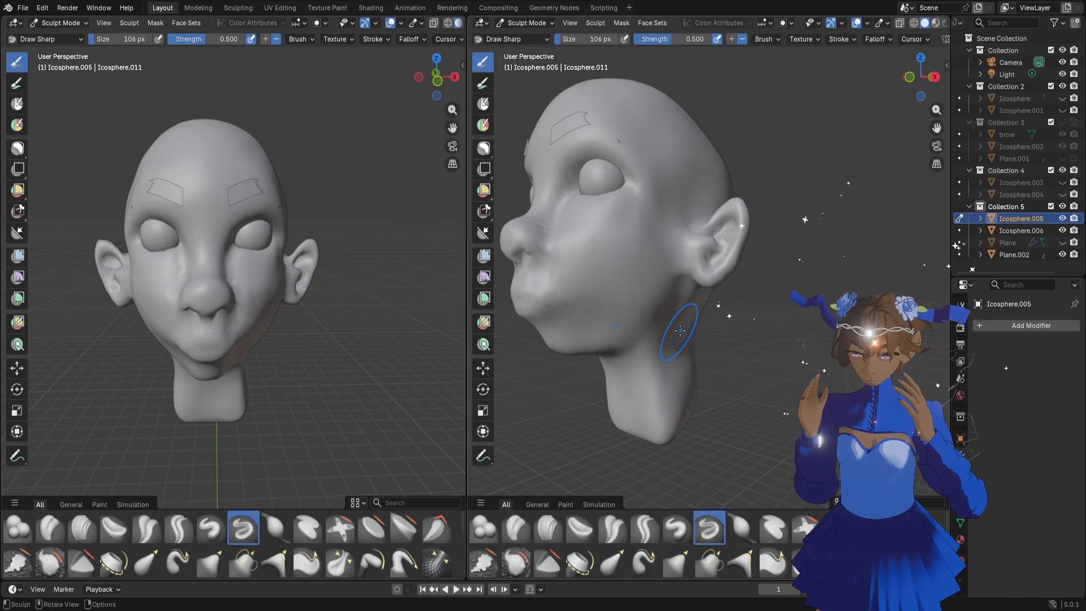
drag(678, 291, 629, 358)
middle_drag(673, 367, 658, 369)
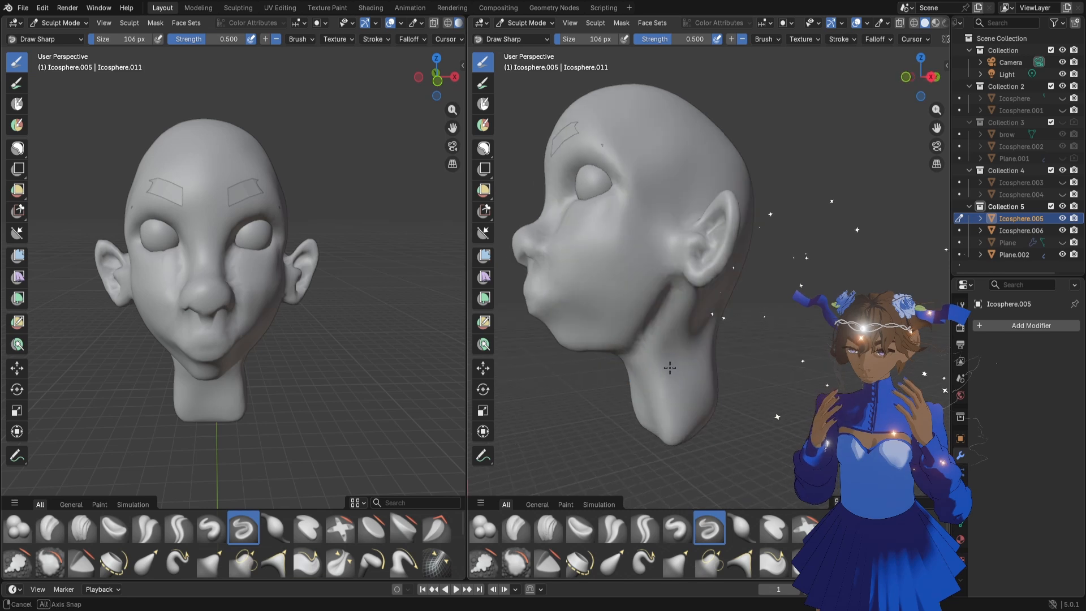
key(ctrl+z)
Set the Draw Sharp brush to 44 px for the jawline
key(f)
click(650, 345)
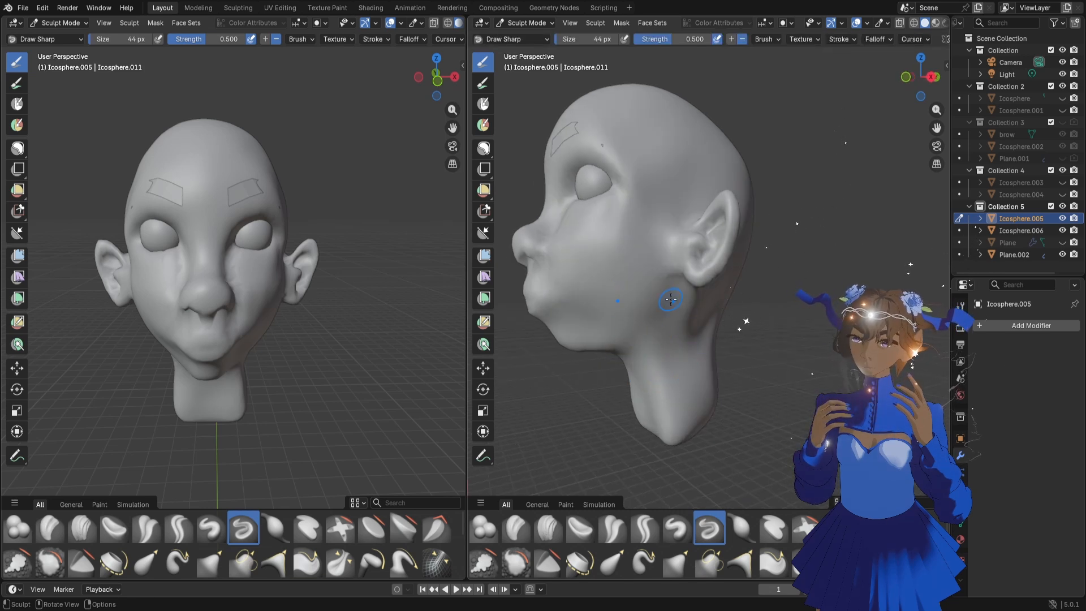
scroll(631, 352, up, 5)
scroll(630, 352, down, 5)
middle_drag(630, 352, 645, 351)
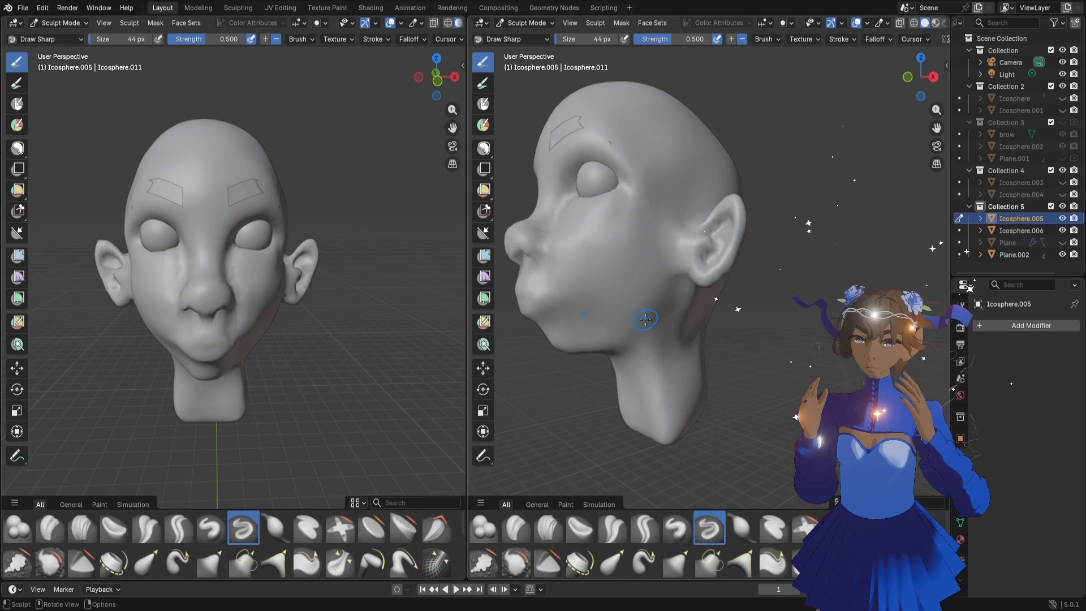
Enlarge the brush to 140 px and switch to the Grab brush for the area behind the jaw and ear
key(f)
click(659, 339)
middle_drag(659, 339, 670, 358)
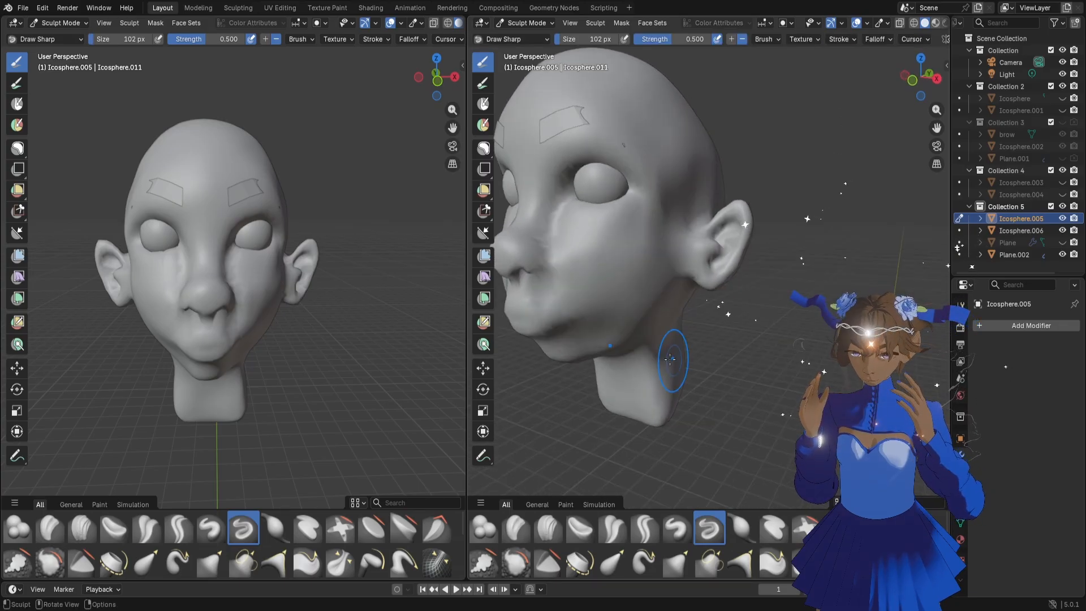
key(f)
click(630, 337)
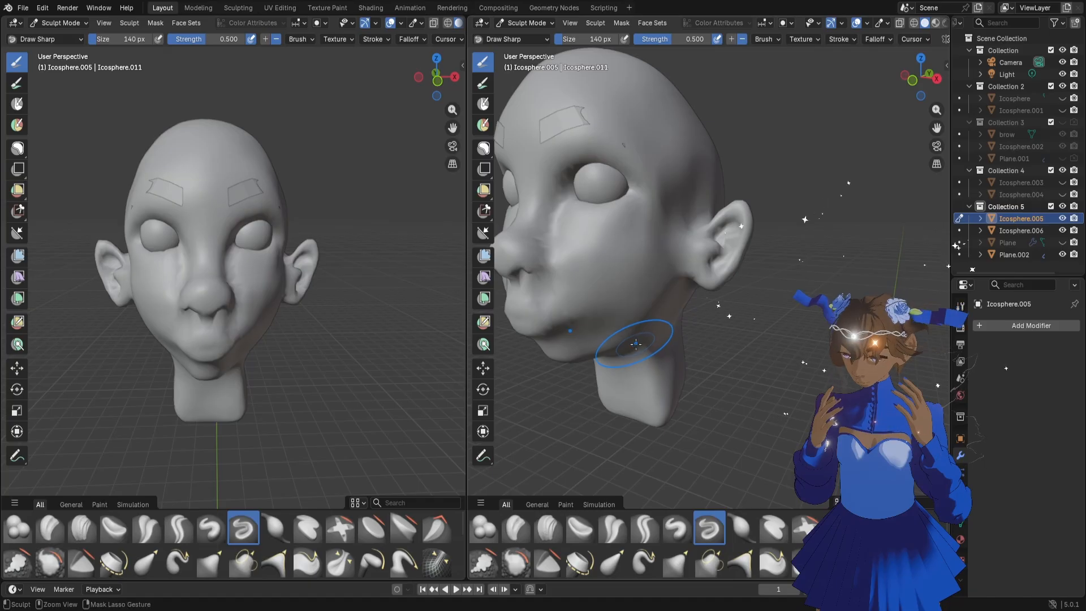
key(g)
middle_drag(768, 352, 637, 362)
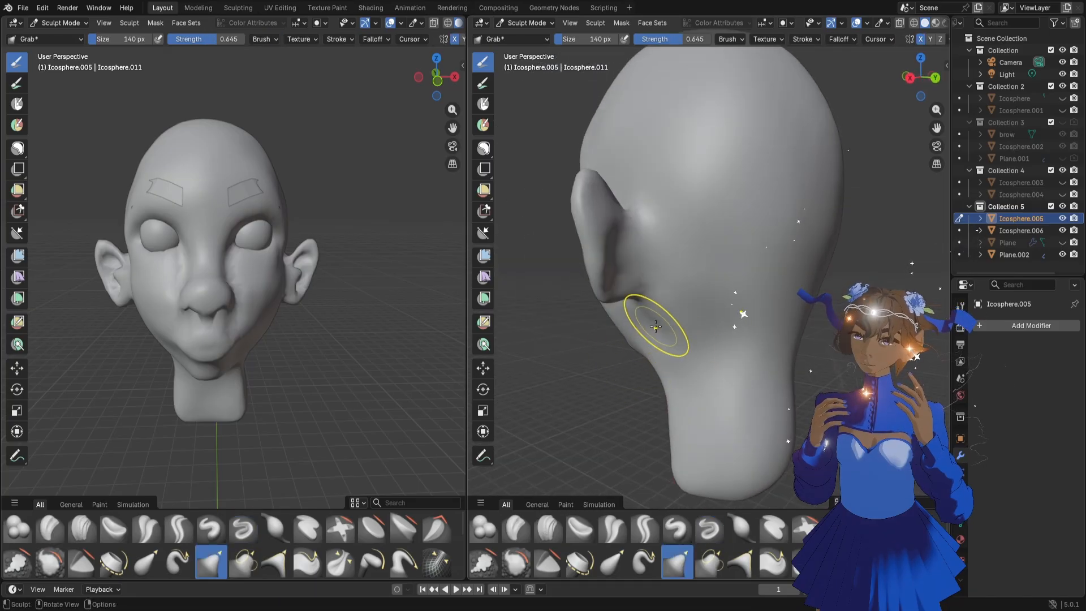
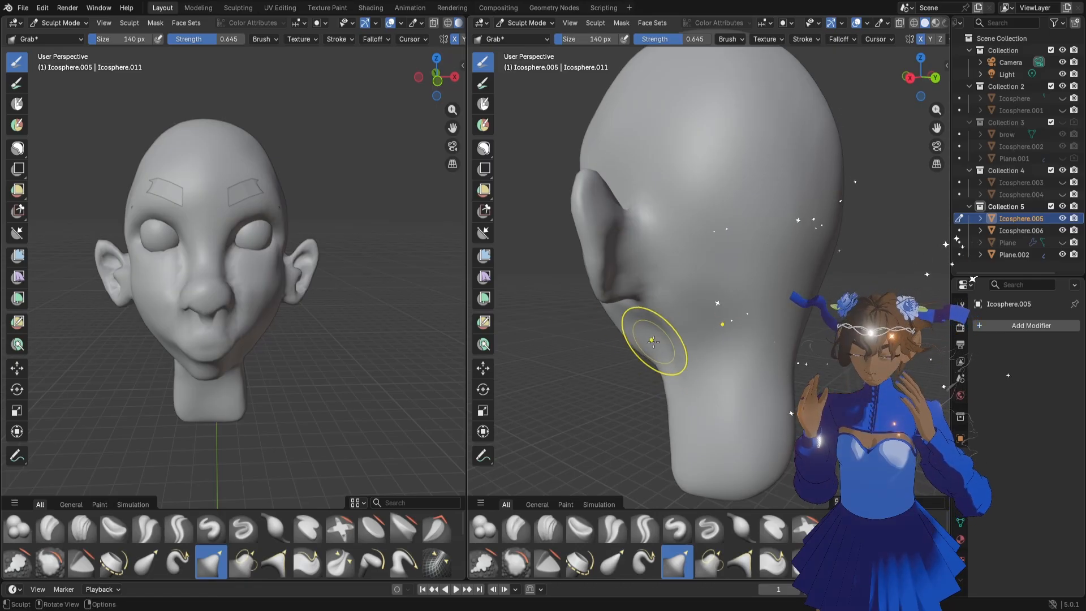
Reduce the Grab brush to 110 px and reshape the jaw and neck area below and behind the ear
mouse_move(653, 341)
middle_down()
mouse_move(729, 344)
mouse_move(693, 340)
middle_up()
key(f)
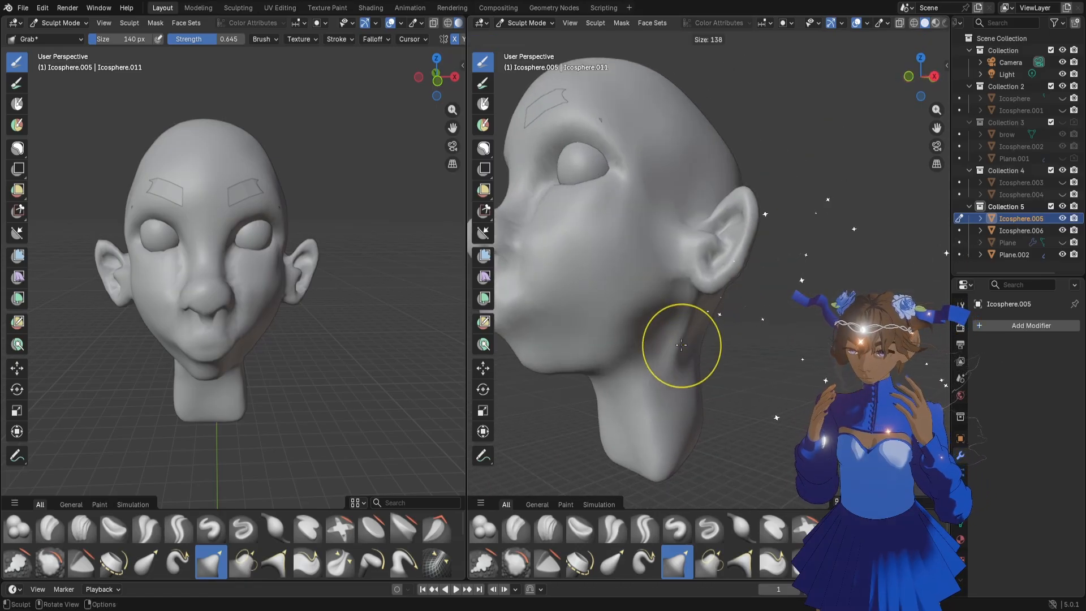
click(669, 322)
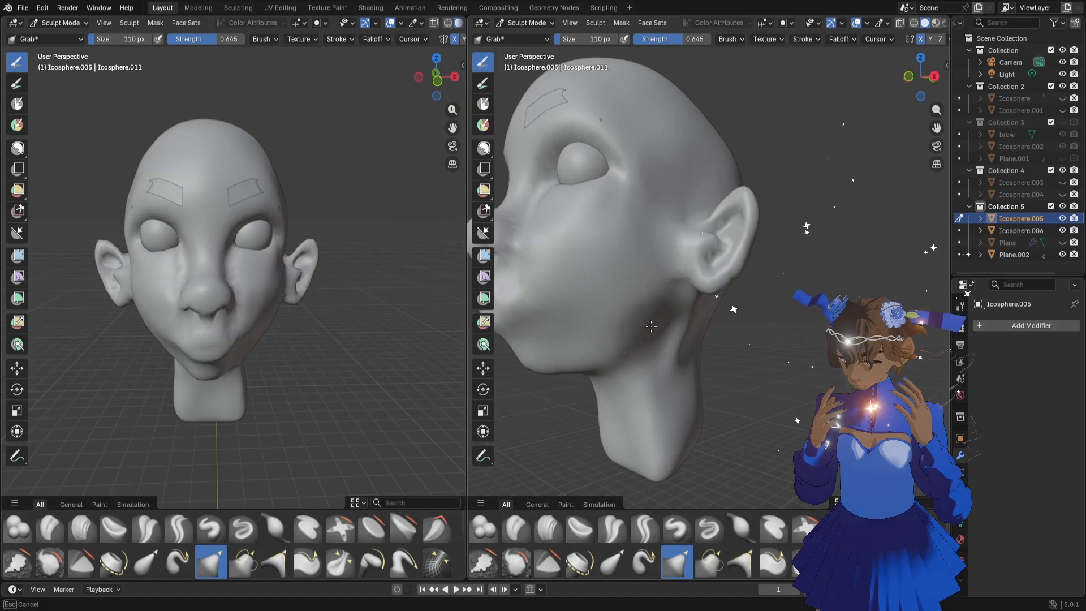
scroll(646, 334, down, 3)
mouse_move(655, 376)
middle_down()
mouse_move(661, 382)
mouse_move(675, 367)
middle_up()
middle_drag(718, 331, 655, 347)
drag(697, 343, 700, 349)
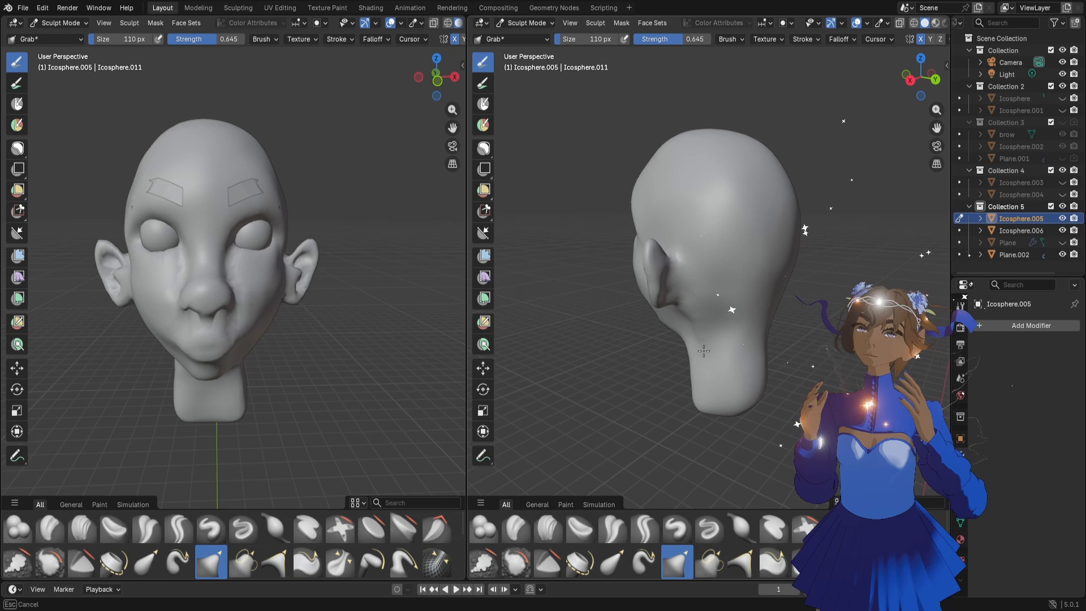
Enlarge the Grab brush to 152 px and adjust the sides of the jaw beneath the ears
key(f)
click(291, 330)
drag(263, 331, 269, 315)
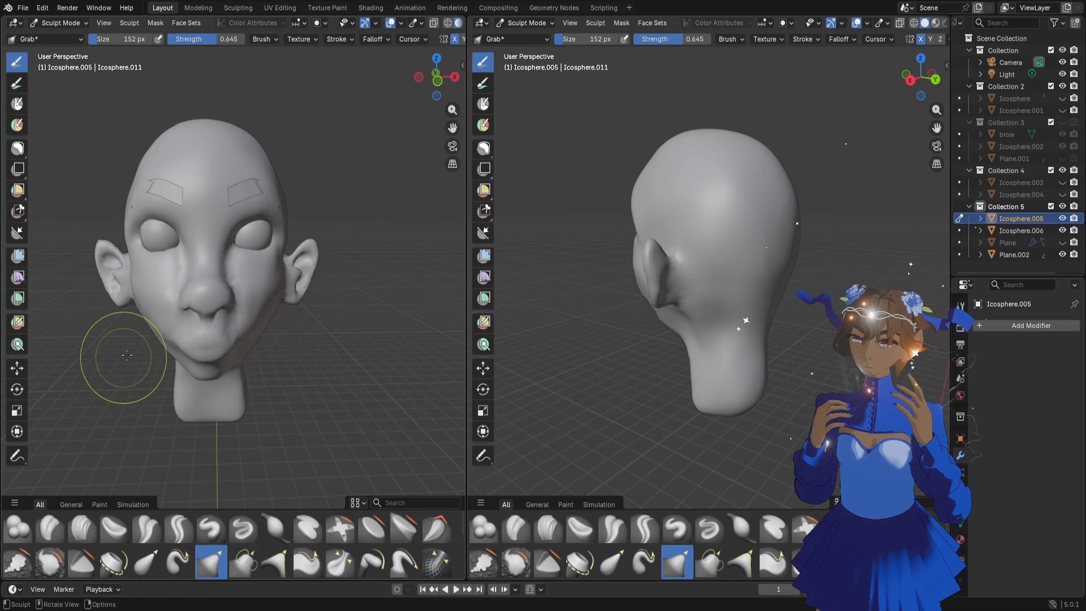
middle_drag(121, 351, 170, 331)
drag(121, 318, 133, 328)
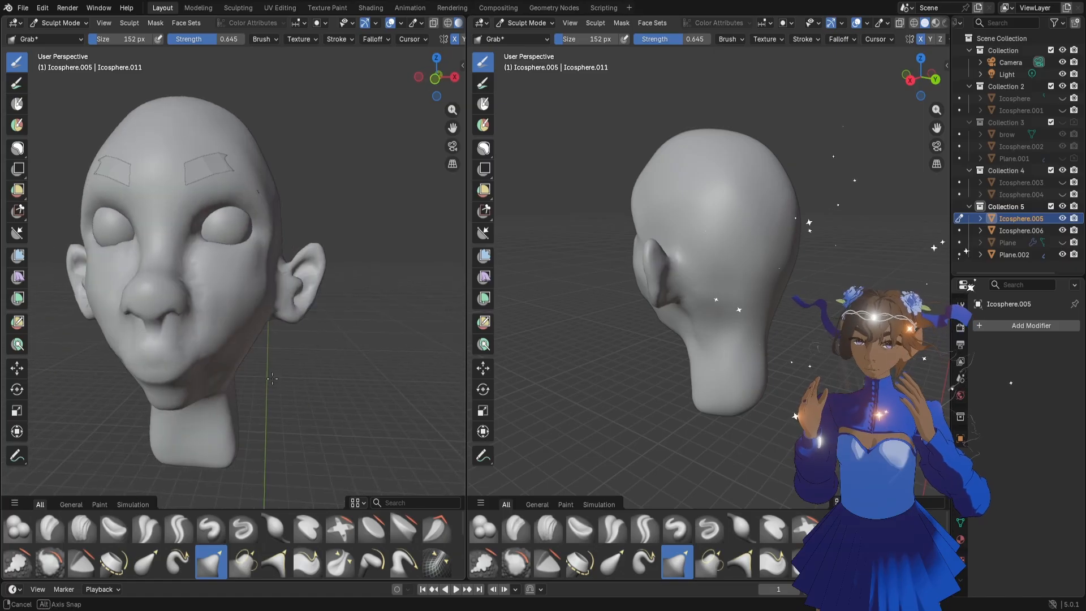
mouse_move(287, 372)
middle_down()
mouse_move(169, 367)
mouse_move(174, 339)
middle_up()
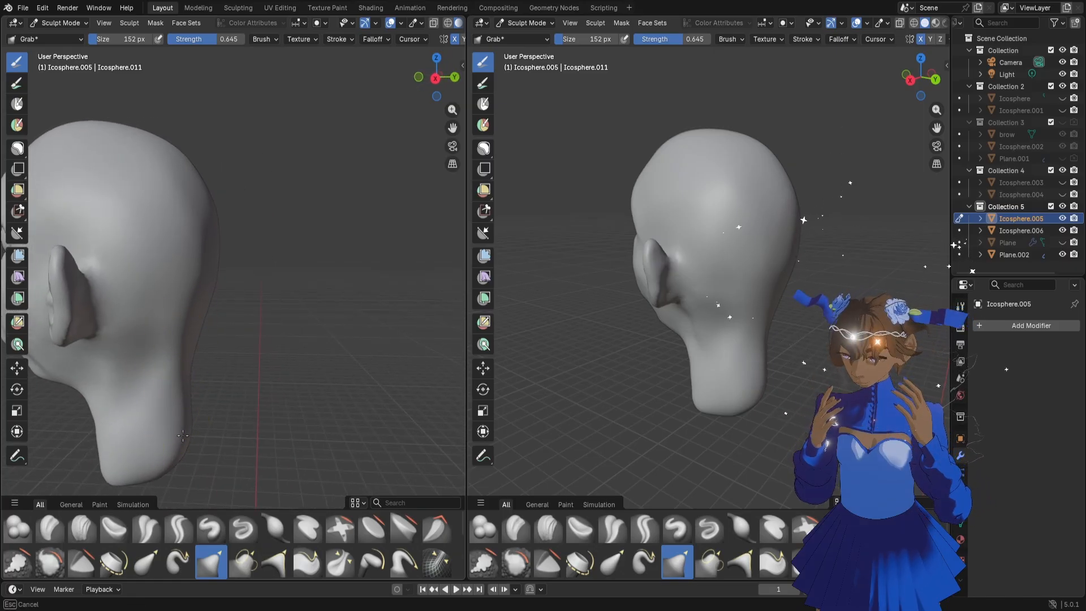
Slim the sides of the neck from the back view with the Grab brush at 152 px
click(453, 78)
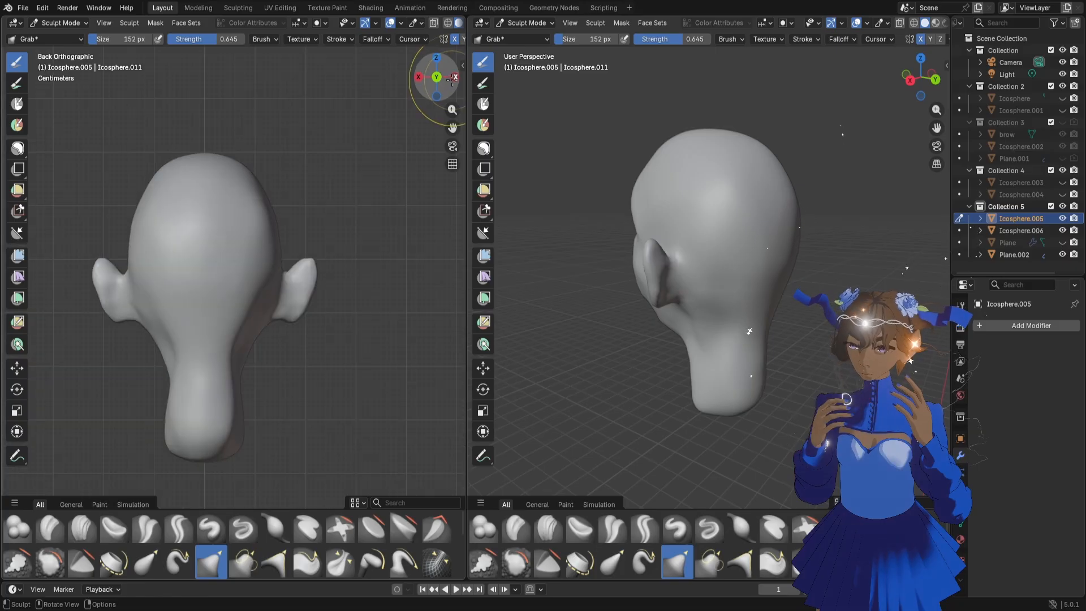
mouse_move(243, 411)
mouse_down()
mouse_move(218, 436)
mouse_move(218, 376)
mouse_move(224, 428)
mouse_up()
drag(226, 388, 222, 363)
drag(233, 432, 231, 433)
Enlarge the Grab brush to 208 px and reshape the nape and back of the neck in side view
click(452, 80)
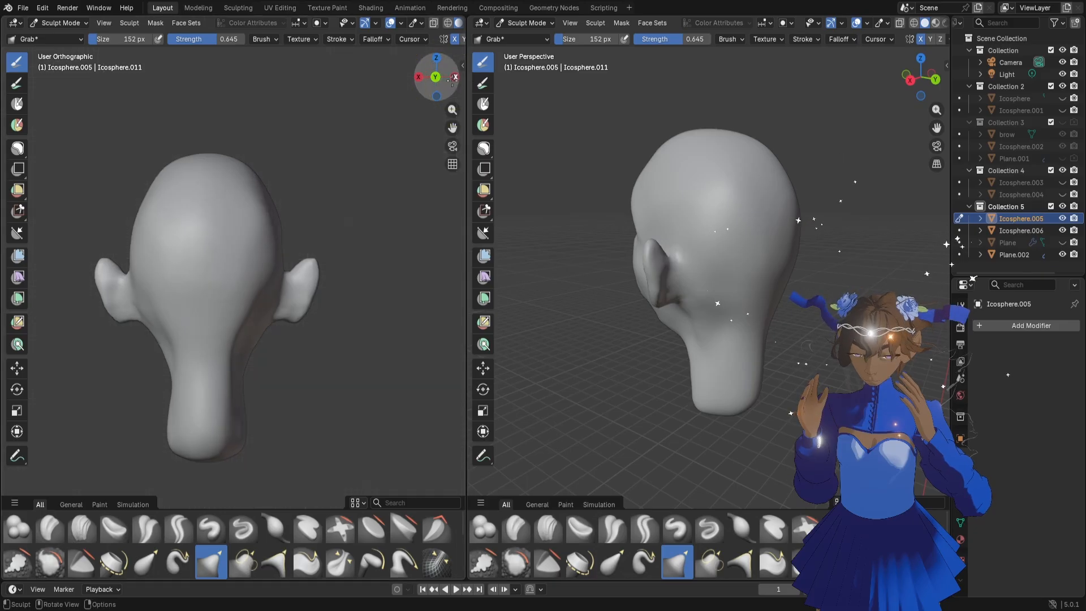
key(f)
click(229, 348)
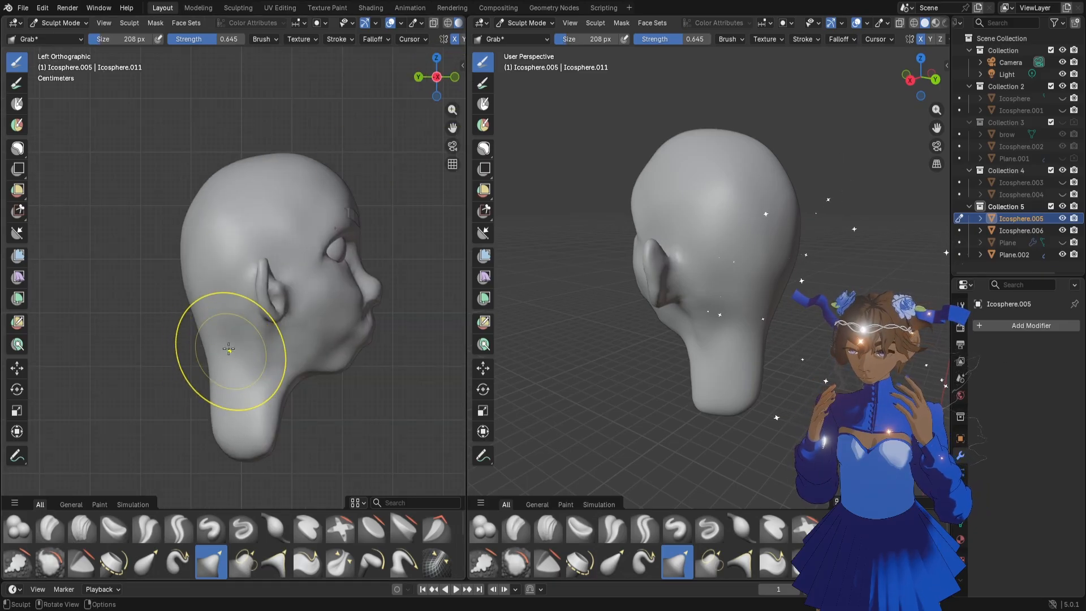
mouse_move(229, 349)
mouse_down()
mouse_move(209, 346)
mouse_move(219, 342)
mouse_up()
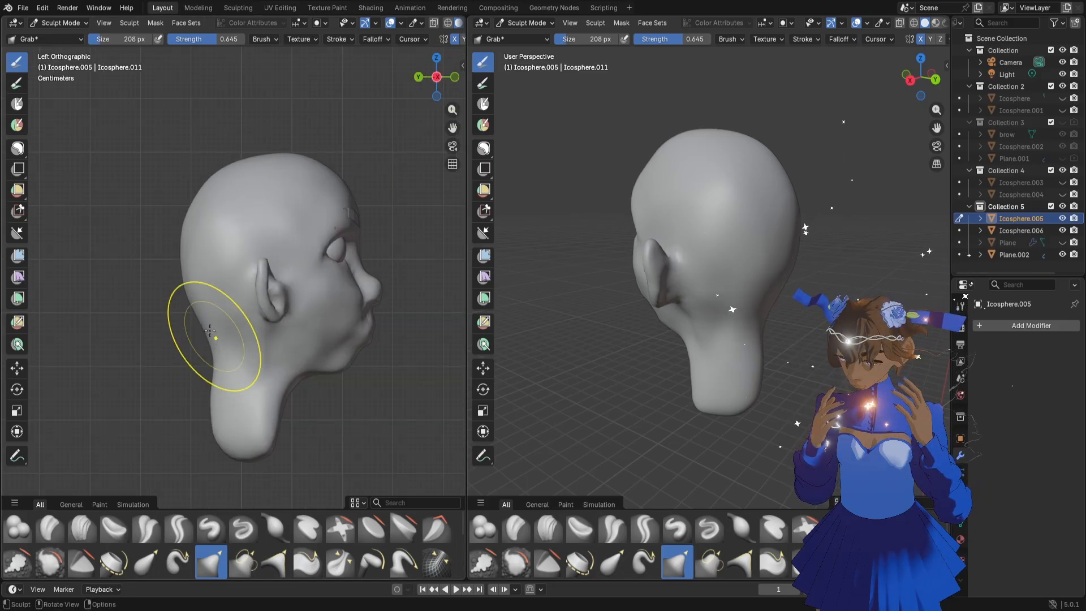
drag(211, 417, 221, 398)
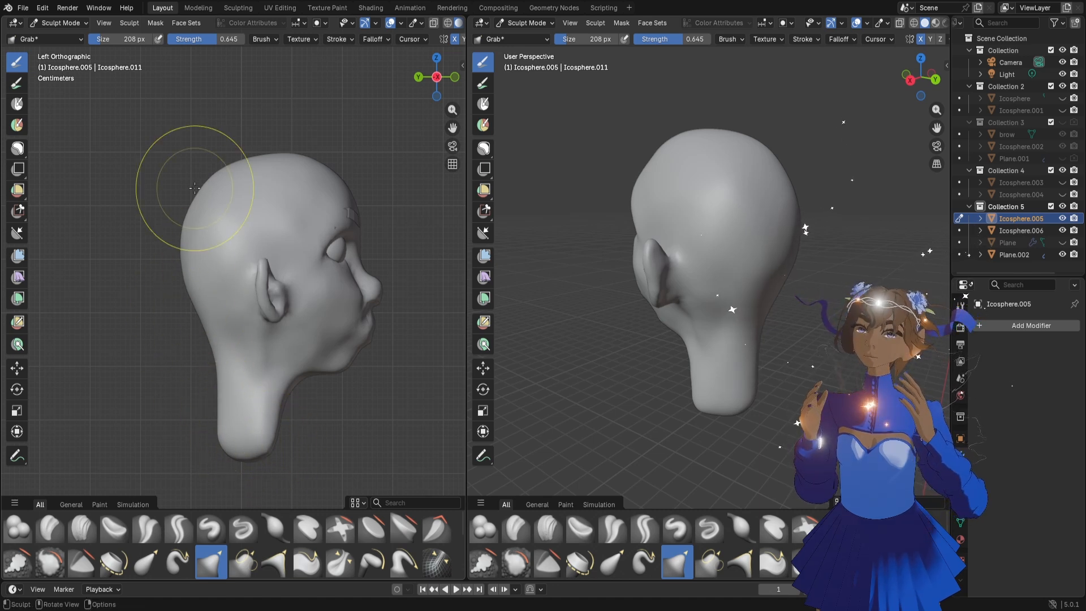
Refine the profile of the back of the skull and the crown with the 208 px Grab brush
drag(197, 198, 199, 204)
mouse_move(192, 292)
mouse_down()
mouse_move(207, 323)
mouse_move(197, 288)
mouse_up()
drag(221, 177, 221, 179)
drag(302, 154, 300, 157)
Enlarge the Grab brush to 264 px and push the back of the skull inward
key(f)
click(260, 209)
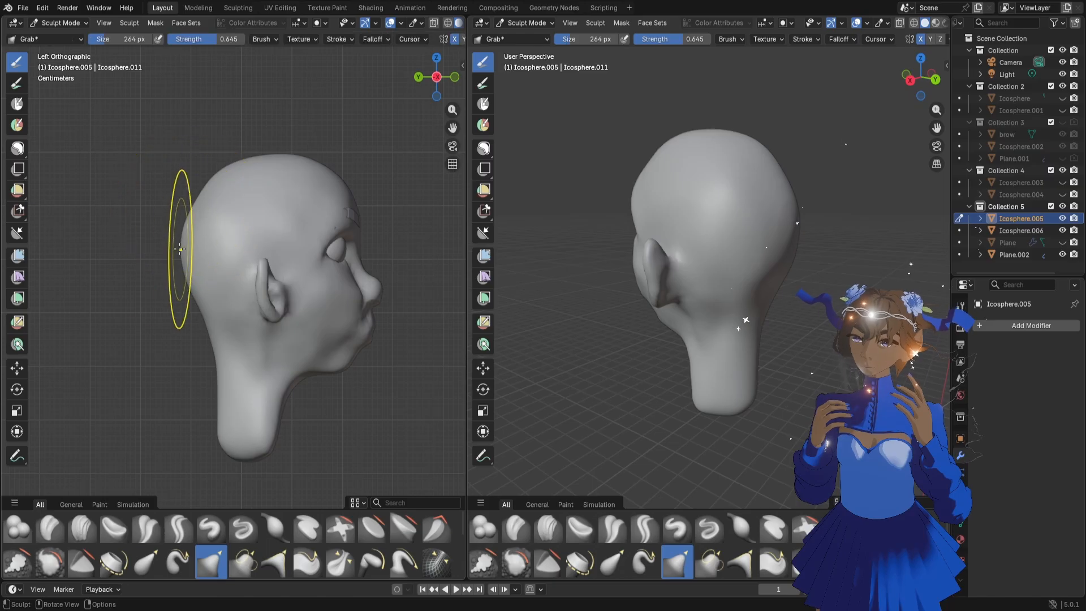
drag(182, 248, 188, 248)
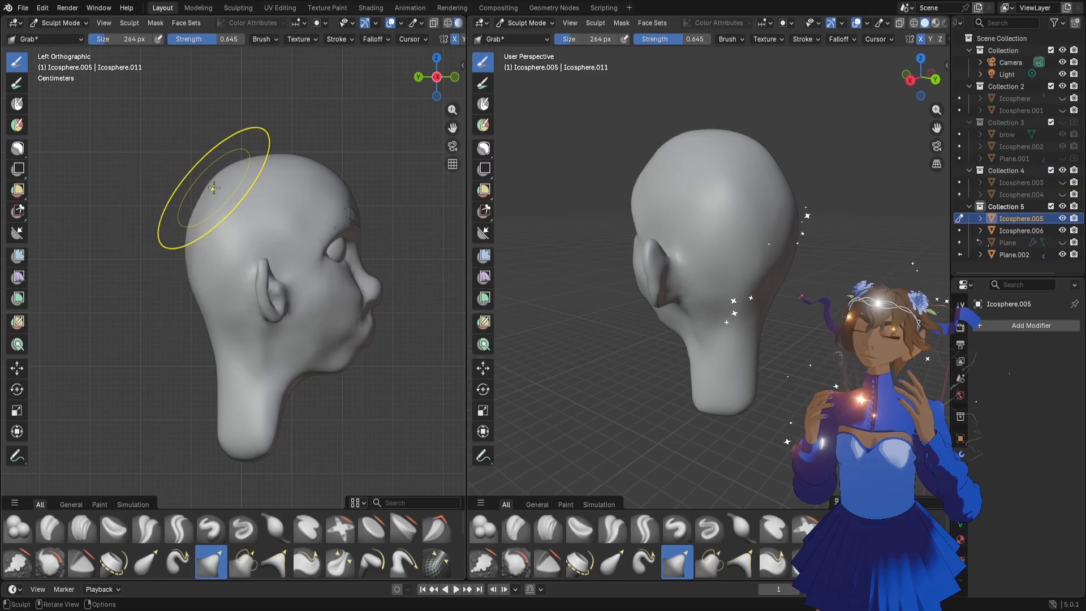
scroll(833, 234, down, 3)
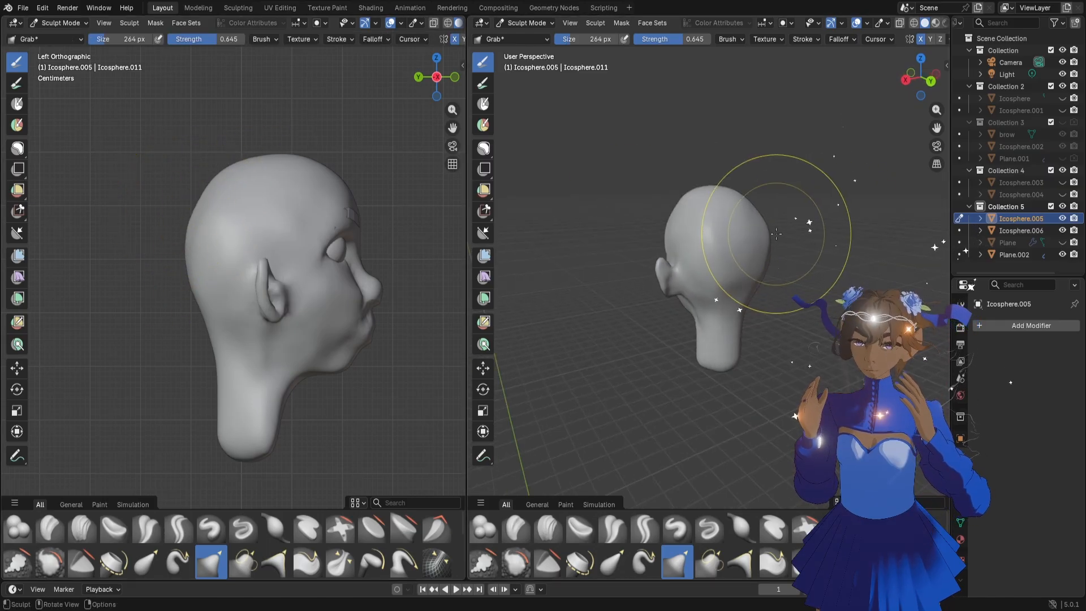
Reduce the Grab brush to 164 px, touch up the upper back of the skull, and save the file
key(f)
click(749, 215)
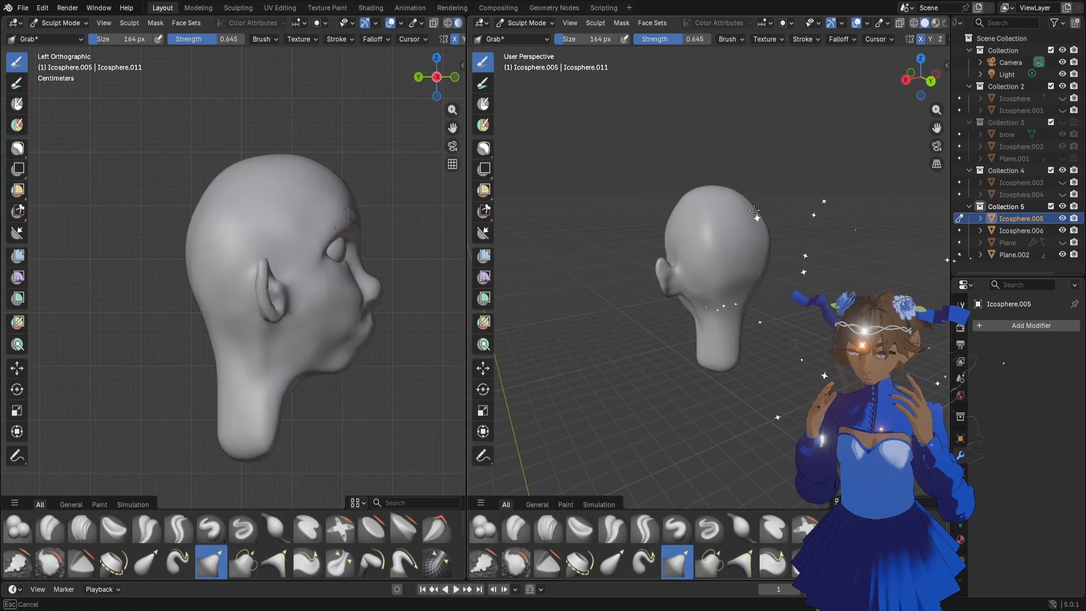
drag(195, 233, 212, 203)
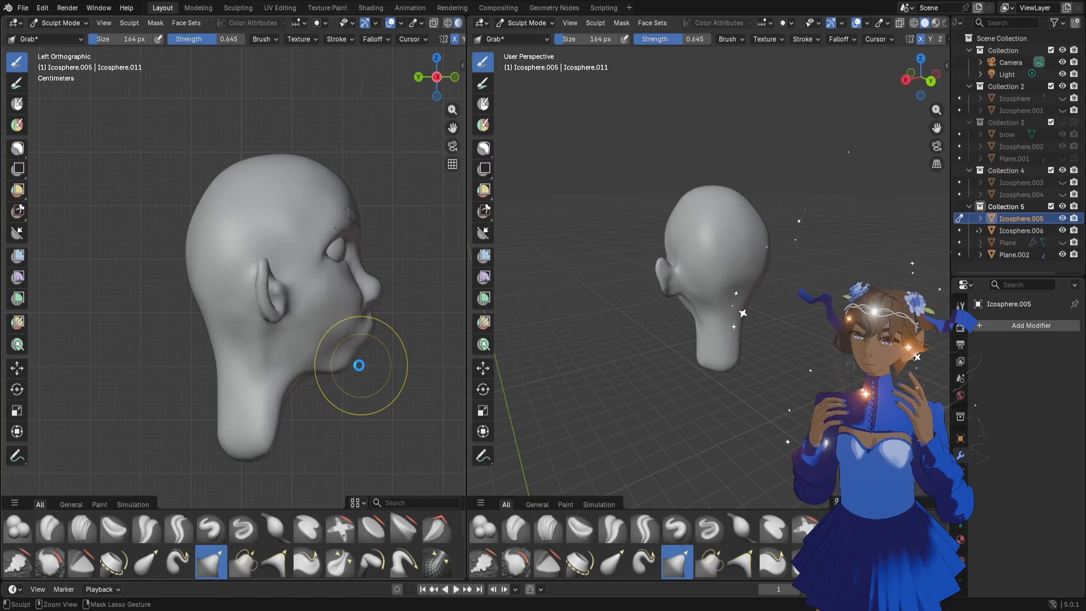
key(ctrl+s)
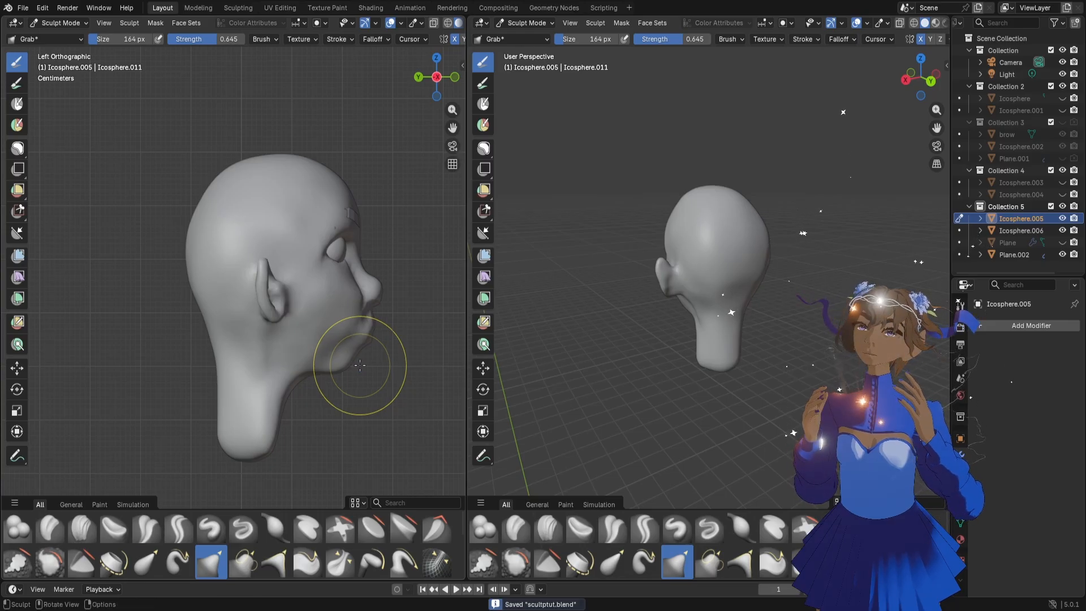
Set the Grab brush to 126 px and adjust the underside of the chin and the jawline above the neck
scroll(365, 385, up, 2)
key(f)
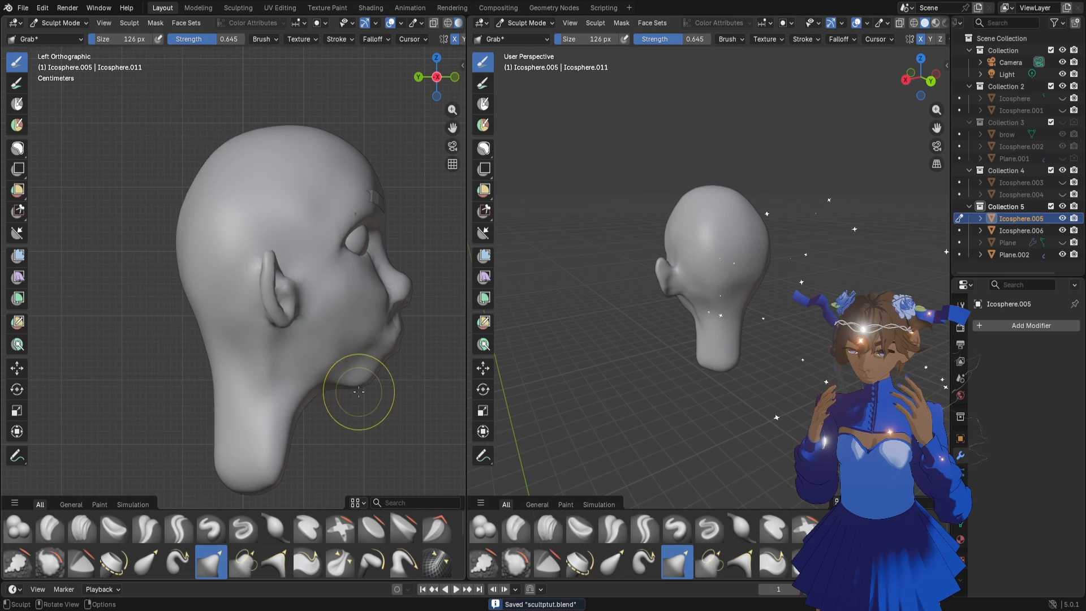
middle_drag(359, 392, 333, 391)
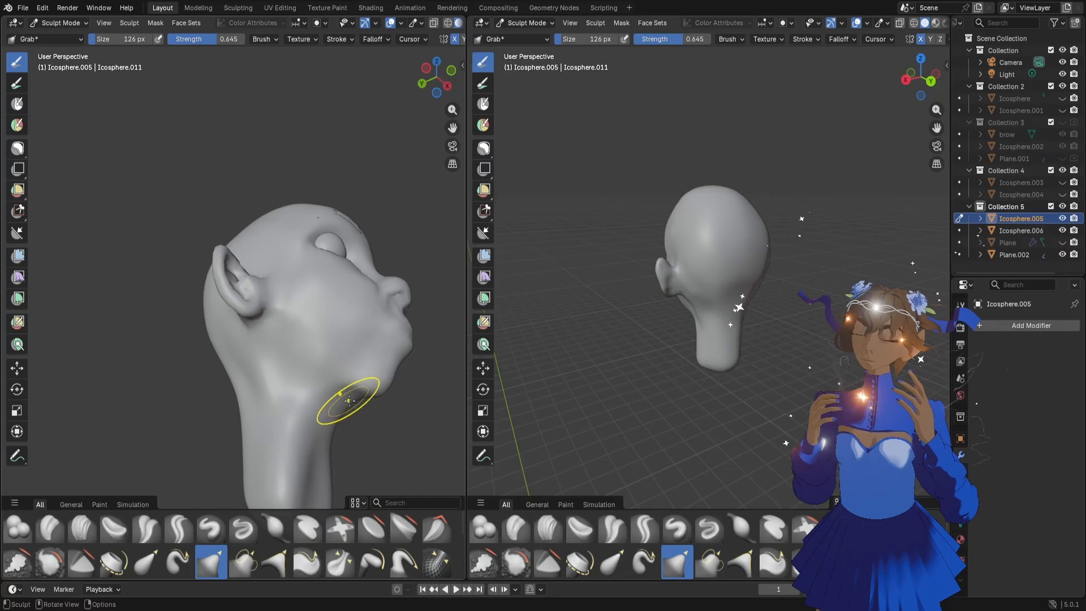
mouse_move(349, 400)
middle_down()
mouse_move(336, 443)
mouse_move(362, 416)
middle_up()
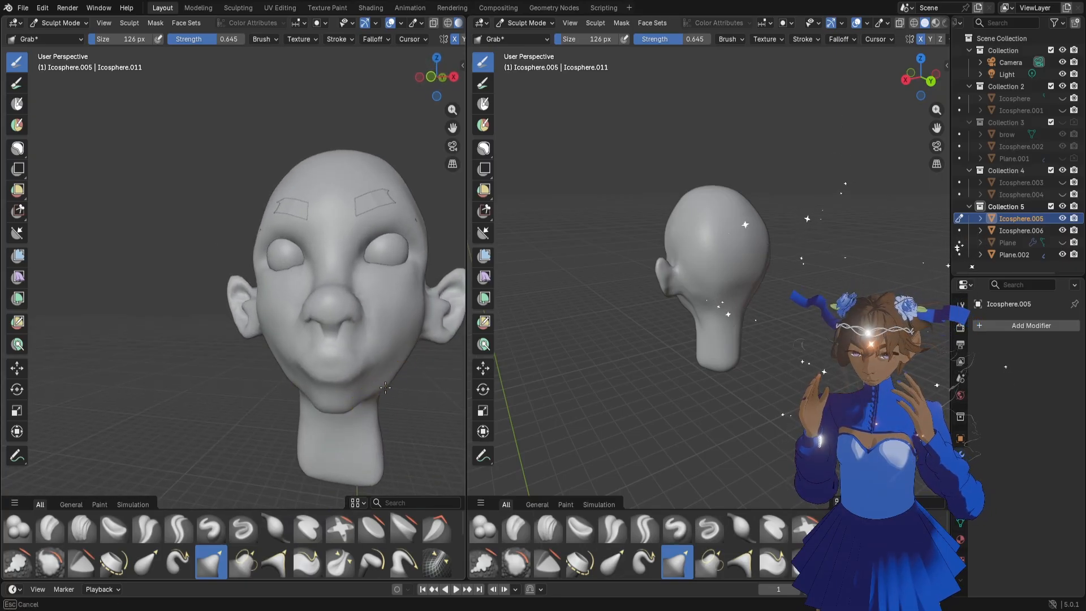
middle_drag(377, 399, 369, 417)
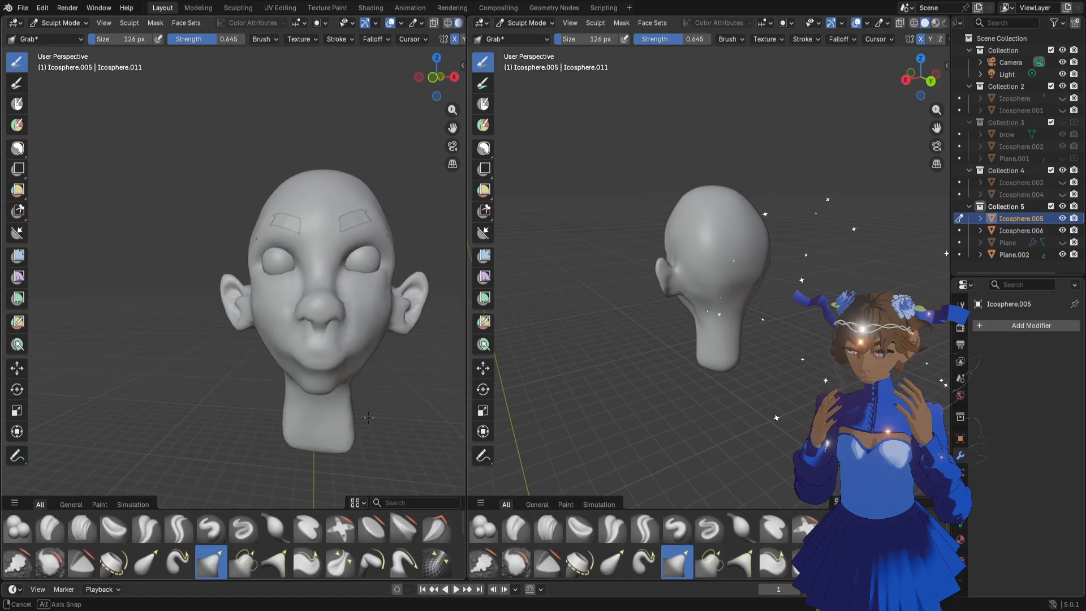
middle_drag(400, 376, 362, 361)
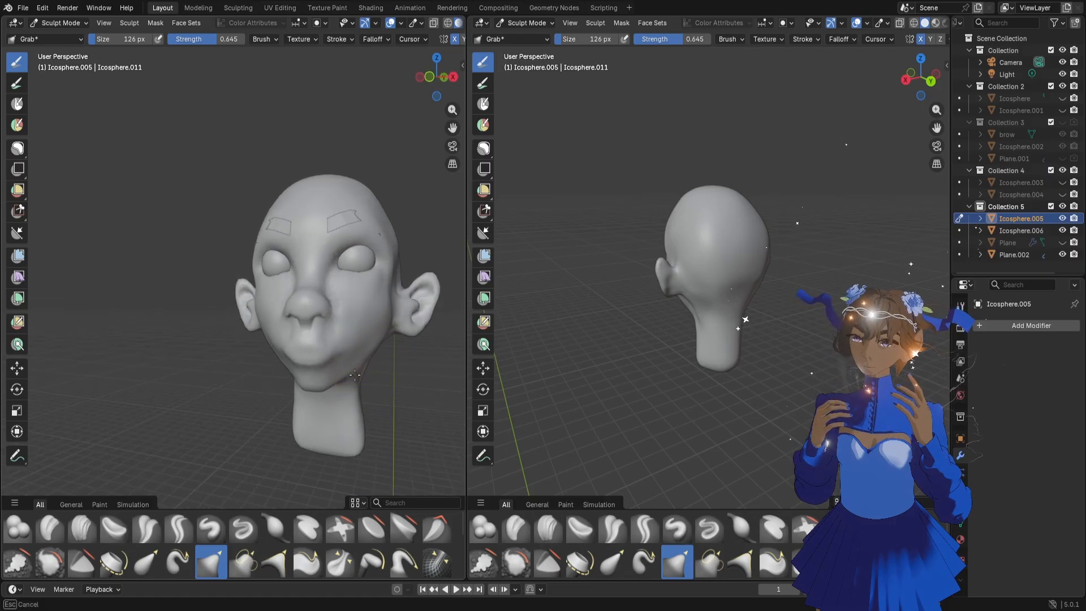
mouse_move(353, 374)
middle_down()
mouse_move(331, 394)
mouse_move(350, 371)
middle_up()
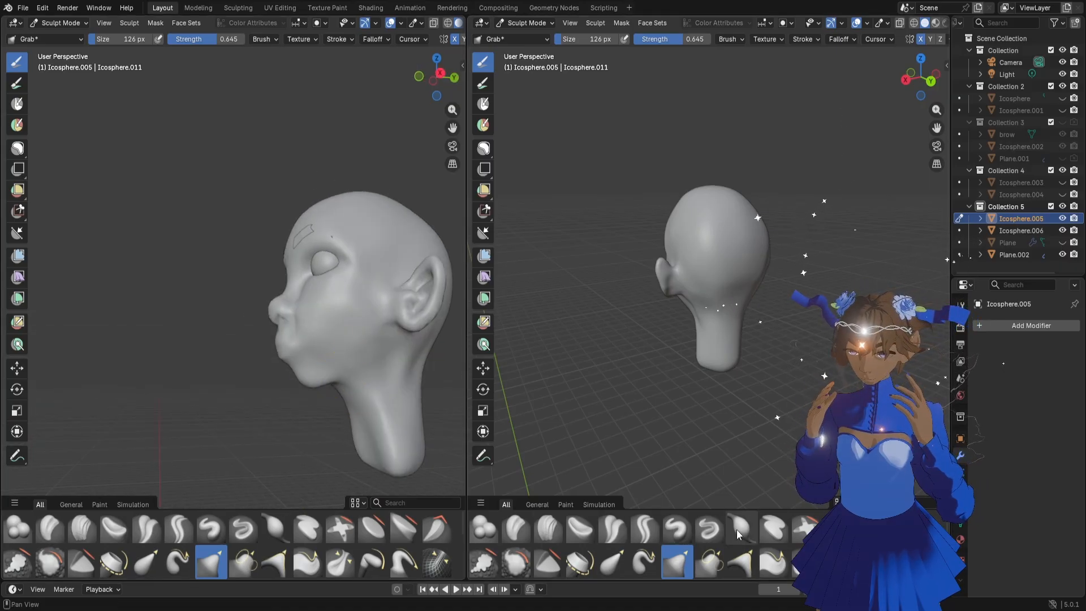
Define the crease beneath the jaw with the Draw Sharp brush at 42 px
click(709, 529)
key(f)
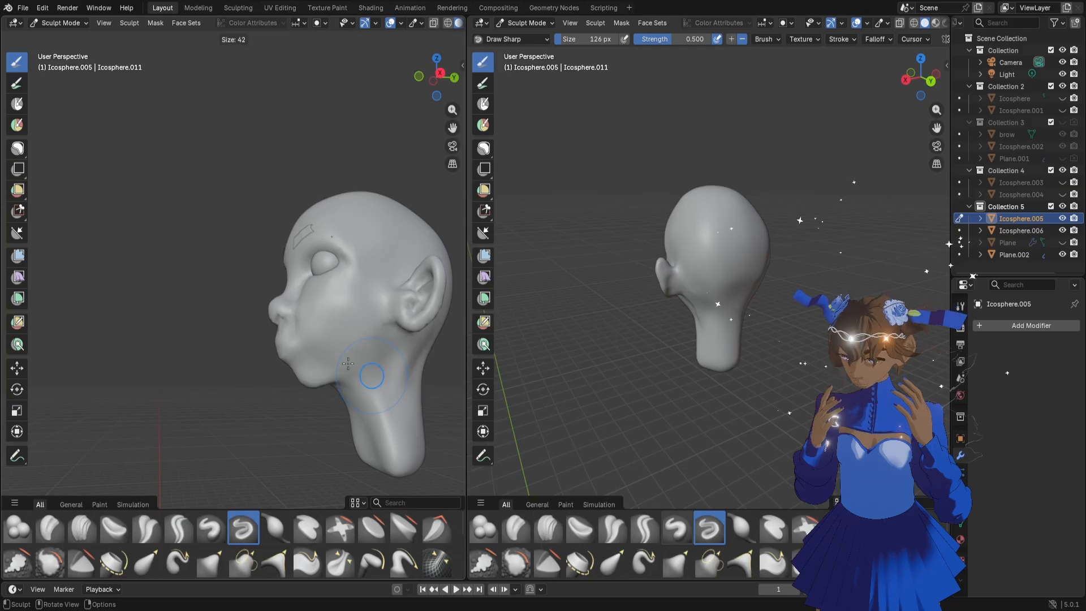
click(360, 371)
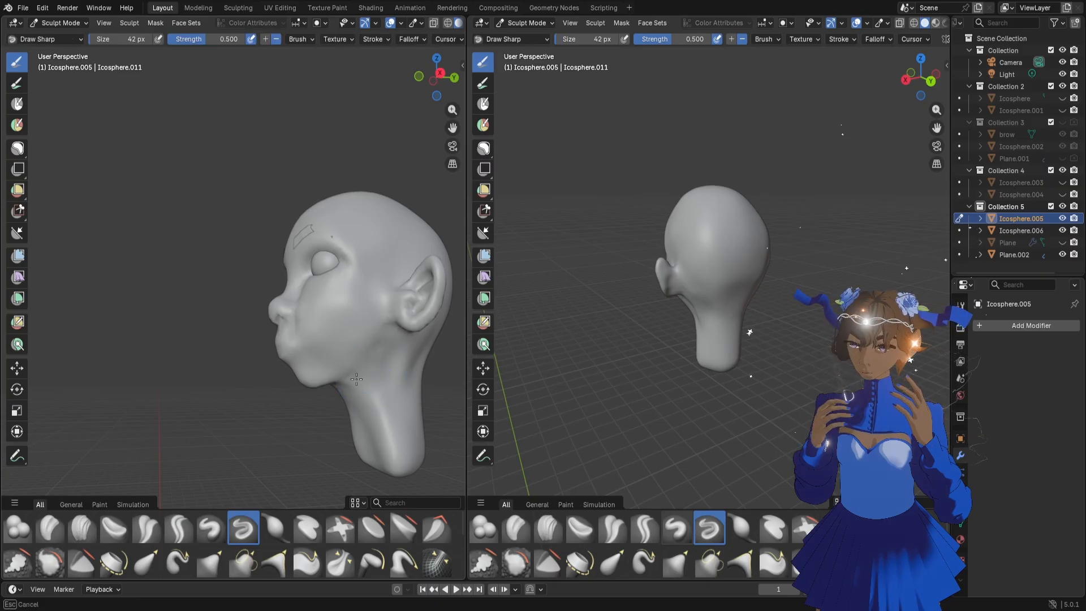
middle_drag(348, 405, 371, 418)
Enlarge the brush to 124 px and adjust the jaw edge beside the chin with the Grab brush
key(f)
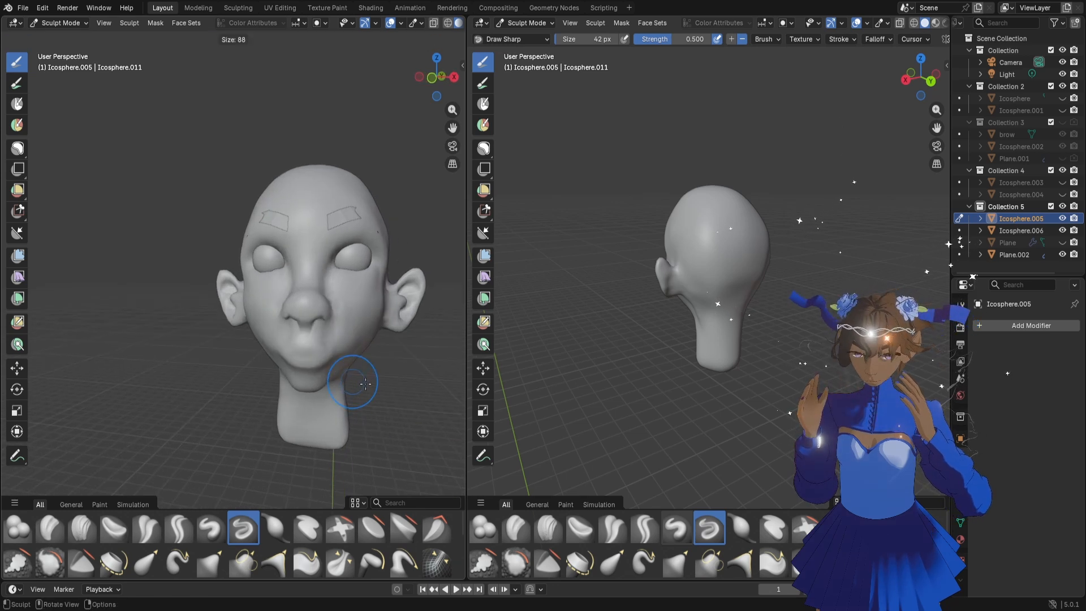
click(369, 387)
scroll(370, 387, up, 2)
key(f)
click(360, 385)
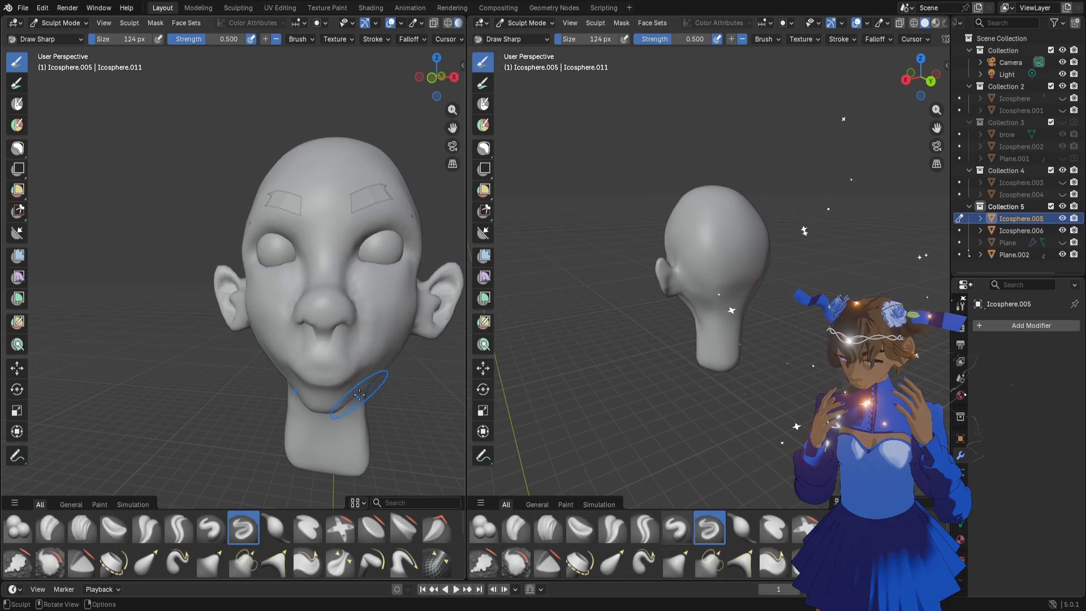
key(g)
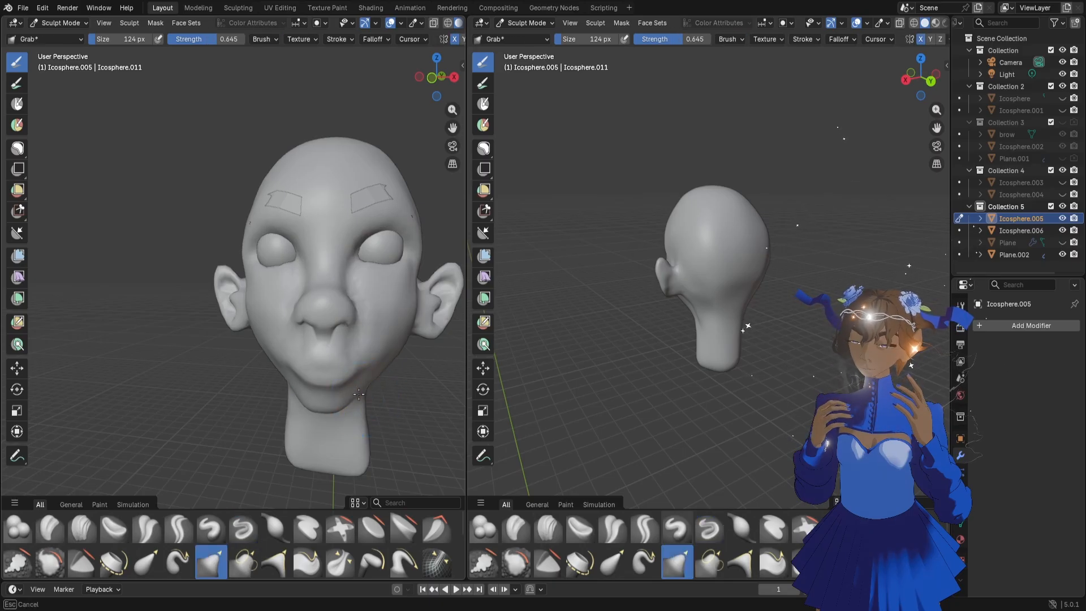
scroll(364, 379, down, 2)
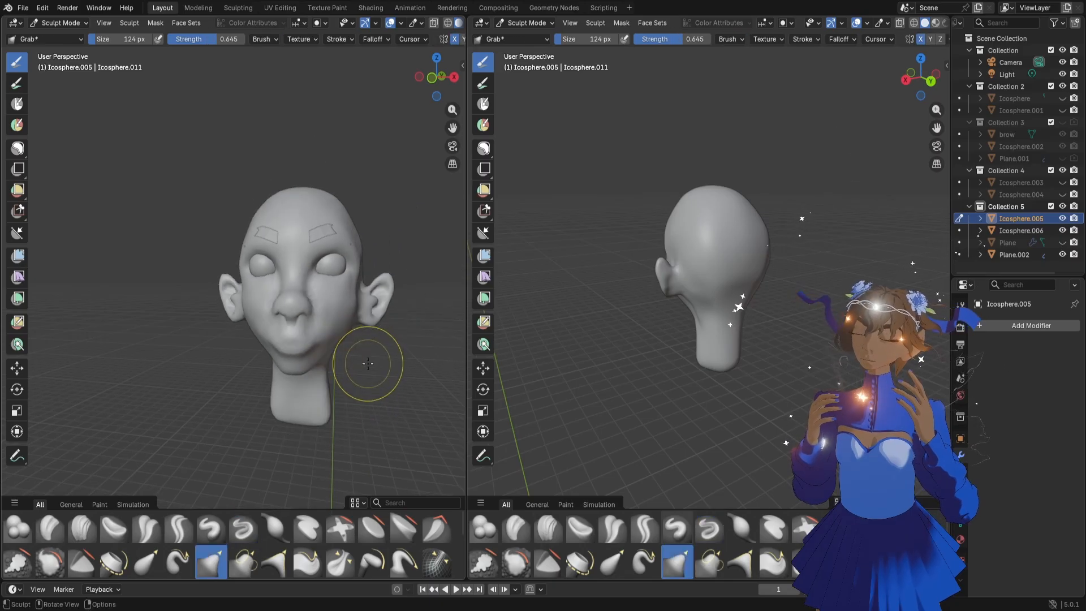
middle_drag(352, 359, 341, 351)
middle_drag(315, 346, 298, 314)
Enlarge the Grab brush to 206 px and reshape the side of the skull behind the ear
scroll(295, 320, up, 2)
key(f)
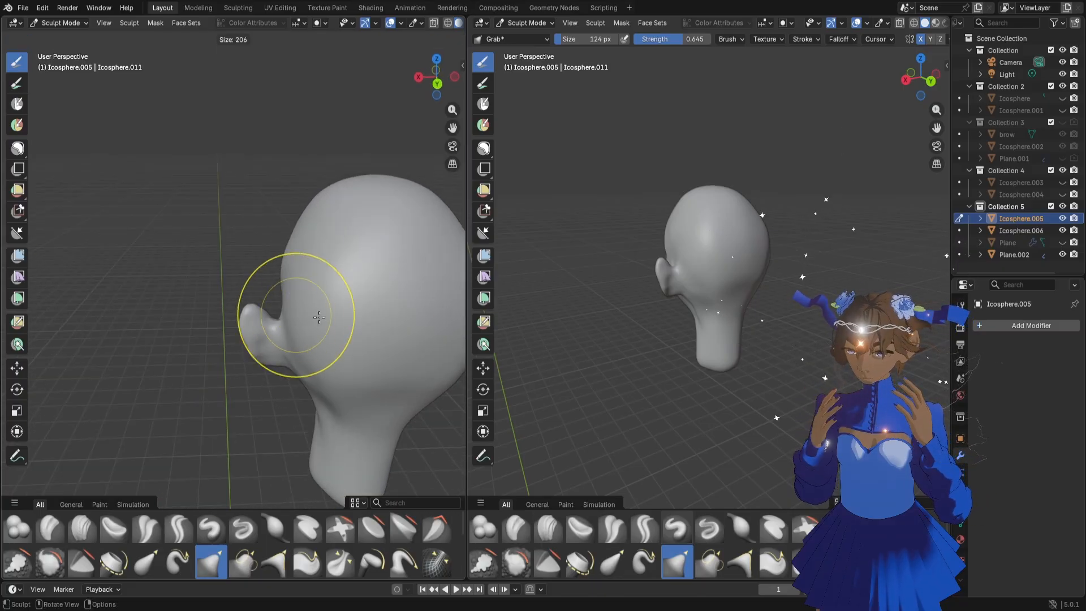
click(293, 312)
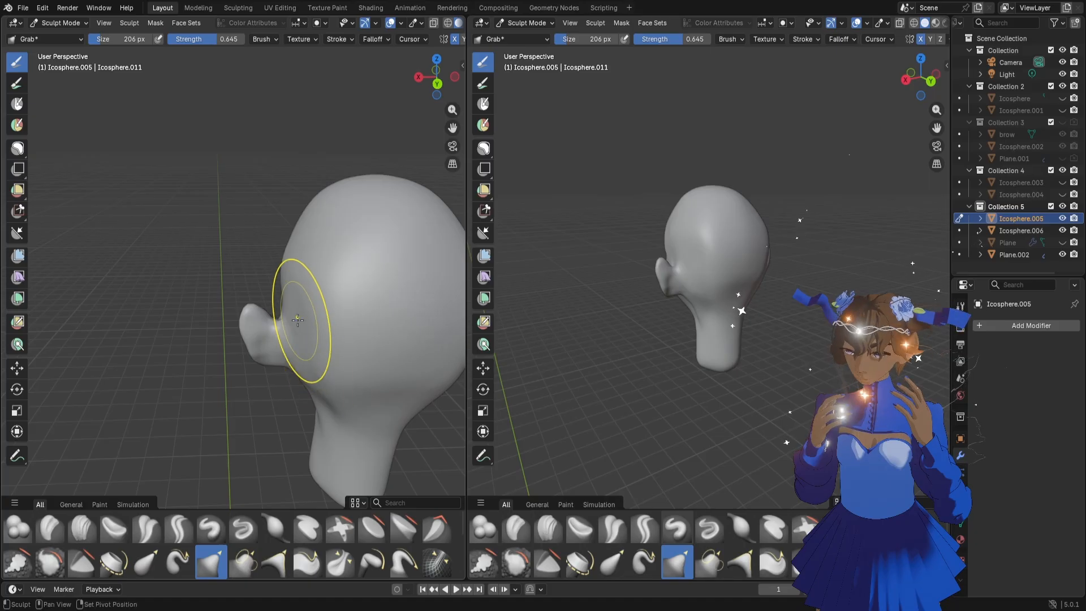
middle_drag(323, 327, 306, 303)
scroll(283, 305, down, 4)
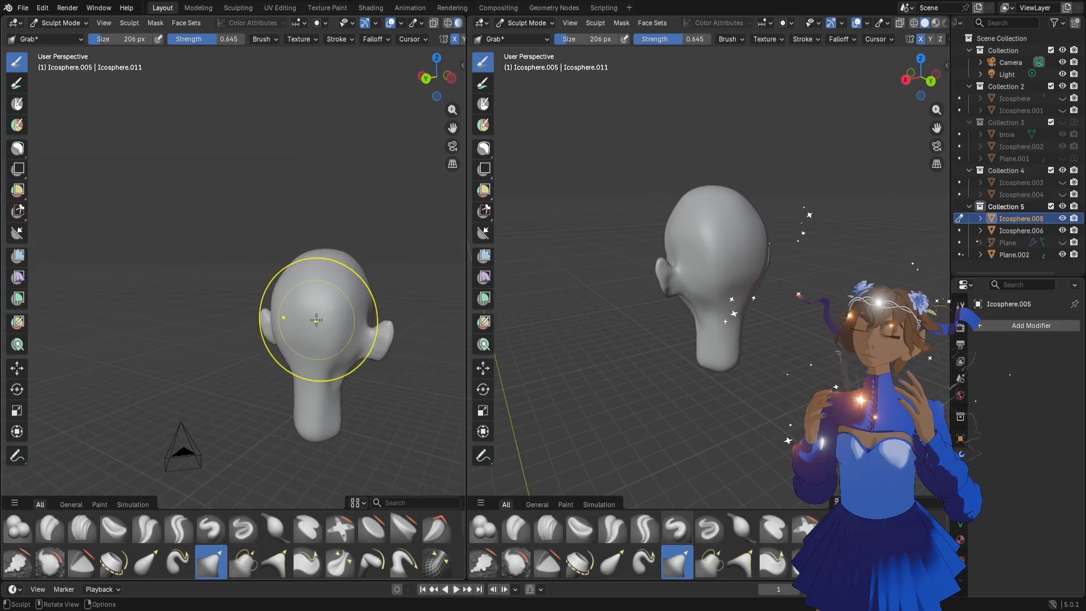
middle_drag(355, 342, 387, 339)
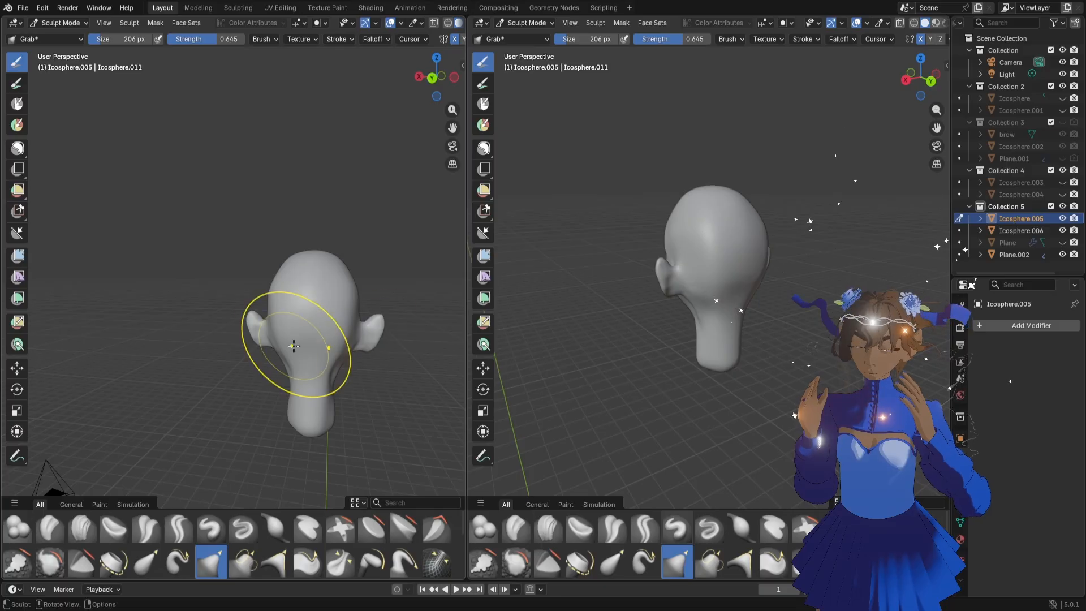
middle_drag(230, 376, 315, 365)
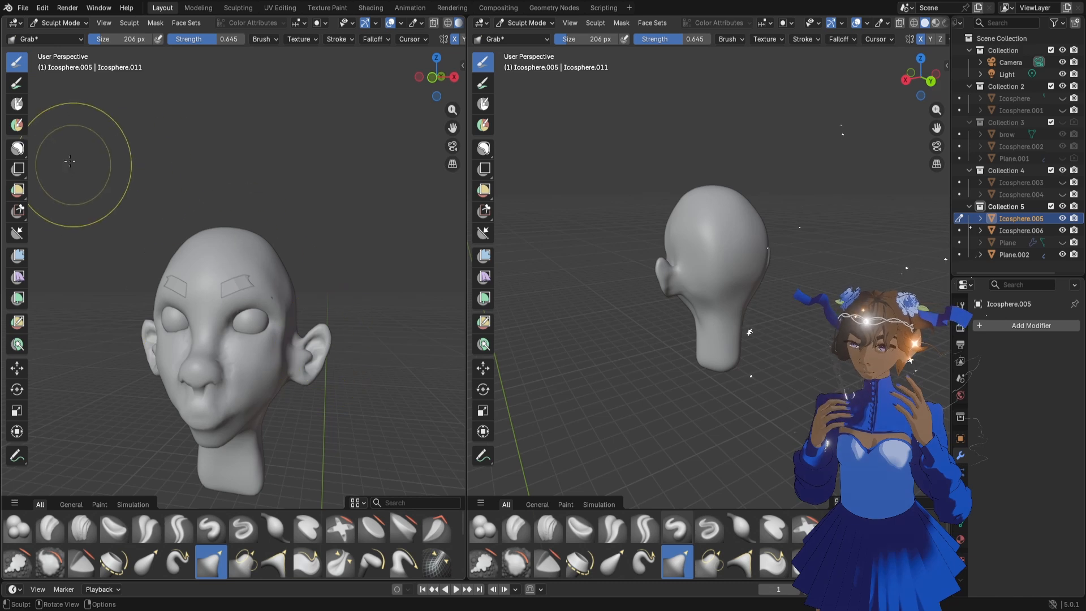
Try to paint a mask over the ear with the Mask brush at 206 px
click(22, 106)
mouse_move(317, 300)
mouse_down()
mouse_move(284, 375)
mouse_move(310, 369)
mouse_up()
key(ctrl+z)
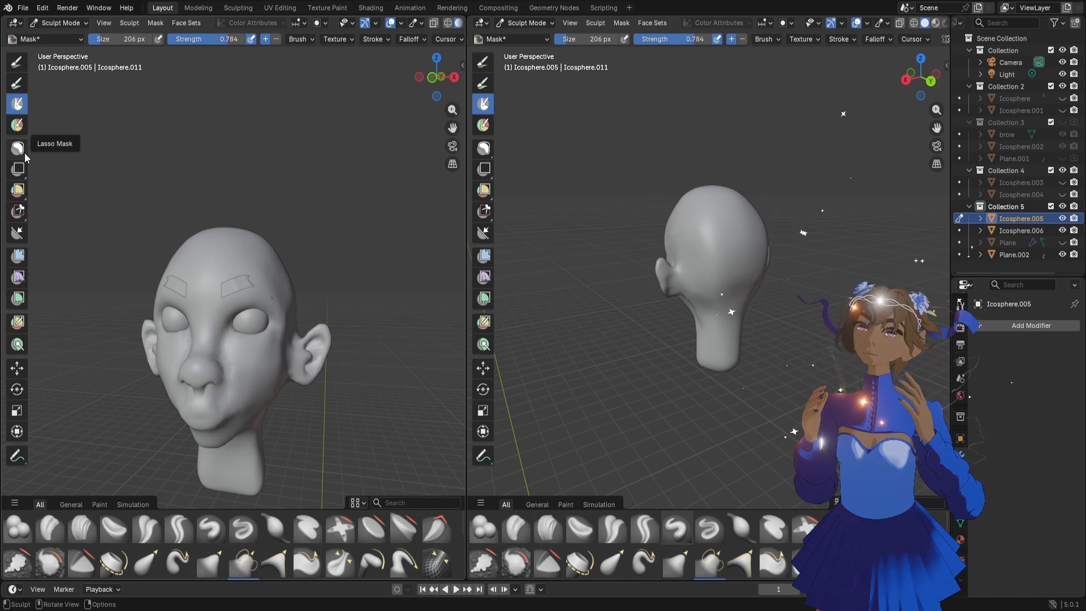
Try to mask the head around the face with the Lasso Mask tool from a perspective view
click(25, 154)
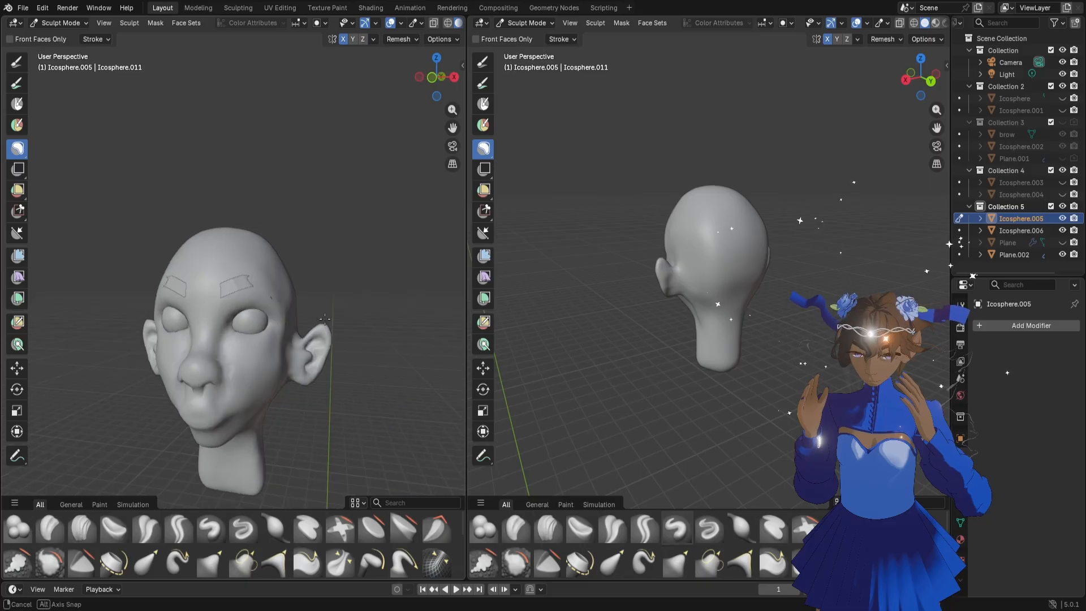
middle_drag(325, 319, 326, 320)
drag(223, 413, 390, 314)
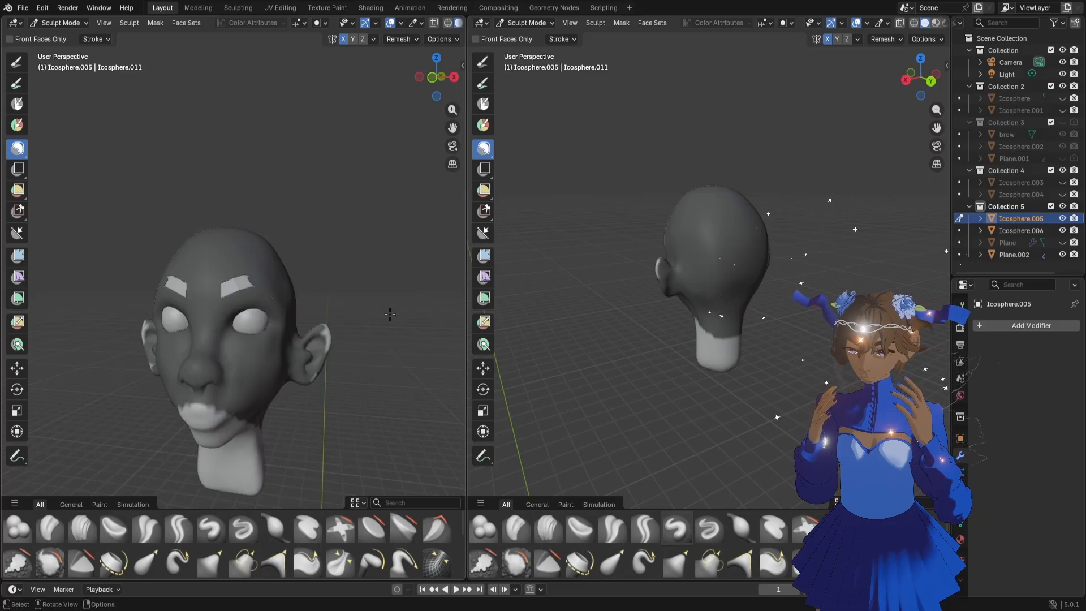
key(ctrl+z)
middle_drag(316, 352, 338, 353)
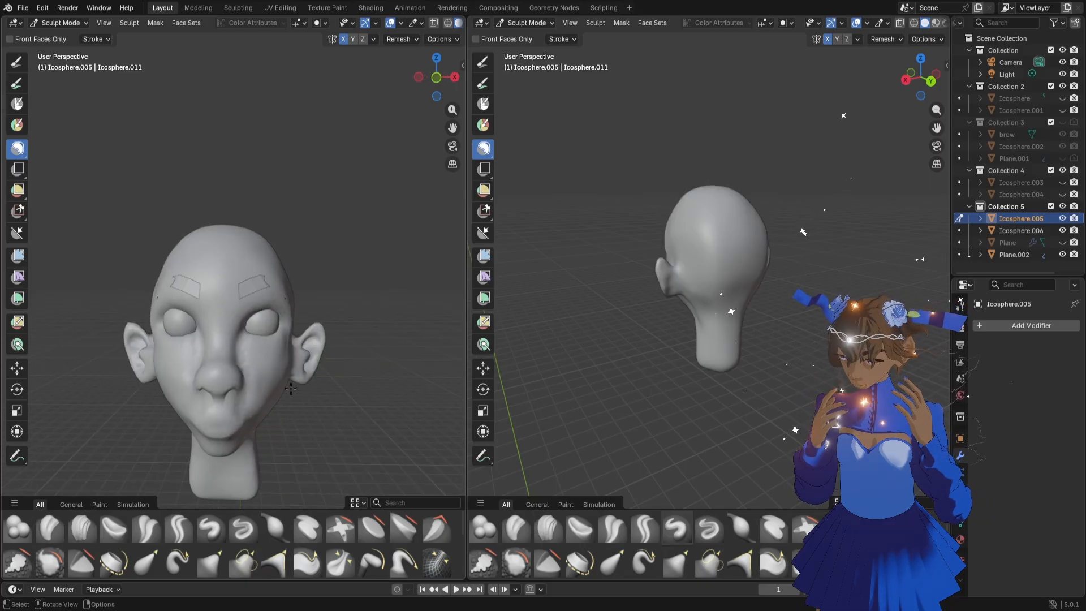
mouse_move(295, 389)
mouse_down()
mouse_move(277, 214)
mouse_move(279, 412)
mouse_up()
key(ctrl+z)
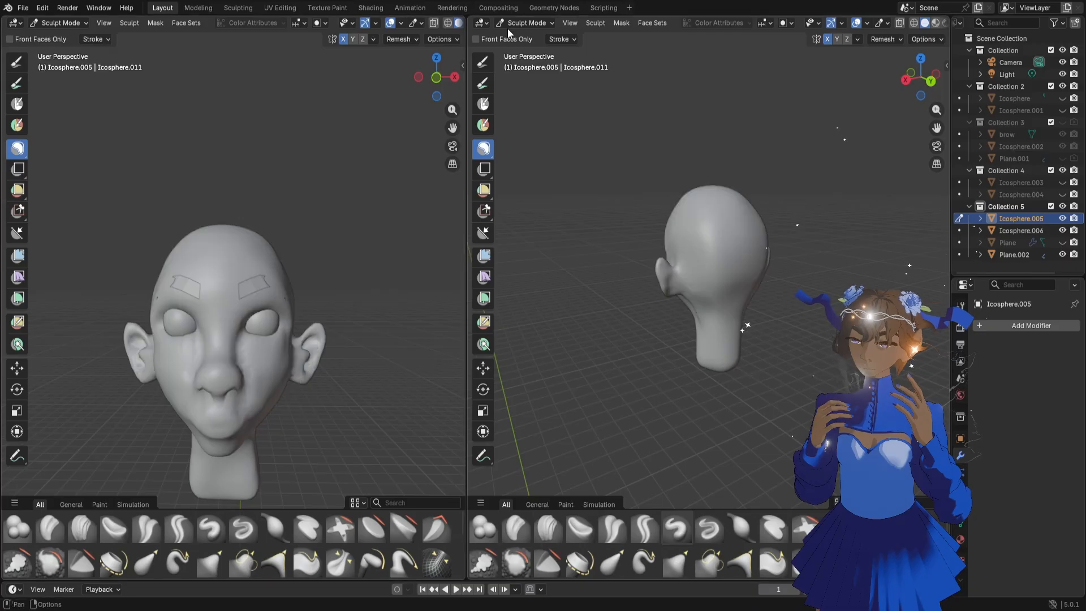
From the front orthographic view, lasso-mask the face and the sides of the skull, leaving the ears unmasked
click(453, 83)
click(453, 83)
click(454, 79)
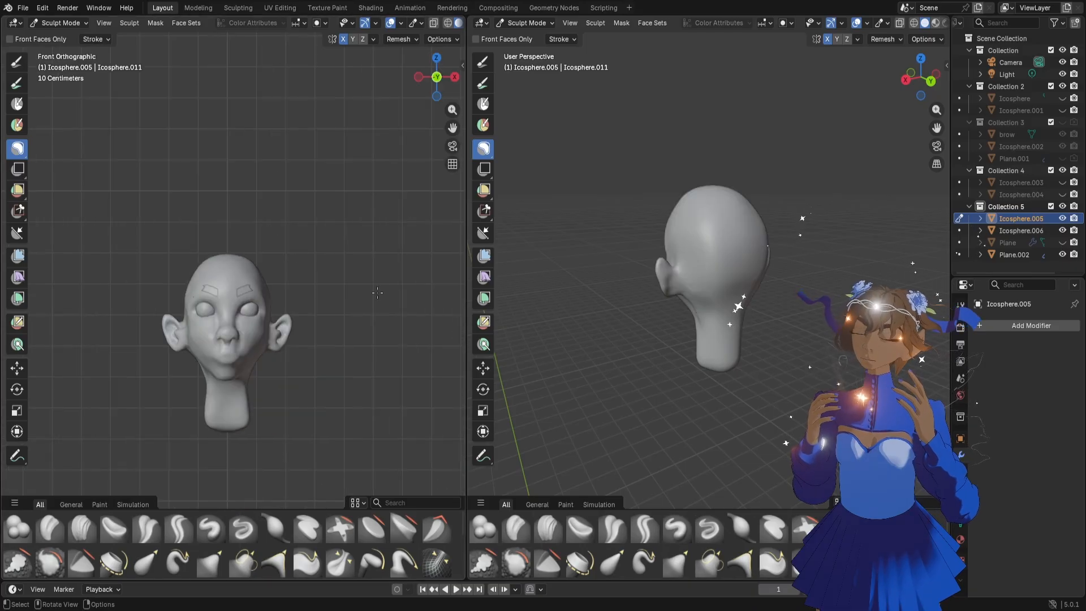
drag(271, 253, 268, 413)
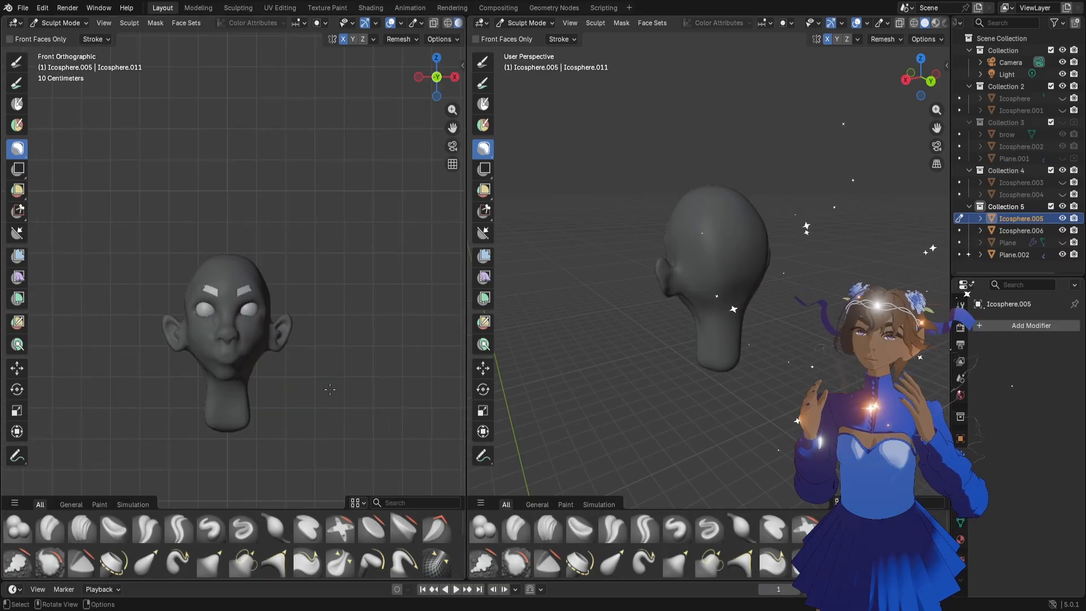
scroll(337, 332, down, 1)
scroll(337, 332, up, 5)
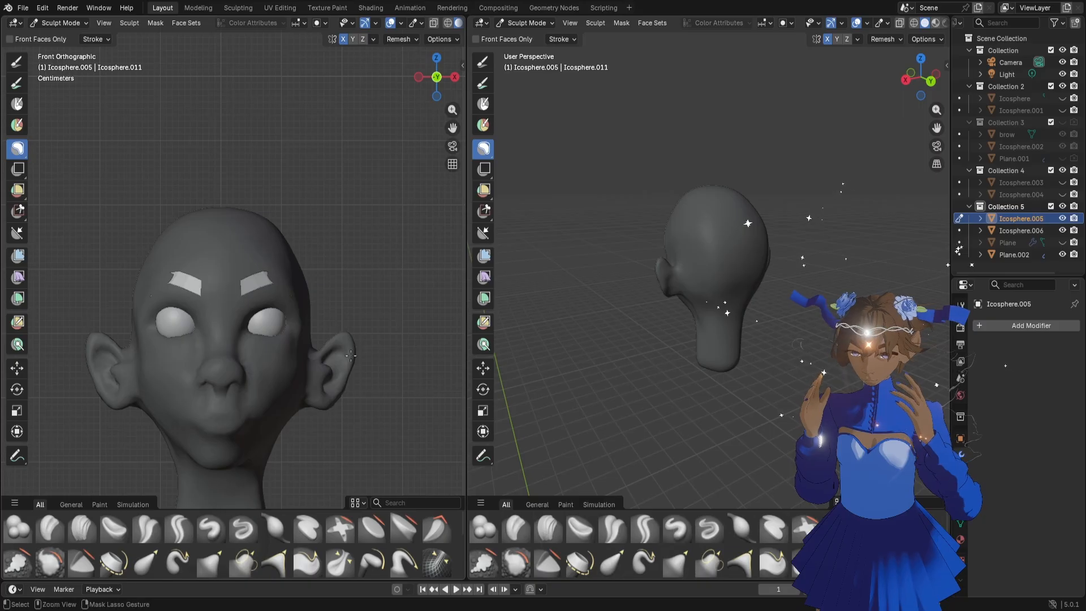
key(ctrl+z)
mouse_move(302, 420)
mouse_down()
mouse_move(298, 318)
mouse_move(229, 390)
mouse_up()
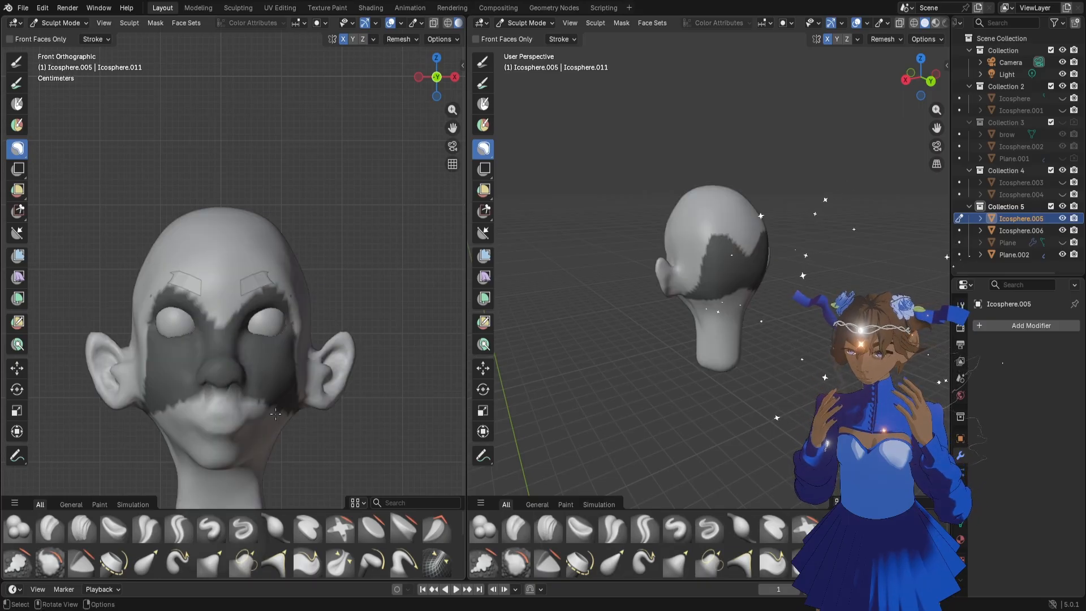
mouse_move(304, 362)
mouse_down()
mouse_move(263, 231)
mouse_move(264, 400)
mouse_up()
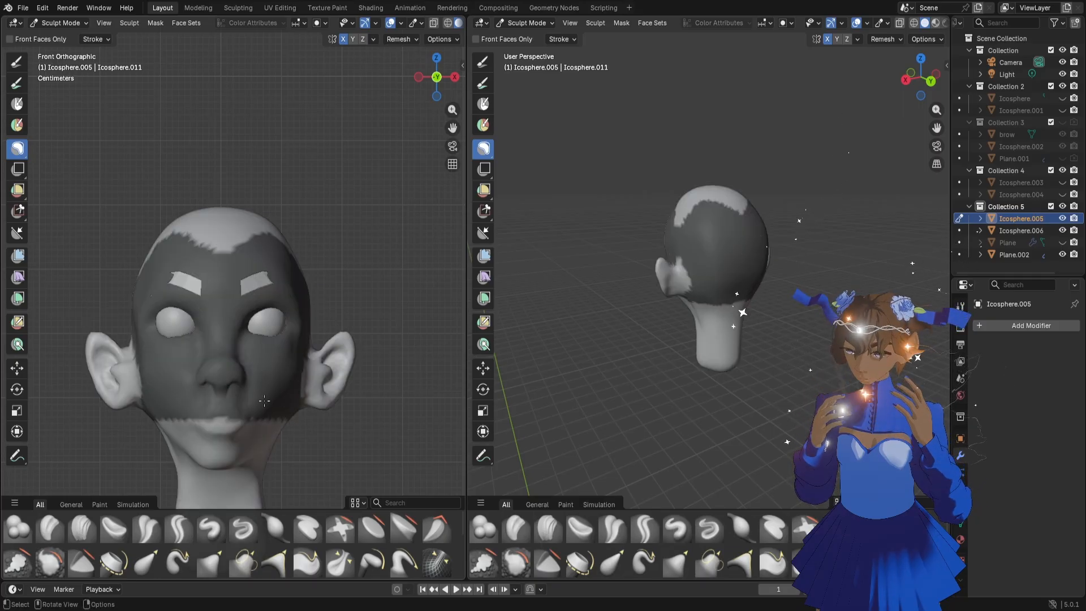
Pull the ears slightly inward with the Grab brush at 382 px, and refine their shape at 110 px and 74 px
key(g)
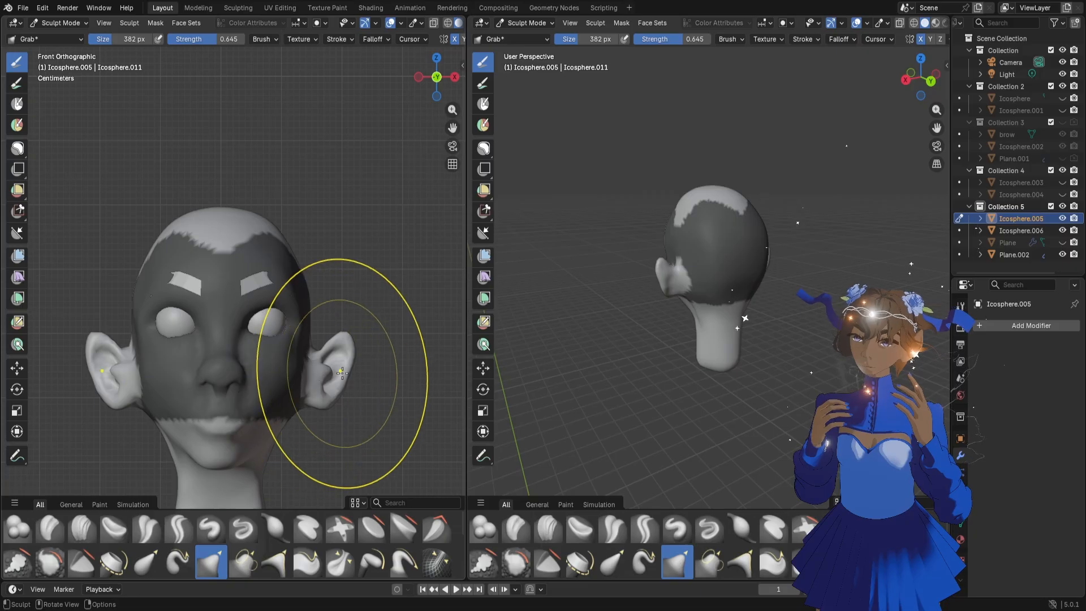
drag(348, 364, 345, 364)
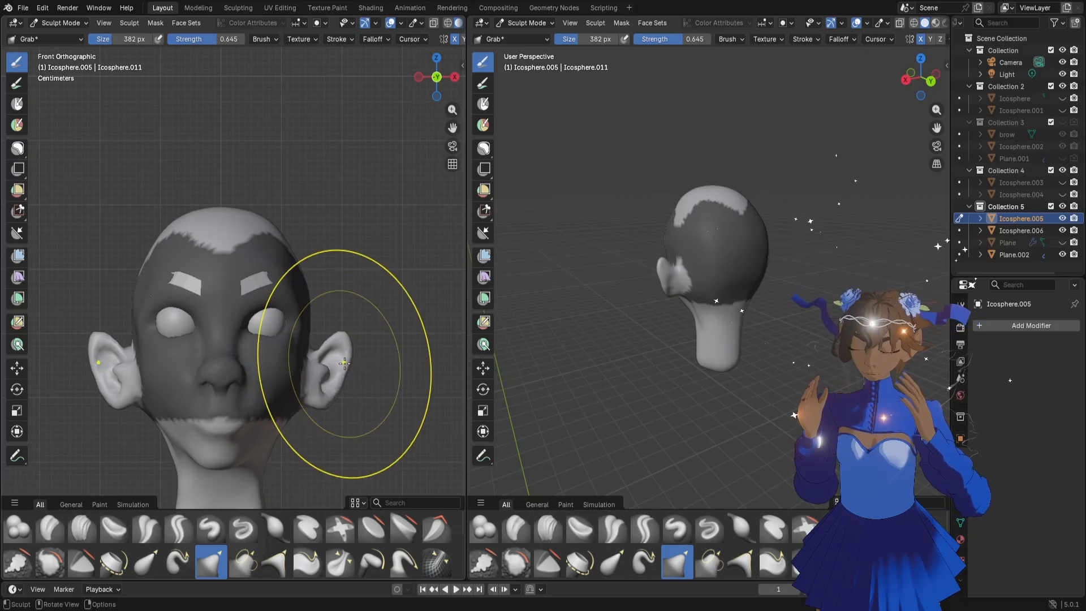
key(f)
click(327, 396)
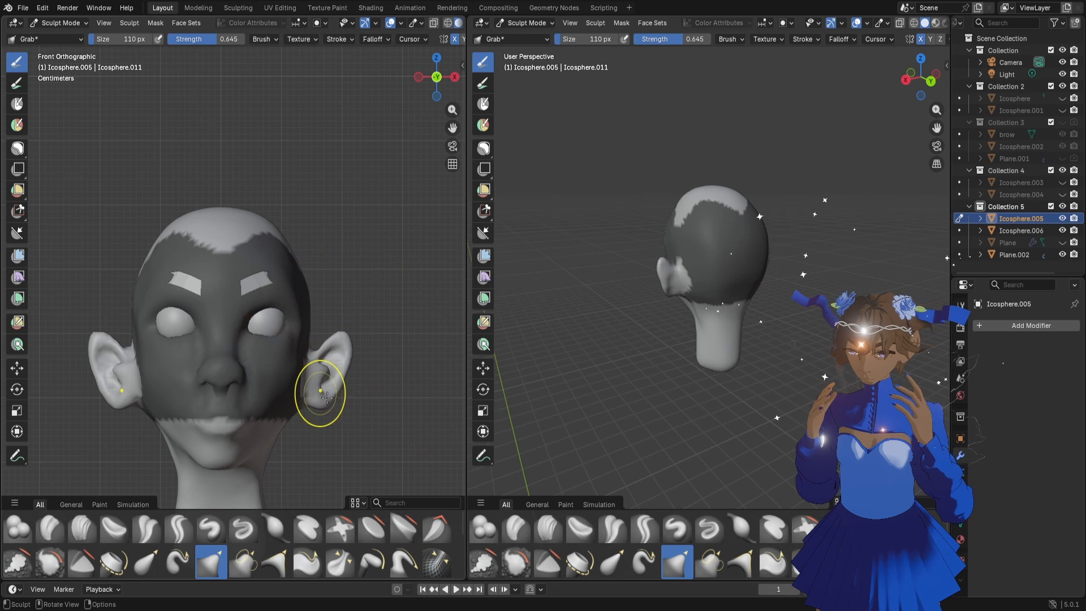
scroll(327, 398, up, 1)
drag(342, 435, 364, 394)
key(bracketleft)
key(bracketleft)
key(bracketleft)
key(bracketleft)
mouse_move(368, 345)
mouse_down()
mouse_move(371, 390)
mouse_move(367, 350)
mouse_up()
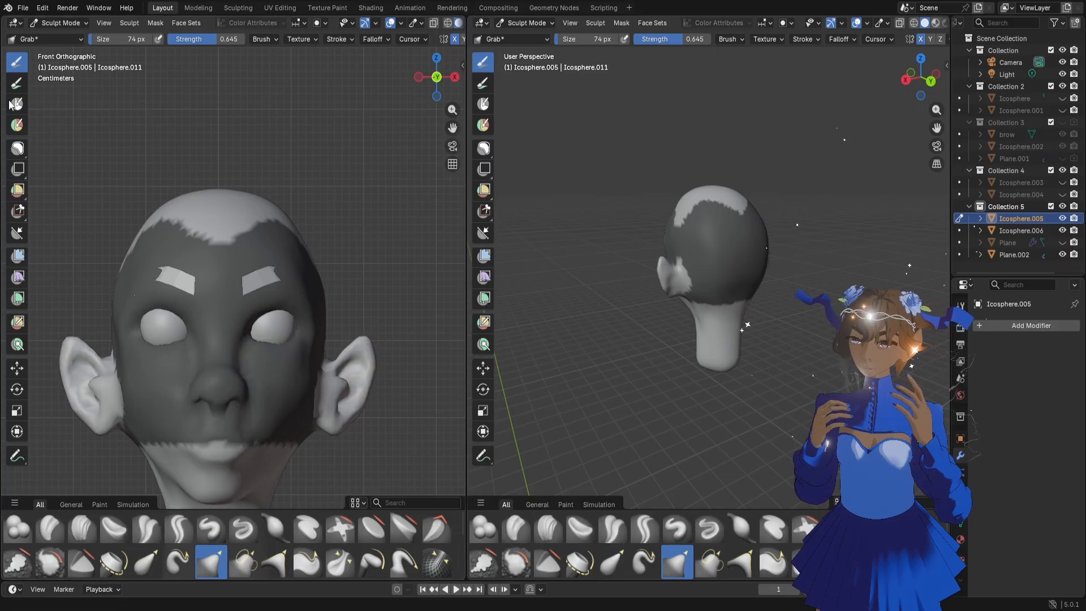
Clear the mask from the whole head with the Lasso Mask tool
click(17, 104)
scroll(206, 260, down, 2)
key(b)
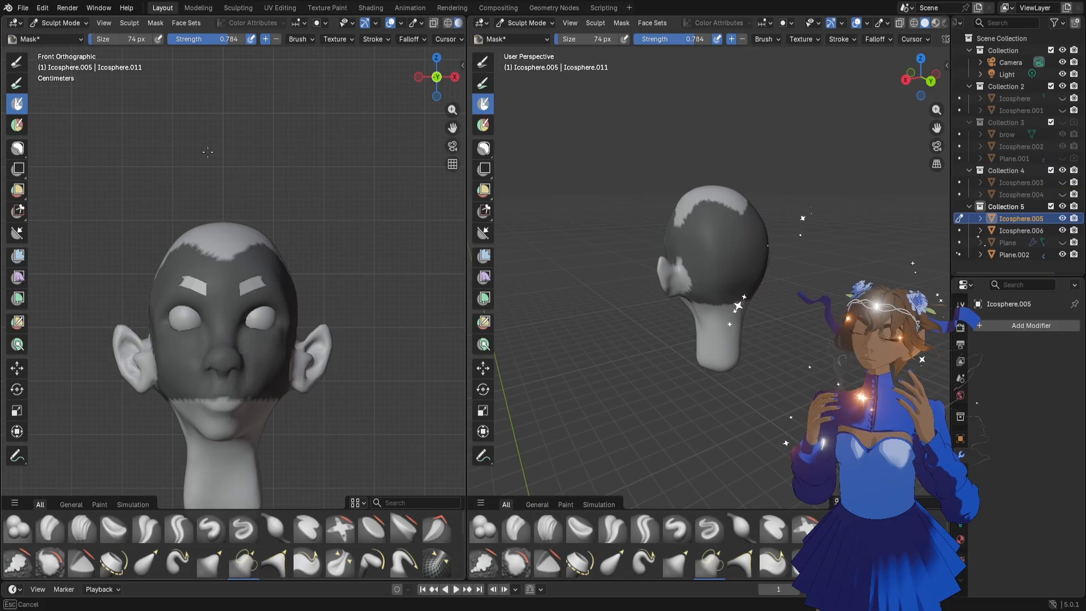
key(Escape)
click(16, 149)
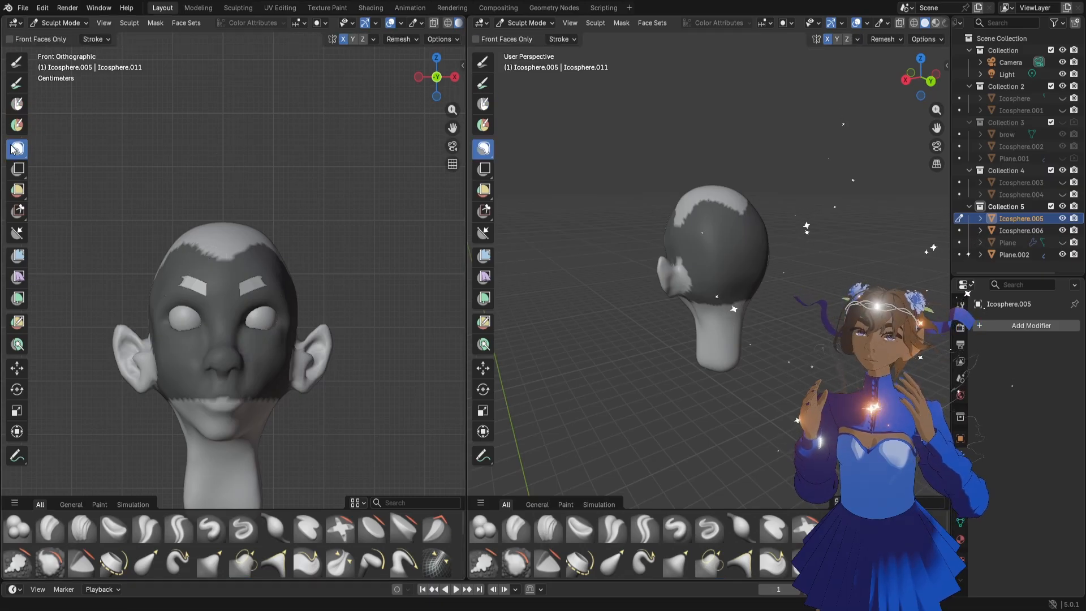
mouse_move(120, 189)
ctrl+mouse_down()
mouse_move(297, 456)
mouse_move(120, 190)
ctrl+mouse_up()
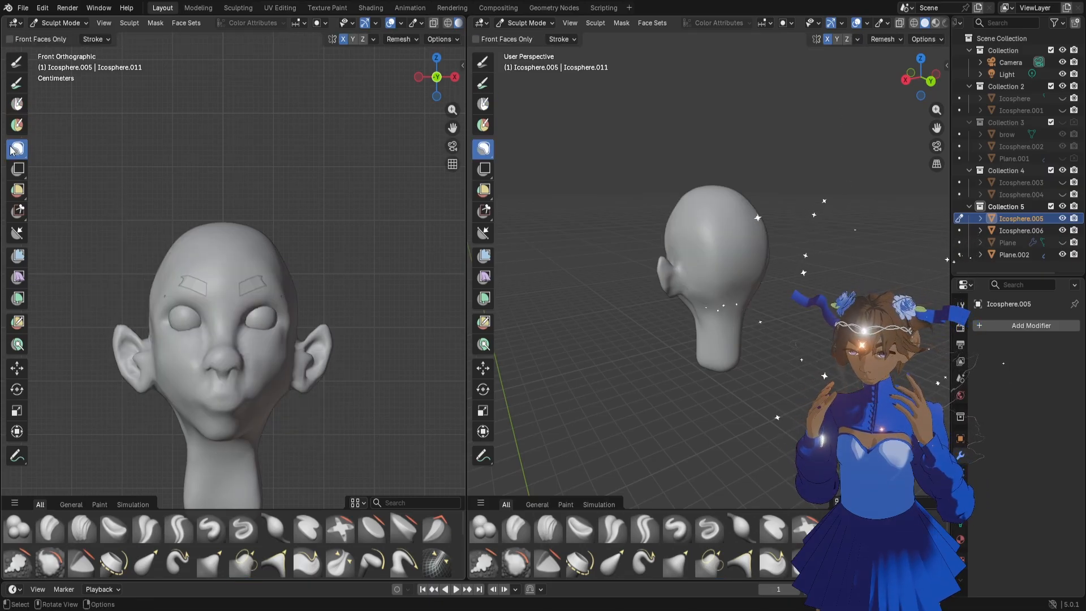
Try painting a mask across the eyebrows and nose bridge with the Mask brush at 74 px, and clear it
click(17, 104)
mouse_move(181, 283)
mouse_down()
mouse_move(263, 243)
mouse_move(176, 266)
mouse_move(257, 269)
mouse_up()
key(ctrl+z)
scroll(259, 299, up, 3)
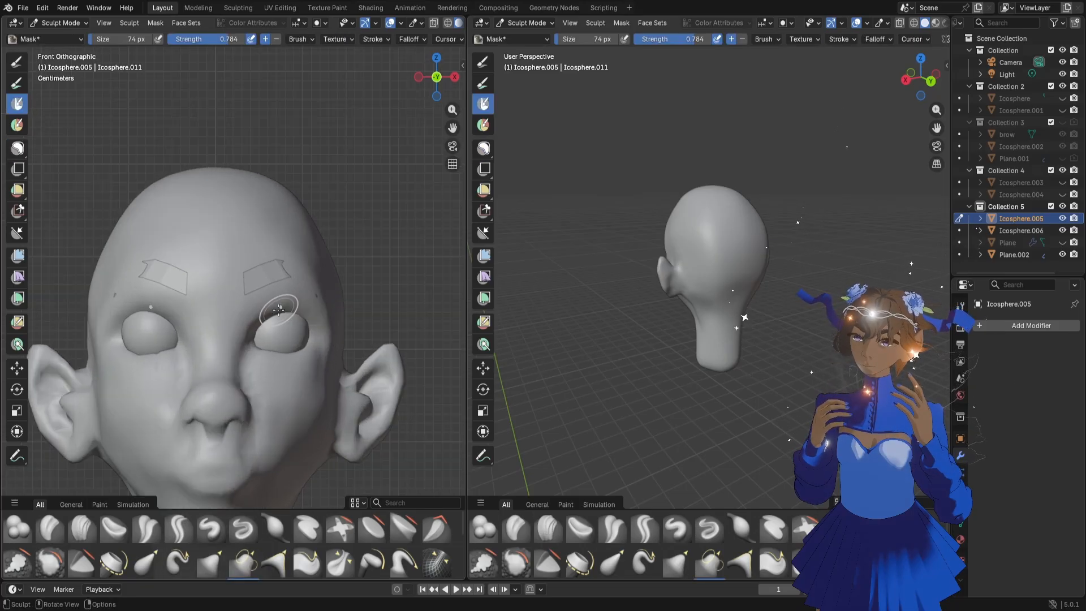
mouse_move(219, 312)
mouse_down()
mouse_move(180, 343)
mouse_move(297, 265)
mouse_up()
scroll(277, 307, up, 3)
scroll(269, 304, down, 1)
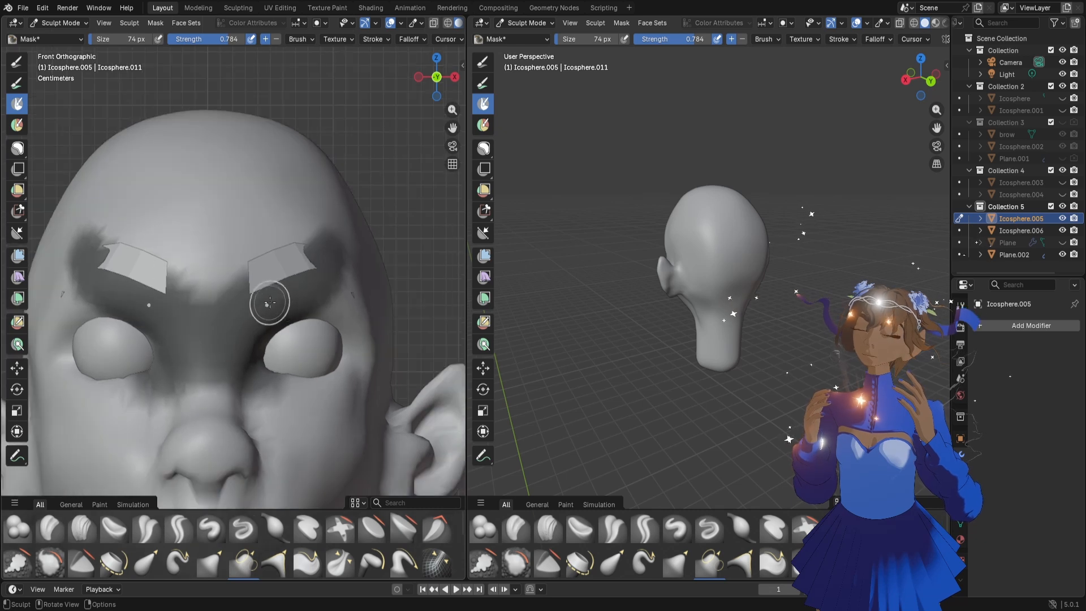
key(alt+m)
Try painting and lassoing a mask over the forehead and brows, and clear the mask
drag(210, 159, 71, 249)
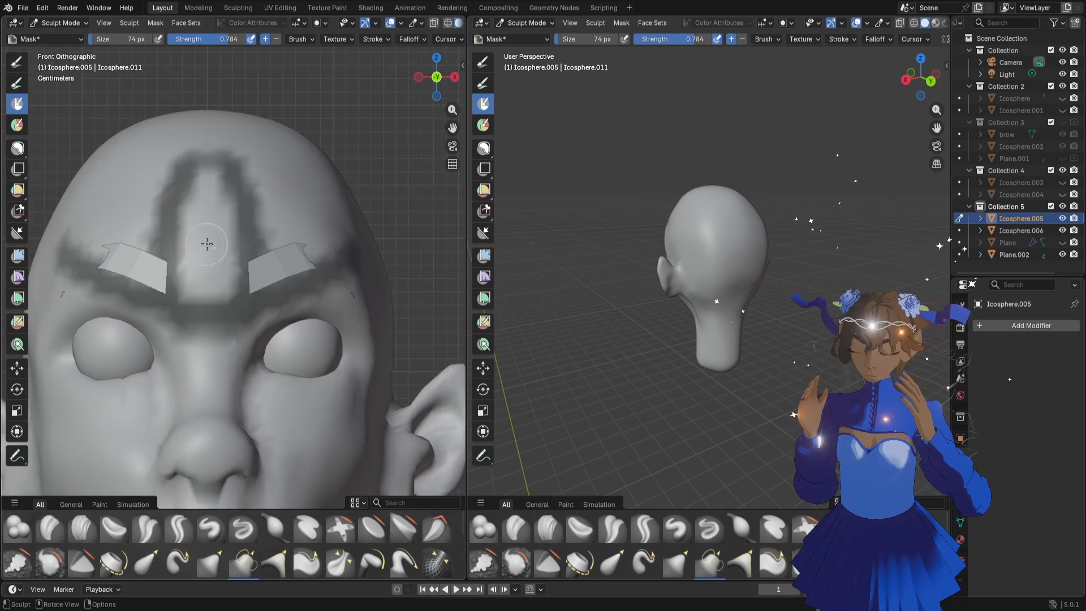
scroll(215, 198, down, 1)
key(b)
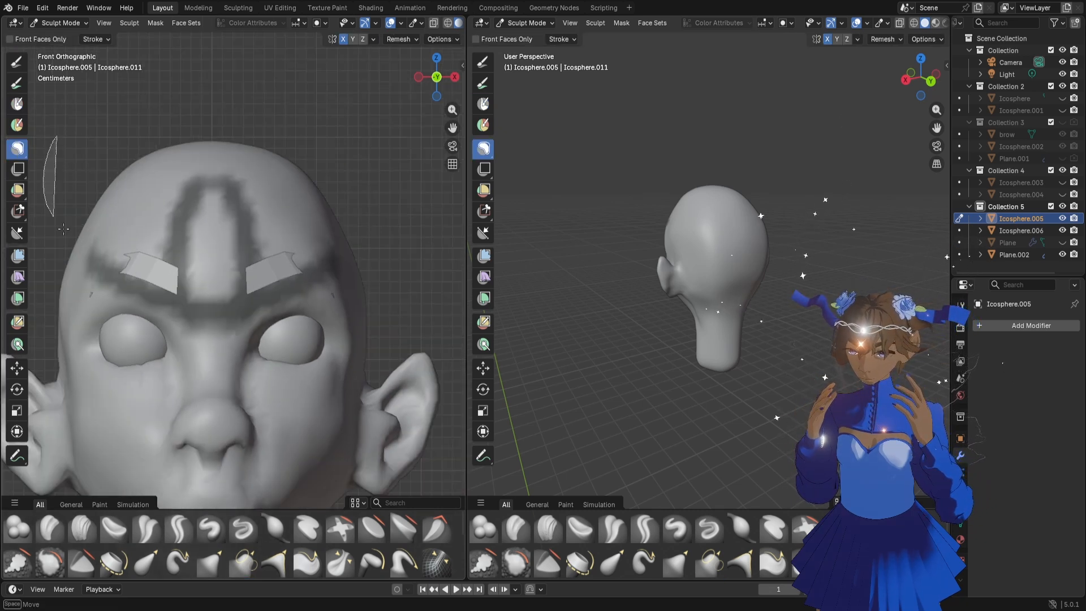
drag(56, 136, 340, 134)
key(ctrl+z)
key(alt+m)
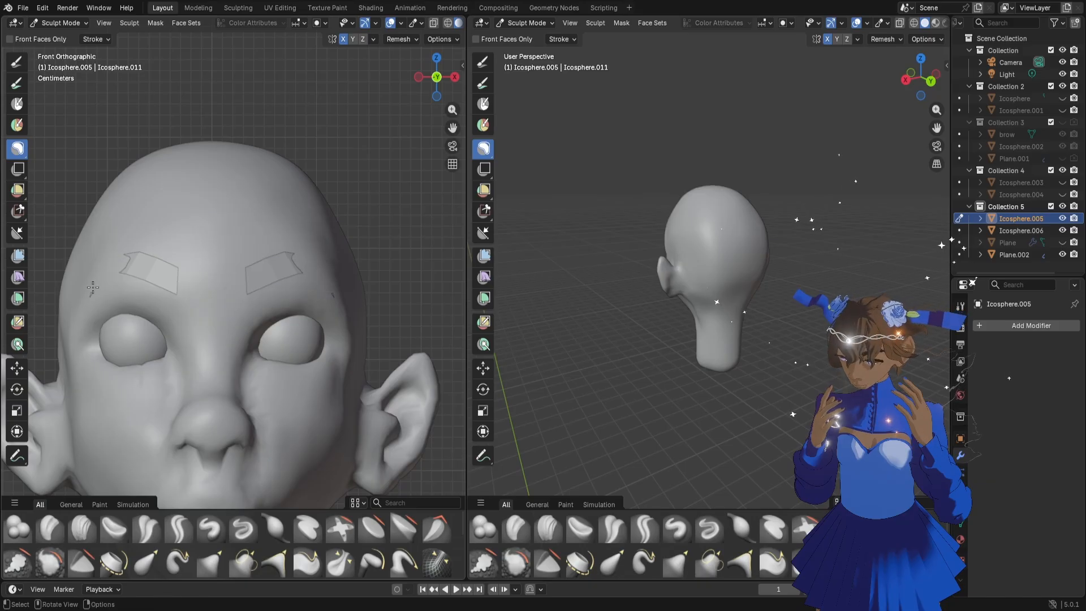
Show the original single eyebrow Plane and delete the old mirrored eyebrows, Plane.002
scroll(332, 305, up, 2)
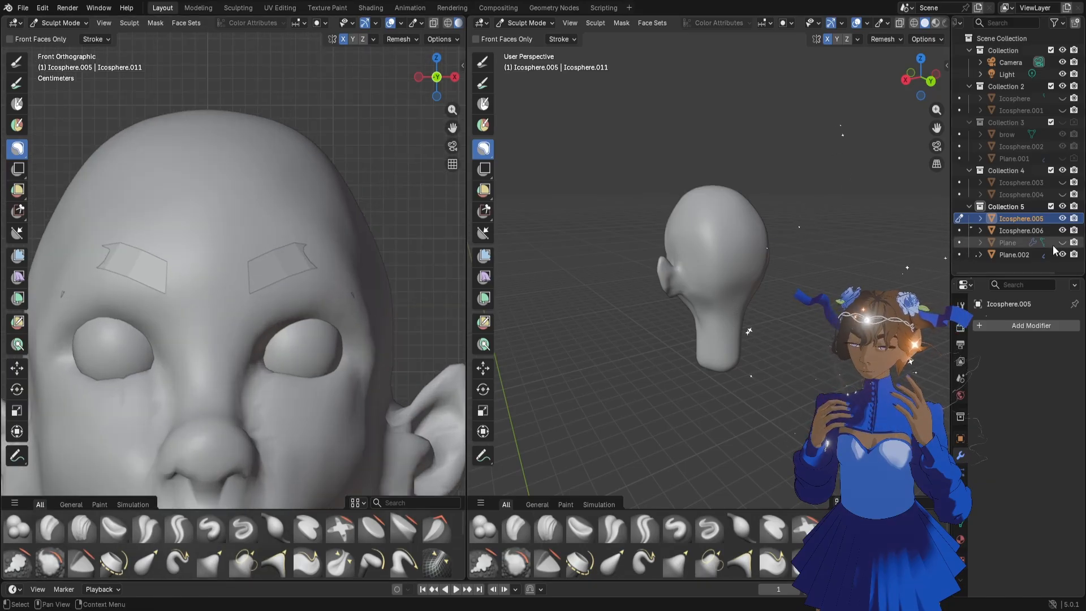
click(1033, 253)
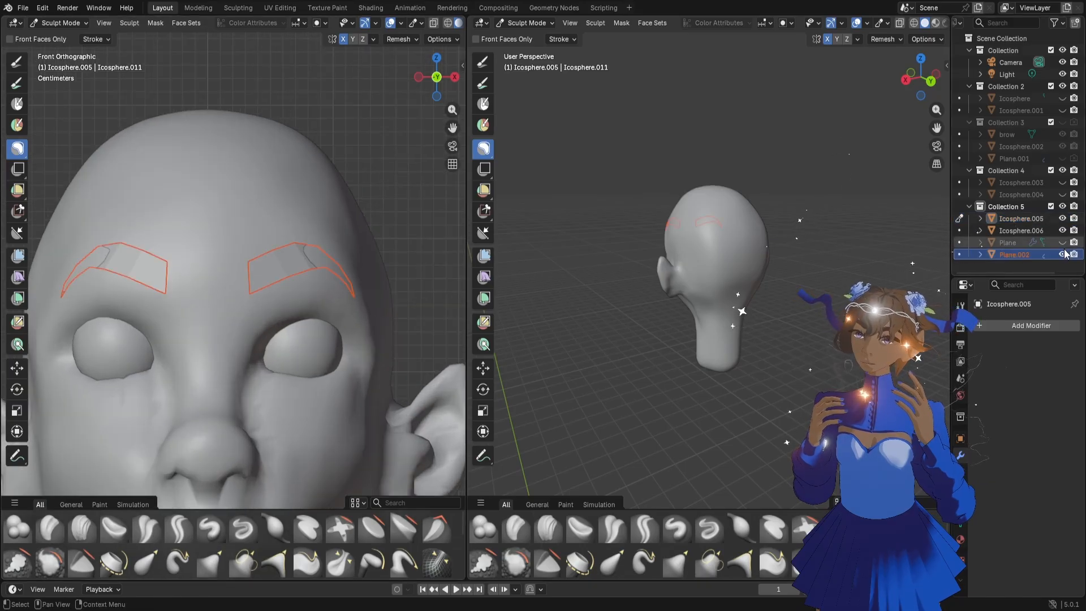
click(1062, 254)
click(1016, 243)
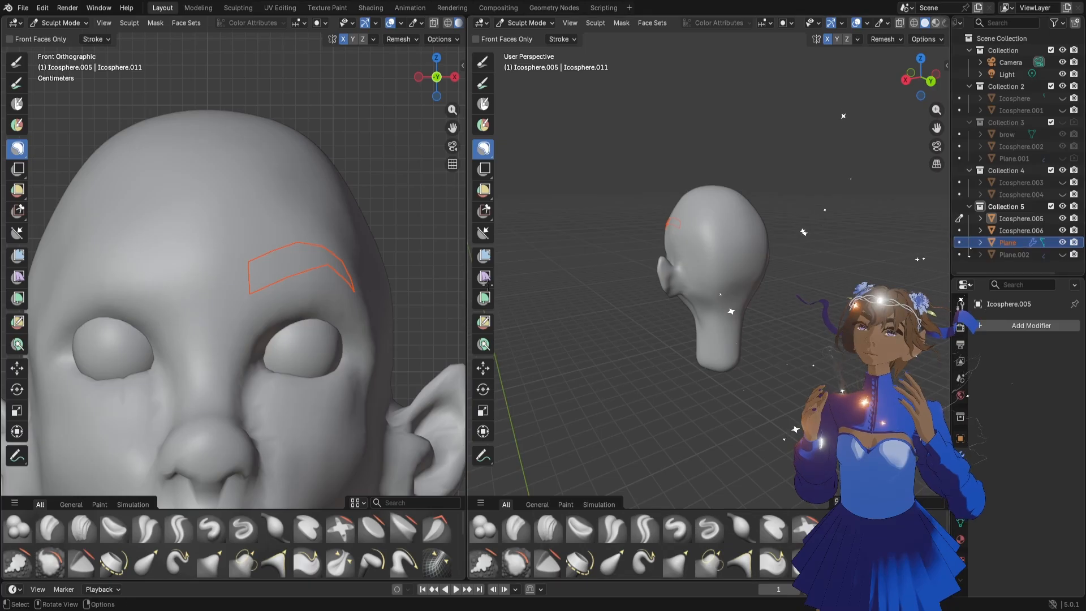
scroll(335, 269, down, 4)
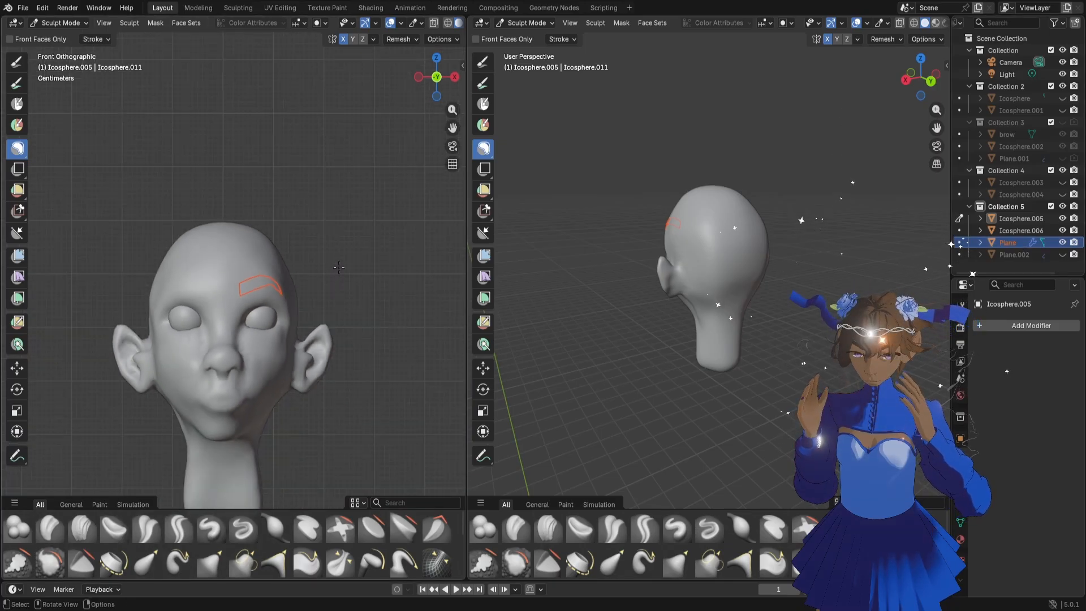
scroll(339, 267, up, 4)
click(1008, 254)
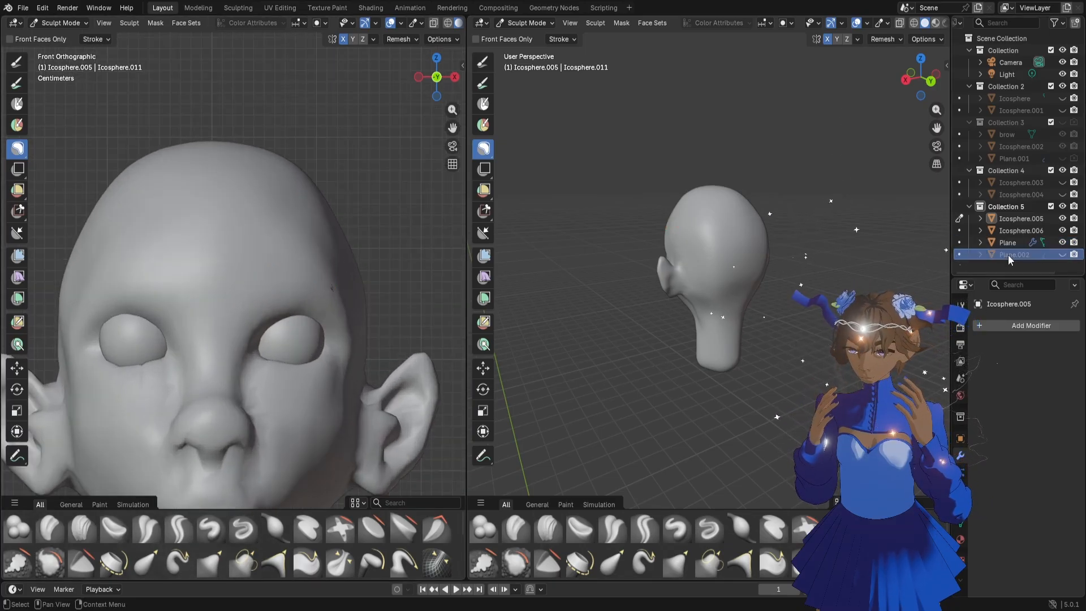
key(Delete)
Switch to Object Mode, duplicate the eyebrow Plane in place and hide the original
click(525, 23)
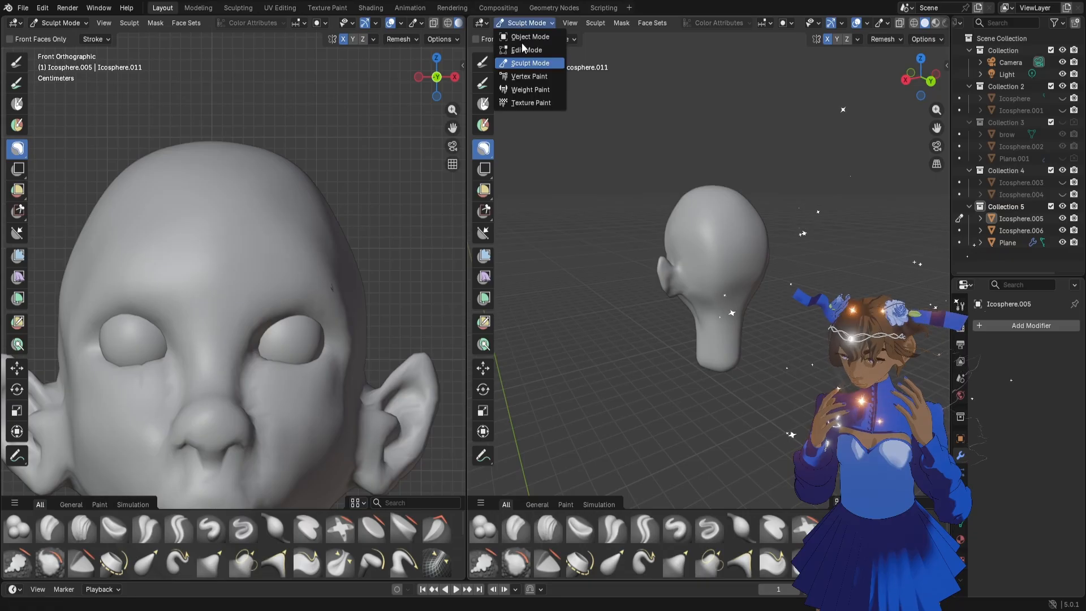
click(529, 37)
click(1008, 243)
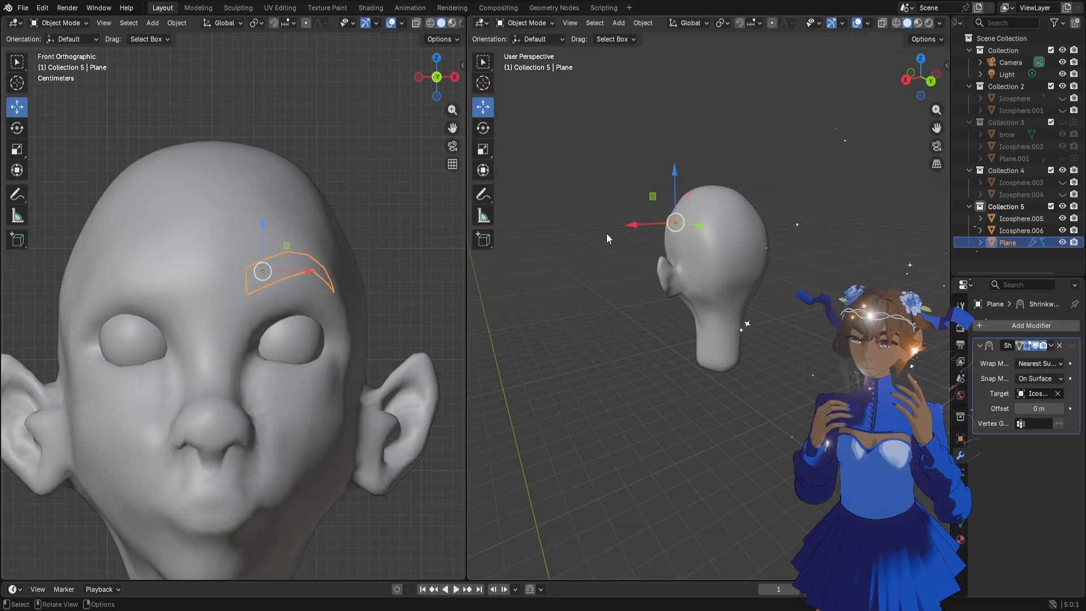
key(shift+d)
key(Escape)
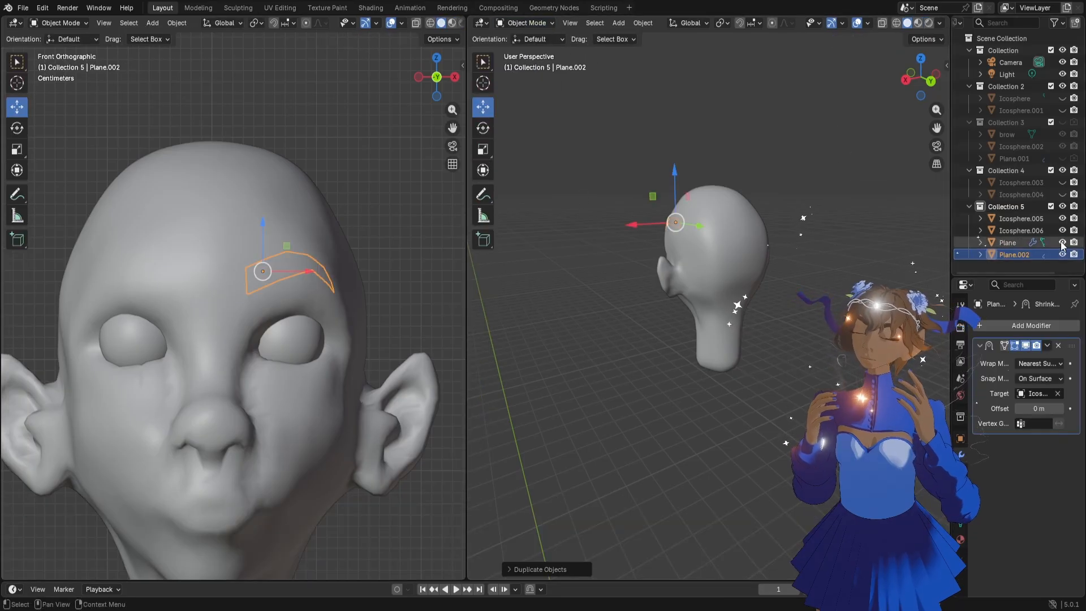
click(1063, 243)
Apply the duplicated eyebrow's Shrinkwrap modifier, and add and apply an X-axis Mirror modifier with an Icosphere as mirror object
click(1048, 345)
click(1042, 353)
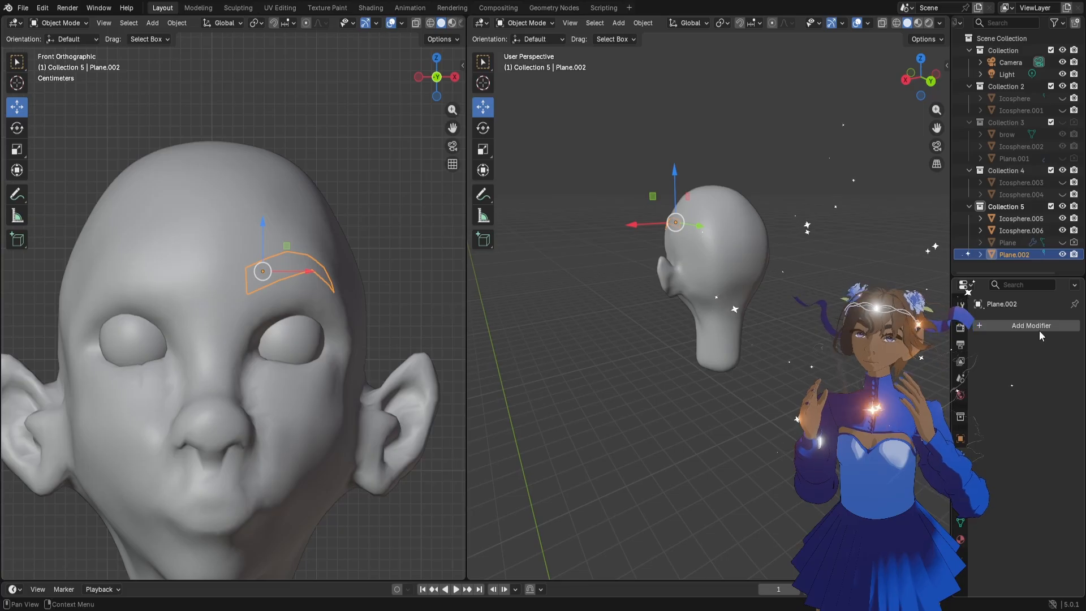
click(1037, 325)
text(m)
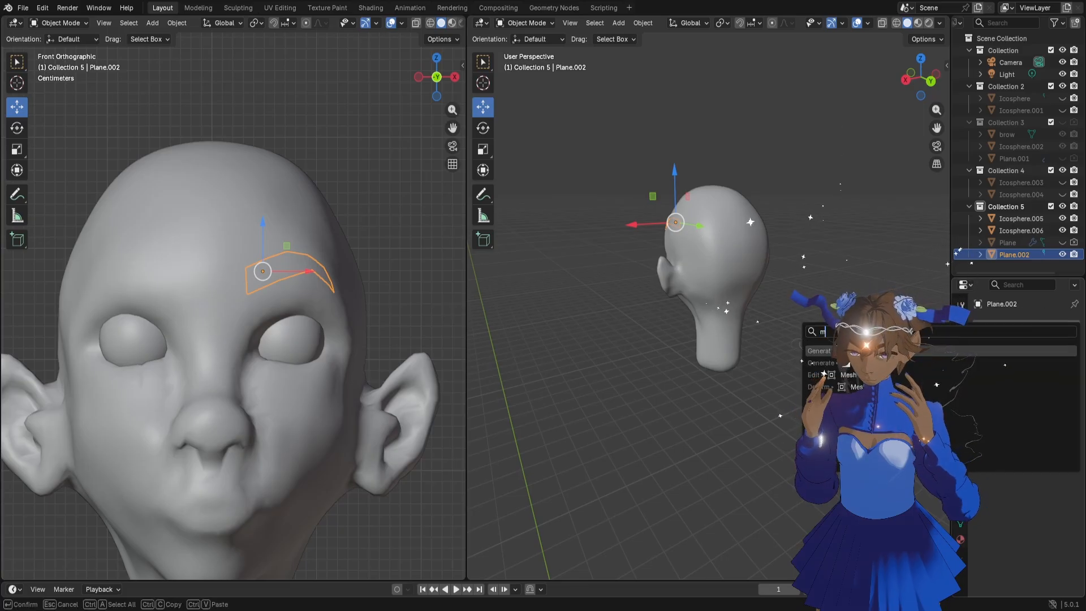
key(Return)
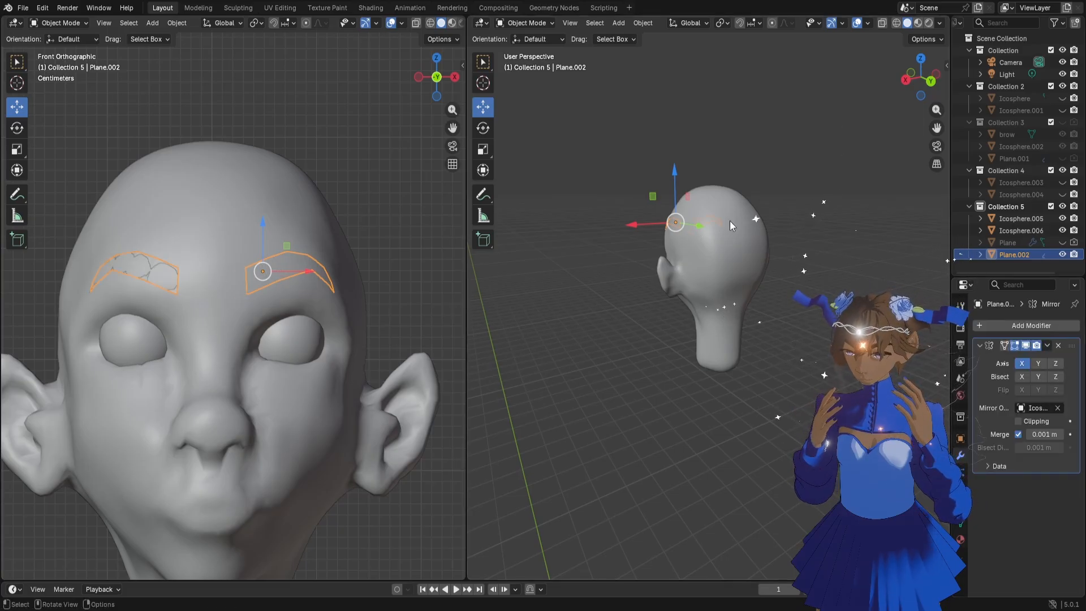
click(1048, 345)
click(1040, 360)
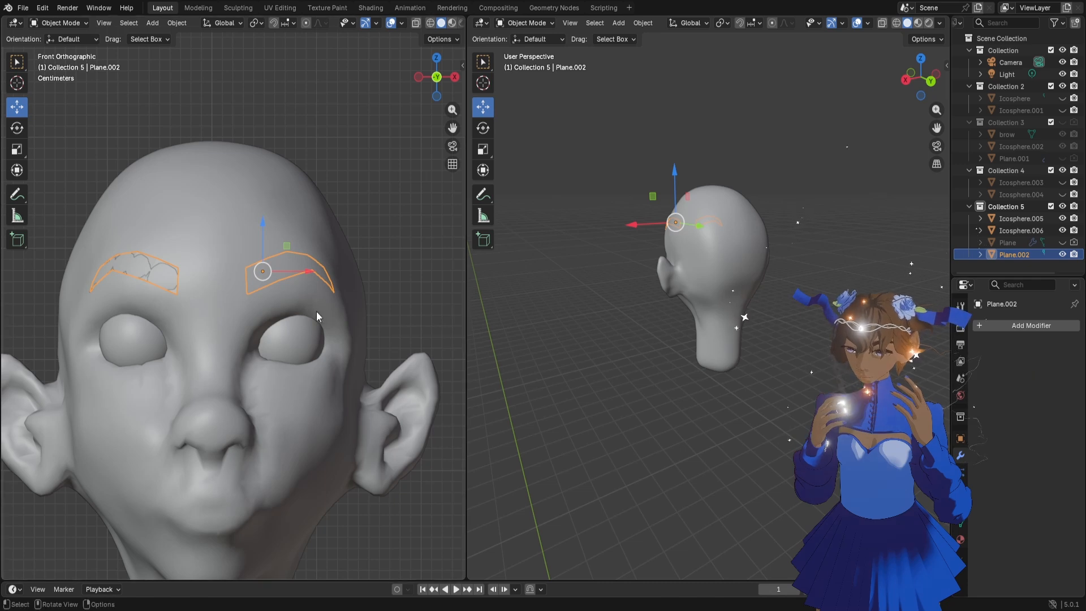
Move the mirrored eyebrows along the Y axis so they sit slightly in front of the forehead, and deselect them
middle_drag(297, 280, 234, 284)
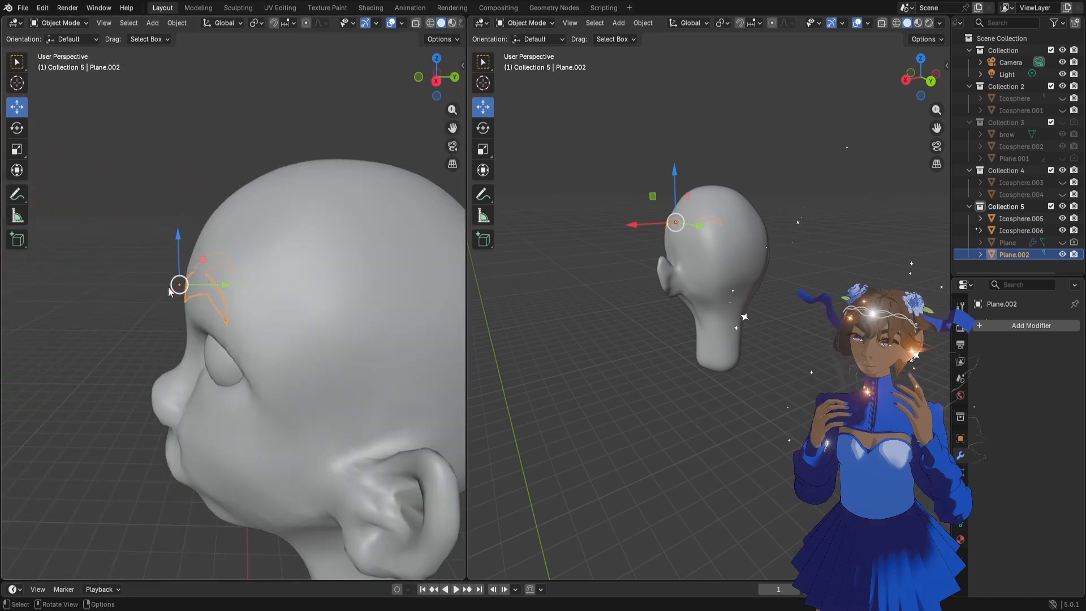
key(g)
key(y)
click(160, 322)
scroll(160, 324, down, 2)
middle_drag(160, 324, 258, 326)
scroll(320, 365, down, 2)
click(314, 382)
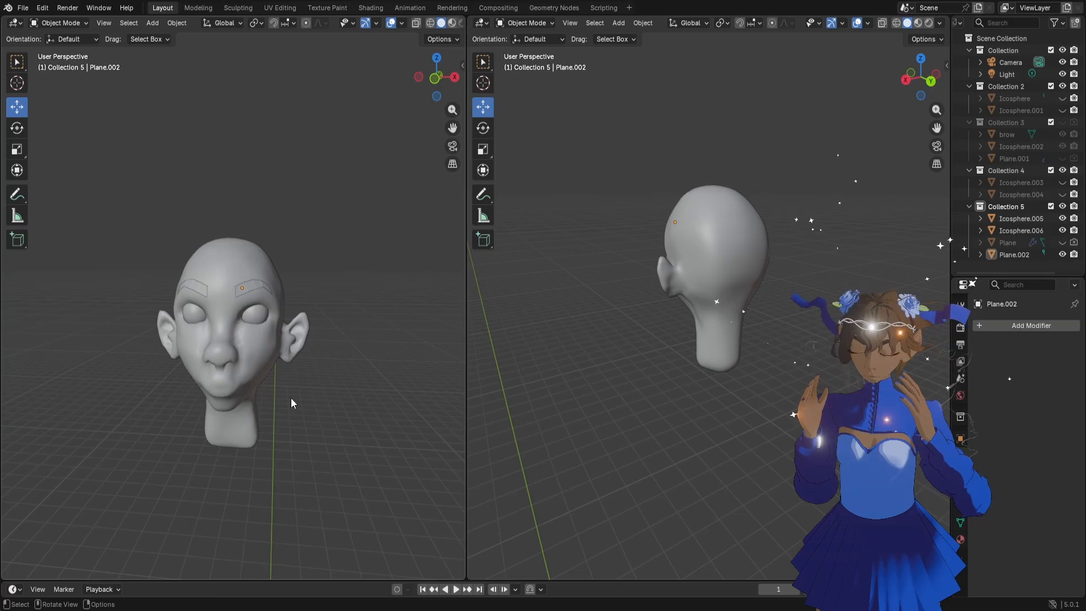
Select the head mesh, save the file and switch the head to Sculpt Mode
scroll(296, 399, up, 3)
click(685, 300)
middle_drag(626, 324, 742, 313)
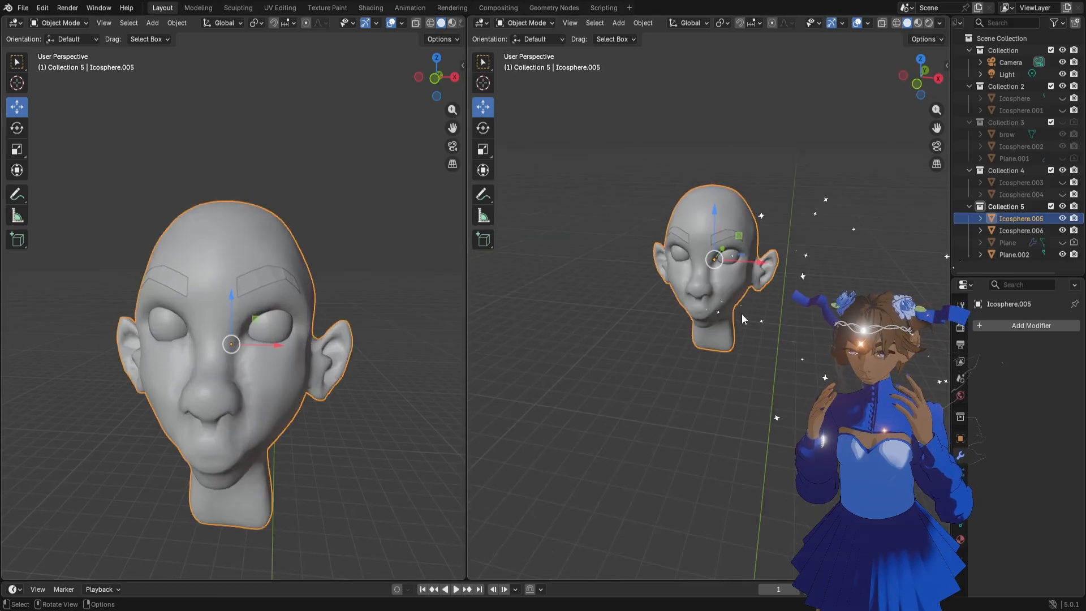
scroll(737, 314, up, 7)
scroll(742, 309, down, 3)
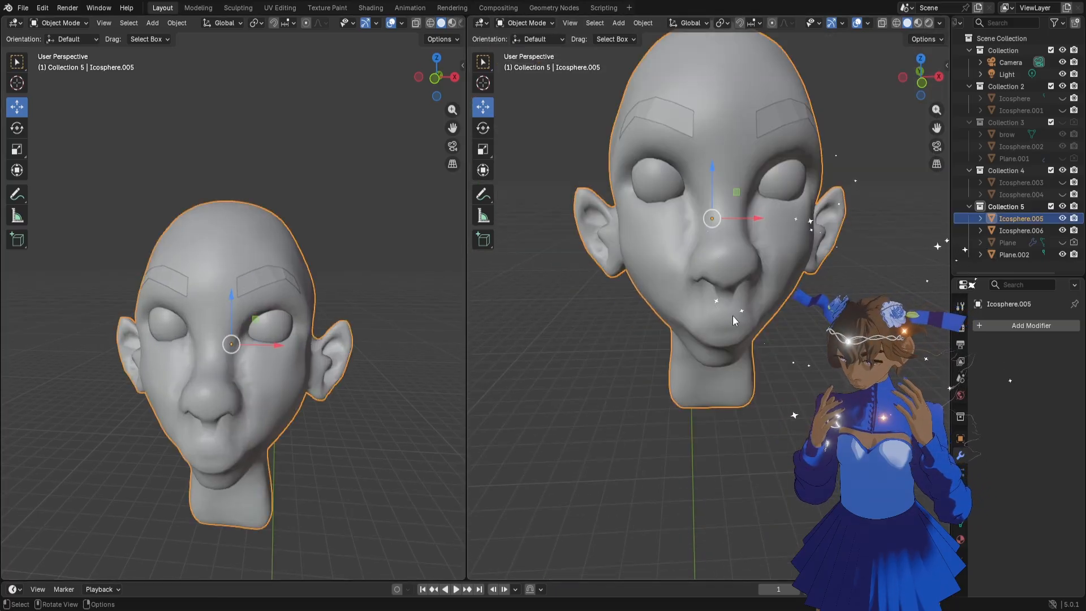
middle_drag(357, 419, 339, 418)
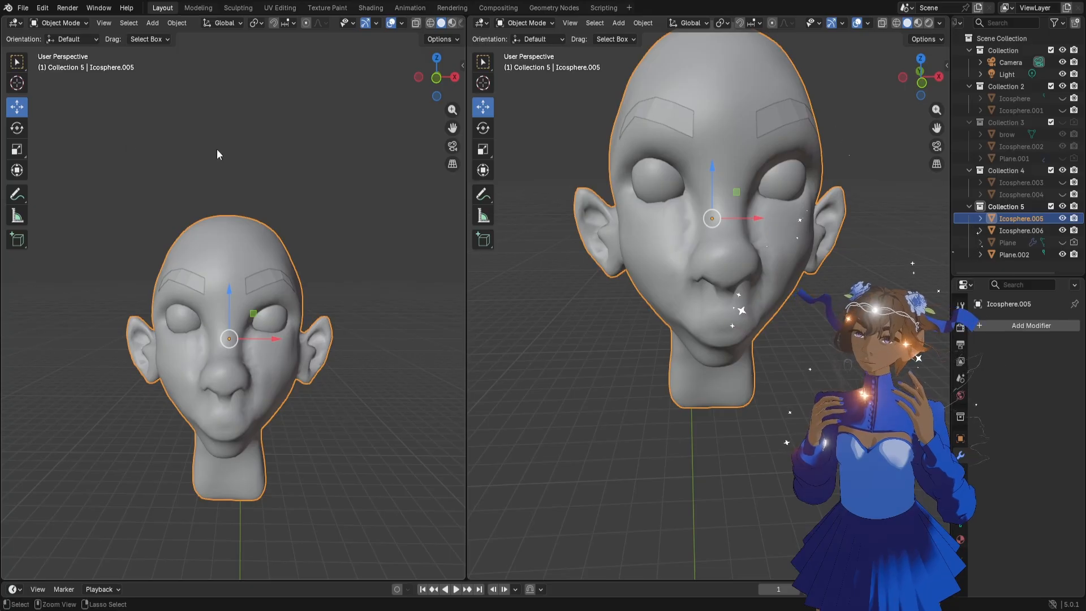
key(ctrl+s)
click(74, 23)
click(75, 63)
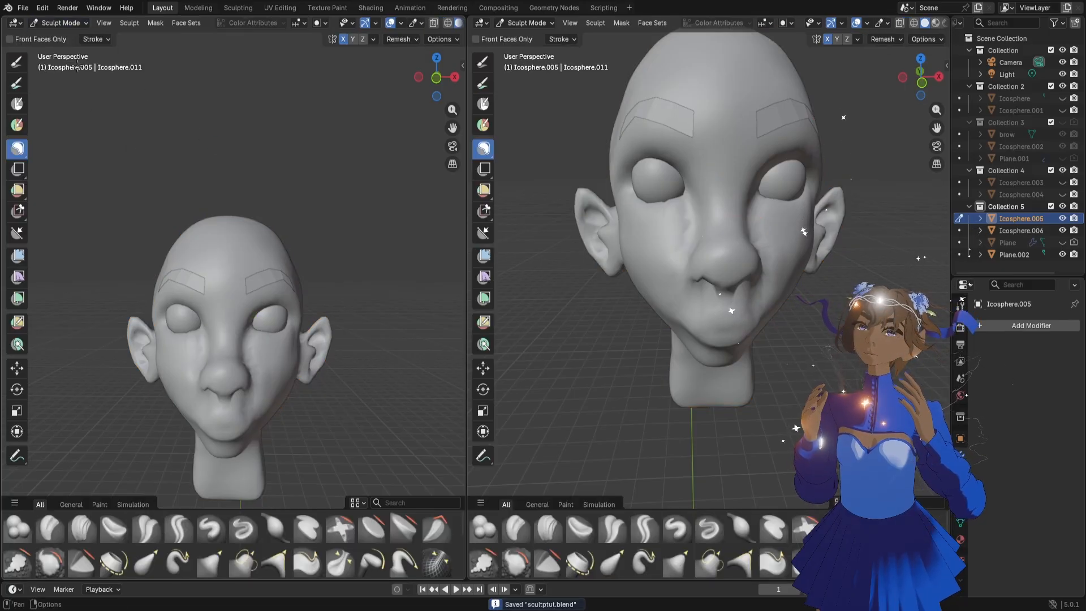
Widen the second 3D viewport and set the head's remesh voxel size to about 0.00882 m
scroll(279, 239, down, 4)
scroll(712, 237, down, 3)
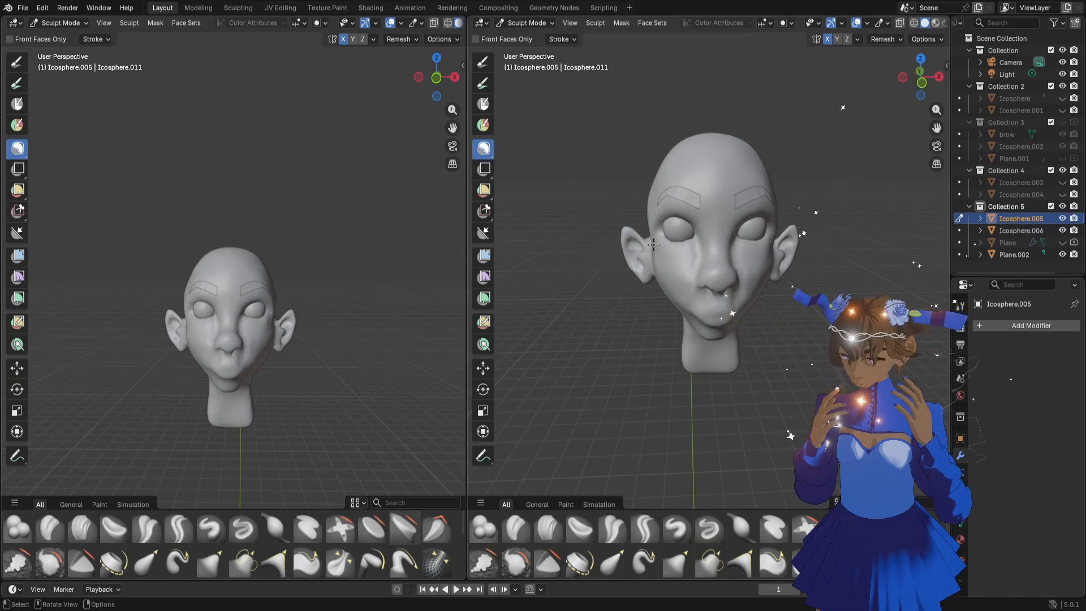
scroll(796, 246, up, 3)
drag(474, 250, 379, 250)
drag(936, 129, 933, 163)
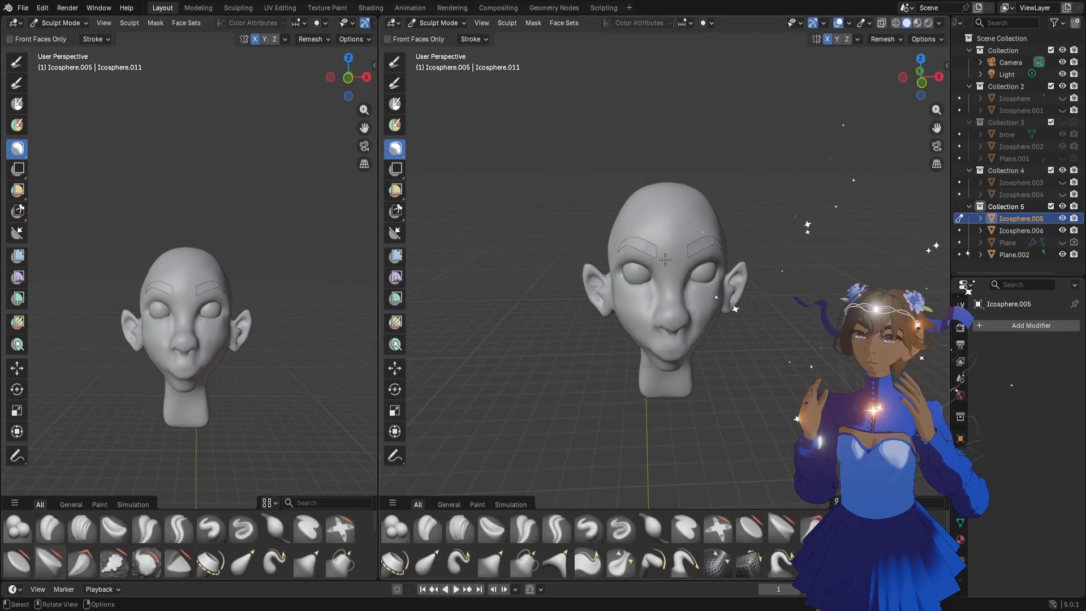
key(r)
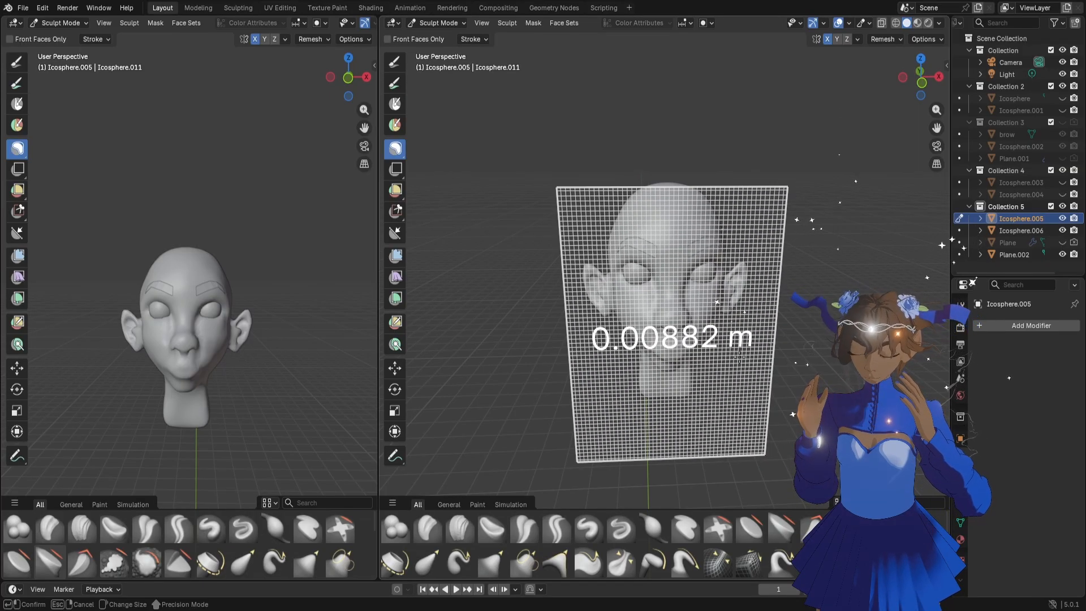
click(740, 355)
Examine the nose, cheeks and mouth area of the head from the front, from below and from three-quarter angles
scroll(311, 332, up, 2)
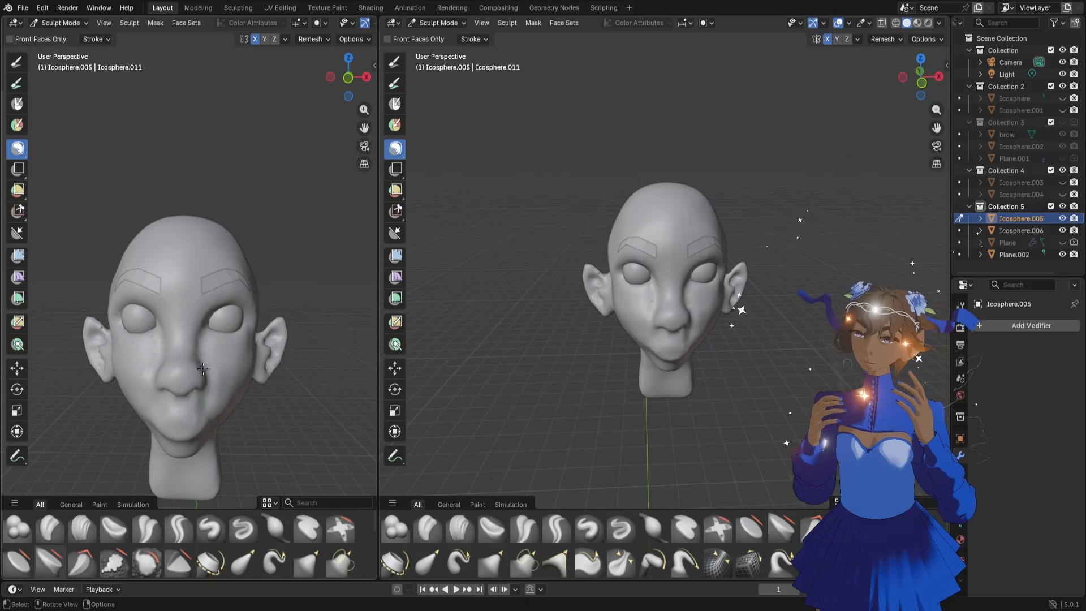
scroll(203, 369, up, 1)
drag(366, 125, 353, 25)
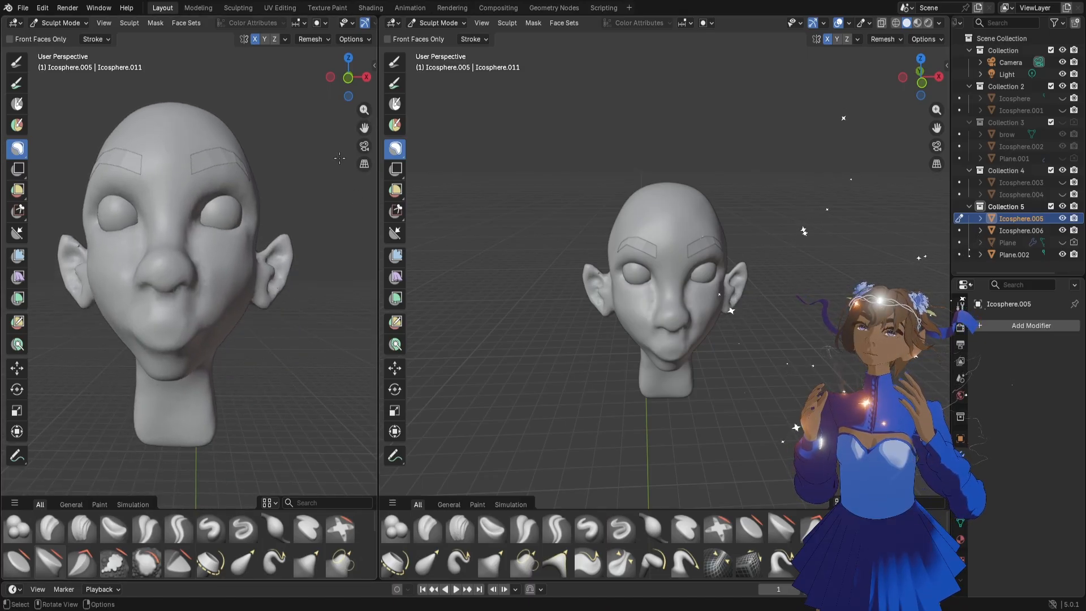
scroll(222, 301, up, 3)
scroll(222, 300, down, 3)
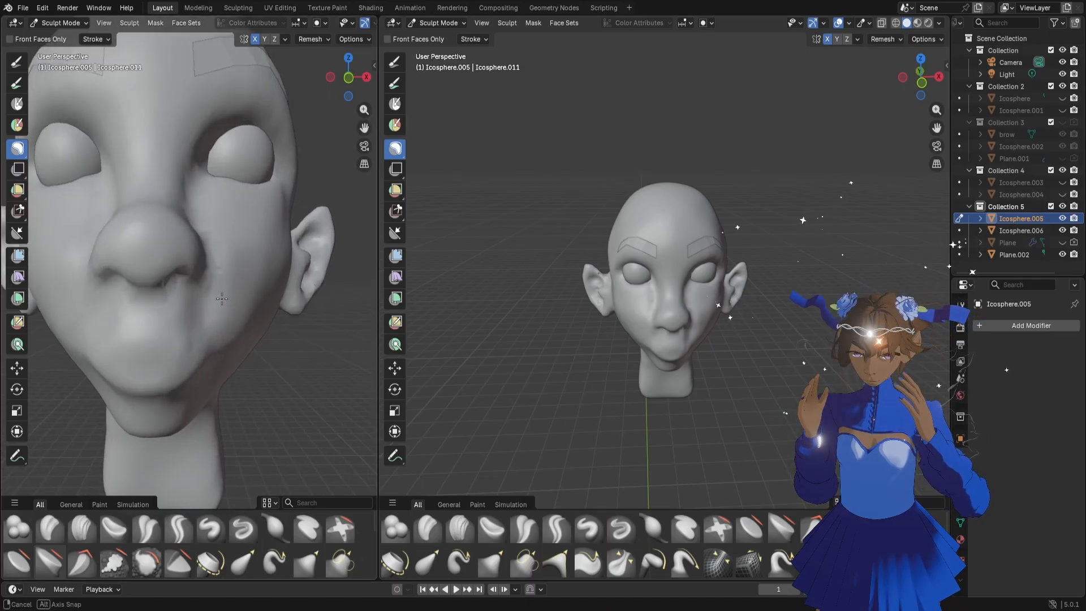
scroll(527, 281, up, 7)
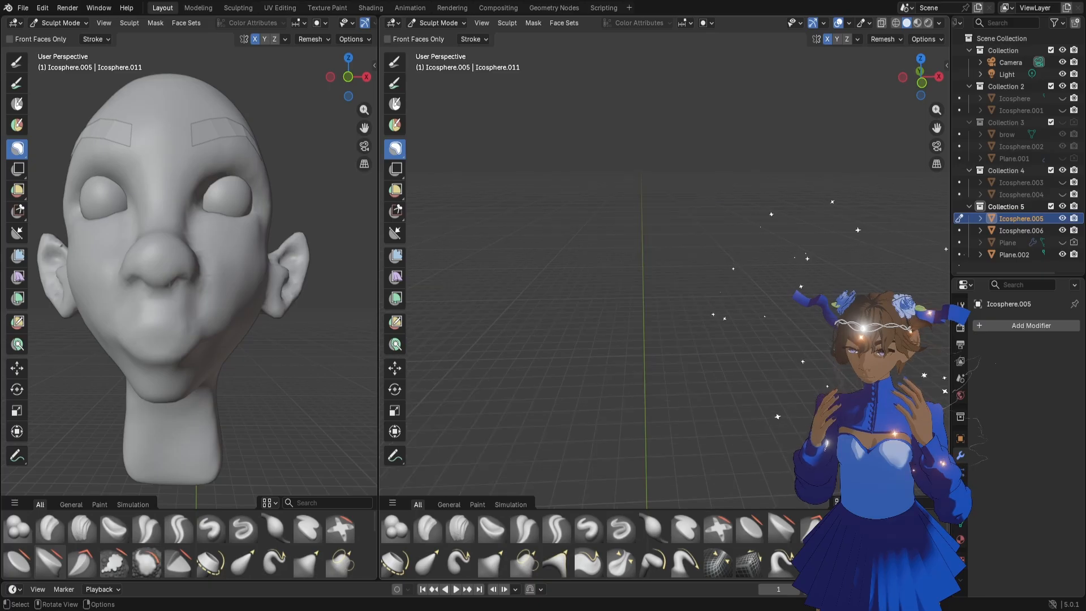
scroll(527, 281, down, 2)
middle_drag(527, 282, 522, 281)
scroll(521, 281, down, 3)
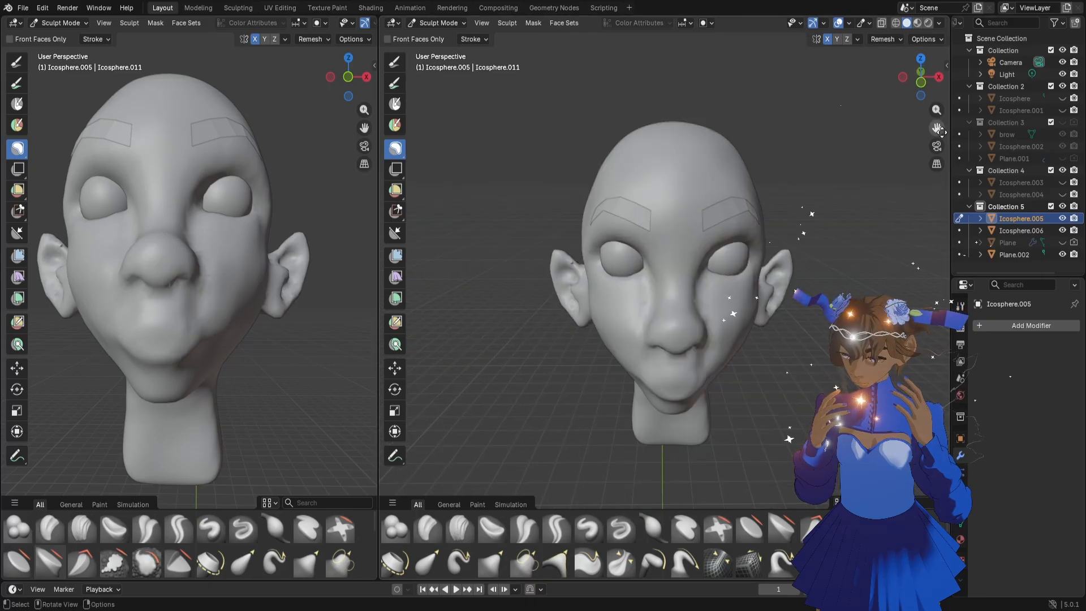
drag(937, 128, 885, 66)
middle_drag(761, 290, 776, 268)
scroll(776, 268, up, 5)
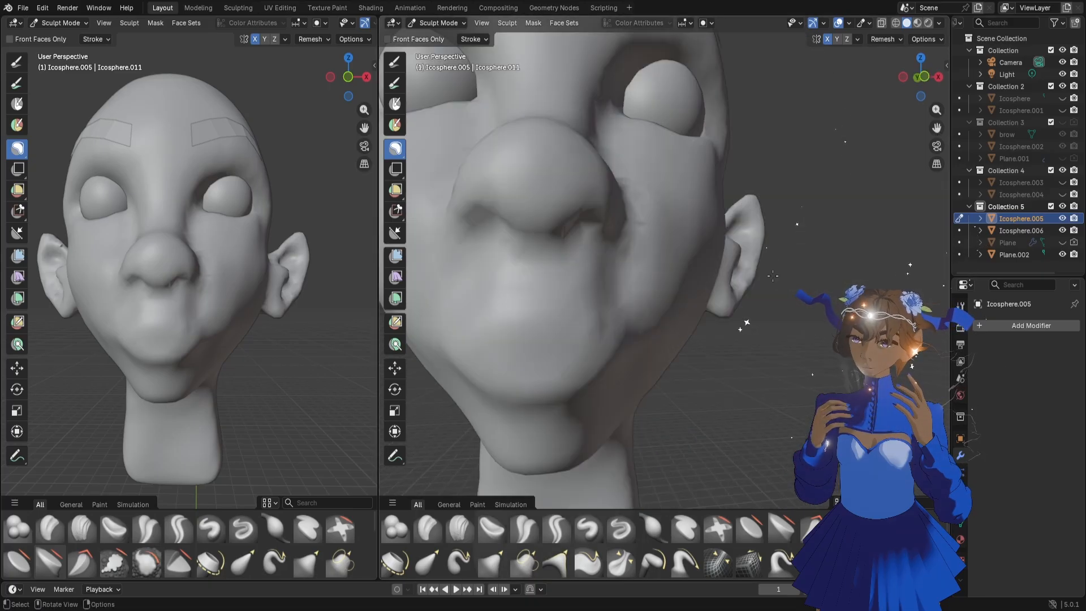
drag(937, 127, 572, 202)
scroll(572, 203, down, 4)
middle_drag(573, 202, 568, 215)
scroll(567, 215, up, 4)
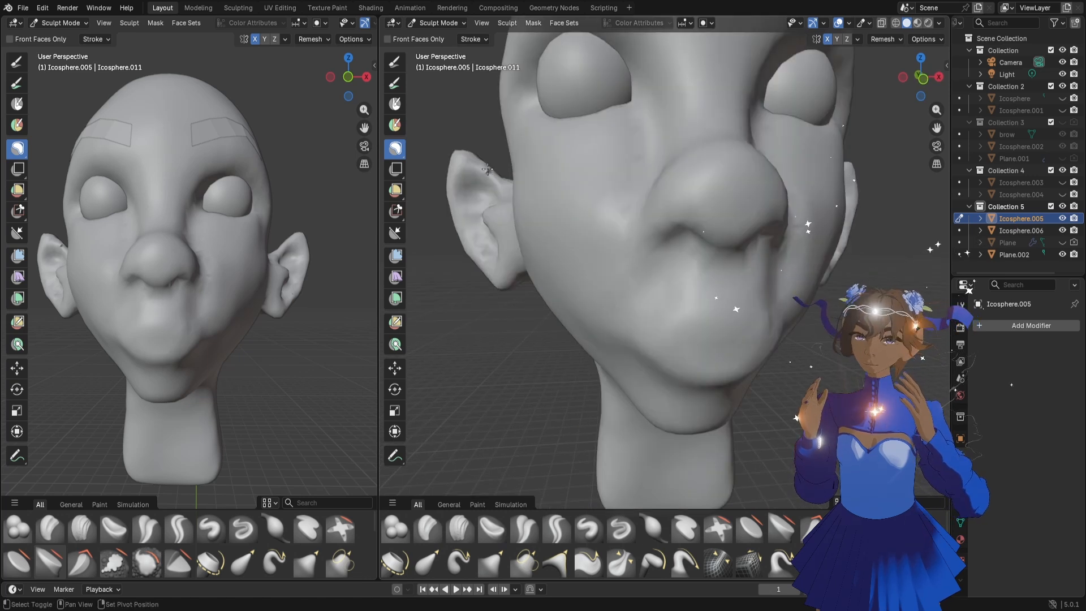
Carve the mouth line across the muzzle with the Draw Sharp brush at a size of 38 px
key(g)
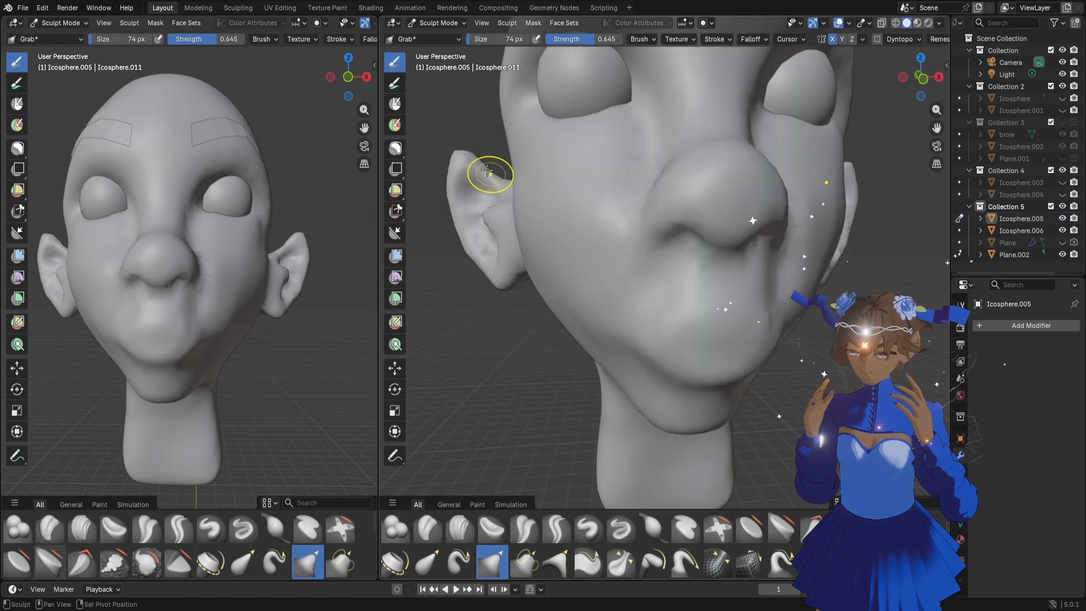
middle_drag(758, 297, 745, 308)
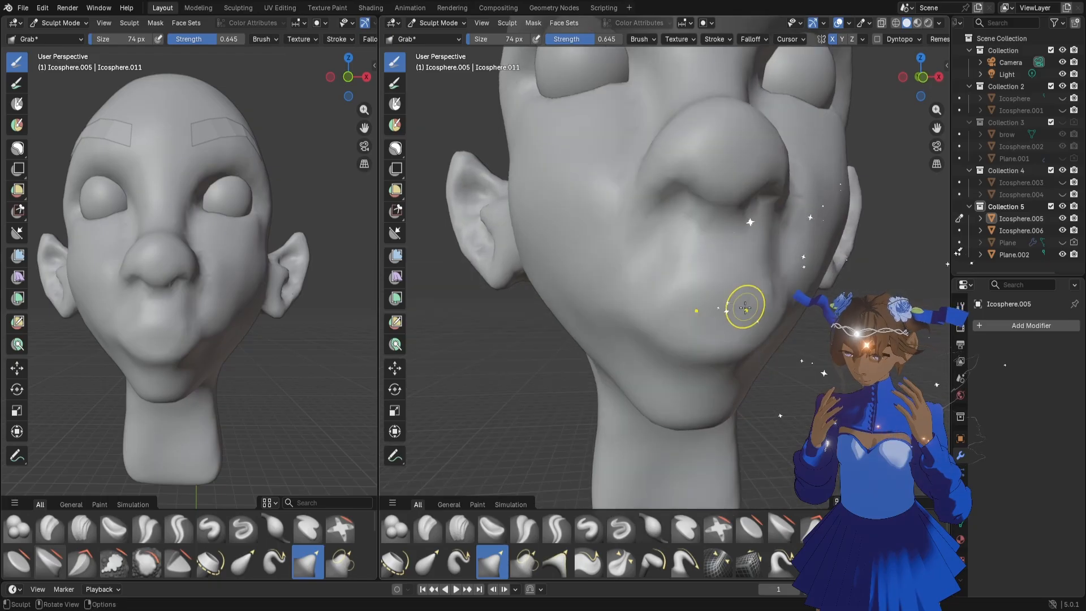
click(621, 527)
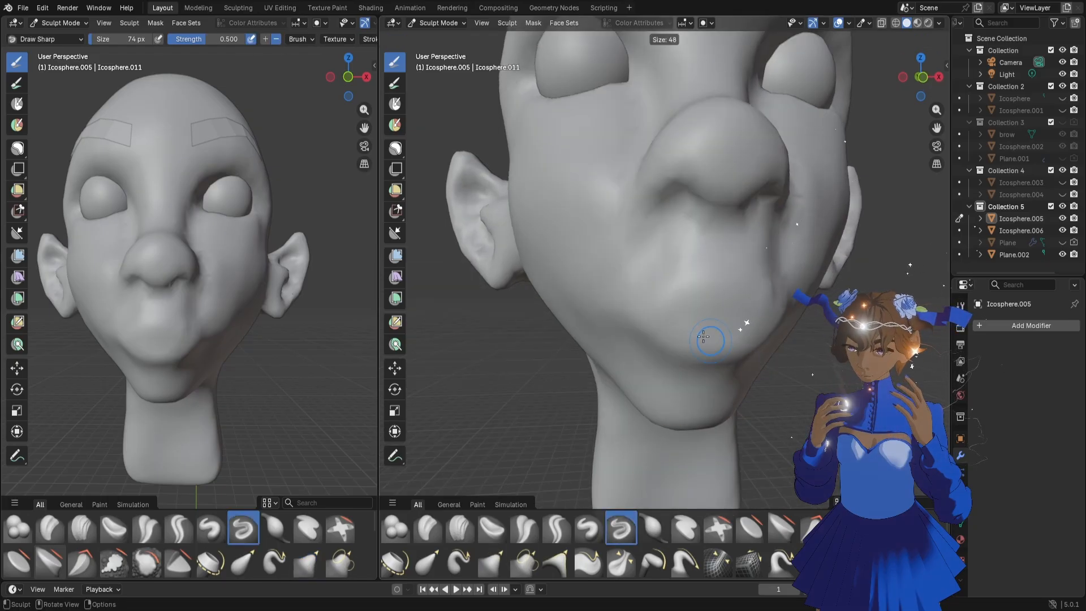
key(f)
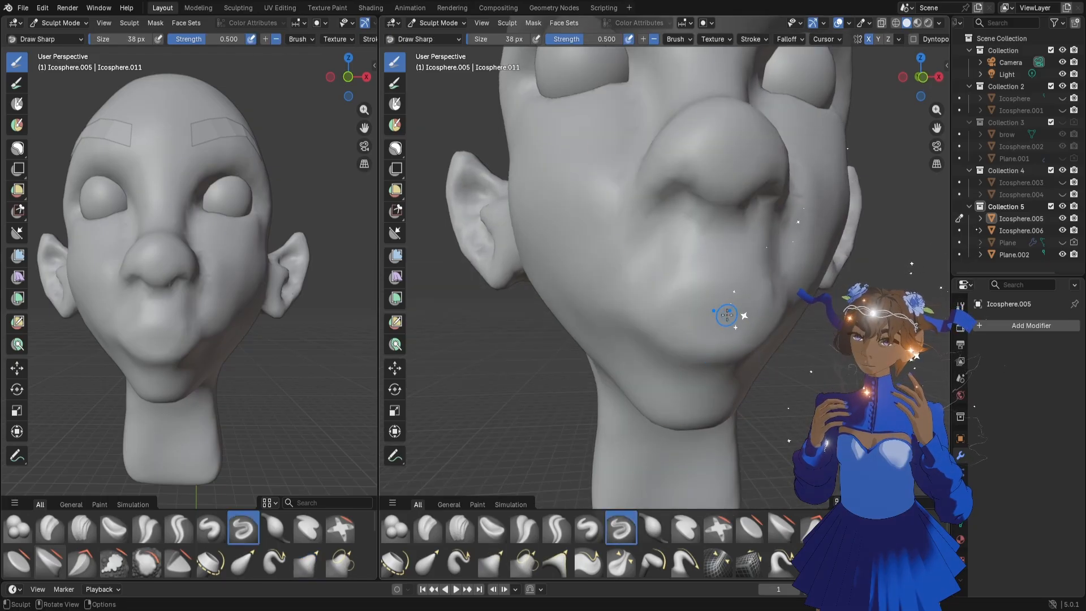
drag(936, 111, 937, 158)
drag(936, 128, 894, 128)
drag(922, 80, 924, 67)
drag(936, 110, 937, 69)
drag(602, 271, 522, 265)
drag(603, 277, 522, 265)
drag(603, 277, 530, 276)
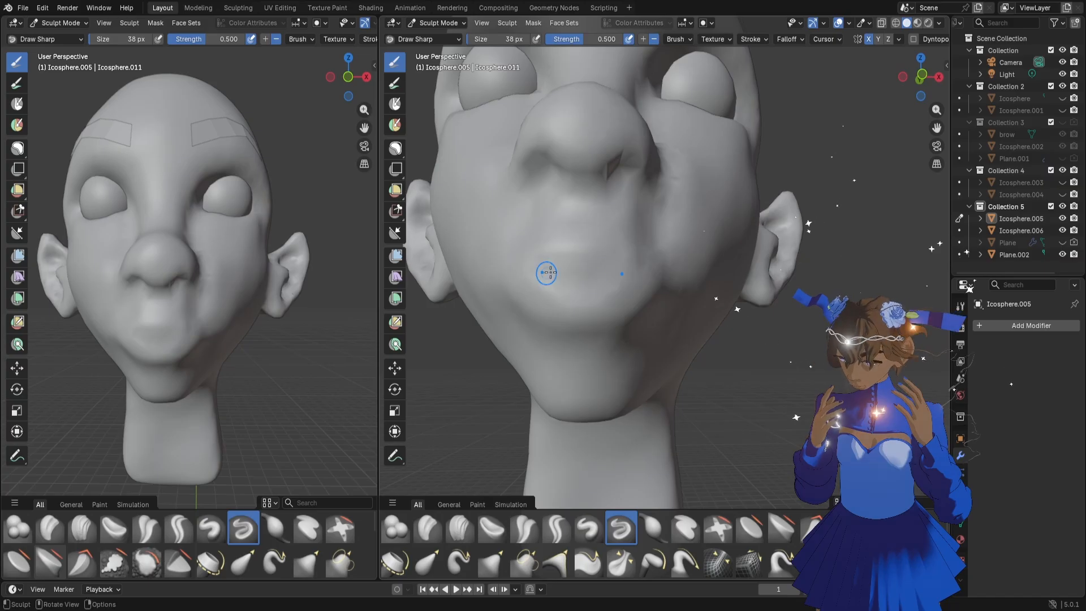
mouse_move(629, 279)
mouse_down()
mouse_move(622, 232)
mouse_move(601, 237)
mouse_up()
Pull the mouth corners up and outward and shape the upper lip with the Grab brush at 116 px
key(g)
drag(598, 243, 598, 238)
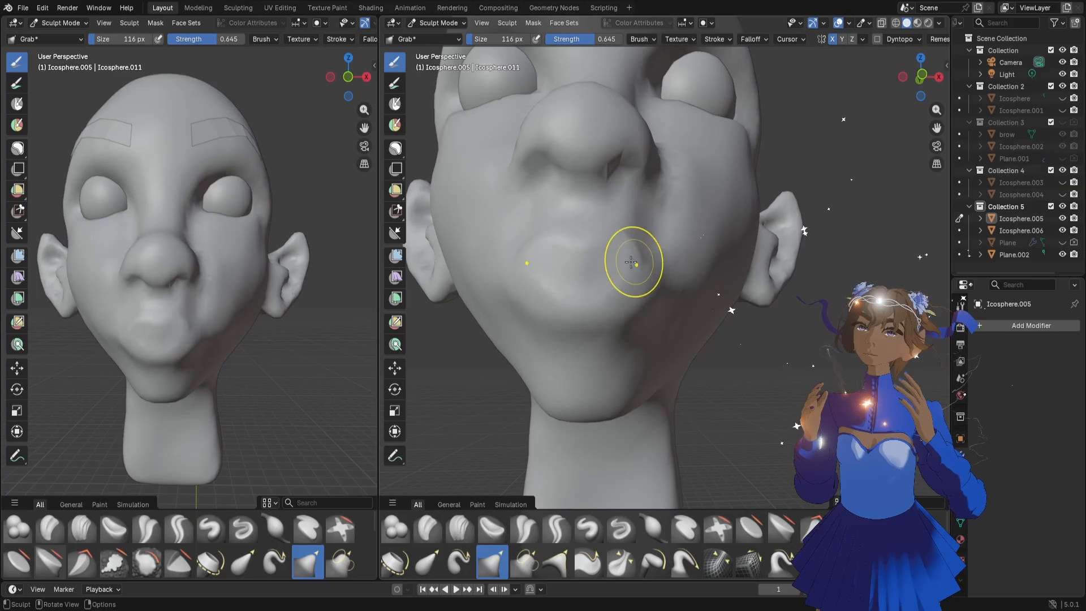
drag(656, 281, 661, 274)
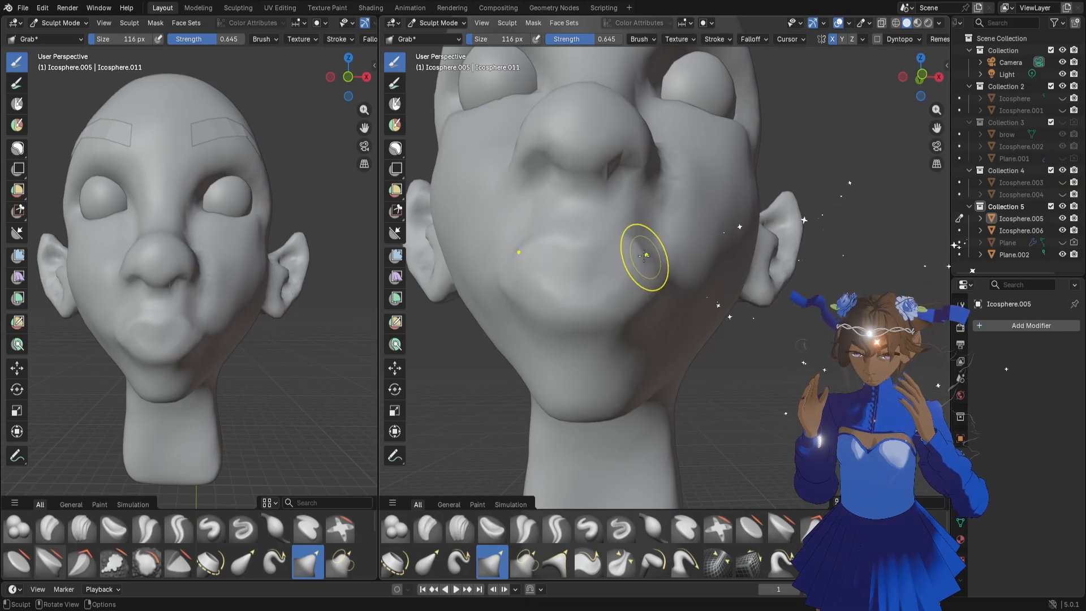
drag(360, 80, 396, 86)
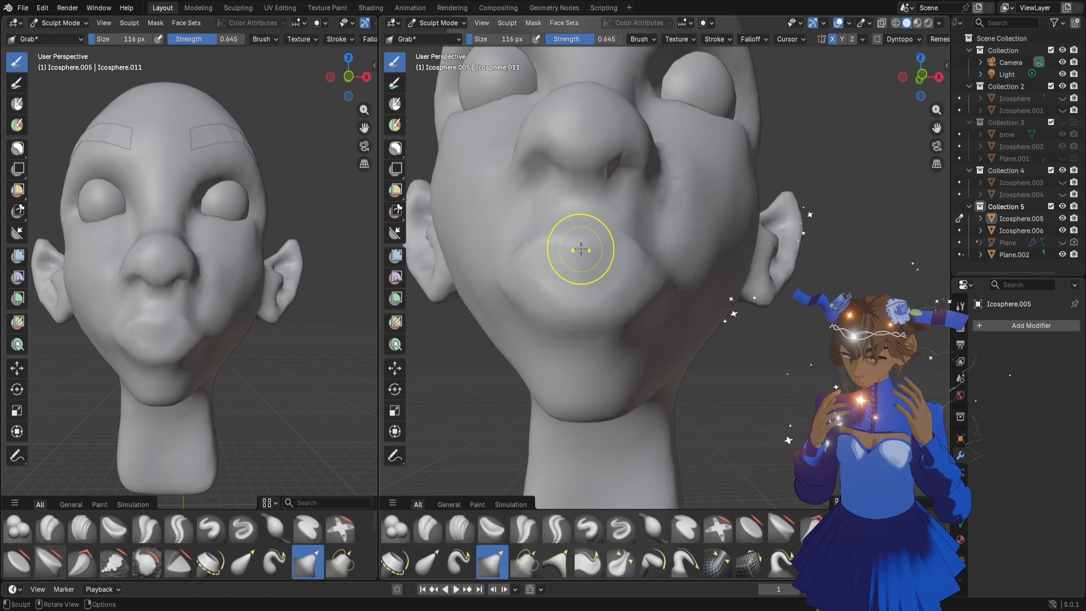
drag(561, 232, 553, 241)
mouse_move(551, 228)
mouse_down()
mouse_move(583, 249)
mouse_move(616, 245)
mouse_up()
drag(616, 244, 610, 249)
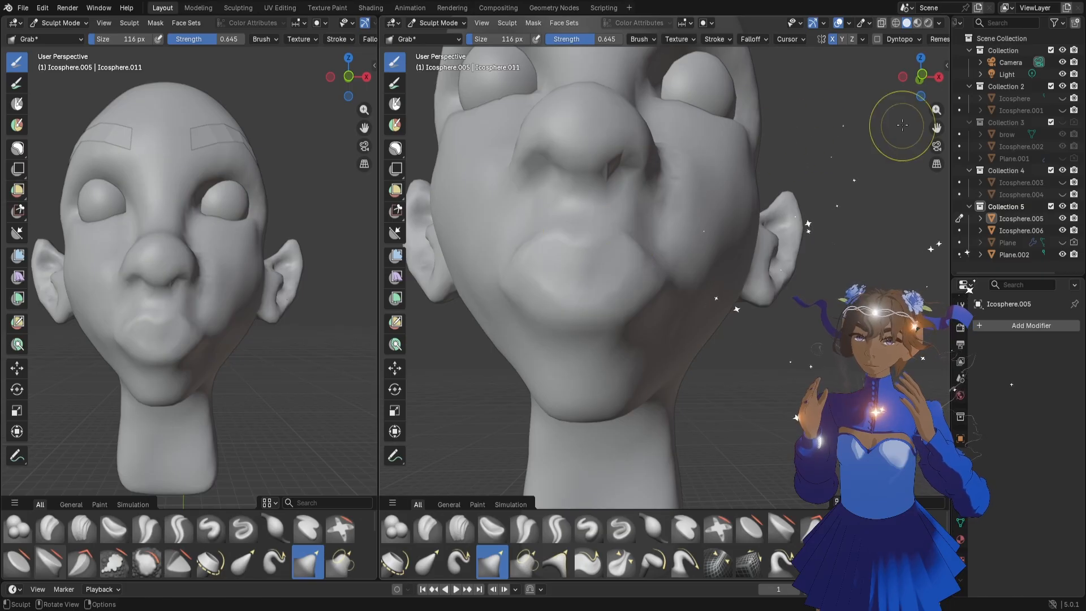
Adjust the upper lip's profile from the side with the Grab brush and reduce the brush size to 68 px
mouse_move(920, 80)
mouse_down()
mouse_move(849, 74)
mouse_move(806, 110)
mouse_up()
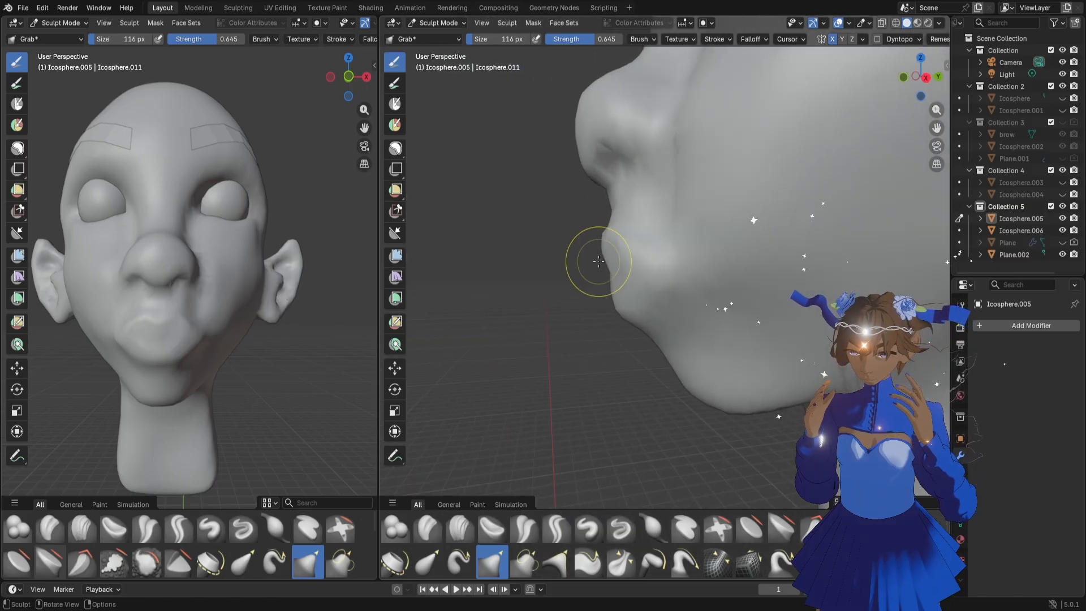
drag(594, 254, 611, 252)
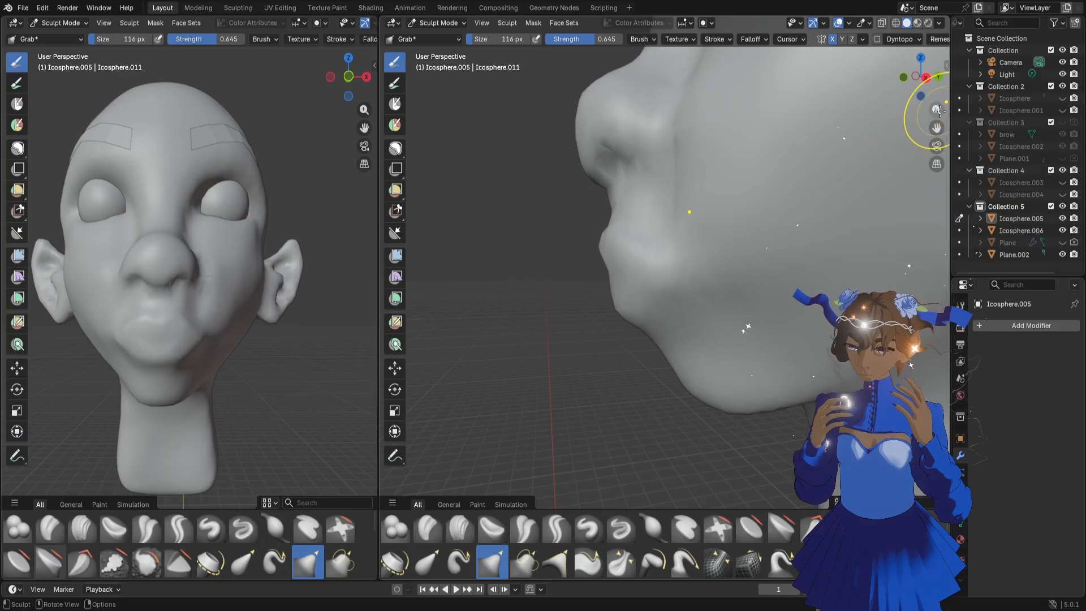
drag(936, 110, 907, 148)
key(bracketleft)
key(bracketleft)
key(bracketleft)
key(bracketleft)
key(bracketleft)
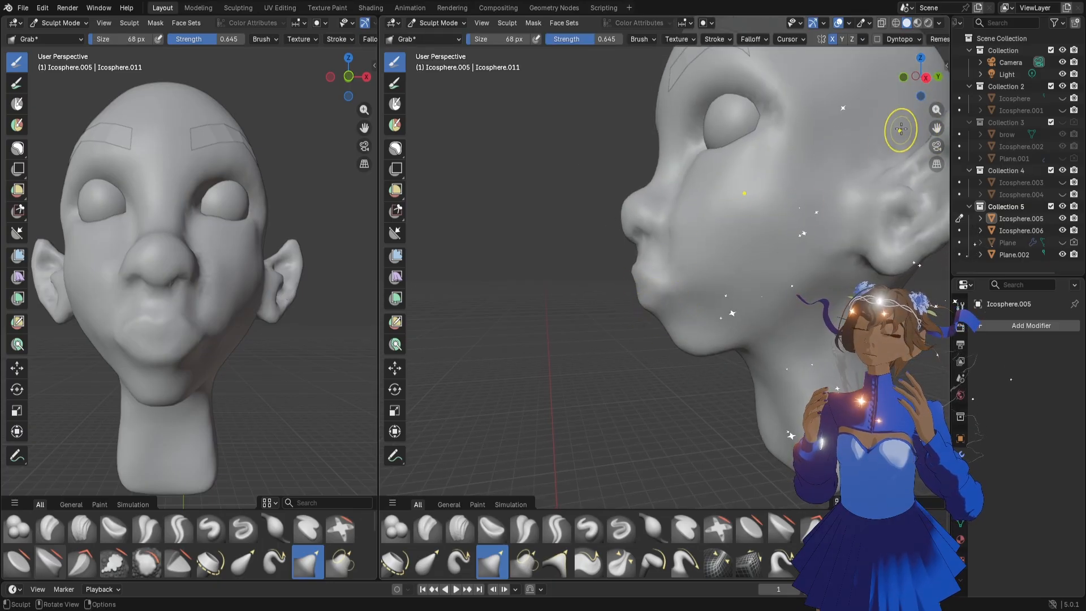
drag(914, 85, 942, 74)
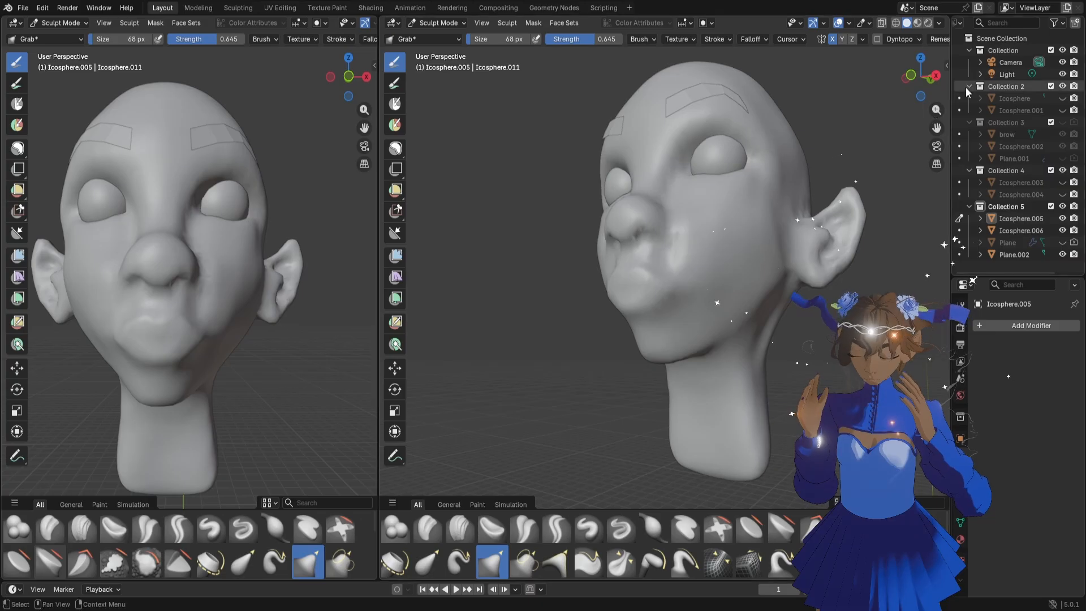
drag(936, 110, 906, 74)
Enlarge the Grab brush to 168 px and push in the area between the lower lip and the chin
key(f)
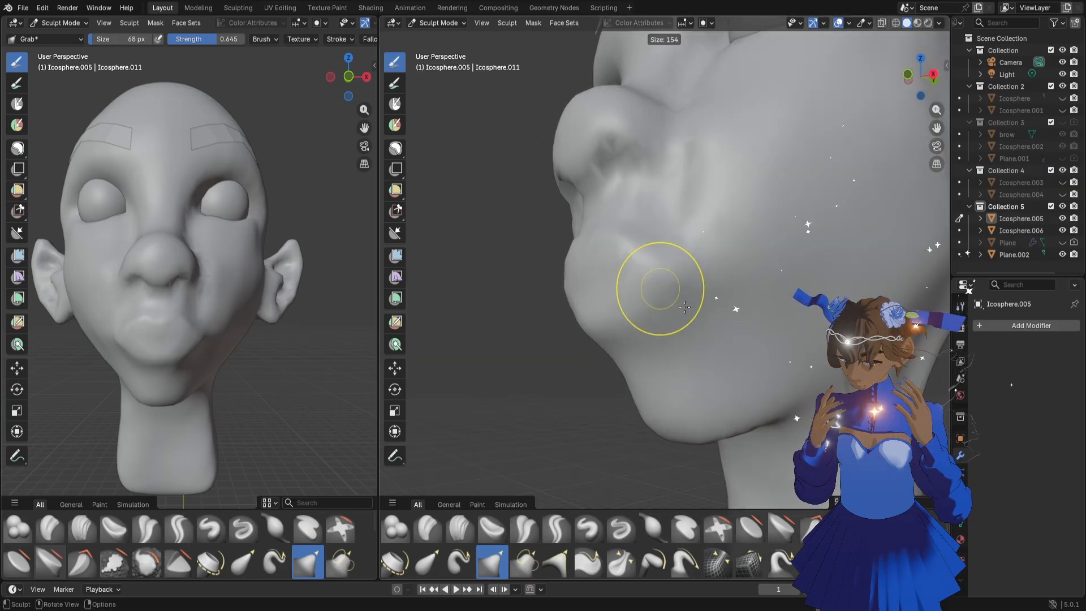
click(707, 287)
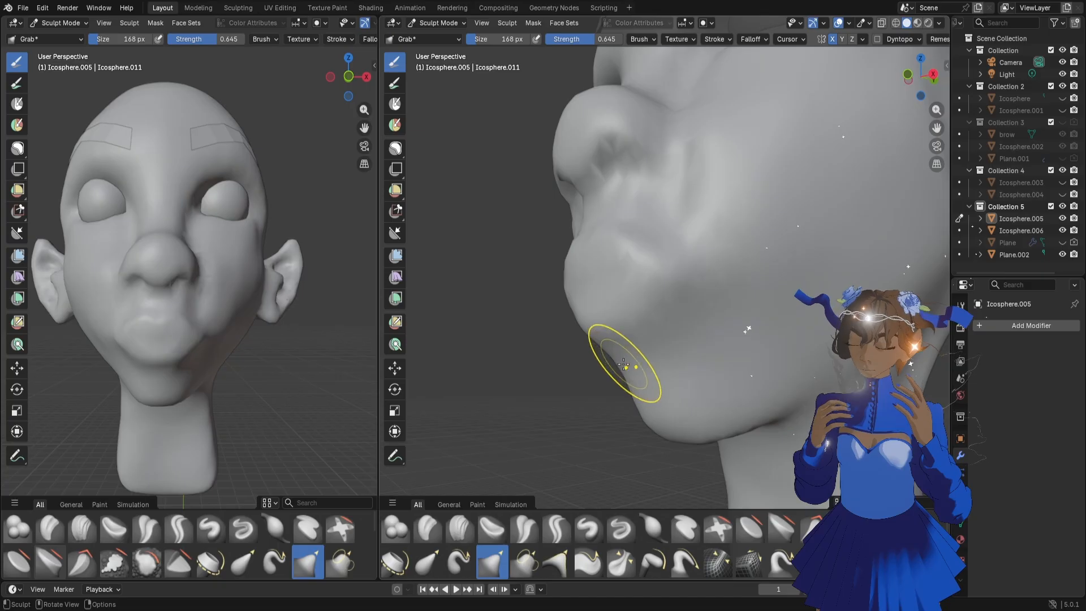
drag(627, 365, 654, 346)
scroll(651, 334, down, 5)
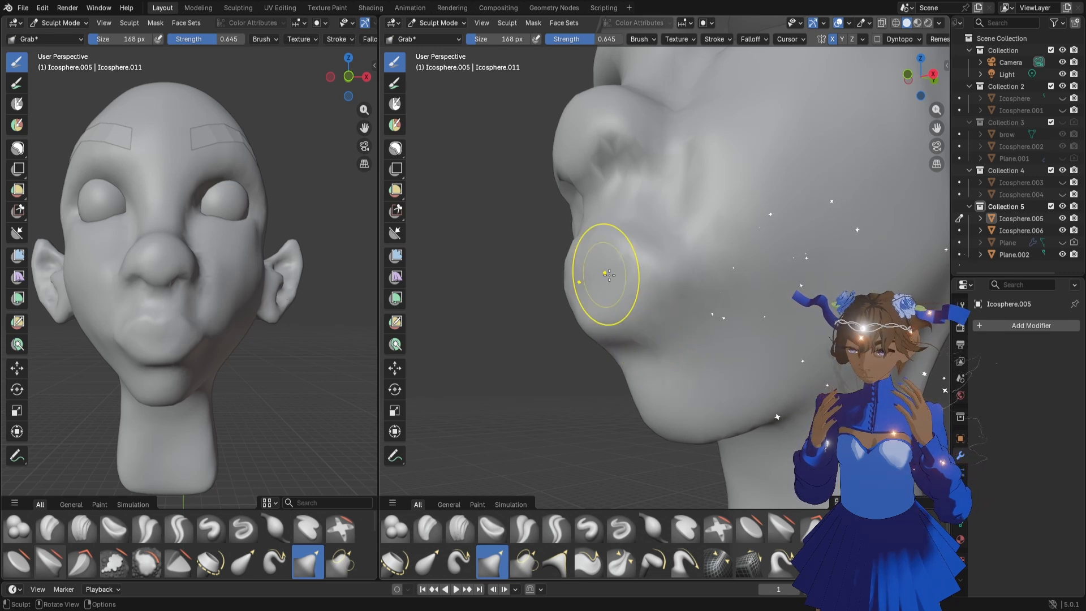
middle_drag(606, 273, 686, 286)
Reduce the Grab brush size to 60 px
key(f)
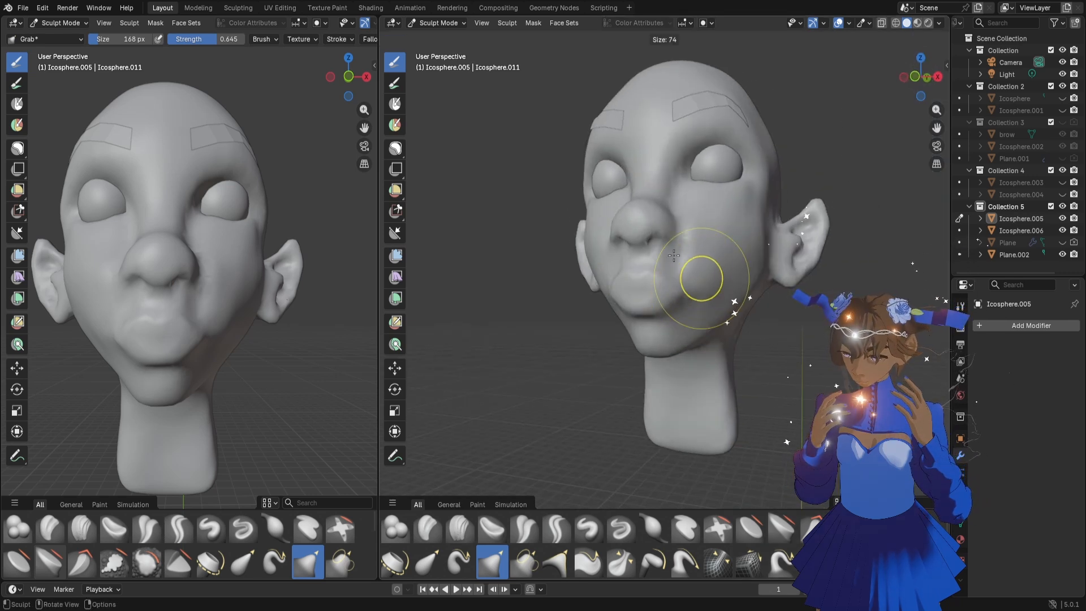
click(686, 270)
scroll(687, 271, up, 5)
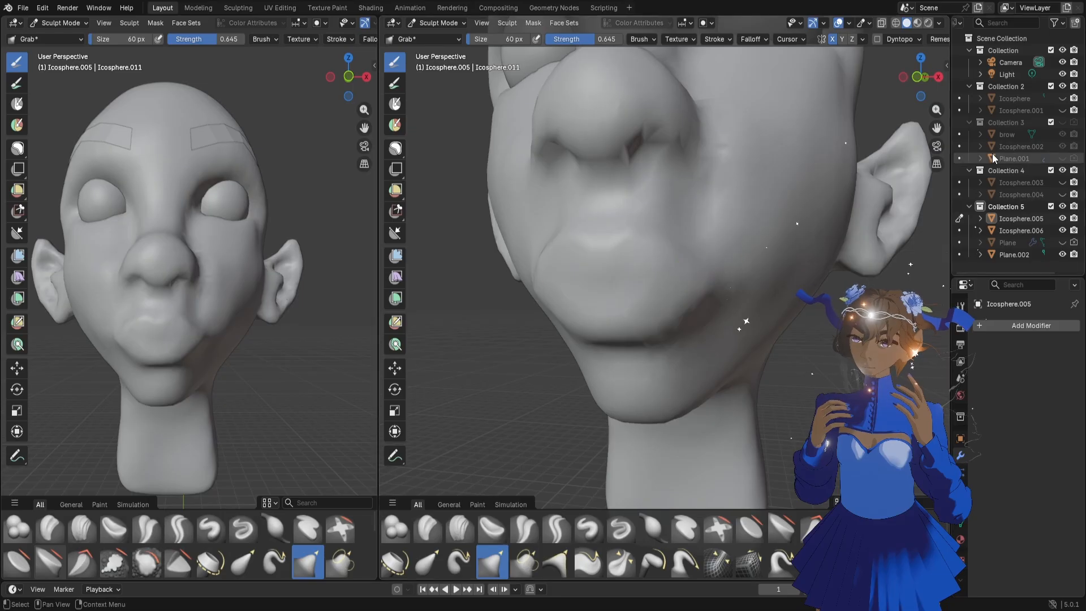
drag(937, 111, 900, 232)
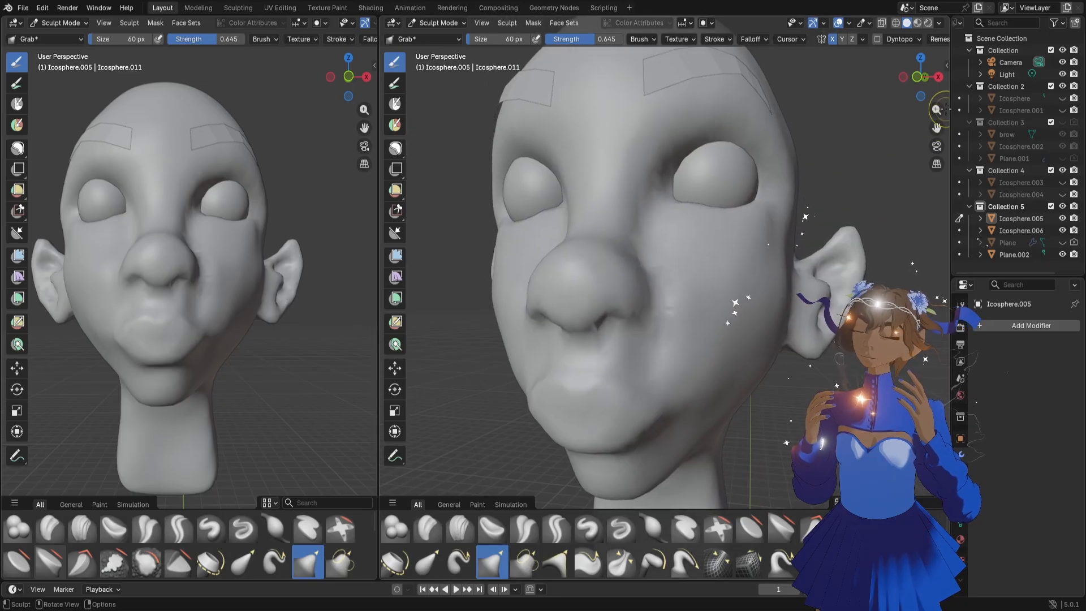
drag(937, 111, 950, 51)
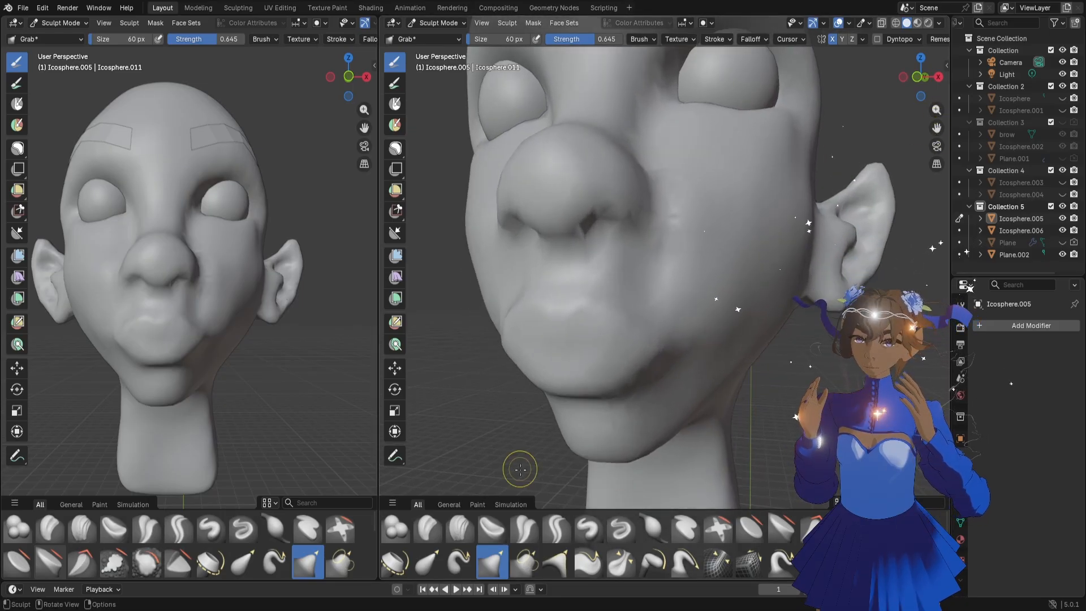
Work over the cheek beside the nose and the area above the upper lip with the Blob brush at 108 px
click(395, 528)
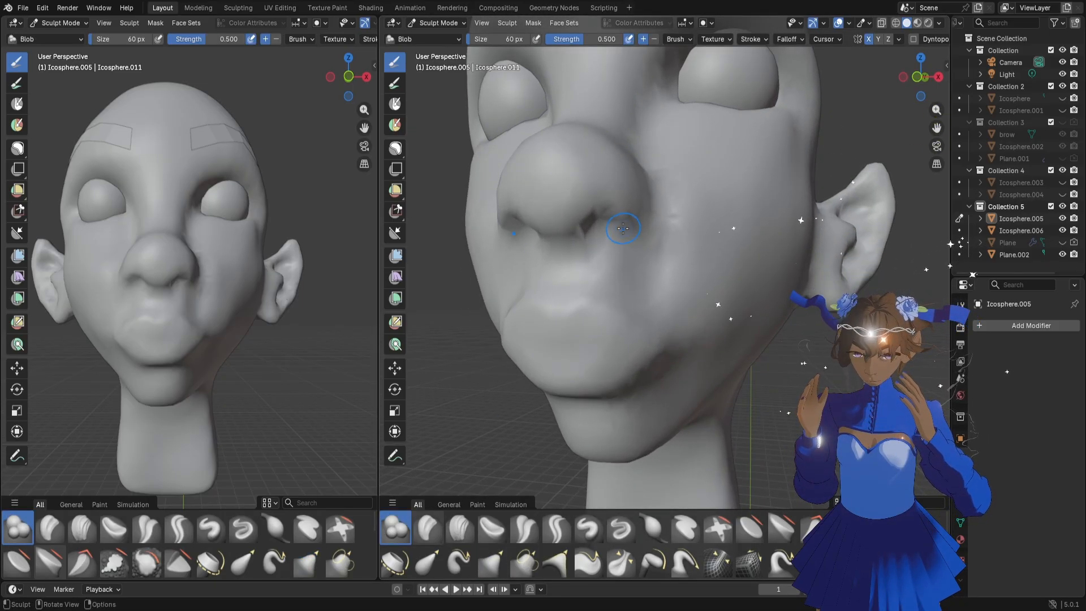
key(f)
click(658, 252)
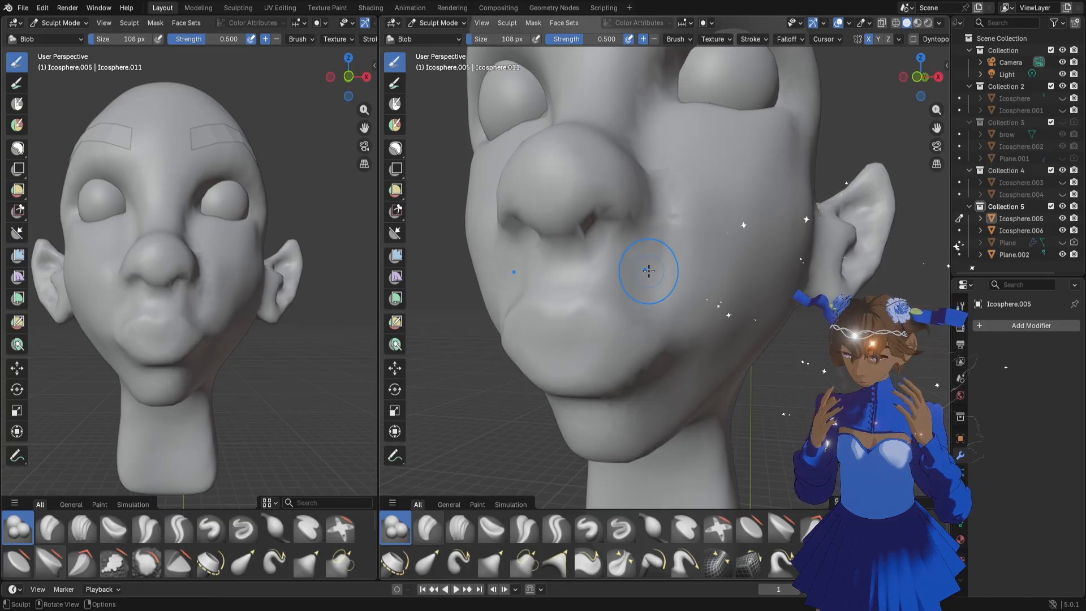
drag(656, 247, 672, 213)
drag(662, 235, 673, 202)
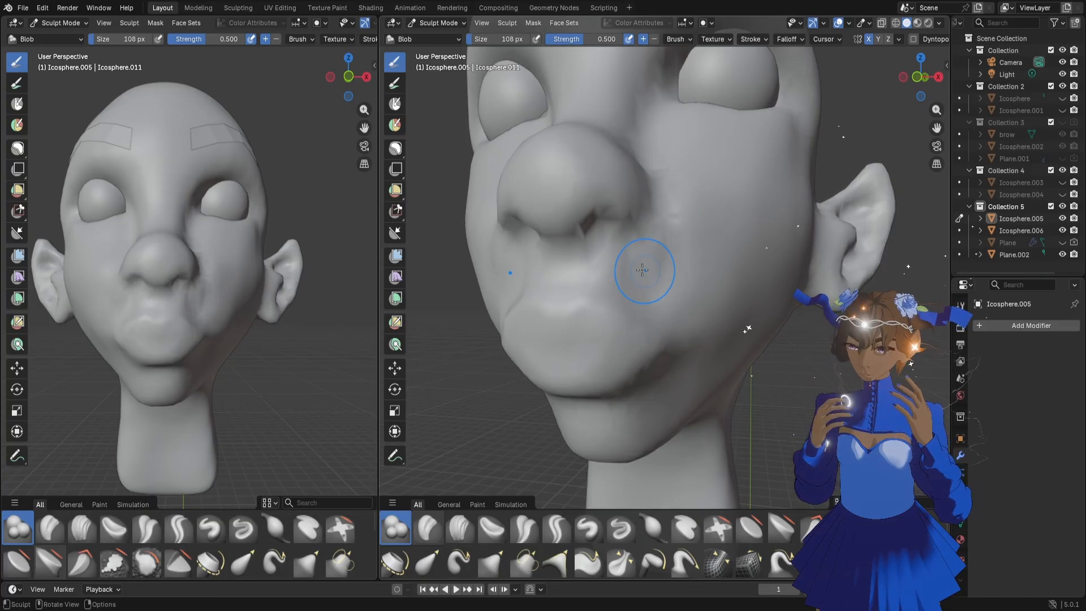
drag(642, 270, 672, 255)
mouse_move(666, 244)
mouse_down()
mouse_move(677, 194)
mouse_move(666, 255)
mouse_move(626, 295)
mouse_move(671, 324)
mouse_up()
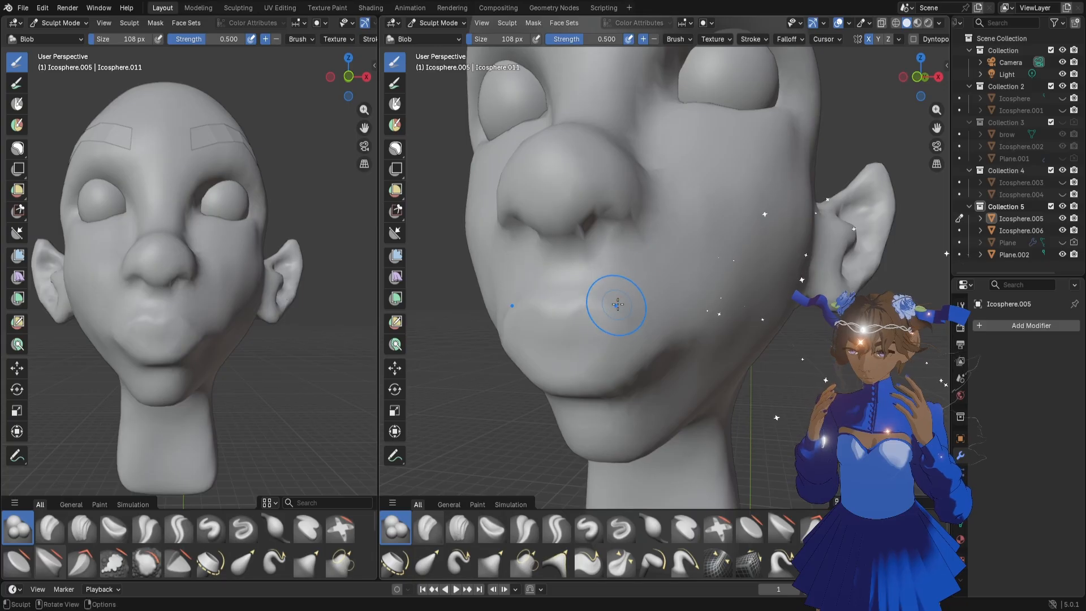
middle_drag(614, 298, 555, 286)
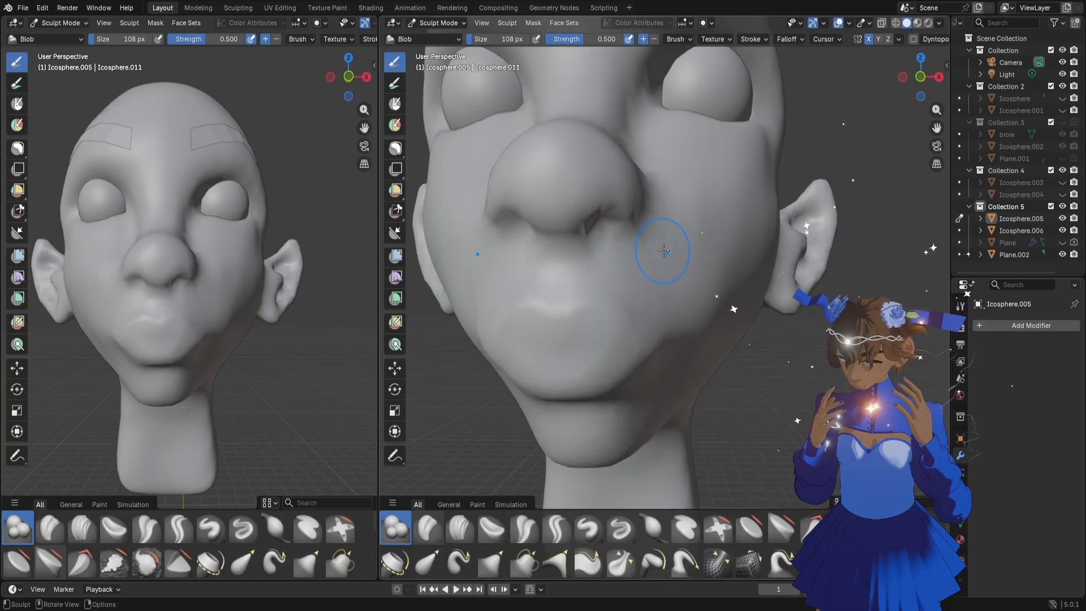
Rework the surface around the outer corner of the eye with the Blob brush
scroll(663, 250, down, 5)
mouse_move(646, 322)
middle_down()
mouse_move(693, 326)
mouse_move(656, 334)
middle_up()
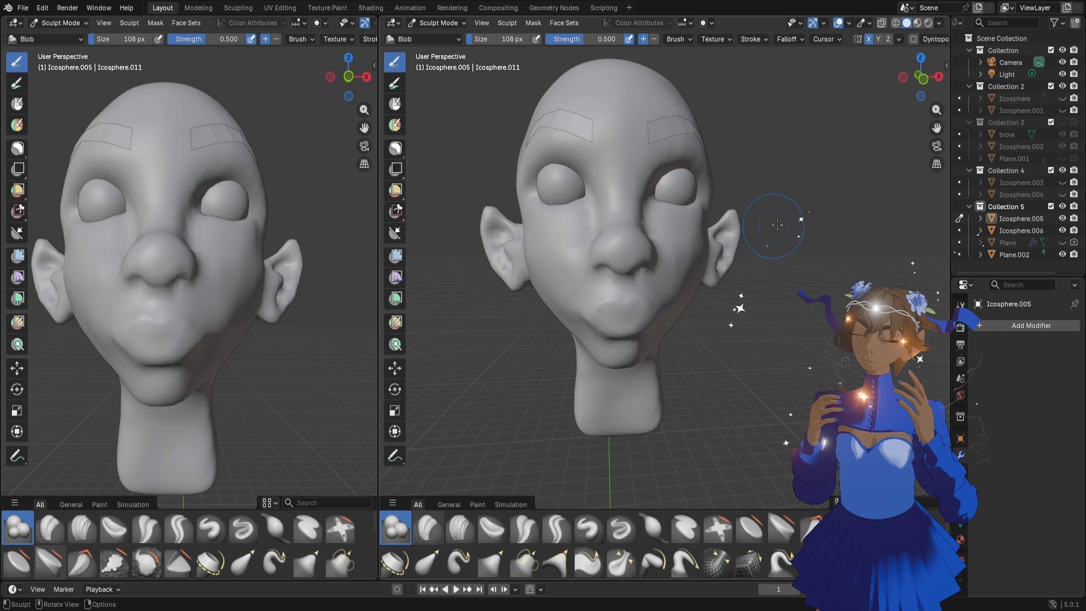
scroll(927, 116, up, 3)
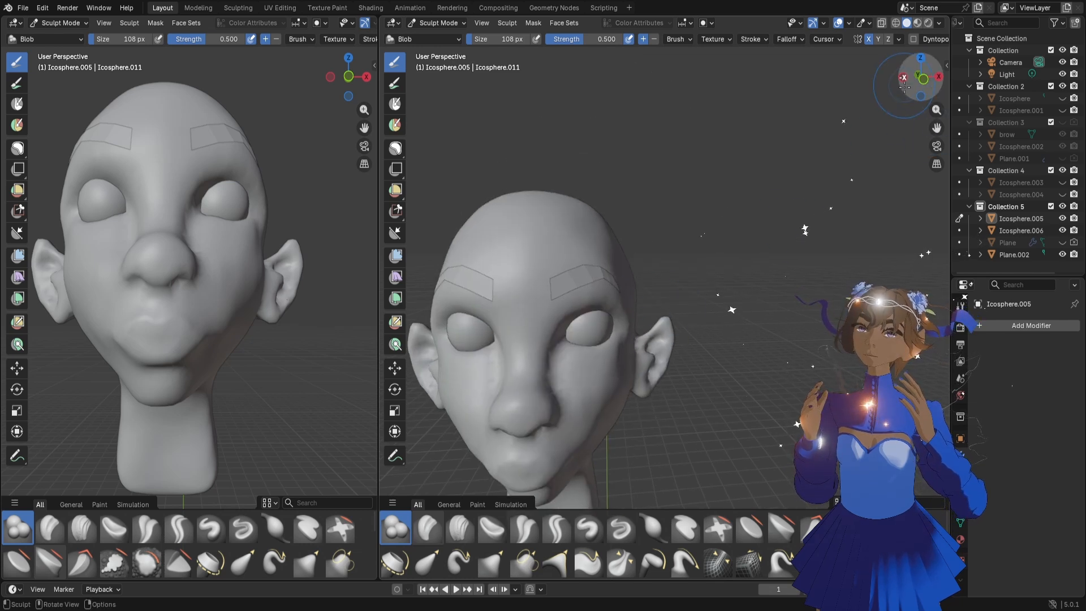
drag(932, 114, 932, 68)
drag(933, 134, 1013, 53)
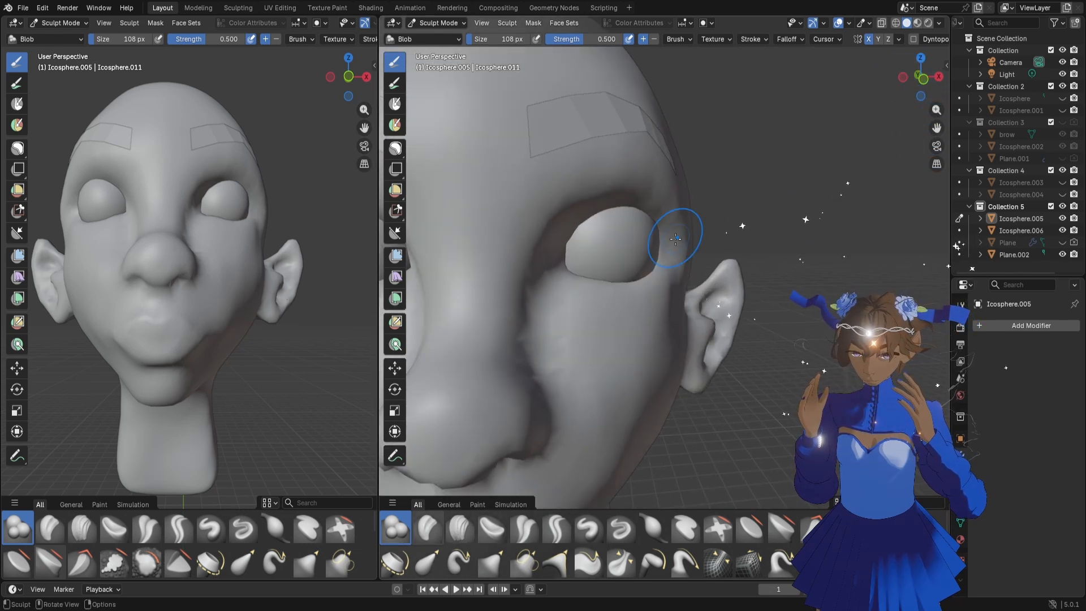
middle_drag(652, 244, 626, 244)
scroll(626, 244, down, 4)
Build up the area under the eye and the upper cheekbone with the Clay Strips brush at 46 px
click(460, 526)
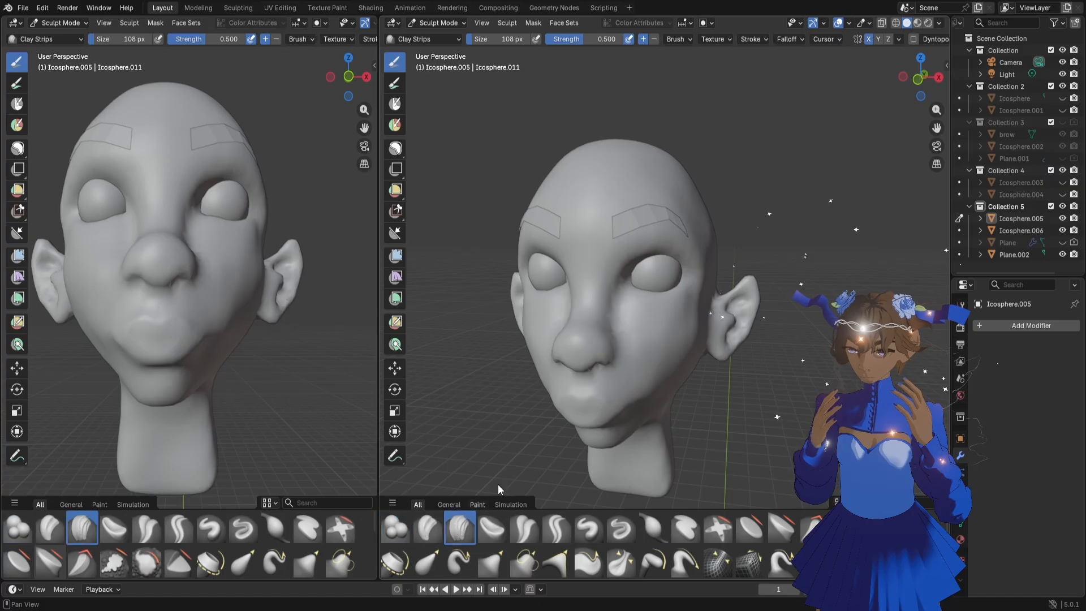
scroll(687, 307, up, 3)
key(f)
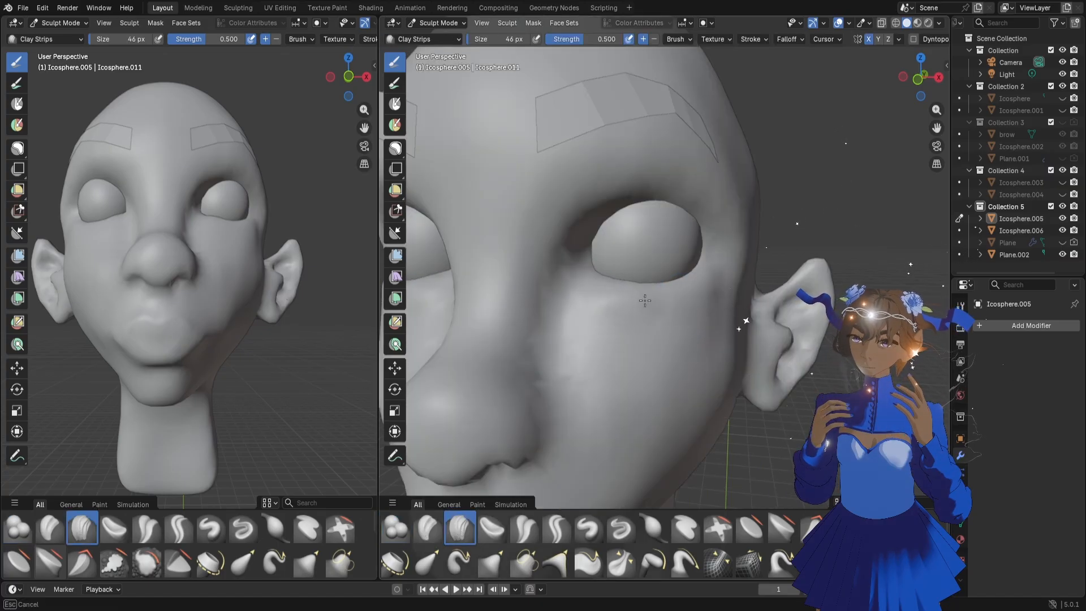
drag(645, 301, 710, 272)
middle_drag(230, 272, 213, 295)
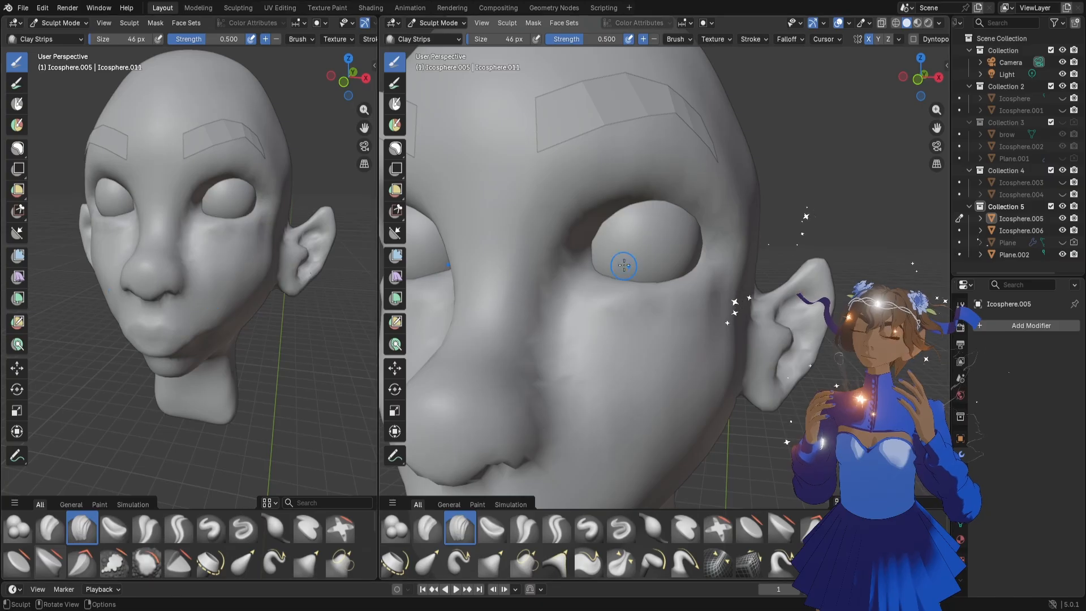
drag(605, 310, 661, 308)
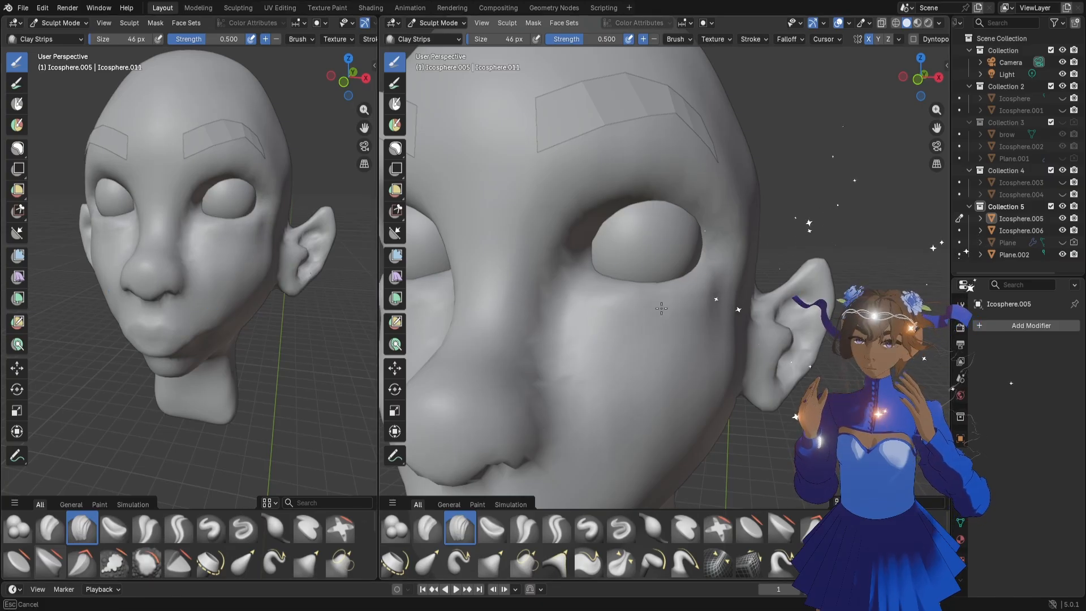
drag(722, 287, 721, 300)
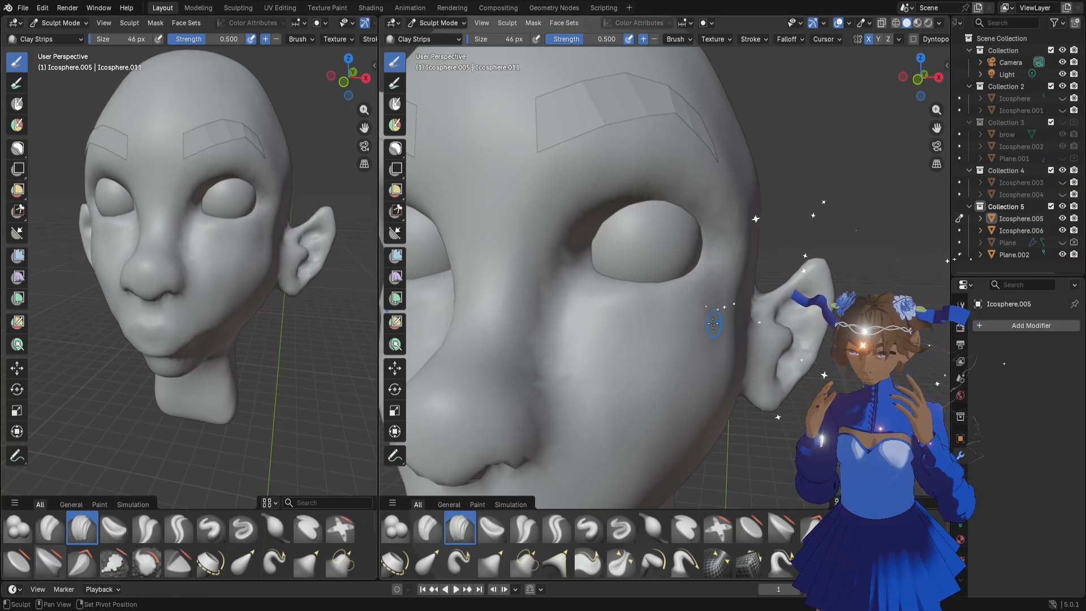
mouse_move(720, 307)
middle_down()
mouse_move(664, 322)
mouse_move(672, 307)
middle_up()
scroll(672, 307, down, 5)
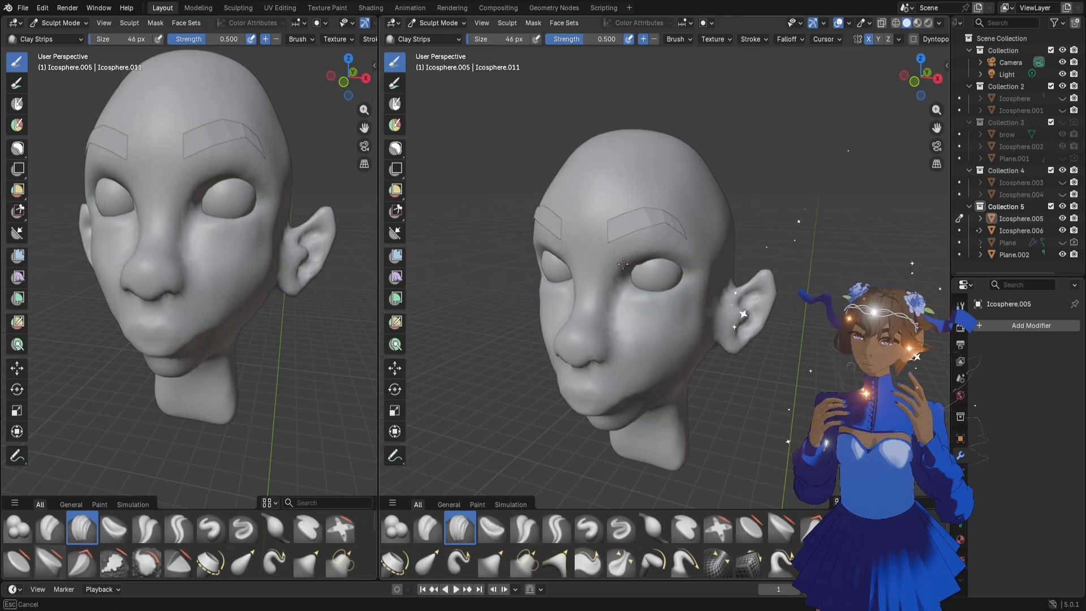
Build up the upper eyelid along the top edge of the eyeball with the Clay Strips brush
middle_drag(688, 260, 646, 274)
drag(645, 261, 667, 261)
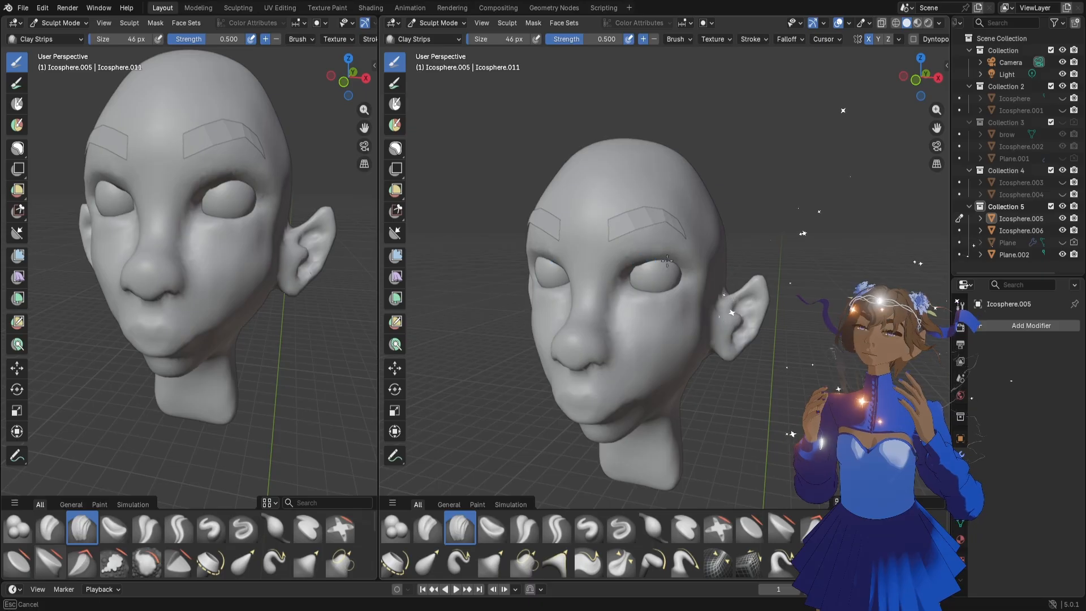
middle_drag(685, 271, 645, 272)
Set the head's voxel remesh size to 0.00593 m
key(r)
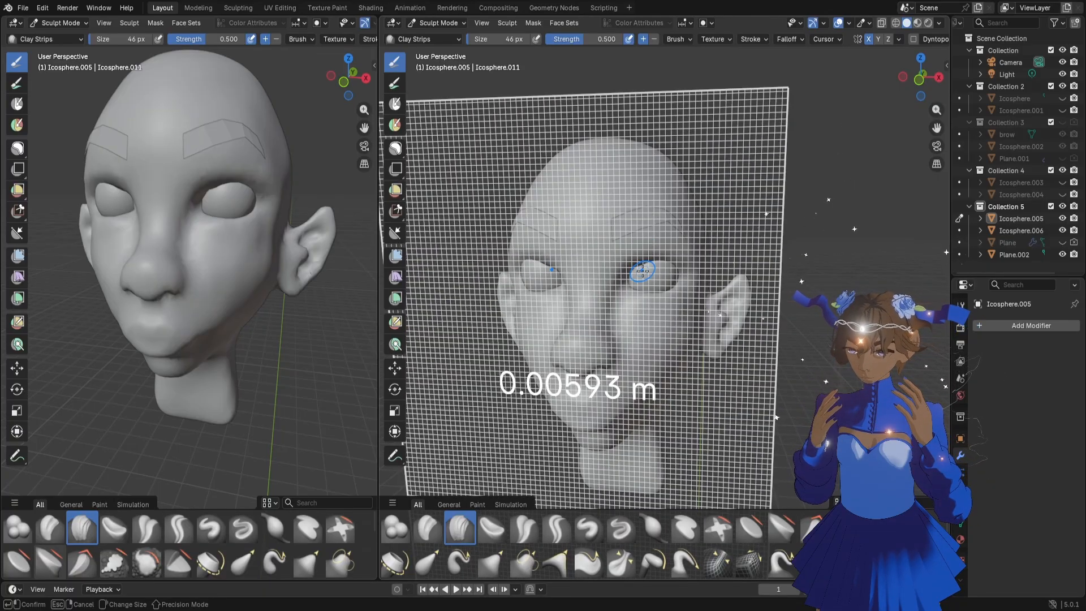
click(647, 265)
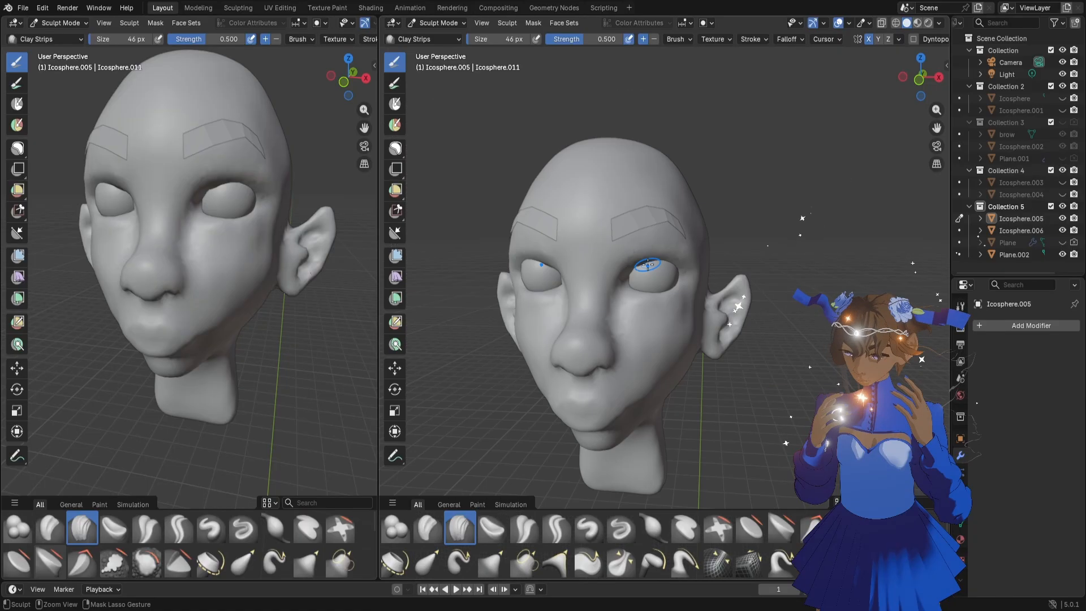
middle_drag(665, 343, 654, 335)
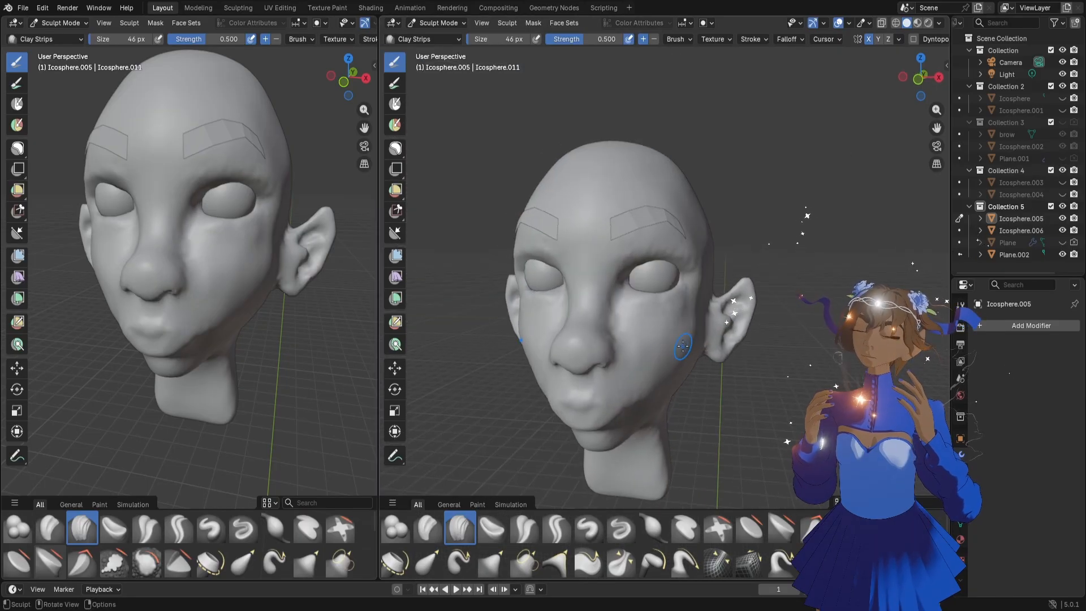
Refine the upper lid and the outer eye area below the eyebrow with Clay Strips strokes at 46 px
drag(936, 110, 967, 102)
middle_drag(718, 270, 725, 268)
middle_drag(708, 214, 690, 222)
mouse_move(668, 240)
mouse_down()
mouse_move(701, 225)
mouse_move(730, 236)
mouse_up()
Reduce the Clay Strips brush to 24 px and layer strokes across the lower eyelid and the area beneath it
key(f)
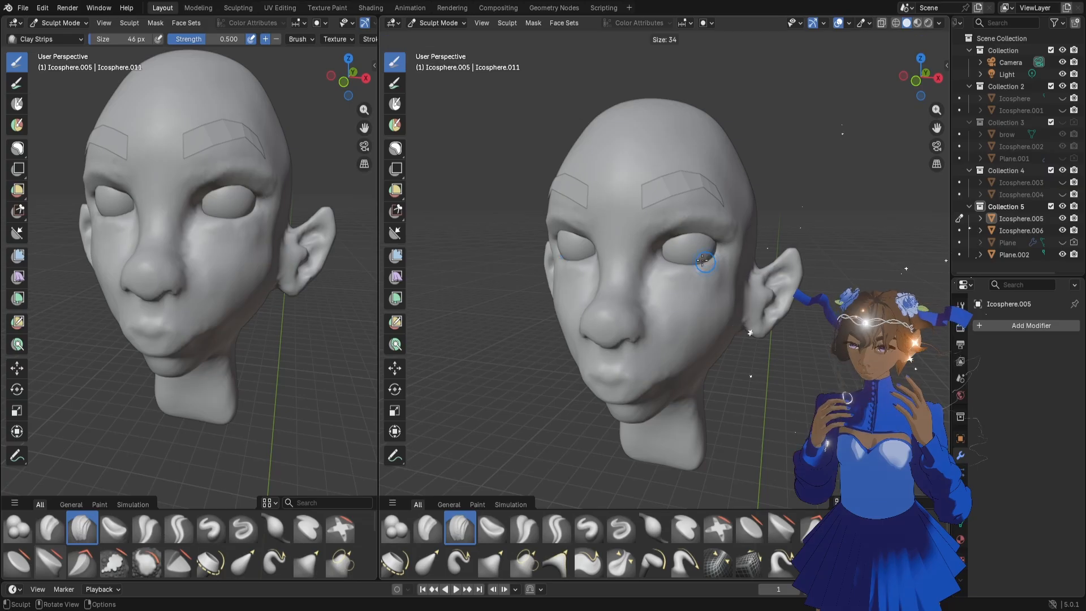
click(693, 261)
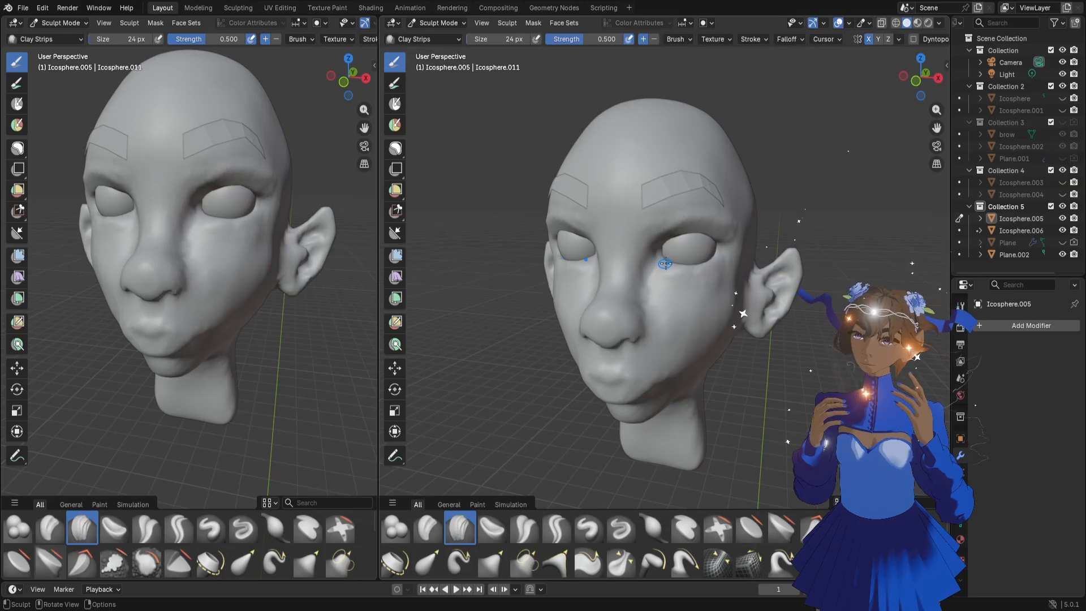
drag(666, 263, 720, 271)
middle_drag(633, 371, 651, 359)
drag(669, 271, 715, 269)
drag(677, 274, 709, 275)
drag(678, 278, 709, 279)
drag(679, 282, 707, 284)
mouse_move(681, 287)
mouse_down()
mouse_move(701, 290)
mouse_move(681, 294)
mouse_up()
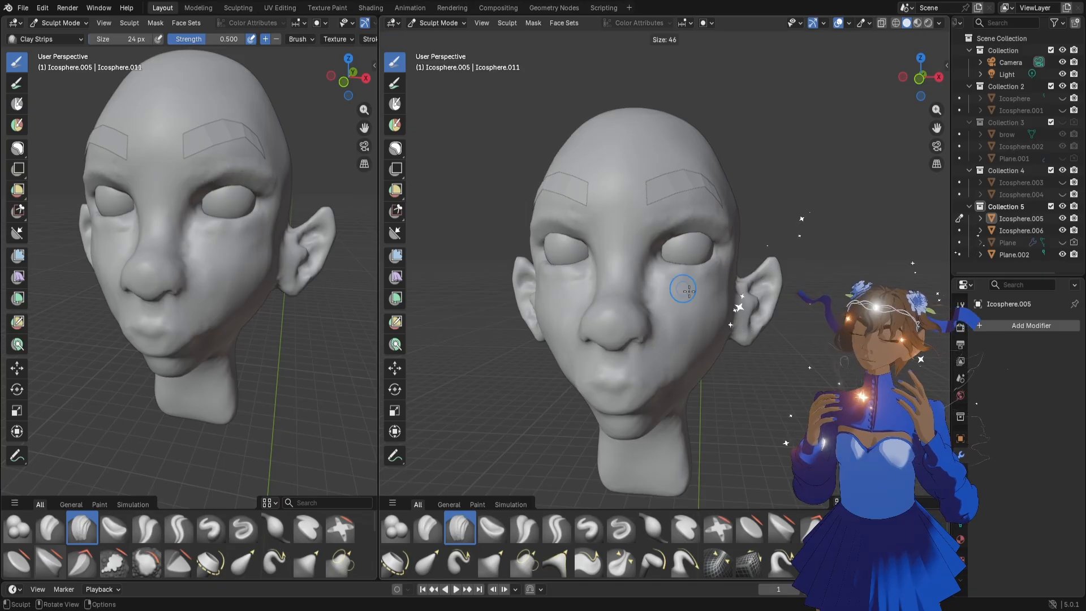
Enlarge the Clay Strips brush to 72 px and work over the brow ridge and upper cheek around the eye
key(f)
click(679, 222)
mouse_move(679, 222)
mouse_down()
mouse_move(724, 226)
mouse_move(667, 274)
mouse_move(707, 261)
mouse_move(708, 292)
mouse_up()
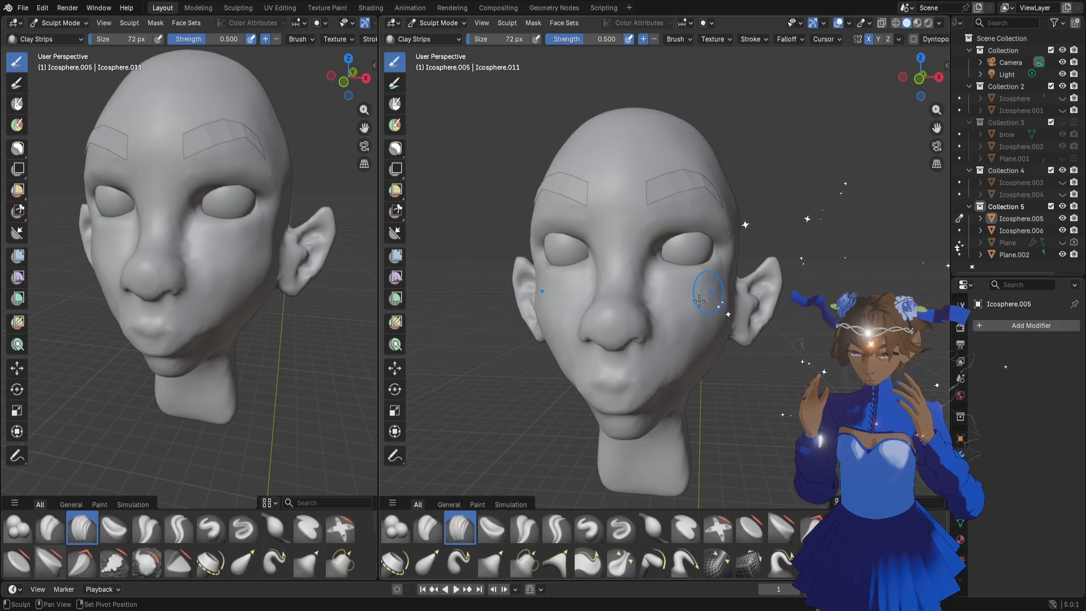
middle_drag(642, 388, 658, 327)
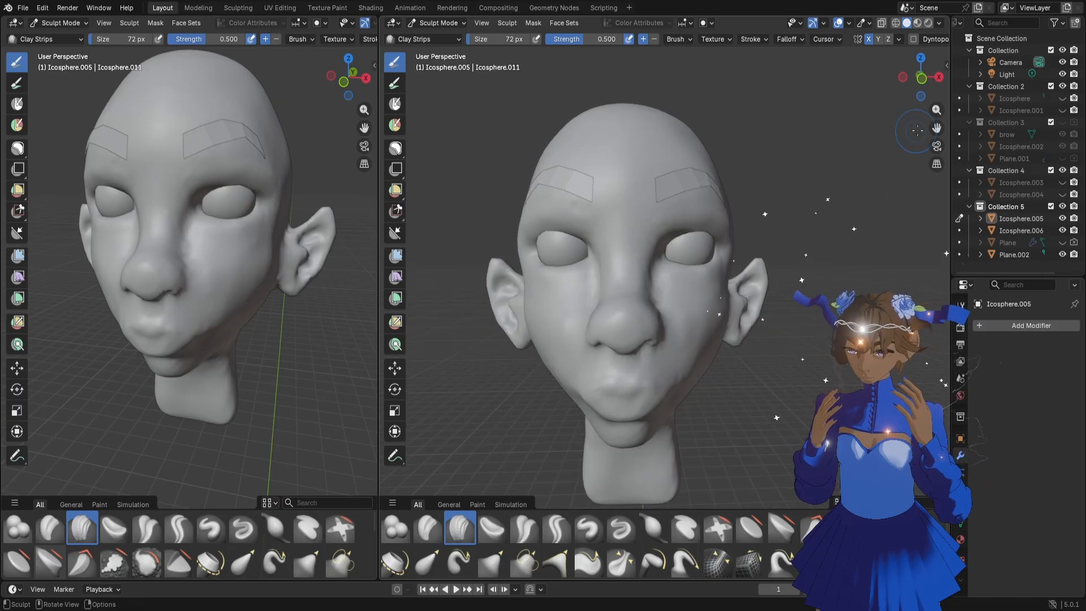
Shape the underside of the nose around the nostrils with the Grab brush at 84 px
drag(936, 127, 871, 65)
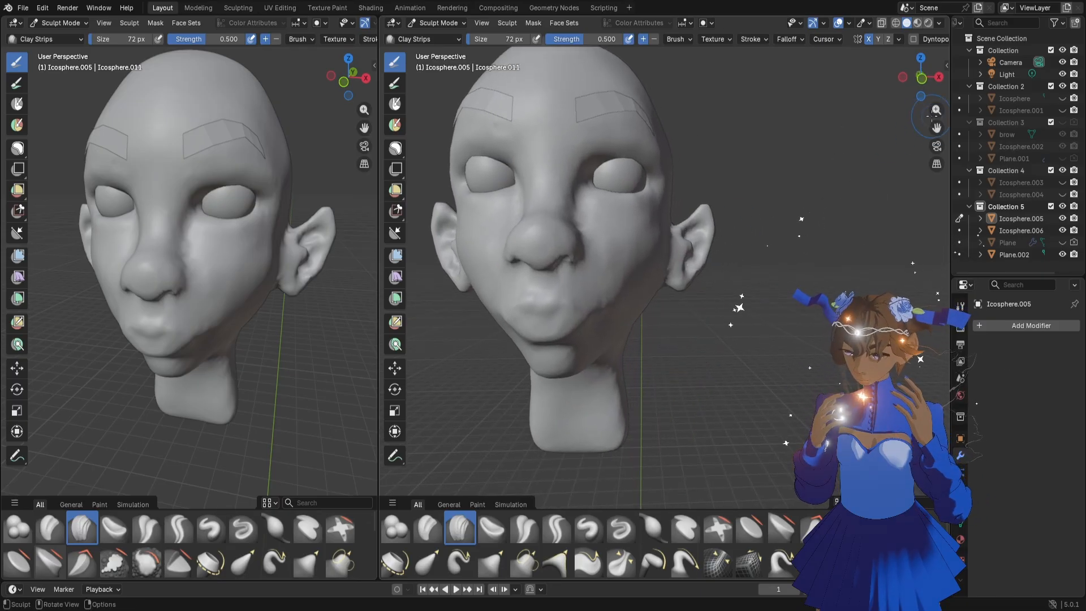
mouse_move(935, 111)
mouse_down()
mouse_move(935, 97)
mouse_move(967, 126)
mouse_move(994, 130)
mouse_up()
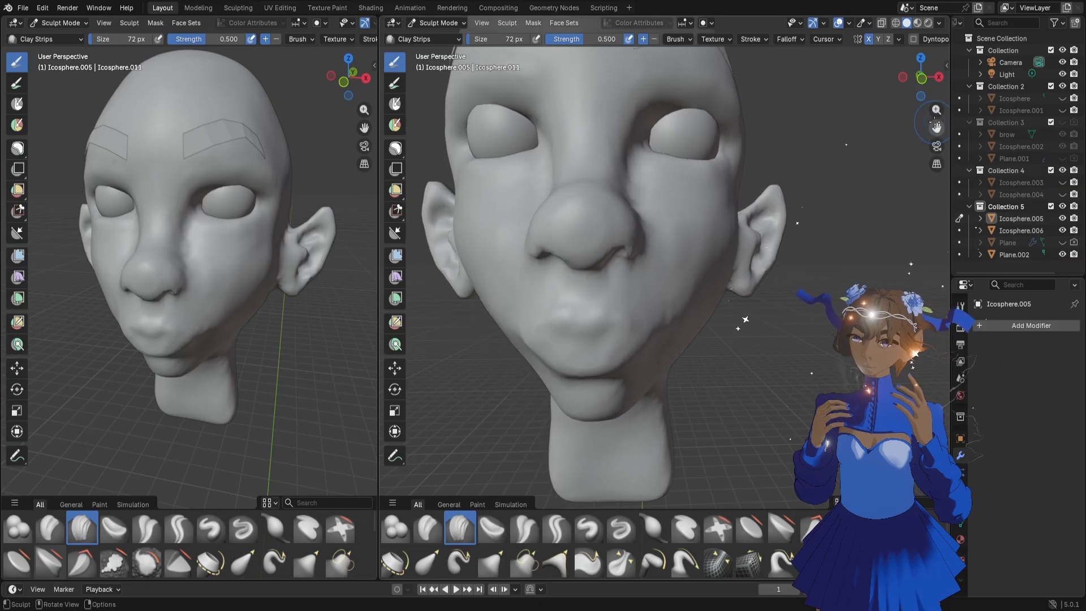
drag(934, 109, 936, 133)
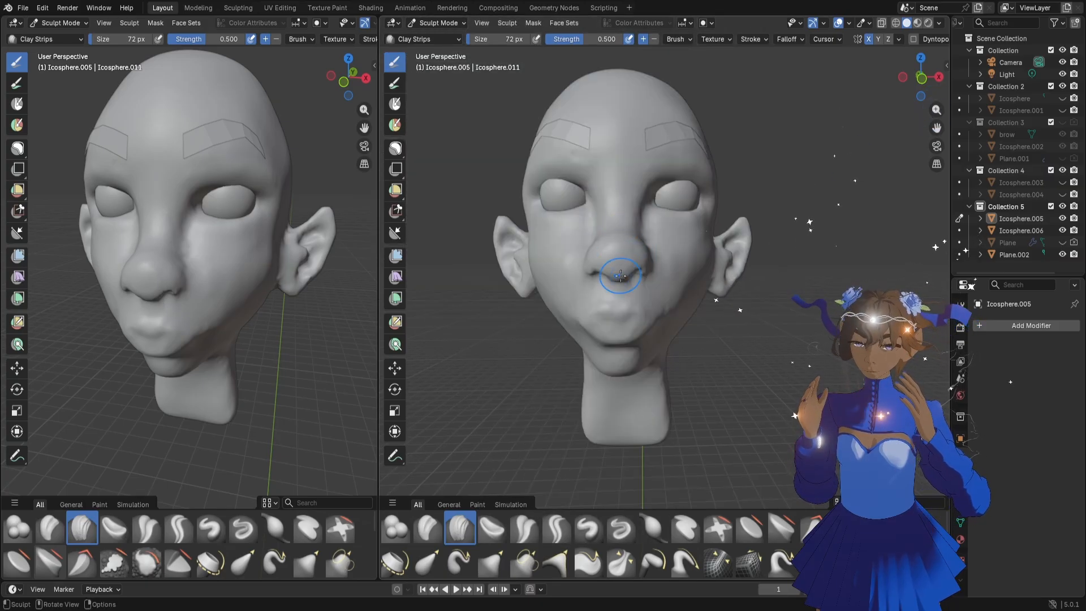
key(g)
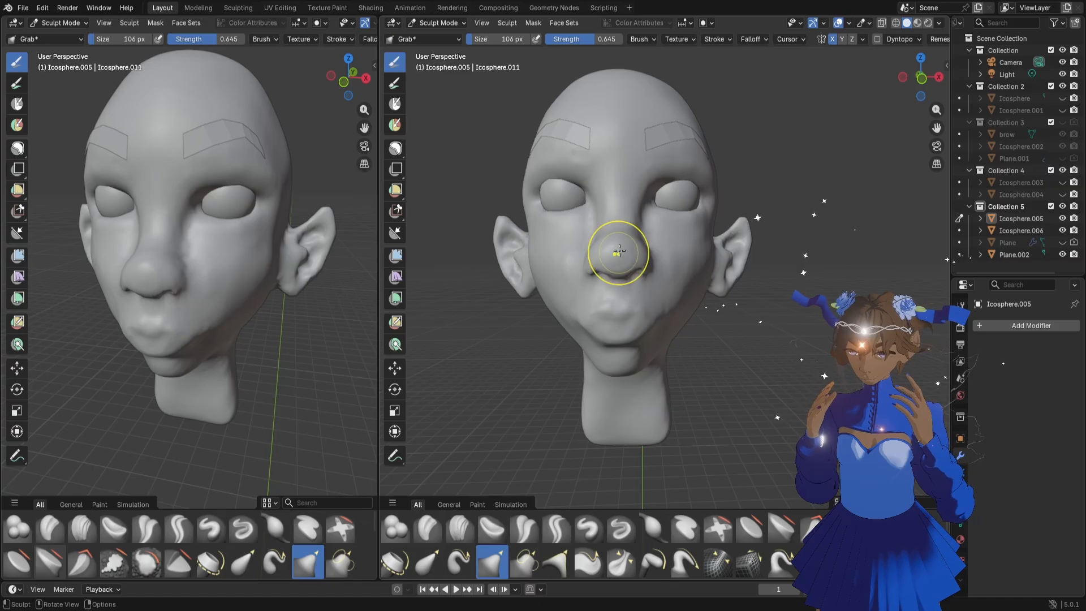
mouse_move(618, 249)
middle_down()
mouse_move(648, 268)
mouse_move(611, 261)
mouse_move(584, 238)
mouse_move(588, 249)
middle_up()
scroll(652, 269, up, 5)
key(f)
click(610, 236)
drag(584, 240, 571, 220)
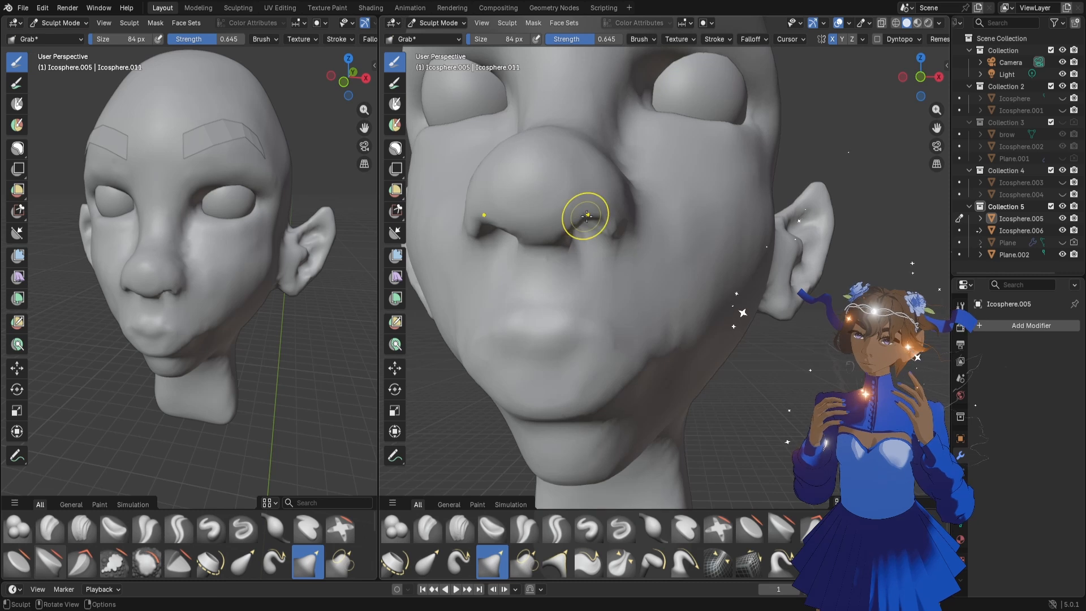
middle_drag(584, 215, 546, 208)
Open up the nostrils and push the base of the nostril wings outward and up with the Grab brush
drag(575, 217, 564, 211)
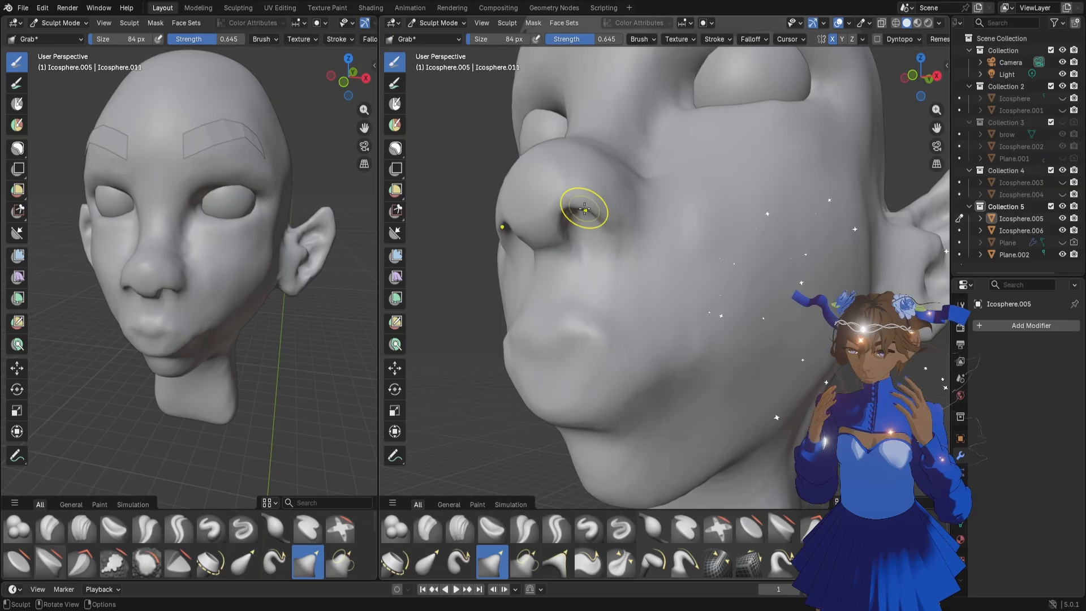
middle_drag(569, 220, 624, 215)
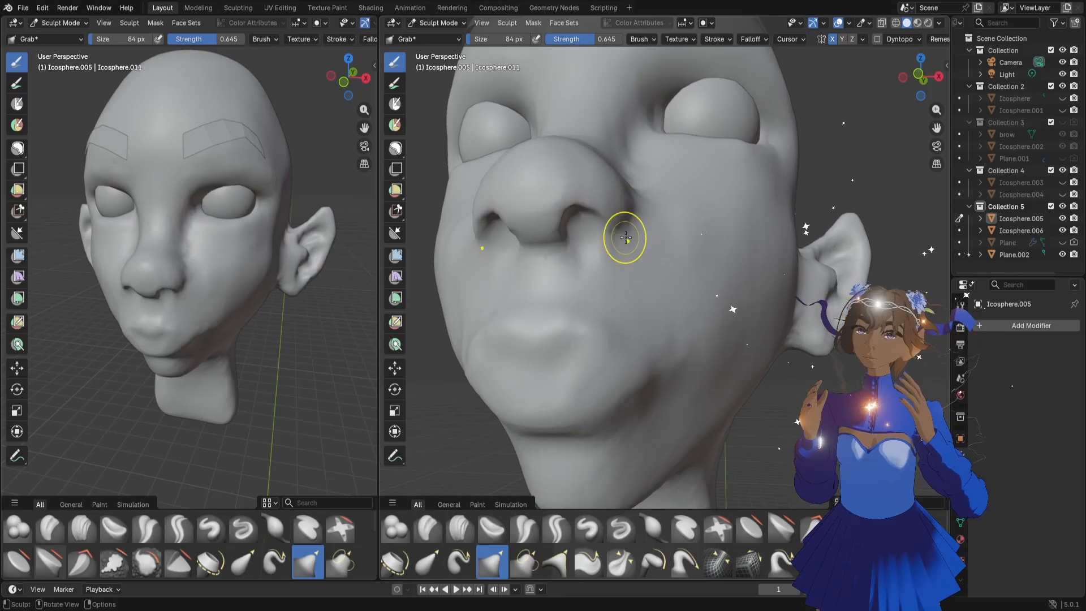
middle_drag(626, 238, 647, 198)
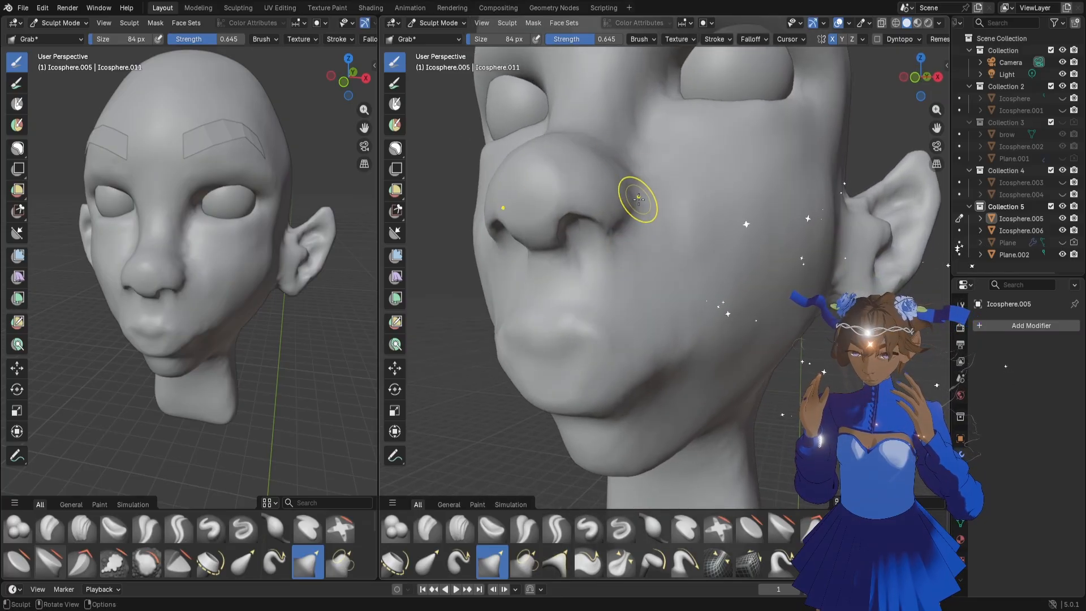
Set the Grab brush to 126 px and reshape the nostril rim from the side and below
mouse_move(592, 288)
middle_down()
mouse_move(604, 257)
mouse_move(565, 245)
mouse_move(575, 243)
middle_up()
key(f)
click(627, 245)
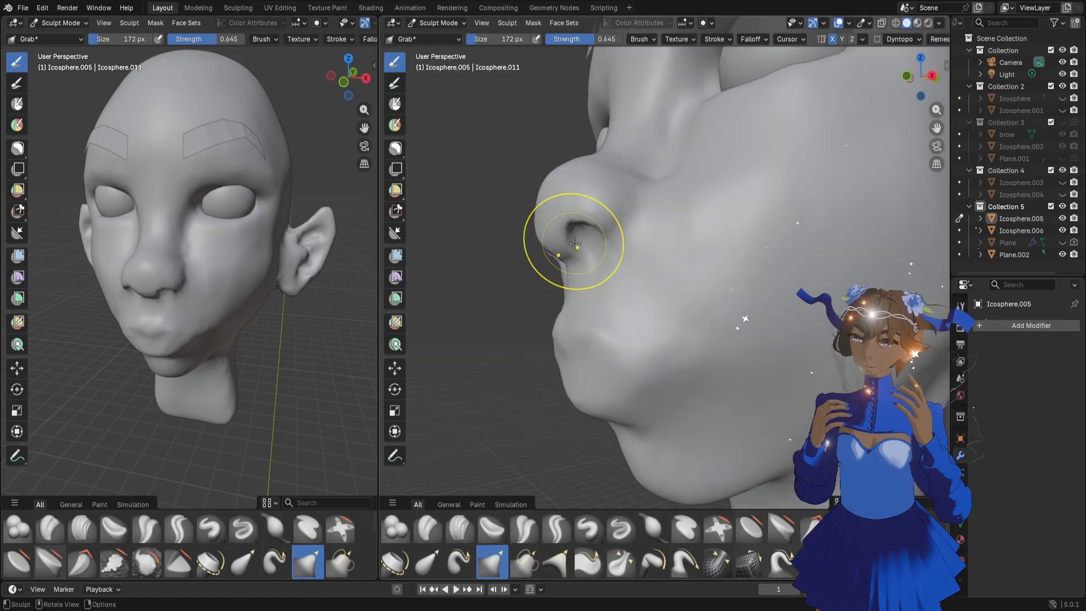
drag(587, 228, 589, 229)
key(f)
click(624, 230)
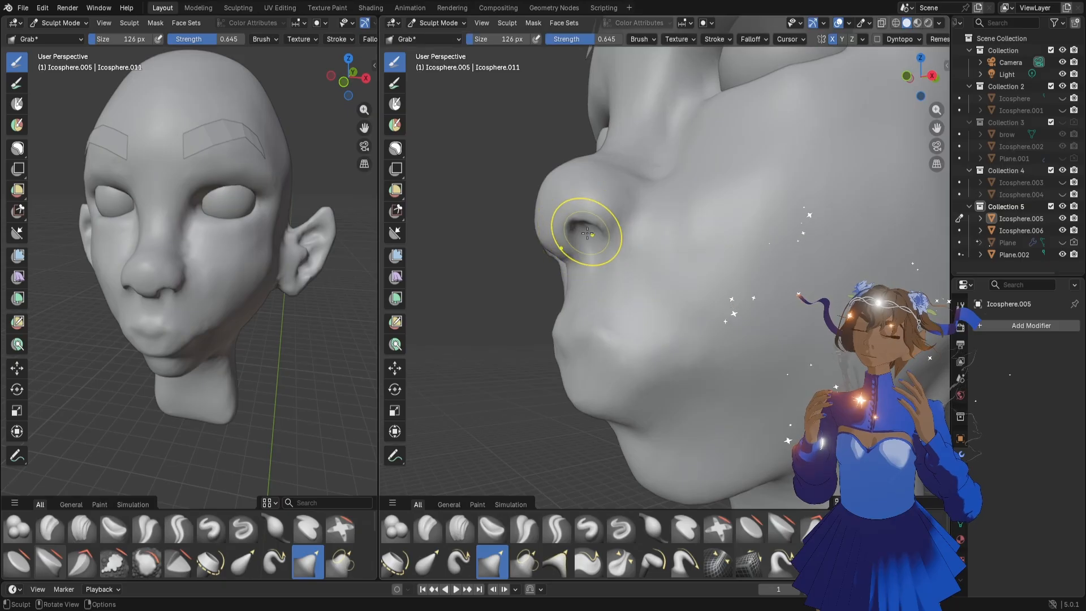
mouse_move(590, 225)
middle_down()
mouse_move(616, 242)
mouse_move(582, 243)
mouse_move(601, 236)
middle_up()
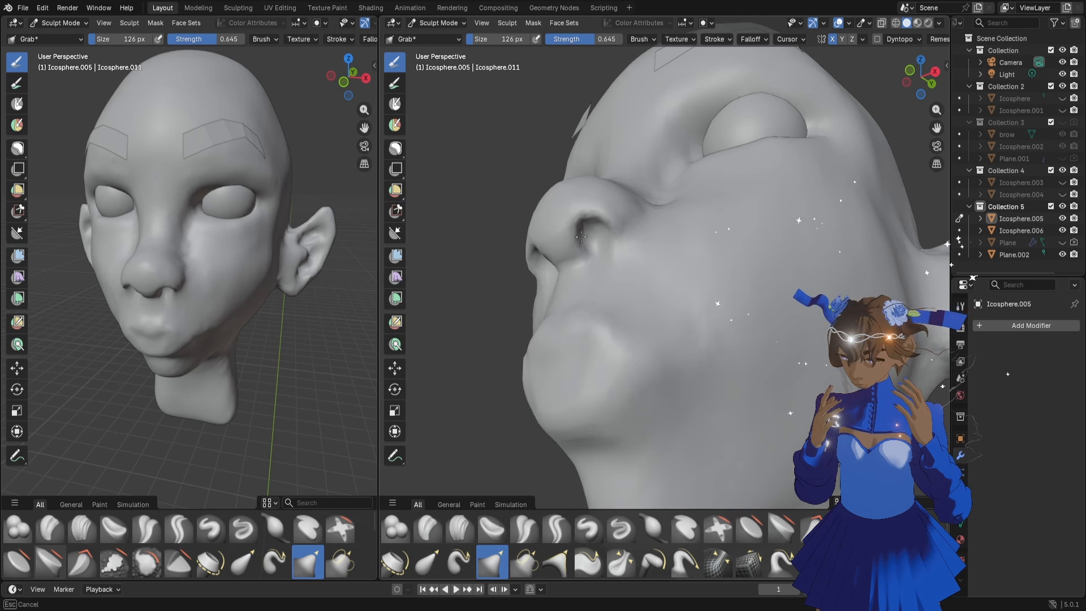
Reduce the Grab brush to 92 px and refine the nostril opening and the base of the nostril wing
drag(581, 237, 583, 237)
key(f)
click(627, 237)
mouse_move(611, 244)
middle_down()
mouse_move(601, 237)
mouse_move(637, 250)
mouse_move(558, 238)
mouse_move(575, 241)
mouse_move(546, 249)
mouse_move(526, 228)
middle_up()
drag(526, 227, 535, 229)
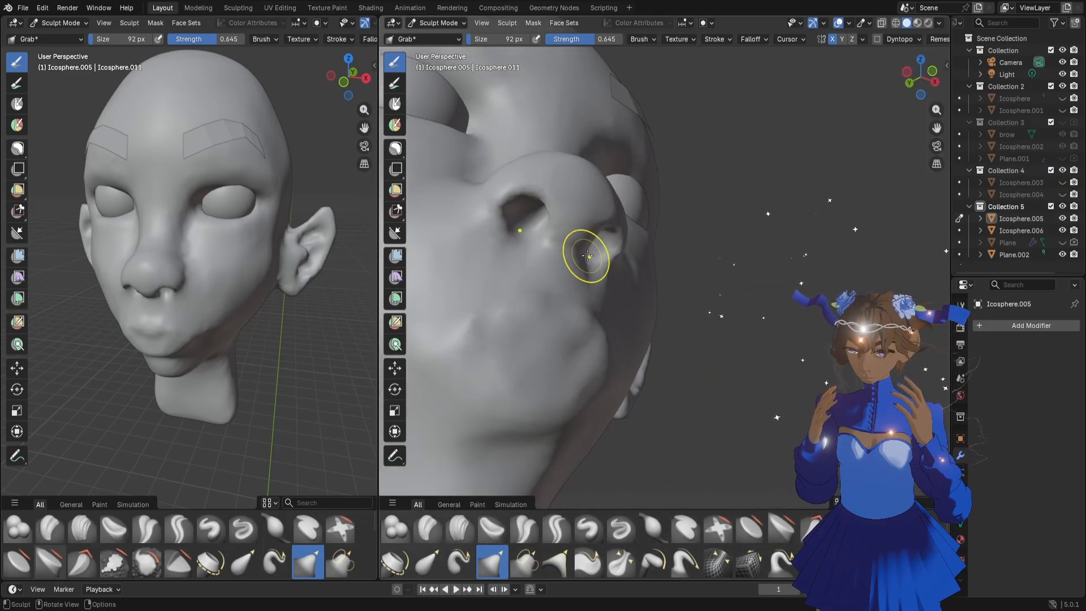
middle_drag(572, 284, 572, 277)
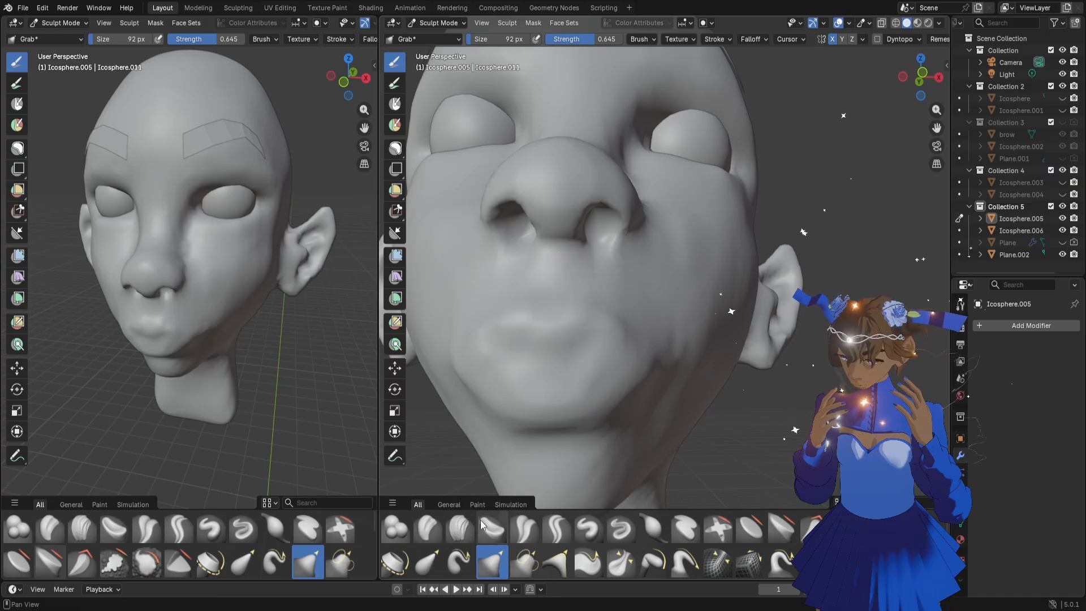
Switch to the Clay Strips brush at 58 px and add strokes below the nostril wing and beside the mouth
click(460, 526)
key(f)
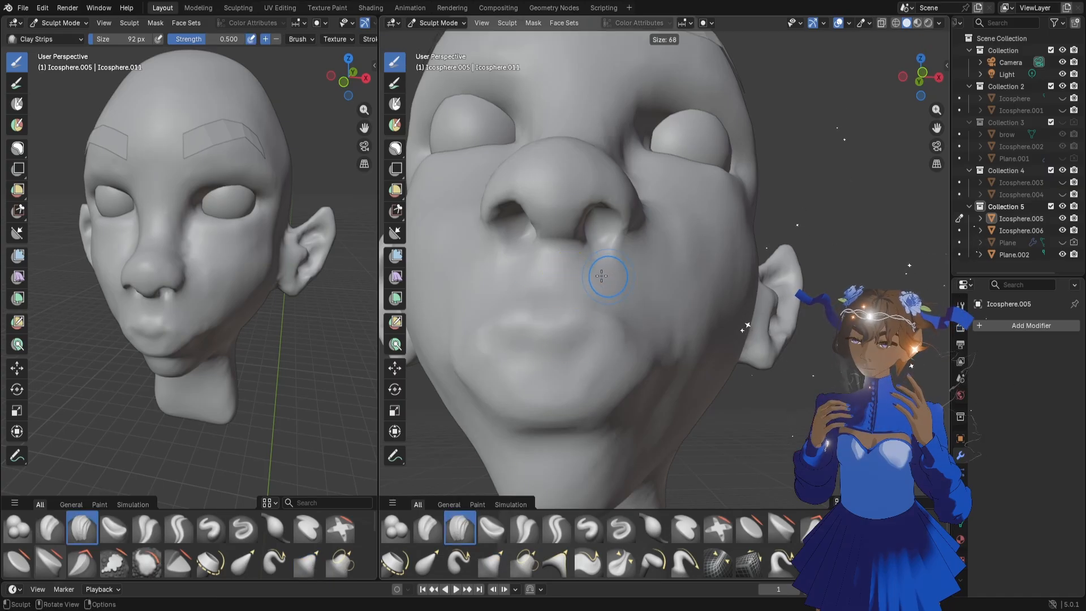
click(617, 242)
mouse_move(624, 238)
mouse_down()
mouse_move(607, 241)
mouse_move(613, 249)
mouse_up()
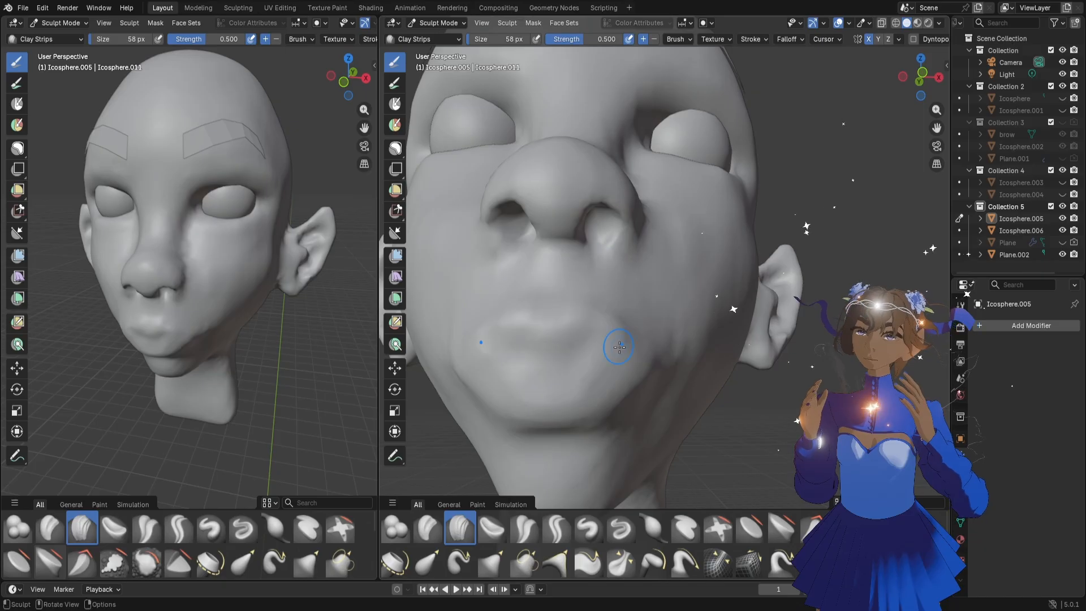
drag(579, 332, 613, 347)
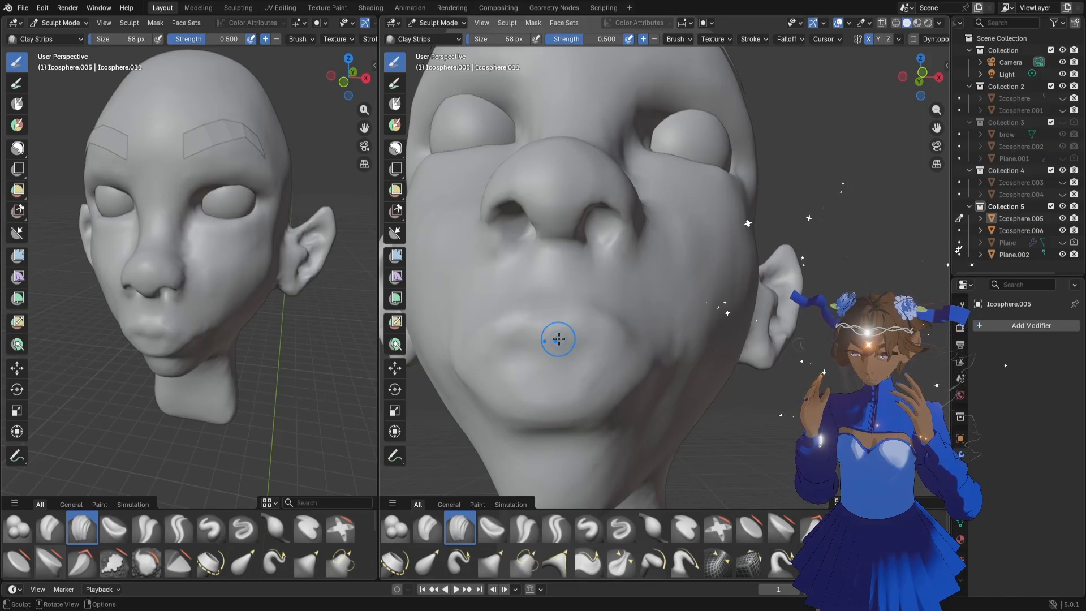
Build up a lower eyelid ridge beneath the eyeball with the Clay Strips brush
key(f)
scroll(626, 363, down, 4)
middle_drag(595, 362, 704, 229)
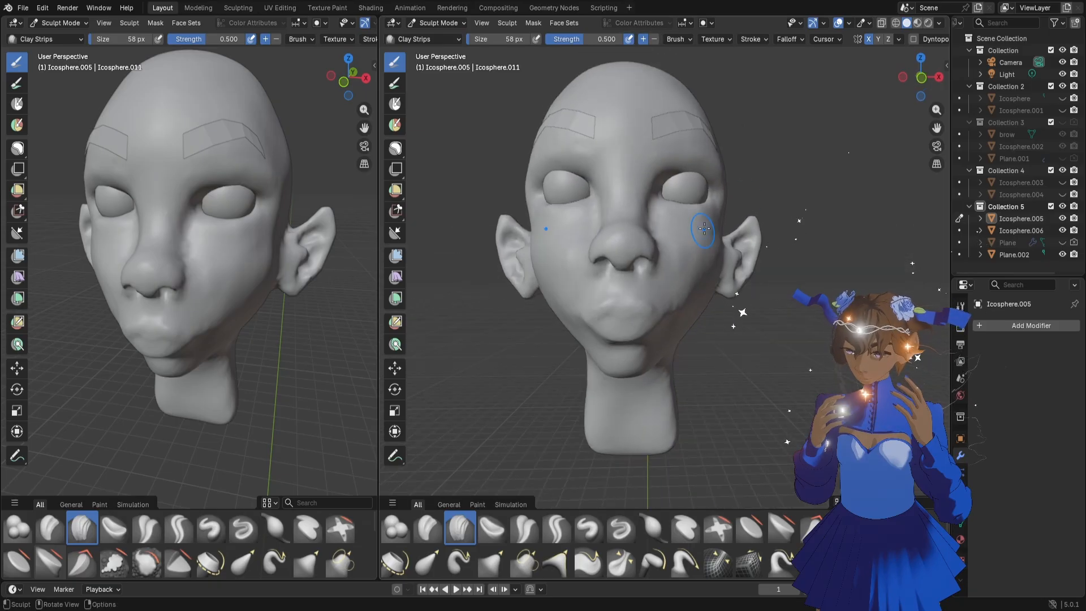
drag(936, 128, 669, 287)
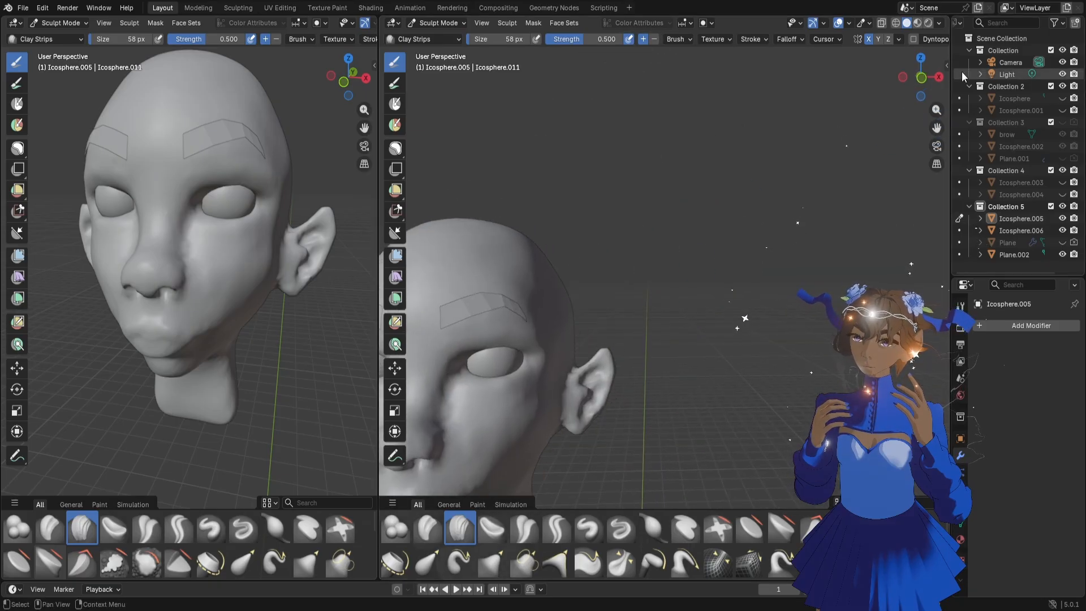
drag(937, 127, 913, 130)
scroll(692, 251, up, 5)
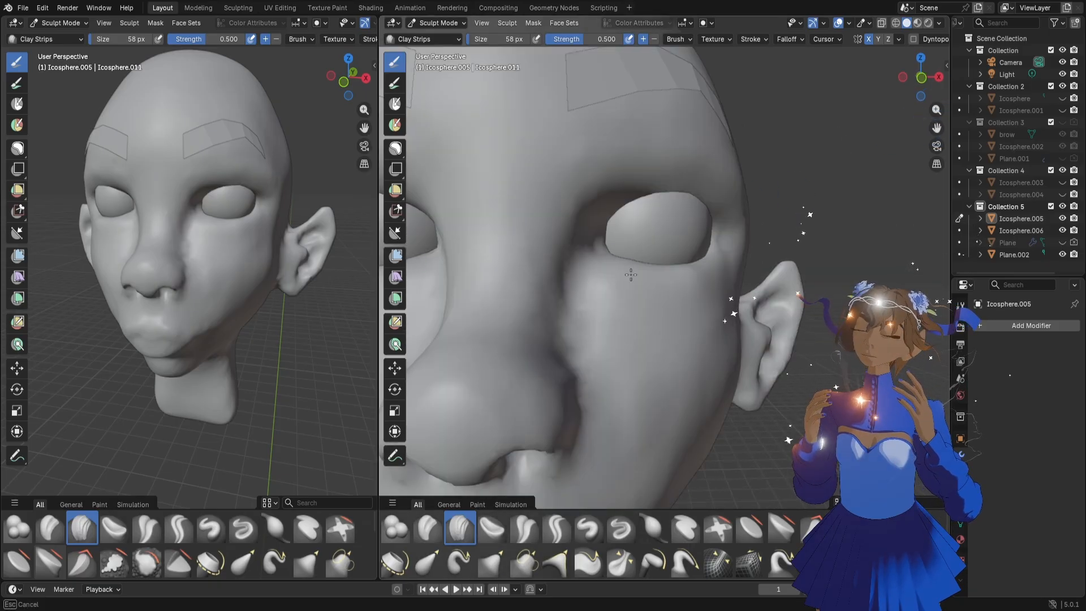
drag(640, 274, 622, 272)
Lay Clay Strips strokes along the upper eyelid and around the inner and outer eye corners
middle_drag(673, 203, 652, 205)
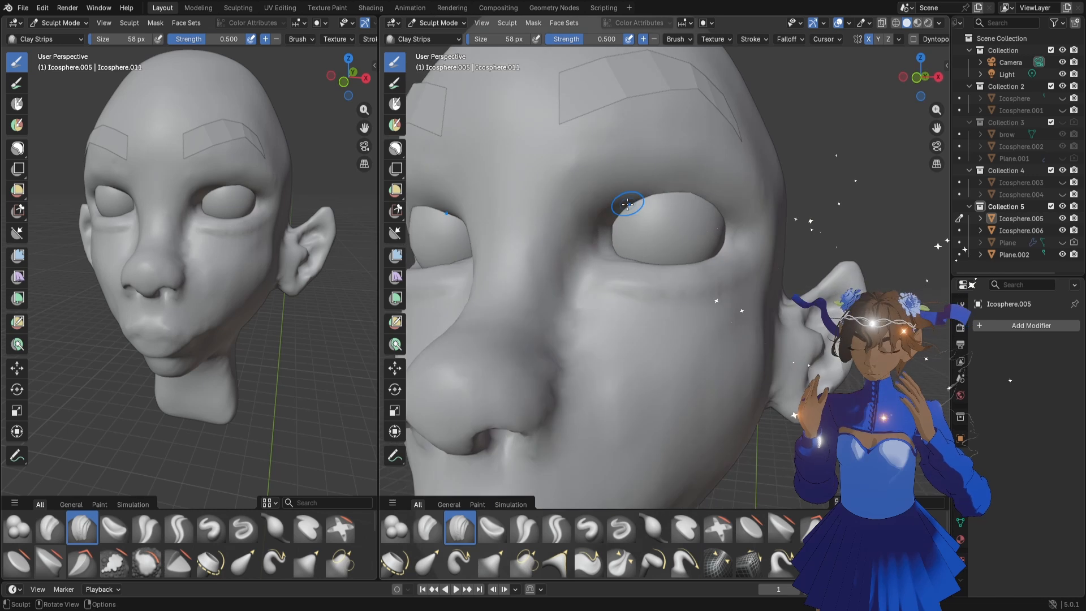
mouse_move(604, 219)
mouse_down()
mouse_move(644, 189)
mouse_move(737, 204)
mouse_move(748, 219)
mouse_up()
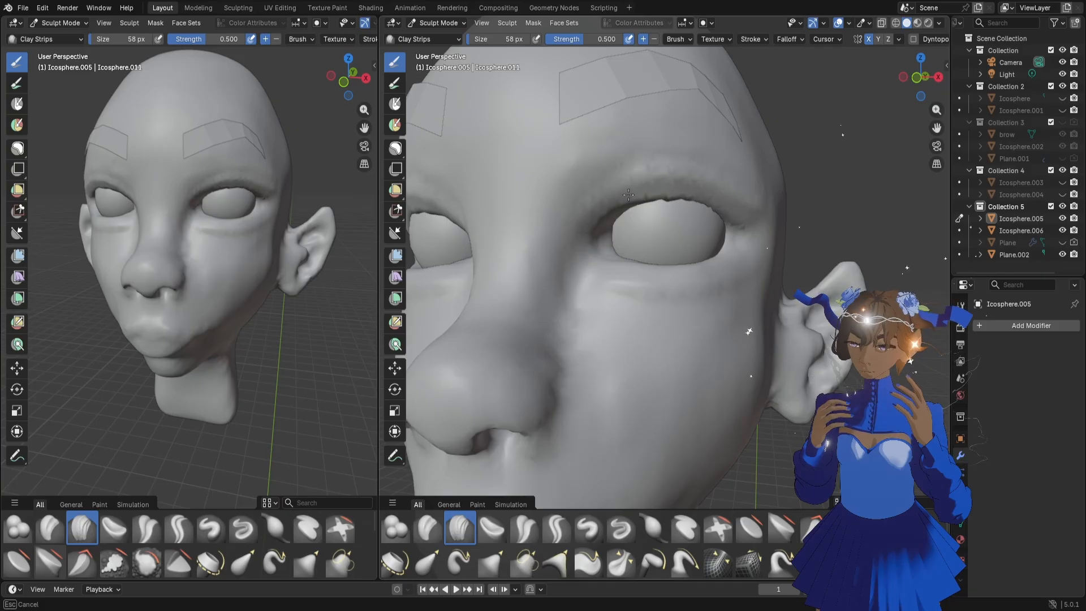
drag(595, 222, 586, 235)
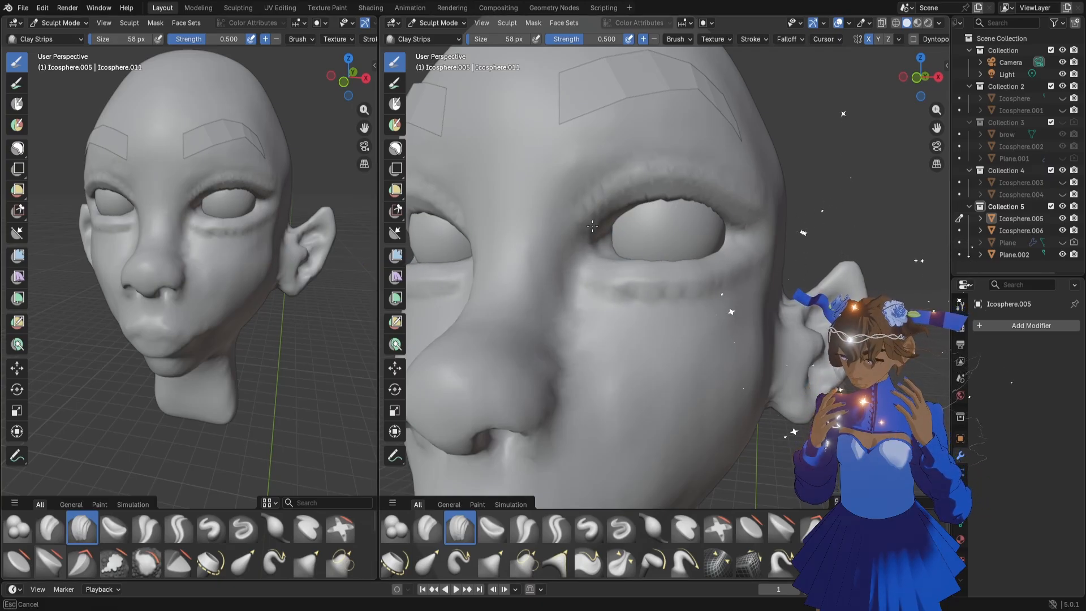
middle_drag(743, 206, 758, 230)
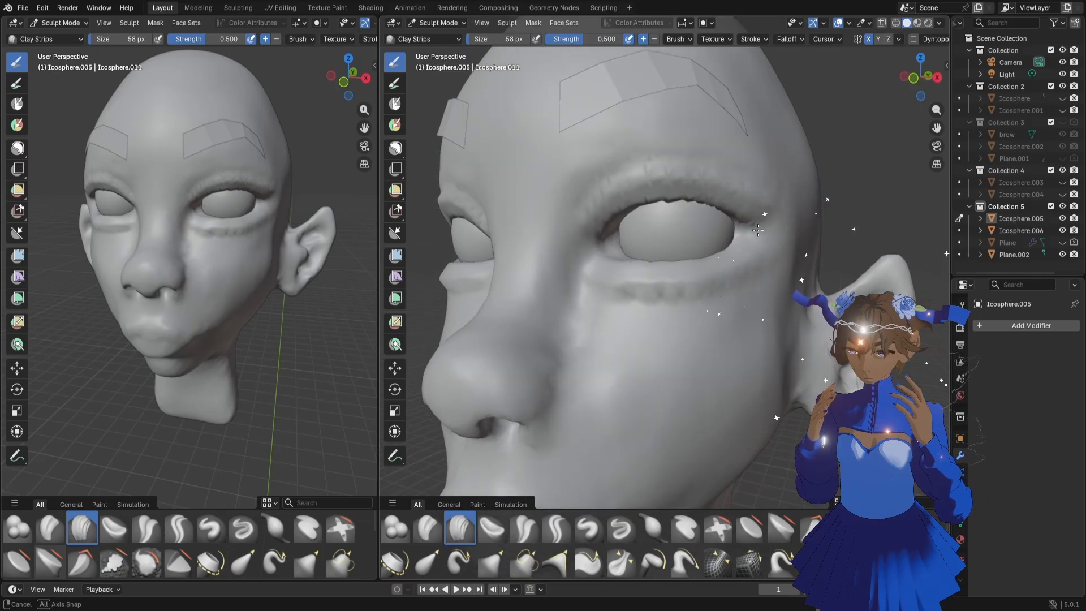
Paint a mask along the whole upper eyelid with the Mask brush at 58 px
click(397, 104)
middle_drag(560, 204, 584, 209)
mouse_move(583, 221)
mouse_down()
mouse_move(621, 194)
mouse_move(707, 177)
mouse_move(774, 225)
mouse_up()
drag(608, 211, 619, 193)
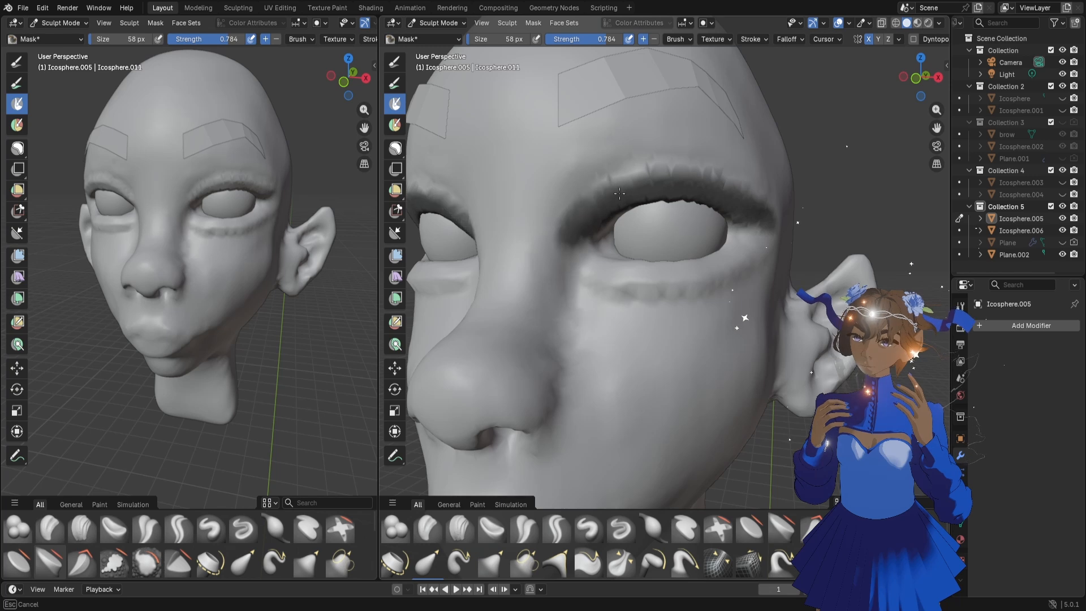
drag(747, 224, 748, 225)
Build up the brow area just above the masked eyelid with Clay Strips to form the lid crease
click(458, 529)
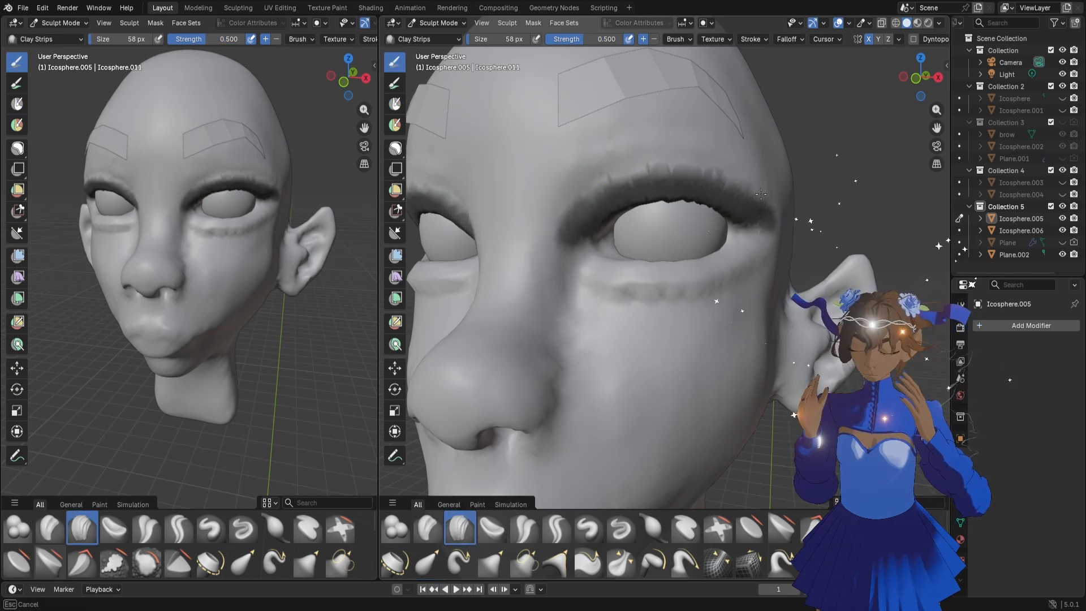
drag(761, 194, 590, 184)
middle_drag(270, 235, 198, 247)
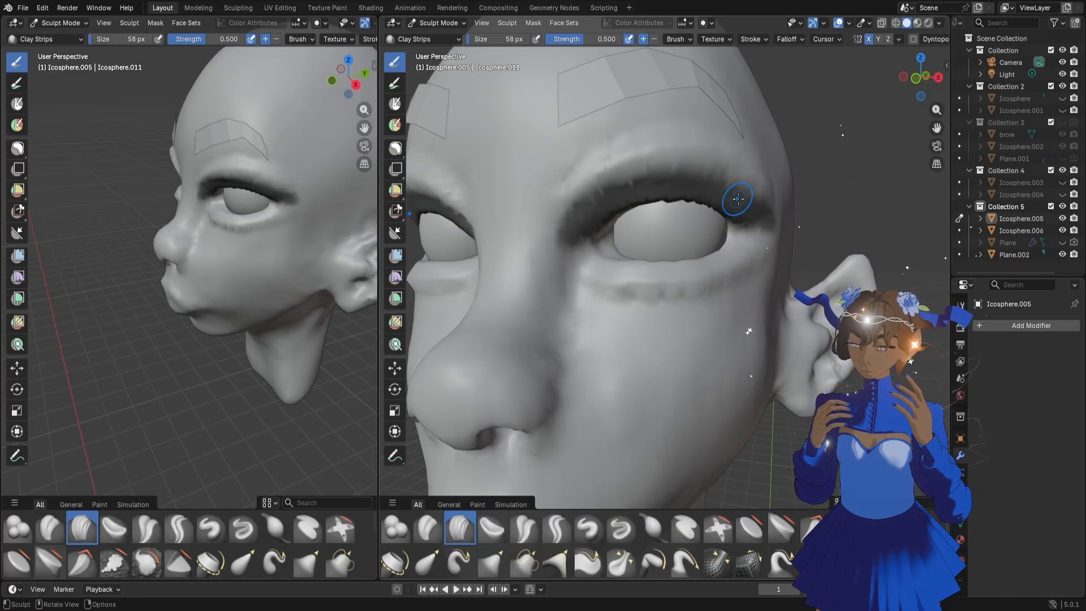
middle_drag(739, 206, 647, 236)
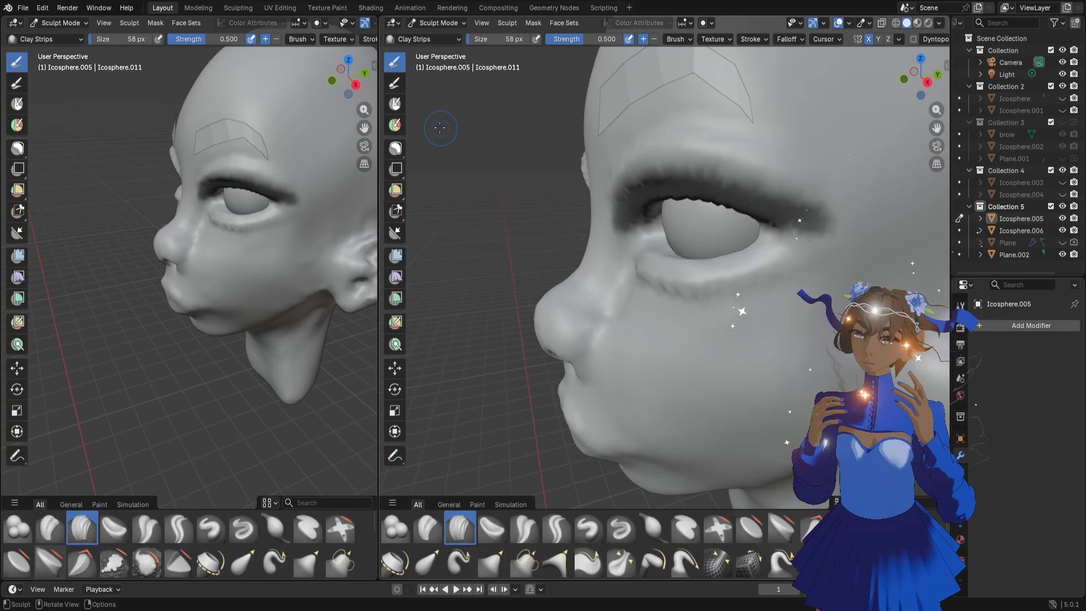
Enlarge the Mask brush to 180 px and erase the mask from the upper eyelid
click(394, 108)
mouse_move(803, 213)
ctrl+mouse_down()
mouse_move(631, 180)
mouse_move(803, 168)
mouse_move(783, 219)
ctrl+mouse_up()
key(f)
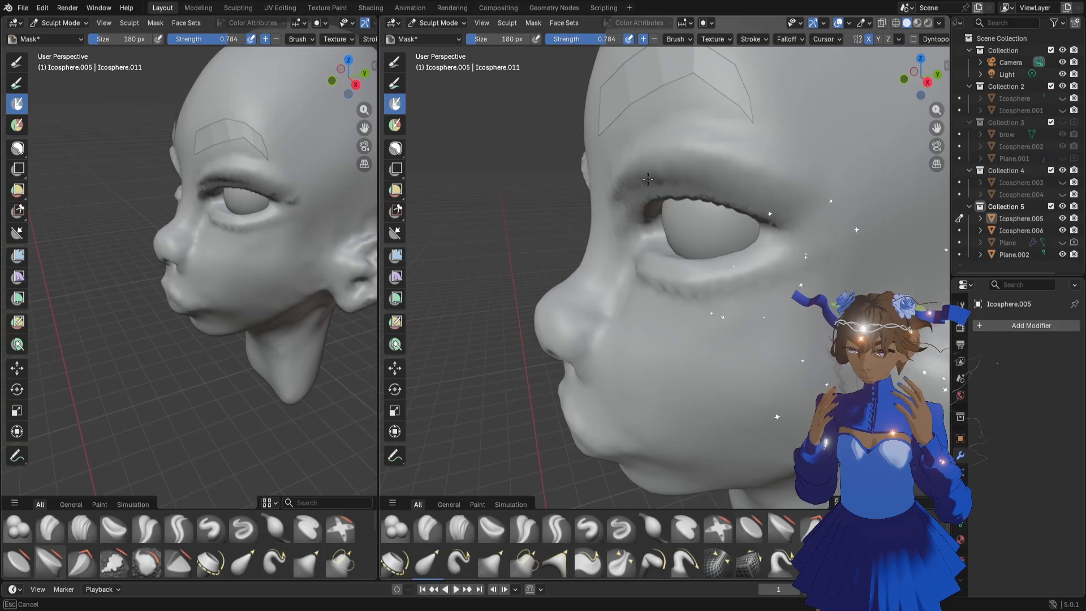
ctrl+middle_drag(639, 153, 625, 249)
mouse_move(625, 249)
middle_down()
mouse_move(703, 249)
mouse_move(611, 226)
mouse_move(526, 187)
middle_up()
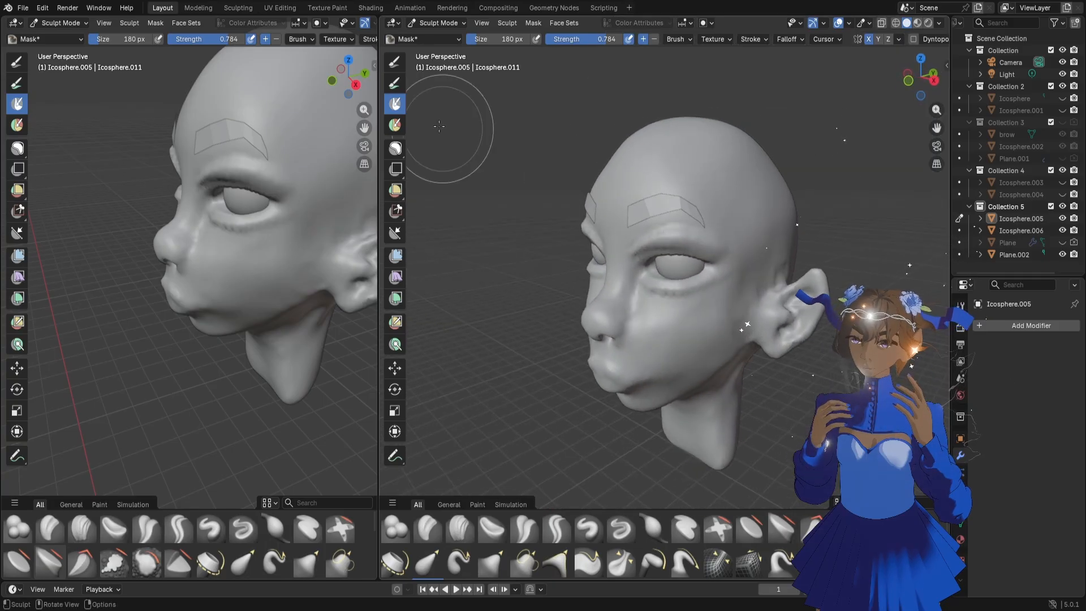
Lasso-mask the lower eyelid and cheek area below the eye
middle_drag(712, 277, 729, 280)
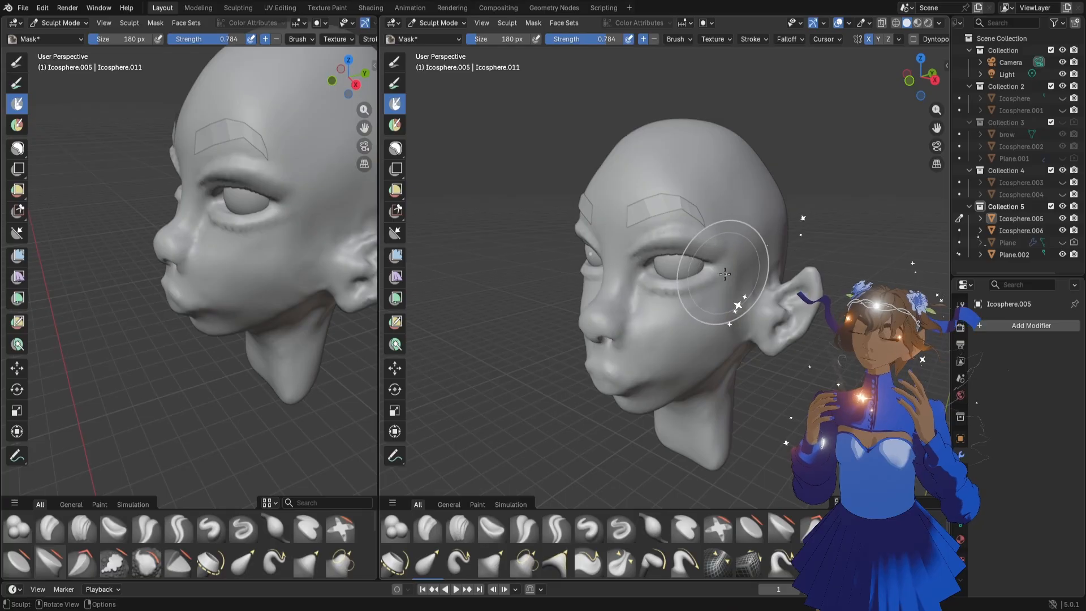
click(395, 147)
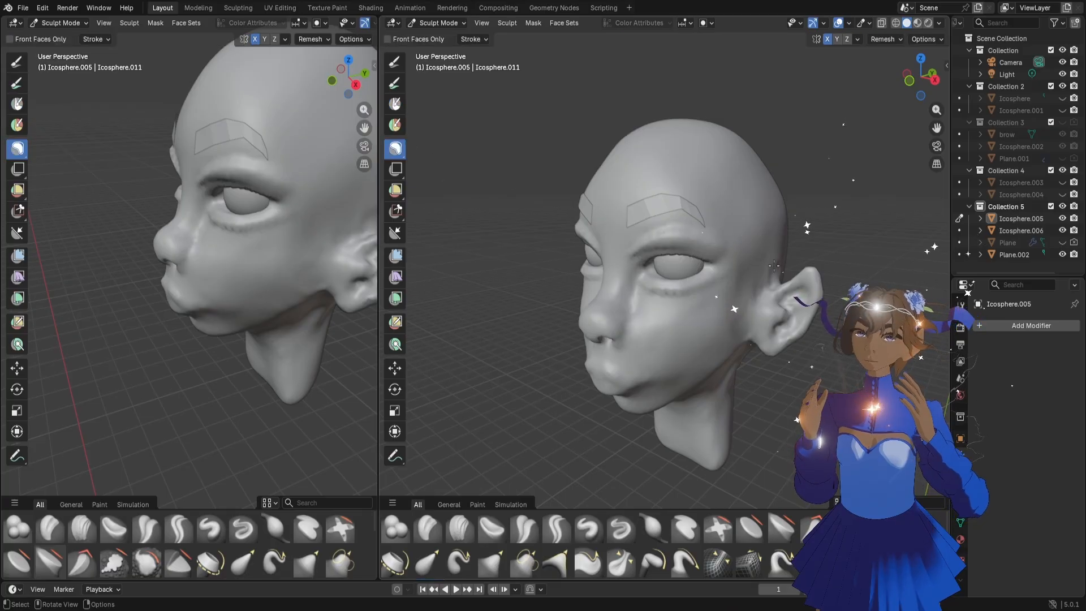
scroll(766, 277, up, 5)
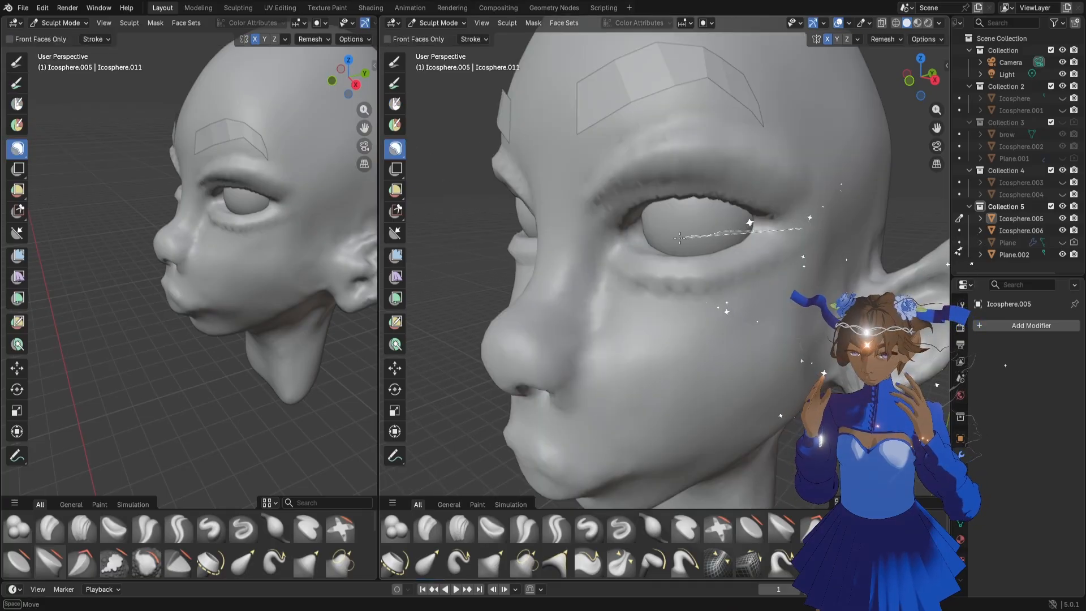
drag(592, 251, 881, 265)
middle_drag(857, 242, 790, 245)
Switch to a large Grab brush and pull the unmasked upper eyelid and brow into shape around the eyeball
key(f)
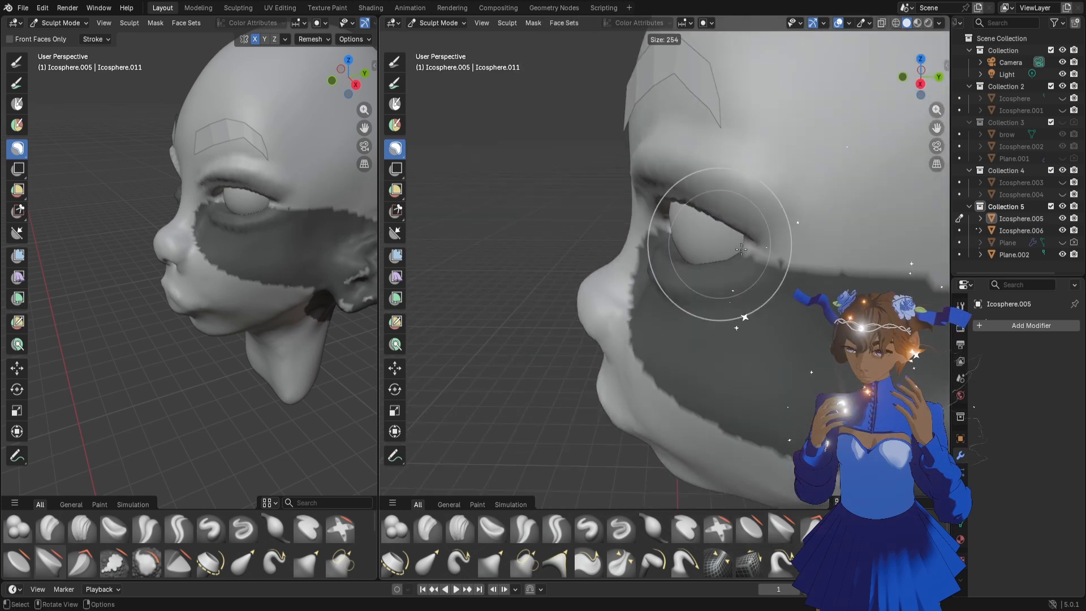
click(785, 257)
key(g)
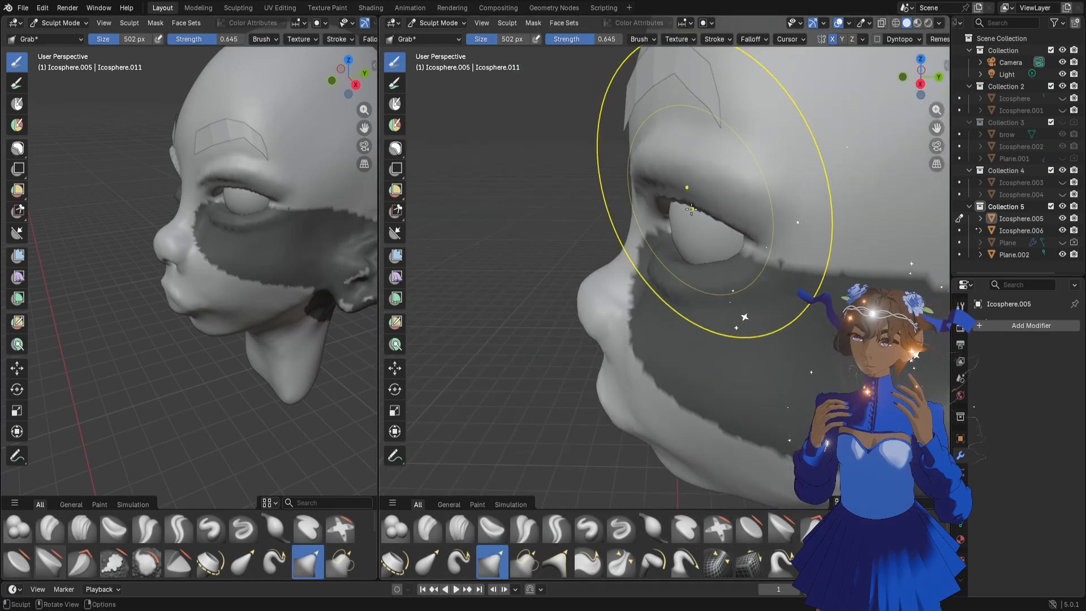
key(f)
click(678, 212)
drag(707, 217, 724, 212)
middle_drag(255, 311, 224, 251)
middle_drag(623, 223, 725, 166)
mouse_move(725, 172)
mouse_down()
mouse_move(685, 156)
mouse_move(696, 161)
mouse_up()
middle_drag(255, 255, 229, 218)
middle_drag(716, 213, 659, 194)
Set the Grab brush to 358 px and fit the upper eyelid's edge and inner and outer corners to the eyeball
key(f)
click(622, 190)
drag(618, 162, 622, 164)
drag(717, 151, 714, 155)
drag(714, 154, 724, 151)
drag(642, 157, 630, 147)
middle_drag(631, 147, 659, 192)
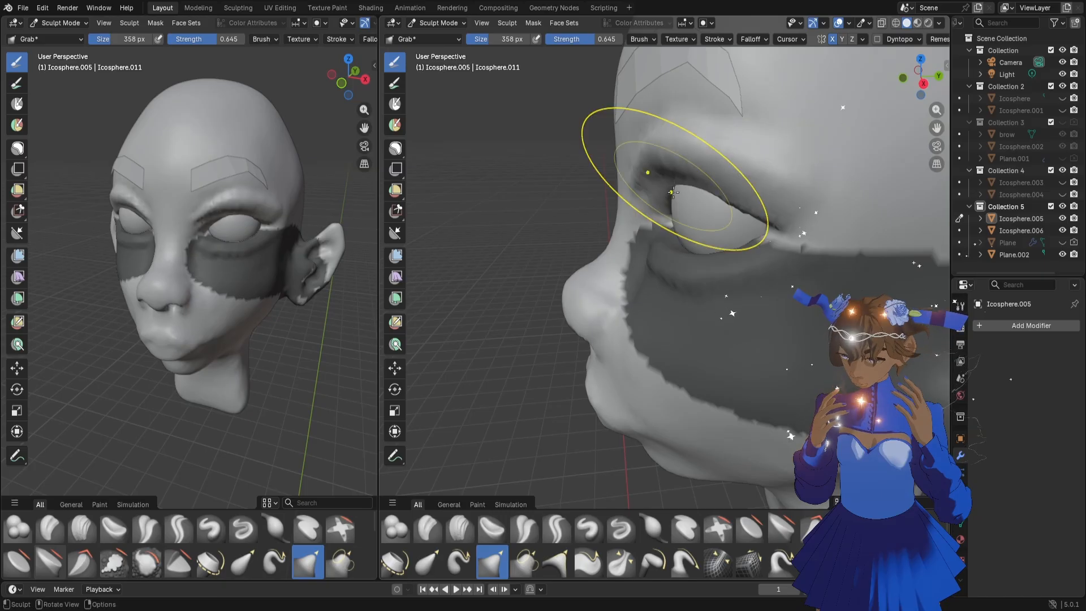
drag(673, 193, 728, 205)
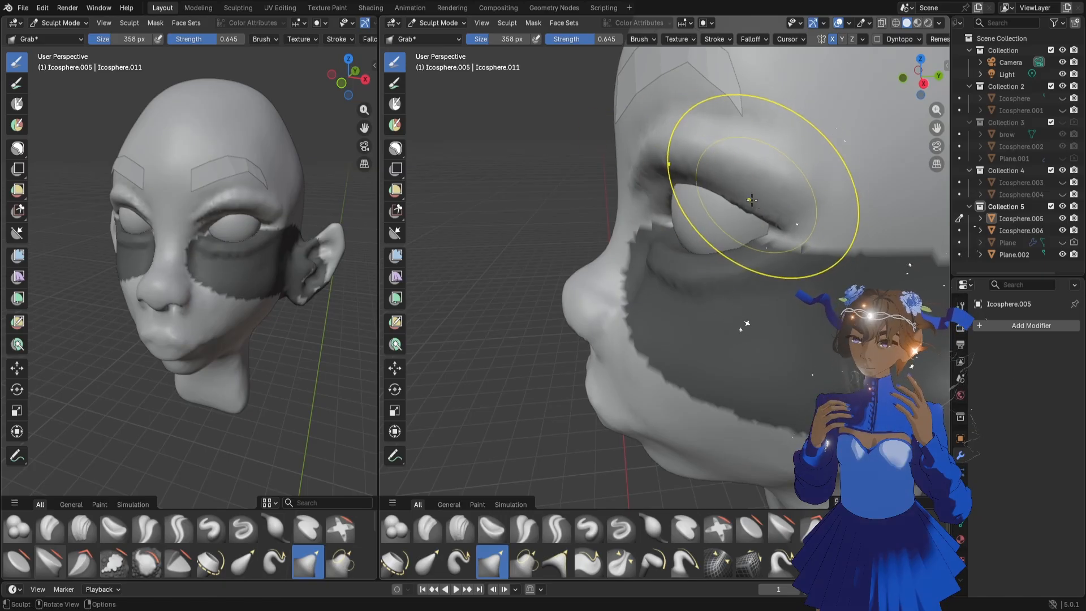
drag(727, 194, 730, 212)
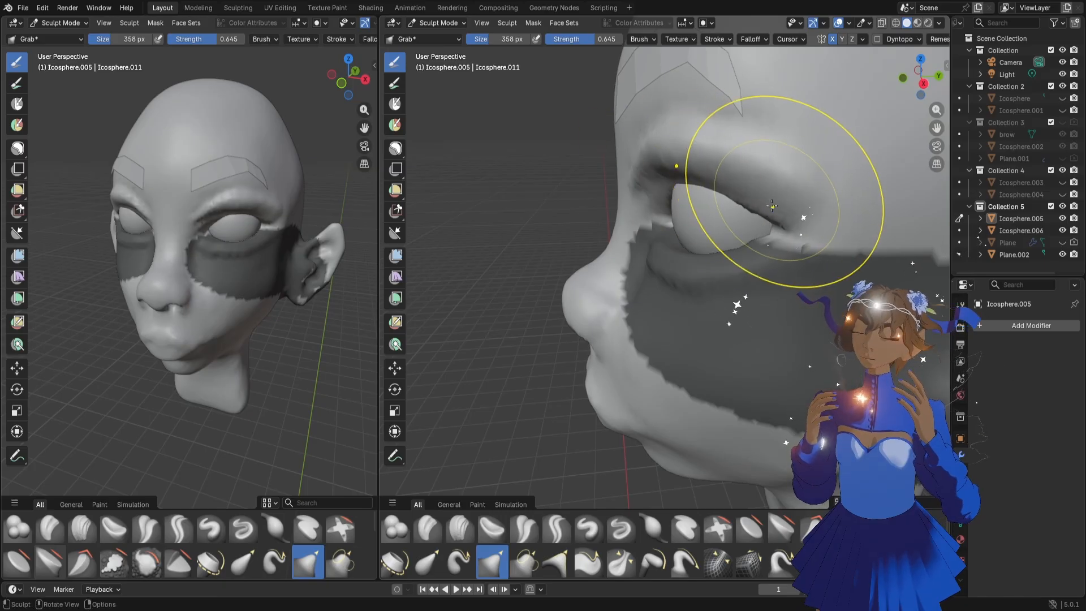
Reduce the Grab brush to 218 px and shape the brow ridge and the area beyond the outer eye corner
key(f)
click(736, 206)
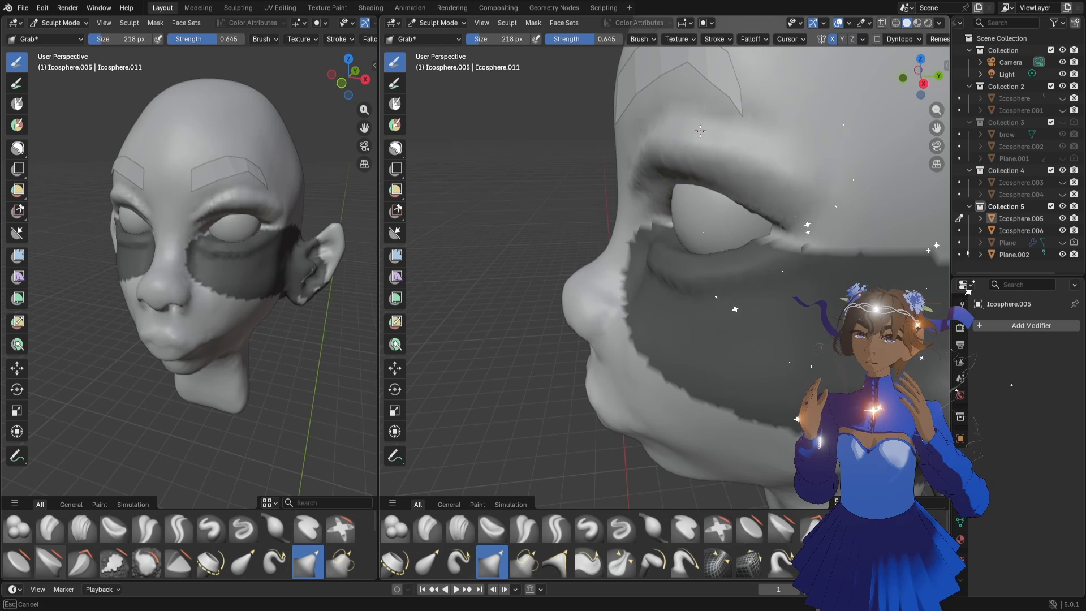
drag(727, 145, 767, 162)
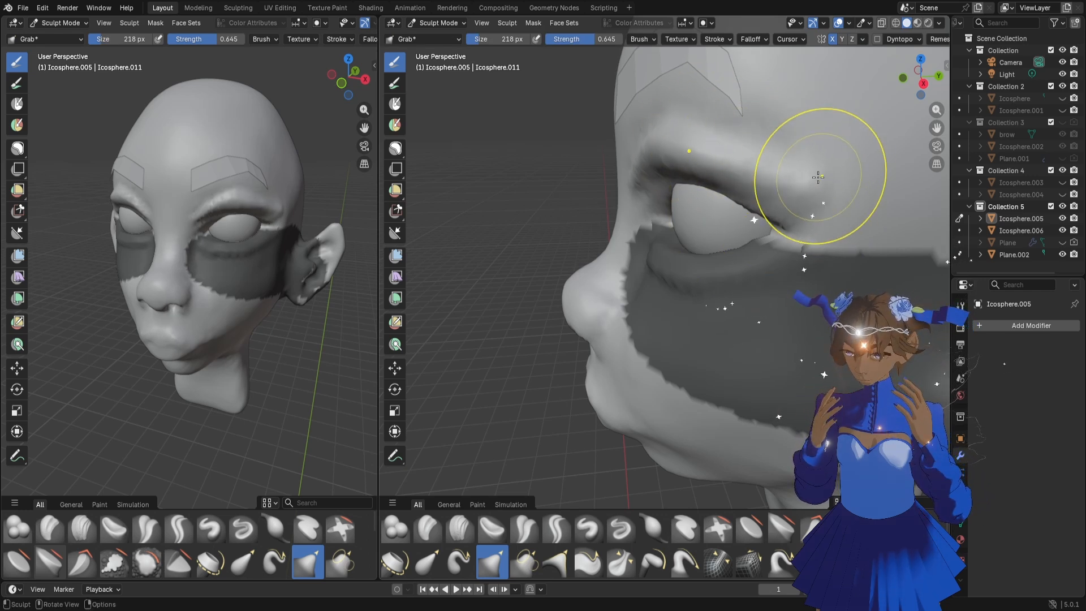
drag(834, 200, 839, 229)
drag(855, 217, 847, 227)
middle_drag(661, 222, 732, 200)
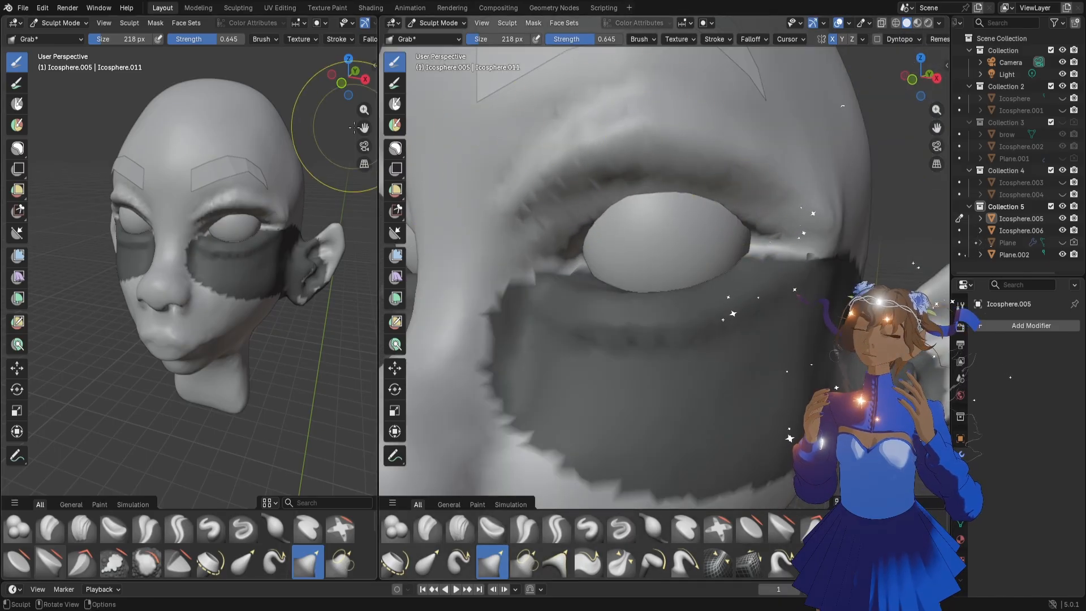
Activate the Lasso Mask tool and clear the existing mask from the lower eyelid and cheek
click(395, 148)
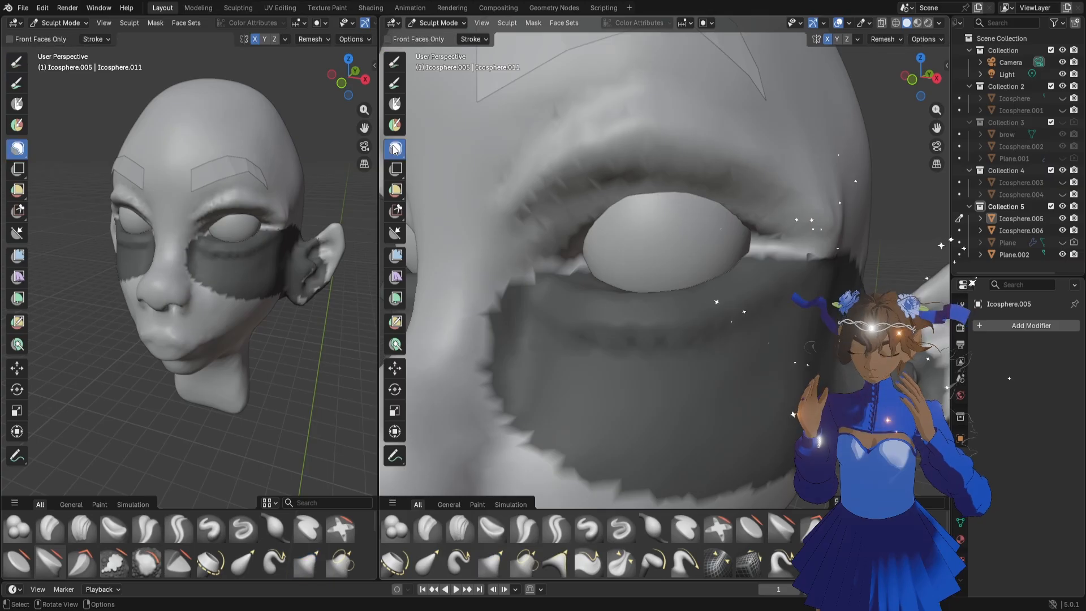
key(KP_Decimal)
key(alt+m)
scroll(721, 320, up, 6)
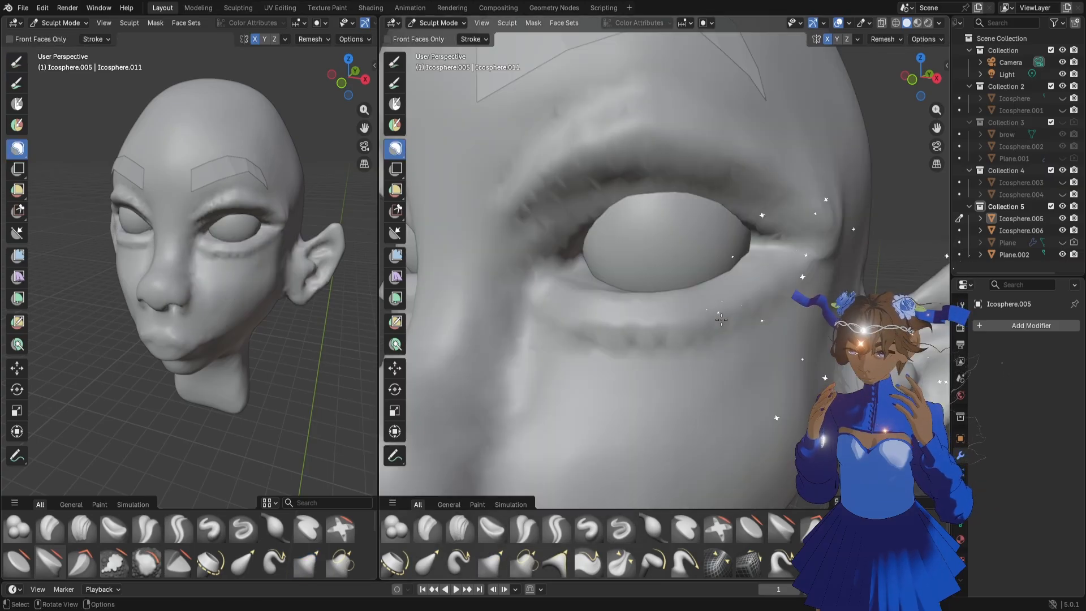
scroll(699, 299, down, 6)
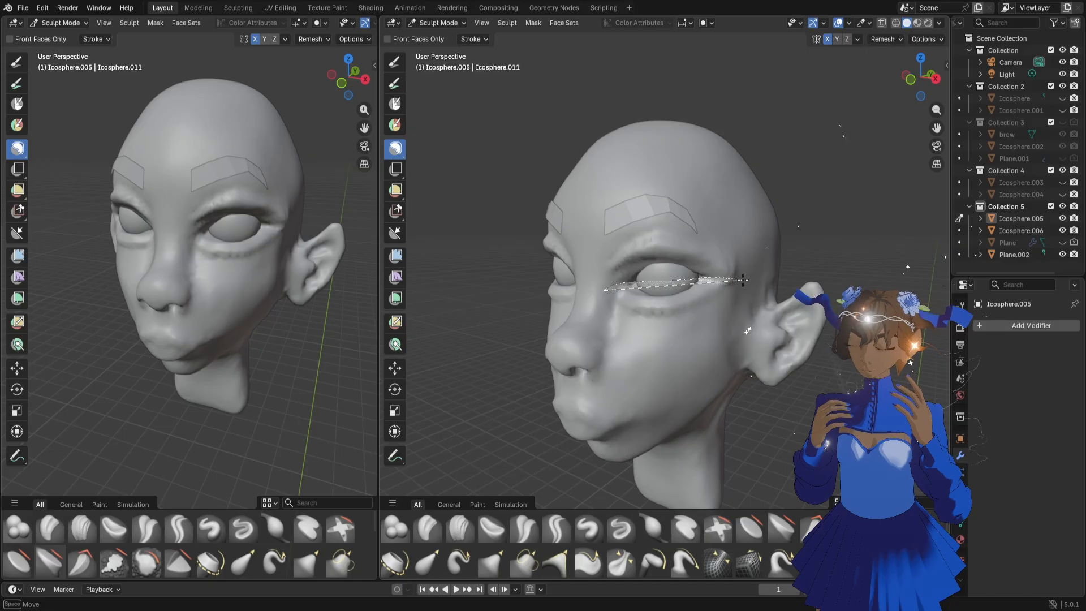
mouse_move(743, 280)
mouse_down()
mouse_move(509, 269)
mouse_move(572, 286)
mouse_up()
middle_drag(744, 298, 728, 300)
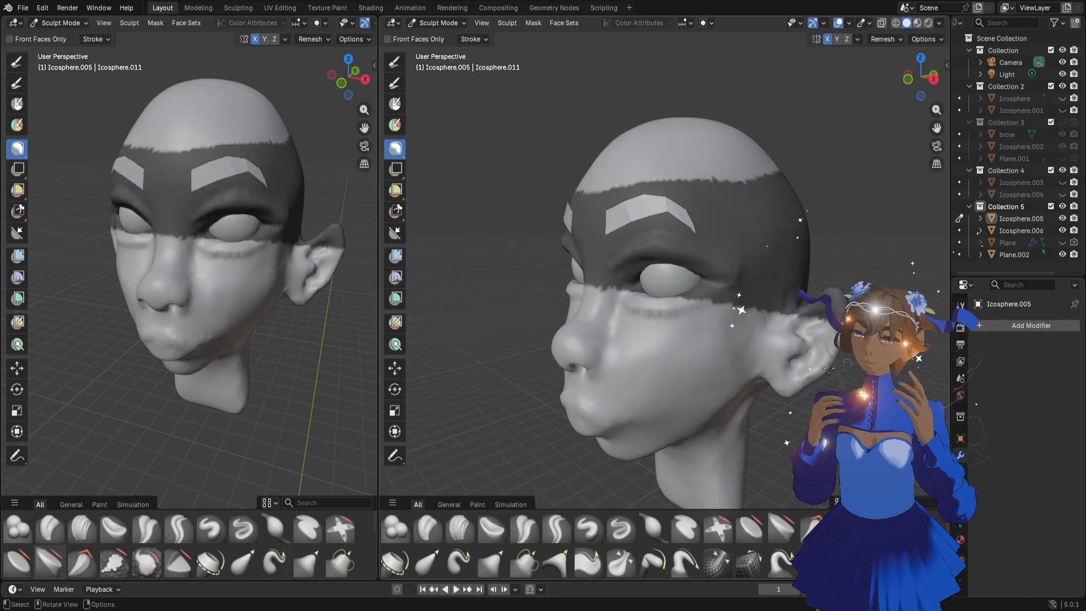
middle_drag(668, 366, 700, 310)
key(alt+m)
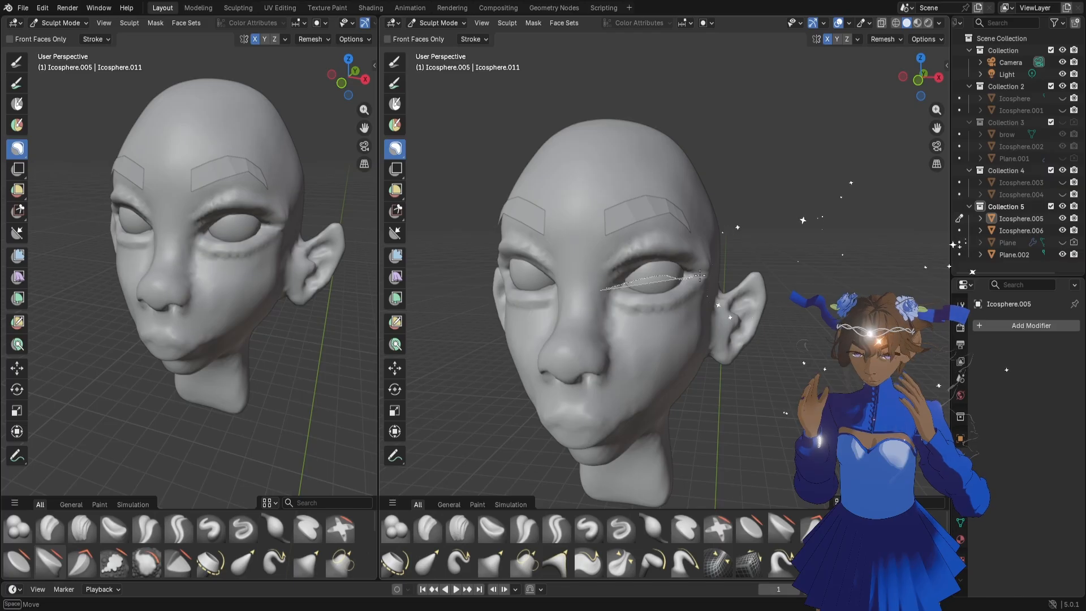
Lasso-mask the upper eyelids and brows, and pull the lower eyelid near the inner eye corner with a 282 px Grab brush
drag(700, 275, 736, 232)
key(f)
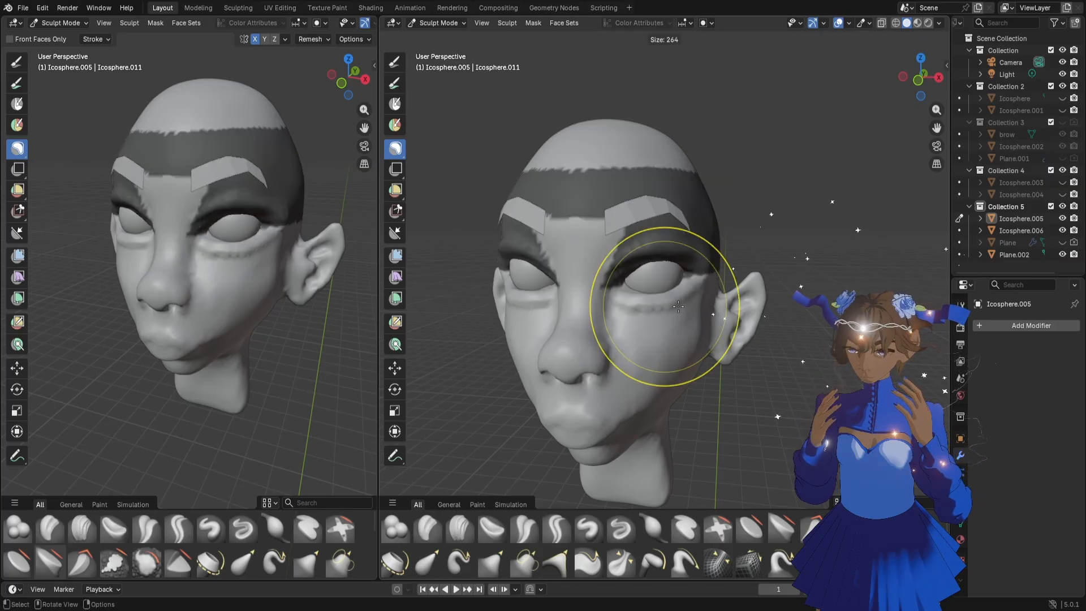
click(741, 309)
key(g)
middle_drag(693, 315, 648, 316)
scroll(646, 316, up, 7)
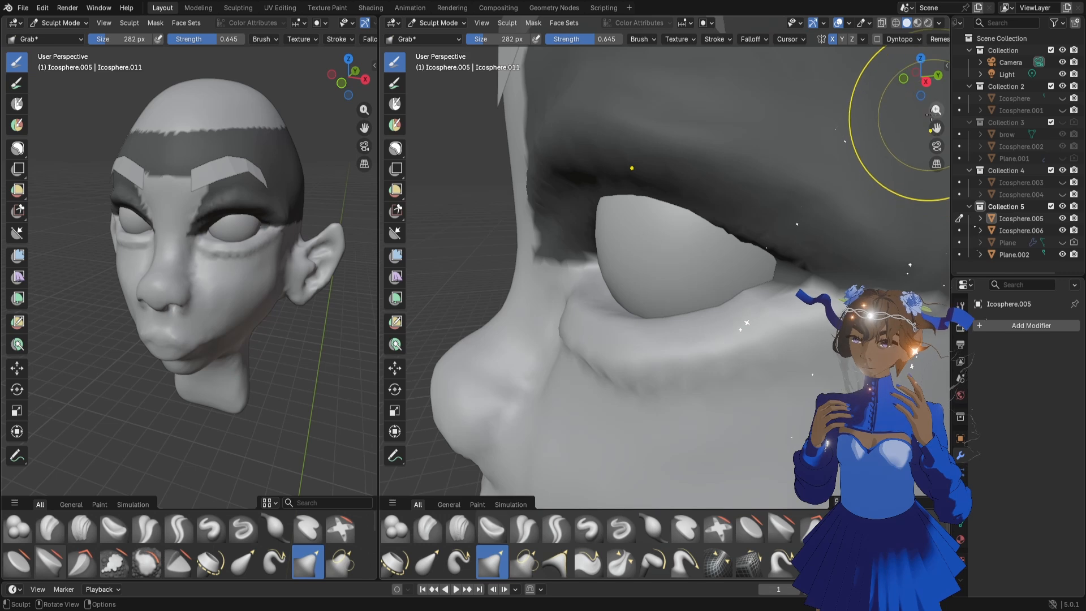
scroll(905, 148, down, 3)
middle_drag(705, 315, 719, 321)
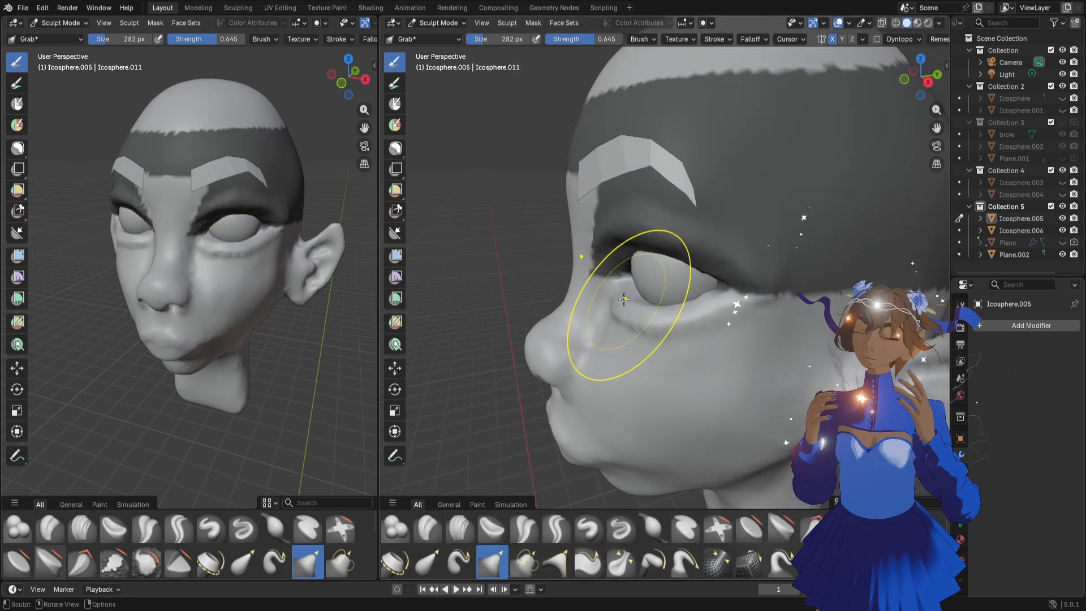
drag(633, 299, 661, 320)
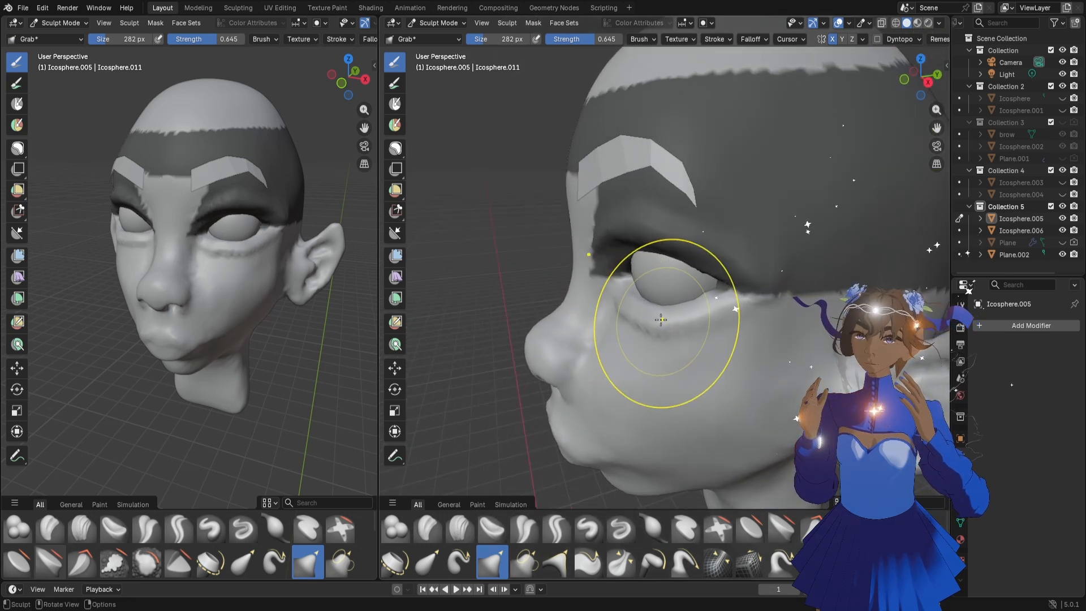
Reduce the Grab brush to 200 px and fit the lower eyelid's edge to the eyeball
key(f)
click(640, 314)
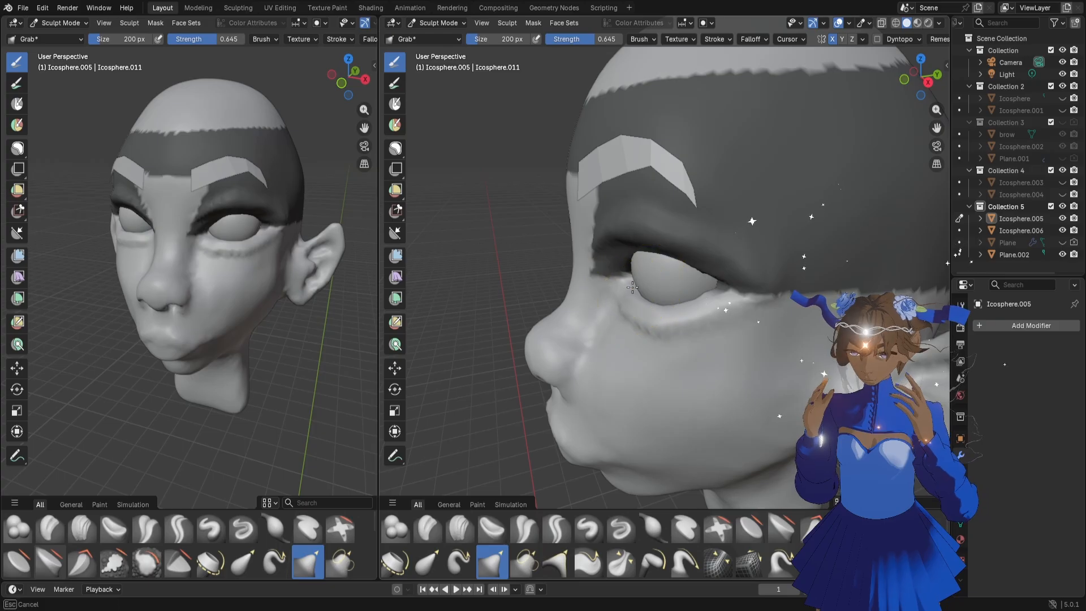
middle_drag(620, 326, 701, 304)
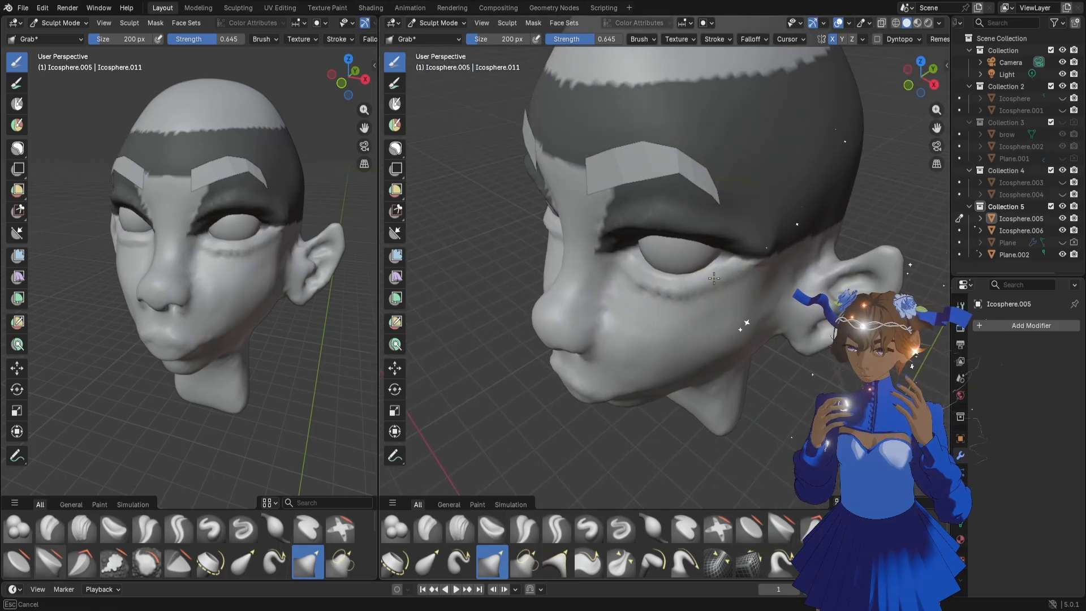
middle_drag(703, 275, 715, 249)
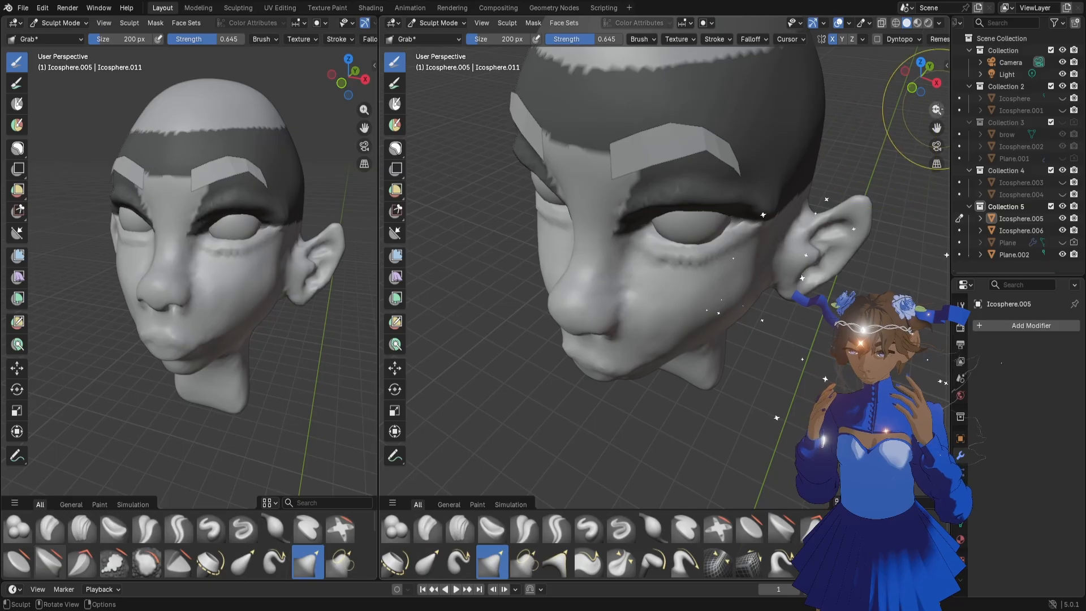
Set the Grab brush to 154 px and refine the lower eyelid's outer corner and the area beneath the eye
drag(937, 109, 937, 90)
drag(936, 128, 829, 291)
mouse_move(650, 394)
middle_down()
mouse_move(638, 367)
mouse_move(656, 375)
middle_up()
key(f)
click(635, 367)
drag(650, 369, 660, 362)
drag(661, 360, 668, 352)
drag(669, 351, 673, 345)
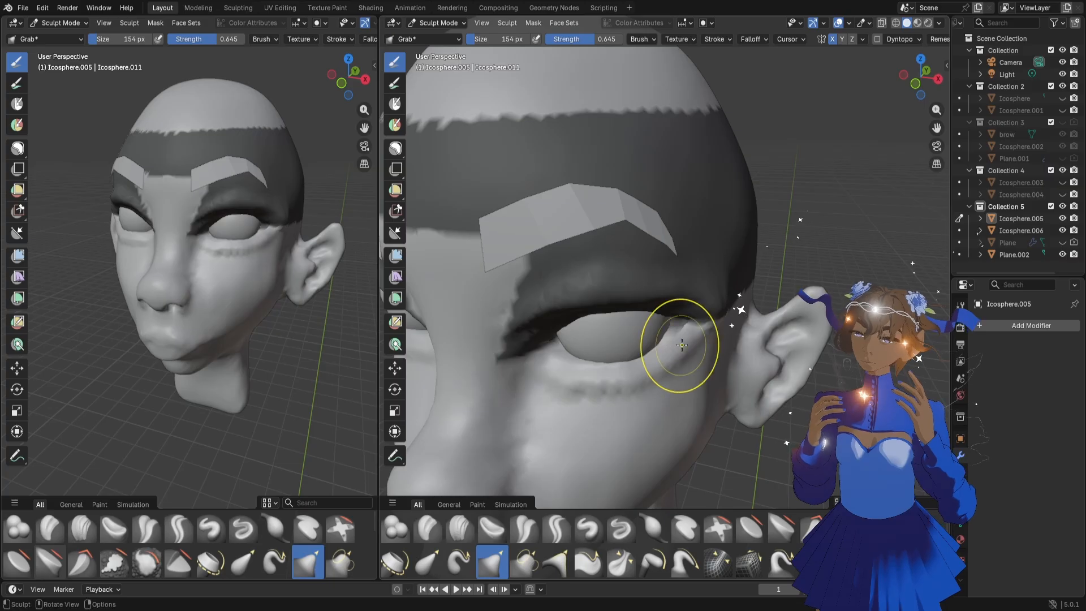
shift+drag(555, 381, 616, 391)
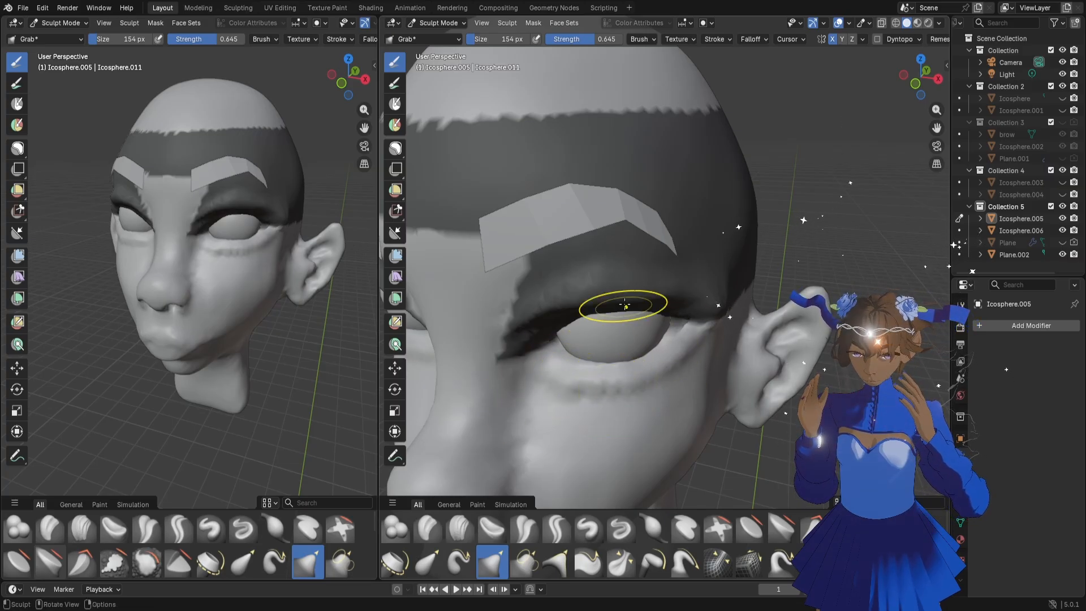
scroll(667, 327, down, 5)
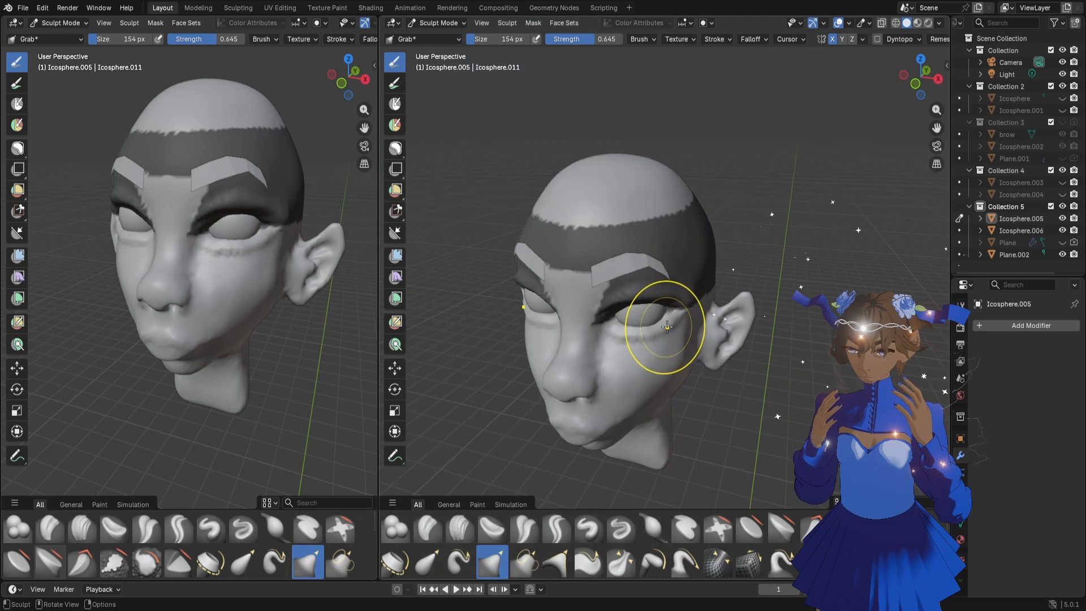
Activate the Lasso Mask tool and clear the mask from the upper eyelids and brows
click(397, 109)
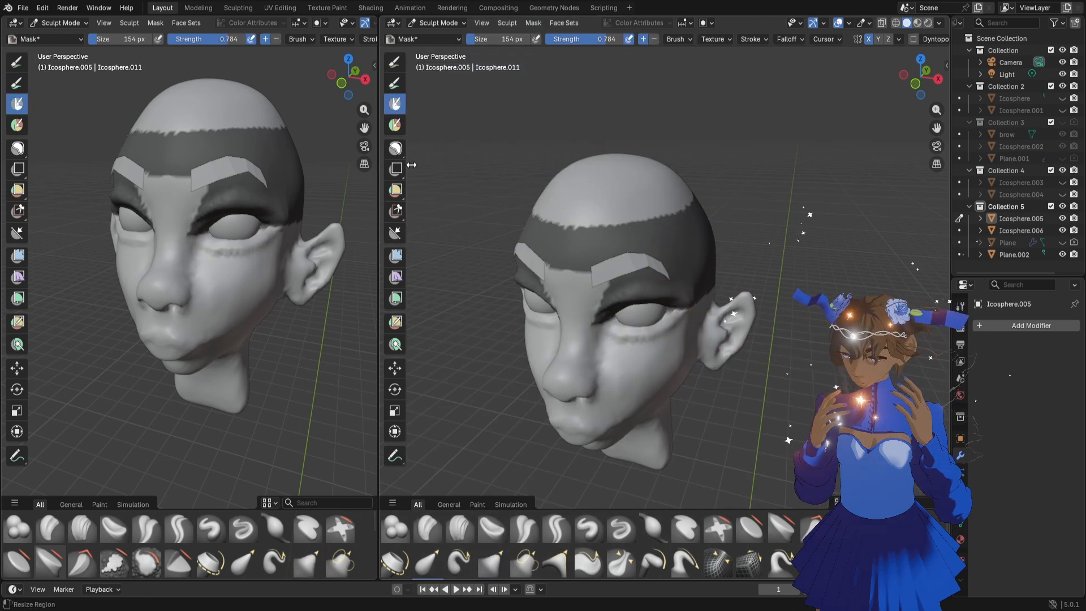
click(396, 149)
ctrl+drag(479, 104, 679, 272)
mouse_move(638, 341)
middle_down()
mouse_move(664, 332)
mouse_move(617, 308)
middle_up()
Switch to the Grab brush at 142 px and reshape the upper eyelid towards its outer corner
key(g)
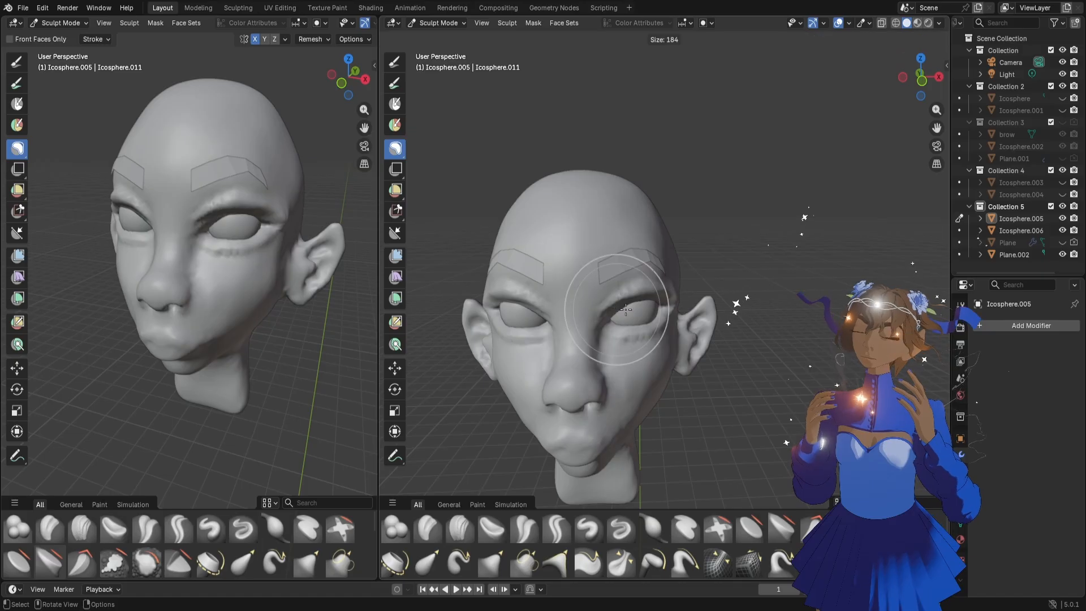
middle_drag(533, 327, 544, 314)
key(f)
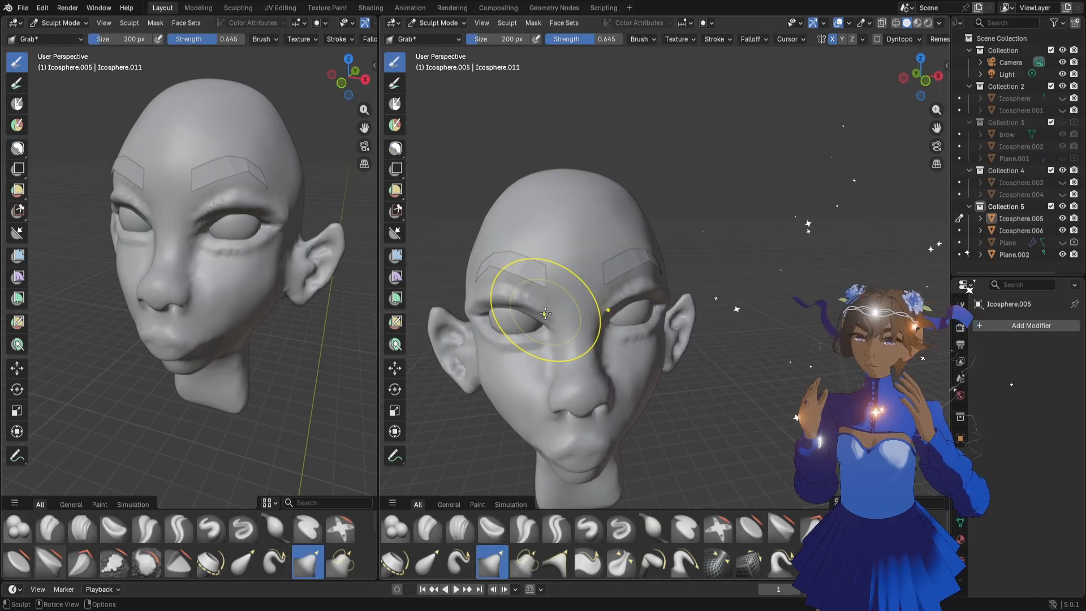
click(543, 323)
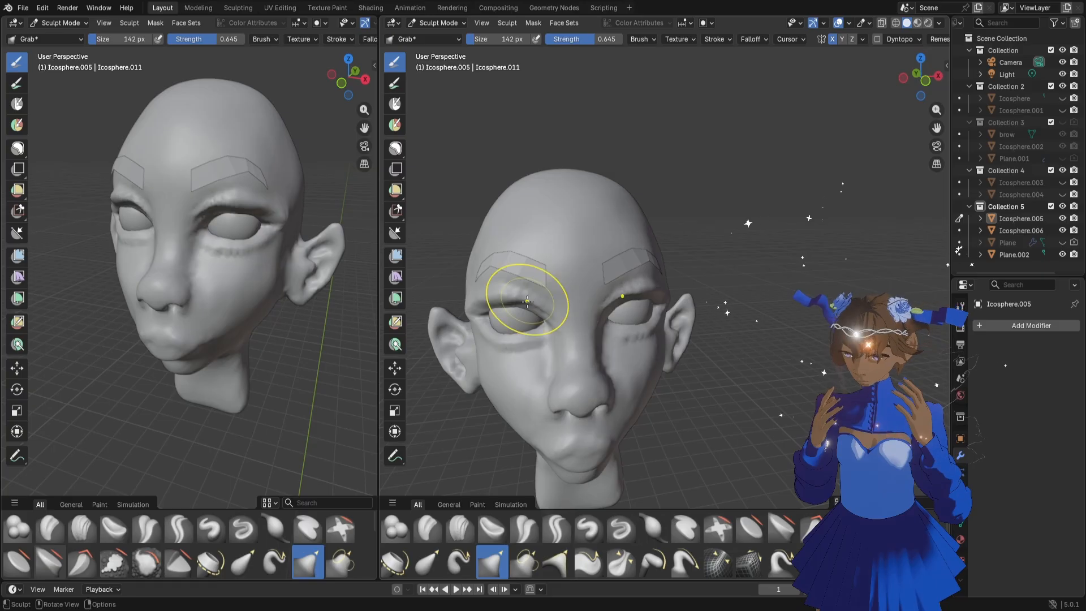
mouse_move(490, 309)
mouse_down()
mouse_move(490, 329)
mouse_move(497, 311)
mouse_up()
Reduce the Grab brush to 104 px and fit the outer eye corner and eyelid edges to the eyeball
key(f)
click(489, 318)
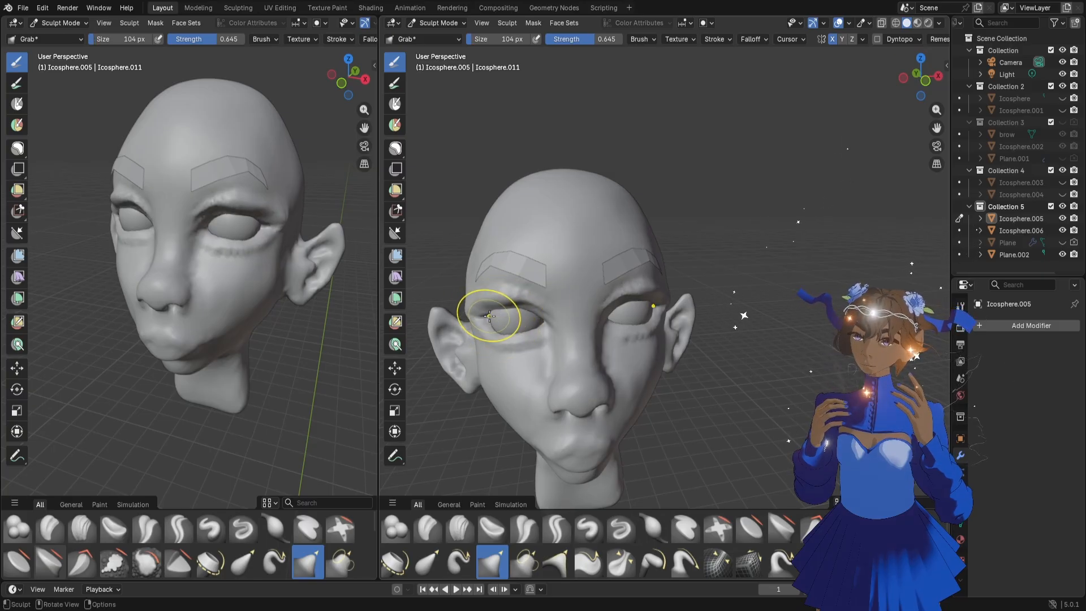
middle_drag(488, 318, 495, 319)
drag(482, 317, 496, 313)
scroll(650, 365, down, 3)
mouse_move(661, 368)
middle_down()
mouse_move(651, 369)
mouse_move(696, 356)
middle_up()
scroll(693, 357, up, 3)
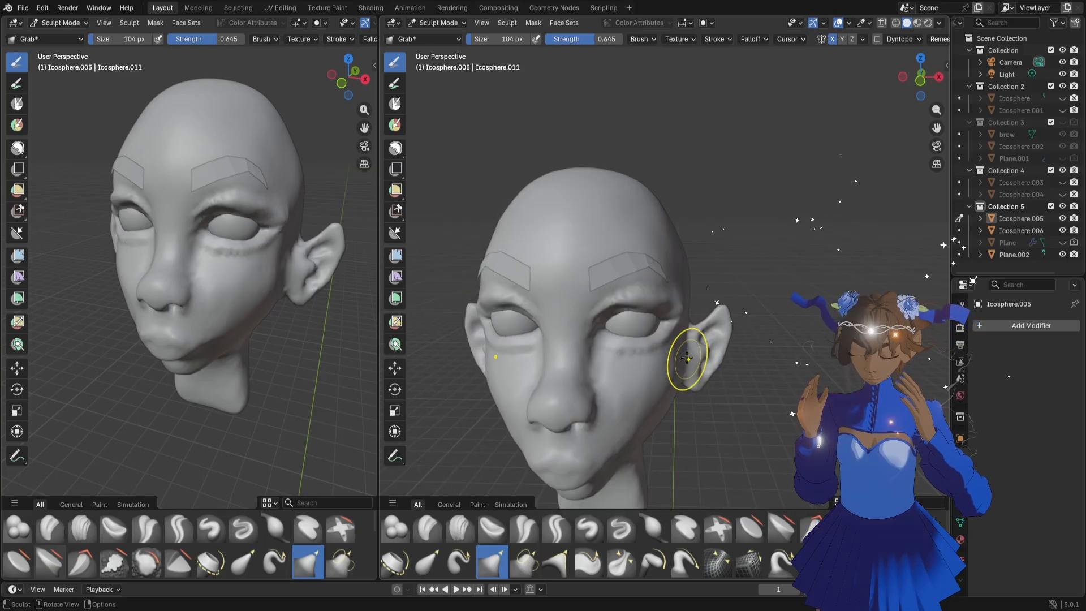
drag(656, 332, 652, 333)
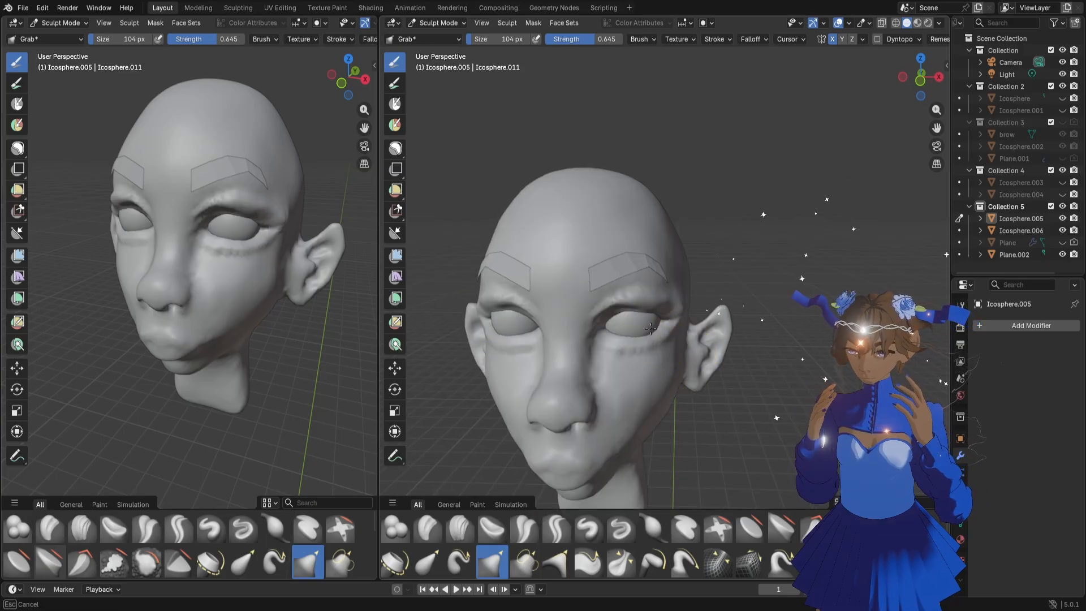
Add a Smooth modifier to the head with a factor of 0.500 and 10 repeats, and apply it
click(988, 321)
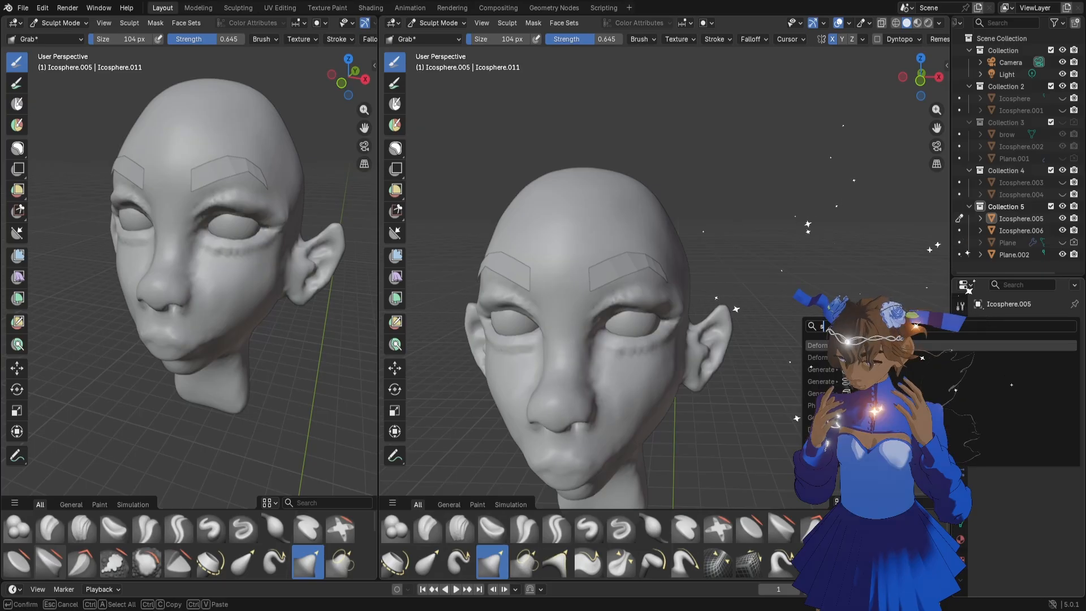
click(1075, 424)
drag(1032, 391, 1043, 392)
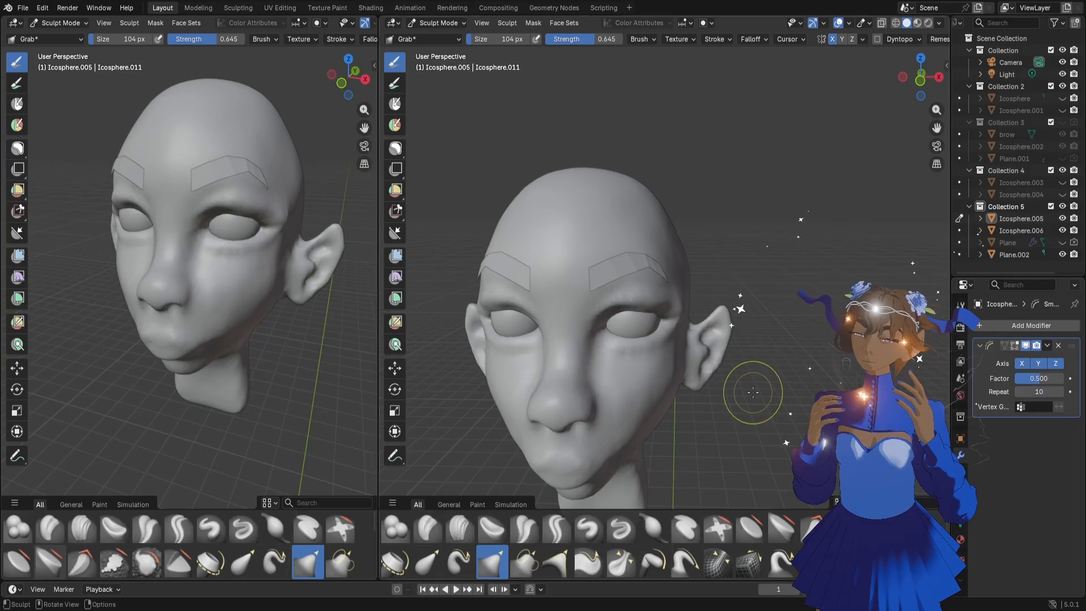
click(1050, 345)
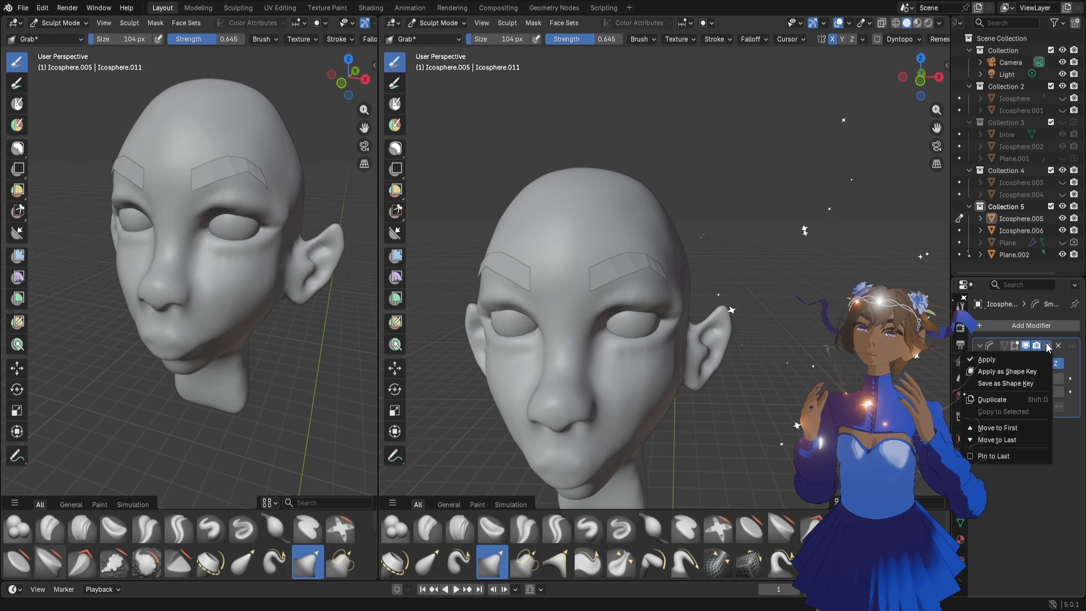
click(1002, 360)
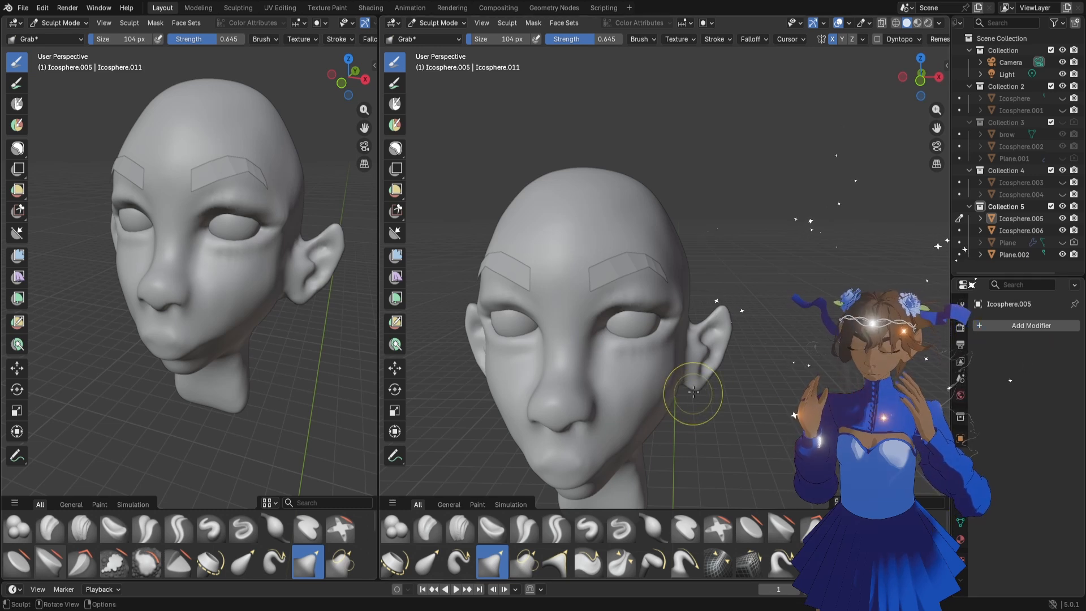
Set the Draw Sharp brush to 56 px and carve a crease beneath the lower eyelid
click(616, 530)
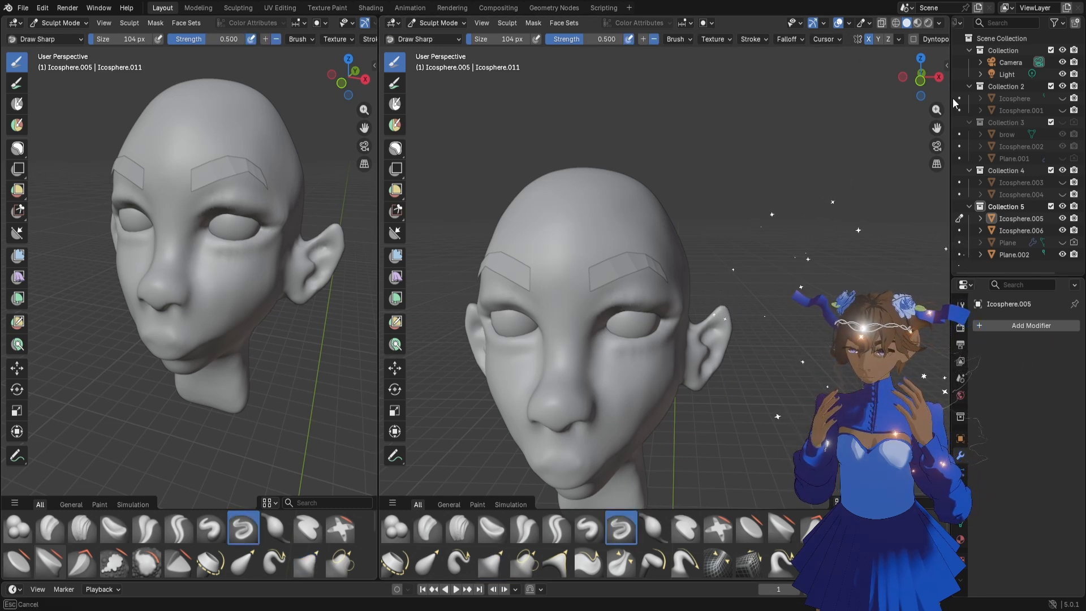
scroll(934, 120, up, 5)
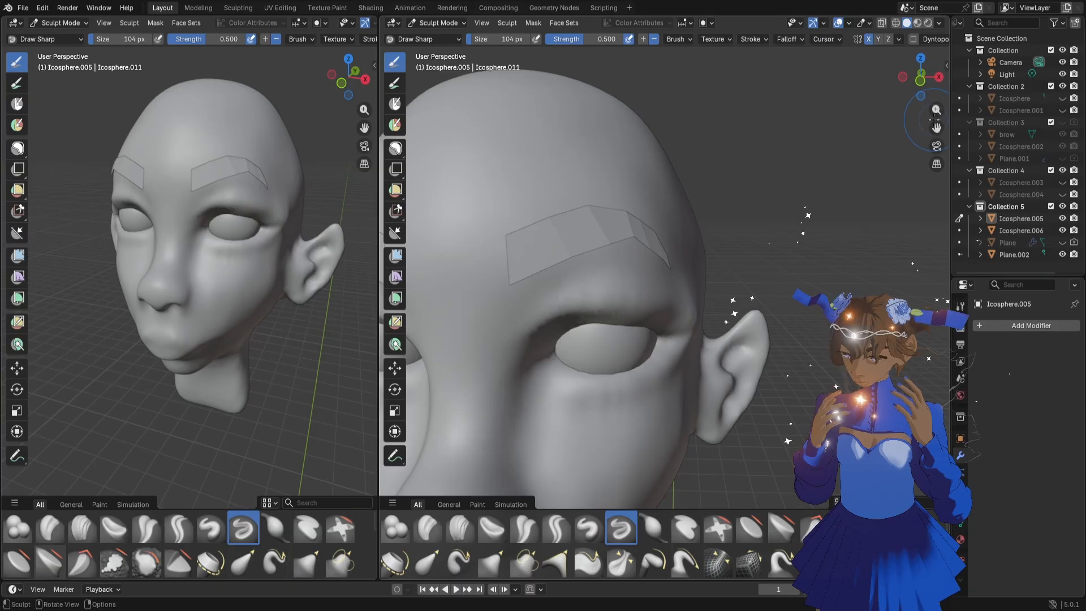
scroll(936, 120, up, 1)
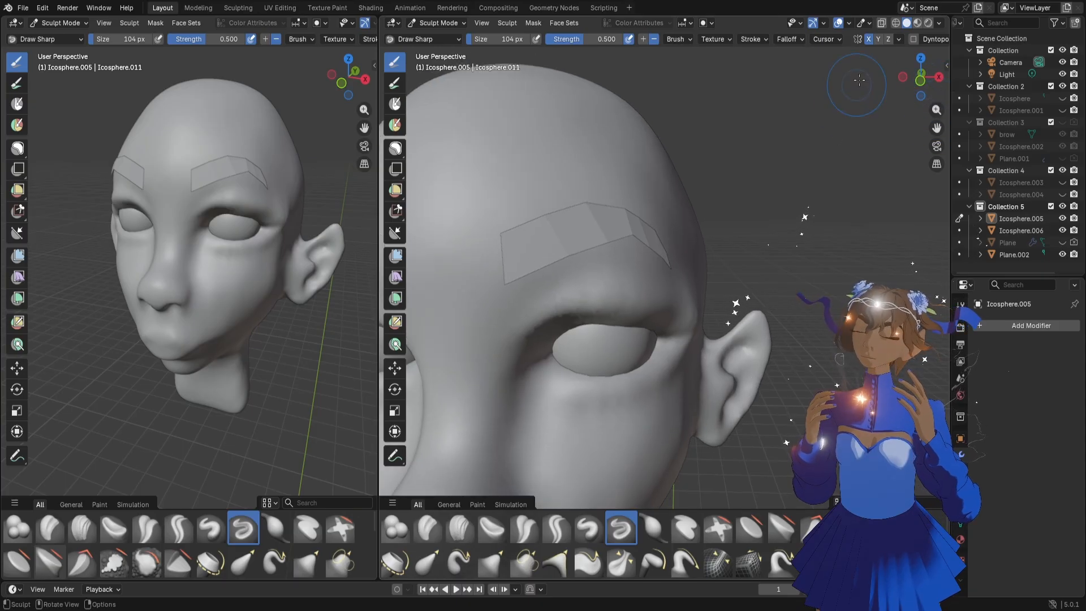
drag(918, 78, 869, 88)
drag(851, 89, 883, 92)
key(f)
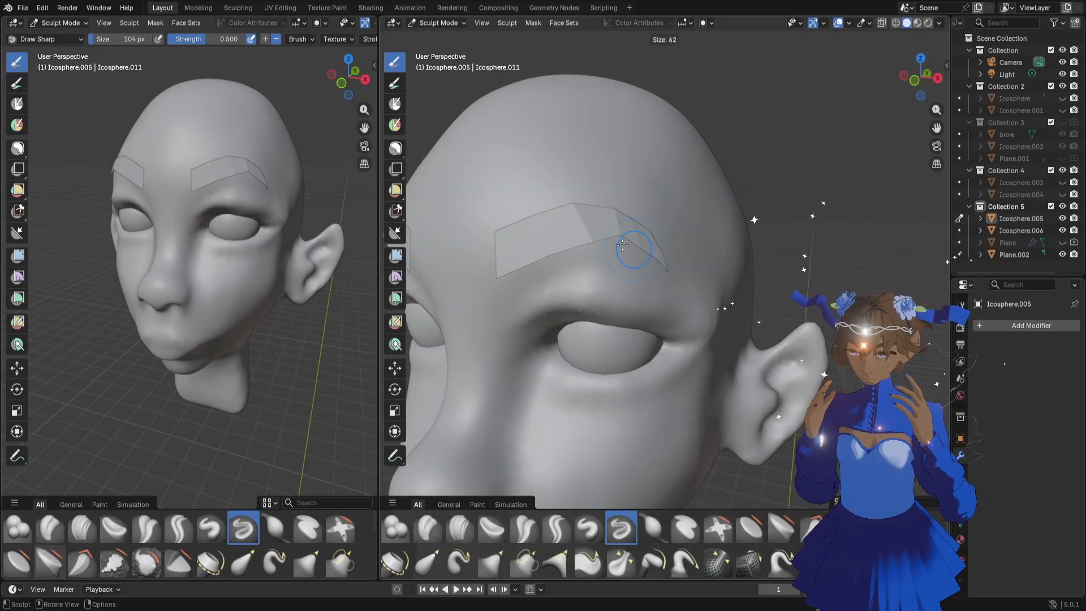
click(620, 240)
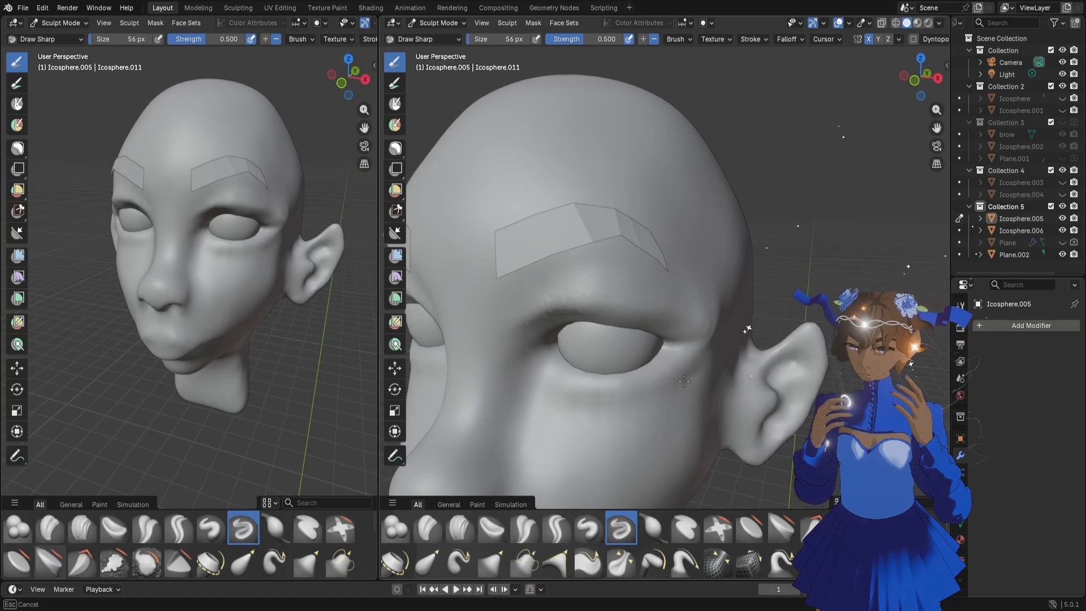
drag(561, 393, 697, 379)
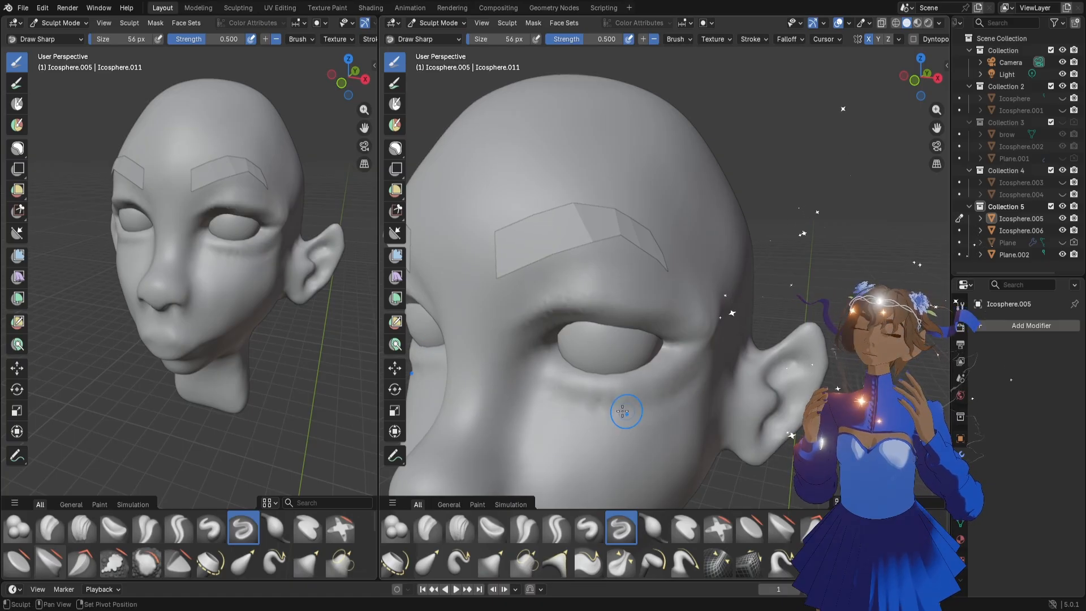
drag(626, 411, 610, 413)
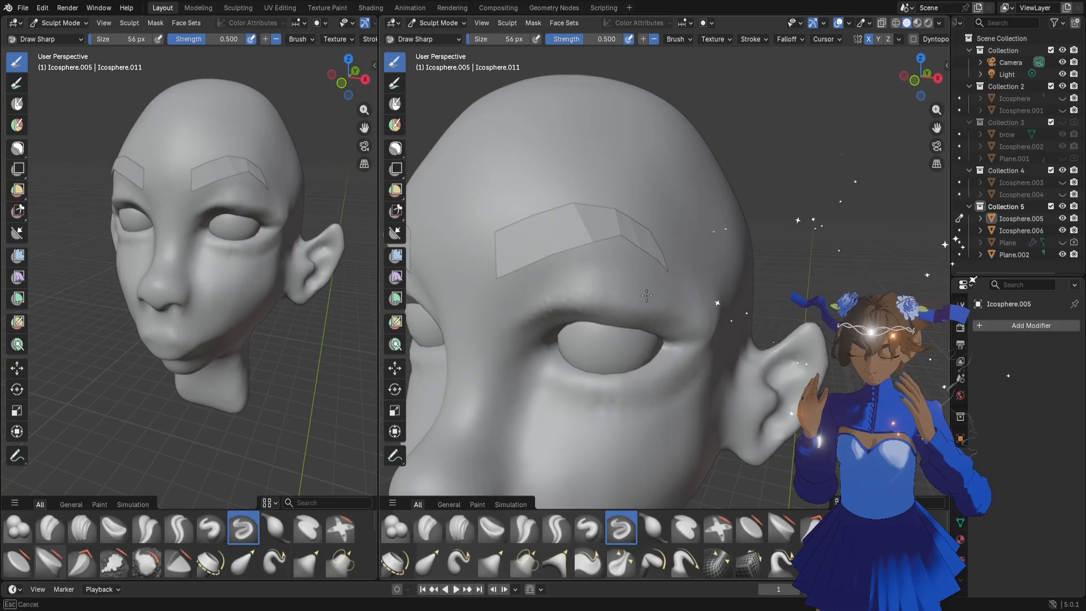
Carve a crease above the upper eyelid with Draw Sharp and enlarge the brush to 100 px
drag(527, 328, 615, 305)
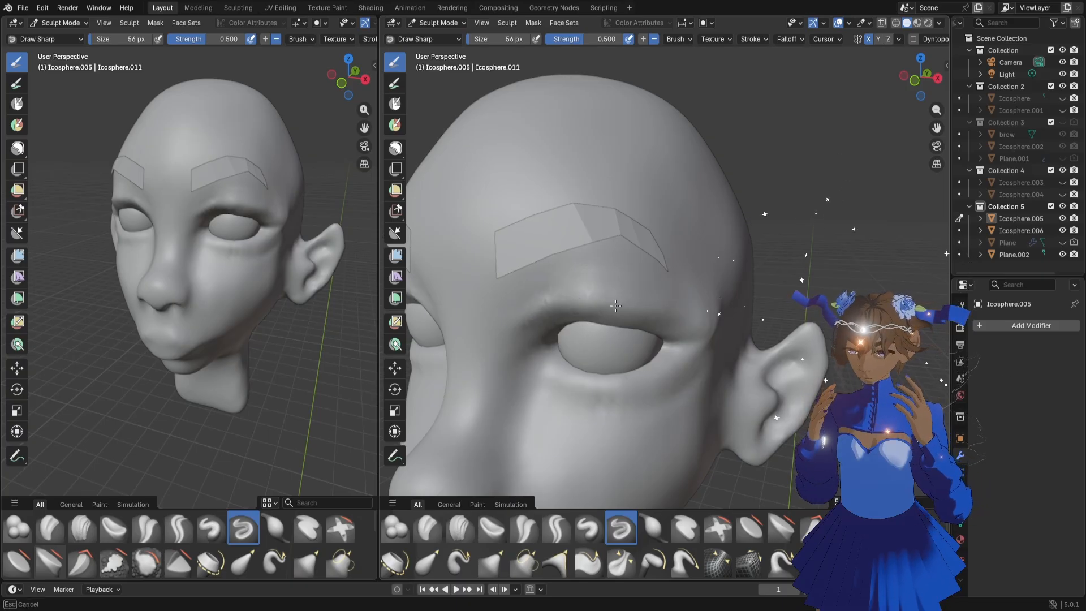
key(f)
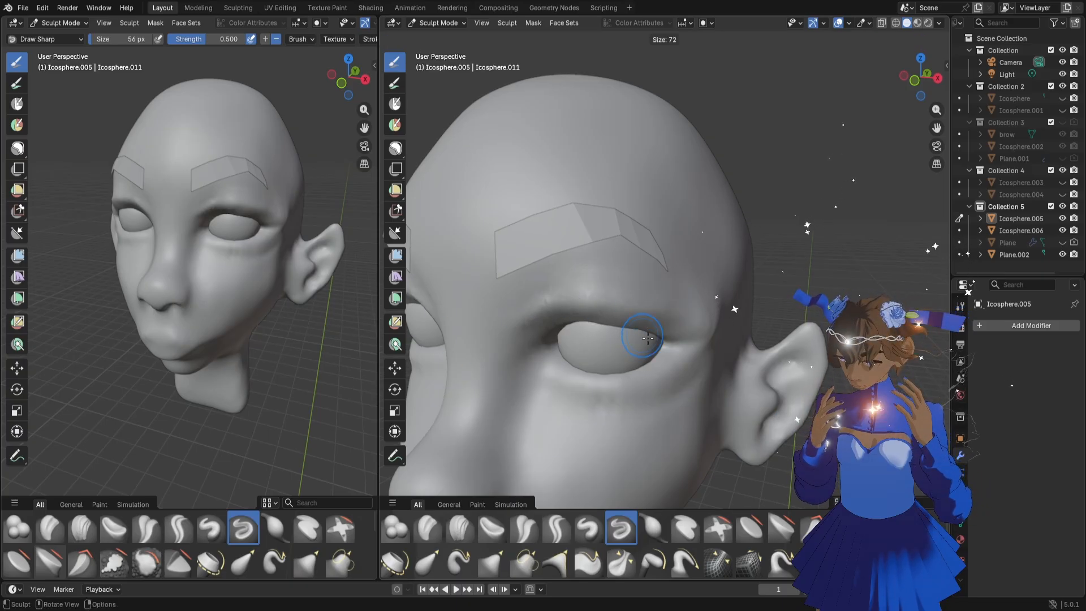
click(654, 339)
Switch to the Flatten/Contrast brush at 70 px and even out the skin around the upper eyelid
click(754, 531)
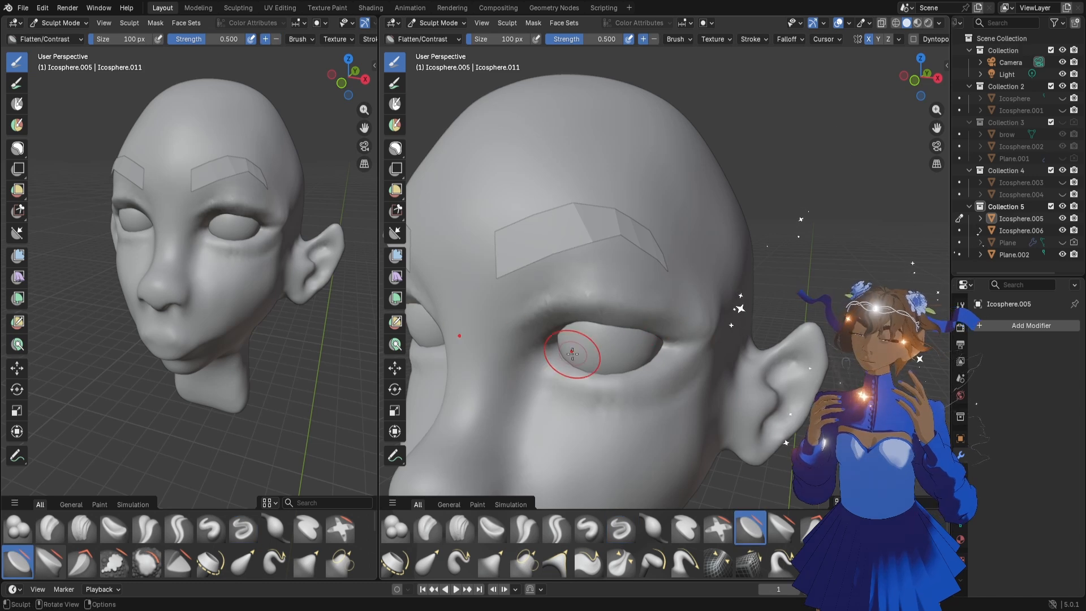
key(f)
click(553, 355)
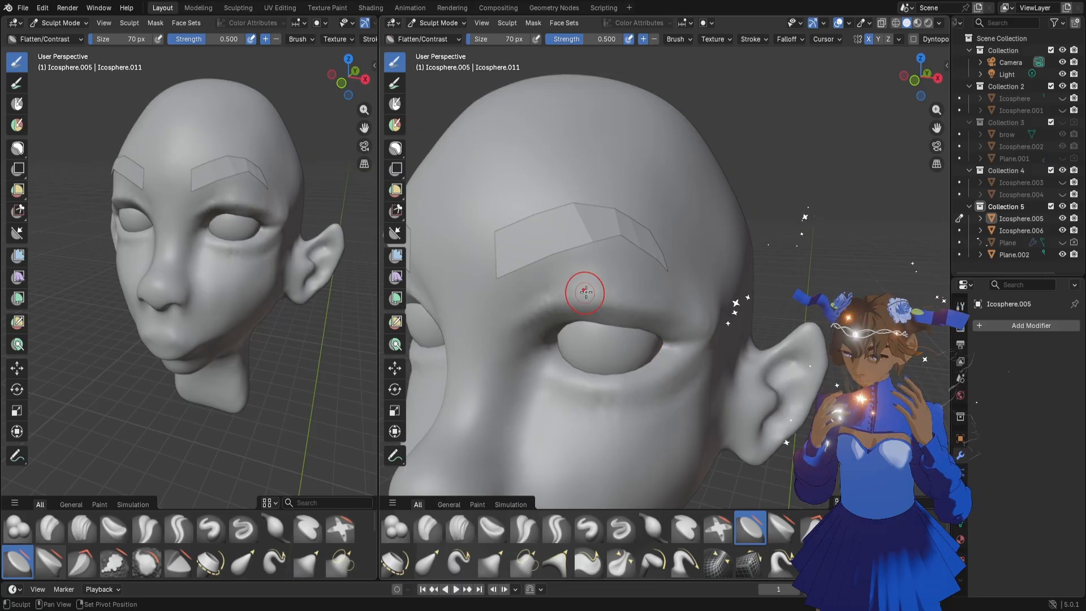
Set the Grab brush to 102 px and nudge the outer eye corner and lower lid edge into shape
key(g)
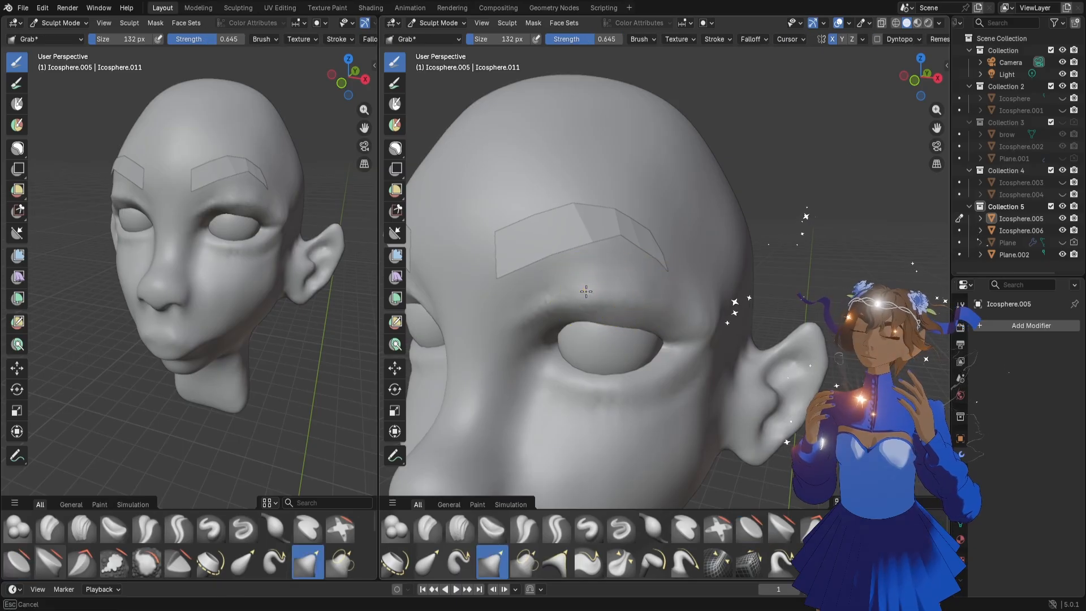
mouse_move(158, 231)
middle_down()
mouse_move(210, 238)
mouse_move(254, 224)
middle_up()
scroll(237, 250, up, 1)
scroll(273, 239, up, 1)
drag(269, 222, 271, 219)
drag(271, 219, 276, 221)
key(f)
click(617, 322)
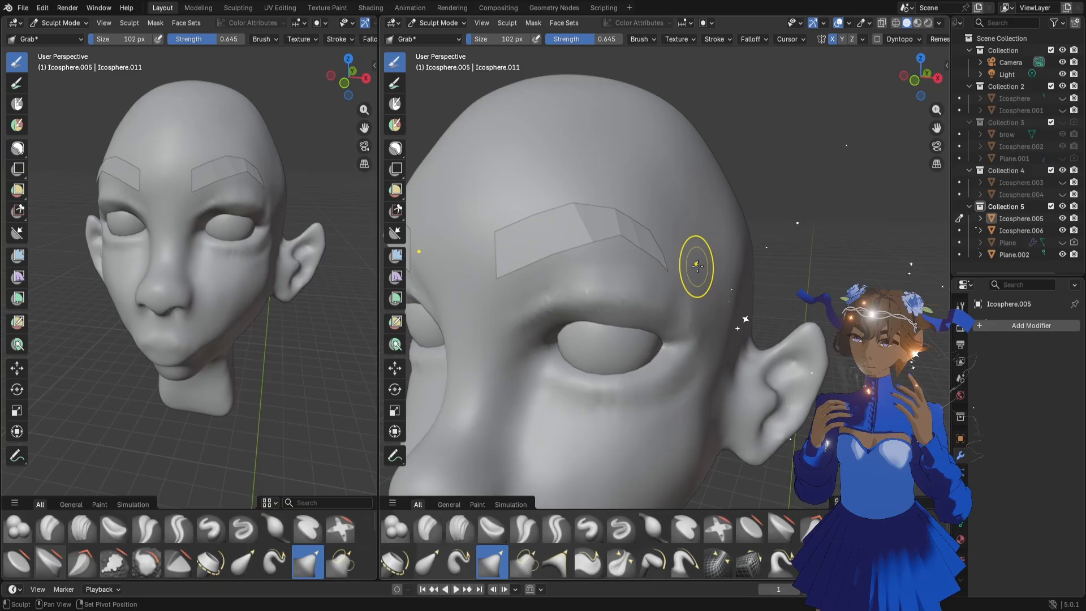
middle_drag(660, 366, 677, 359)
mouse_move(684, 335)
mouse_down()
mouse_move(670, 319)
mouse_move(594, 315)
mouse_move(540, 347)
mouse_up()
Enlarge the Grab brush to 278 px and reshape the upper eyelid and brow ridge in side view
key(f)
click(686, 327)
middle_drag(636, 344, 555, 340)
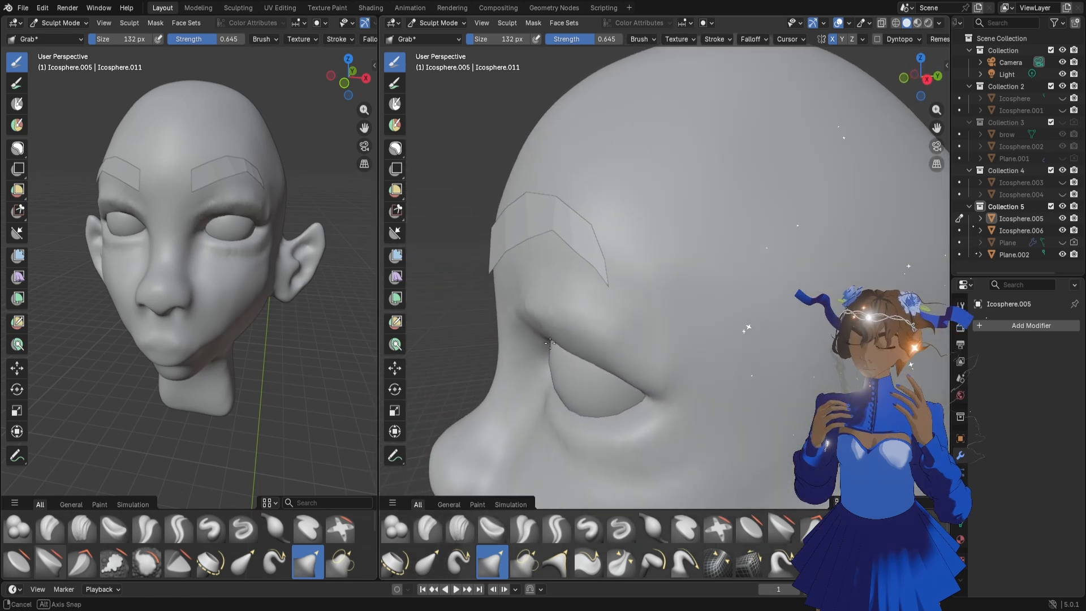
key(f)
click(543, 308)
drag(543, 308, 553, 322)
mouse_move(582, 327)
middle_down()
mouse_move(612, 354)
mouse_move(608, 345)
middle_up()
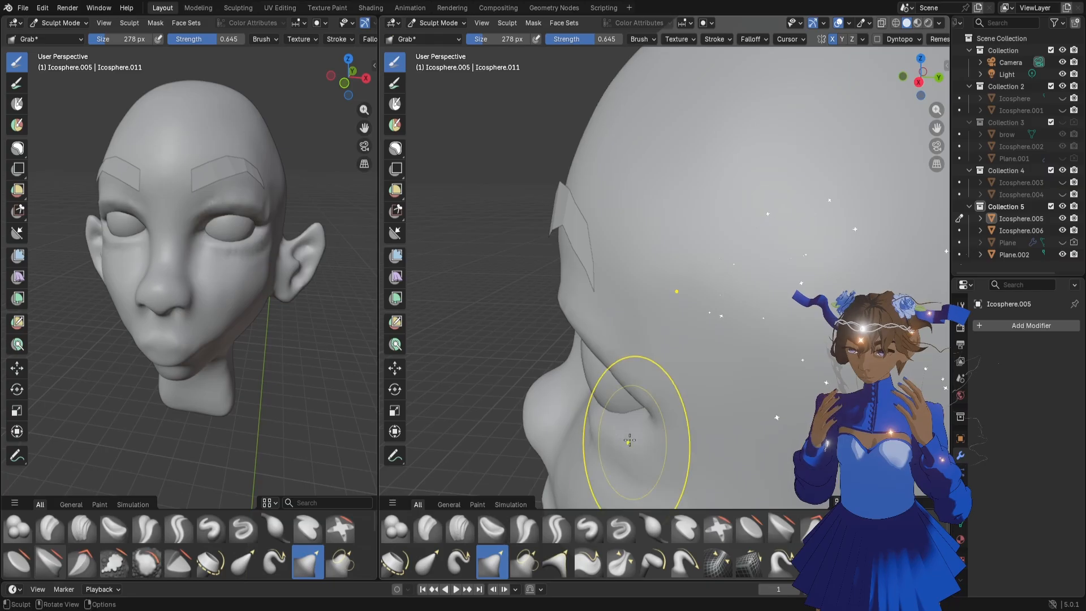
middle_drag(598, 413, 650, 411)
Reduce the Grab brush to 220 px and adjust the lids where they meet at the outer eye corner
scroll(611, 426, down, 4)
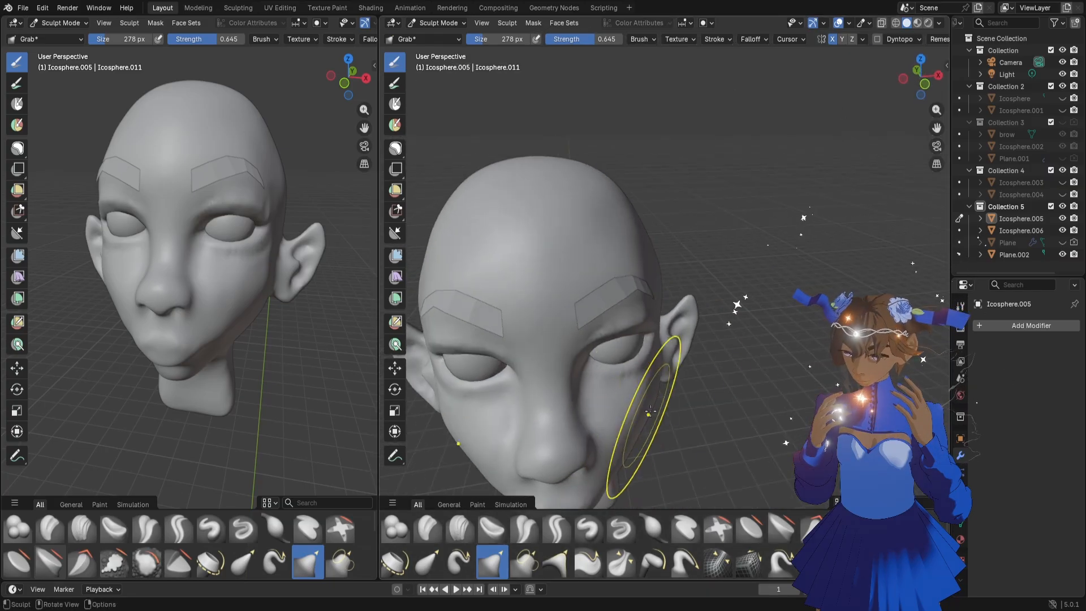
scroll(654, 352, up, 5)
key(f)
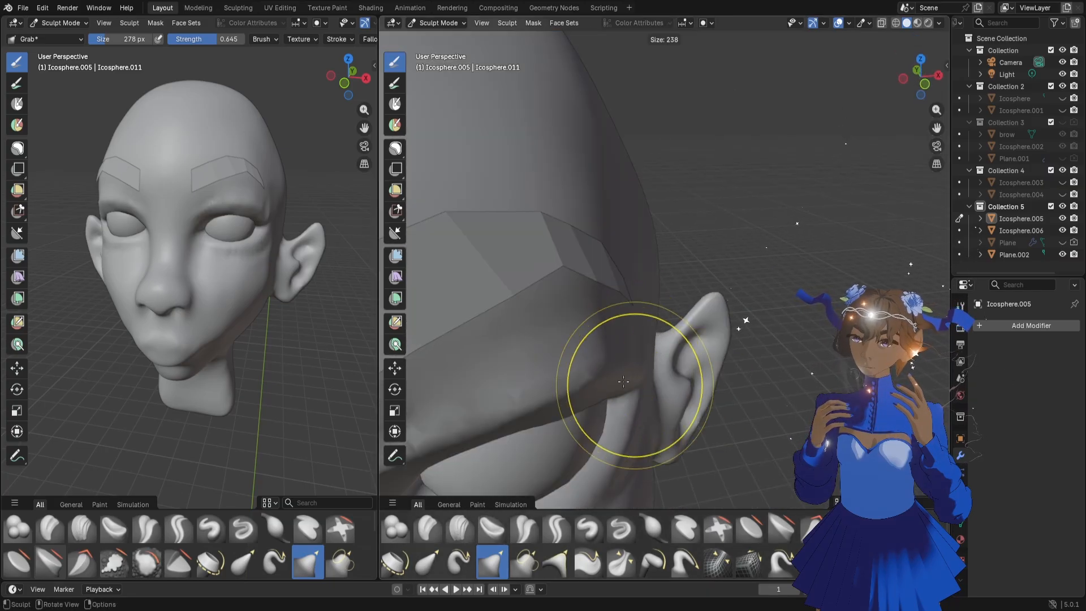
click(697, 384)
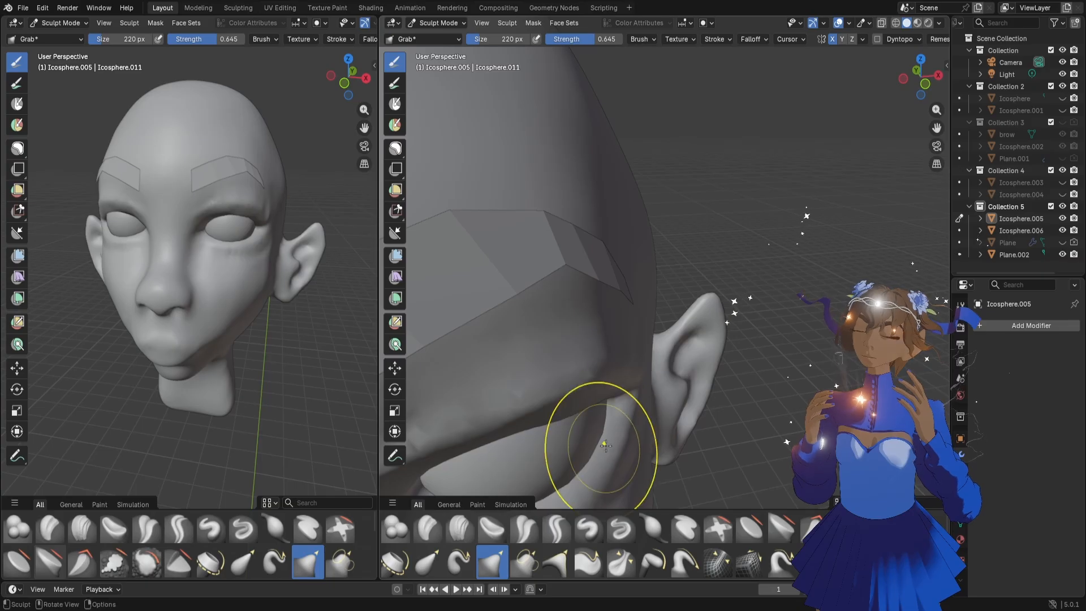
scroll(598, 453, down, 5)
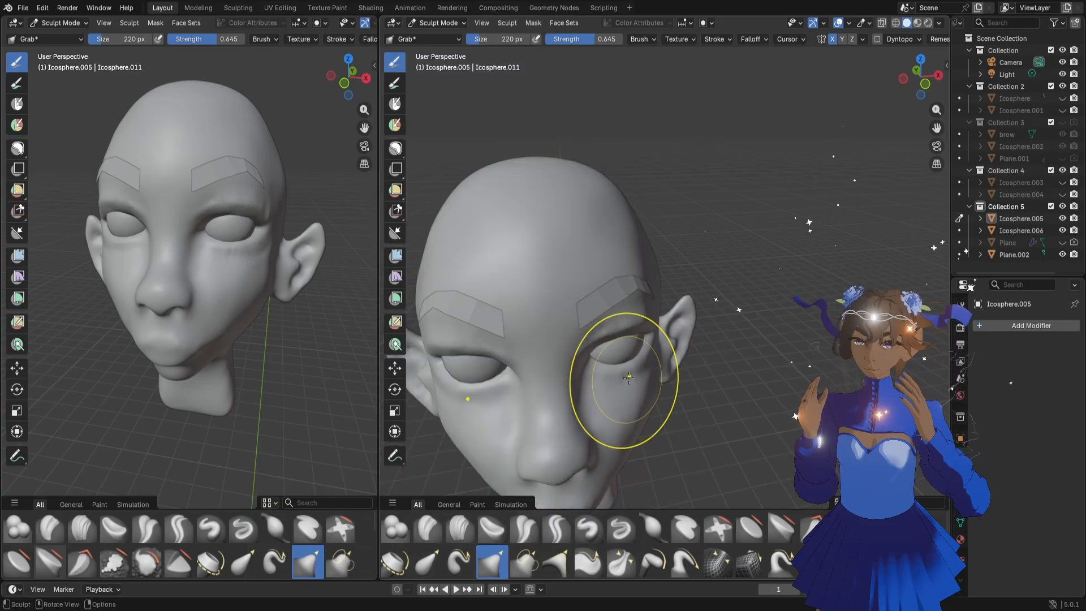
Enlarge the Grab brush to 384 px, pull the upper eyelid around the eyeball from the side, and reduce the brush again
middle_drag(637, 391, 588, 376)
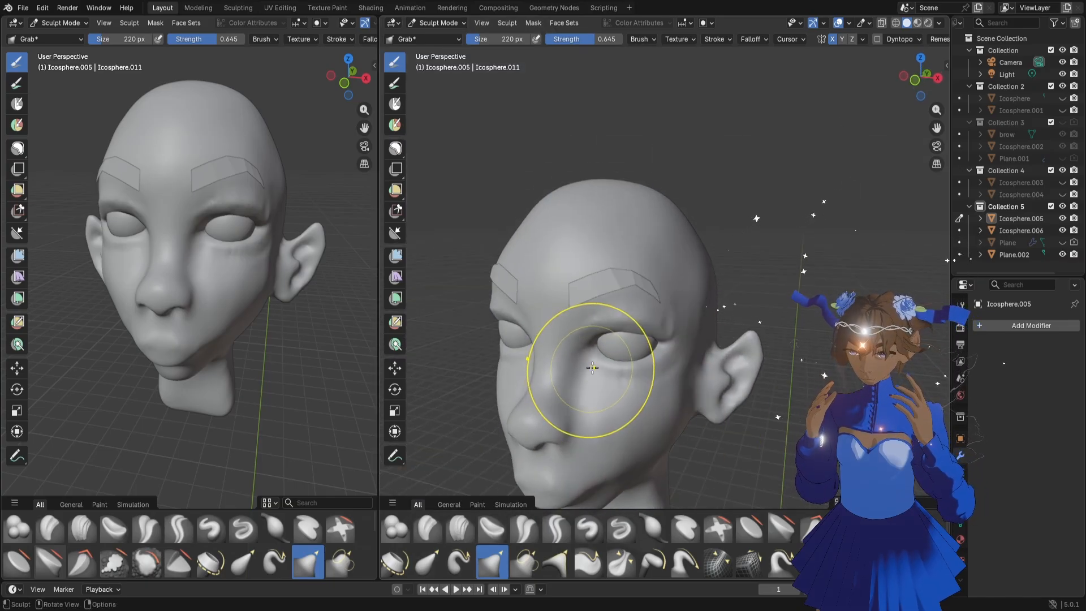
scroll(686, 355, up, 6)
middle_drag(672, 369, 587, 355)
key(f)
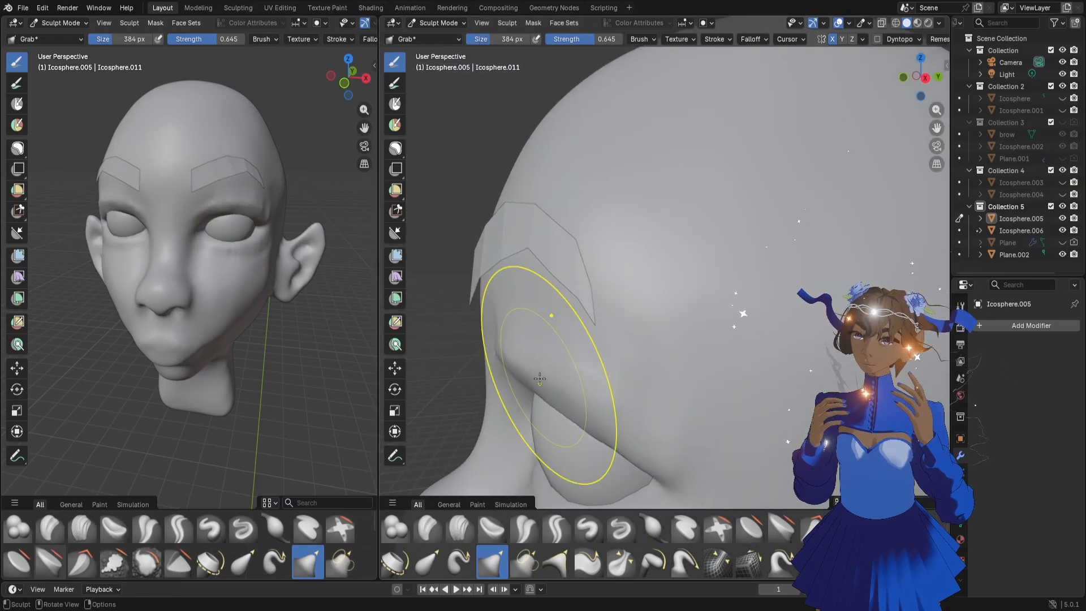
middle_drag(540, 379, 589, 380)
drag(521, 359, 521, 371)
mouse_move(548, 379)
middle_down()
mouse_move(513, 362)
mouse_move(527, 384)
middle_up()
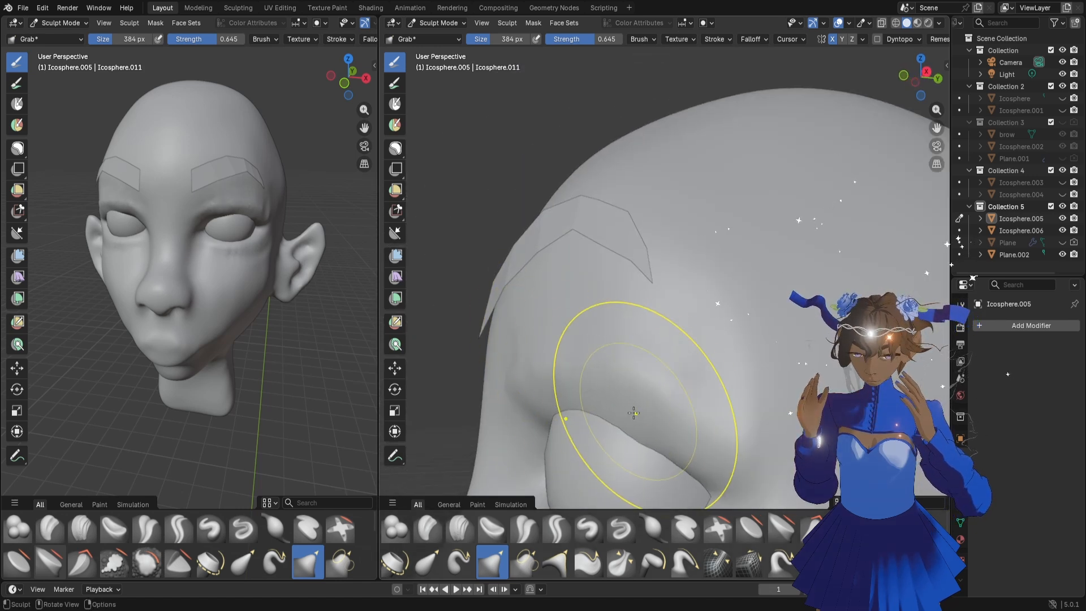
scroll(634, 413, down, 4)
mouse_move(674, 352)
middle_down()
mouse_move(728, 377)
mouse_move(643, 344)
mouse_move(662, 351)
middle_up()
key(f)
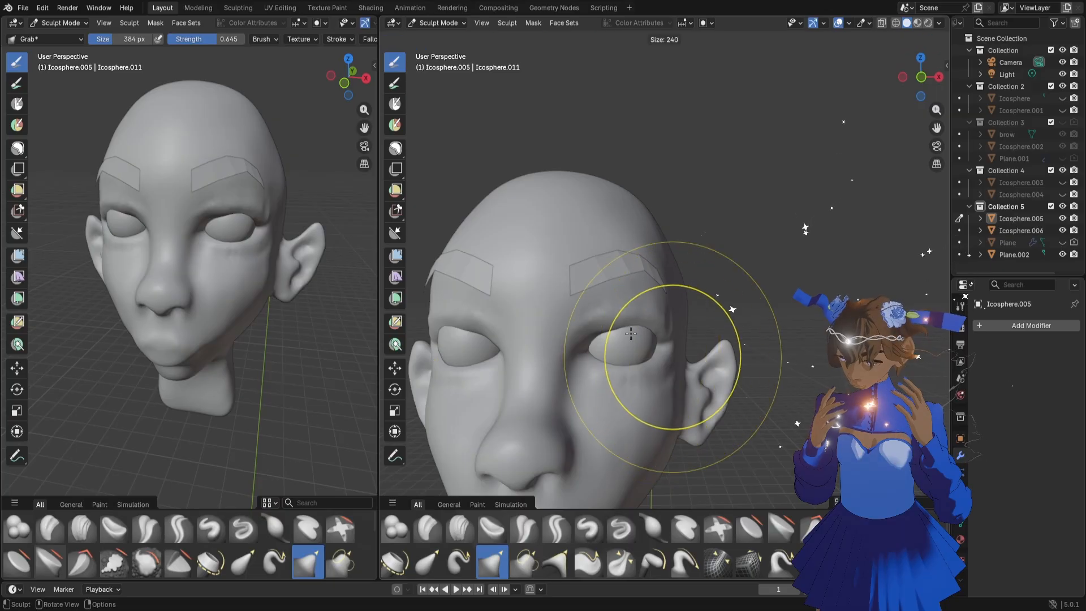
click(581, 317)
Lasso-mask the lower eyelids and cheeks symmetrically on both sides of the face
scroll(688, 326, down, 4)
middle_drag(694, 332, 629, 344)
scroll(699, 320, up, 3)
middle_drag(699, 318, 761, 298)
click(395, 147)
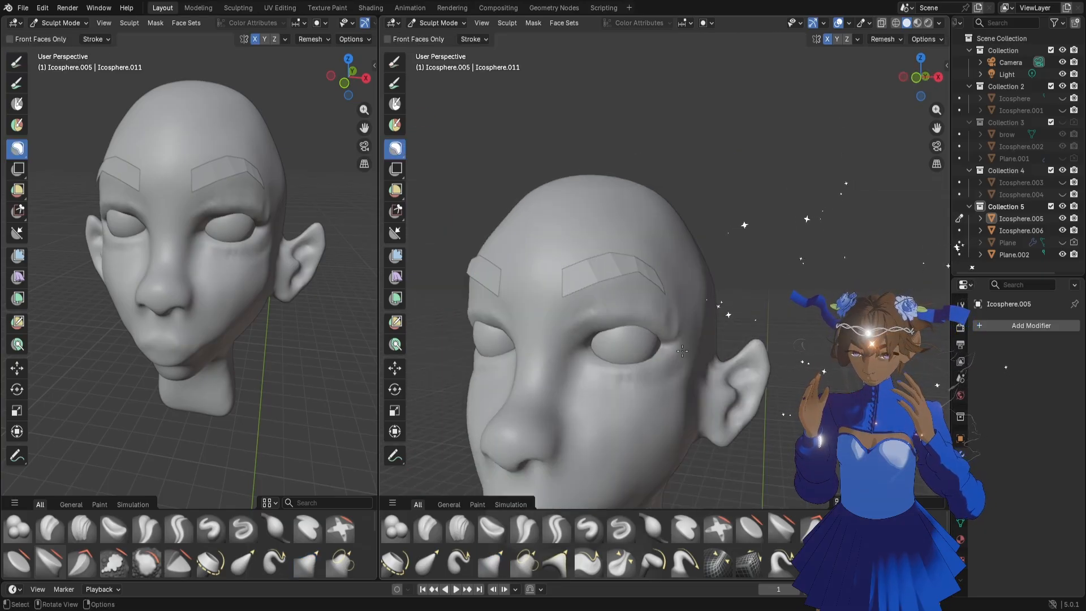
mouse_move(611, 347)
mouse_down()
mouse_move(594, 443)
mouse_move(727, 388)
mouse_up()
scroll(717, 379, up, 5)
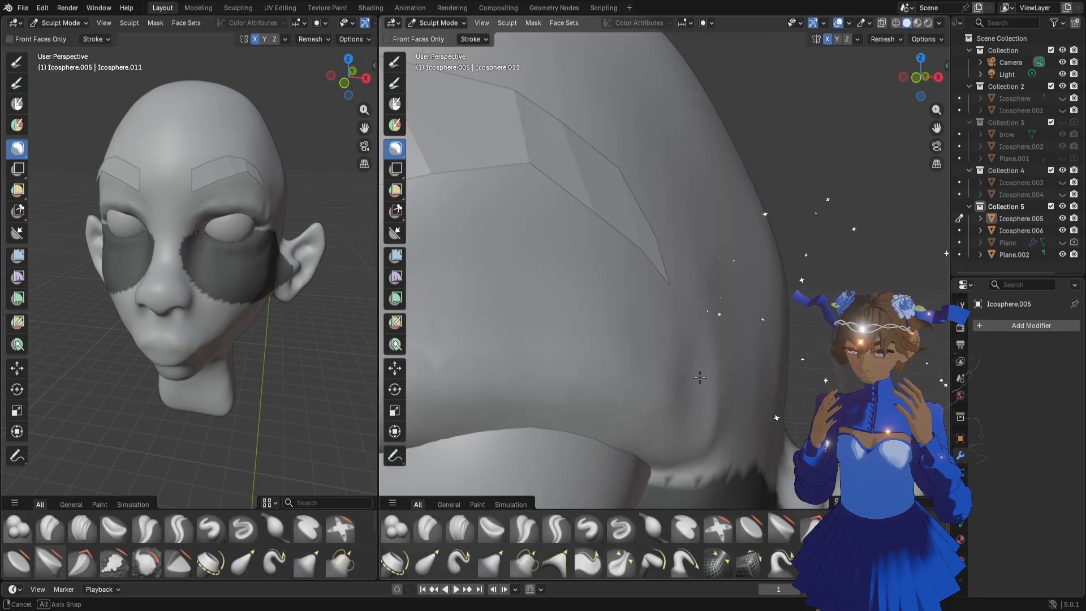
Set the Grab brush to 202 px and pull the unmasked upper eyelid over the eyeball from the side
middle_drag(714, 378, 639, 374)
scroll(663, 377, down, 5)
key(g)
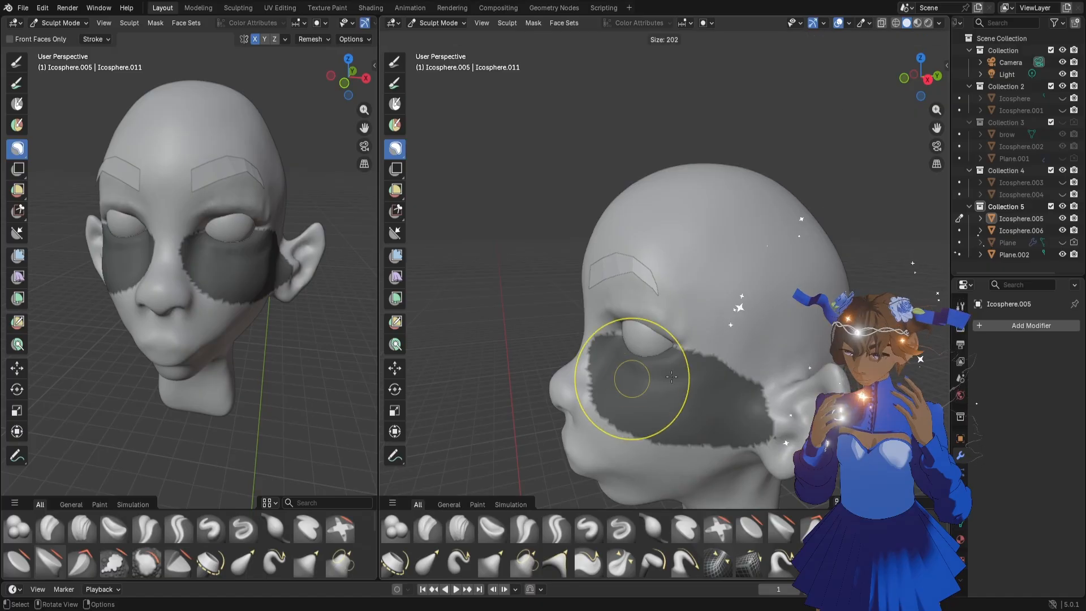
middle_drag(650, 314, 645, 308)
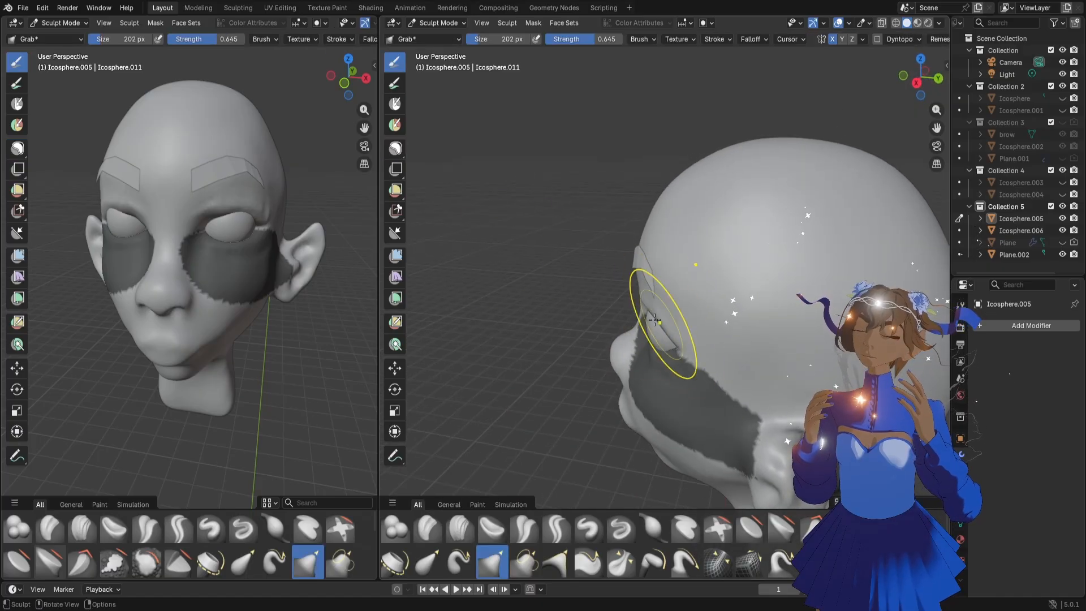
mouse_move(288, 215)
middle_down()
mouse_move(227, 263)
mouse_move(186, 269)
mouse_move(241, 266)
middle_up()
middle_drag(656, 297, 697, 300)
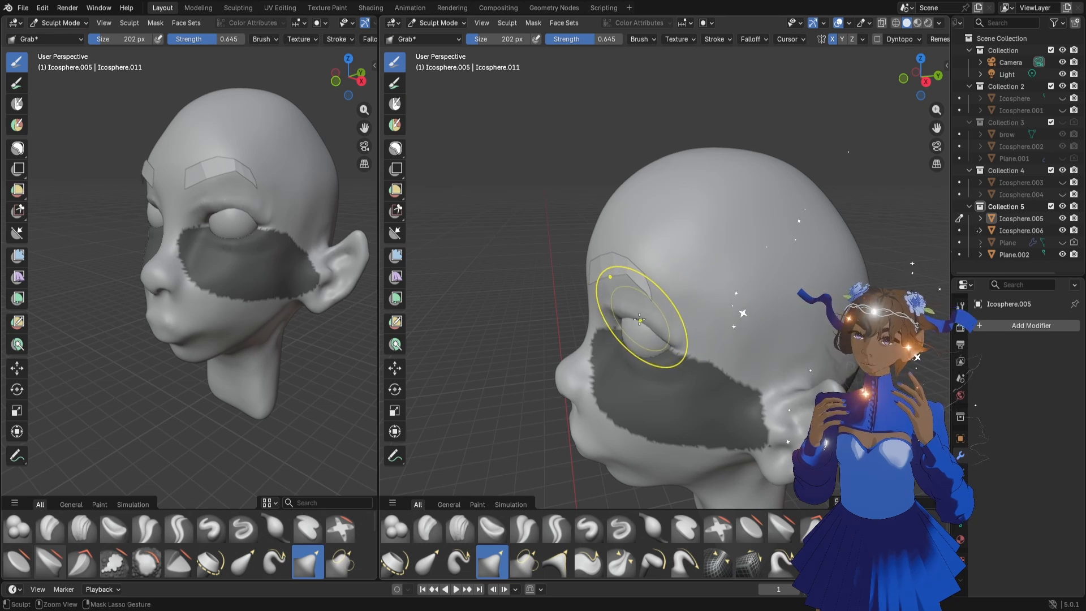
middle_drag(626, 324, 681, 324)
Extend the mask with a lasso around the eye opening to cover the upper eyelid edge
click(395, 150)
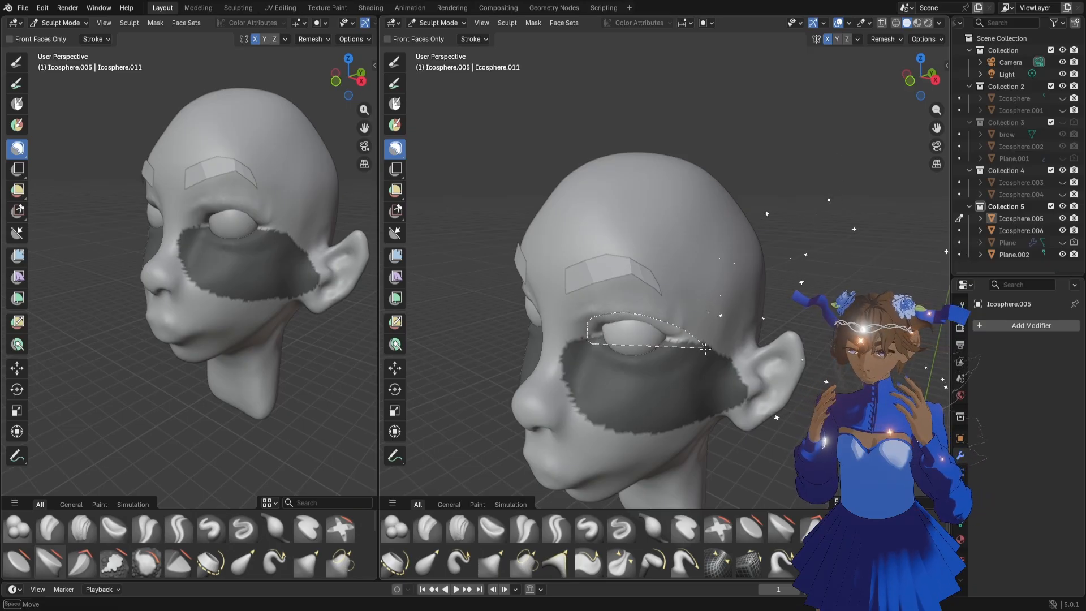
drag(706, 347, 704, 347)
middle_drag(704, 347, 627, 365)
Pull the skin above the masked upper eyelid forward with the Grab brush and undo the last stroke
key(g)
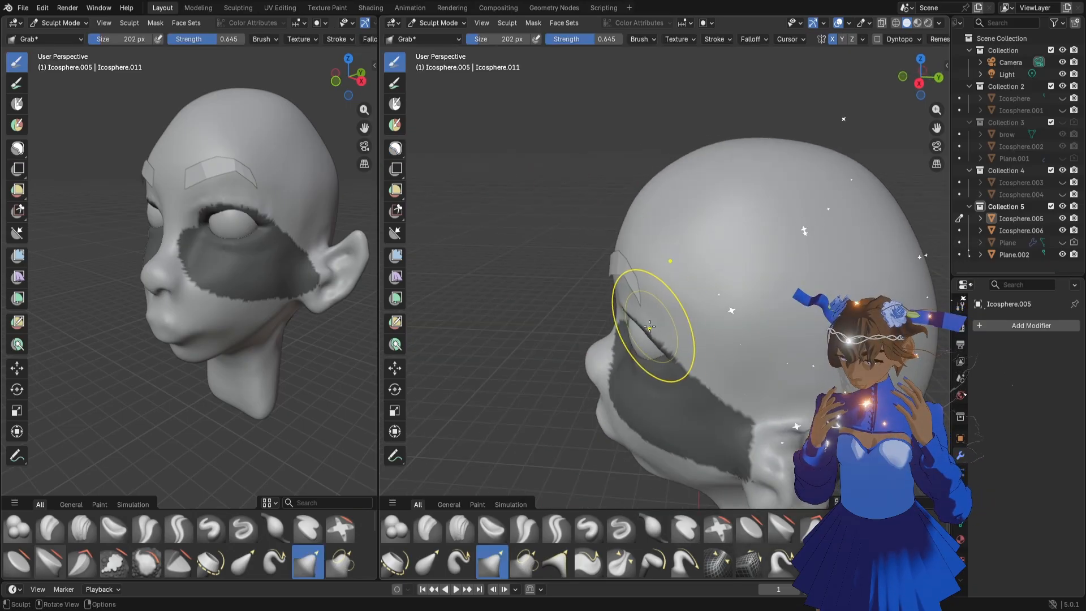
mouse_move(653, 321)
middle_down()
mouse_move(594, 322)
mouse_move(663, 317)
middle_up()
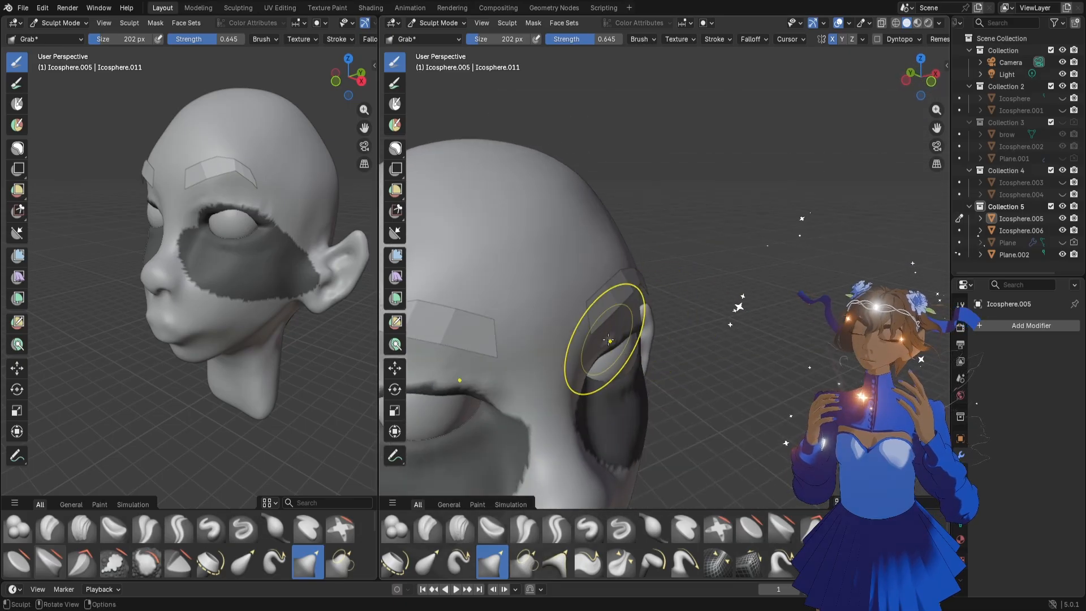
middle_drag(597, 339, 562, 338)
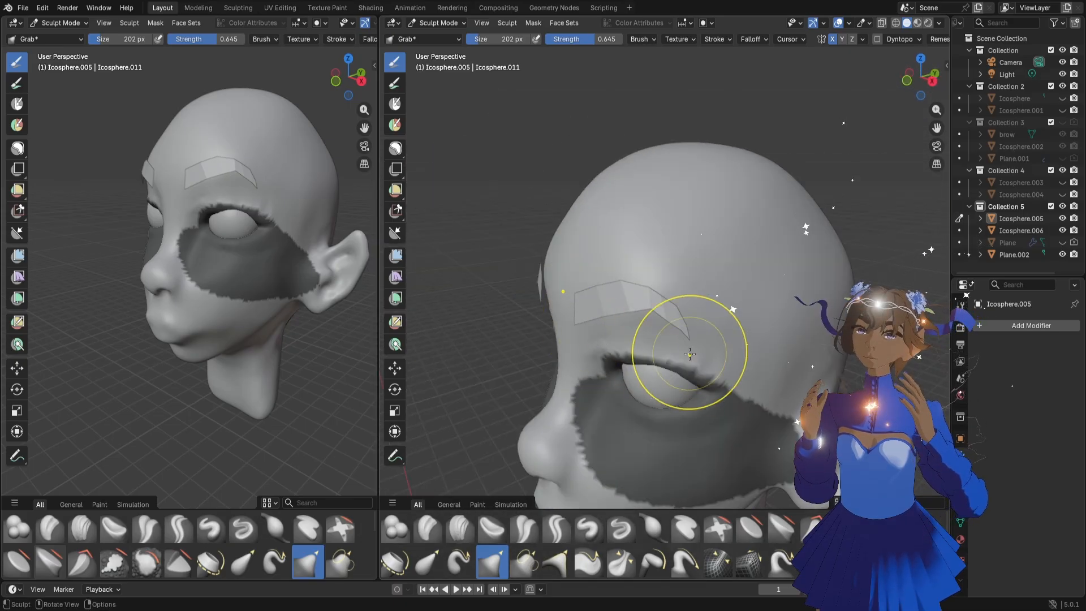
mouse_move(690, 354)
middle_down()
mouse_move(630, 437)
mouse_move(646, 451)
mouse_move(538, 425)
middle_up()
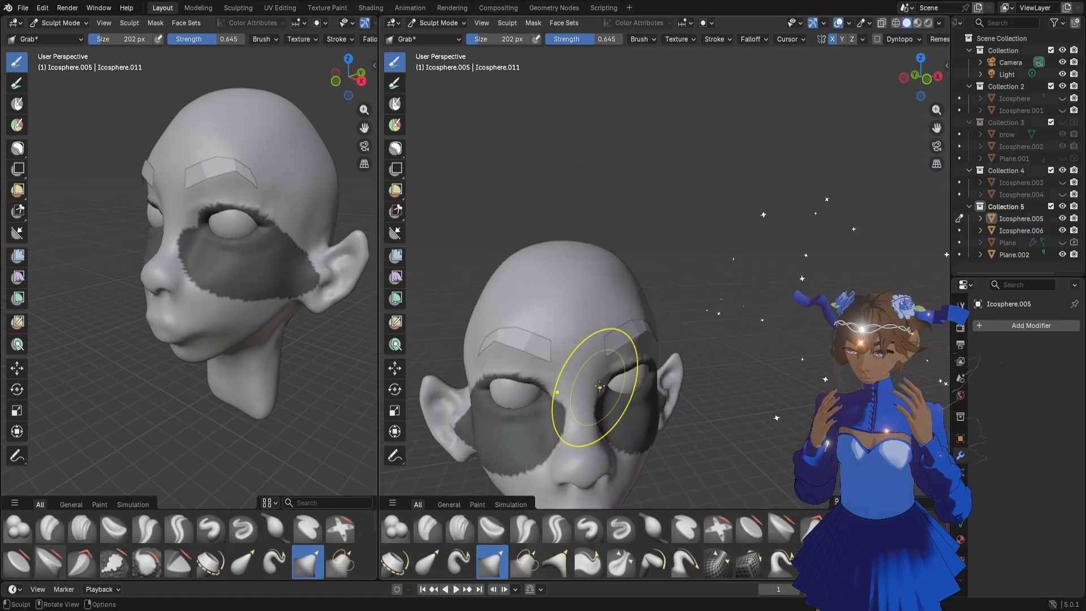
scroll(600, 387, up, 6)
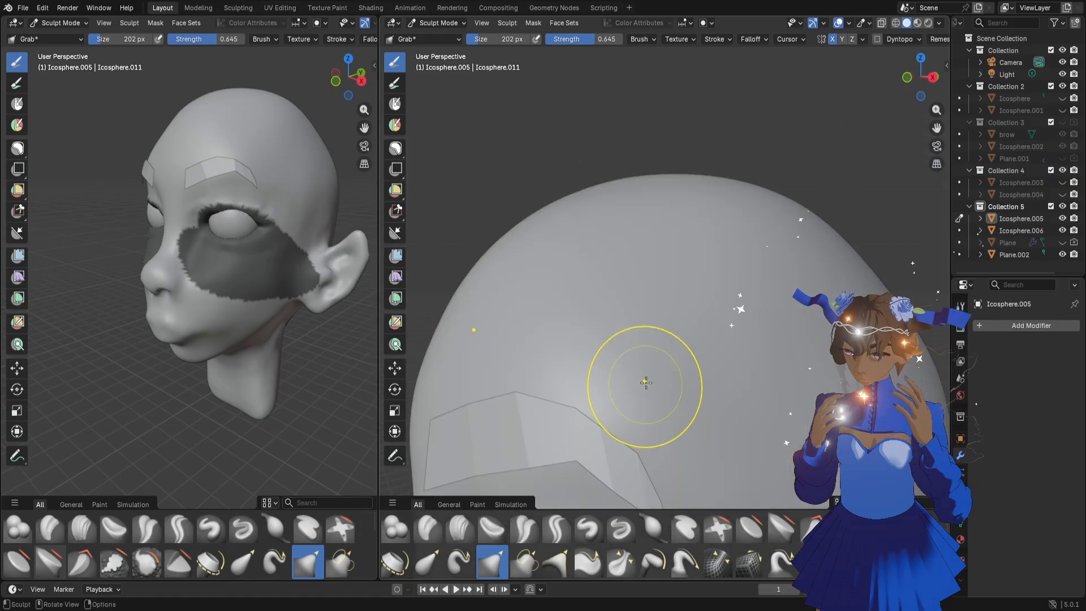
scroll(646, 383, down, 5)
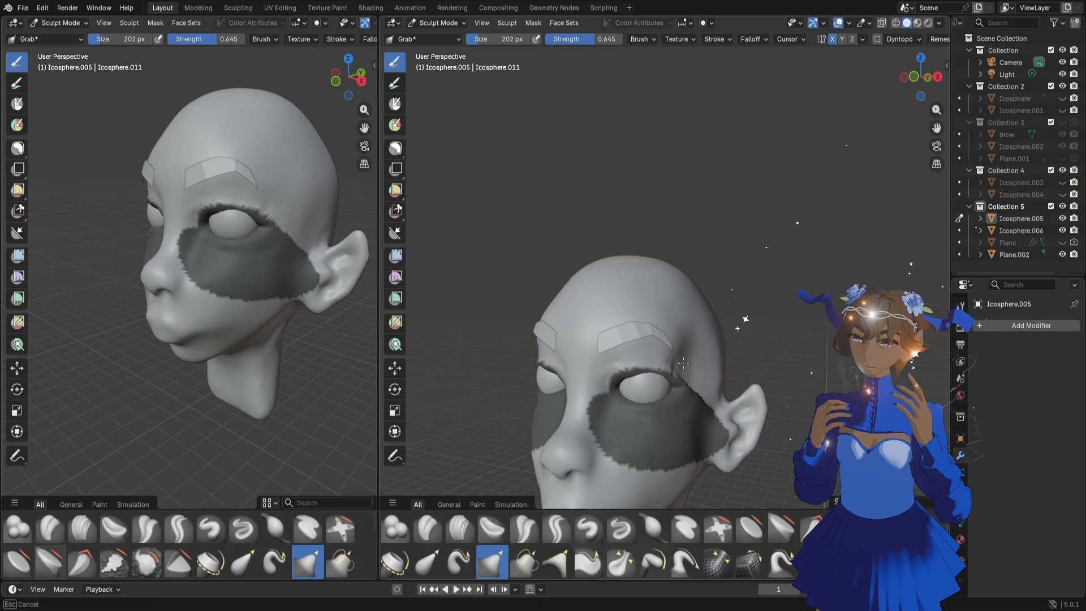
drag(684, 364, 690, 368)
key(ctrl+z)
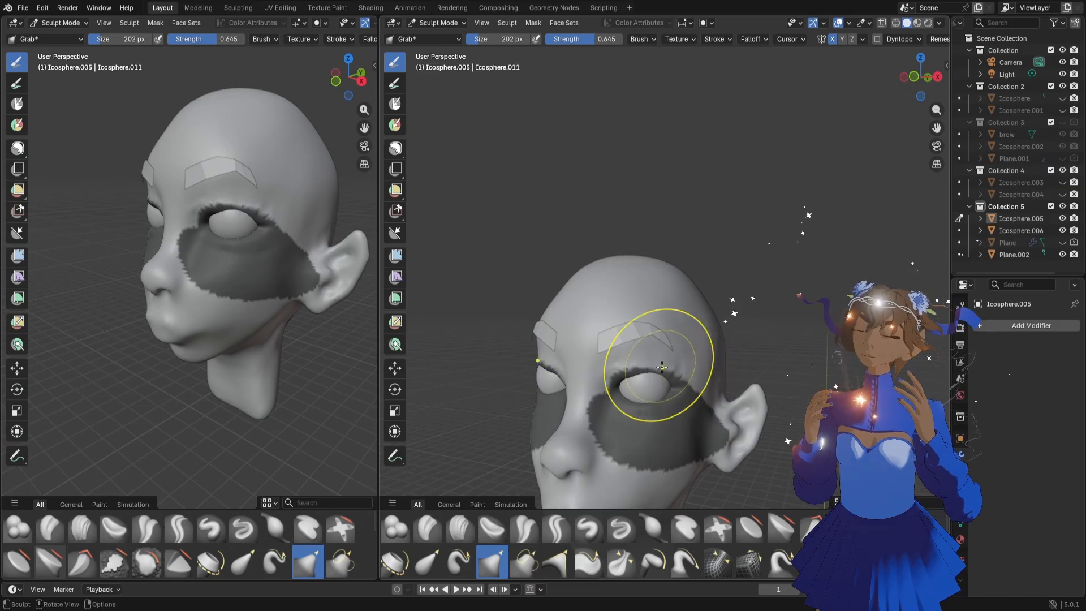
Extend the lasso mask higher above the upper eyelid and move the unmasked skin beneath the eyebrow with Grab
key(b)
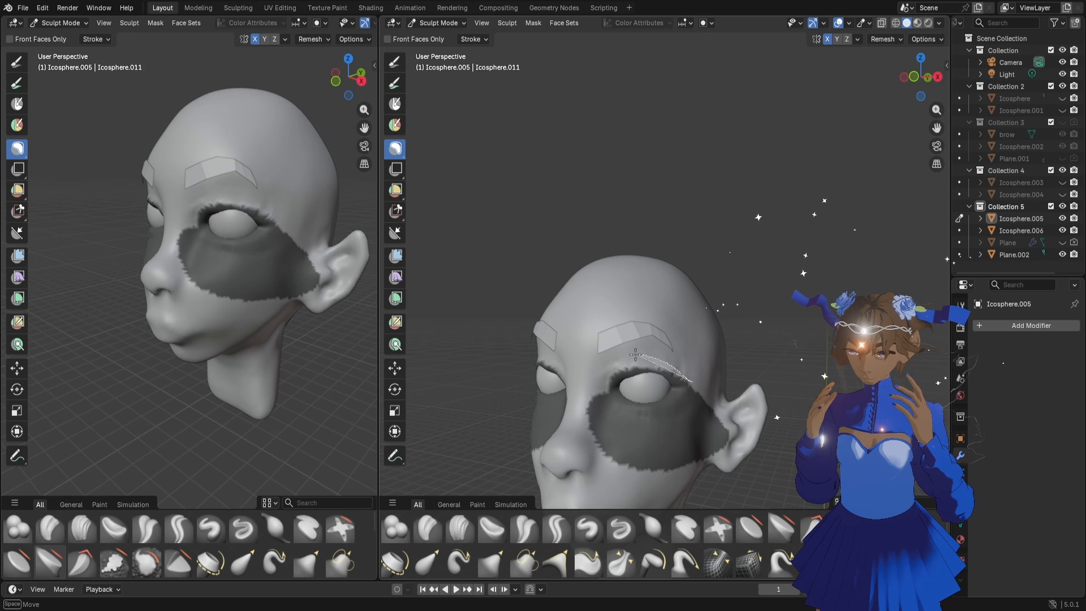
drag(611, 375, 613, 381)
middle_drag(741, 346, 659, 340)
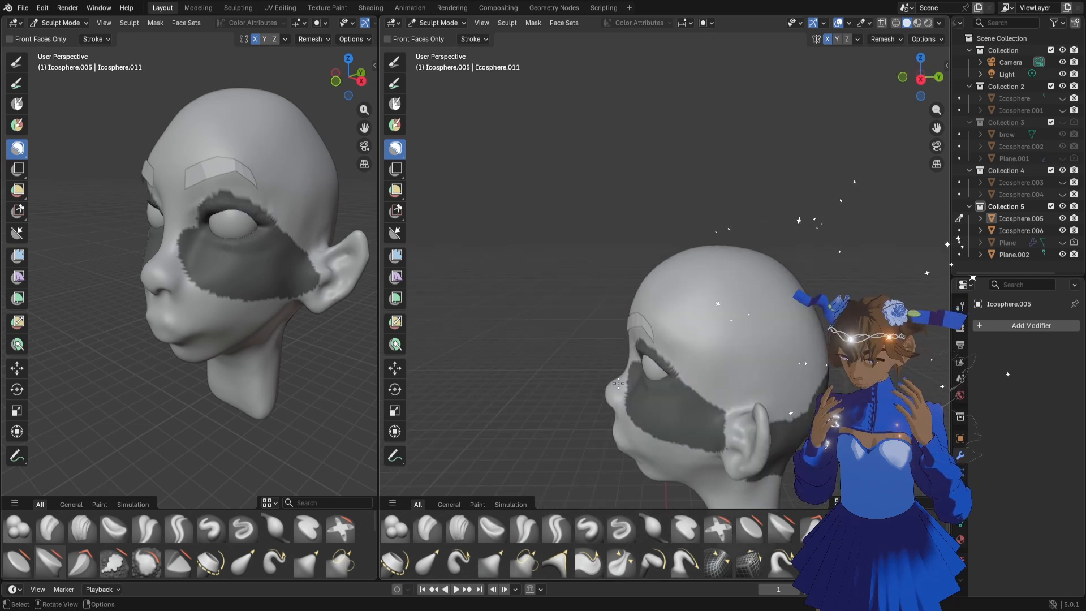
key(g)
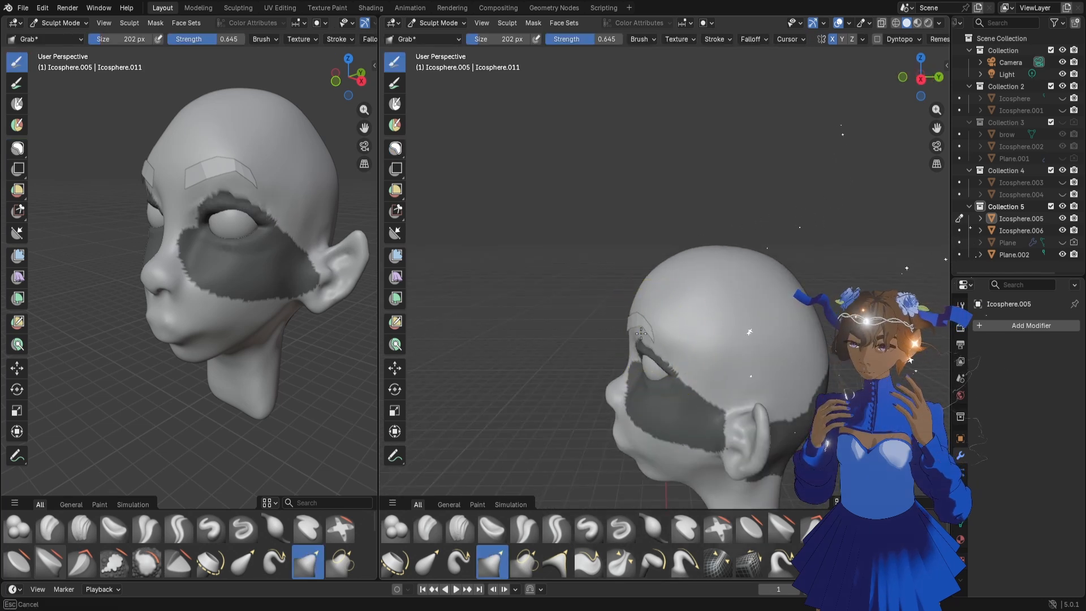
mouse_move(602, 352)
middle_down()
mouse_move(643, 339)
mouse_move(616, 348)
middle_up()
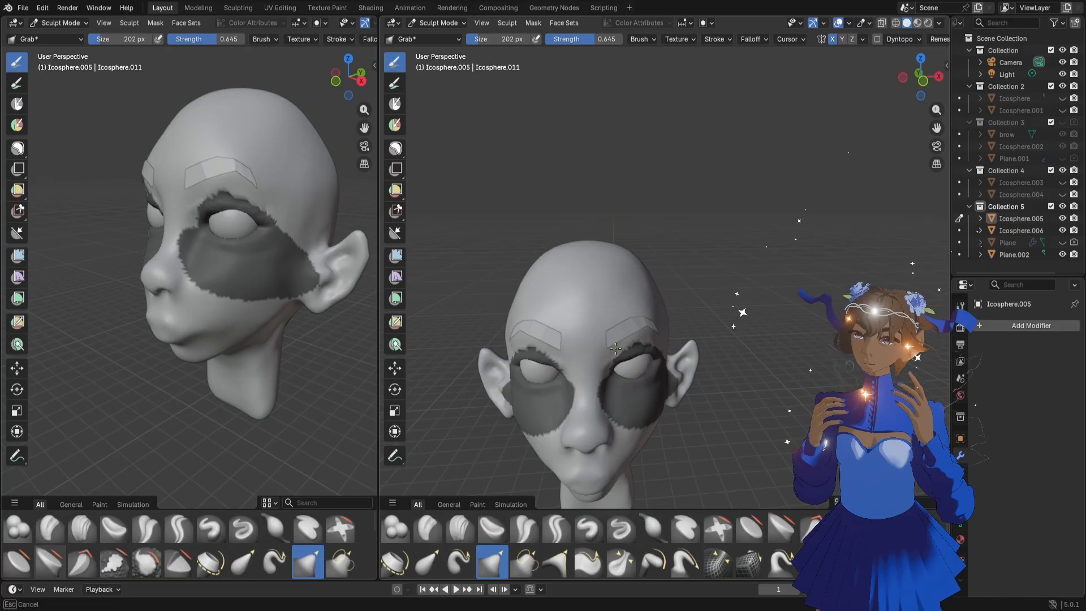
Clear the mask from the eyelids and cheeks
key(b)
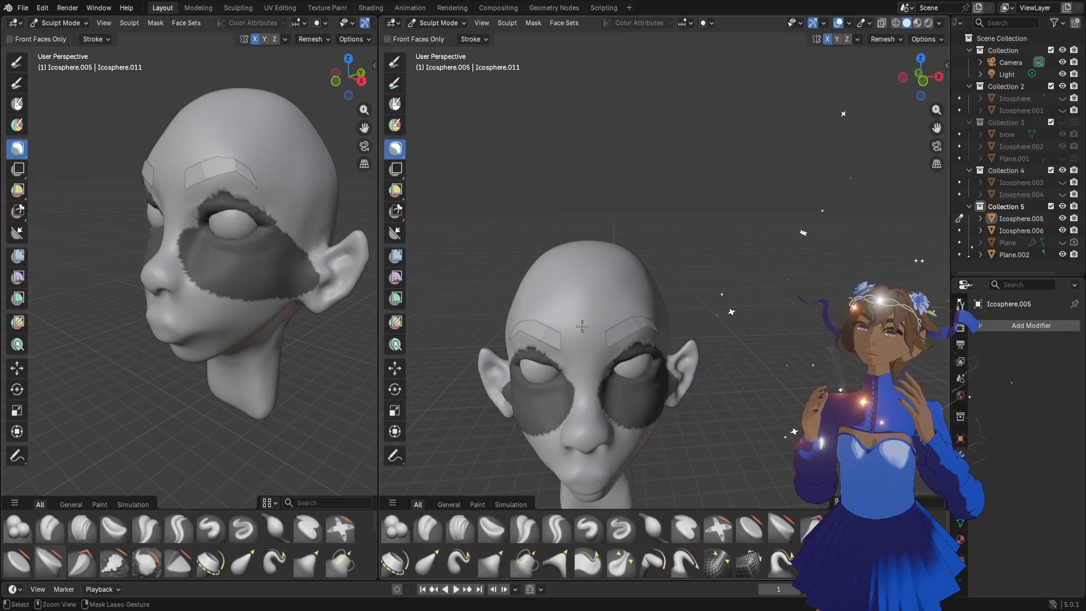
drag(574, 326, 565, 485)
middle_drag(679, 351, 634, 351)
scroll(908, 142, up, 5)
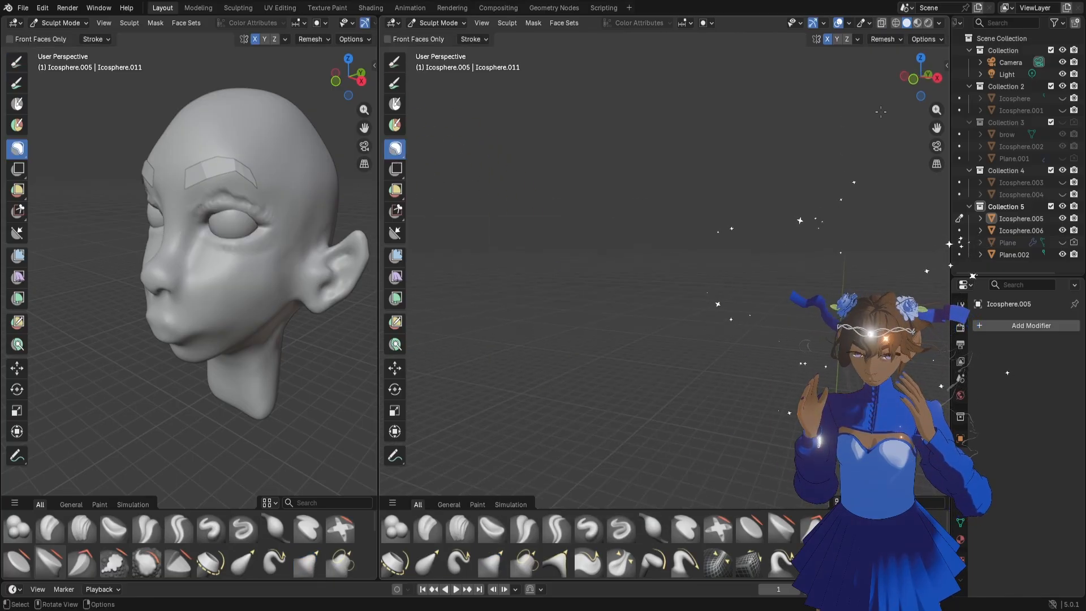
scroll(909, 142, down, 2)
Smooth out the lumpy folds above the upper eyelid and select the Grab brush at 128 px
drag(937, 128, 928, 63)
middle_drag(599, 309, 631, 312)
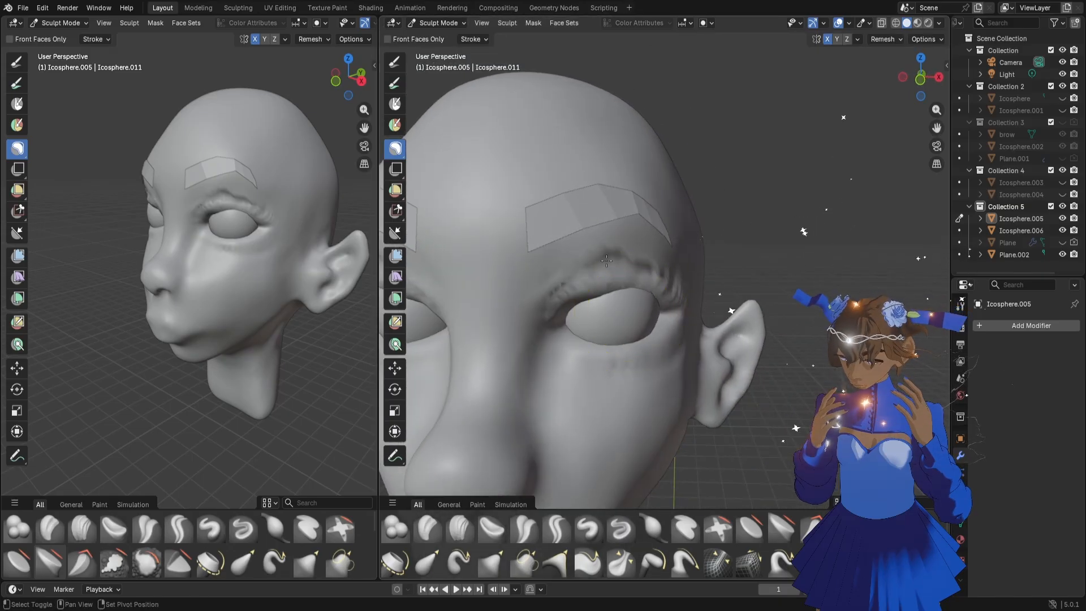
key(g)
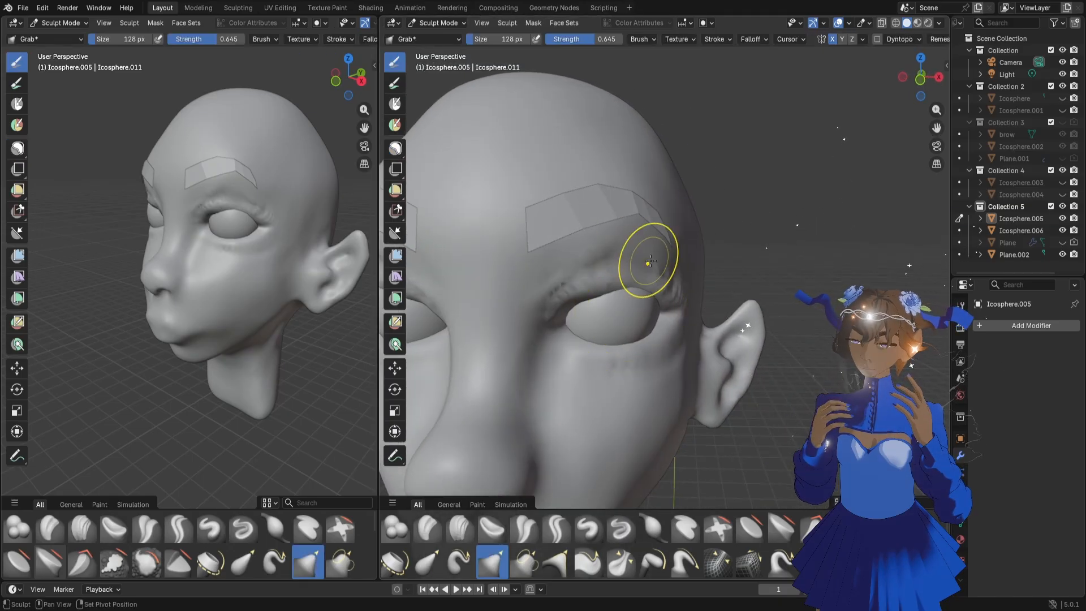
middle_drag(565, 273, 684, 282)
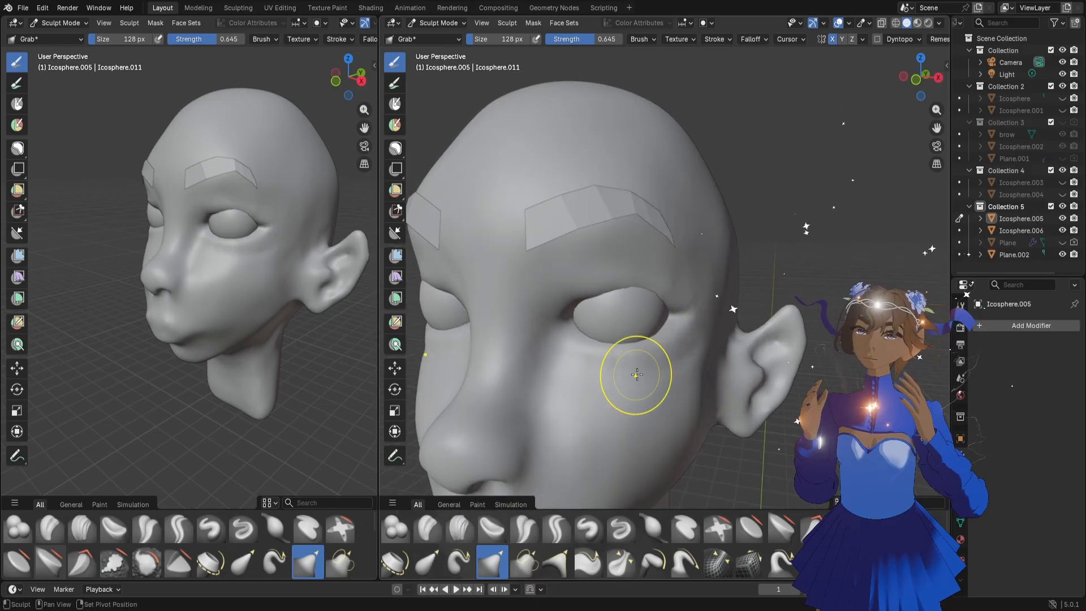
Reshape the upper eyelid and outer eye corner with the Grab brush at 164 px, working from front and side
mouse_move(673, 339)
middle_down()
mouse_move(621, 313)
mouse_move(604, 317)
mouse_move(647, 311)
middle_up()
key(f)
click(657, 317)
drag(650, 302, 655, 295)
middle_drag(653, 298, 569, 308)
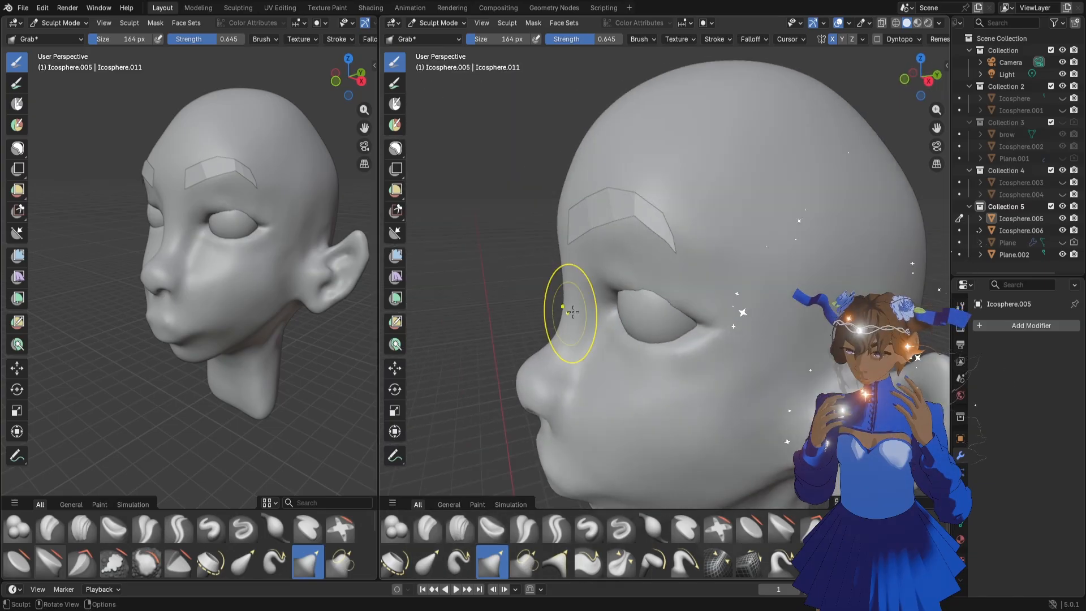
drag(619, 290, 616, 287)
middle_drag(659, 308, 626, 303)
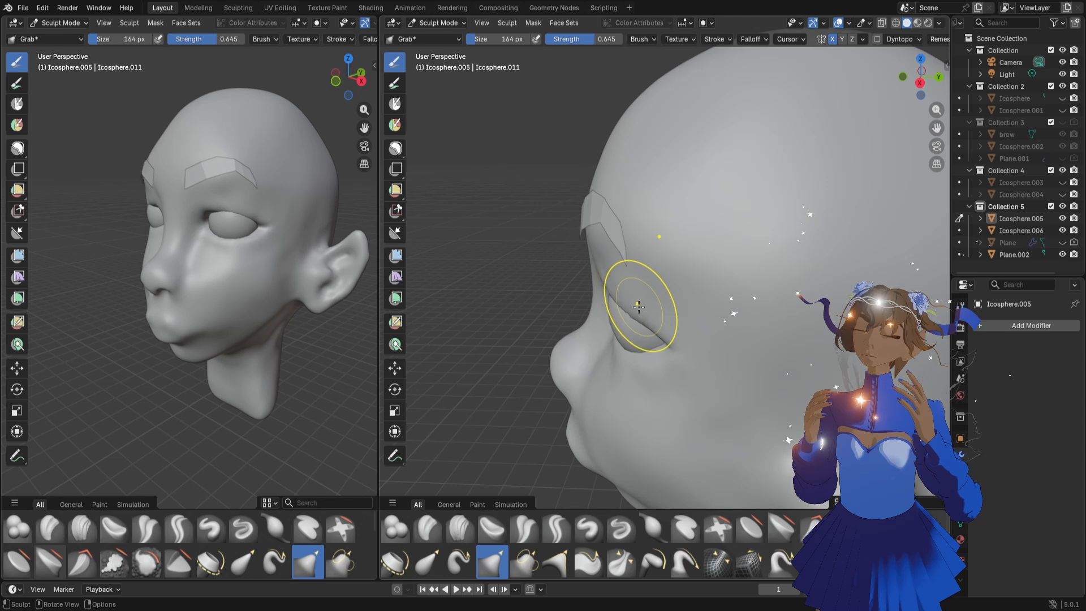
mouse_move(619, 296)
middle_down()
mouse_move(644, 326)
mouse_move(628, 321)
mouse_move(650, 315)
middle_up()
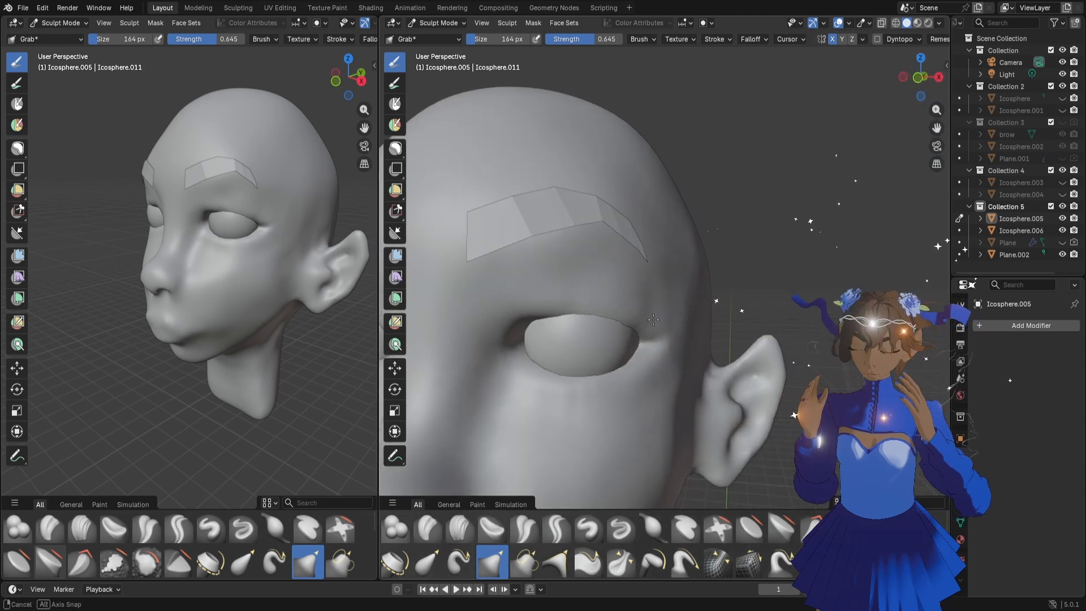
Refine the upper eyelid edge near the outer corner with the Grab brush, reducing its size to 42 px
middle_drag(229, 278, 286, 272)
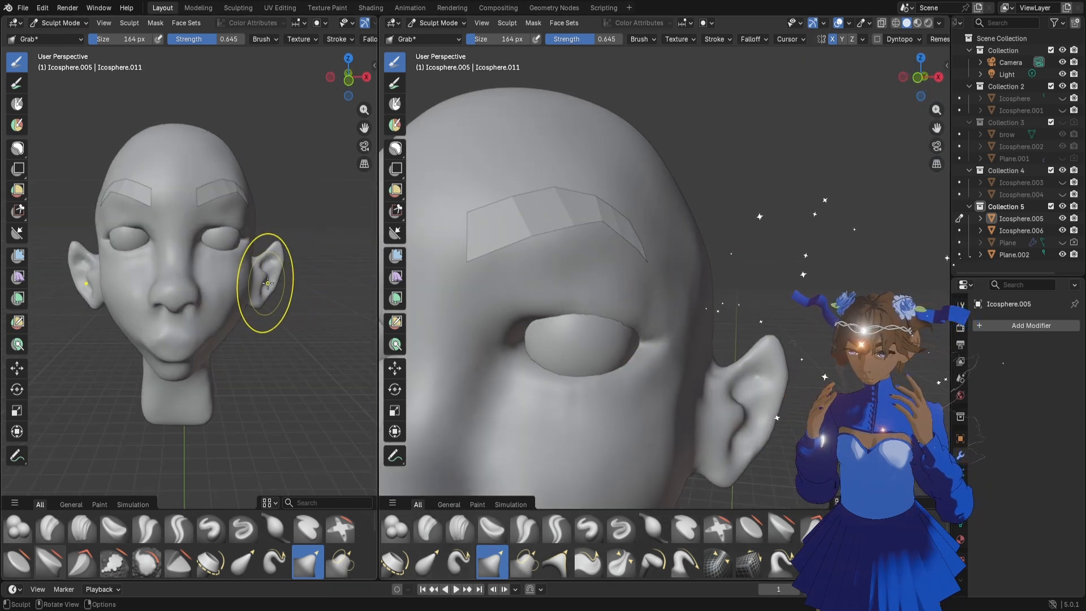
mouse_move(528, 283)
middle_down()
mouse_move(491, 310)
mouse_move(545, 303)
middle_up()
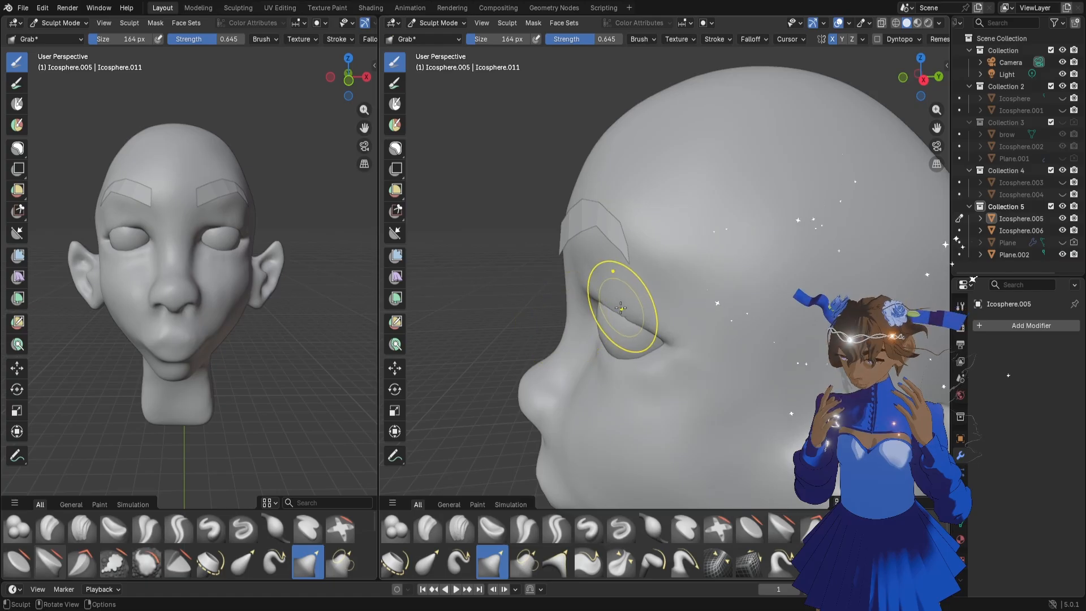
drag(638, 316, 639, 315)
middle_drag(554, 349, 630, 342)
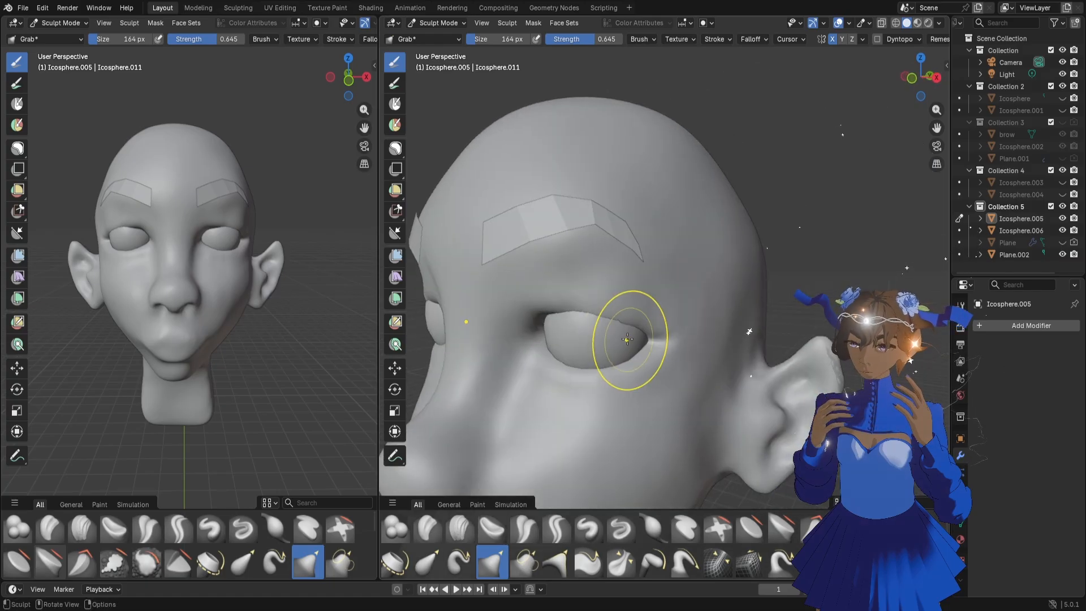
key(f)
click(640, 339)
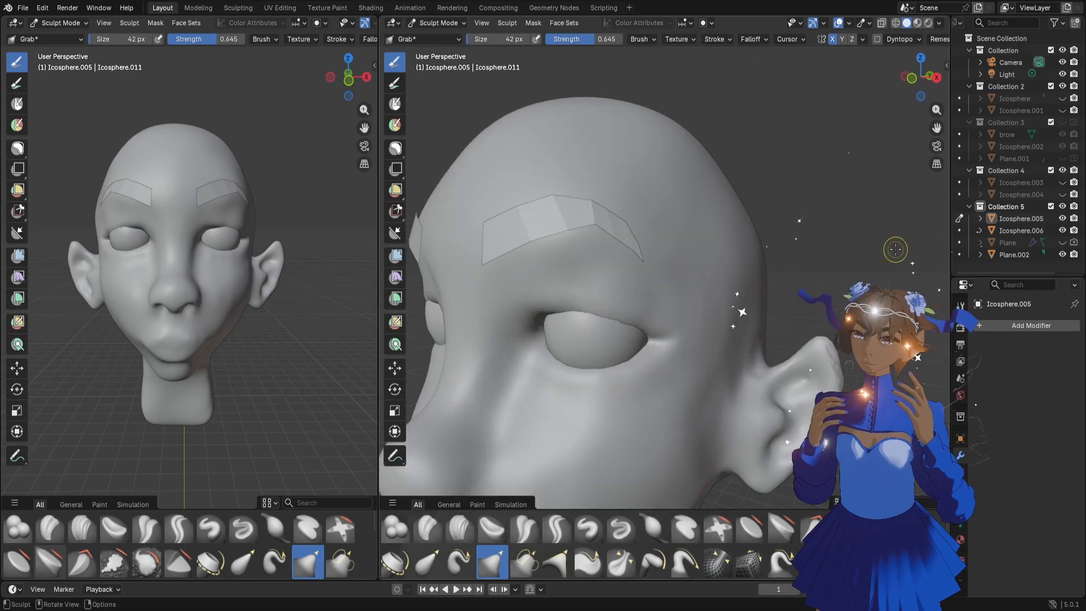
Carve a crease above the upper eyelid with the Draw Sharp brush at 30 px
click(620, 529)
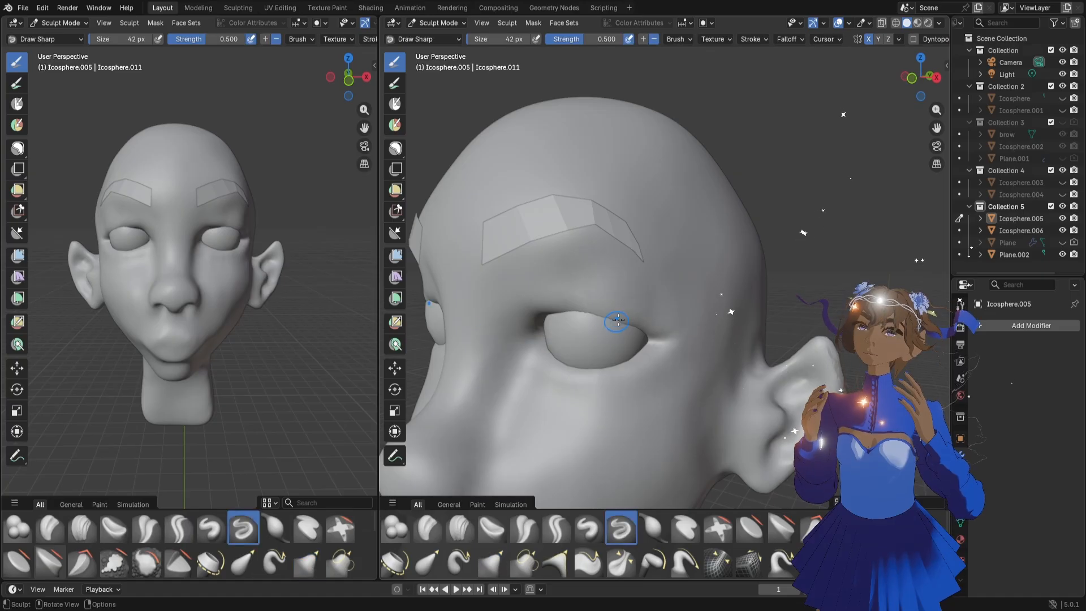
key(f)
click(656, 313)
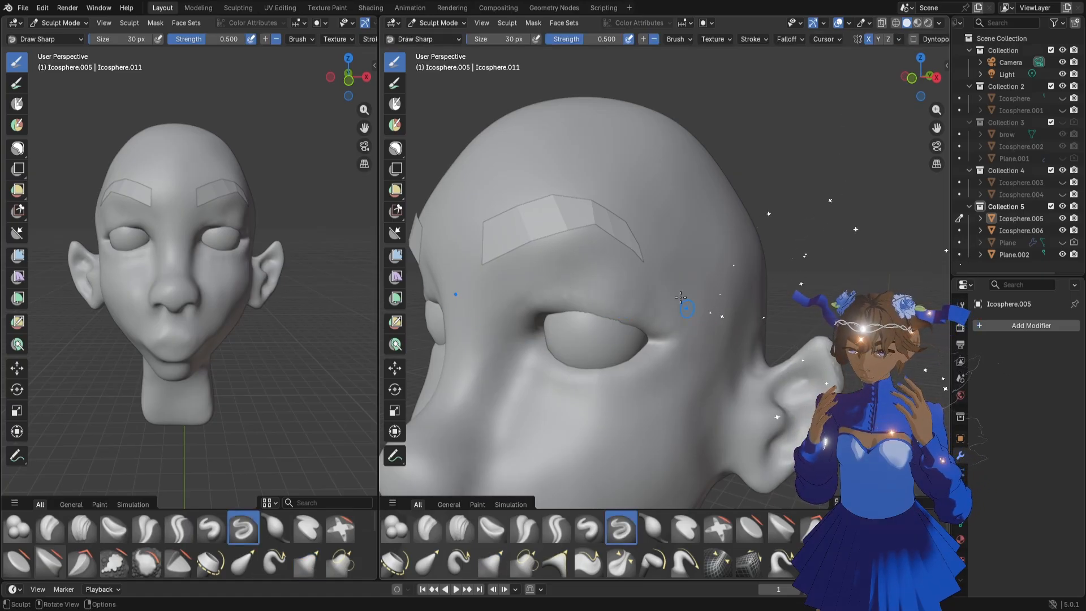
middle_drag(542, 288, 594, 283)
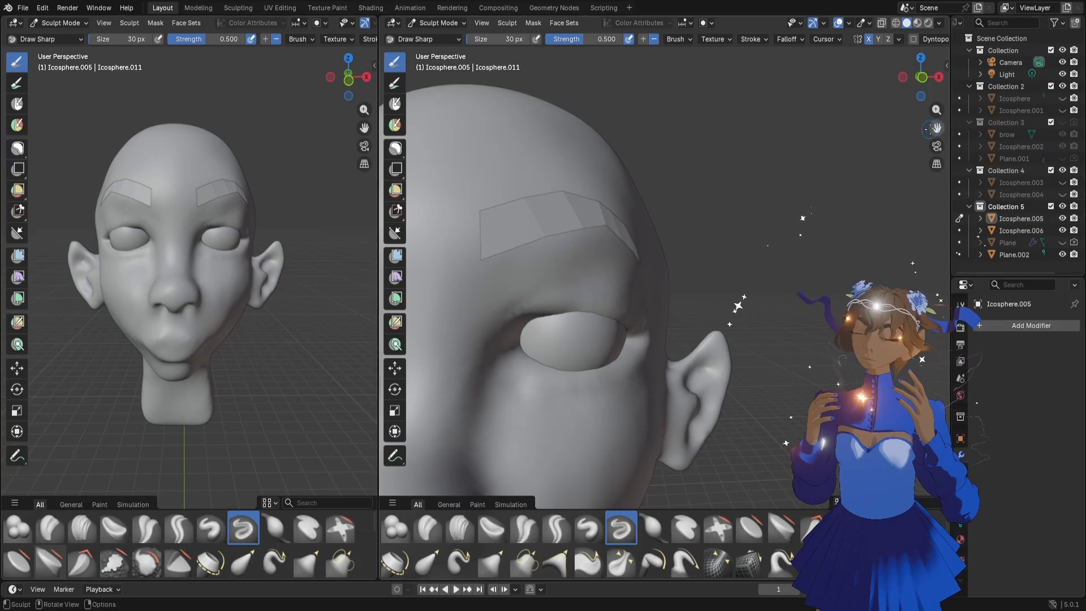
Pull the upper lip forward and shape its rim with the Grab brush at 124 px
mouse_move(741, 295)
middle_down()
mouse_move(679, 243)
mouse_move(688, 279)
middle_up()
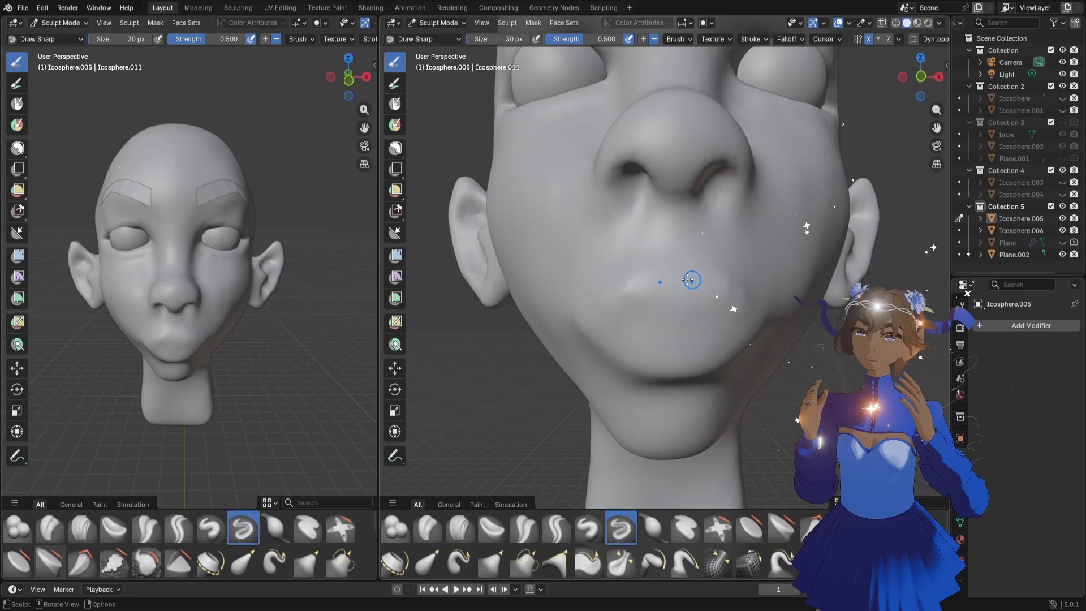
key(g)
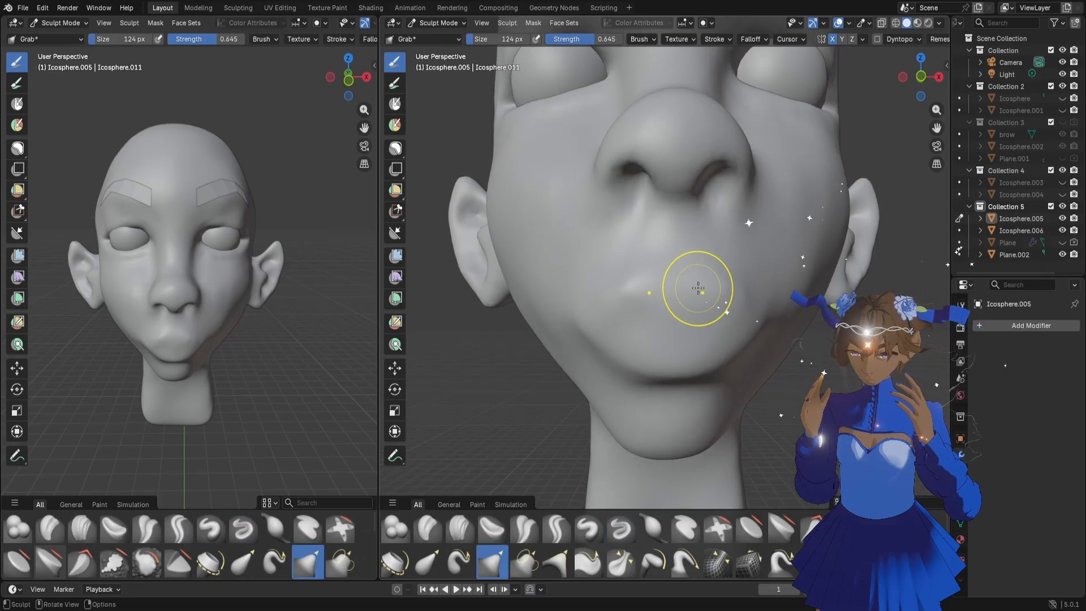
mouse_move(697, 285)
middle_down()
mouse_move(698, 311)
mouse_move(671, 300)
mouse_move(753, 320)
middle_up()
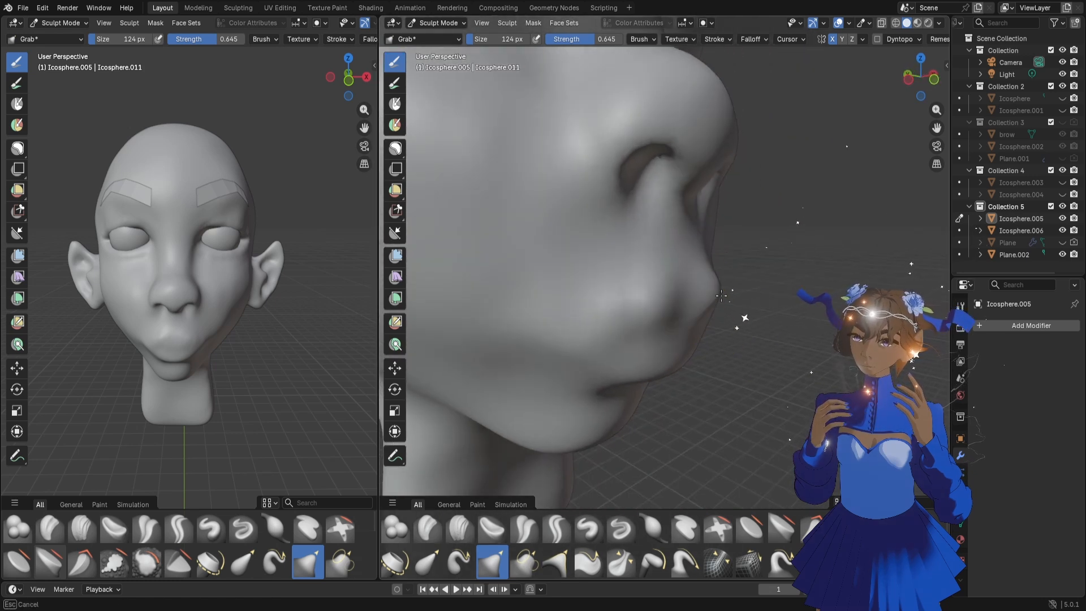
drag(683, 310, 699, 298)
middle_drag(699, 298, 730, 322)
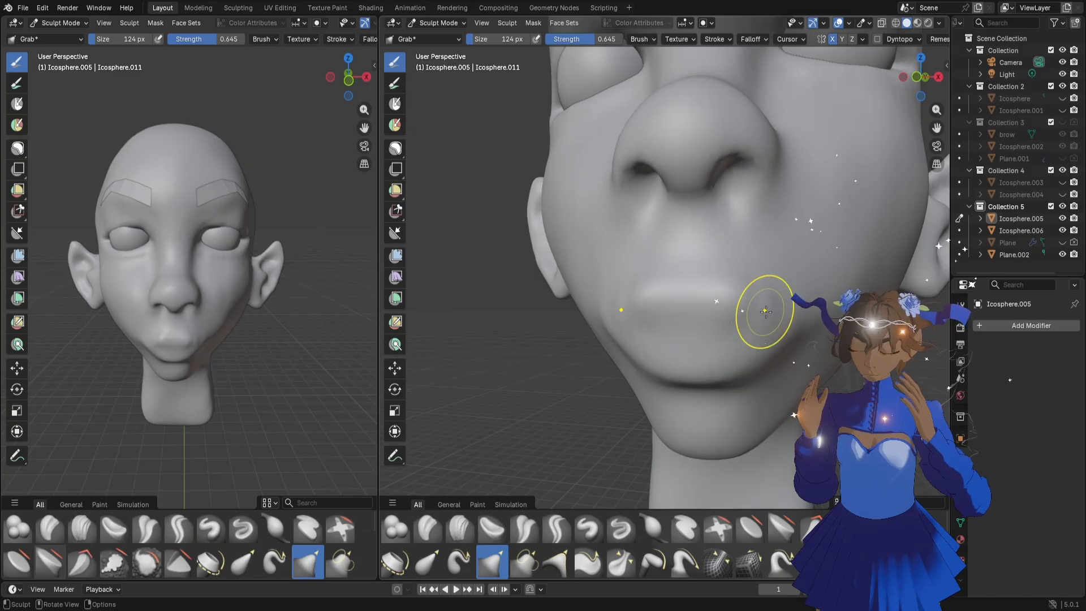
Carve the mouth line between the lips and define the lip edges with the Draw Sharp brush at 44 px
click(622, 528)
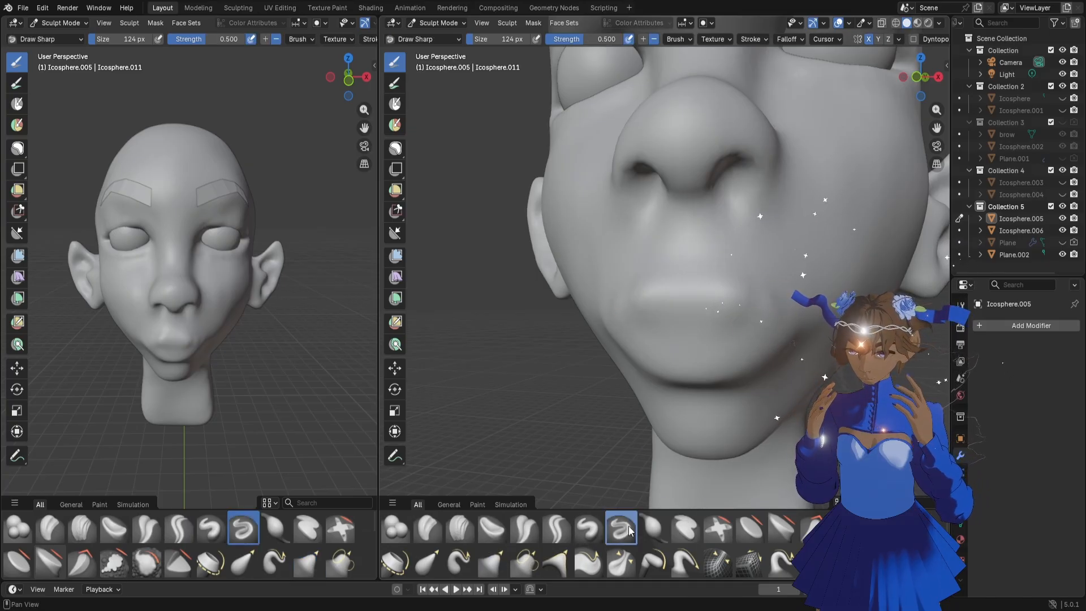
key(f)
click(700, 332)
middle_drag(700, 332, 705, 324)
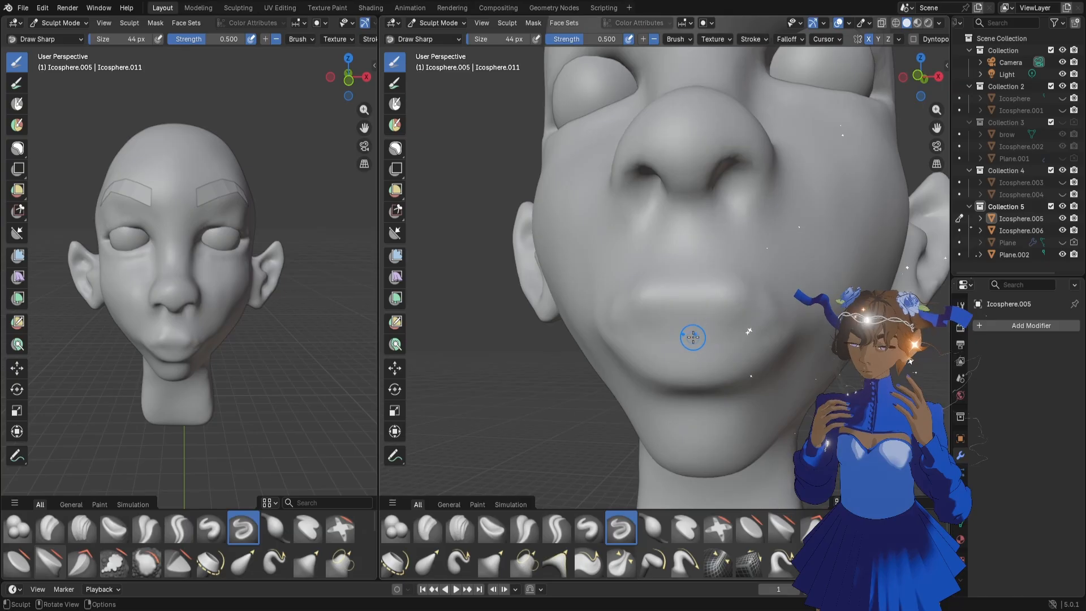
drag(766, 336, 770, 334)
mouse_move(632, 358)
middle_down()
mouse_move(747, 346)
mouse_move(653, 339)
middle_up()
drag(667, 337, 677, 338)
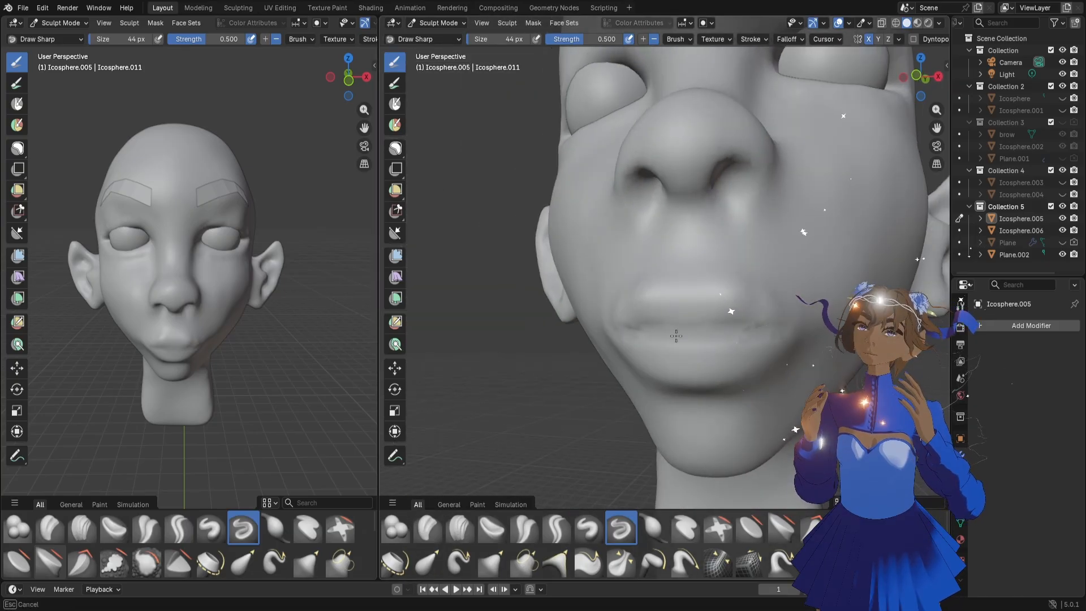
drag(774, 338, 774, 340)
mouse_move(774, 339)
middle_down()
mouse_move(744, 399)
mouse_move(684, 408)
middle_up()
middle_drag(703, 364, 708, 371)
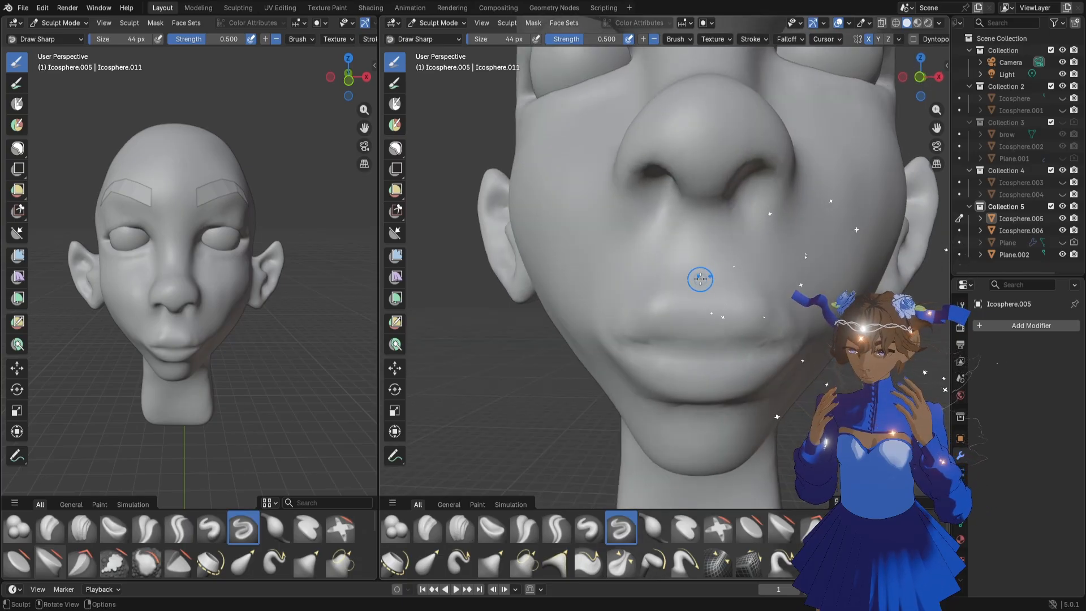
drag(701, 240, 702, 260)
Raise the middle of the mouth toward the nose with the Grab brush at 224 px
middle_drag(243, 371, 248, 356)
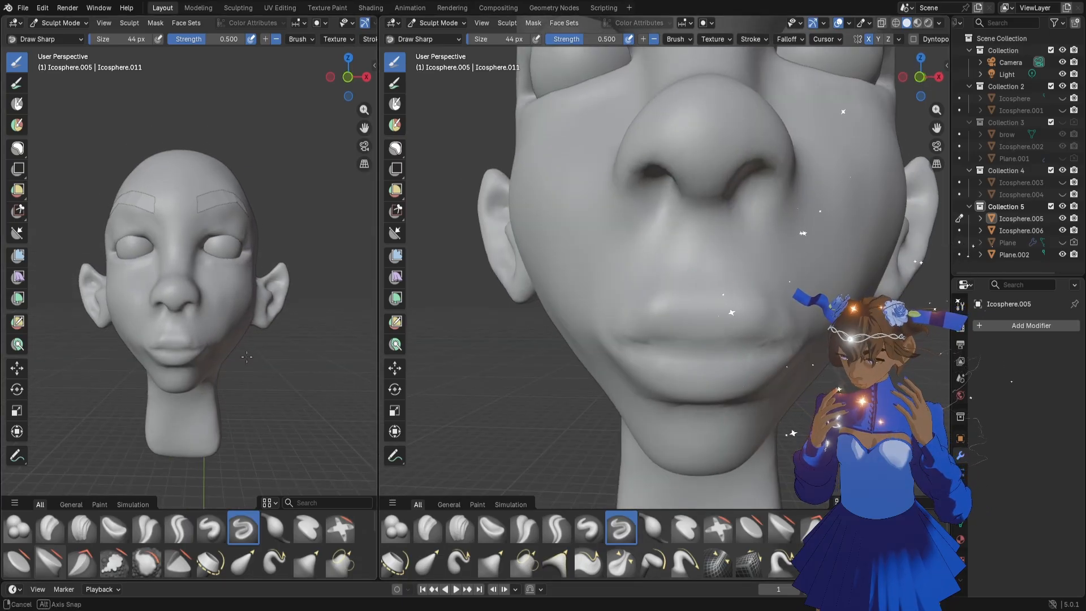
scroll(249, 355, up, 1)
drag(364, 129, 369, 98)
scroll(209, 274, up, 1)
key(f)
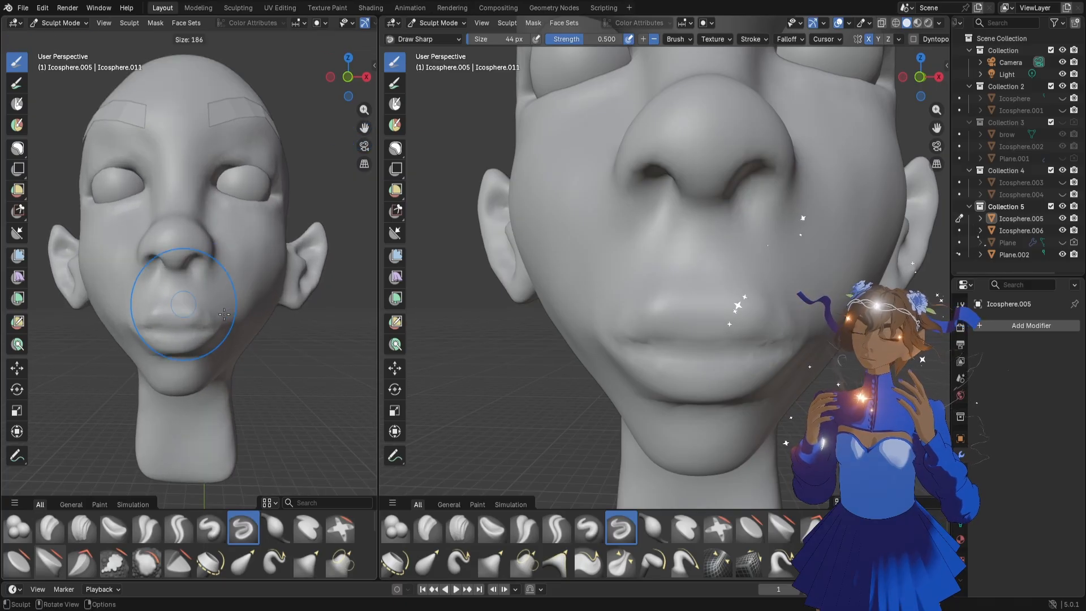
click(234, 308)
key(g)
mouse_move(180, 327)
mouse_down()
mouse_move(185, 308)
mouse_move(234, 319)
mouse_move(180, 329)
mouse_move(181, 282)
mouse_up()
Refine the upper lip's contour with the Grab brush at 126 px
key(f)
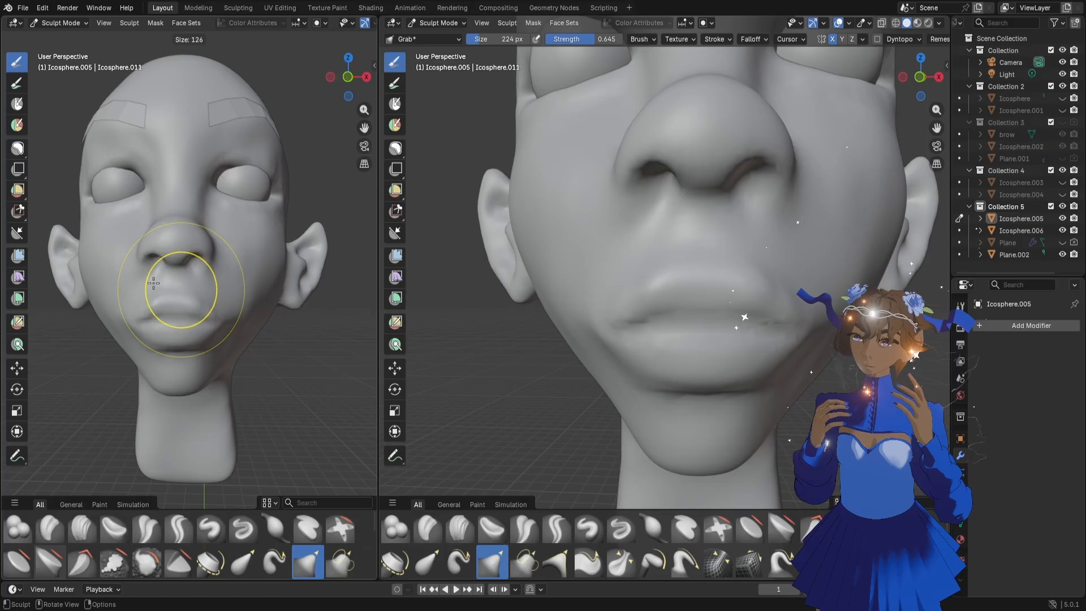
click(154, 283)
scroll(170, 289, up, 2)
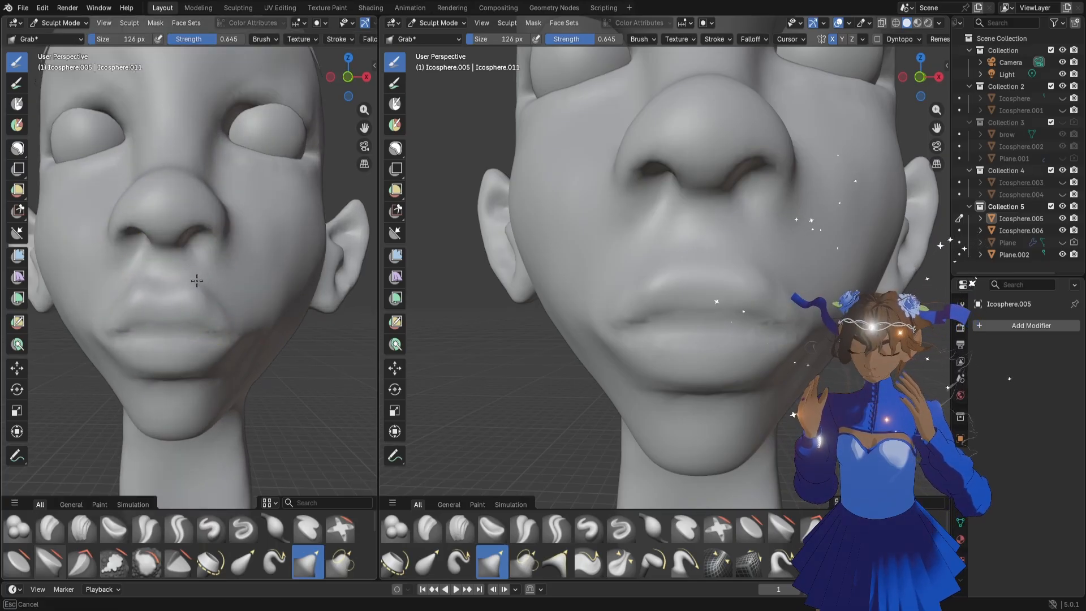
middle_drag(197, 281, 182, 334)
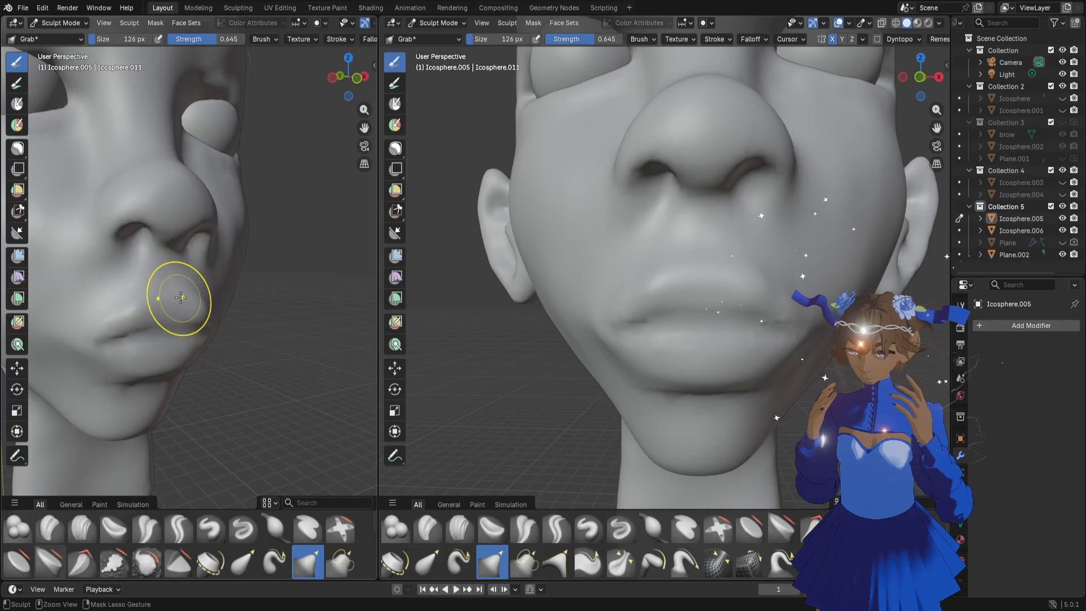
Build up volume between the nose and upper lip and beside the mouth with the Blob brush at 126 px
click(17, 528)
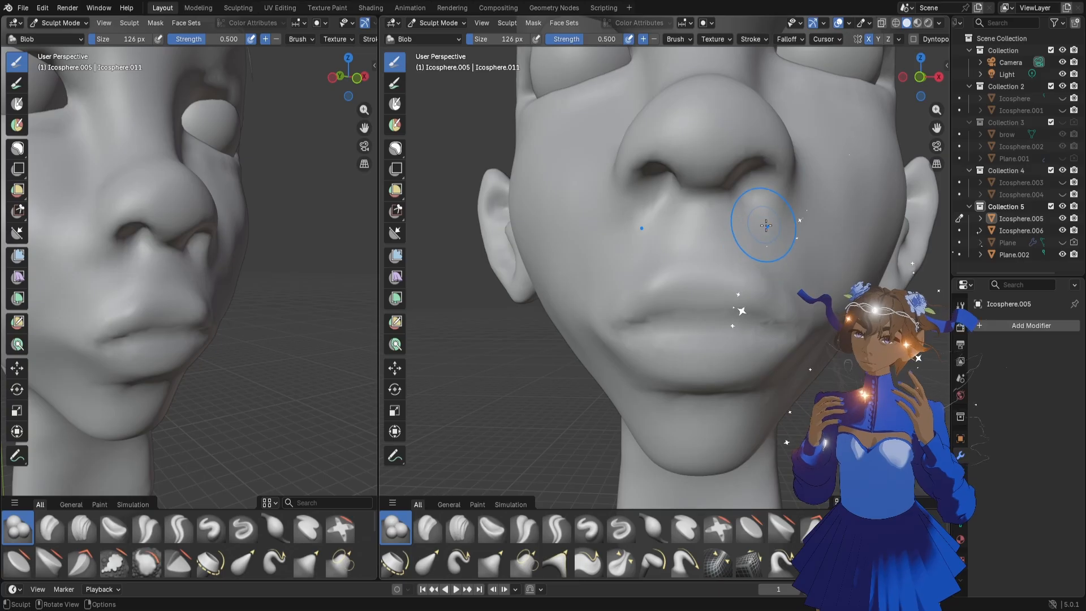
mouse_move(766, 225)
mouse_down()
mouse_move(784, 247)
mouse_move(756, 219)
mouse_up()
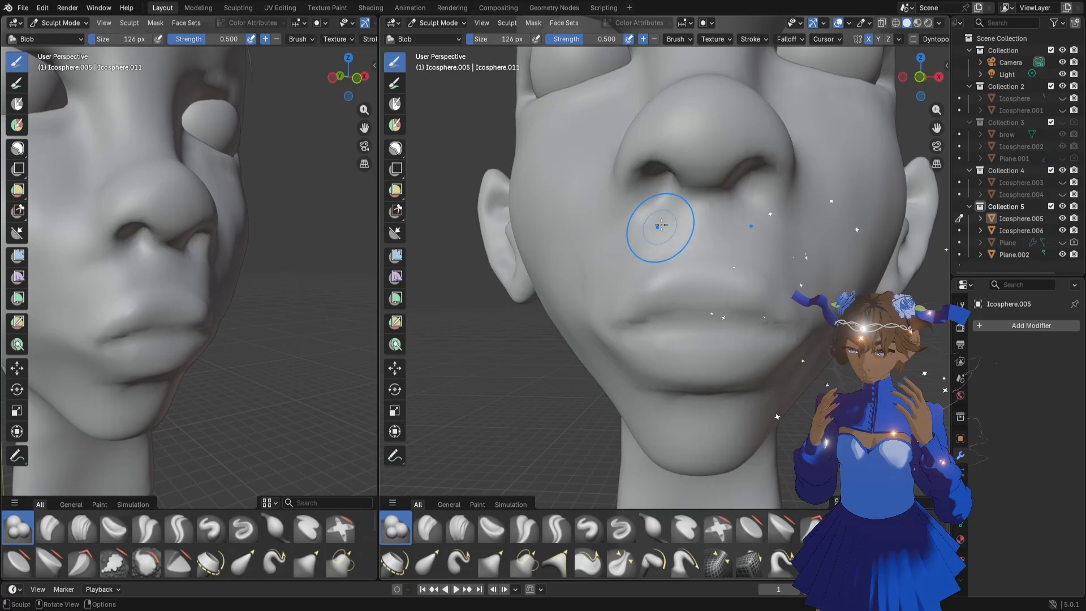
mouse_move(659, 225)
mouse_down()
mouse_move(645, 202)
mouse_move(635, 218)
mouse_up()
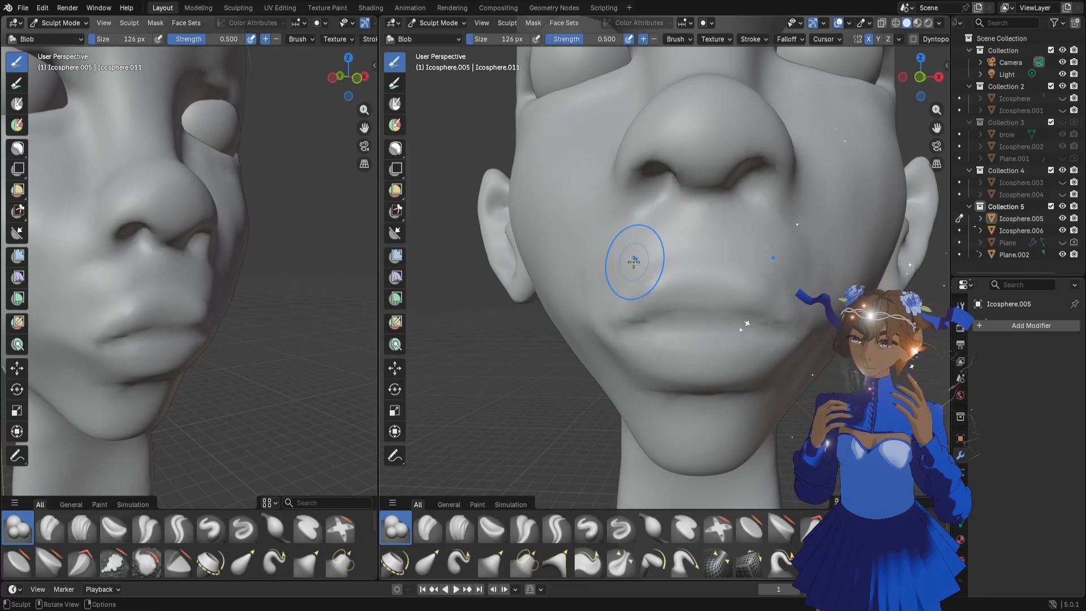
mouse_move(625, 261)
mouse_down()
mouse_move(589, 260)
mouse_move(597, 270)
mouse_up()
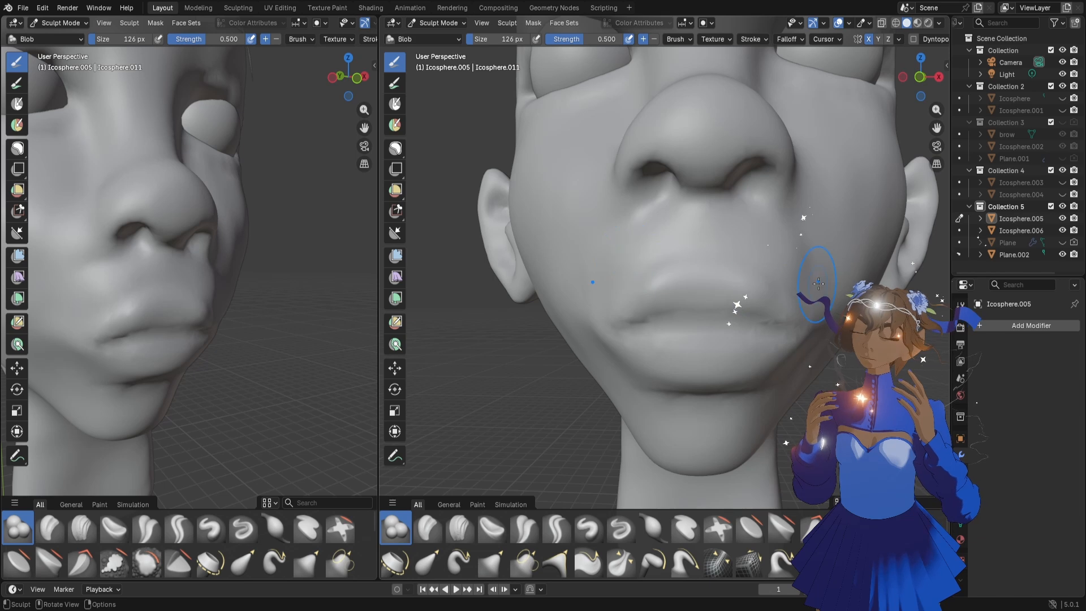
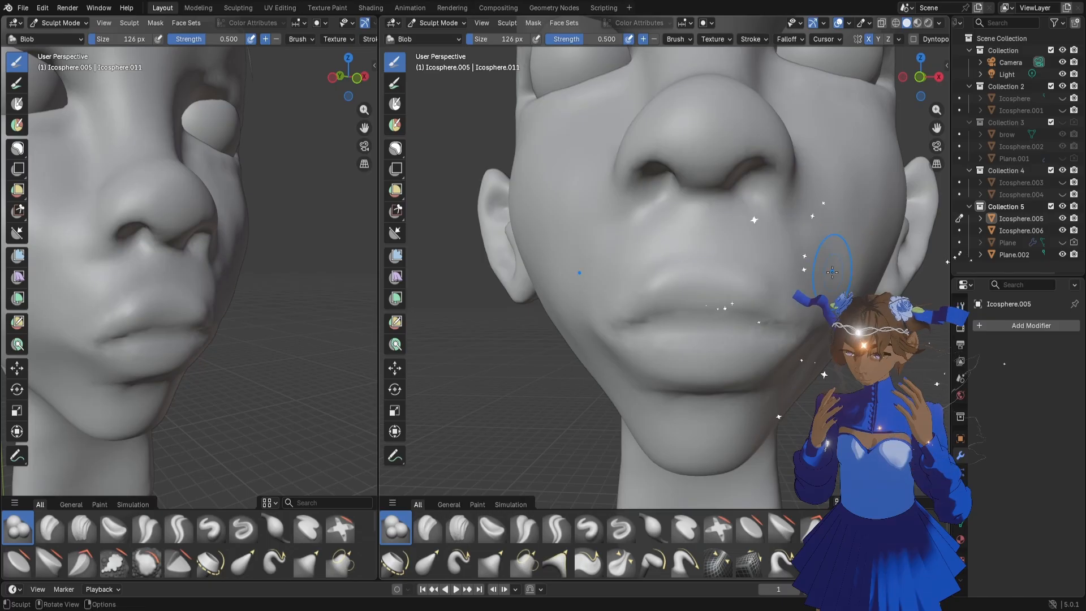
Pull the upper lip's outline upward toward the nose with the Grab brush at 146 px
key(f)
click(705, 271)
key(g)
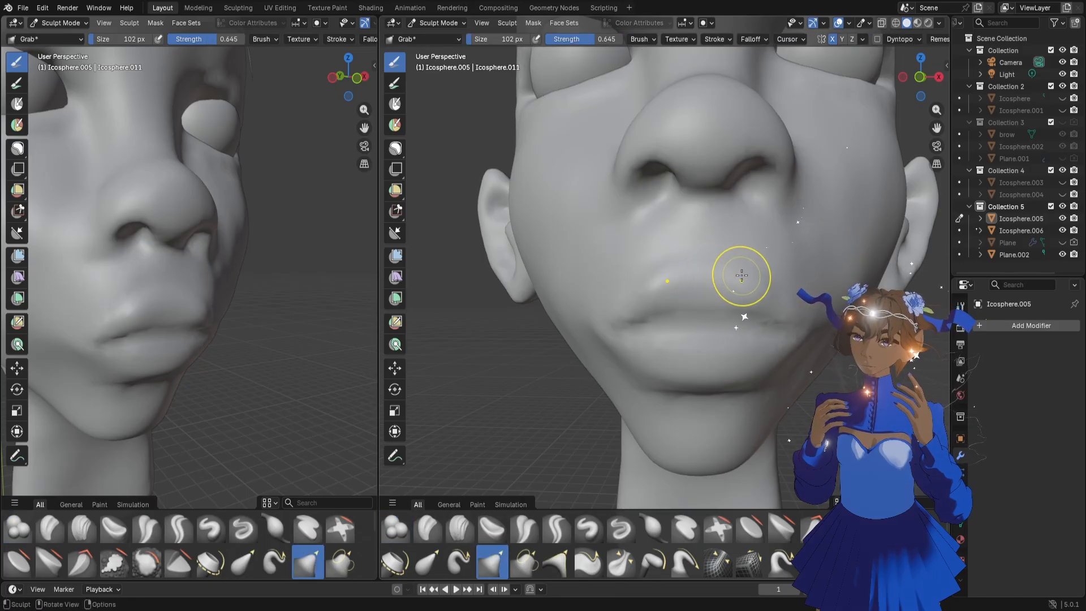
key(f)
click(751, 274)
drag(745, 274, 748, 256)
middle_drag(223, 315, 178, 297)
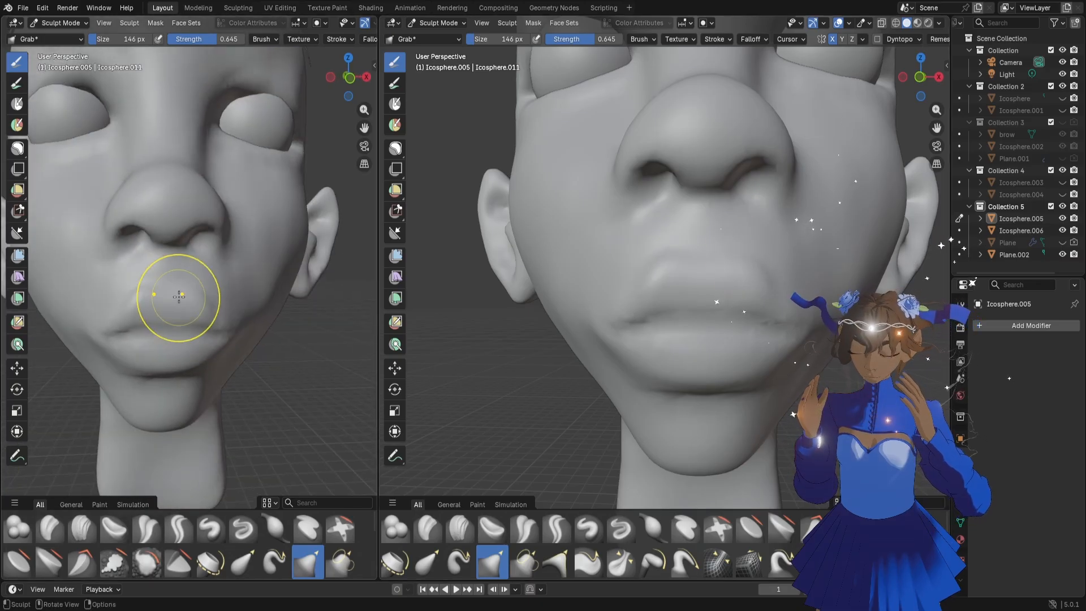
Shape the cupid's bow in the middle of the upper lip with the Grab brush at 80 px
key(f)
click(159, 286)
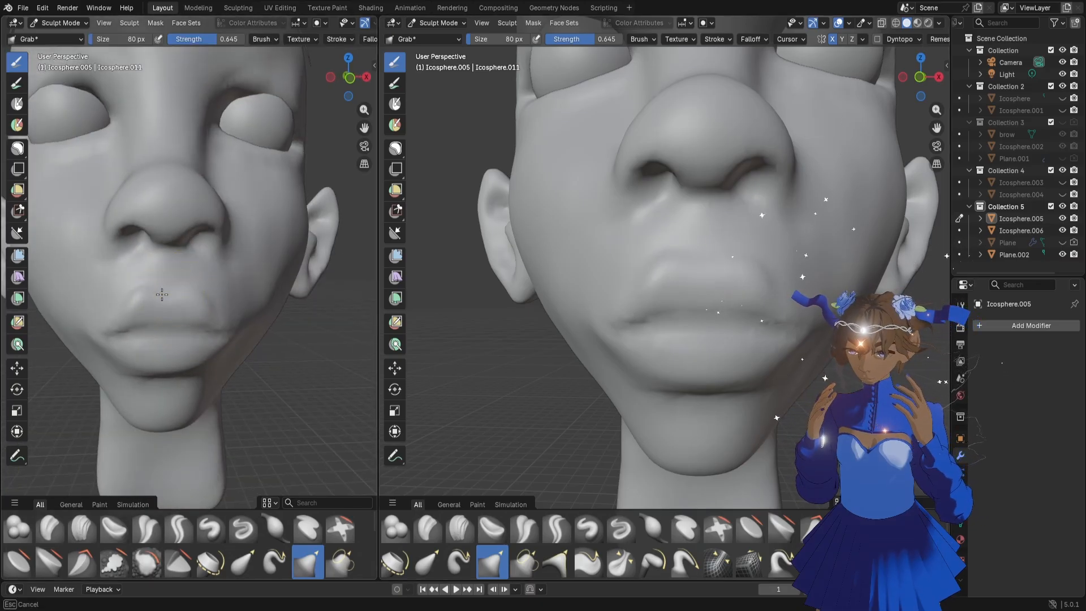
middle_drag(233, 315, 195, 285)
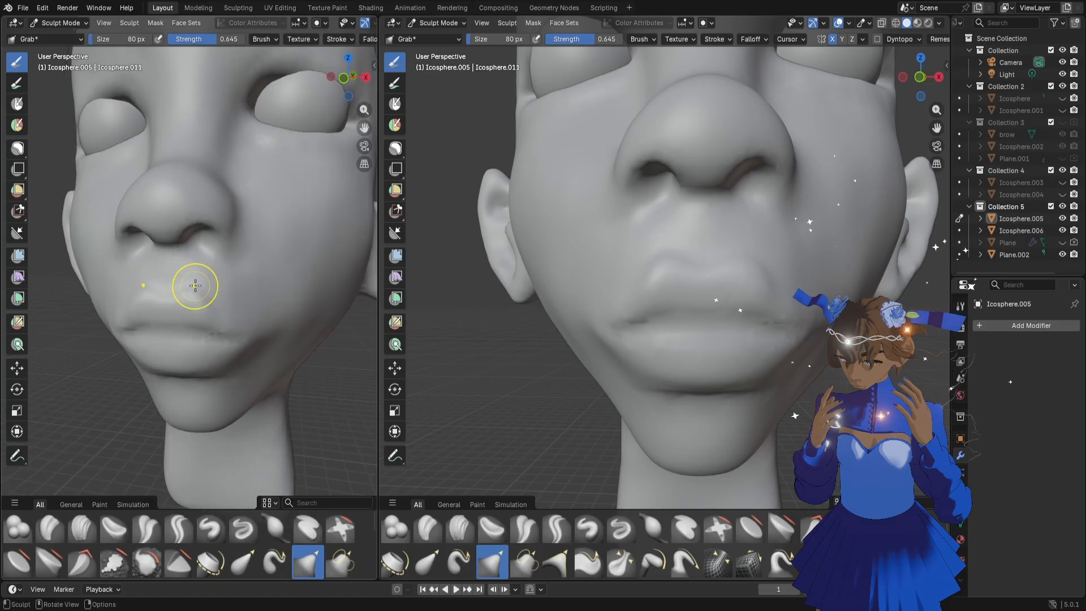
Reshape the sides of the upper lip toward the mouth corners with the Grab brush at 128 px
key(f)
click(208, 290)
mouse_move(200, 295)
mouse_down()
mouse_move(199, 282)
mouse_move(232, 312)
mouse_up()
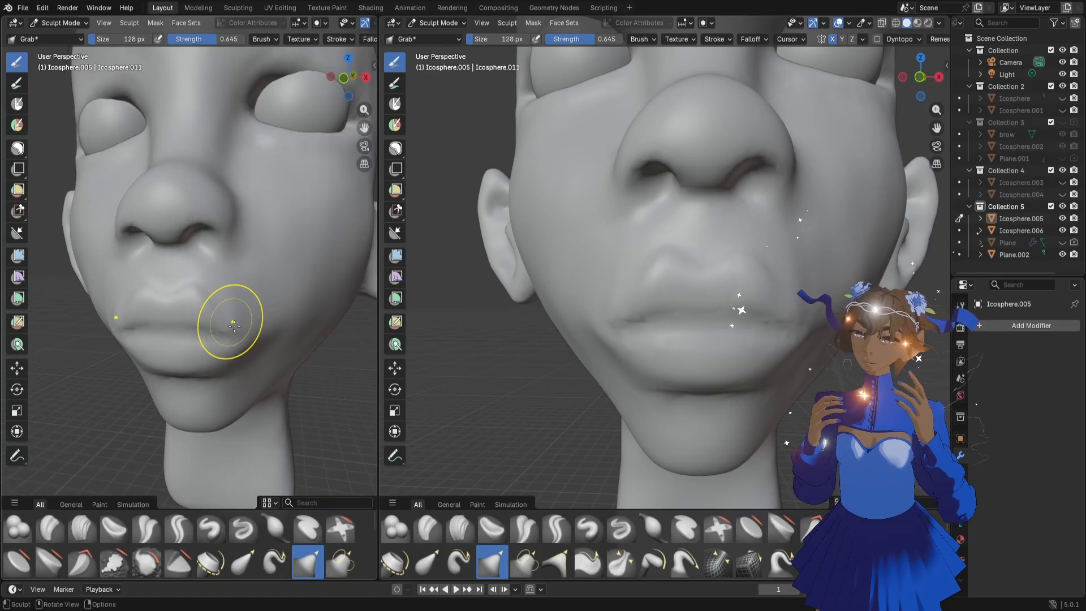
mouse_move(236, 327)
middle_down()
mouse_move(272, 320)
mouse_move(254, 323)
middle_up()
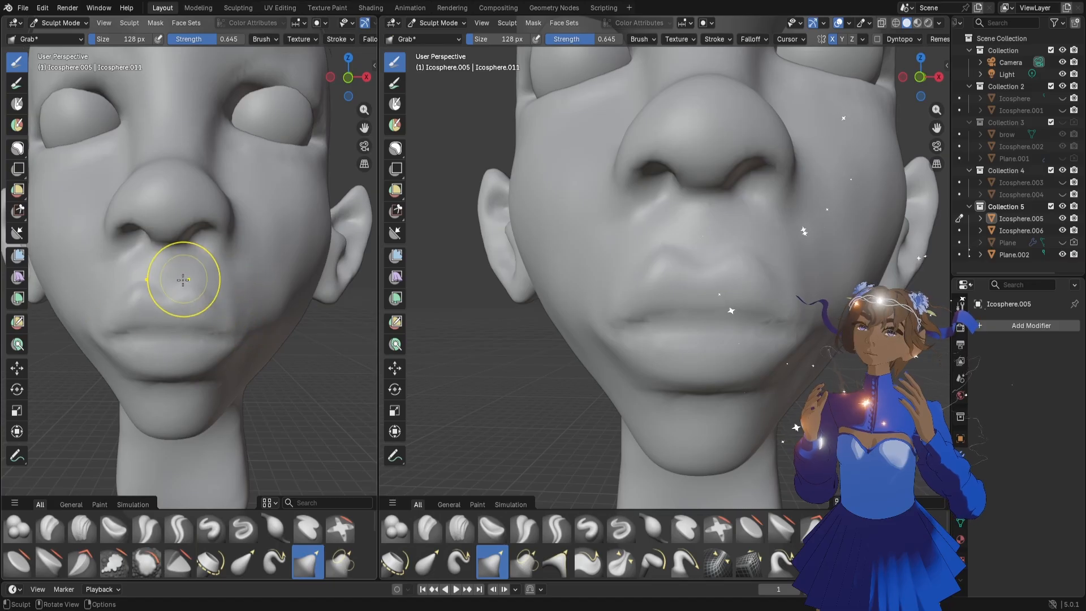
middle_drag(182, 279, 210, 298)
drag(181, 273, 175, 283)
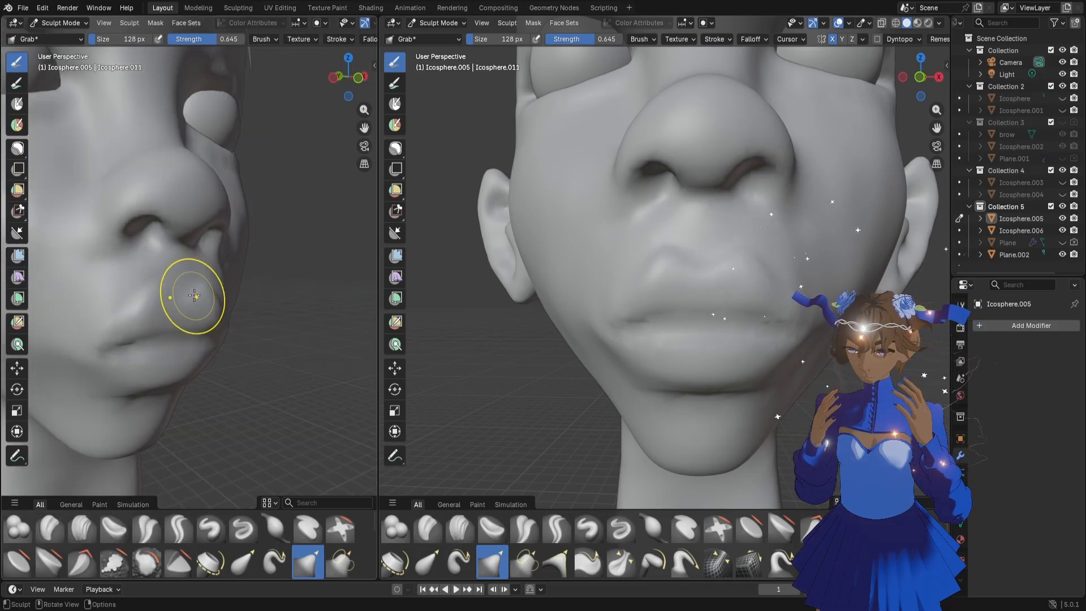
Refine the upper lip's profile and the area below the nose with the Grab brush at 90 px
click(189, 297)
middle_drag(189, 297, 216, 306)
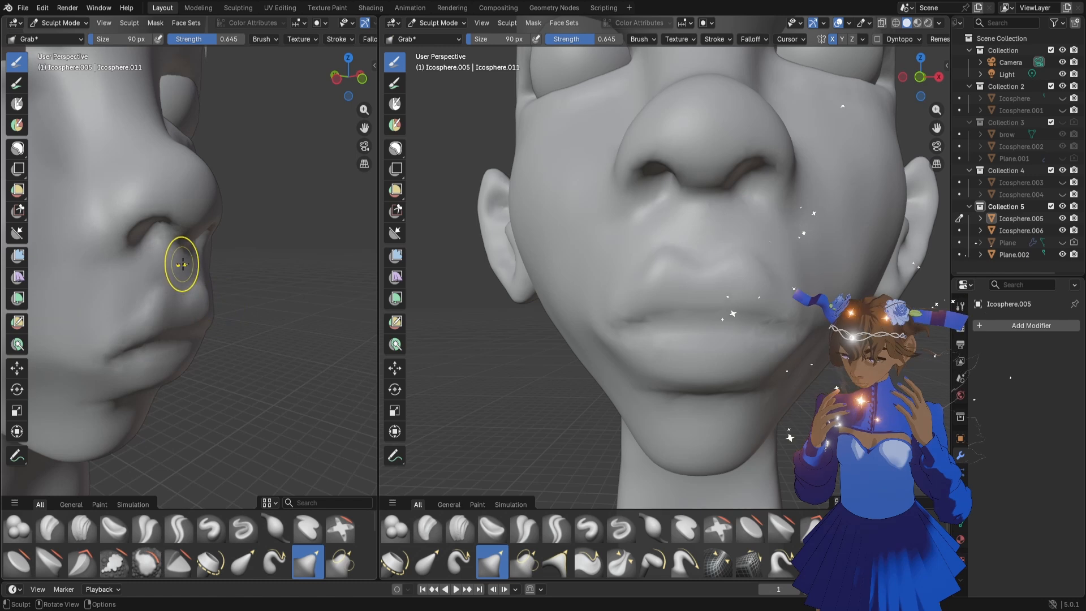
mouse_move(175, 261)
middle_down()
mouse_move(211, 290)
mouse_move(168, 290)
mouse_move(220, 300)
mouse_move(245, 297)
mouse_move(243, 271)
middle_up()
key(f)
click(165, 288)
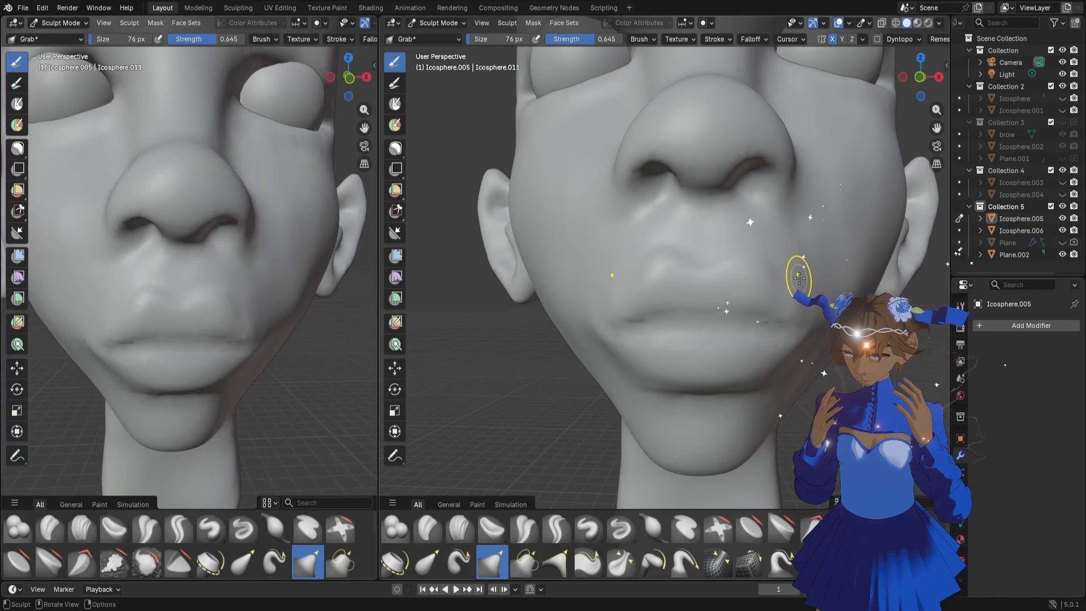
Adjust the cheeks beside the mouth and the mouth corners with the Grab brush at 126 to 200 px
key(f)
click(790, 249)
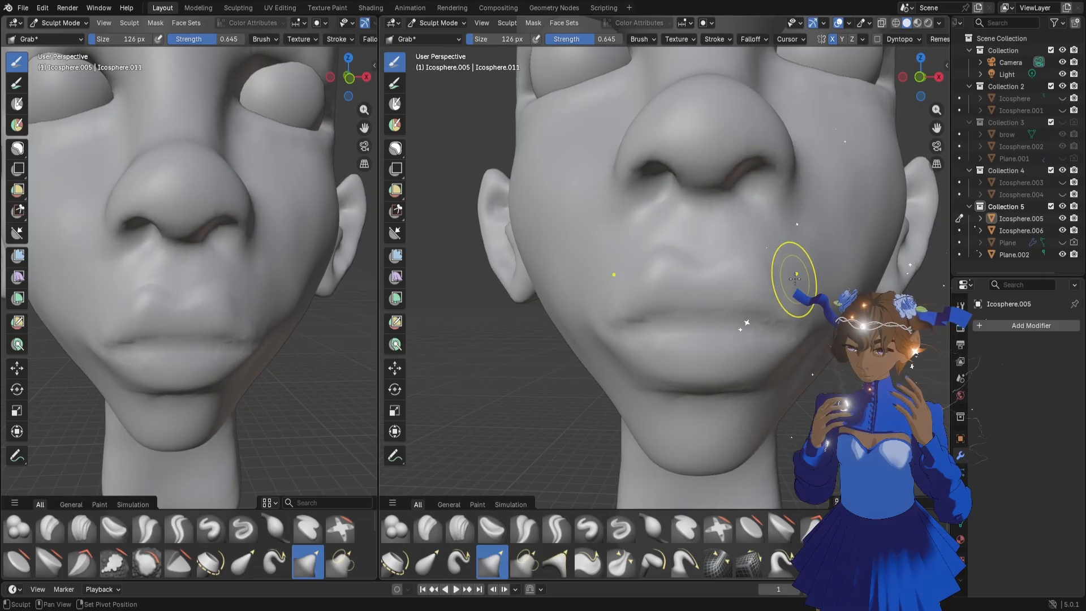
middle_drag(796, 273, 791, 269)
key(f)
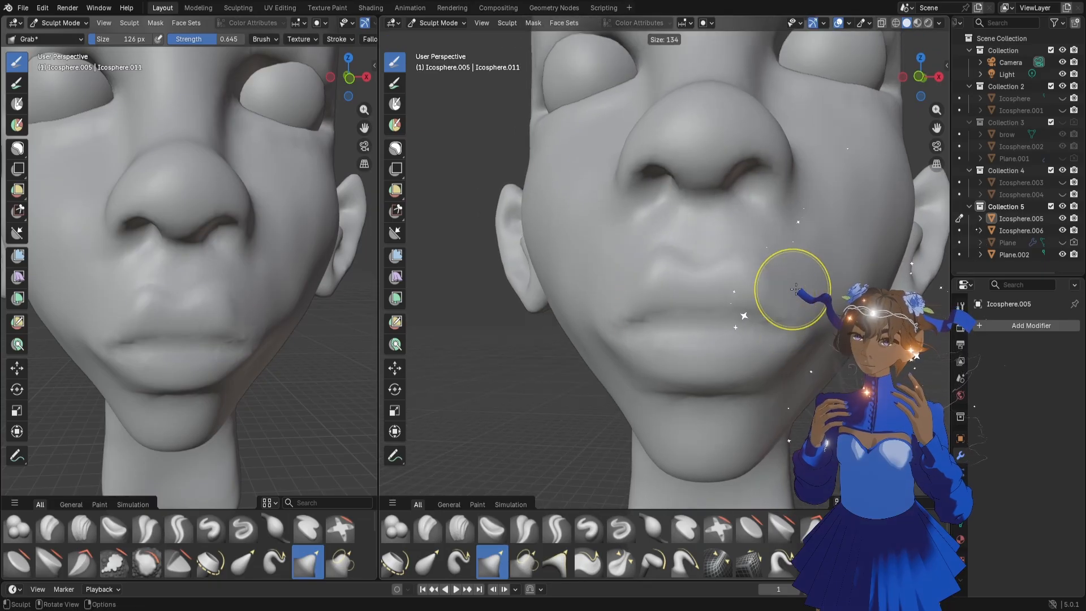
click(792, 288)
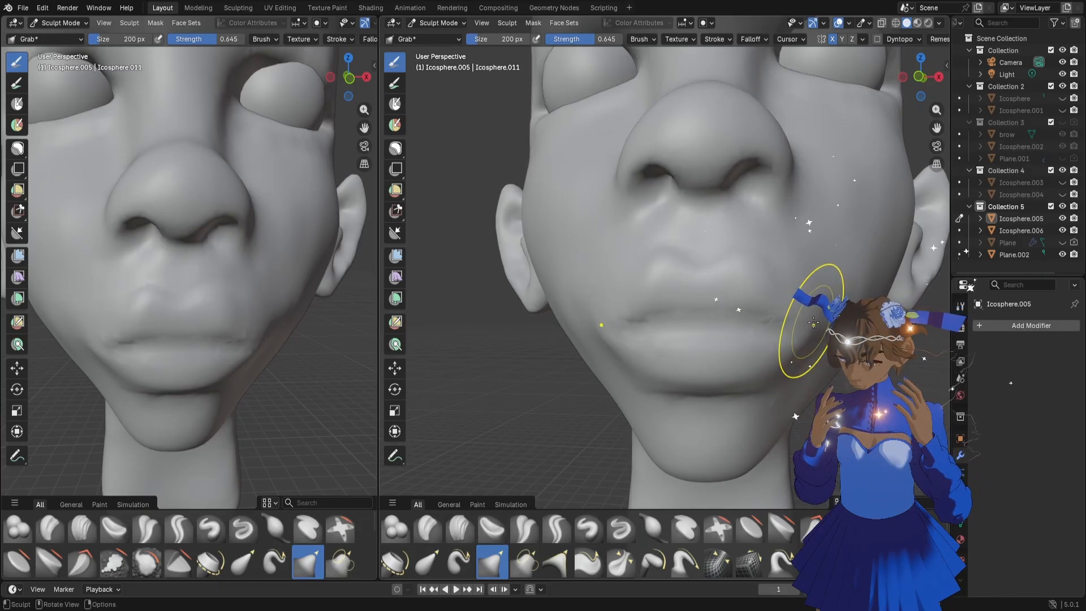
mouse_move(727, 319)
mouse_down()
mouse_move(710, 311)
mouse_move(741, 310)
mouse_move(738, 325)
mouse_up()
Adjust the upper lip's edge and its outer ends with the Grab brush at 112 px
key(f)
click(704, 310)
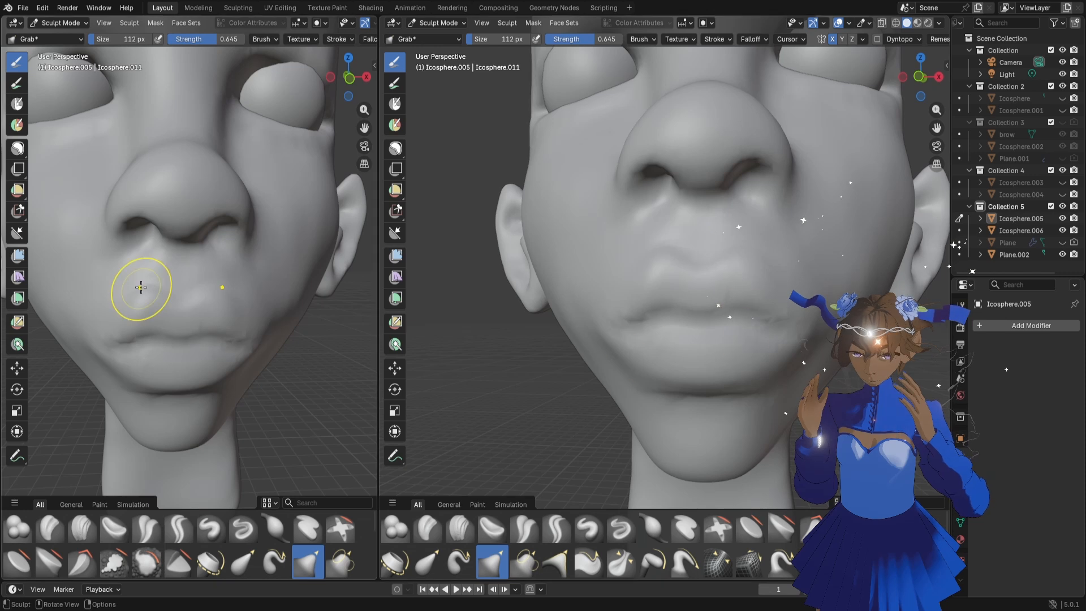
scroll(156, 291, down, 1)
middle_drag(195, 296, 182, 295)
scroll(206, 291, up, 3)
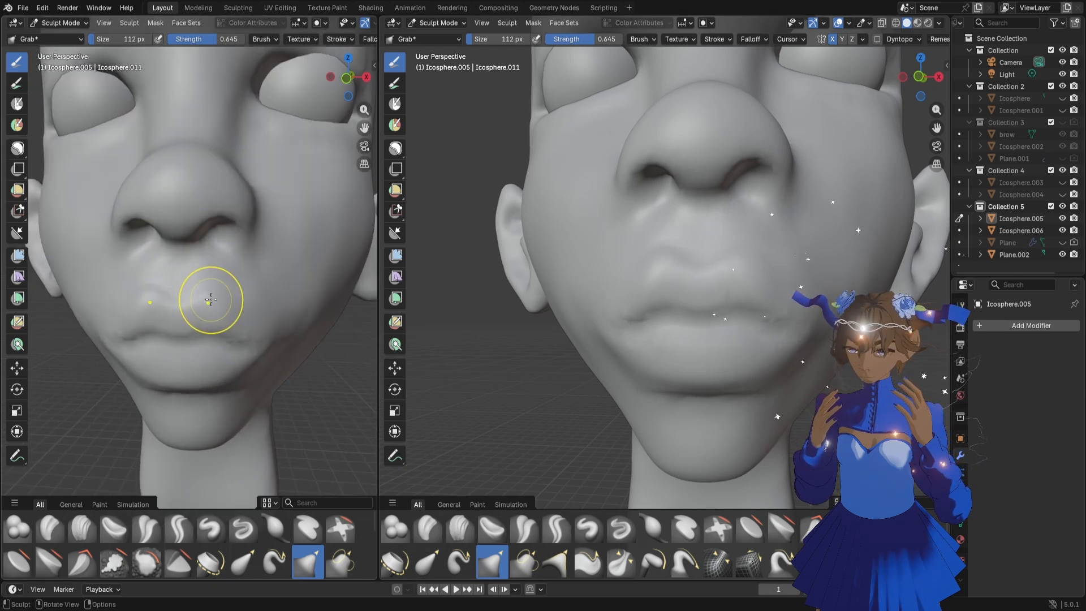
drag(212, 289, 230, 315)
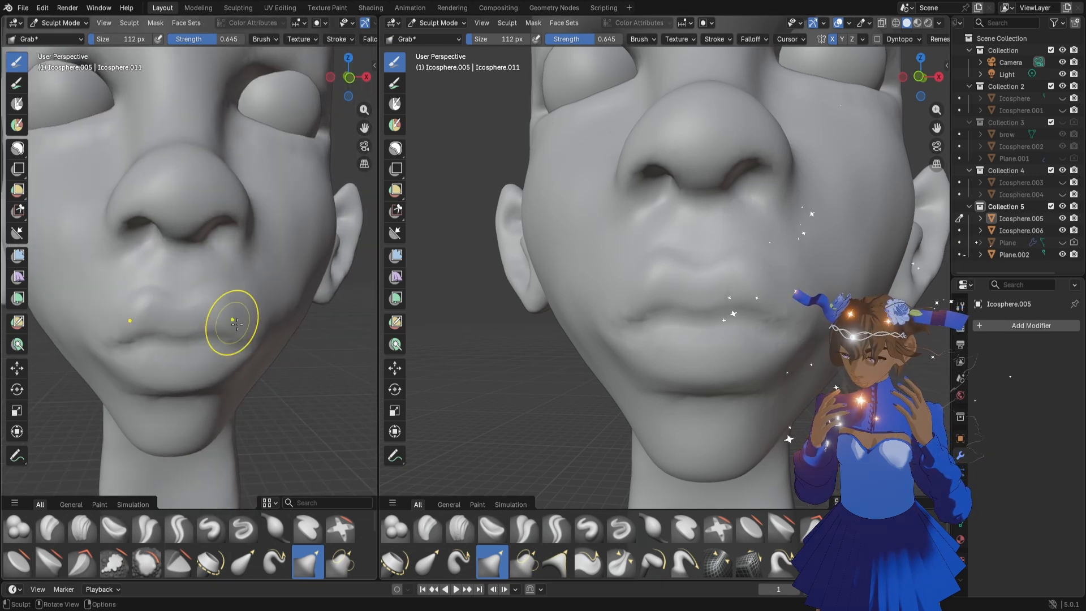
middle_drag(230, 315, 243, 317)
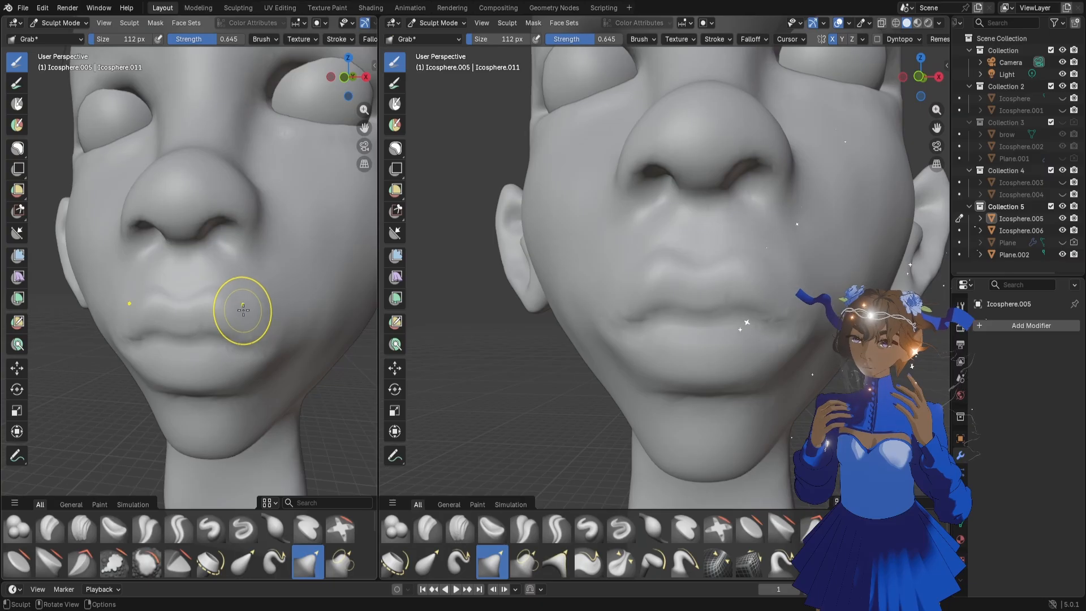
Refine the upper lip's forward curve from angled and side views with the Grab brush at 112 px
middle_drag(226, 286, 204, 300)
drag(204, 300, 183, 293)
mouse_move(195, 304)
middle_down()
mouse_move(238, 308)
mouse_move(227, 312)
middle_up()
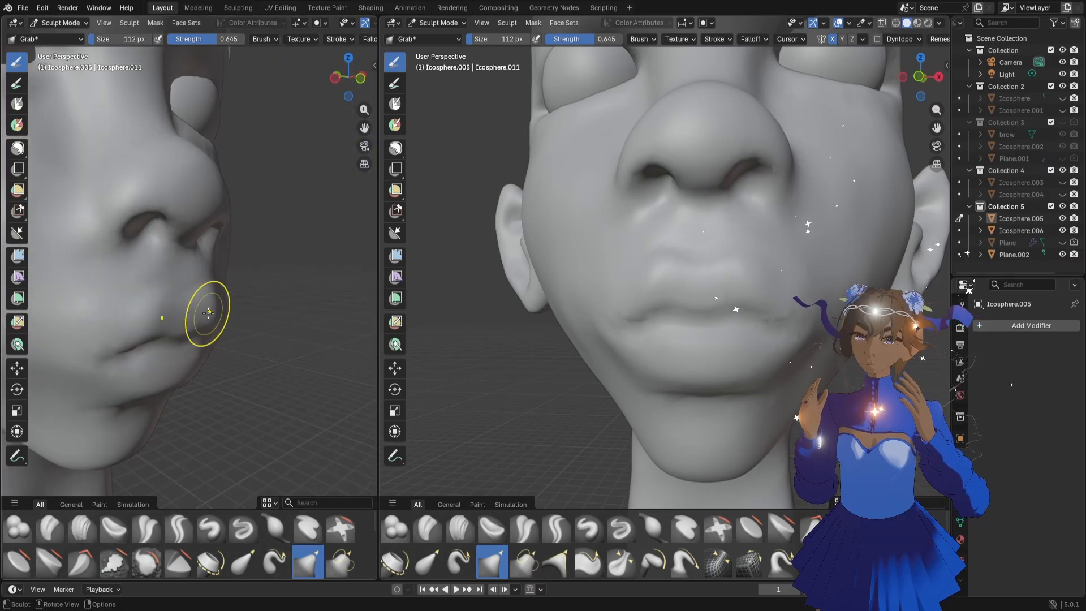
drag(207, 311, 196, 314)
mouse_move(194, 315)
middle_down()
mouse_move(210, 320)
mouse_move(186, 318)
middle_up()
Fill out the upper lip's sides and reshape the mouth corners and lower lip with the Grab brush at 124 px
key(f)
click(193, 318)
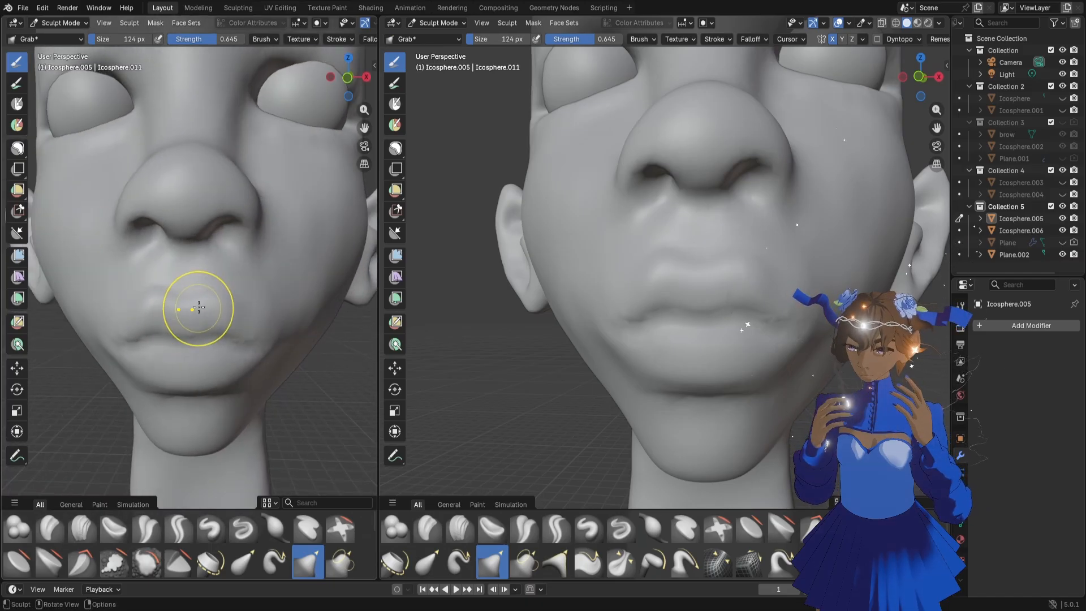
drag(215, 288, 253, 329)
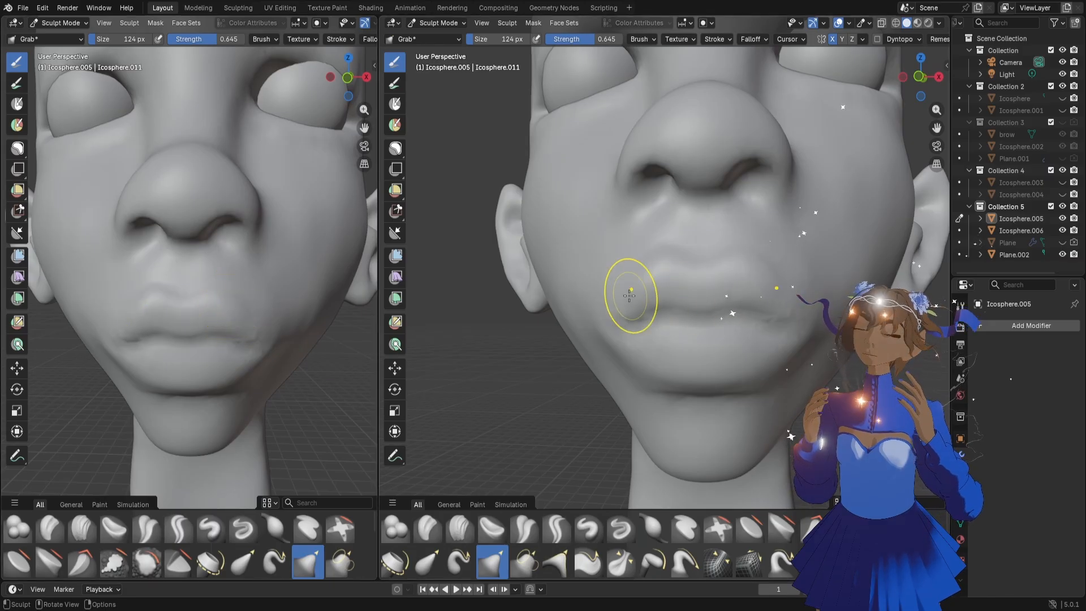
drag(630, 296, 625, 300)
middle_drag(660, 354, 675, 346)
middle_drag(792, 370, 767, 369)
drag(796, 363, 798, 365)
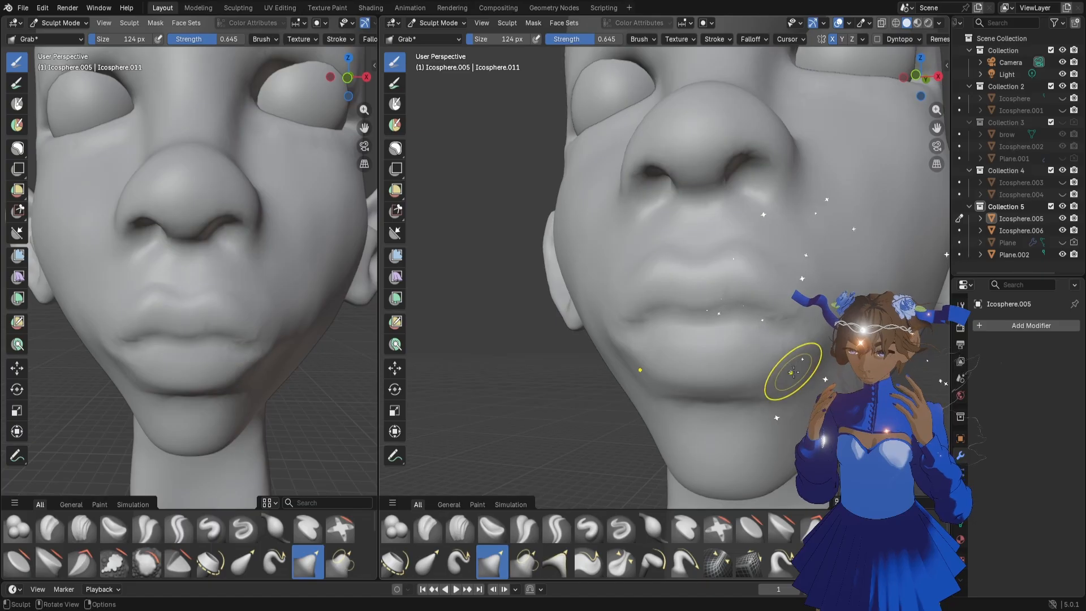
middle_drag(805, 391, 790, 377)
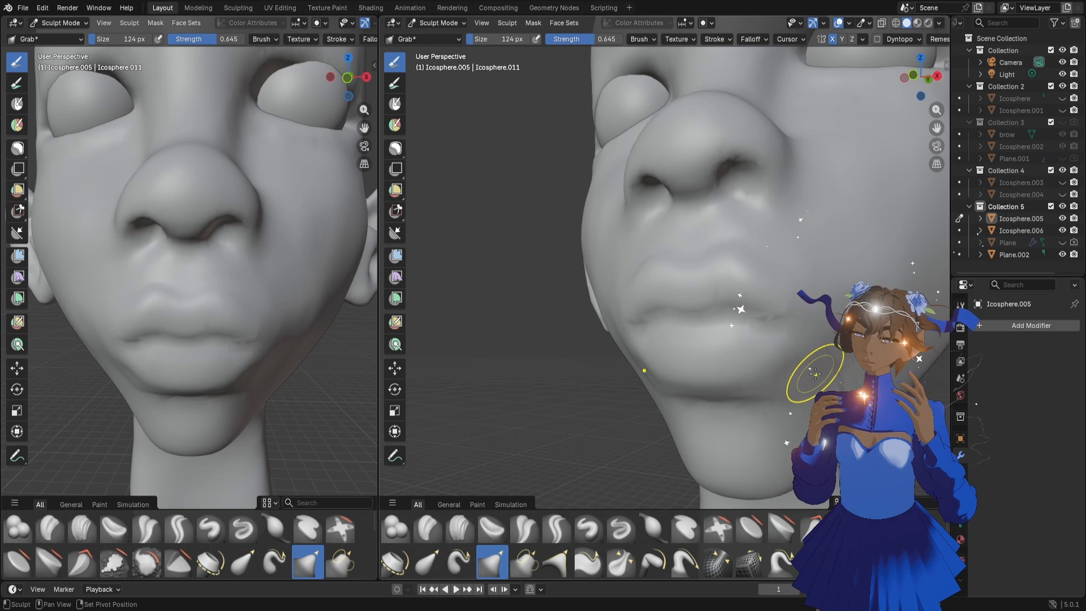
Reshape the mouth corners and the lower lip area in broad strokes with the Grab brush at 250 px
scroll(189, 388, down, 6)
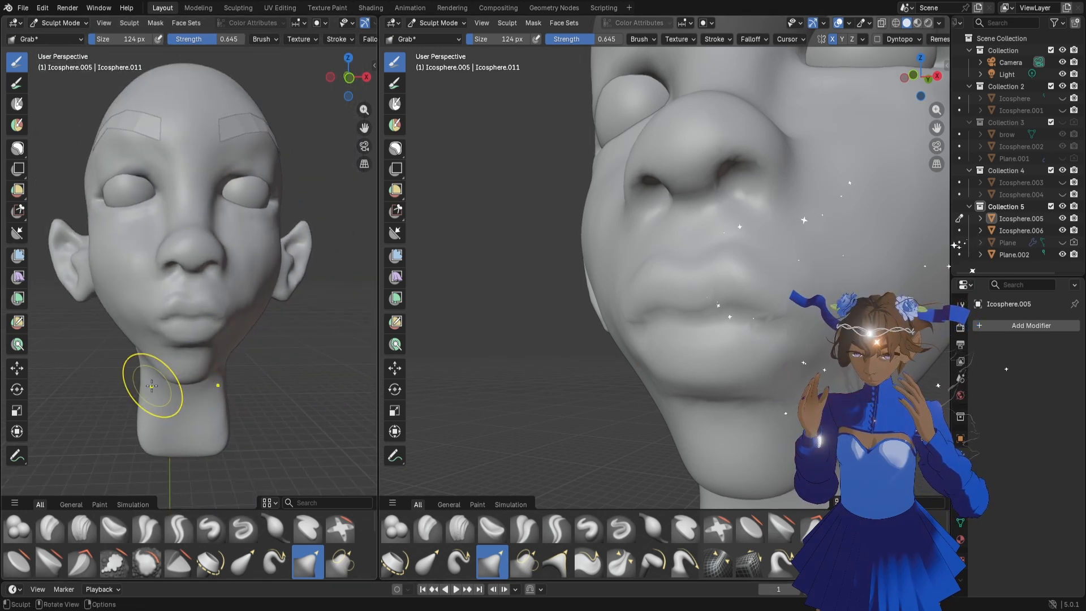
scroll(261, 352, up, 3)
middle_drag(248, 354, 254, 352)
key(f)
click(289, 342)
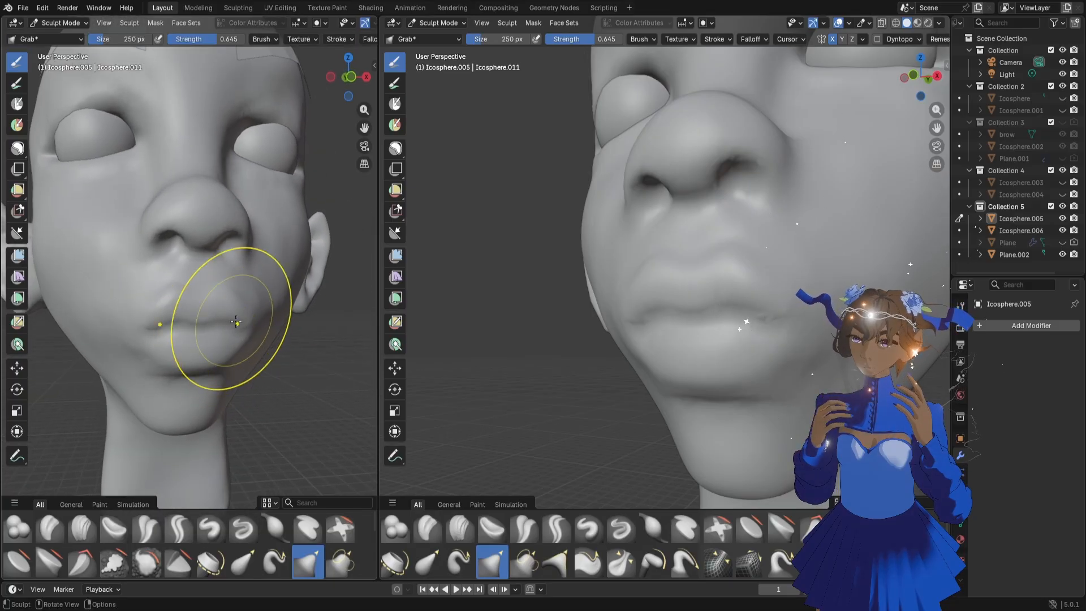
drag(236, 322, 227, 294)
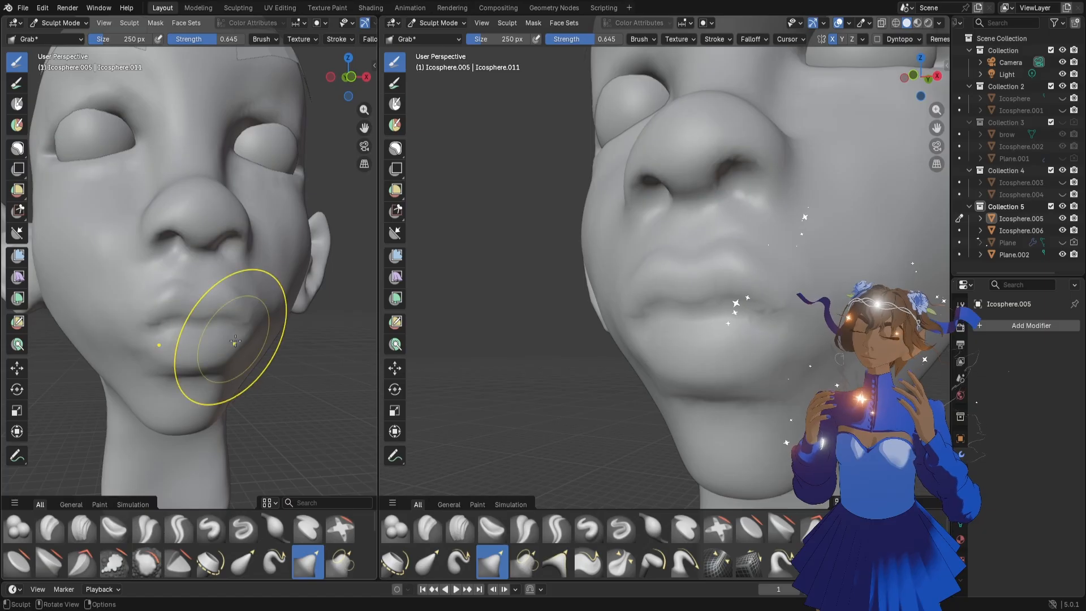
drag(239, 346, 236, 341)
mouse_move(197, 357)
middle_down()
mouse_move(189, 351)
mouse_move(228, 321)
middle_up()
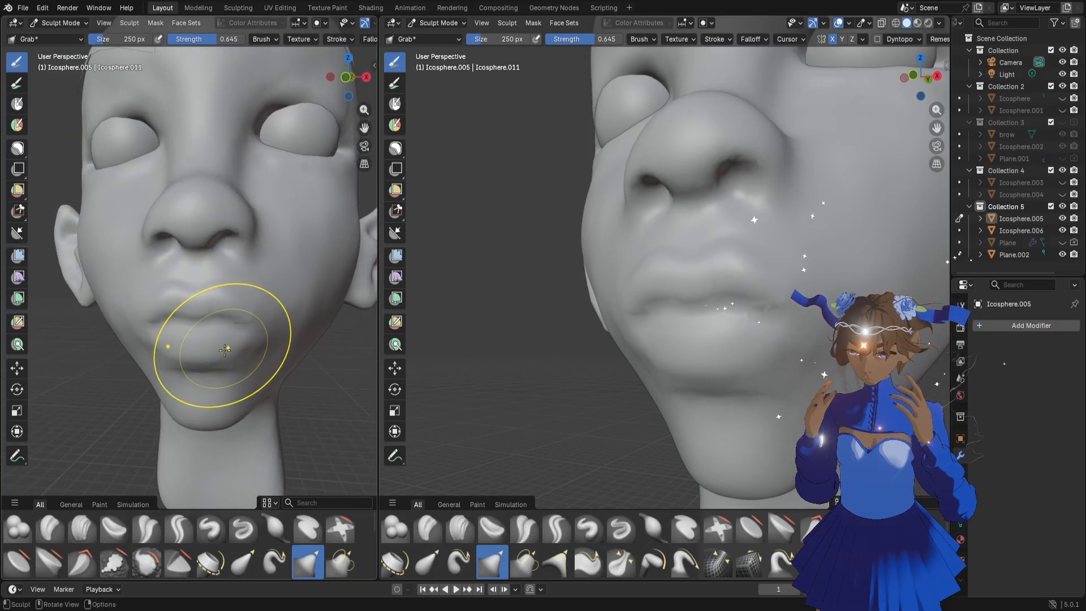
Adjust the side of the brow and temple beside the eye with the Grab brush at 180 px
key(f)
click(223, 344)
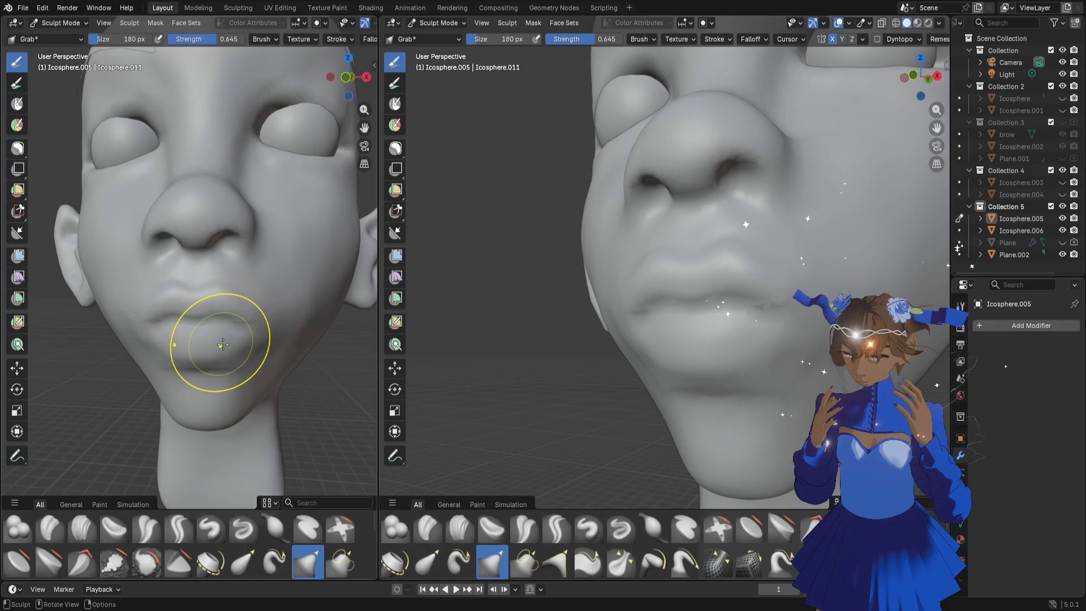
scroll(236, 284, down, 1)
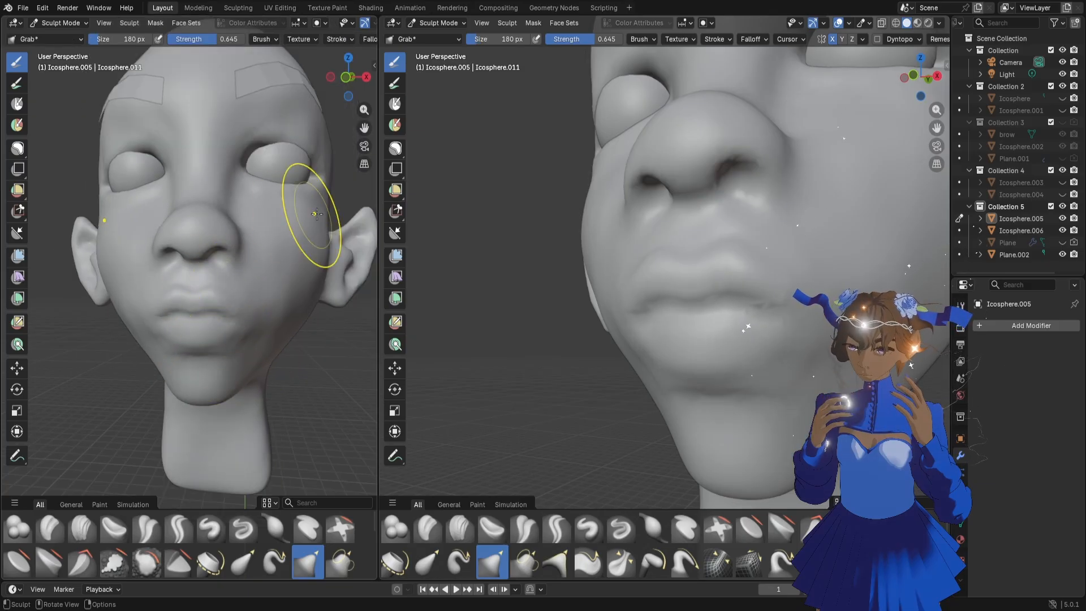
drag(363, 128, 307, 207)
scroll(259, 218, up, 3)
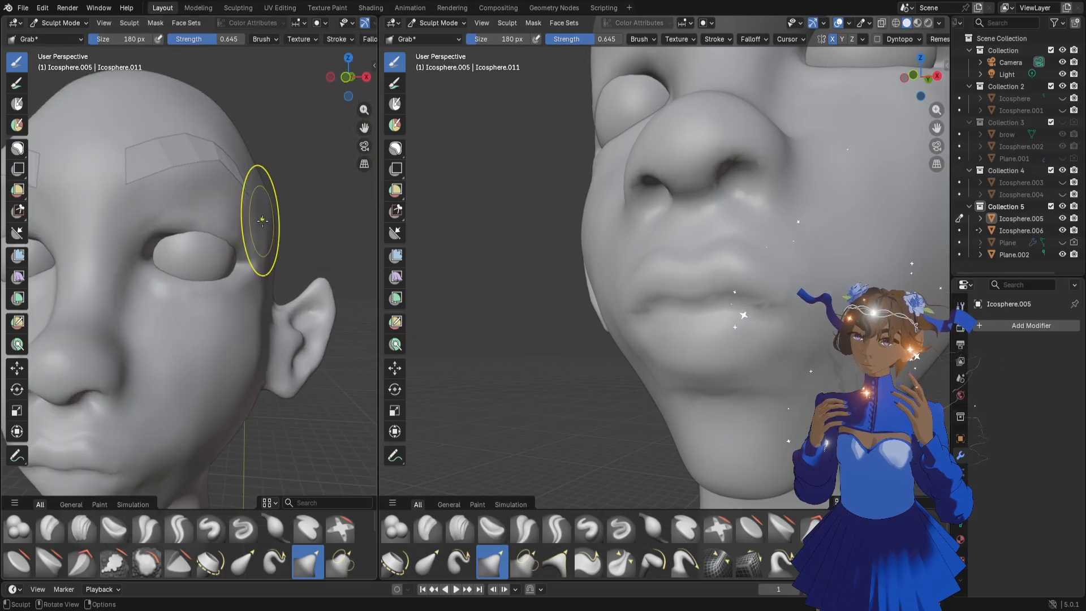
mouse_move(259, 220)
middle_down()
mouse_move(241, 232)
mouse_move(206, 223)
mouse_move(237, 213)
middle_up()
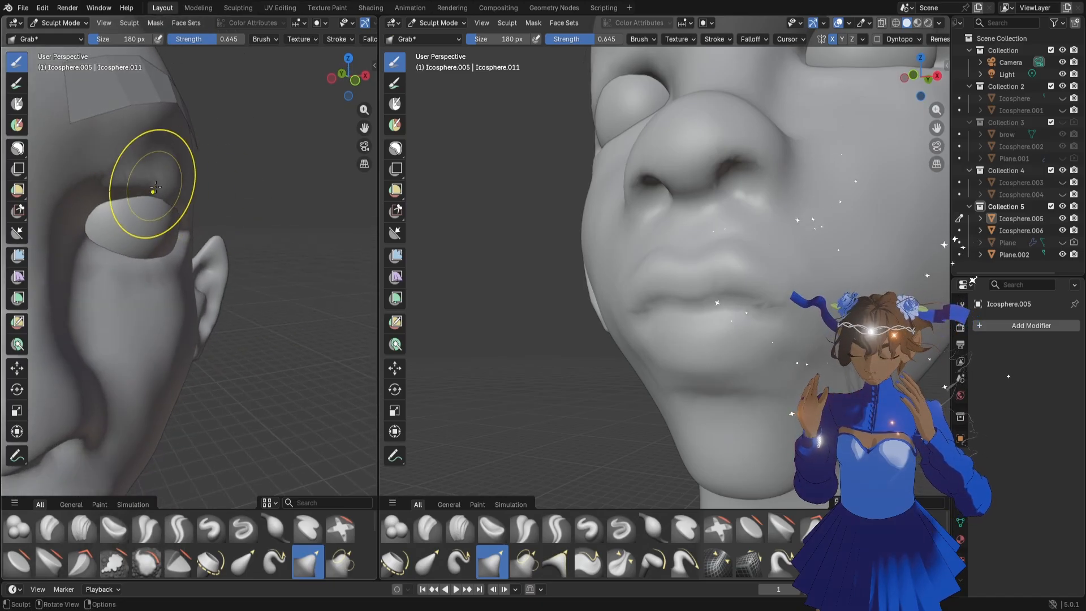
middle_drag(164, 199, 36, 103)
Paint an arched mask band over the brow ridge above the eye with the Mask brush at 56 px
click(16, 103)
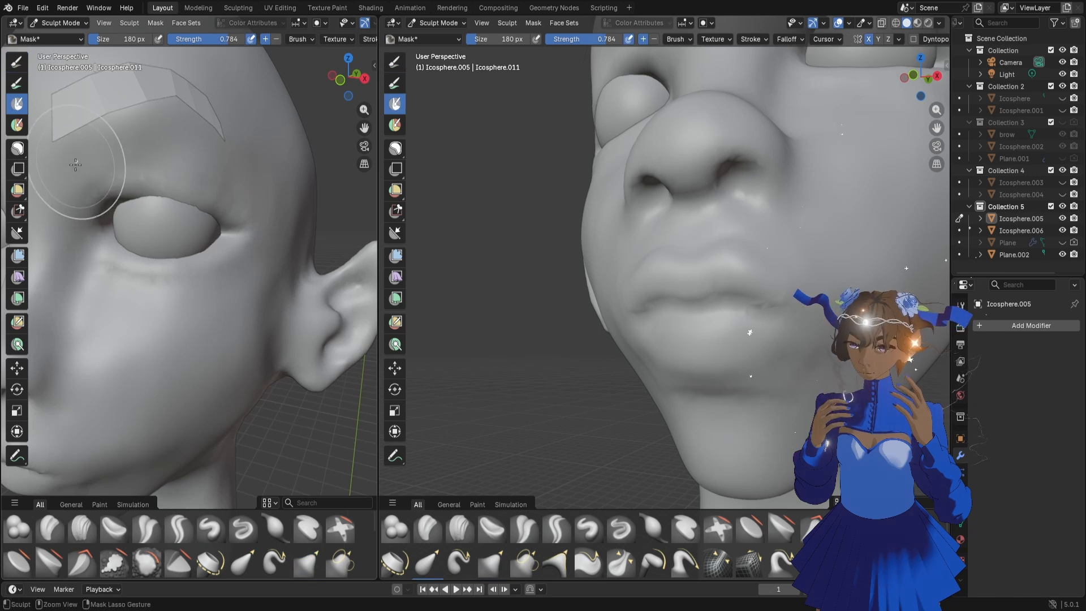
key(f)
click(123, 169)
mouse_move(76, 181)
mouse_down()
mouse_move(122, 151)
mouse_move(181, 150)
mouse_up()
key(Escape)
mouse_move(265, 197)
mouse_down()
mouse_move(210, 142)
mouse_move(136, 136)
mouse_move(71, 184)
mouse_move(278, 161)
mouse_move(164, 116)
mouse_move(93, 136)
mouse_move(59, 191)
mouse_up()
key(ctrl+z)
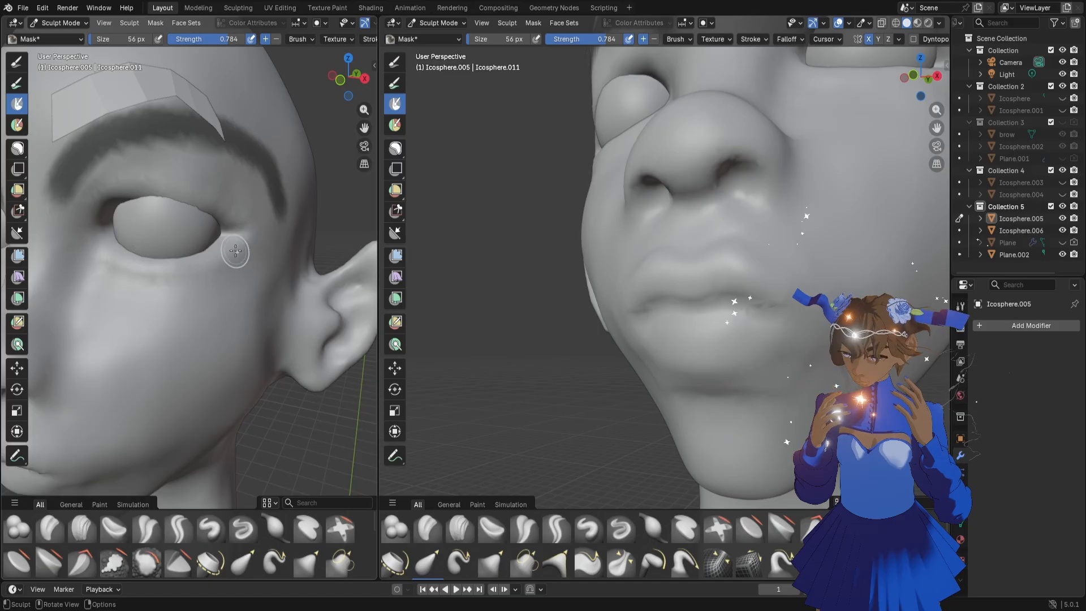
Adjust the area between the masked brow and the eye in side view with the Grab brush at 264 px
middle_drag(249, 239, 155, 224)
key(f)
click(229, 220)
key(g)
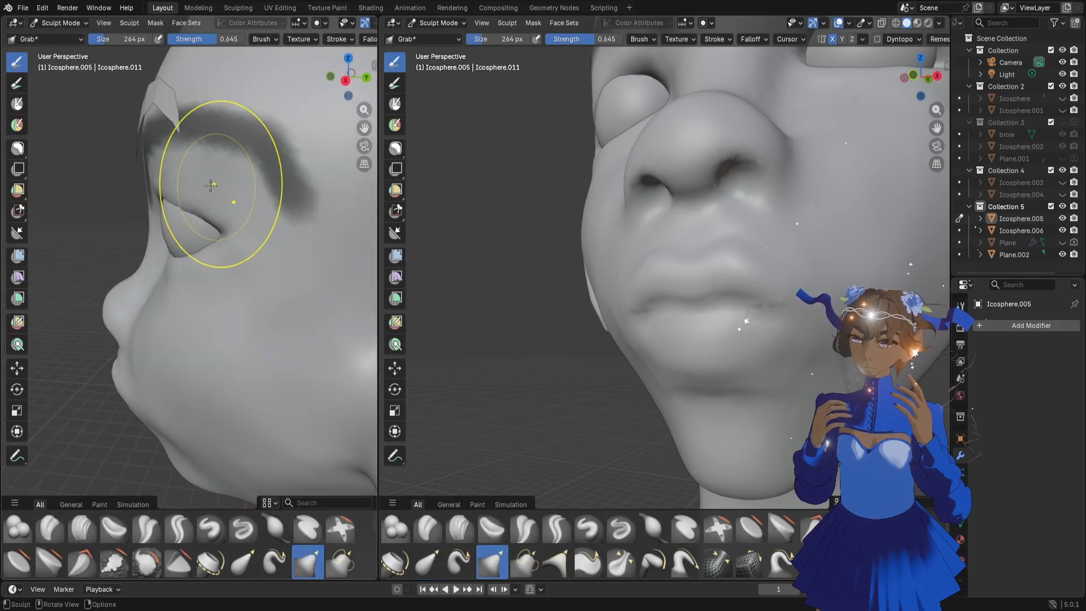
drag(152, 167, 154, 167)
scroll(792, 185, down, 10)
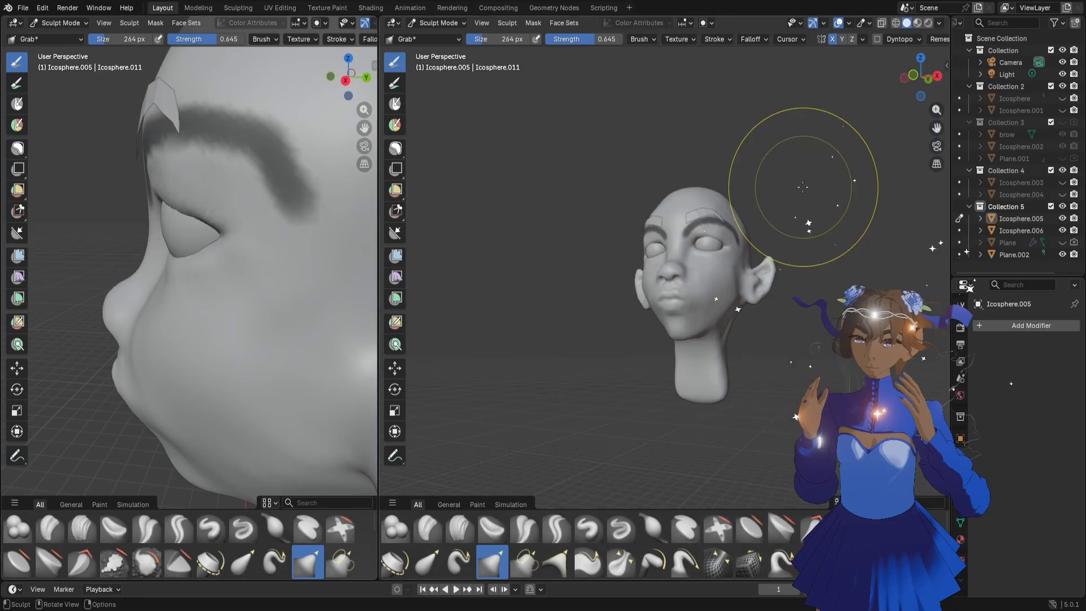
middle_drag(738, 195, 747, 232)
scroll(748, 231, up, 3)
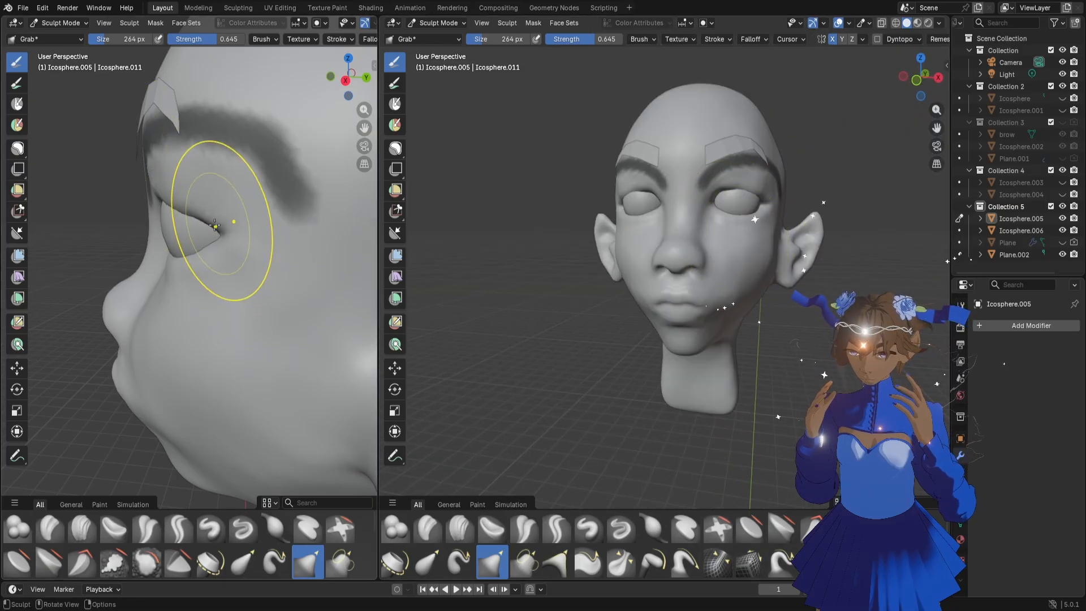
Reshape the eye socket below the masked brow from the inner corner outward with the Grab brush at 264 px
middle_drag(218, 213, 140, 227)
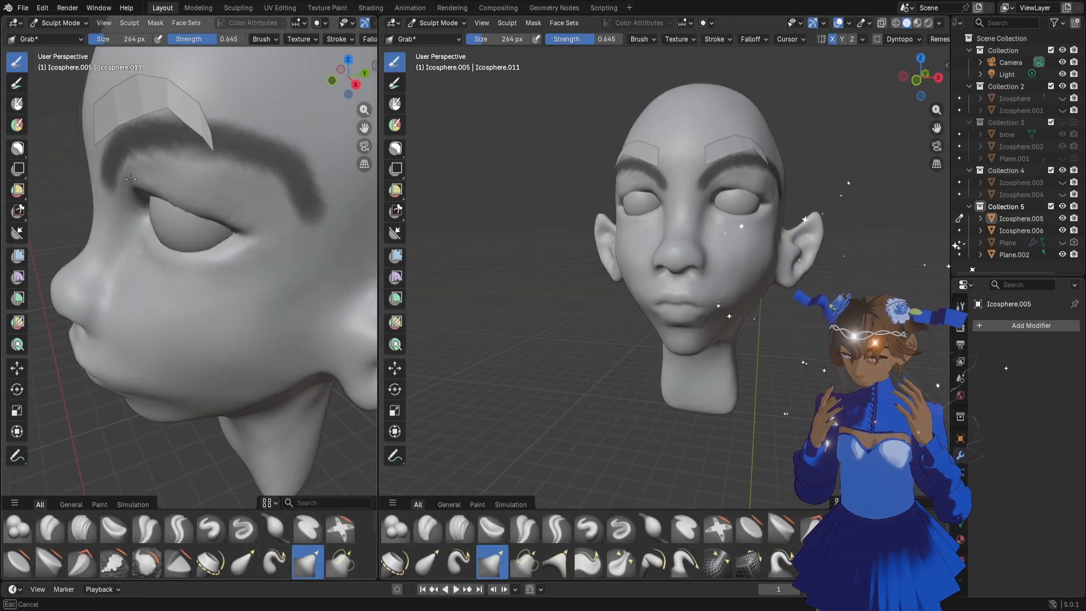
drag(127, 181, 128, 180)
middle_drag(215, 195, 184, 194)
drag(171, 193, 144, 183)
middle_drag(211, 206, 320, 199)
drag(193, 192, 194, 195)
middle_drag(194, 196, 107, 178)
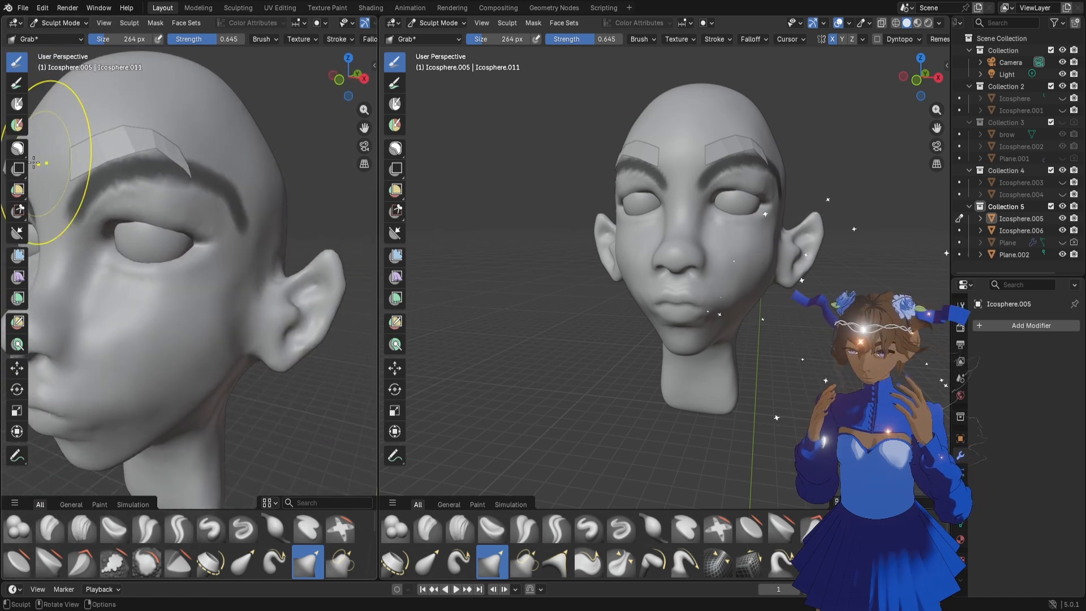
scroll(67, 159, down, 1)
drag(84, 156, 141, 150)
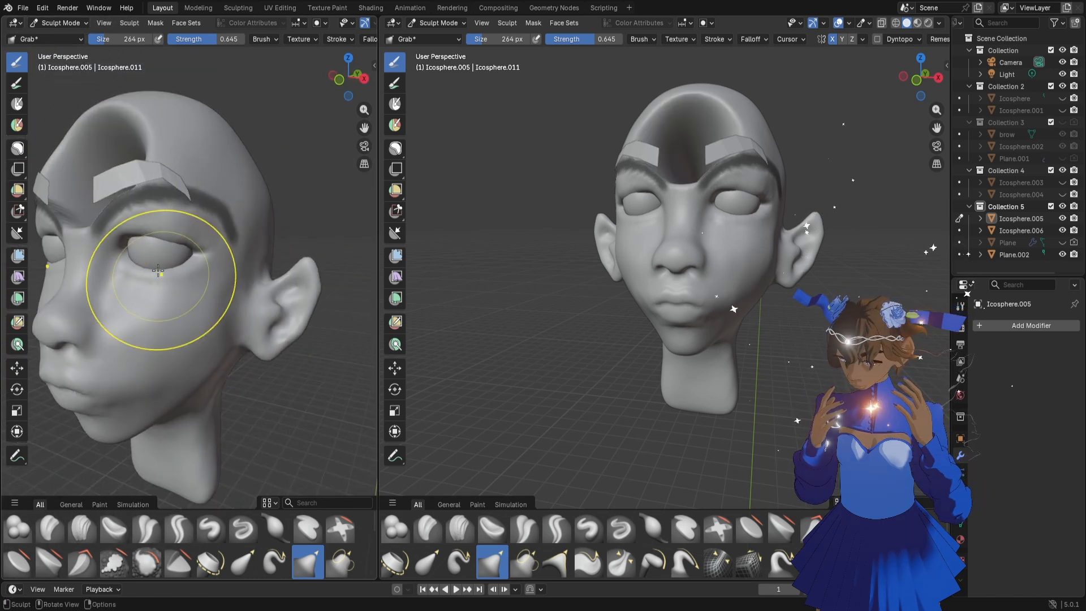
key(ctrl+z)
Clear the mask from the brow ridge and set the brush size to 72 px
click(17, 148)
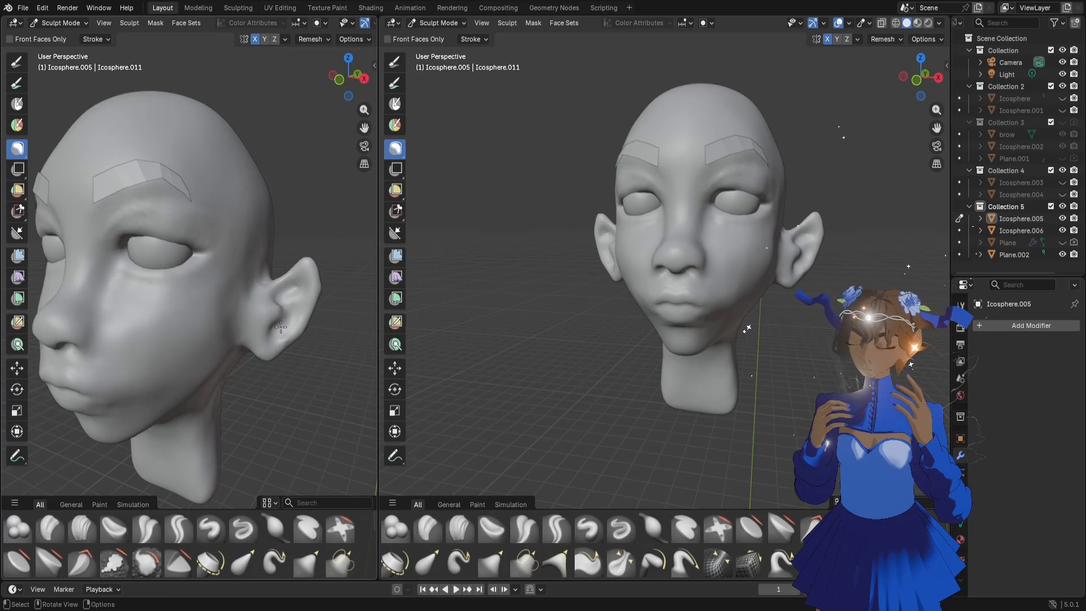
middle_drag(175, 277, 170, 275)
key(f)
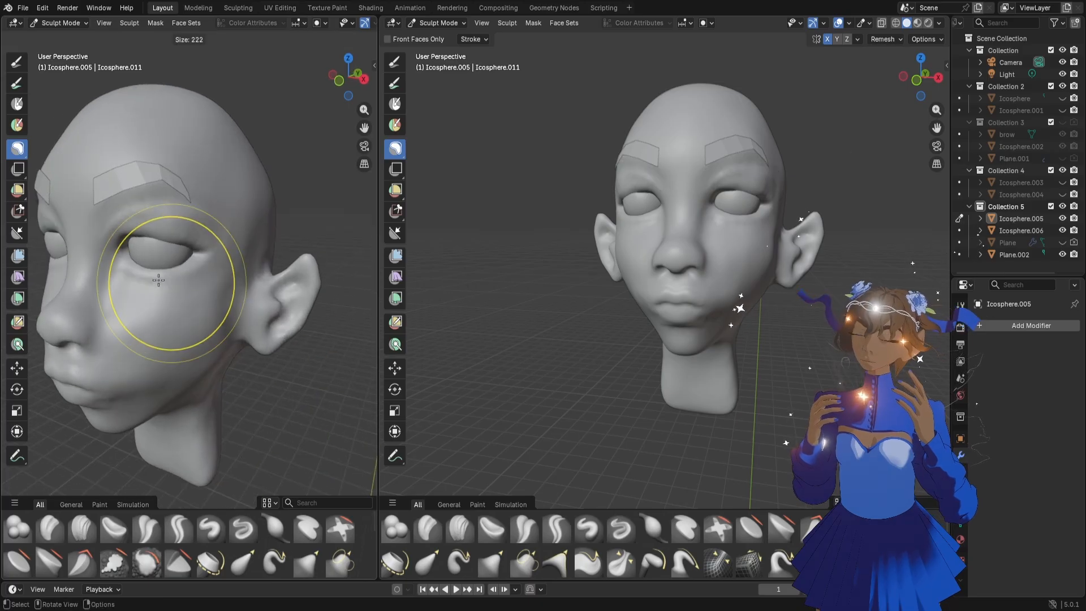
click(118, 260)
Carve a crease between the eyebrow and the upper eyelid with the Draw Sharp brush at 38 px
click(243, 529)
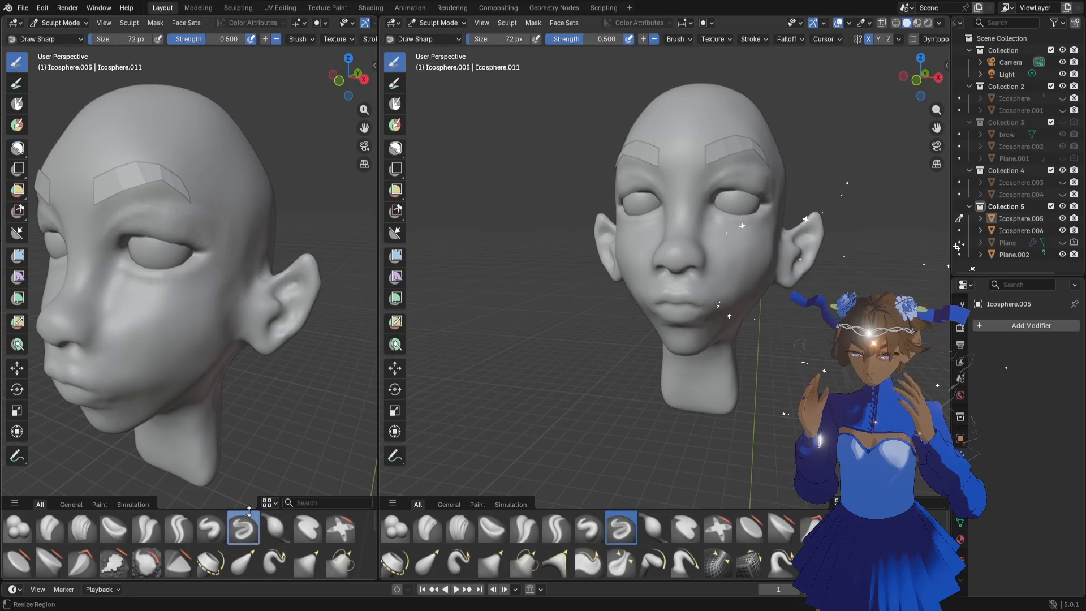
key(f)
click(252, 314)
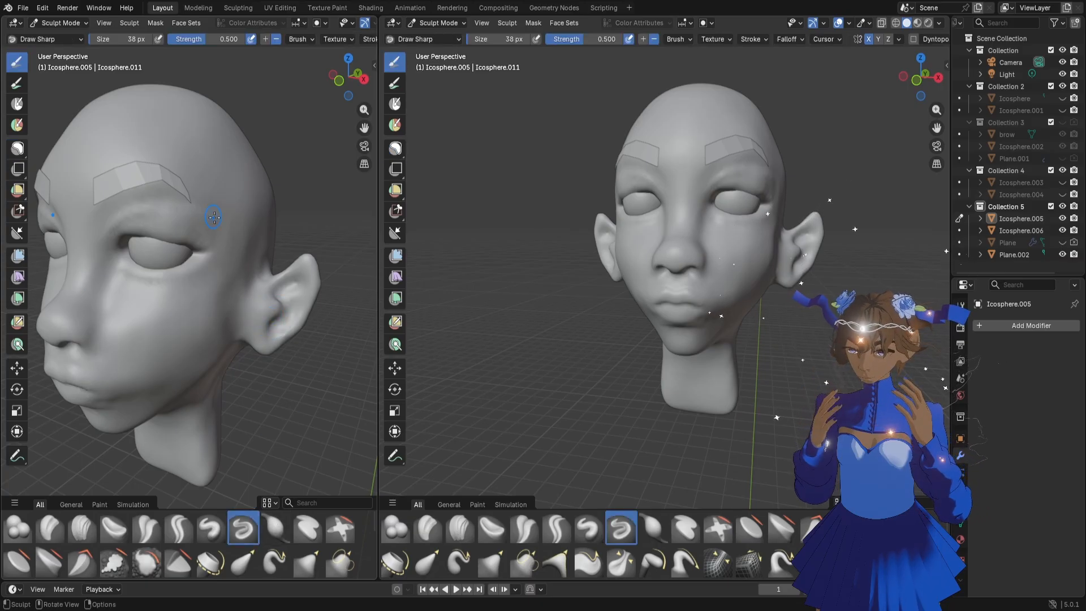
drag(163, 208, 126, 214)
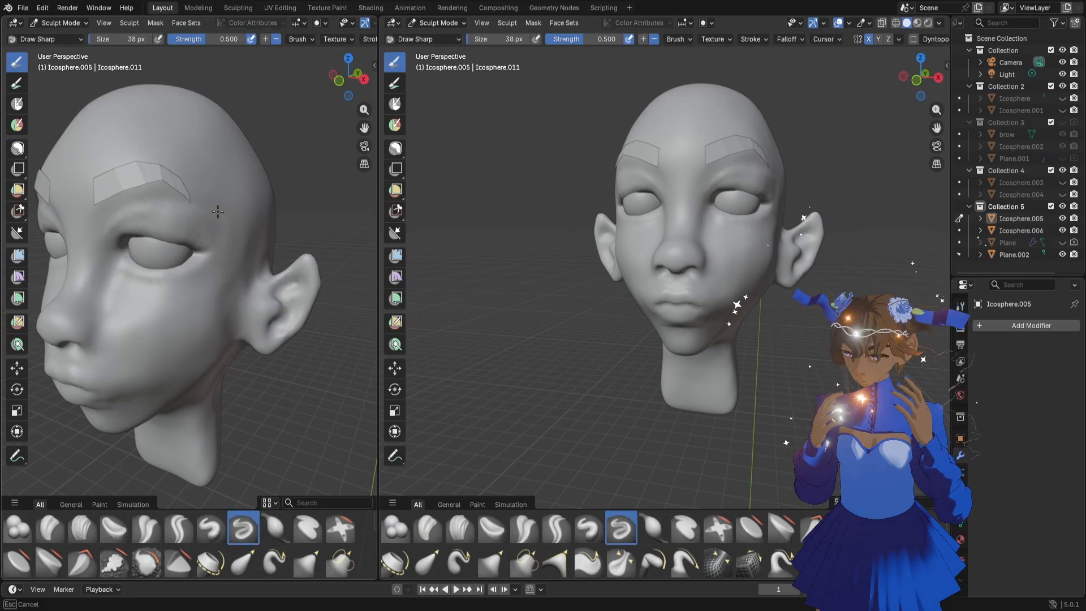
drag(112, 222, 114, 241)
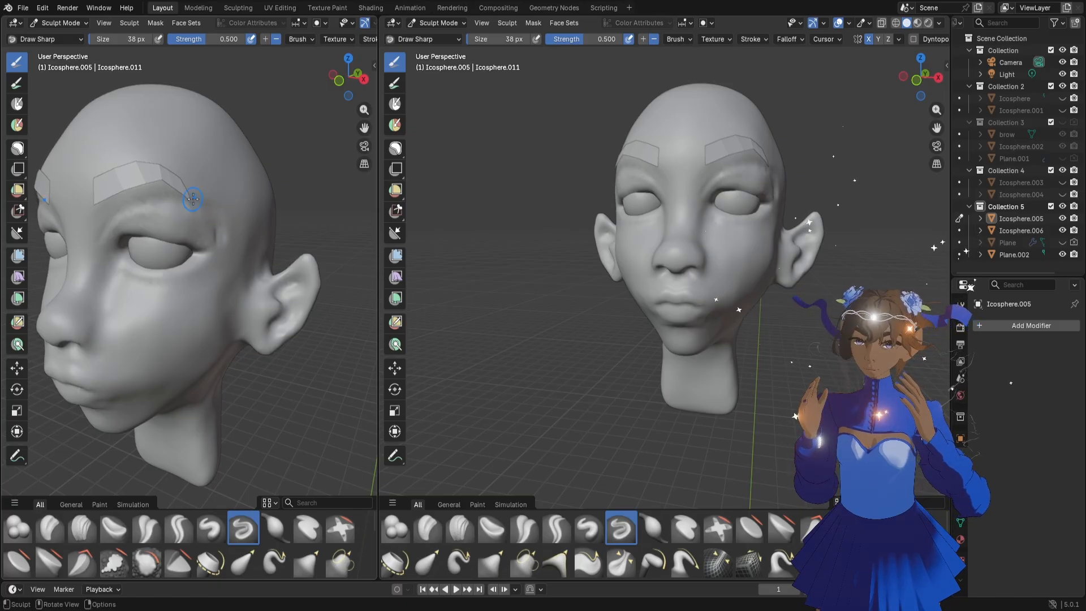
middle_drag(191, 213, 195, 221)
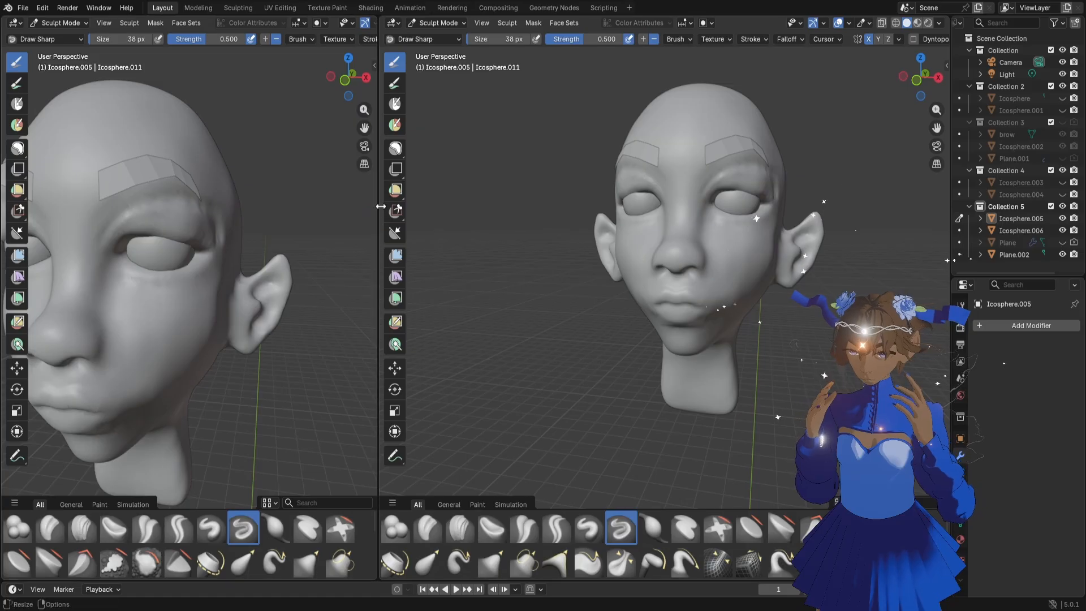
Widen the close-up viewport and deepen the crease under the eyebrow and beside the outer eye corner with Draw Sharp
drag(381, 206, 521, 207)
scroll(340, 223, up, 2)
middle_drag(339, 223, 329, 227)
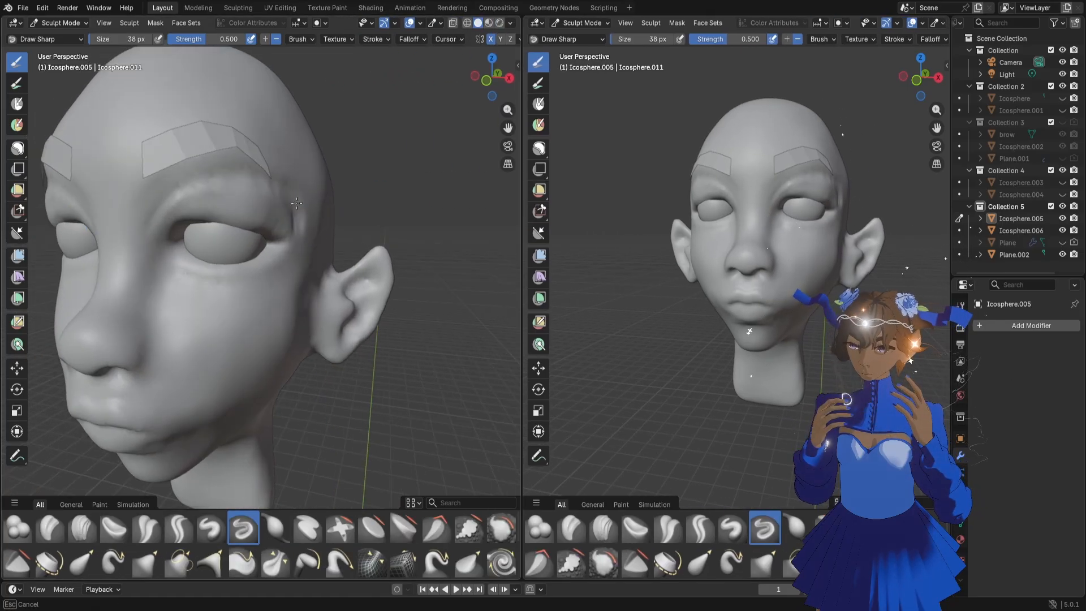
drag(234, 176, 185, 194)
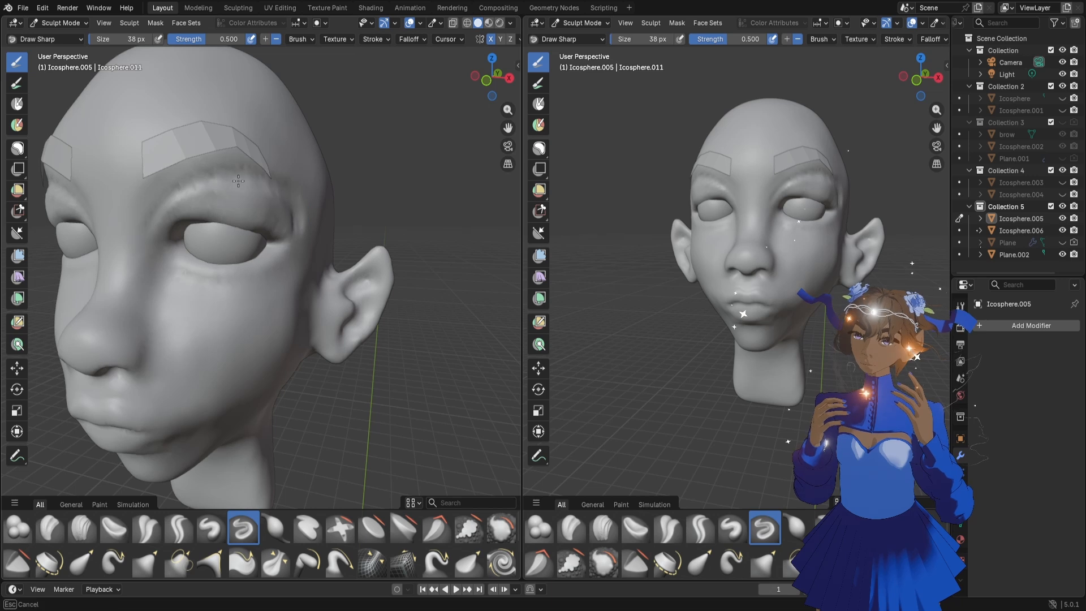
Reshape the upper eyelid fold over the eyeball from the side and above with the Grab brush at 168 px
drag(498, 90, 396, 107)
key(g)
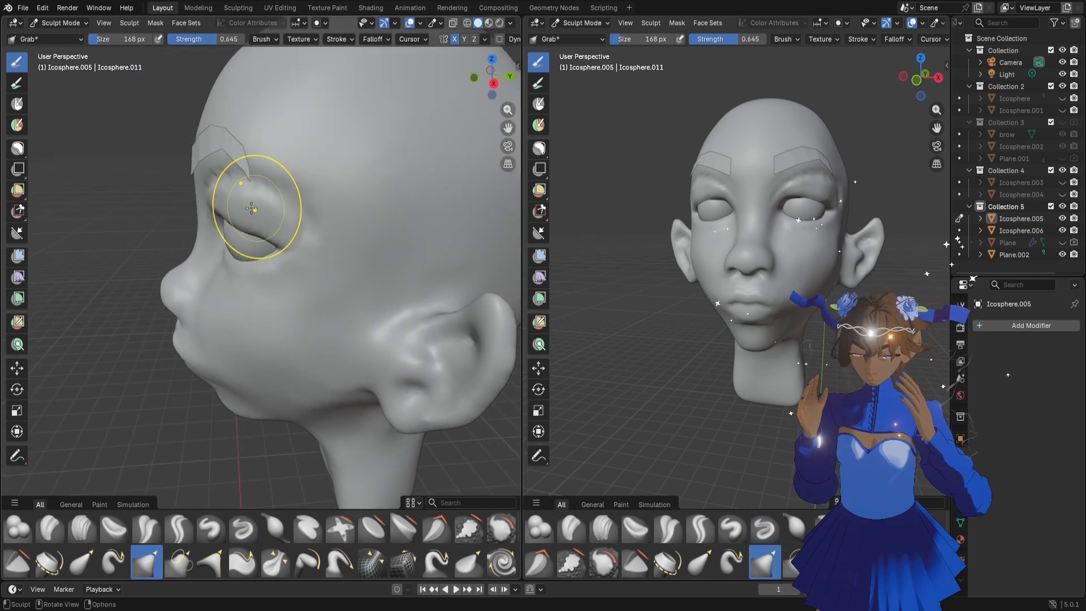
mouse_move(237, 218)
mouse_down()
mouse_move(237, 200)
mouse_move(216, 191)
mouse_move(266, 219)
mouse_up()
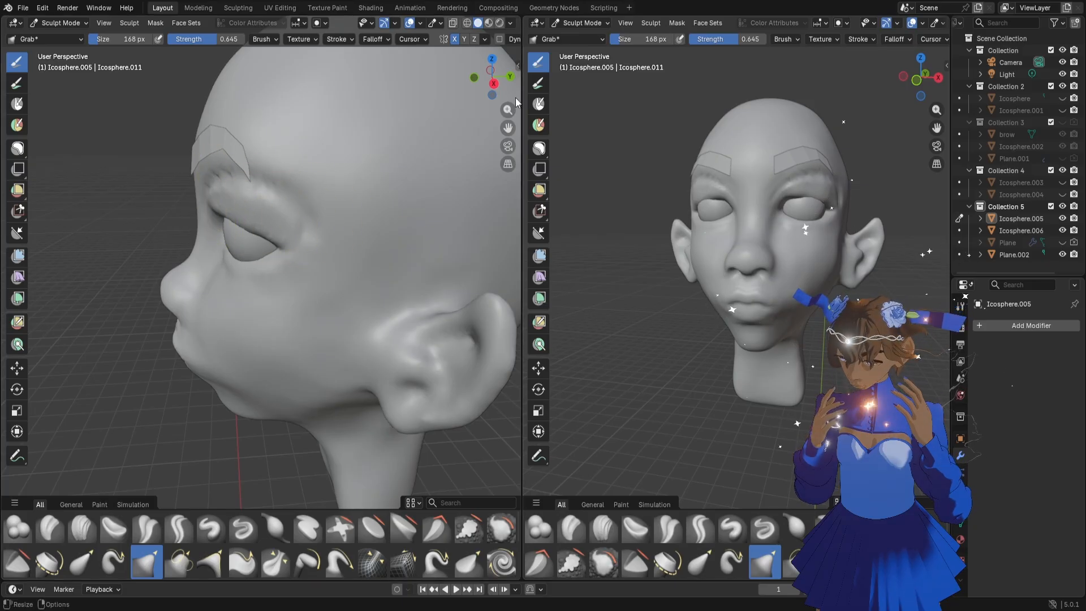
drag(503, 97, 499, 118)
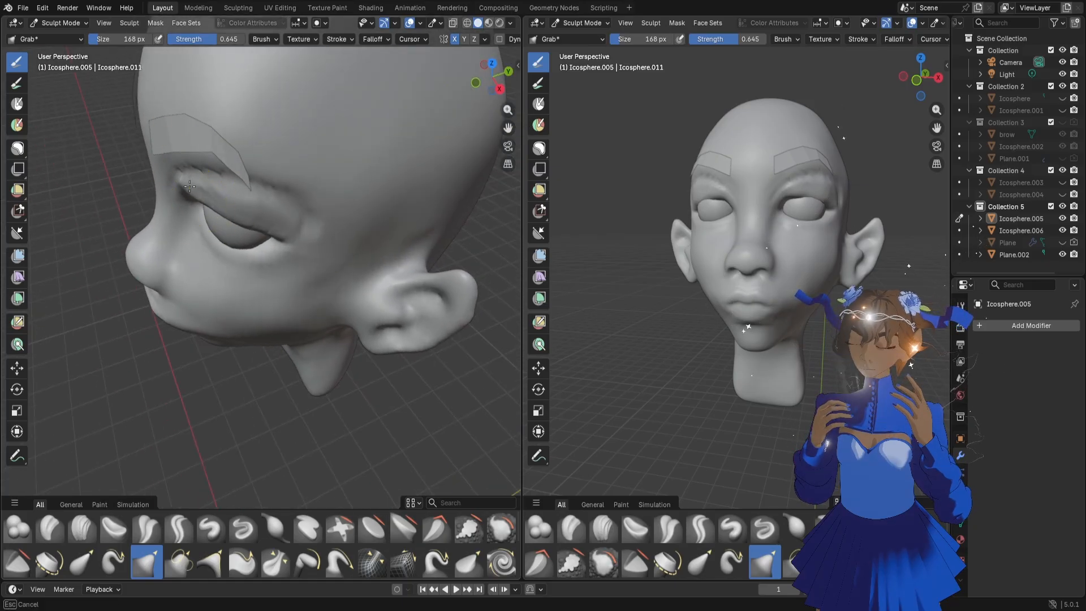
mouse_move(190, 181)
mouse_down()
mouse_move(289, 233)
mouse_move(230, 194)
mouse_up()
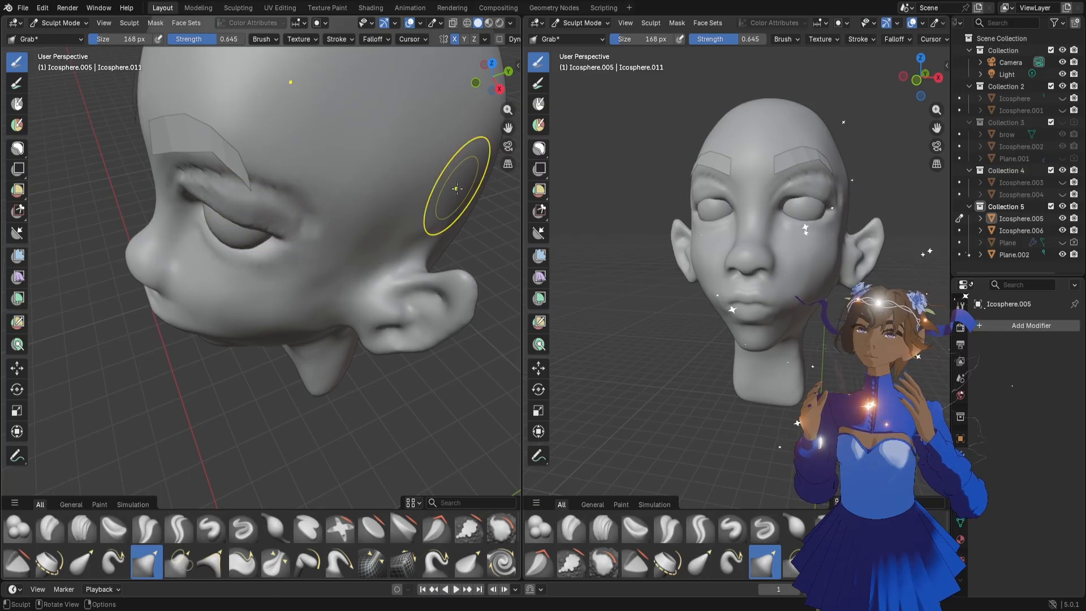
middle_drag(321, 200, 386, 170)
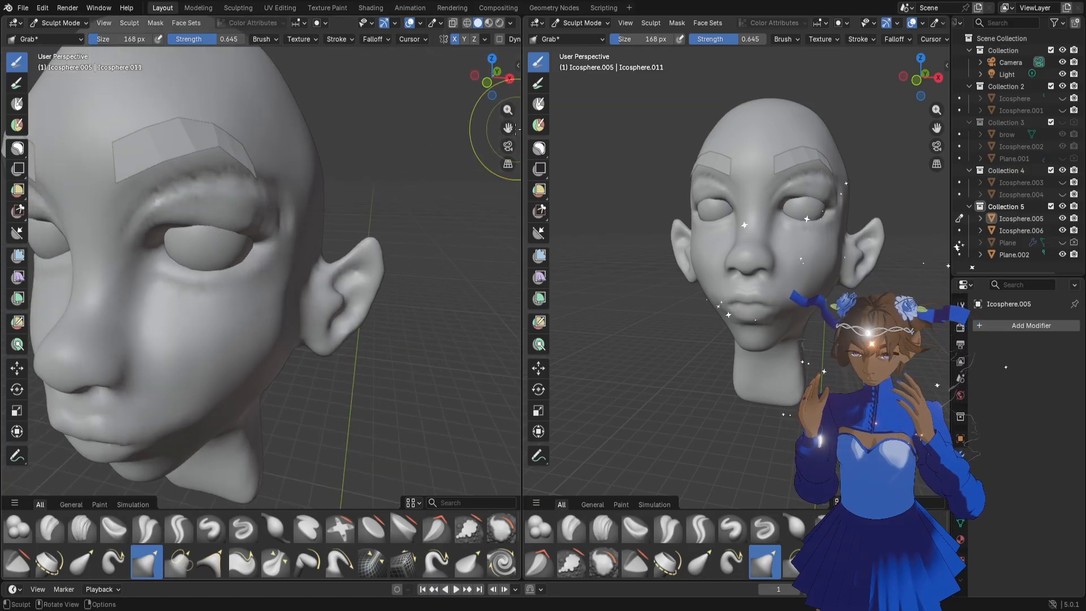
Carve a crease beneath the lower eyelid from the inner to the outer corner with the Draw Sharp brush at 48 px
drag(508, 128, 519, 114)
scroll(383, 223, up, 1)
middle_drag(376, 257, 338, 248)
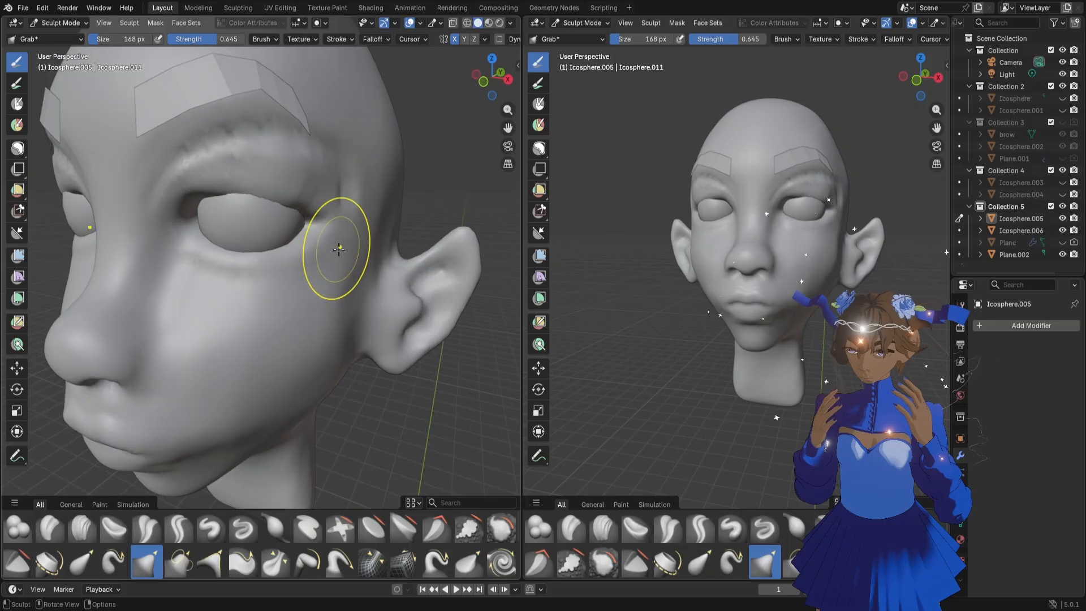
key(f)
click(341, 277)
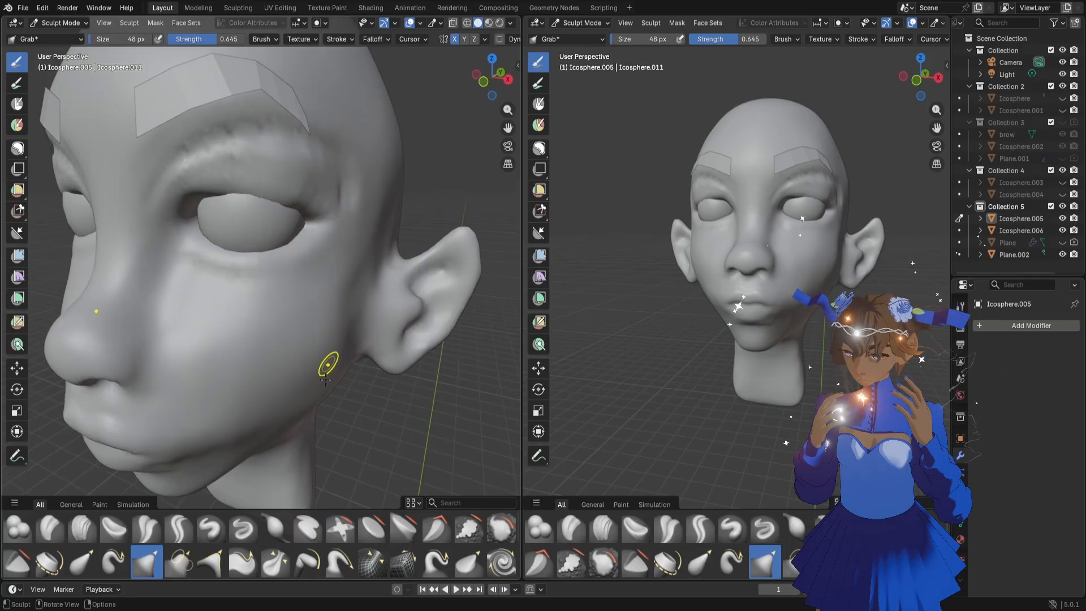
click(244, 528)
drag(197, 259, 207, 274)
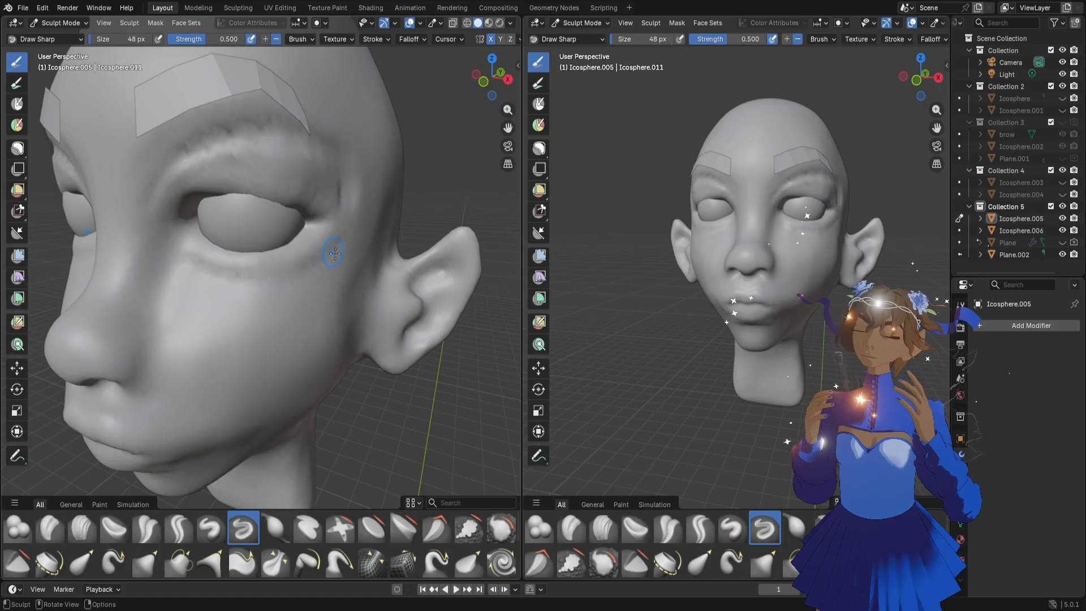
drag(304, 268, 168, 264)
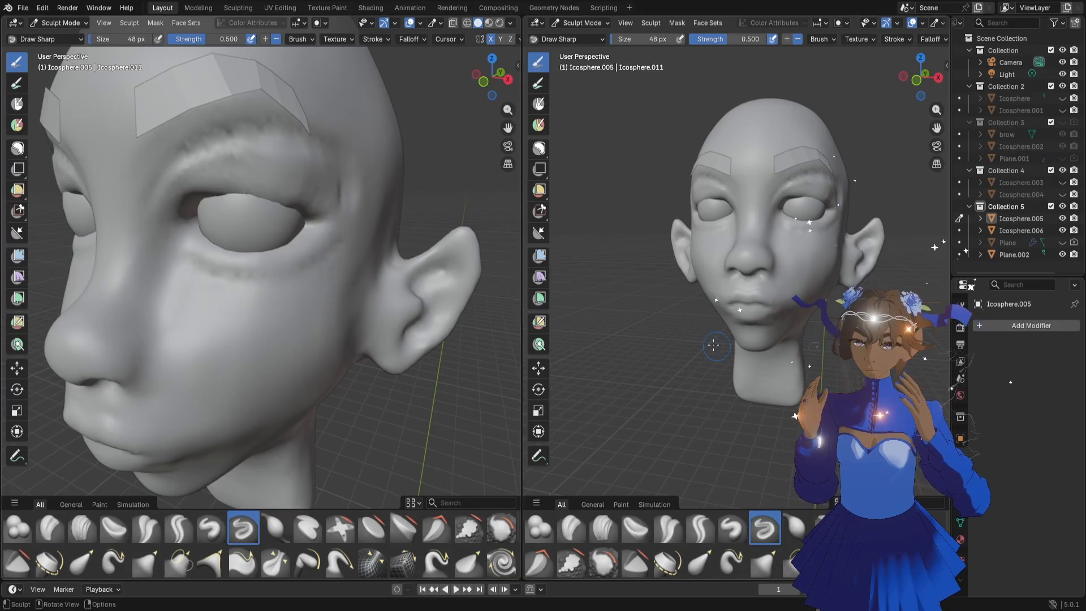
Set the remesh voxel size to about 0.00375 m and voxel-remesh the head
key(r)
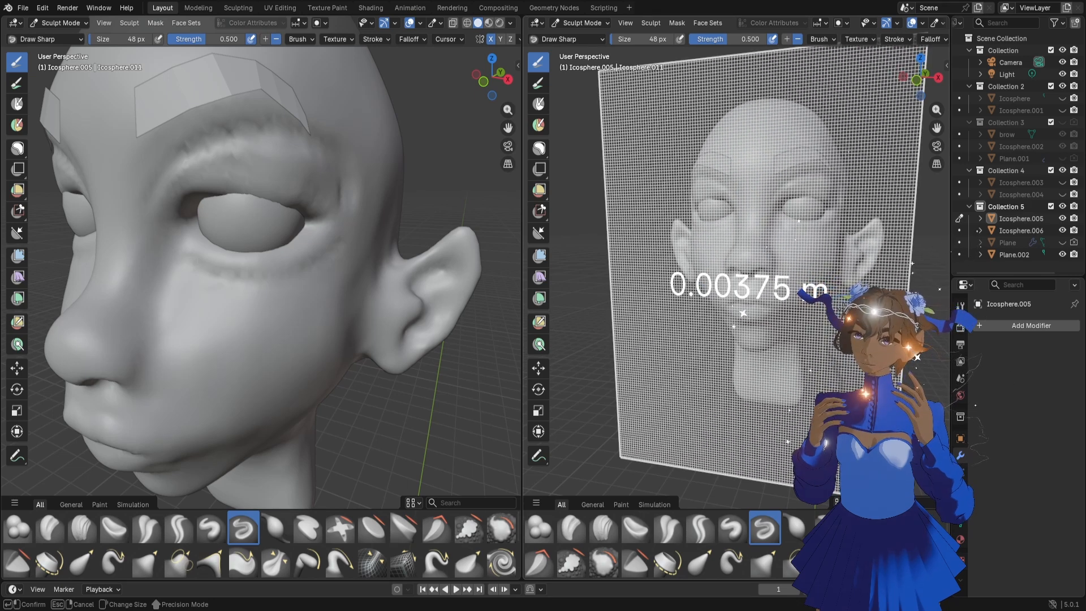
click(841, 305)
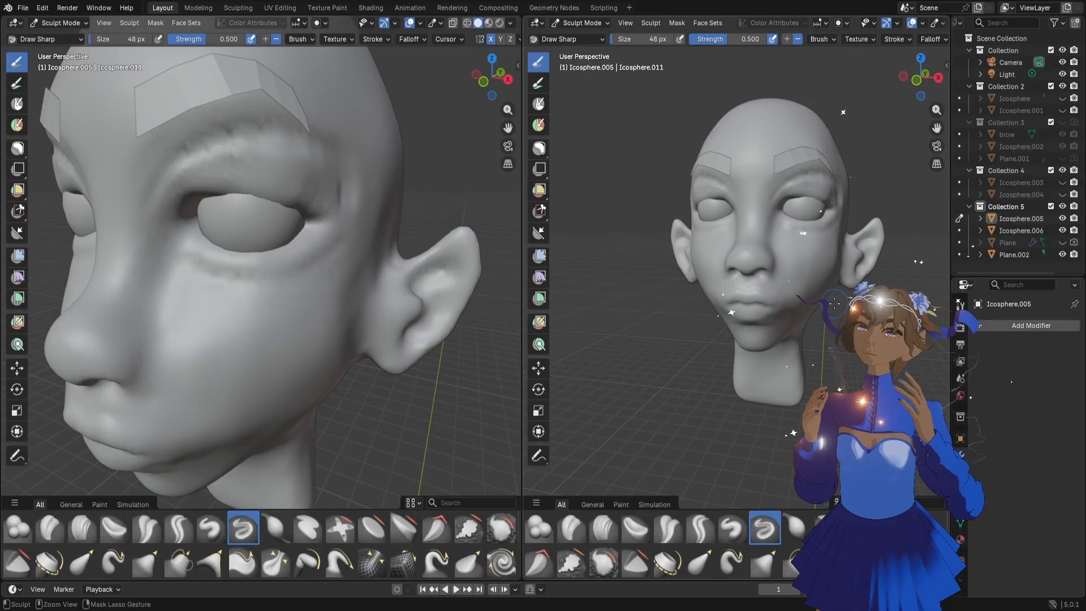
key(ctrl+r)
Redefine the crease under the eyebrow toward the nose bridge with the Draw Sharp brush at 48 px
scroll(317, 213, down, 3)
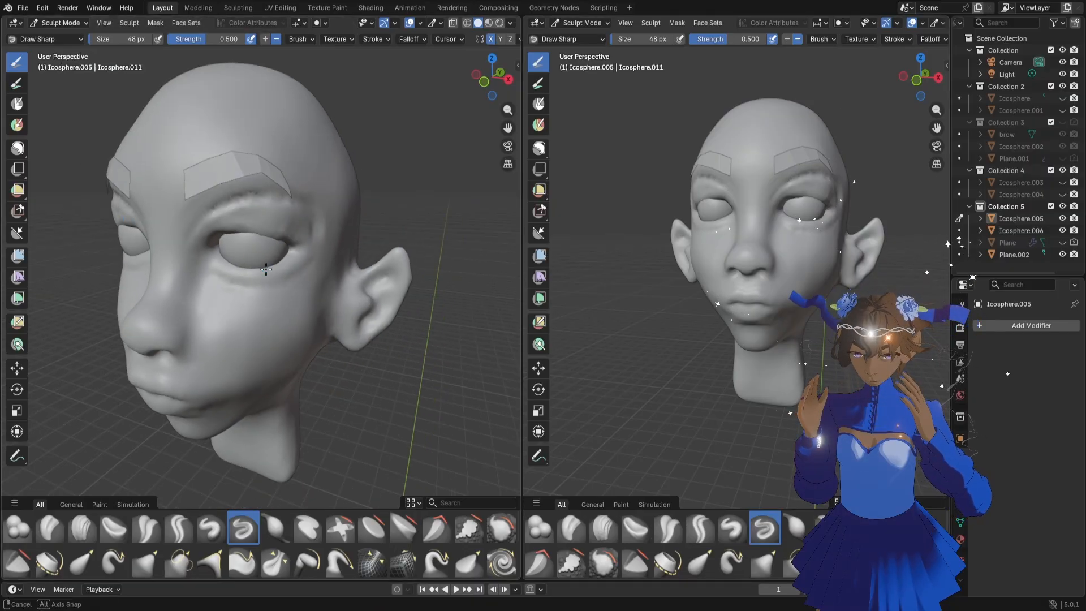
mouse_move(247, 231)
middle_down()
mouse_move(309, 233)
mouse_move(261, 239)
middle_up()
scroll(277, 236, up, 2)
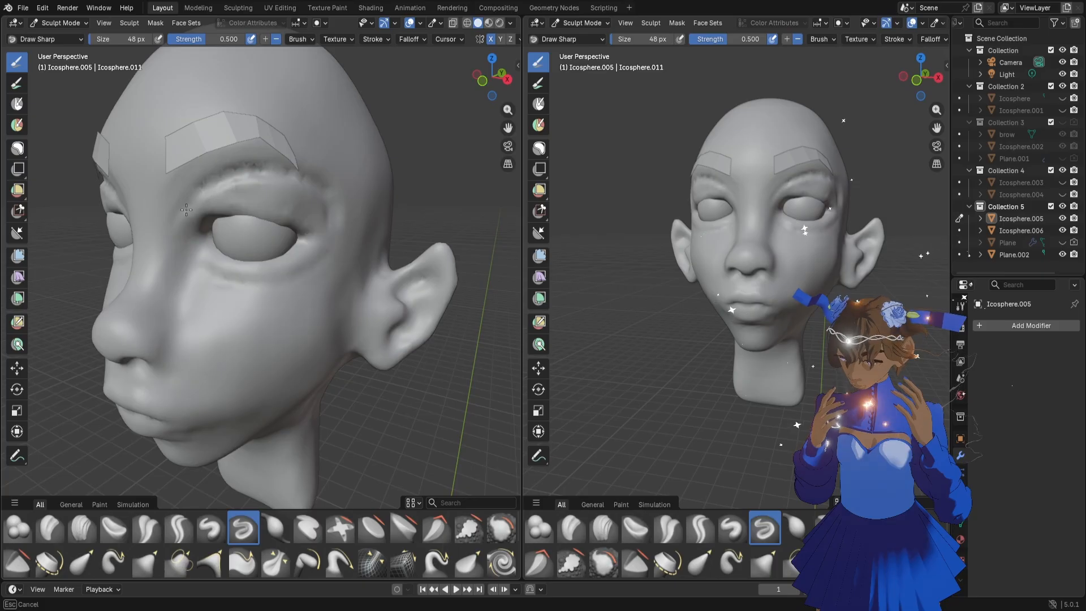
mouse_move(274, 167)
shift+mouse_down()
mouse_move(320, 184)
mouse_move(193, 176)
shift+mouse_up()
Smooth the skin below the eye, around its outer corner and over the upper eyelid with a 150 px brush
key(f)
click(321, 182)
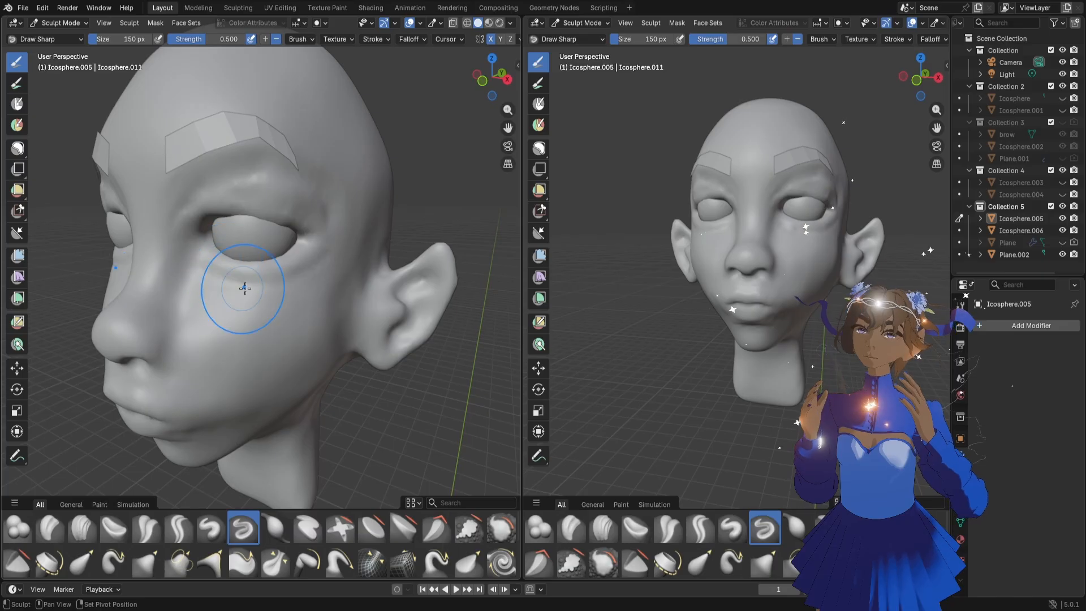
shift+drag(245, 288, 308, 270)
shift+drag(333, 234, 330, 202)
shift+drag(259, 163, 281, 197)
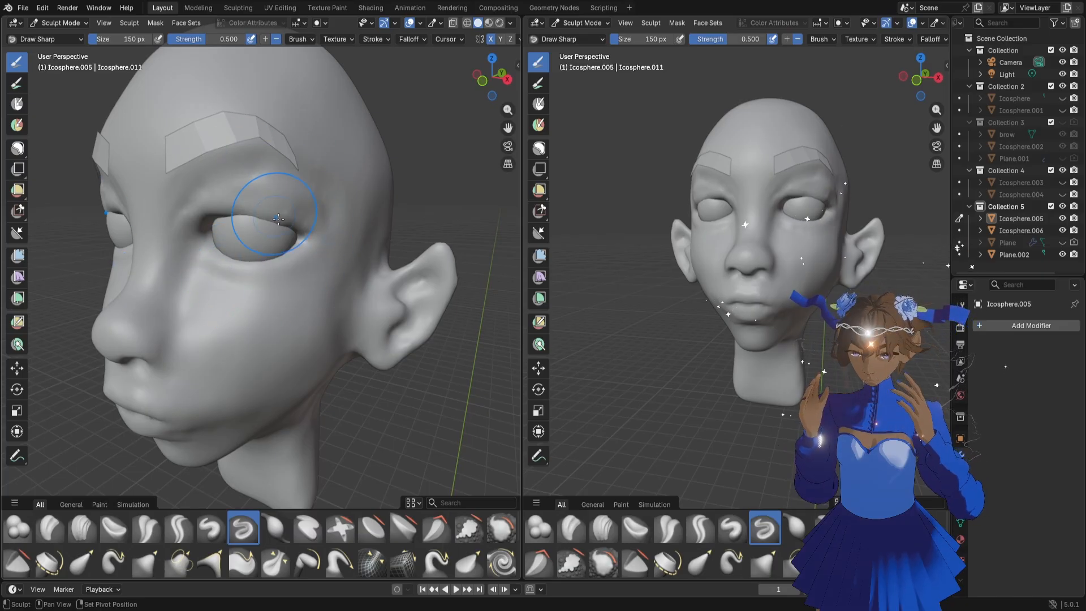
middle_drag(276, 216, 300, 223)
Pull the upper eyelid fold into shape from a low angle with the Grab brush at 148 px
key(f)
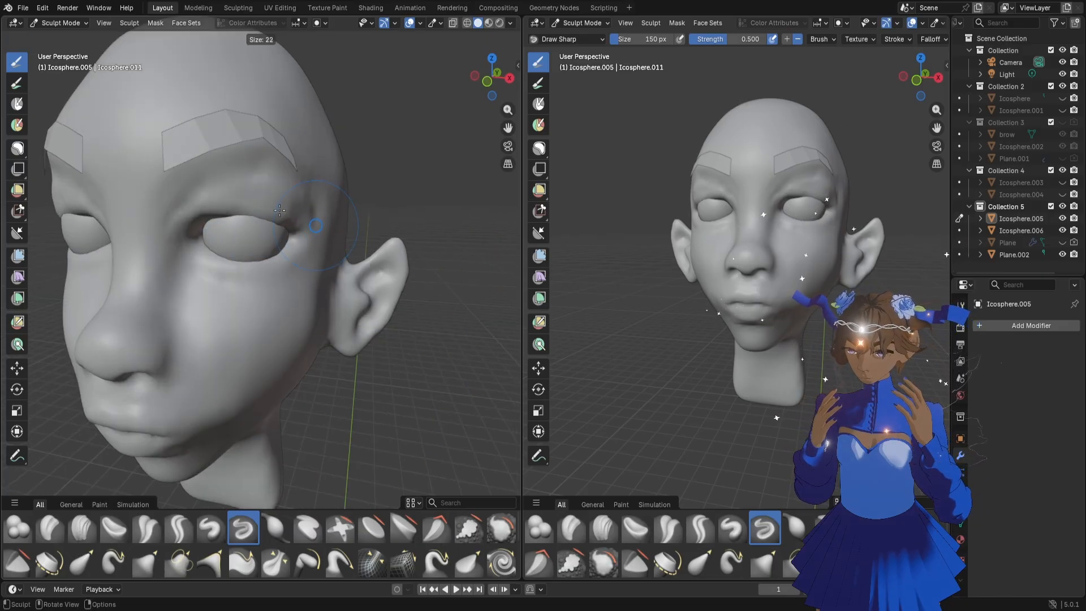
click(281, 210)
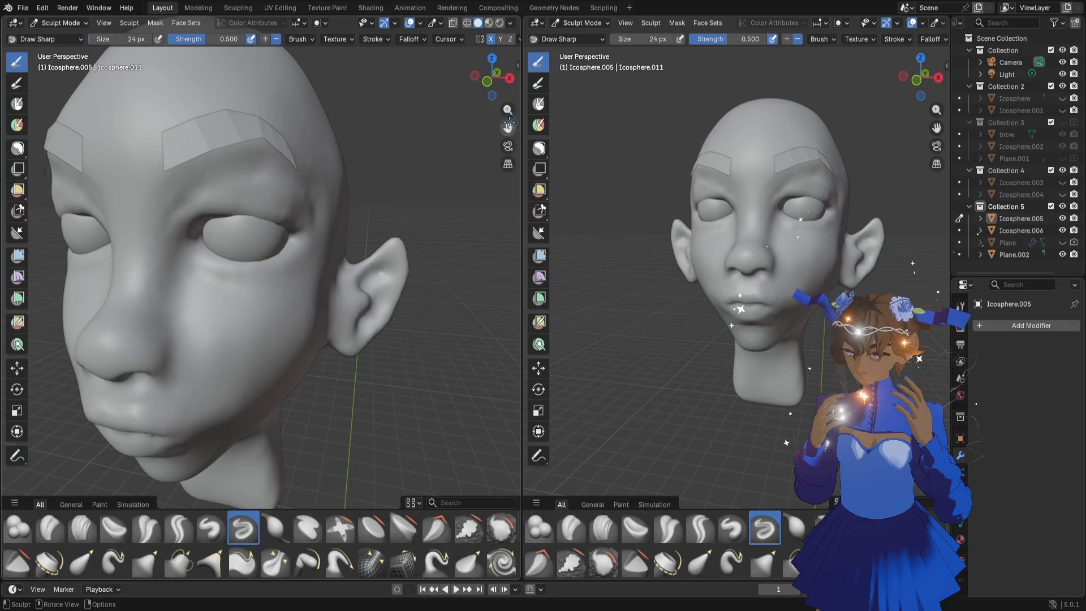
mouse_move(509, 123)
mouse_down()
mouse_move(519, 149)
mouse_move(523, 85)
mouse_move(485, 79)
mouse_move(491, 73)
mouse_up()
key(g)
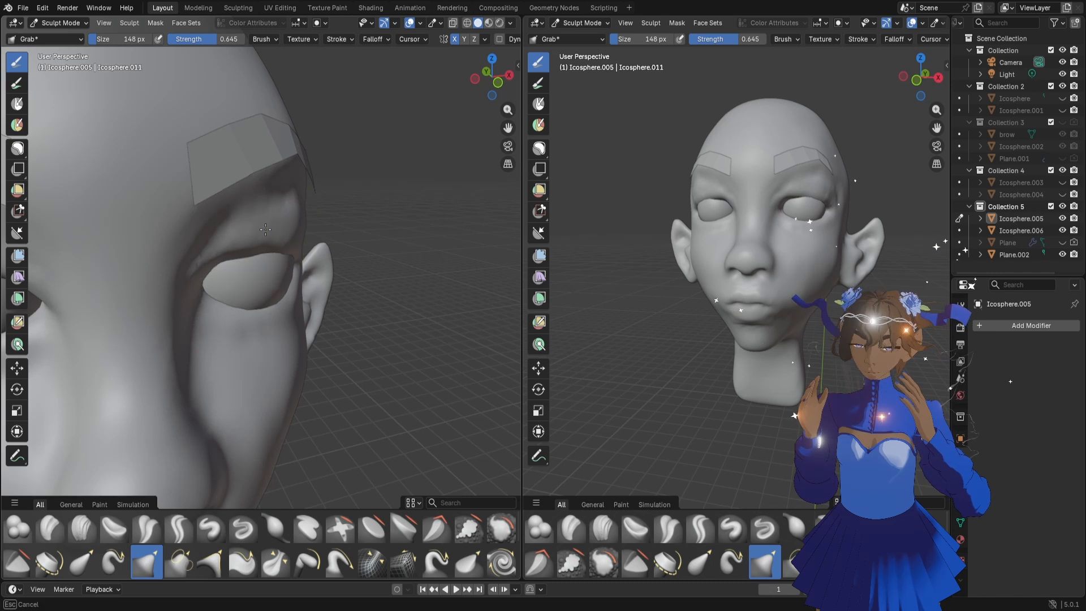
drag(486, 75, 468, 49)
mouse_move(283, 263)
mouse_down()
mouse_move(260, 258)
mouse_move(309, 265)
mouse_move(249, 254)
mouse_up()
Adjust the upper eyelid fold and outer eye corner with the Grab brush at 142 px
key(f)
click(305, 263)
key(f)
click(290, 262)
drag(252, 255, 255, 250)
drag(491, 72, 491, 70)
drag(332, 272, 322, 272)
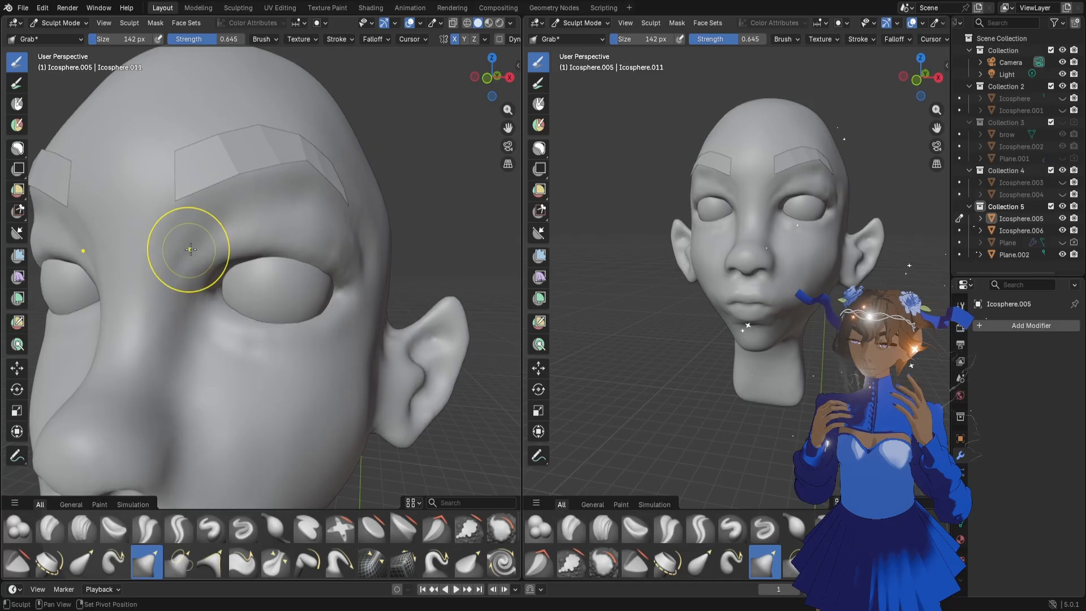
Carve the crease between the upper eyelid and eyebrow with the Draw Sharp brush at 58 px
key(f)
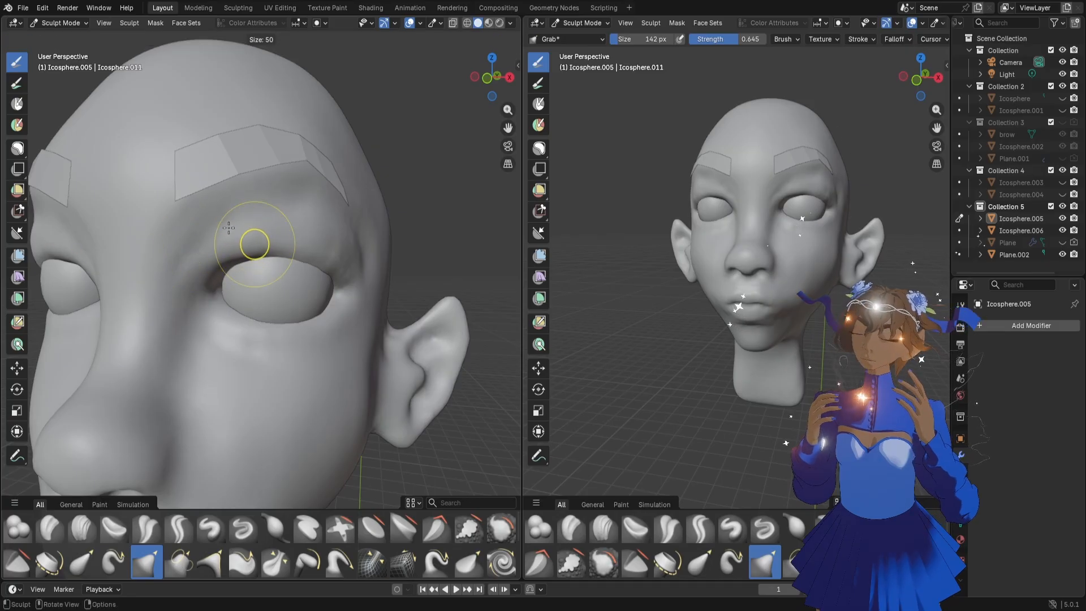
click(230, 228)
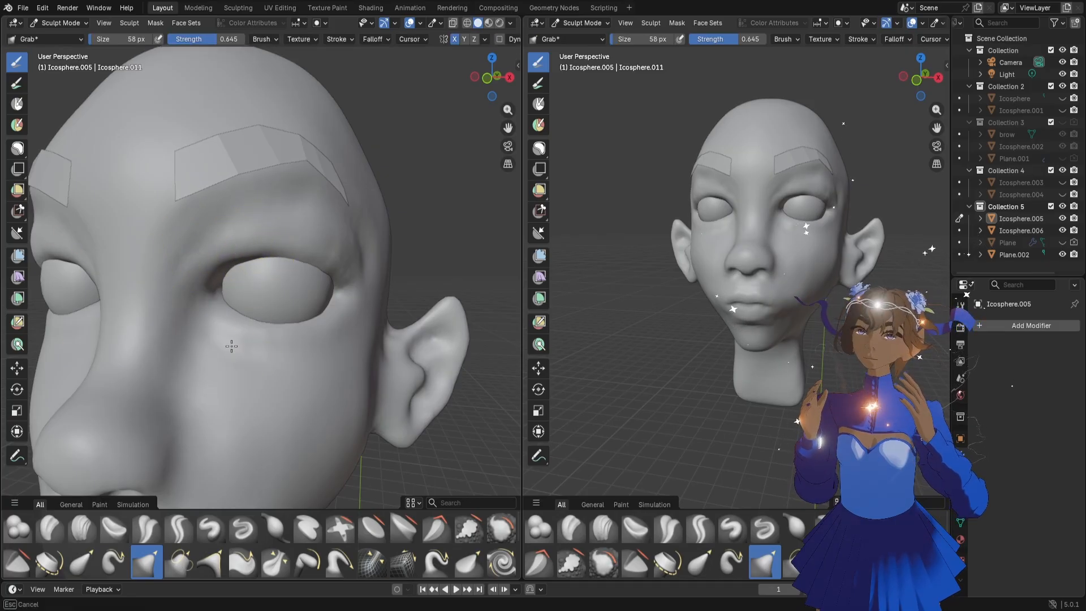
click(244, 528)
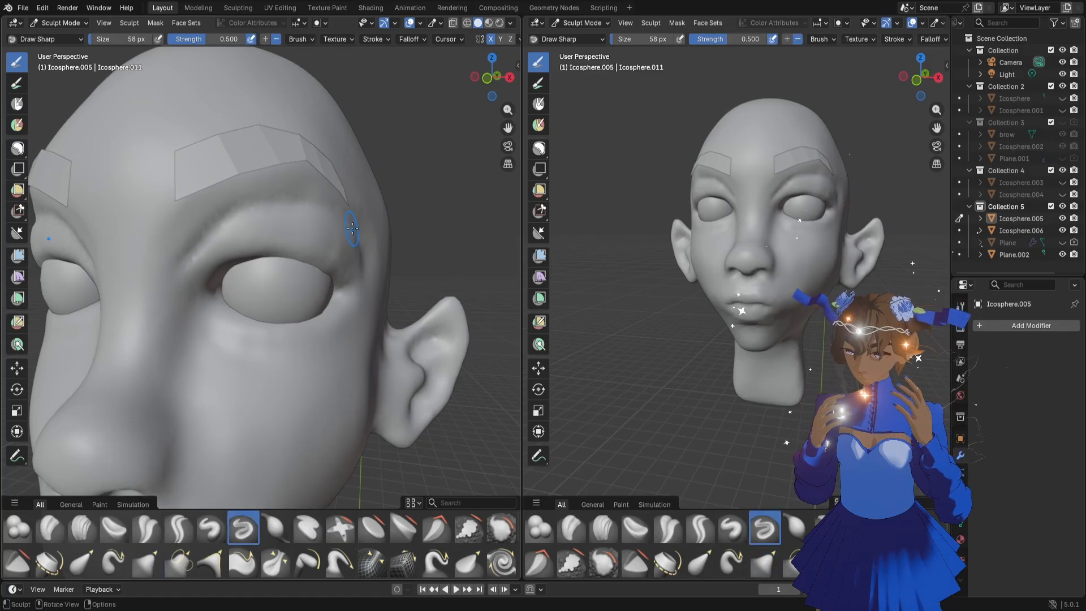
mouse_move(263, 203)
mouse_down()
mouse_move(207, 233)
mouse_move(293, 202)
mouse_up()
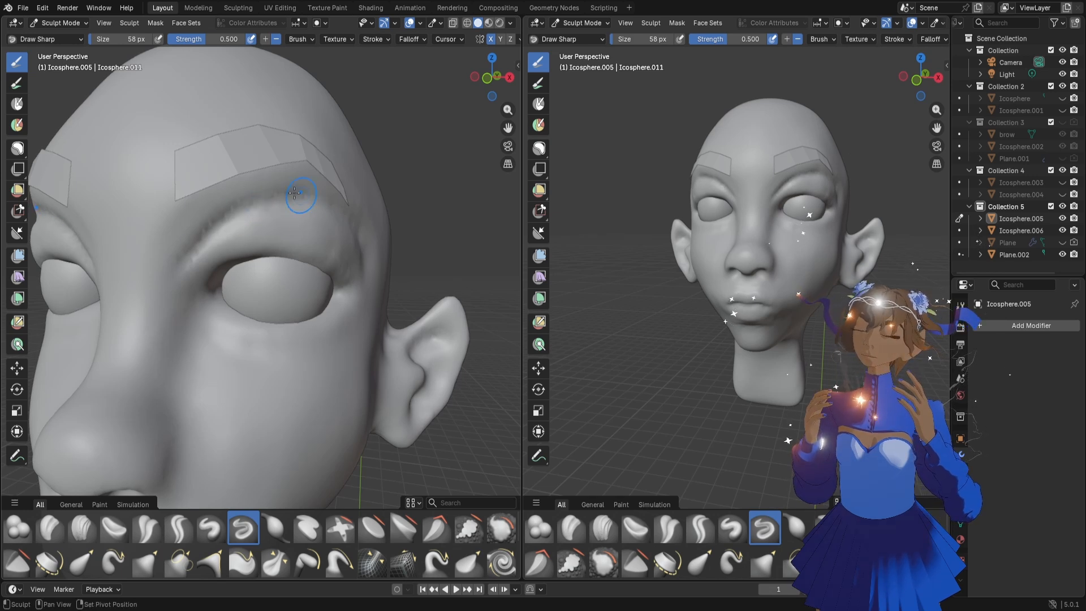
Broaden and deepen the crease beneath the eyebrow with the Draw Sharp brush at 120 px
key(f)
click(296, 194)
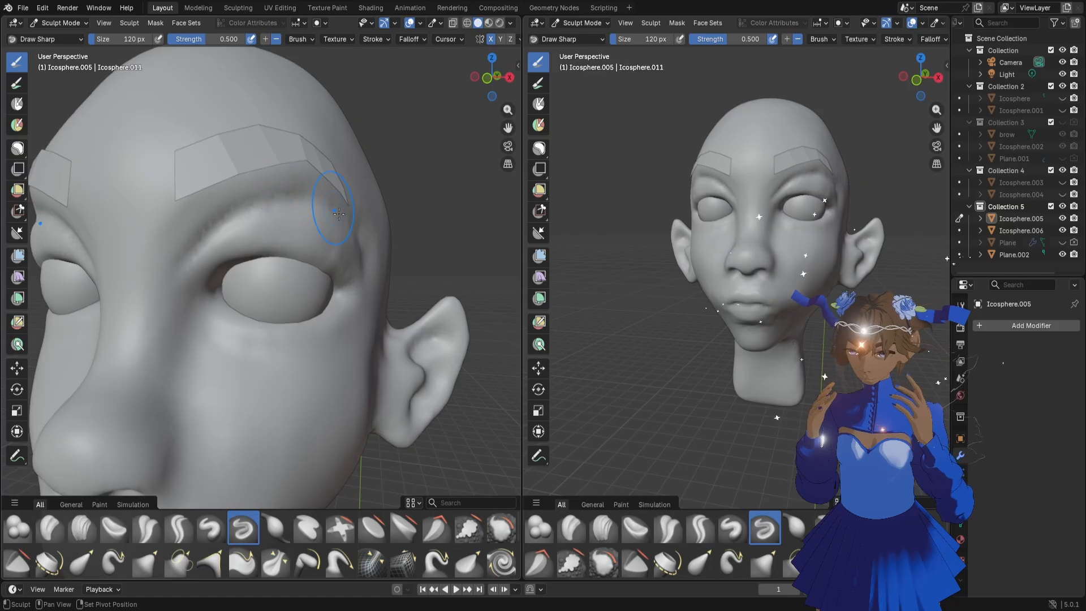
key(Tab)
key(Tab)
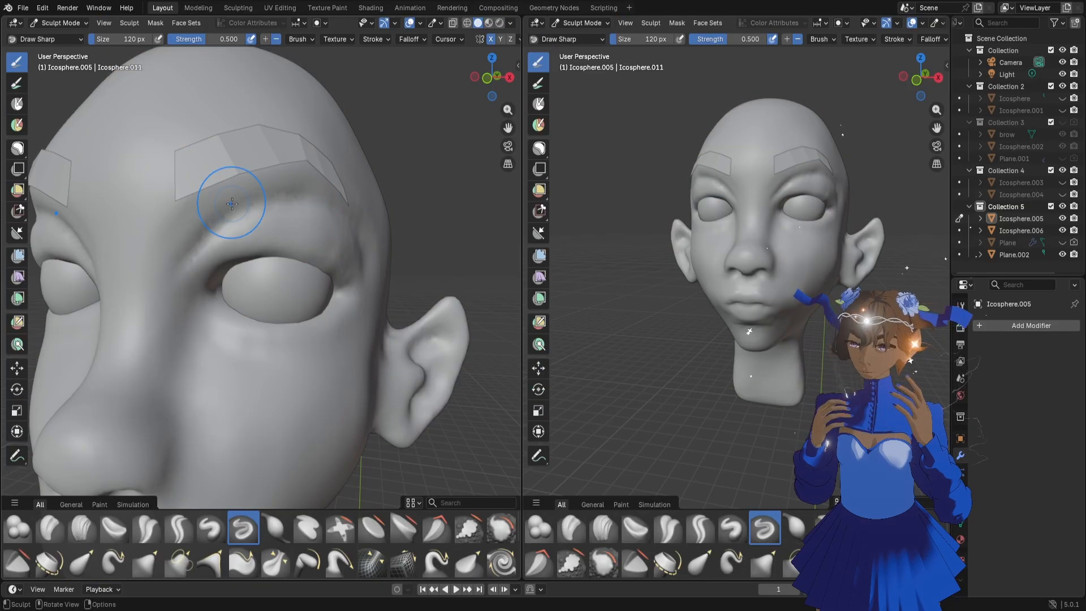
mouse_move(194, 170)
middle_down()
mouse_move(241, 268)
mouse_move(201, 261)
mouse_move(297, 255)
mouse_move(296, 301)
mouse_move(315, 213)
middle_up()
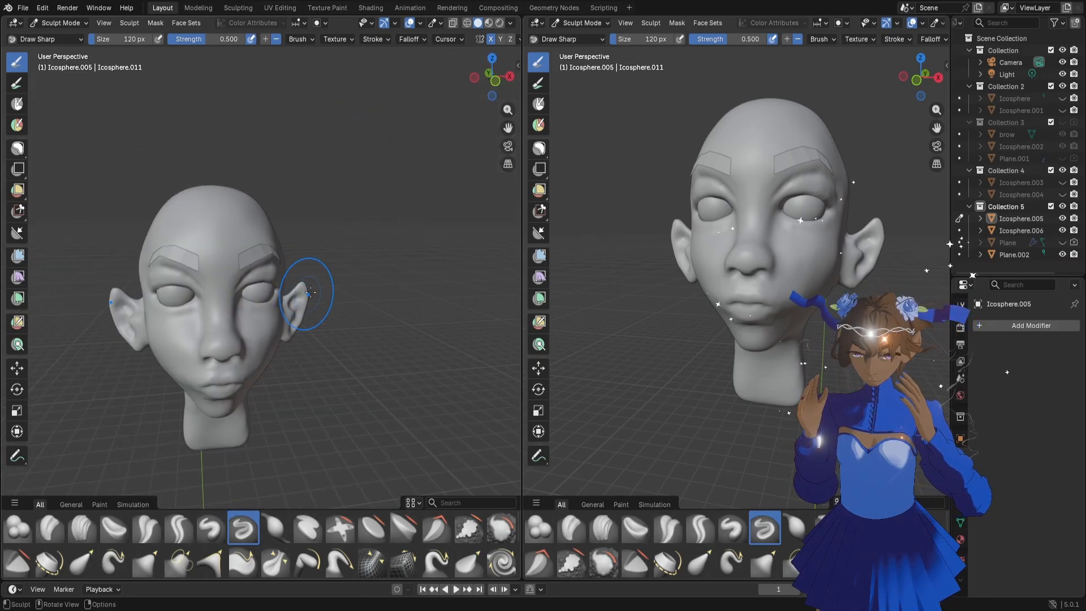
Pull the outer brow and upper eyelid into shape with the Grab brush at 144 px and 126 px
scroll(305, 255, up, 4)
key(g)
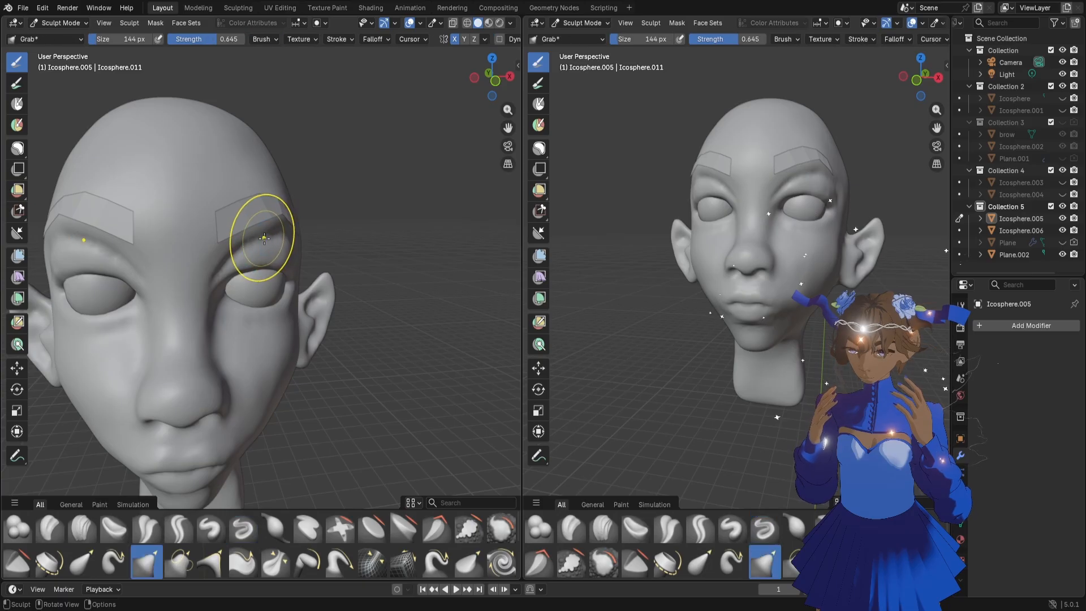
drag(266, 237, 287, 235)
key(f)
click(261, 234)
middle_drag(294, 257, 274, 259)
scroll(298, 296, up, 2)
scroll(296, 294, up, 2)
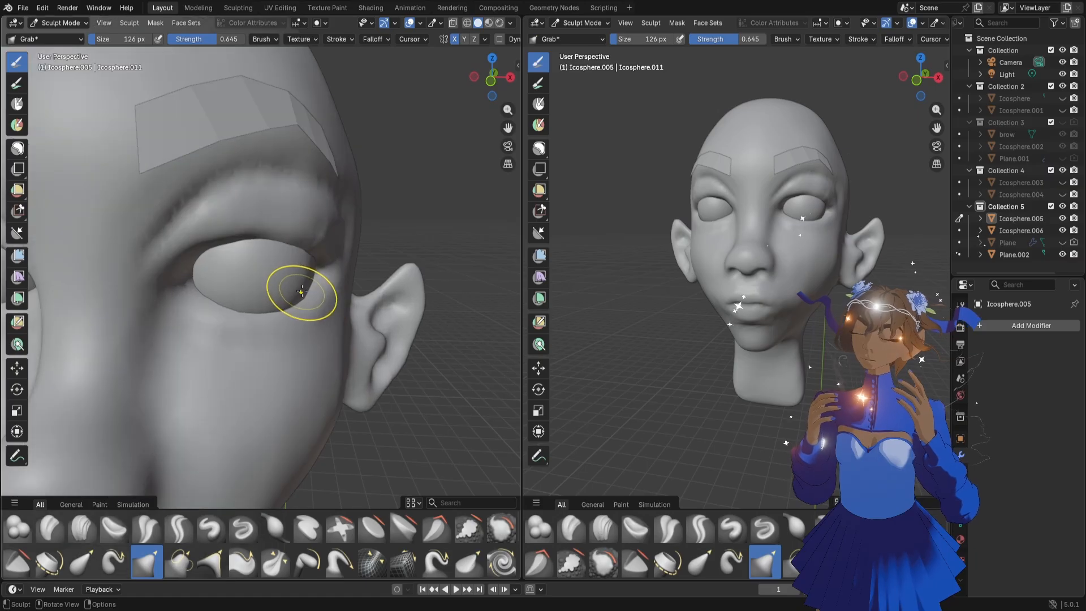
Build up the lower eyelid and the skin beneath the eye with the Clay Strips brush at 50 px
key(f)
click(383, 231)
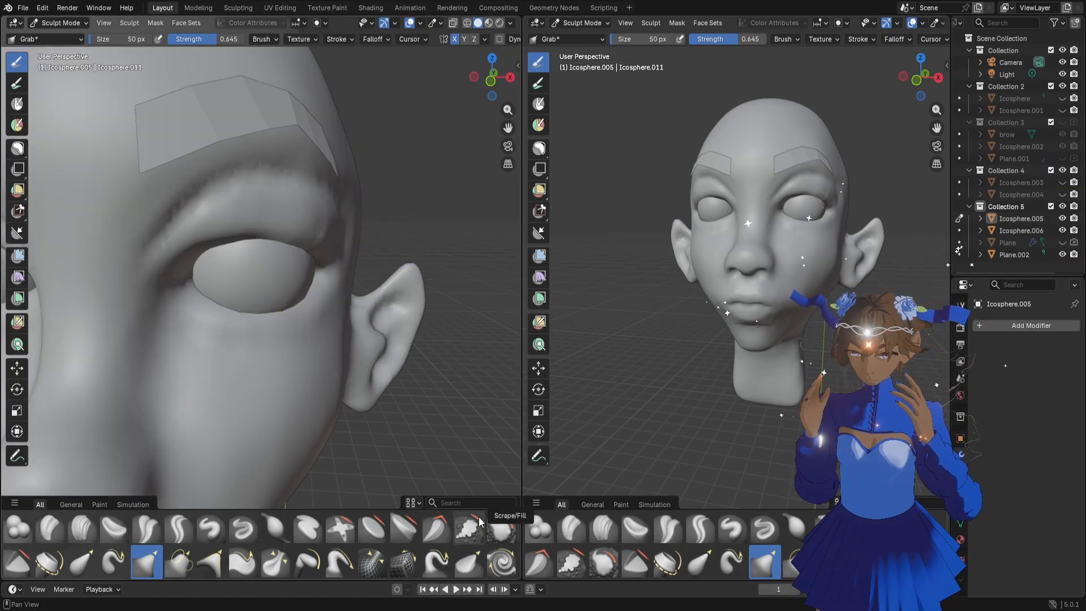
click(614, 530)
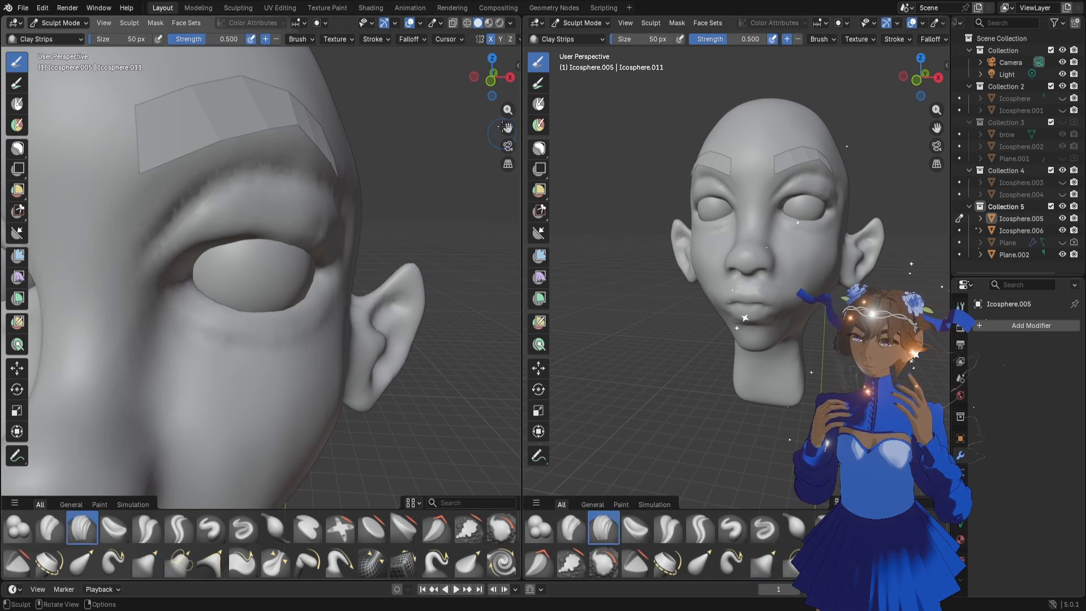
mouse_move(493, 84)
mouse_down()
mouse_move(484, 74)
mouse_move(475, 82)
mouse_up()
drag(336, 286, 310, 310)
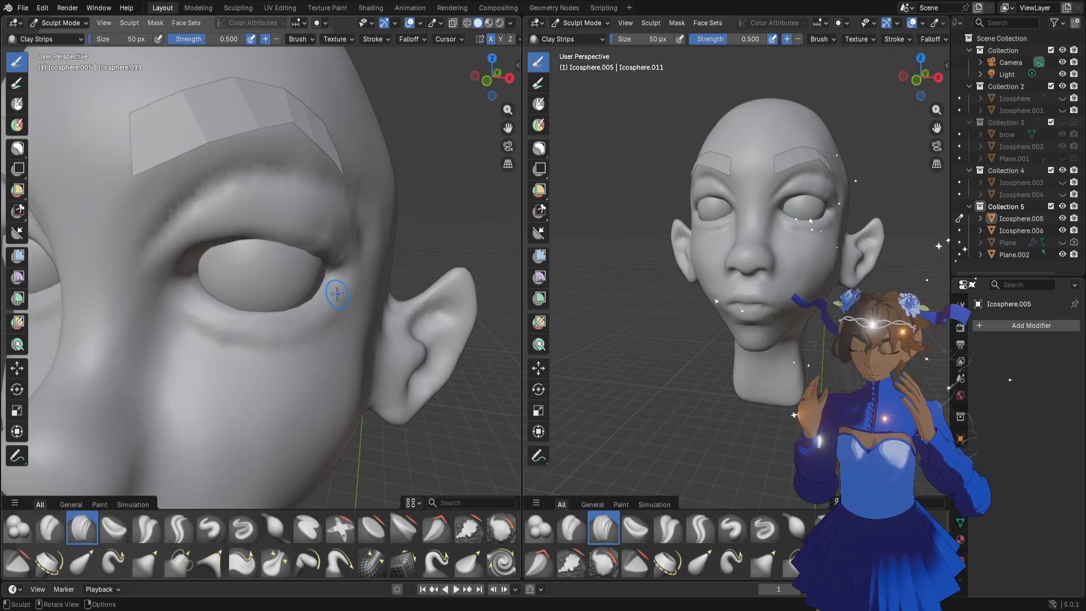
drag(294, 332, 218, 329)
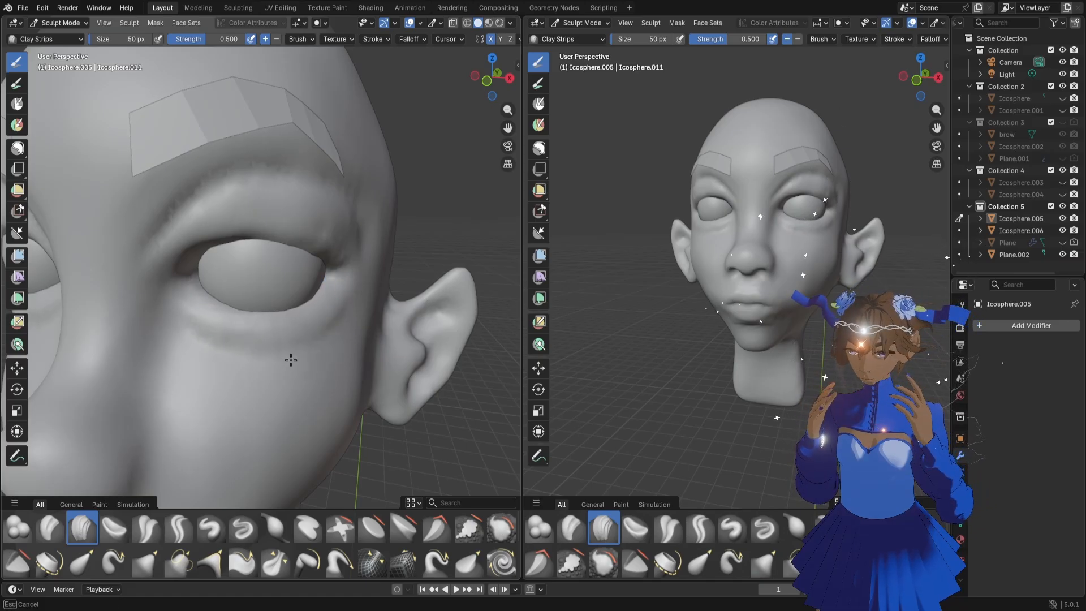
mouse_move(275, 357)
mouse_down()
mouse_move(316, 345)
mouse_move(211, 333)
mouse_up()
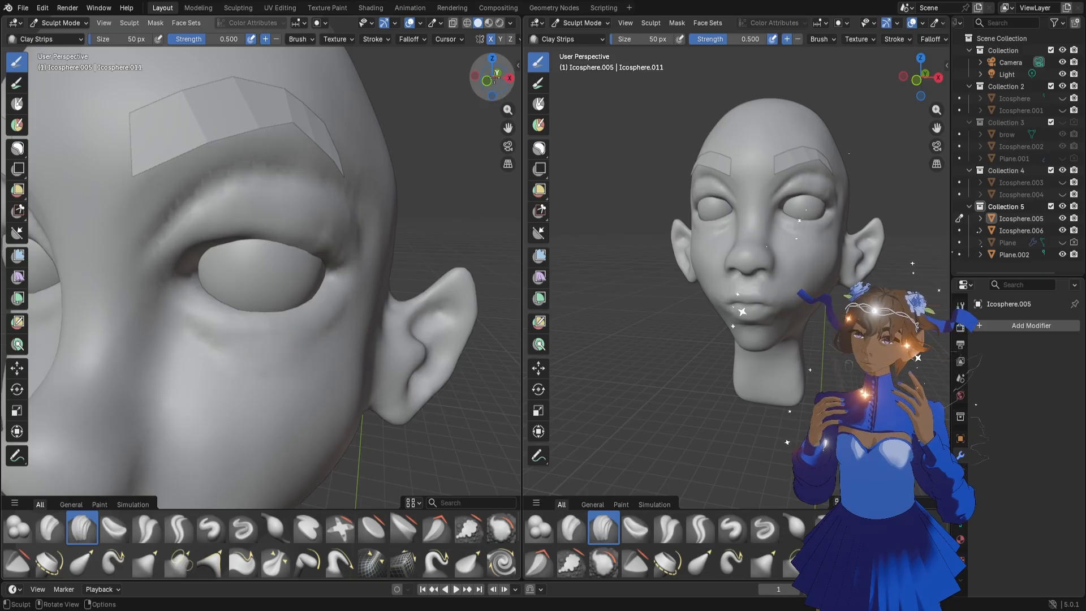
Add volume along the upper eyelid from inner to outer corner with the Clay Strips brush at 36 px
mouse_move(495, 78)
mouse_down()
mouse_move(486, 120)
mouse_move(494, 88)
mouse_up()
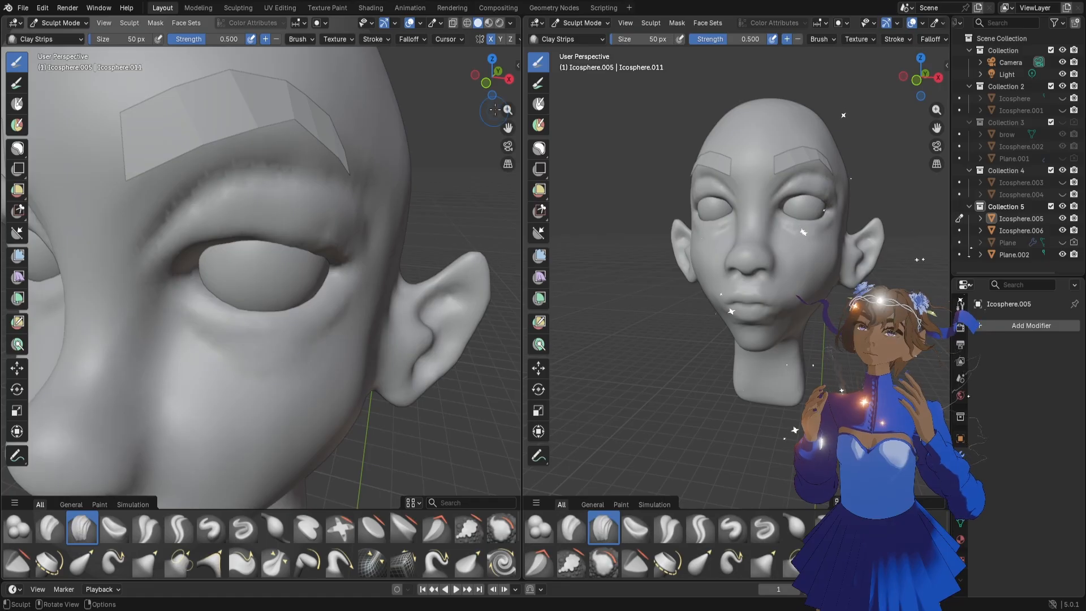
key(f)
click(350, 243)
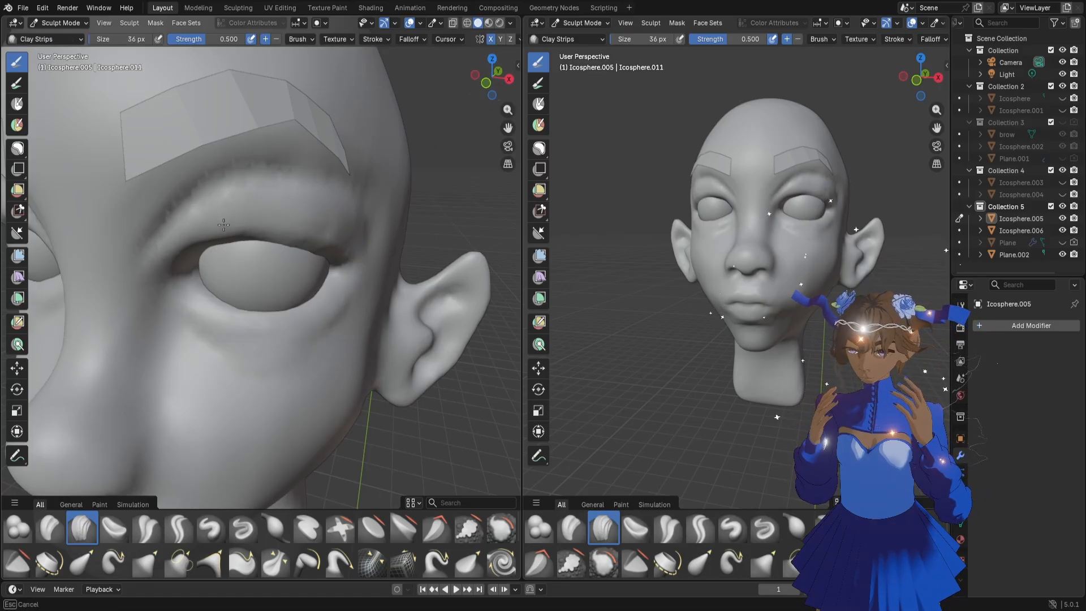
drag(306, 223, 343, 258)
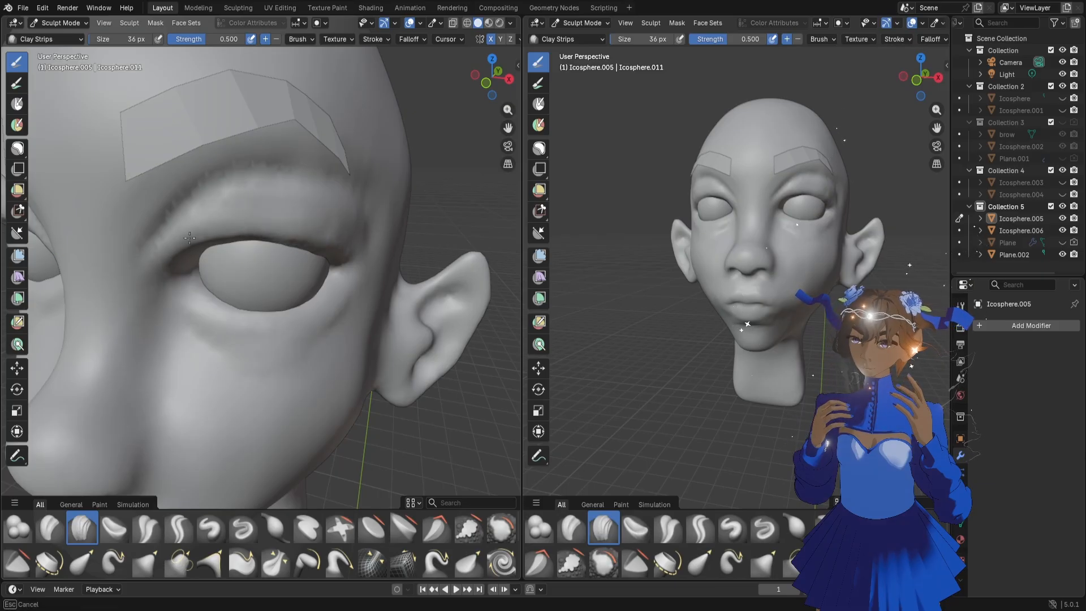
mouse_move(189, 238)
mouse_down()
mouse_move(177, 259)
mouse_move(209, 256)
mouse_up()
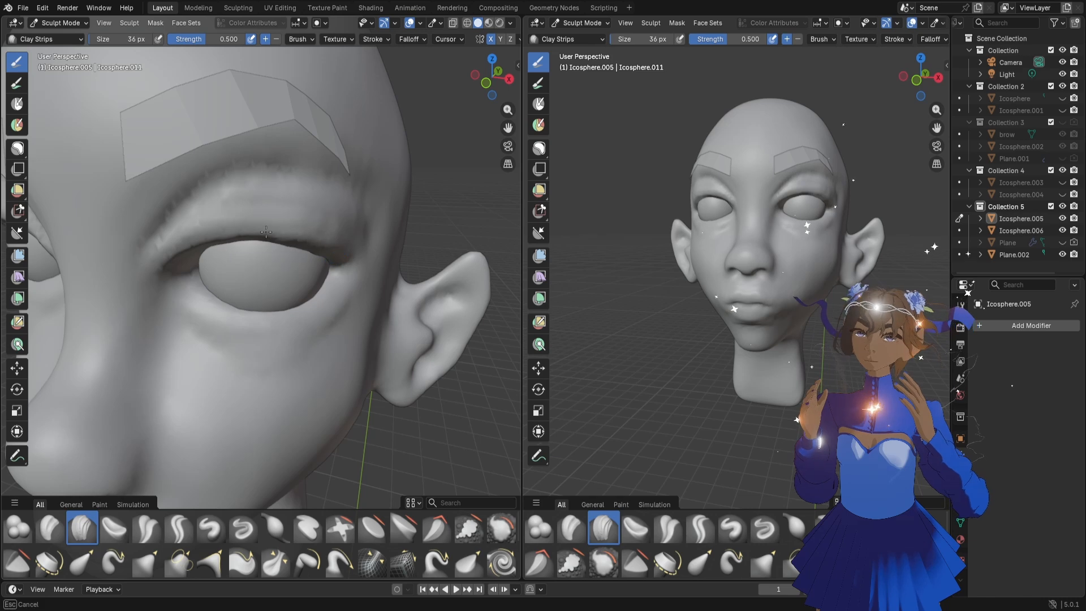
scroll(182, 244, down, 3)
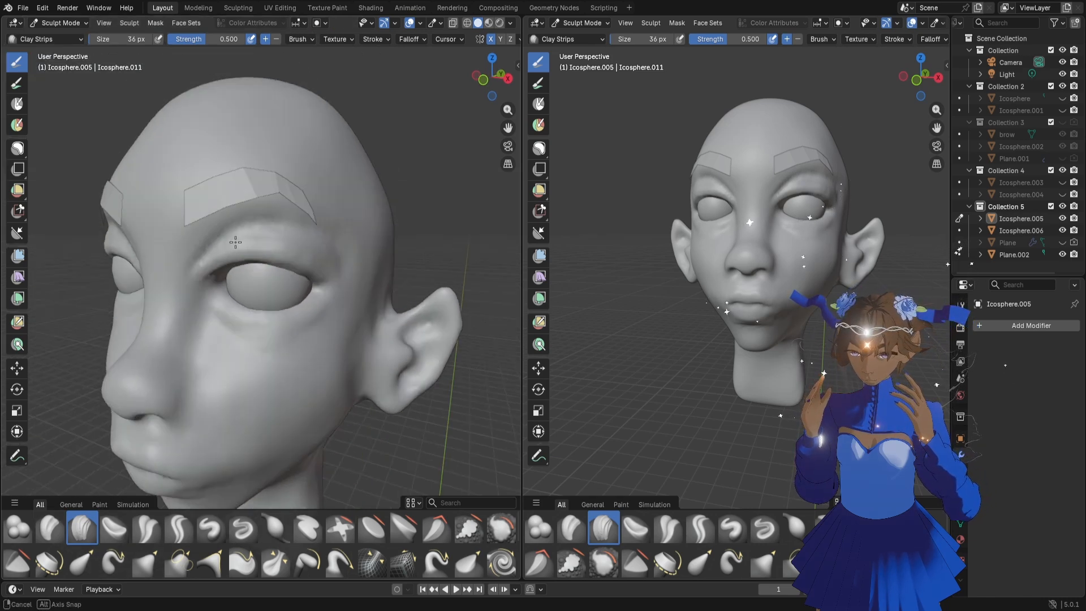
mouse_move(253, 244)
middle_down()
mouse_move(184, 238)
mouse_move(239, 250)
mouse_move(192, 249)
mouse_move(251, 241)
middle_up()
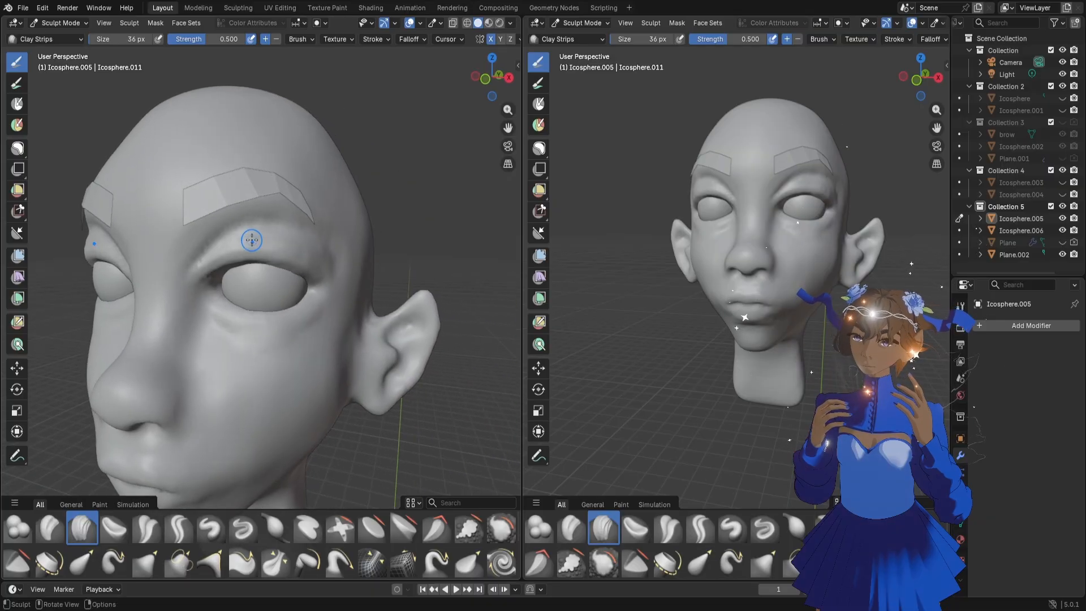
Reshape the fold beneath the eyebrow with the Grab brush at 228 px and 184 px
key(g)
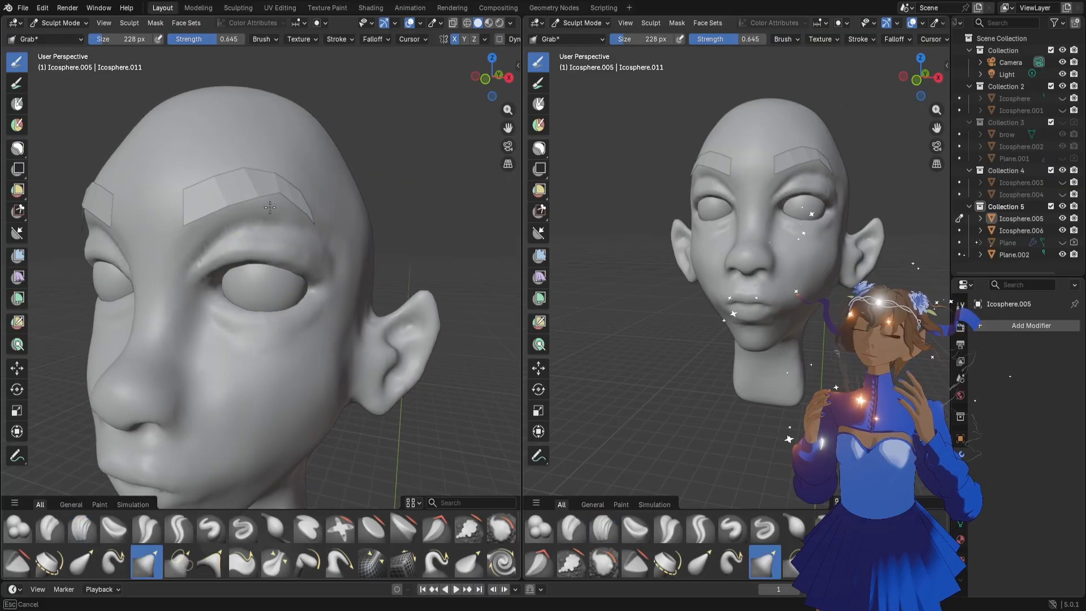
drag(281, 215, 320, 221)
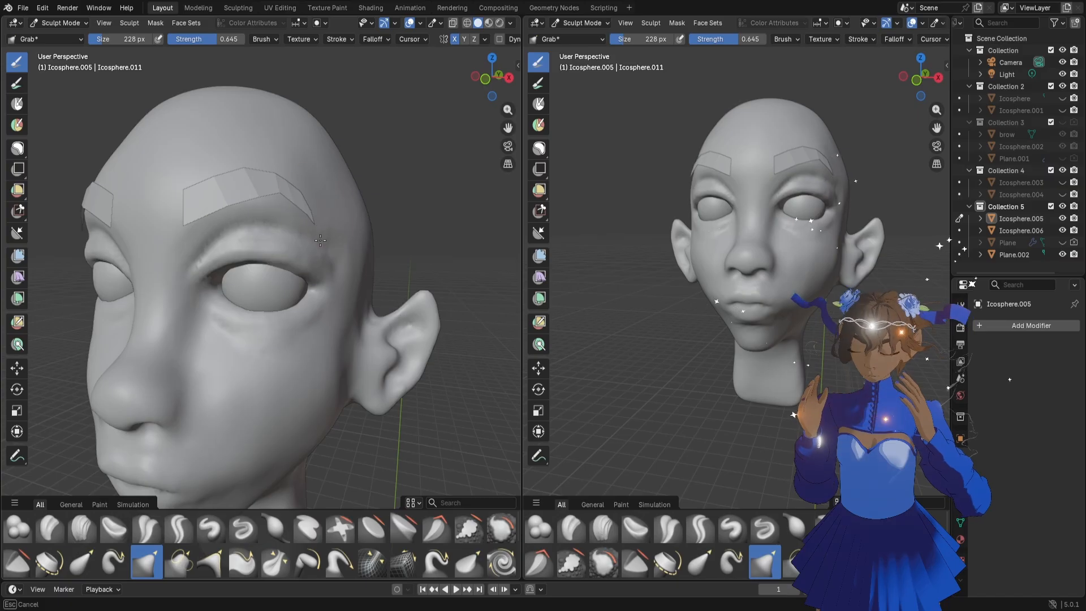
key(f)
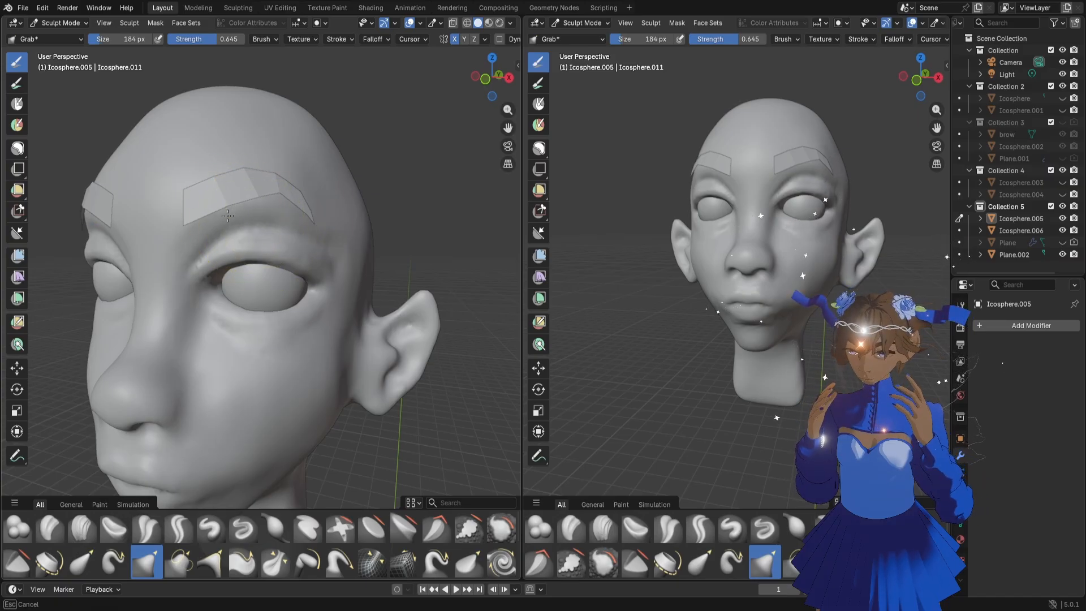
click(228, 223)
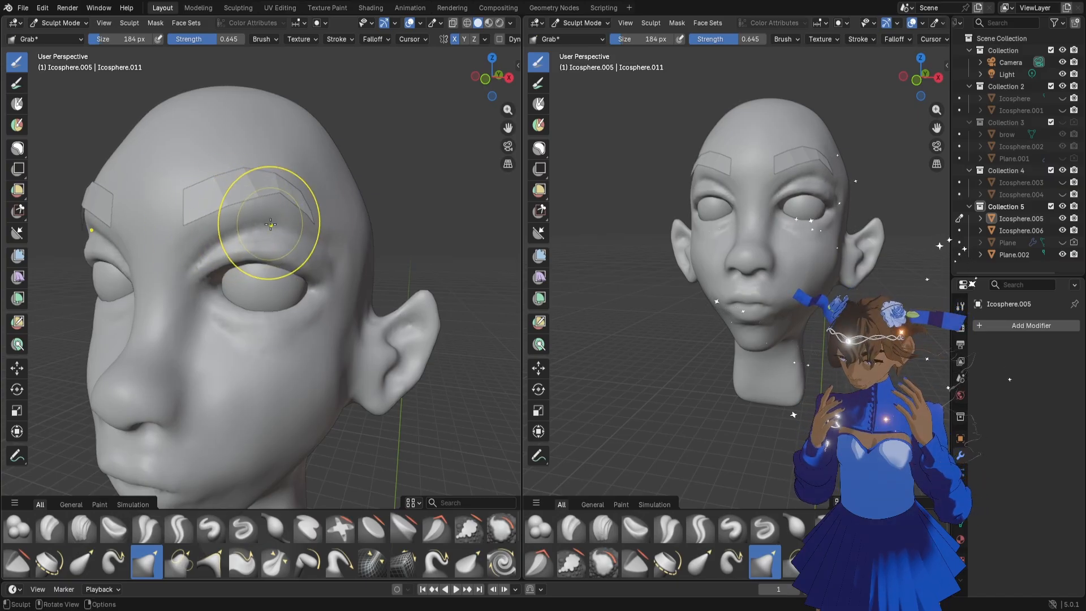
drag(286, 218, 306, 220)
Refine the temple area and outer eyelid fold with the Grab brush at 162 px and 132 px
key(f)
click(319, 234)
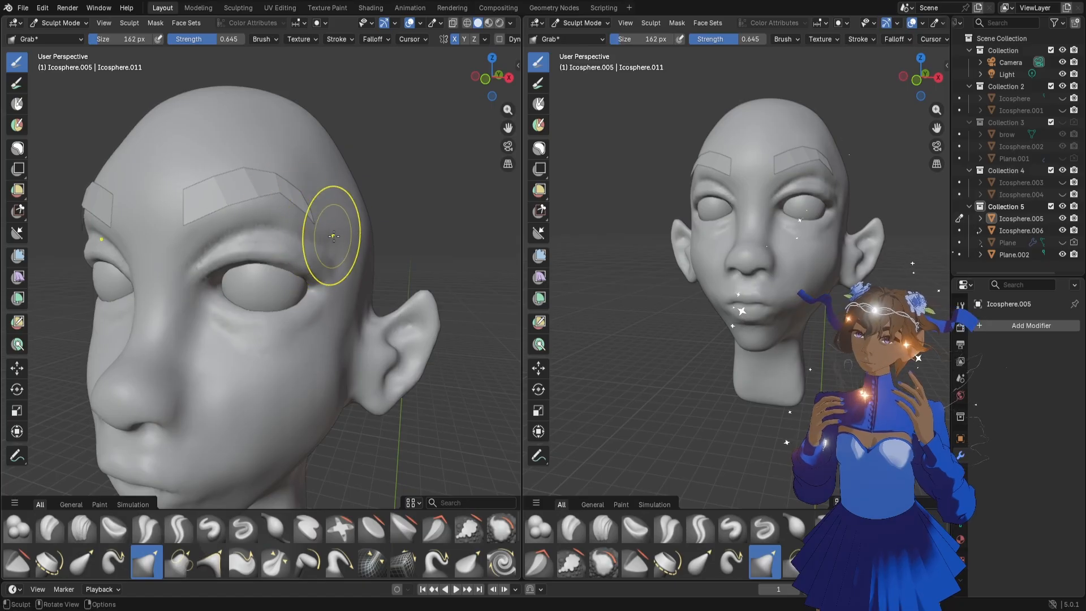
click(331, 255)
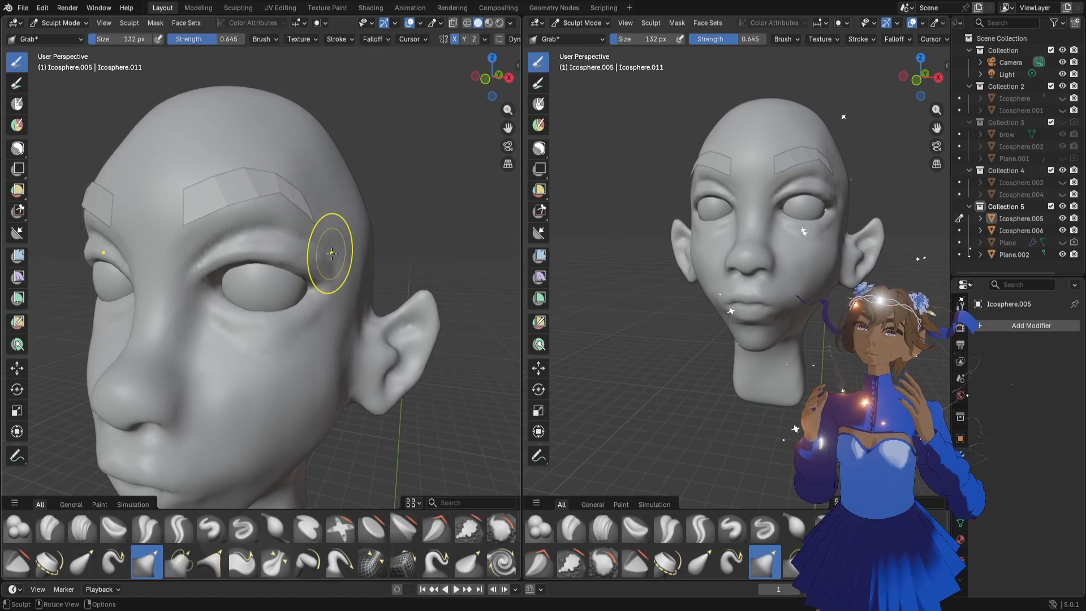
drag(342, 251, 341, 252)
middle_drag(299, 256, 305, 270)
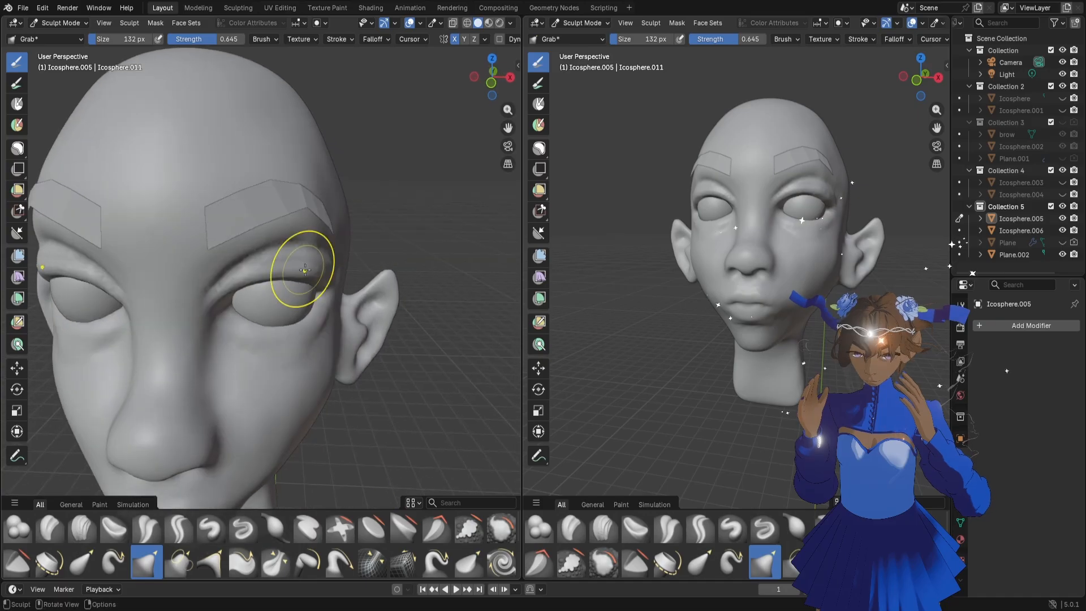
Adjust the cheek and the area below the eye from front and side with the Grab brush at 192 px
scroll(311, 279, down, 2)
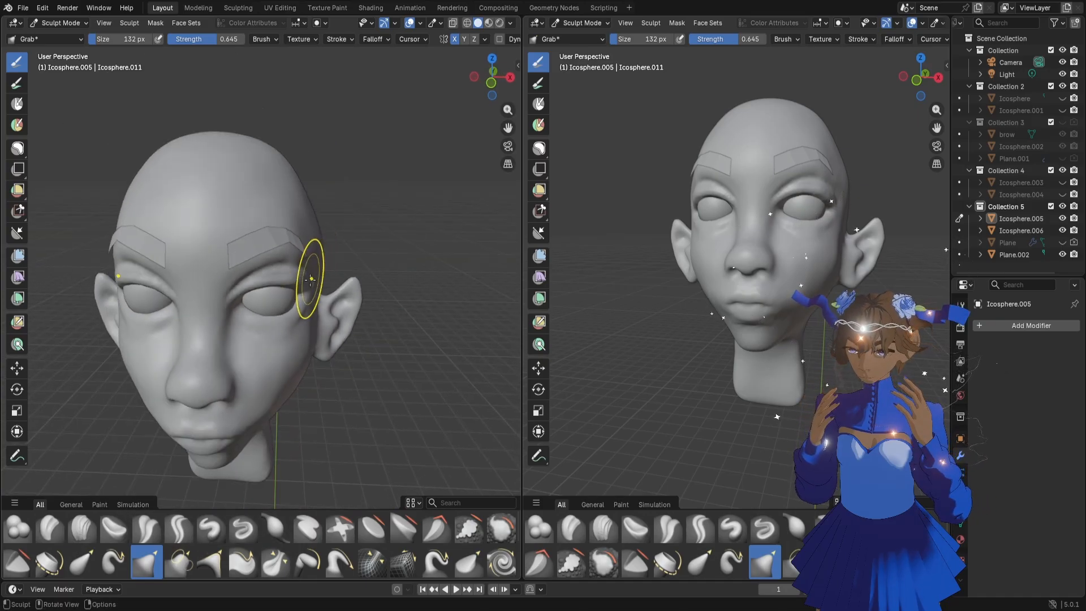
middle_drag(288, 380, 279, 351)
scroll(279, 351, up, 3)
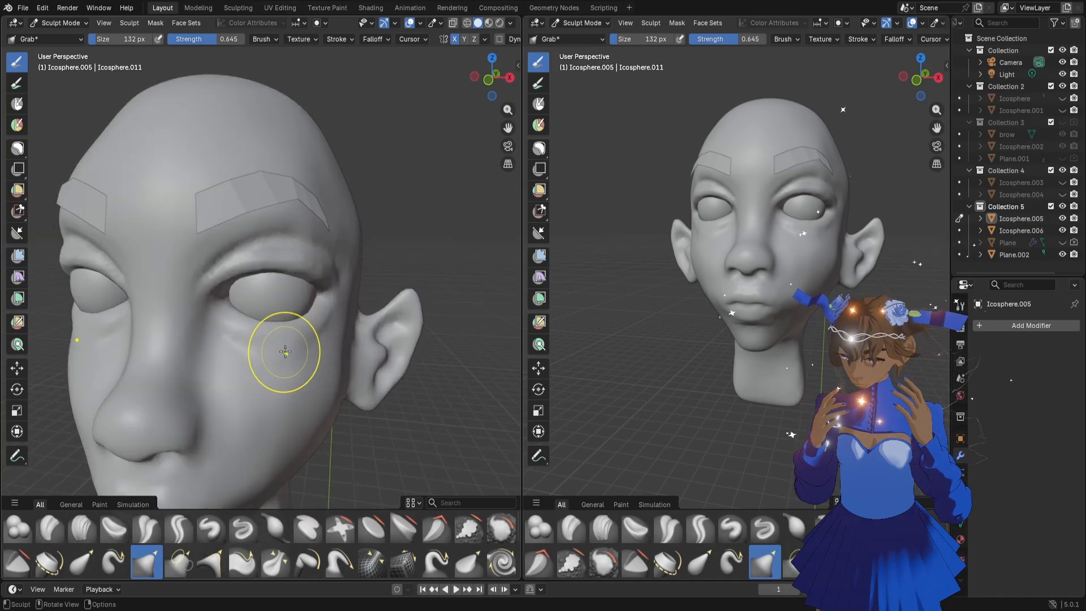
key(f)
click(305, 355)
middle_drag(320, 345, 235, 388)
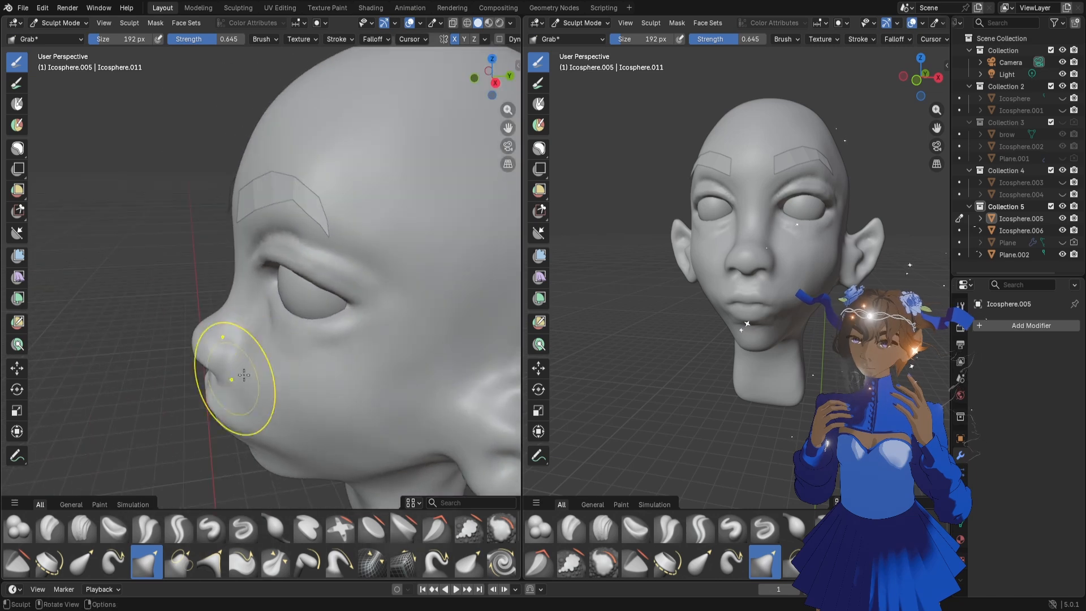
drag(280, 353, 283, 356)
drag(265, 318, 273, 322)
drag(287, 347, 291, 342)
mouse_move(290, 342)
middle_down()
mouse_move(323, 344)
mouse_move(303, 359)
mouse_move(351, 344)
middle_up()
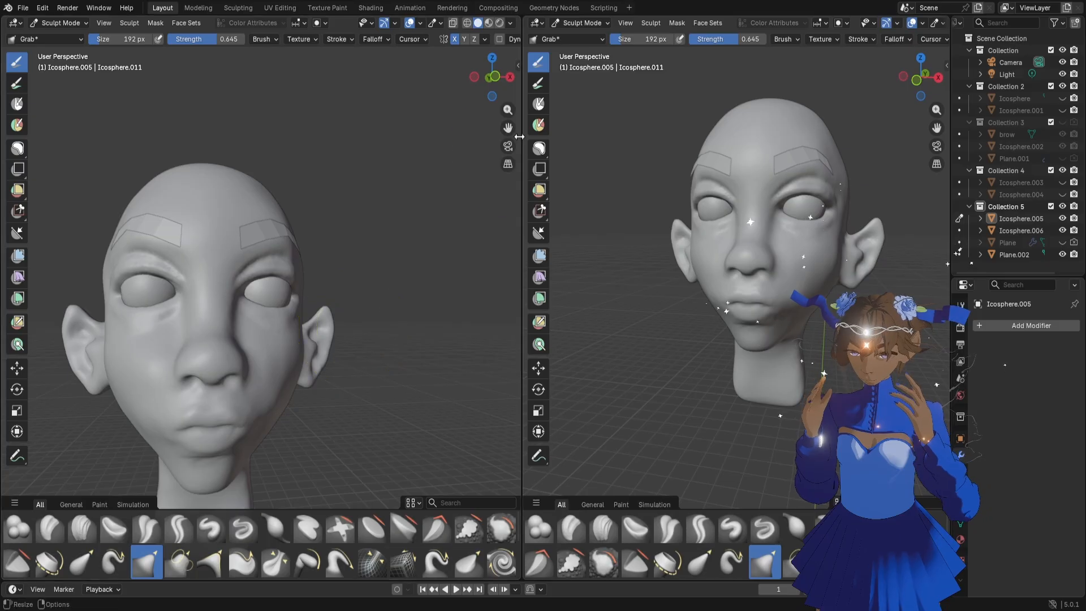
Frame the whole head and save the sculpt file
drag(512, 128, 561, 60)
key(ctrl+s)
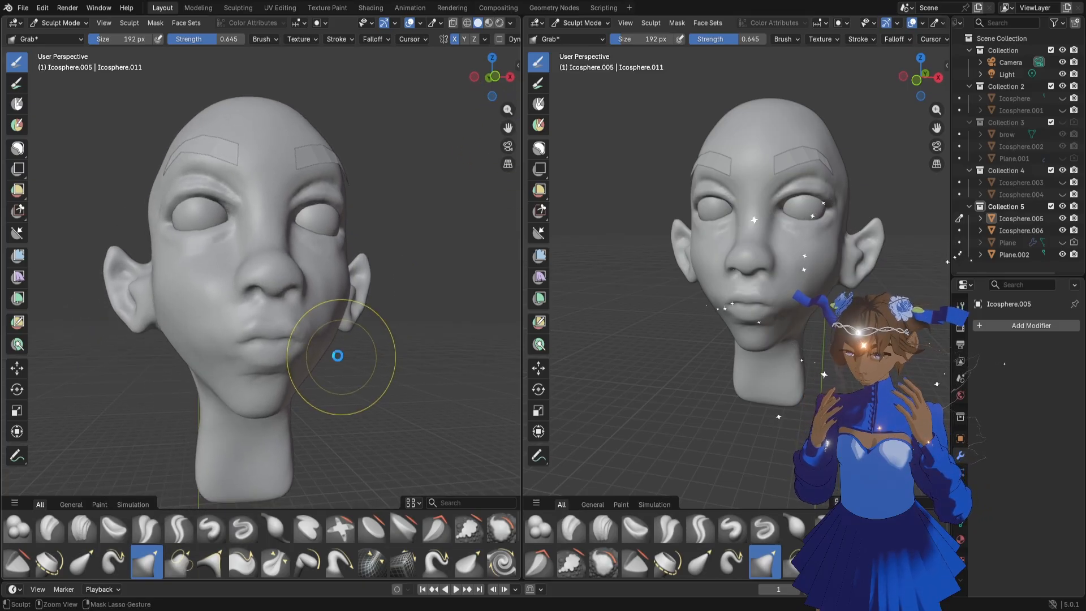
scroll(311, 345, up, 2)
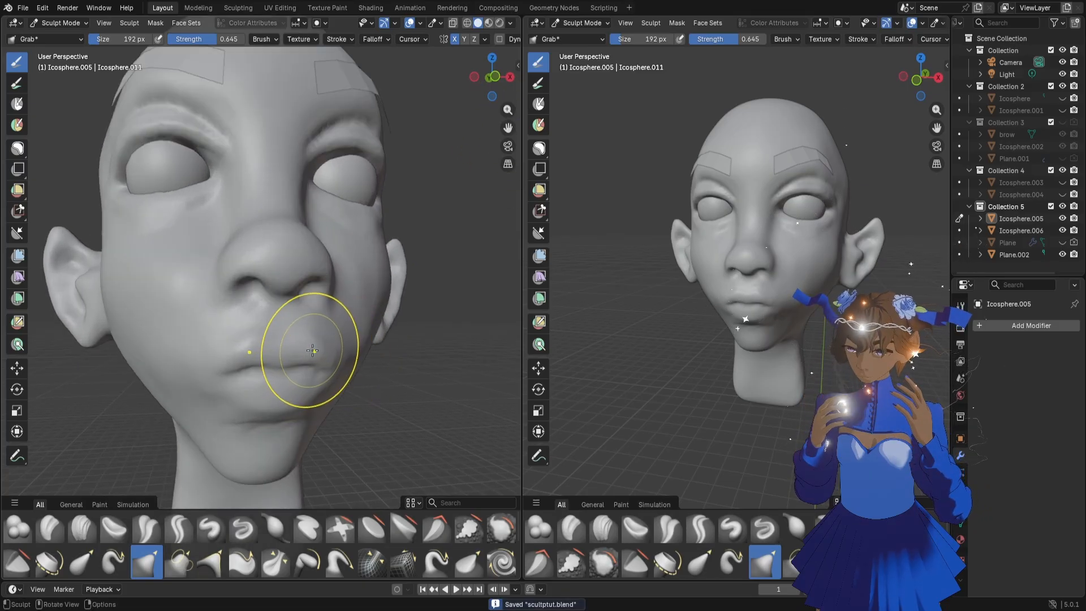
scroll(313, 348, down, 1)
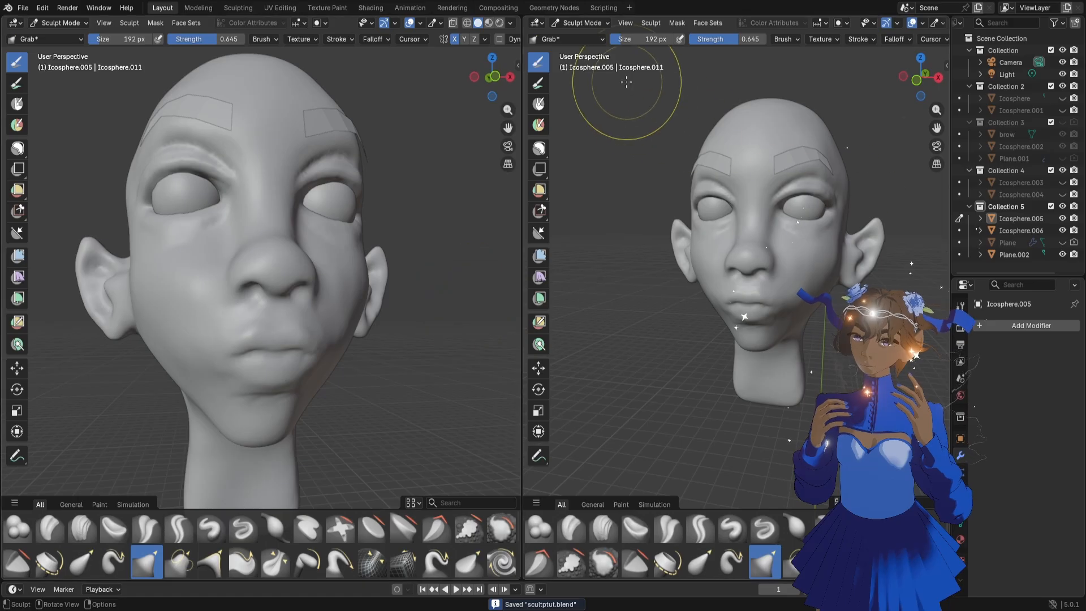
In Object Mode, lower the eyebrow mesh slightly and shift it 0.005287 m along X
click(582, 23)
click(579, 35)
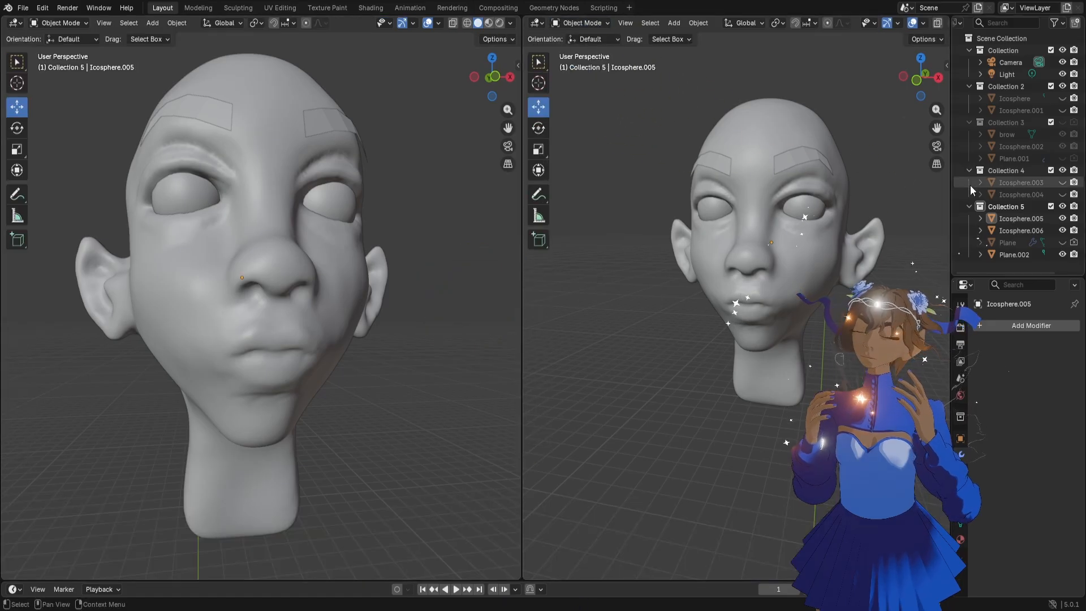
click(828, 156)
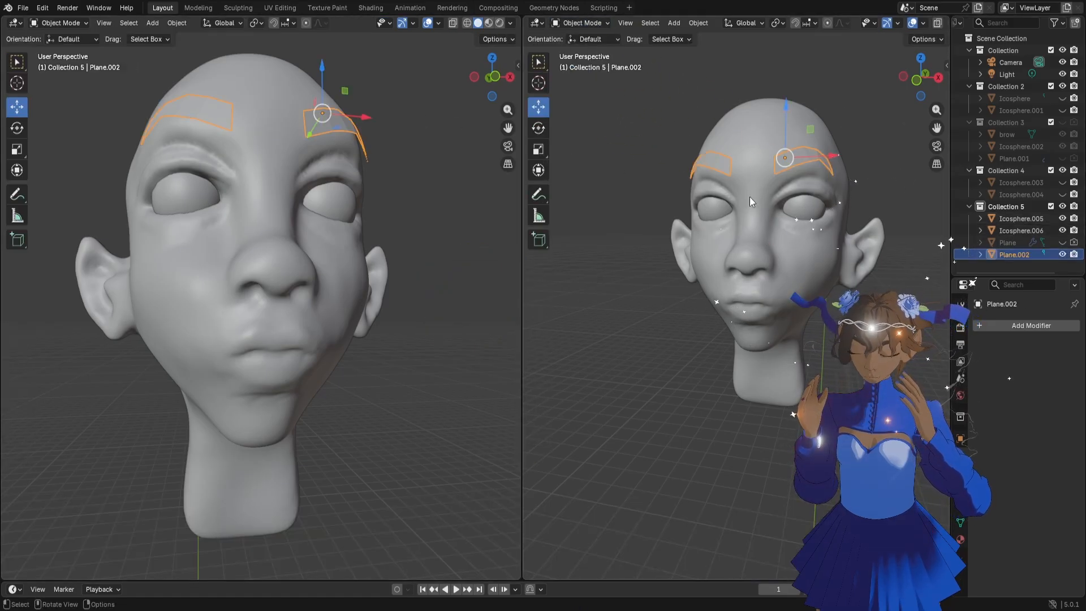
drag(784, 108, 786, 112)
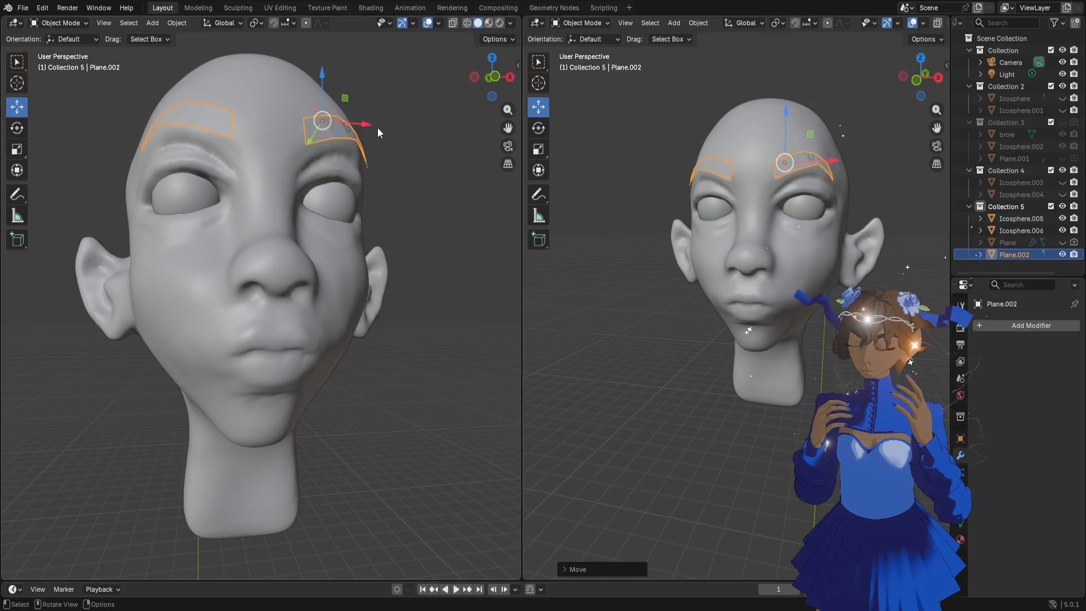
drag(368, 124, 372, 122)
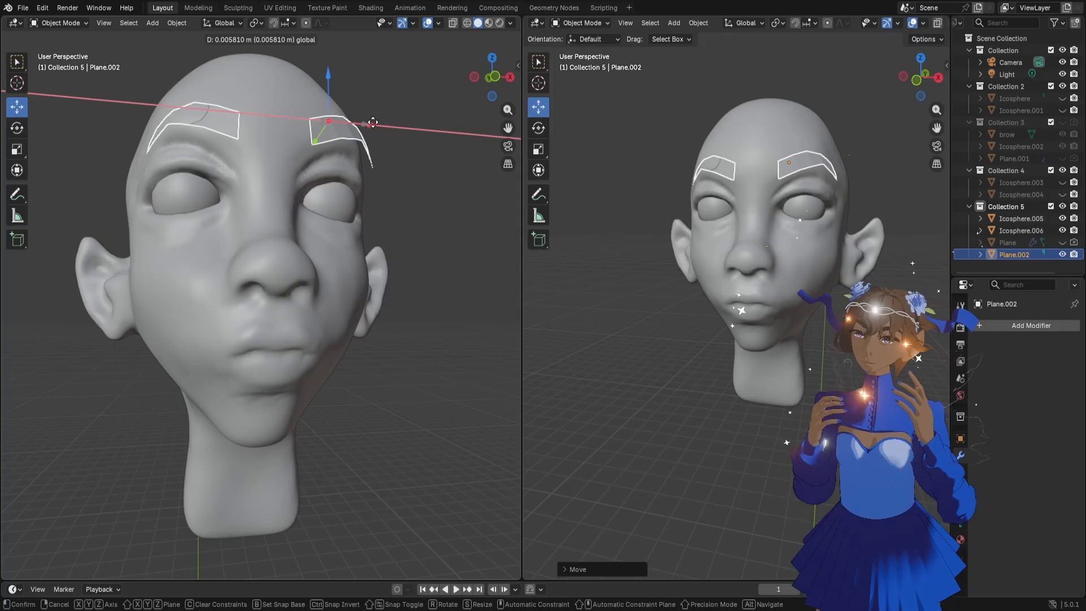
drag(373, 122, 372, 122)
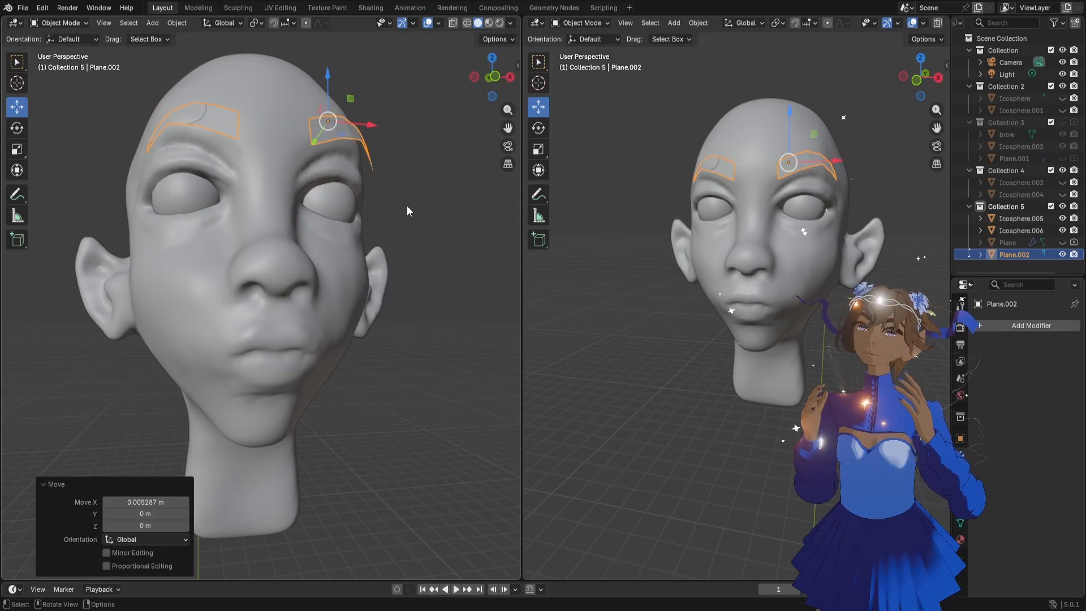
Return the head to Sculpt Mode and reshape the inner corner of the eye with the Grab brush at 162 px
click(788, 193)
click(583, 23)
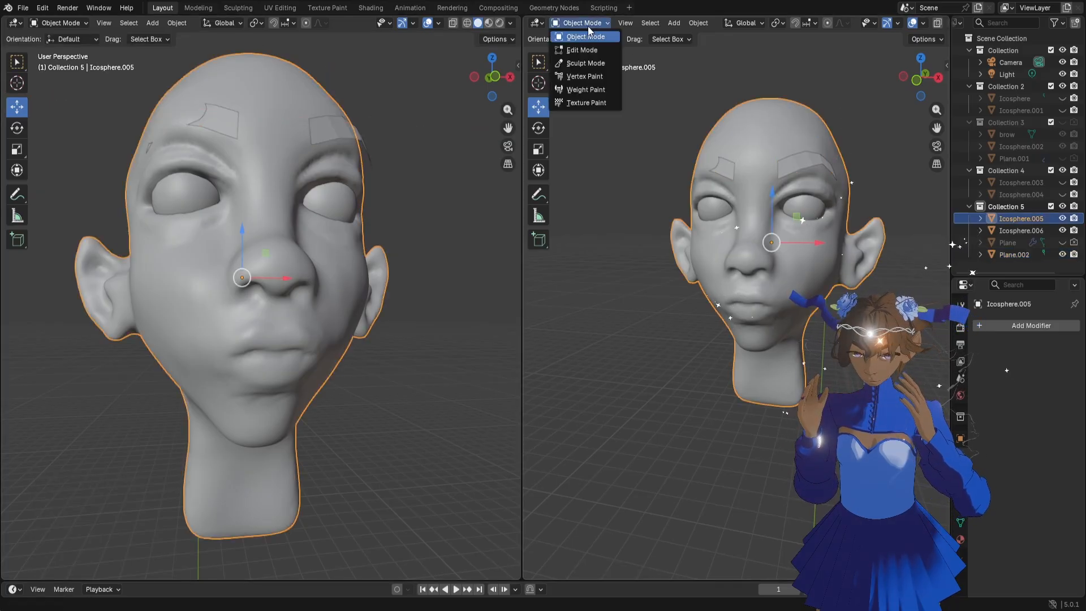
click(582, 62)
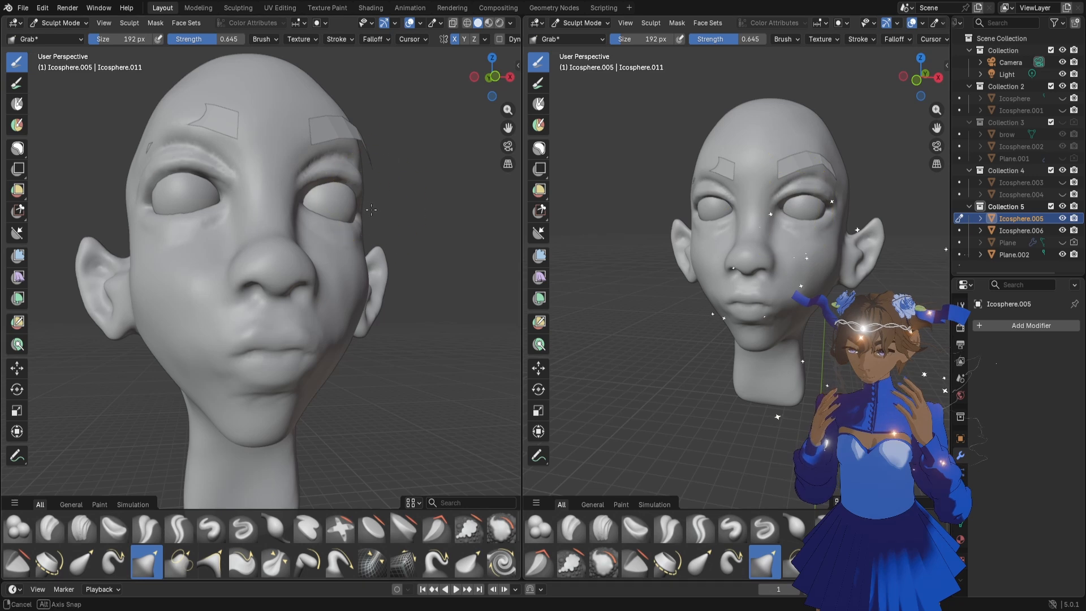
middle_drag(362, 210, 325, 217)
drag(508, 128, 474, 160)
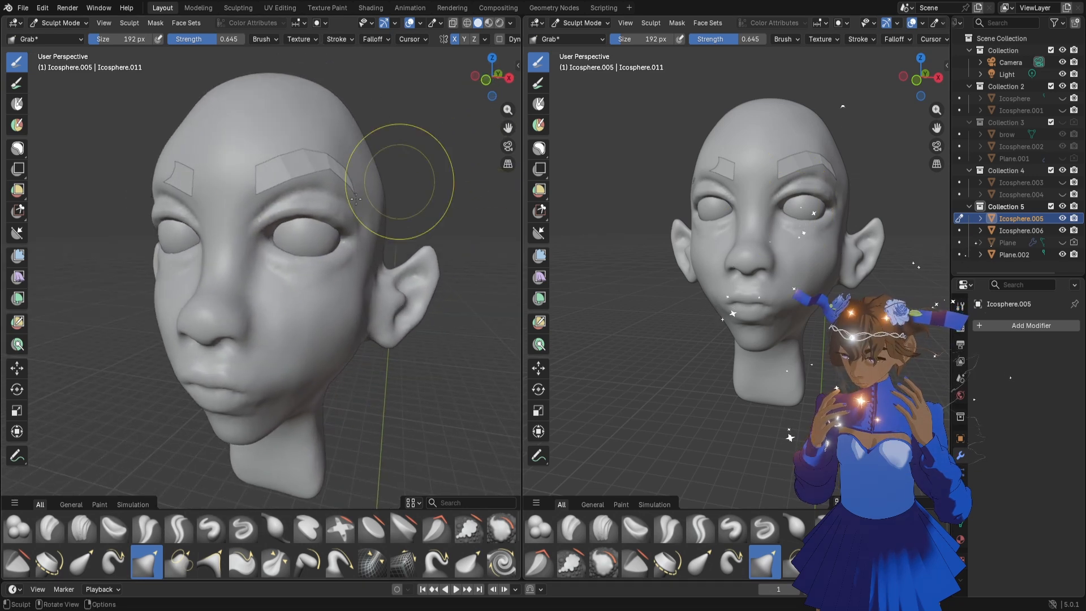
scroll(220, 215, up, 1)
key(f)
click(247, 207)
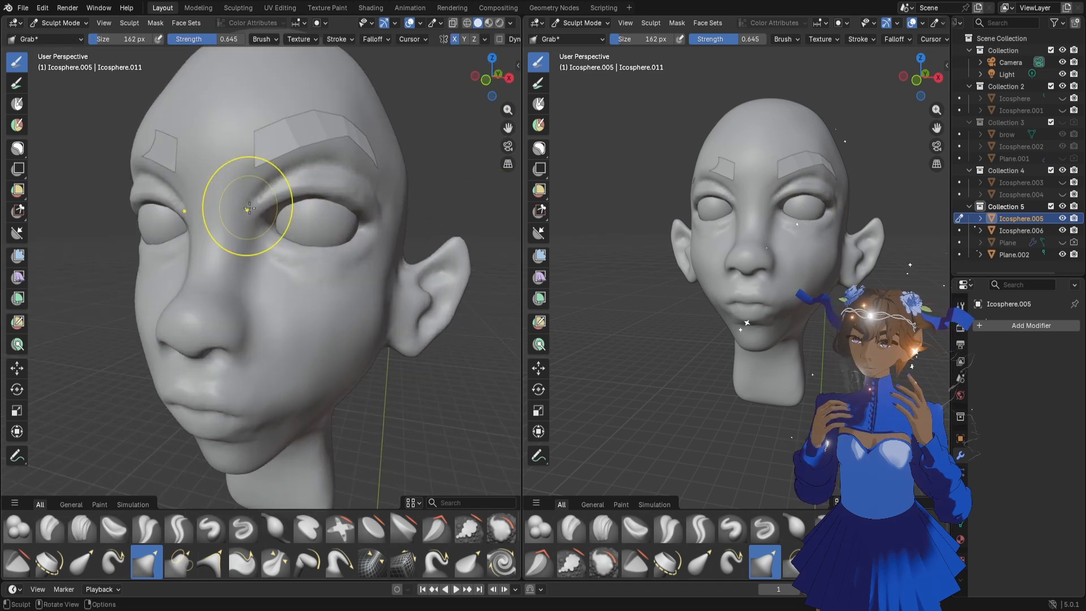
drag(253, 209, 252, 210)
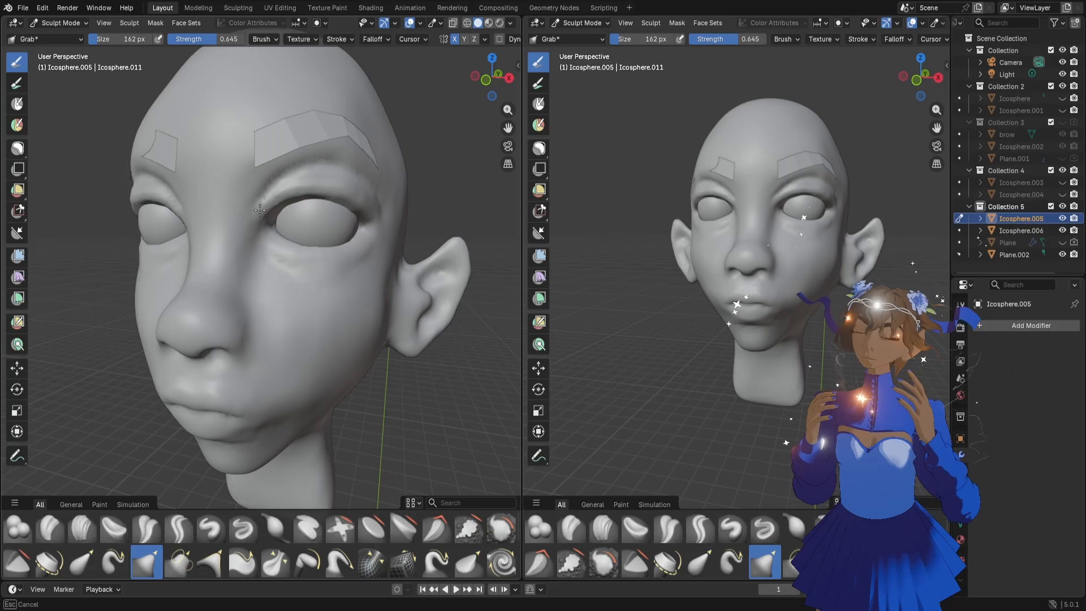
middle_drag(259, 210, 231, 230)
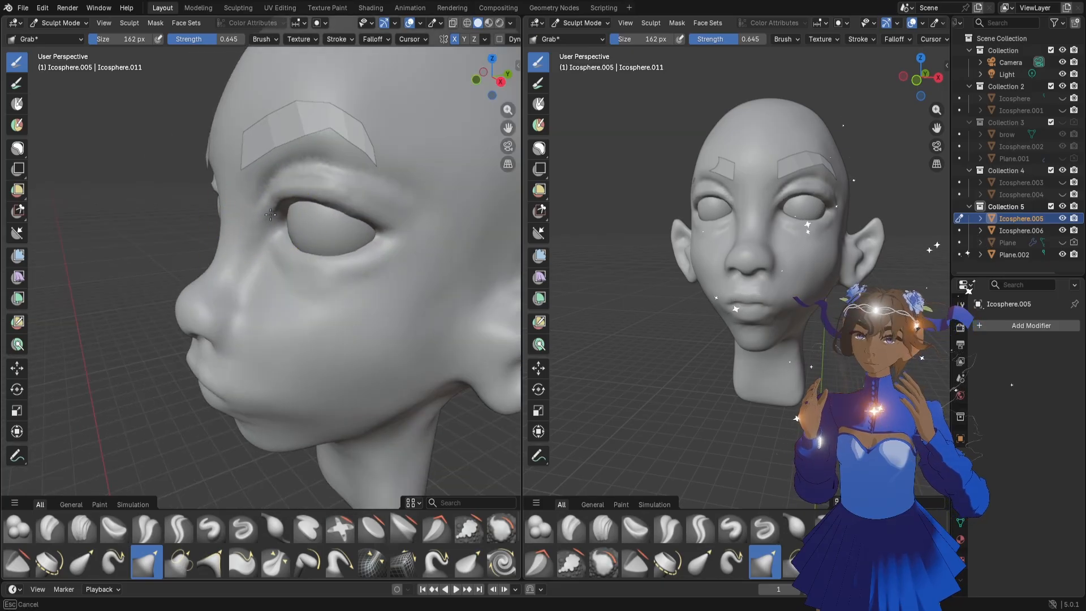
Refine the inner eye corner, the side of the nose bridge and the area below the eye with the 162 px Grab brush
middle_drag(291, 210, 268, 194)
drag(268, 194, 268, 196)
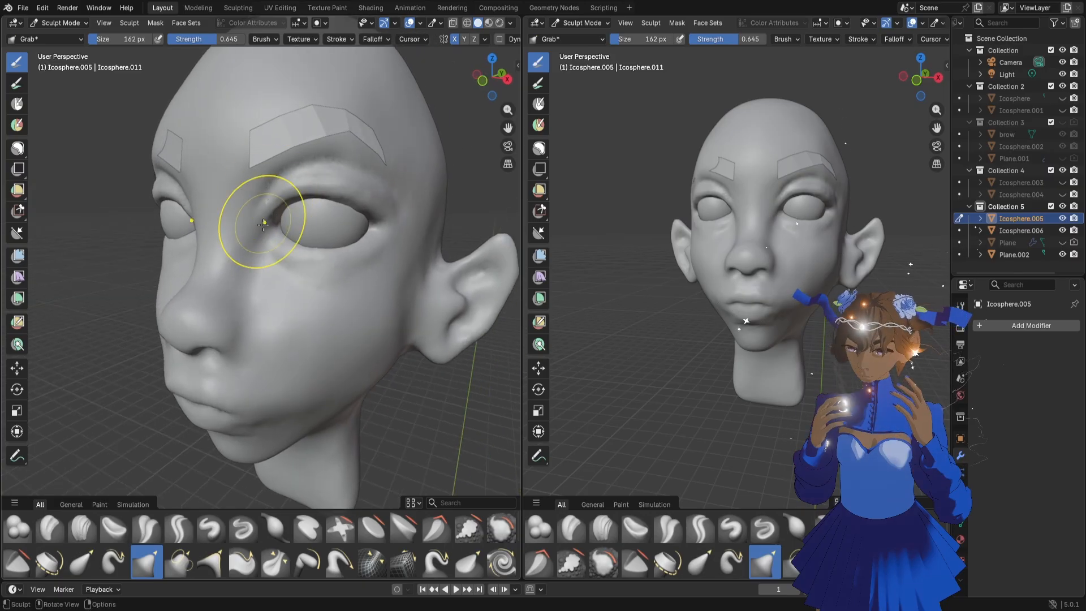
middle_drag(260, 221, 265, 223)
drag(247, 247, 254, 245)
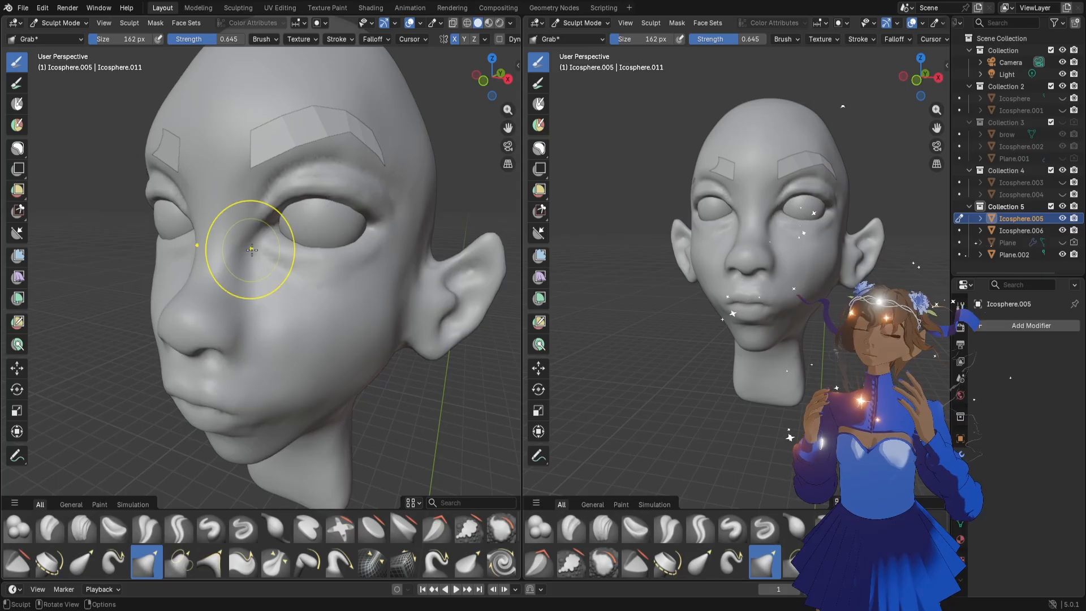
middle_drag(264, 268, 285, 246)
drag(284, 246, 284, 249)
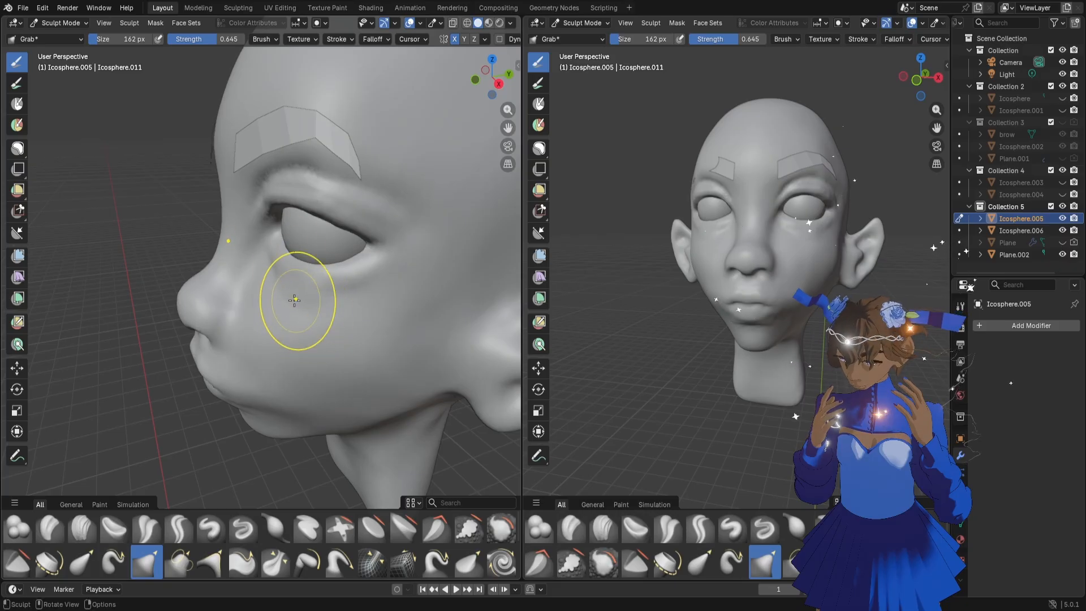
middle_drag(291, 296, 282, 316)
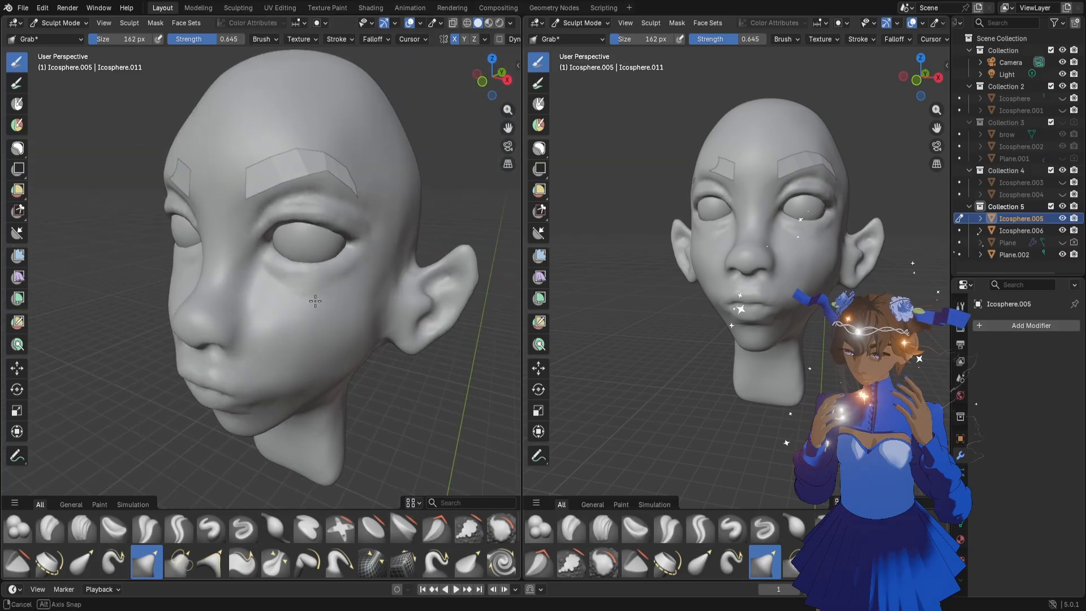
Switch to Object Mode, select the eyebrow mesh and show the Plane object, keeping Plane.002 visible
click(581, 23)
click(582, 36)
click(313, 159)
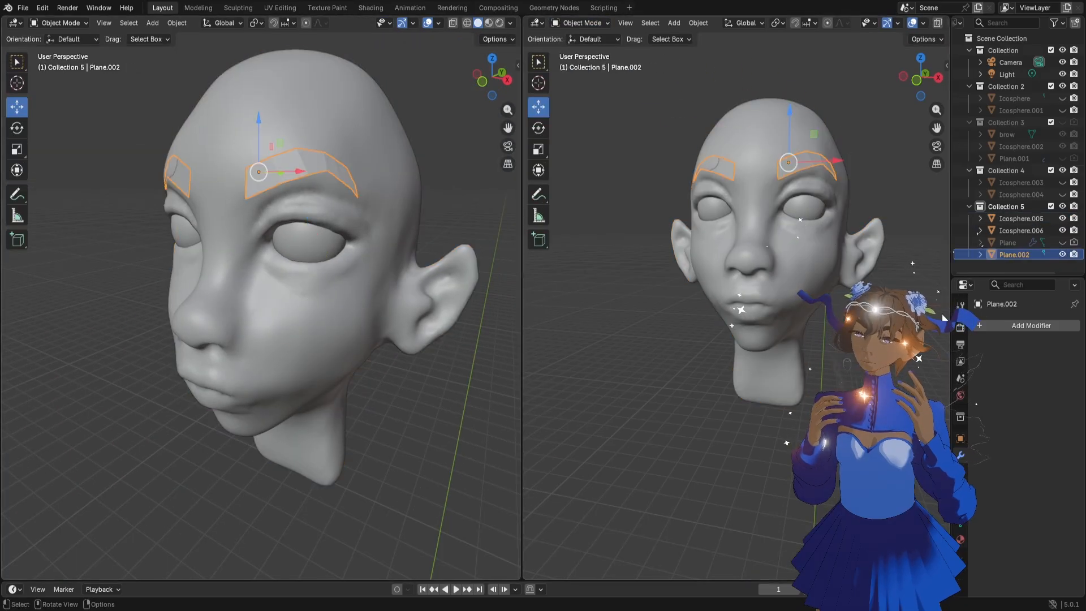
click(995, 328)
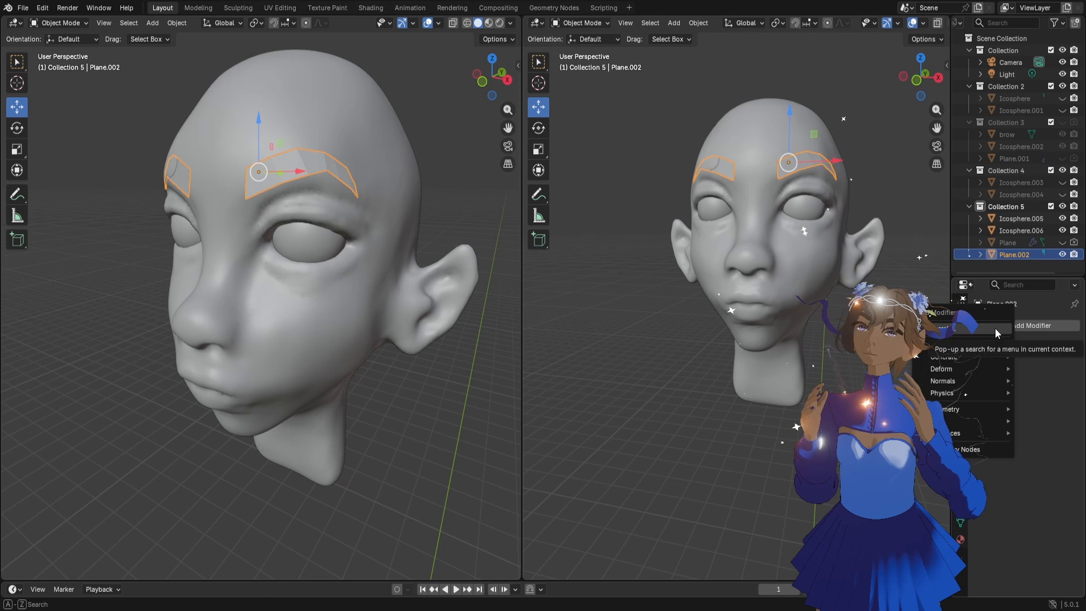
click(1063, 243)
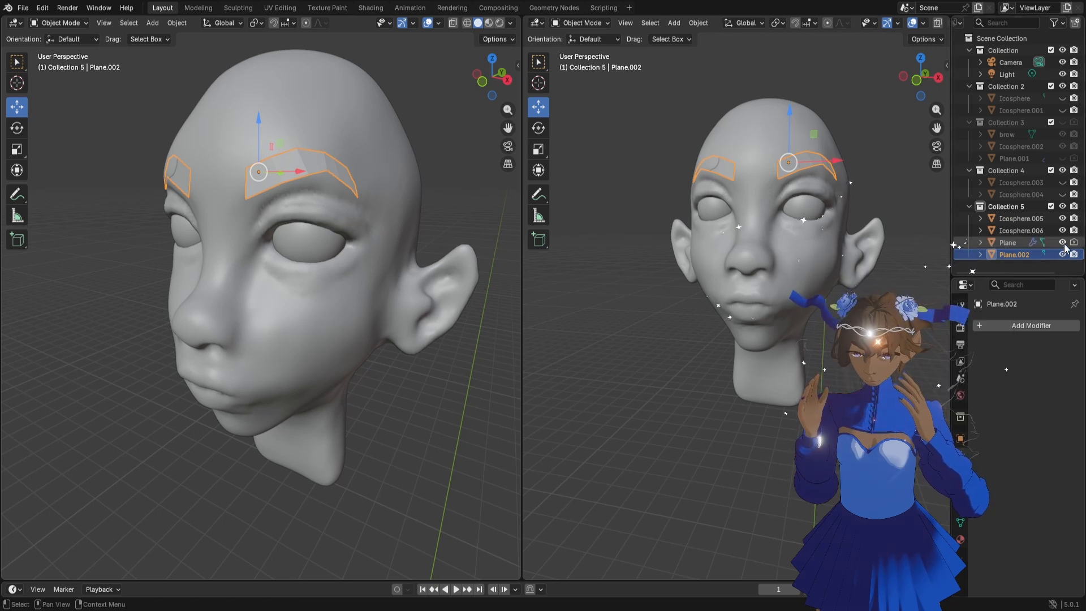
click(1063, 243)
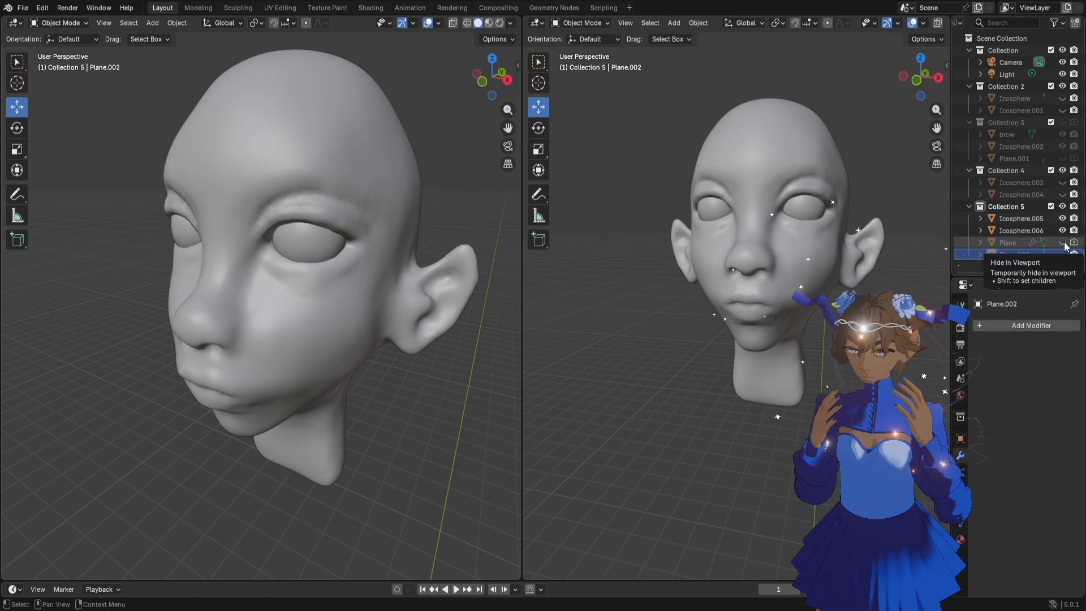
click(1062, 243)
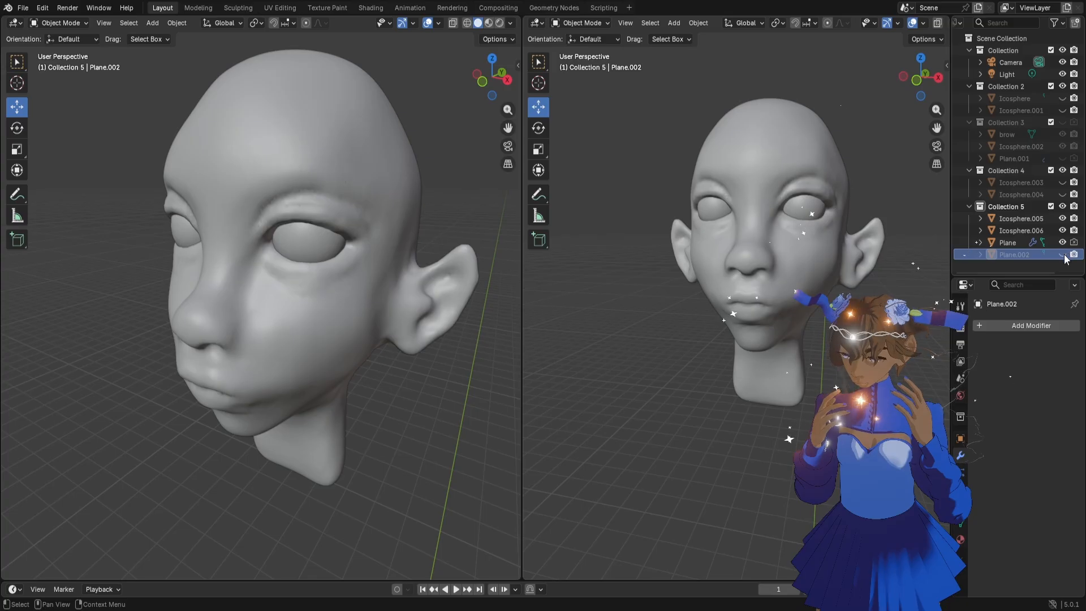
click(1063, 255)
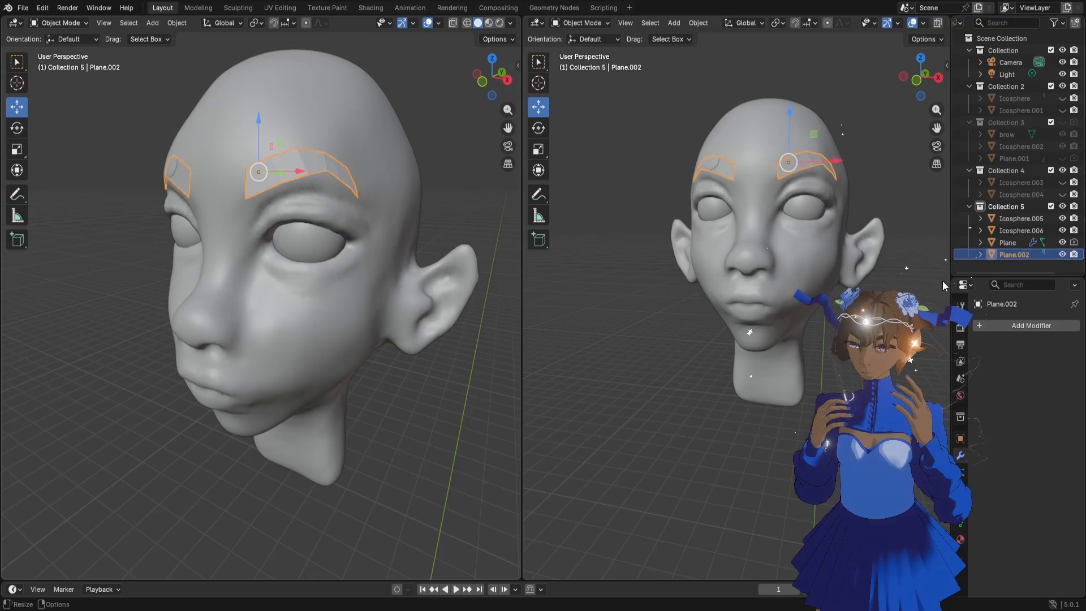
Add a Shrinkwrap modifier to the eyebrow mesh with the head, Icosphere.005, as its target
click(989, 327)
text(s)
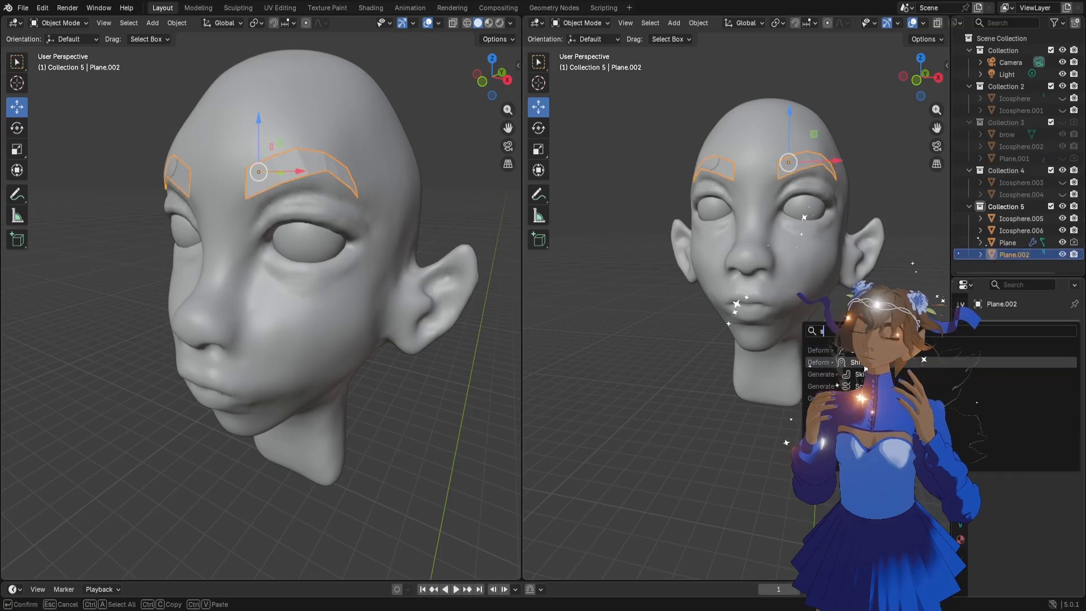
key(Return)
click(1058, 393)
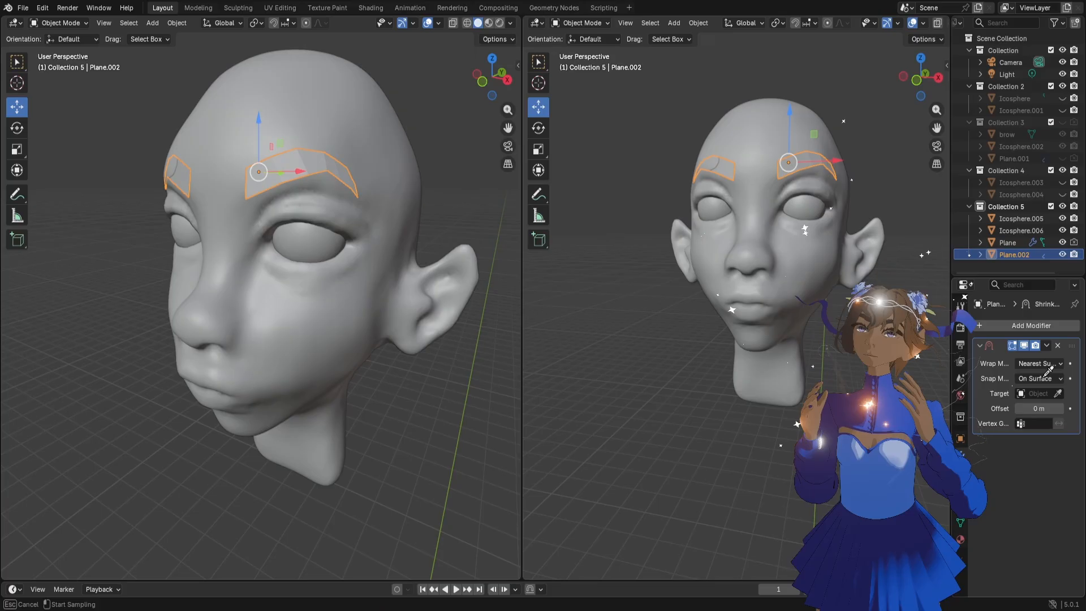
click(755, 139)
Move the eyebrow mesh by 0.000744 m in X, -0.000578 m in Y and -0.002755 m in Z
middle_drag(402, 268, 321, 253)
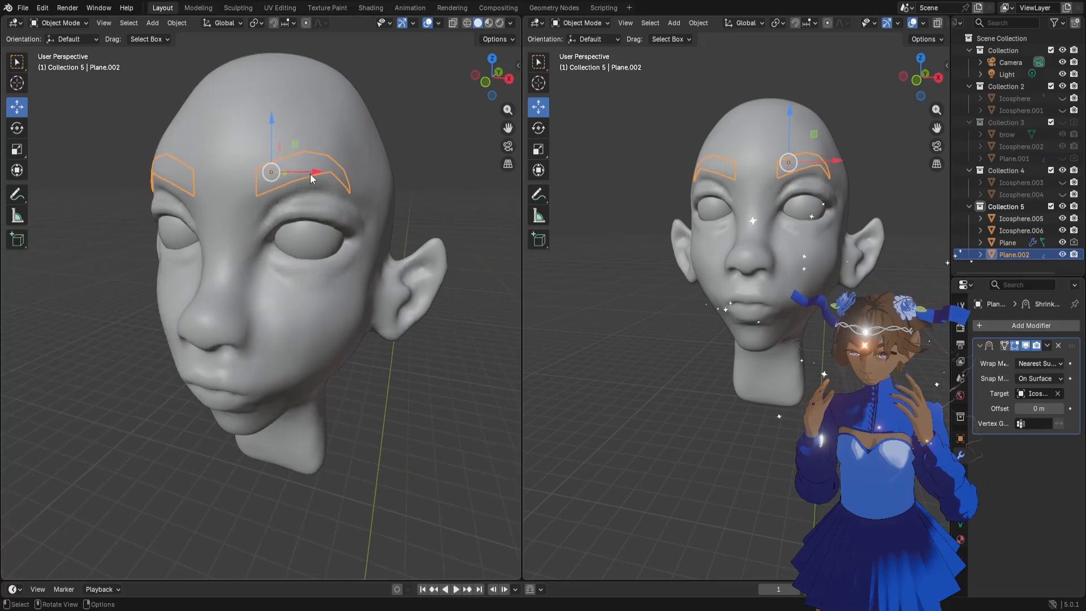
key(g)
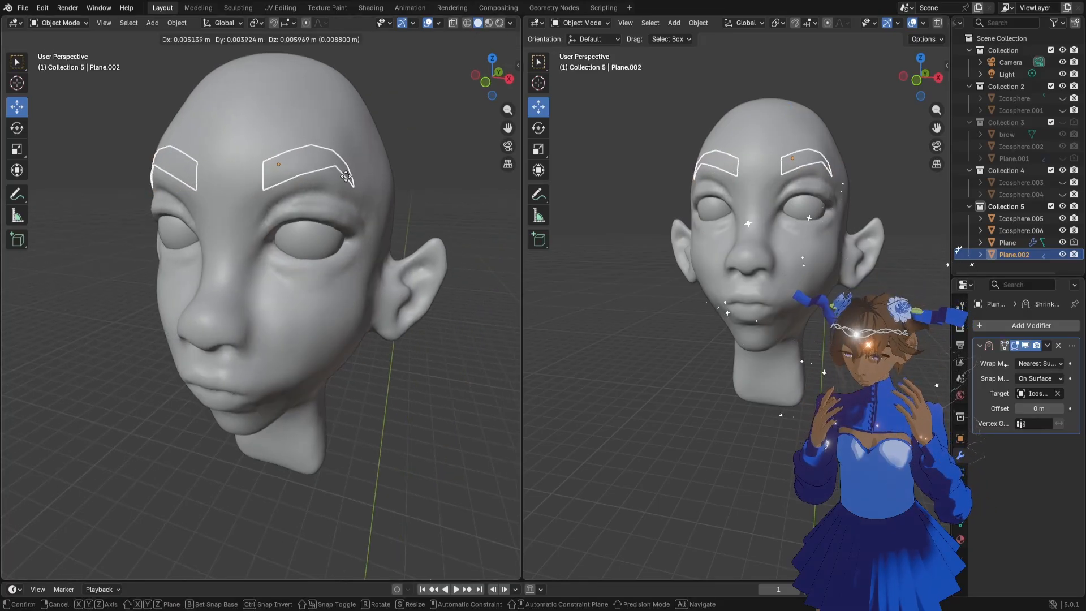
click(341, 192)
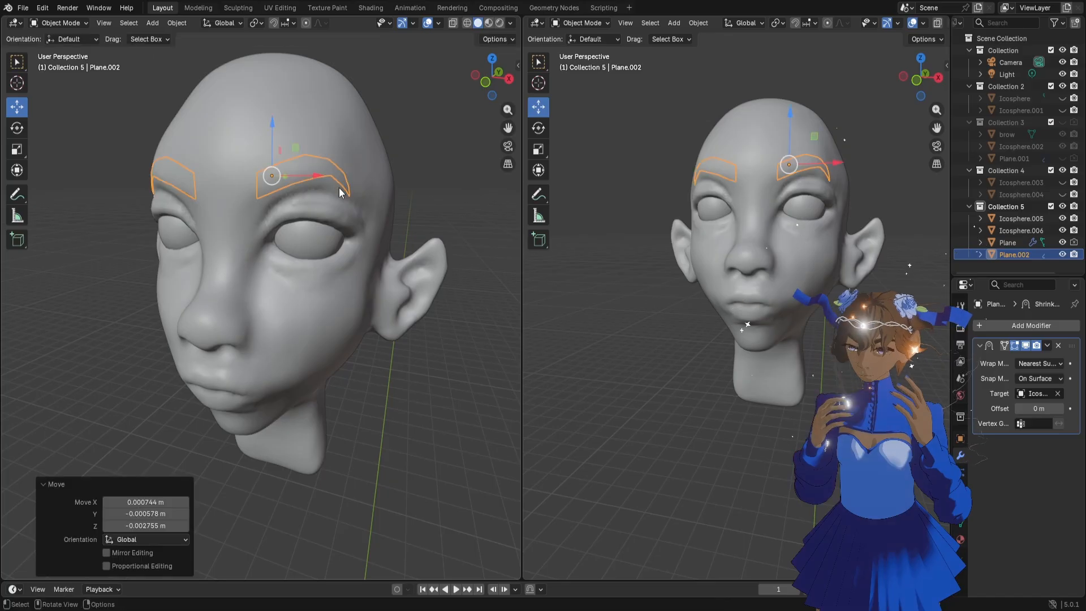
Enter Edit Mode on the eyebrow mesh and delete the outer end of the brow strip
middle_drag(341, 192, 331, 191)
key(Tab)
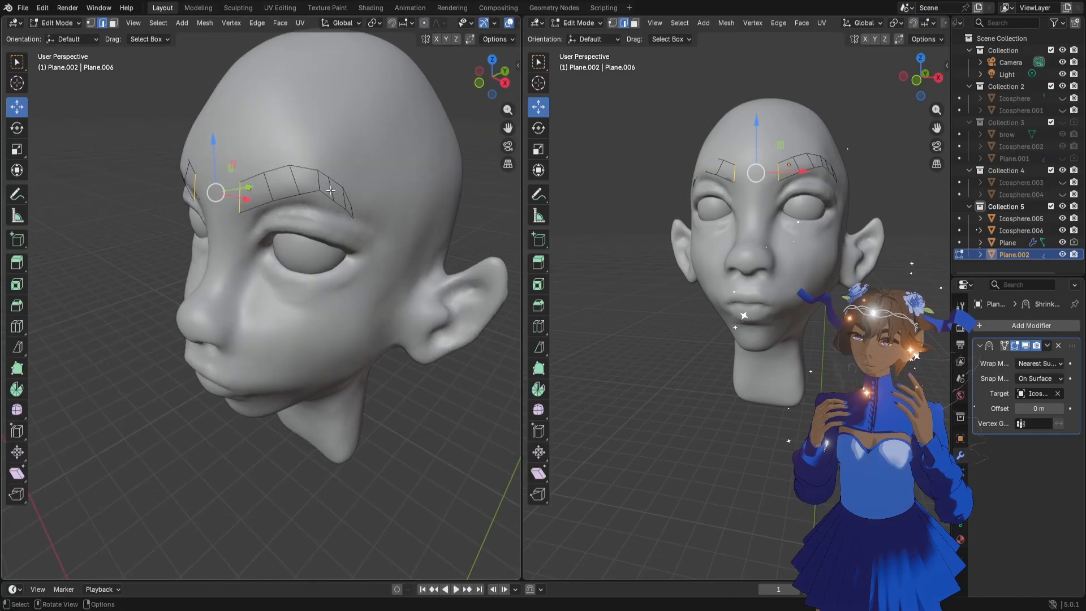
drag(383, 248, 338, 175)
key(x)
click(339, 176)
middle_drag(338, 177, 336, 180)
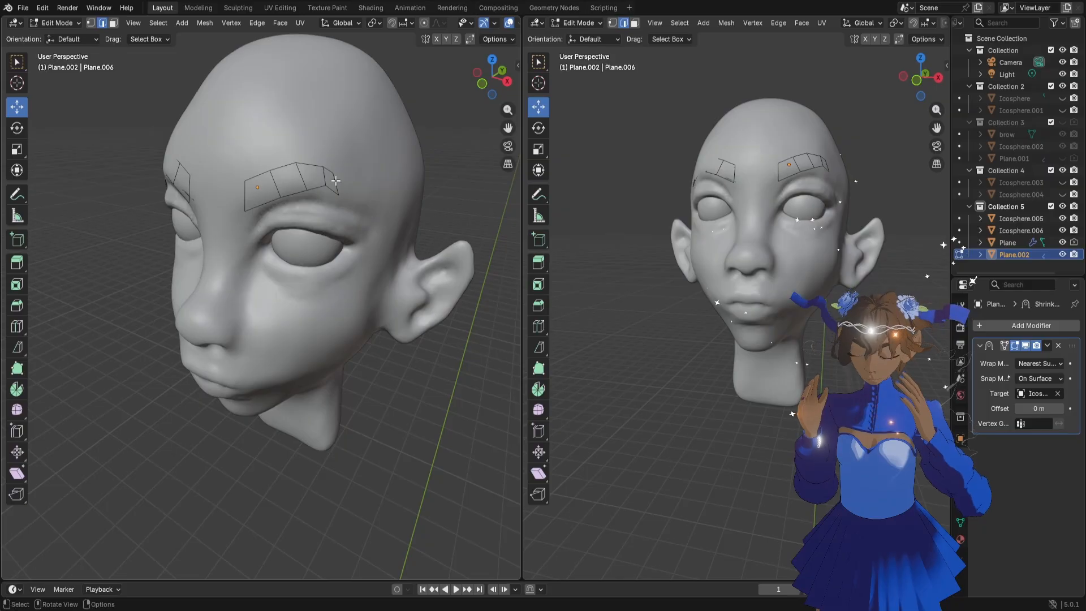
Adjust the rotation and scale of the edges at the eyebrow's shortened outer end
key(r)
click(346, 210)
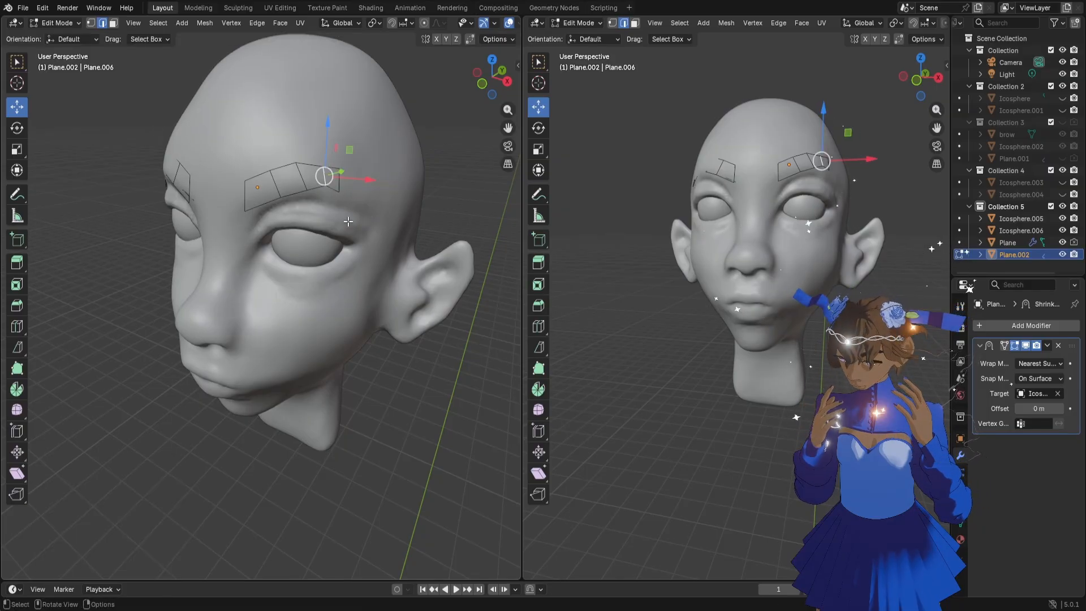
key(s)
click(345, 232)
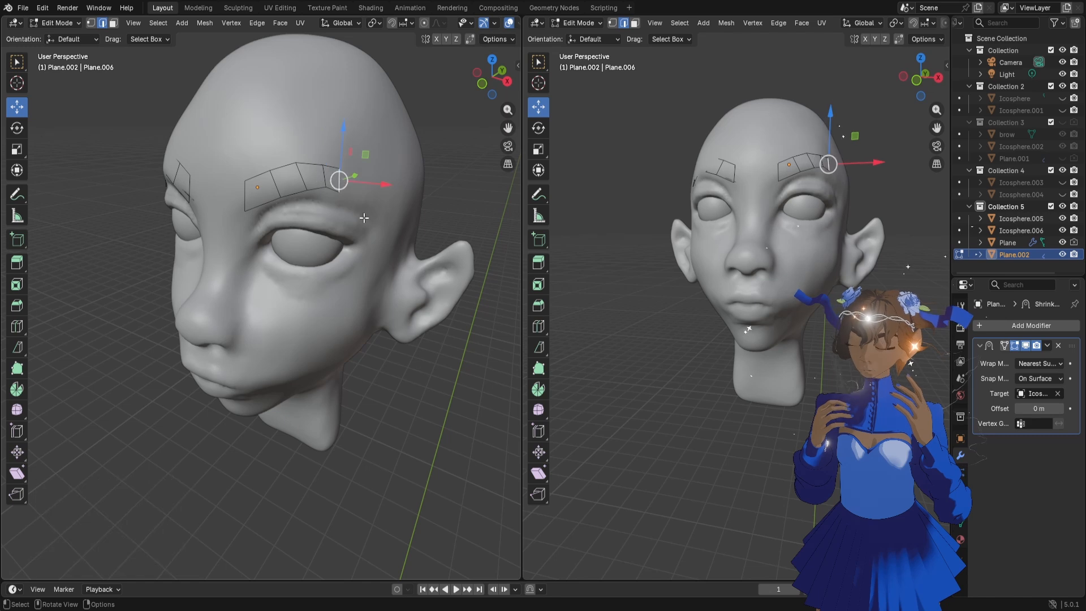
middle_drag(365, 228, 368, 228)
Extend the eyebrow's outer end outward and down towards the temple and rotate the end edge 11.4°
key(g)
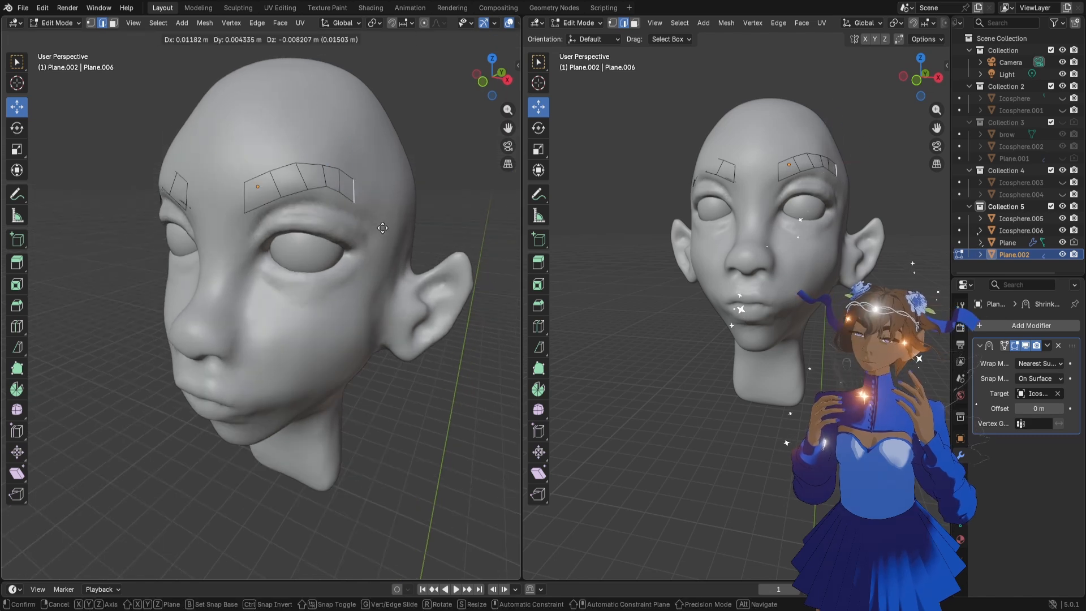
click(382, 228)
key(r)
click(399, 228)
Extrude another segment from the eyebrow's outer end towards the temple, rotate its end edge 10.2° and scale it down
key(g)
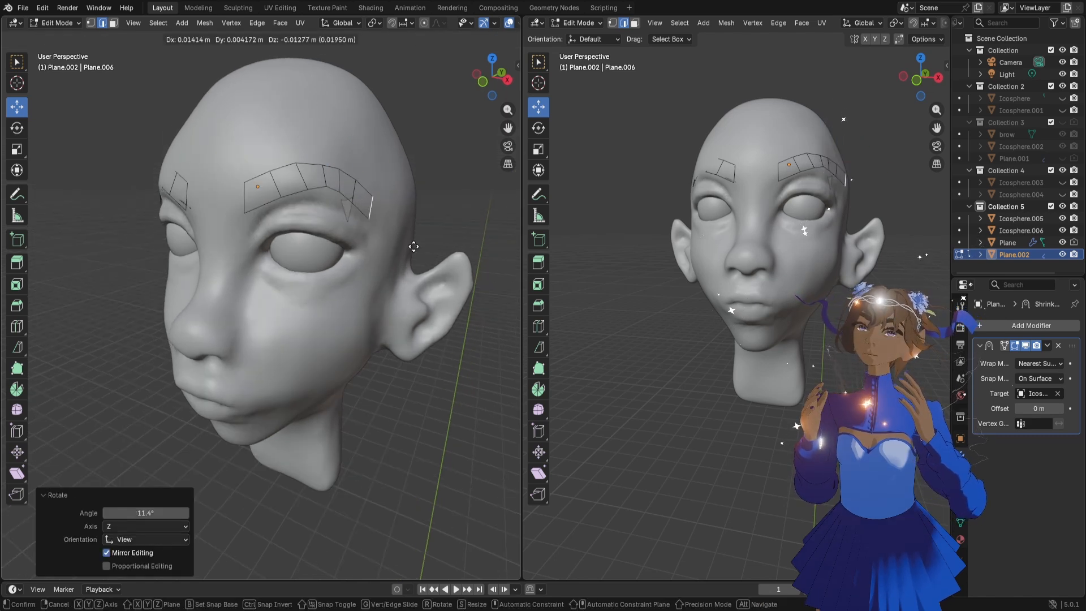
right_click(414, 247)
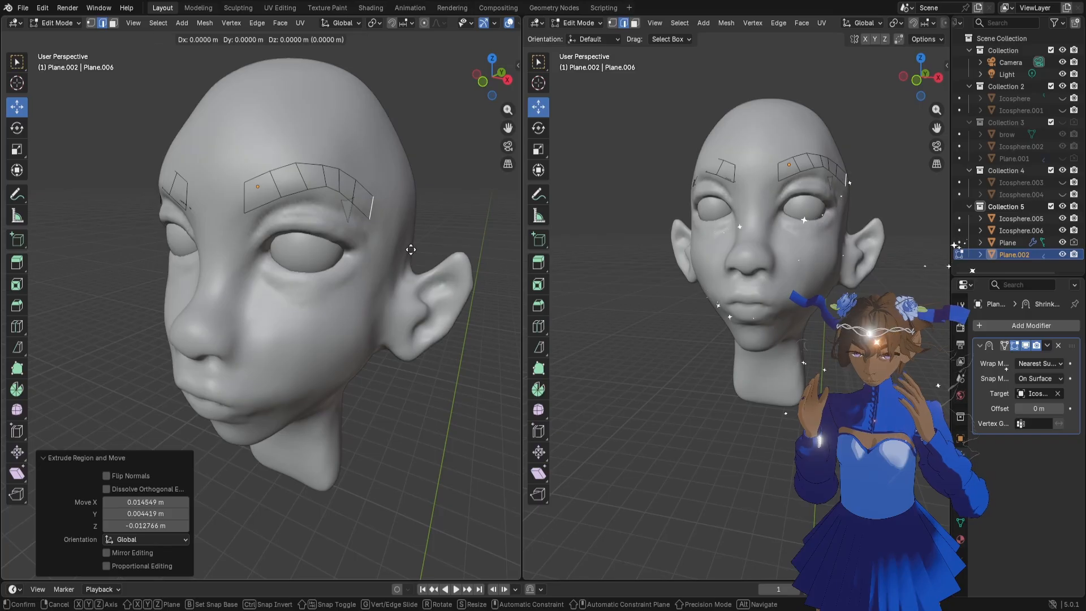
key(r)
click(405, 251)
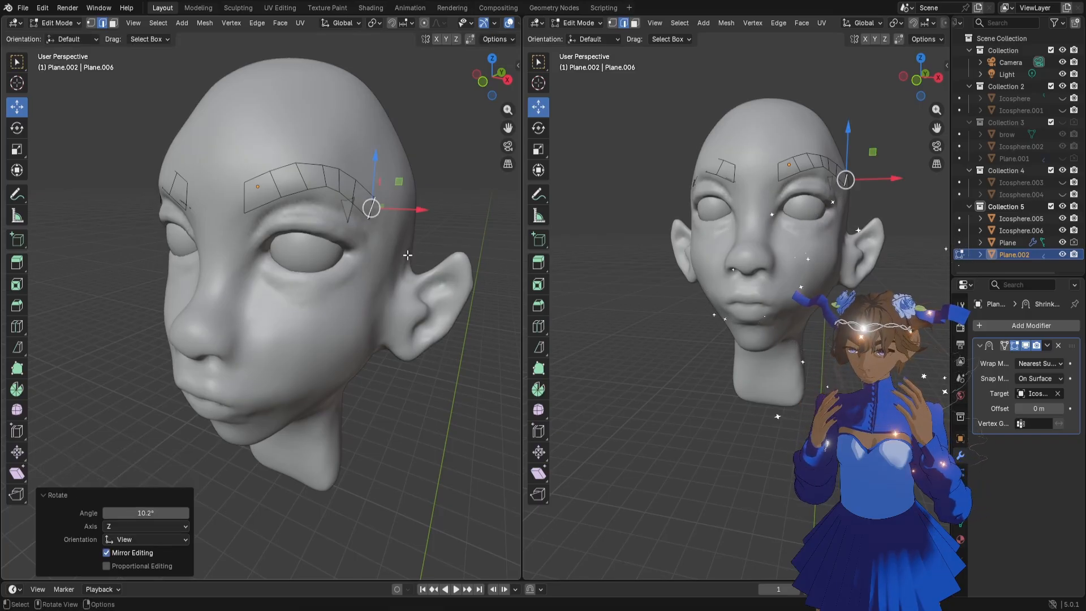
key(s)
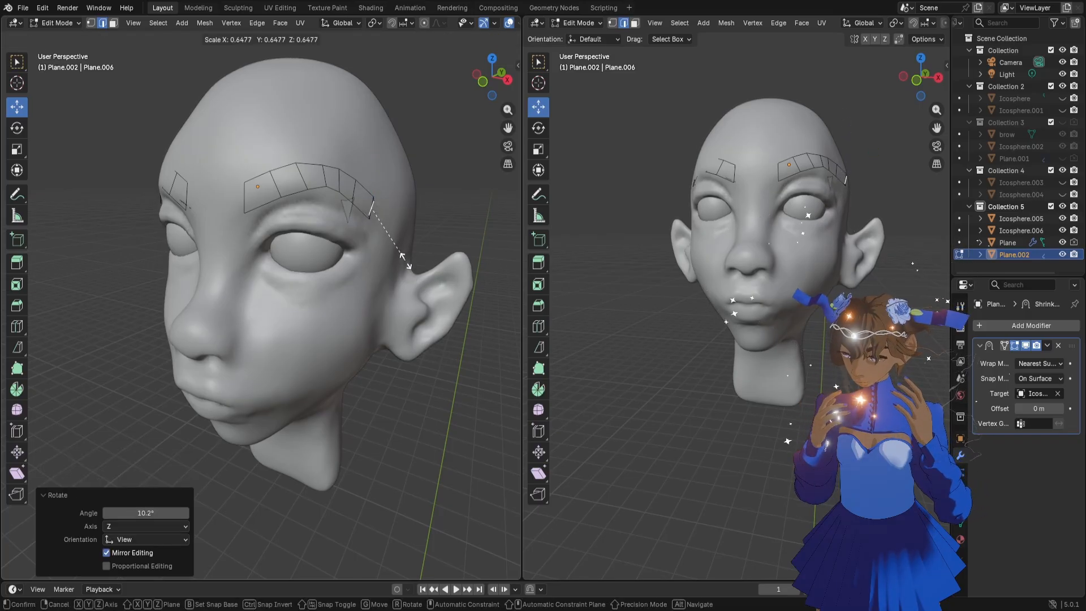
click(404, 261)
Try repositioning individual faces near the eyebrow's outer end to even out the curve
key(3)
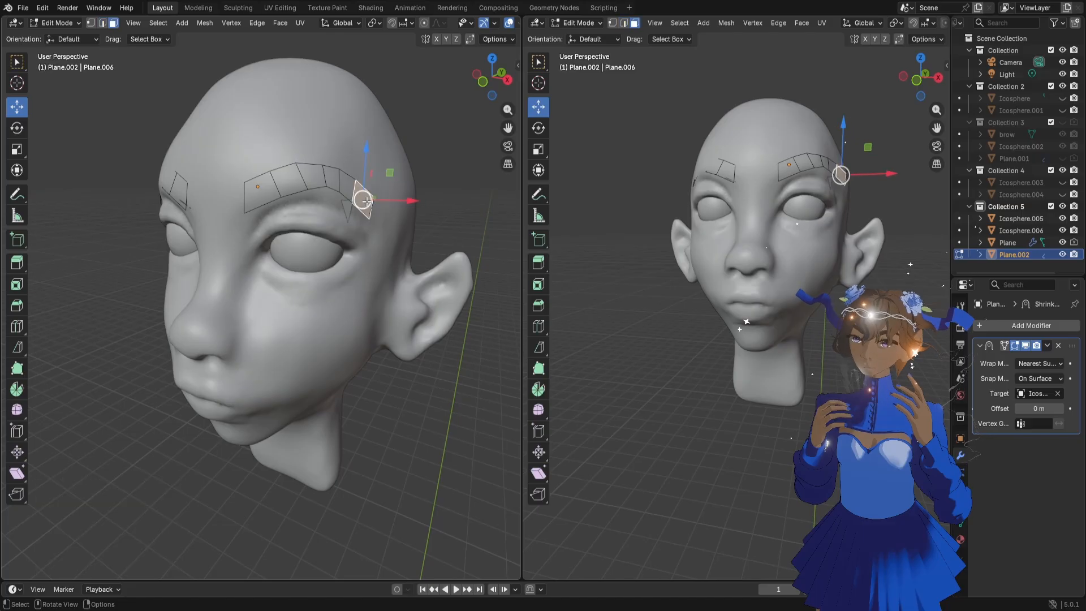
drag(367, 201, 351, 188)
key(g)
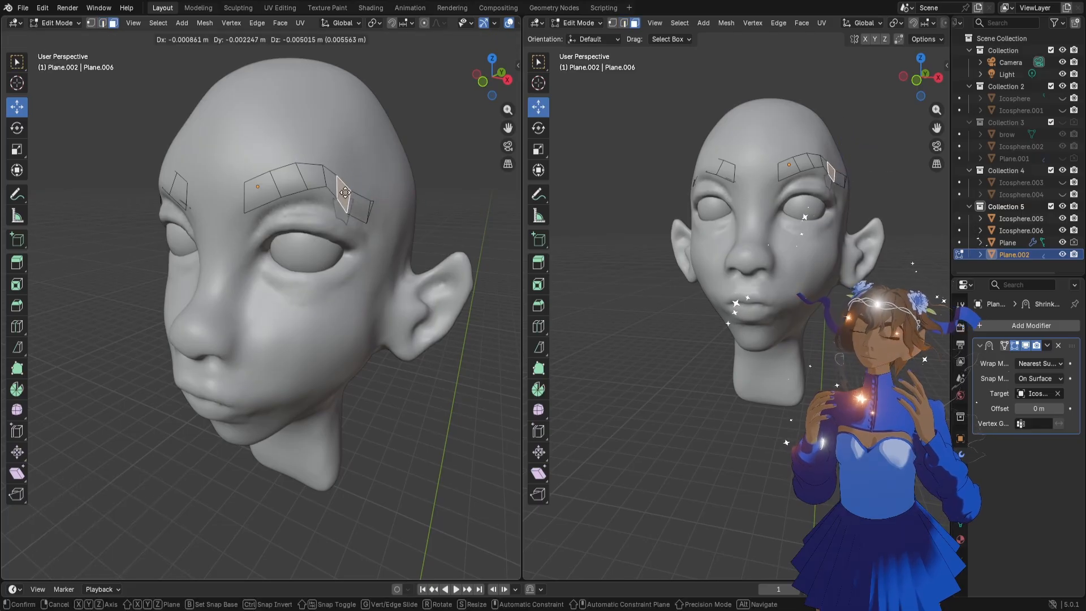
click(347, 186)
key(g)
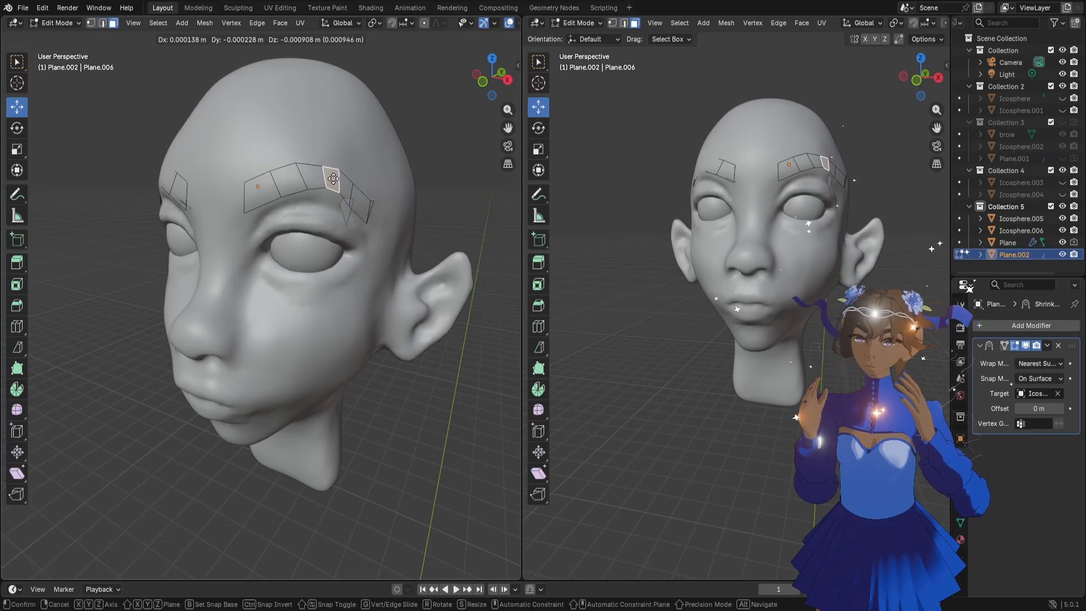
click(333, 179)
Delete the outermost eyebrow segment and the overlapping stray geometry beside it
click(369, 209)
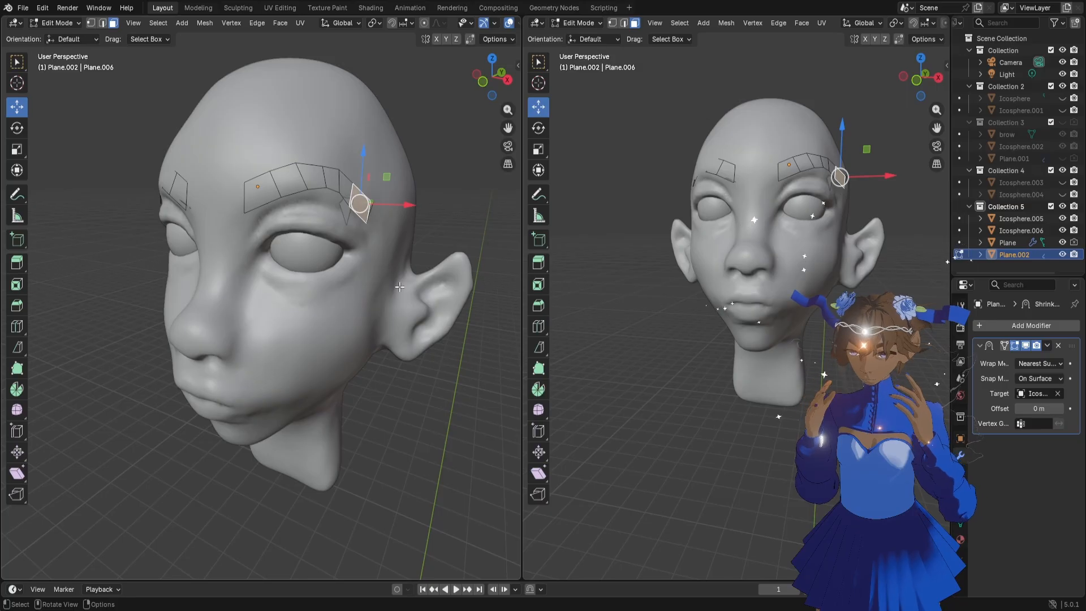
key(2)
click(372, 209)
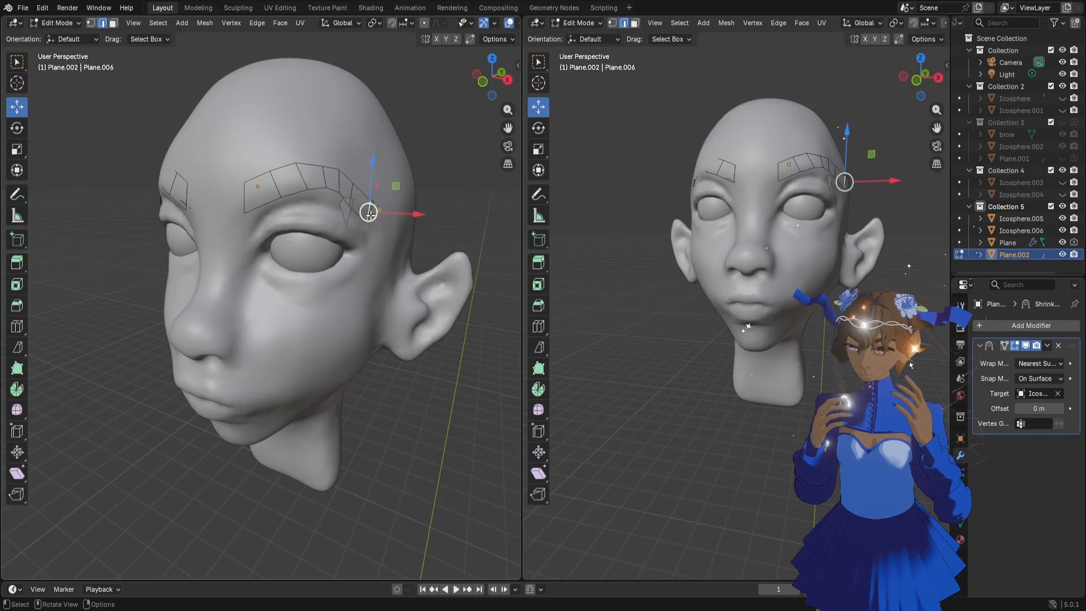
key(x)
click(369, 214)
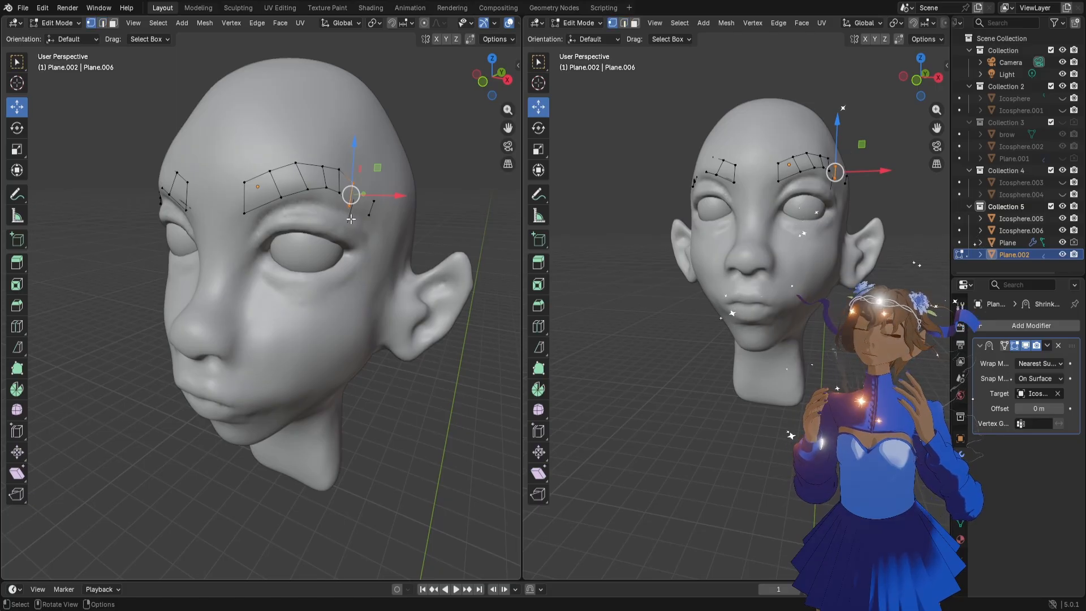
drag(390, 240, 367, 191)
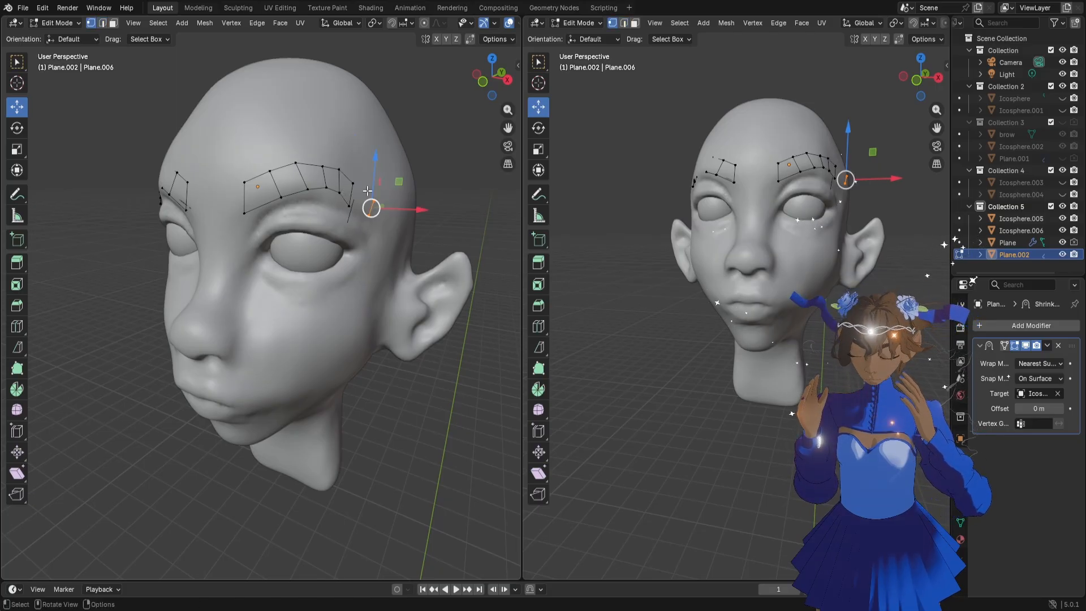
key(x)
click(370, 191)
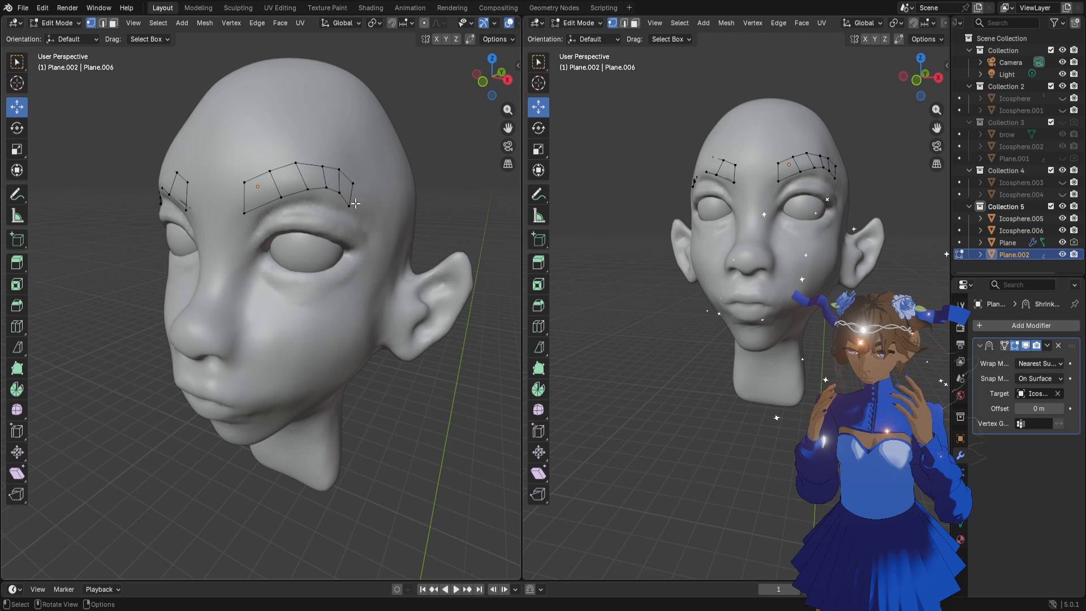
Scale the eyebrow's end edge to 0.802 and move it 0.00017 m in X, 0.001463 m in Y and 0.003632 m in Z
key(s)
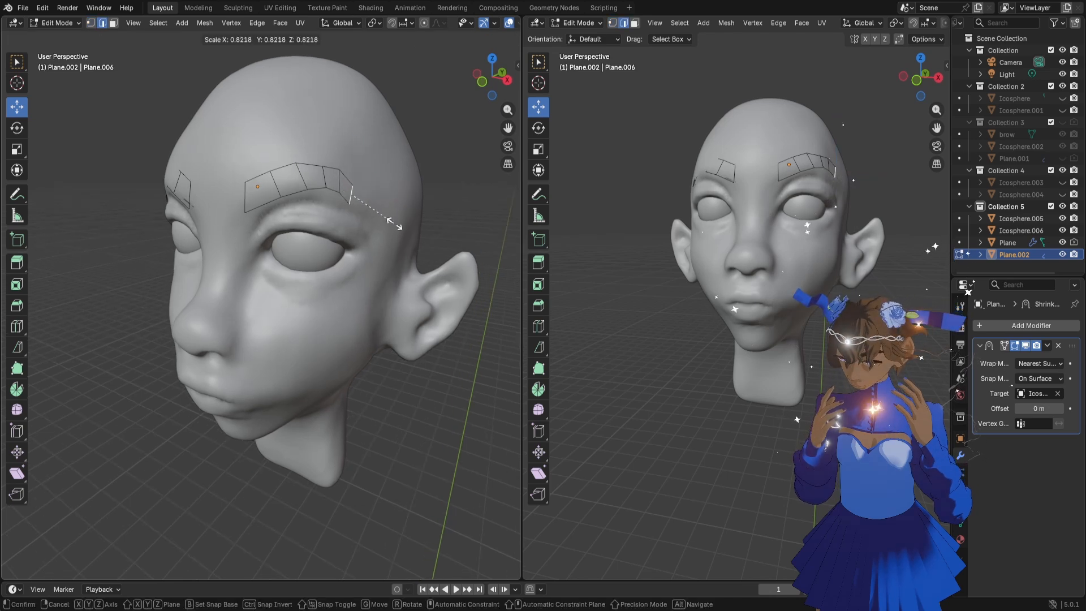
click(394, 226)
key(g)
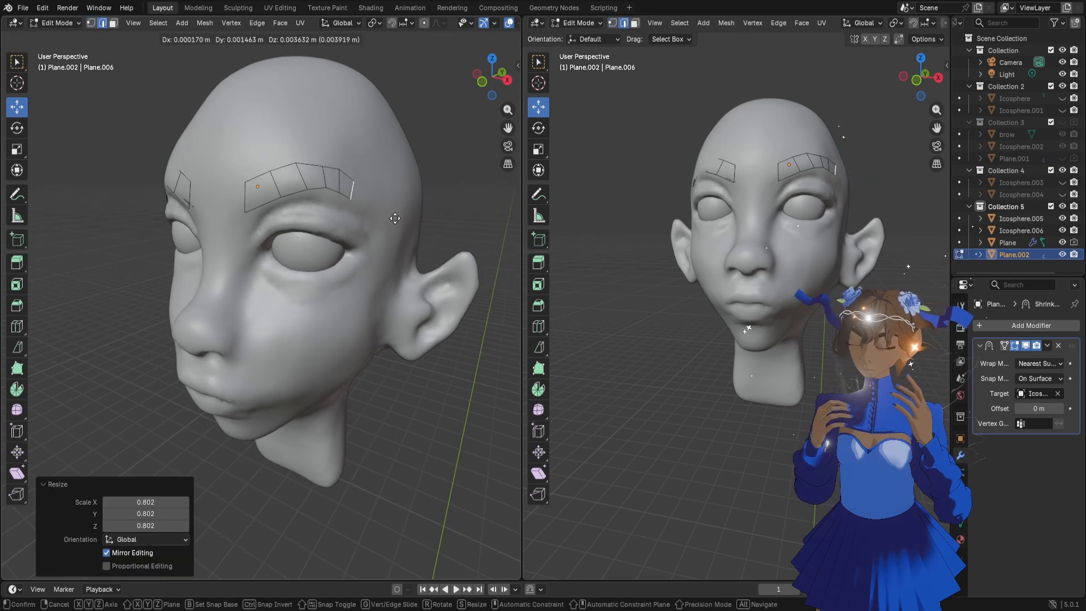
click(395, 218)
Extrude the eyebrow's end edge outward and down towards the temple and scale the new edge to 0.759
key(g)
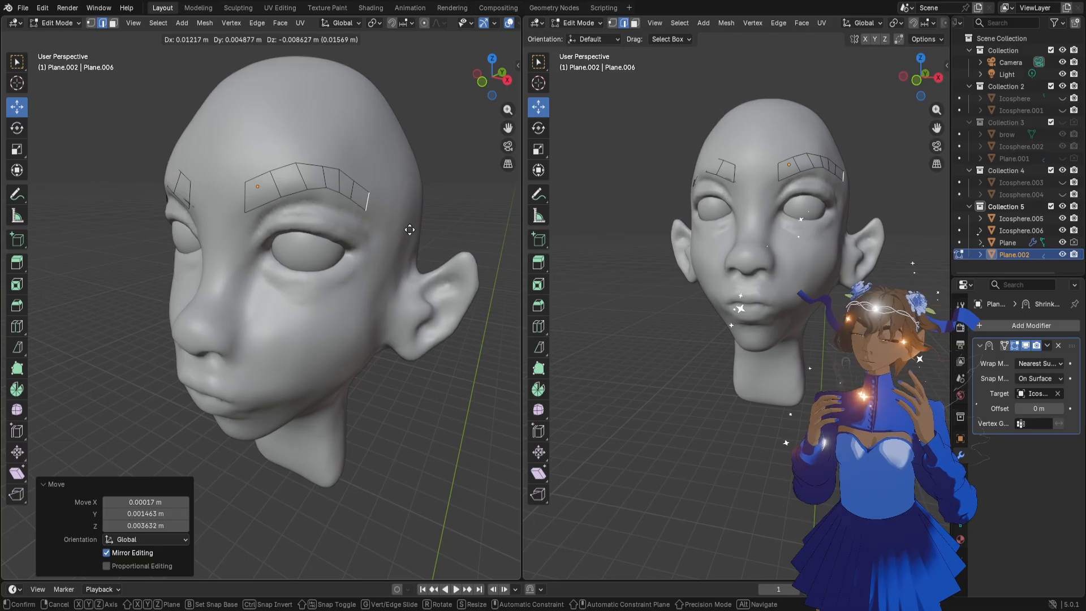
click(409, 230)
key(s)
click(406, 233)
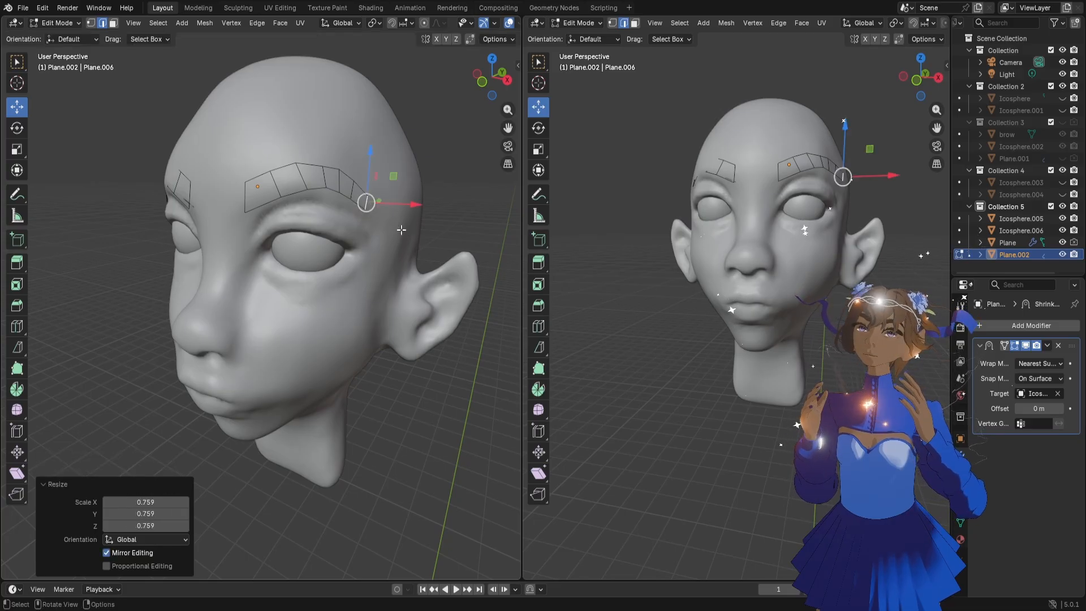
Raise individual vertices along the eyebrow's lower edge near the arch to smooth its curve
middle_drag(729, 271, 778, 266)
key(1)
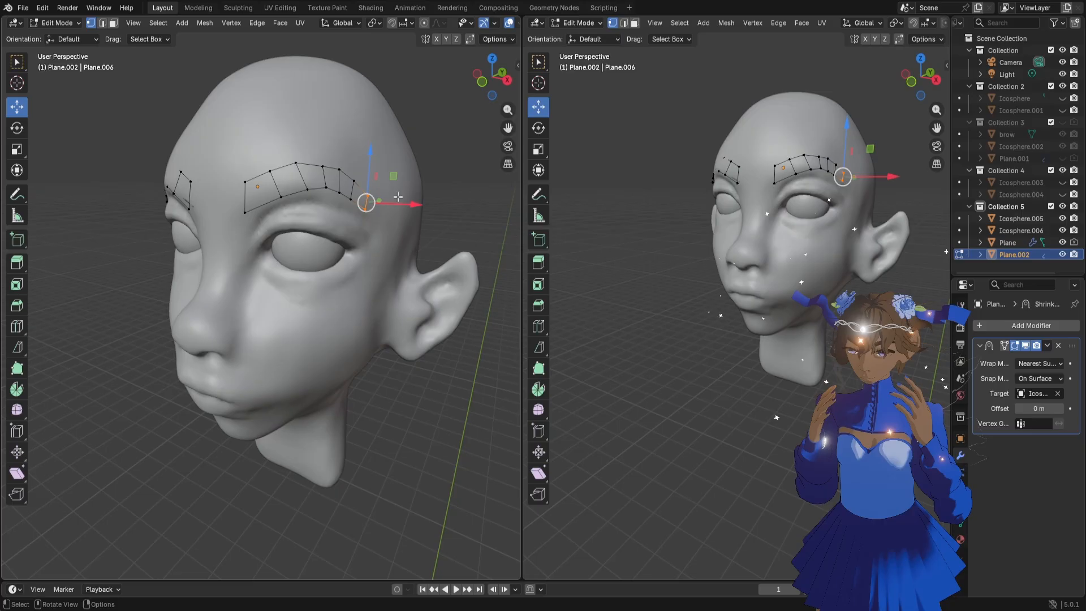
click(334, 190)
click(327, 187)
key(g)
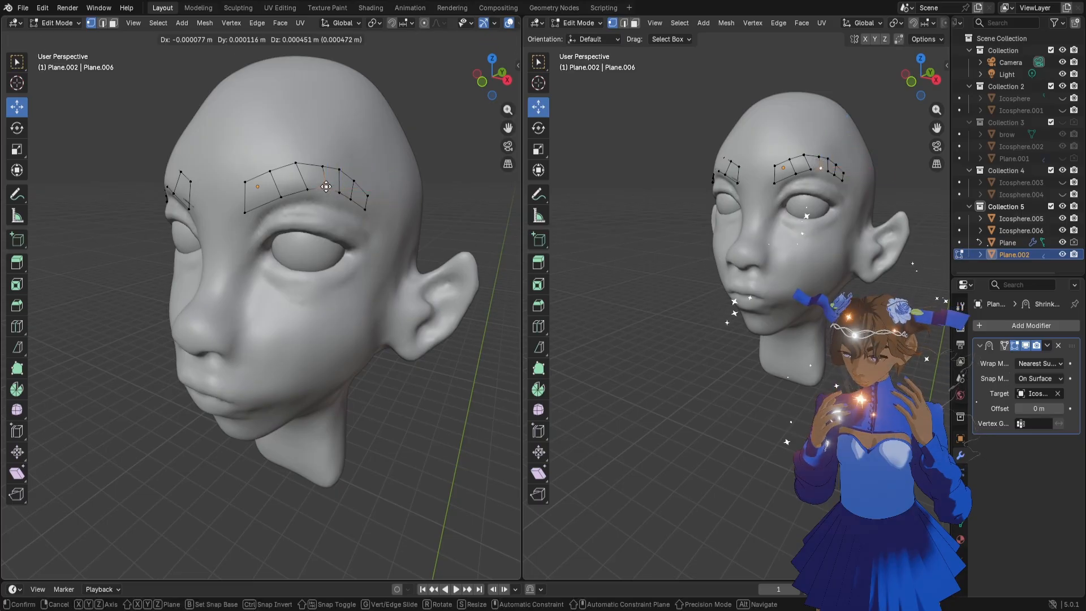
click(325, 185)
click(306, 191)
key(g)
click(304, 189)
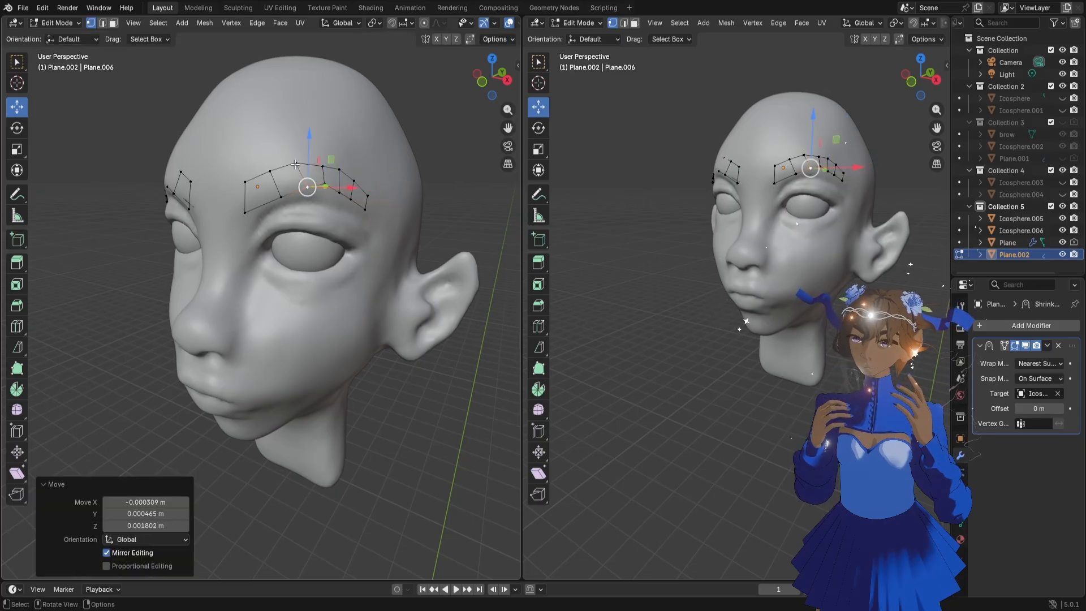
Adjust the vertices along the eyebrow's upper edge at the arch to round its contour
click(296, 165)
key(g)
click(301, 163)
click(325, 170)
key(g)
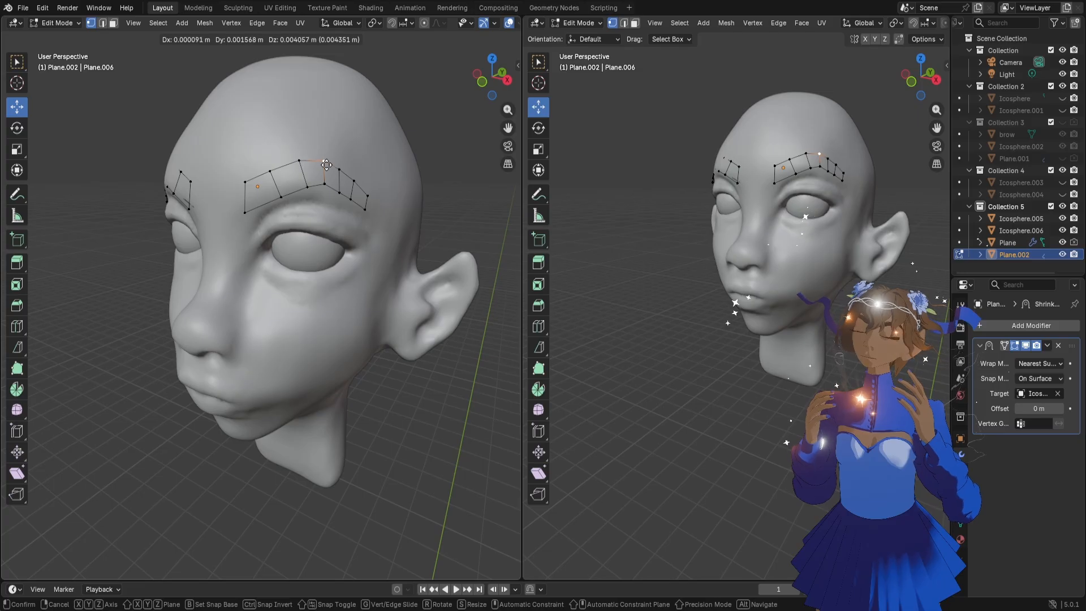
click(327, 165)
click(342, 172)
key(g)
click(343, 171)
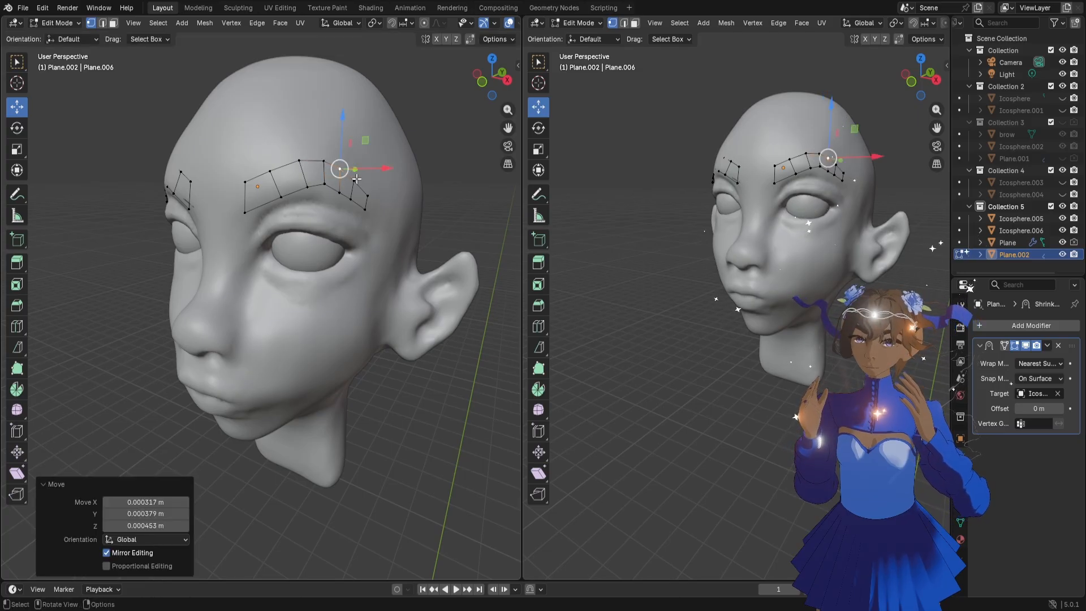
Adjust the outermost upper vertices of the eyebrow's tail and return to Object Mode
click(356, 183)
key(g)
click(357, 183)
key(g)
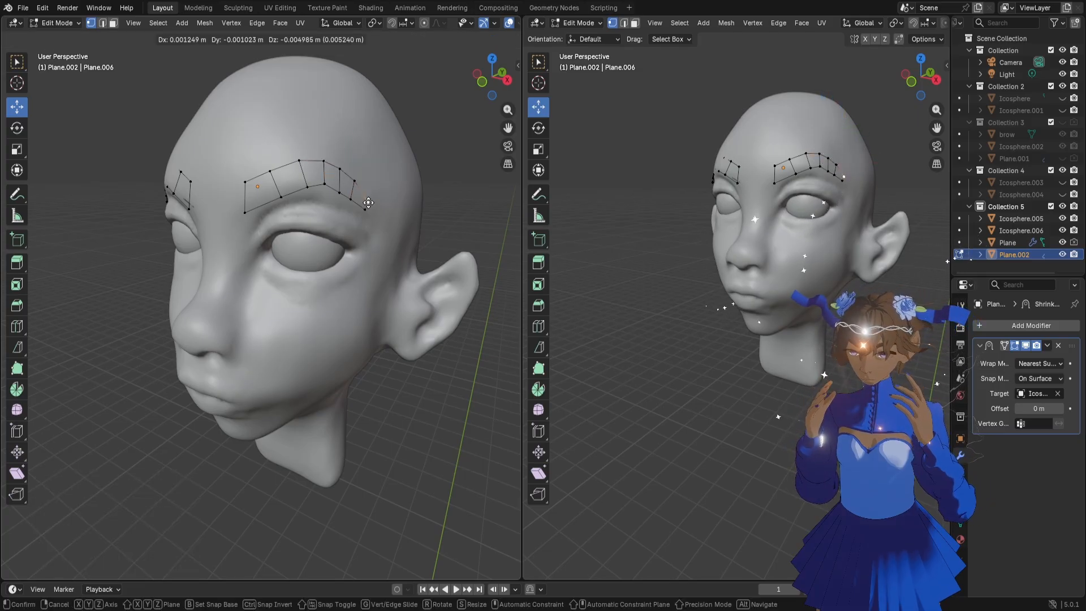
click(369, 203)
key(Tab)
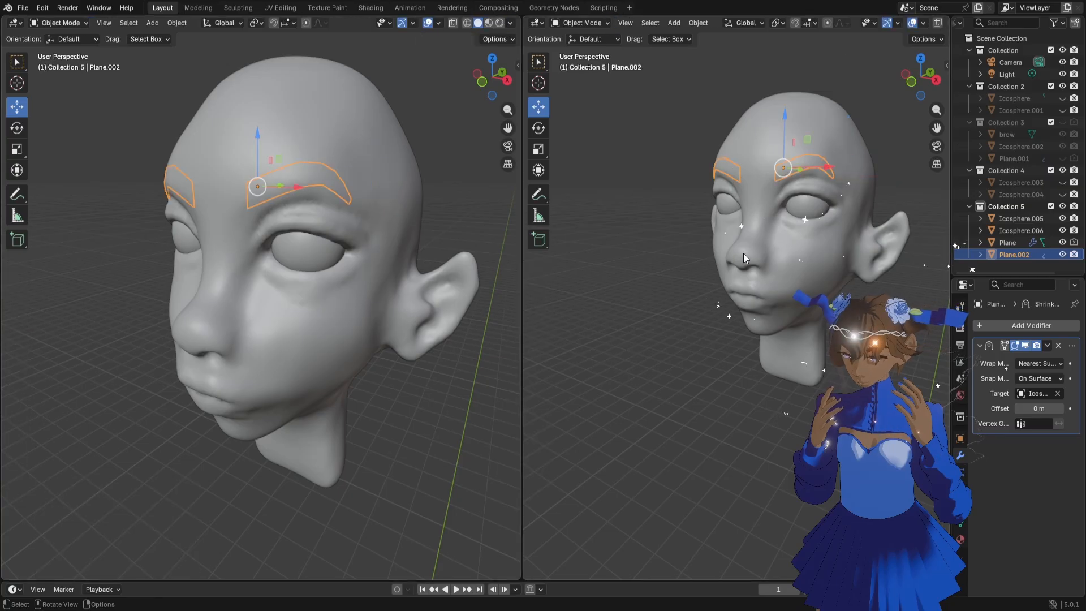
middle_drag(392, 216, 348, 239)
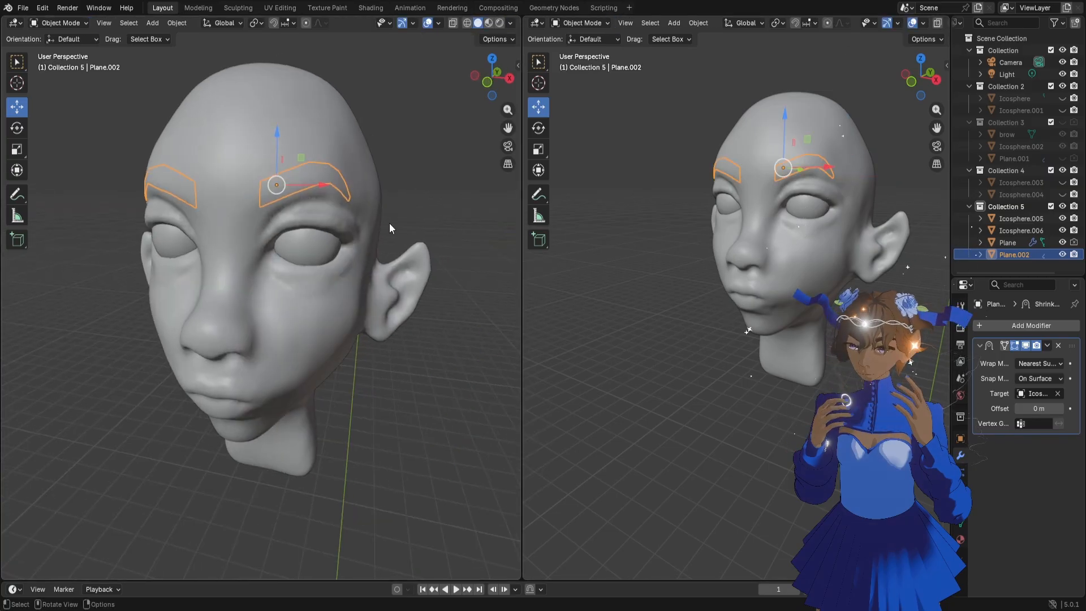
Compare the eyebrow with the Shrinkwrap modifier's viewport display off and on, and remove the modifier
key(Tab)
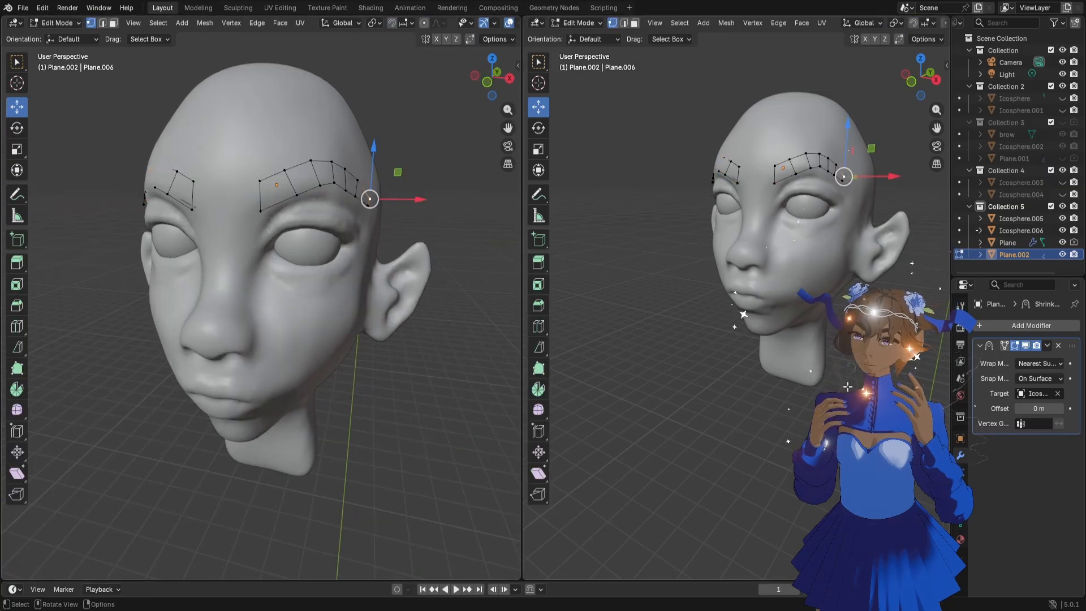
click(1031, 349)
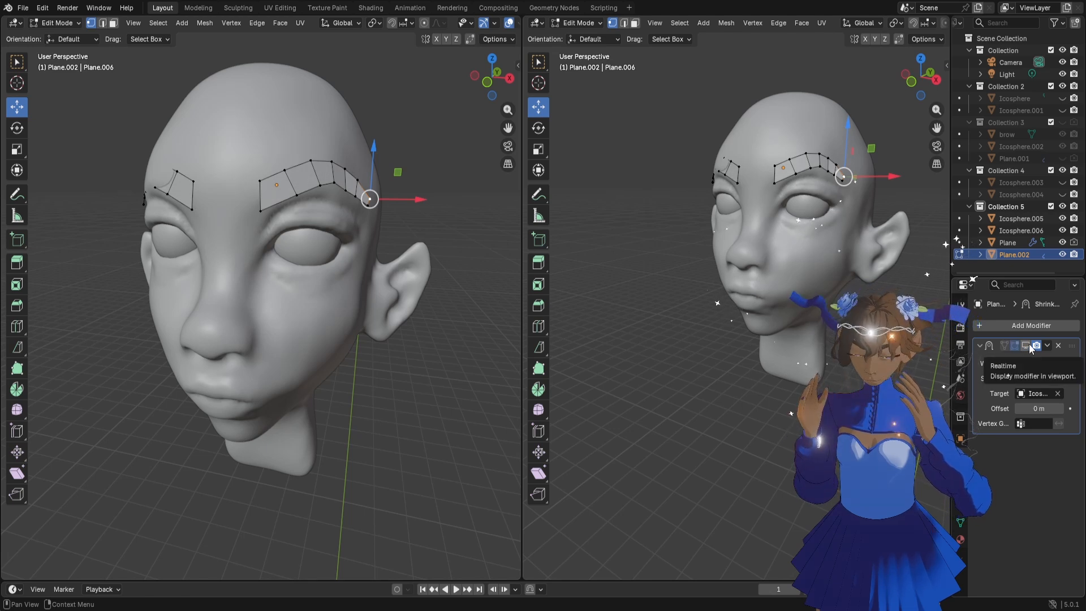
click(1030, 346)
key(Tab)
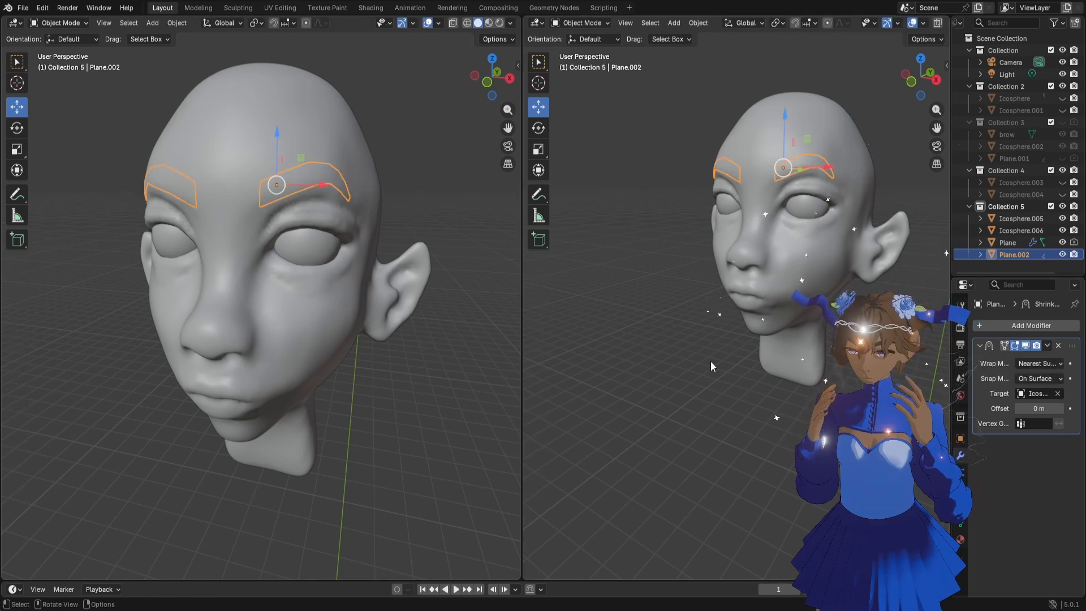
click(1029, 349)
click(1057, 346)
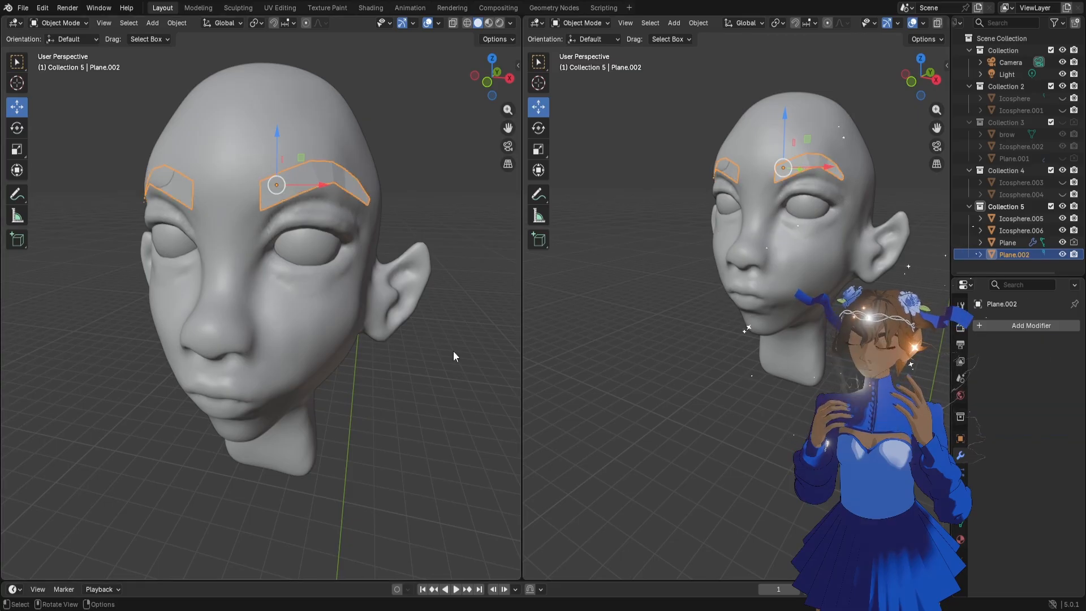
Hide the eyebrow mesh Plane.002 and switch the head mesh Icosphere.005 to Sculpt Mode
middle_drag(453, 357, 447, 306)
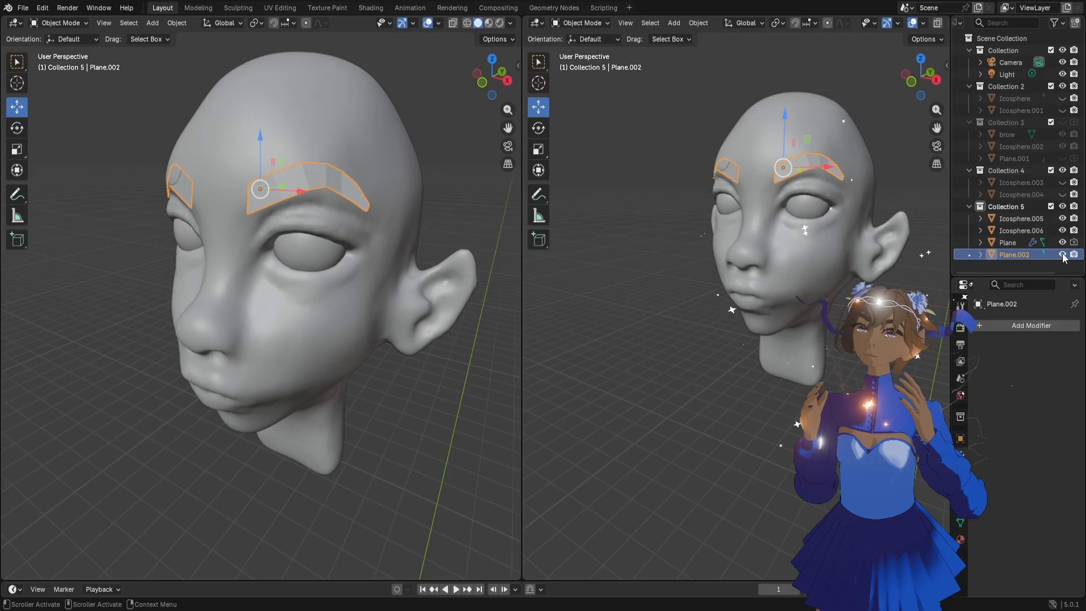
middle_drag(296, 296, 292, 290)
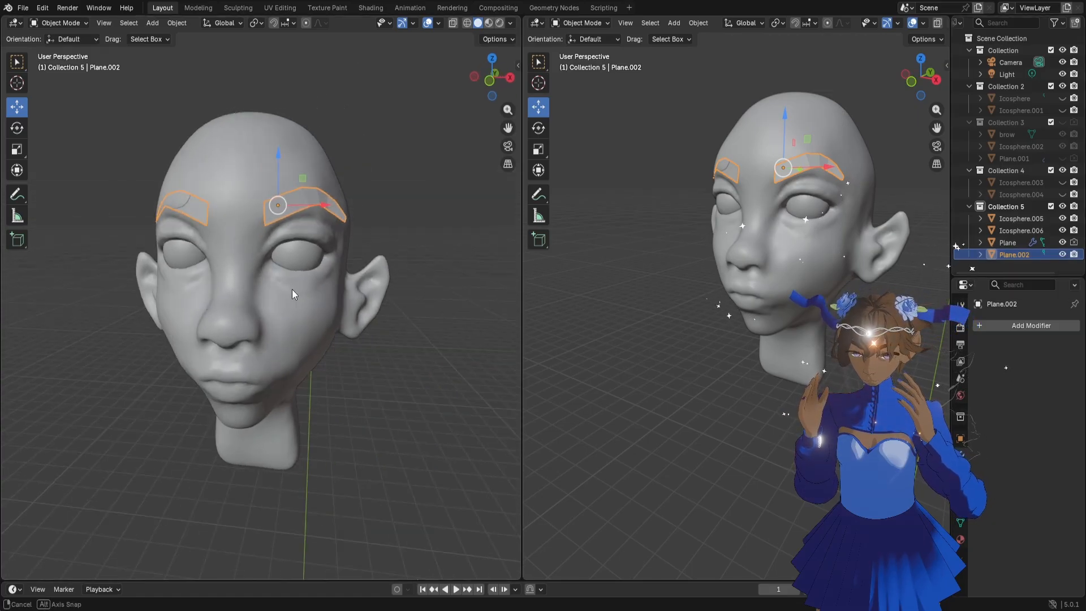
click(1063, 254)
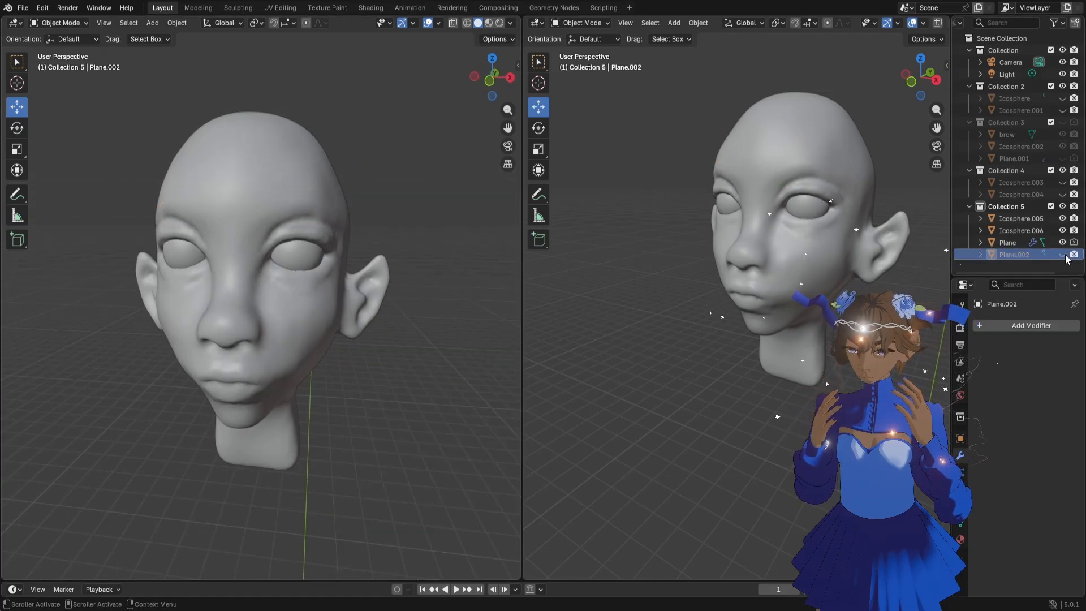
click(267, 184)
click(62, 23)
click(64, 62)
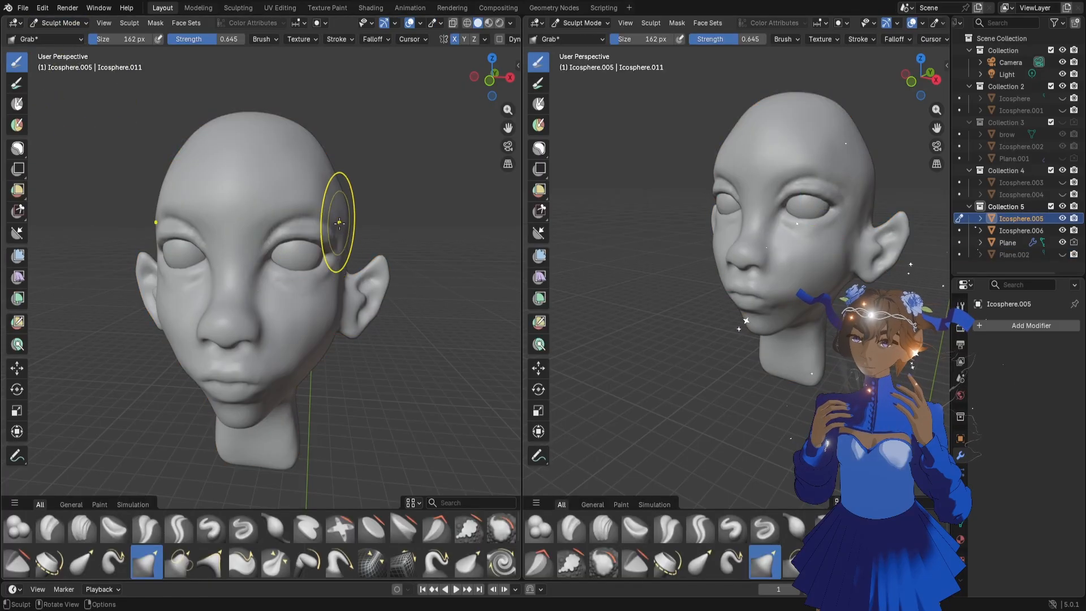
Flatten the temple and the side of the forehead with the Flatten/Contrast brush at 148 px and then 106 px
click(372, 531)
key(f)
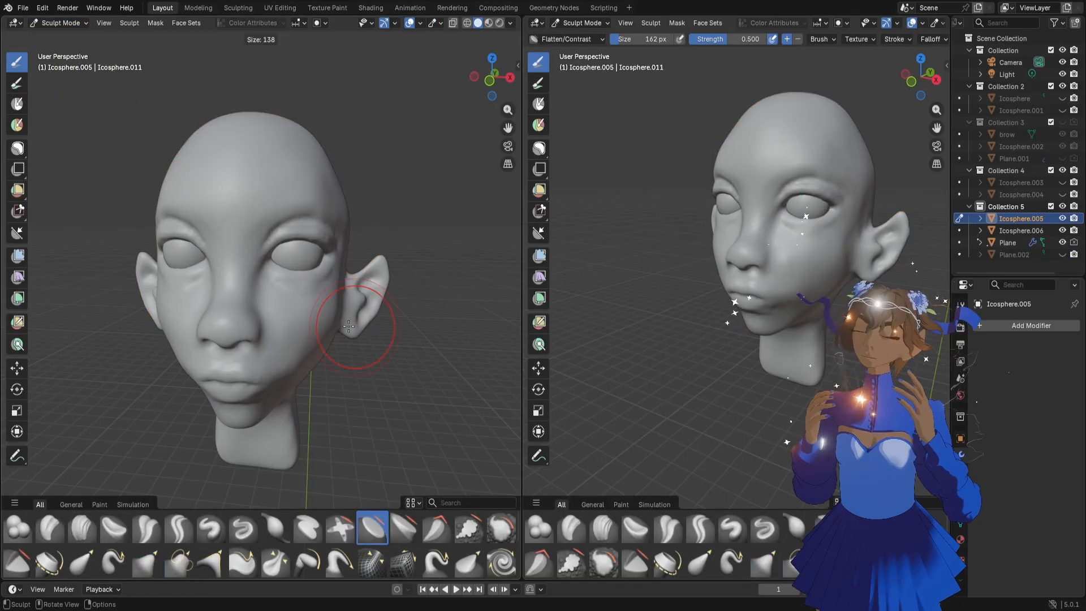
click(352, 324)
middle_drag(363, 315, 358, 314)
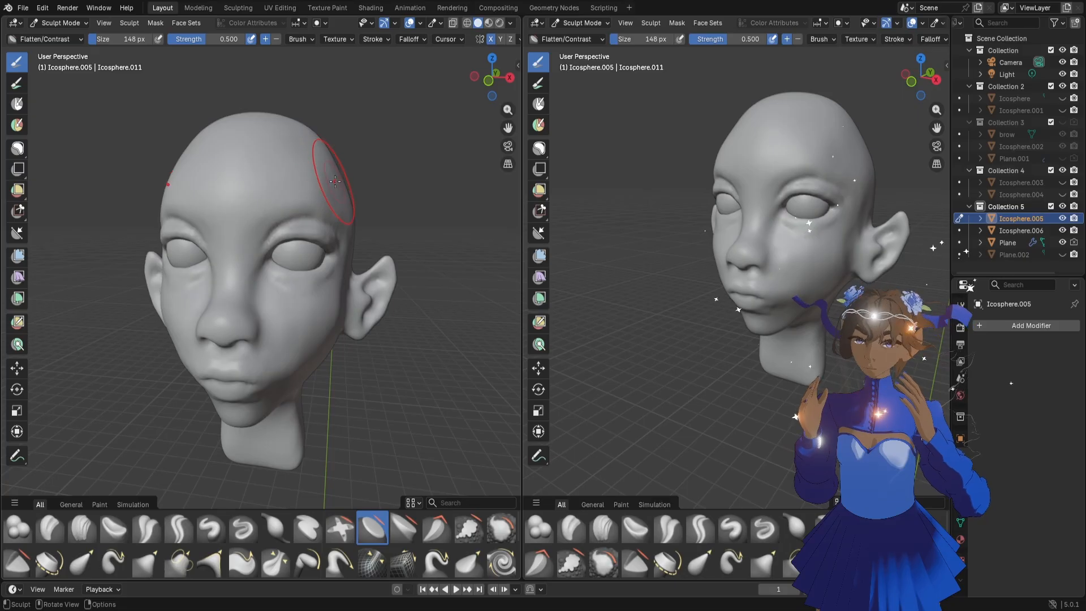
key(f)
click(323, 175)
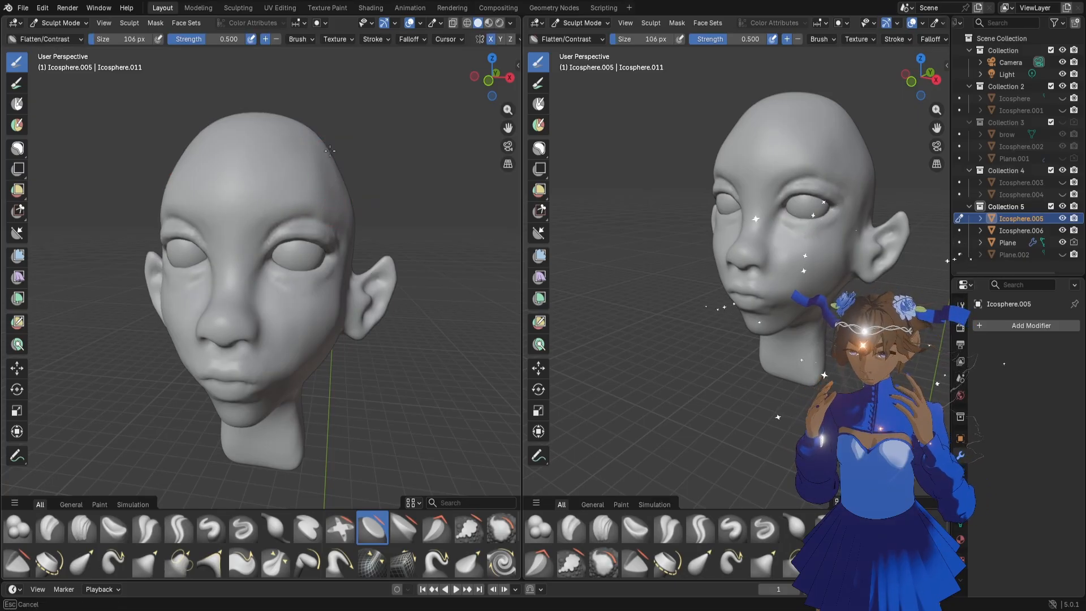
middle_drag(380, 237, 385, 193)
mouse_move(363, 228)
mouse_down()
mouse_move(388, 218)
mouse_move(356, 187)
mouse_move(332, 245)
mouse_move(286, 242)
mouse_up()
middle_drag(286, 243, 292, 241)
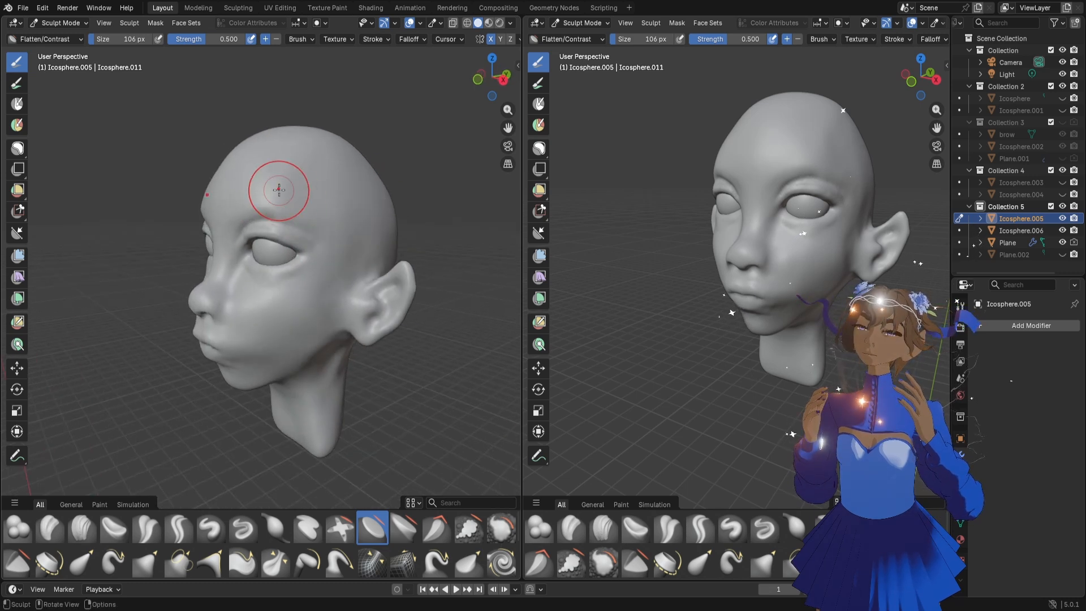
mouse_move(282, 203)
middle_down()
mouse_move(298, 221)
mouse_move(376, 230)
middle_up()
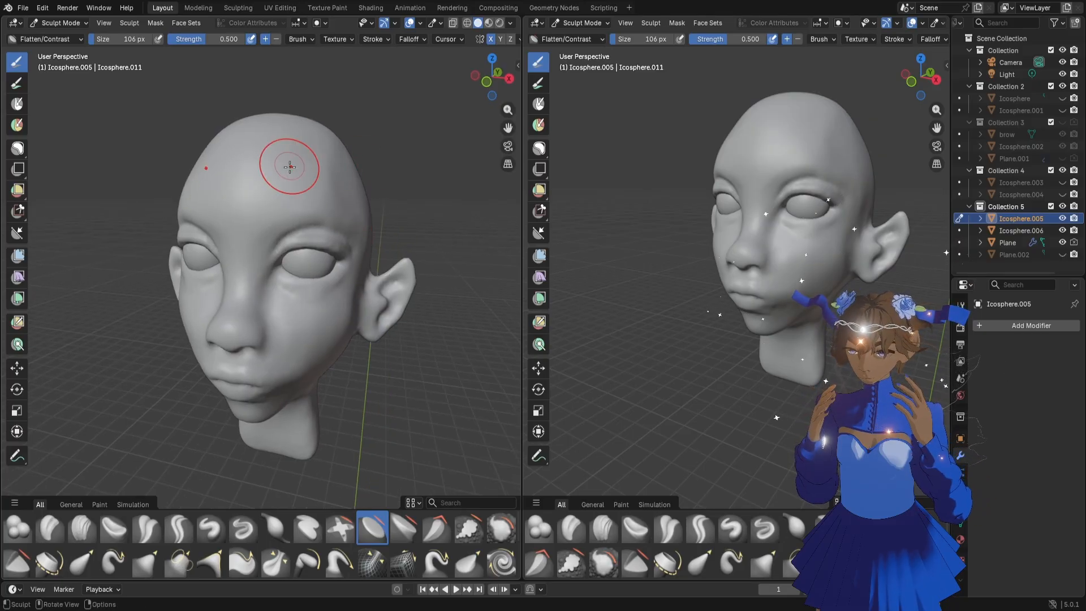
Try flattening the forehead and the lower cheek with the same brush, and undo the strokes
mouse_move(289, 167)
mouse_down()
mouse_move(235, 206)
mouse_move(280, 226)
mouse_up()
key(ctrl+z)
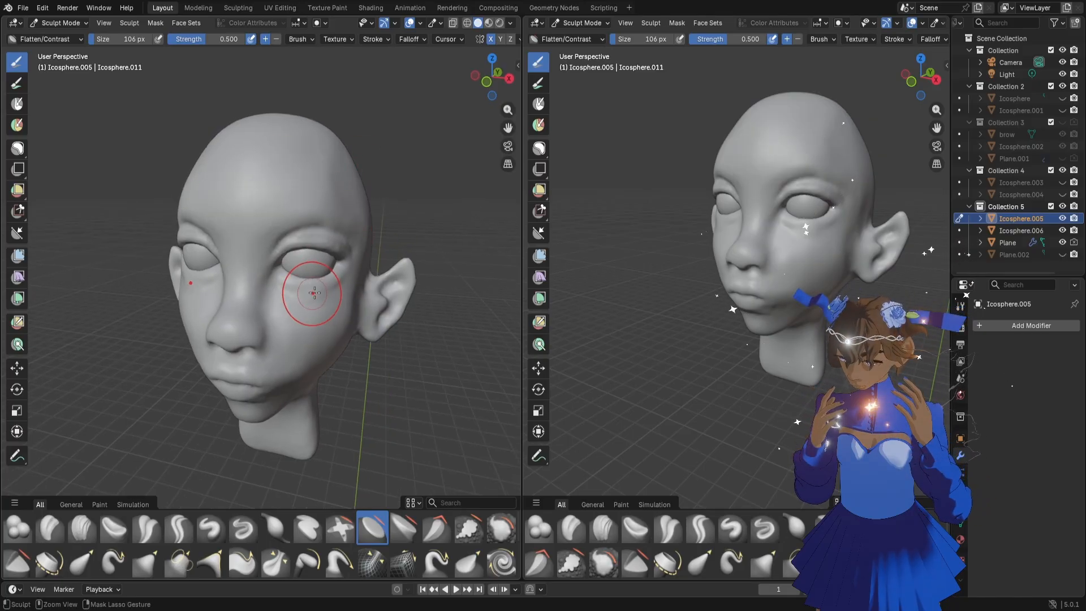
drag(284, 330, 338, 378)
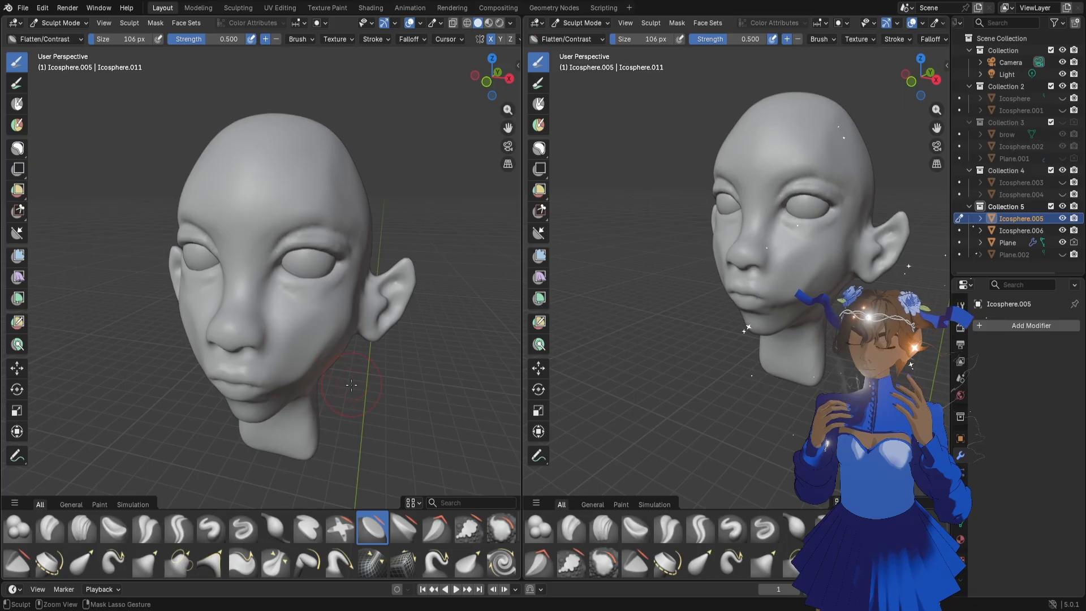
key(ctrl+z)
Refine the jaw and lower cheek with the Flatten/Contrast brush reduced to 50 px
mouse_move(380, 373)
middle_down()
mouse_move(339, 344)
mouse_move(356, 384)
mouse_move(375, 393)
middle_up()
key(f)
click(356, 367)
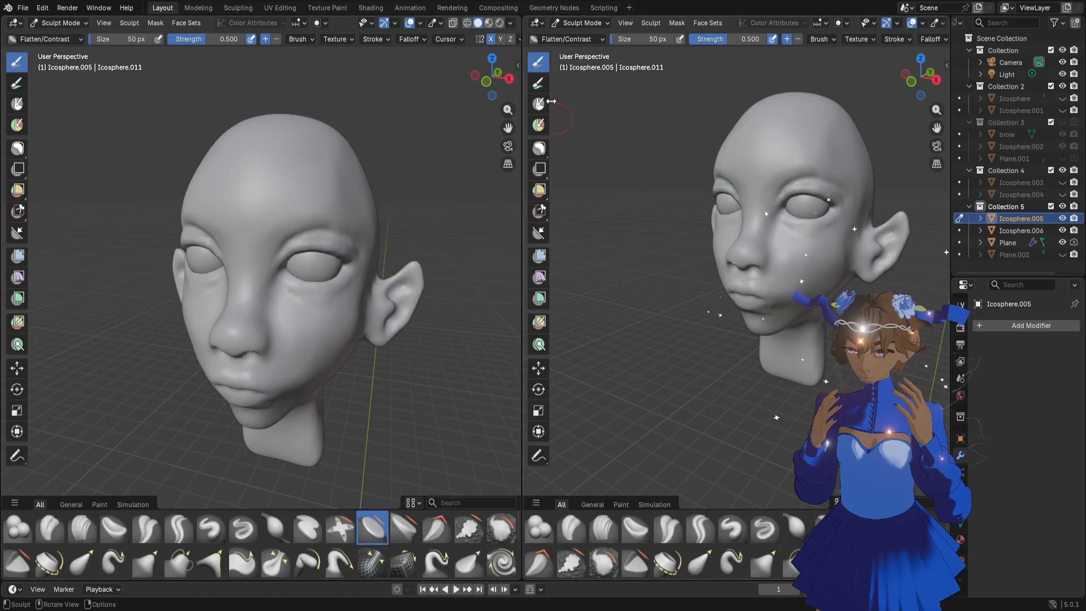
shift+middle_drag(255, 376, 317, 273)
scroll(337, 285, up, 1)
scroll(325, 275, down, 1)
scroll(323, 279, up, 1)
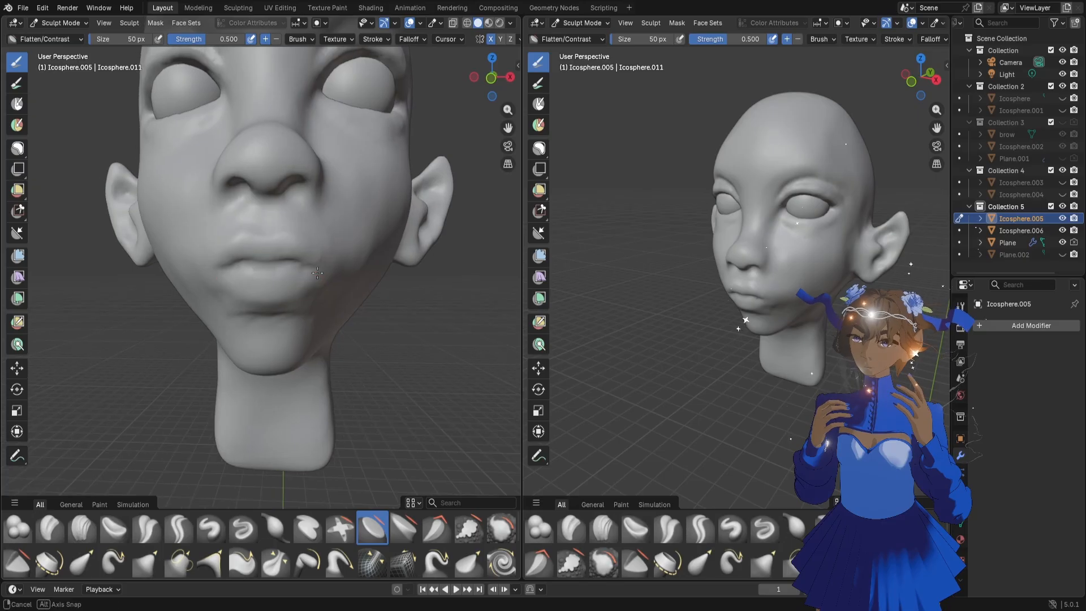
Define the mouth corners and lip contour with the Draw Sharp brush at 52 px, and save the file
key(f)
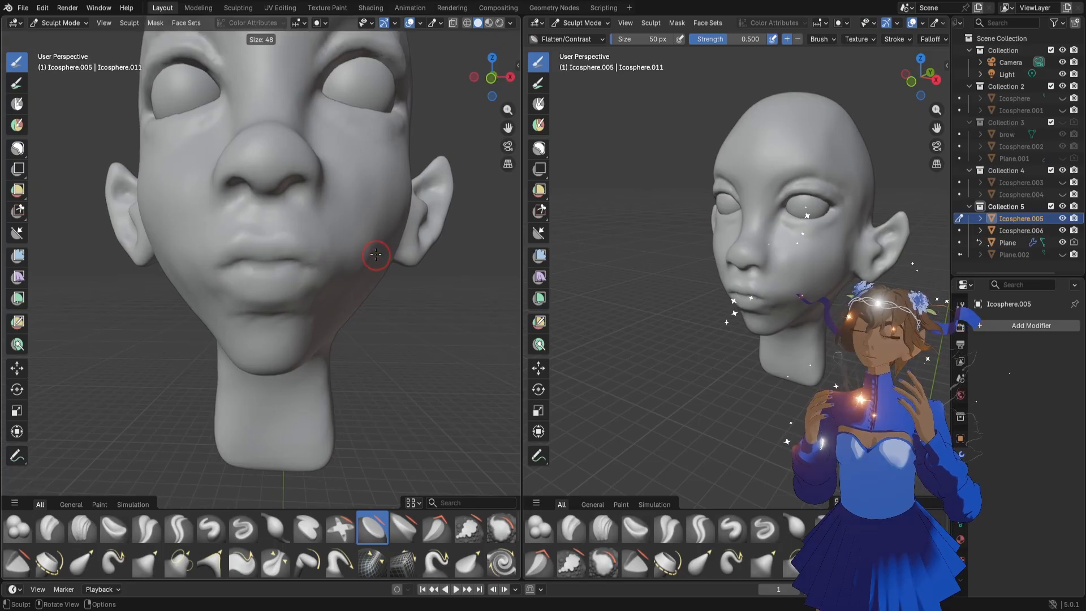
click(364, 265)
click(244, 529)
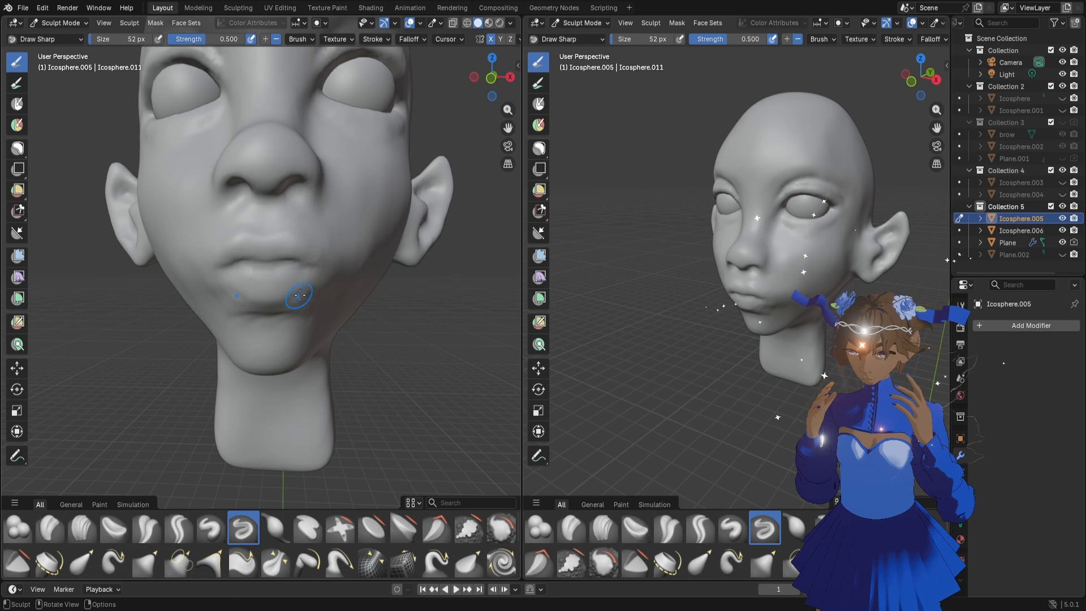
drag(491, 78, 521, 101)
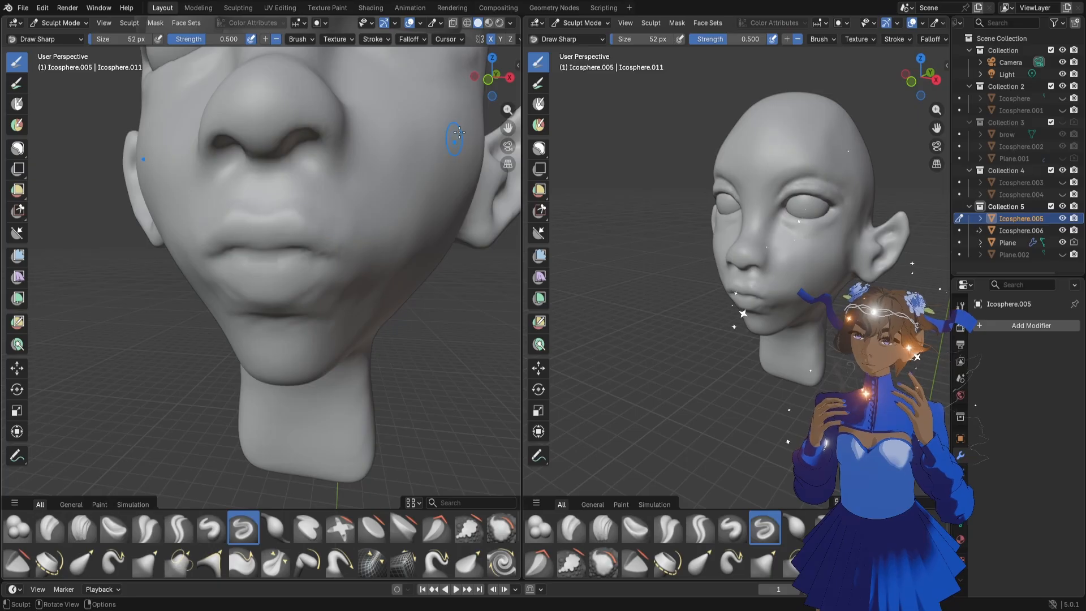
mouse_move(500, 91)
mouse_down()
mouse_move(470, 87)
mouse_move(508, 78)
mouse_up()
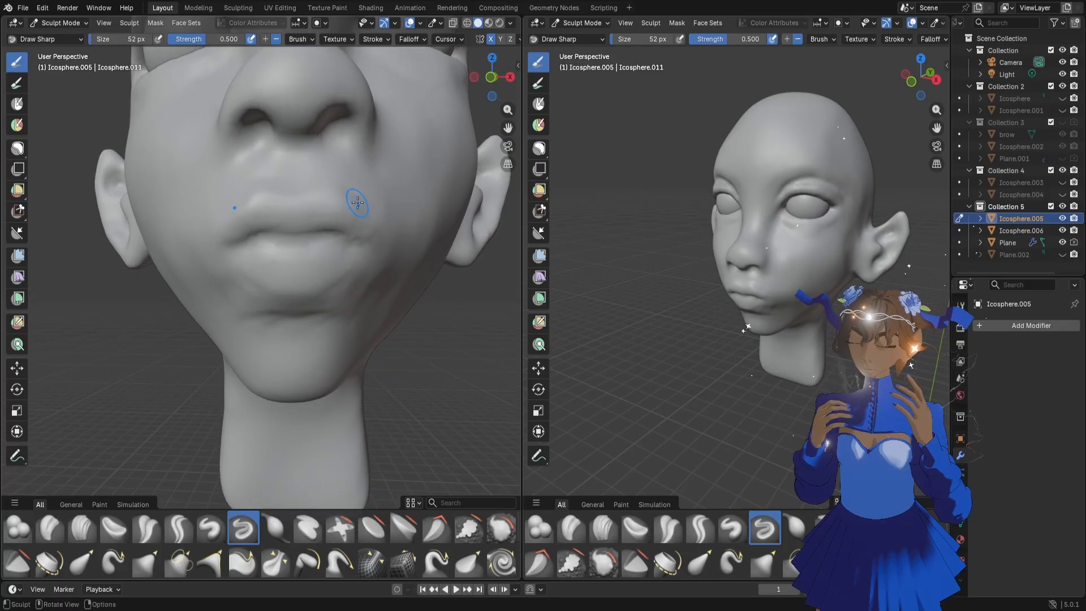
scroll(368, 248, down, 3)
middle_drag(368, 248, 384, 248)
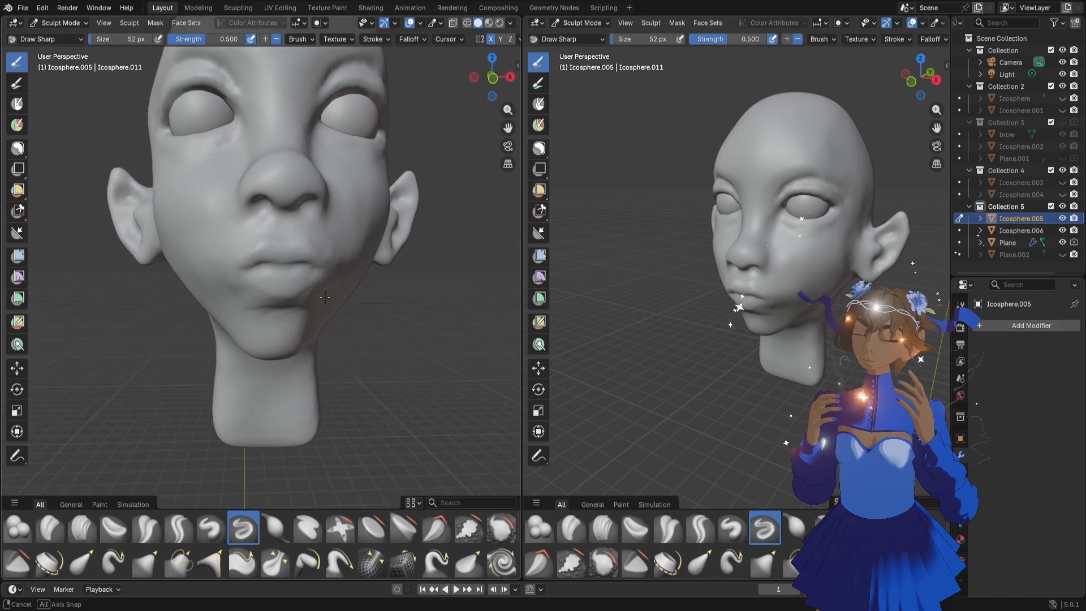
scroll(324, 286, up, 3)
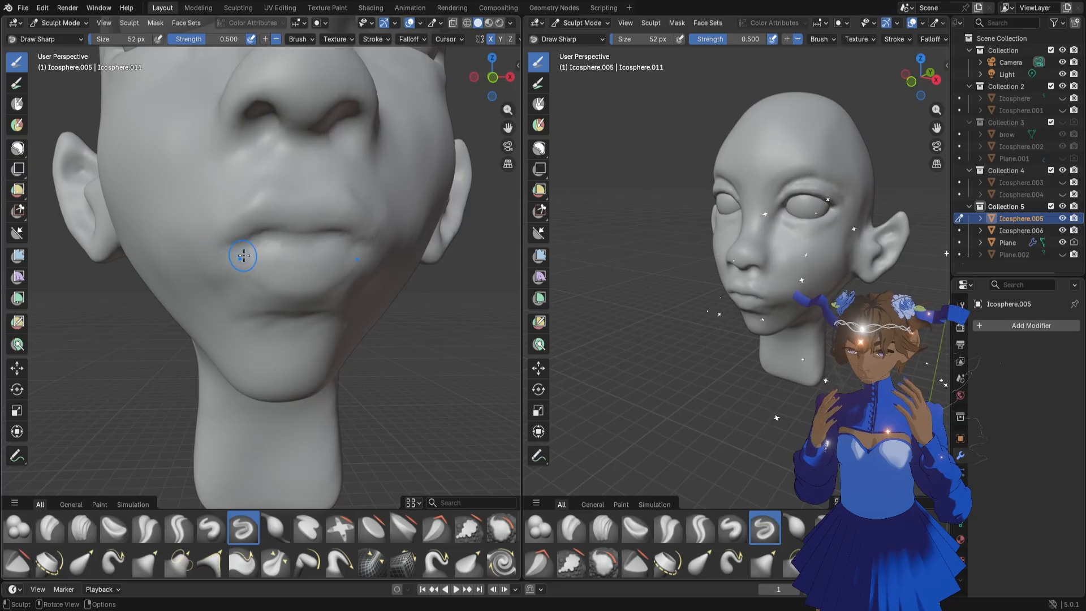
scroll(243, 256, down, 6)
key(ctrl+s)
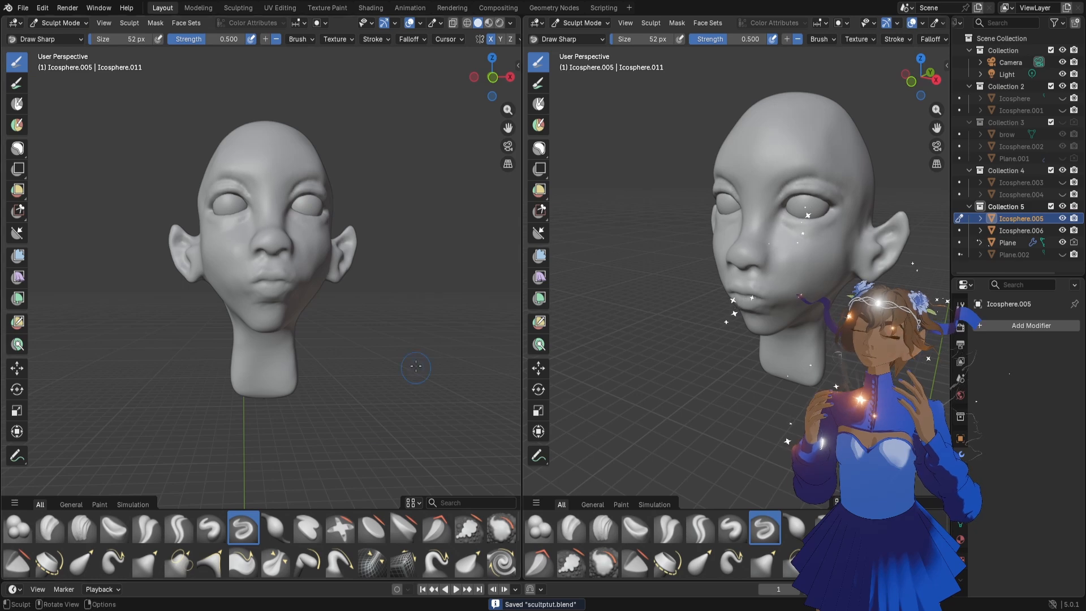
Widen the second viewport and frame the whole head in it from the front for checking the proportions
scroll(410, 357, up, 4)
scroll(374, 336, down, 2)
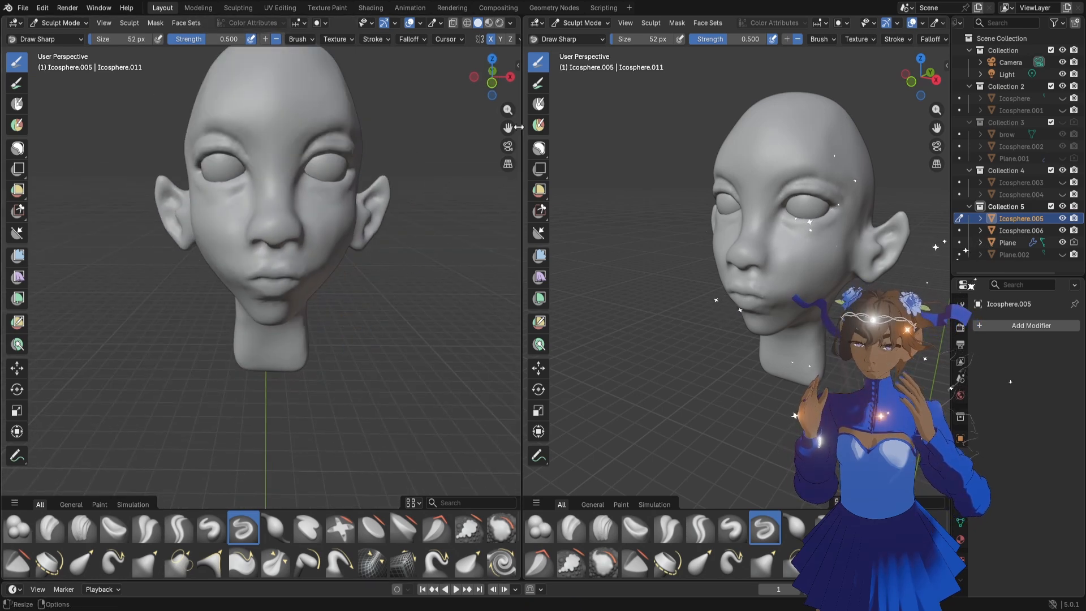
mouse_move(362, 260)
middle_down()
mouse_move(300, 257)
mouse_move(347, 262)
mouse_move(287, 237)
middle_up()
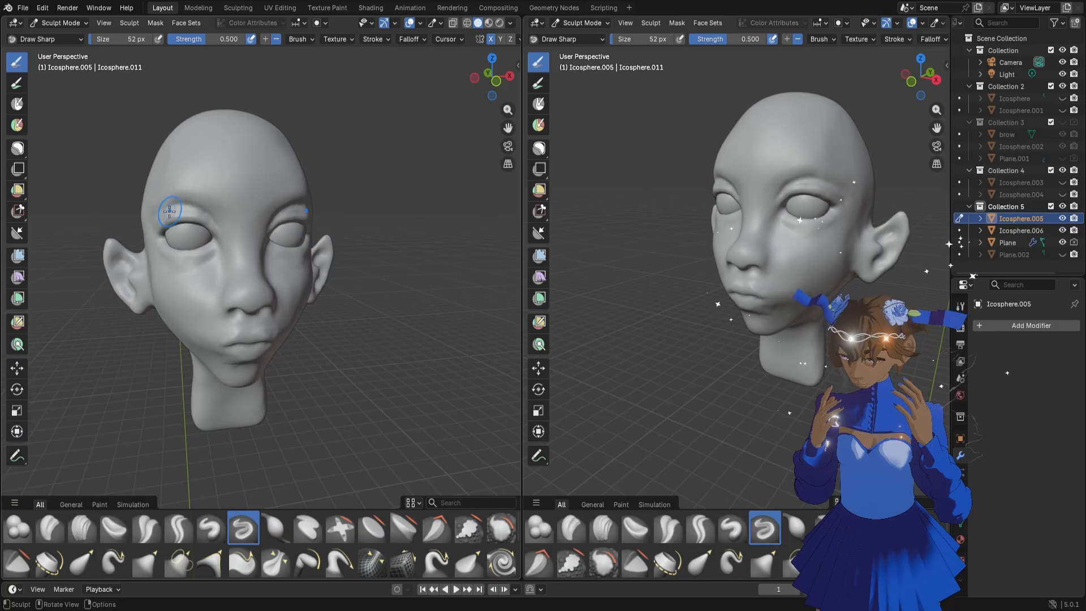
middle_drag(690, 254, 748, 277)
scroll(748, 277, up, 5)
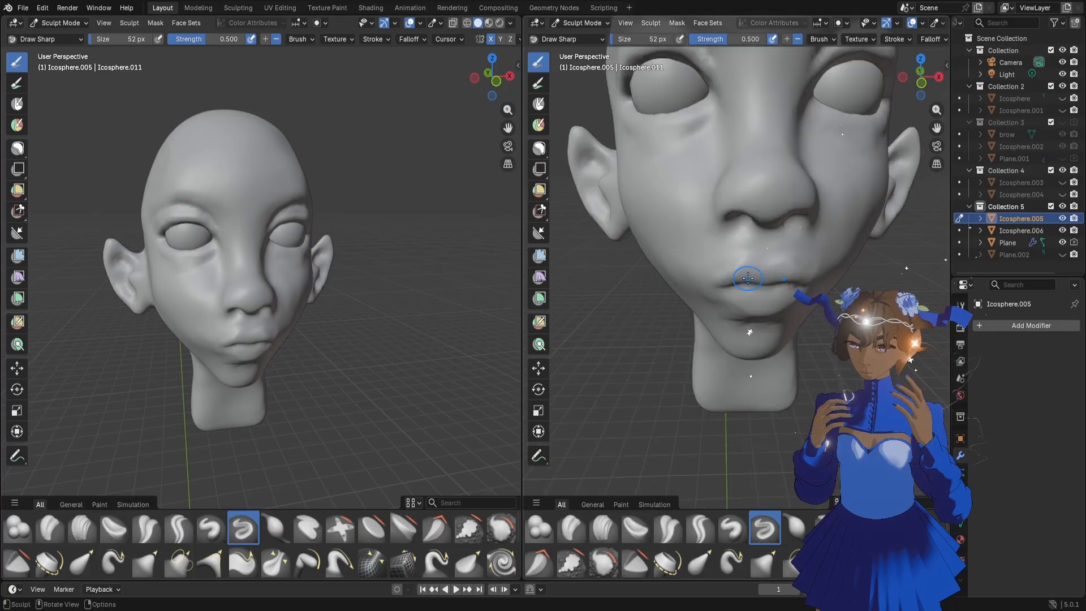
scroll(748, 278, down, 5)
drag(520, 254, 440, 252)
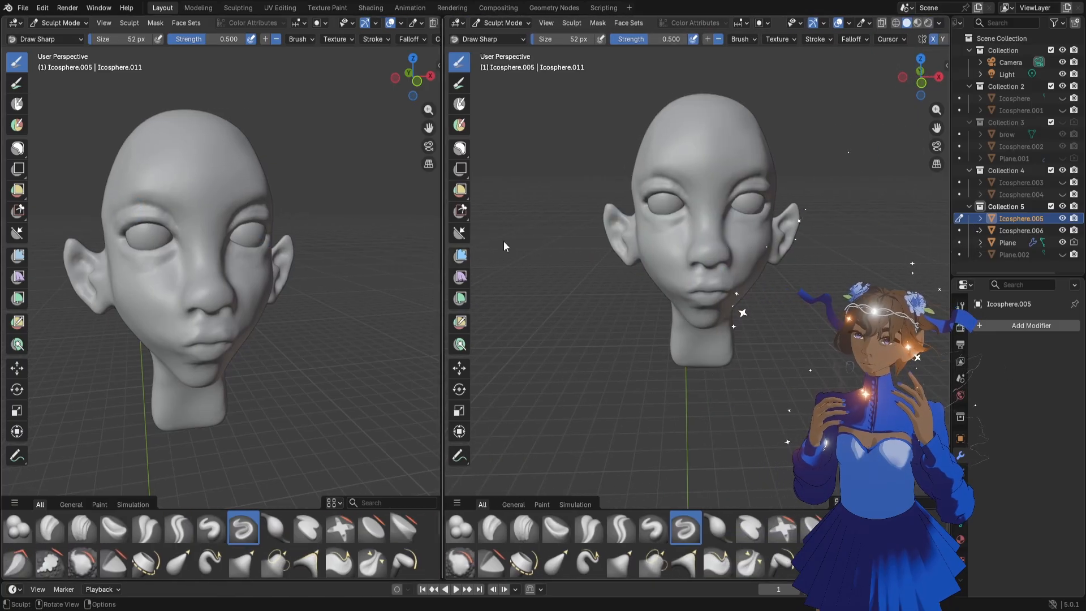
shift+middle_drag(860, 97, 861, 156)
mouse_move(319, 253)
middle_down()
mouse_move(277, 256)
mouse_move(291, 252)
mouse_move(242, 235)
mouse_move(187, 247)
mouse_move(394, 173)
middle_up()
scroll(283, 256, up, 3)
scroll(280, 257, down, 3)
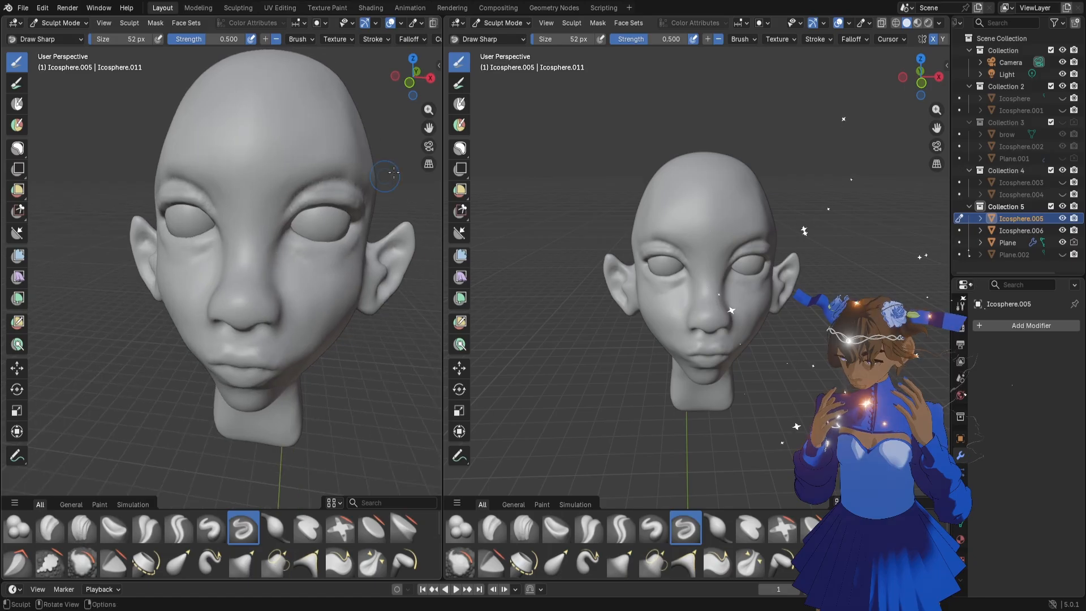
Carve the hollow inside the upper part of the ear with the Draw Sharp brush at 100 px
drag(429, 127, 347, 126)
key(f)
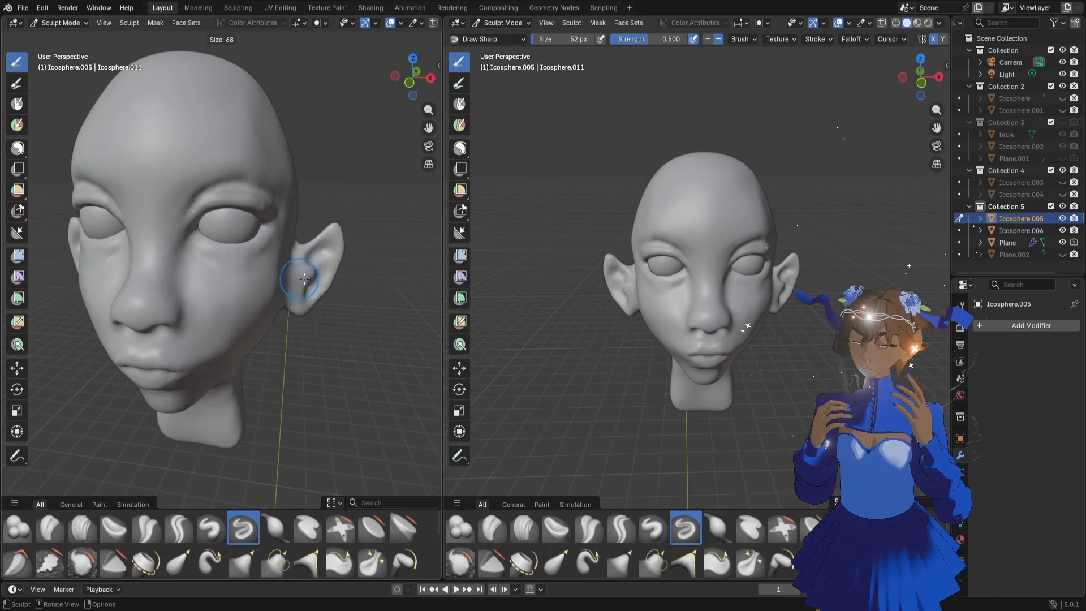
click(313, 278)
middle_drag(328, 265, 311, 258)
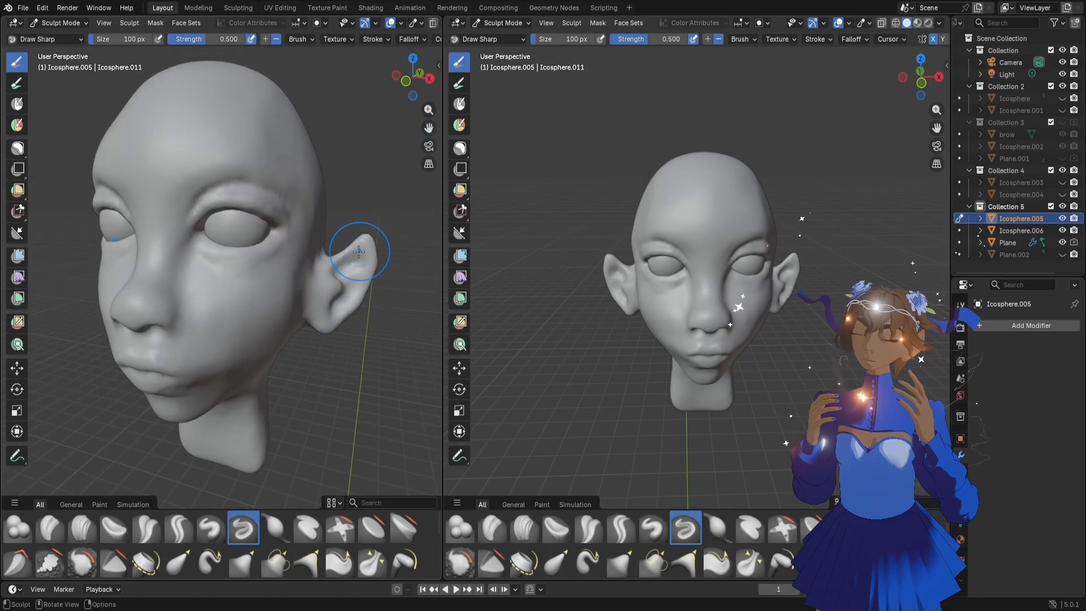
drag(359, 251, 354, 251)
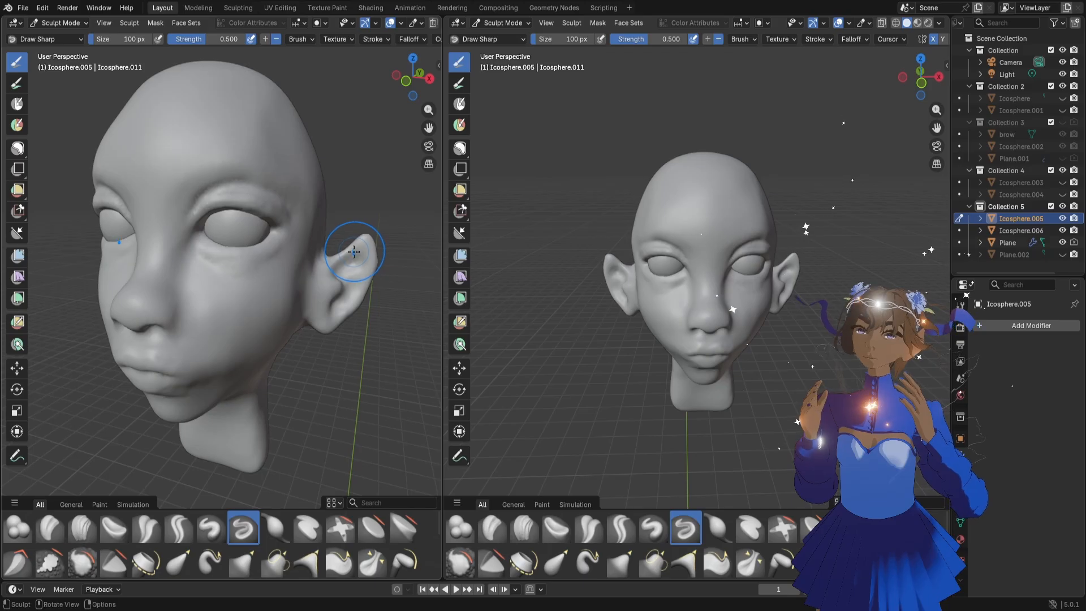
middle_drag(354, 251, 328, 240)
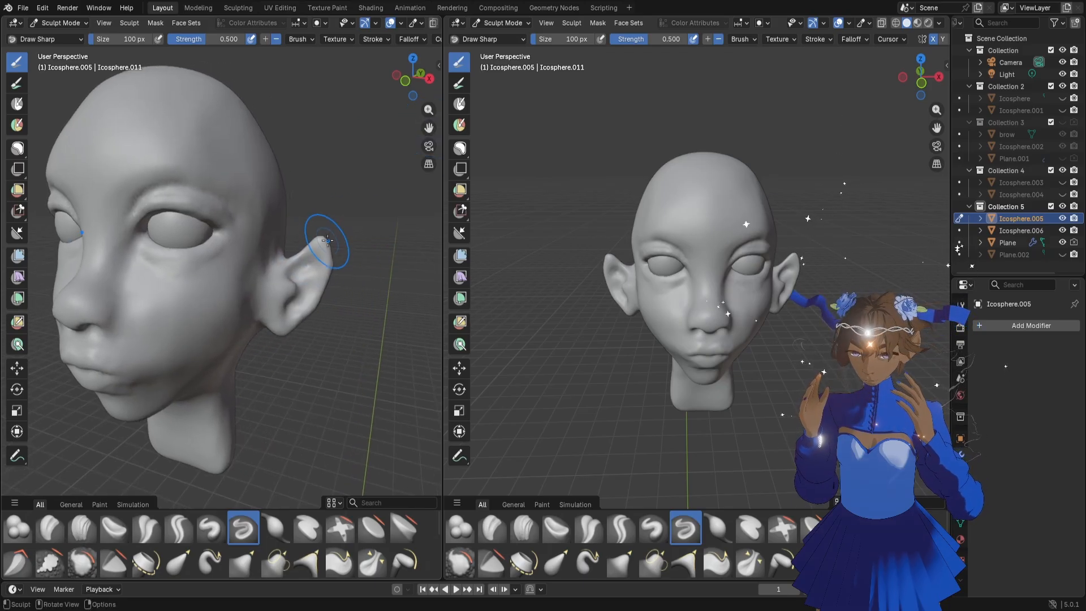
Reshape the ear's upper rim with the Grab brush at 100 px and then 76 px
key(shift+r)
click(319, 241)
key(g)
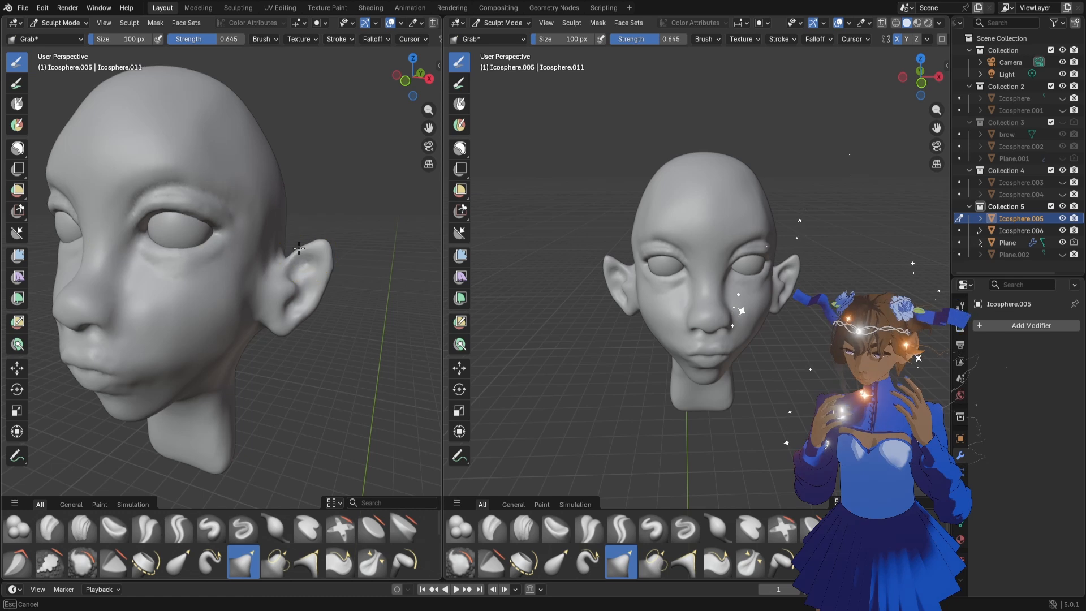
drag(300, 250, 305, 248)
middle_drag(355, 284, 368, 285)
scroll(351, 272, up, 3)
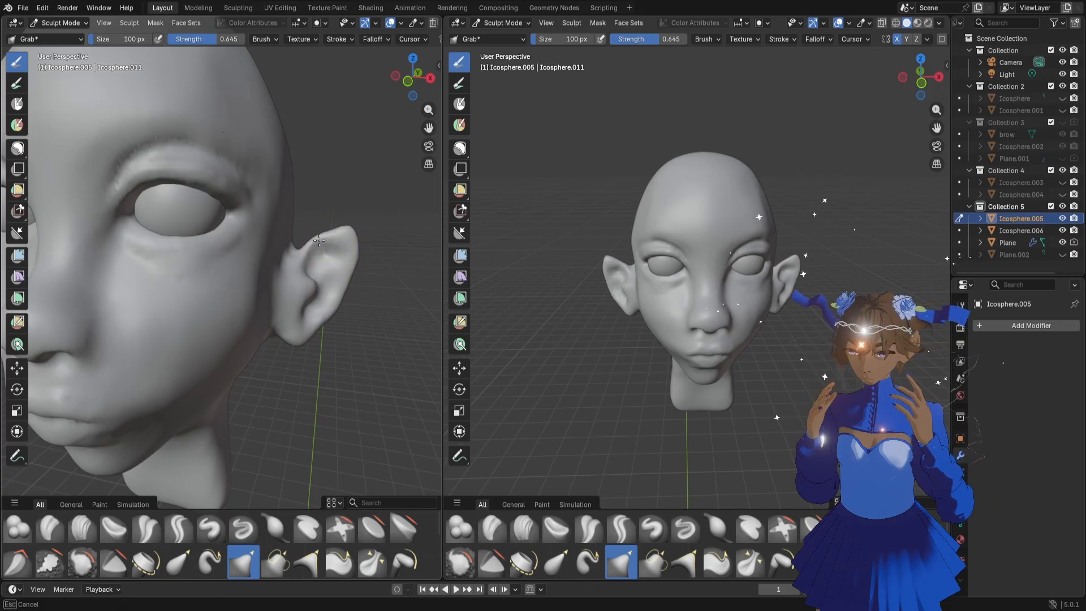
mouse_move(336, 232)
mouse_down()
mouse_move(352, 238)
mouse_move(336, 235)
mouse_up()
key(f)
click(341, 236)
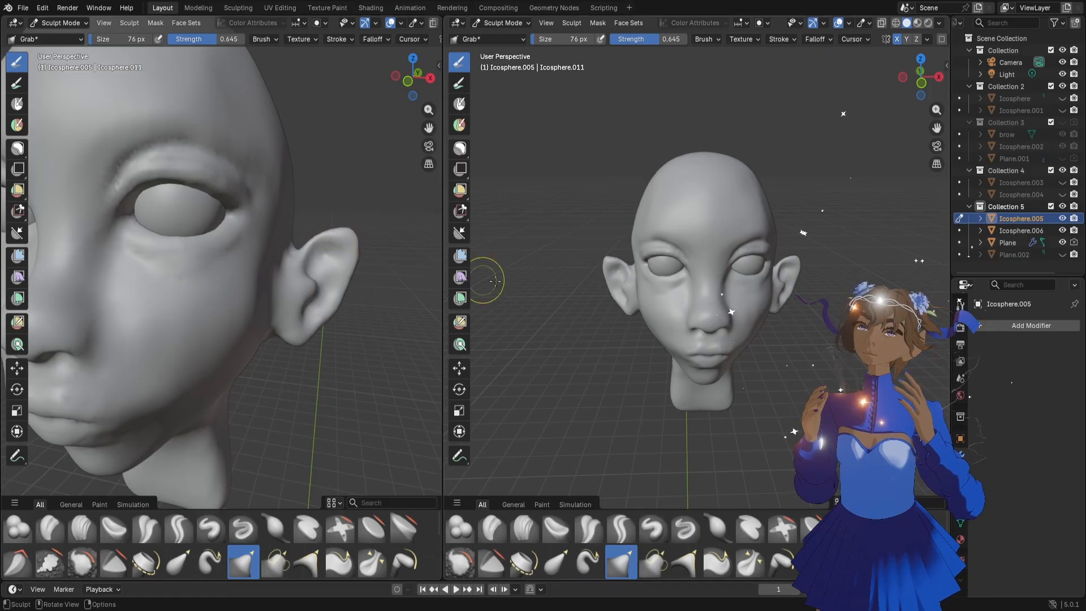
Frame the face closely in the second viewport and adjust the ear's inner shape from the side with the 76 px Grab brush
mouse_move(687, 322)
middle_down()
mouse_move(652, 318)
mouse_move(651, 308)
middle_up()
scroll(651, 307, up, 3)
scroll(890, 245, up, 3)
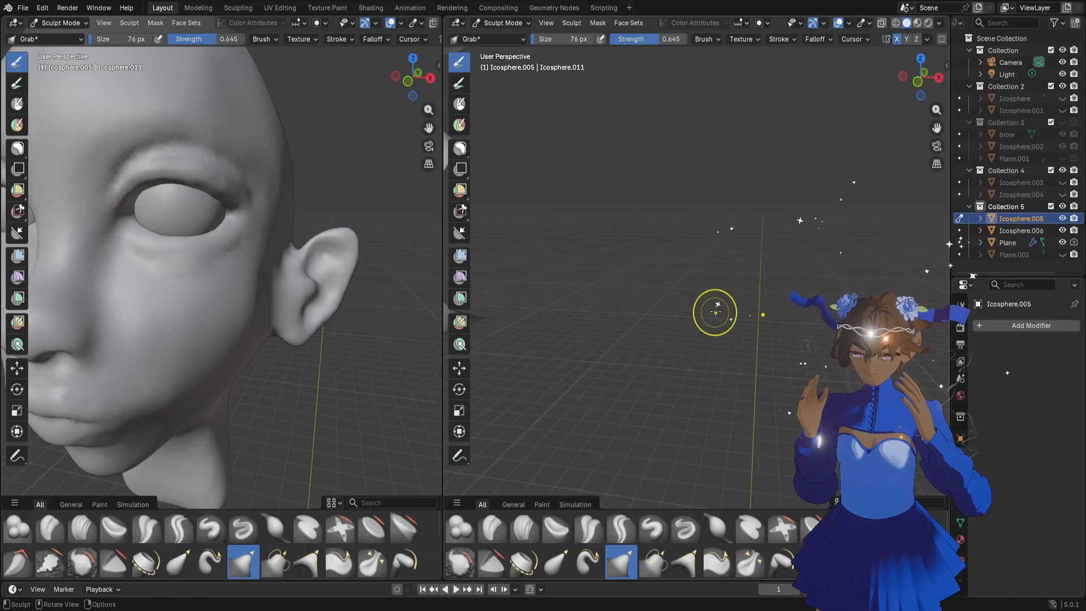
scroll(686, 315, down, 5)
scroll(696, 311, up, 5)
middle_drag(310, 303, 335, 266)
drag(335, 266, 331, 269)
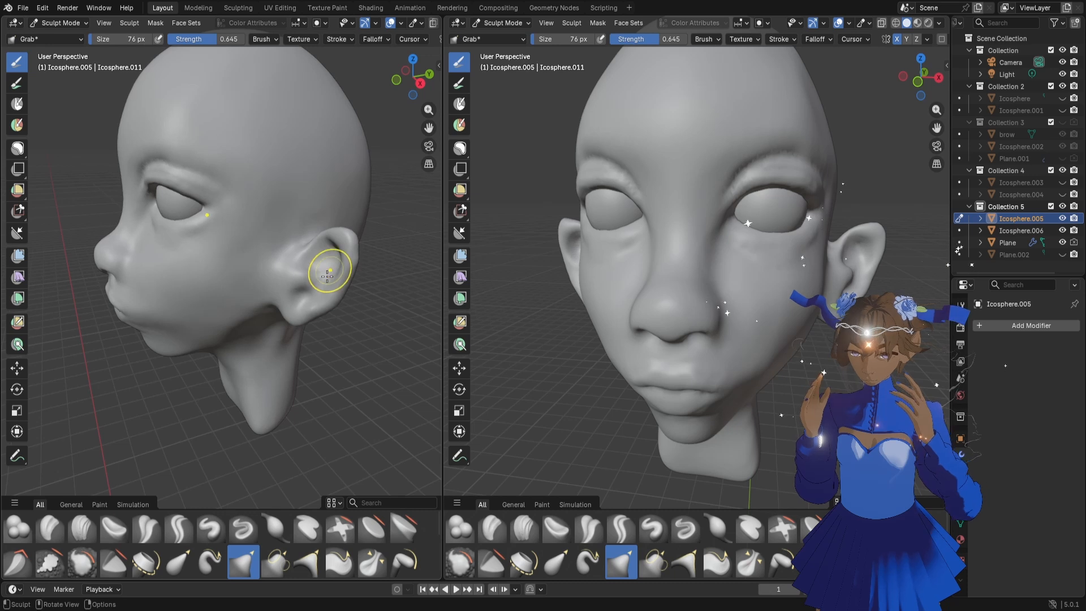
middle_drag(327, 272, 346, 279)
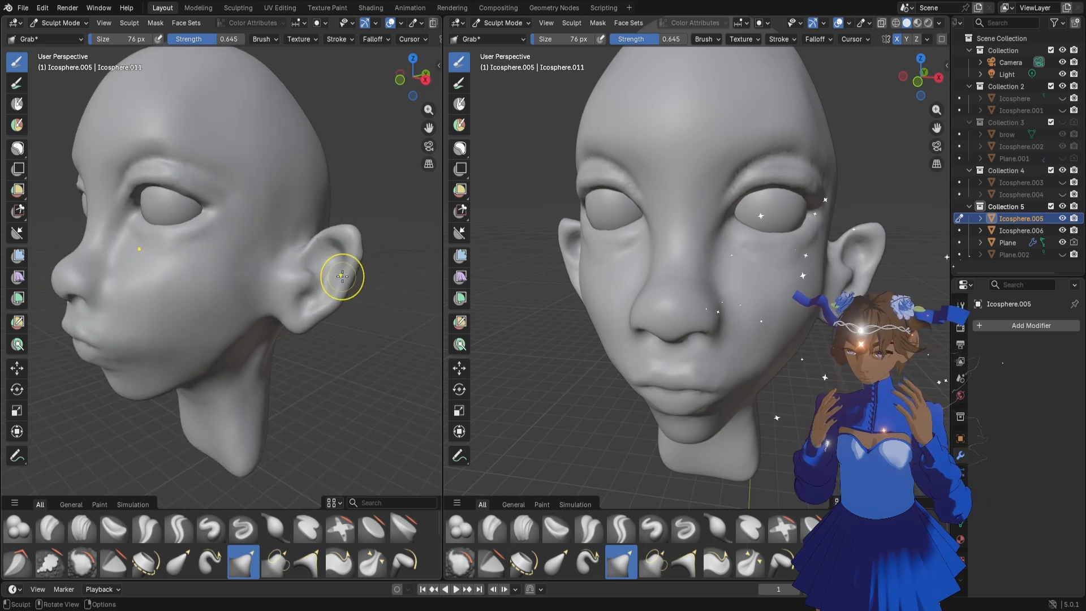
Refine the ear's inner folds and lower rim with the Grab brush at 52 px
scroll(342, 277, up, 1)
key(f)
click(364, 283)
drag(366, 273, 364, 271)
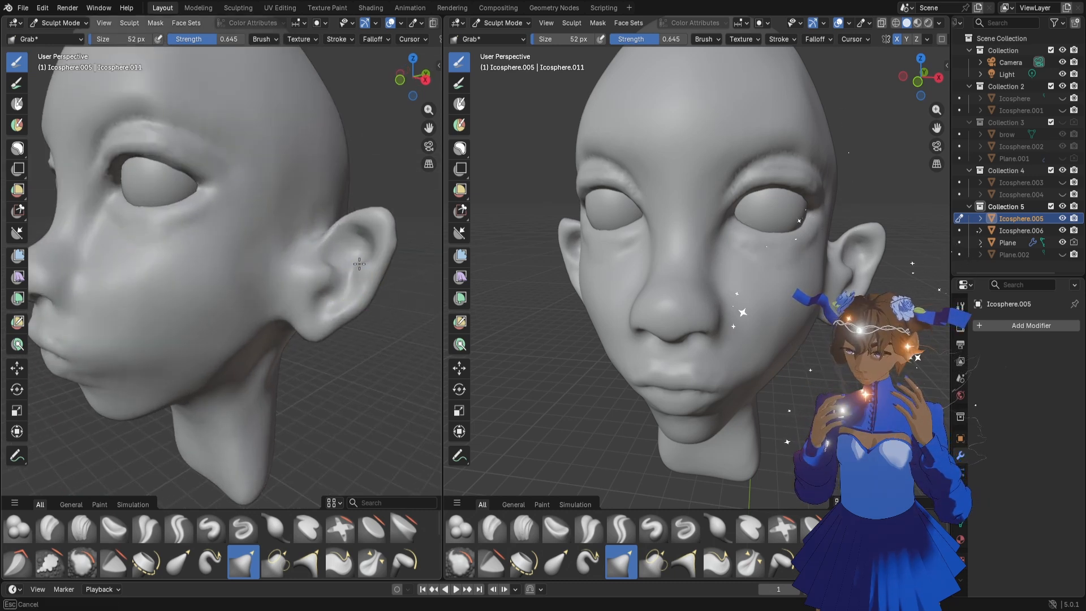
mouse_move(362, 297)
middle_down()
mouse_move(371, 284)
mouse_move(357, 289)
mouse_move(363, 327)
mouse_move(353, 292)
mouse_move(325, 283)
mouse_move(379, 273)
mouse_move(368, 243)
middle_up()
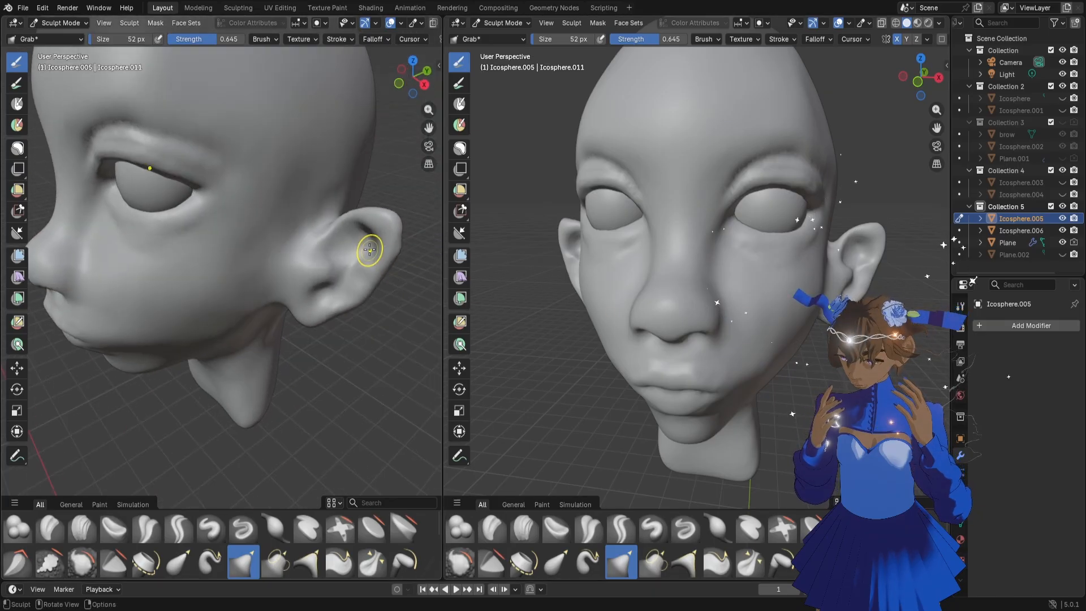
middle_drag(356, 297, 362, 277)
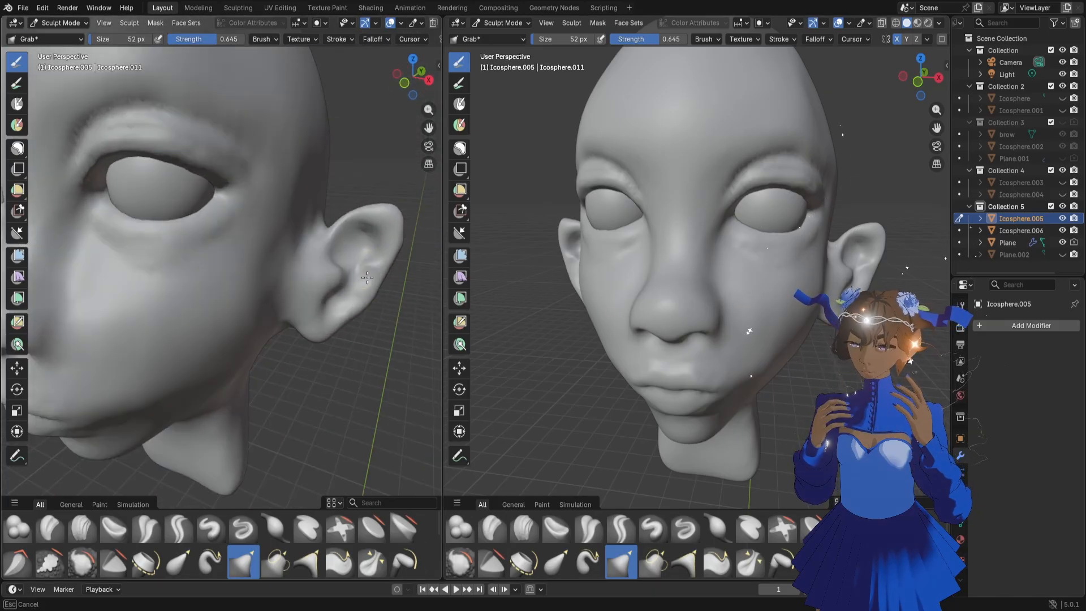
middle_drag(371, 286, 346, 314)
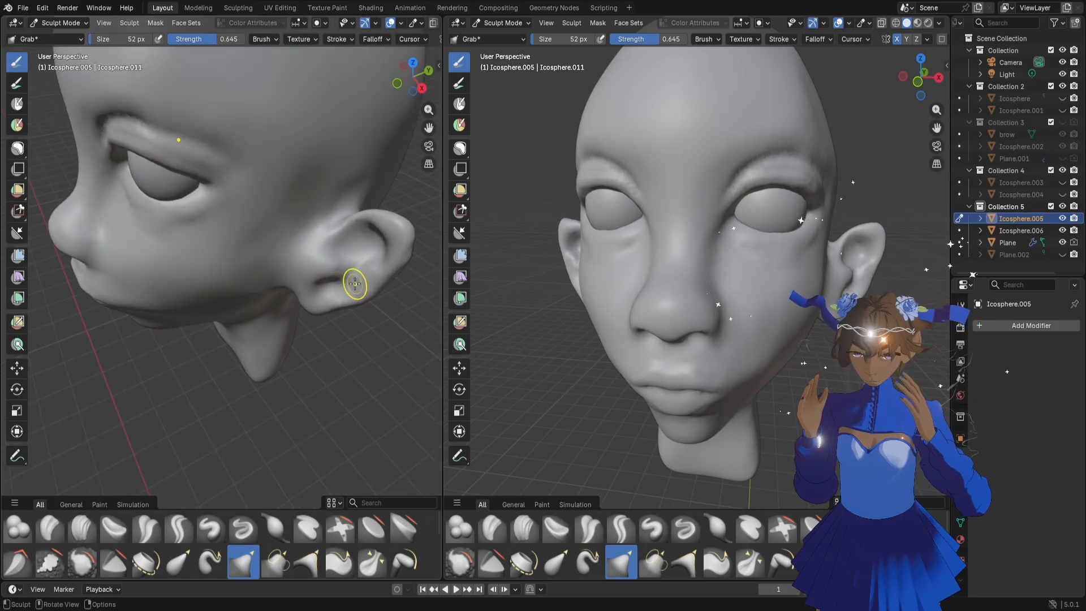
mouse_move(352, 286)
middle_down()
mouse_move(325, 334)
mouse_move(368, 290)
middle_up()
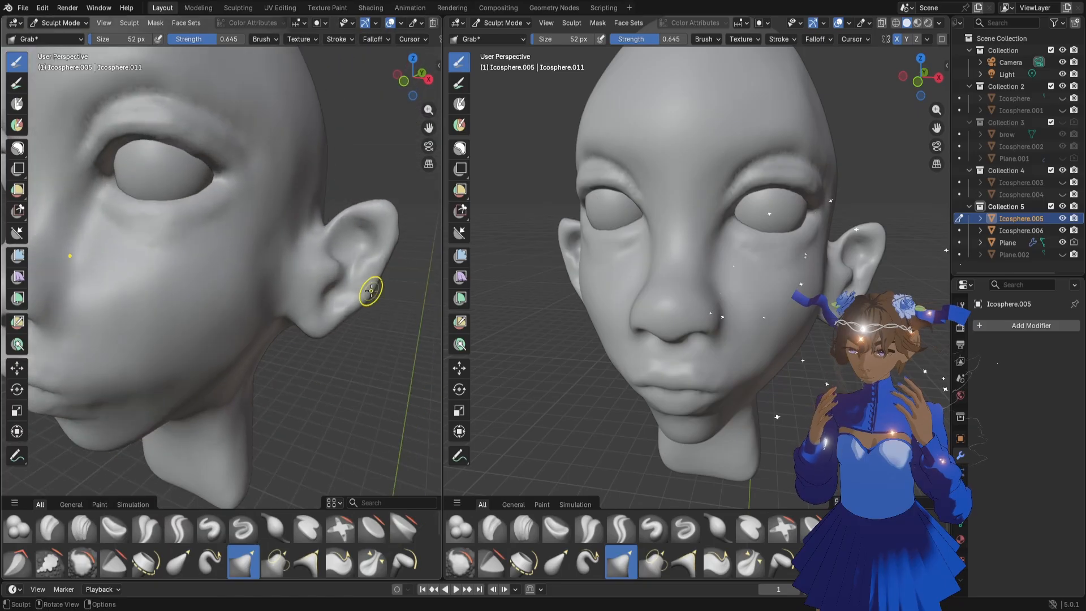
Carve the groove inside the ear's rear rim with the Draw Sharp brush at 28 px
click(243, 528)
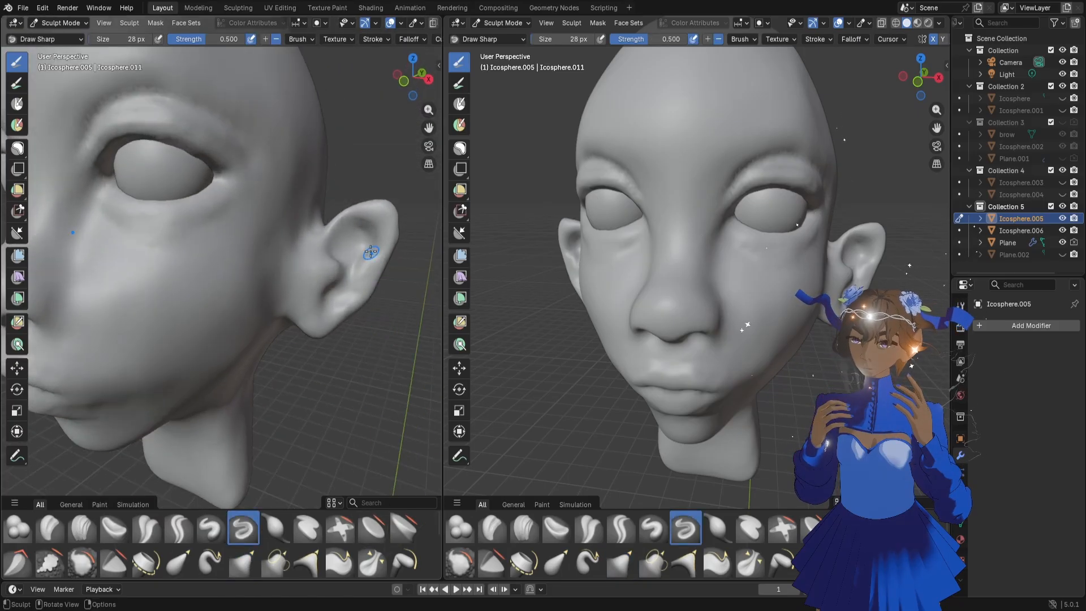
drag(377, 257, 349, 301)
middle_drag(369, 310, 364, 310)
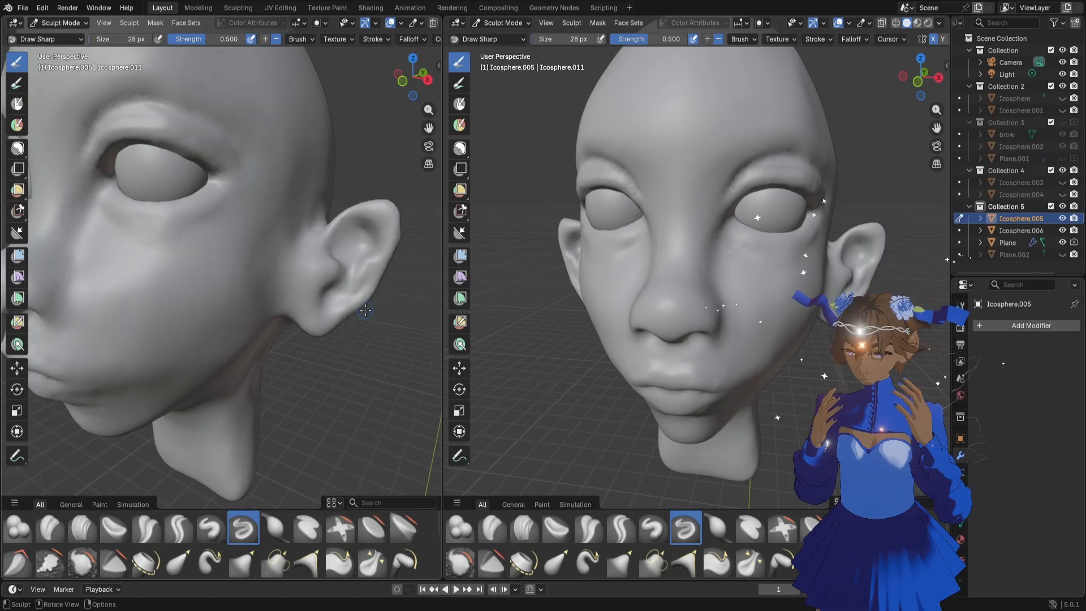
middle_drag(391, 275, 396, 279)
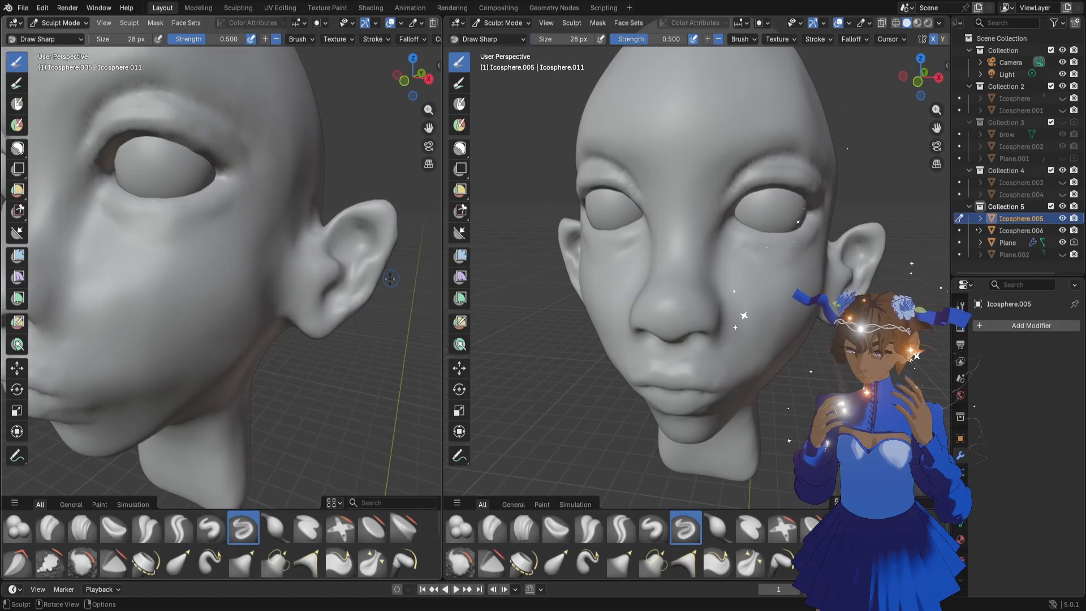
Adjust the head's remesh voxel size to about 0.003 m
scroll(273, 320, down, 2)
key(shift+r)
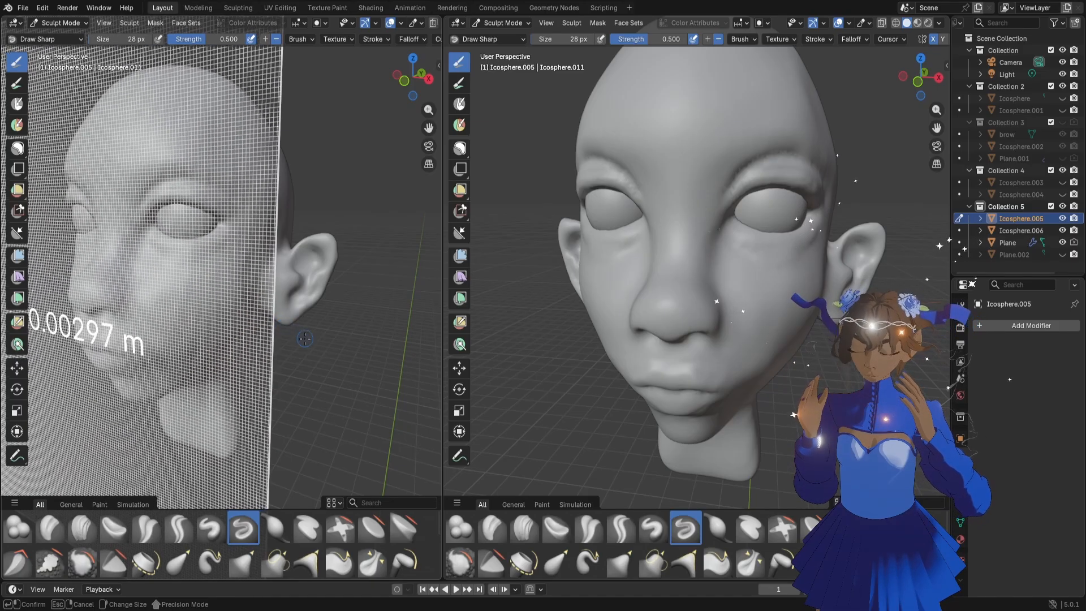
click(315, 344)
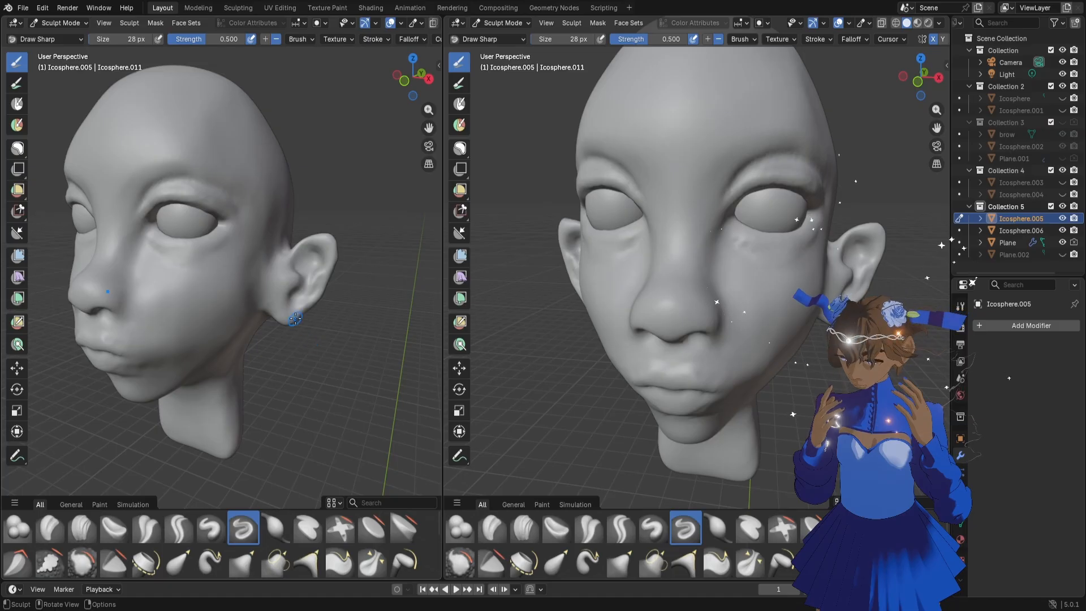
key(Tab)
key(Tab)
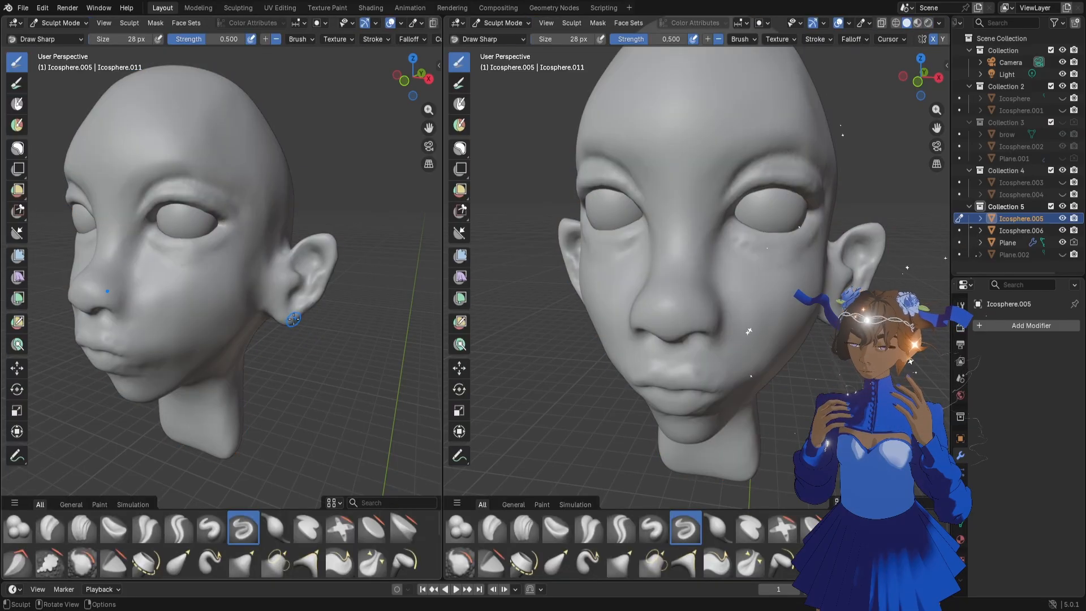
Enlarge the Draw Sharp brush to 96 px, widen the second viewport and frame the whole head in both viewports
key(f)
click(282, 333)
middle_drag(283, 332, 339, 319)
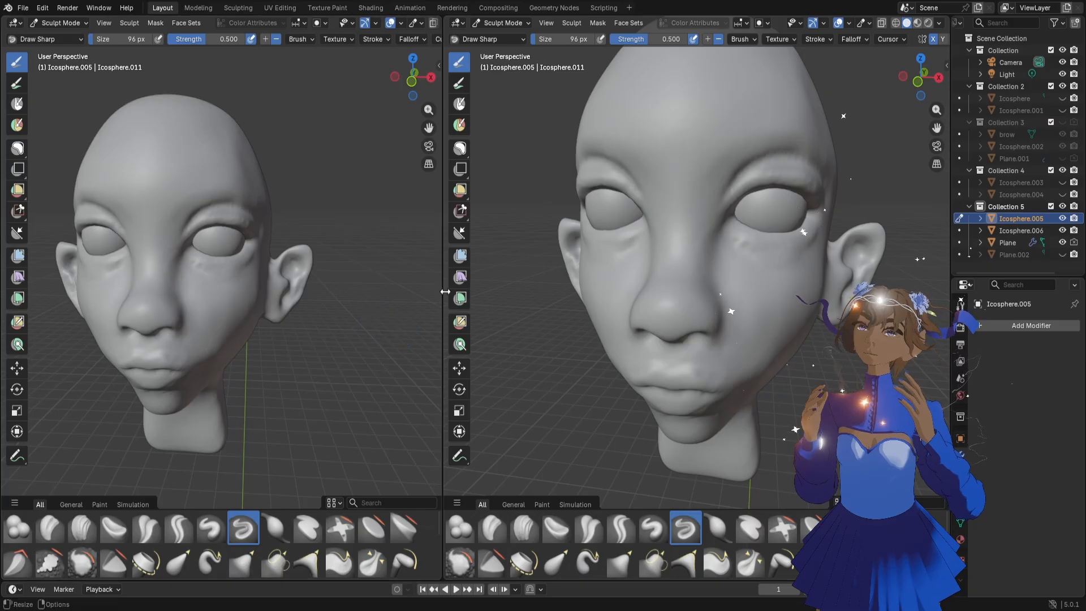
drag(443, 296, 341, 296)
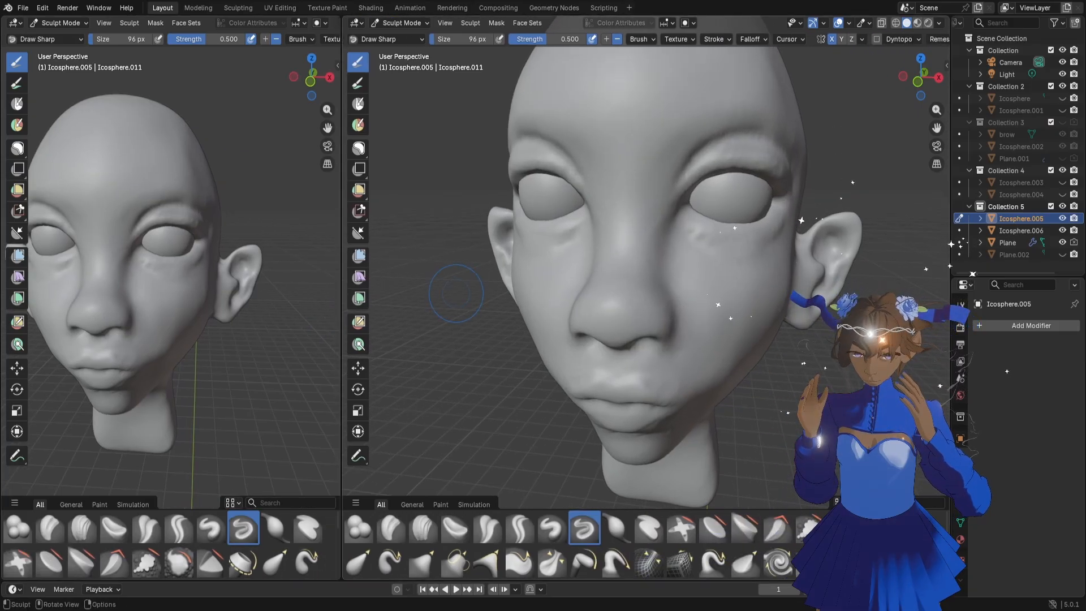
scroll(294, 215, down, 1)
drag(328, 128, 361, 139)
middle_drag(308, 185, 292, 188)
scroll(291, 188, up, 1)
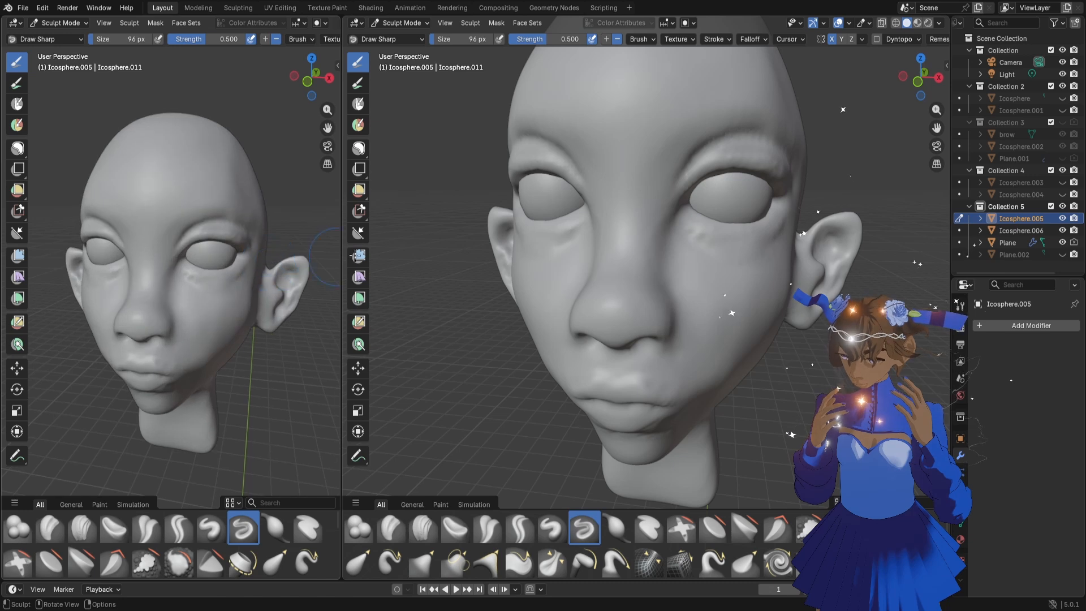
scroll(750, 225, down, 5)
scroll(750, 225, up, 6)
middle_drag(750, 225, 671, 284)
scroll(671, 284, down, 3)
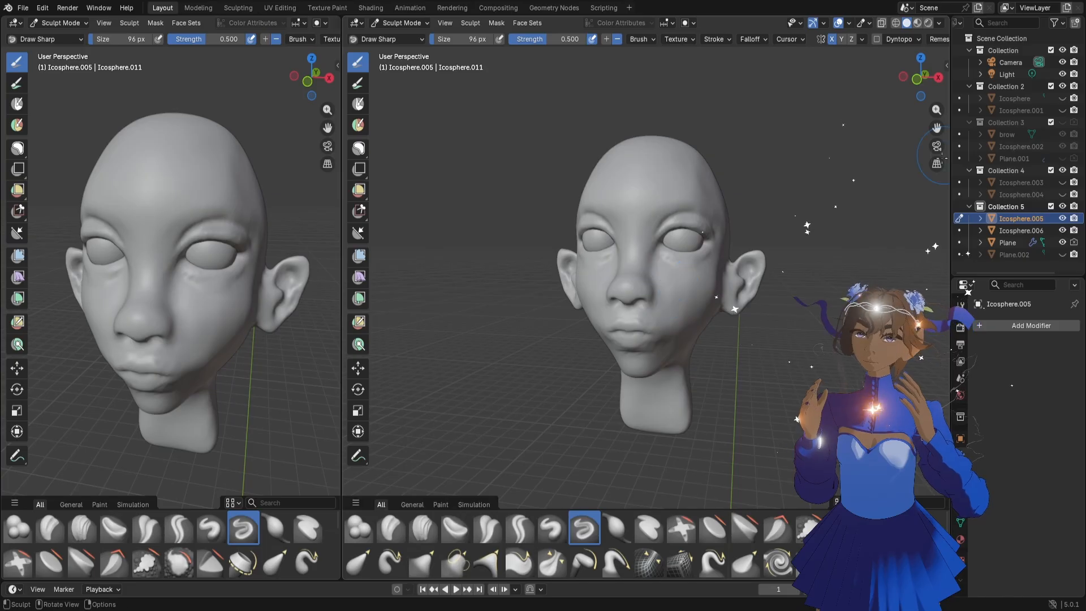
click(1000, 325)
text(s)
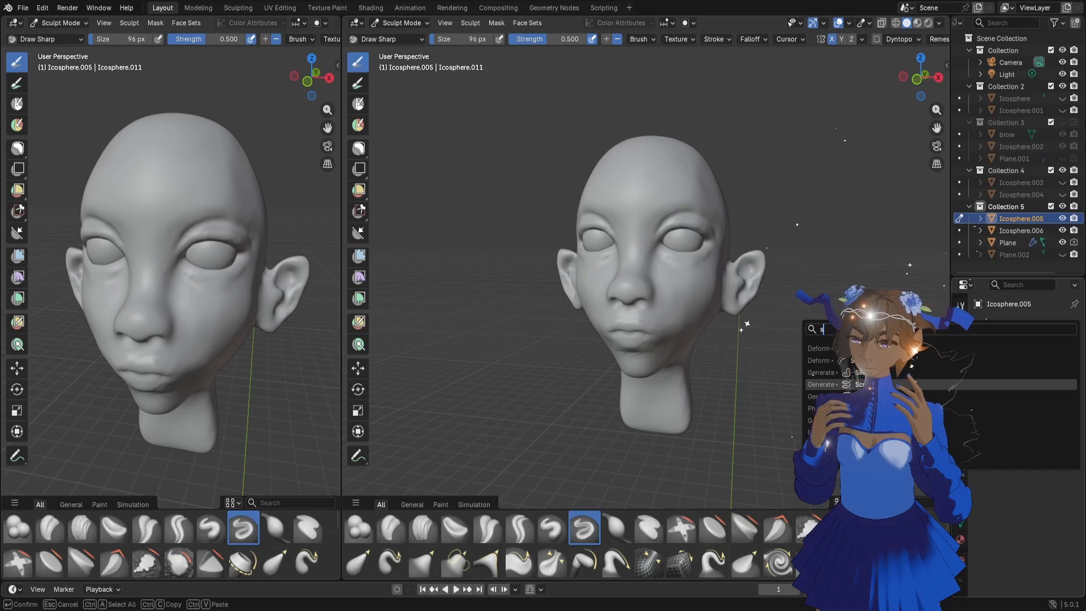
click(1047, 384)
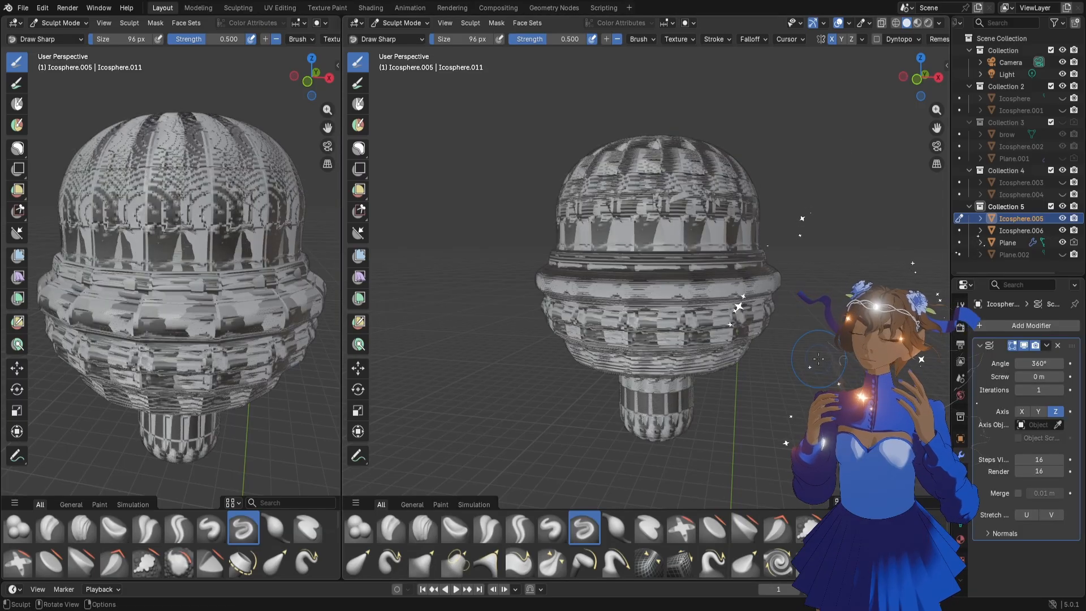
click(1057, 345)
Add a Smooth modifier to the head, set its repeat count to 0 and disable it in the viewport and in renders
click(1009, 326)
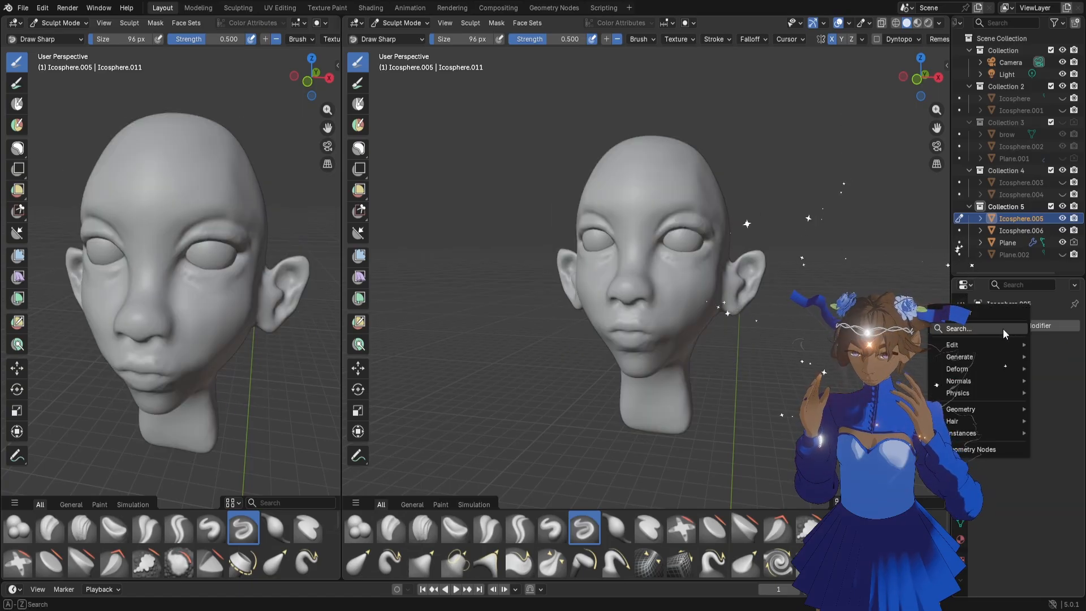
click(899, 378)
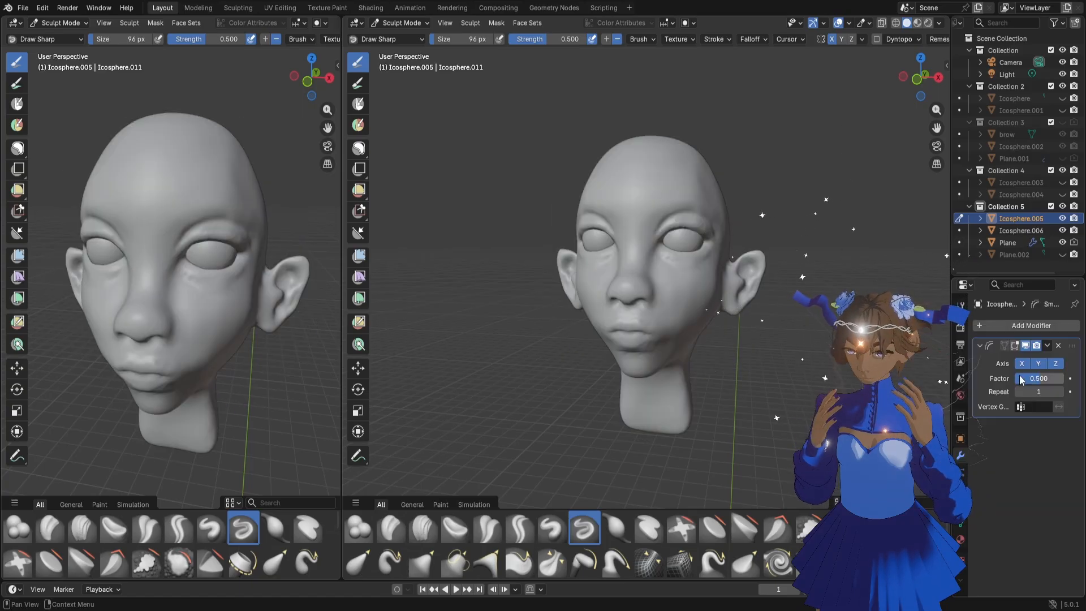
click(1060, 391)
click(1060, 391)
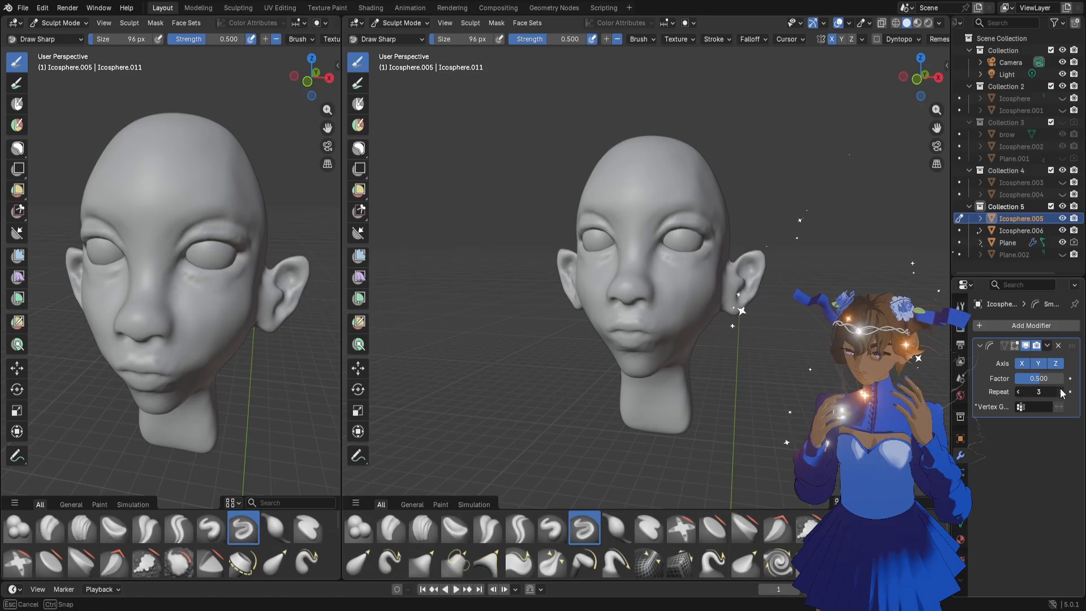
click(1060, 391)
click(1060, 391)
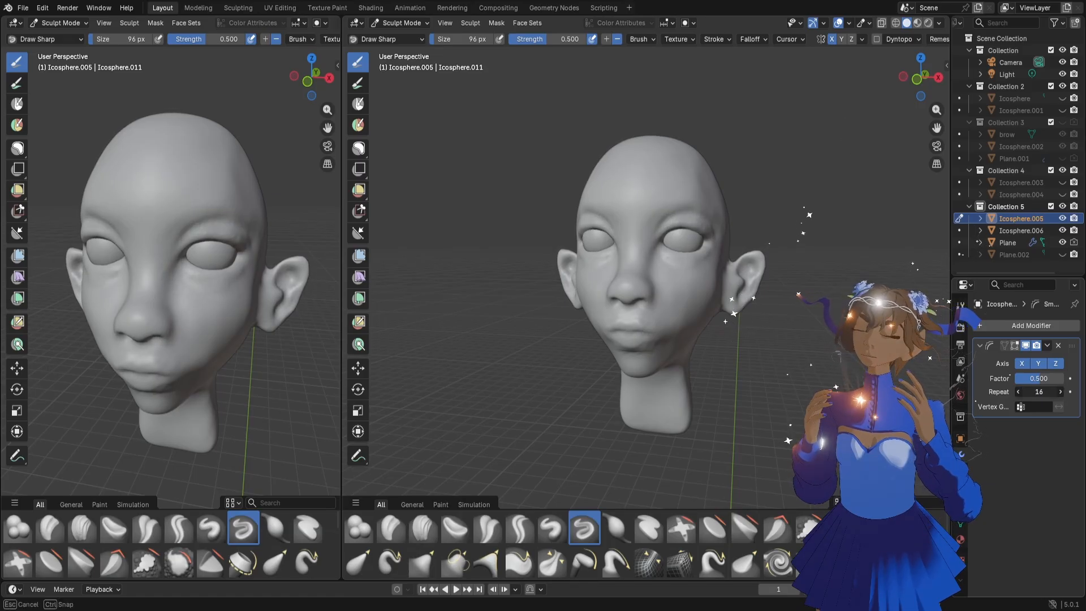
drag(1040, 392, 996, 391)
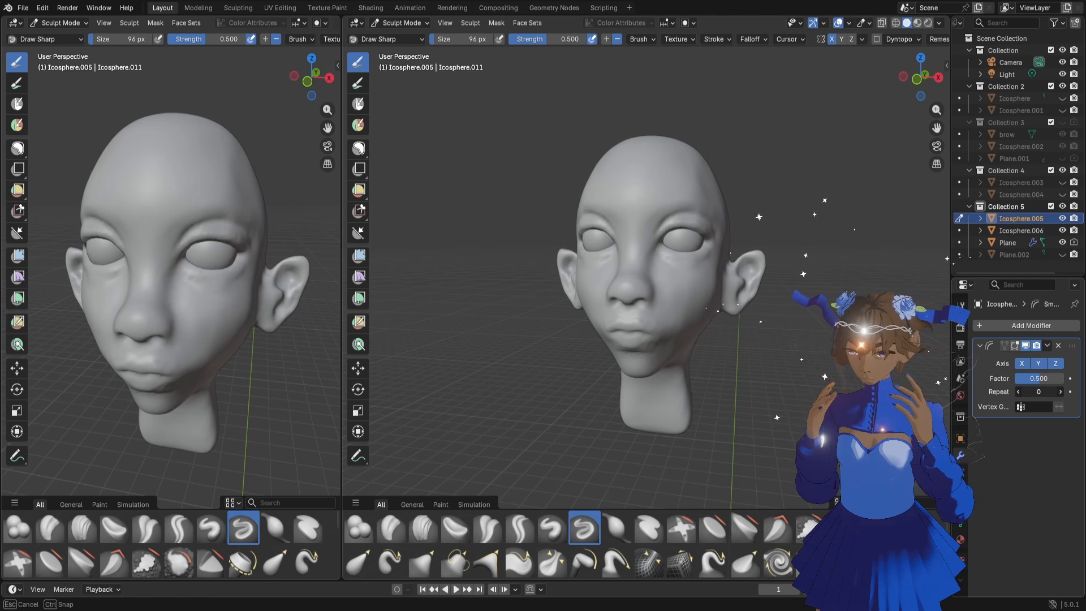
drag(995, 392, 996, 391)
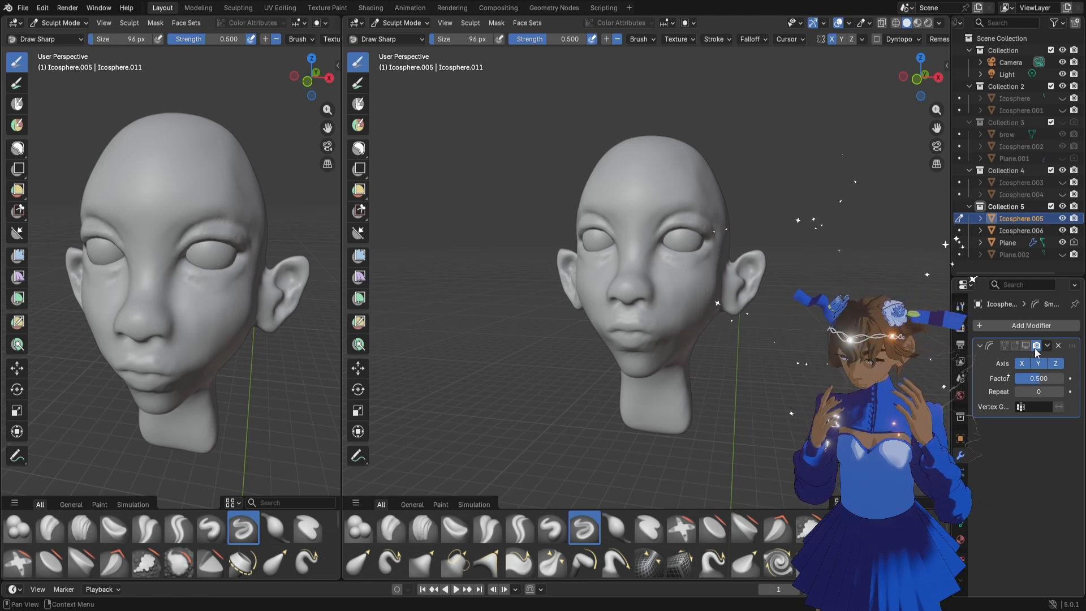
Sharpen the crease between the brow and upper eyelid with the Draw Sharp brush at 40 px, undoing the extra forehead stroke
drag(938, 128, 848, 189)
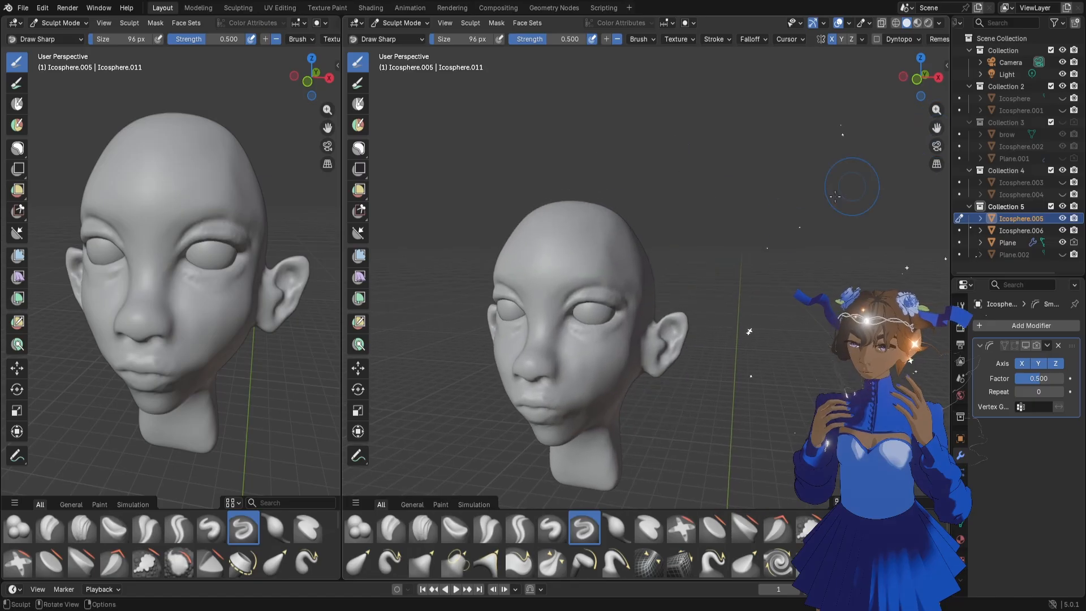
scroll(847, 184, up, 8)
scroll(747, 259, down, 4)
drag(927, 119, 835, 104)
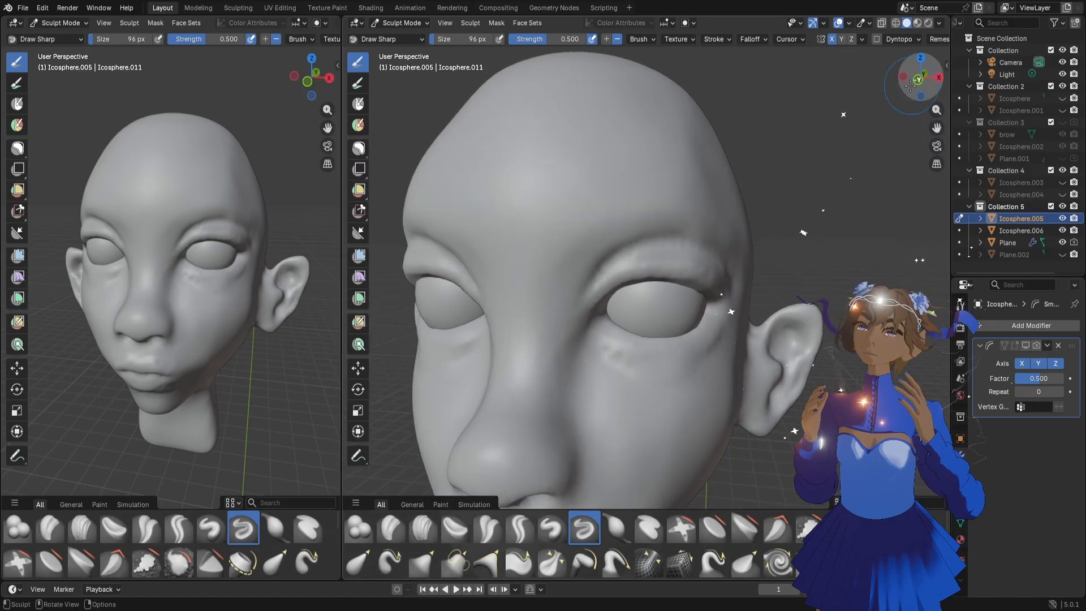
key(f)
click(725, 244)
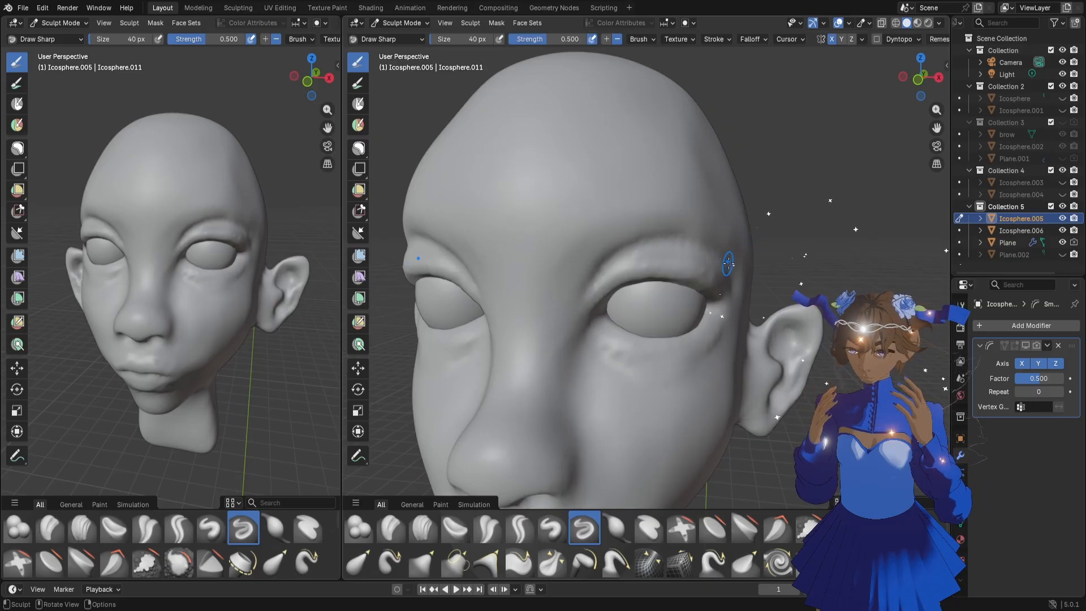
drag(729, 264, 705, 244)
drag(632, 247, 594, 274)
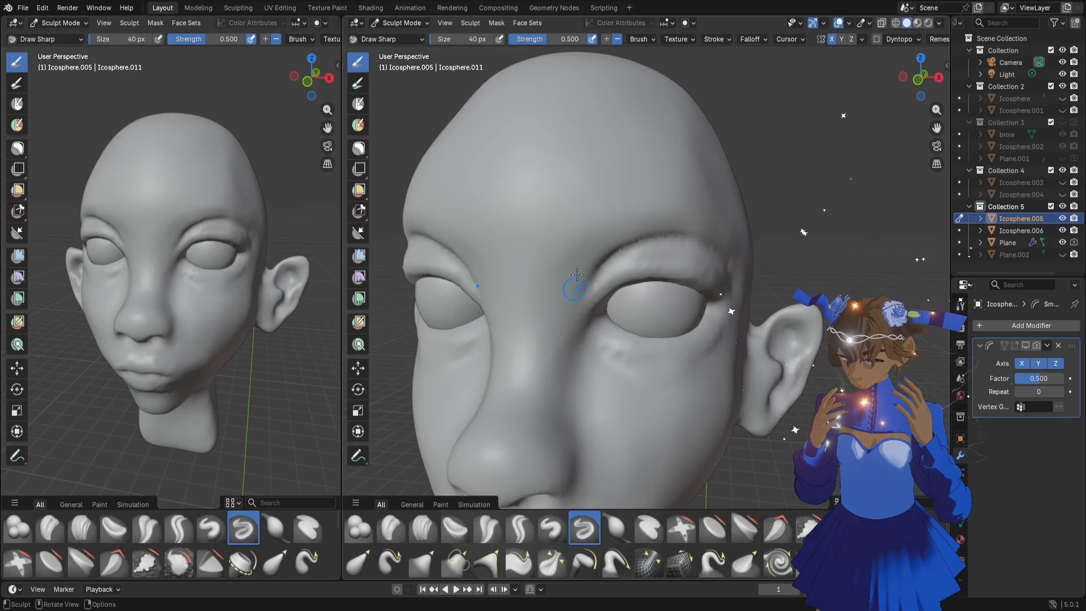
mouse_move(550, 182)
mouse_down()
mouse_move(577, 162)
mouse_move(631, 205)
mouse_up()
key(ctrl+z)
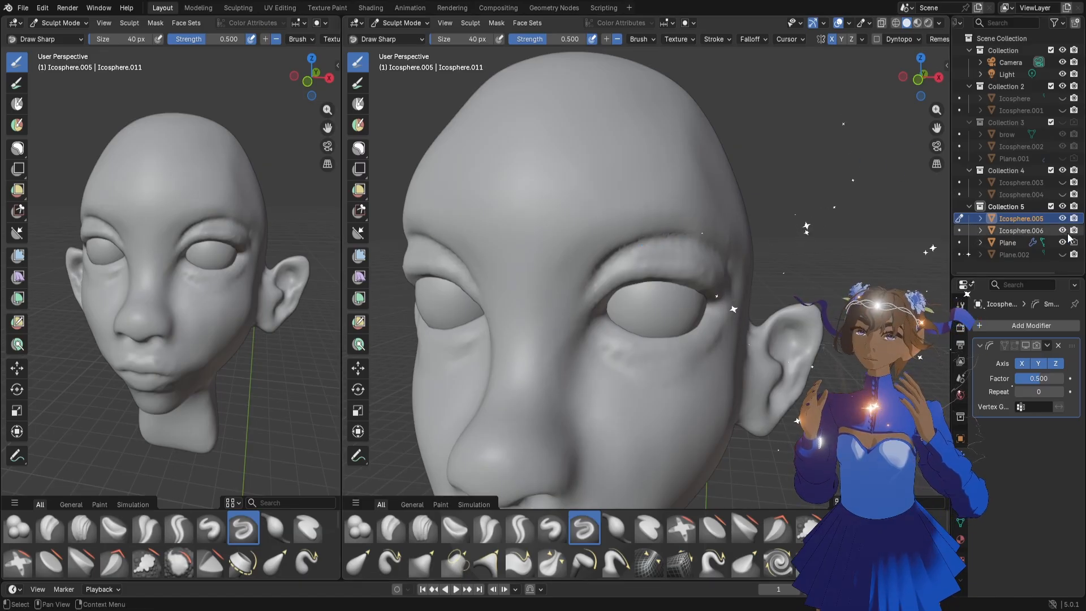
Highlight the eyeballs and the eyebrow plane in turn to identify them, and reselect the head mesh
click(1024, 229)
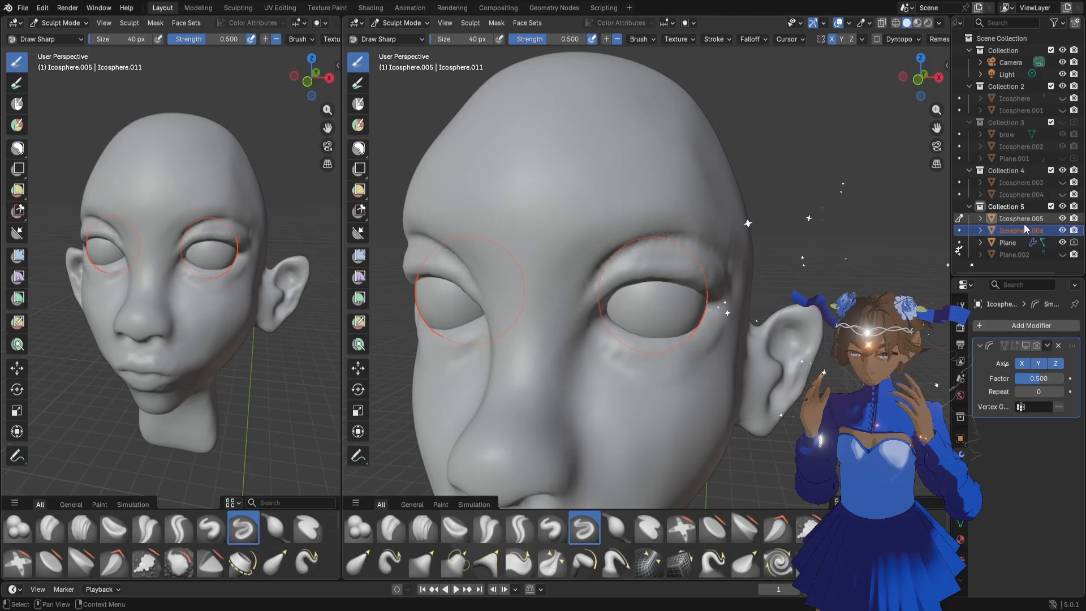
click(1013, 242)
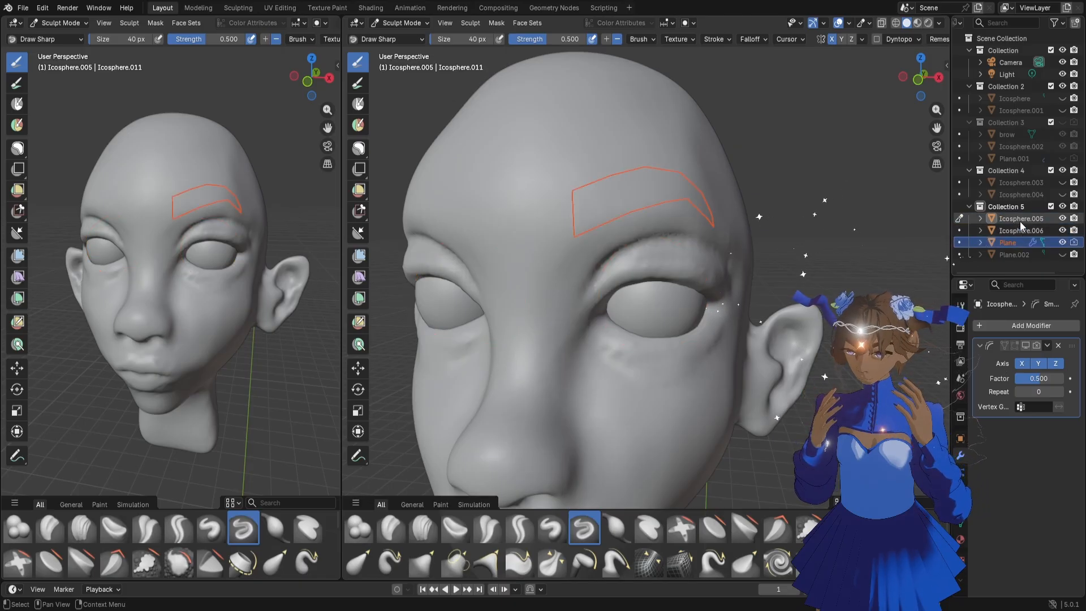
click(1020, 221)
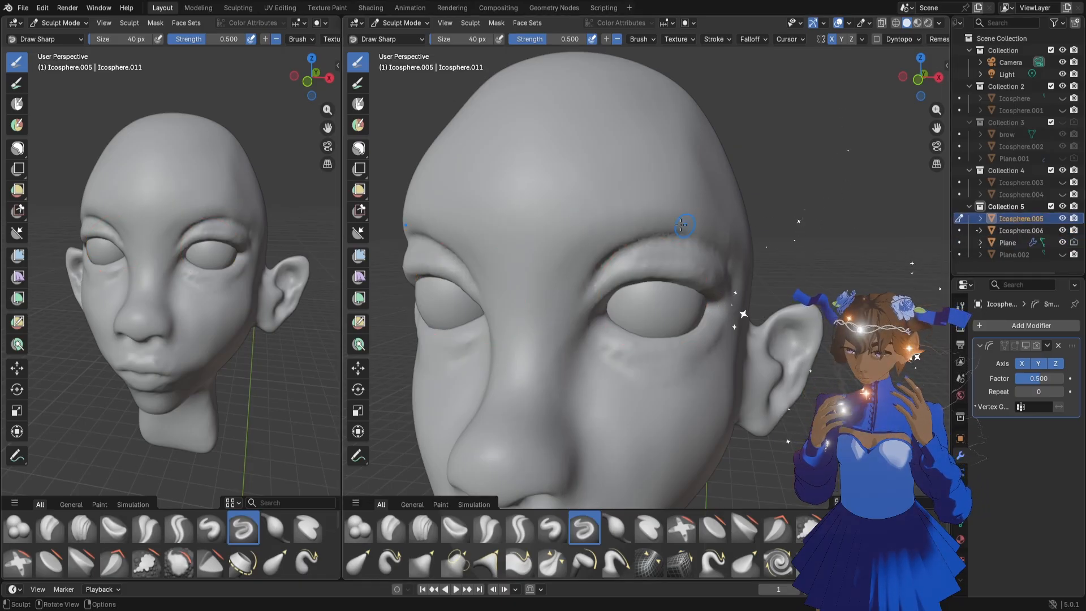
Sculpt along the outer brow with the 40 px Draw Sharp brush and hide the eyebrow object Plane
drag(938, 109, 792, 26)
drag(913, 86, 937, 128)
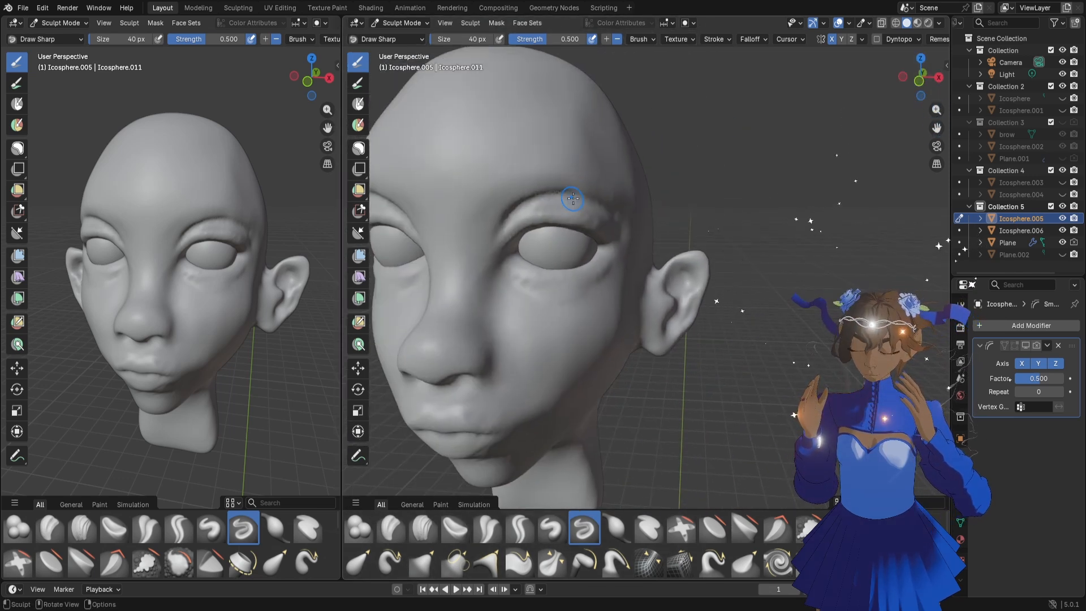
shift+drag(624, 205, 558, 182)
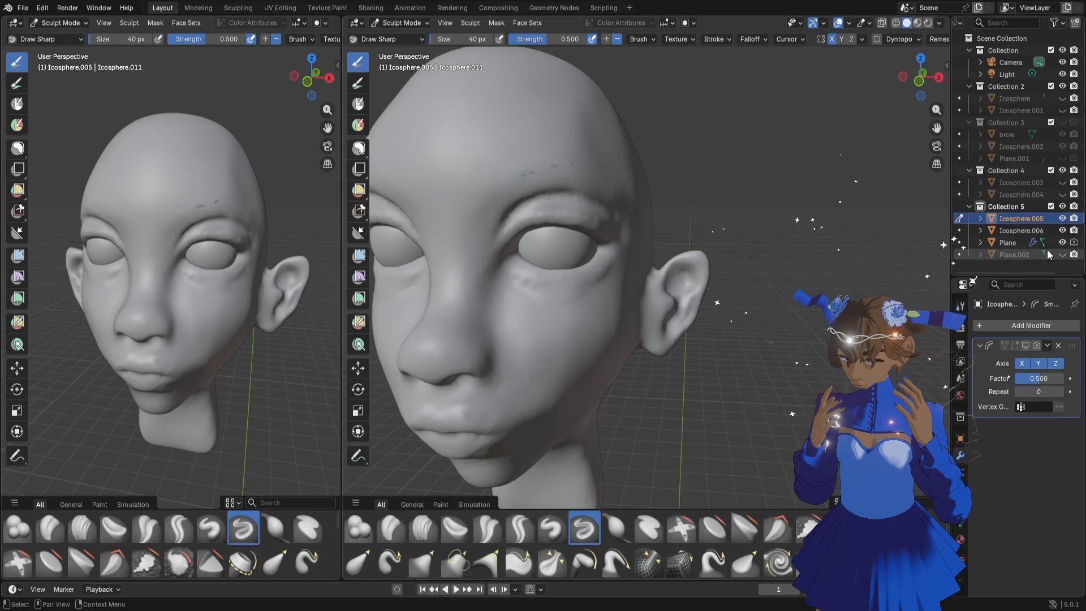
click(1062, 243)
Build up the outer upper eyelid with the Clay brush at 44 px and reduce the brush size to 26 px
drag(928, 129, 954, 148)
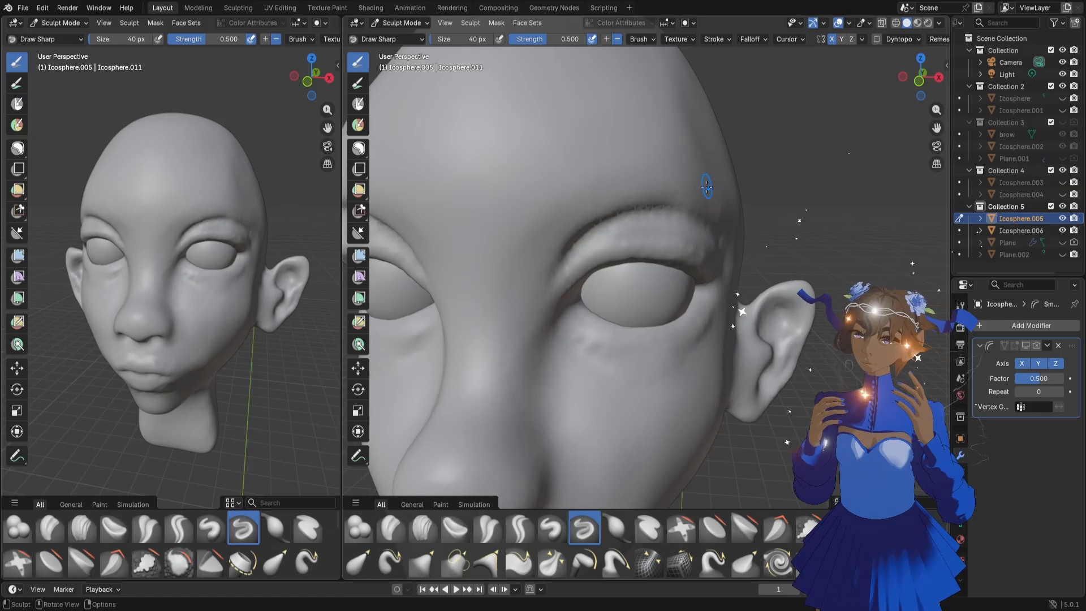
key(f)
click(717, 177)
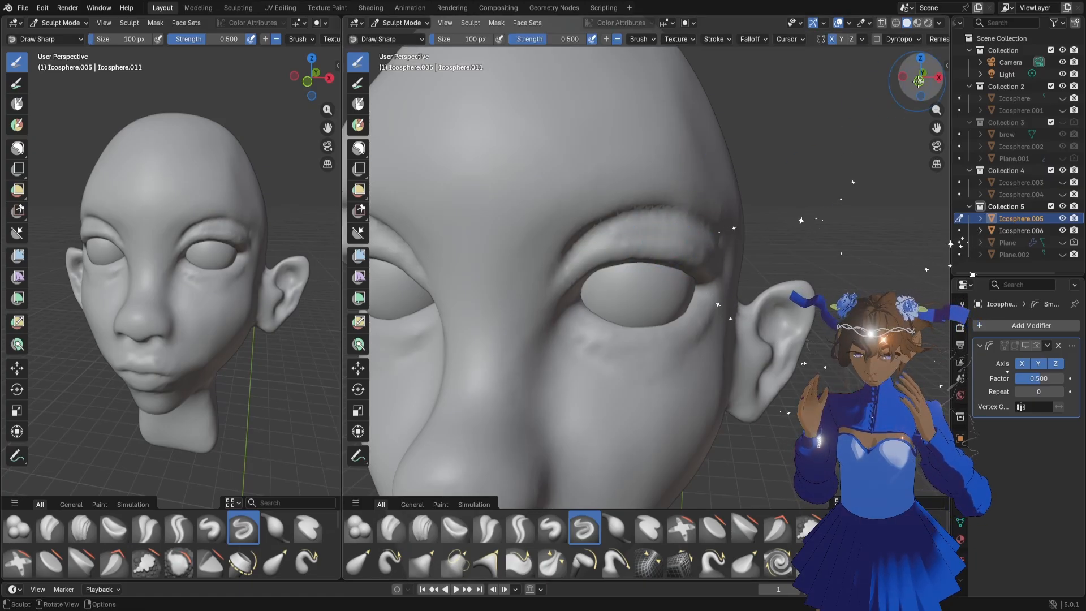
drag(922, 78, 907, 73)
key(f)
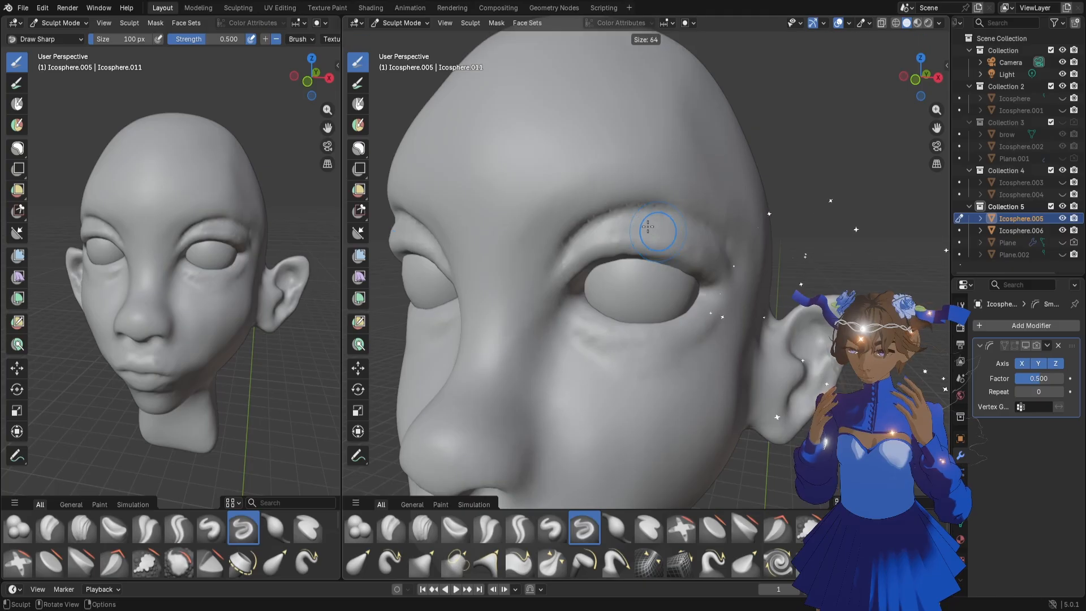
click(639, 226)
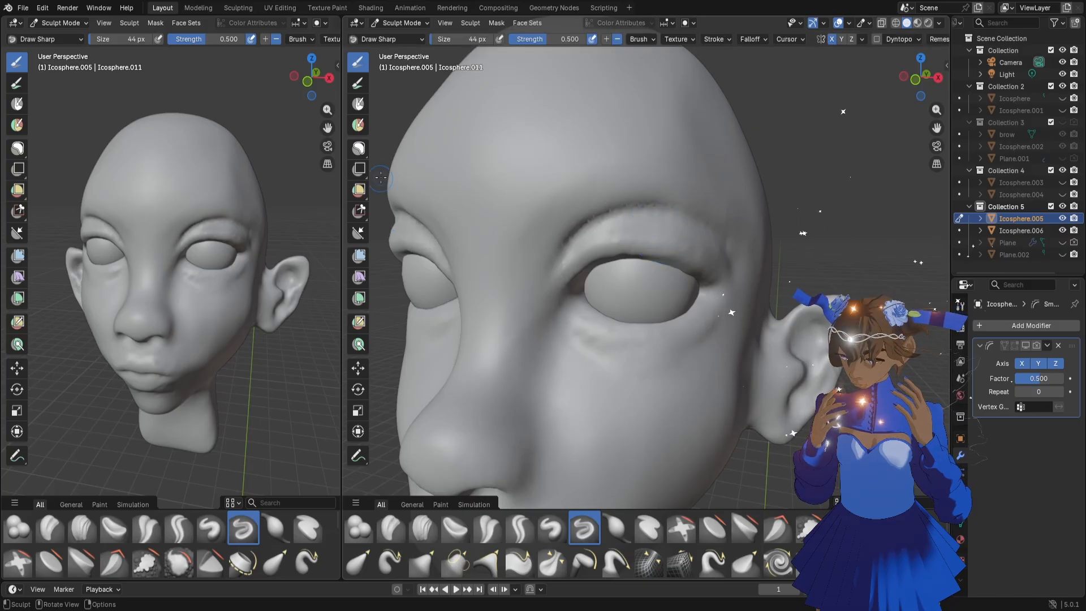
click(391, 528)
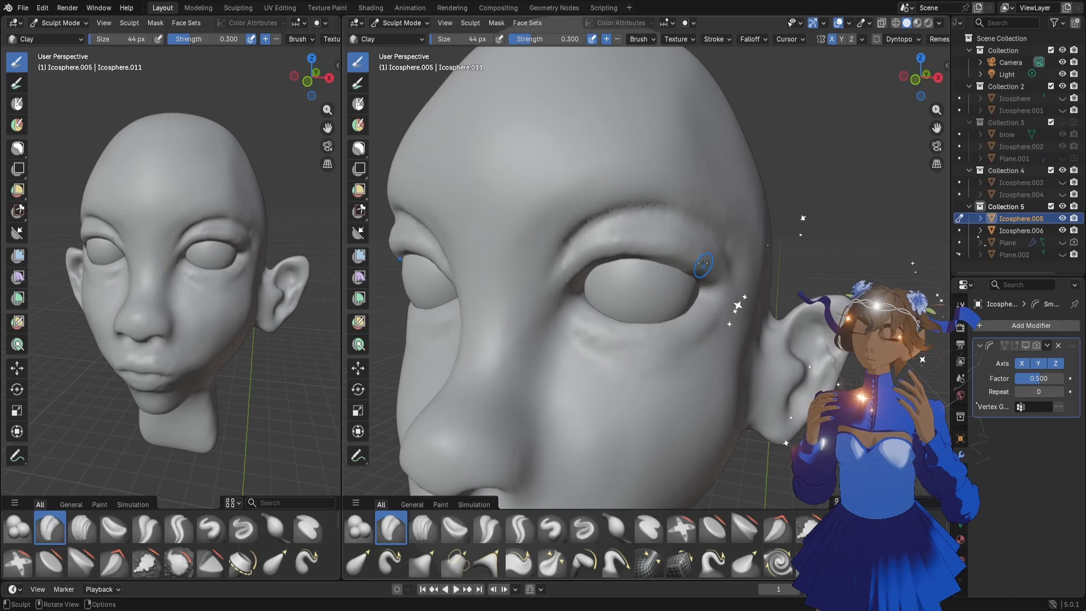
drag(916, 86, 936, 89)
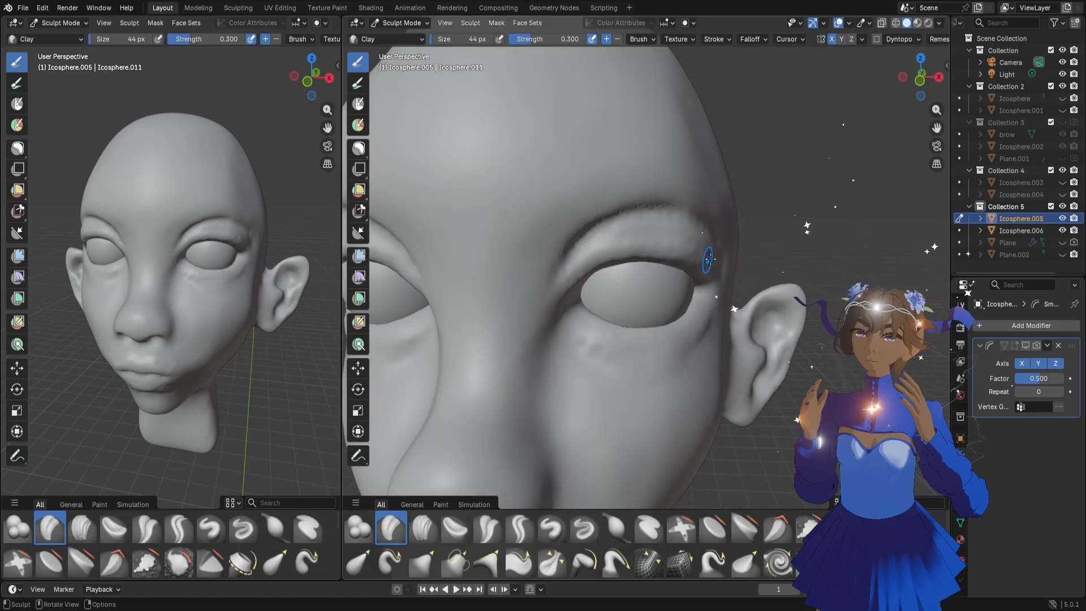
mouse_move(714, 262)
mouse_down()
mouse_move(668, 240)
mouse_move(612, 250)
mouse_move(603, 265)
mouse_up()
key(f)
click(664, 250)
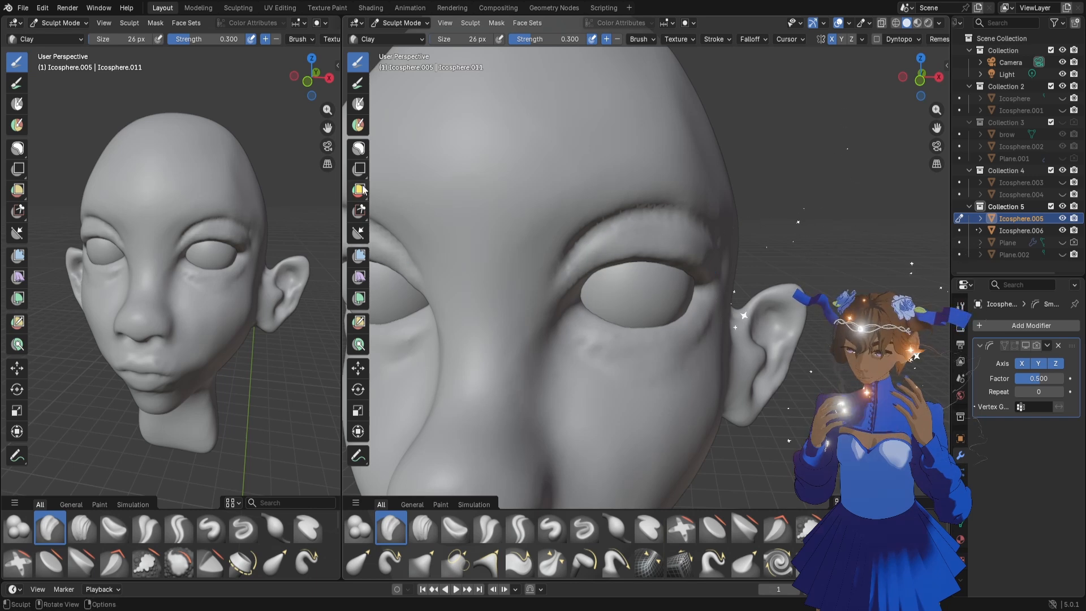
Switch to Object Mode and rename the head mesh Icosphere.005 as face4
click(400, 22)
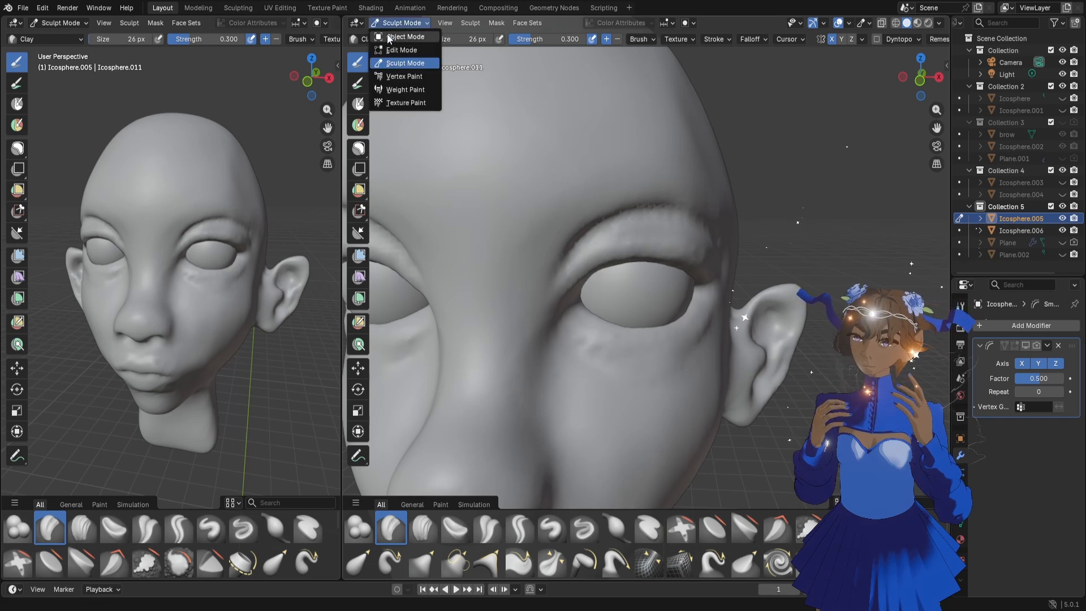
click(399, 35)
double_click(1008, 218)
text(fa)
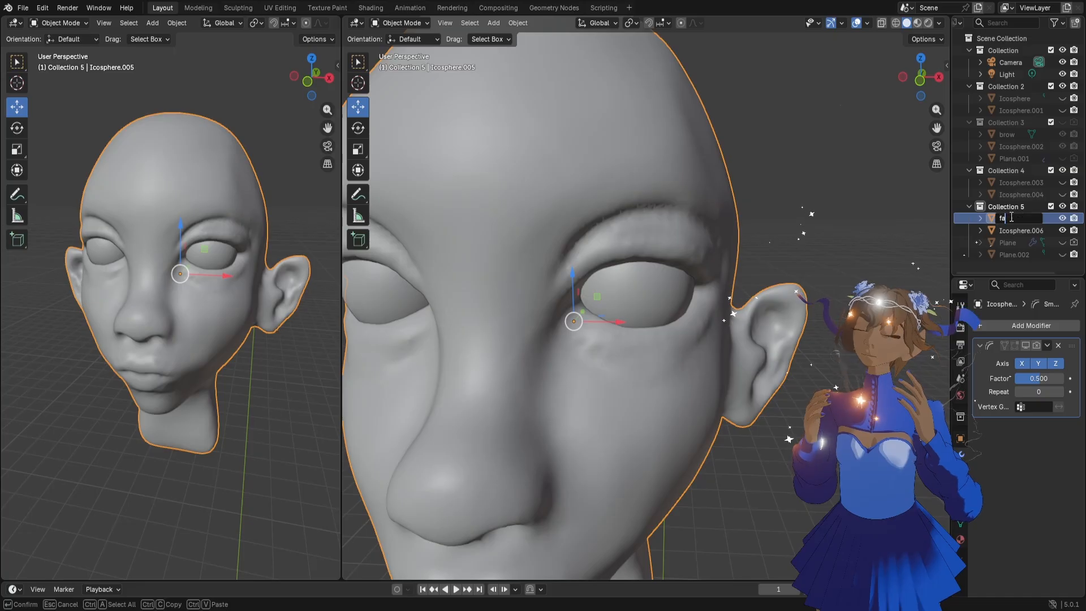
text(ce4)
key(Return)
Duplicate face4 in place, hide the original and put the copy into Sculpt Mode
key(shift+d)
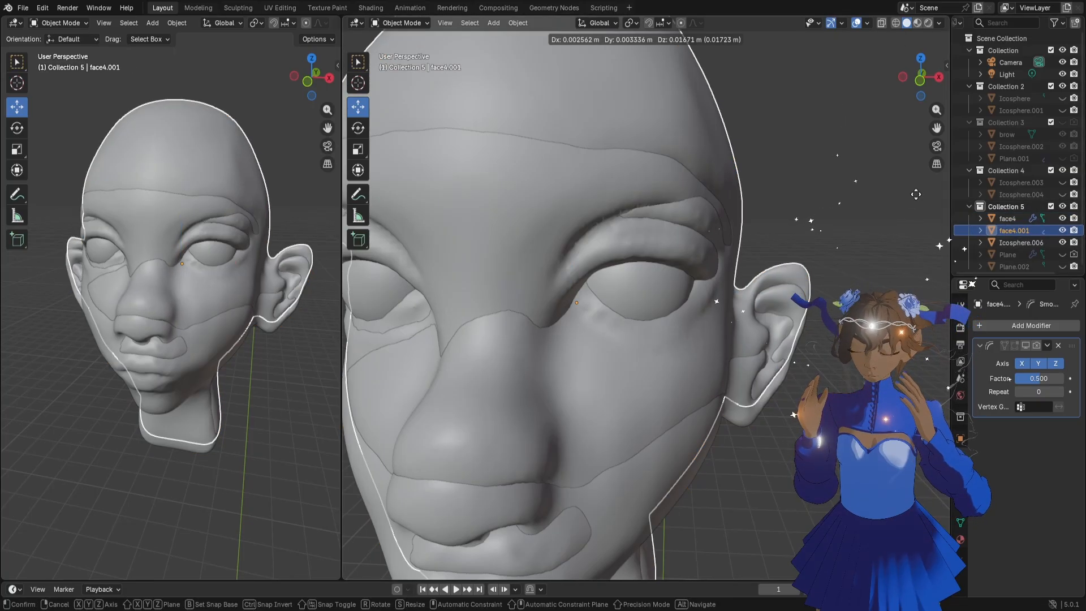
key(Escape)
click(1063, 218)
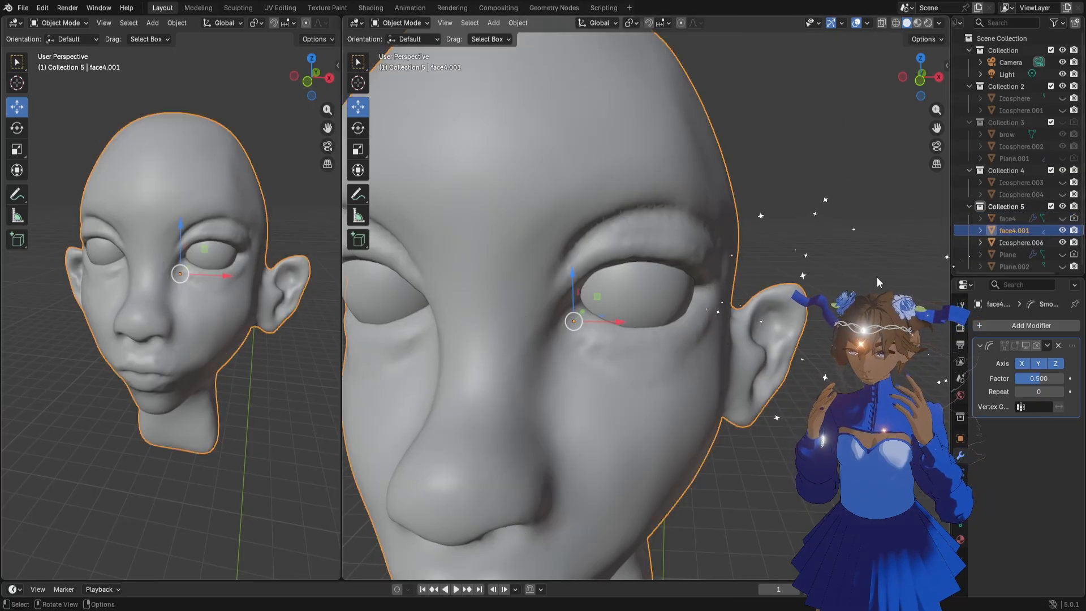
click(399, 23)
click(405, 63)
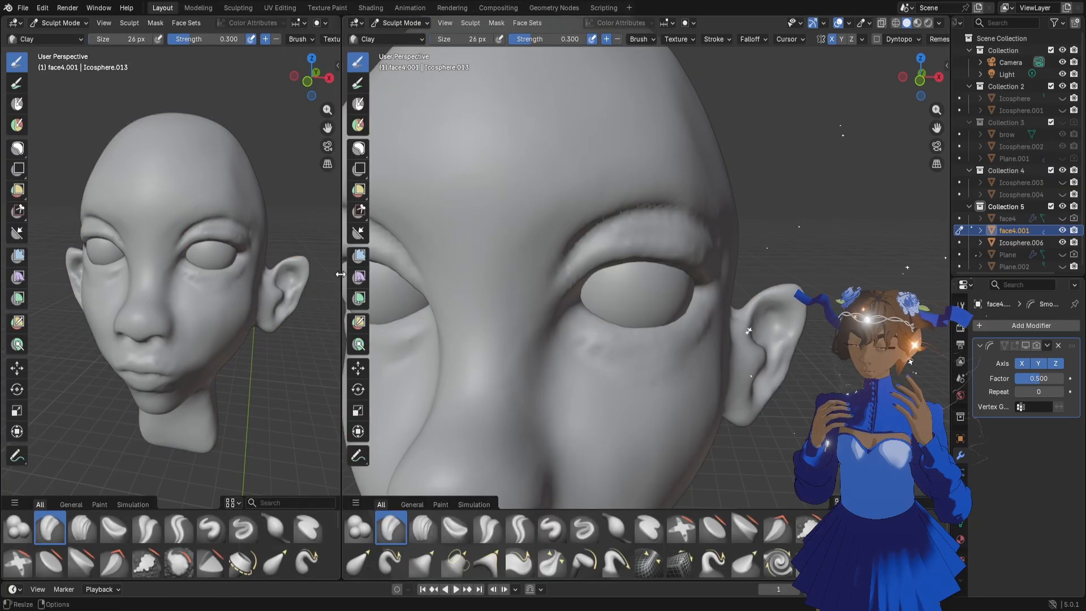
Enlarge the main viewport and thicken the rim of the upper eyelid with the Clay brush at 26 px
drag(341, 305, 233, 306)
middle_drag(599, 264, 582, 262)
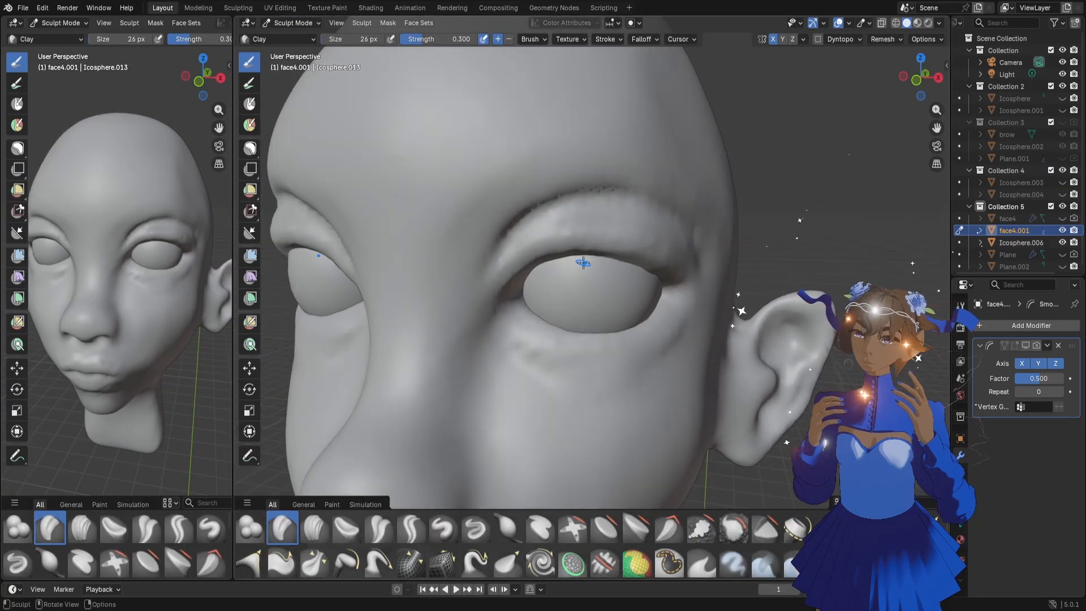
mouse_move(681, 254)
mouse_down()
mouse_move(668, 236)
mouse_move(585, 231)
mouse_move(537, 240)
mouse_move(505, 261)
mouse_up()
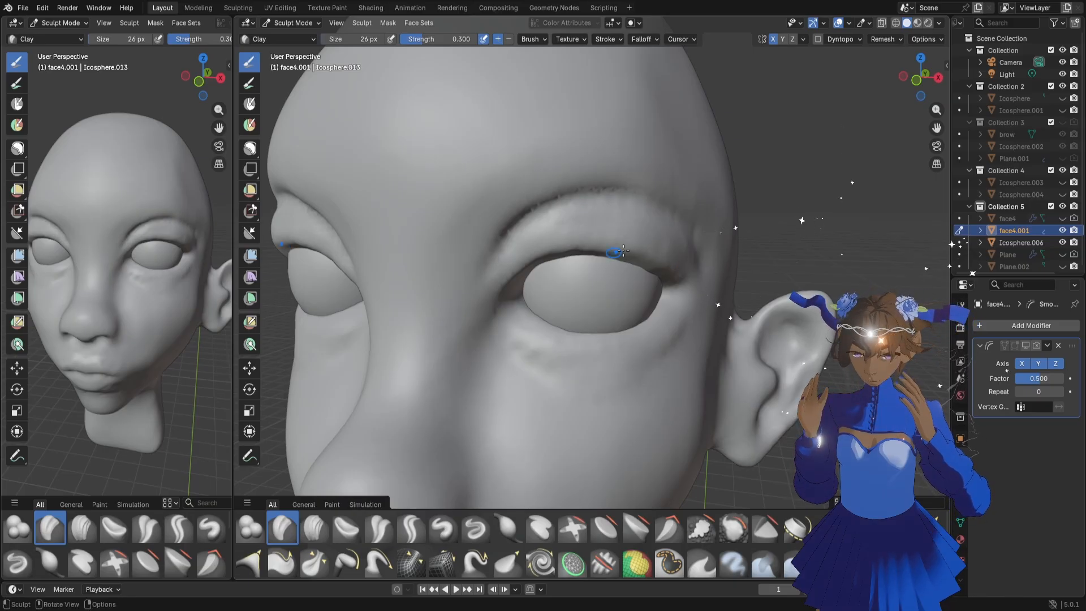
drag(922, 80, 929, 74)
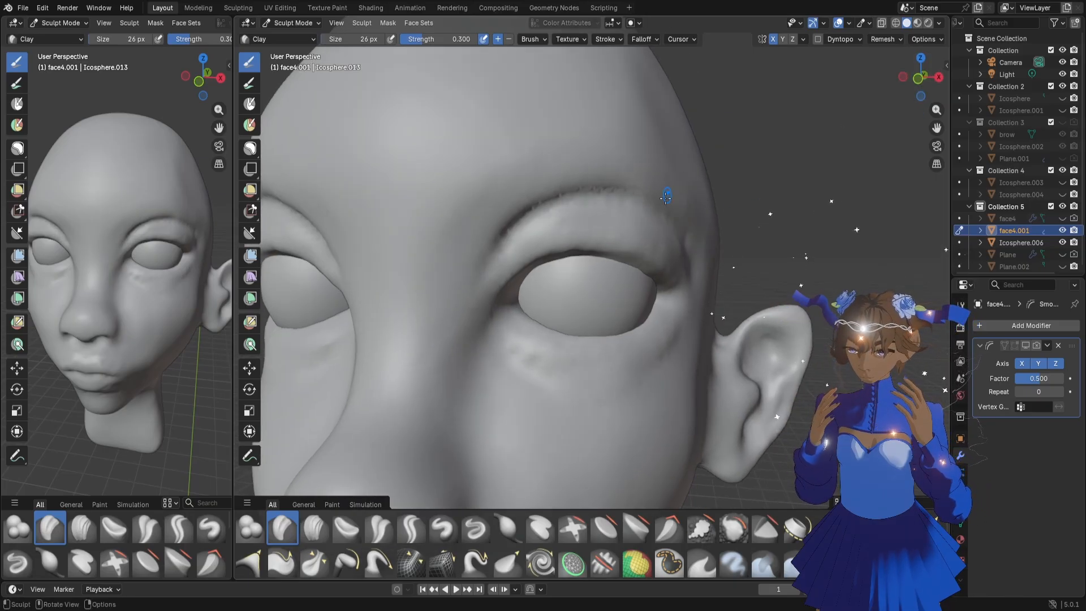
mouse_move(673, 265)
mouse_down()
mouse_move(588, 232)
mouse_move(498, 245)
mouse_up()
Widen the secondary viewport for an eye close-up and add volume to the upper eyelid with the Blob brush at 24 px
drag(237, 234, 387, 234)
drag(395, 73, 399, 78)
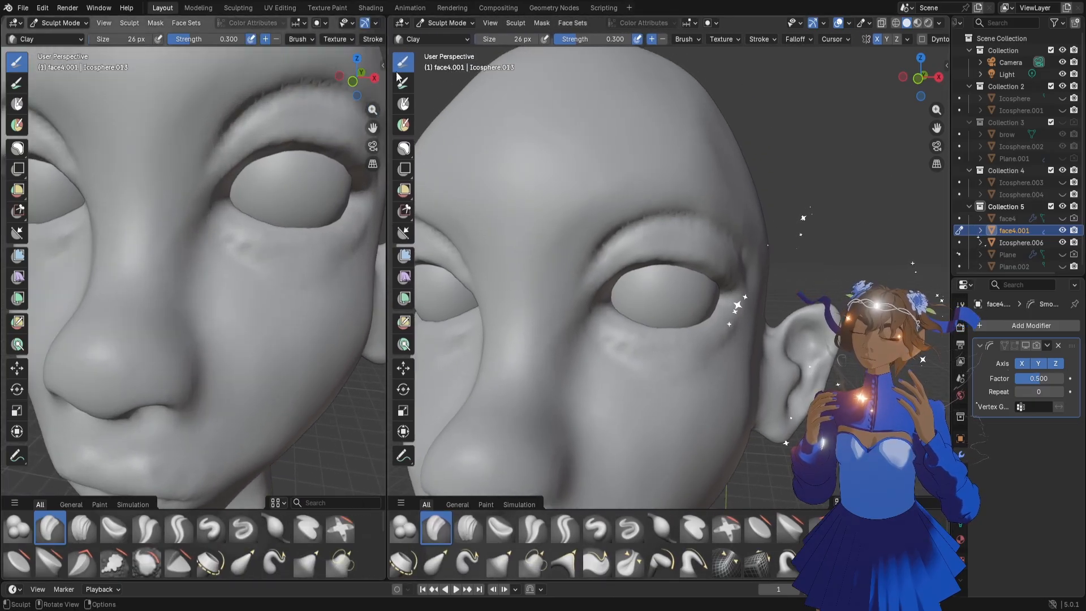
drag(377, 126, 274, 185)
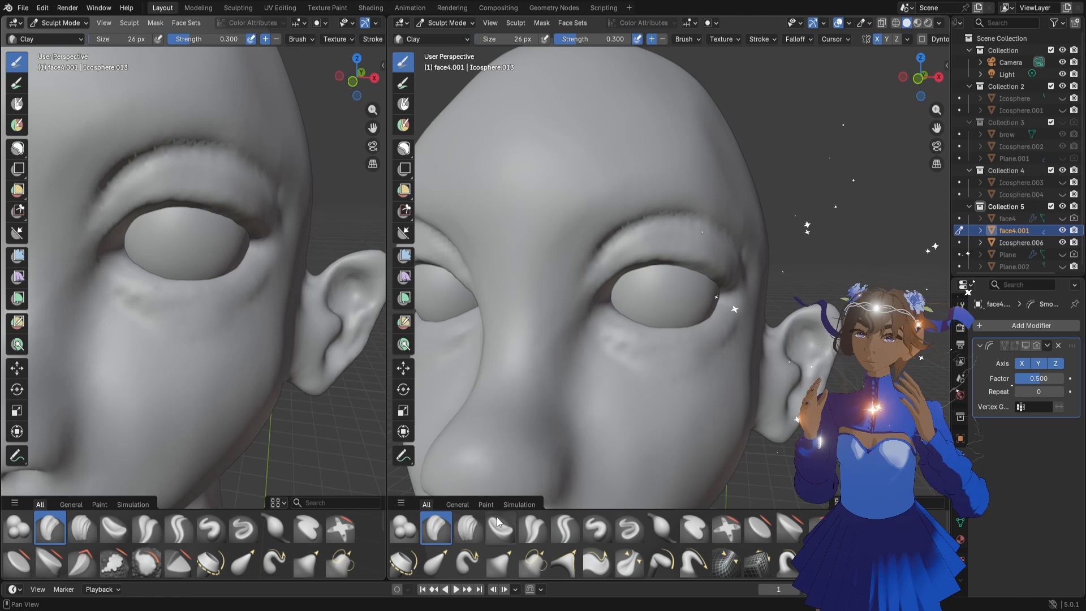
click(404, 527)
key(f)
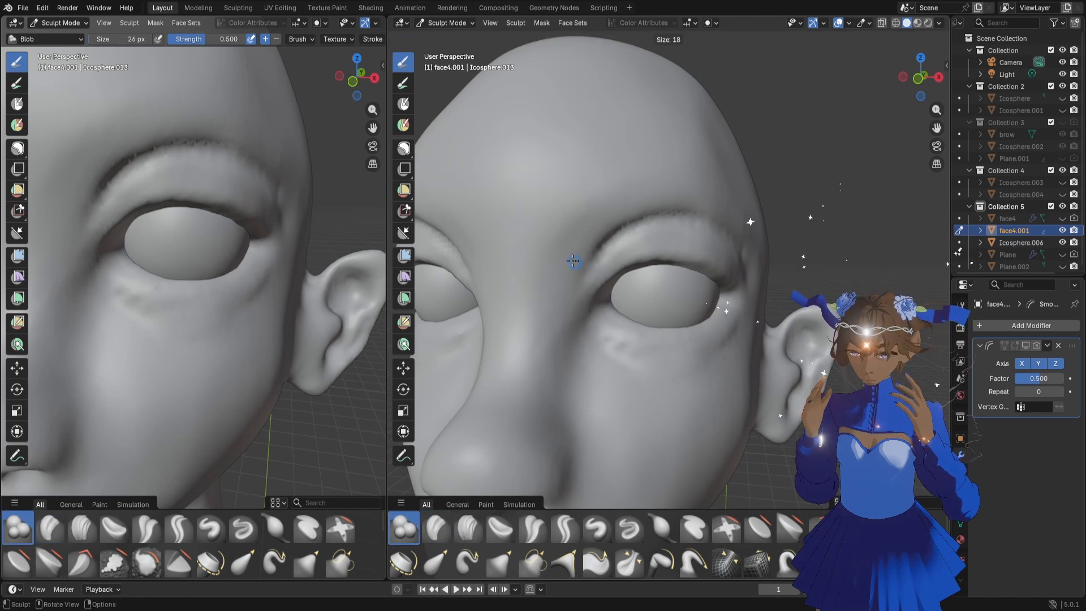
click(574, 263)
drag(736, 270, 736, 271)
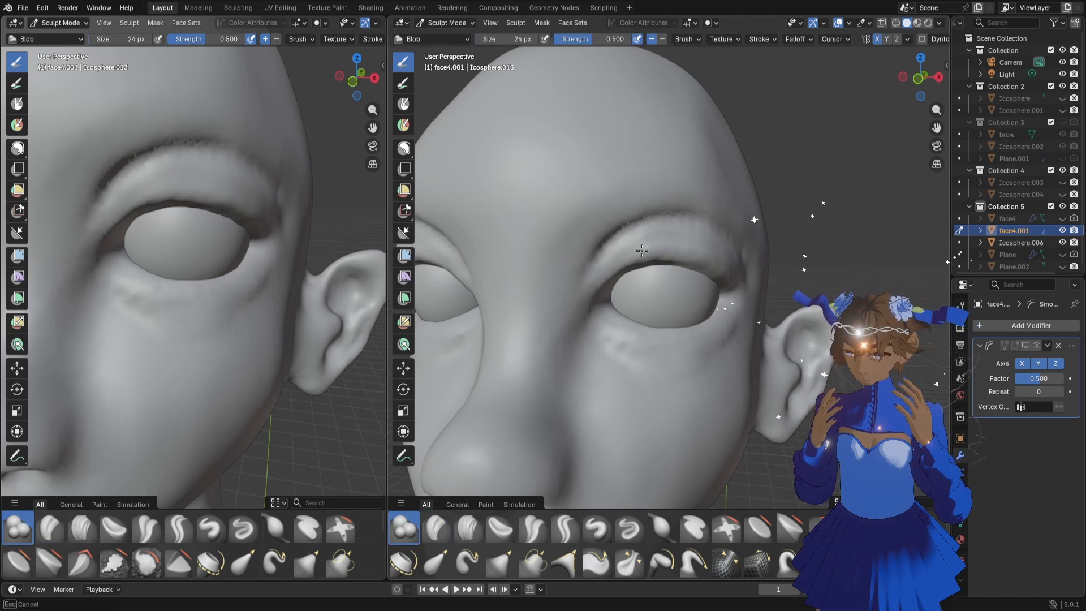
drag(642, 250, 649, 252)
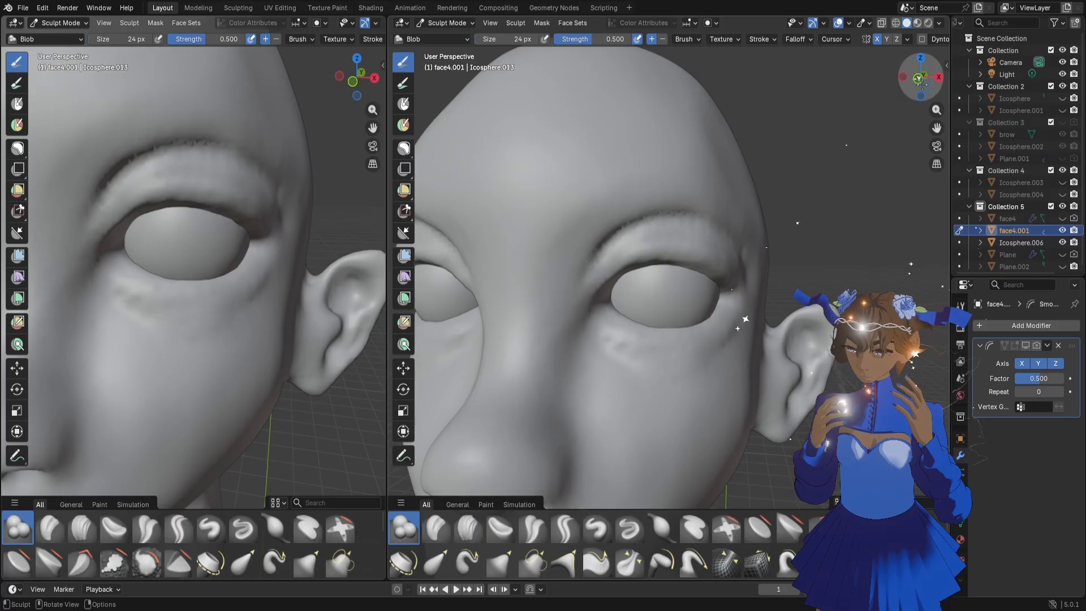
drag(921, 72, 908, 87)
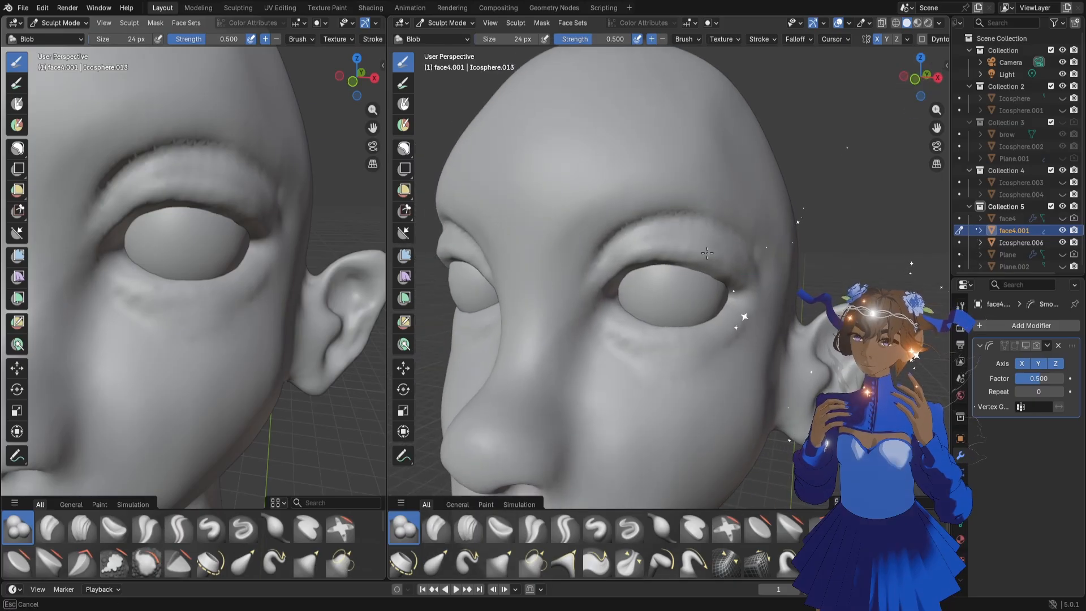
drag(627, 254, 625, 256)
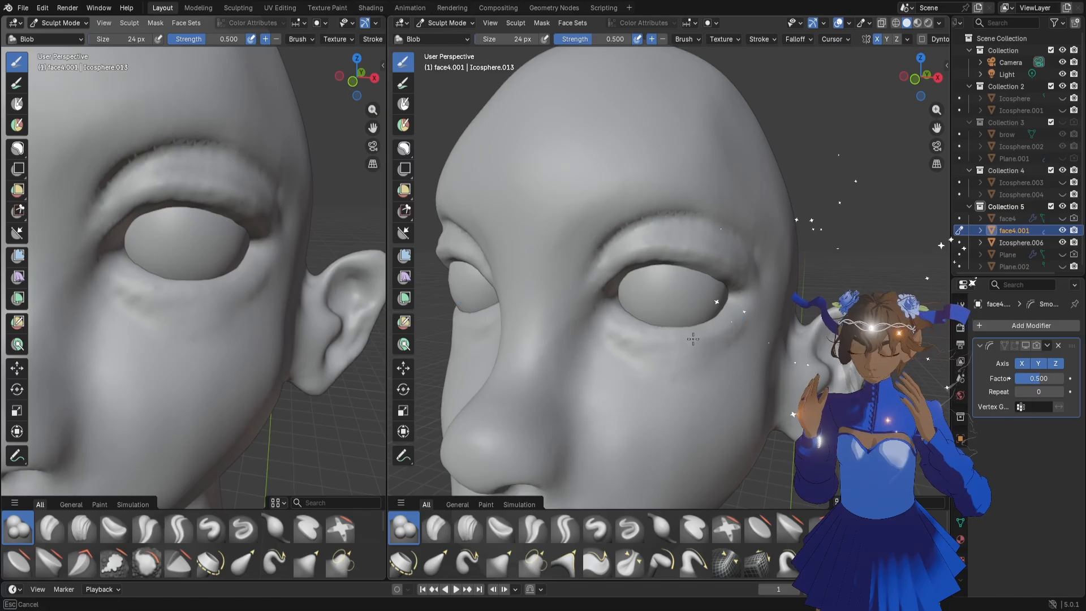
Build up the lower eyelid and the edge of the upper eyelid with the 24 px Blob brush
drag(647, 336, 717, 329)
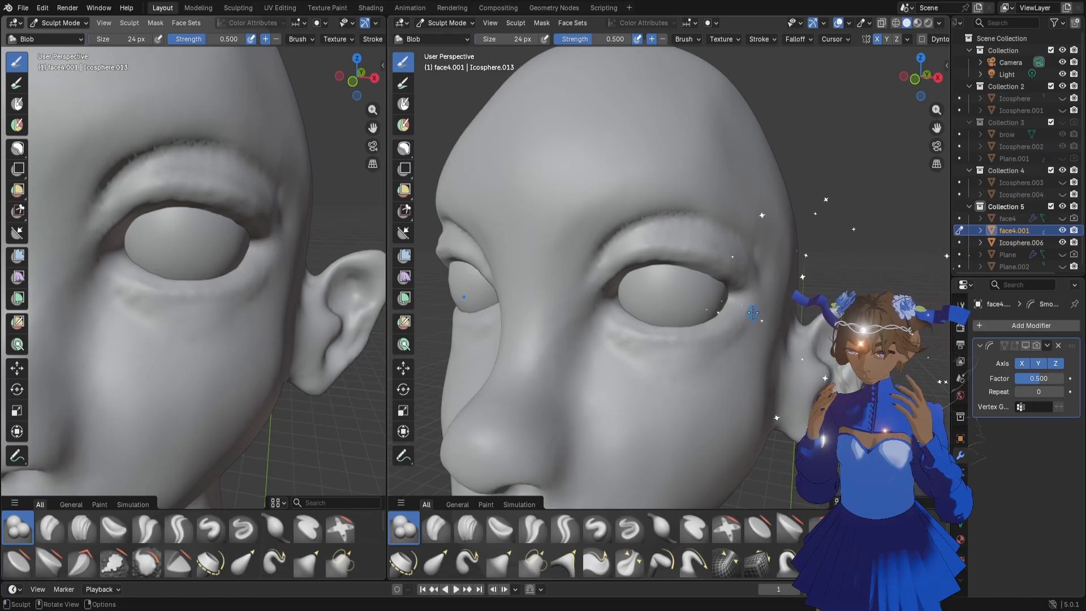
mouse_move(657, 345)
mouse_down()
mouse_move(672, 336)
mouse_move(628, 337)
mouse_up()
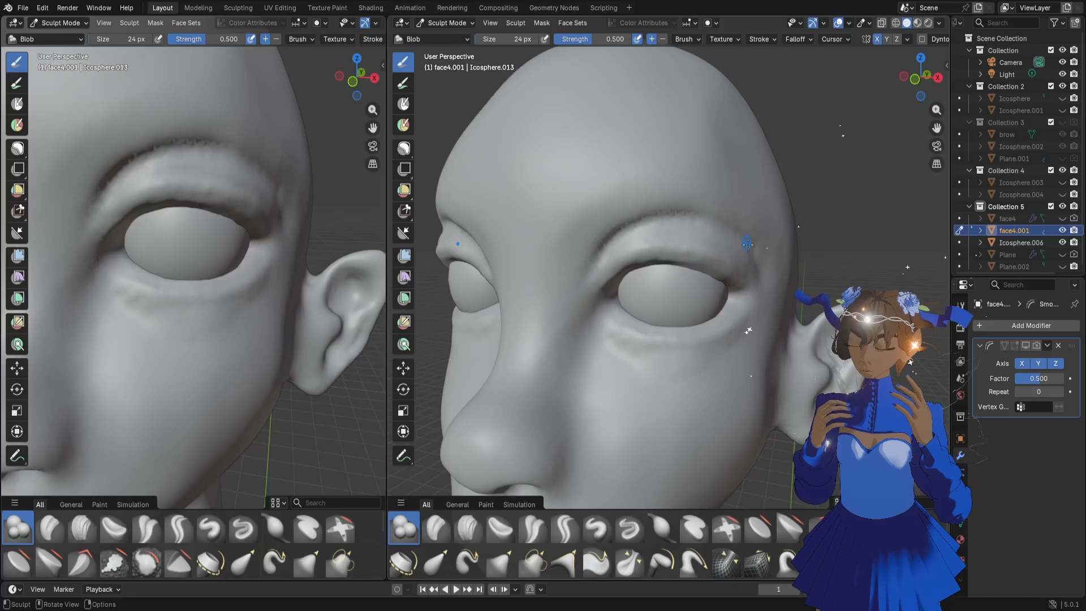
drag(720, 256, 605, 292)
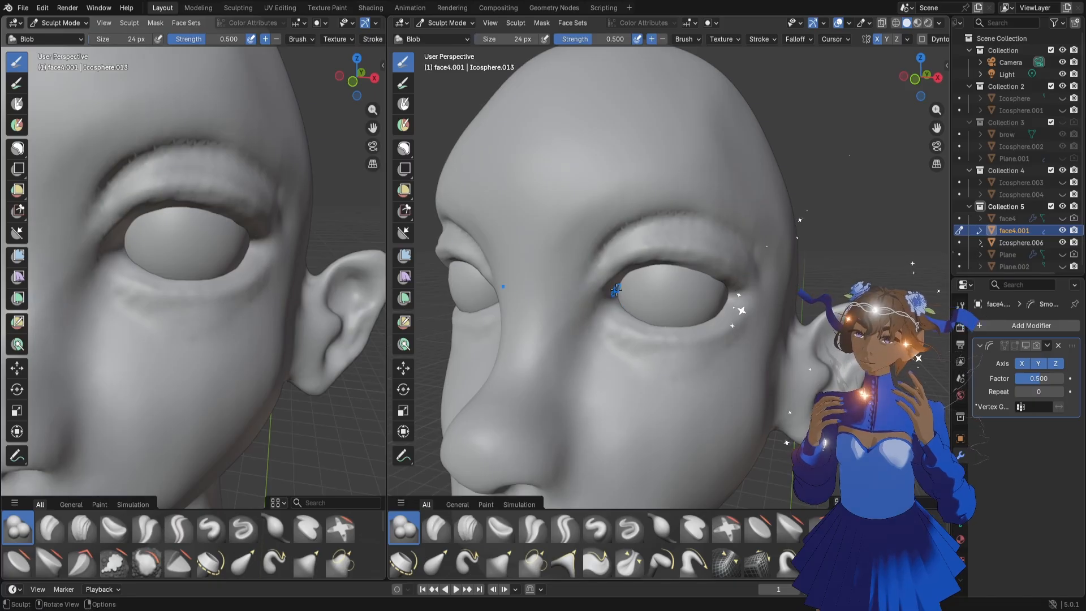
mouse_move(719, 263)
middle_down()
mouse_move(701, 234)
mouse_move(693, 242)
mouse_move(733, 249)
middle_up()
Flatten the surface around the outer and inner eye corners with the Flatten/Contrast brush at 36 px
key(f)
click(710, 238)
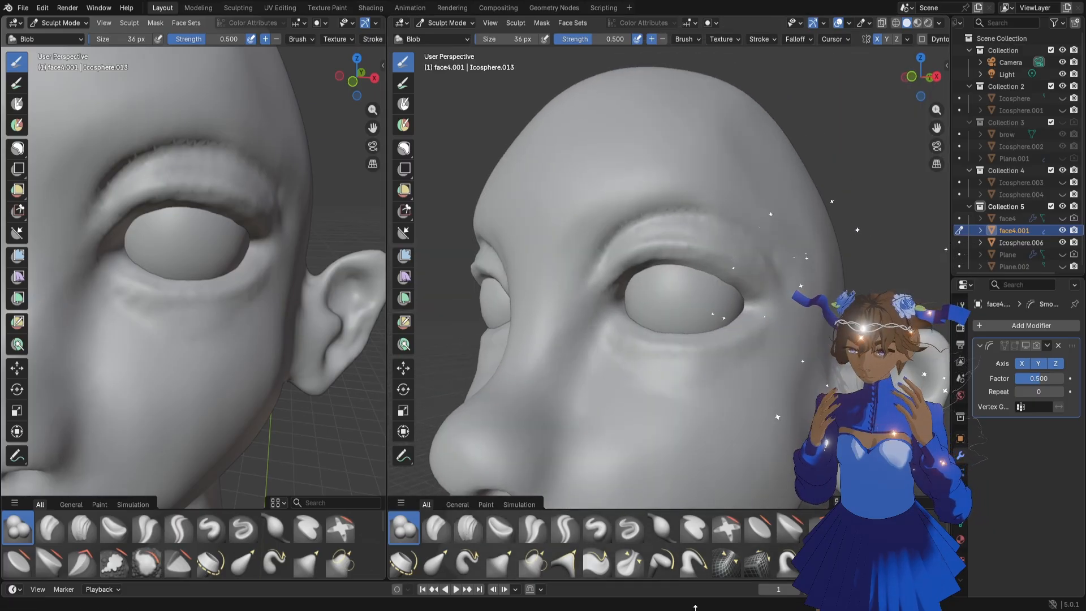
click(758, 528)
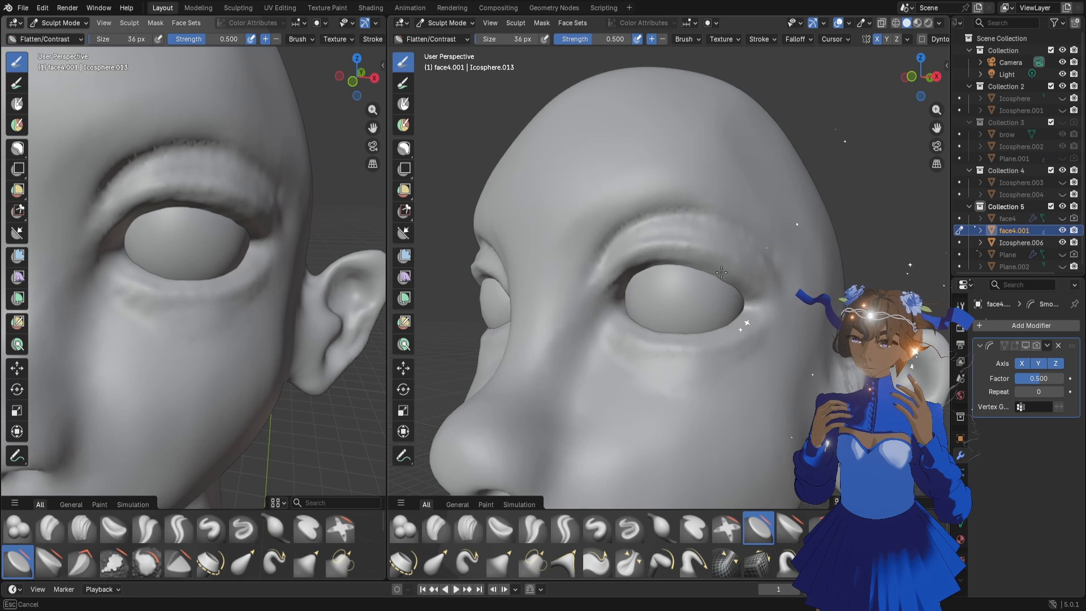
drag(748, 289, 747, 296)
middle_drag(740, 317, 749, 326)
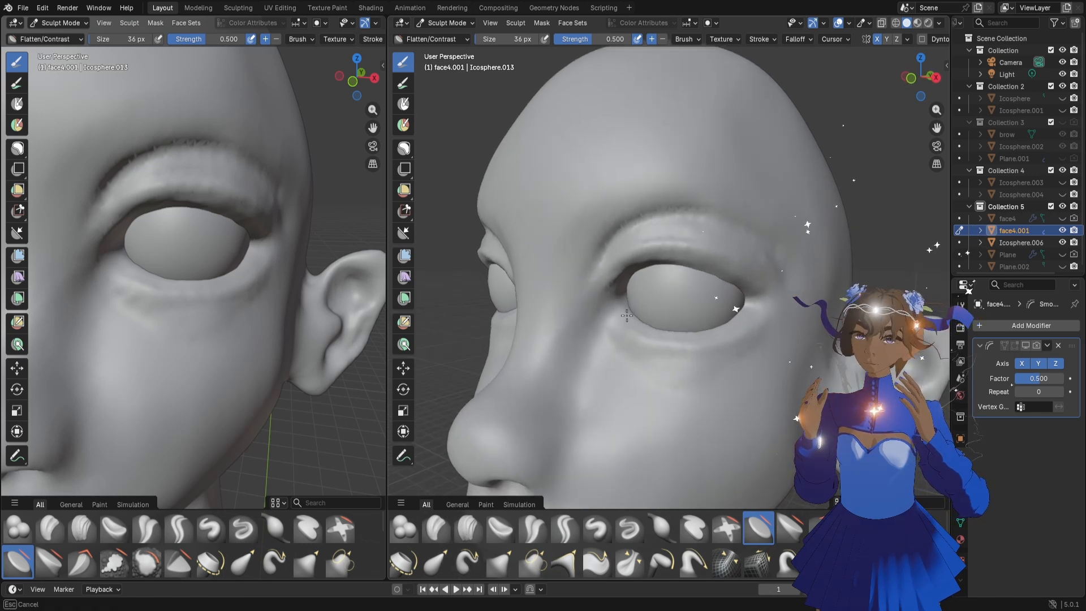
drag(627, 315, 623, 331)
Flatten the upper cheek beneath the eye with the Flatten/Contrast brush at 100 px
mouse_move(200, 347)
middle_down()
mouse_move(71, 309)
mouse_move(105, 315)
middle_up()
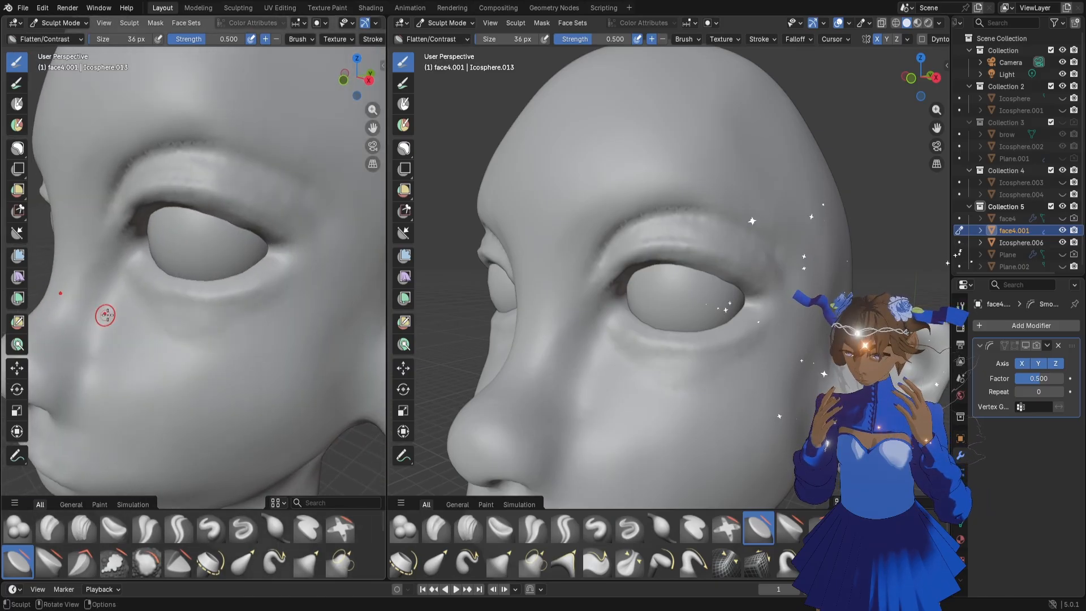
key(f)
click(222, 322)
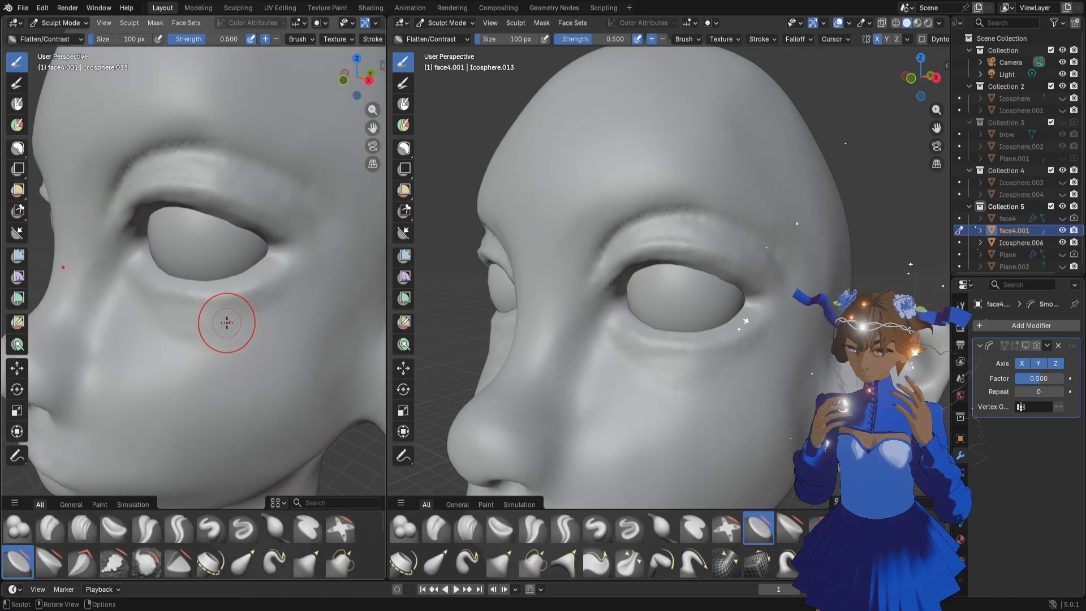
mouse_move(226, 323)
middle_down()
mouse_move(195, 325)
mouse_move(268, 315)
middle_up()
mouse_move(216, 345)
middle_down()
mouse_move(204, 344)
mouse_move(223, 342)
middle_up()
Mask the cheek area below the lower eyelid with a freehand lasso mask
key(m)
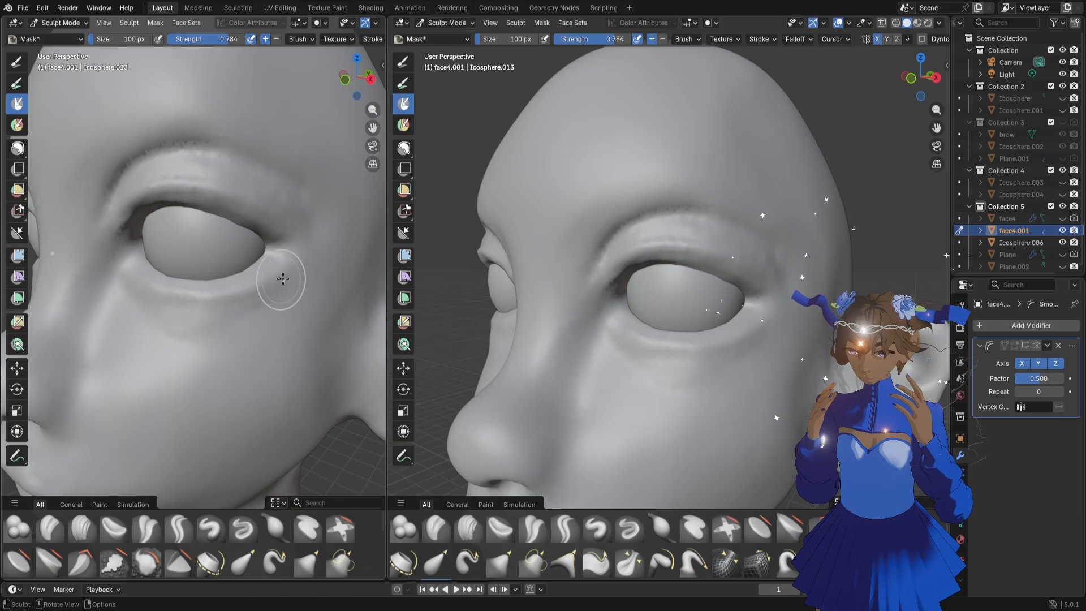
click(18, 149)
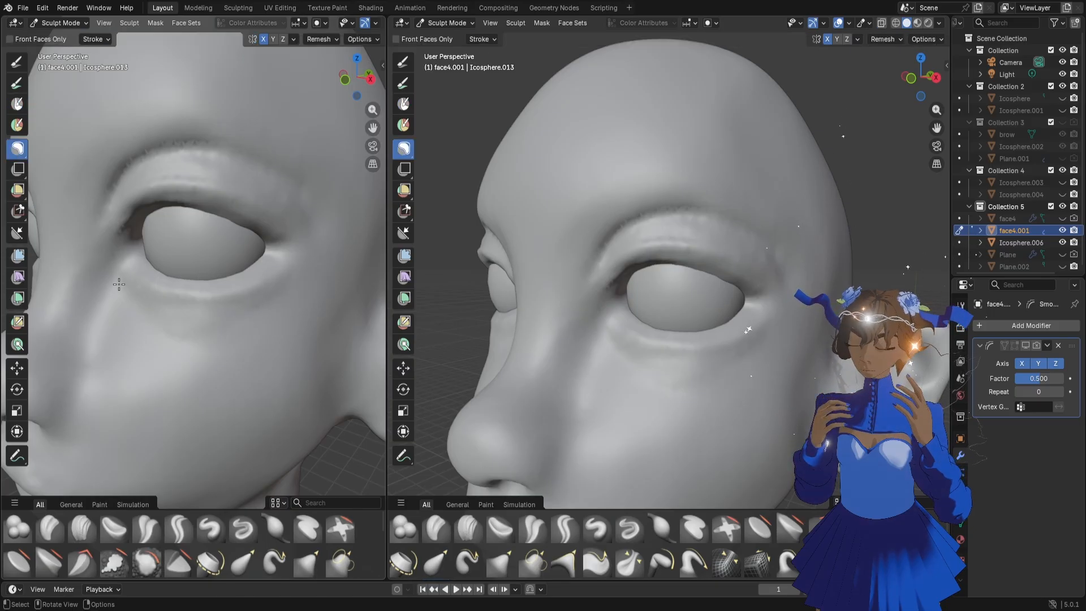
drag(119, 285, 122, 286)
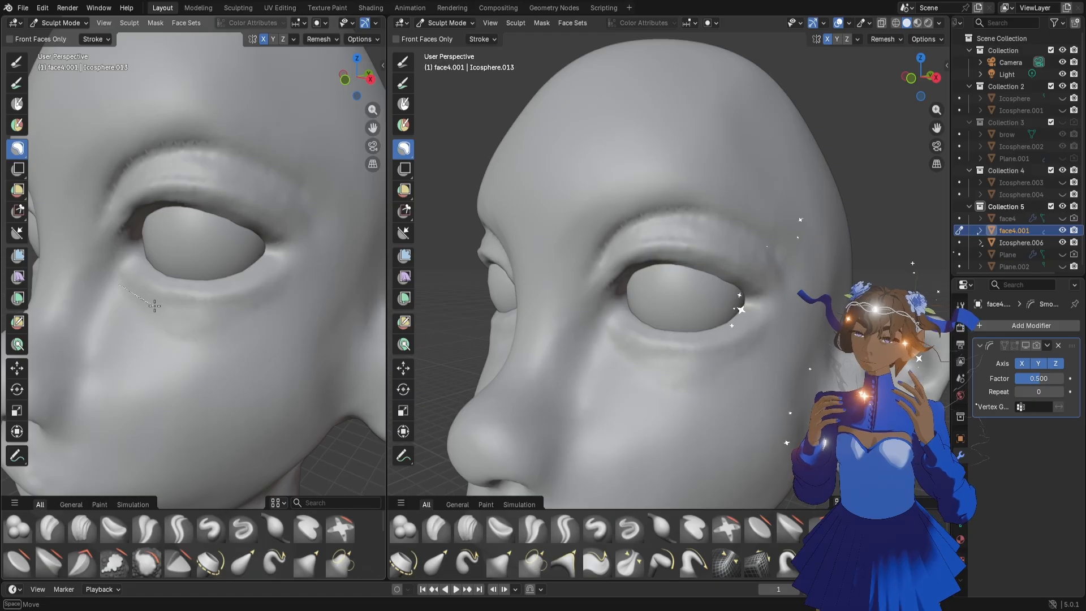
mouse_move(218, 310)
mouse_down()
mouse_move(286, 283)
mouse_move(361, 314)
mouse_move(38, 258)
mouse_up()
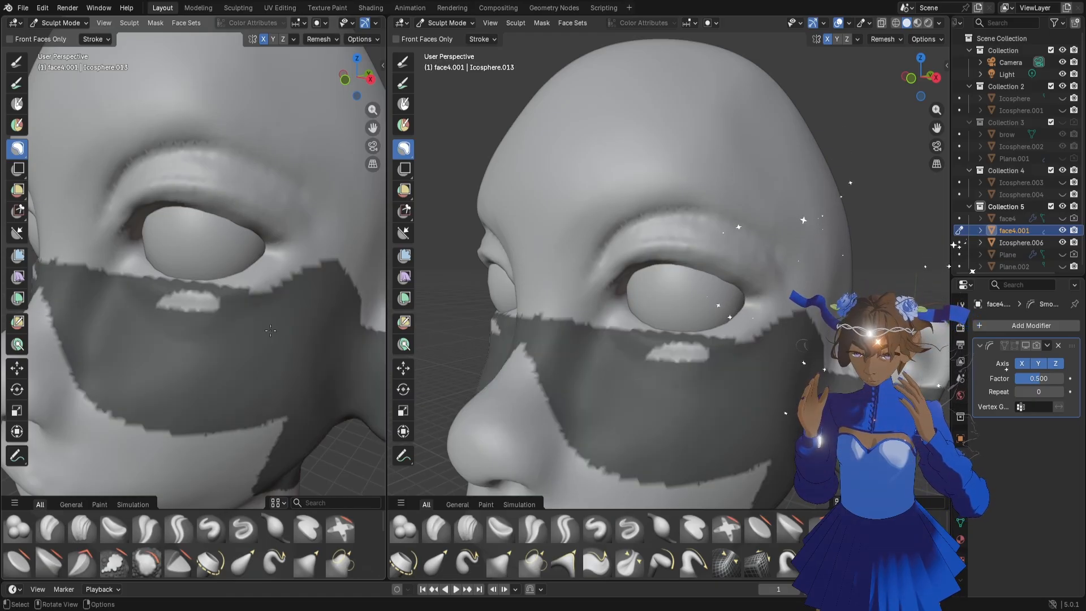
middle_drag(169, 339, 223, 345)
click(373, 80)
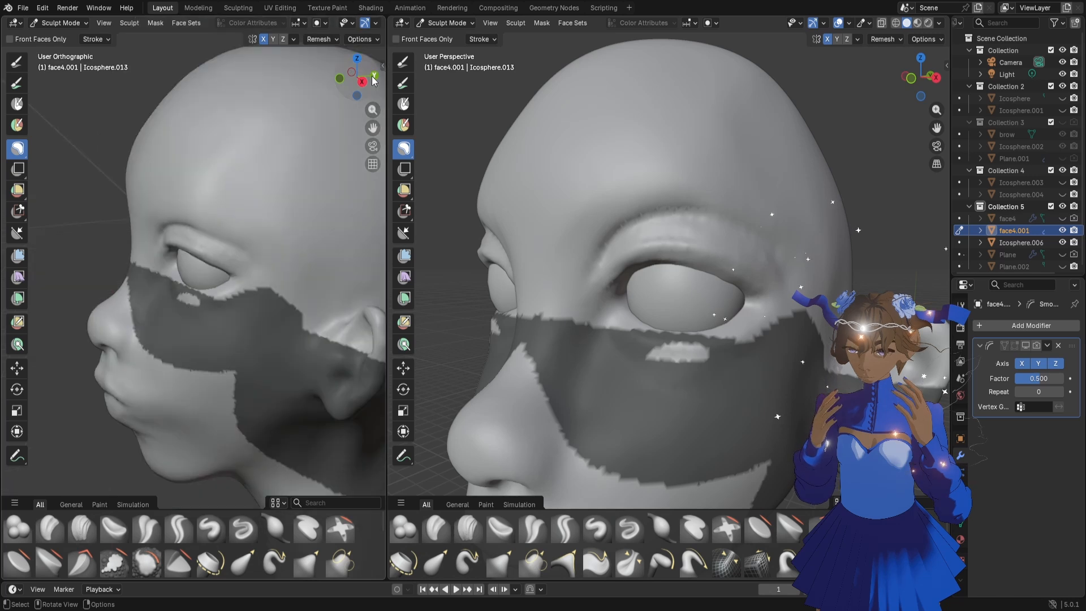
Clear the existing mask from the cheeks of the head
click(373, 81)
click(373, 81)
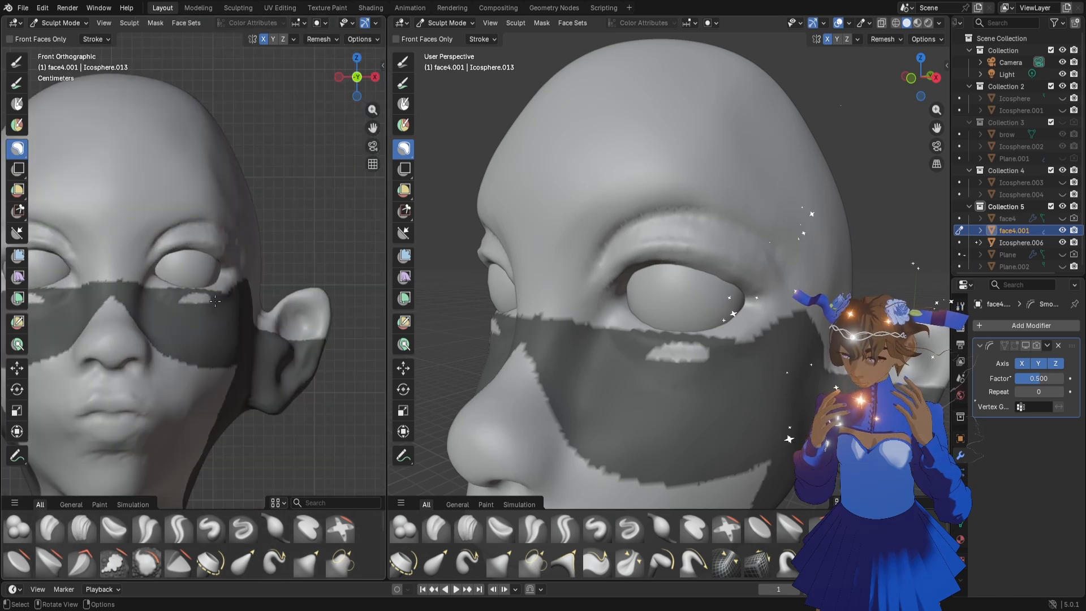
key(alt+m)
scroll(248, 288, up, 3)
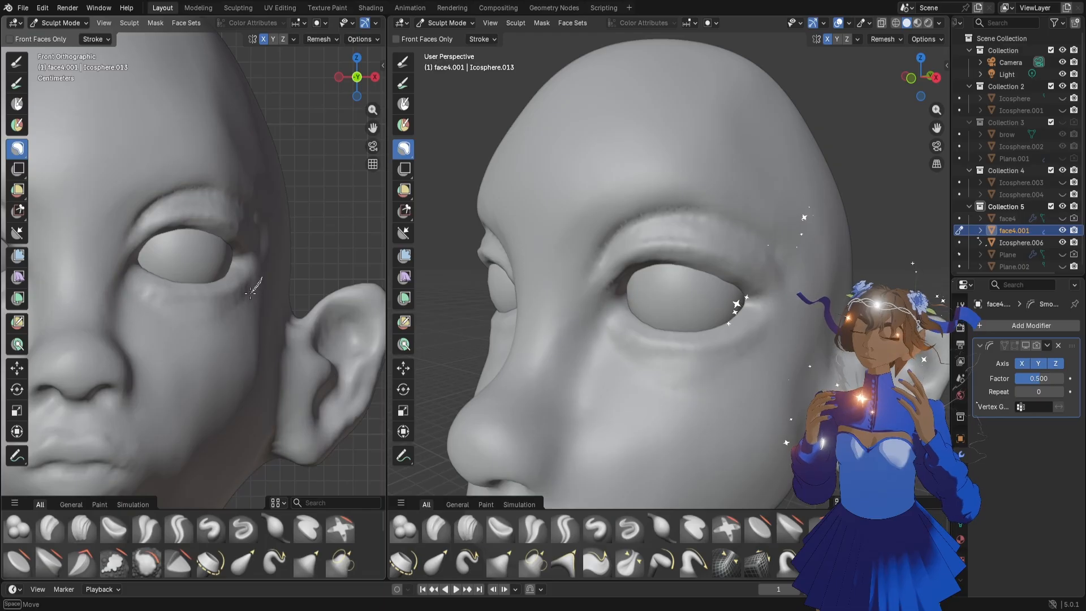
Lasso-mask the cheeks and nose along a curve just below the lower eyelid, and activate the Grab brush
drag(223, 306, 225, 313)
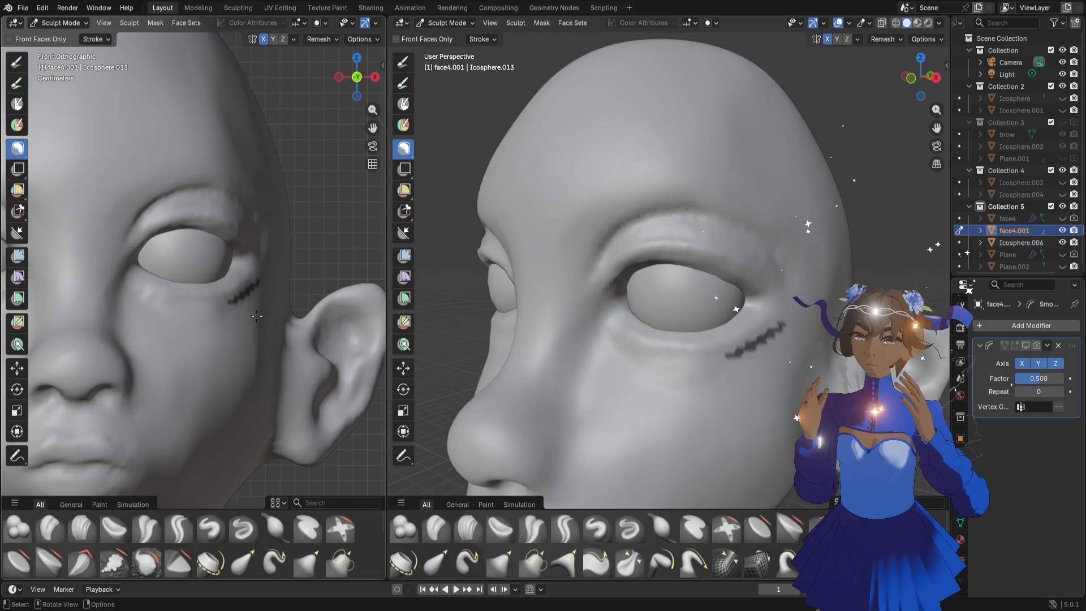
key(alt+m)
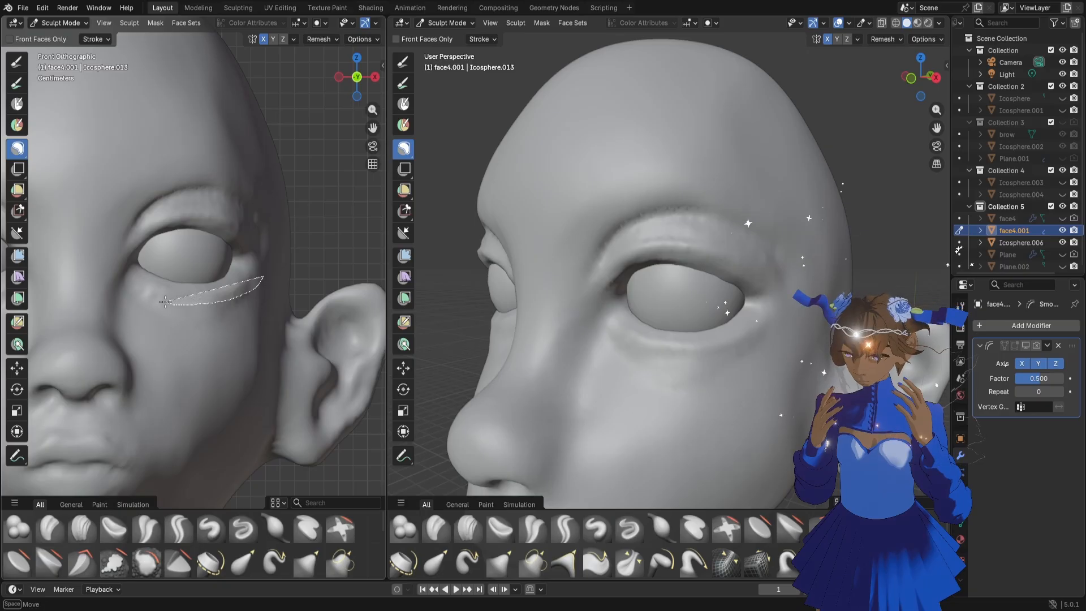
mouse_move(142, 289)
mouse_down()
mouse_move(121, 424)
mouse_move(333, 335)
mouse_up()
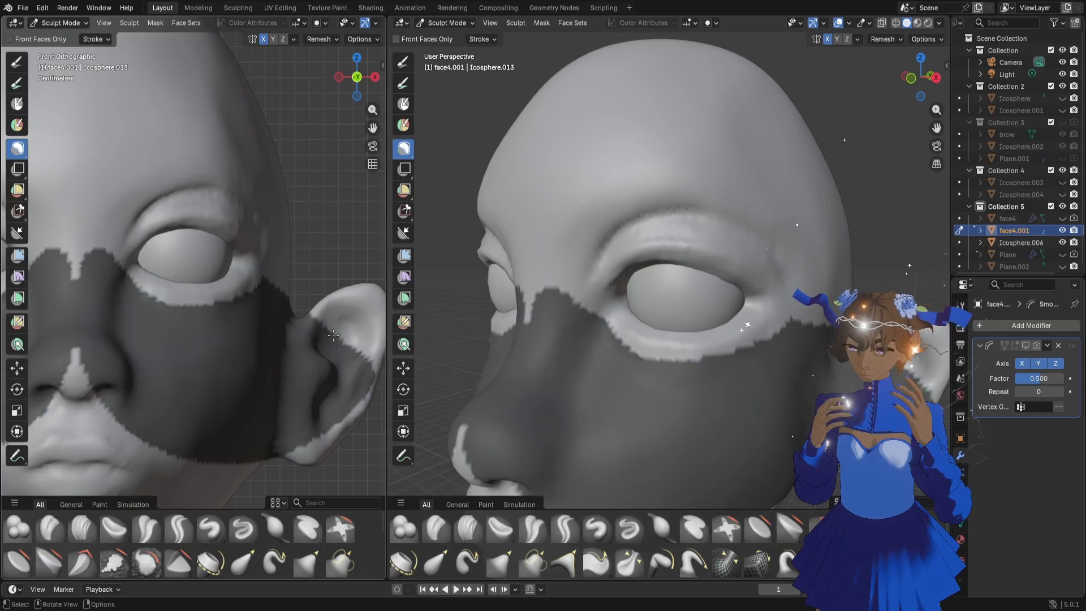
middle_drag(282, 321, 185, 347)
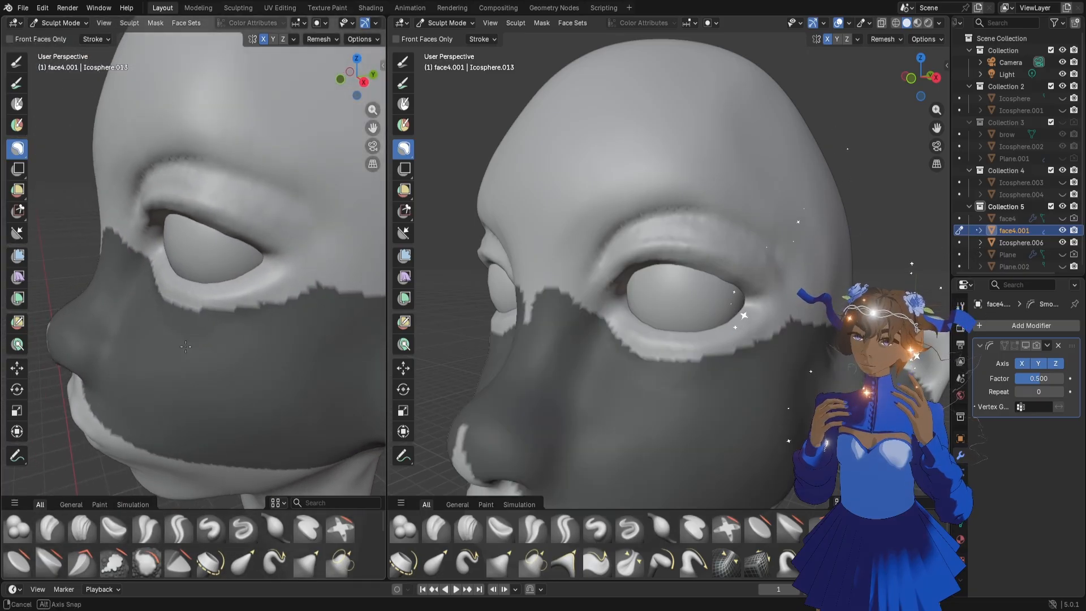
key(g)
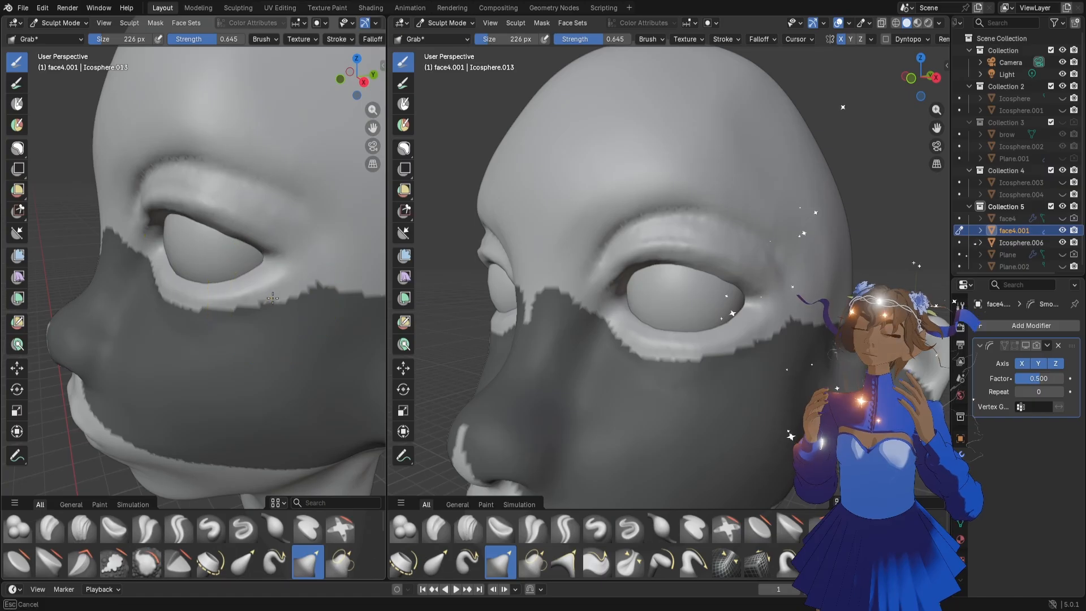
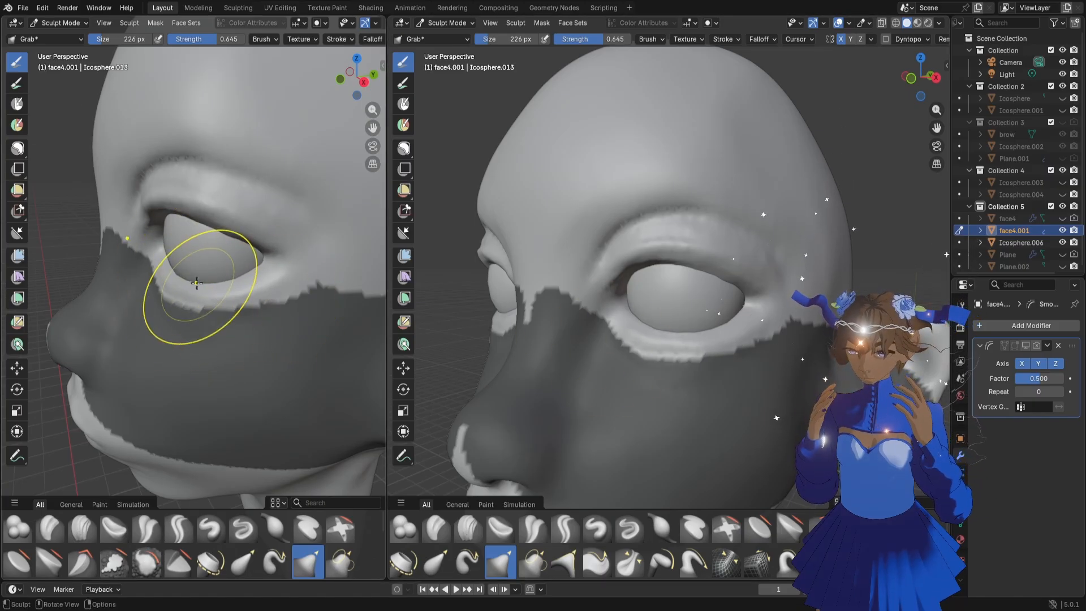
Reshape the lower eyelid and its outer corner with the Grab brush at 226 px
middle_drag(198, 285, 205, 297)
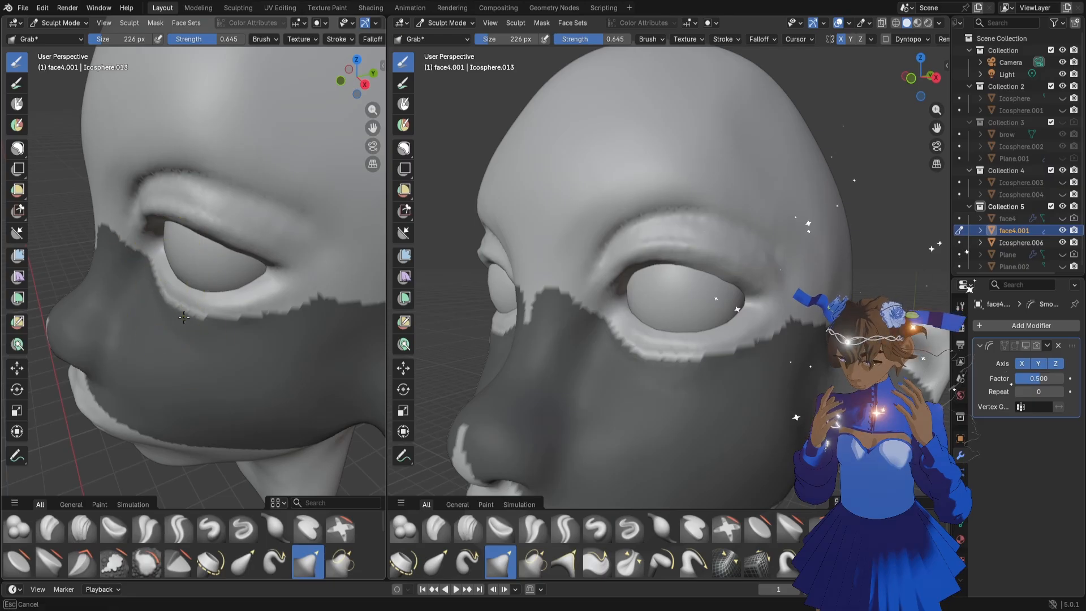
mouse_move(240, 326)
middle_down()
mouse_move(230, 317)
mouse_move(274, 315)
mouse_move(274, 299)
middle_up()
drag(274, 300, 291, 290)
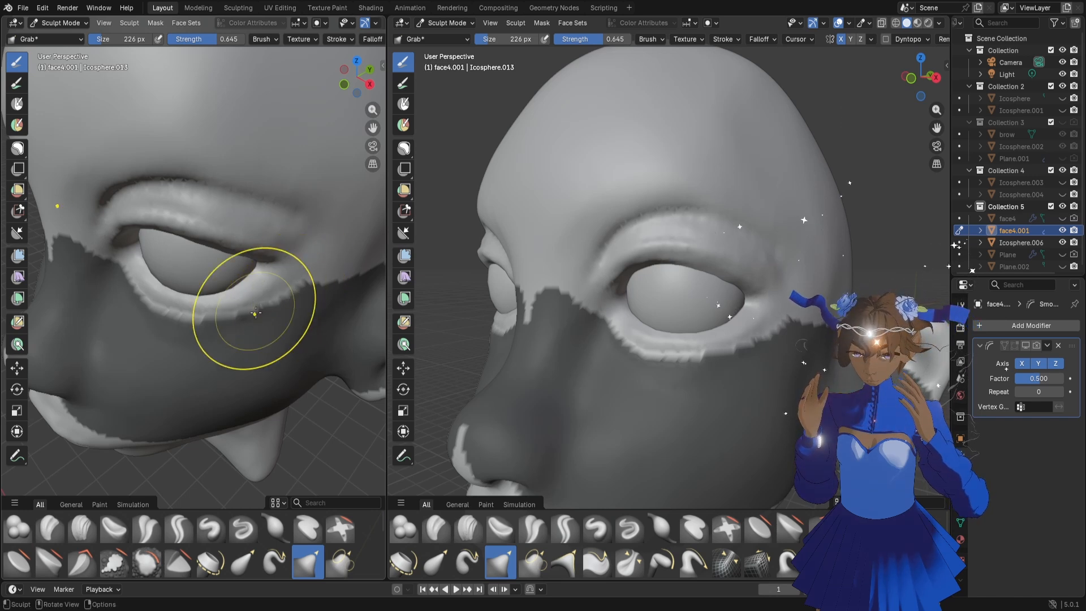
middle_drag(256, 317, 276, 272)
middle_drag(289, 325, 249, 286)
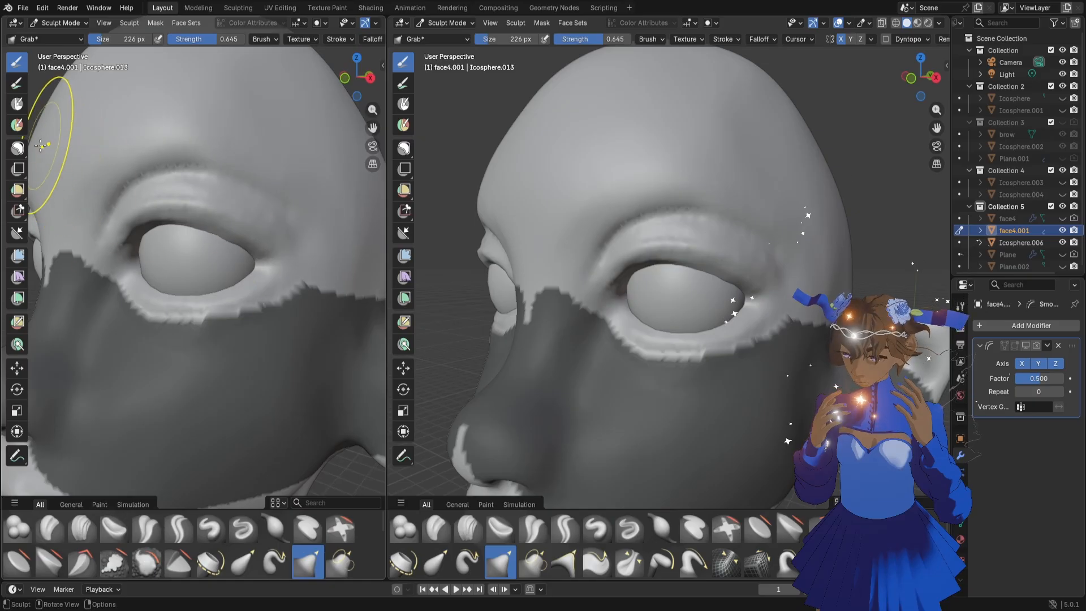
Clear the mask from the lower face with the Lasso Mask tool
click(18, 149)
scroll(184, 225, down, 5)
mouse_move(358, 346)
ctrl+mouse_down()
mouse_move(169, 407)
mouse_move(227, 387)
ctrl+mouse_up()
middle_drag(249, 313, 273, 321)
scroll(273, 321, up, 2)
scroll(273, 320, up, 2)
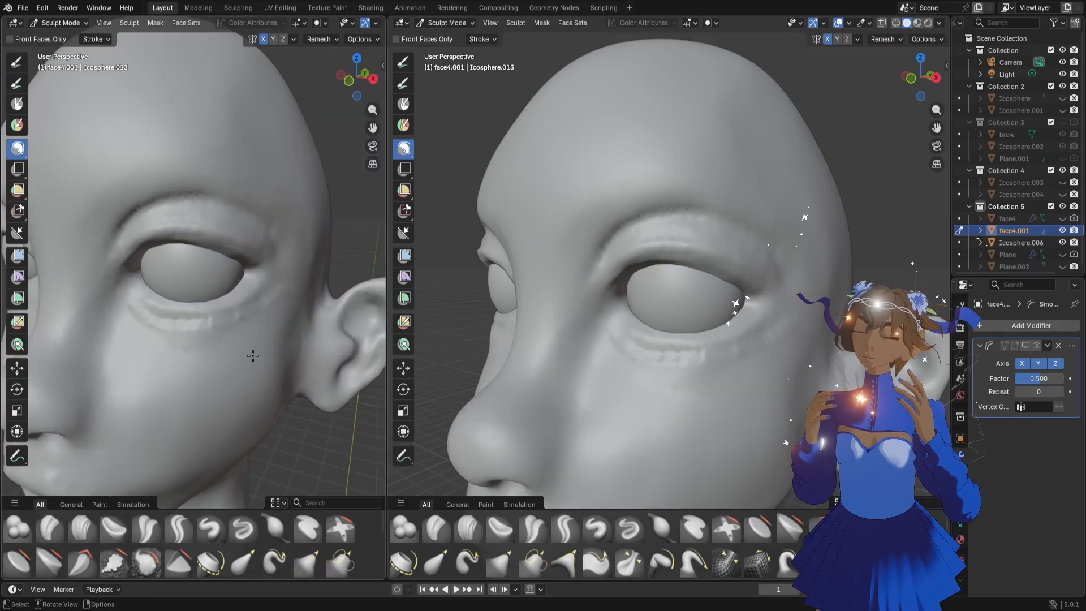
Resize the brush to 82 px and smooth out the bumpy ridge left below the lower eyelid
key(f)
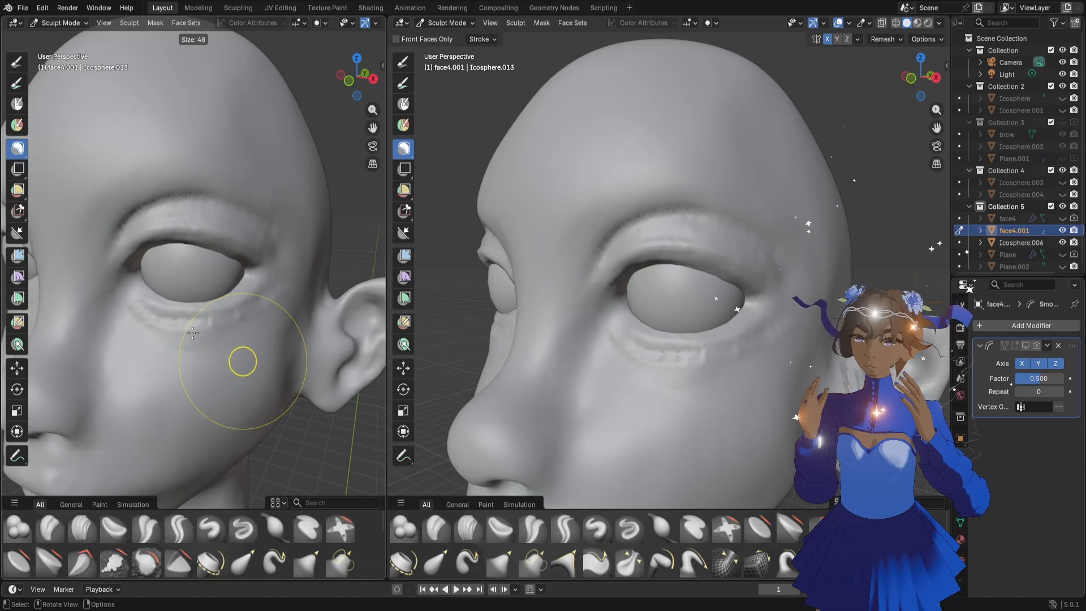
click(193, 333)
middle_drag(192, 333, 265, 306)
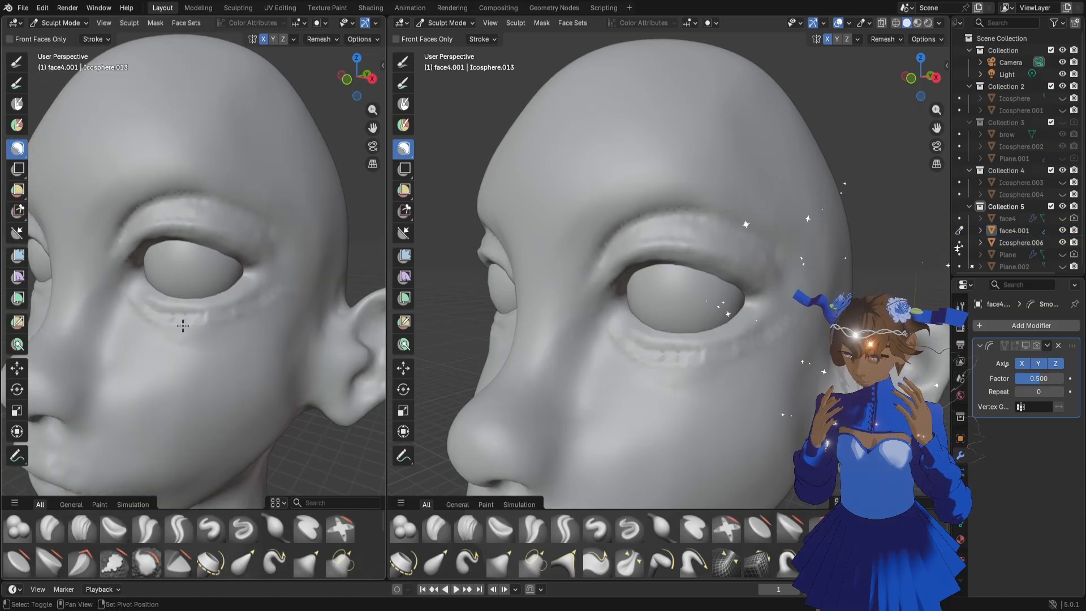
shift+drag(149, 315, 182, 324)
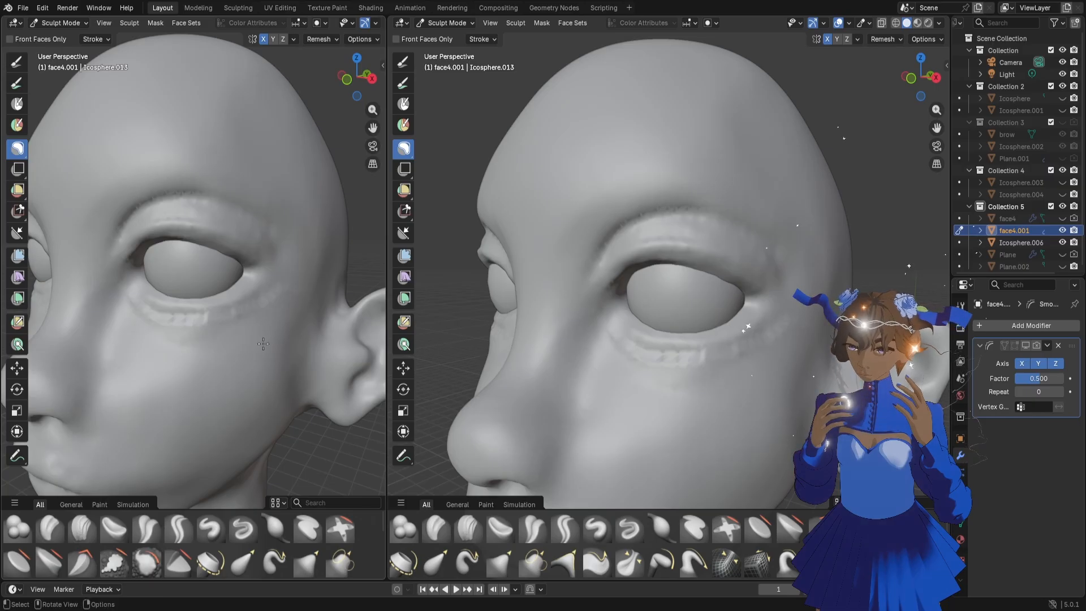
scroll(263, 343, up, 2)
key(g)
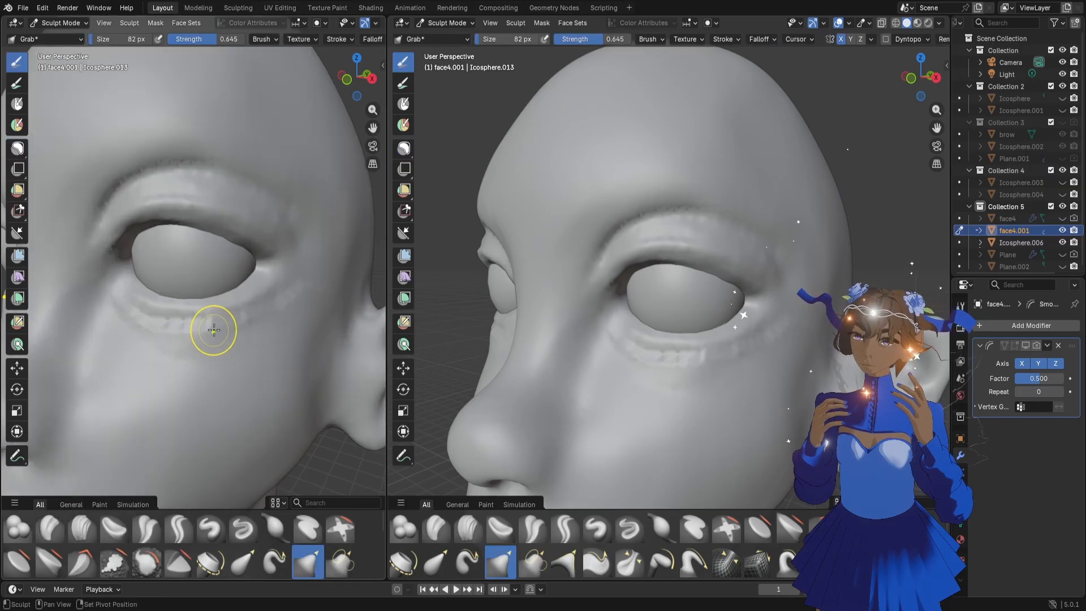
shift+drag(210, 328, 186, 327)
mouse_move(185, 328)
shift+mouse_down()
mouse_move(149, 326)
mouse_move(275, 309)
shift+mouse_up()
shift+drag(284, 309, 300, 294)
shift+drag(199, 327, 300, 357)
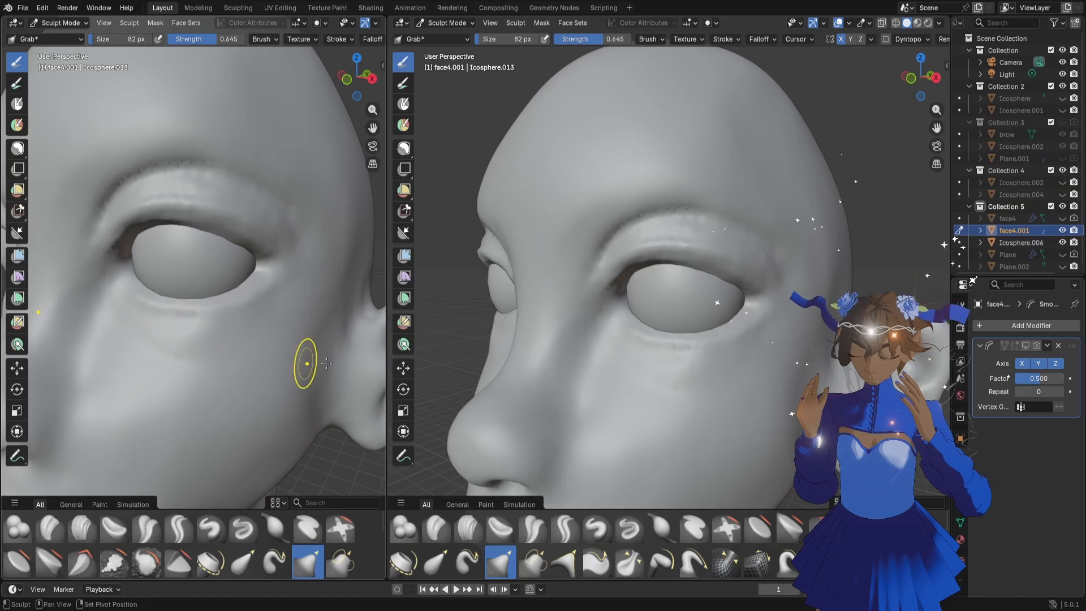
Set the Grab brush size to 154 px and reshape the skin just below the eye
mouse_move(217, 360)
middle_down()
mouse_move(180, 361)
mouse_move(199, 333)
middle_up()
key(f)
click(216, 341)
drag(199, 333, 207, 319)
mouse_move(223, 324)
middle_down()
mouse_move(243, 323)
mouse_move(235, 319)
middle_up()
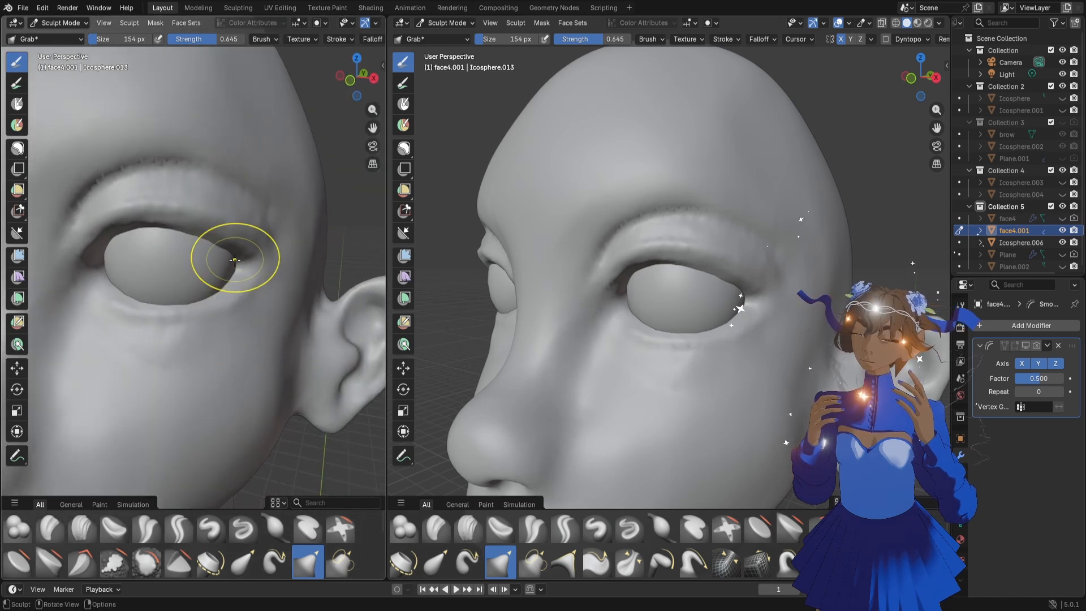
Adjust the outer eye corner and upper eyelid with the Grab brush, enlarging it to 212 px
middle_drag(230, 247, 181, 200)
drag(181, 199, 147, 195)
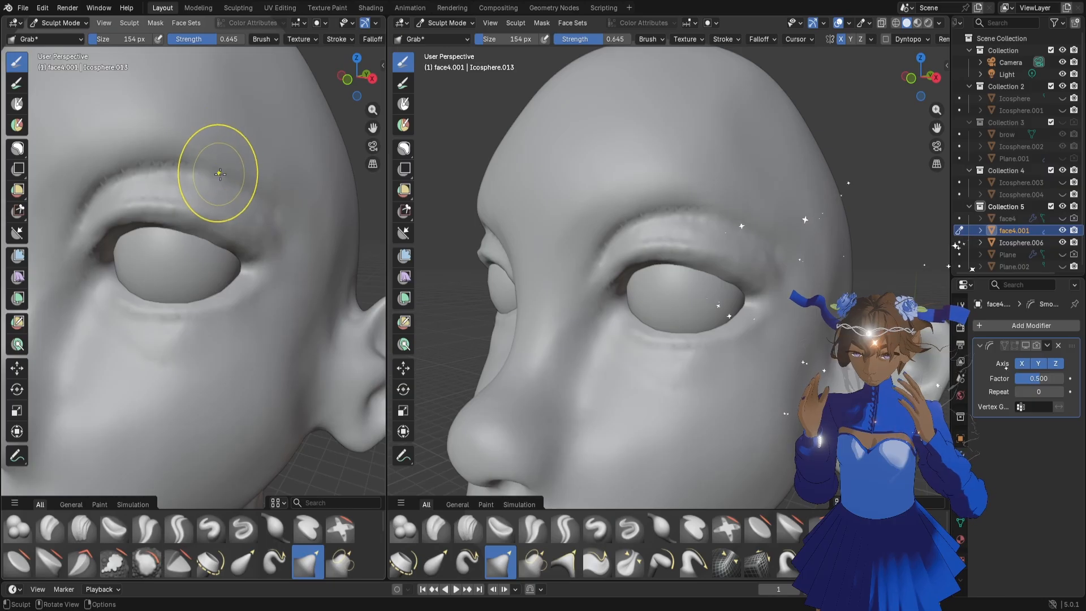
key(f)
click(236, 179)
mouse_move(220, 197)
mouse_down()
mouse_move(206, 225)
mouse_move(256, 225)
mouse_up()
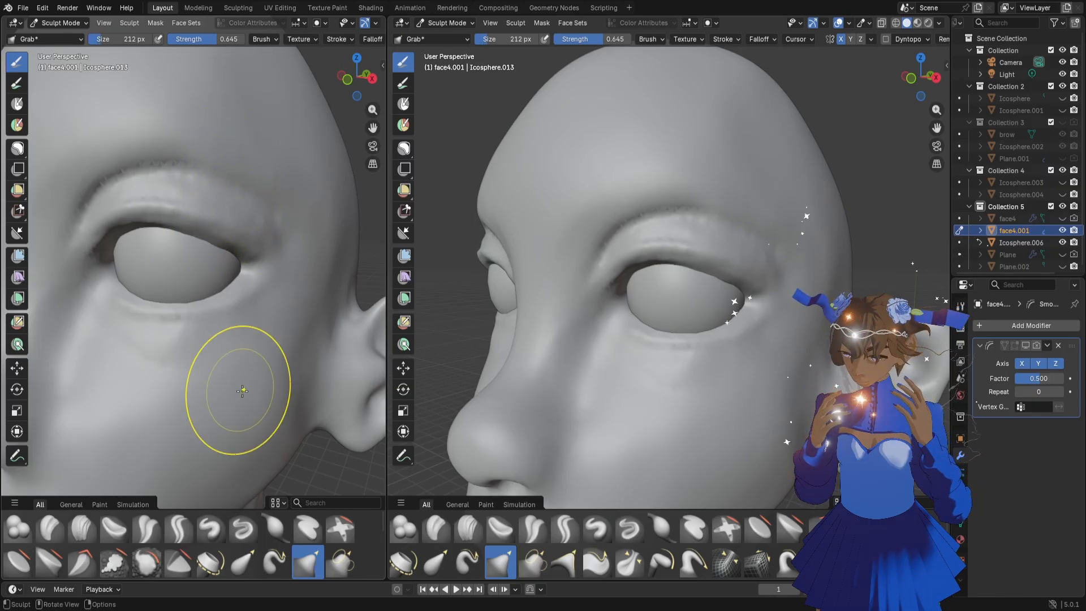
drag(198, 151, 200, 152)
middle_drag(180, 232, 176, 251)
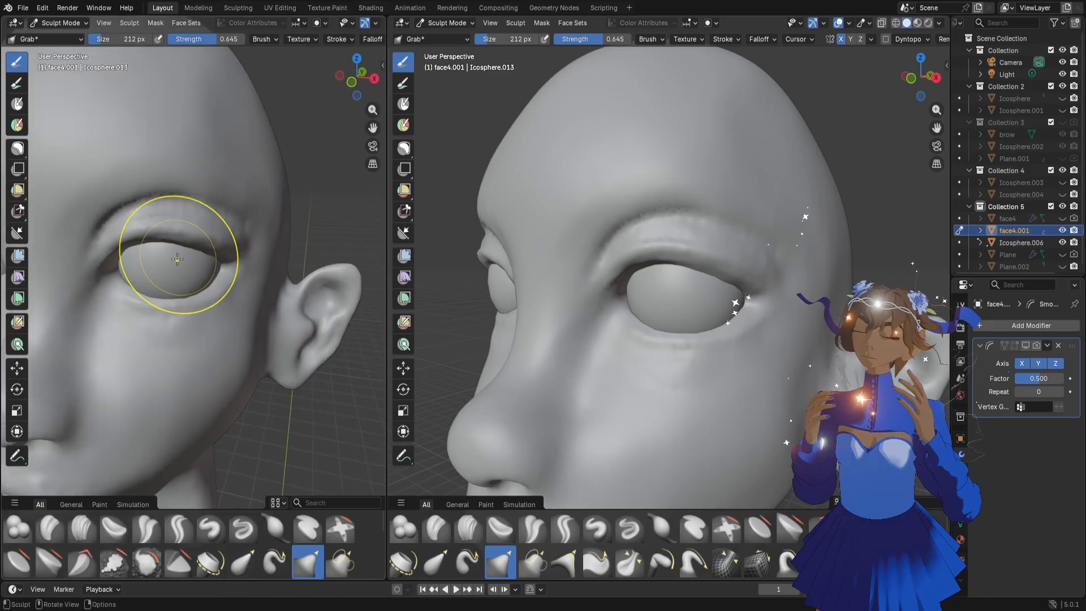
Try pulling the crease above the upper eyelid down with three Grab strokes, then undo them
drag(126, 185, 131, 196)
drag(163, 184, 164, 194)
drag(197, 184, 199, 193)
key(ctrl+z)
key(ctrl+z)
key(ctrl+z)
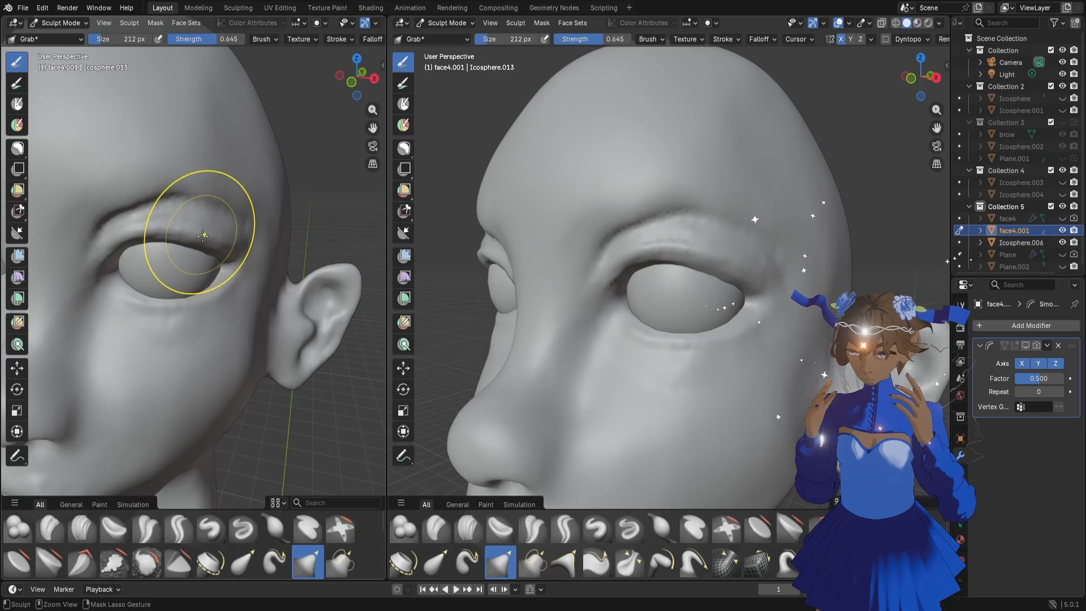
Switch to the Draw Sharp brush at 42 px and even out the bumpy upper eyelid fold from inner to outer corner
scroll(143, 243, up, 3)
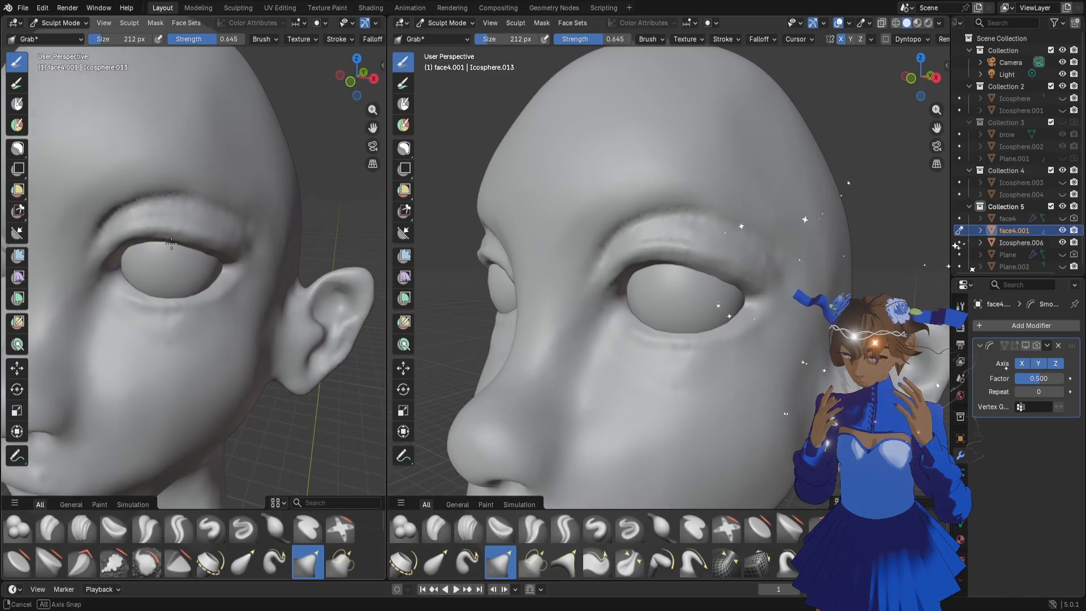
click(243, 531)
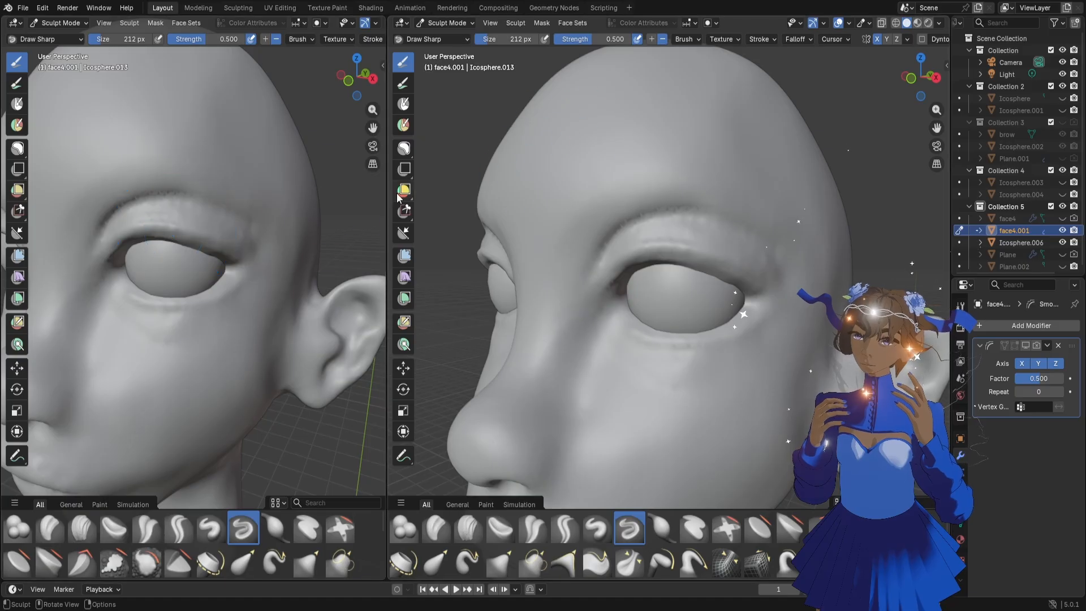
key(f)
click(221, 194)
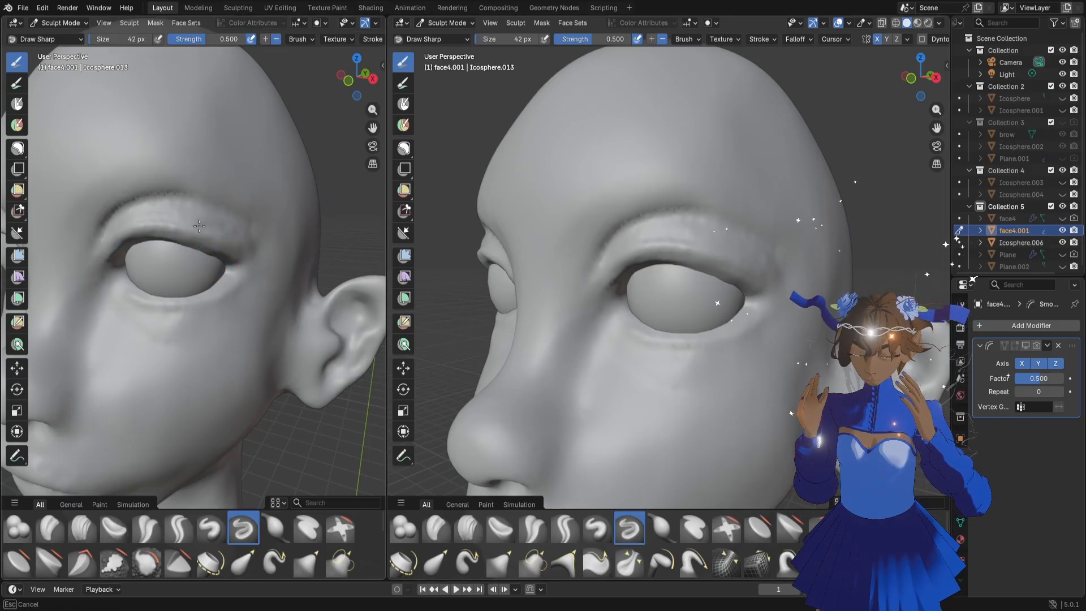
drag(153, 221, 240, 244)
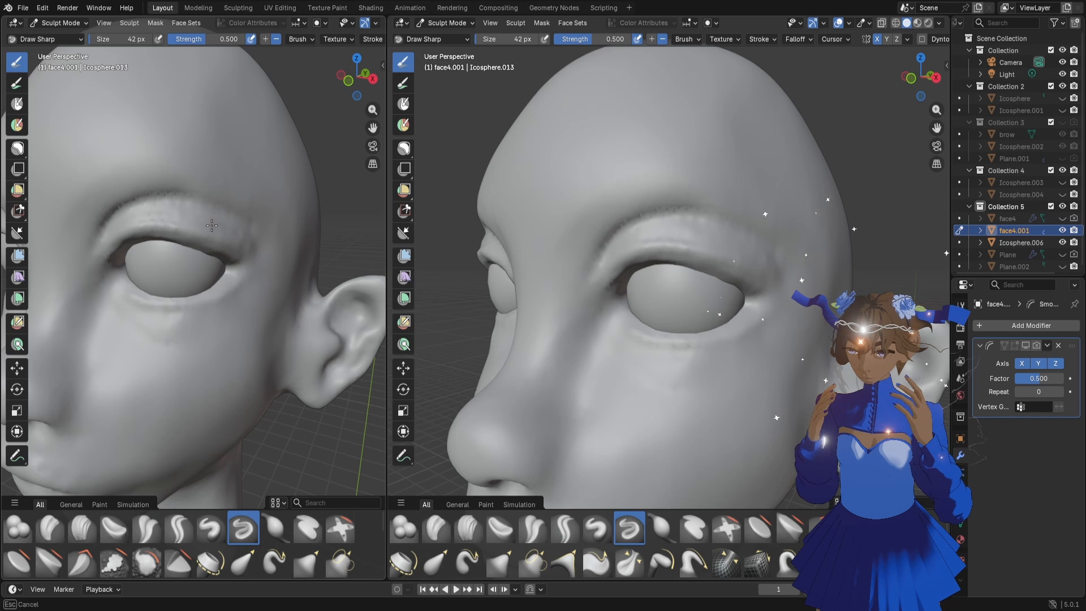
mouse_move(108, 242)
mouse_down()
mouse_move(225, 224)
mouse_move(190, 207)
mouse_up()
mouse_move(250, 230)
mouse_down()
mouse_move(148, 213)
mouse_move(225, 220)
mouse_move(225, 229)
mouse_up()
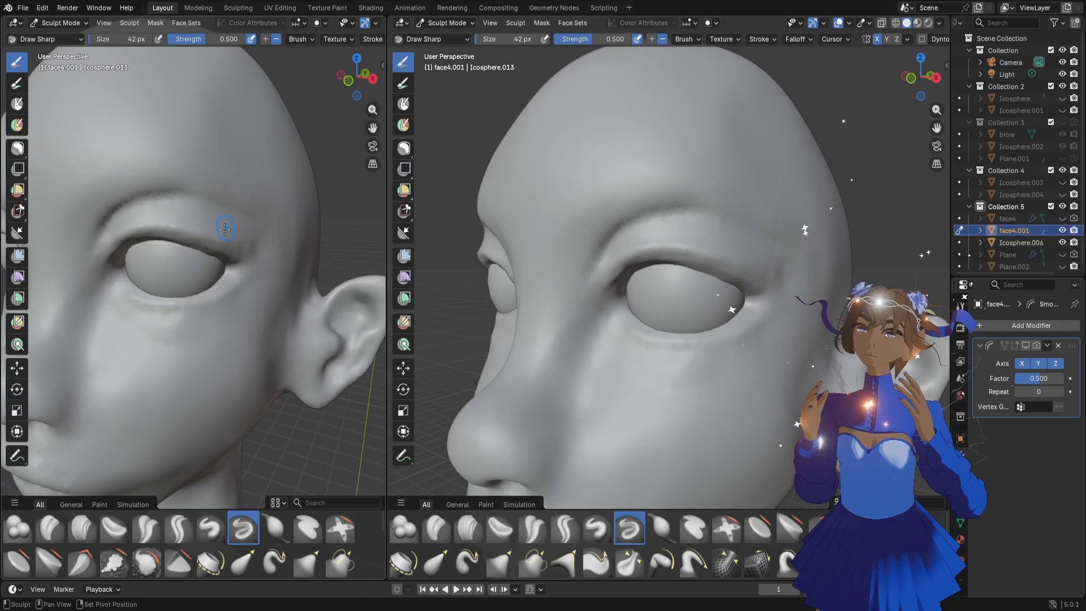
drag(137, 218, 177, 219)
drag(122, 240, 152, 211)
mouse_move(109, 232)
mouse_down()
mouse_move(138, 212)
mouse_move(140, 221)
mouse_up()
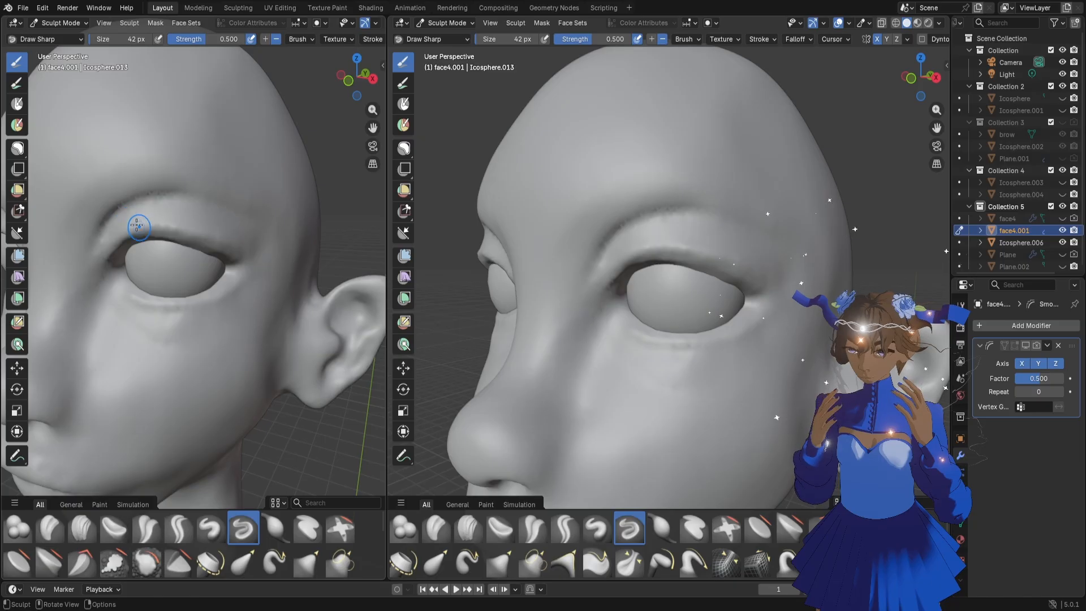
mouse_move(208, 231)
shift+mouse_down()
mouse_move(180, 226)
mouse_move(207, 231)
shift+mouse_up()
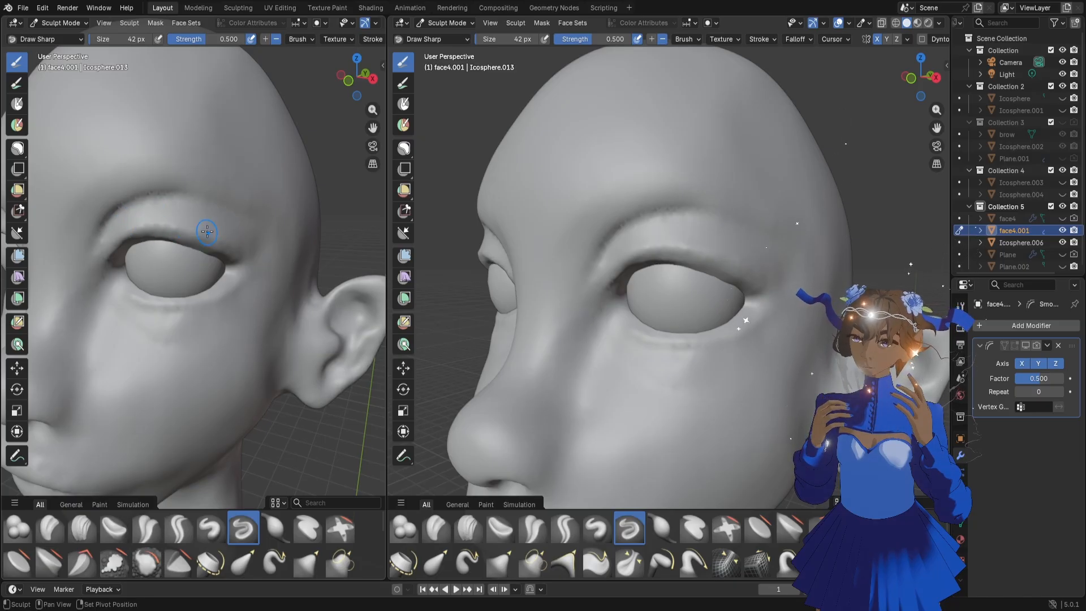
Build up volume below the outer part of the lower eyelid with the Blob brush at 76 px
key(f)
click(215, 332)
drag(352, 89, 370, 96)
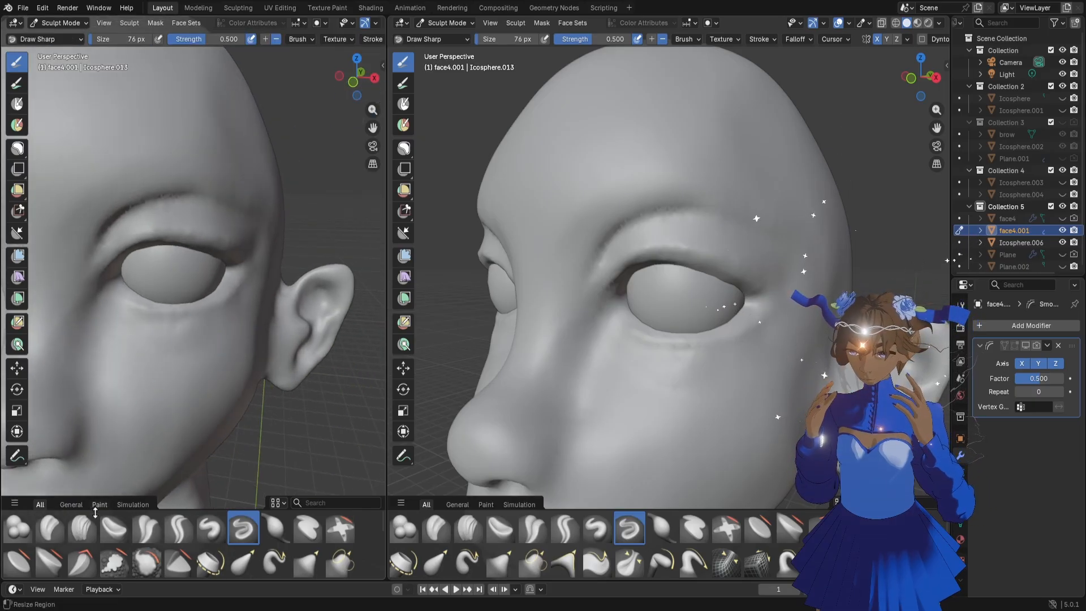
click(18, 528)
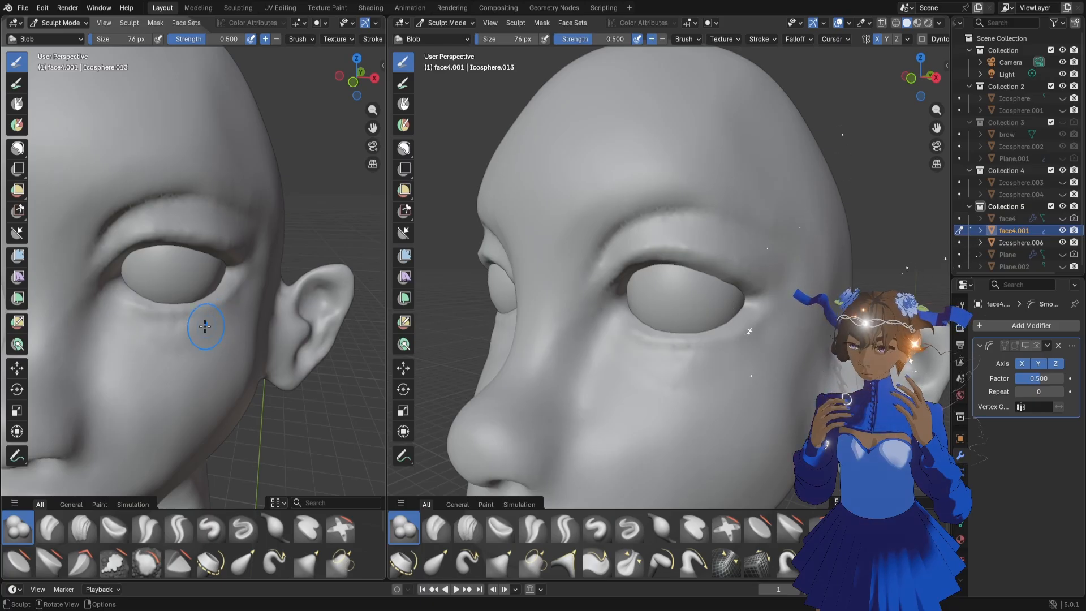
mouse_move(205, 326)
mouse_down()
mouse_move(212, 321)
mouse_move(219, 337)
mouse_up()
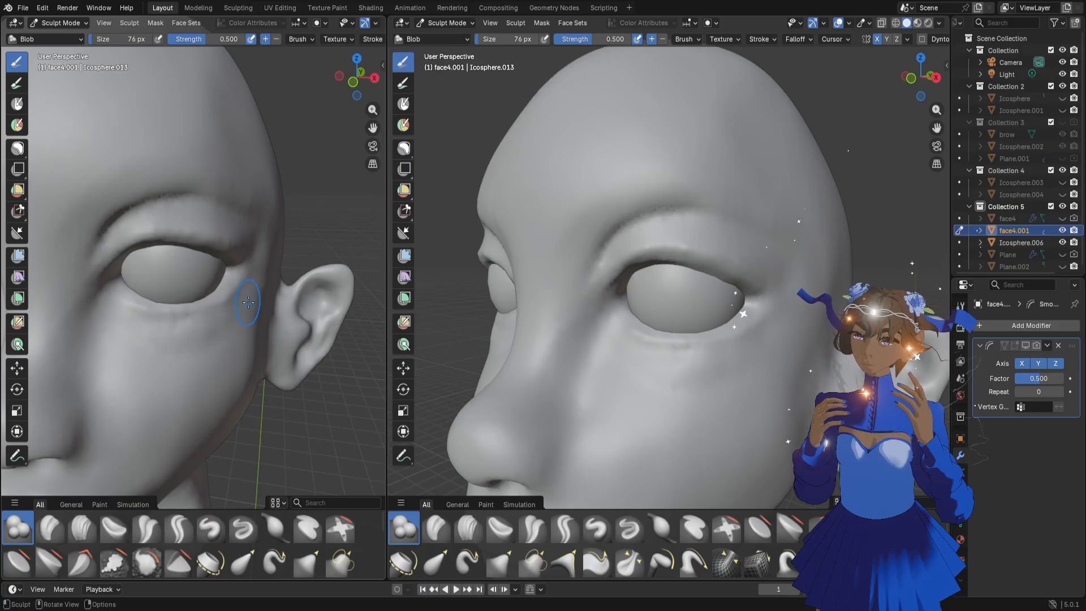
Define the crease under the lower eyelid with a Draw Sharp stroke at 34 px
drag(342, 82, 315, 100)
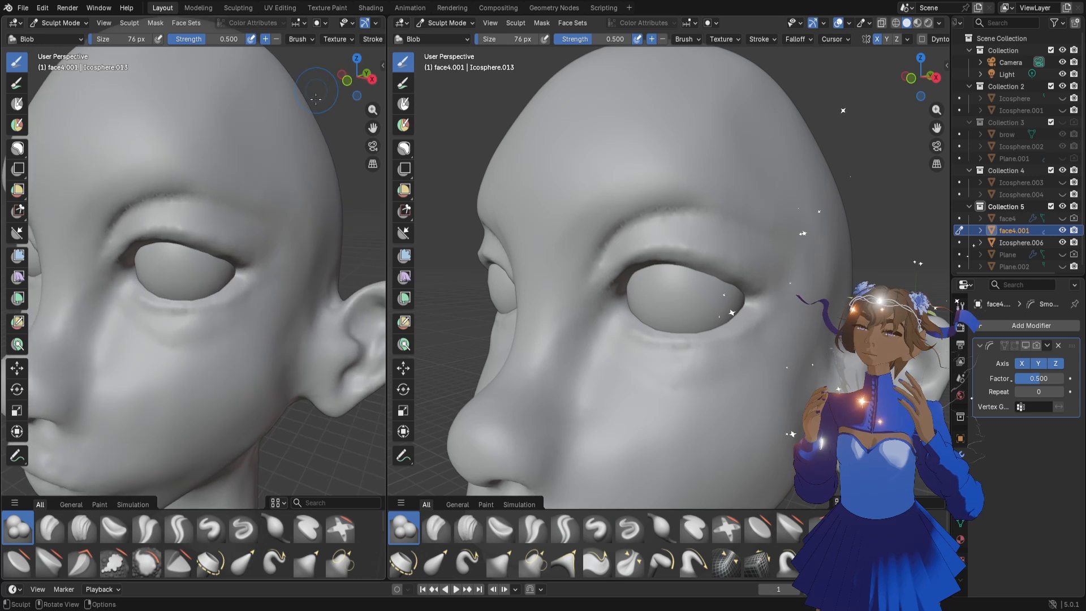
key(f)
click(235, 298)
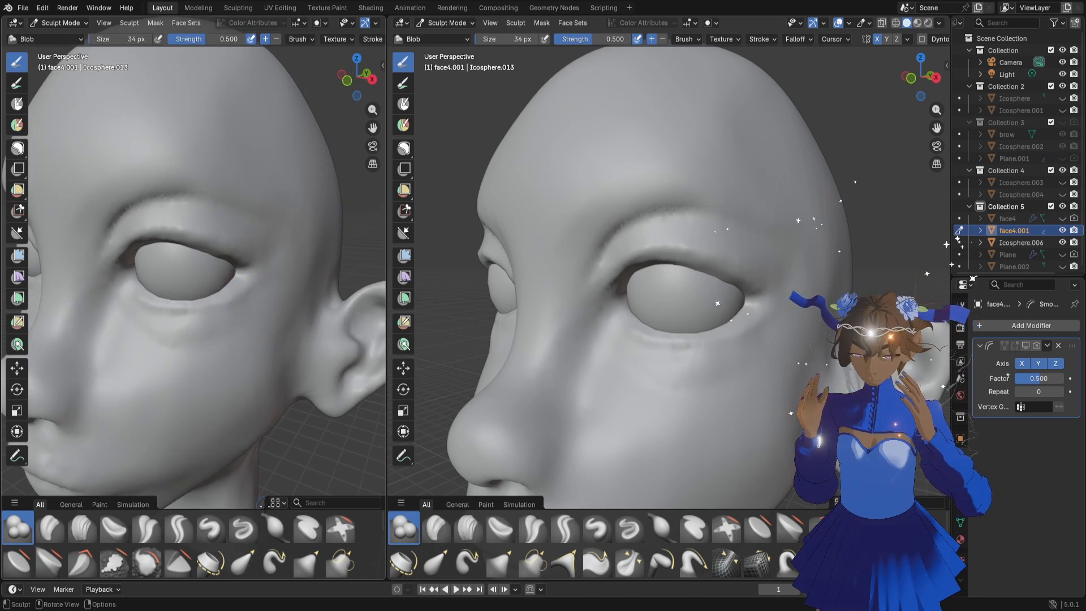
click(243, 528)
drag(185, 314, 224, 313)
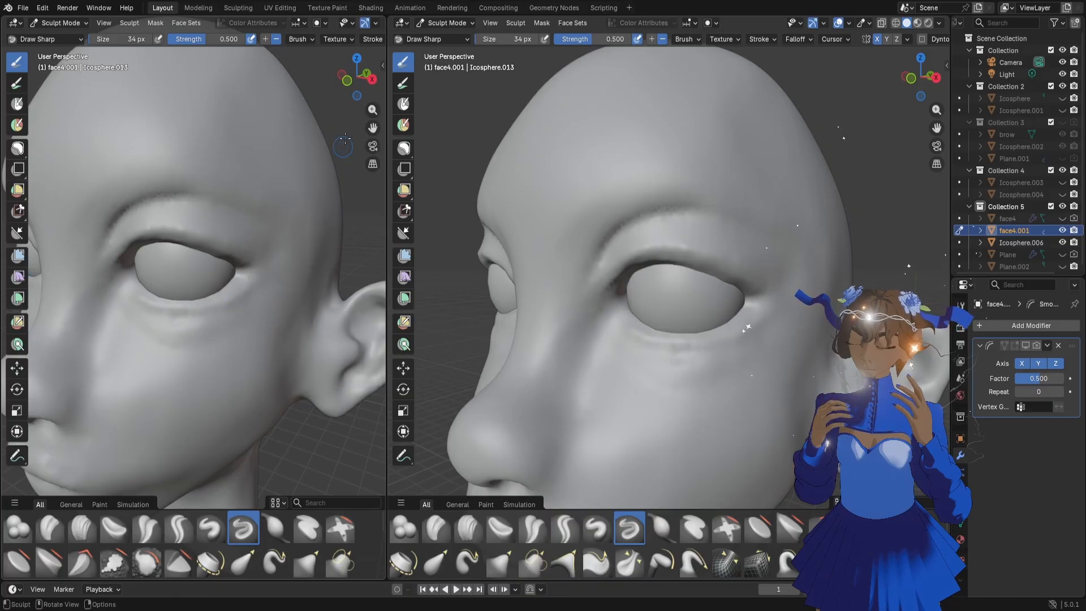
Add a soft fold beneath the lower eyelid towards the outer corner with the Blob brush at 34 px
middle_drag(345, 139, 320, 152)
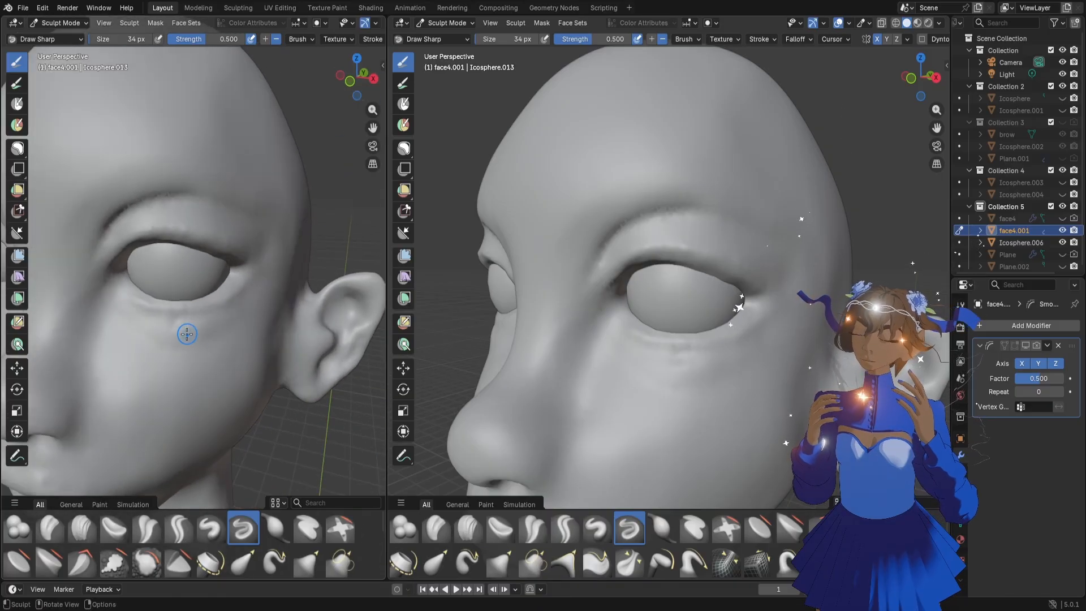
click(18, 529)
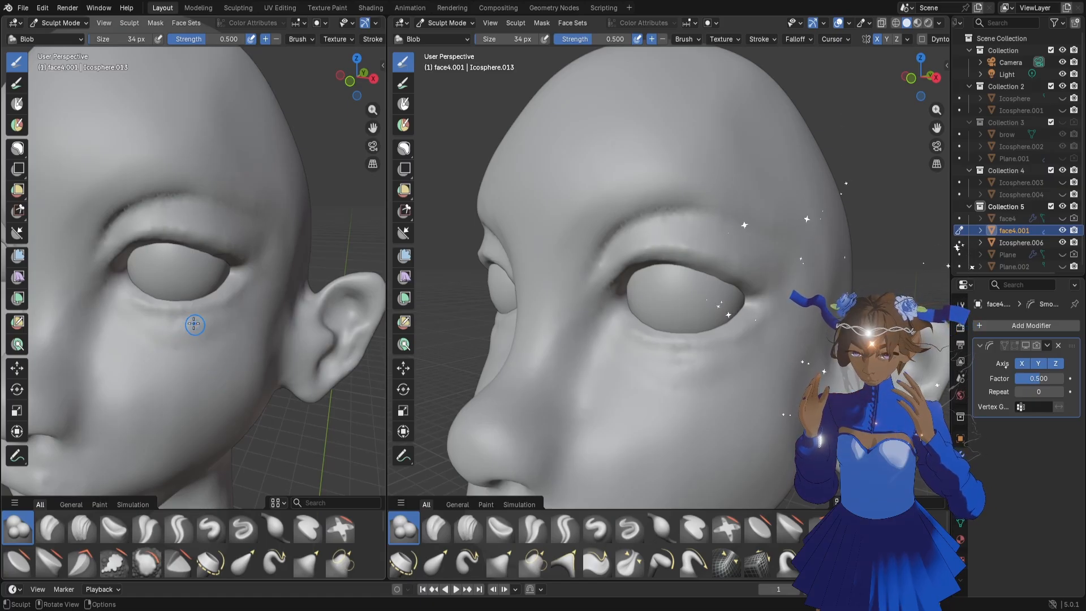
drag(179, 324, 232, 316)
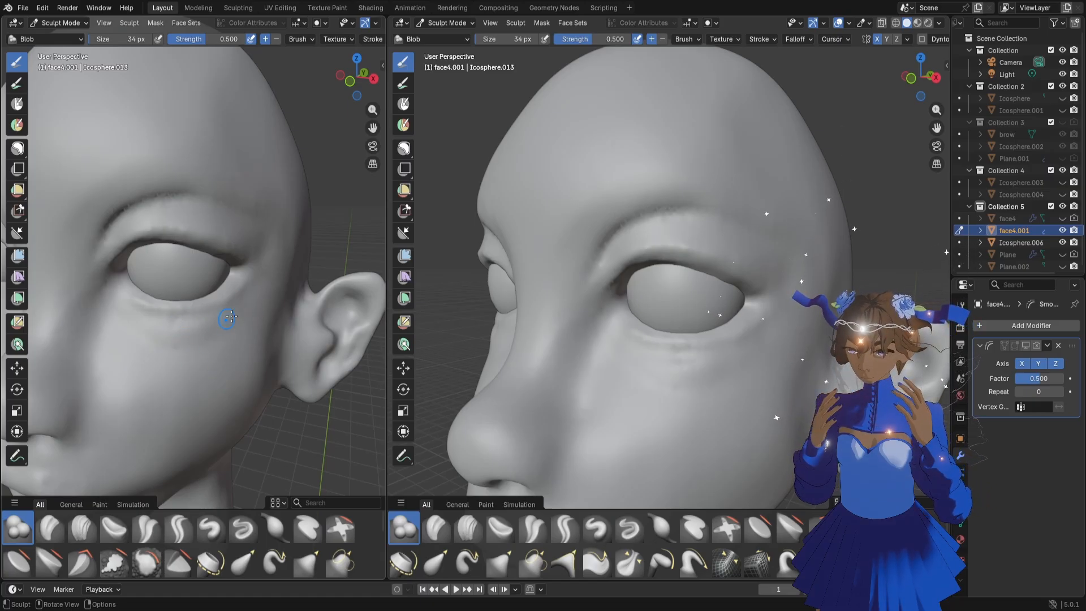
Pull the under-eye fold down towards the cheek with the Grab brush, enlarging it from 58 to 98 px
key(g)
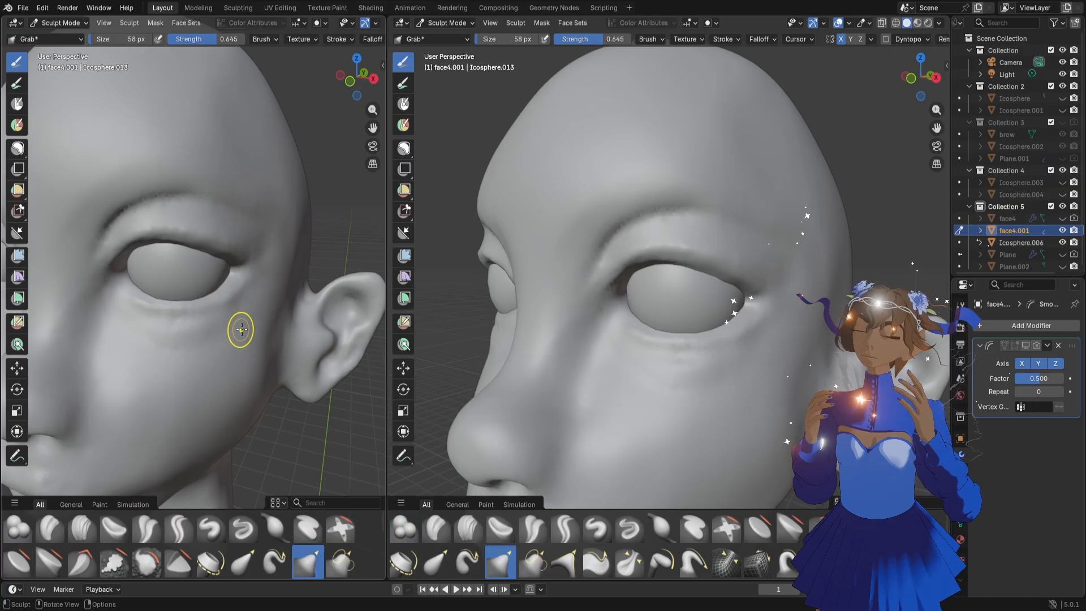
mouse_move(243, 312)
mouse_down()
mouse_move(236, 335)
mouse_move(217, 316)
mouse_move(232, 372)
mouse_up()
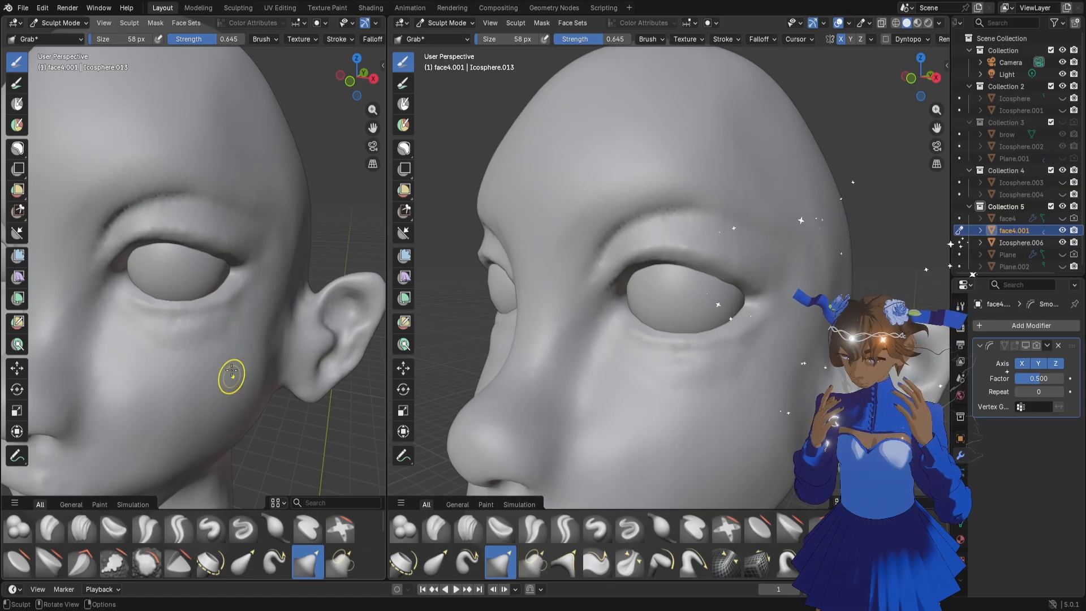
key(f)
click(248, 334)
drag(232, 322, 224, 339)
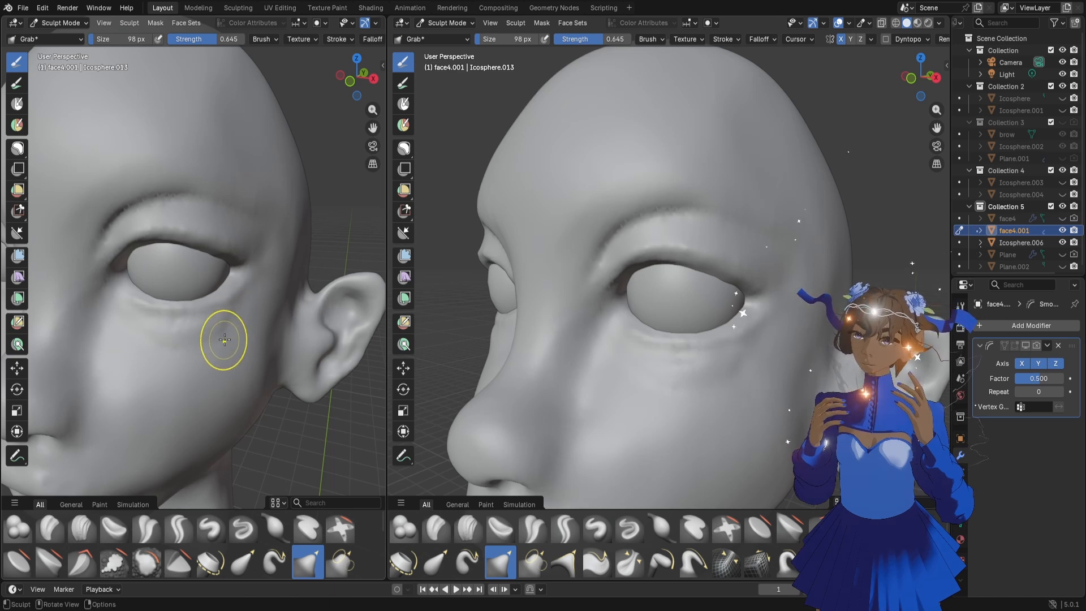
Adjust the cheekbone and temple beside the eye with the Grab brush, reducing it from 98 to 62 px
scroll(268, 291, down, 2)
middle_drag(269, 291, 261, 295)
scroll(250, 311, up, 1)
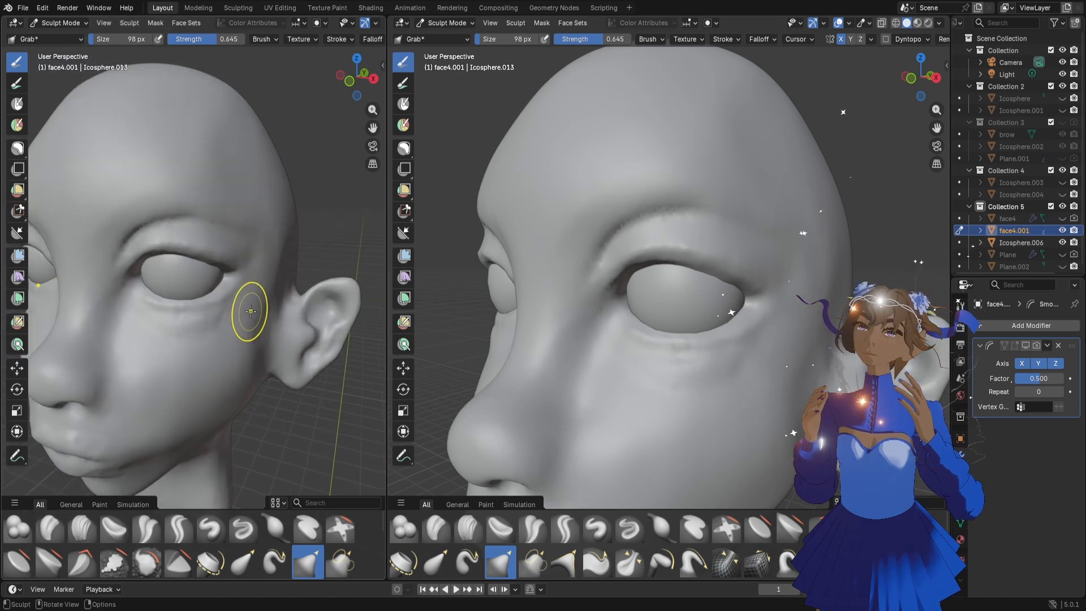
key(f)
click(218, 321)
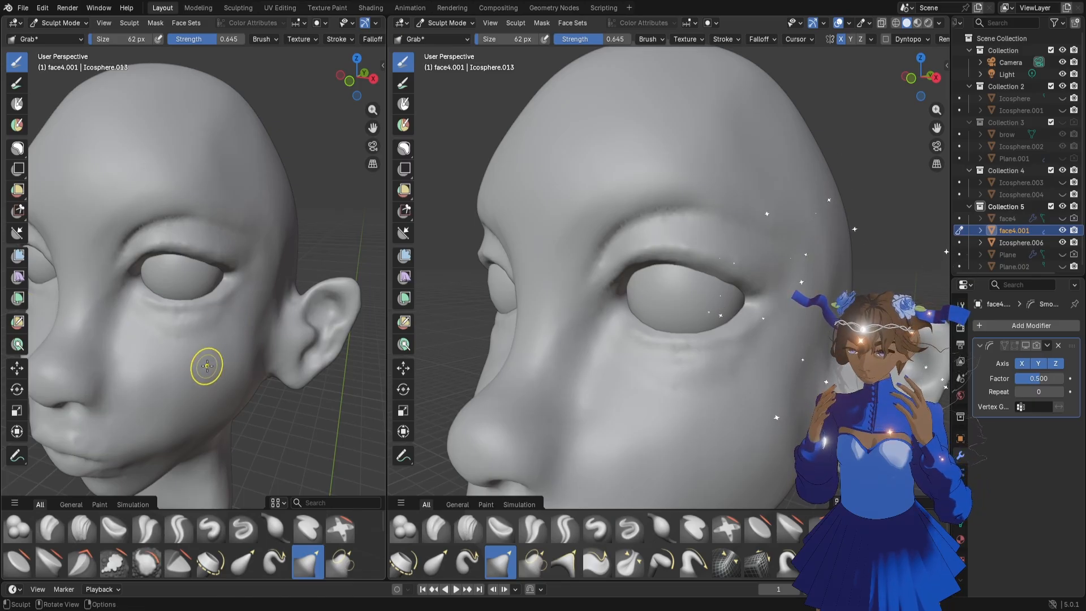
scroll(206, 364, down, 2)
middle_drag(198, 368, 208, 356)
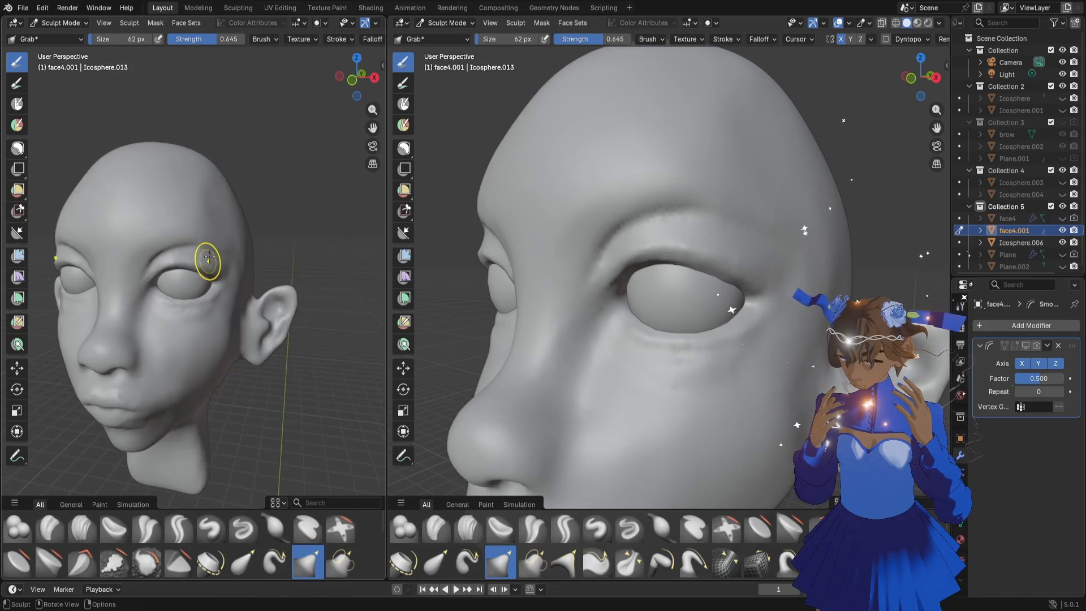
middle_drag(220, 257, 243, 253)
scroll(244, 251, up, 3)
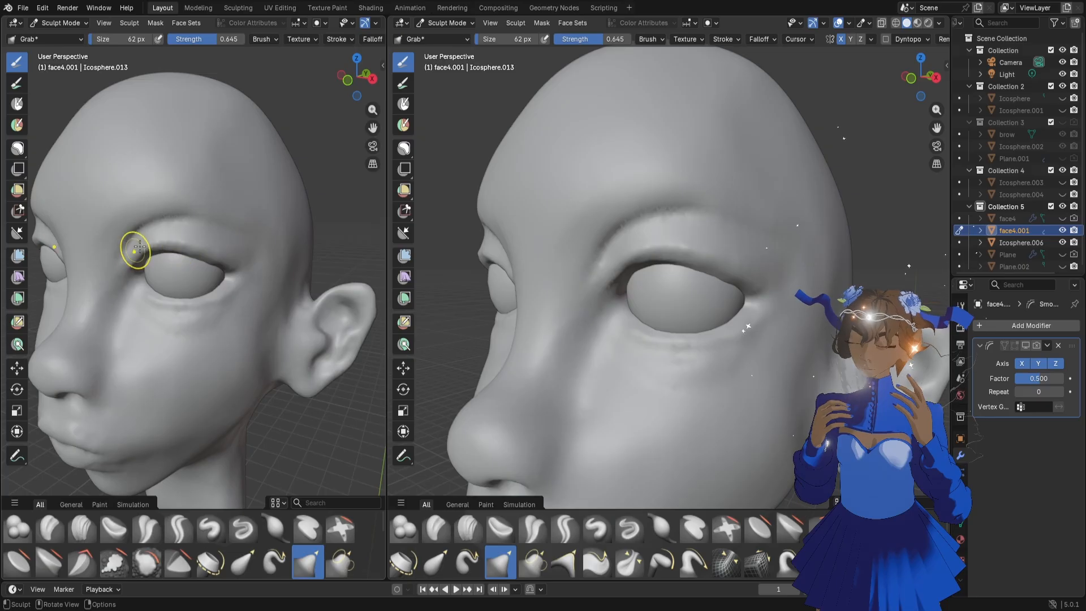
Examine the nose, mouth and jaw of the head from below and from the front
drag(372, 128, 417, 39)
middle_drag(206, 325, 257, 312)
middle_drag(206, 354, 184, 346)
drag(255, 356, 252, 302)
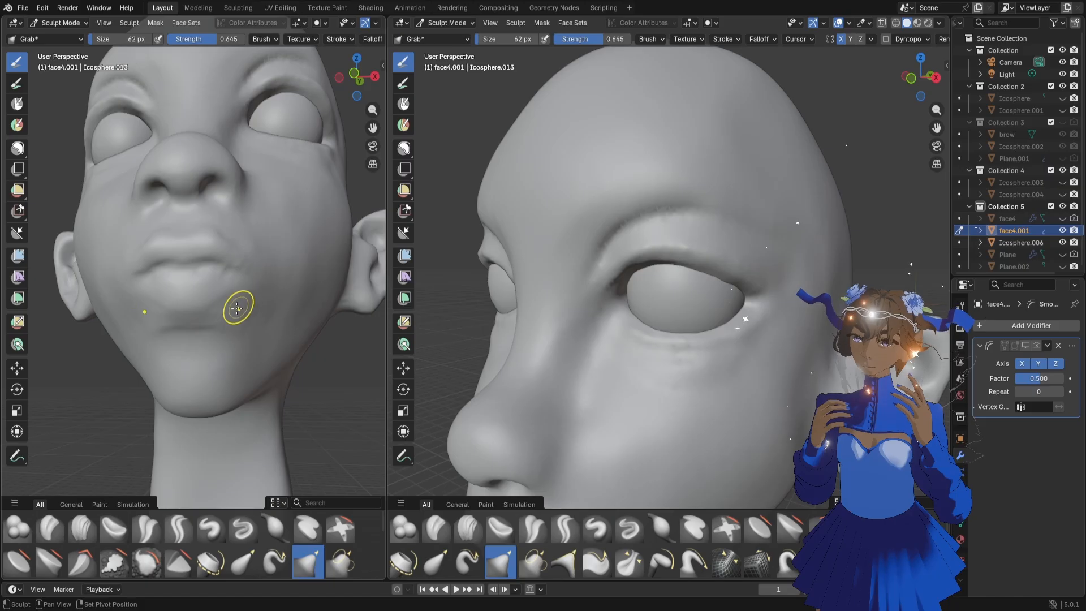
scroll(269, 321, up, 3)
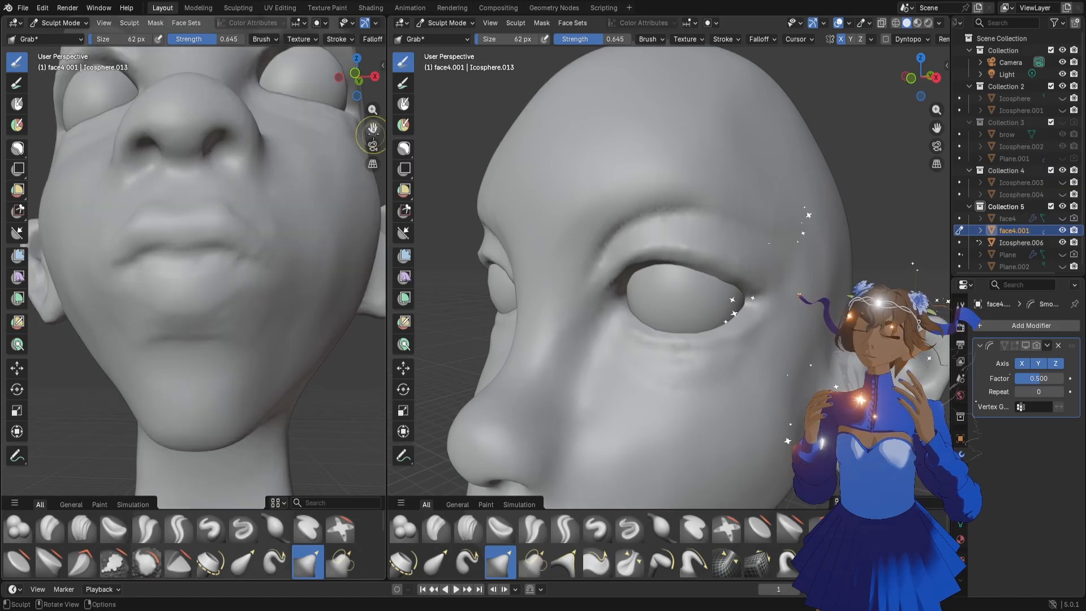
middle_drag(372, 111, 374, 128)
mouse_move(309, 272)
middle_down()
mouse_move(293, 276)
mouse_move(234, 237)
middle_up()
scroll(221, 238, down, 2)
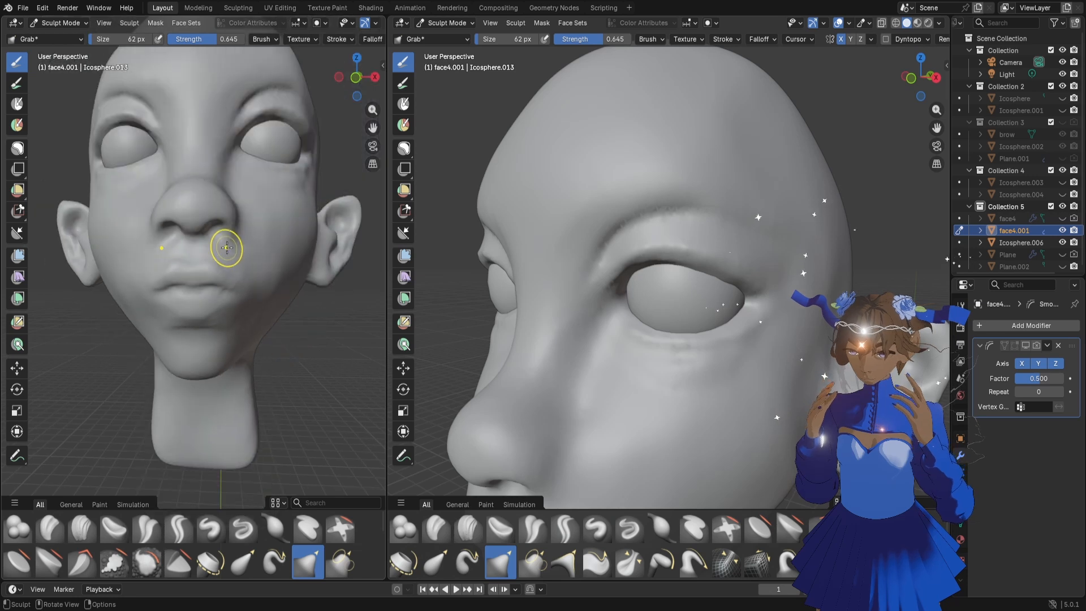
Mask the whole nose and the adjoining inner cheeks with a lasso selection
scroll(226, 248, down, 4)
scroll(246, 302, up, 4)
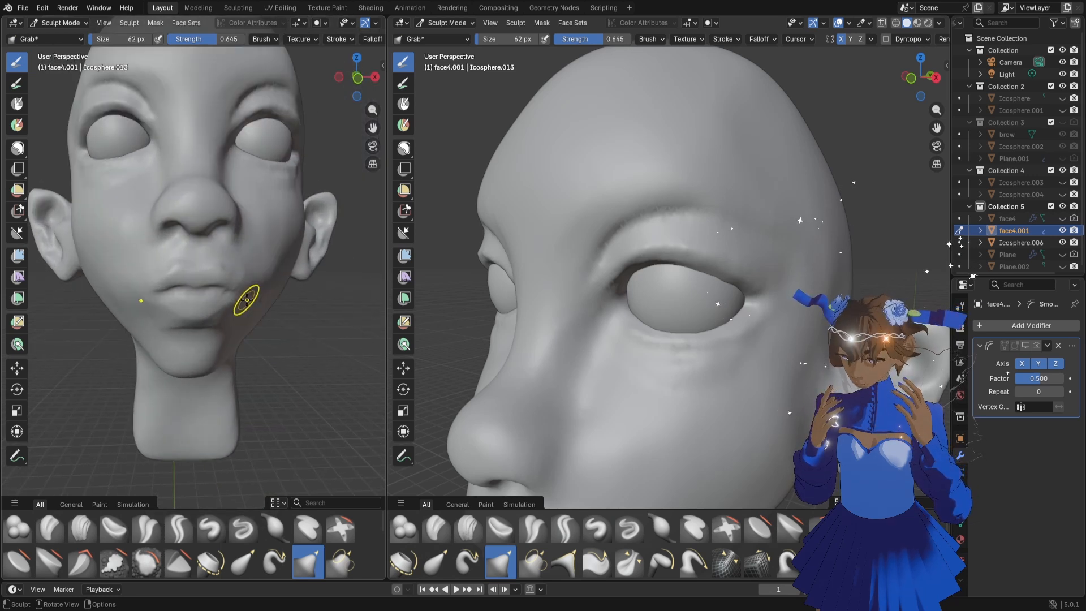
click(17, 148)
mouse_move(147, 181)
mouse_down()
mouse_move(245, 207)
mouse_move(192, 220)
mouse_up()
Pull the mouth and chin up towards the masked nose in front view with the Grab brush at 288 px
key(f)
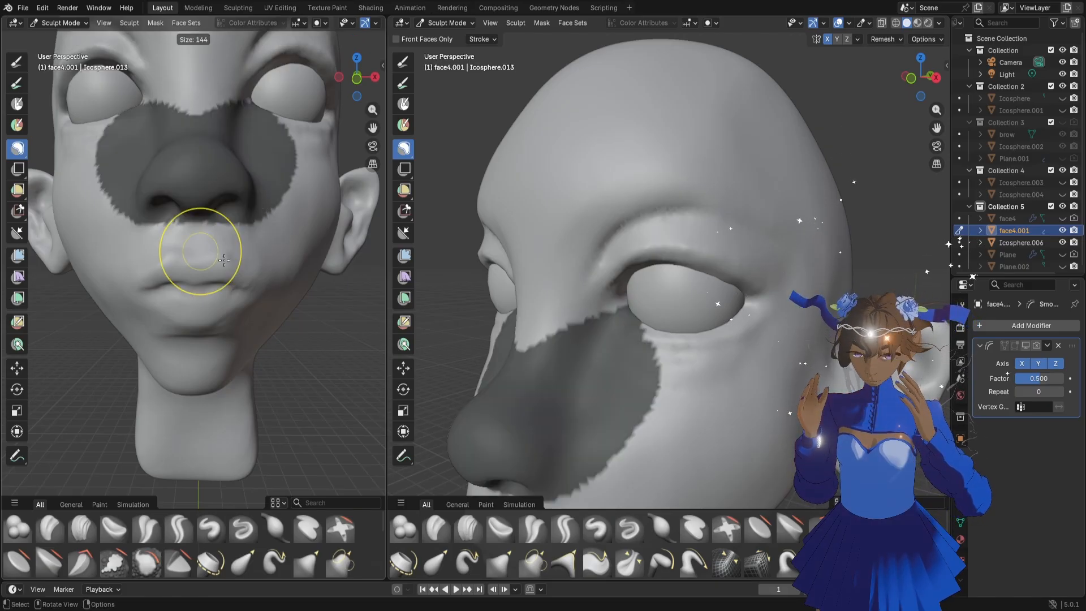
click(260, 267)
key(g)
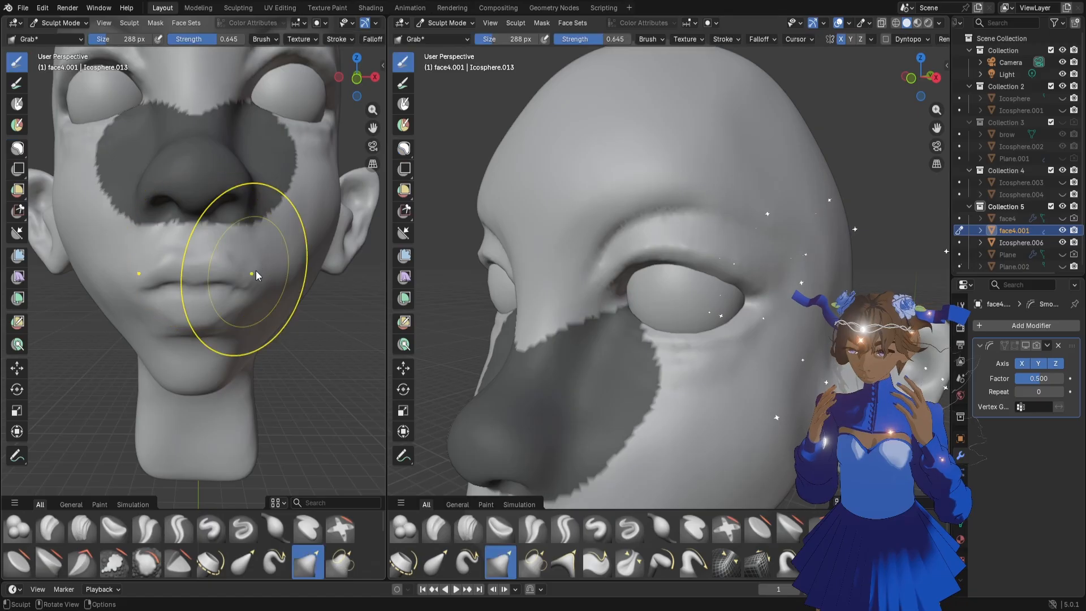
click(374, 77)
click(375, 81)
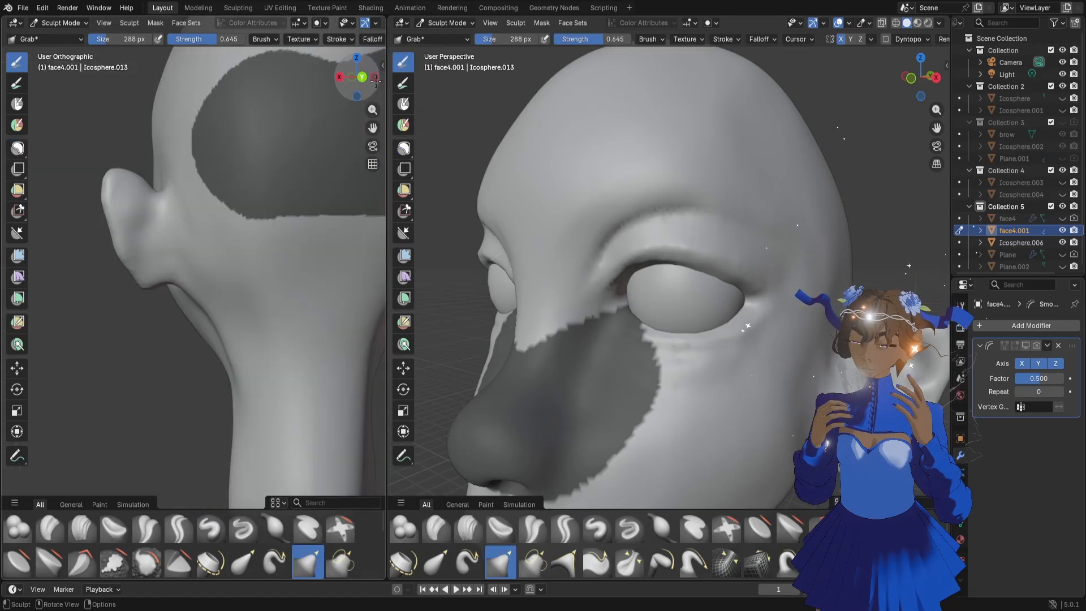
click(375, 81)
click(375, 81)
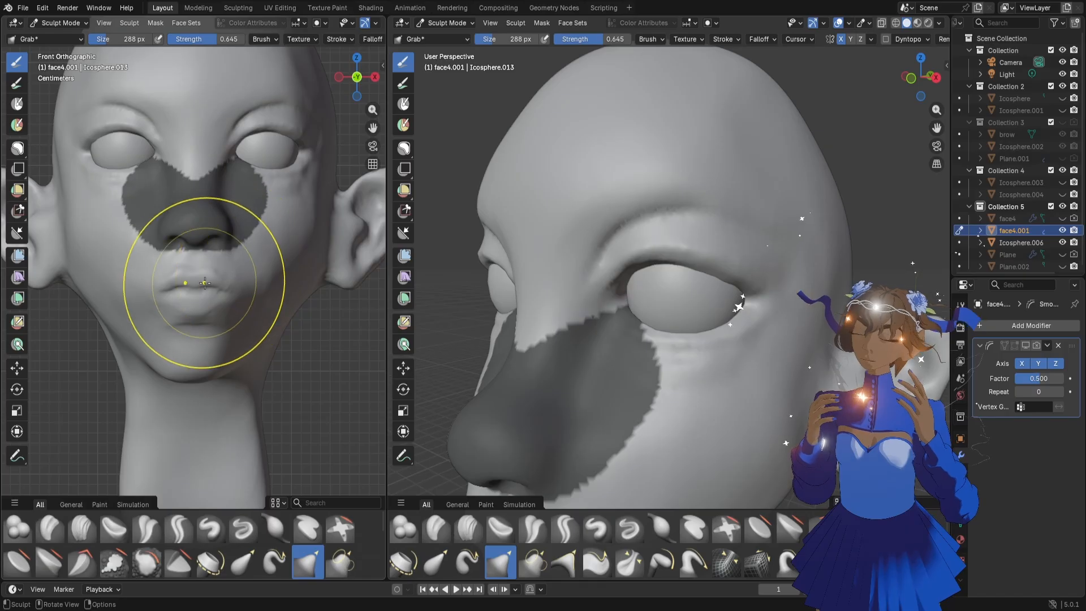
scroll(219, 302, up, 2)
mouse_move(219, 301)
mouse_down()
mouse_move(221, 288)
mouse_move(208, 292)
mouse_move(220, 276)
mouse_move(242, 285)
mouse_move(244, 271)
mouse_move(254, 274)
mouse_move(210, 282)
mouse_move(214, 270)
mouse_move(202, 284)
mouse_up()
Clear the mask from the nose and inner cheeks
click(22, 148)
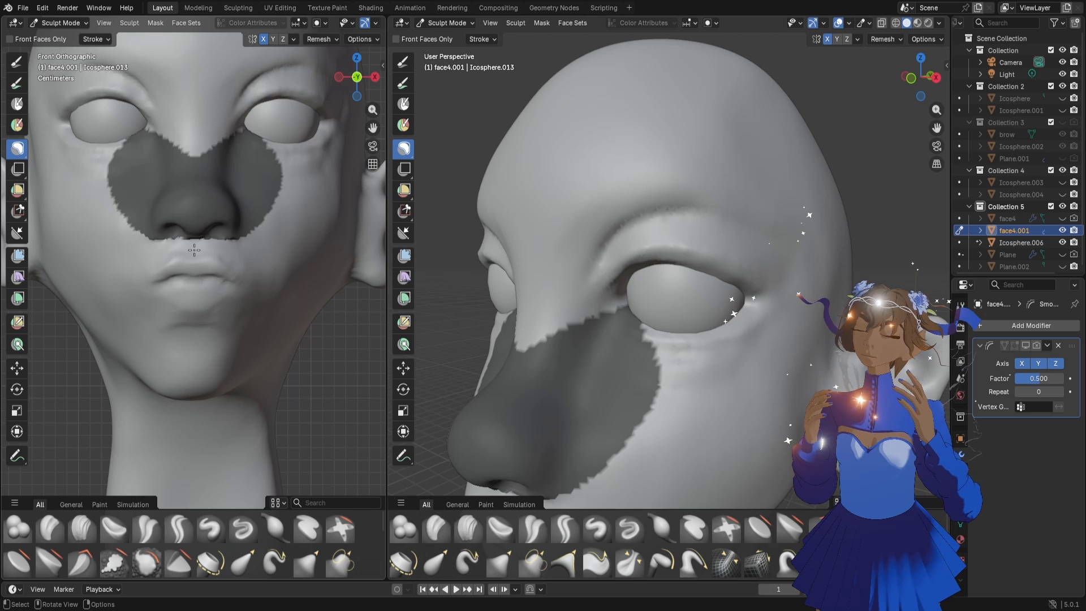
key(alt+m)
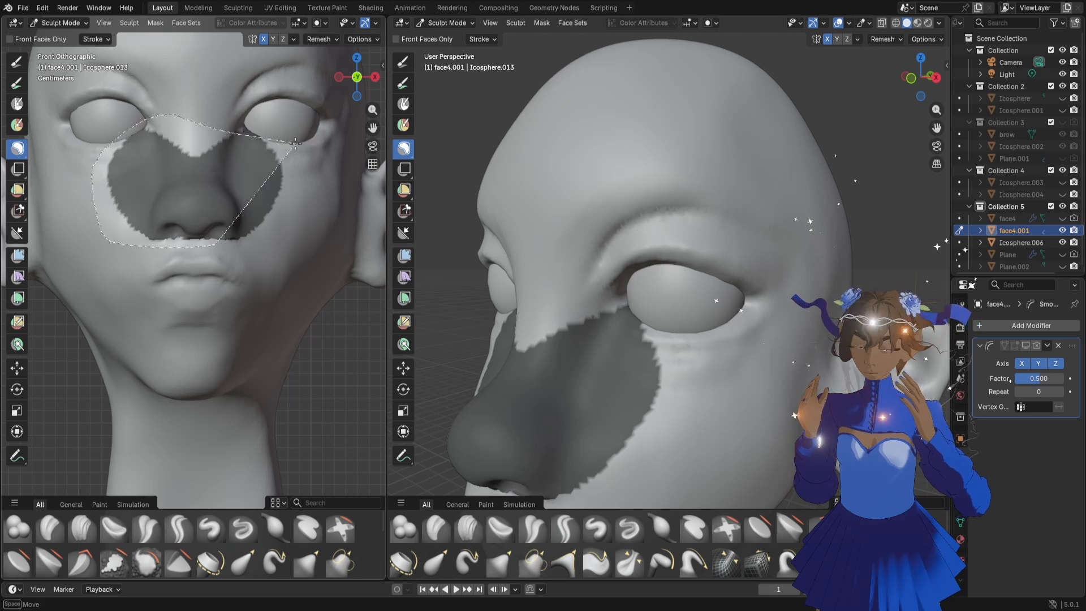
scroll(220, 247, up, 2)
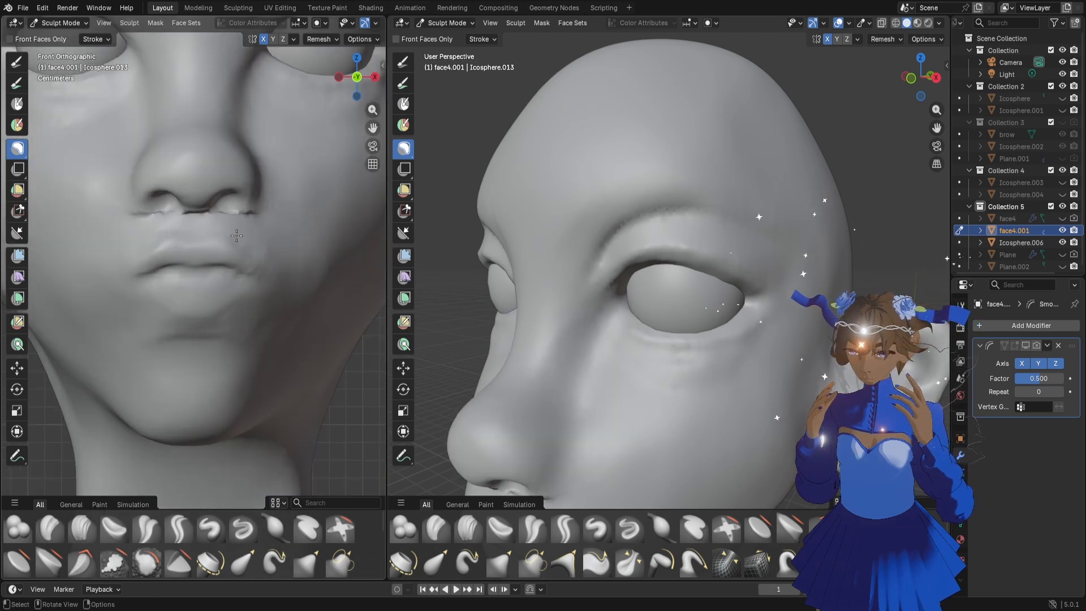
Reshape the area between the nostrils and the upper lip with the Grab brush at 122 px
key(g)
key(f)
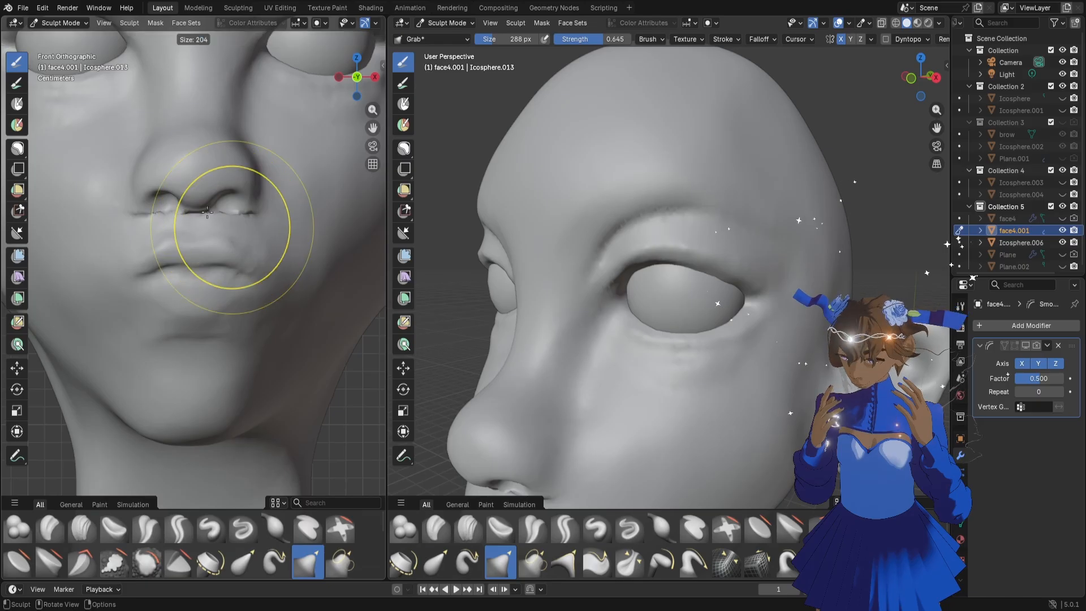
click(185, 202)
mouse_move(202, 217)
shift+mouse_down()
mouse_move(147, 213)
mouse_move(160, 232)
shift+mouse_up()
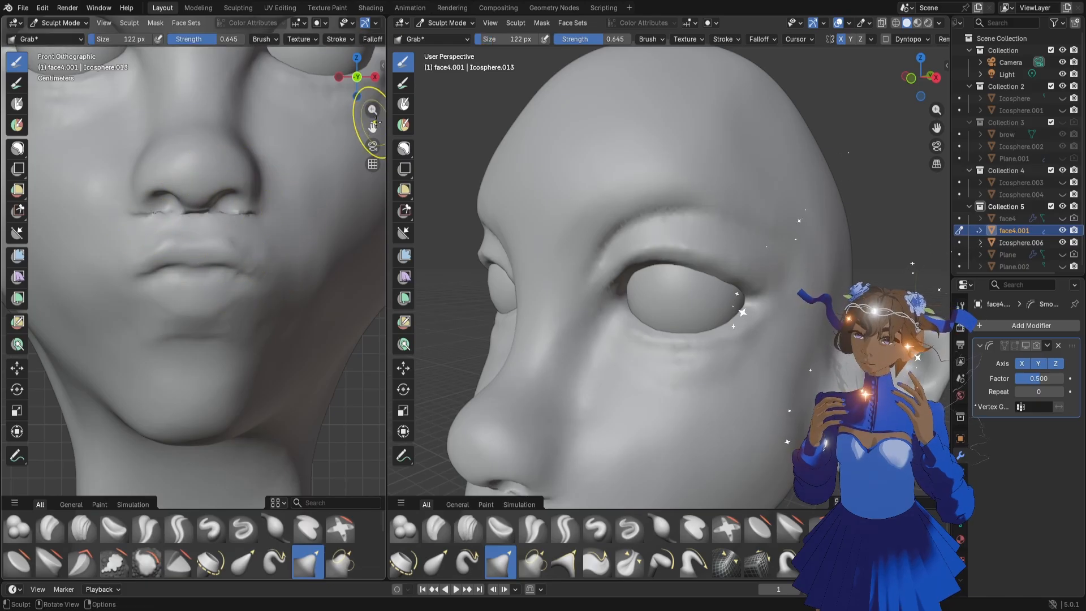
drag(372, 129, 361, 140)
middle_drag(211, 289, 214, 259)
scroll(215, 265, down, 4)
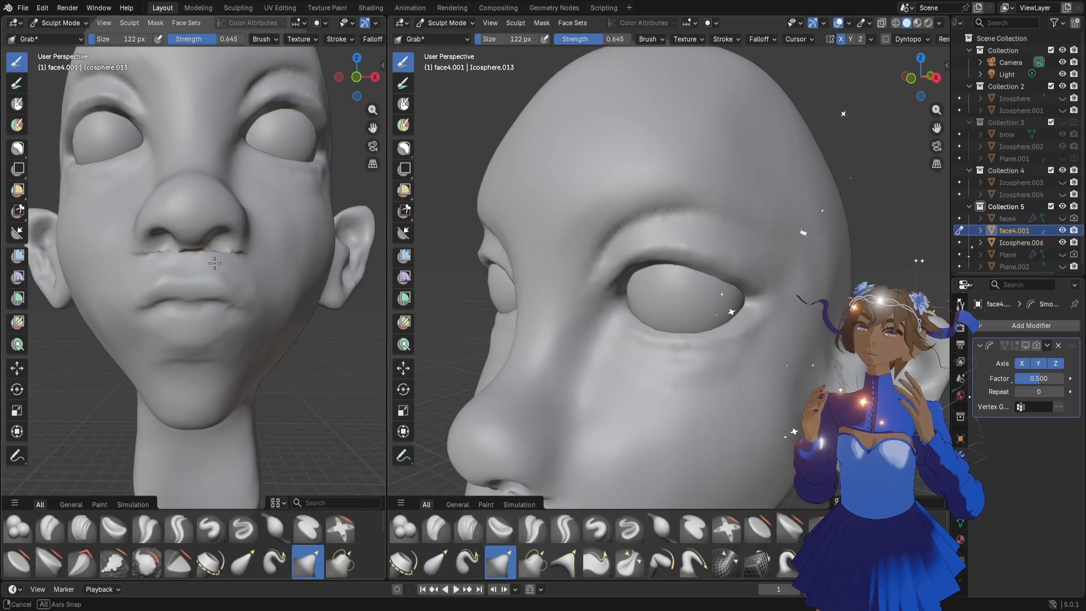
scroll(214, 259, up, 2)
drag(192, 266, 190, 273)
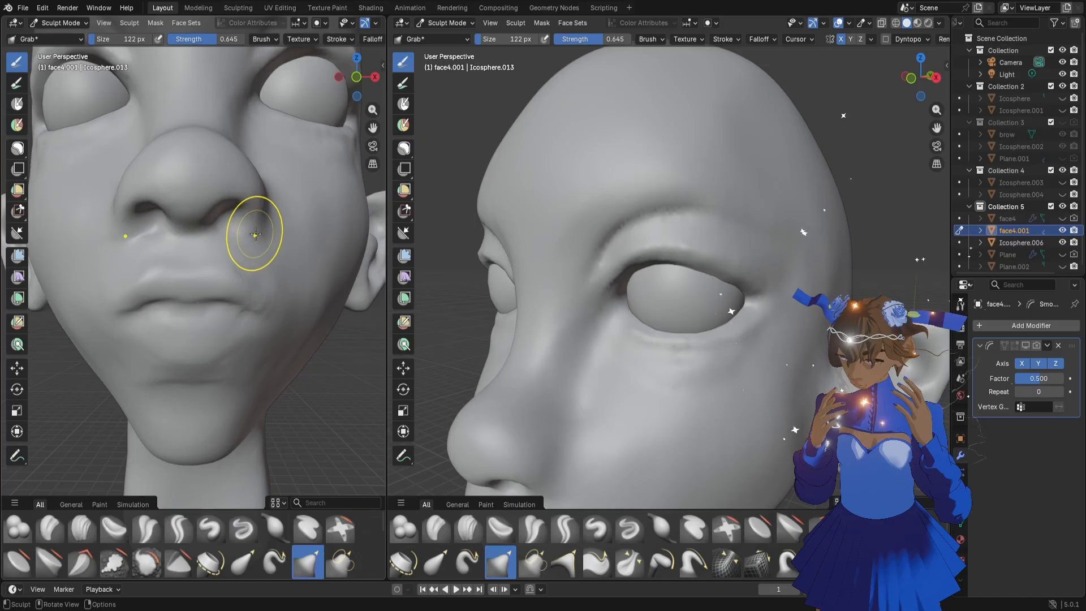
mouse_move(255, 234)
middle_down()
mouse_move(216, 250)
mouse_move(241, 244)
middle_up()
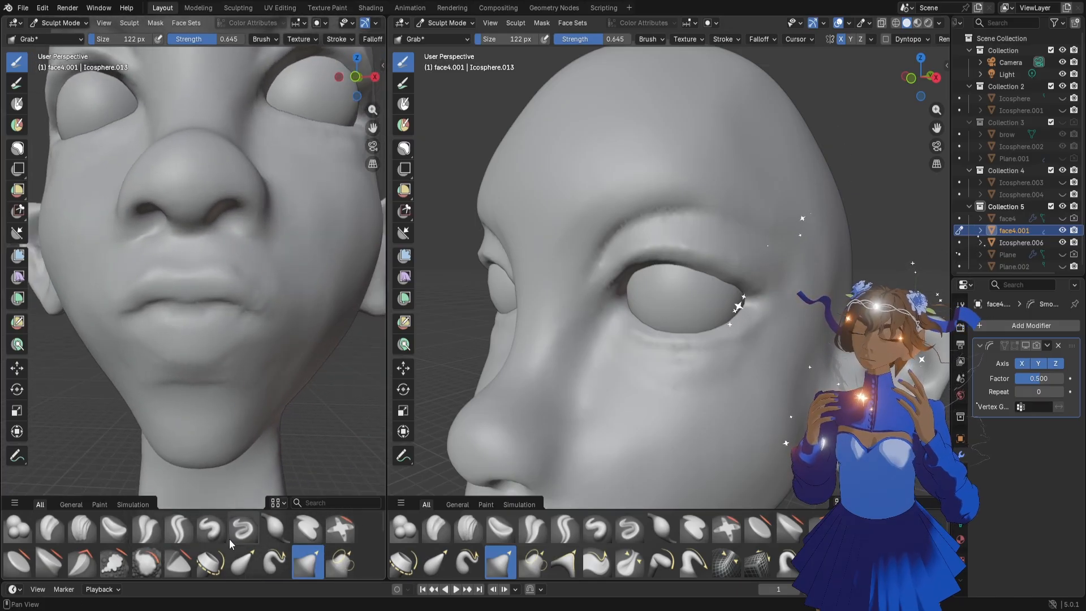
Sharpen the crease beneath the outer edge of the nostril with the Draw Sharp brush at 30 px
click(243, 529)
key(f)
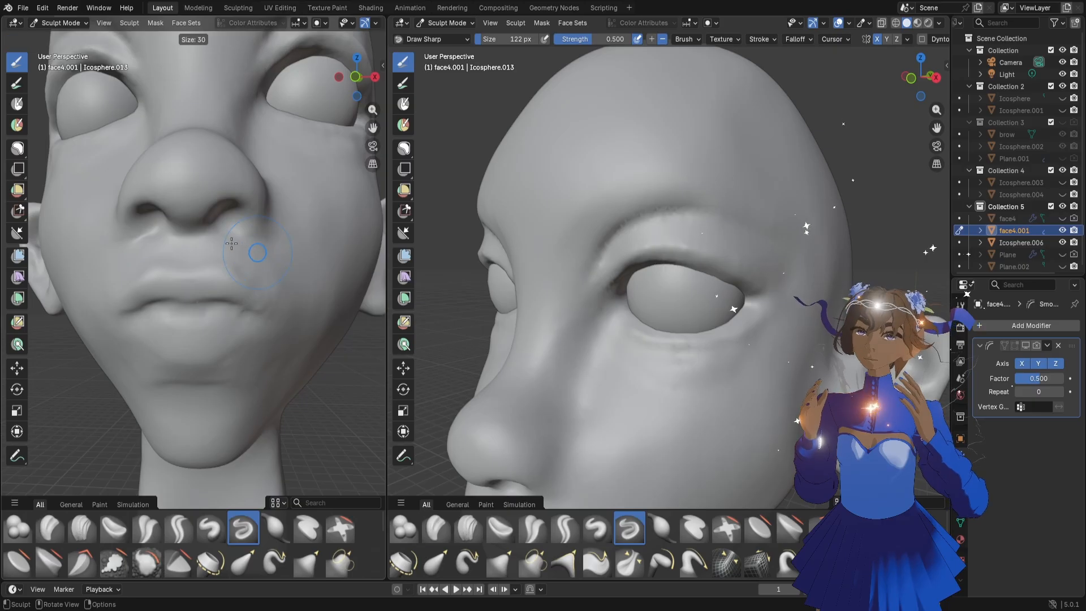
click(237, 243)
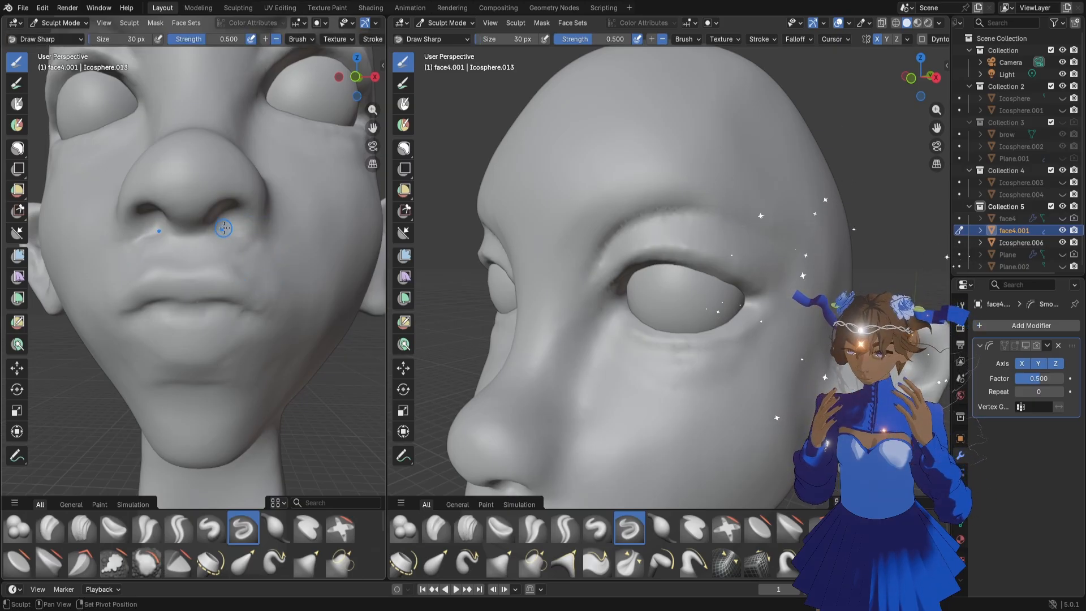
middle_drag(239, 225, 267, 227)
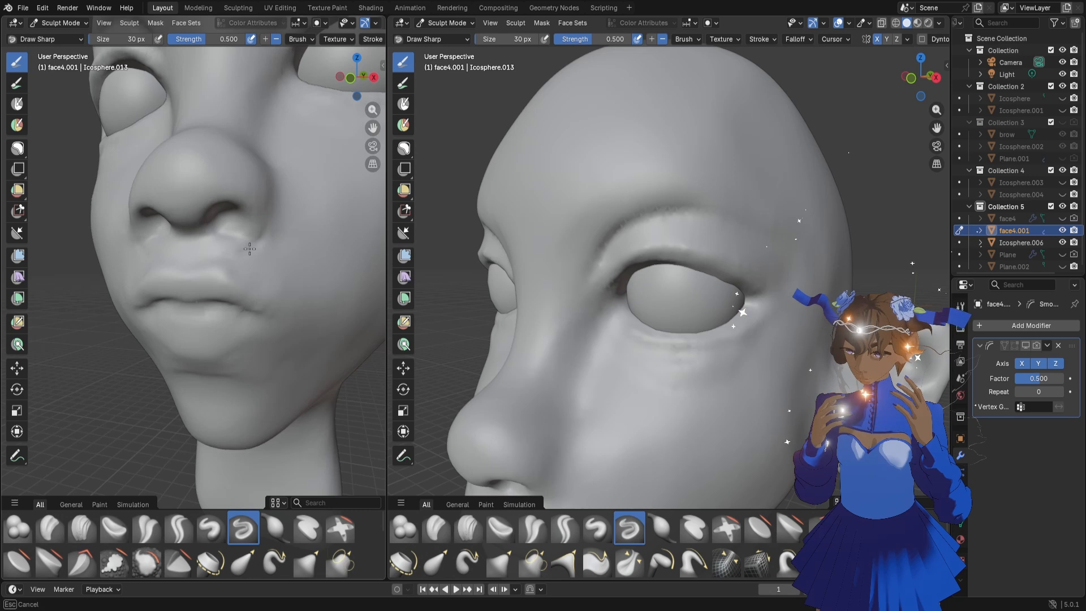
Add a little volume above the upper lip near the mouth corner with the Blob brush at 30 px
scroll(588, 315, down, 10)
scroll(688, 341, up, 5)
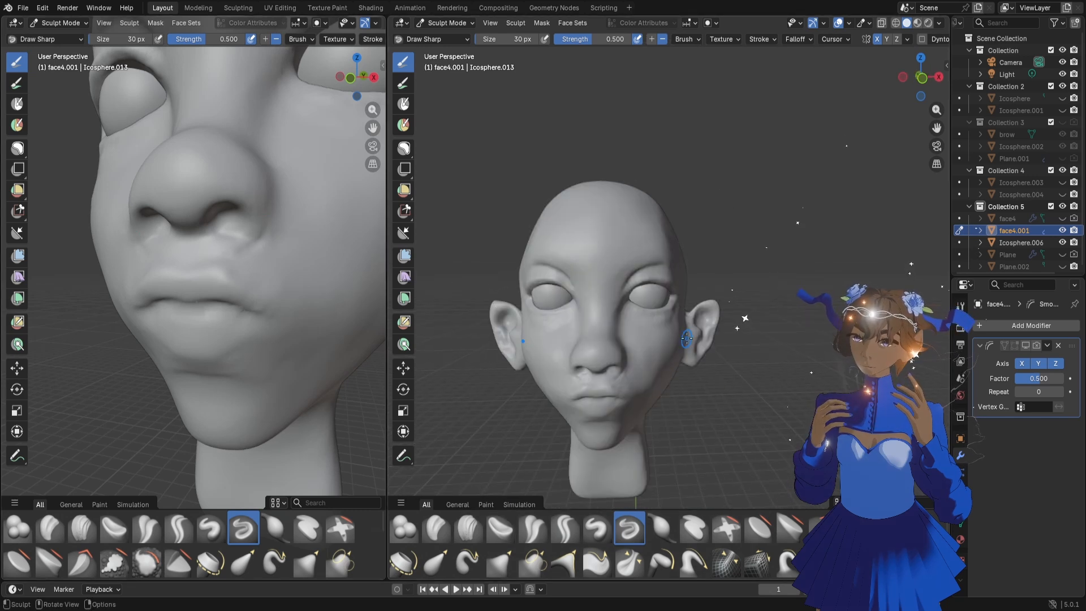
scroll(687, 338, up, 4)
scroll(297, 255, down, 3)
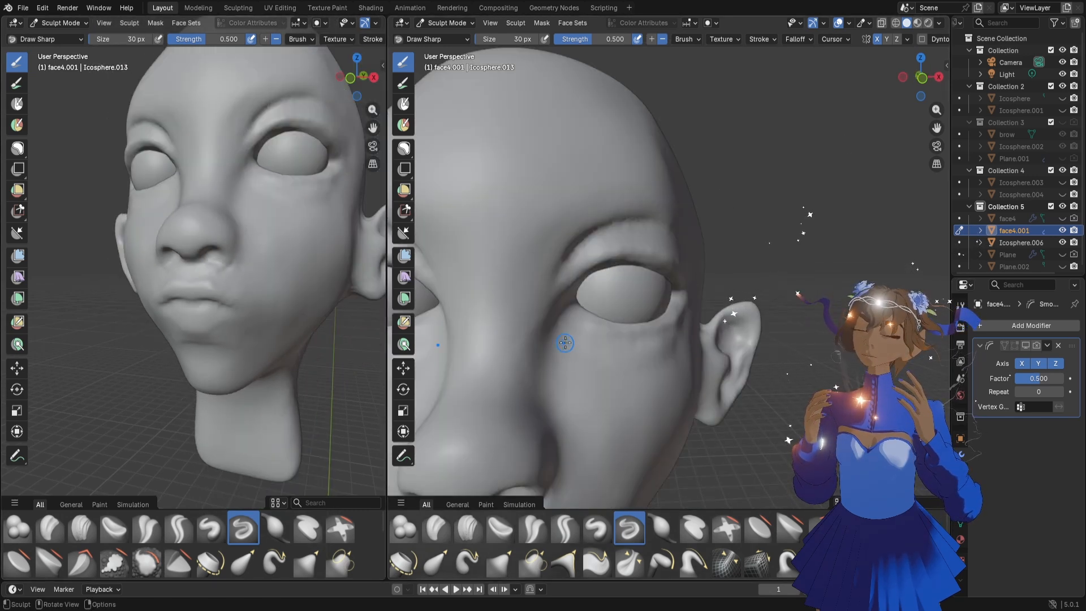
scroll(619, 340, down, 4)
middle_drag(304, 279, 213, 267)
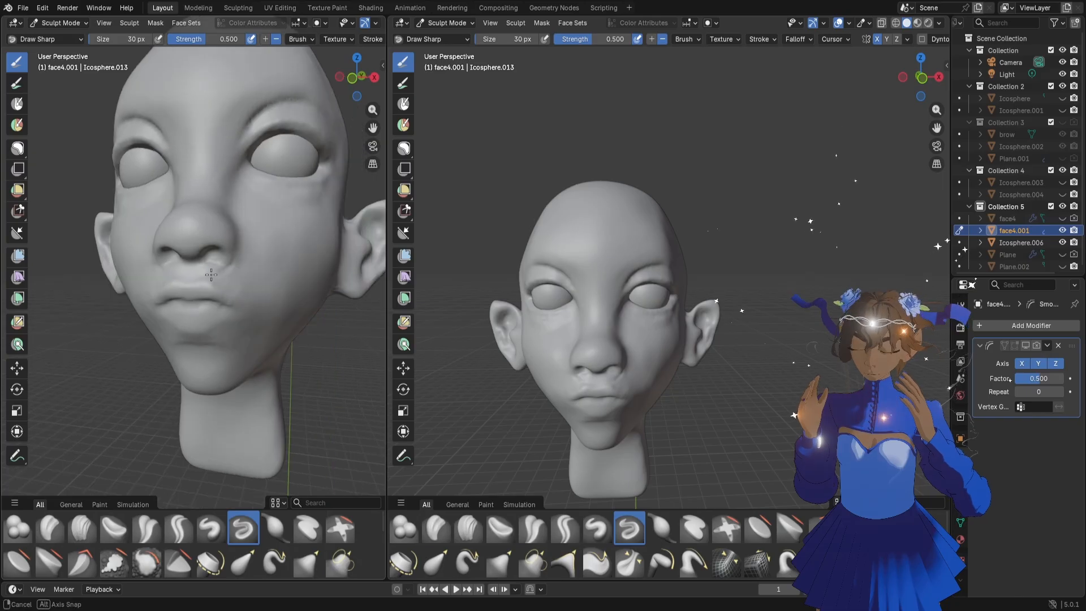
click(17, 529)
drag(215, 265, 216, 261)
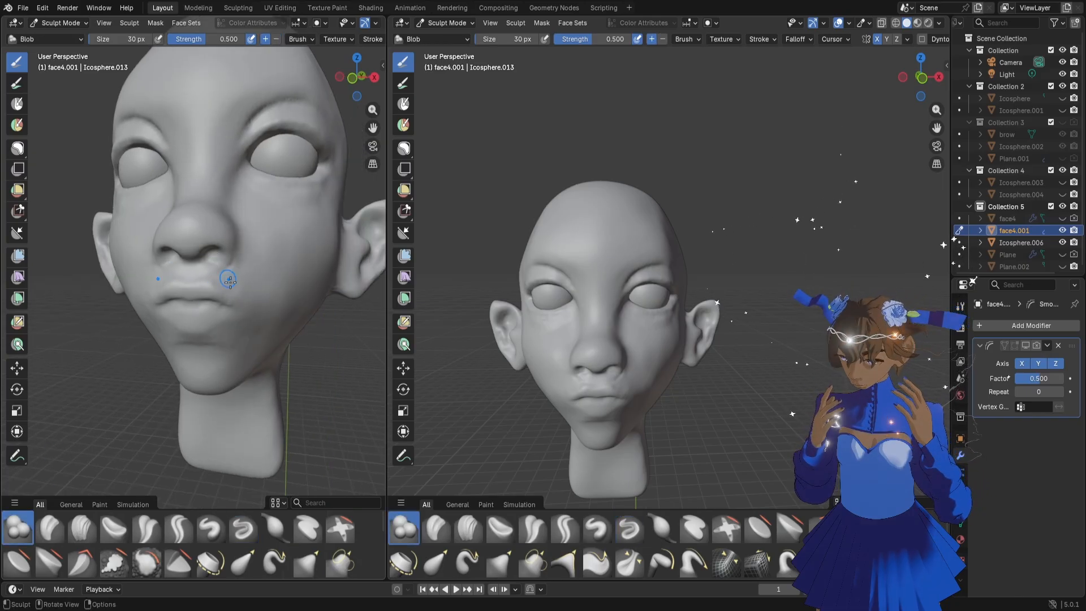
scroll(228, 279, down, 2)
middle_drag(228, 279, 231, 277)
scroll(230, 277, up, 2)
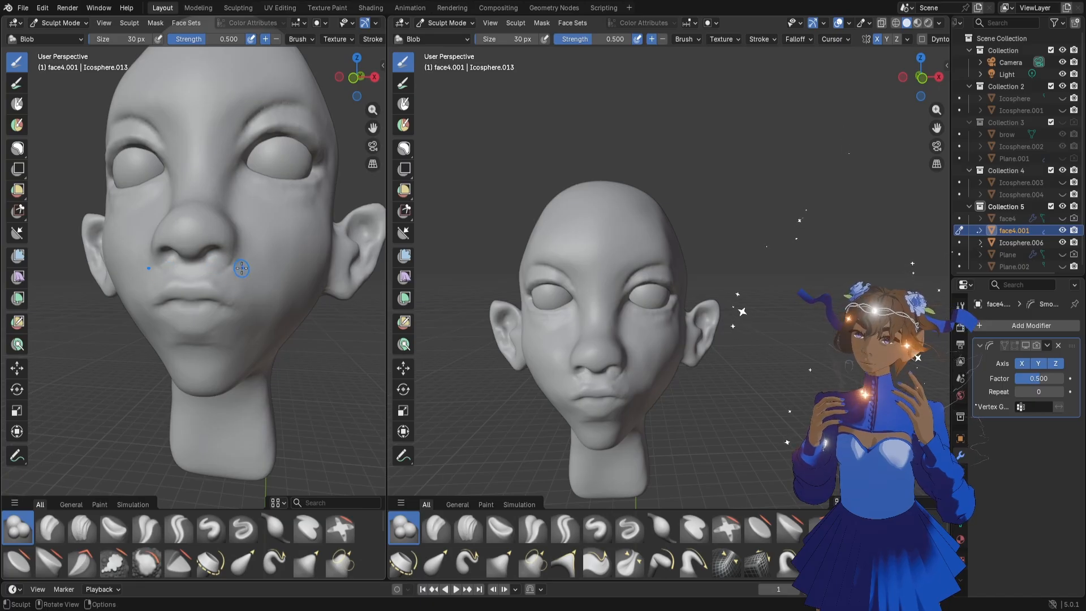
Build up soft volume around the lower lip and mouth corners with the Blob brush at 94 px
key(f)
click(258, 267)
scroll(254, 278, up, 2)
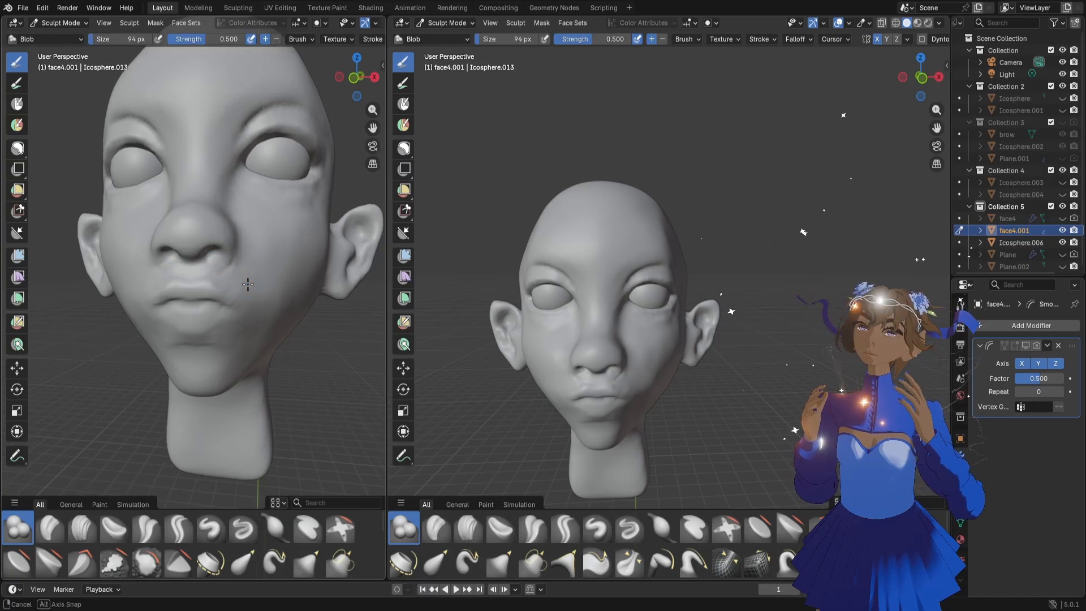
drag(190, 322, 196, 319)
middle_drag(261, 356, 269, 344)
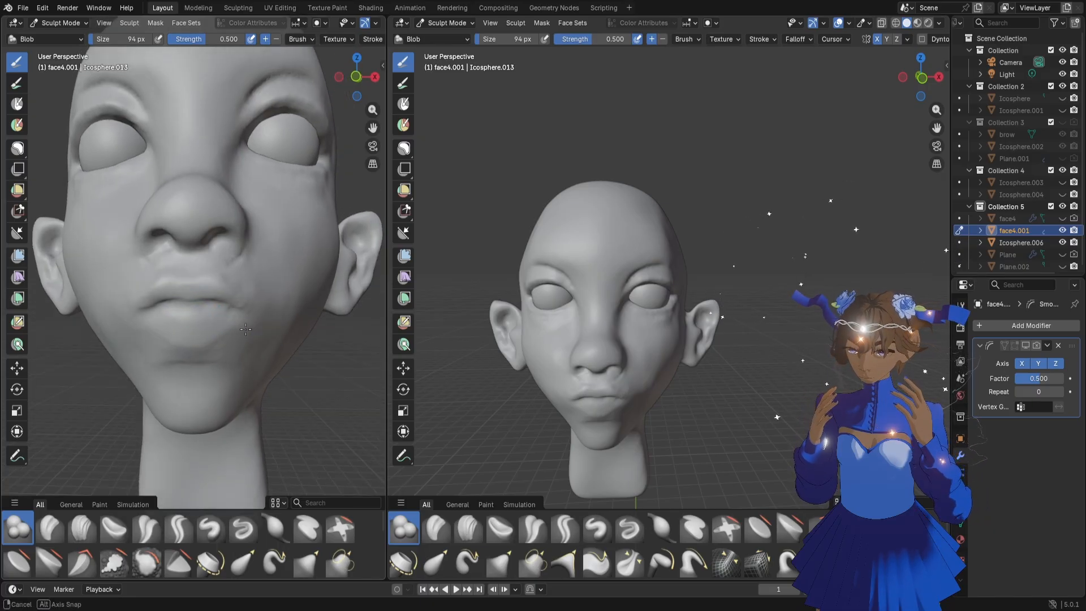
Straighten the mouth line and reshape the lips and their corners with the Grab brush at 94 px
key(g)
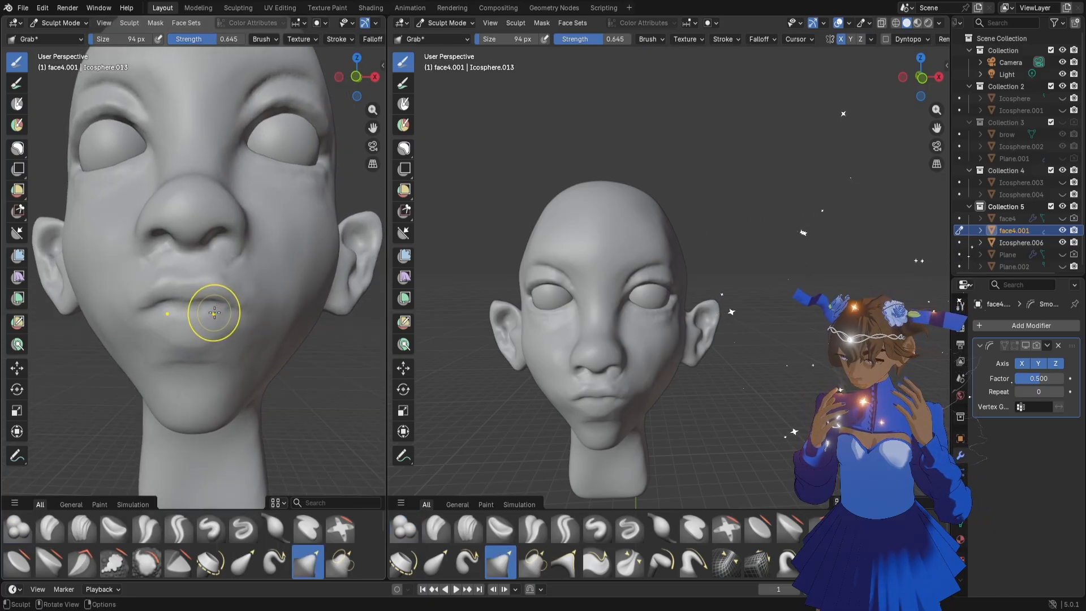
drag(213, 315, 221, 319)
mouse_move(188, 280)
mouse_down()
mouse_move(210, 309)
mouse_move(229, 289)
mouse_up()
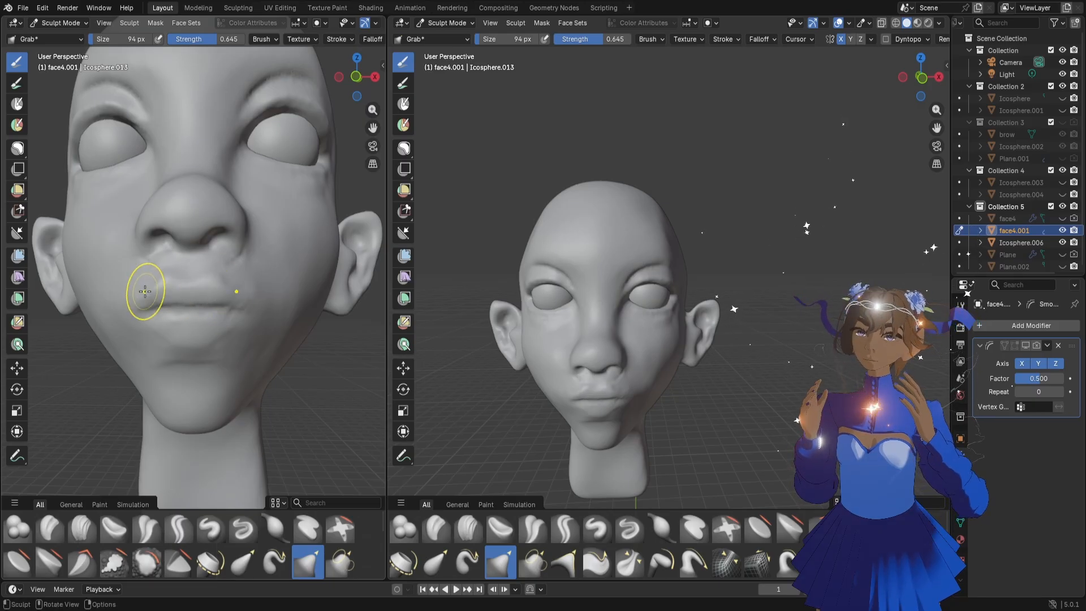
drag(208, 325, 209, 326)
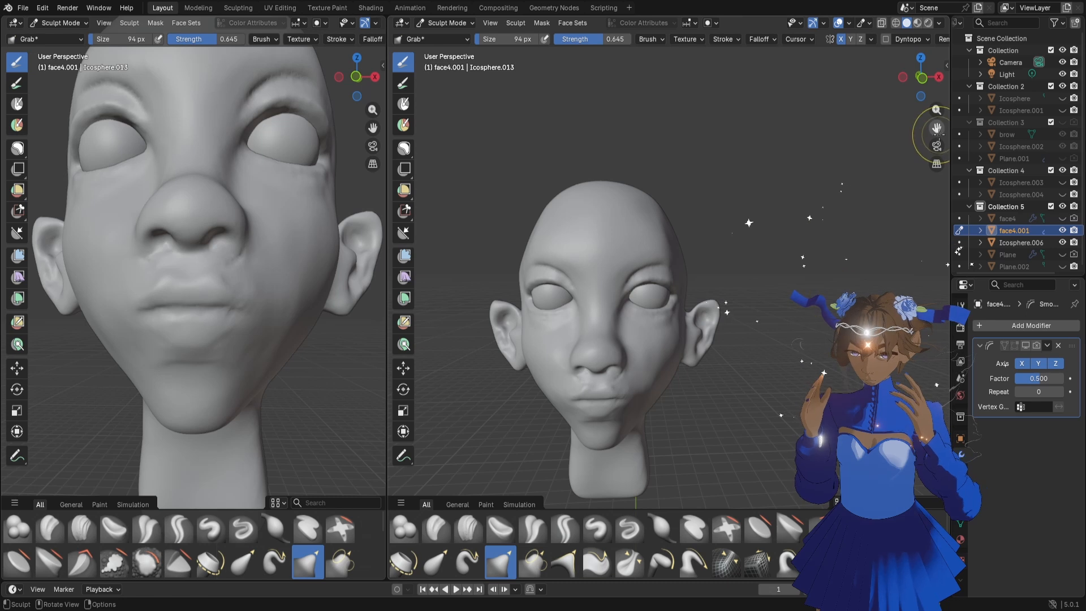
Shape the peaks of the upper lip below the nose with the Grab brush at 62 px
drag(938, 131, 971, 60)
scroll(786, 238, up, 5)
scroll(776, 243, down, 2)
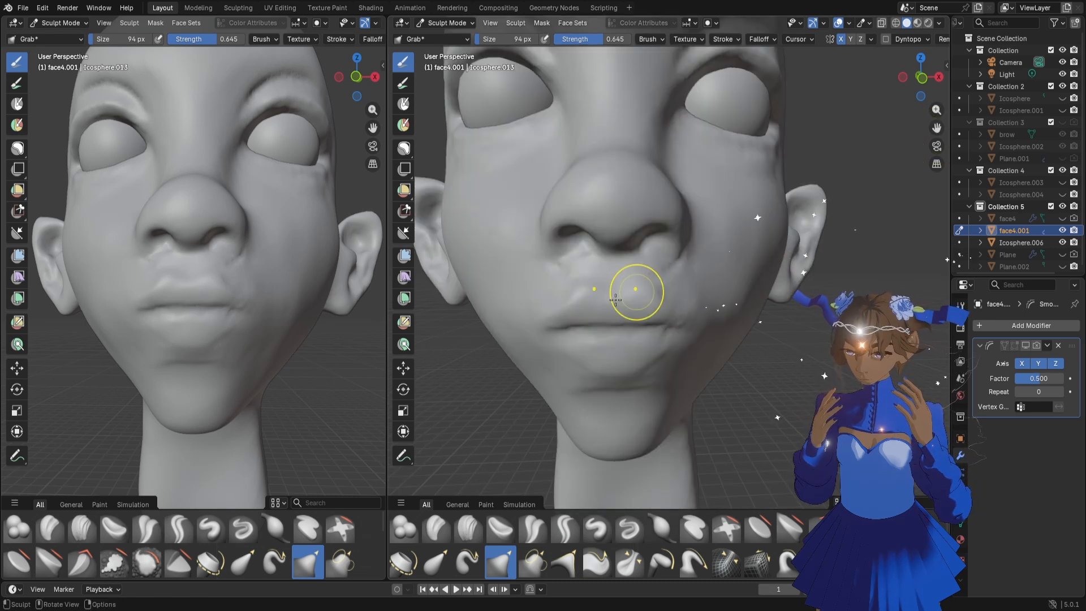
drag(181, 276, 191, 268)
key(f)
click(183, 268)
key(ctrl+z)
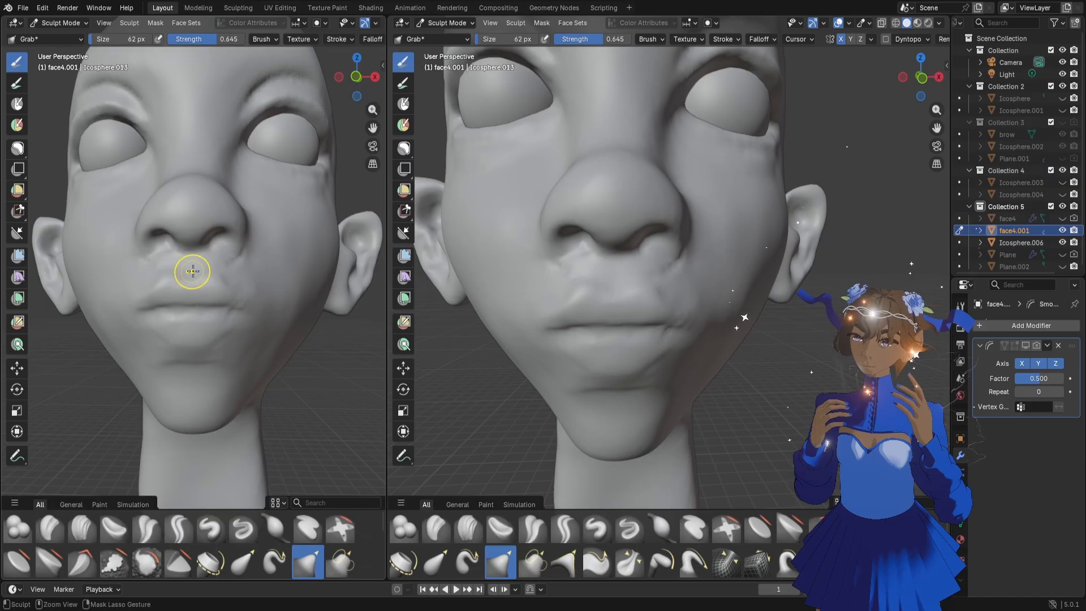
mouse_move(195, 268)
mouse_down()
mouse_move(225, 273)
mouse_move(221, 266)
mouse_move(242, 292)
mouse_move(198, 324)
mouse_move(226, 325)
mouse_move(215, 339)
mouse_up()
Reshape the lip area with the Grab brush at 140 px and refine the upper lip's contour at 86 px
key(f)
click(215, 320)
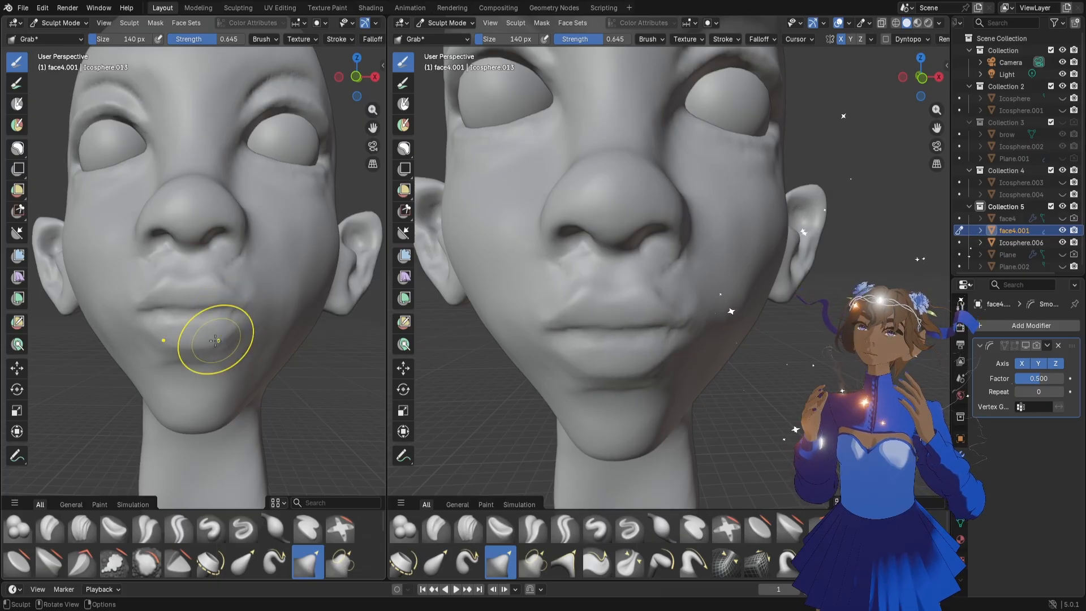
middle_drag(215, 339, 208, 304)
key(f)
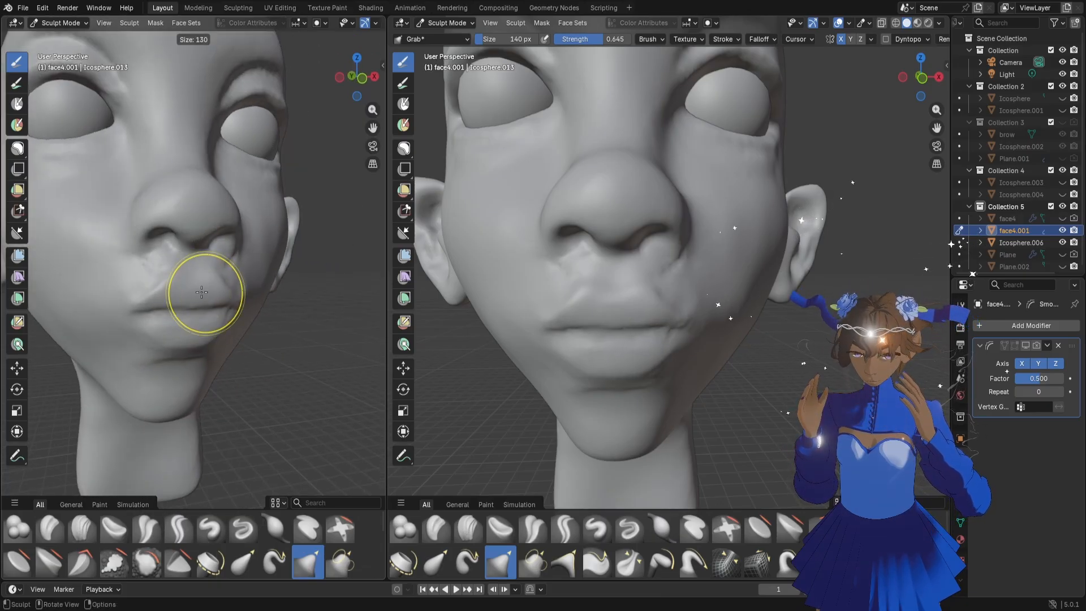
click(229, 293)
drag(196, 260, 194, 266)
middle_drag(194, 266, 194, 261)
drag(194, 262, 192, 267)
Pull the upper lip's outline into a clearer bow from a three-quarter view with the Grab brush
scroll(747, 310, down, 5)
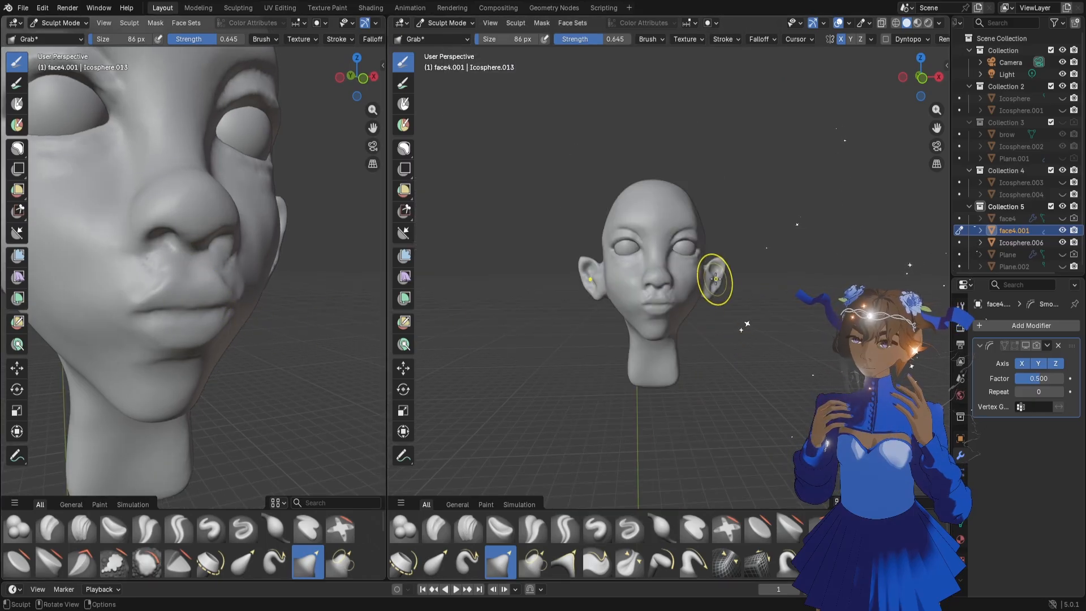
middle_drag(716, 278, 718, 295)
scroll(723, 299, up, 5)
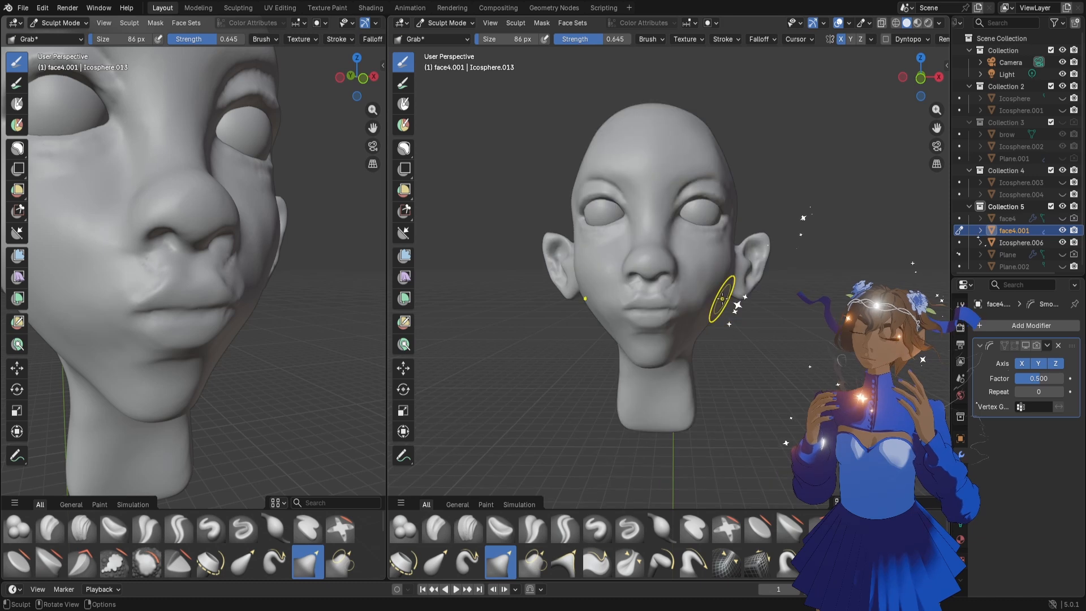
drag(696, 298, 691, 296)
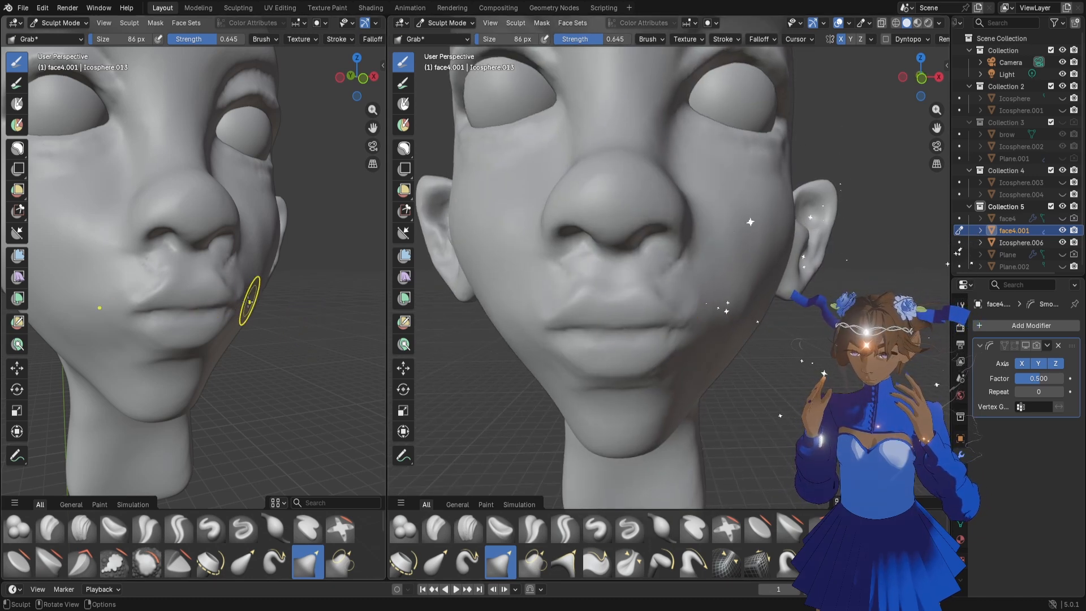
scroll(238, 300, up, 4)
drag(217, 299, 216, 298)
middle_drag(216, 298, 230, 297)
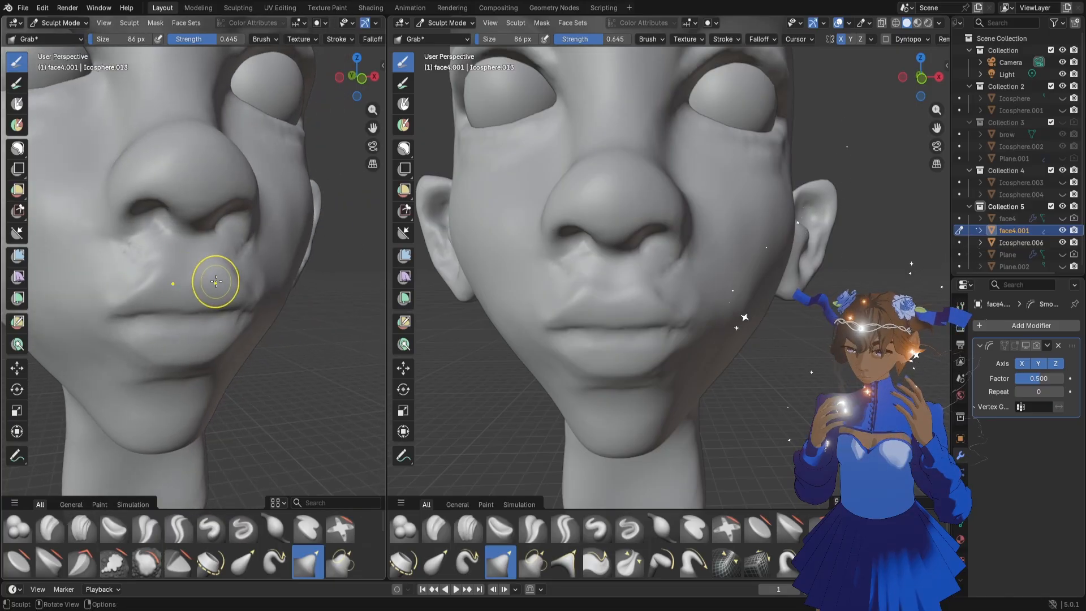
key(f)
click(199, 278)
middle_drag(194, 303, 151, 417)
Add volume to the upper lip beside its center with the Blob brush at 78 px
click(31, 526)
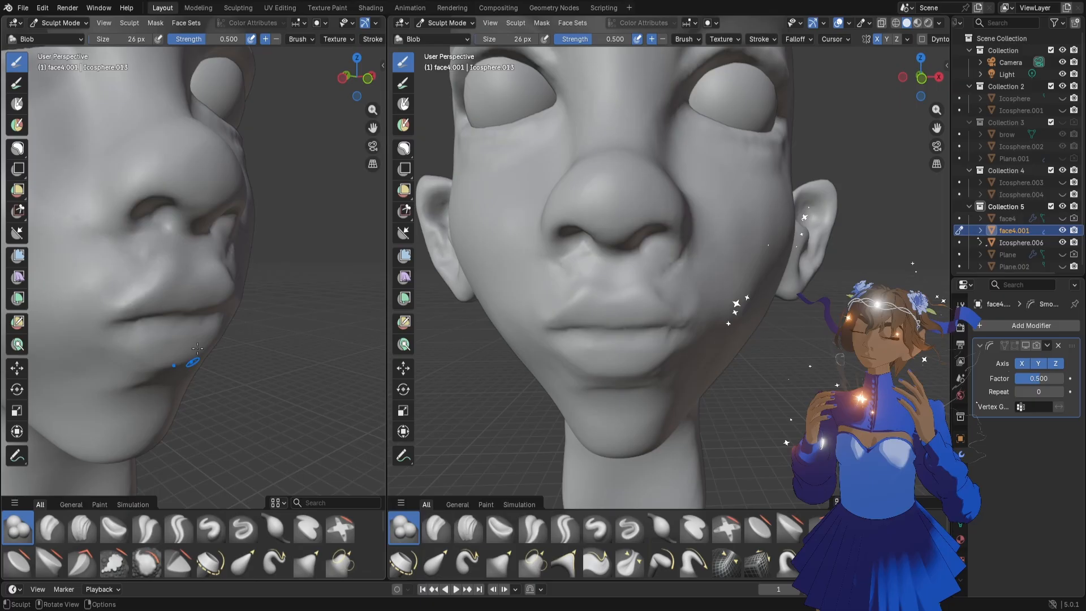
key(f)
click(204, 293)
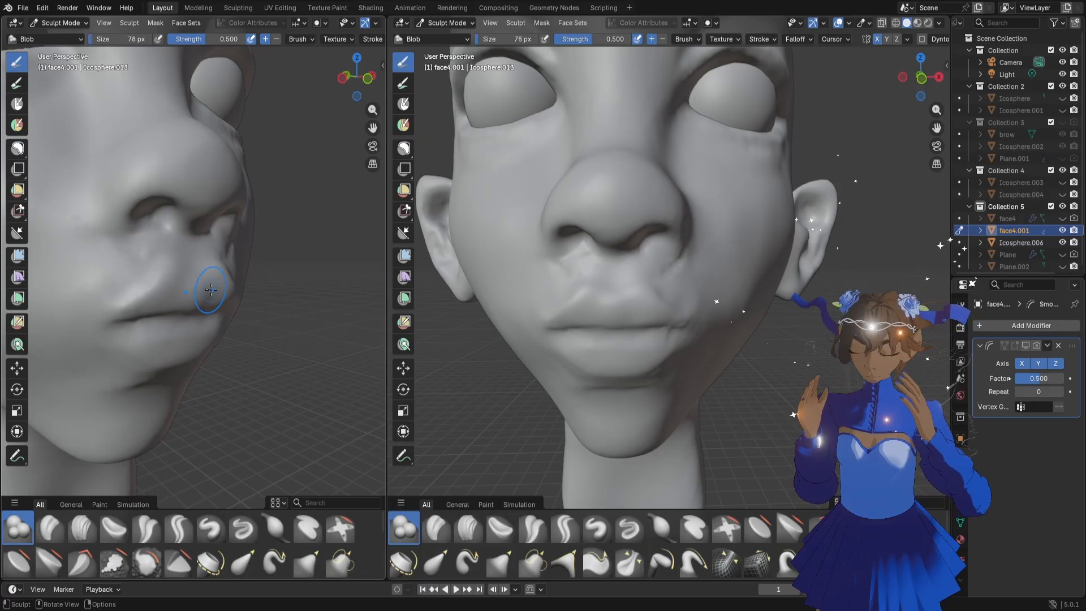
middle_drag(220, 315, 216, 317)
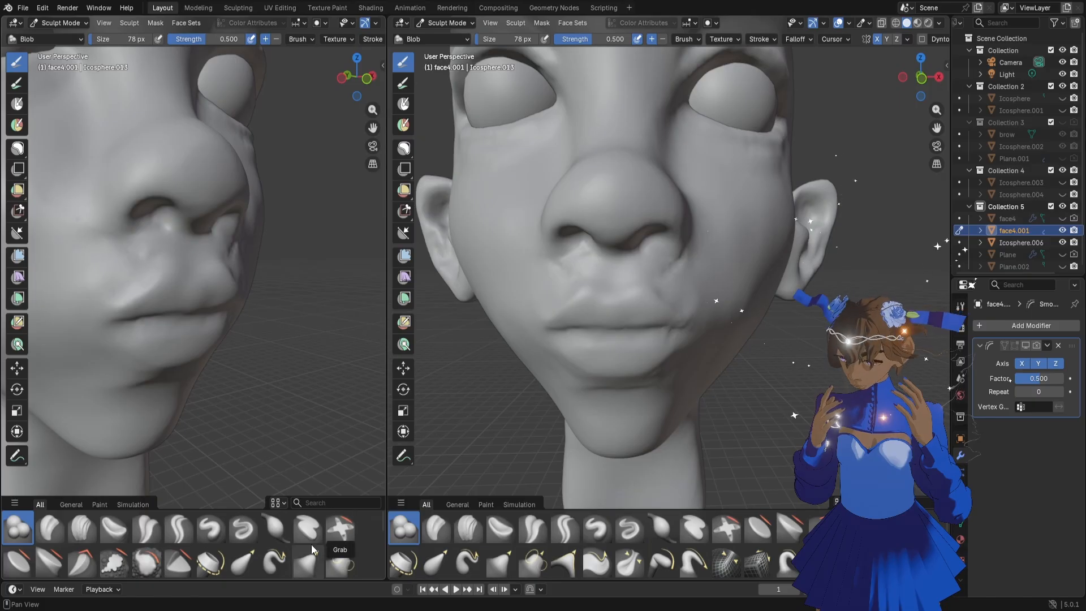
middle_drag(206, 310, 176, 298)
Define a raised edge along the upper lip's bow out to the mouth corners with the Draw brush at 32 px
key(f)
click(198, 306)
click(211, 528)
drag(179, 272, 145, 298)
middle_drag(153, 322, 187, 286)
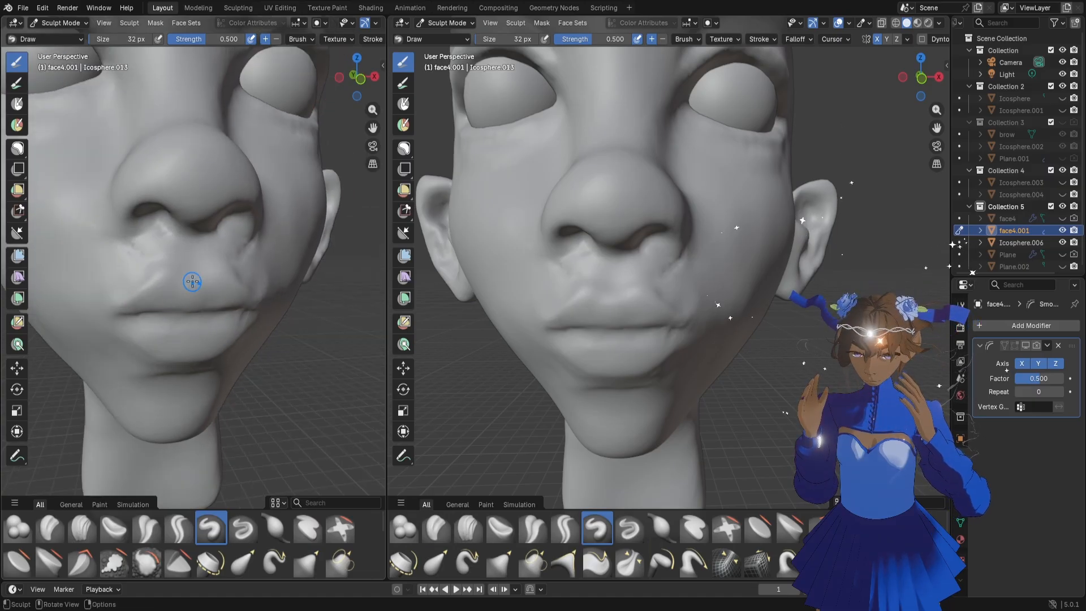
drag(195, 280, 183, 276)
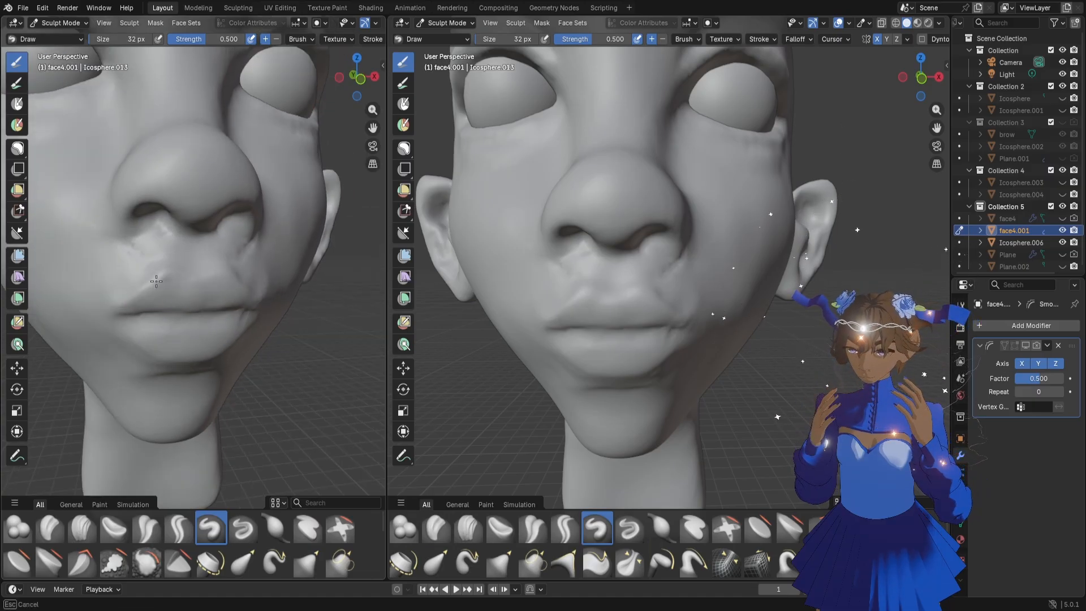
drag(122, 308, 122, 312)
Build up a defined rim along the lower edge of the lower lip with the Draw brush at 32 px
mouse_move(159, 332)
middle_down()
mouse_move(146, 324)
mouse_move(259, 343)
middle_up()
scroll(210, 342, up, 2)
scroll(207, 336, down, 2)
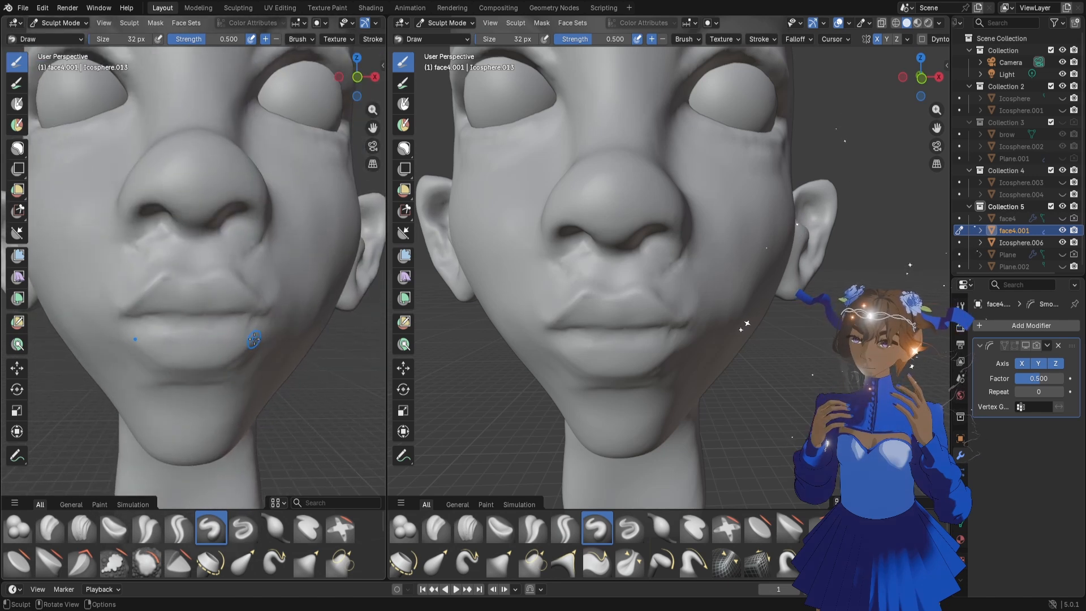
mouse_move(254, 339)
mouse_down()
mouse_move(173, 361)
mouse_move(219, 359)
mouse_move(199, 364)
mouse_up()
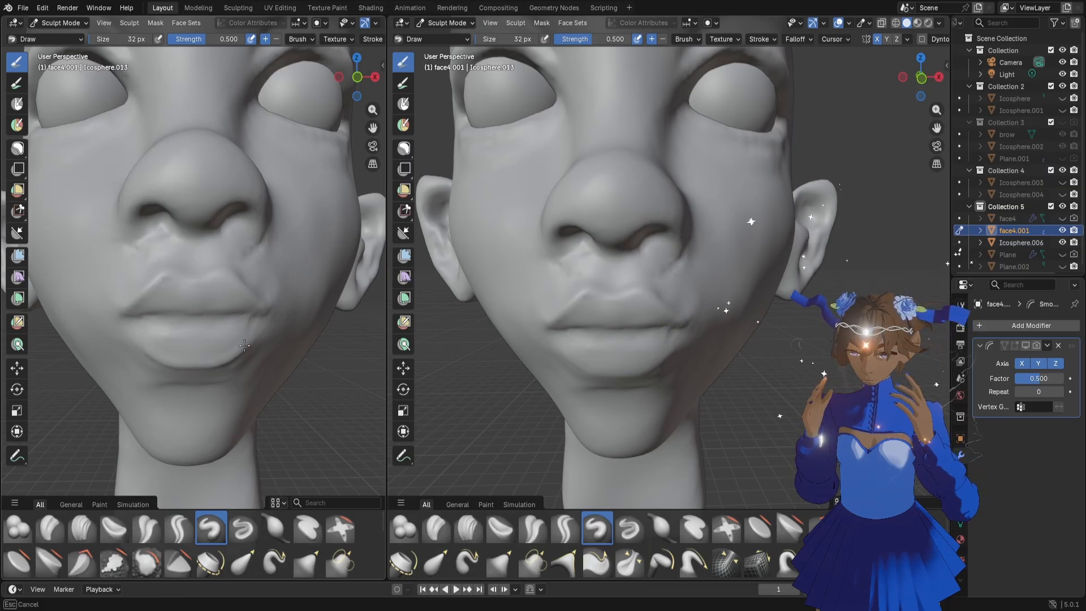
drag(256, 334, 258, 340)
mouse_move(240, 369)
middle_down()
mouse_move(209, 345)
mouse_move(251, 362)
mouse_move(257, 389)
middle_up()
Lasso-mask both sides of the upper lip up to the nostrils in front view, leaving the central strip unmasked
mouse_move(224, 319)
middle_down()
mouse_move(202, 283)
mouse_move(214, 280)
middle_up()
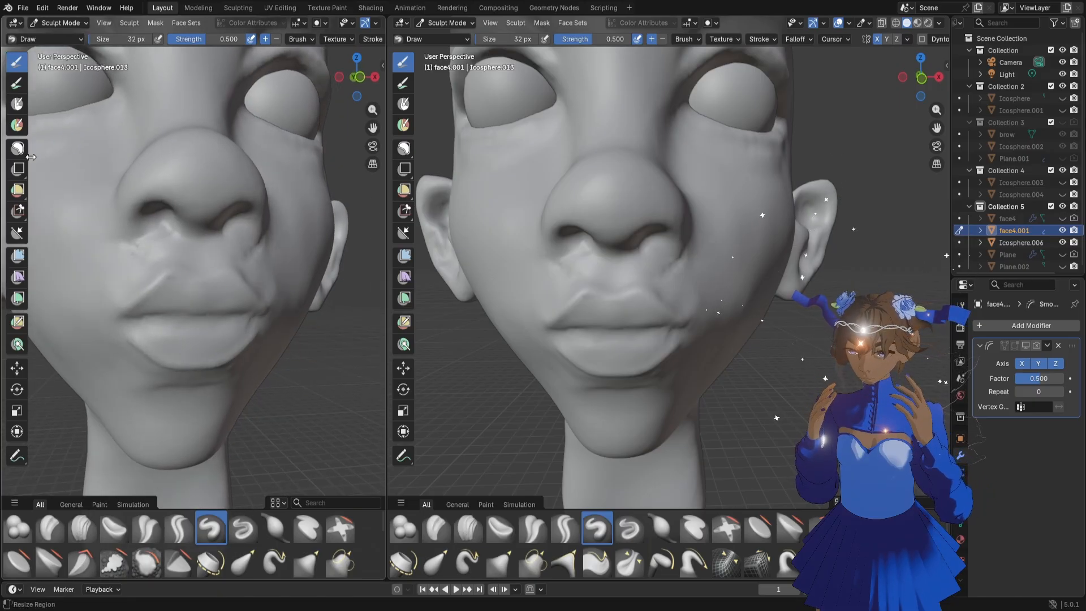
click(375, 80)
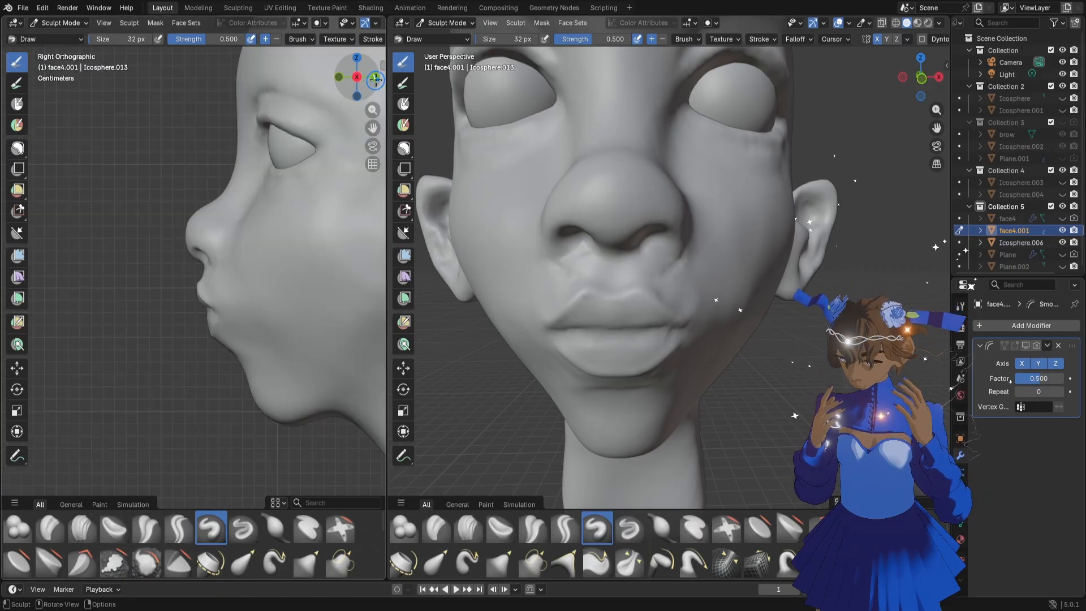
click(375, 79)
click(375, 79)
click(375, 79)
scroll(204, 220, up, 2)
scroll(205, 283, up, 1)
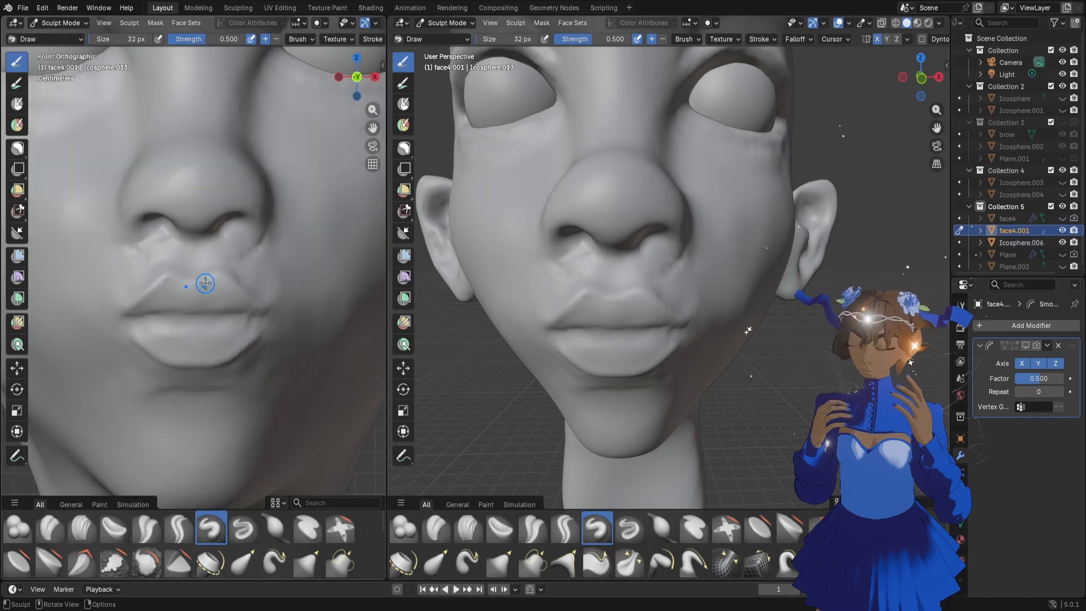
click(18, 149)
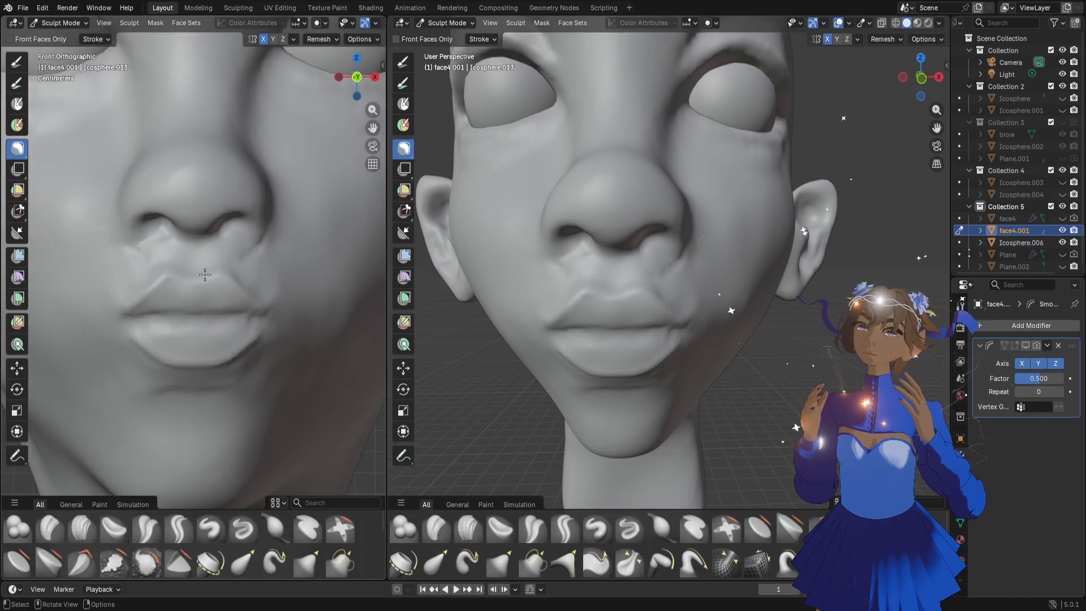
mouse_move(204, 319)
mouse_down()
mouse_move(205, 223)
mouse_move(196, 319)
mouse_up()
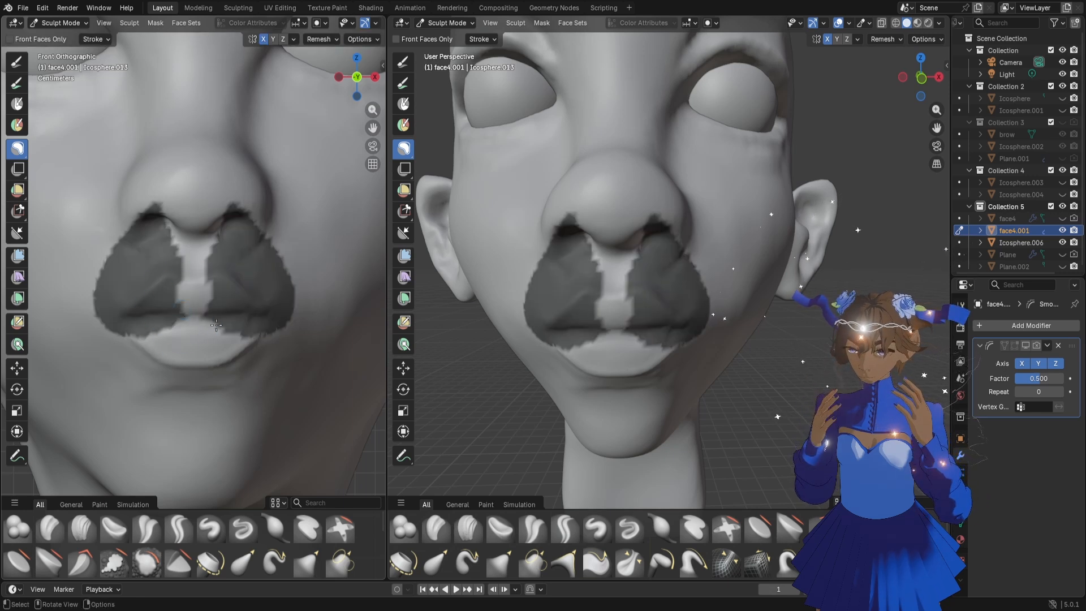
Pull the unmasked center of the upper lip down into a rounded point with the Grab brush at 166 px
key(g)
middle_drag(563, 352, 727, 330)
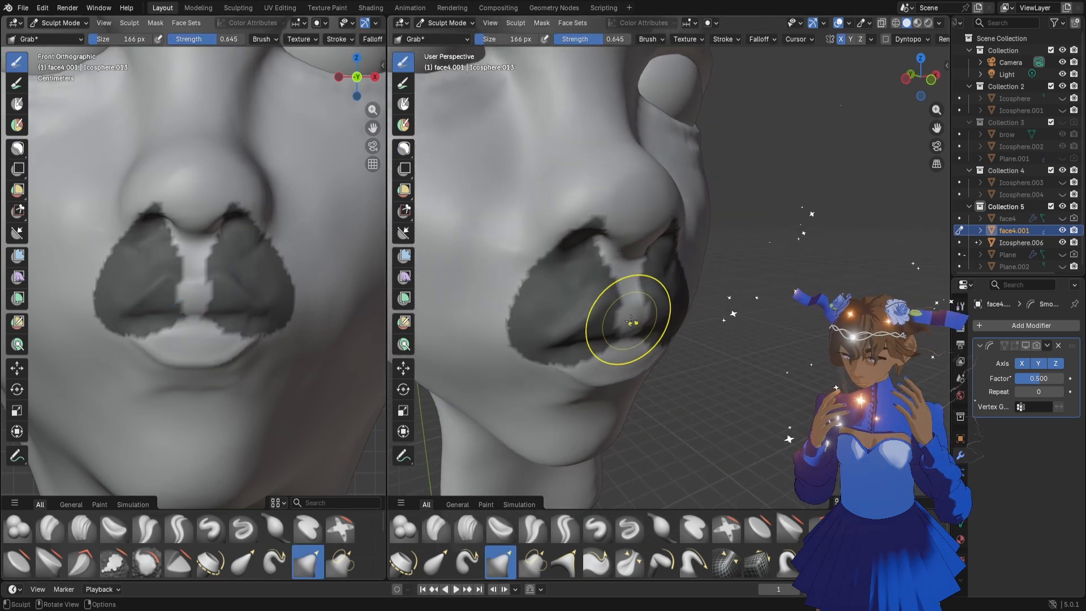
drag(628, 317, 636, 326)
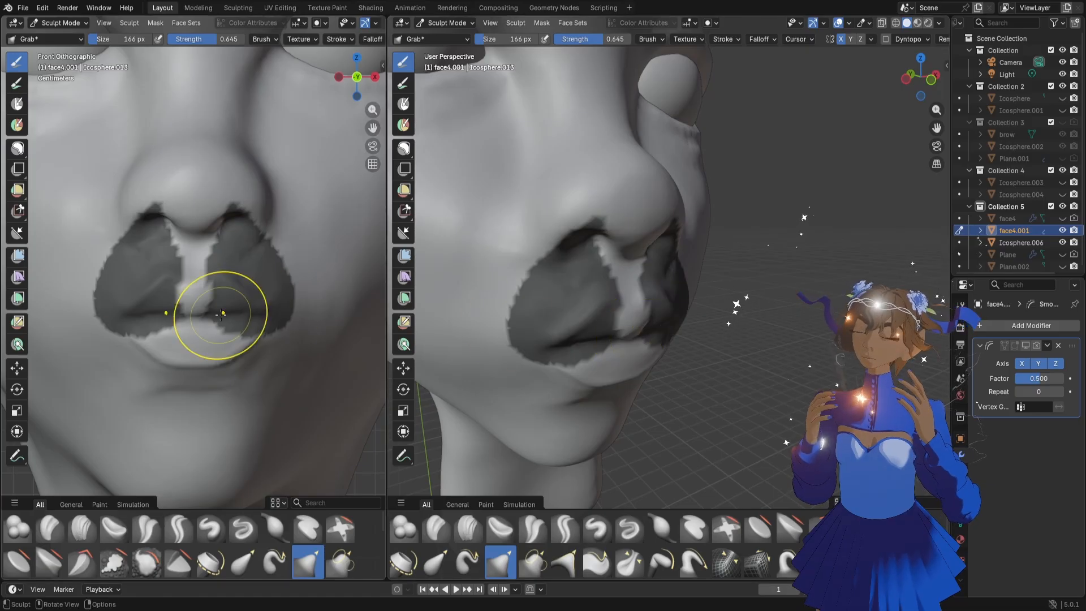
middle_drag(228, 313, 227, 306)
Remove the lasso mask from both sides of the upper lip
scroll(237, 317, down, 5)
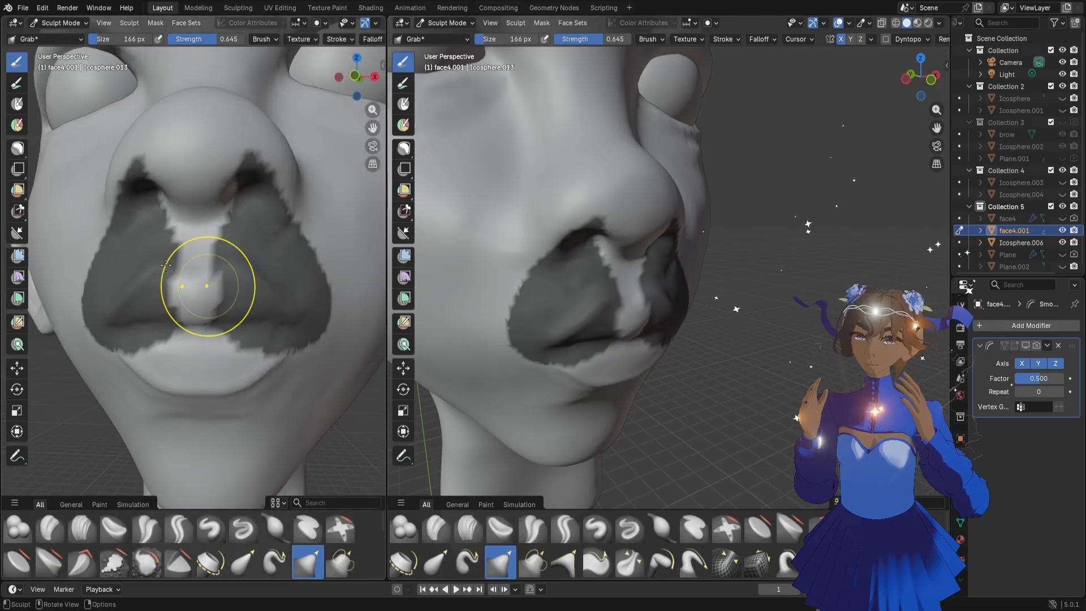
click(18, 149)
ctrl+drag(289, 390, 298, 275)
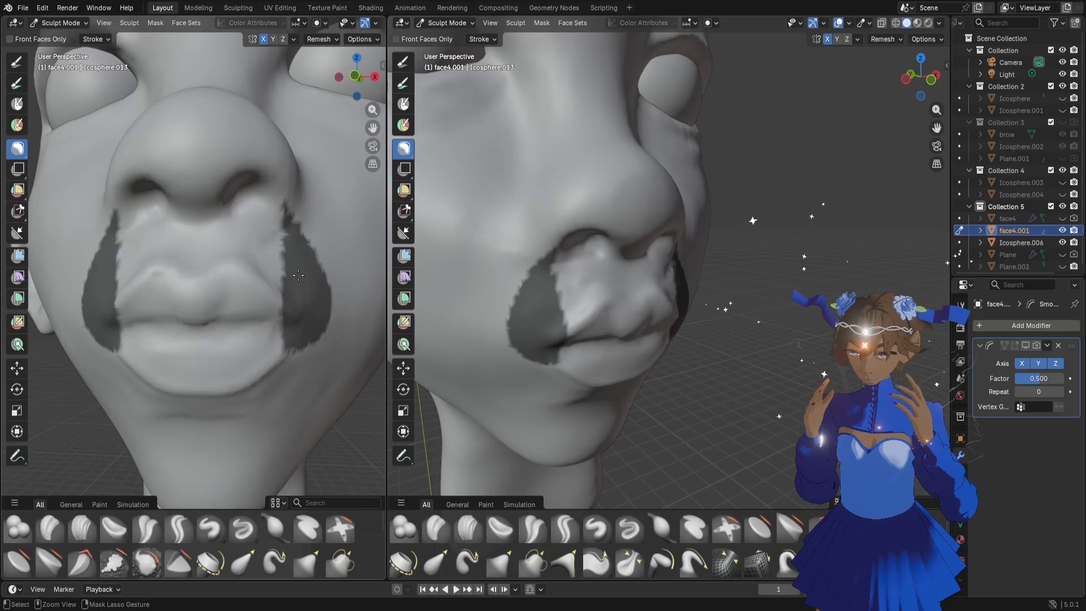
mouse_move(249, 336)
ctrl+mouse_down()
mouse_move(195, 254)
mouse_move(245, 328)
ctrl+mouse_up()
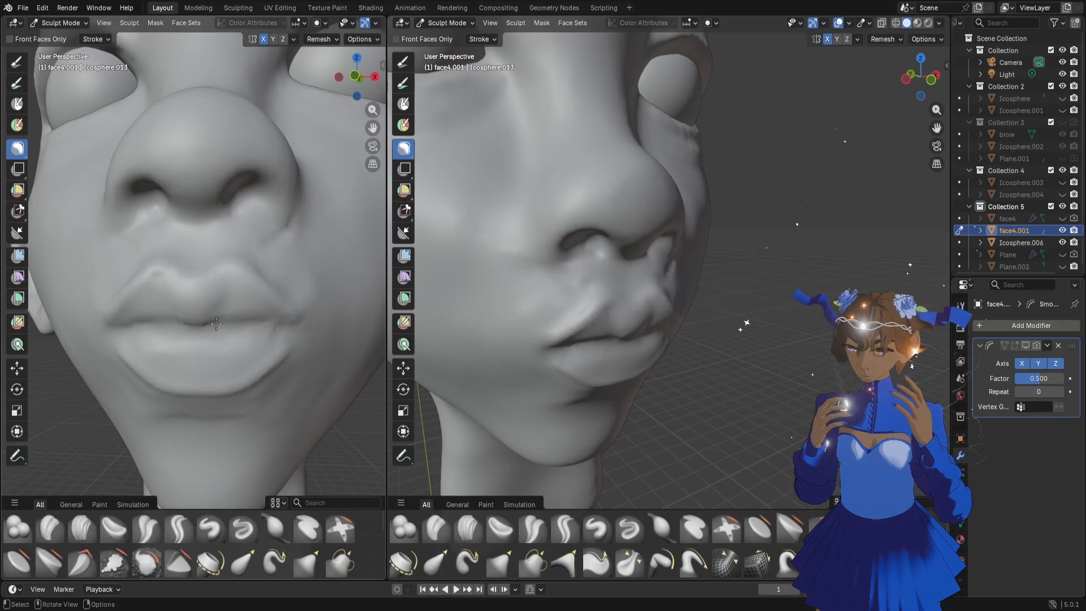
Lasso-mask the whole upper lip area and a vertical strip down the center of the lower lip
drag(214, 324, 212, 324)
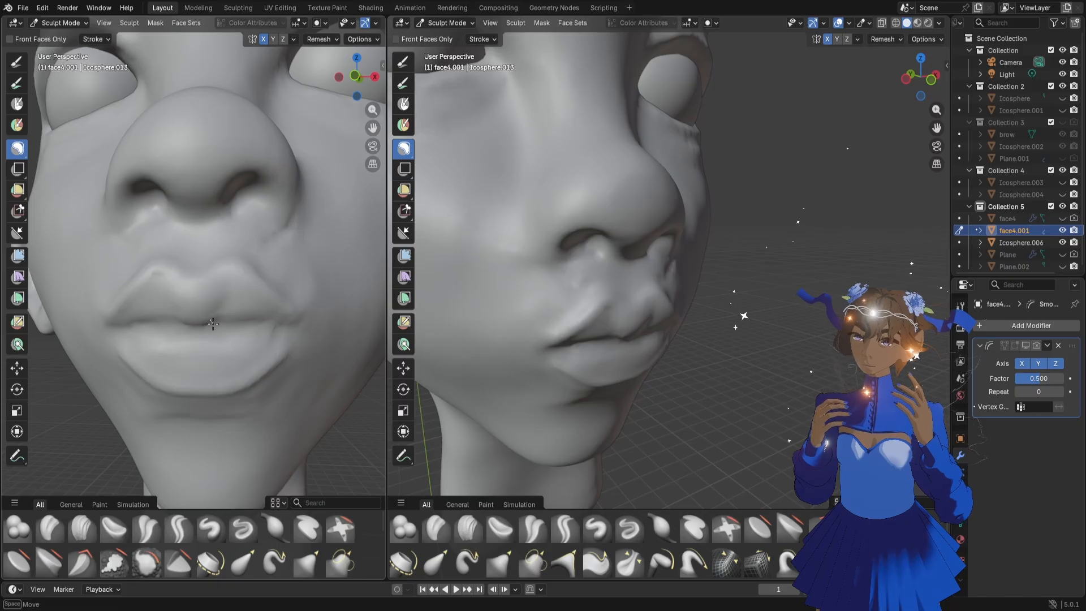
mouse_move(218, 381)
mouse_down()
mouse_move(197, 403)
mouse_move(176, 362)
mouse_move(201, 328)
mouse_up()
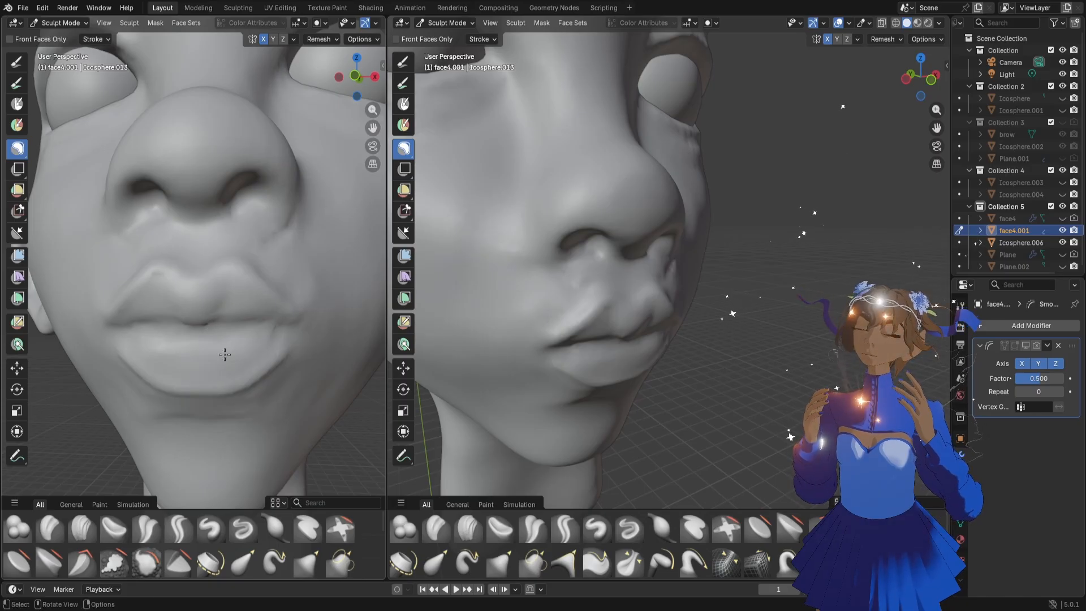
drag(200, 401, 222, 366)
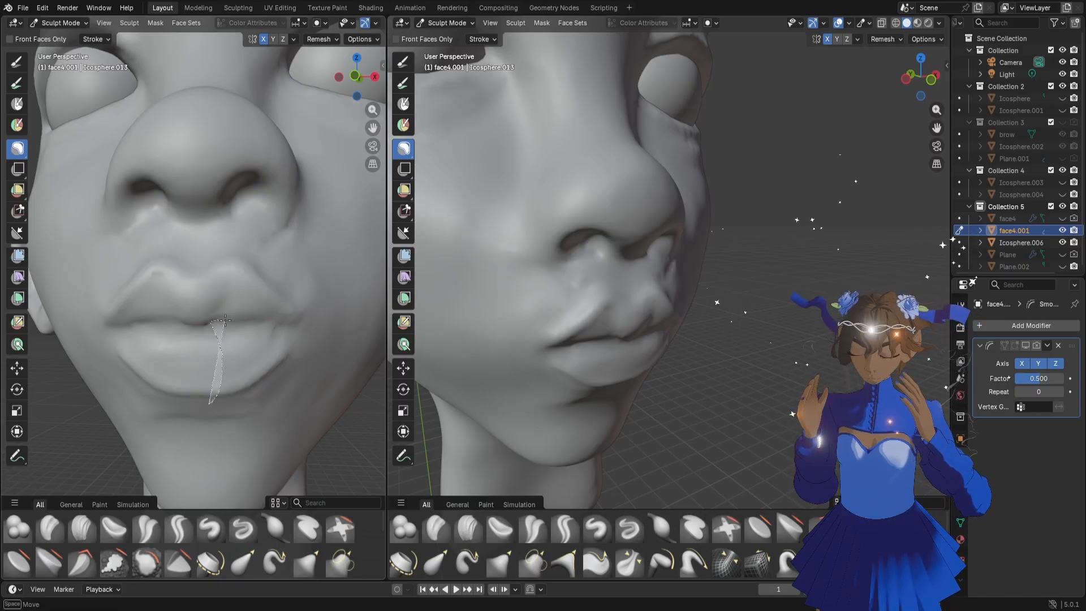
mouse_move(259, 323)
mouse_down()
mouse_move(286, 390)
mouse_move(232, 253)
mouse_up()
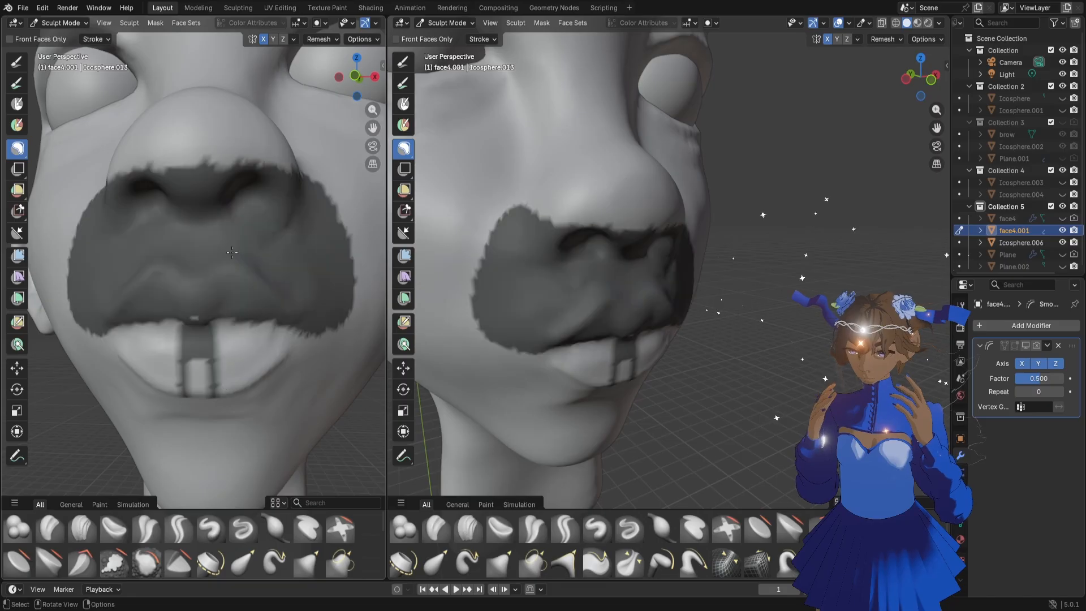
scroll(220, 367, down, 2)
scroll(211, 392, up, 2)
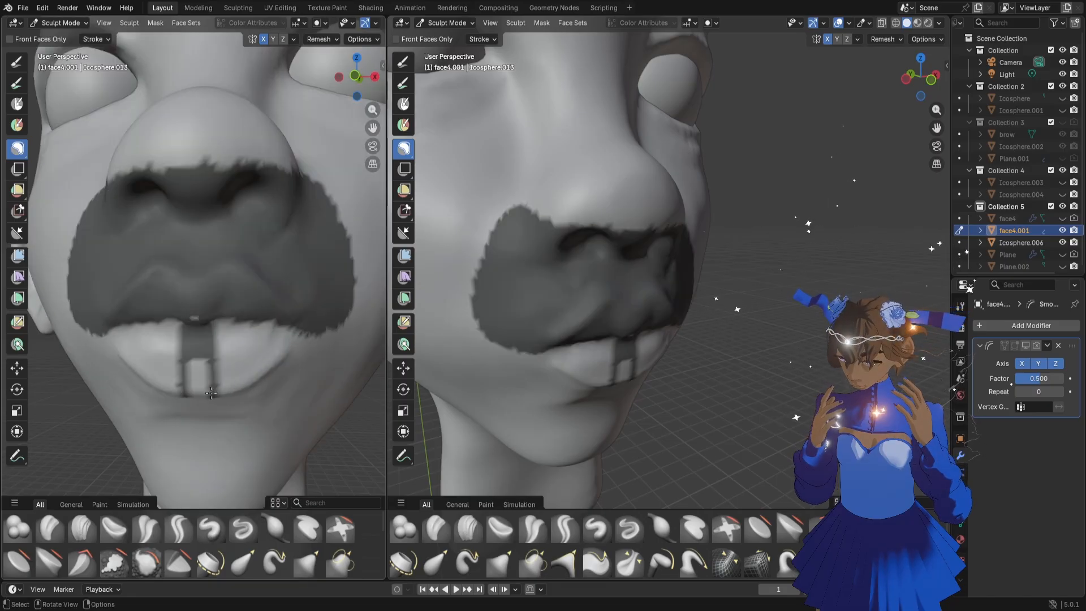
mouse_move(215, 405)
mouse_down()
mouse_move(215, 374)
mouse_move(193, 418)
mouse_up()
Pull the unmasked sides of the lower lip into two fuller lobes with the Grab brush at 166 px
key(g)
middle_drag(243, 355, 234, 365)
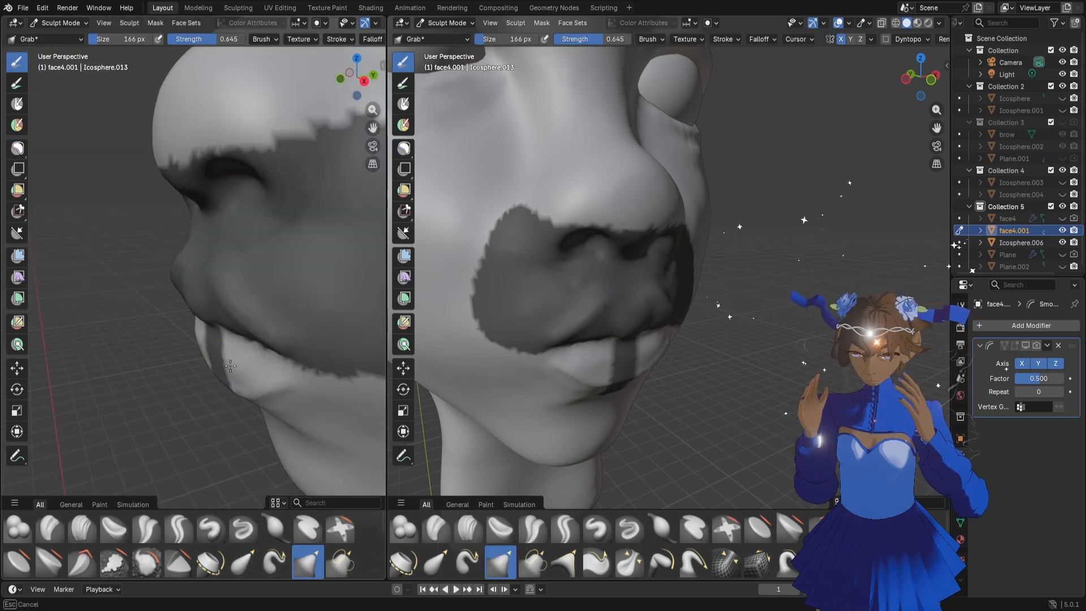
drag(230, 366, 235, 386)
middle_drag(309, 378, 281, 355)
drag(247, 363, 213, 359)
mouse_move(213, 358)
middle_down()
mouse_move(279, 388)
mouse_move(206, 356)
middle_up()
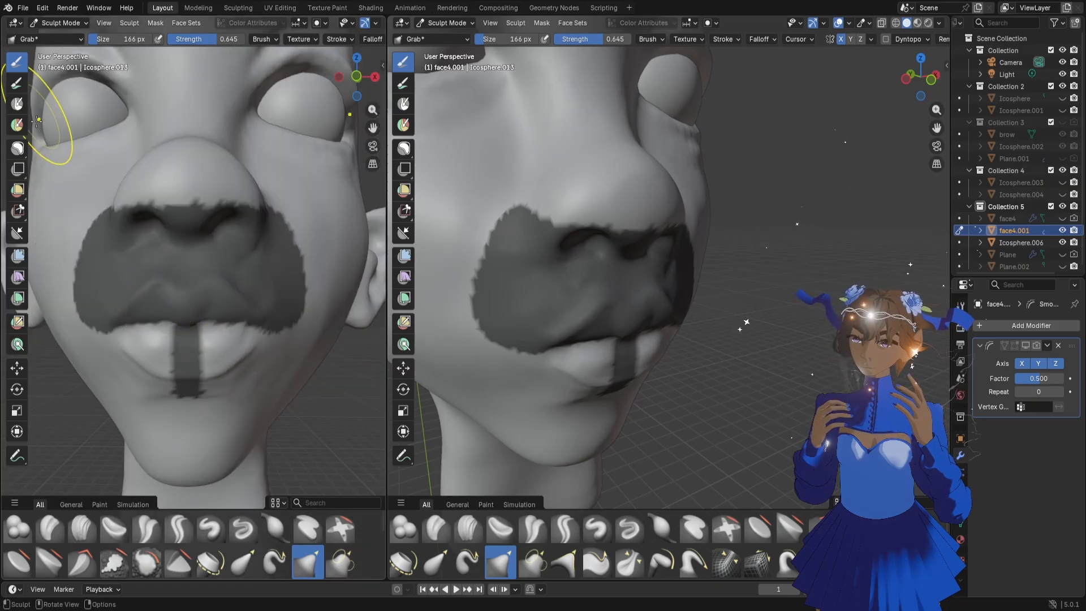
Clear the mask from the upper lip area and the lower lip's central strip with the lasso
click(18, 148)
middle_drag(186, 294, 222, 336)
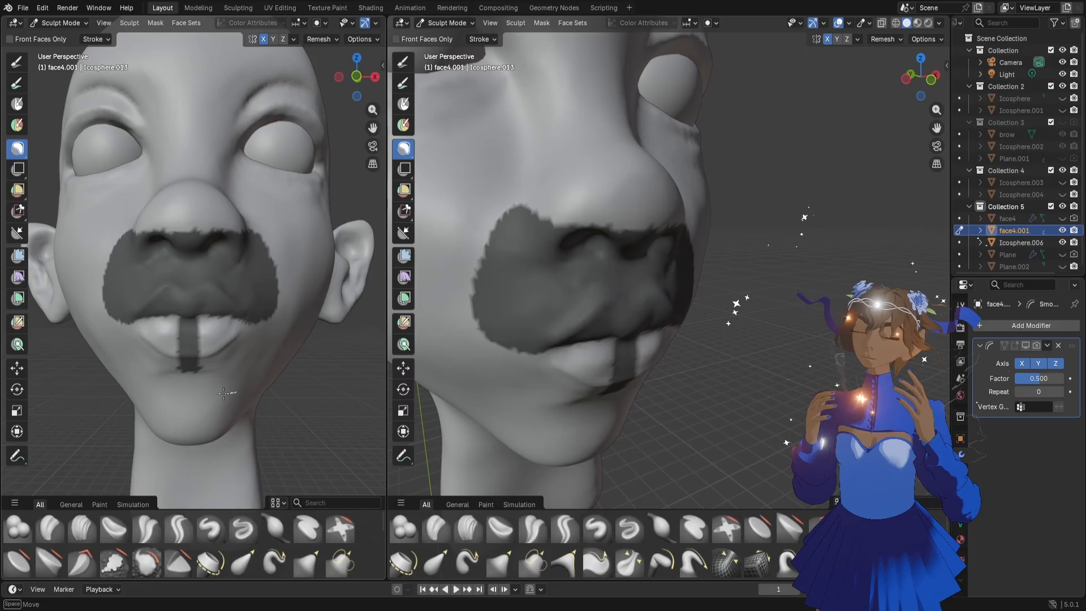
mouse_move(224, 394)
ctrl+mouse_down()
mouse_move(234, 197)
mouse_move(274, 329)
mouse_move(168, 270)
mouse_move(206, 343)
ctrl+mouse_up()
scroll(231, 347, up, 4)
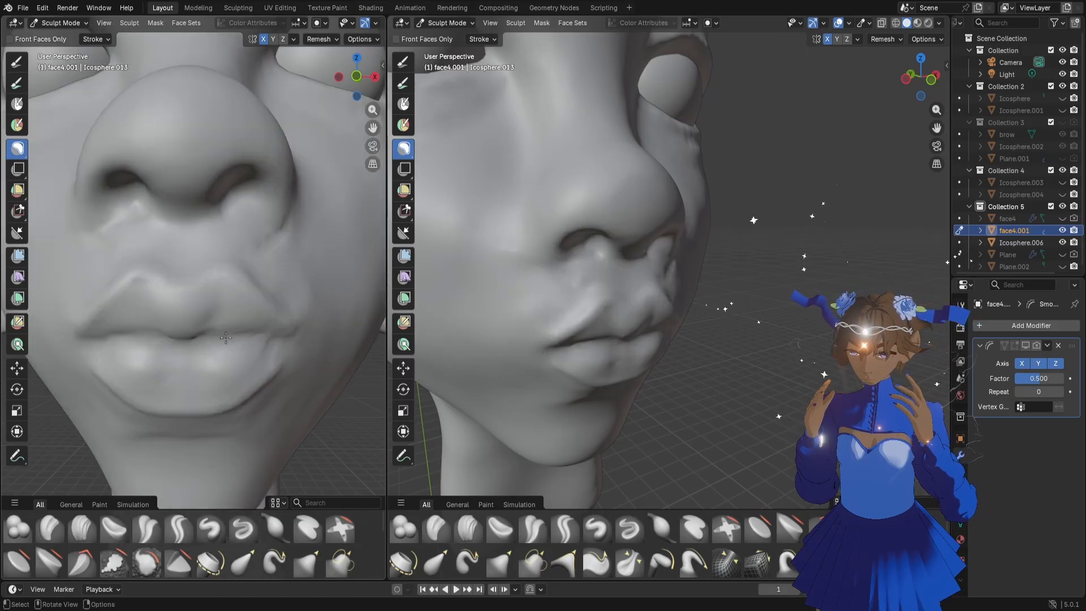
scroll(216, 344, down, 5)
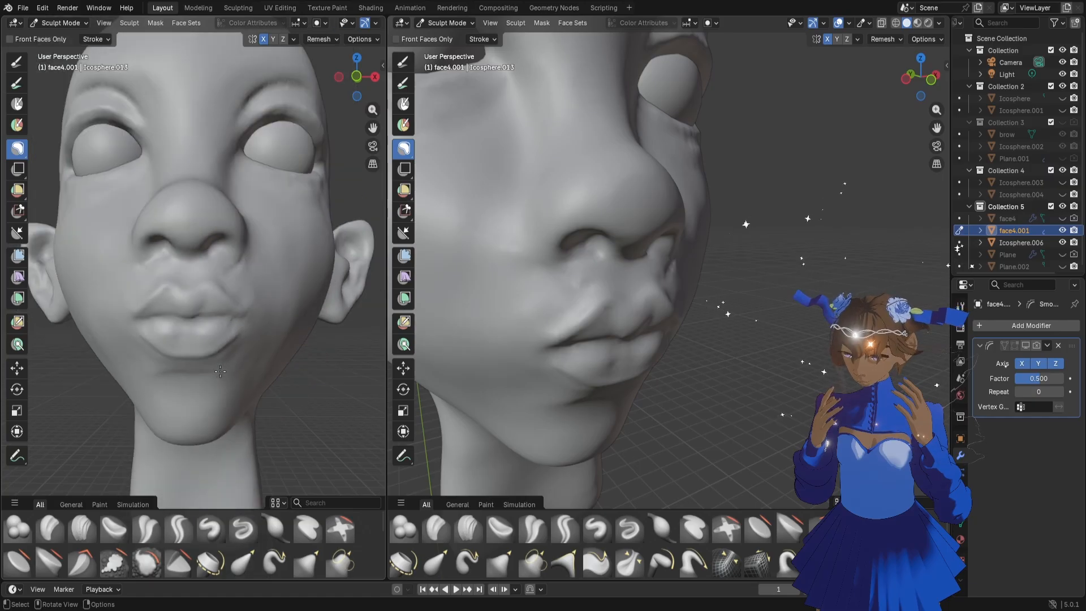
Nudge the middle of the upper lip slightly downward with the Grab brush
middle_drag(222, 367, 212, 343)
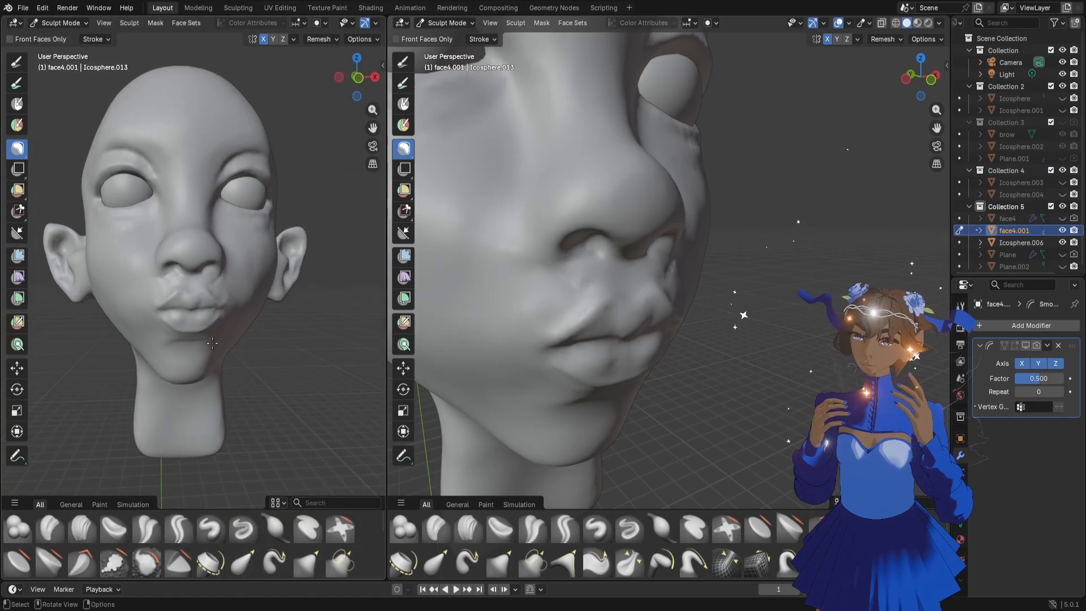
scroll(213, 343, up, 4)
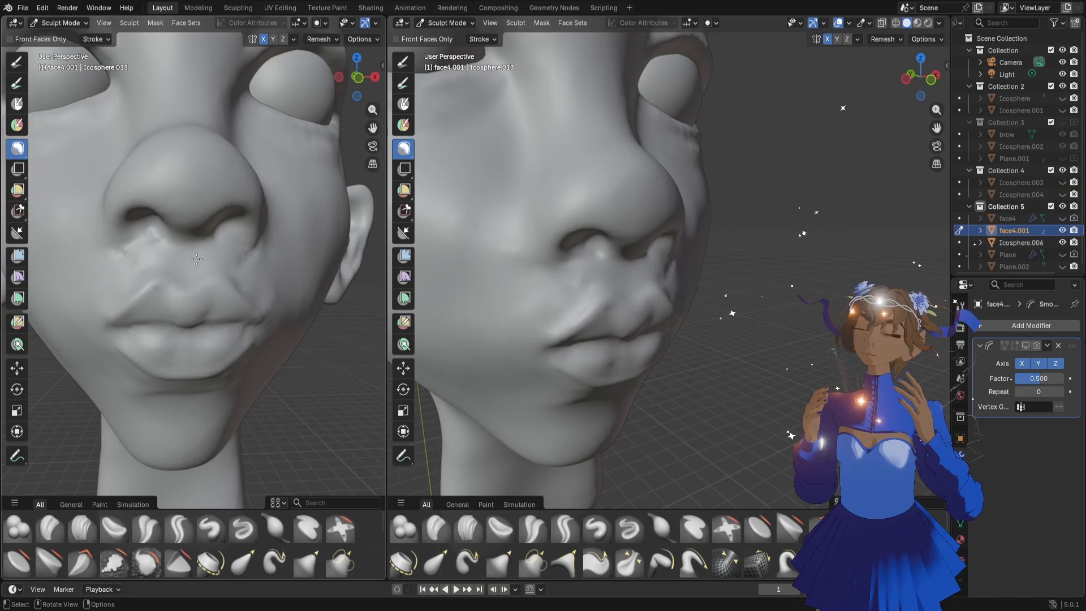
key(g)
middle_drag(189, 279, 193, 283)
scroll(205, 281, up, 3)
Flatten the upper lip's outline from its peaks toward the mouth corners with the Flatten/Contrast brush at 40 px
key(f)
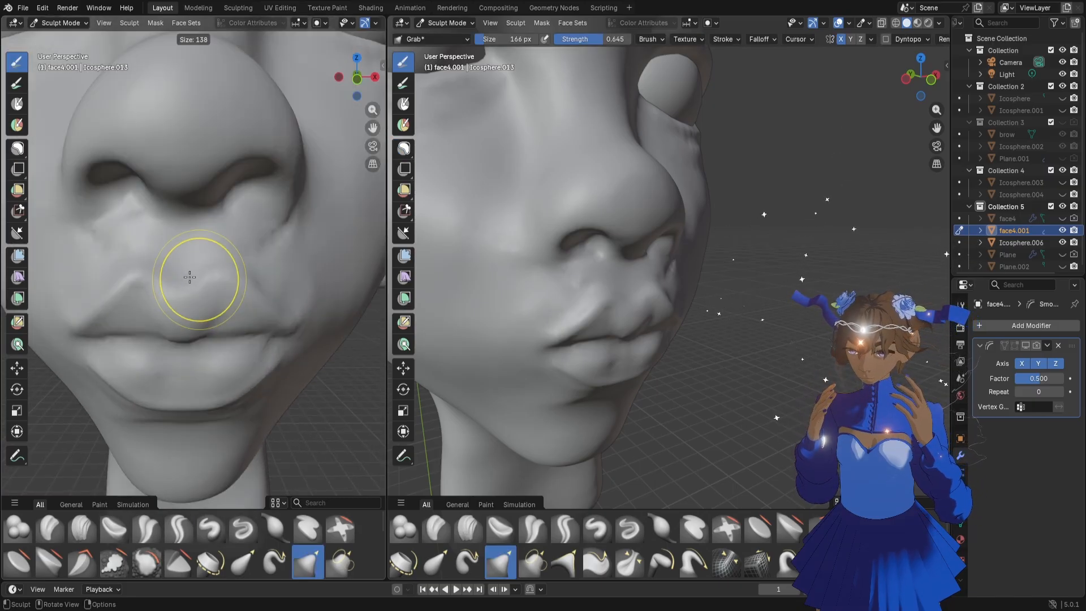
click(165, 267)
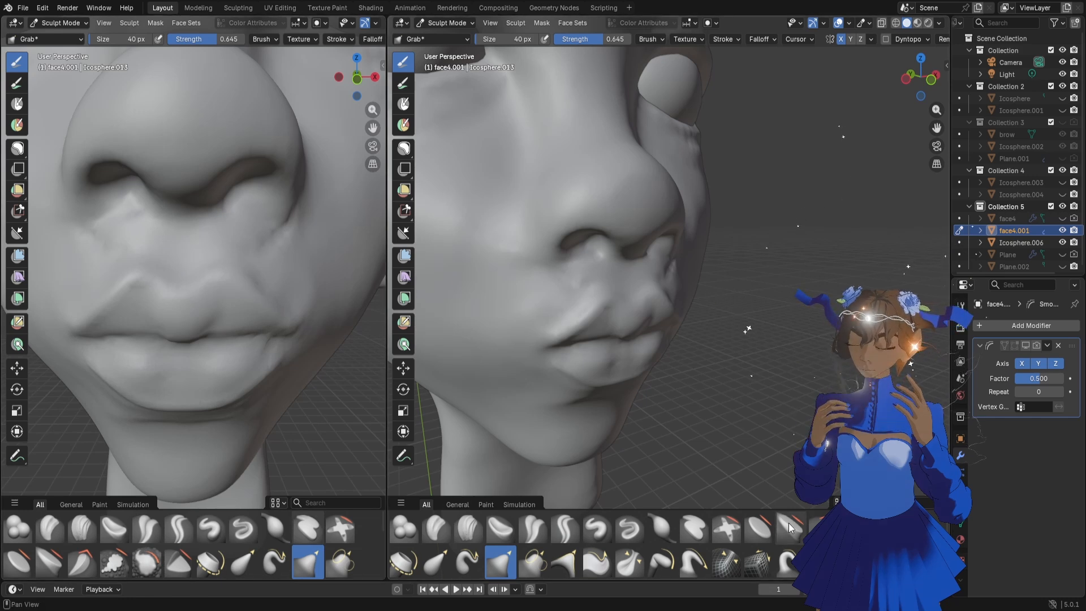
click(759, 527)
mouse_move(111, 285)
mouse_down()
mouse_move(122, 268)
mouse_move(168, 273)
mouse_move(145, 264)
mouse_up()
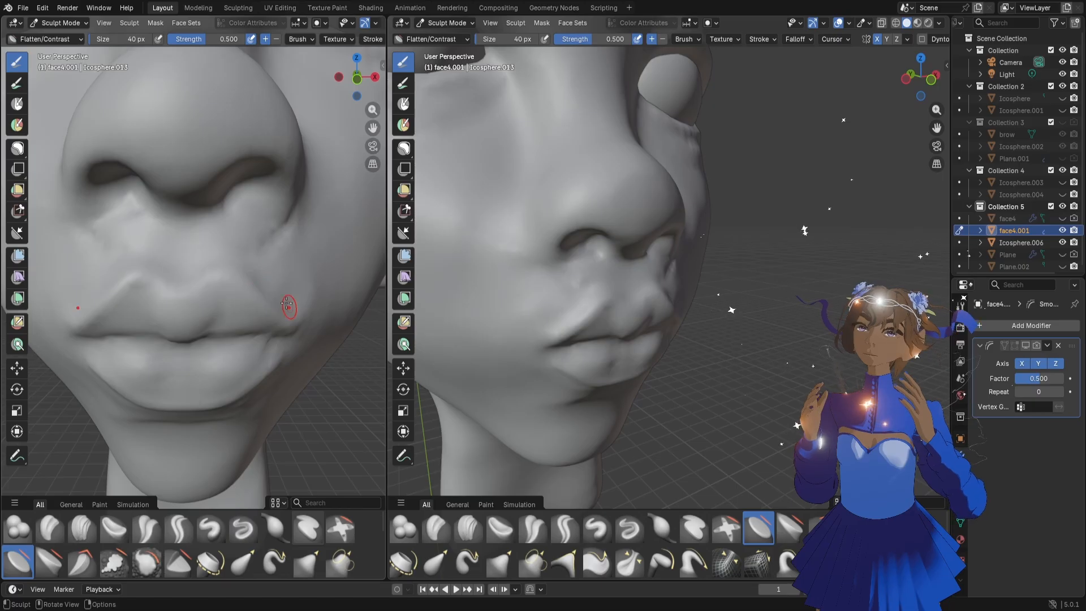
mouse_move(287, 304)
mouse_down()
mouse_move(249, 297)
mouse_move(262, 311)
mouse_up()
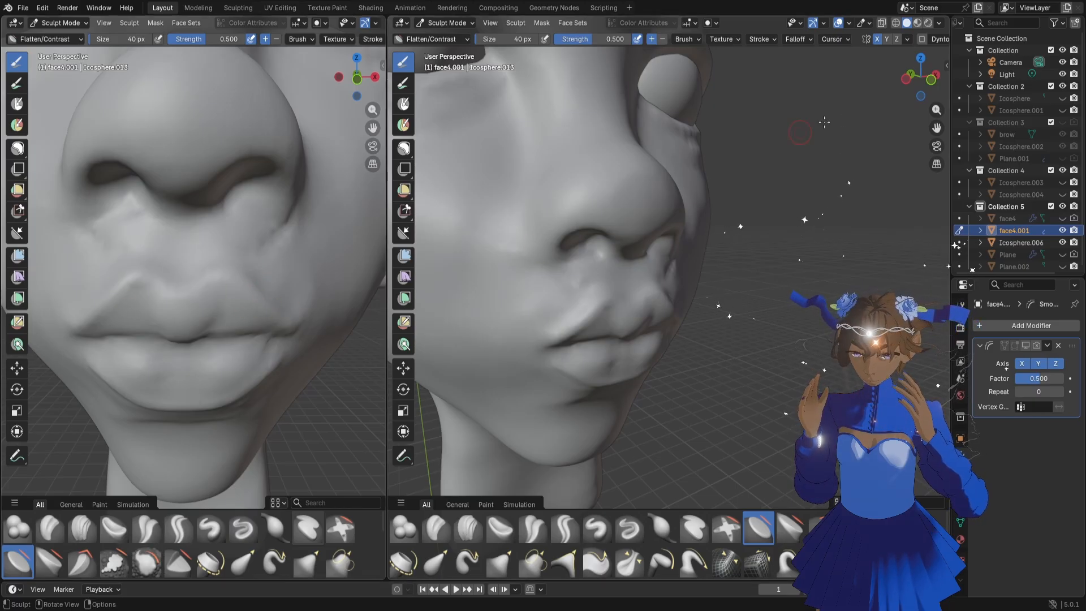
Flatten the outer lower edge of the lower lip with the Flatten/Contrast brush at 40 px
drag(940, 111, 939, 134)
drag(925, 81, 885, 81)
drag(936, 130, 798, 114)
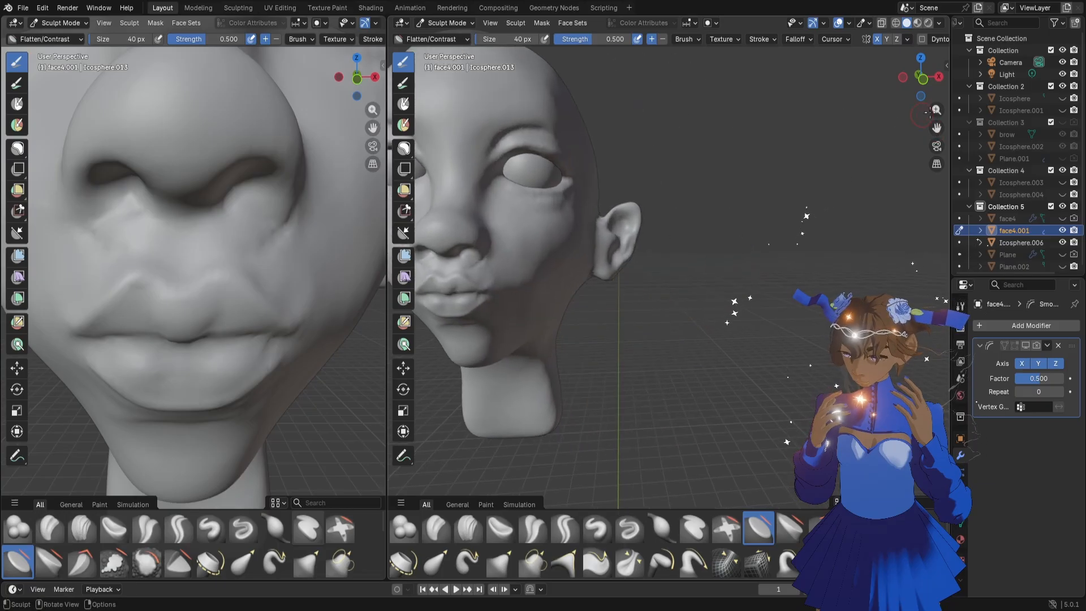
mouse_move(937, 110)
mouse_down()
mouse_move(949, 94)
mouse_move(935, 130)
mouse_up()
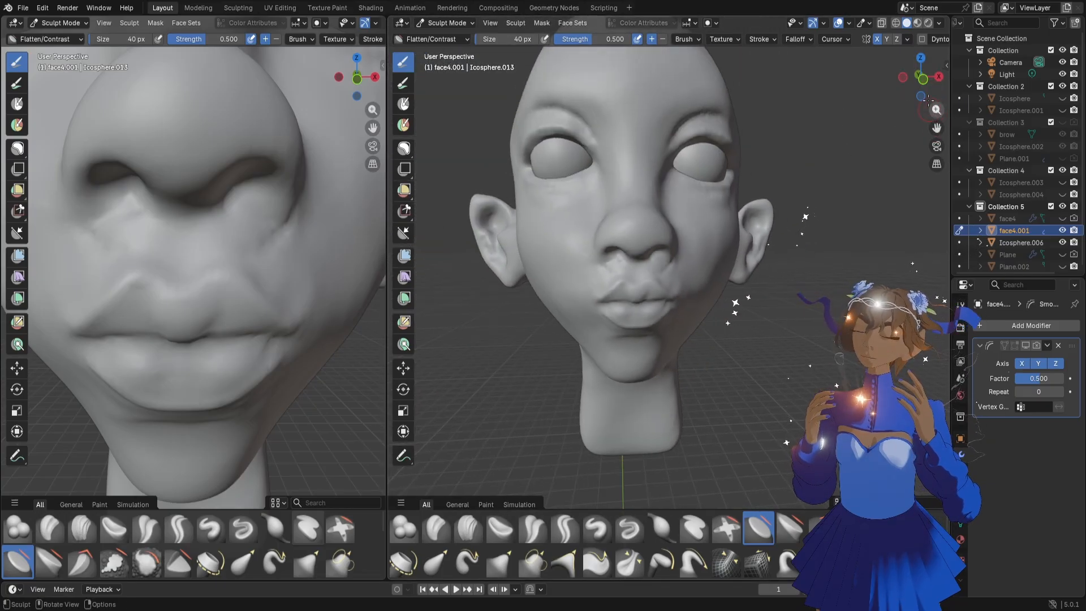
drag(926, 85, 931, 85)
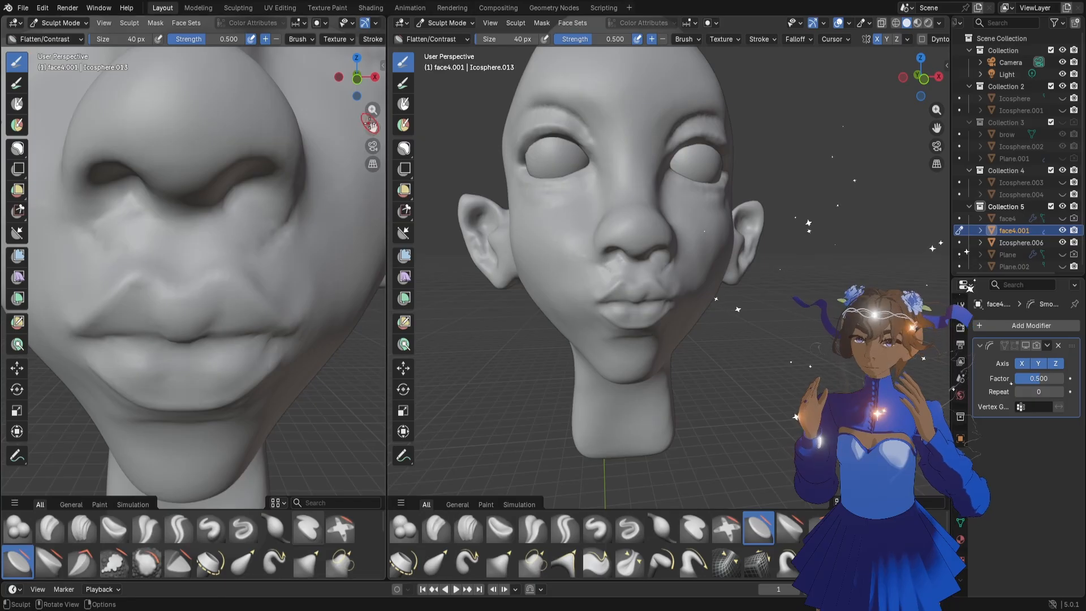
drag(373, 127, 364, 67)
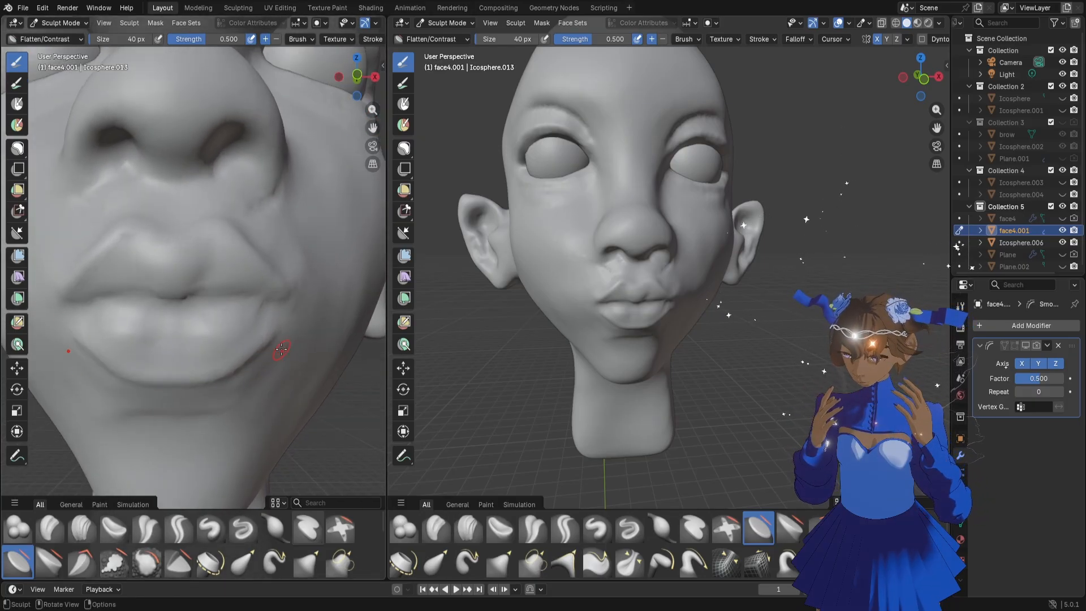
drag(256, 368, 236, 377)
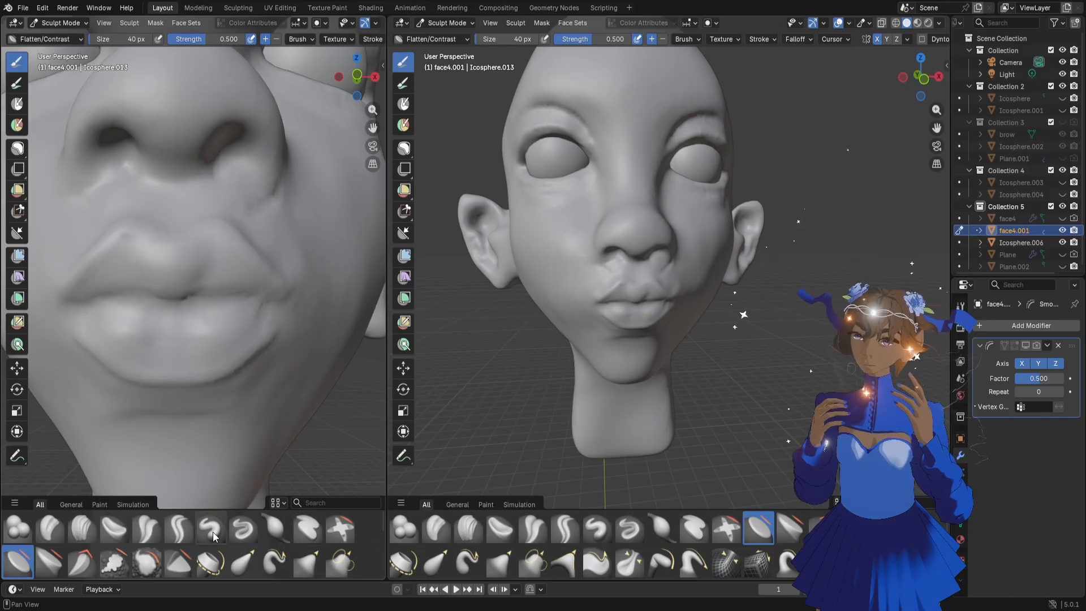
Define the line between the lips and the upper lip's outer border with the Draw Sharp brush at 40 px
click(243, 528)
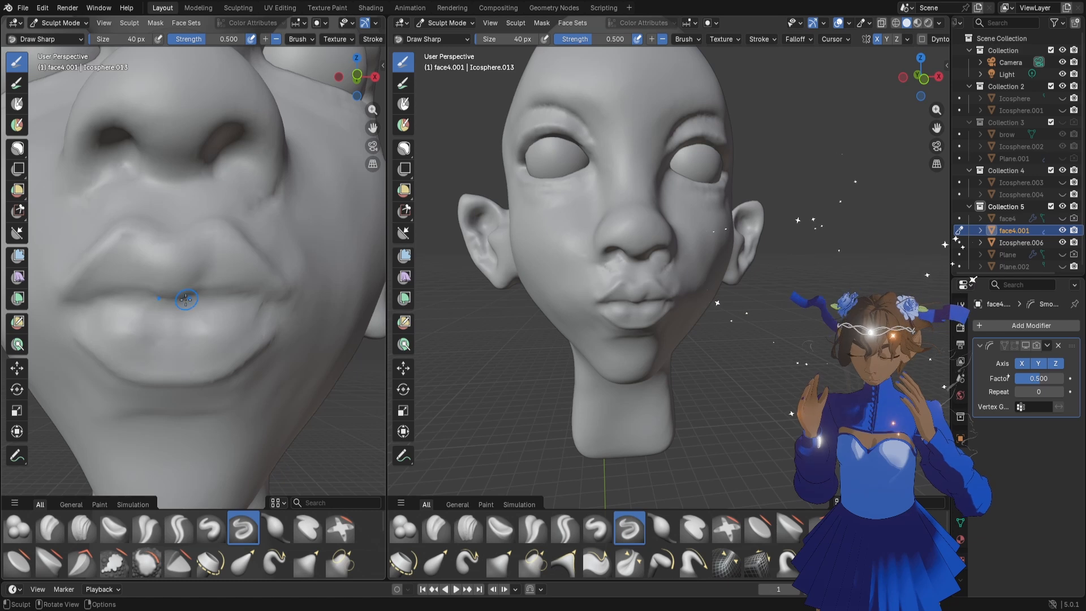
drag(234, 296, 245, 296)
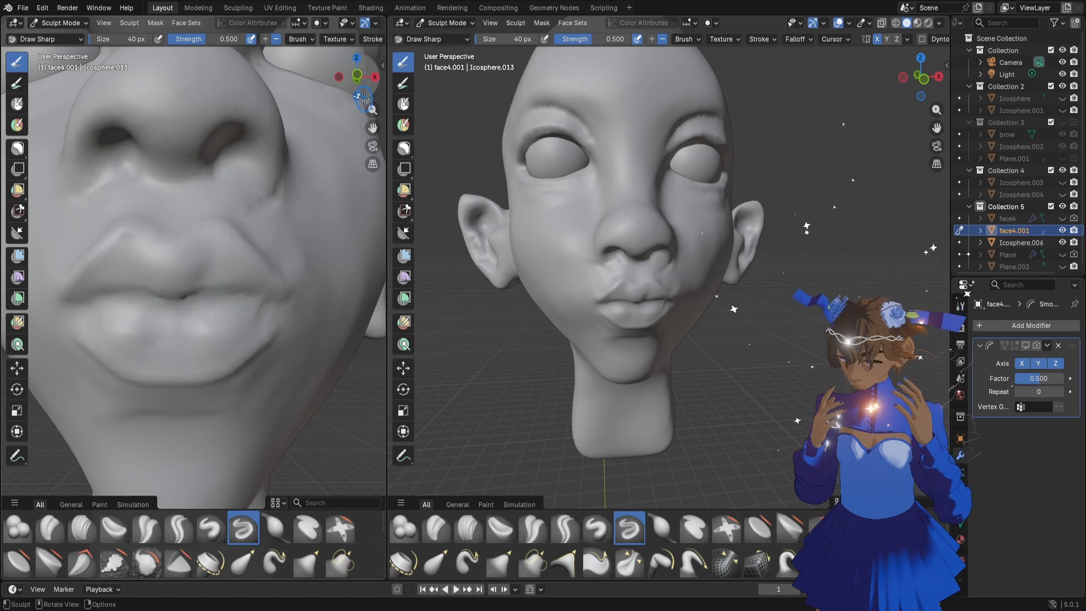
drag(363, 97, 354, 97)
drag(223, 240, 261, 278)
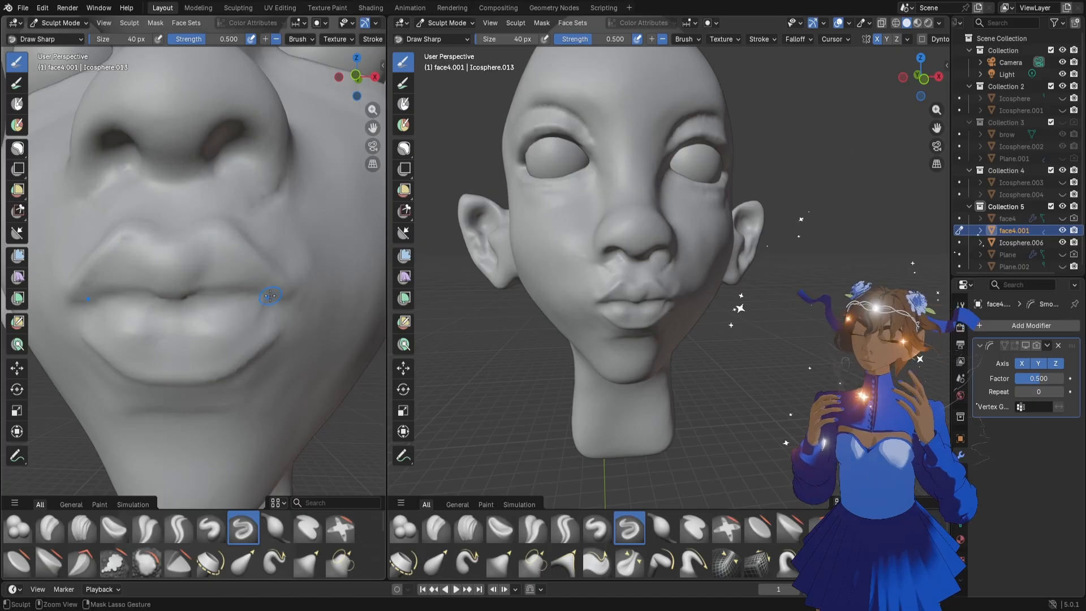
drag(260, 276, 240, 245)
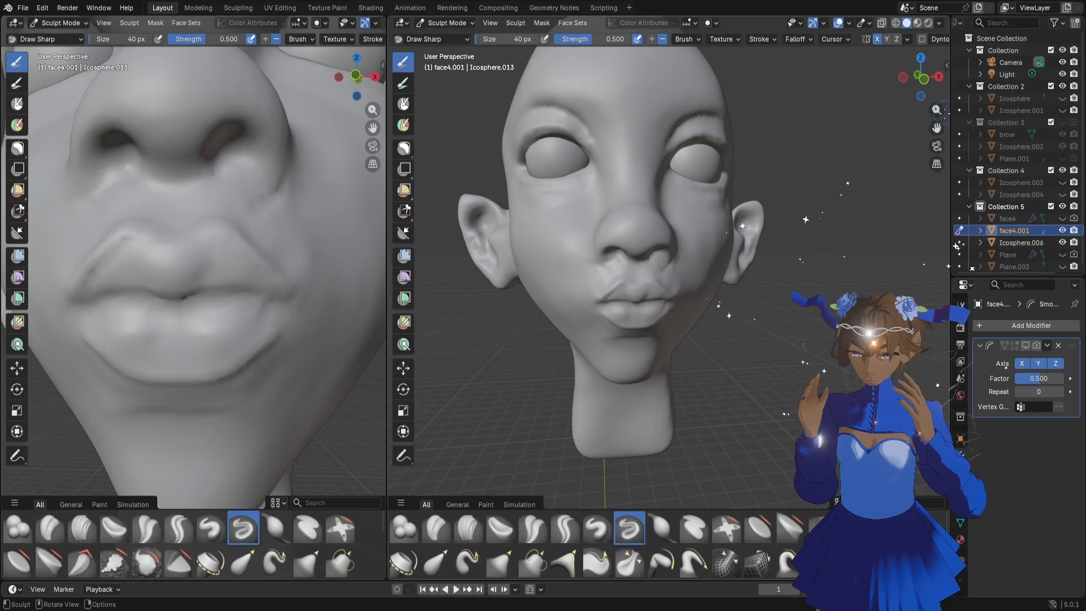
Even out the side surface of the upper lip with the Flatten/Contrast brush
mouse_move(937, 109)
mouse_down()
mouse_move(950, 93)
mouse_move(944, 99)
mouse_up()
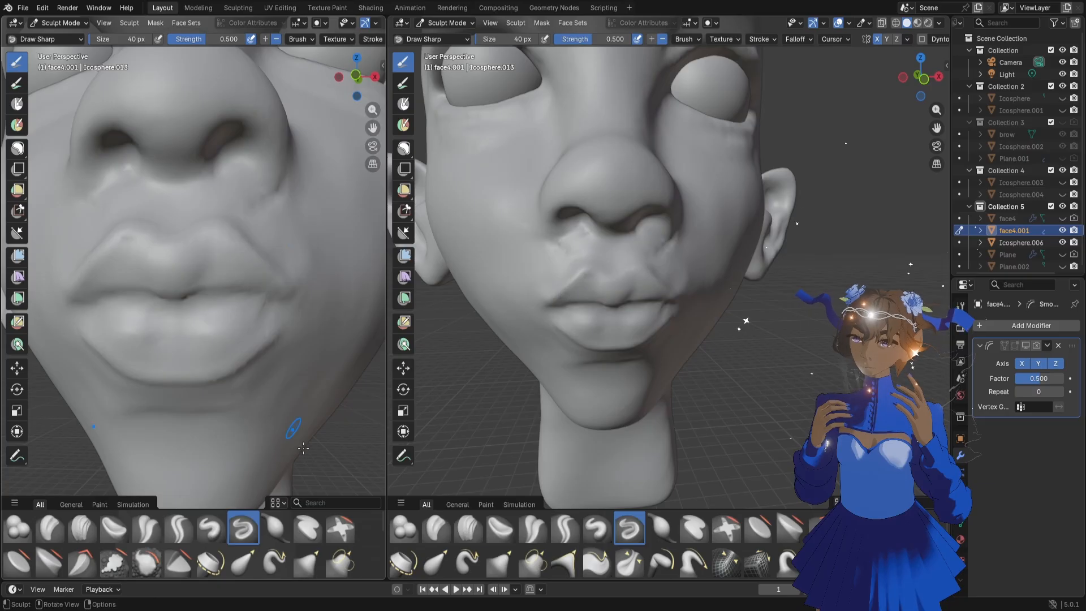
click(756, 527)
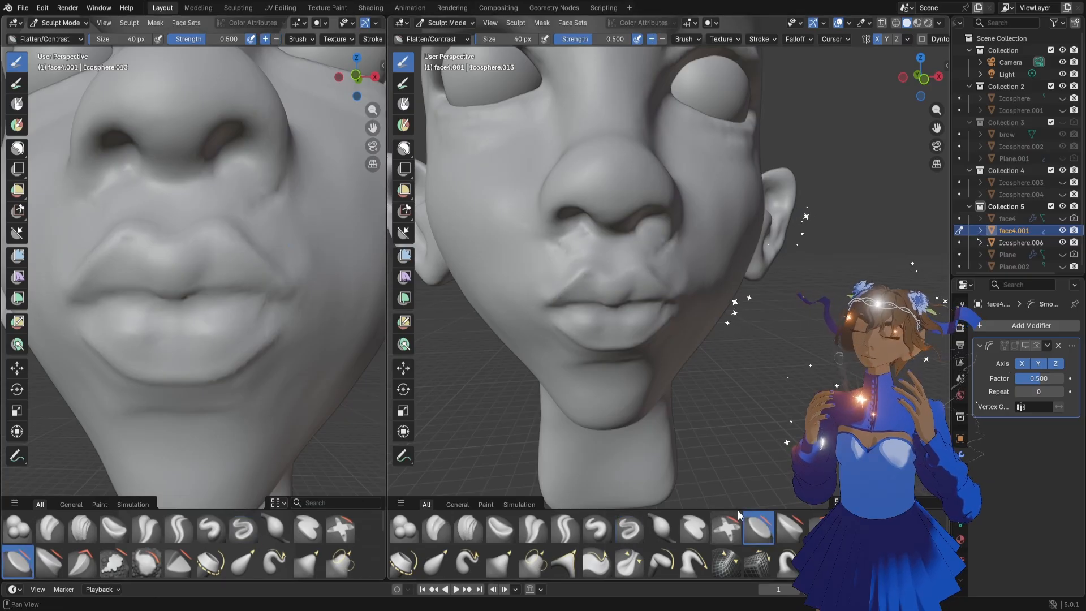
mouse_move(223, 263)
mouse_down()
mouse_move(221, 243)
mouse_move(248, 277)
mouse_up()
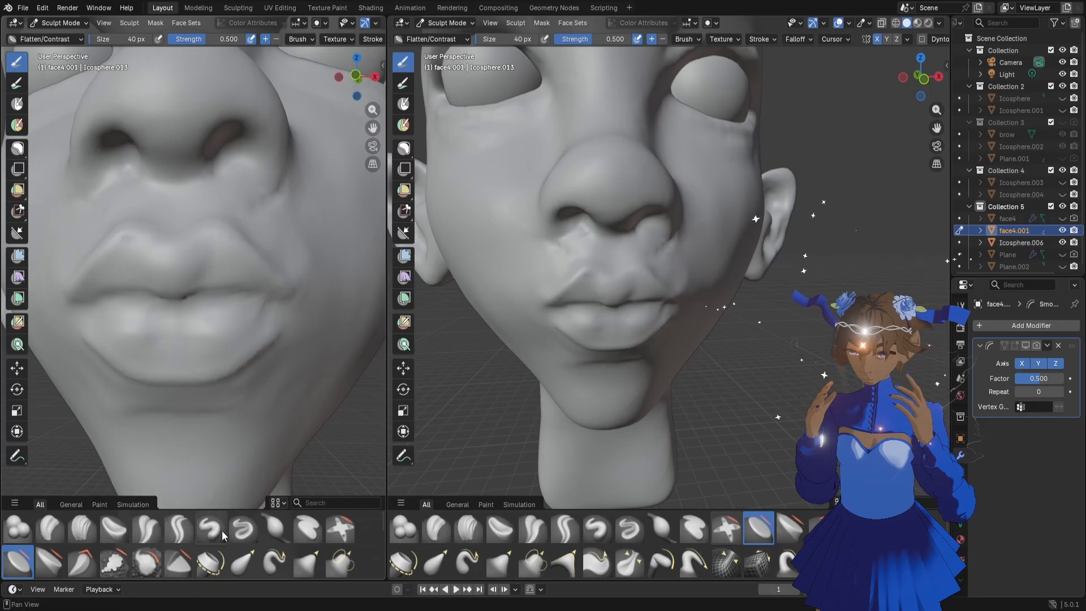
Sculpt along the upper lip's peaks and sloping sides with the Draw Sharp brush at 40 px
click(243, 528)
drag(176, 264, 217, 239)
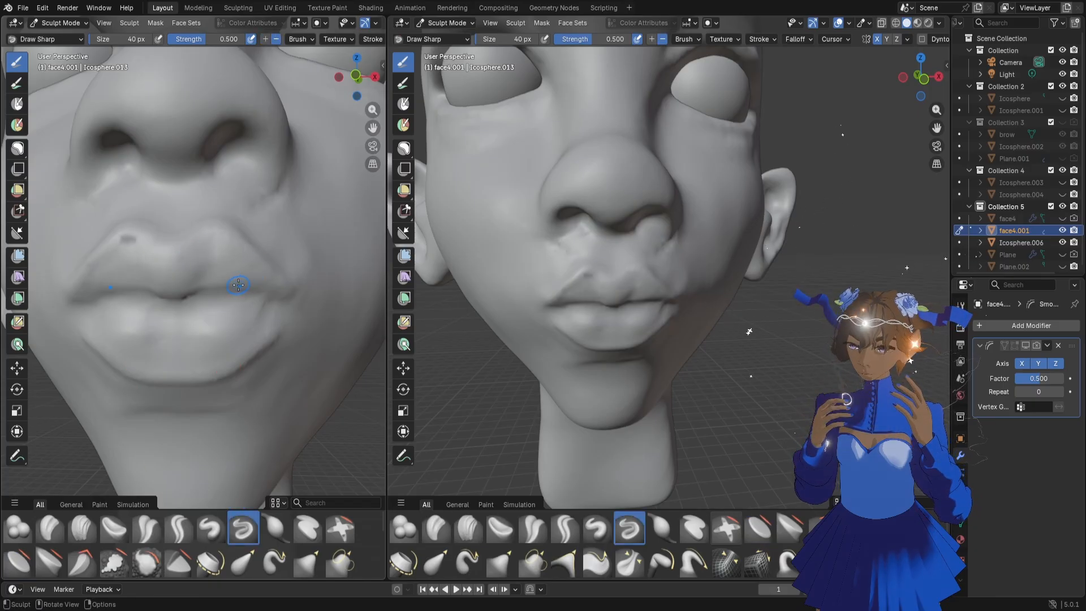
drag(209, 245, 264, 282)
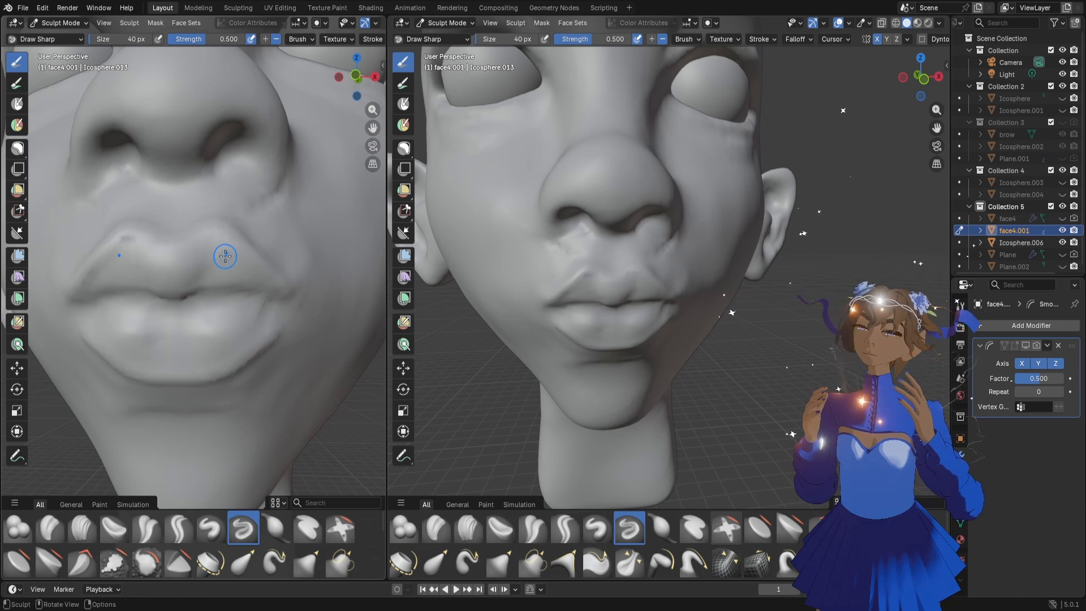
drag(145, 245, 132, 244)
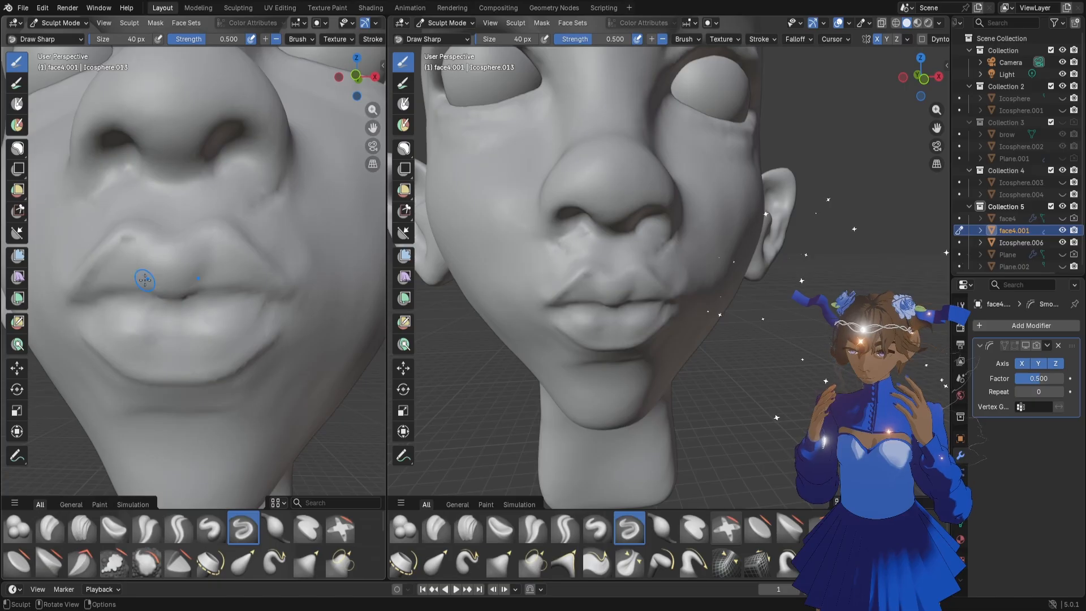
Pull the center of the upper lip upward with the Grab brush at 170 px
scroll(193, 320, down, 4)
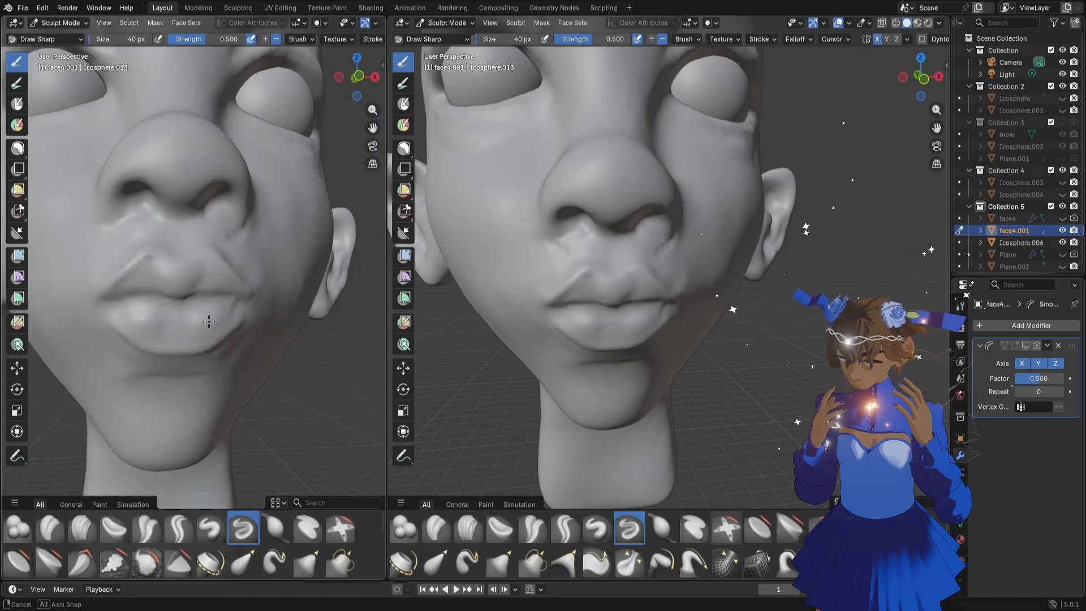
middle_drag(203, 283, 199, 289)
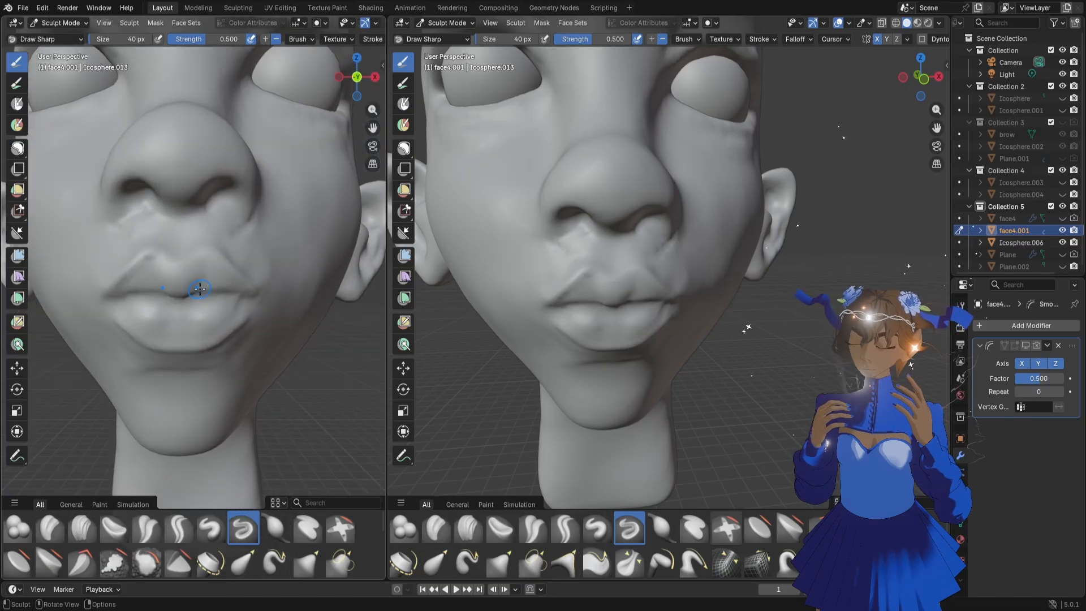
key(g)
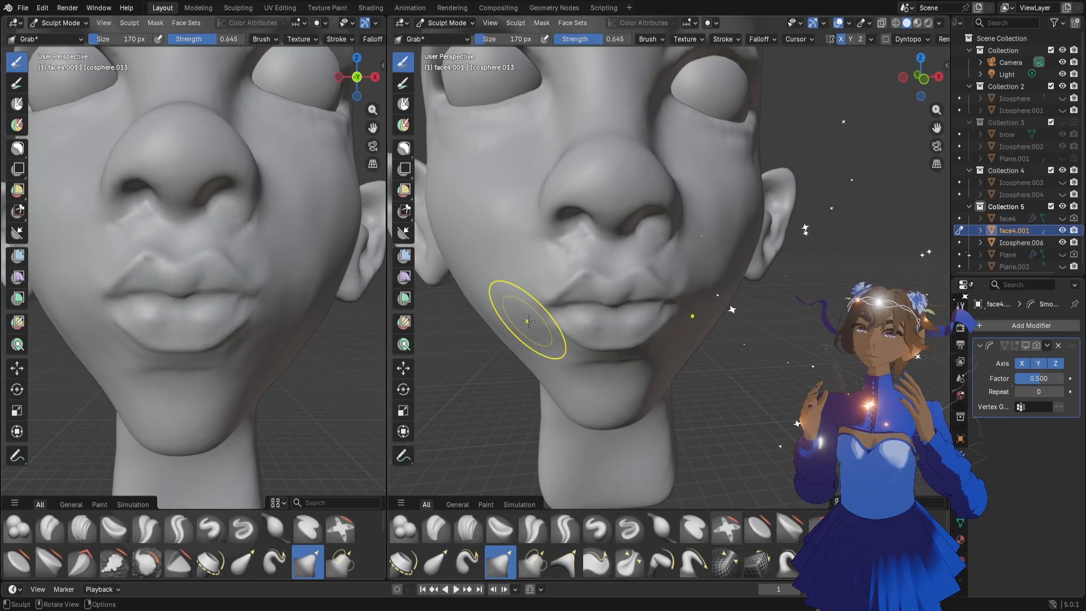
scroll(660, 323, down, 6)
scroll(661, 321, up, 6)
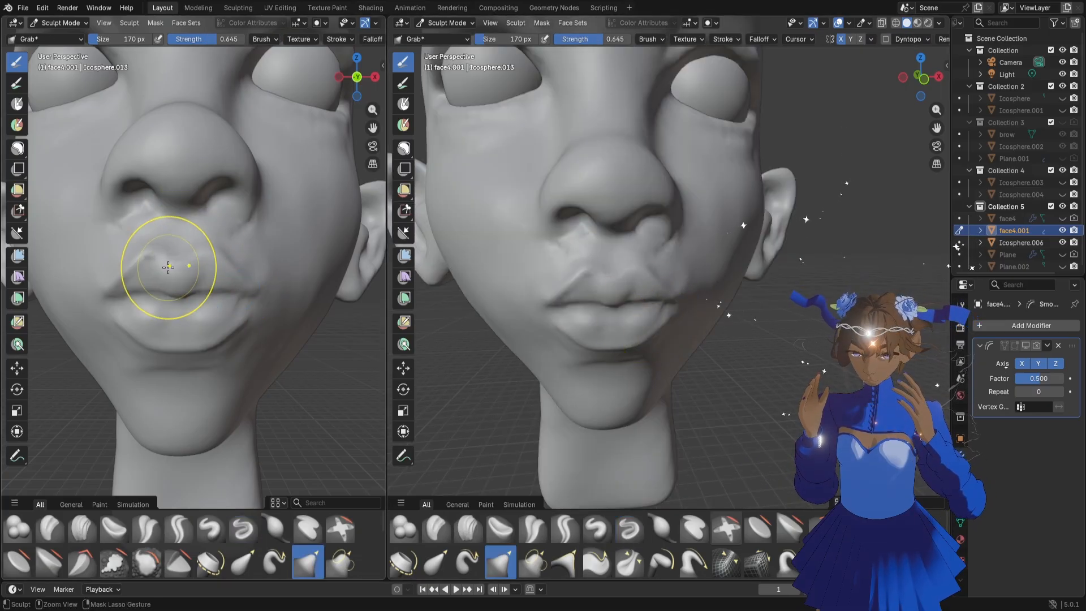
drag(168, 255, 175, 237)
Reshape the philtrum and the dip of the upper lip from front and side with the Grab brush at 128 px
key(f)
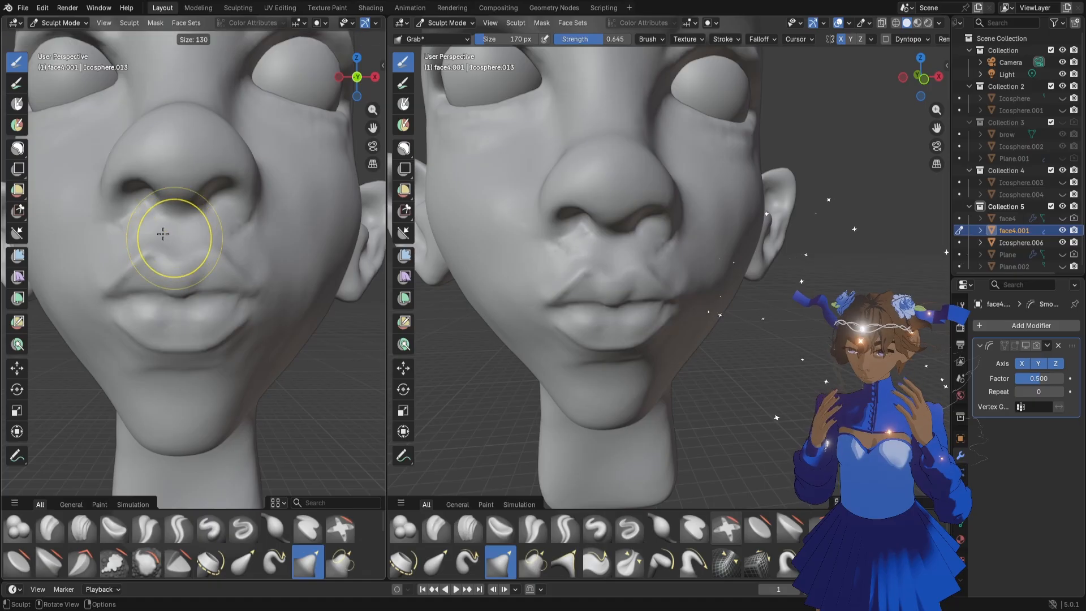
click(175, 238)
scroll(177, 239, up, 2)
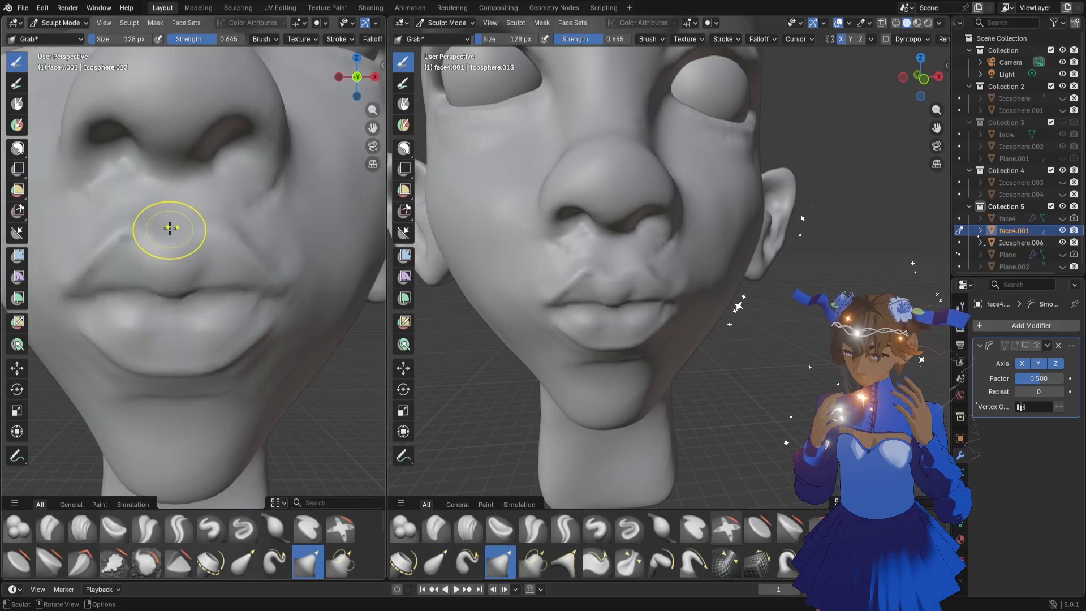
drag(170, 230, 171, 207)
middle_drag(171, 207, 116, 202)
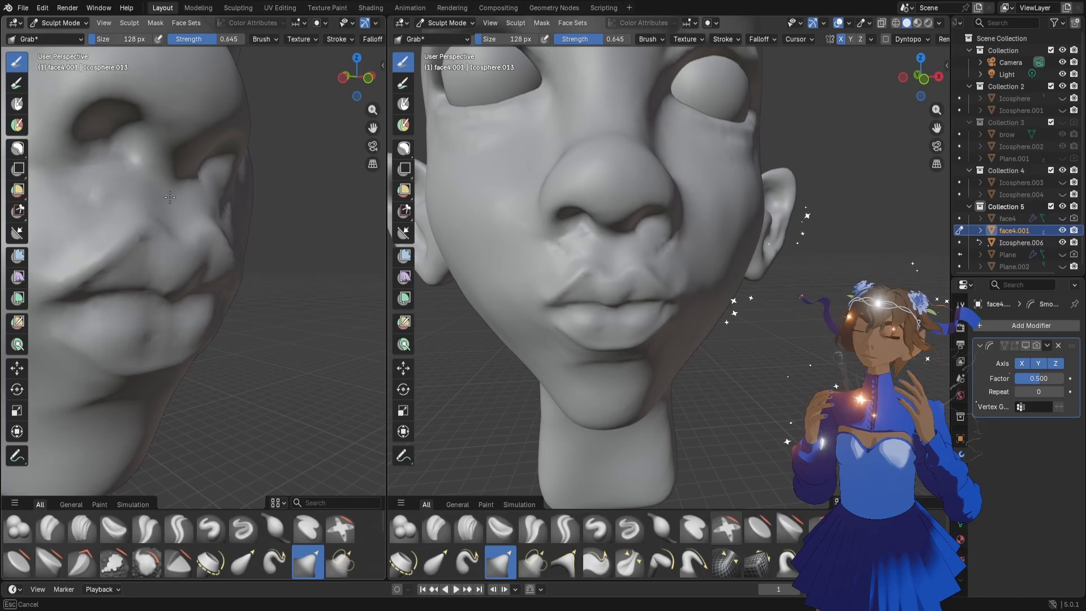
drag(169, 197, 172, 208)
drag(172, 208, 174, 213)
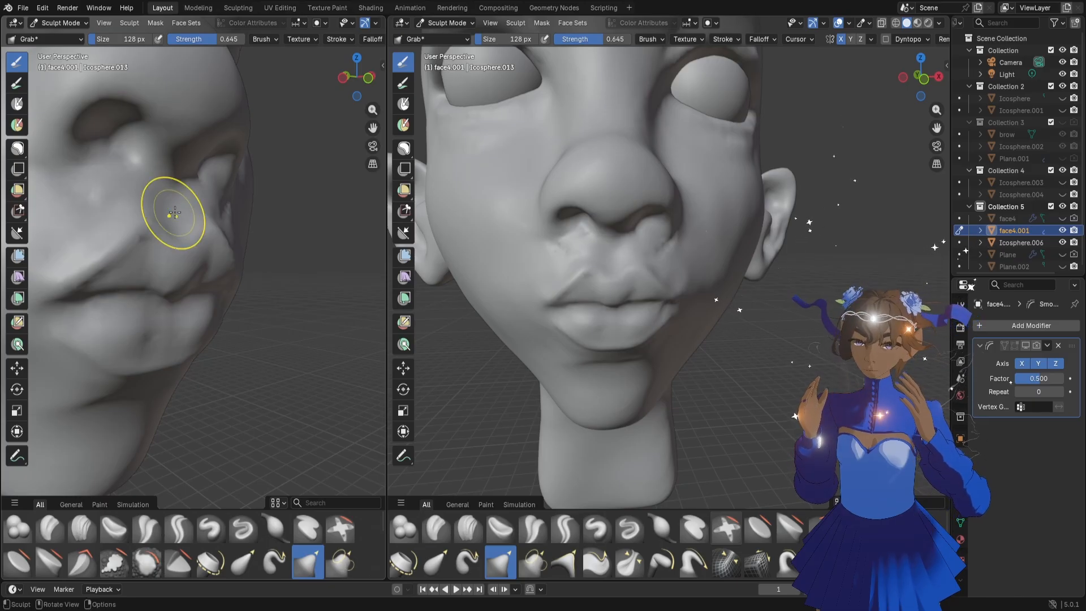
Adjust the side of the upper lip near its peak with the Grab brush at 84 px
mouse_move(129, 194)
middle_down()
mouse_move(103, 215)
mouse_move(84, 212)
middle_up()
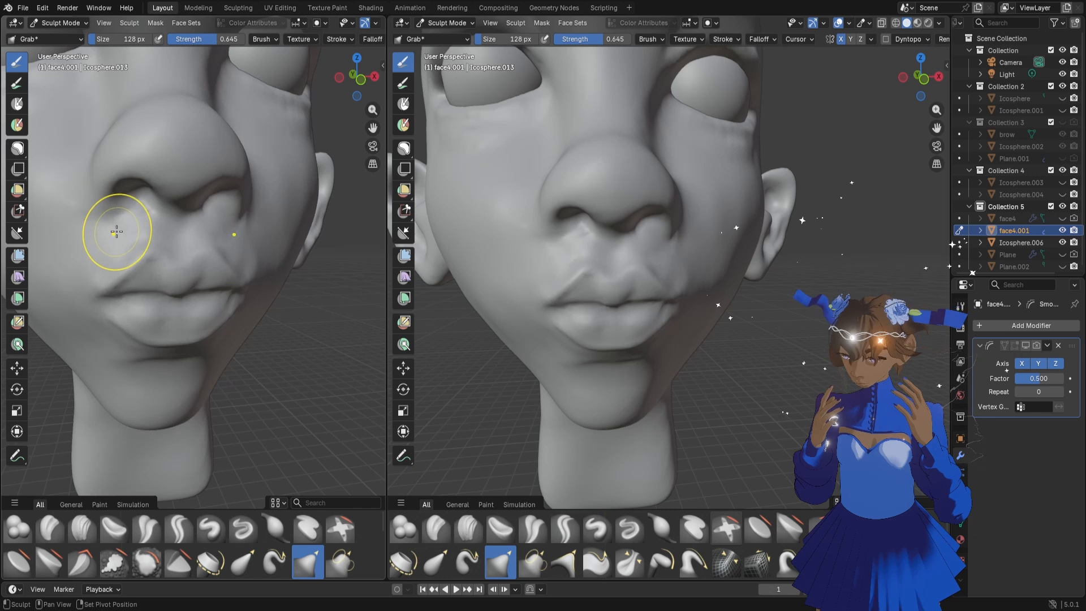
key([)
key([)
key([)
key([)
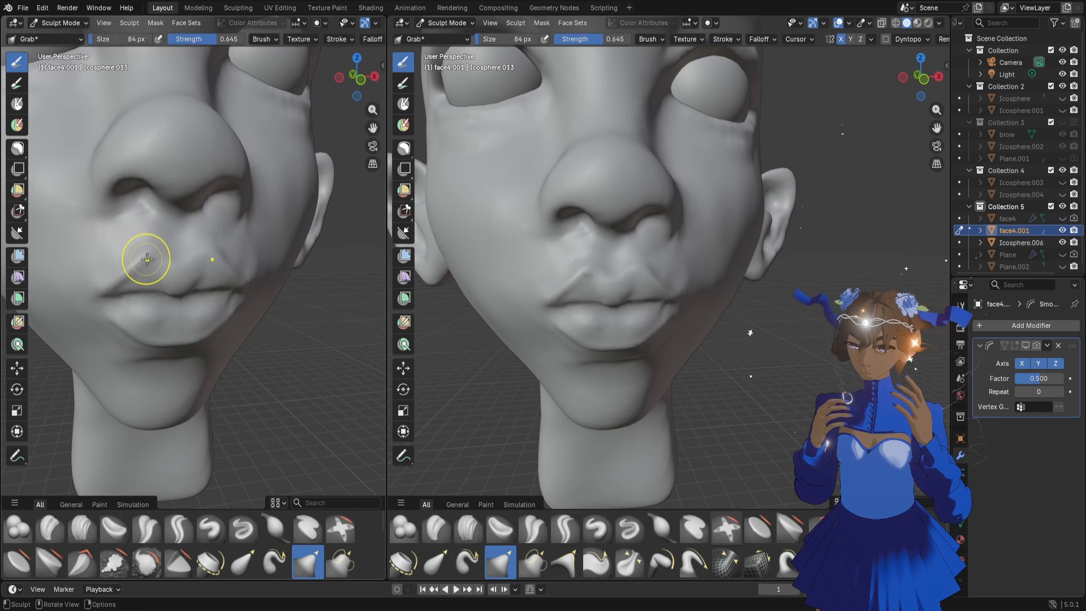
mouse_move(255, 284)
middle_down()
mouse_move(231, 283)
mouse_move(267, 245)
middle_up()
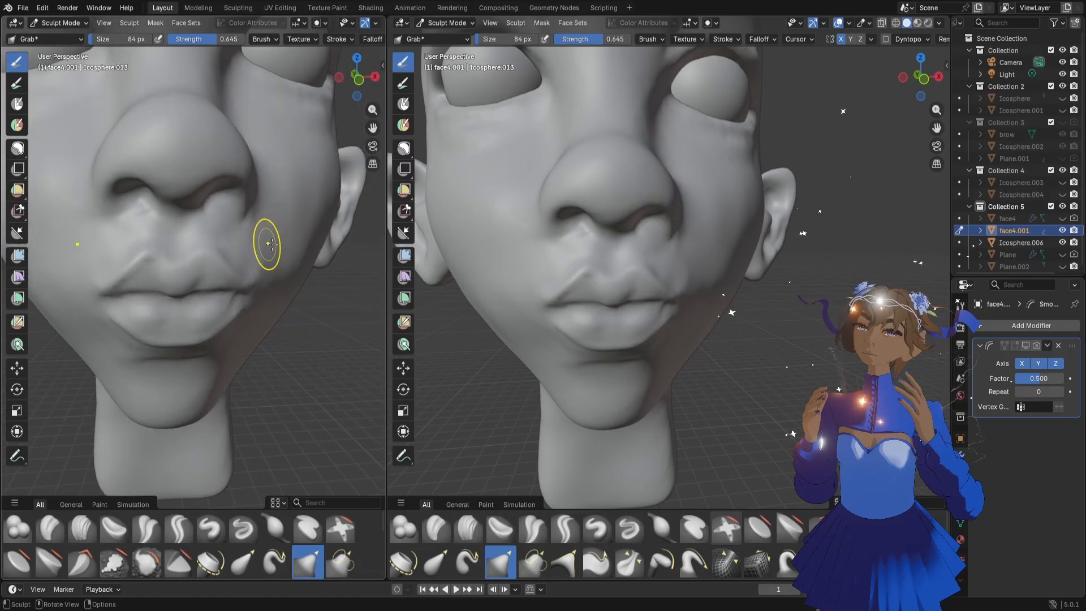
scroll(623, 251, down, 5)
scroll(623, 252, up, 5)
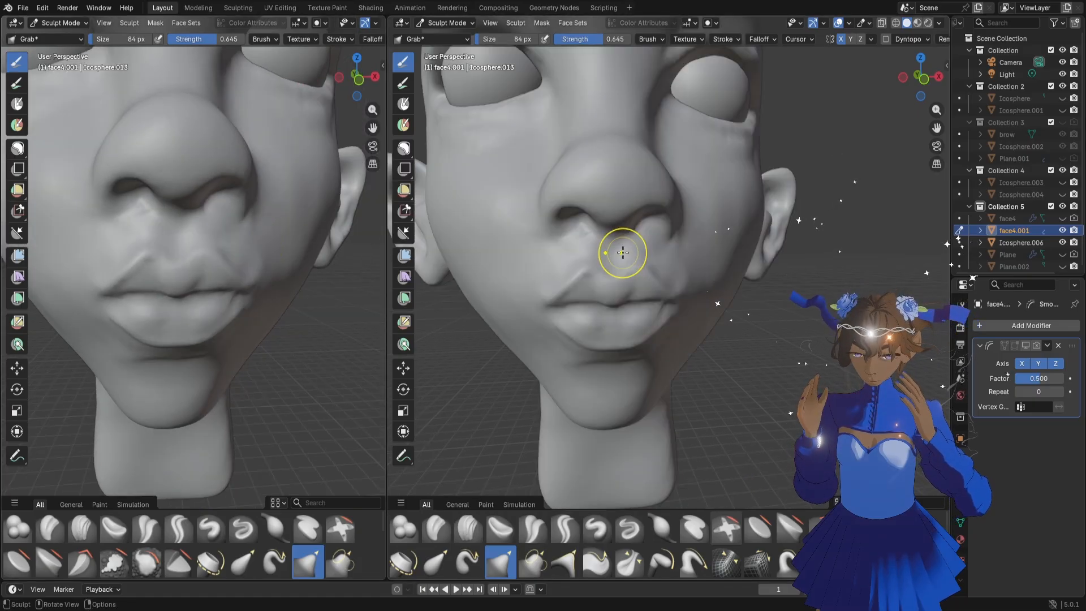
middle_drag(136, 262, 121, 268)
Reshape the area beside the upper lip with the Grab brush, using sizes of 156 px and 128 px
key(f)
click(140, 267)
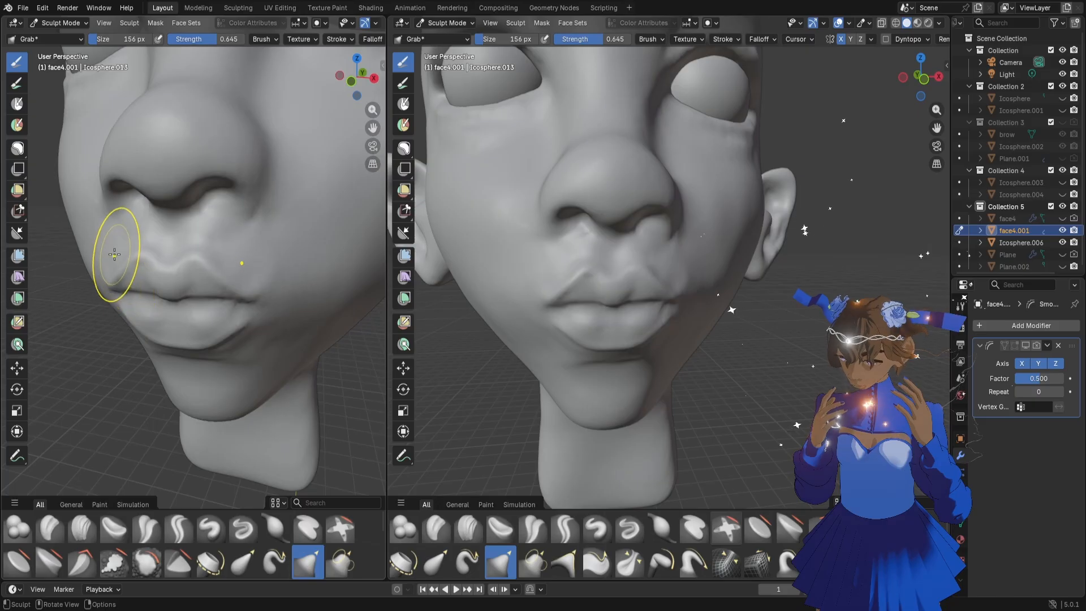
scroll(649, 283, down, 5)
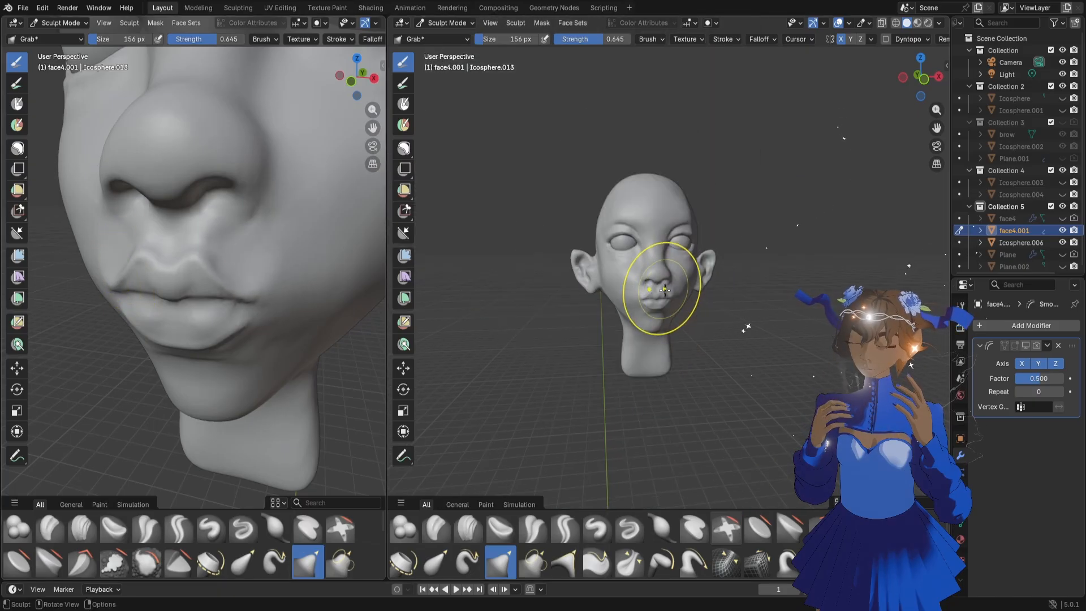
scroll(707, 297, up, 5)
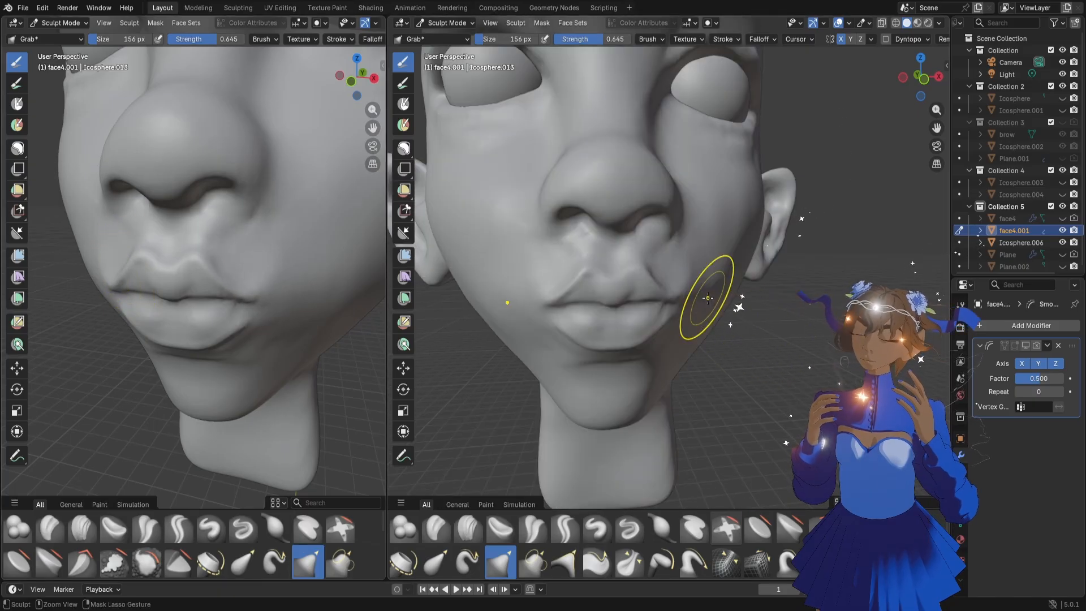
middle_drag(133, 291, 246, 251)
key(f)
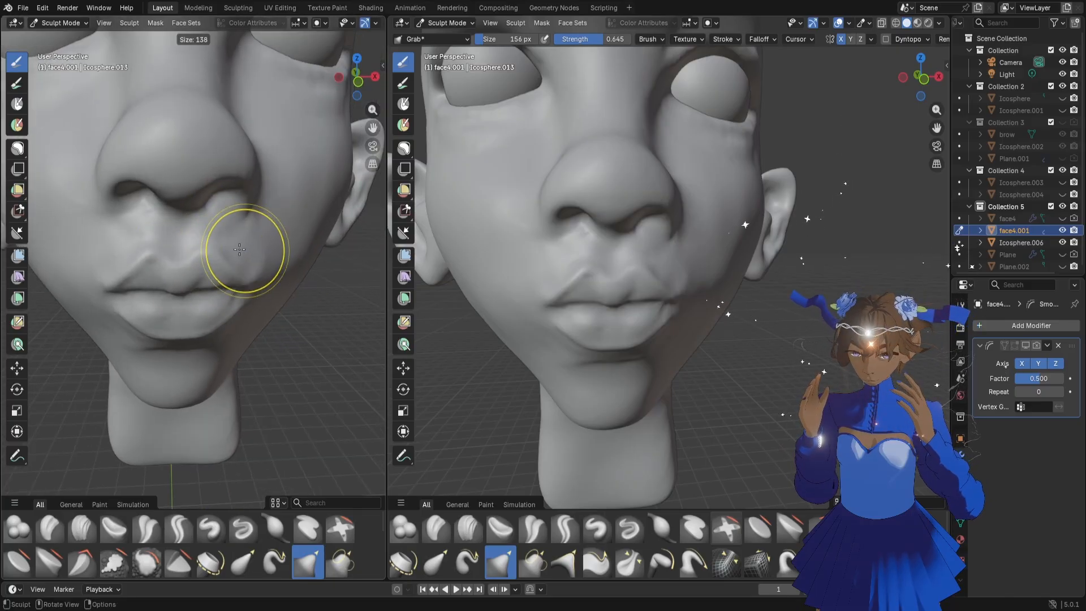
click(238, 249)
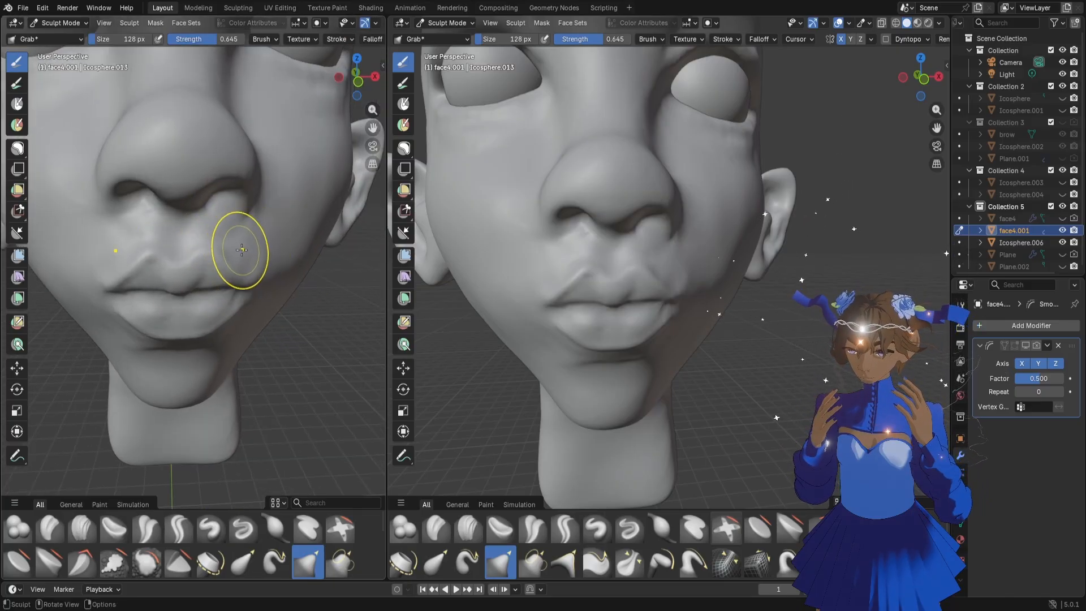
drag(241, 250, 243, 248)
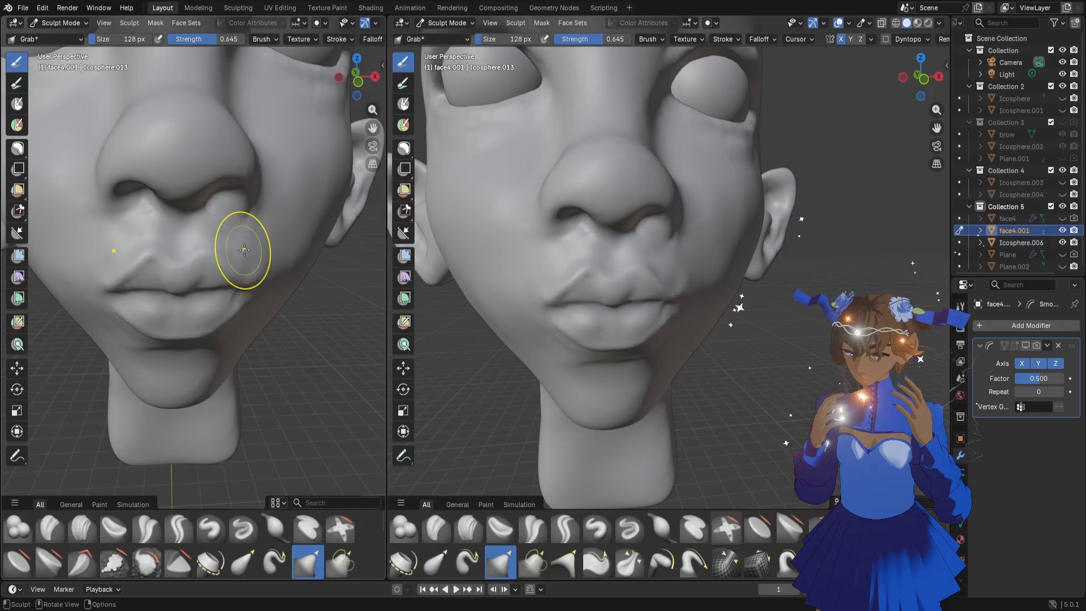
middle_drag(238, 268, 236, 270)
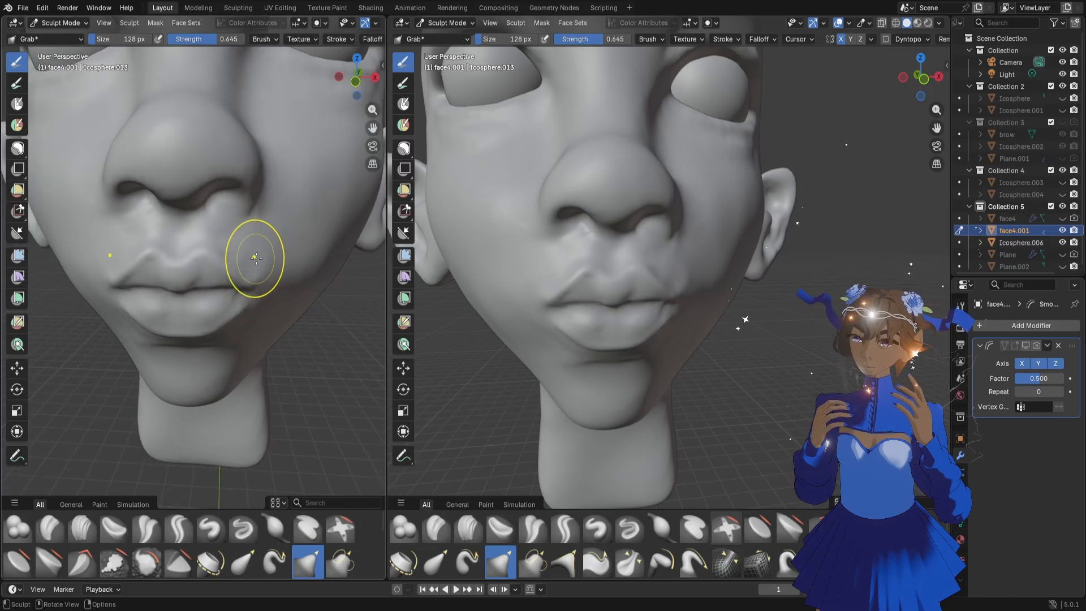
Refine the skin around the mouth corners from several angles with the Grab brush at 78 px
key(f)
click(242, 254)
drag(246, 252, 268, 242)
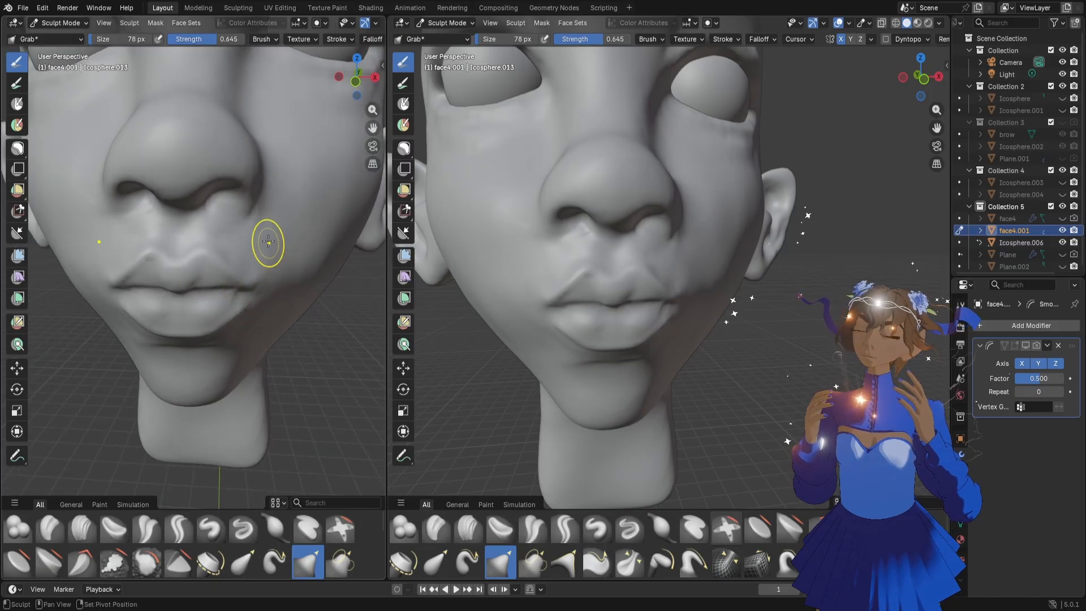
middle_drag(209, 291, 135, 281)
drag(111, 250, 91, 259)
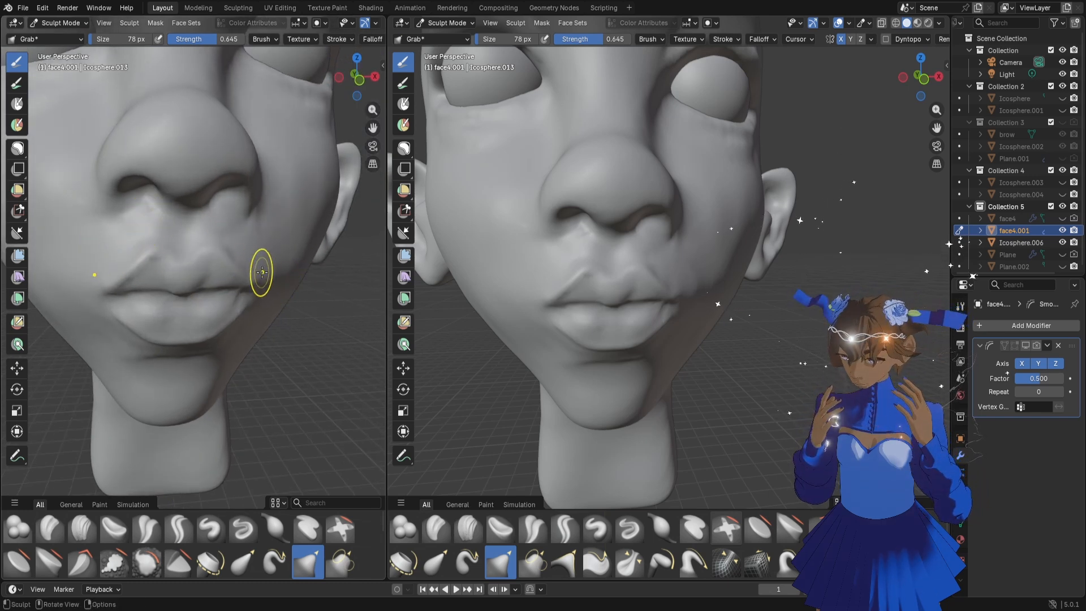
mouse_move(260, 271)
middle_down()
mouse_move(225, 268)
mouse_move(218, 250)
middle_up()
middle_drag(230, 315, 250, 289)
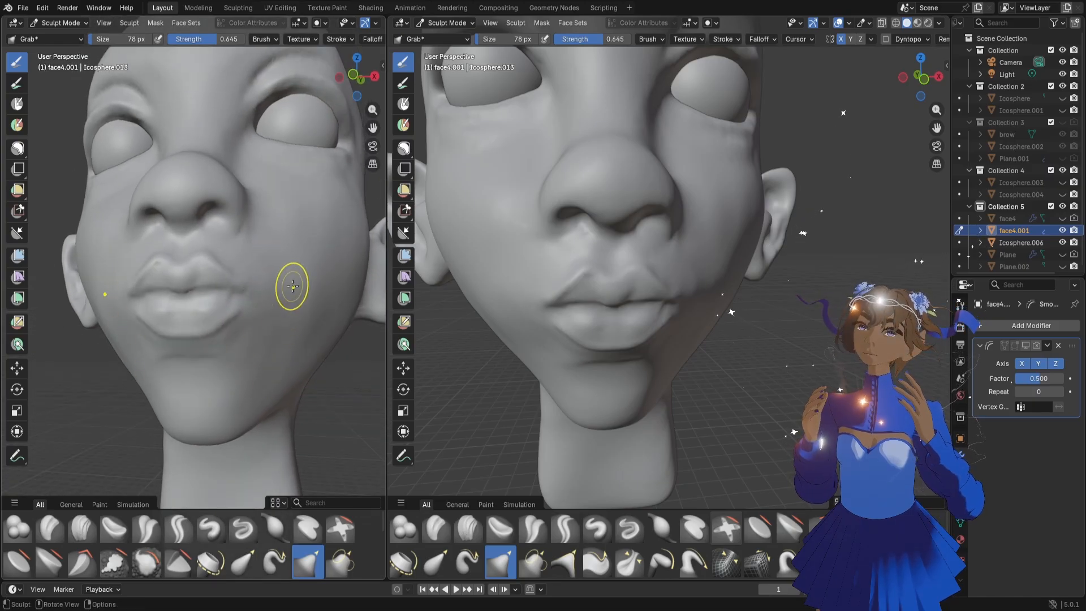
mouse_move(262, 272)
middle_down()
mouse_move(206, 298)
mouse_move(230, 317)
middle_up()
Show the whole head in the right orthographic view in the larger viewport and save the file
scroll(618, 280, down, 6)
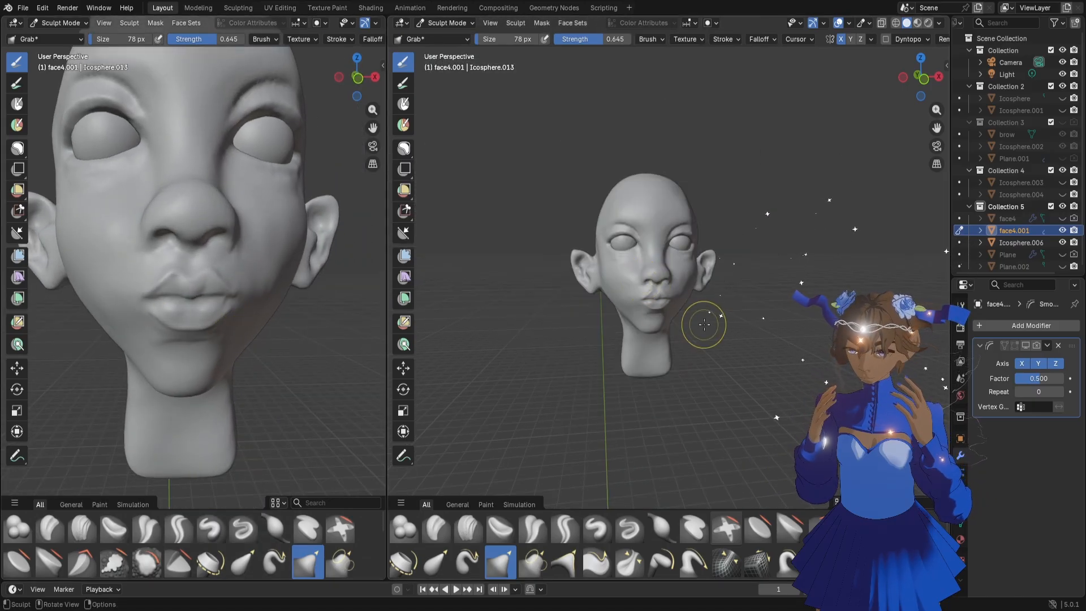
mouse_move(703, 318)
middle_down()
mouse_move(695, 324)
mouse_move(762, 323)
mouse_move(751, 307)
mouse_move(731, 315)
middle_up()
scroll(763, 322, up, 2)
scroll(751, 306, down, 3)
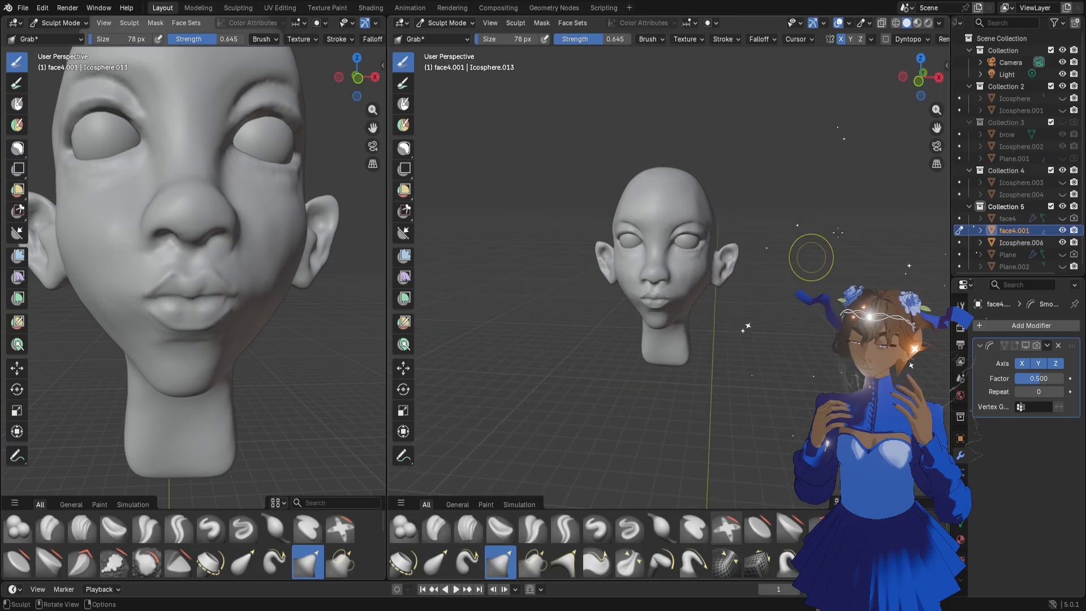
click(932, 83)
click(932, 82)
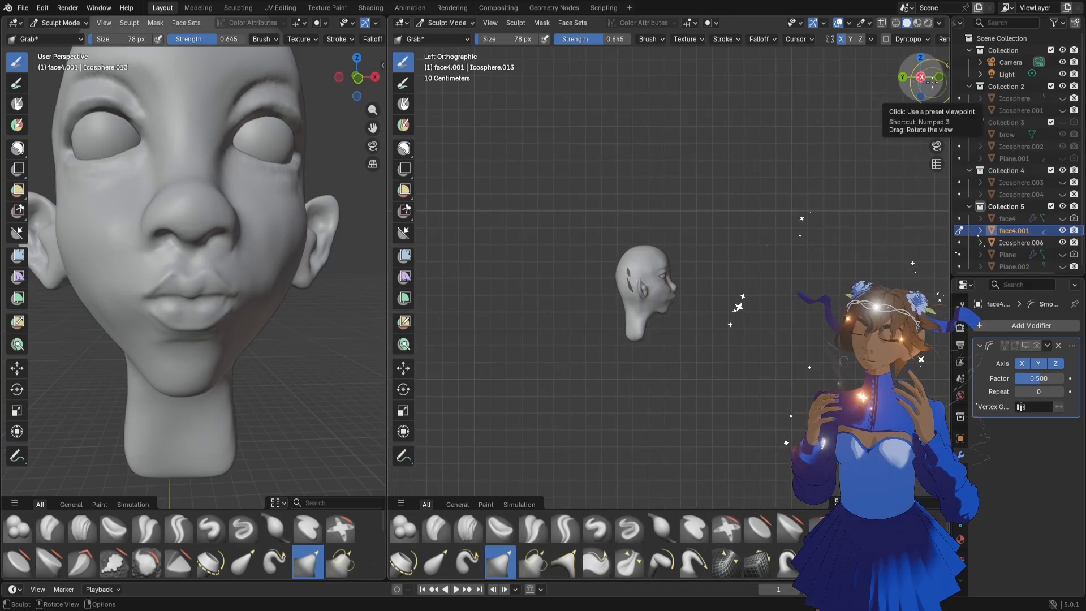
click(932, 82)
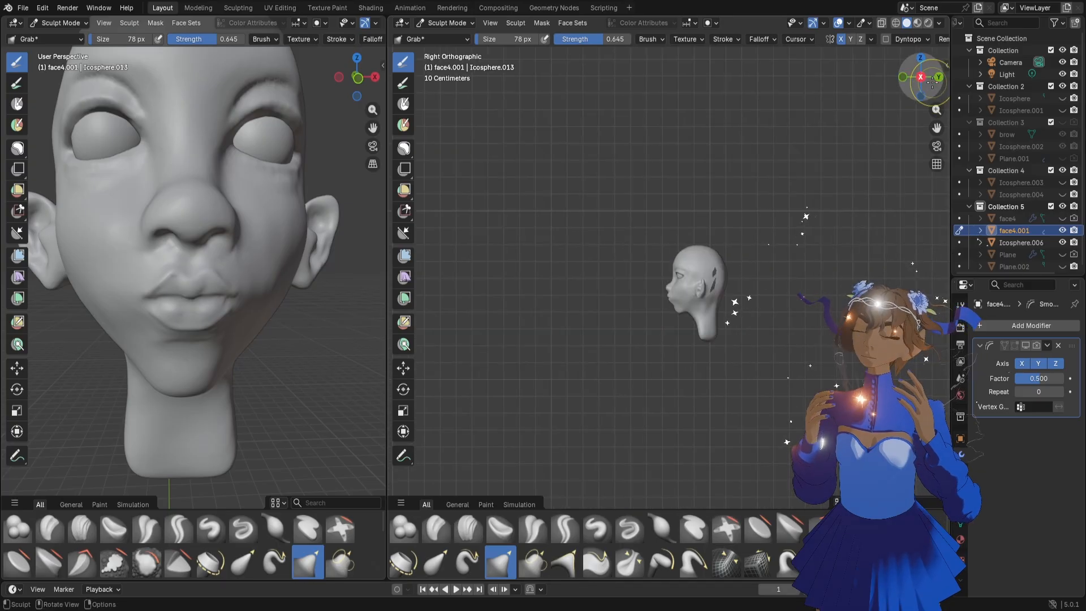
click(404, 148)
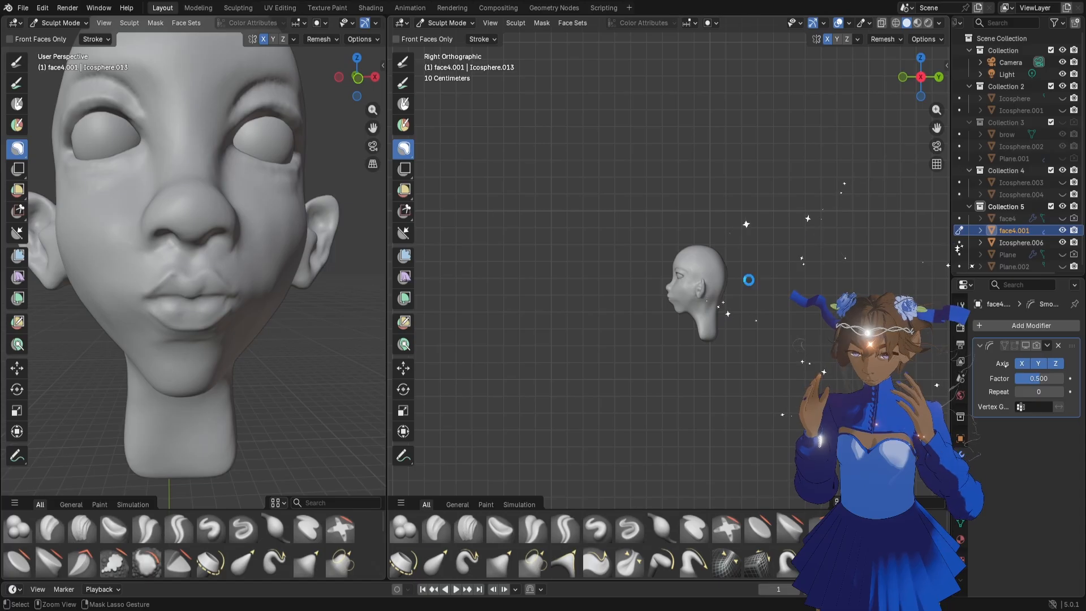
key(ctrl+s)
Push the nose and mouth area back slightly in the side profile with the Grab brush at 354 px
scroll(758, 288, up, 5)
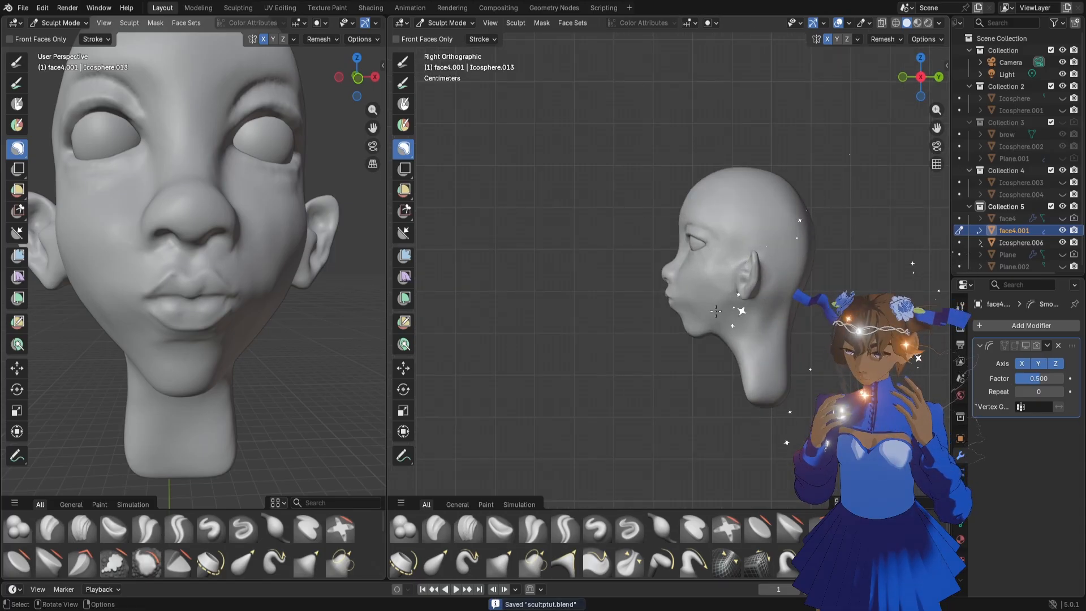
key(f)
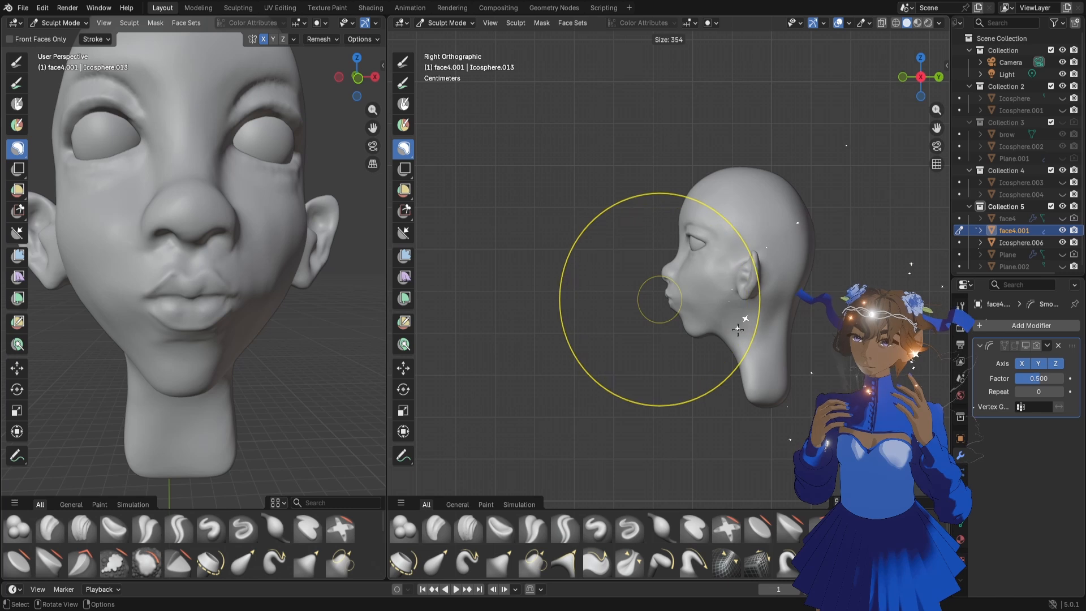
click(737, 329)
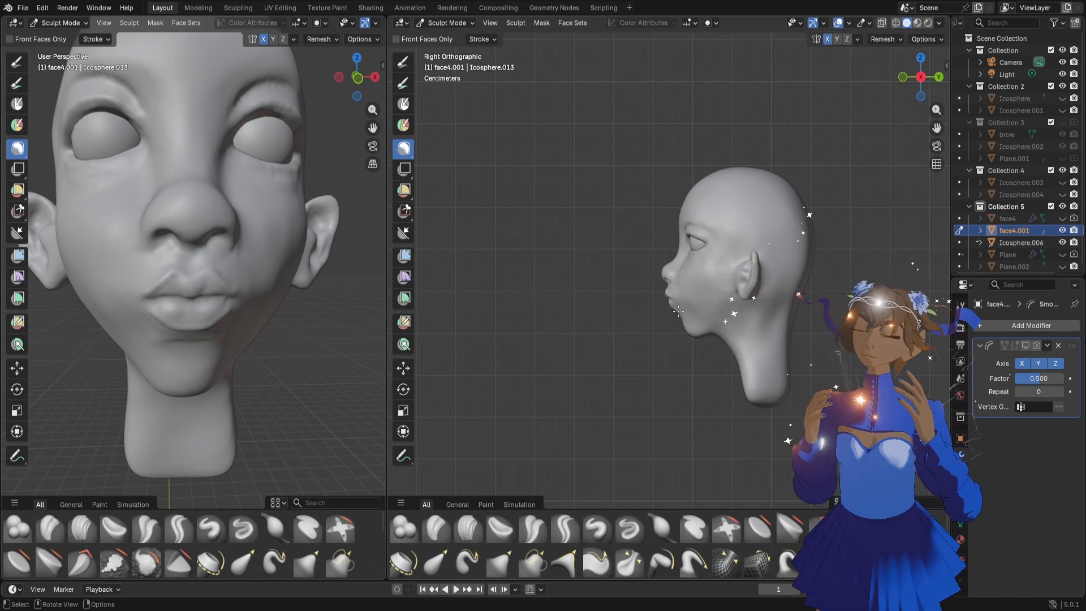
key(g)
drag(676, 280, 686, 285)
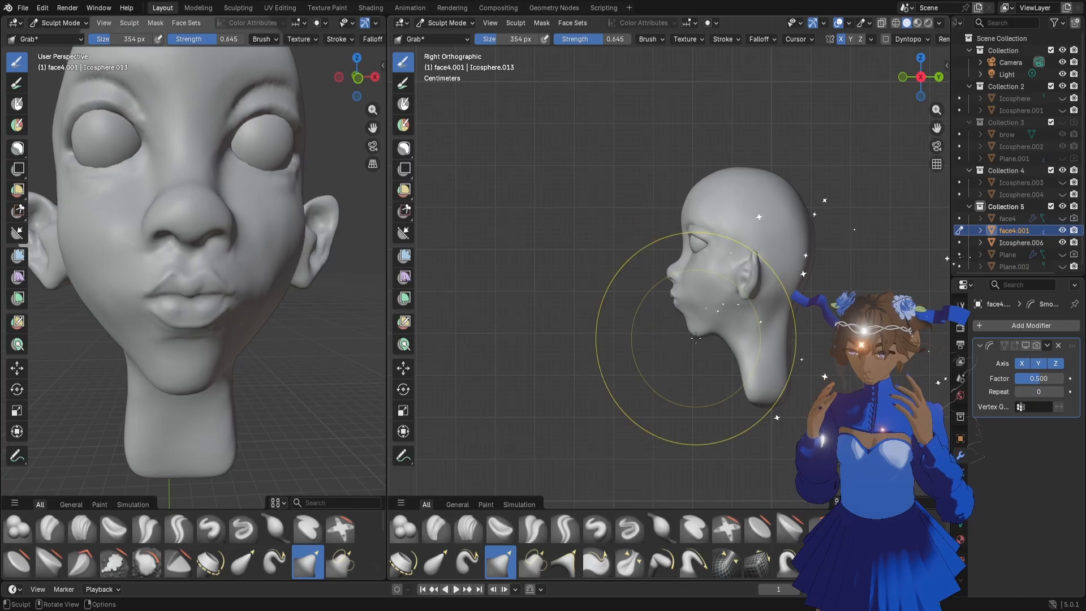
Adjust the chin in the side profile with the Grab brush at 226 px
key(bracketleft)
key(bracketleft)
key(bracketleft)
key(bracketleft)
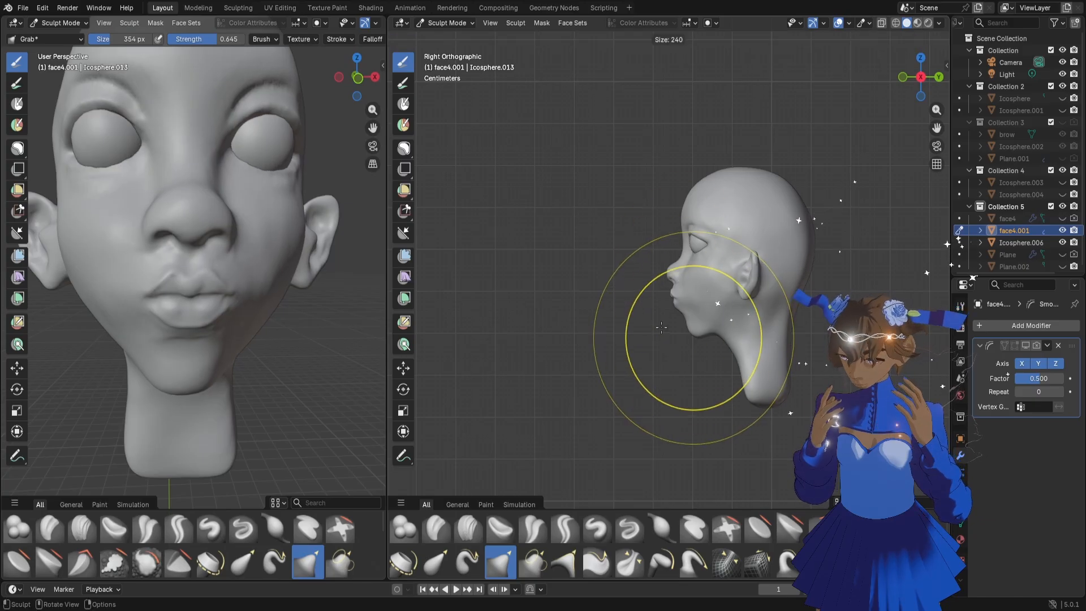
drag(695, 336, 700, 337)
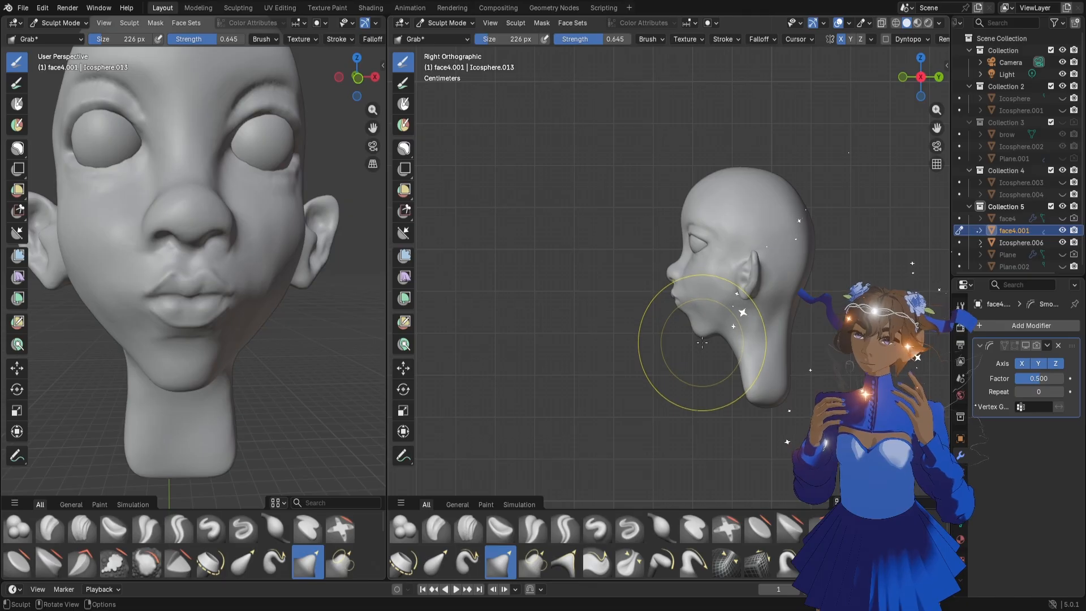
Refine the underside of the chin and the profile below the lower lip with the Grab brush at 172 px and 96 px
scroll(699, 339, up, 1)
key(f)
click(687, 341)
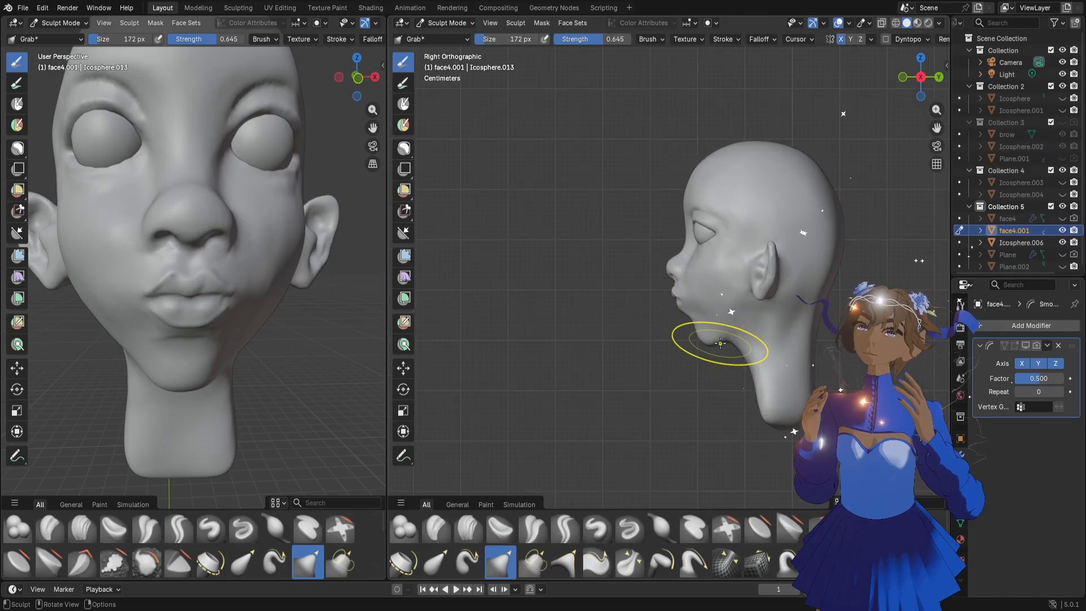
key(f)
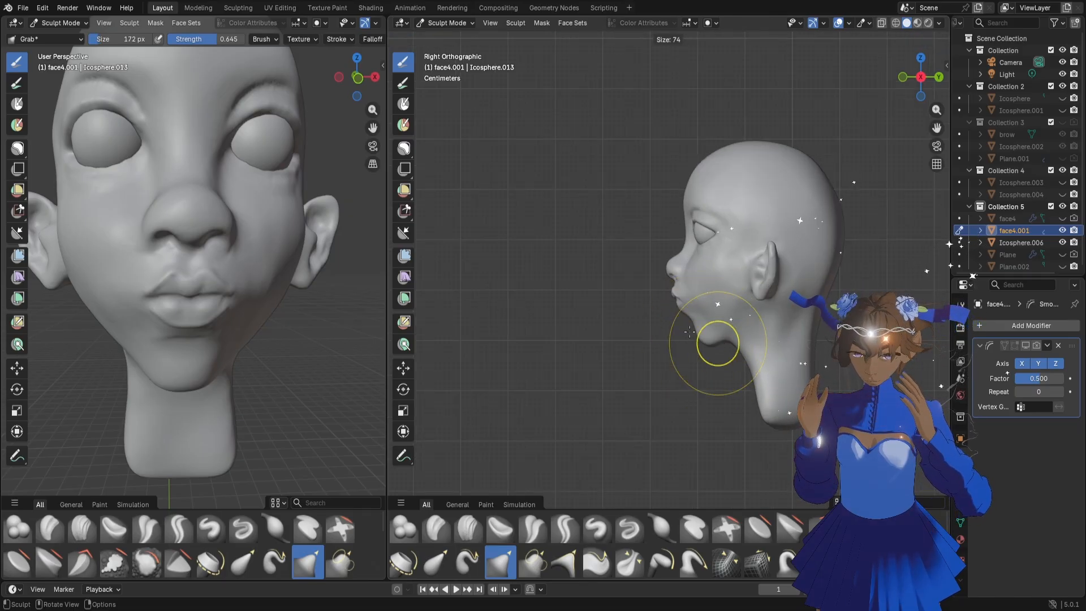
click(697, 338)
scroll(751, 343, up, 2)
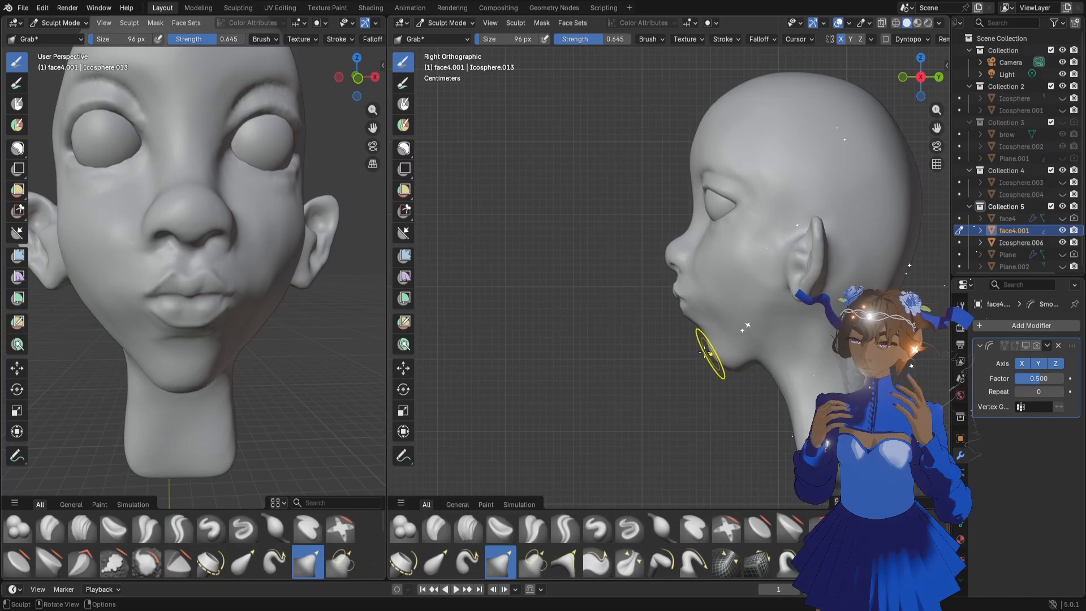
drag(702, 333, 701, 322)
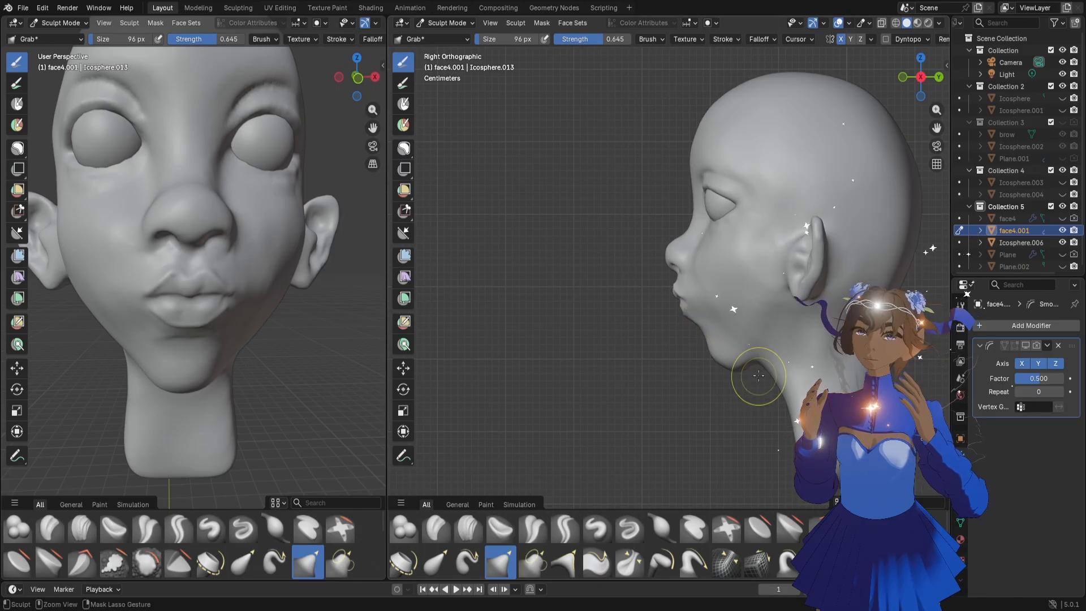
Reshape the front of the chin in profile with the Grab brush at 176 px
scroll(780, 345, up, 2)
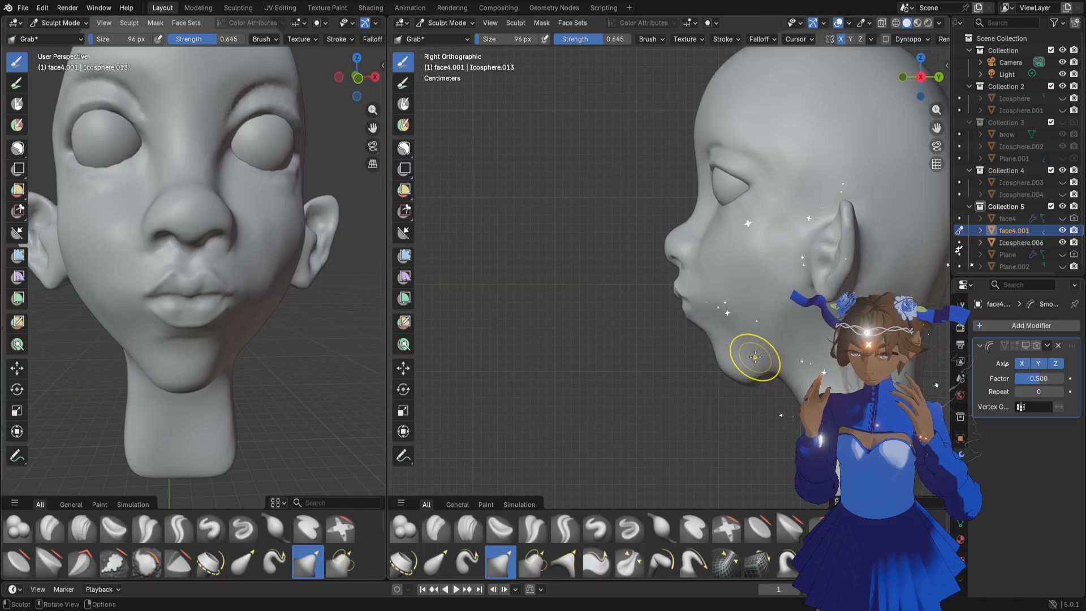
key(f)
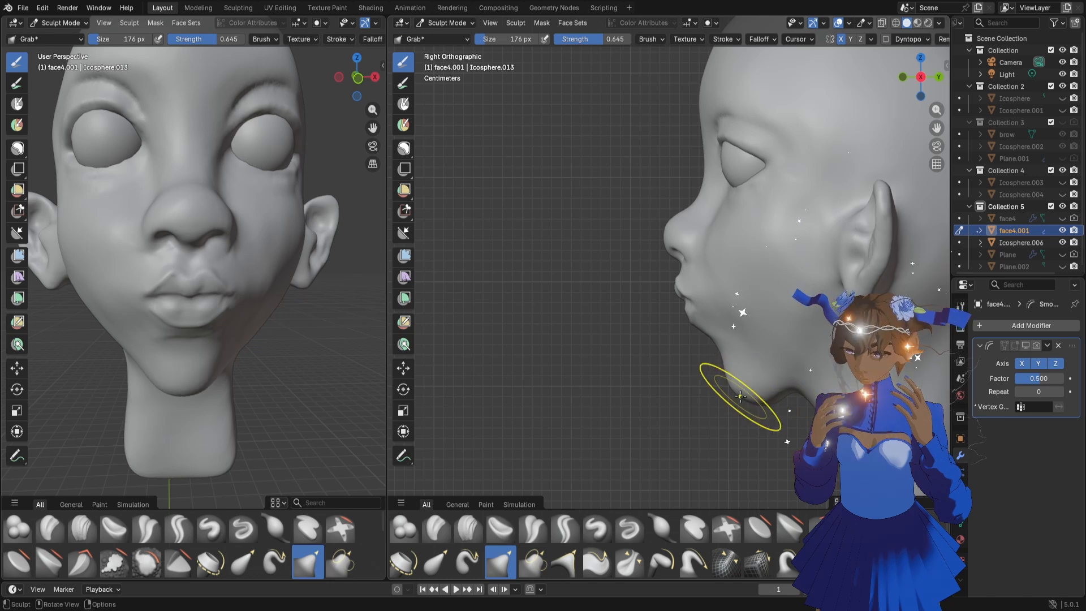
mouse_move(740, 396)
mouse_down()
mouse_move(728, 352)
mouse_move(727, 366)
mouse_move(683, 356)
mouse_move(521, 244)
mouse_move(694, 376)
mouse_up()
Mask the nose, cheeks and mouth, and adjust the unmasked chin with the Grab brush at 232 px
click(404, 149)
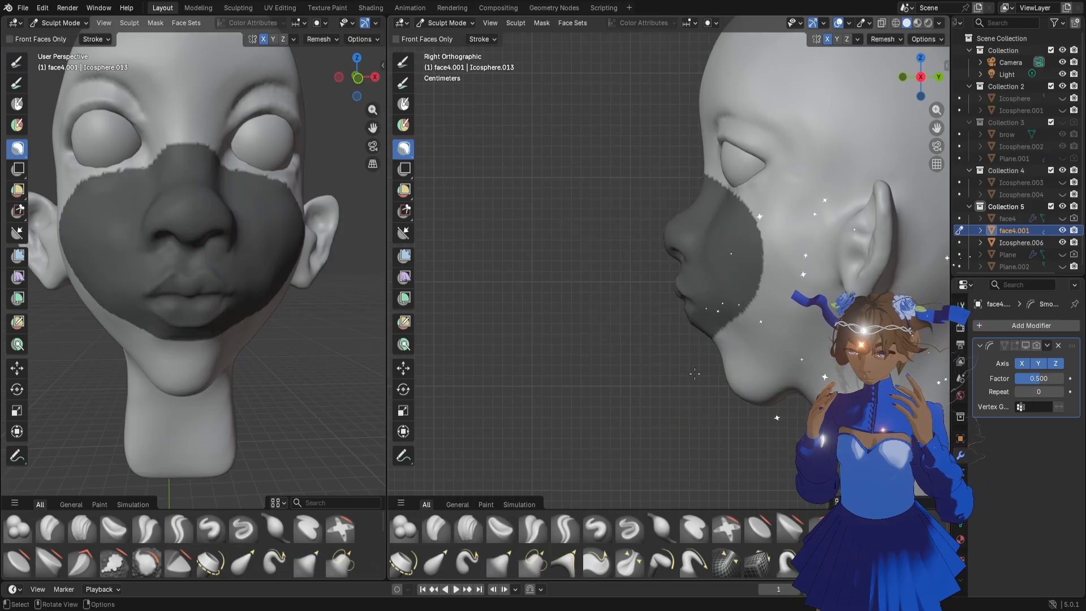
key(f)
click(731, 389)
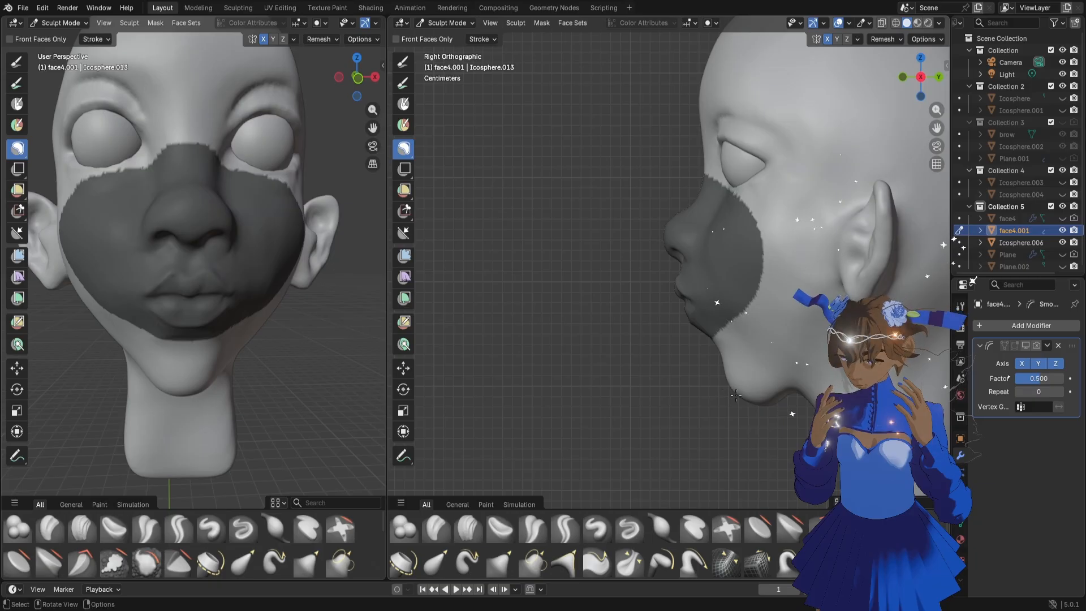
key(g)
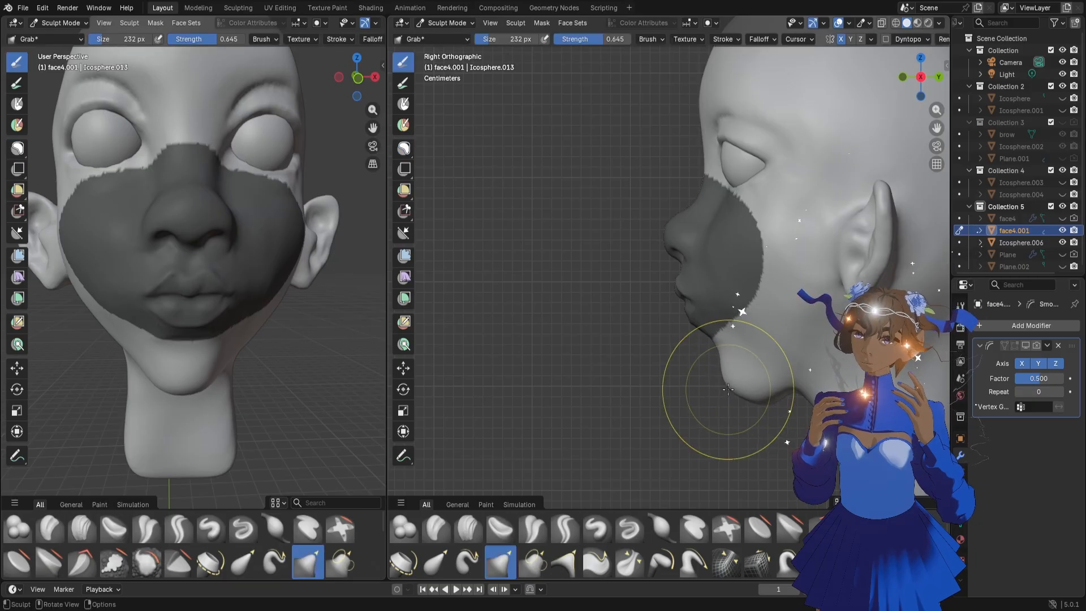
drag(733, 383, 726, 377)
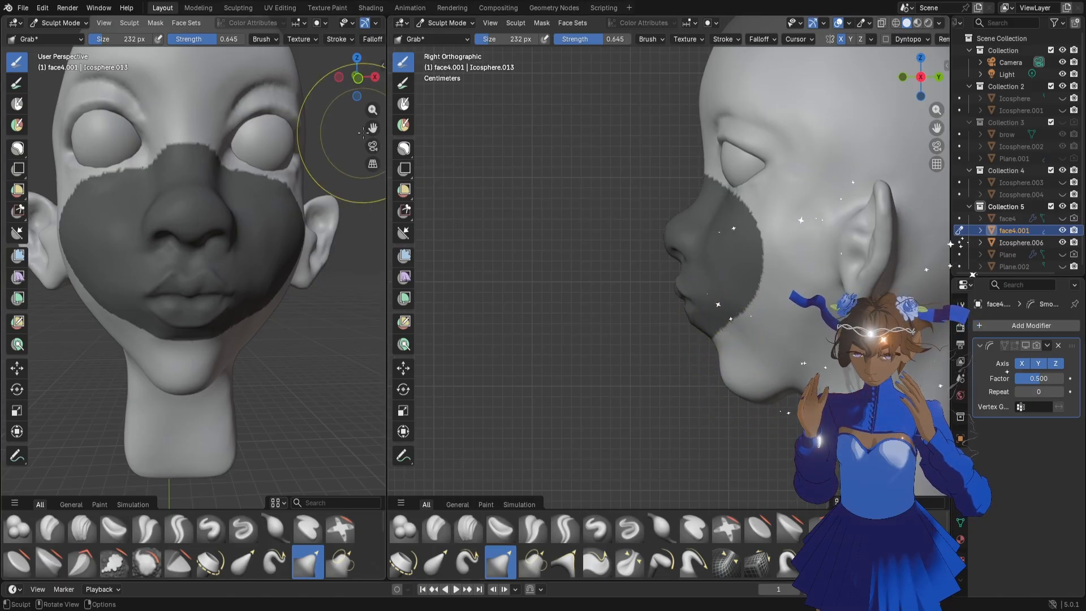
Clear the mask from the nose, cheeks and mouth
click(404, 105)
mouse_move(656, 430)
ctrl+mouse_down()
mouse_move(679, 339)
mouse_move(747, 266)
mouse_move(735, 295)
mouse_move(779, 166)
ctrl+mouse_up()
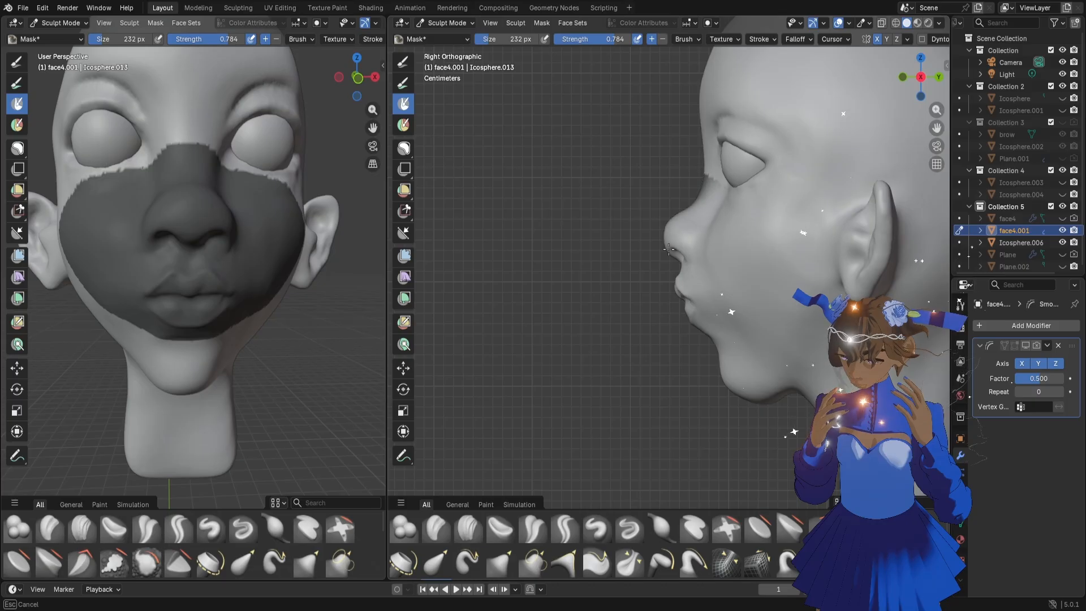
ctrl+drag(712, 182, 679, 226)
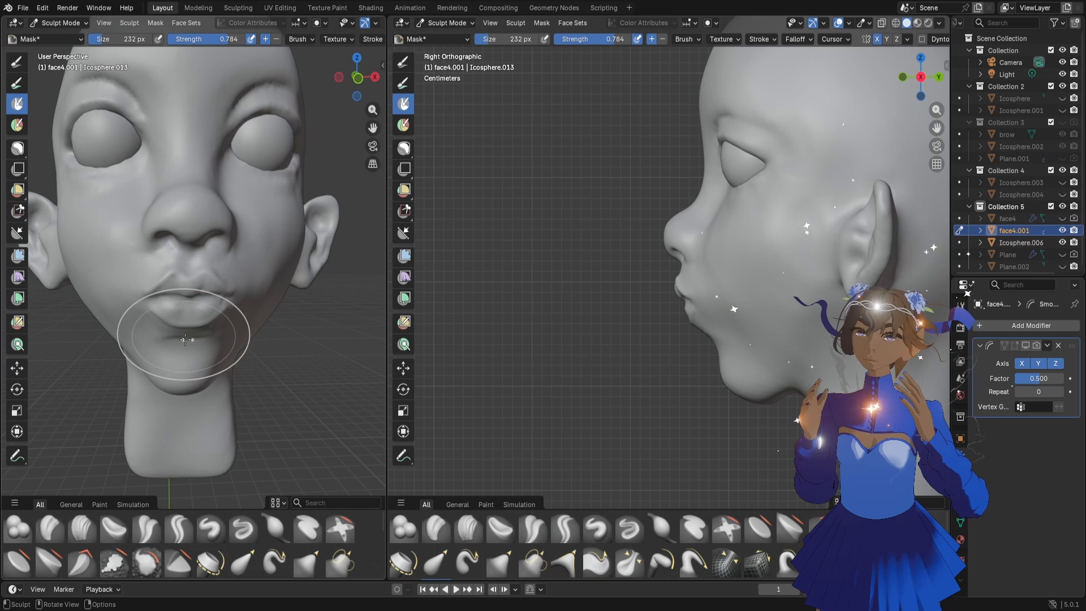
Nudge the chin tip in the side profile with the Grab brush, using a size of 216 px
key(g)
mouse_move(735, 388)
mouse_down()
mouse_move(764, 393)
mouse_move(723, 375)
mouse_move(734, 384)
mouse_up()
key(f)
click(743, 388)
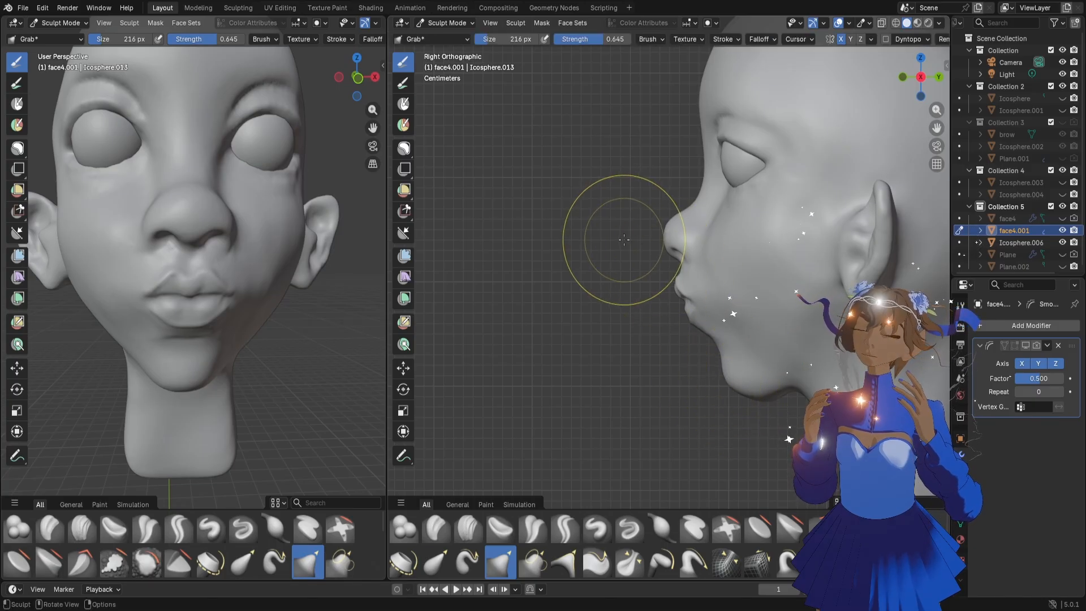
Adjust the nose and mouth area in the side profile with the Grab brush, using sizes of 326 px and 288 px
key(f)
click(654, 249)
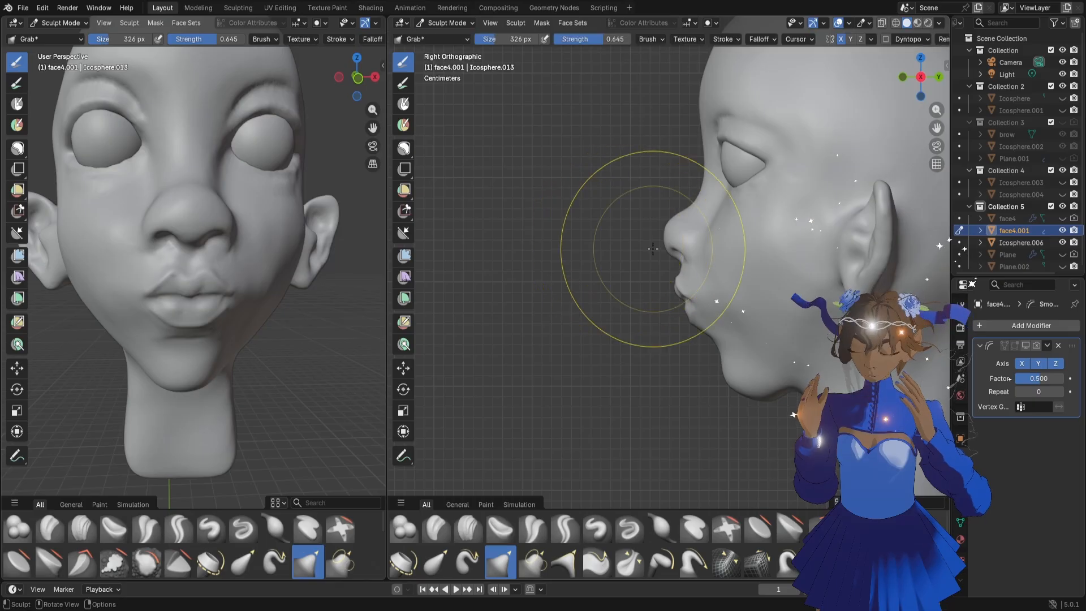
drag(704, 258, 677, 238)
key(f)
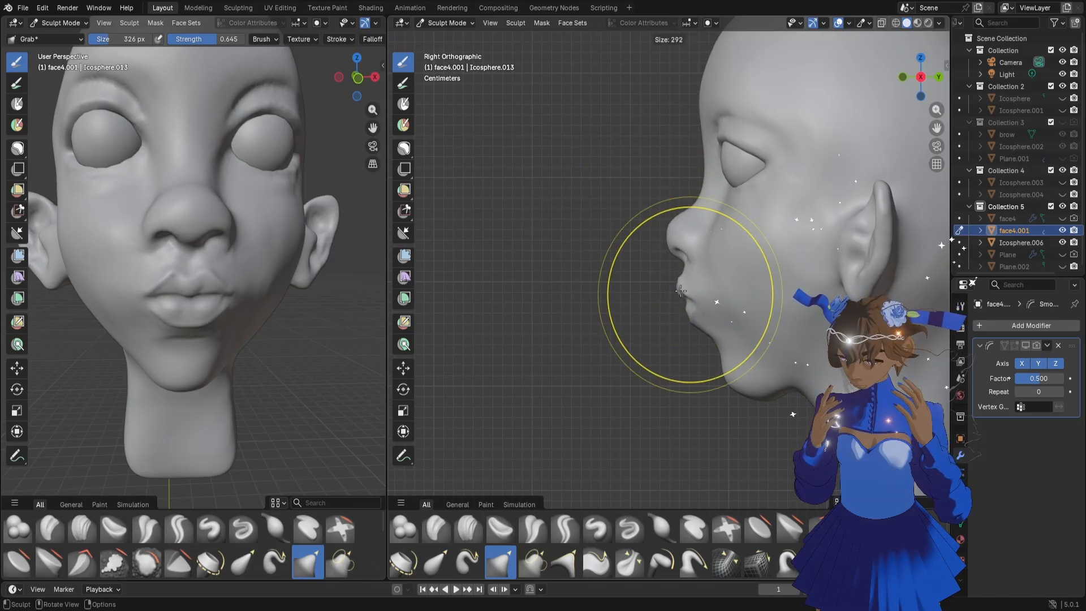
click(768, 295)
drag(690, 299, 729, 300)
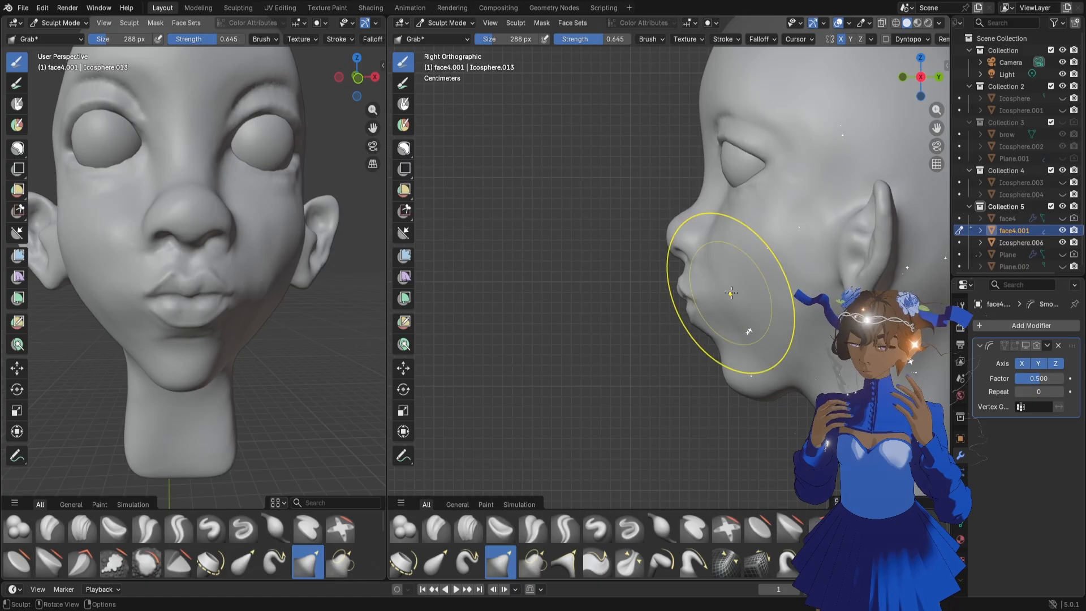
Reshape the transition between the underside of the chin and the neck in profile with the Grab brush at 150 px
scroll(731, 283, up, 3)
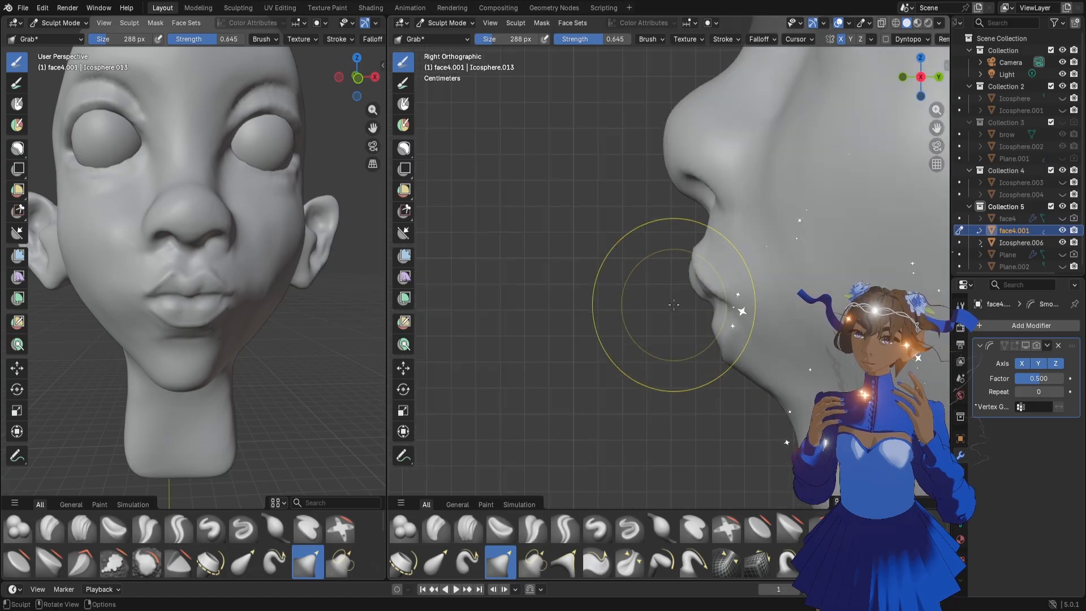
scroll(707, 388, up, 2)
scroll(739, 385, up, 2)
key(f)
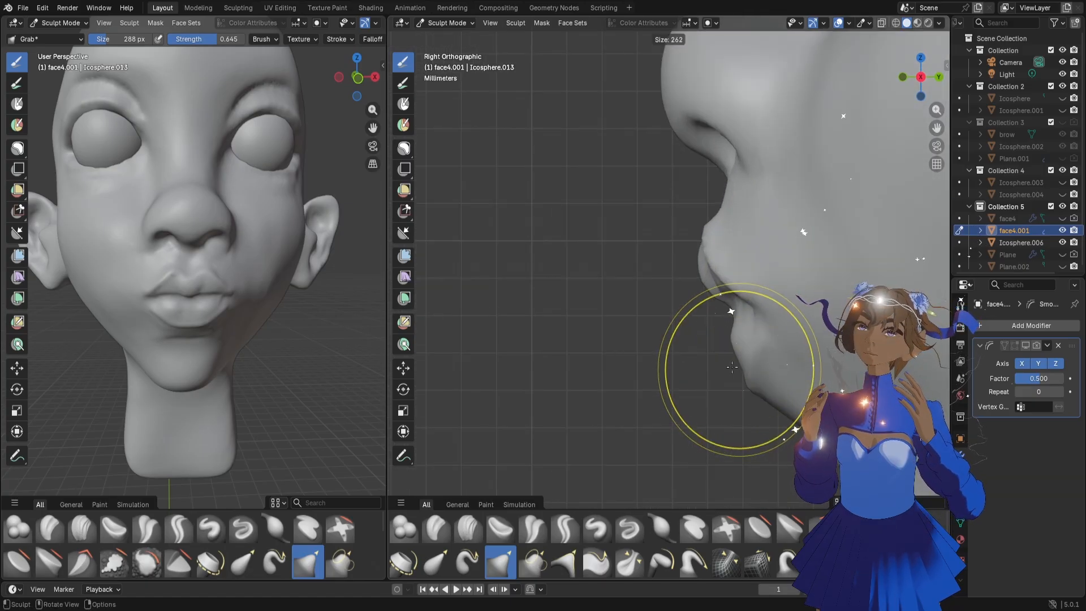
click(707, 355)
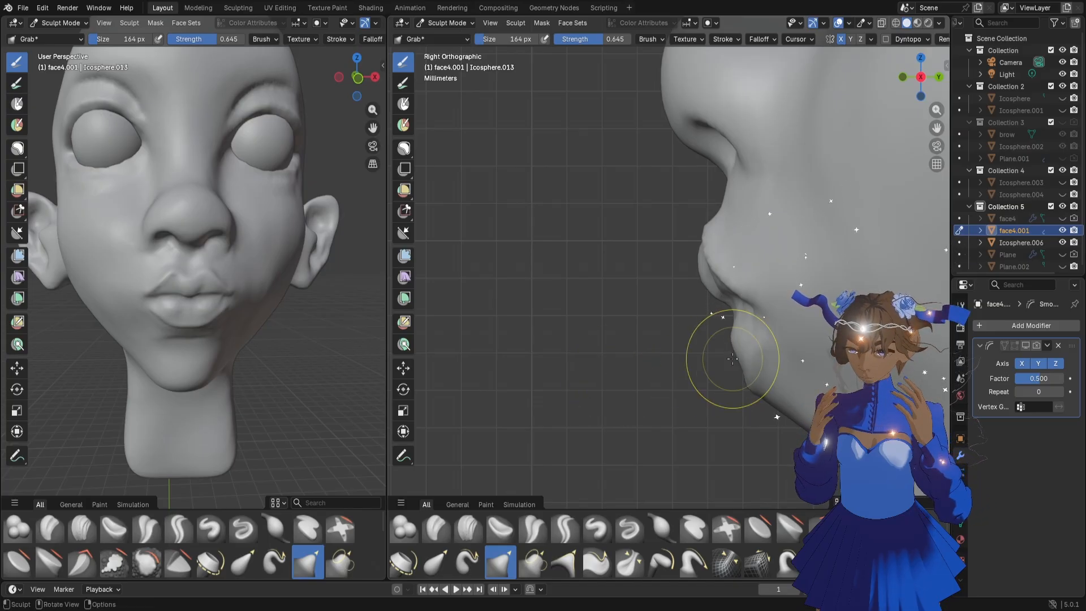
scroll(599, 305, down, 3)
scroll(599, 305, down, 2)
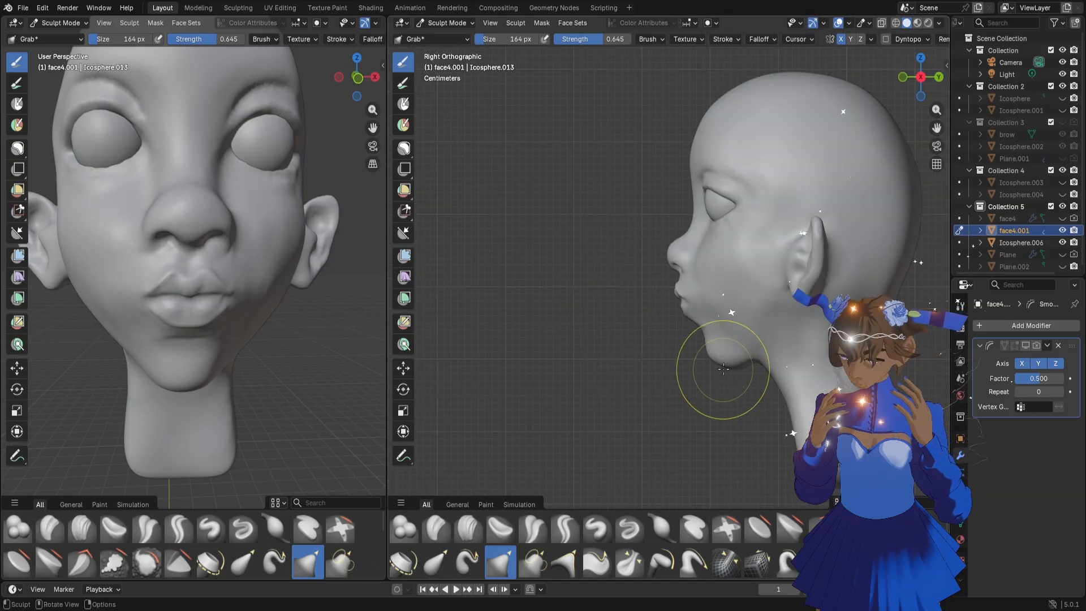
scroll(667, 310, down, 1)
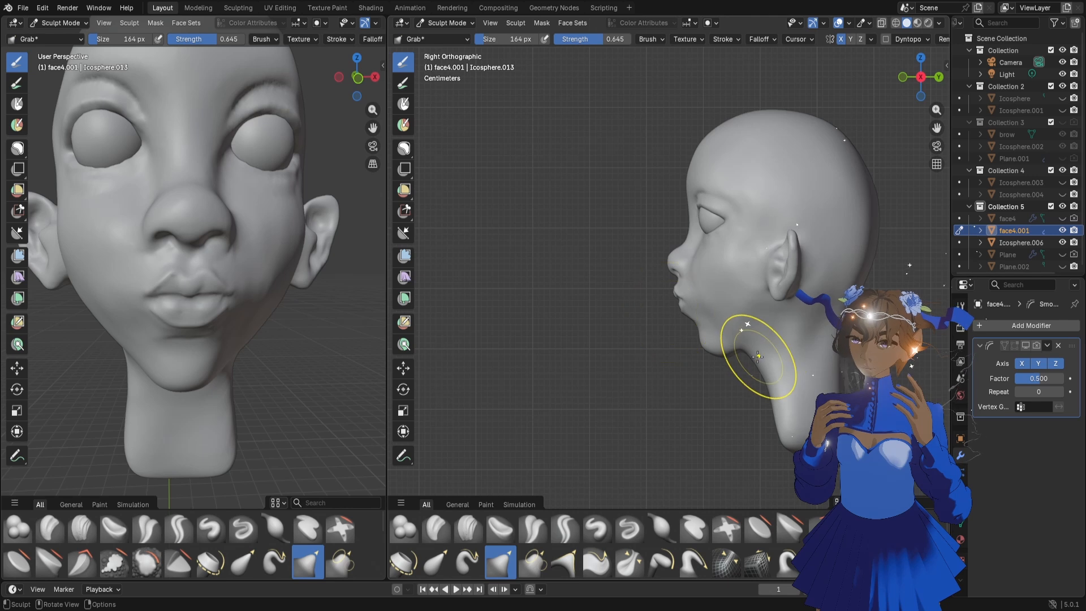
key(bracketleft)
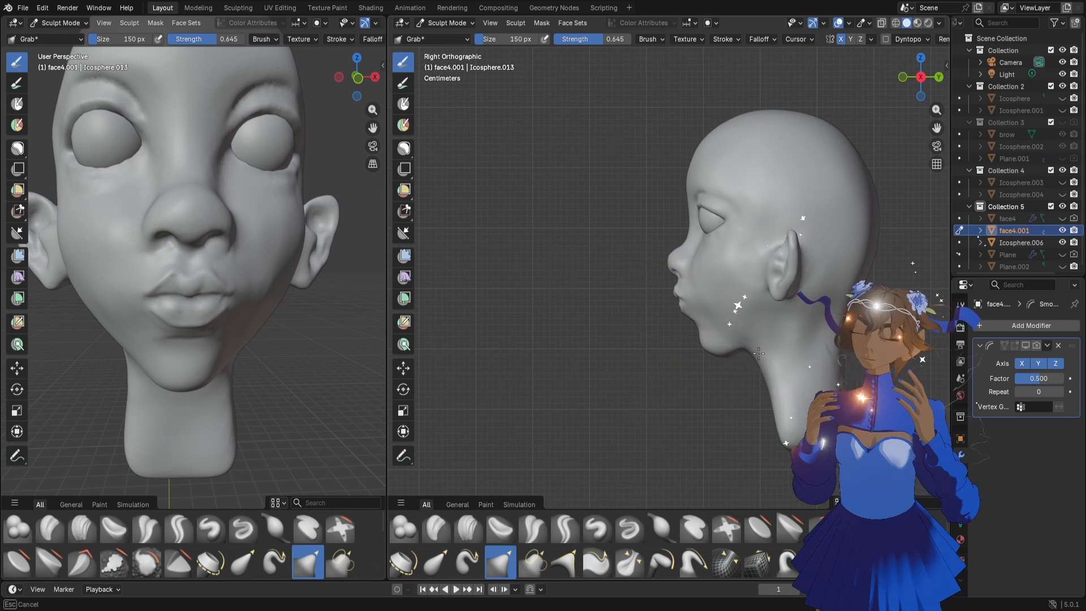
drag(760, 351, 724, 346)
Nudge the front of the chin below the lower lip in profile with the Grab brush at 146 px
key(bracketright)
scroll(724, 351, up, 2)
key(bracketleft)
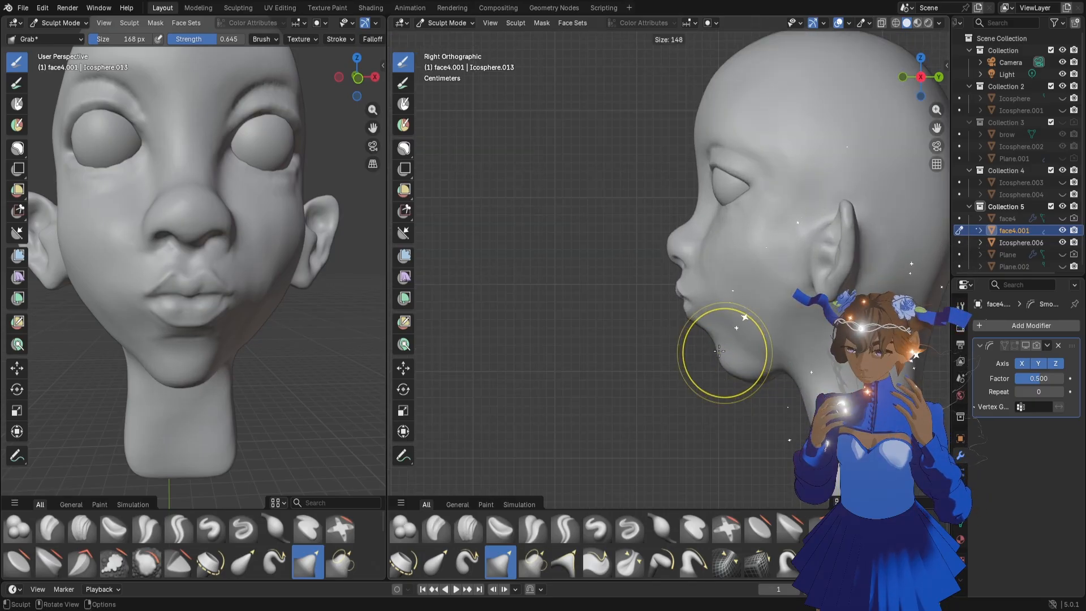
mouse_move(725, 357)
mouse_down()
mouse_move(752, 376)
mouse_move(726, 357)
mouse_up()
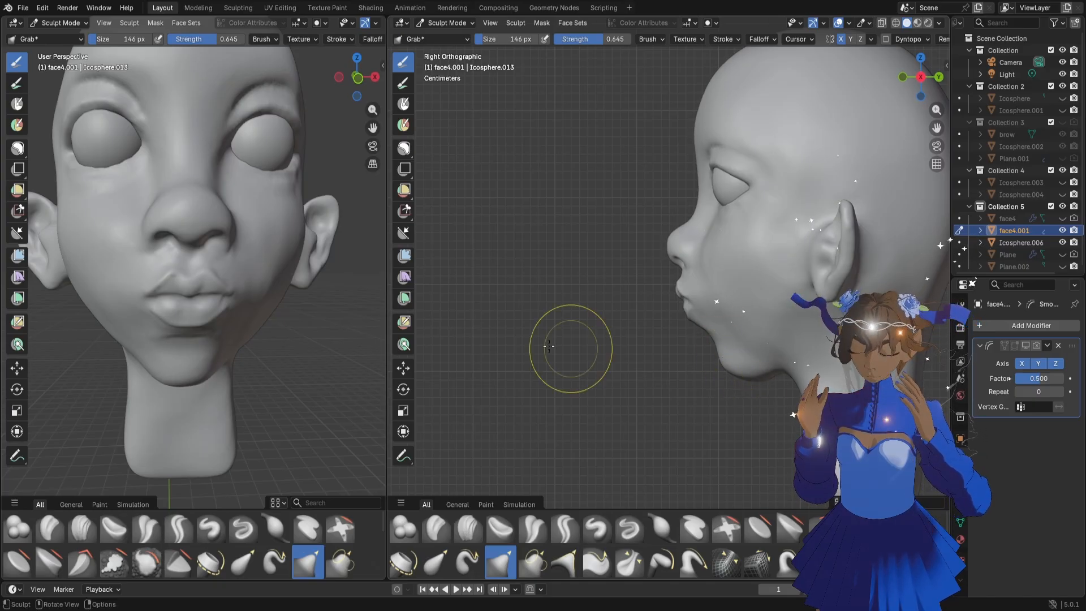
Start a crease around the outer edge of the nose wings with the Draw Sharp brush at 36 px
scroll(286, 310, down, 3)
scroll(749, 287, down, 3)
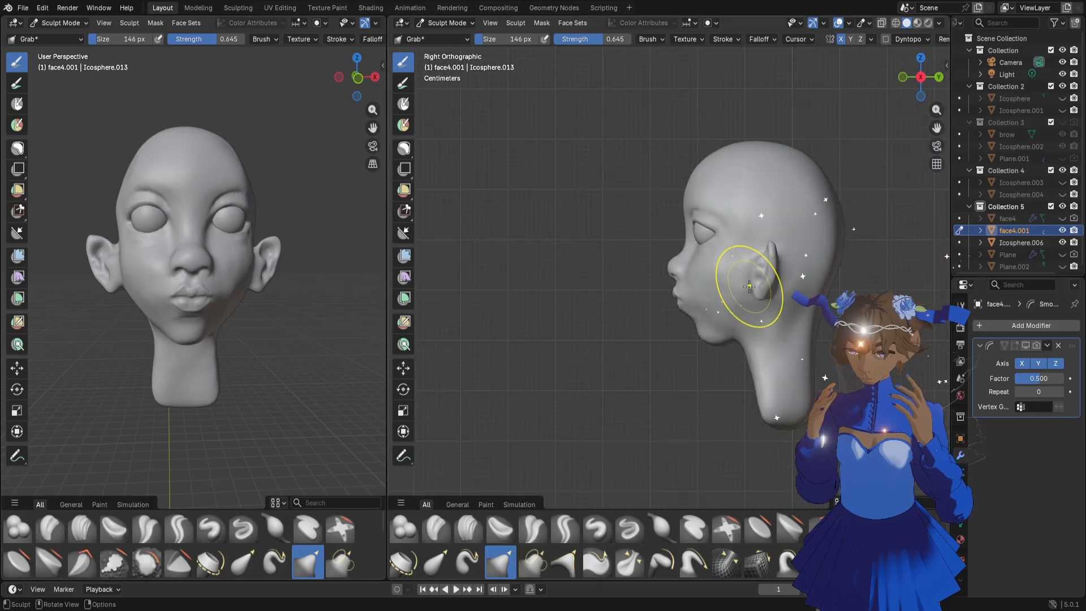
middle_drag(758, 332, 790, 331)
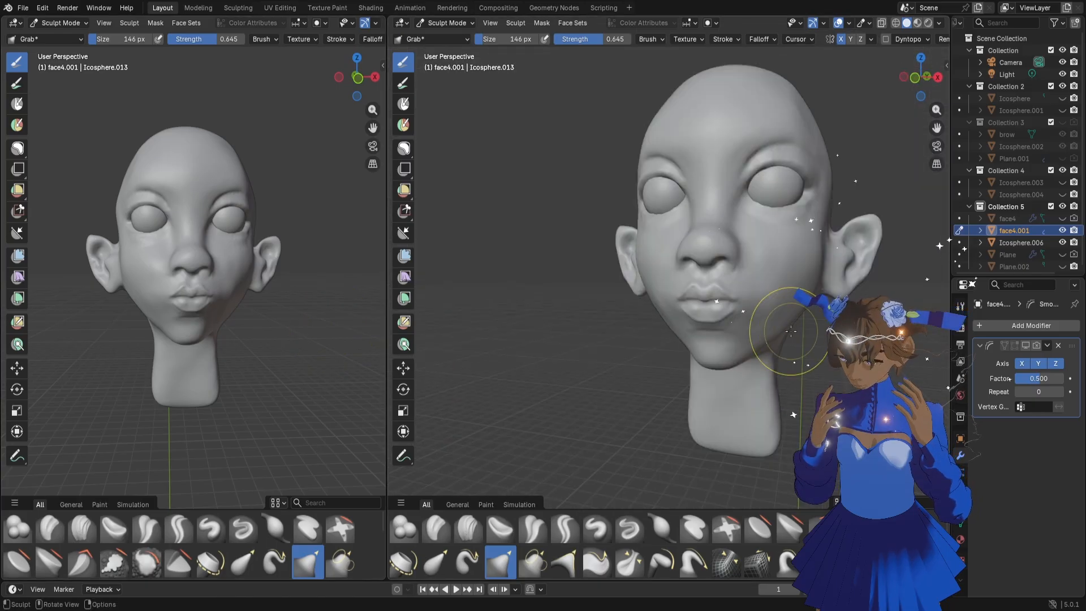
mouse_move(726, 320)
middle_down()
mouse_move(737, 314)
mouse_move(718, 318)
mouse_move(736, 312)
mouse_move(721, 308)
middle_up()
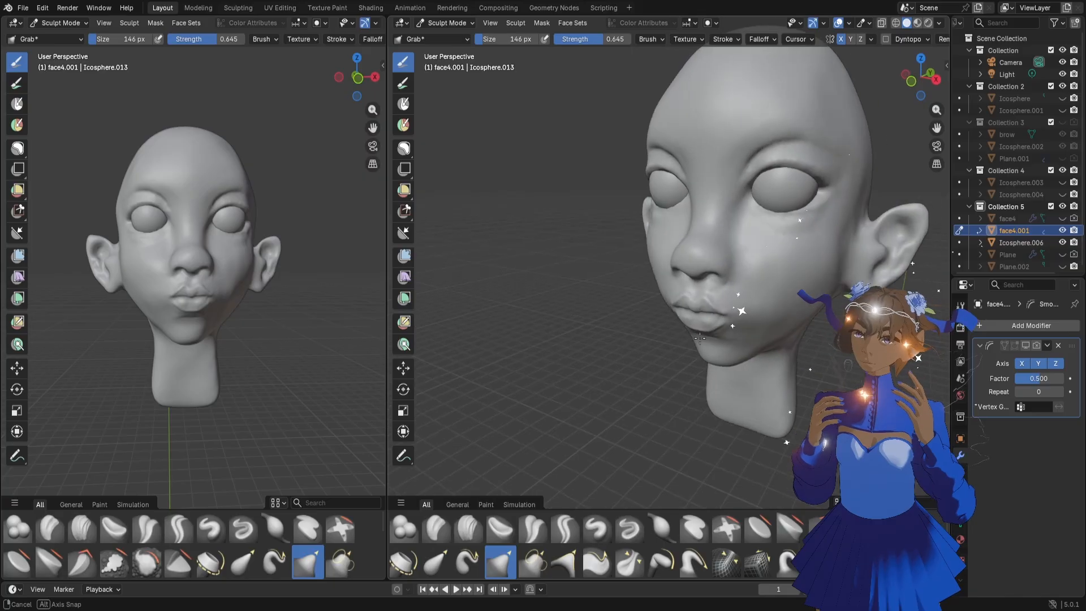
click(629, 527)
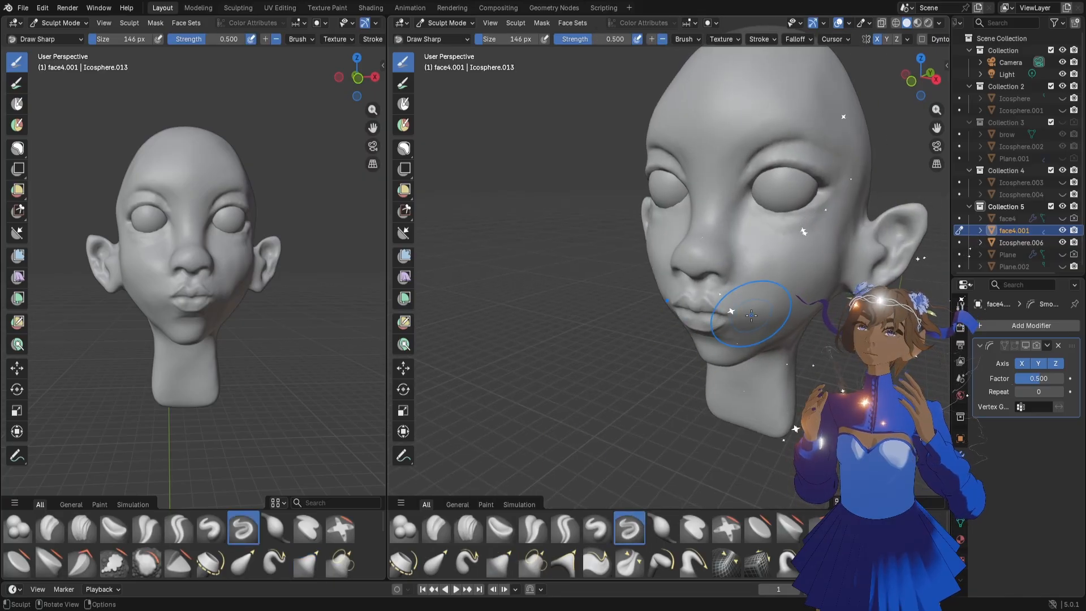
key(f)
click(720, 303)
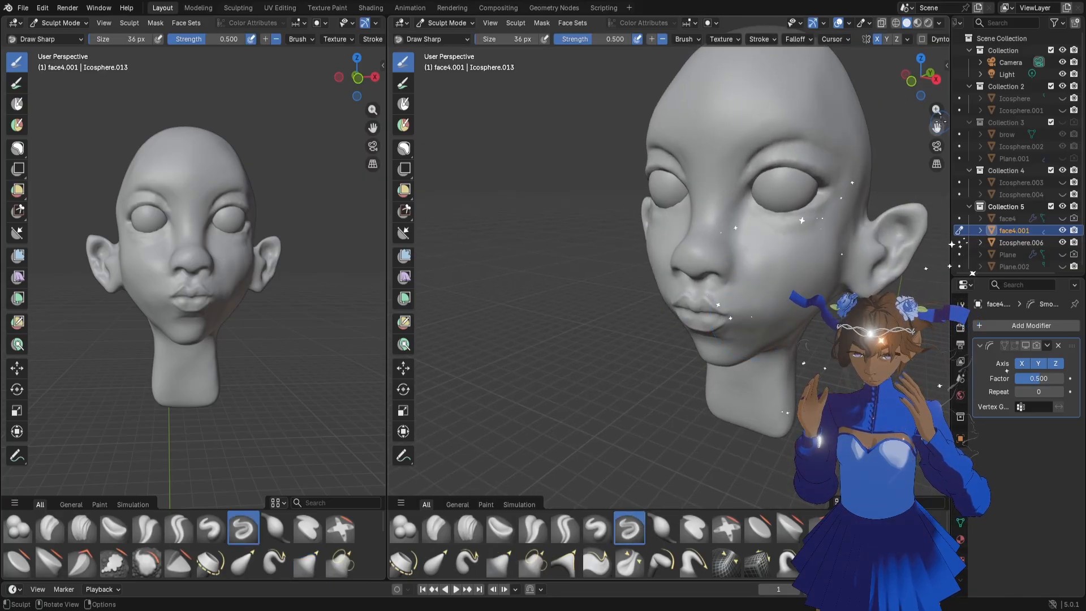
scroll(751, 297, up, 4)
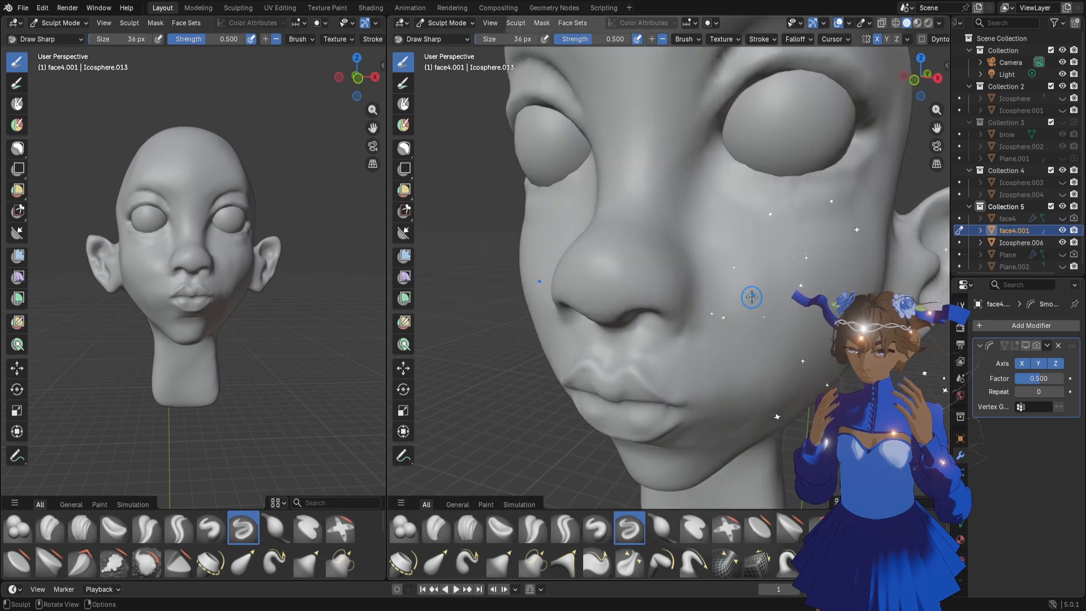
drag(699, 257, 705, 272)
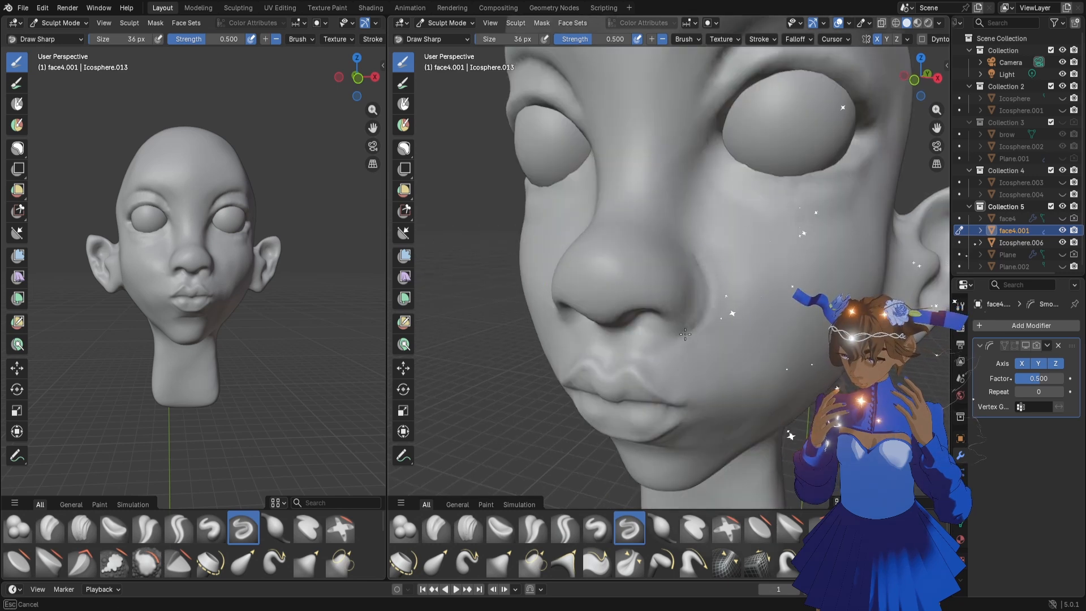
Deepen the crease around the nose wings with repeated Draw Sharp strokes, extending it below the nostrils toward the upper lip
middle_drag(311, 280, 278, 281)
middle_drag(646, 287, 653, 282)
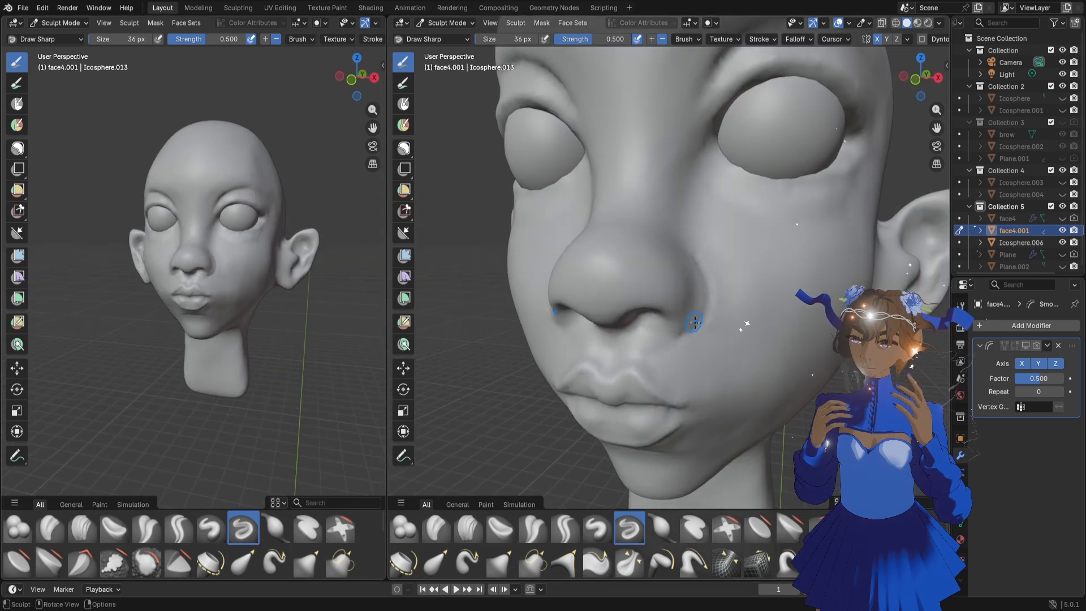
middle_drag(685, 344, 701, 259)
drag(702, 258, 710, 278)
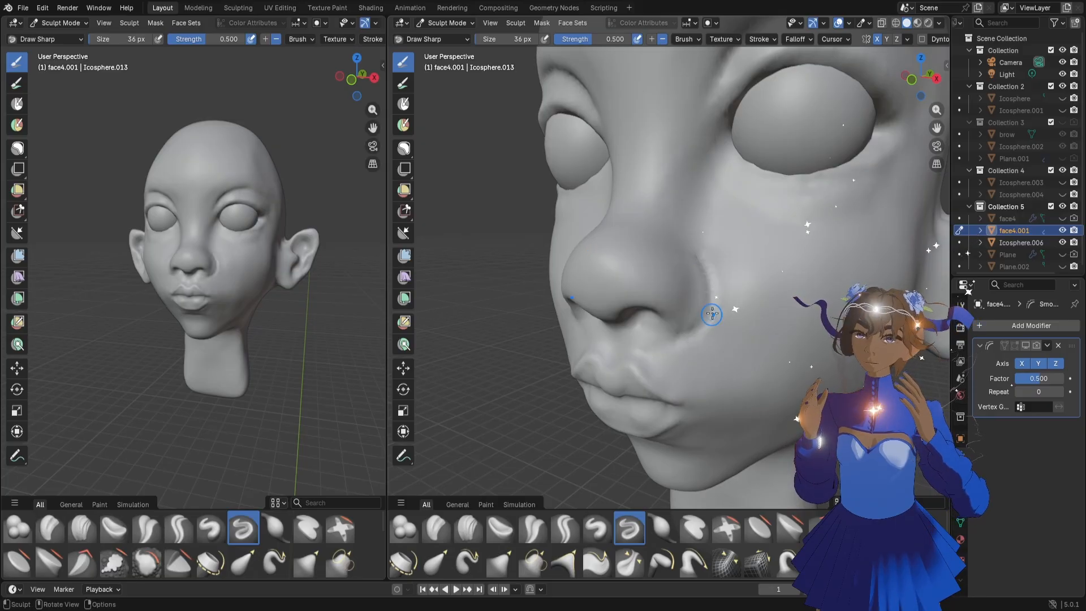
drag(696, 251, 713, 275)
drag(708, 322, 691, 338)
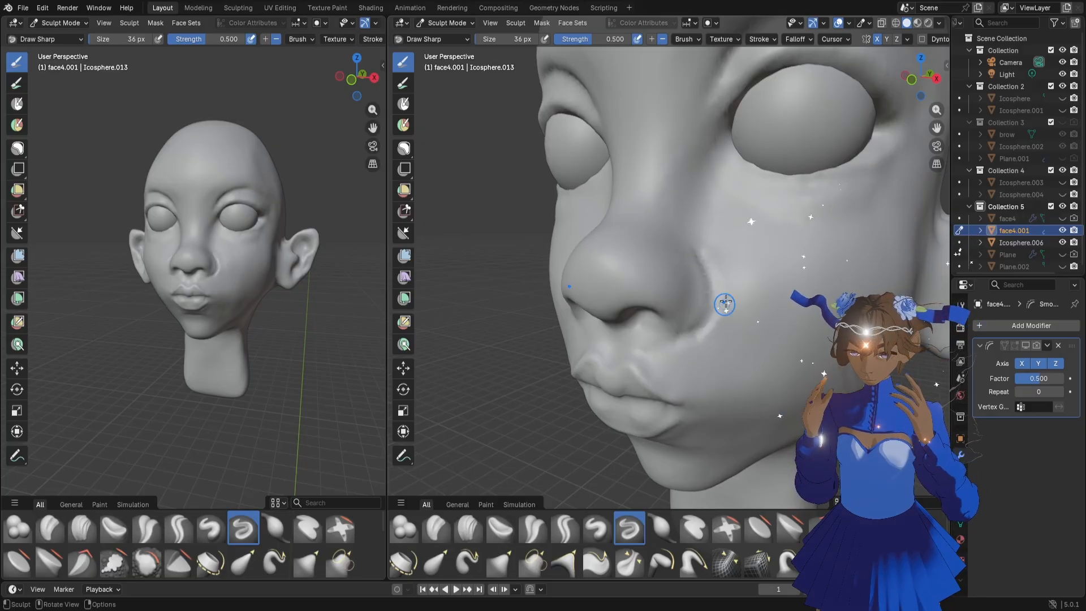
shift+drag(705, 245, 718, 297)
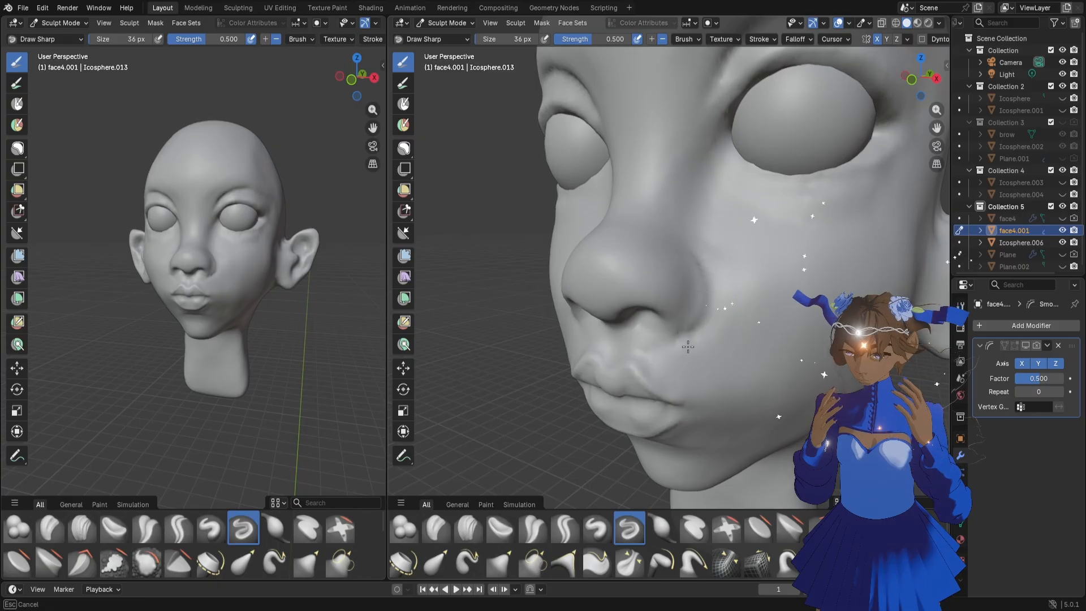
mouse_move(672, 352)
middle_down()
mouse_move(715, 334)
mouse_move(681, 344)
middle_up()
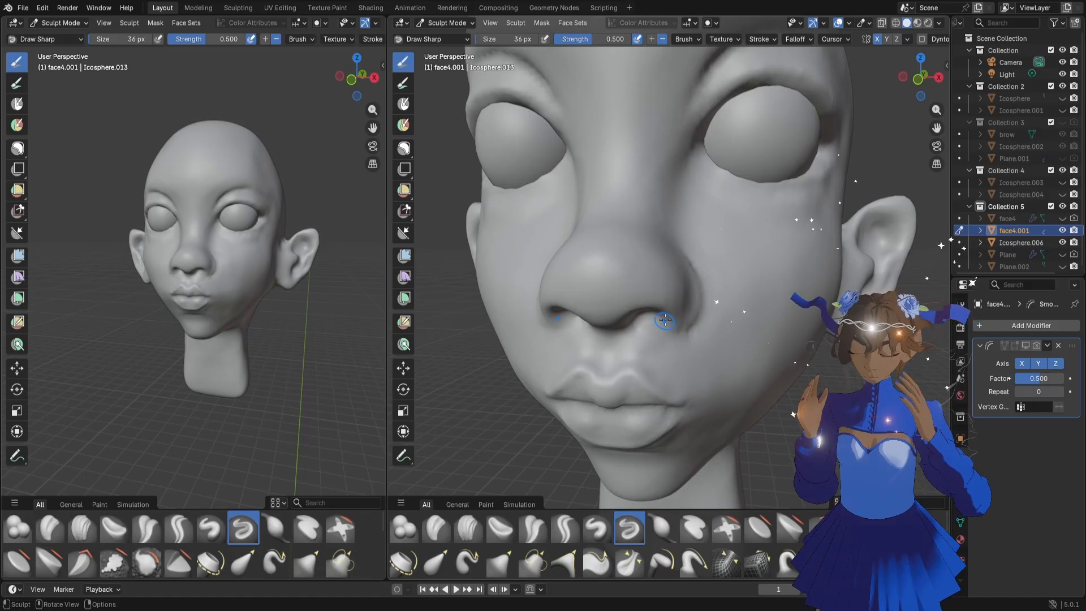
Adjust the lower edge of the nostrils with the Grab brush at 74 px
mouse_move(663, 334)
middle_down()
mouse_move(654, 338)
mouse_move(660, 323)
middle_up()
key(f)
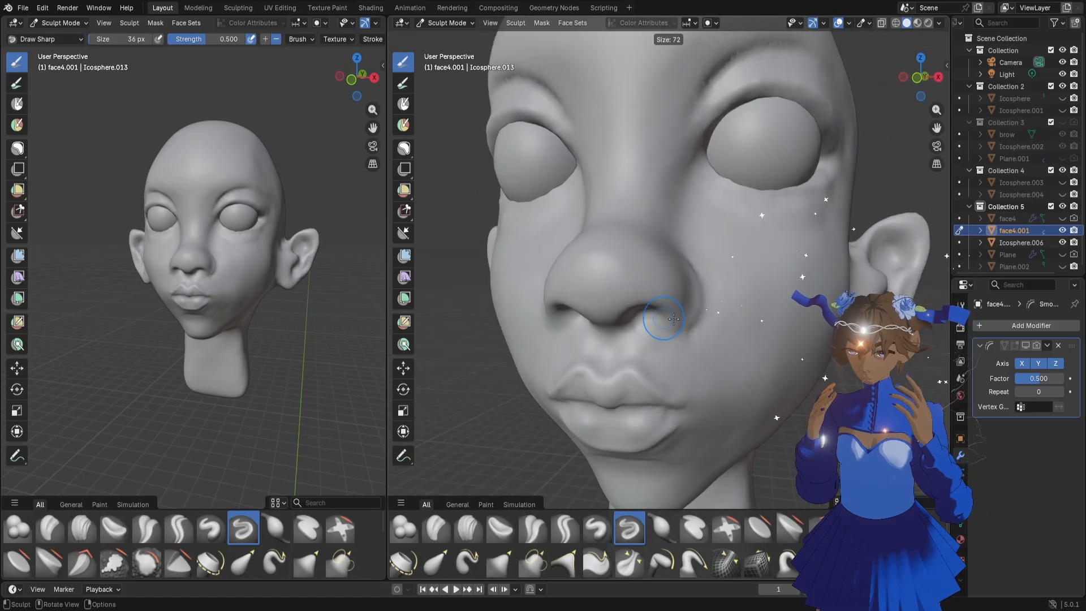
click(670, 319)
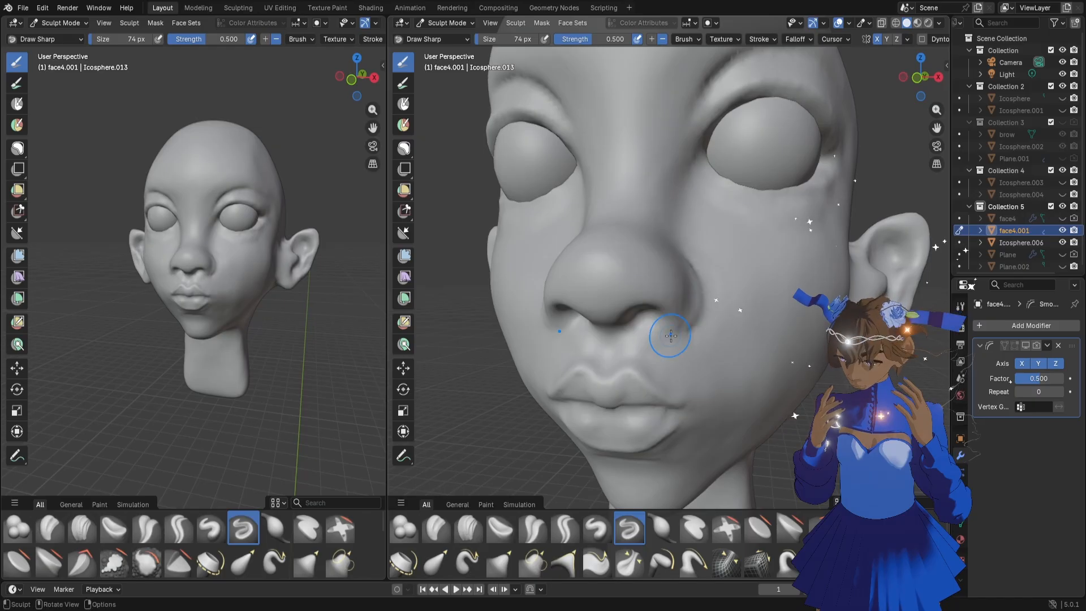
key(g)
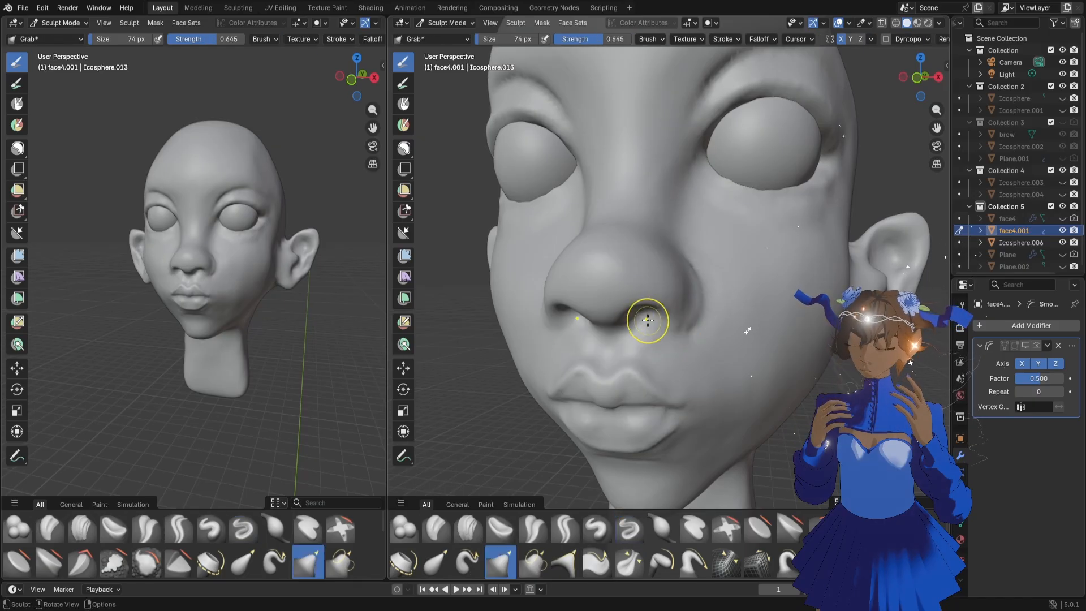
drag(646, 315, 662, 321)
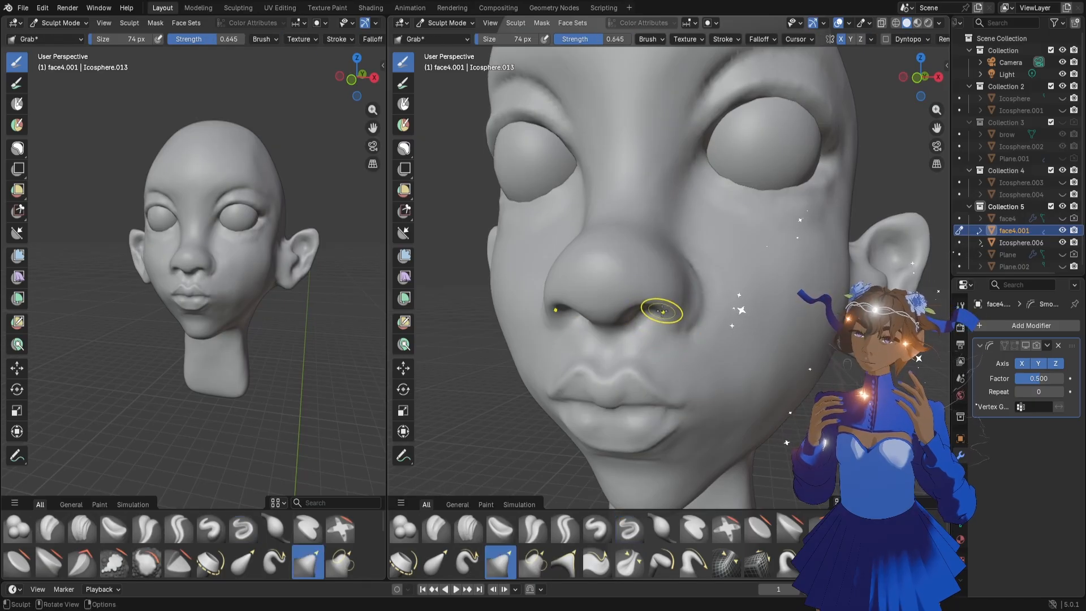
middle_drag(733, 327, 723, 335)
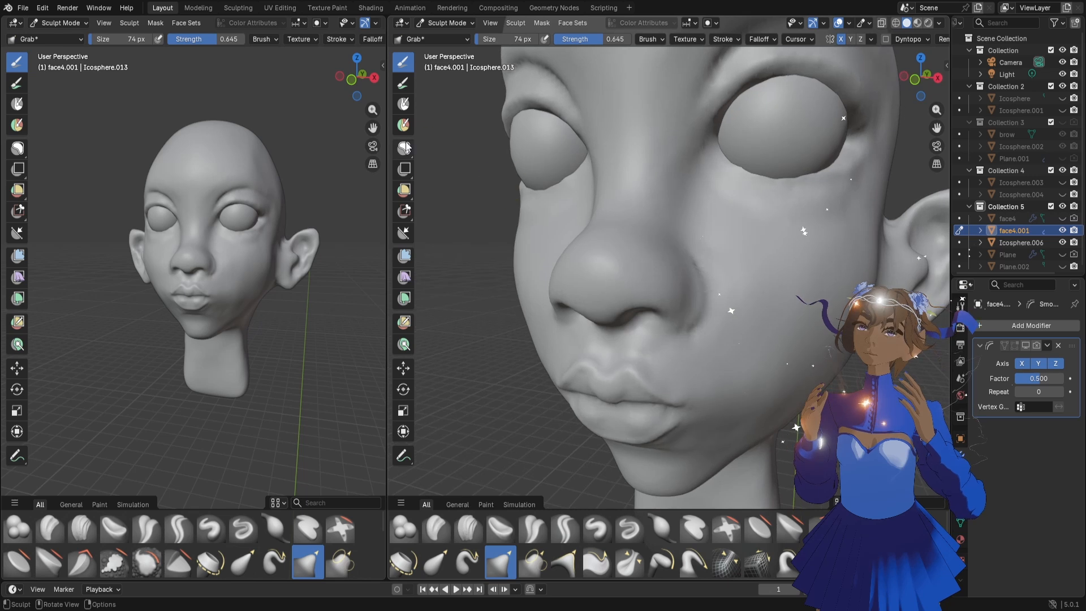
click(406, 149)
middle_drag(667, 272, 683, 266)
drag(673, 244, 690, 263)
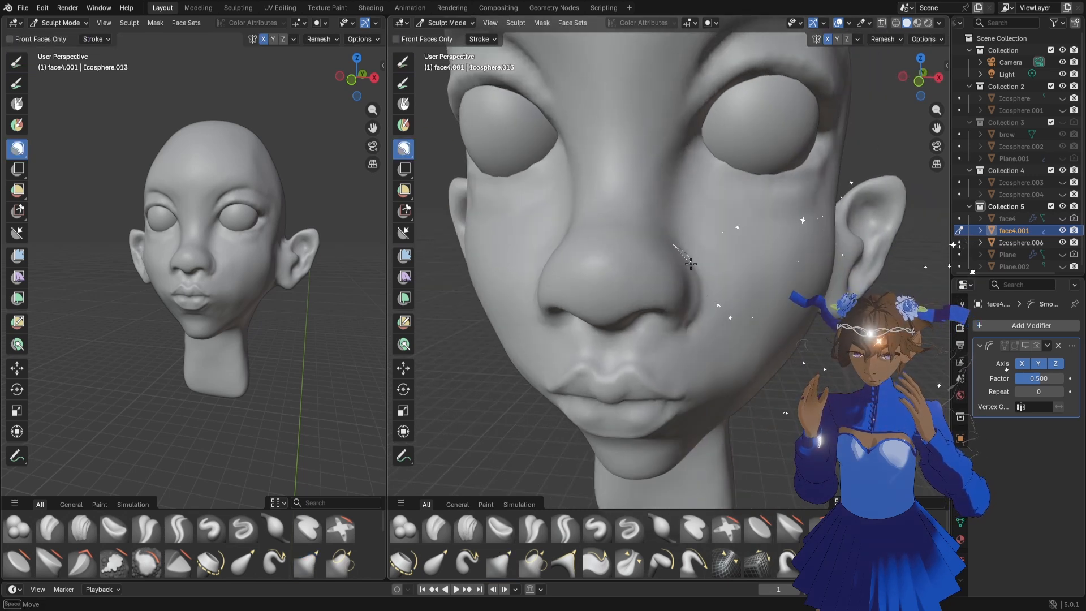
mouse_move(691, 320)
mouse_down()
mouse_move(594, 348)
mouse_move(543, 255)
mouse_up()
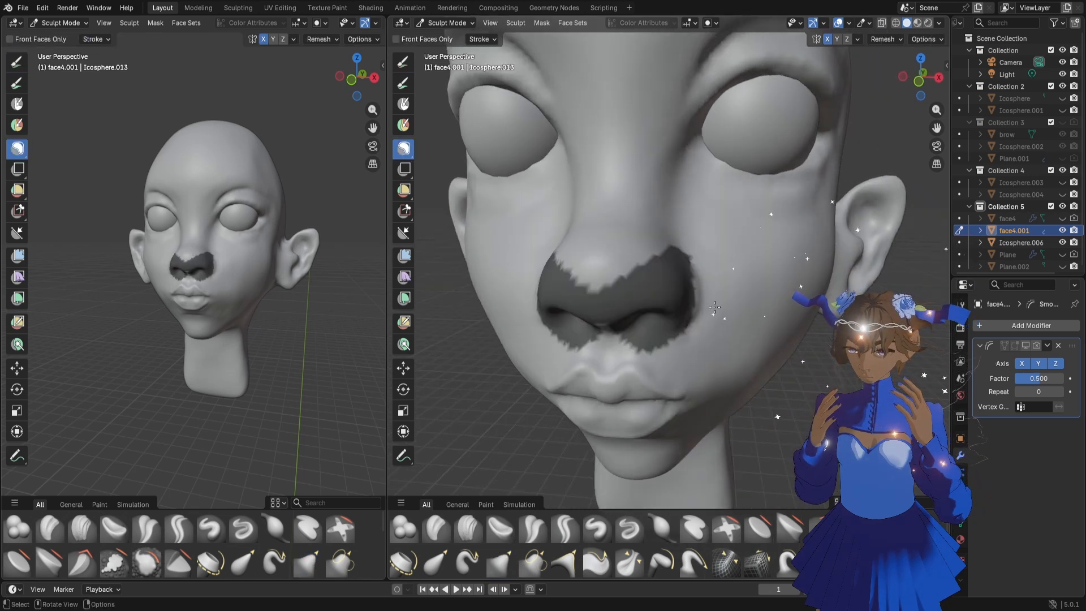
middle_drag(687, 306, 714, 299)
key(alt+m)
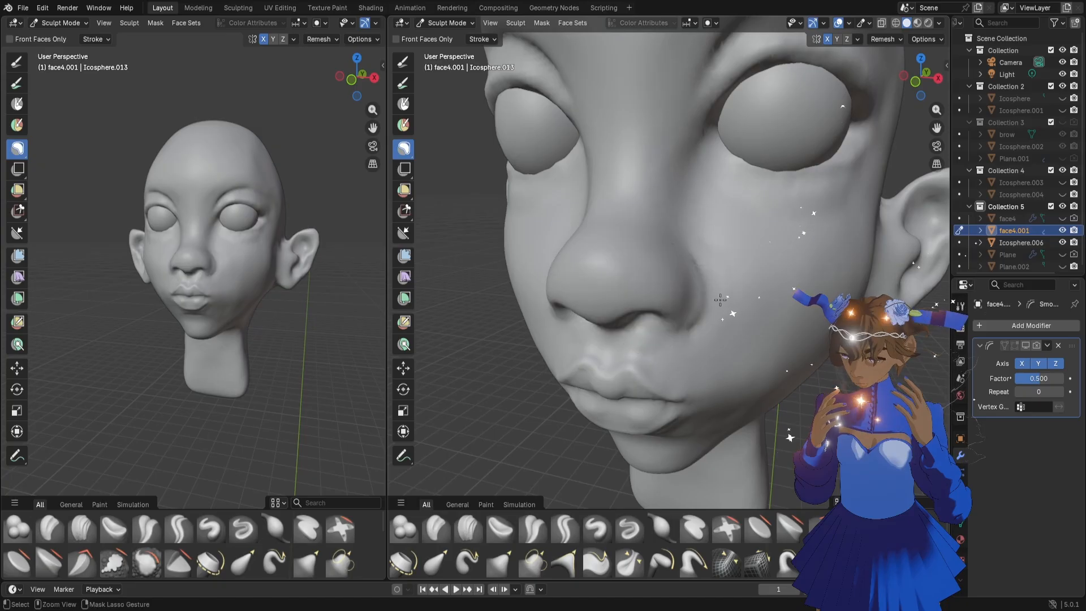
Lasso-mask both cheeks beside the nose, and adjust the unmasked edge of the nose wings with the Grab brush at 154 px
drag(683, 245, 690, 258)
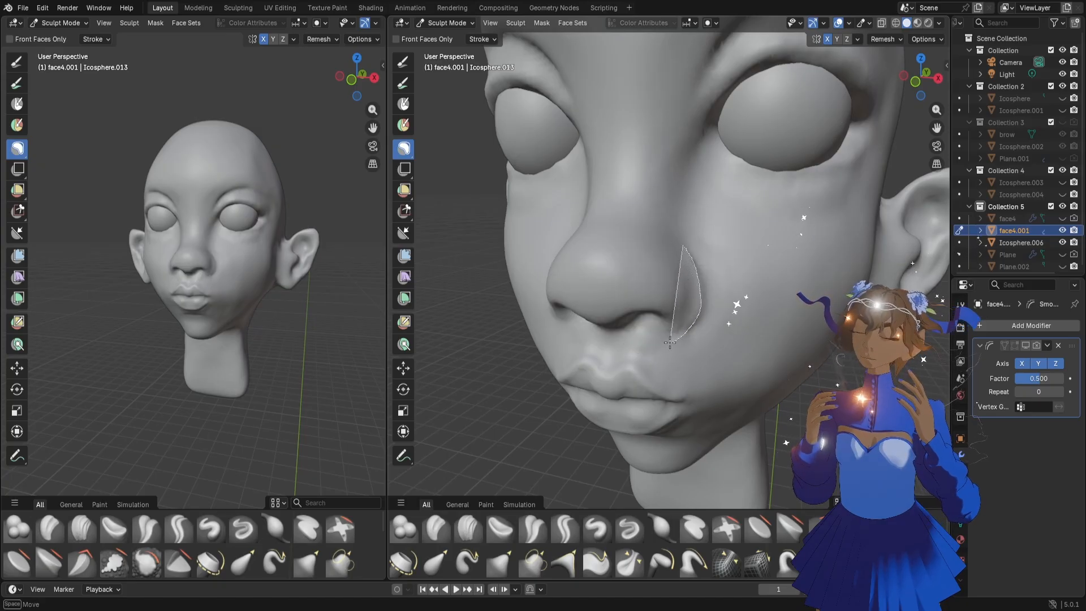
drag(662, 352, 730, 140)
middle_drag(718, 283, 750, 281)
key(f)
click(745, 282)
key(g)
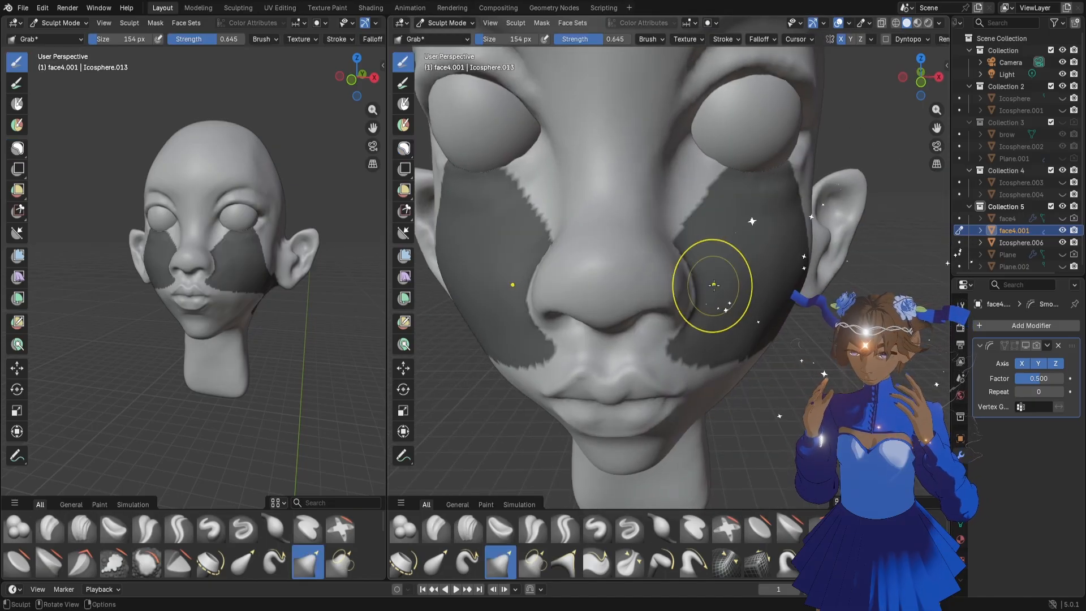
drag(687, 277, 694, 278)
Try clearing the cheek mask to examine the nose wing crease up close, and undo the clearing
click(408, 147)
mouse_move(640, 163)
mouse_down()
mouse_move(634, 258)
mouse_move(792, 170)
mouse_up()
scroll(755, 253, down, 3)
mouse_move(755, 253)
middle_down()
mouse_move(676, 251)
mouse_move(710, 253)
middle_up()
scroll(723, 261, up, 5)
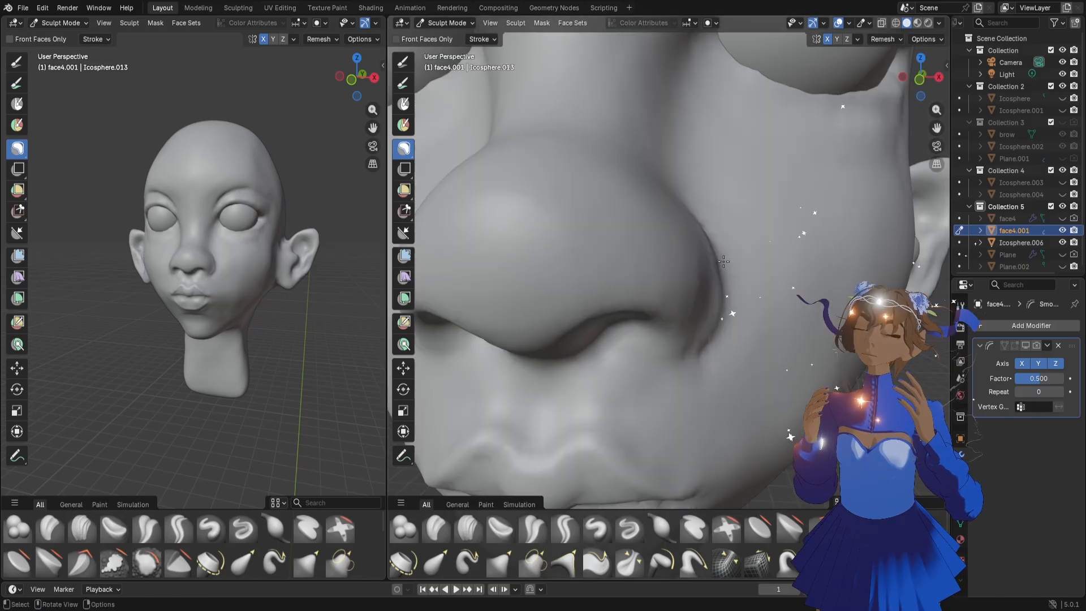
scroll(724, 261, down, 5)
key(ctrl+z)
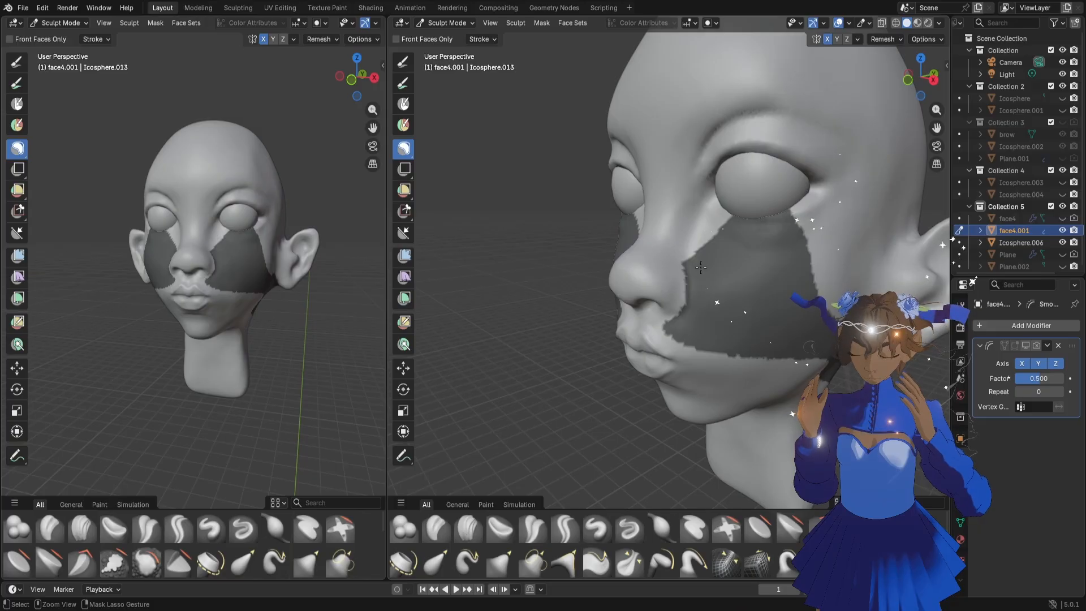
Redo clearing the cheek mask, and carve the crease around the nose wing with Draw Sharp at 50 px
key(ctrl+shift+z)
scroll(707, 270, up, 4)
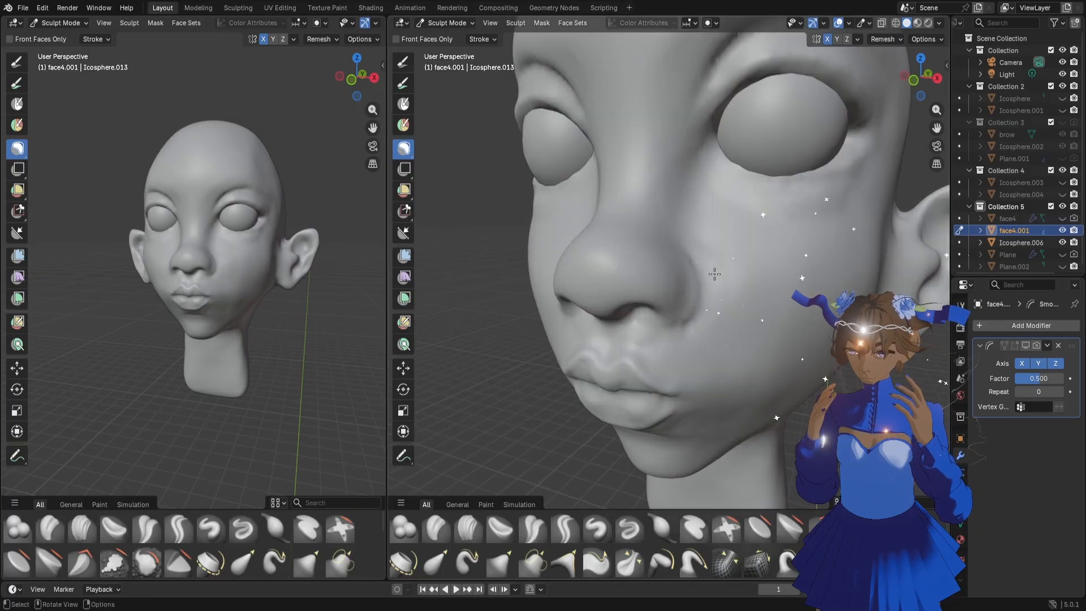
click(629, 529)
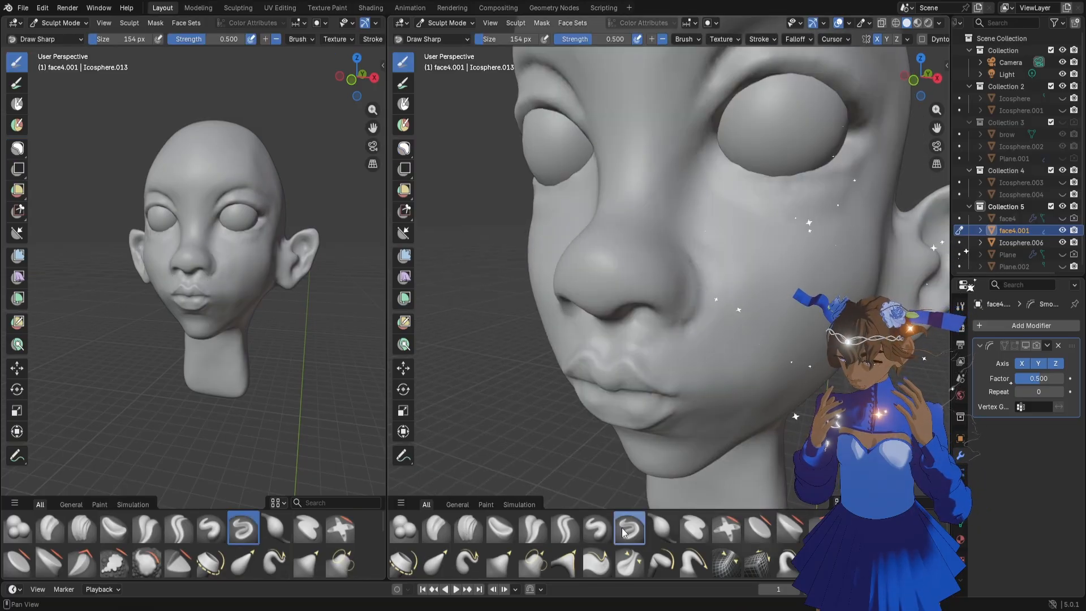
key(f)
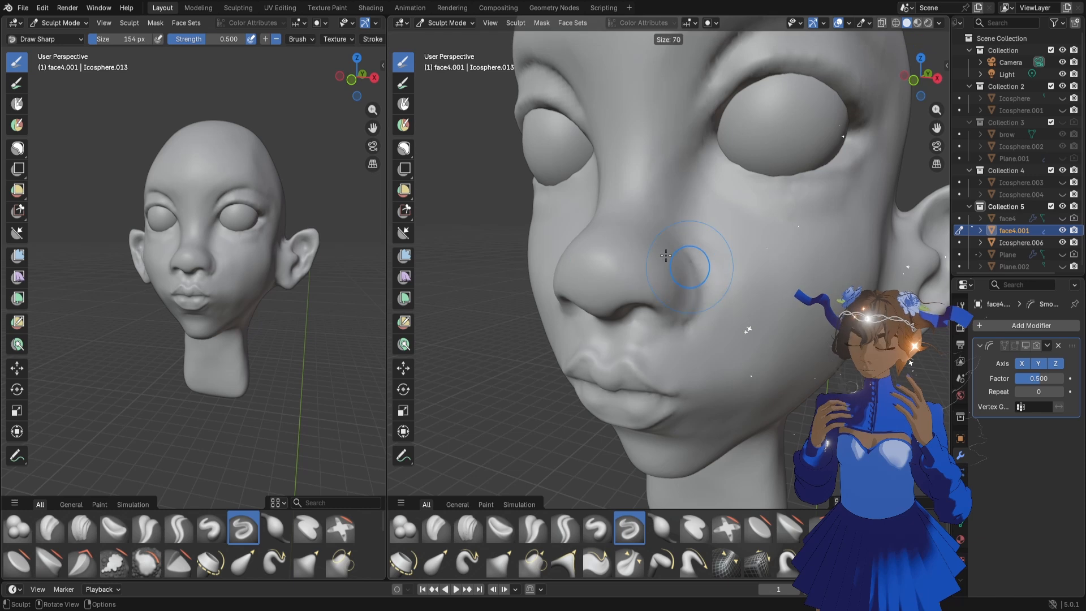
click(688, 270)
middle_drag(689, 272, 672, 271)
drag(685, 247, 692, 253)
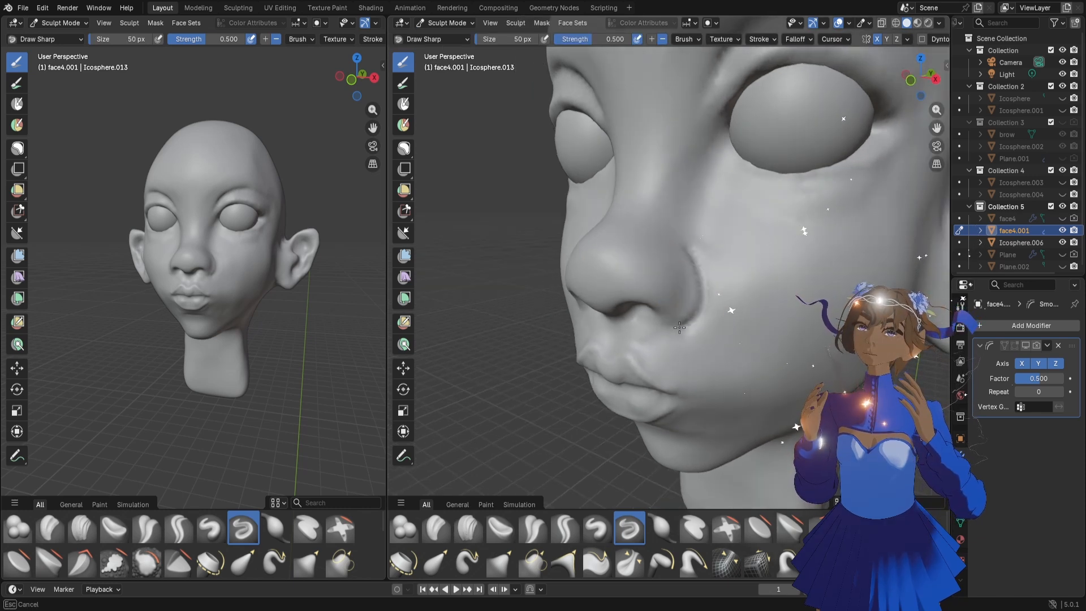
drag(678, 328, 677, 330)
Refine the upper and lower ends of the nose wing crease with the Draw Sharp brush at 40 px
key(bracketleft)
key(bracketleft)
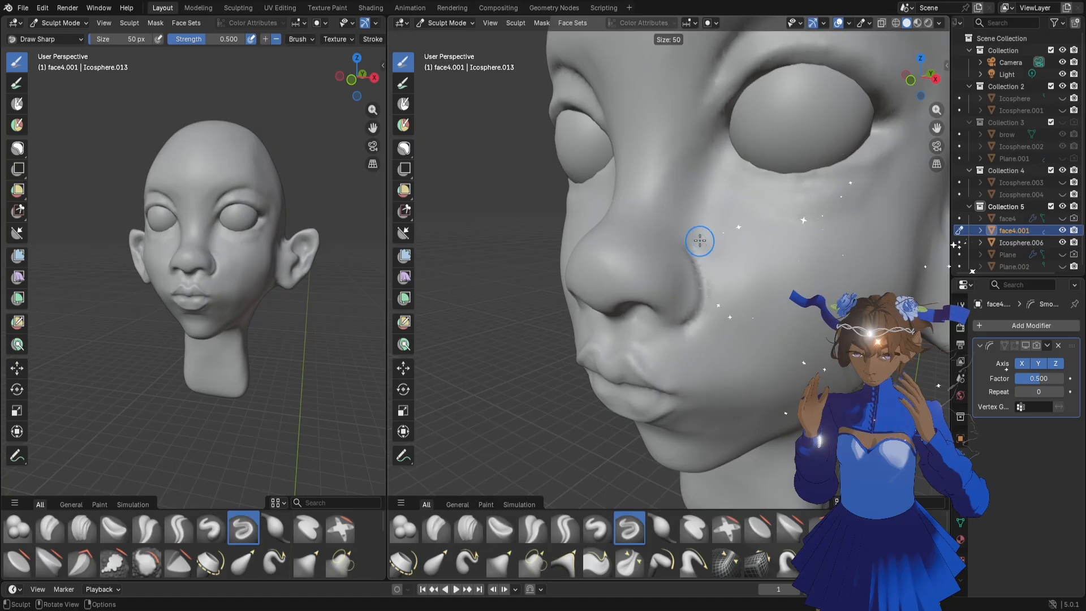
mouse_move(688, 246)
mouse_down()
mouse_move(701, 261)
mouse_move(695, 246)
mouse_up()
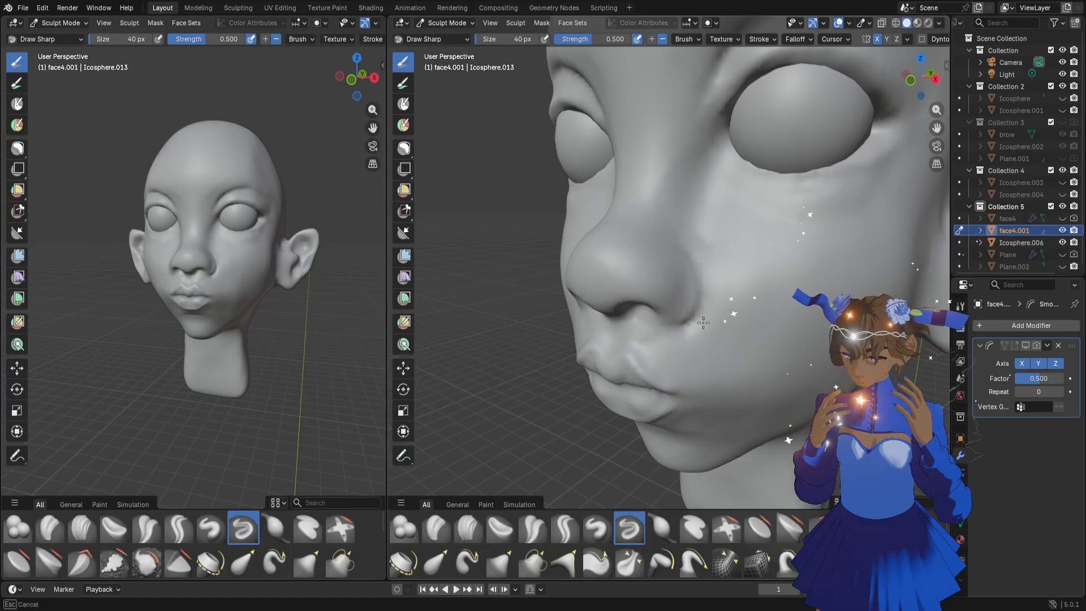
shift+drag(704, 322, 687, 336)
shift+drag(689, 333, 686, 341)
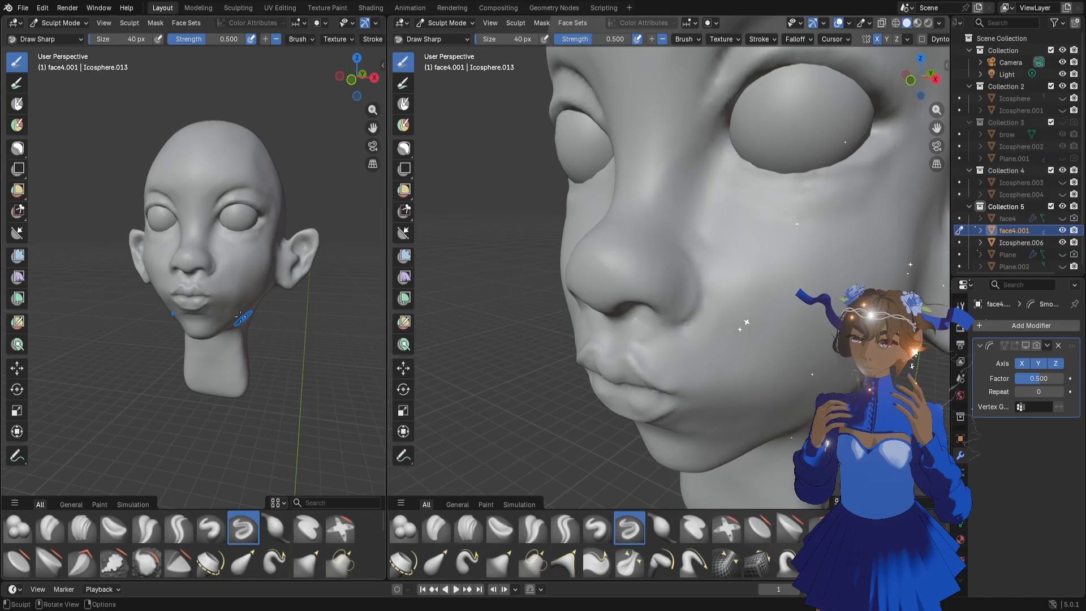
Examine the nose wings and the overall face from the front in both viewports
middle_drag(240, 317, 244, 318)
scroll(244, 318, up, 6)
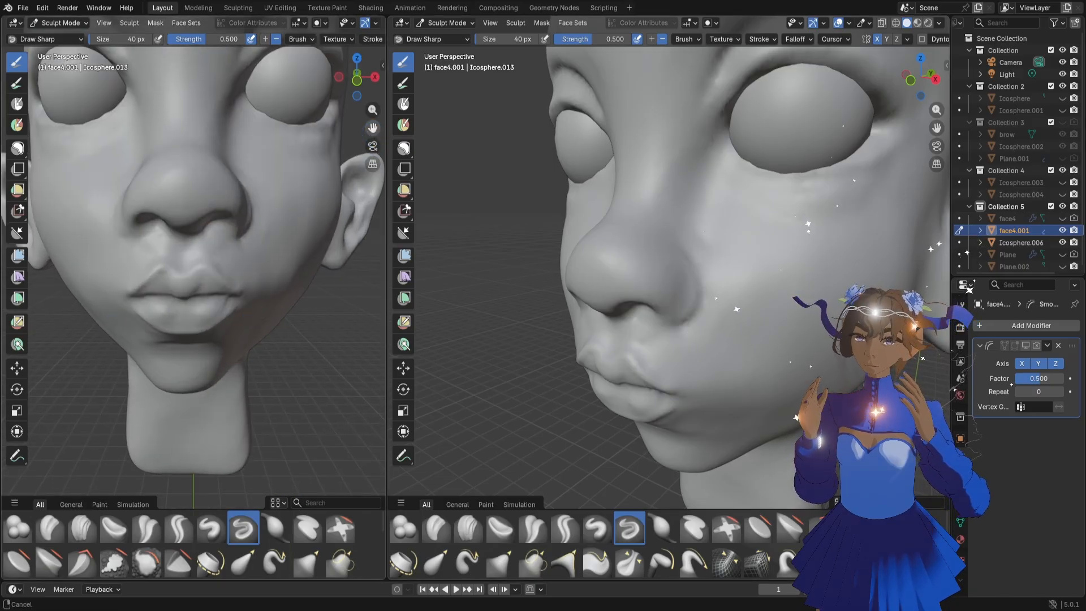
mouse_move(252, 312)
middle_down()
mouse_move(283, 315)
mouse_move(274, 307)
middle_up()
scroll(274, 308, down, 6)
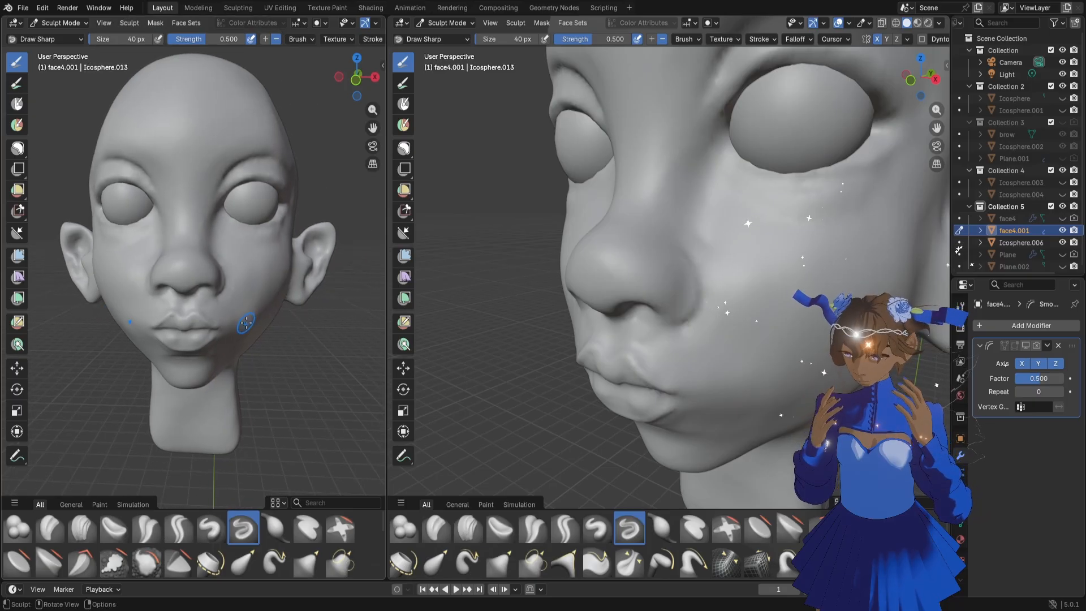
scroll(266, 214, down, 2)
middle_drag(263, 215, 242, 246)
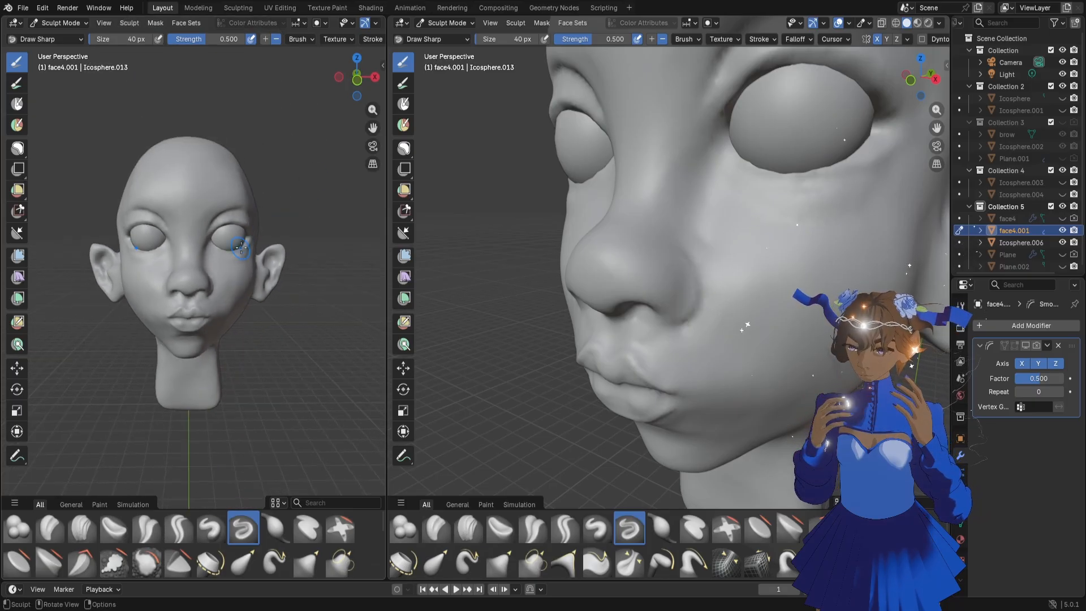
scroll(549, 207, down, 4)
middle_drag(551, 232, 626, 244)
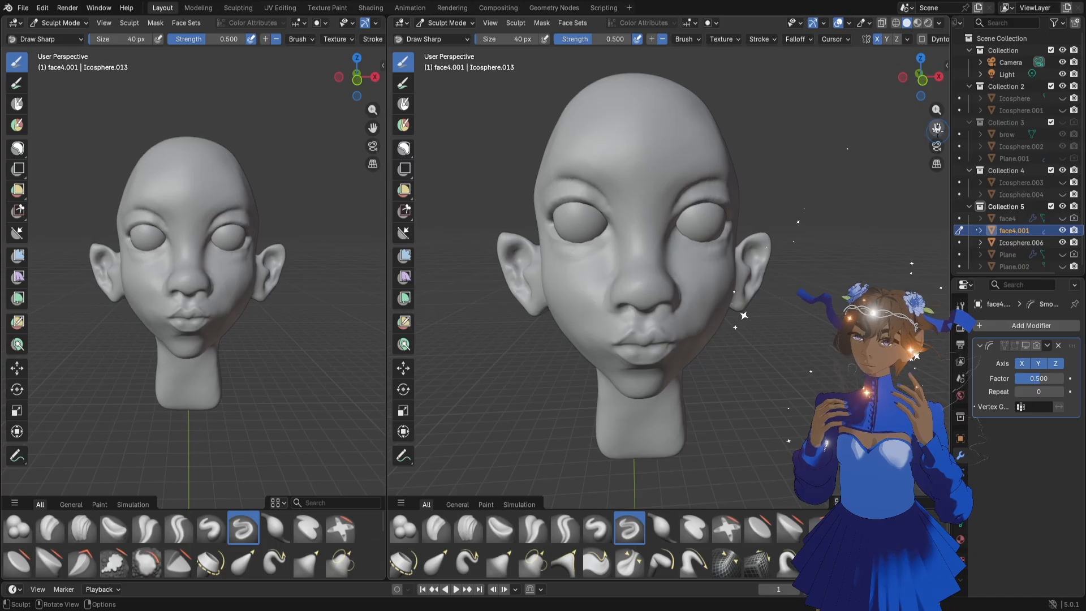
drag(937, 128, 932, 132)
Try lowering the upper eyelids with the Grab brush at 224 px, and widen the larger viewport
key(f)
click(754, 222)
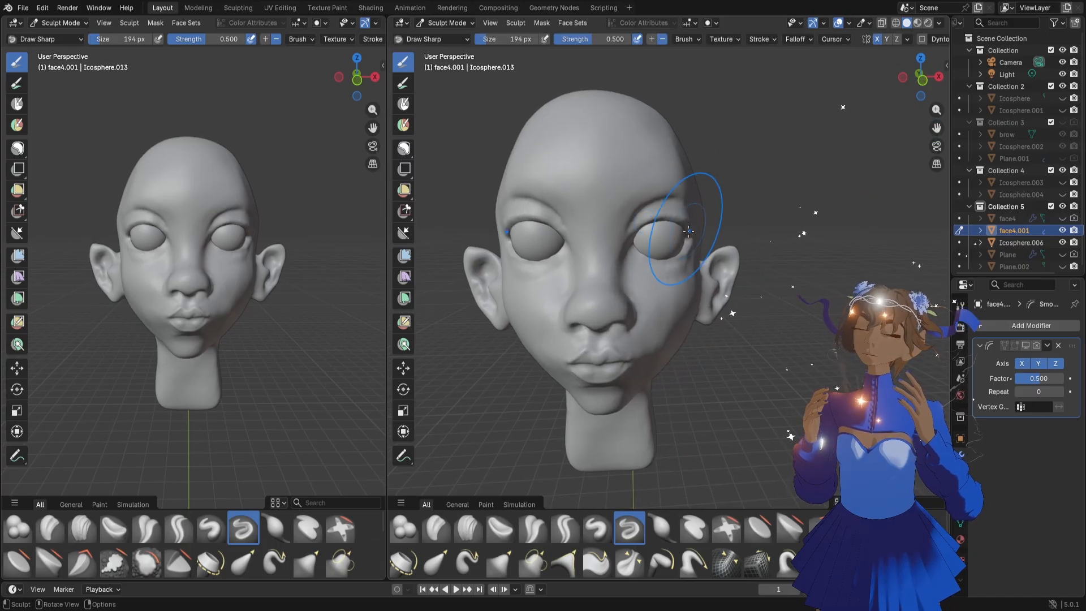
key(g)
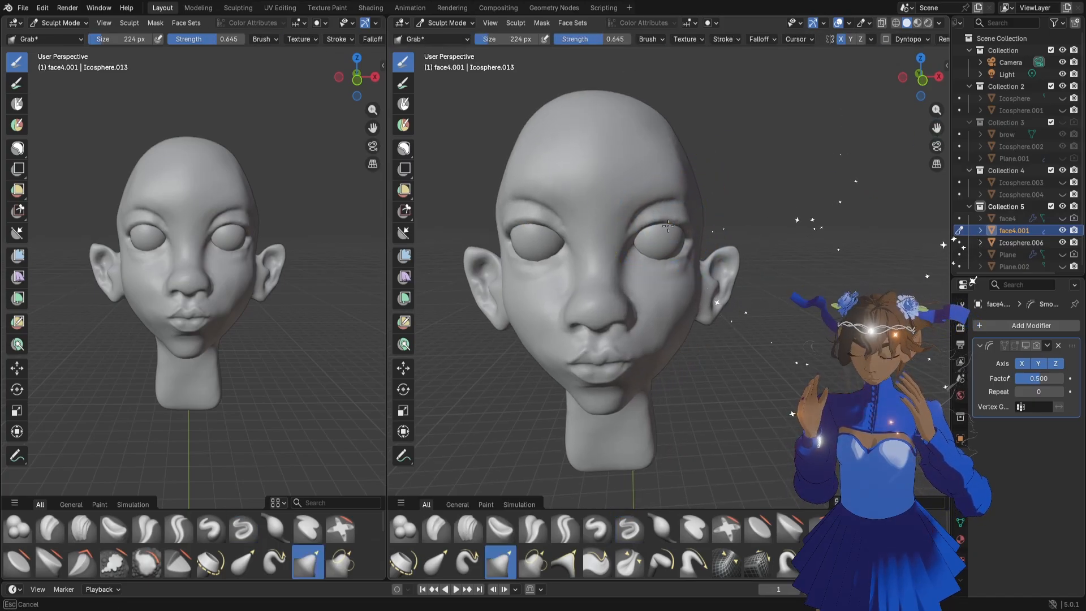
middle_drag(316, 219, 267, 255)
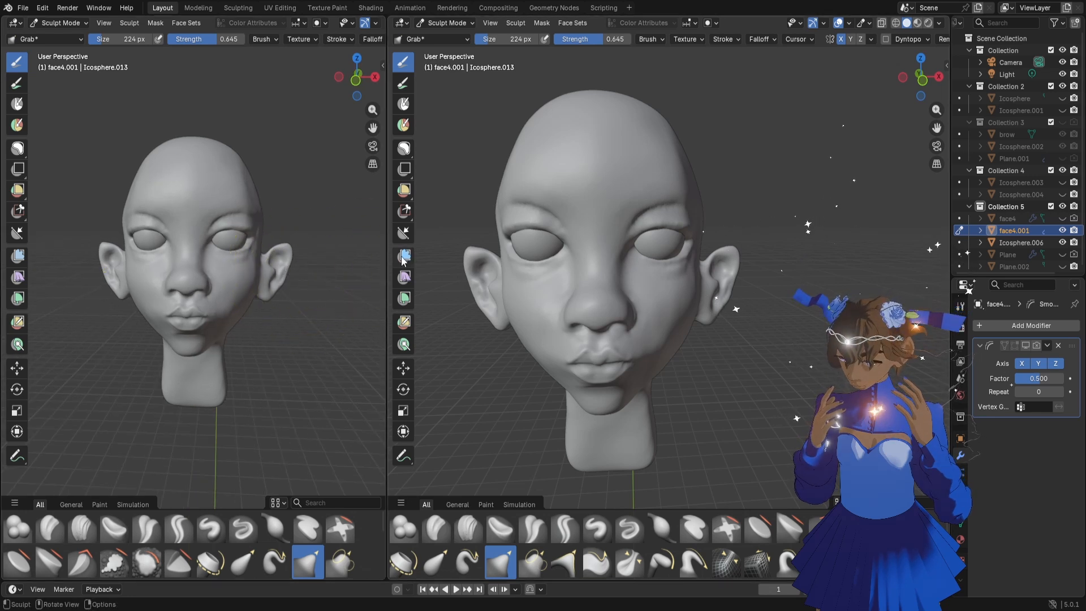
drag(387, 258, 336, 254)
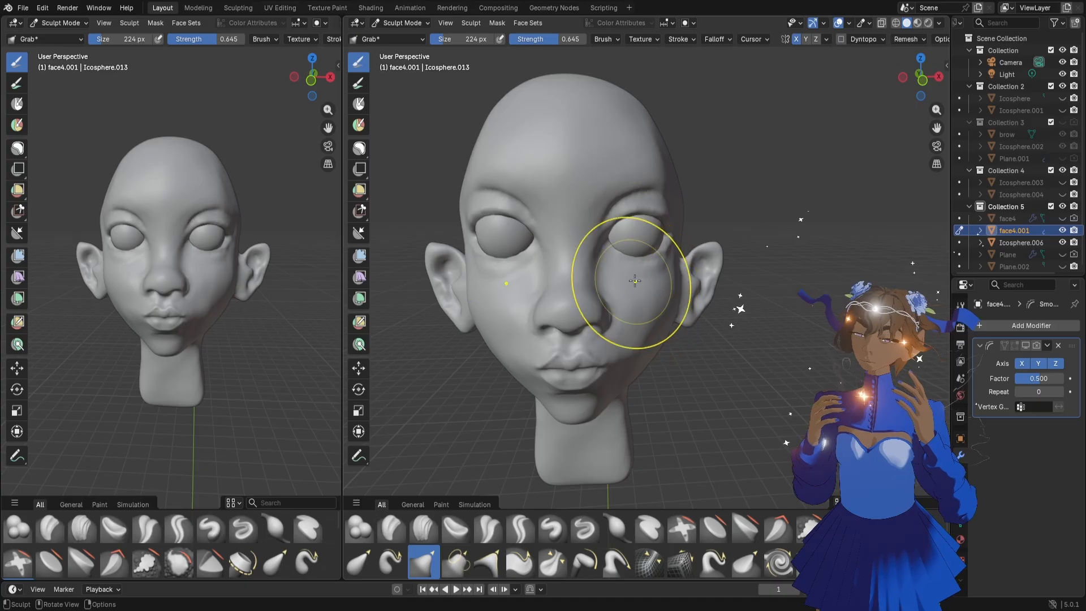
drag(646, 213, 646, 220)
Examine the head's proportions from three-quarter and side angles
middle_drag(660, 266, 611, 275)
scroll(613, 277, up, 1)
scroll(612, 278, down, 1)
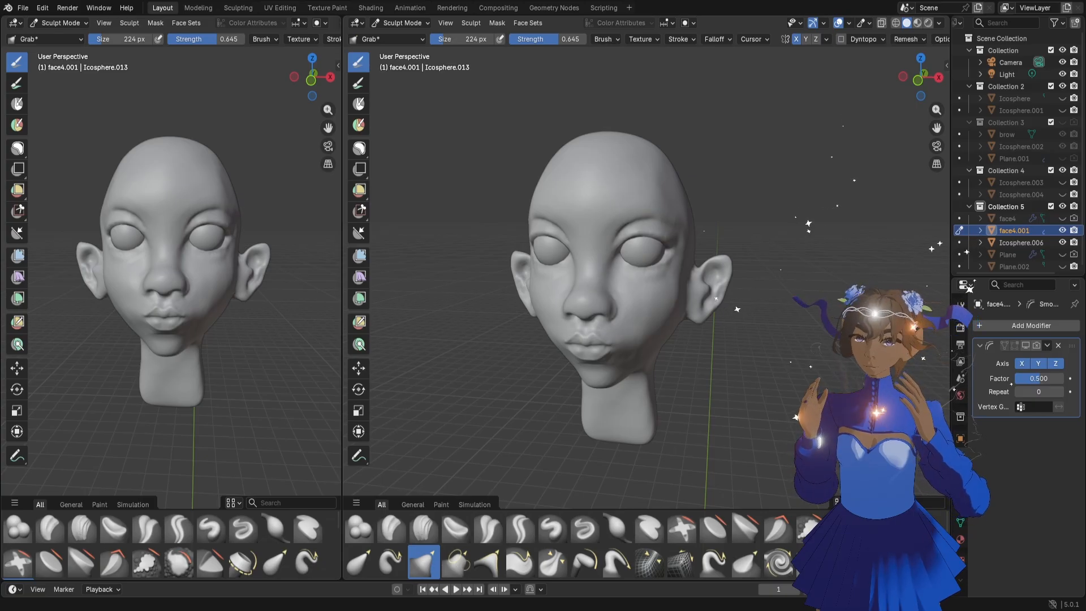
scroll(637, 361, up, 1)
scroll(636, 361, down, 1)
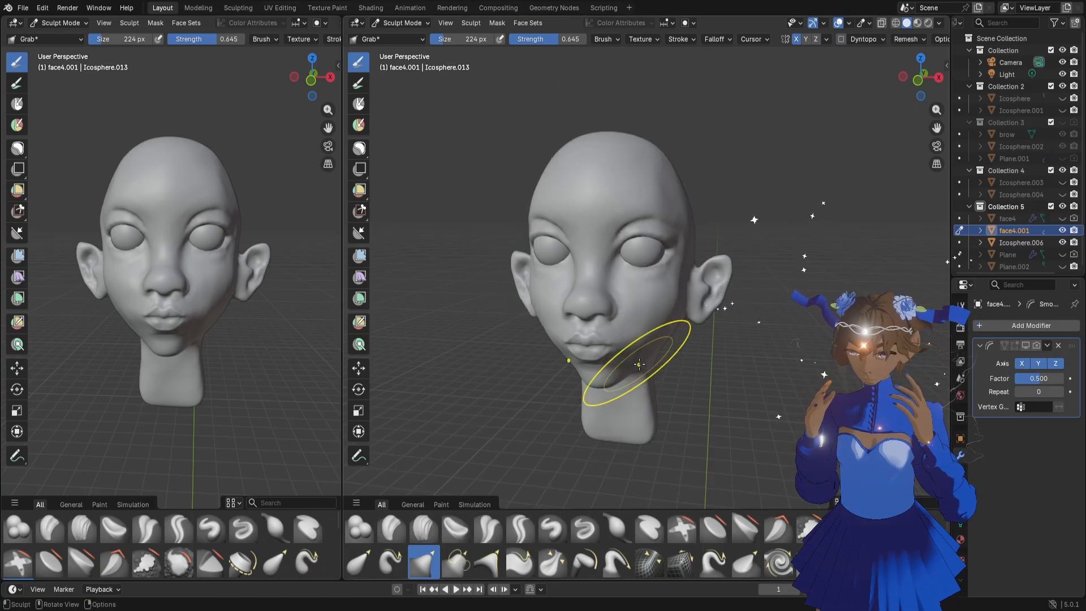
scroll(639, 364, up, 1)
scroll(639, 364, down, 1)
scroll(266, 328, up, 1)
scroll(286, 315, down, 1)
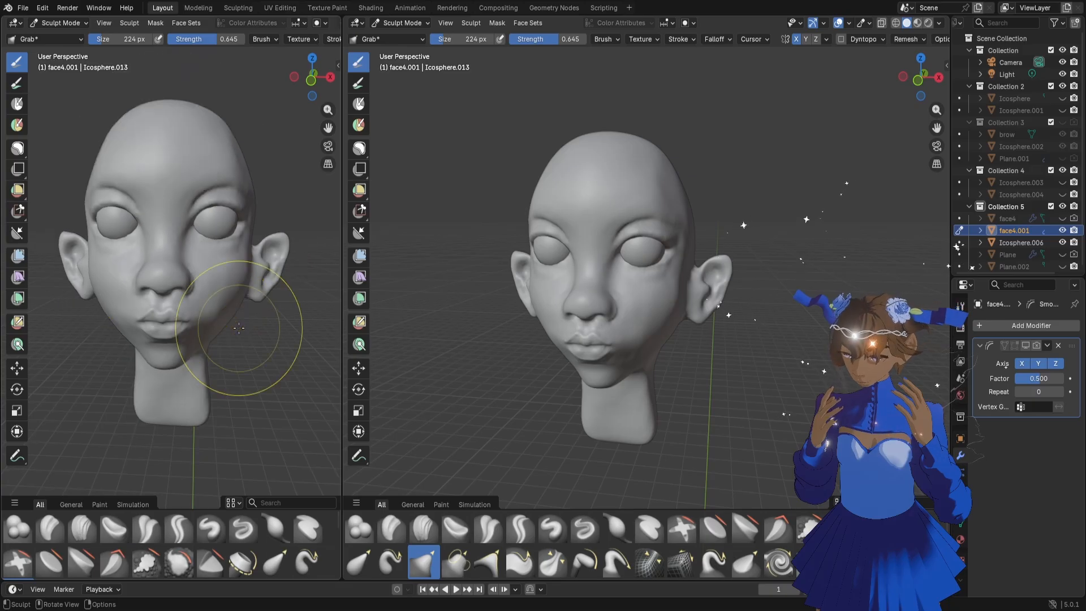
scroll(287, 306, up, 1)
mouse_move(248, 300)
middle_down()
mouse_move(175, 308)
mouse_move(227, 307)
middle_up()
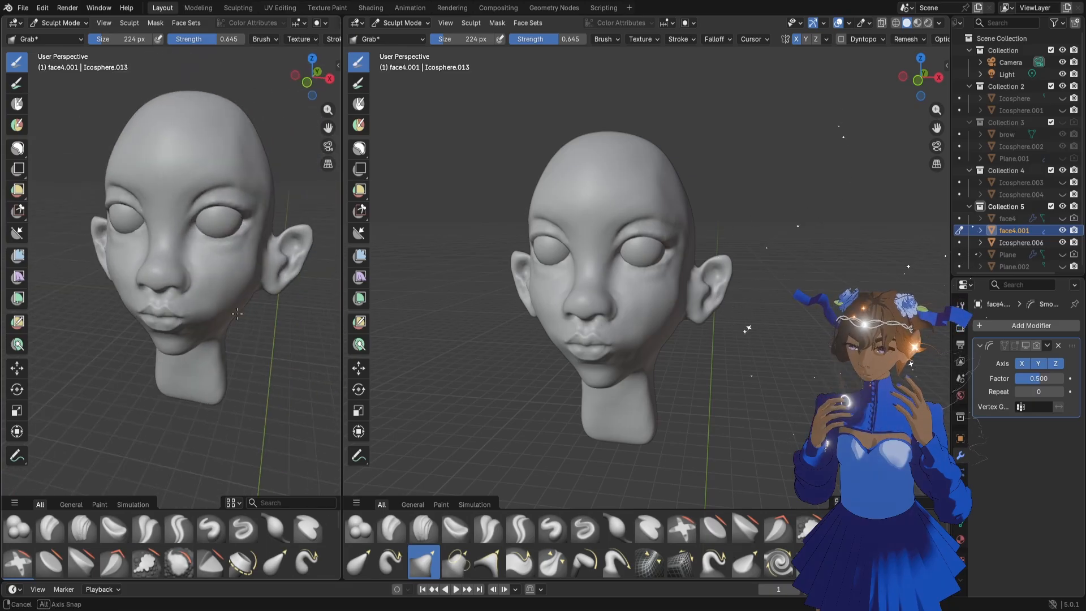
scroll(558, 288, down, 1)
scroll(557, 287, up, 1)
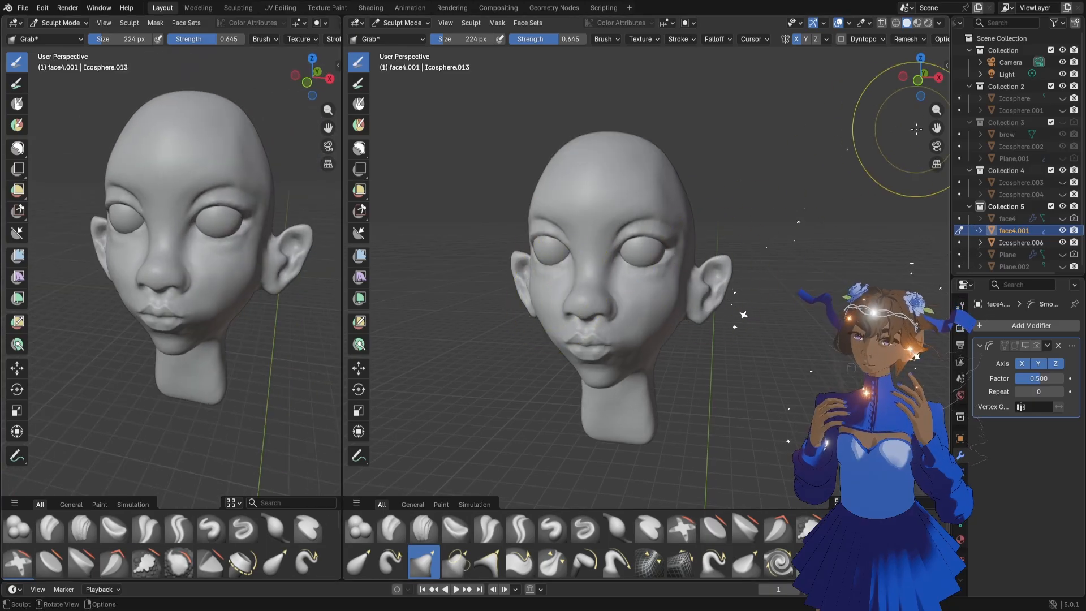
drag(930, 130, 795, 251)
drag(936, 131, 915, 153)
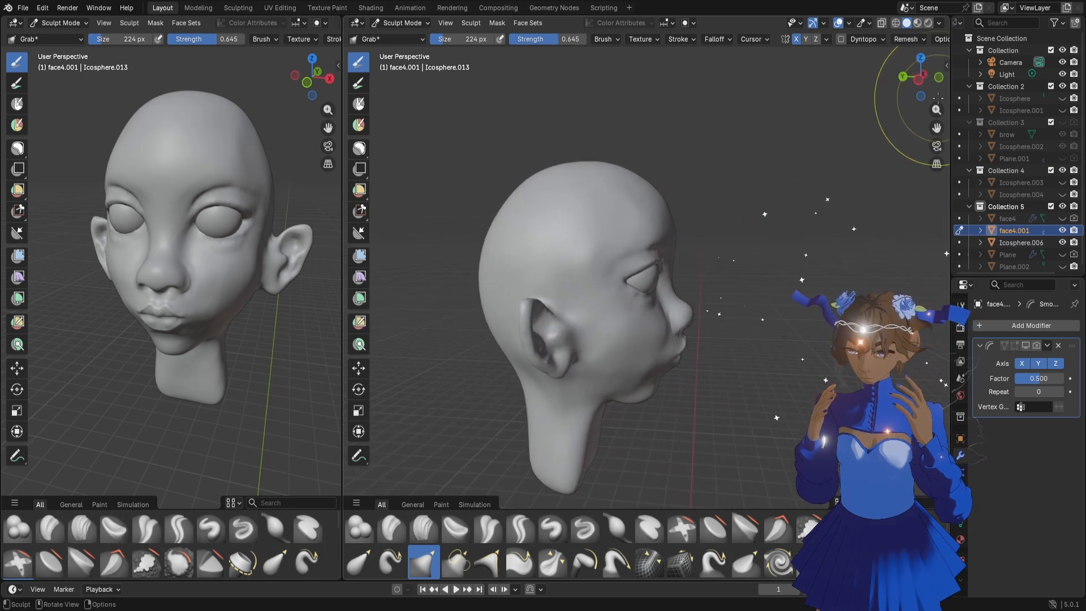
Push in the nose bridge in the right orthographic view with Grab at 198 px, and undo a trial brow adjustment
click(938, 77)
click(938, 77)
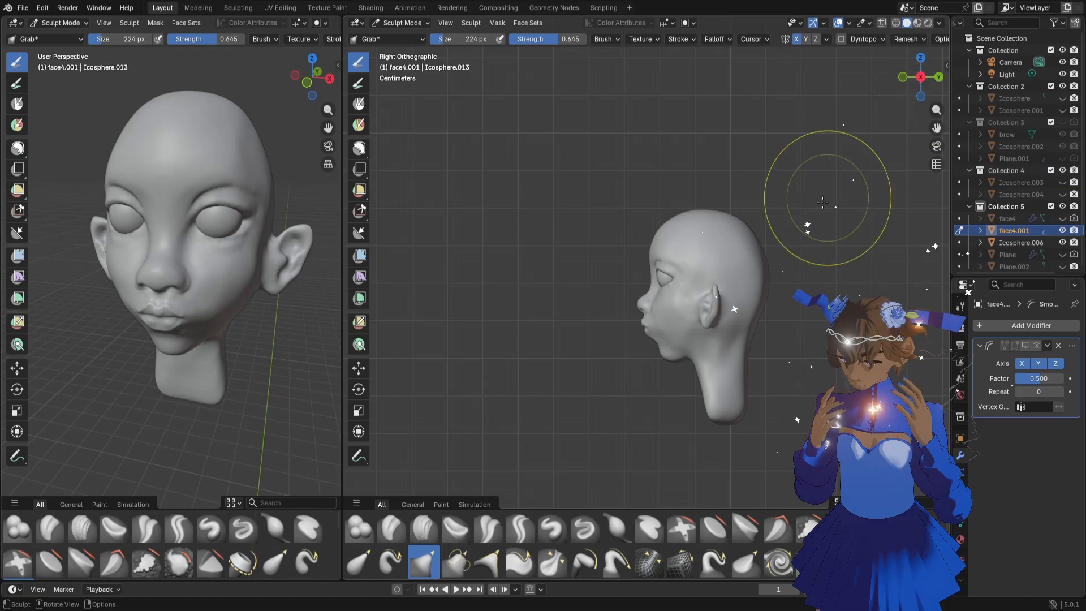
scroll(772, 251, up, 2)
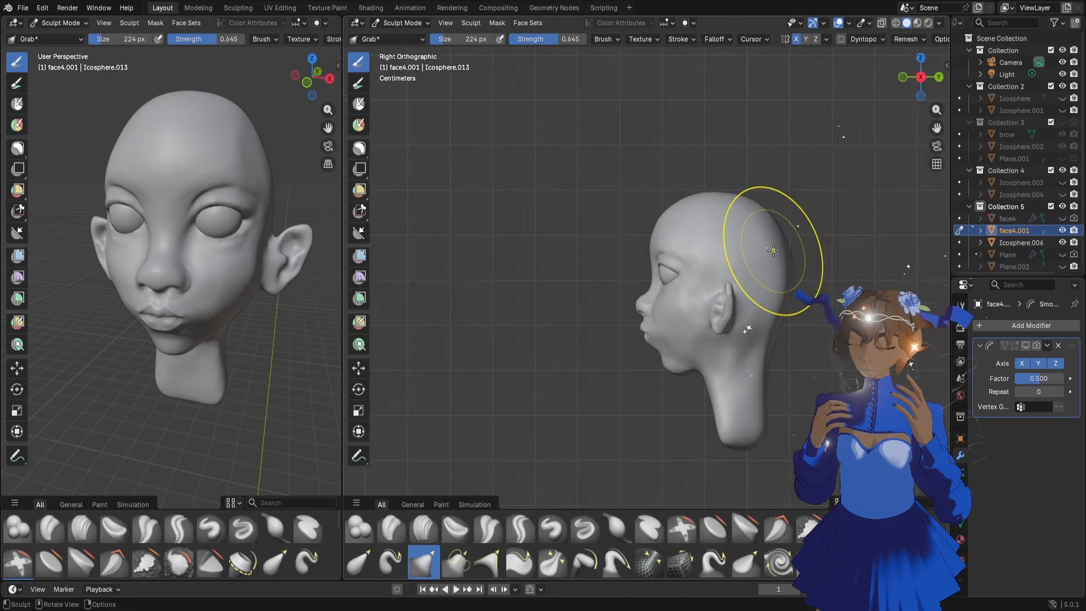
scroll(693, 253, up, 3)
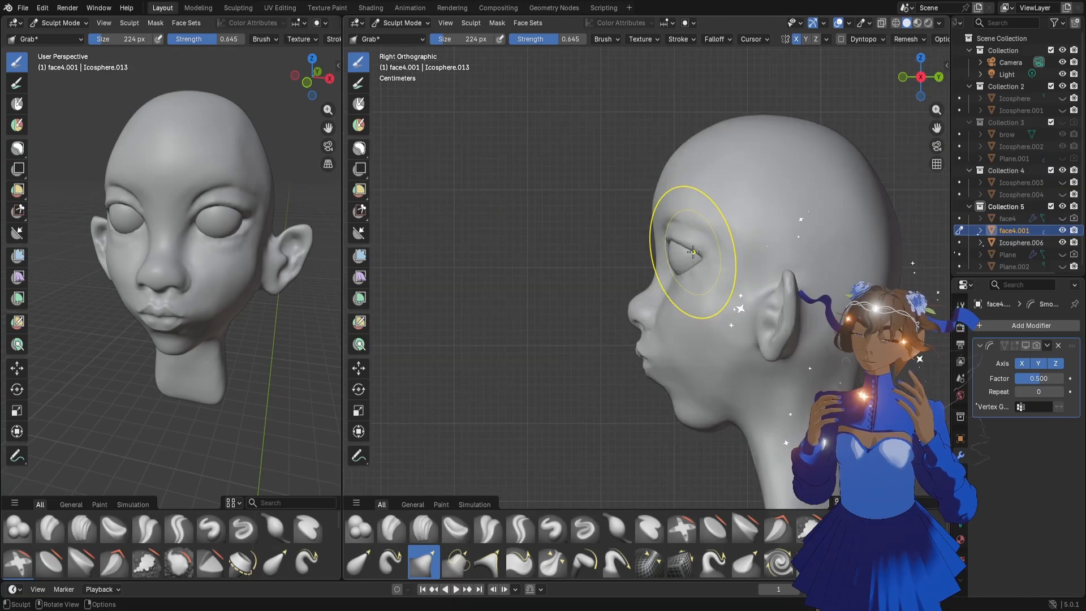
mouse_move(937, 127)
mouse_down()
mouse_move(898, 137)
mouse_move(852, 187)
mouse_up()
key(f)
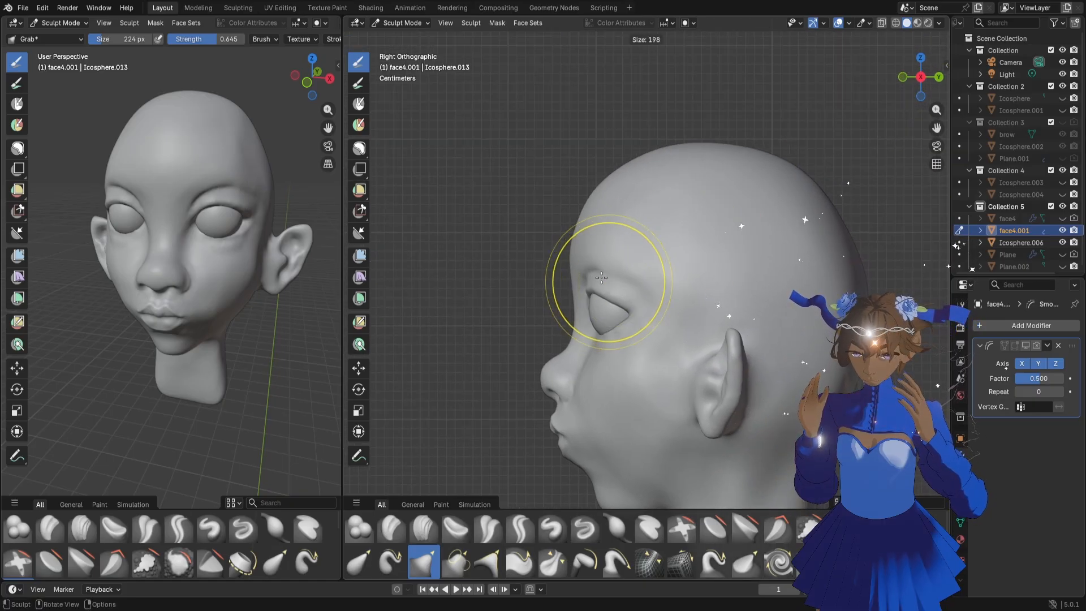
click(601, 277)
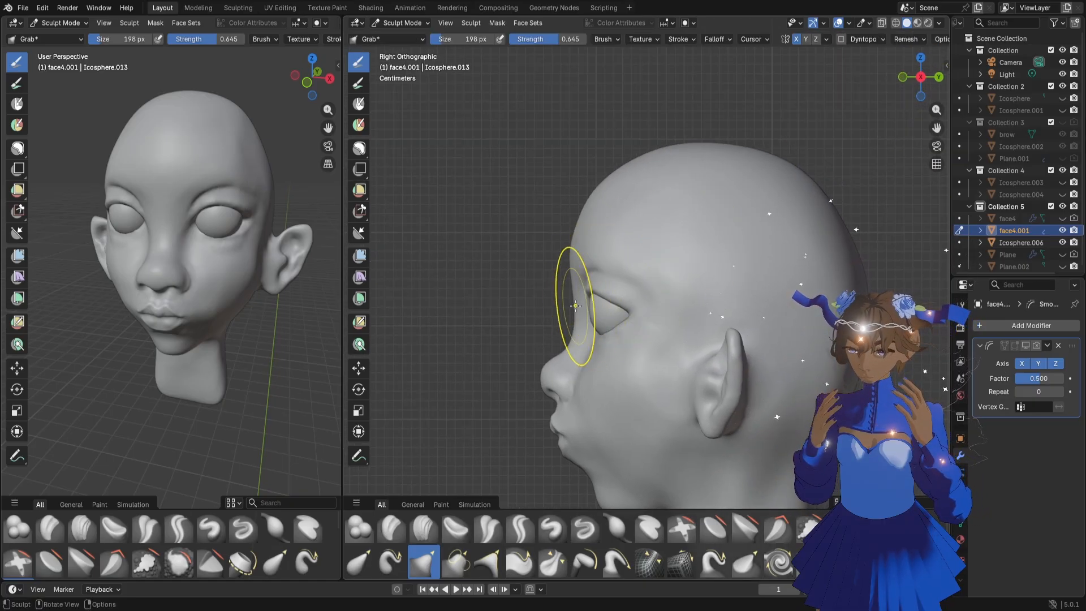
drag(575, 306, 582, 309)
drag(578, 267, 569, 268)
key(ctrl+z)
Reshape the upper forehead profile with the Grab brush, and adjust the crown and upper back of the skull at 298 px
drag(590, 189, 589, 207)
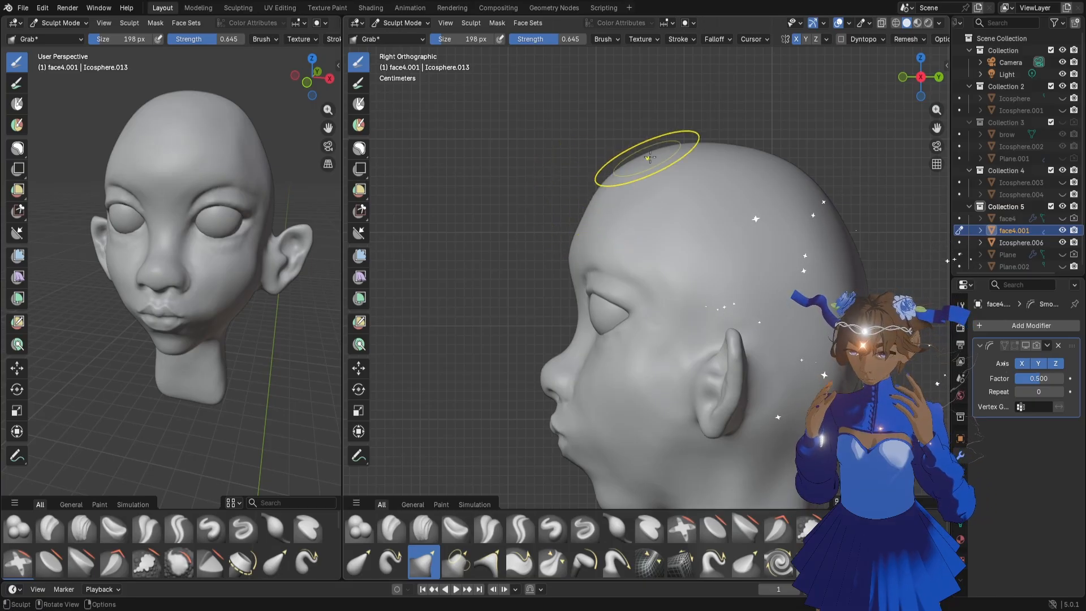
drag(646, 155, 641, 158)
scroll(639, 162, down, 2)
key(f)
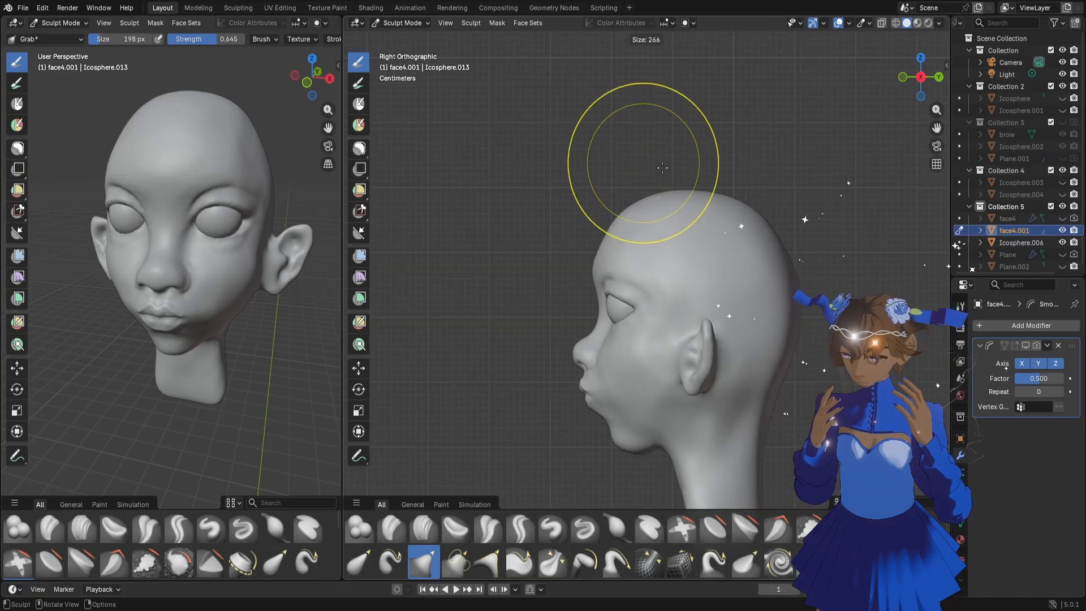
click(716, 194)
drag(707, 178, 744, 207)
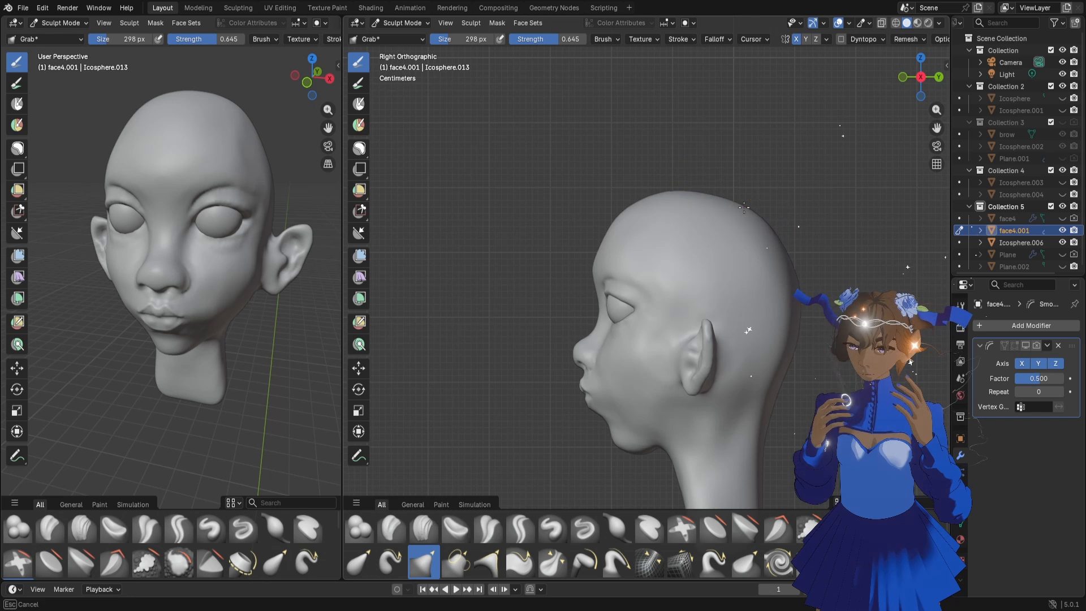
drag(768, 216, 758, 218)
Refine the curve of the forehead from hairline to brow in profile with the Grab brush at 238 px
scroll(655, 189, up, 2)
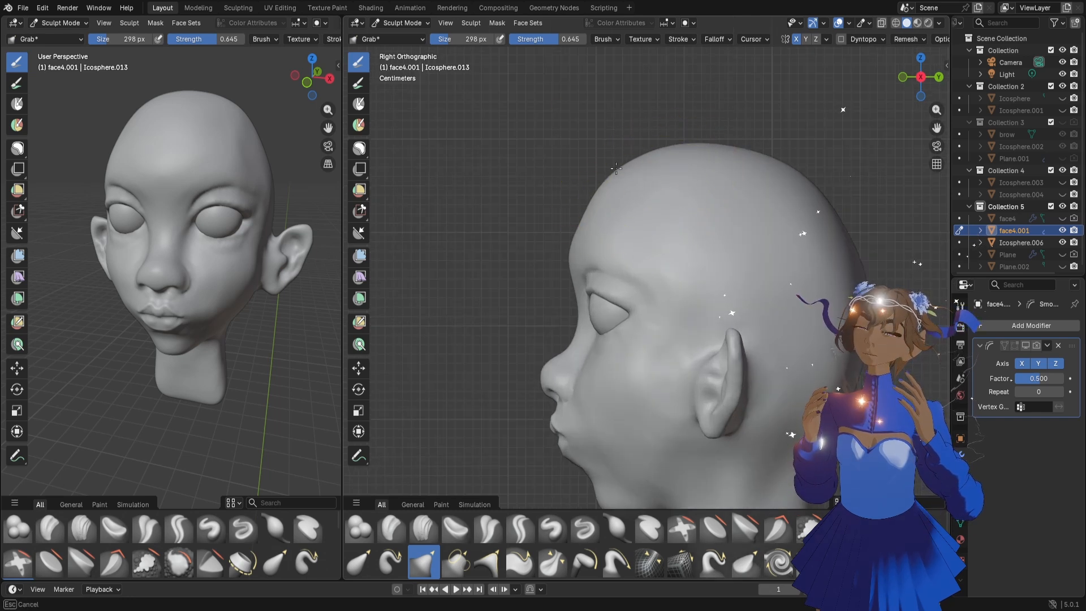
key(f)
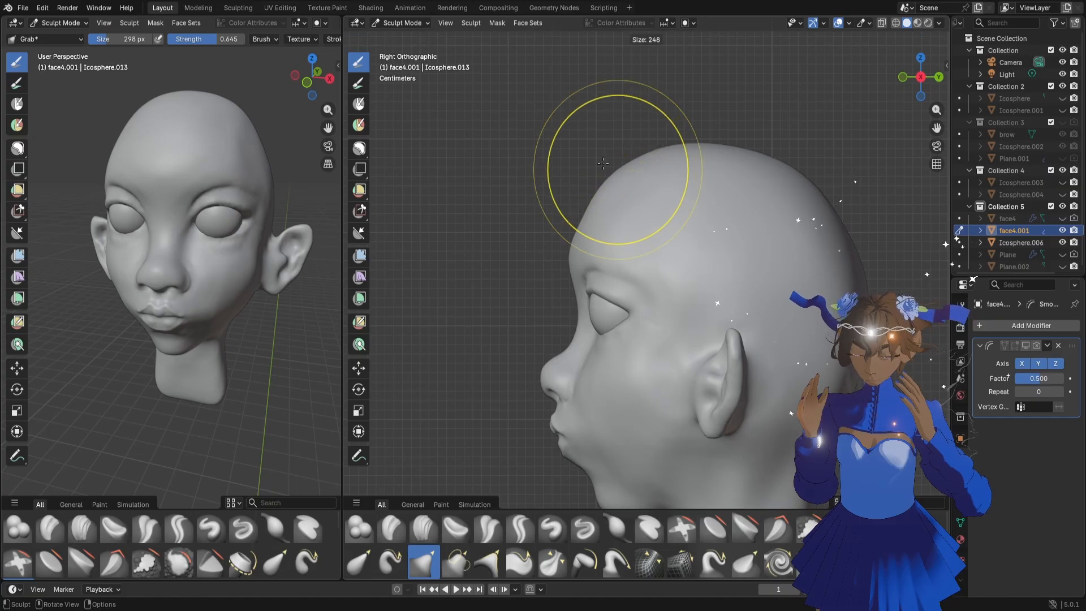
click(617, 178)
mouse_move(617, 178)
mouse_down()
mouse_move(620, 194)
mouse_move(669, 197)
mouse_move(664, 152)
mouse_move(665, 175)
mouse_up()
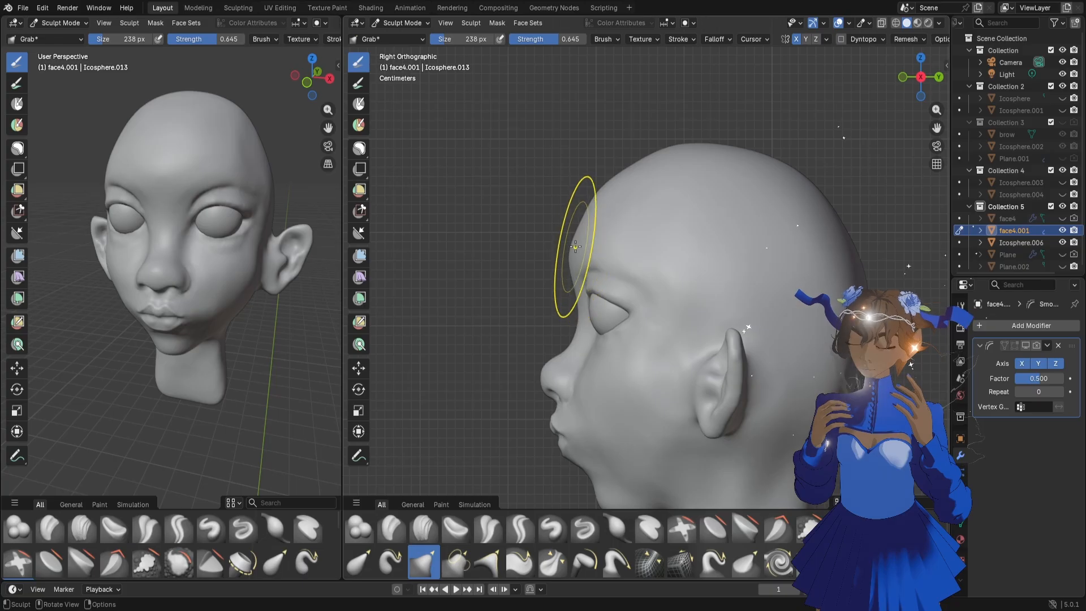
drag(580, 252, 576, 249)
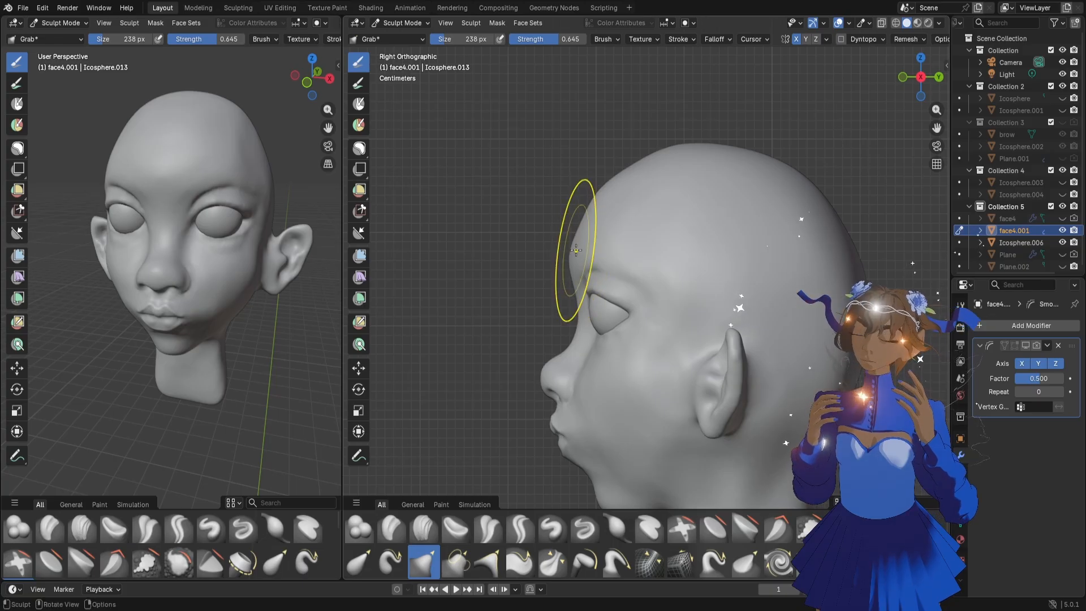
Even out the forehead and brow surface with the Flatten/Contrast brush at 90 px
scroll(205, 161, up, 1)
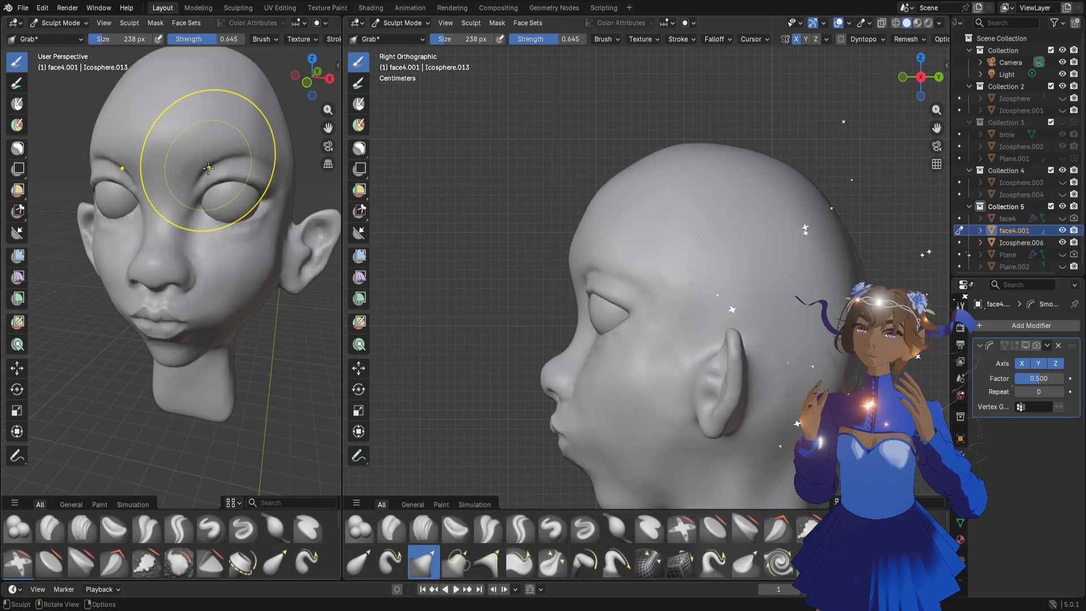
scroll(288, 166, up, 1)
key(f)
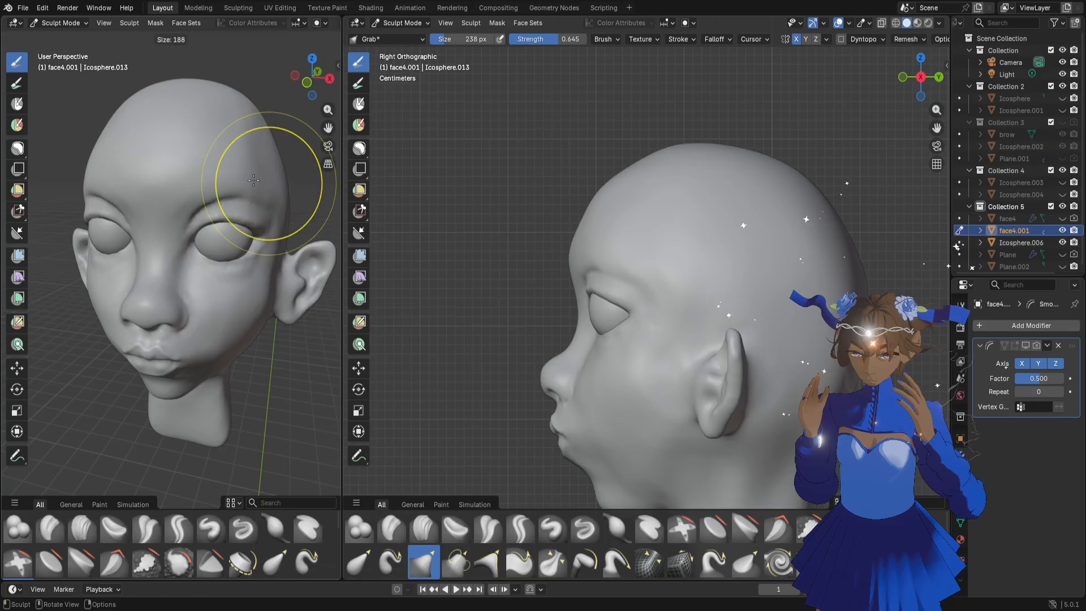
click(294, 183)
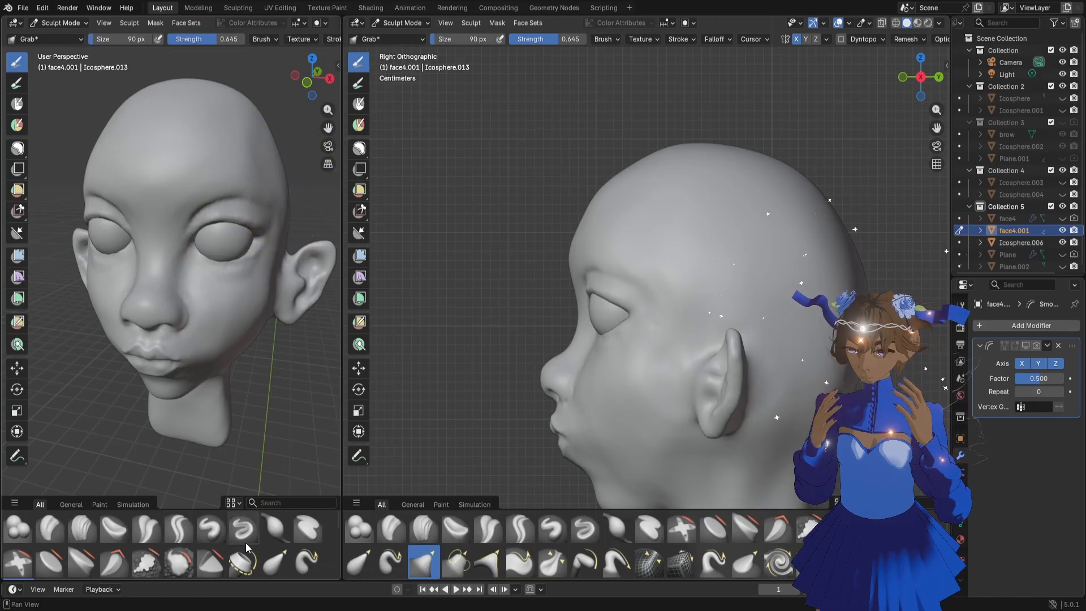
click(714, 528)
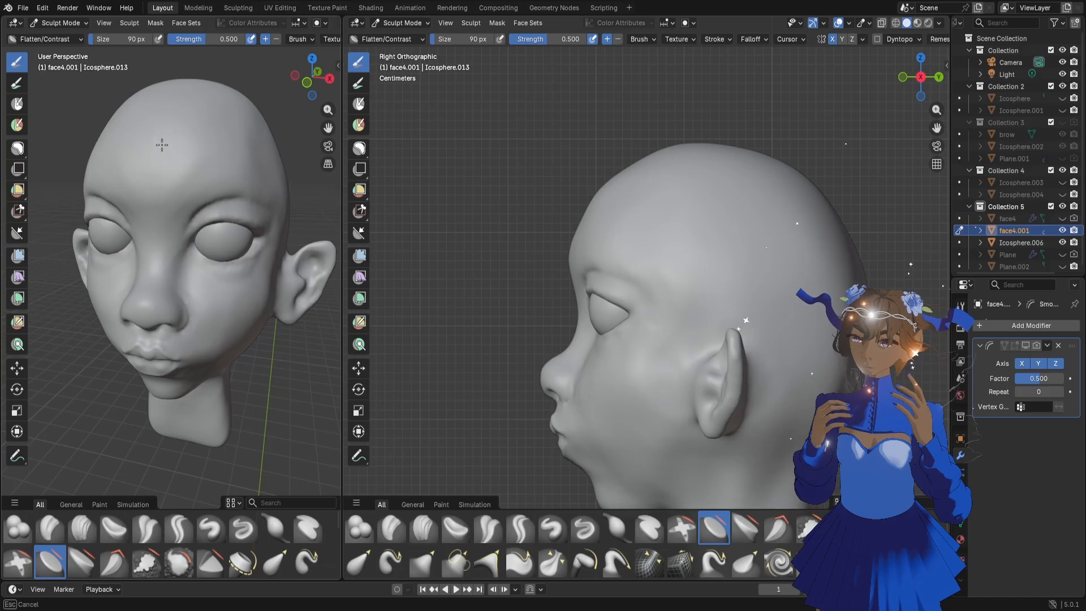
mouse_move(214, 222)
middle_down()
mouse_move(228, 200)
mouse_move(206, 228)
middle_up()
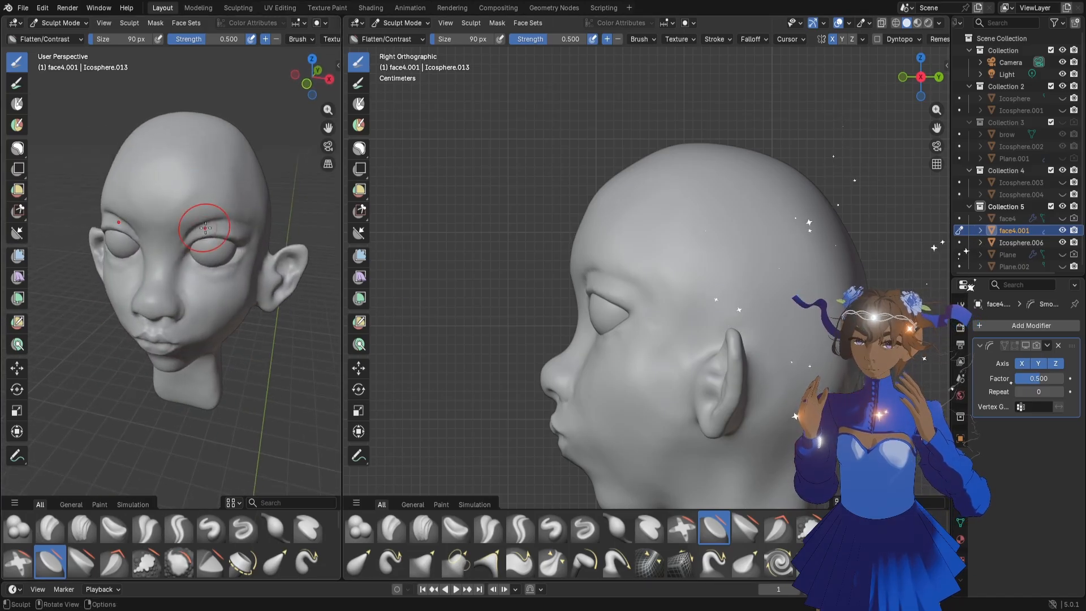
shift+drag(186, 165, 198, 168)
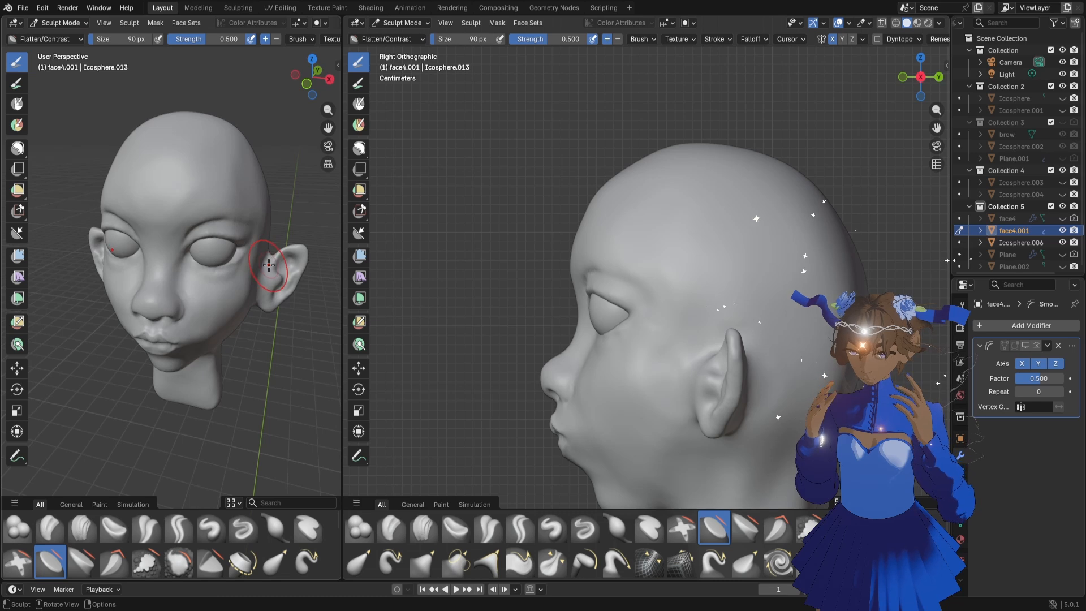
Flatten the cheek area below the eye and beside the nose with the Flatten/Contrast brush at 64 px
middle_drag(269, 265, 500, 294)
scroll(601, 308, down, 2)
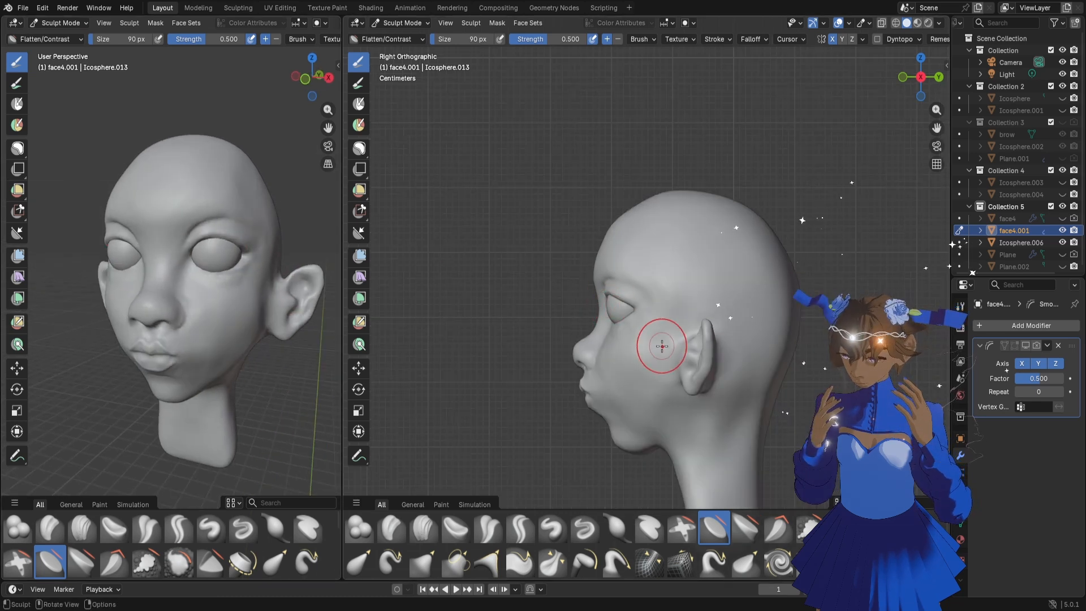
scroll(615, 354, up, 2)
middle_drag(614, 357, 672, 351)
middle_drag(594, 379, 632, 373)
scroll(632, 373, up, 1)
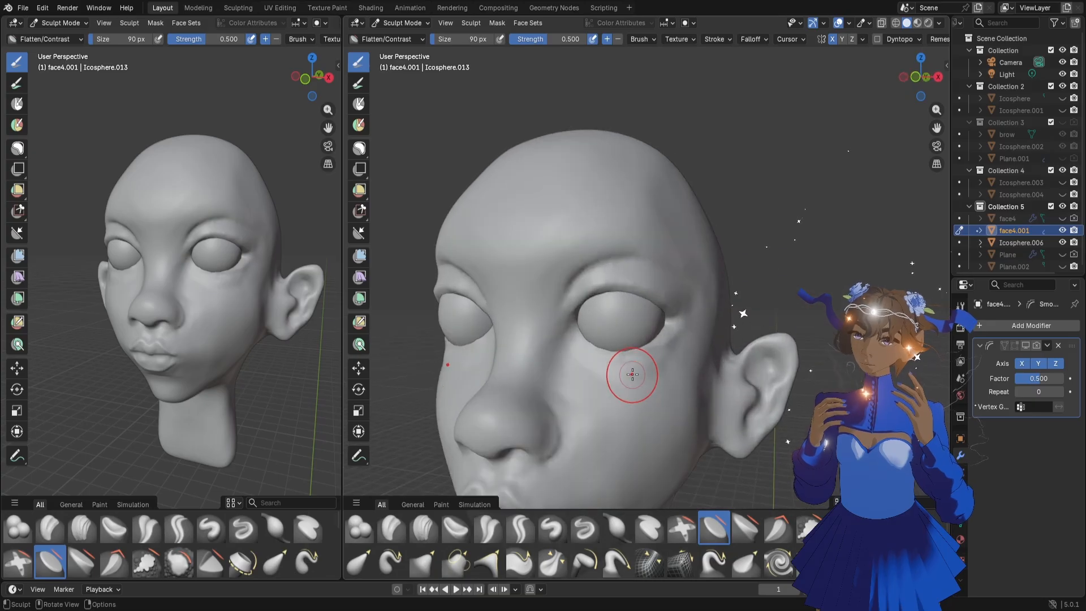
key(f)
click(571, 391)
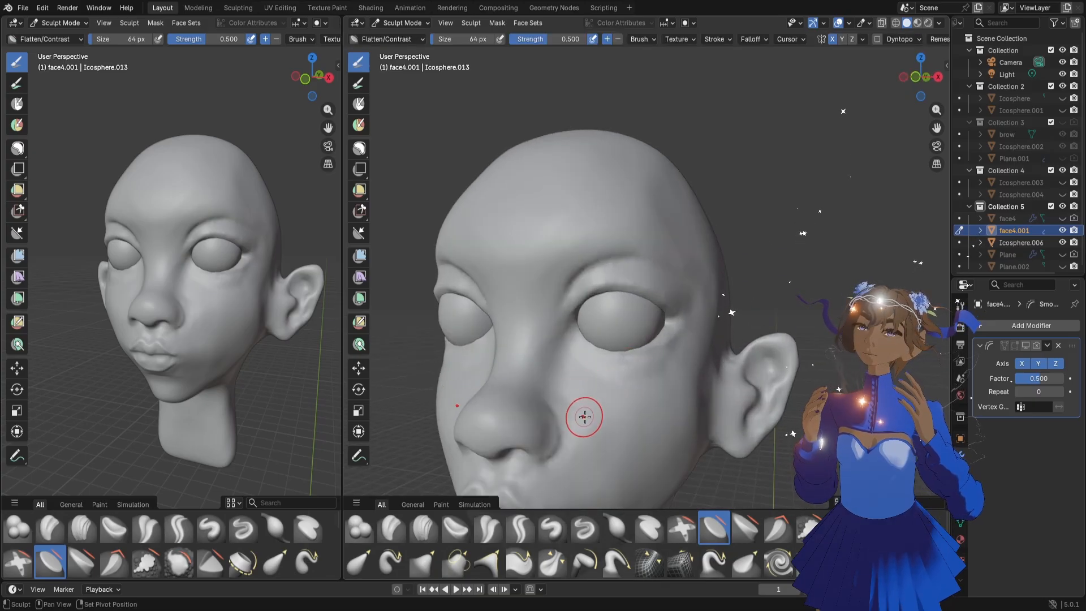
drag(934, 127, 934, 51)
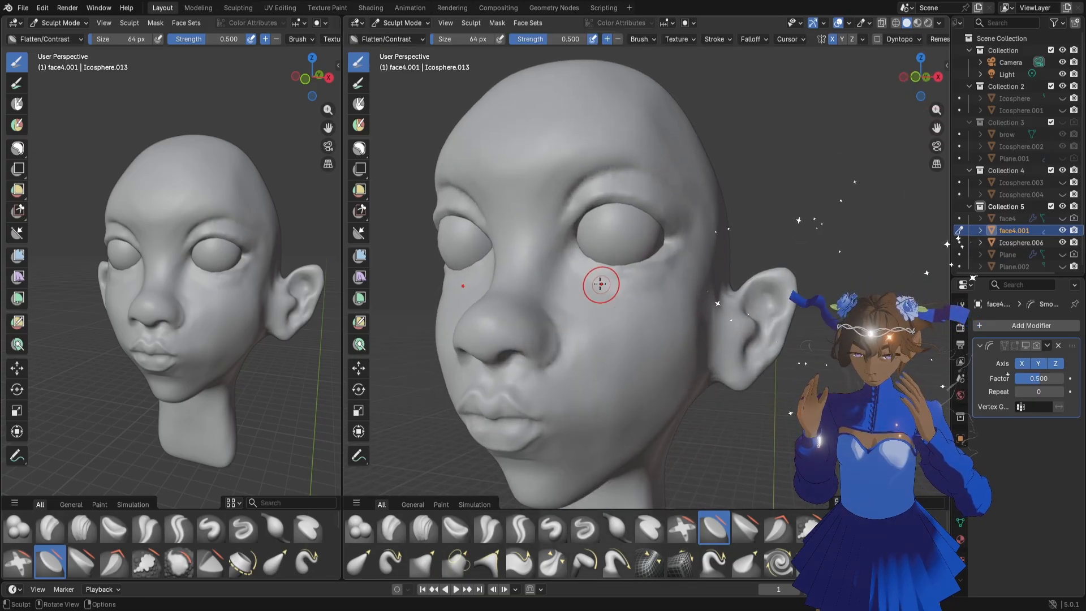
middle_drag(590, 460, 605, 498)
Try to carve a curved crease from the inner eye down around the cheek with the Draw Sharp brush at 136 px
click(584, 529)
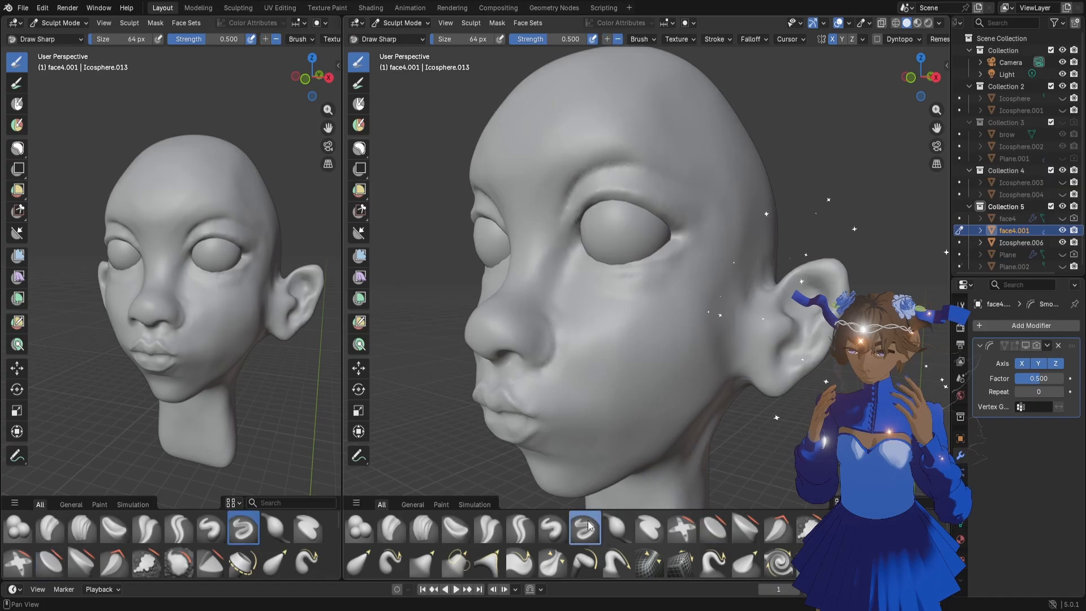
key(f)
click(594, 320)
mouse_move(588, 297)
mouse_down()
mouse_move(580, 316)
mouse_move(599, 368)
mouse_move(642, 382)
mouse_up()
middle_drag(284, 337, 205, 332)
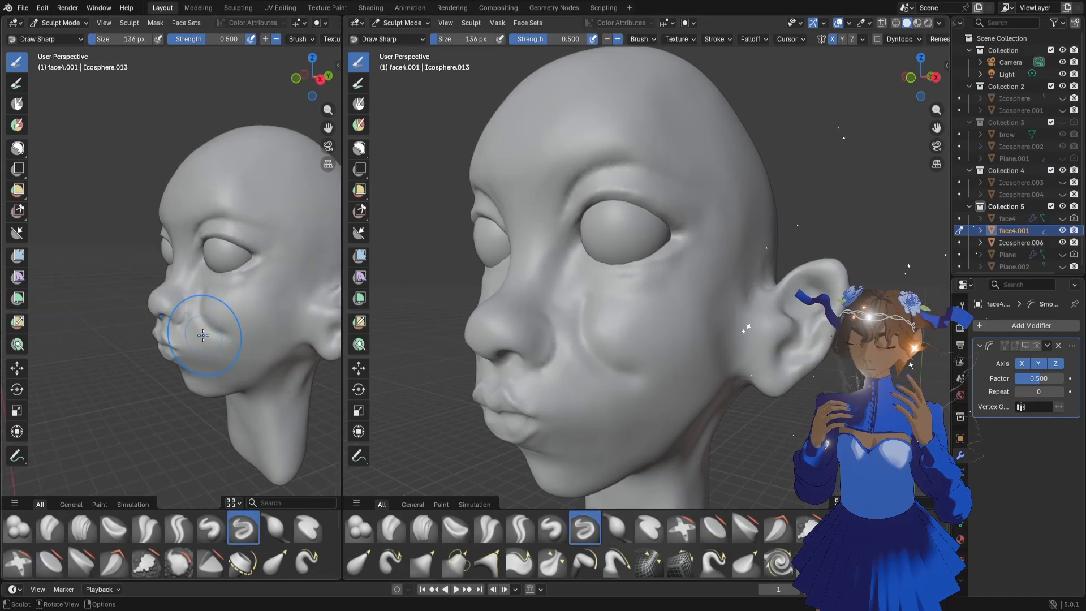
key(ctrl+z)
mouse_move(551, 273)
mouse_down()
mouse_move(594, 373)
mouse_move(633, 390)
mouse_up()
mouse_move(250, 328)
middle_down()
mouse_move(177, 312)
mouse_move(242, 312)
middle_up()
scroll(594, 309, up, 3)
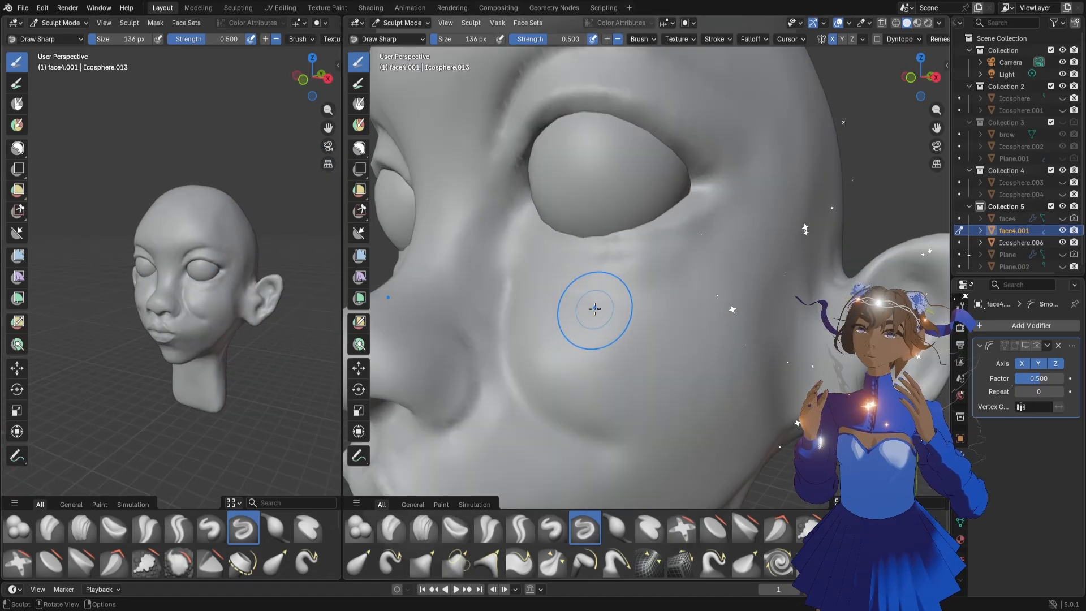
scroll(594, 310, down, 2)
Refine the surface under the eye and across the upper cheek with the Draw Sharp brush at 82 px
middle_drag(579, 310, 600, 316)
key(f)
click(583, 311)
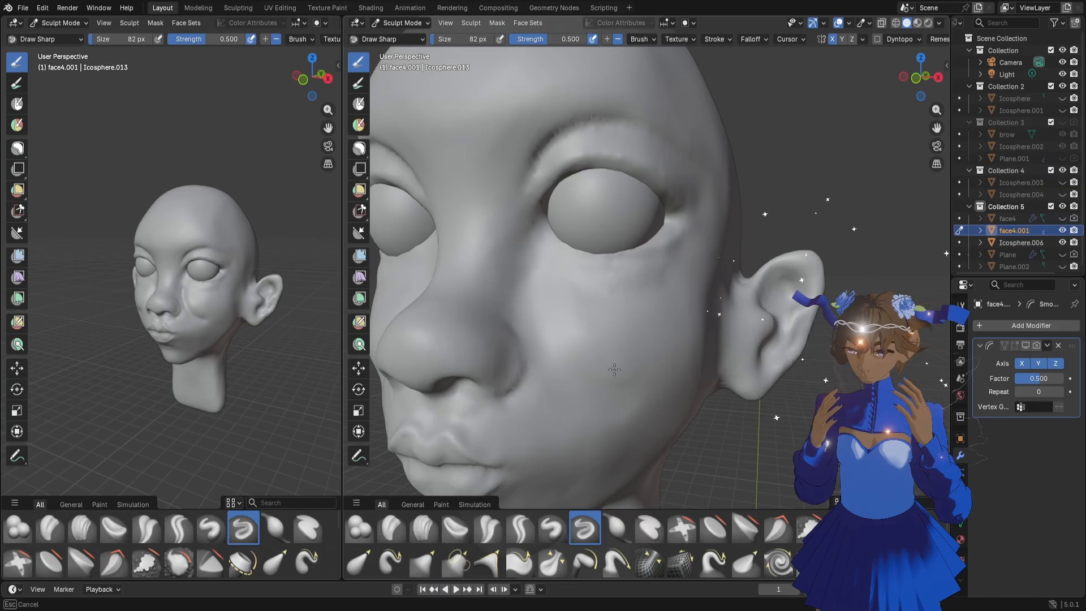
mouse_move(210, 334)
middle_down()
mouse_move(260, 334)
mouse_move(198, 331)
middle_up()
scroll(260, 335, up, 2)
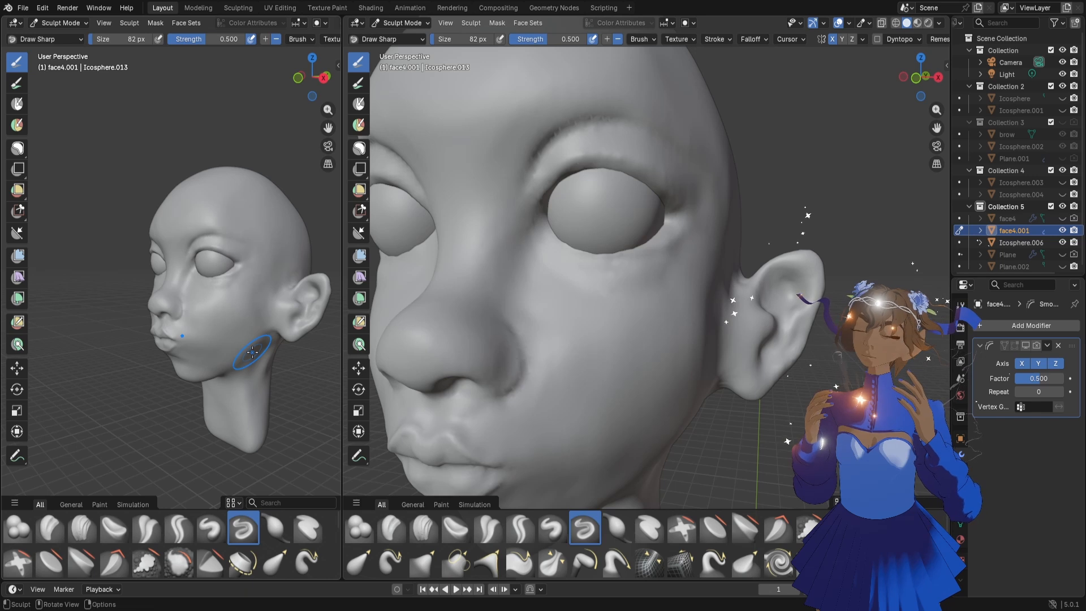
Carve the hollow of the inner ear with the Draw Sharp brush at 128 px
middle_drag(775, 282, 756, 285)
key(f)
click(807, 336)
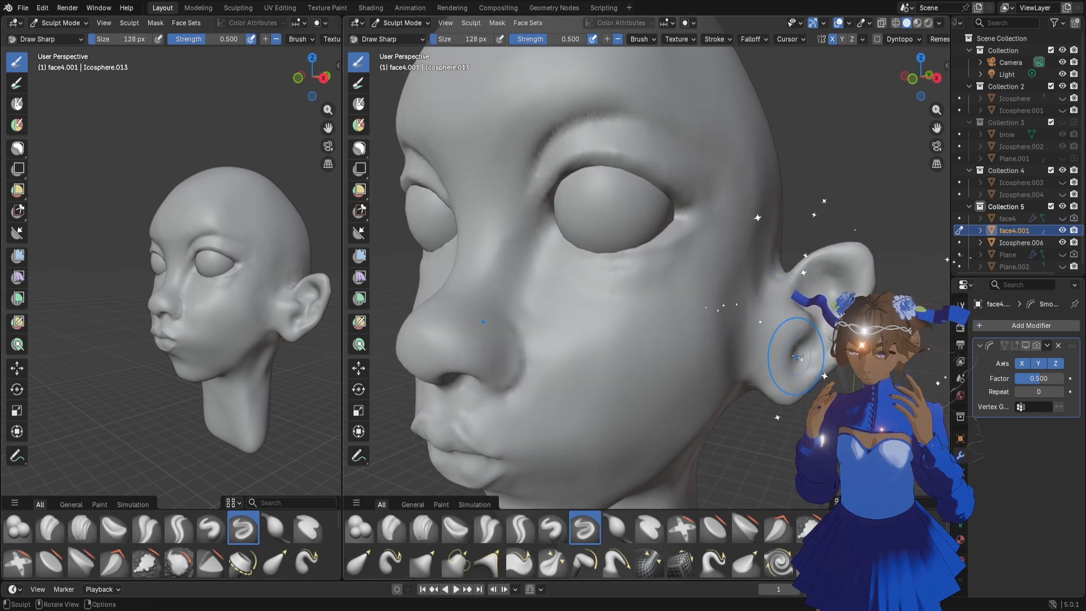
middle_drag(825, 337, 813, 337)
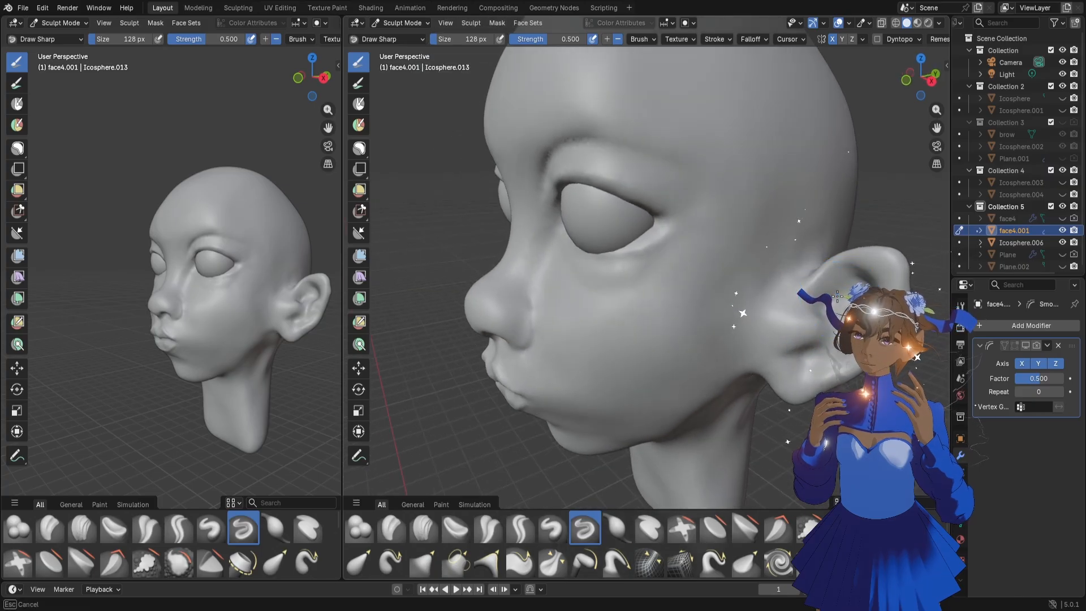
mouse_move(833, 300)
middle_down()
mouse_move(815, 322)
mouse_move(833, 328)
mouse_move(825, 321)
middle_up()
Define the lower inner ear between the tragus and the lobe with the Draw Sharp brush at 48 px
key(g)
key(f)
click(814, 322)
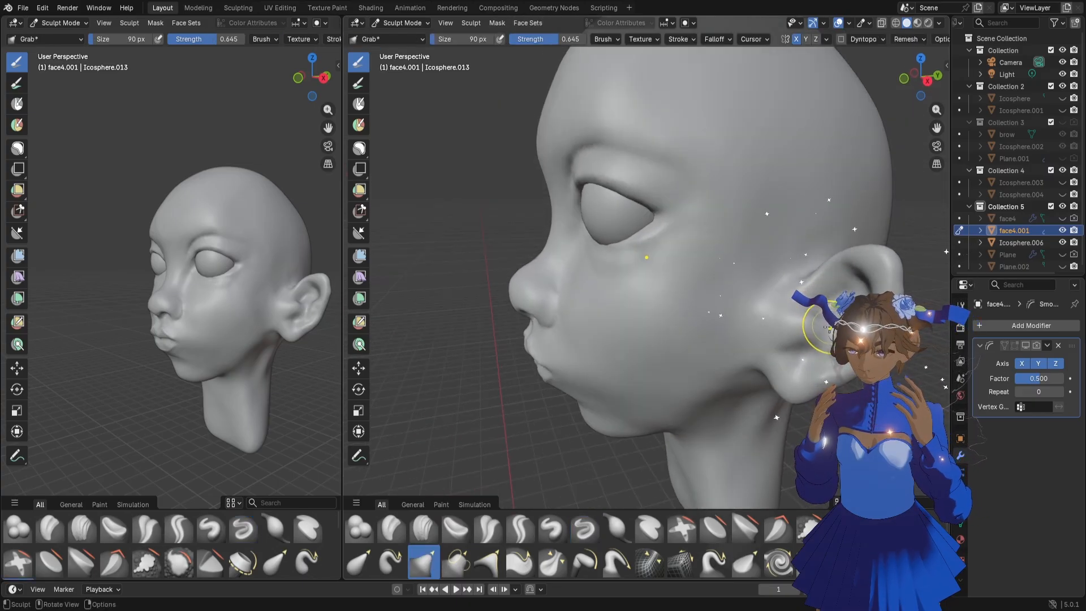
click(583, 529)
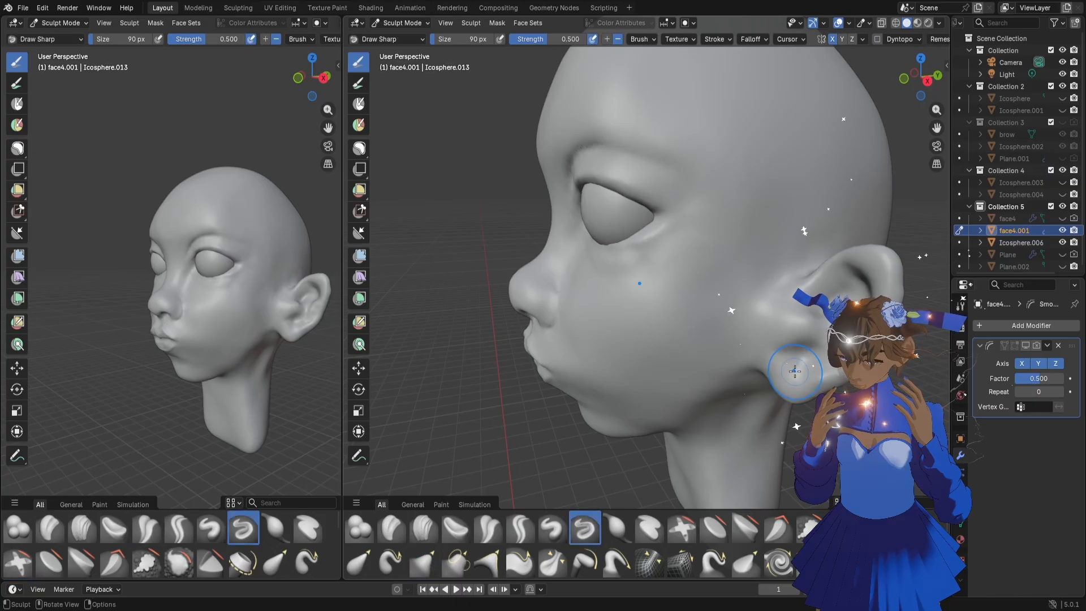
key(f)
click(798, 336)
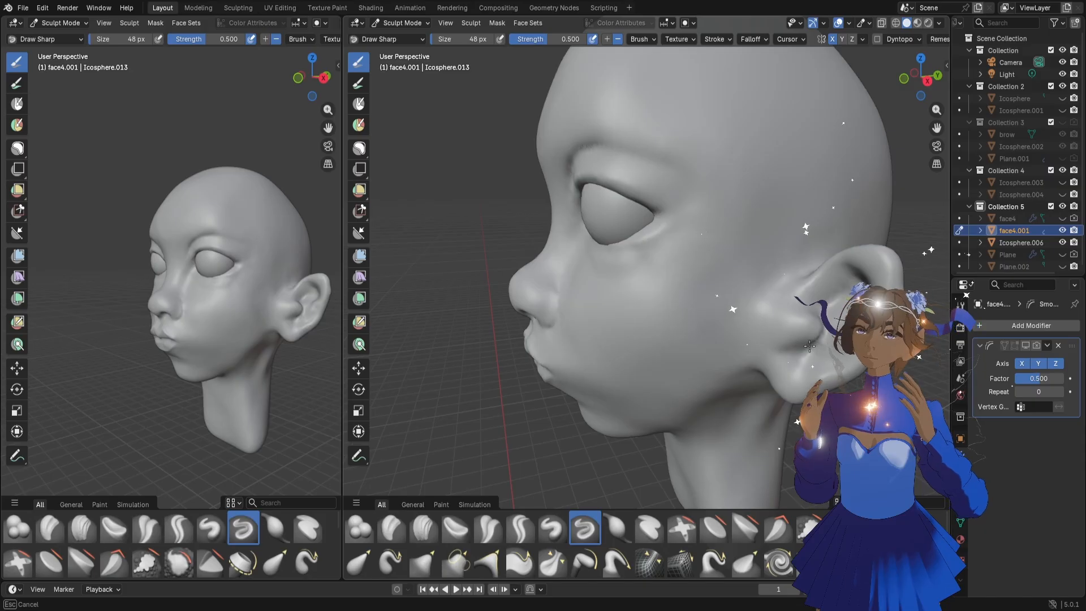
middle_drag(810, 346, 835, 339)
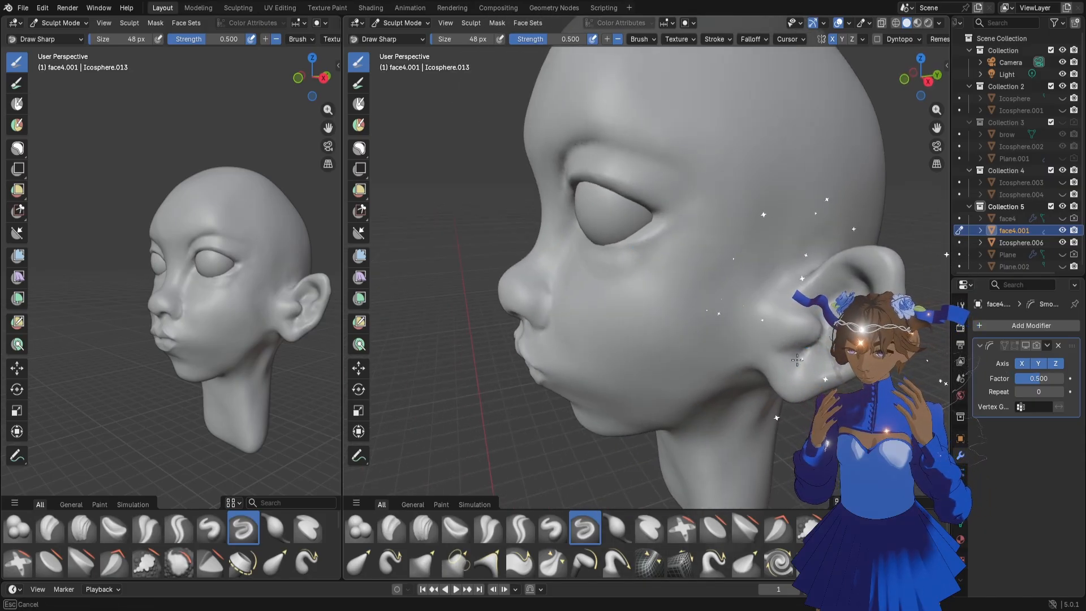
middle_drag(805, 377, 815, 362)
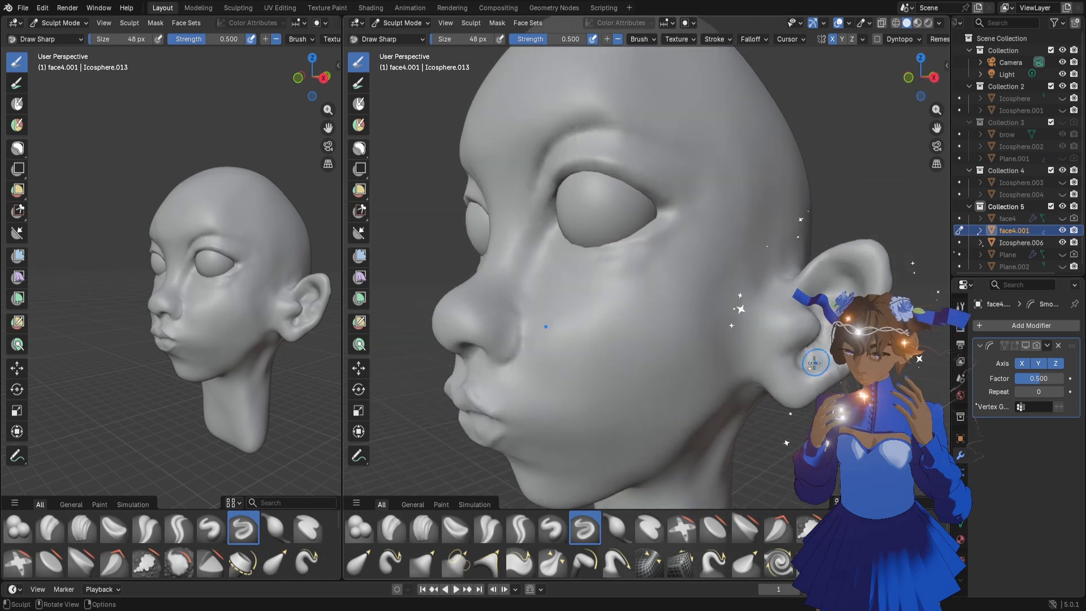
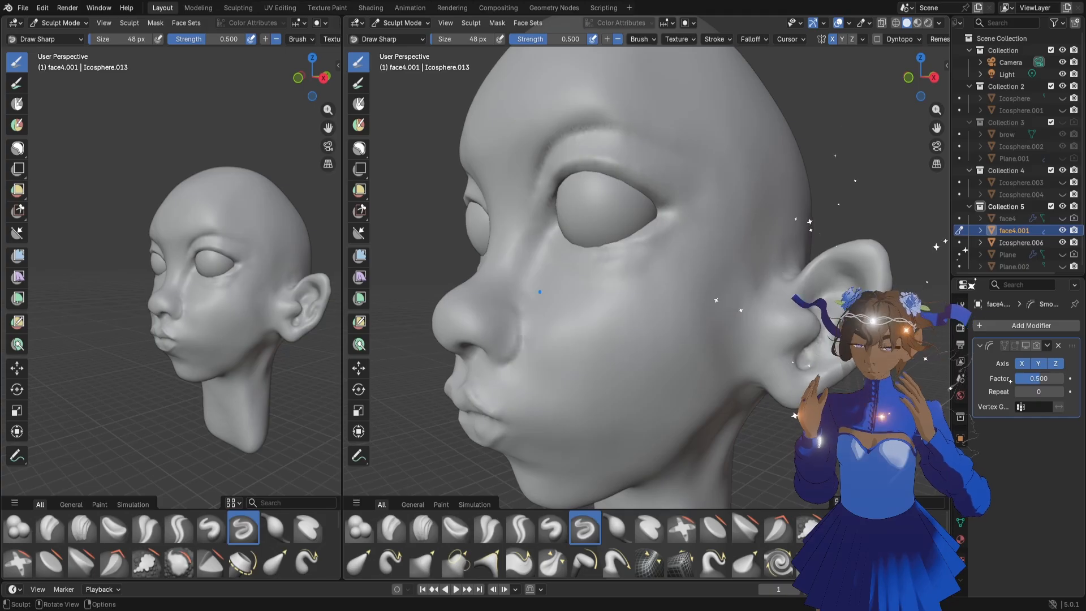
Refine the inner folds of the ear with the Draw Sharp brush, reducing its size to 28 px
middle_drag(815, 362, 832, 277)
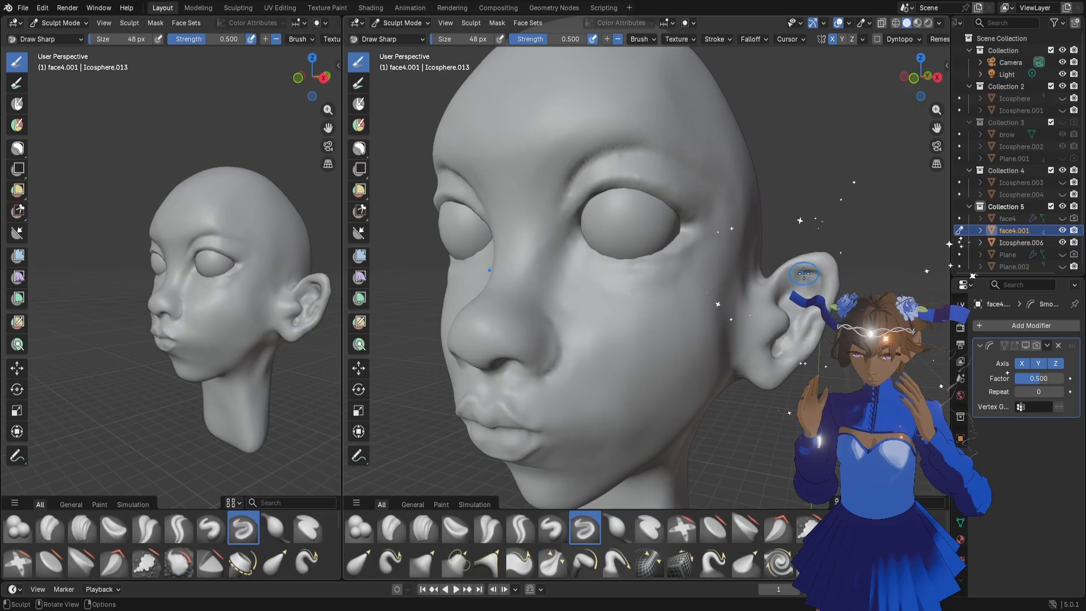
scroll(819, 290, down, 4)
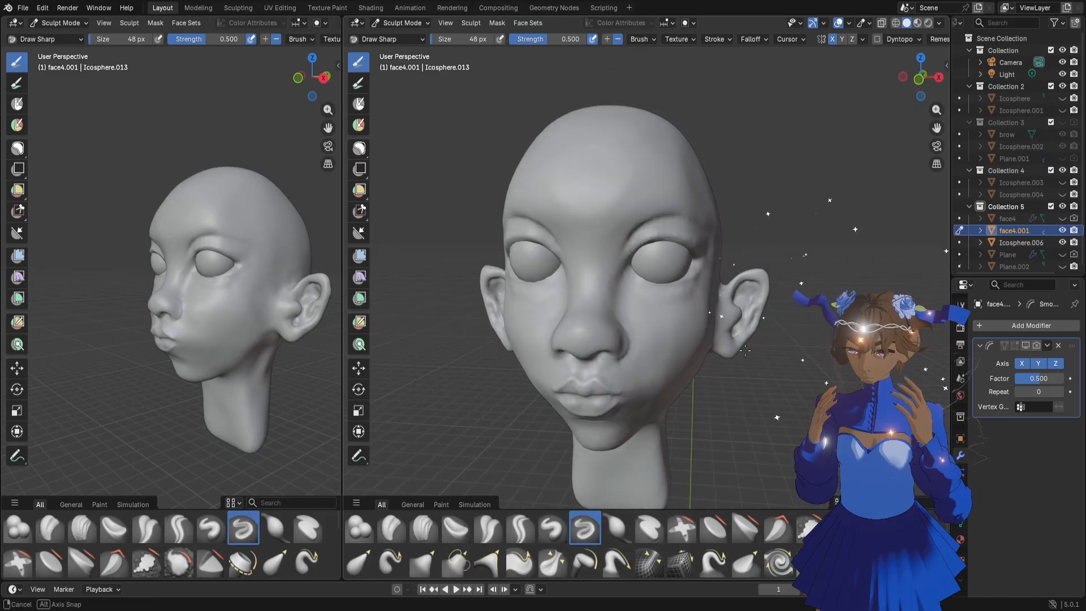
scroll(792, 294, up, 6)
scroll(780, 300, down, 2)
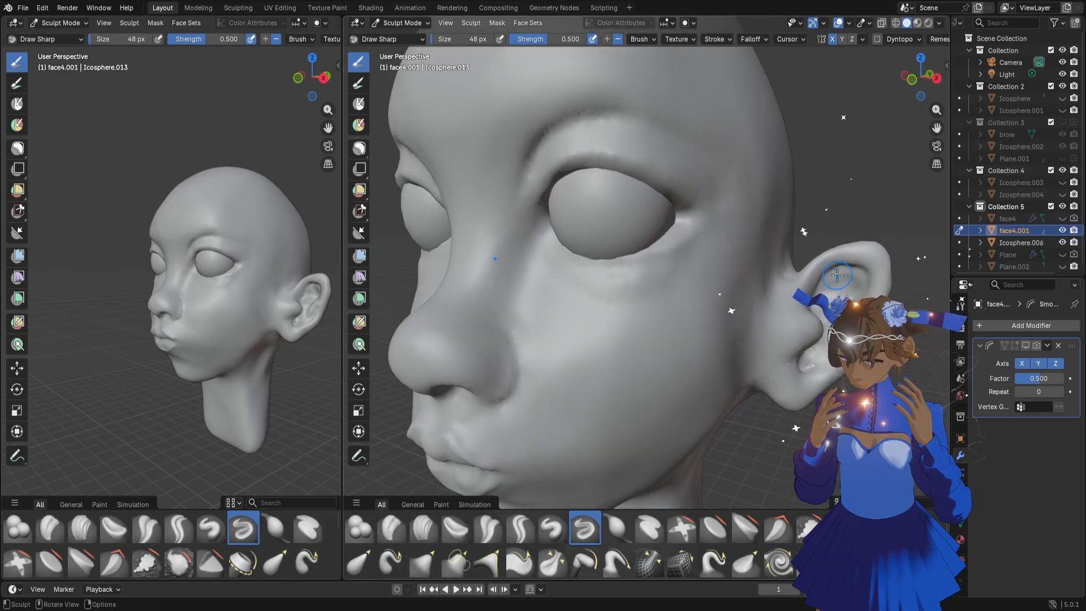
key(bracketleft)
key(bracketleft)
key(bracketleft)
key(bracketleft)
key(bracketleft)
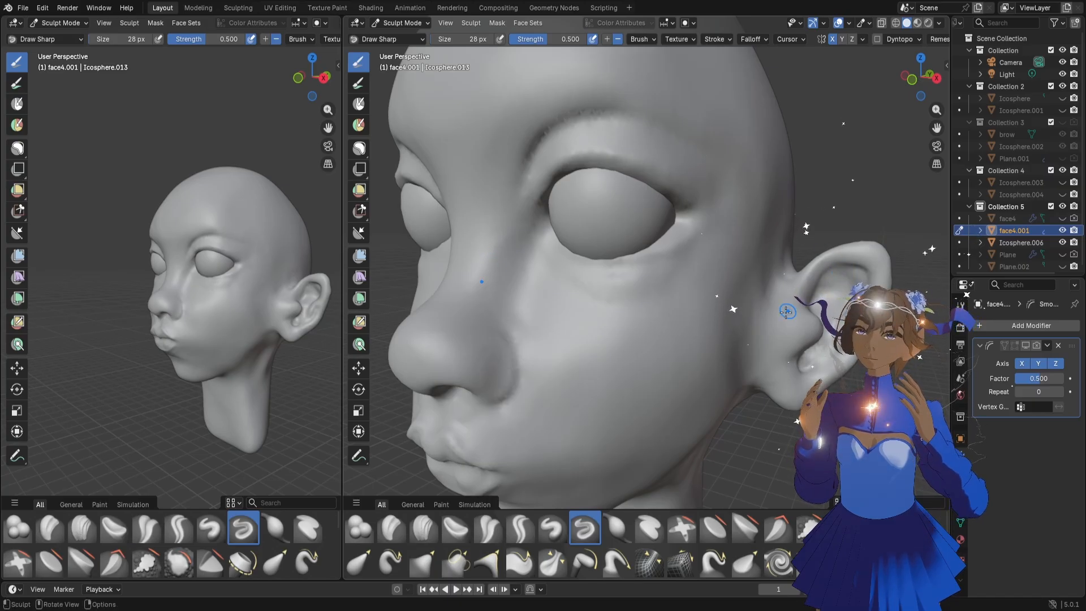
Sculpt the junction between the back of the ear and the skull with the Draw Sharp brush at 128 px
key(f)
click(801, 333)
scroll(792, 326, down, 3)
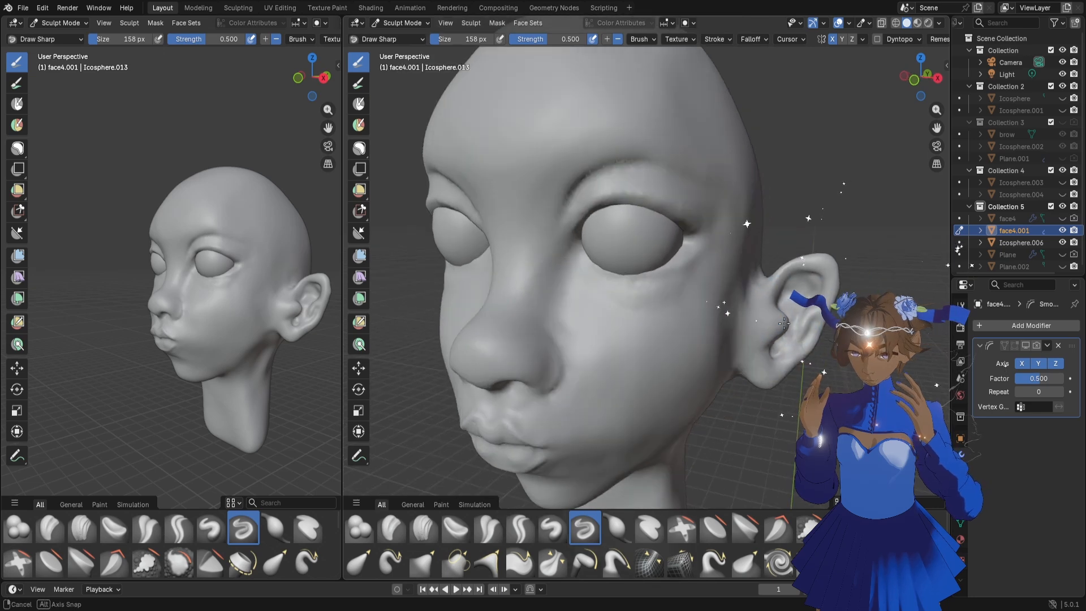
mouse_move(792, 309)
middle_down()
mouse_move(806, 313)
mouse_move(750, 320)
mouse_move(837, 306)
mouse_move(846, 278)
middle_up()
key(bracketleft)
key(bracketleft)
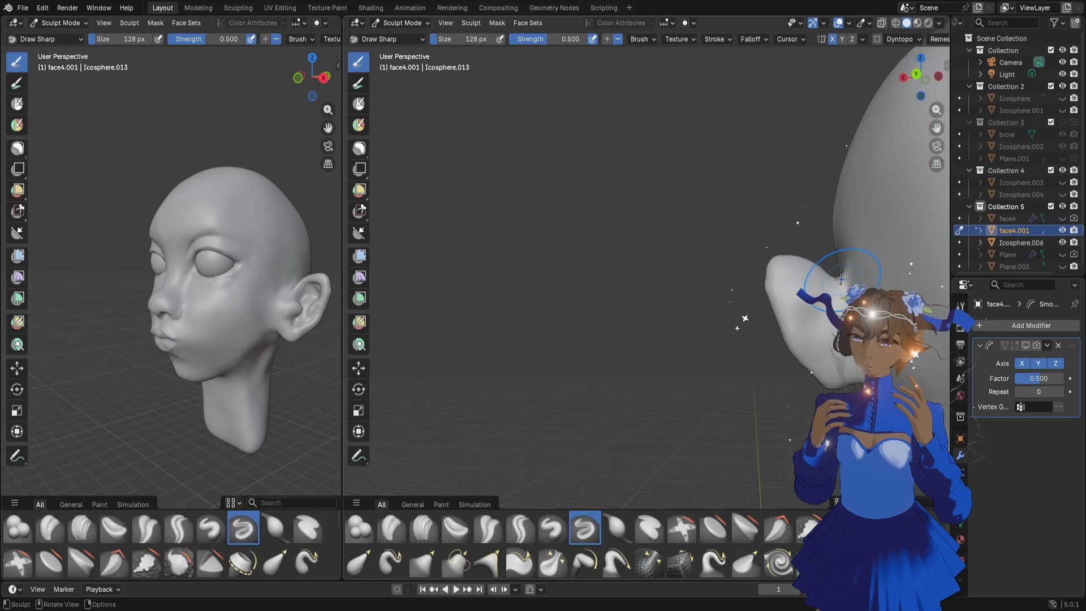
middle_drag(845, 290, 854, 281)
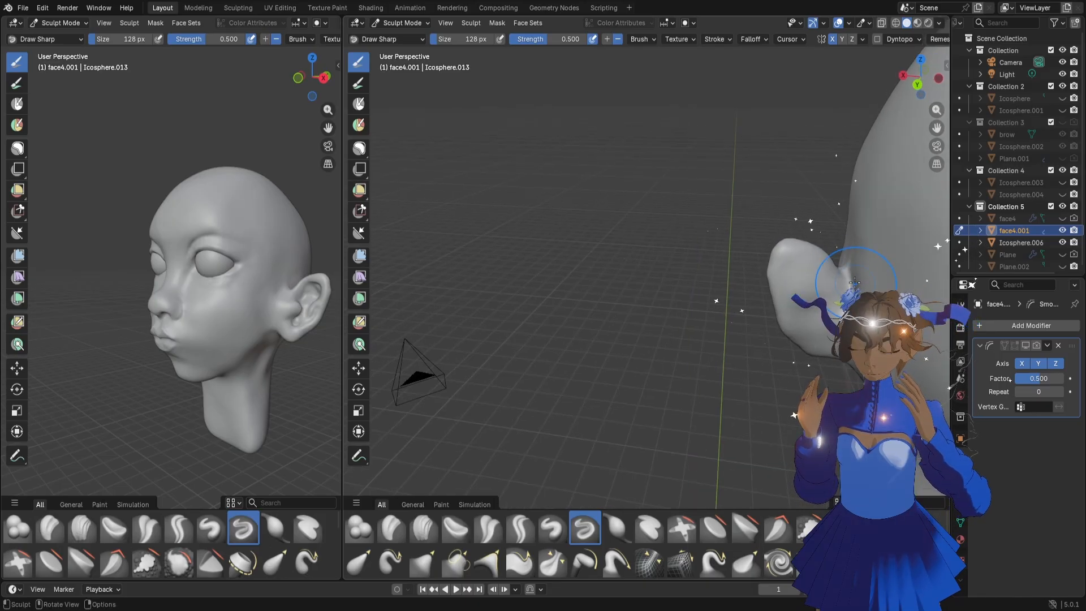
Sharpen the crease behind the ear with the Draw Sharp brush at 80 px and check it from several angles
key(f)
click(840, 282)
drag(850, 277, 851, 268)
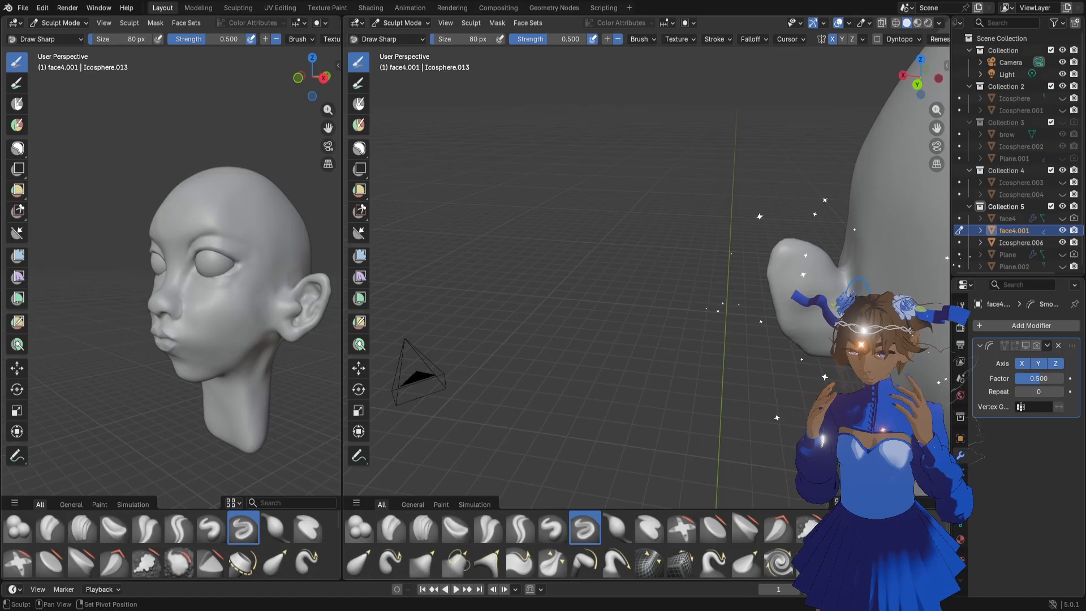
middle_drag(741, 288, 935, 275)
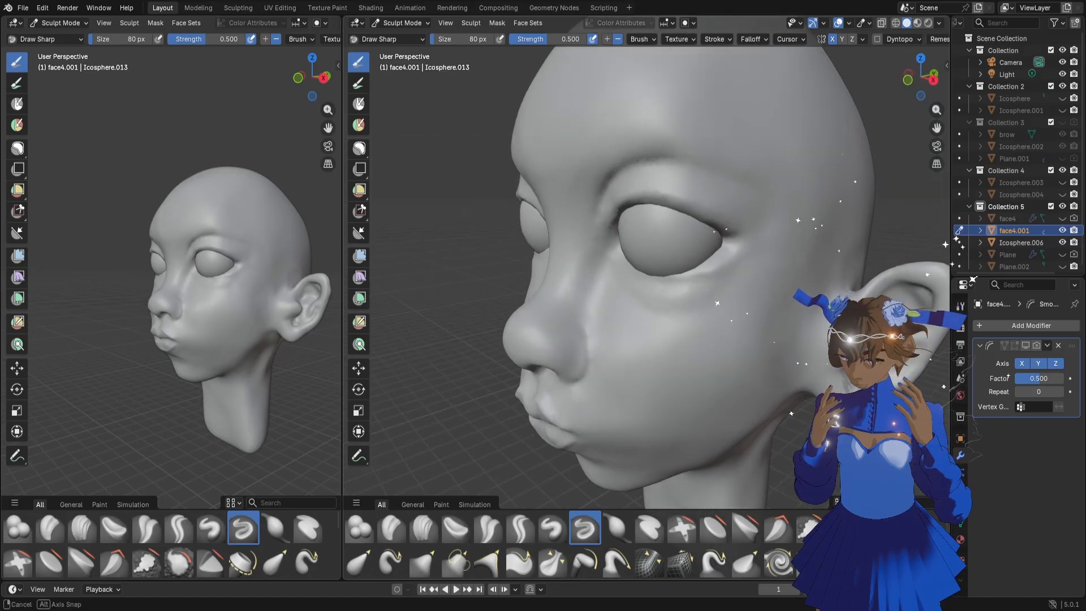
middle_drag(807, 354, 831, 302)
middle_drag(804, 384, 745, 369)
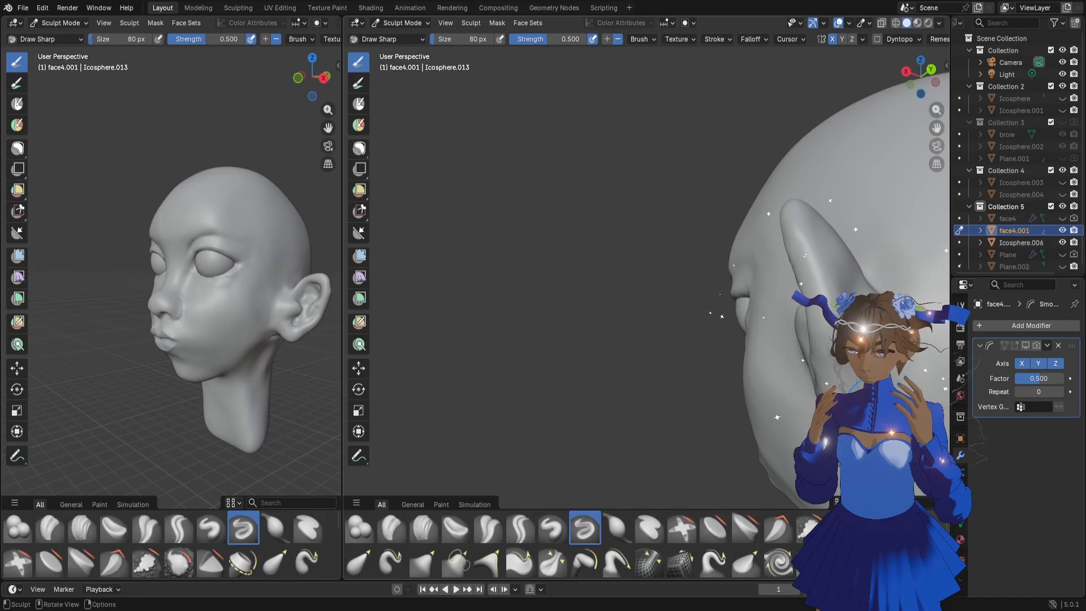
middle_drag(867, 399, 801, 424)
scroll(806, 363, down, 5)
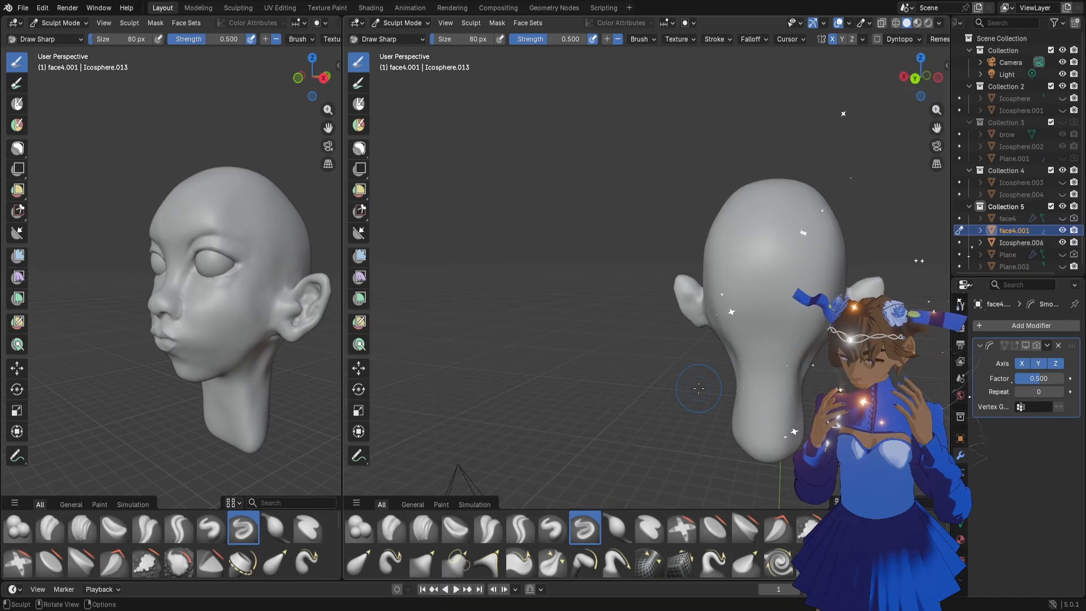
Reshape the lower neck with the Grab brush at 166 px
key(g)
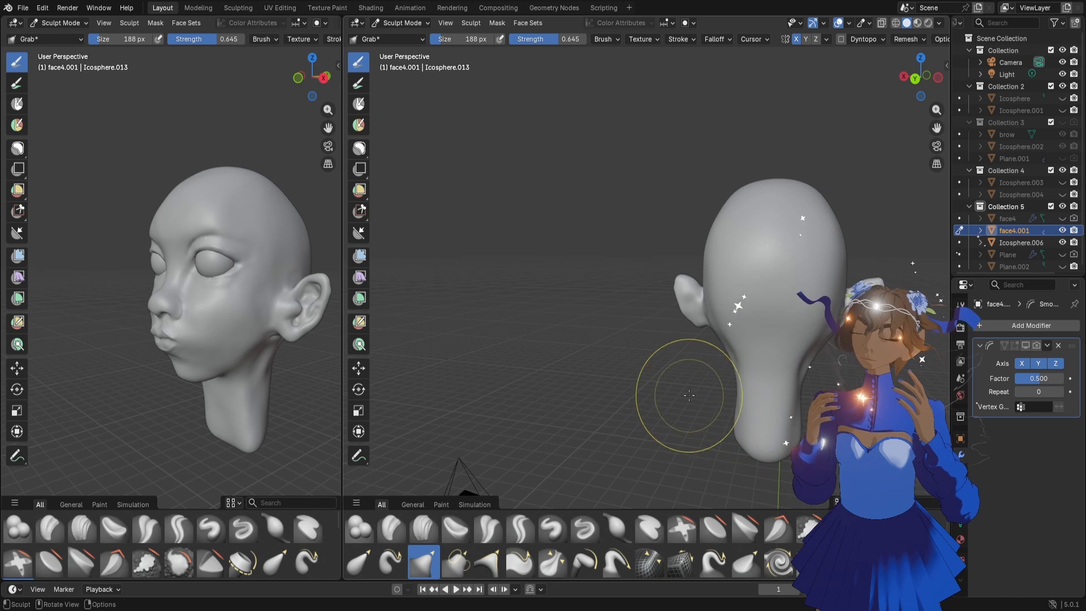
mouse_move(686, 388)
middle_down()
mouse_move(788, 364)
mouse_move(819, 403)
middle_up()
key(f)
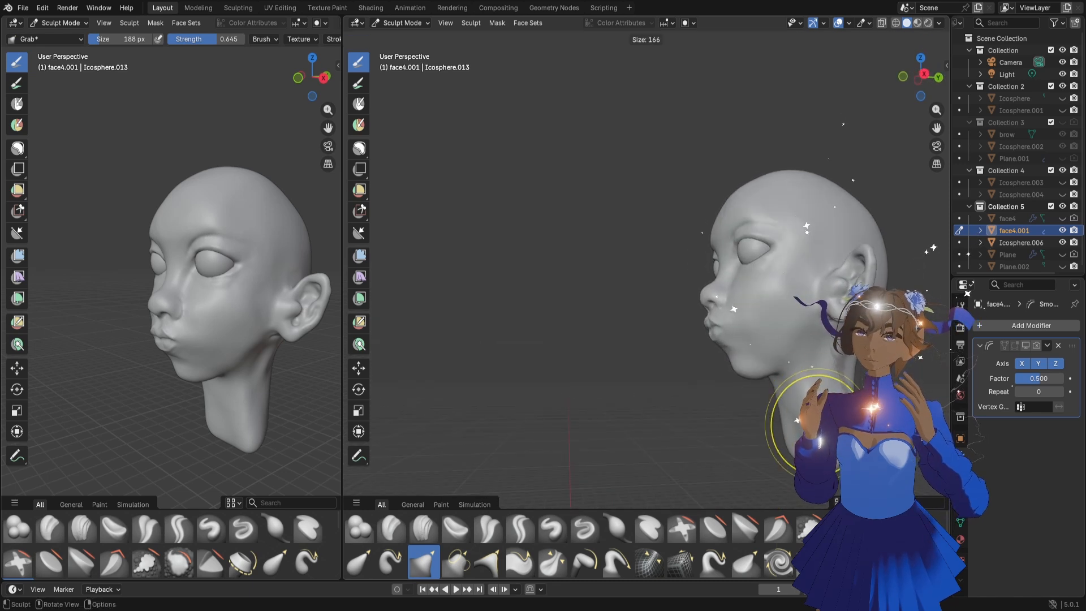
click(861, 420)
drag(789, 455, 792, 453)
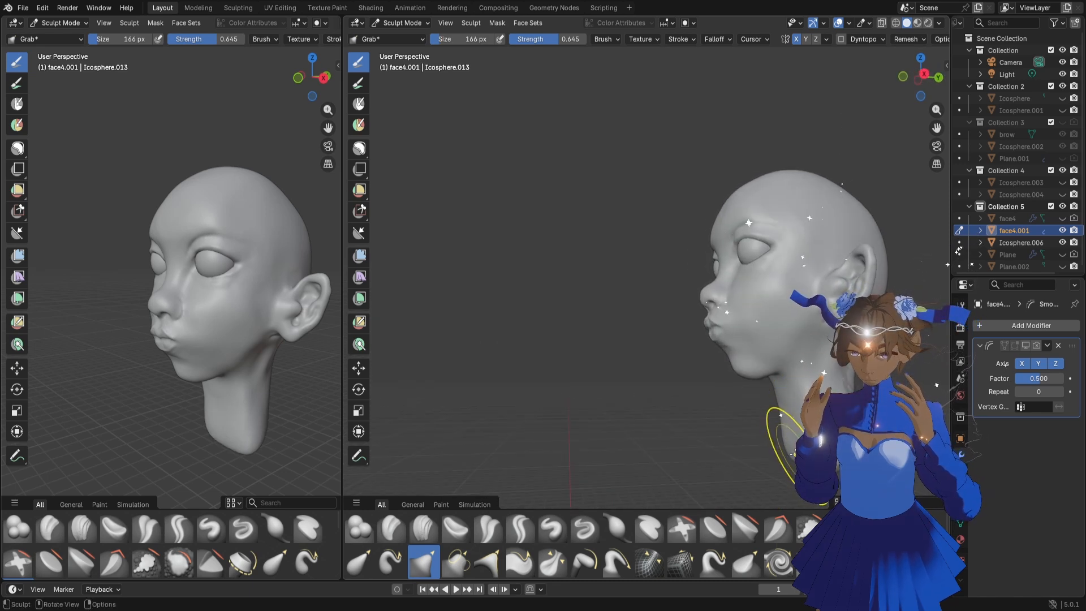
middle_drag(819, 447, 837, 444)
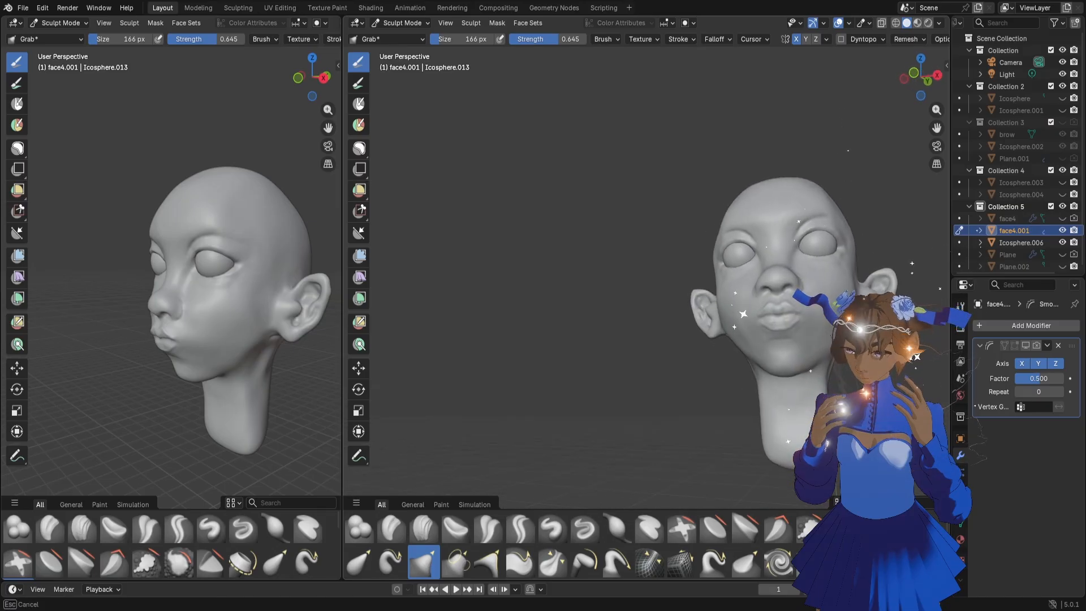
drag(842, 447, 845, 444)
middle_drag(811, 400, 790, 410)
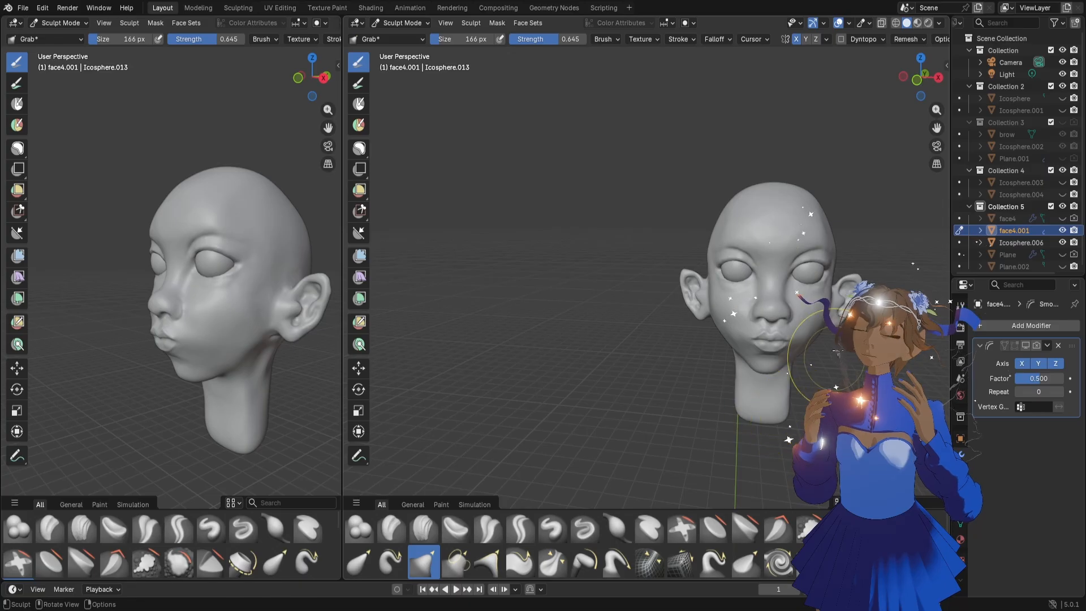
middle_drag(837, 352, 739, 243)
scroll(771, 242, up, 4)
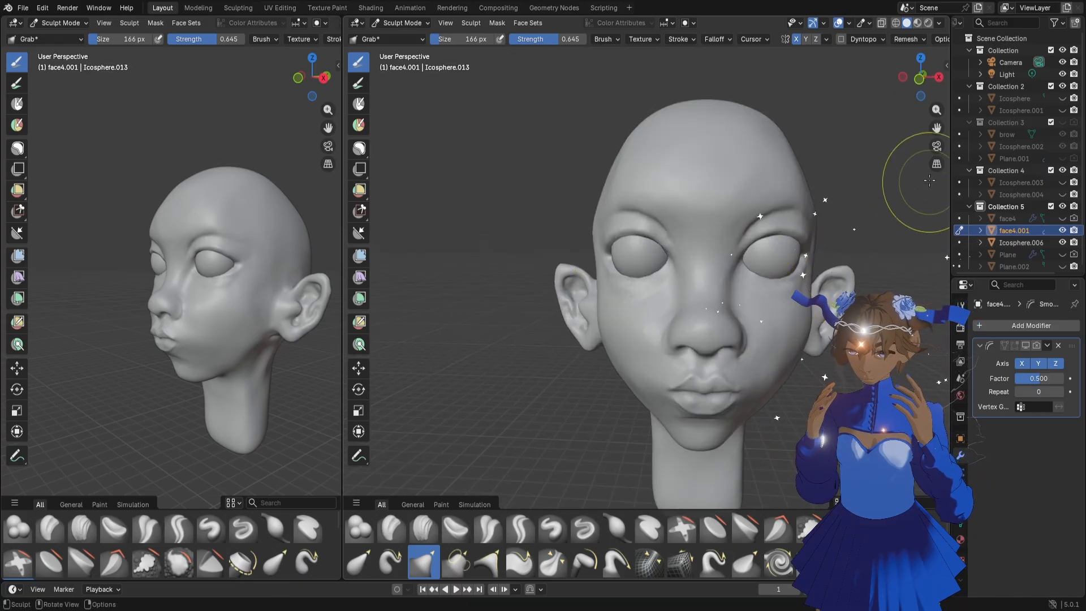
drag(936, 127, 865, 141)
Switch to Object Mode and move the eyeballs slightly back into their sockets along the Y axis
mouse_move(758, 268)
middle_down()
mouse_move(643, 266)
mouse_move(576, 291)
middle_up()
click(397, 23)
click(401, 37)
click(579, 287)
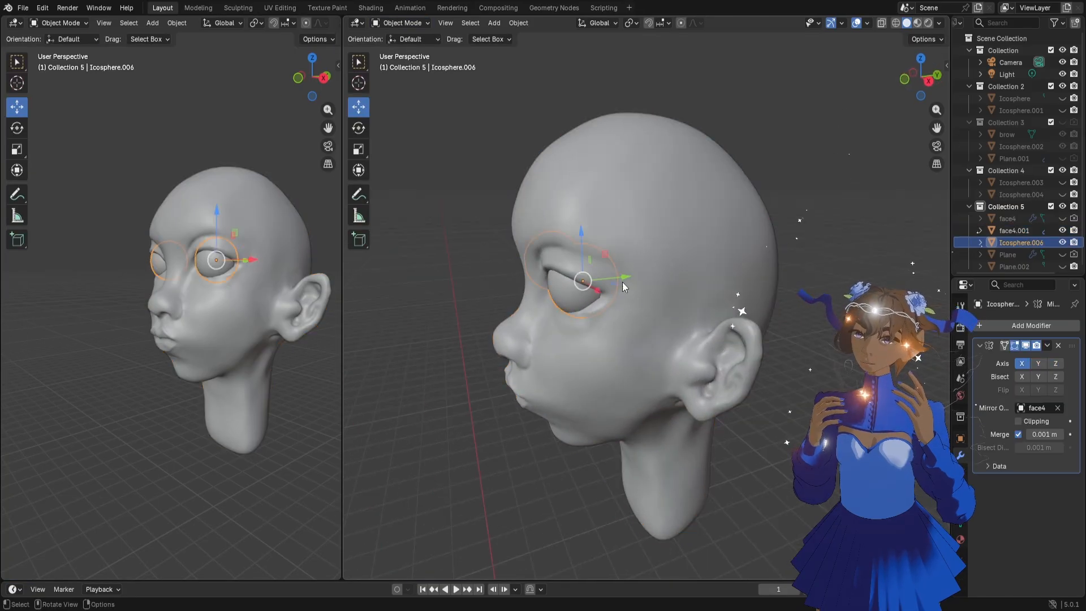
drag(622, 281, 627, 281)
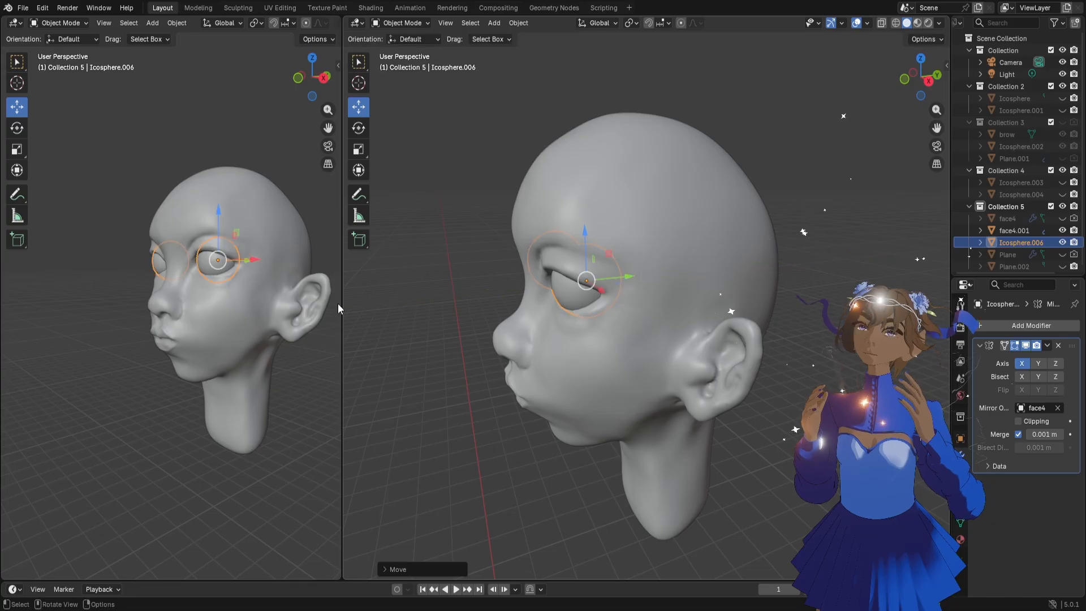
Fine-tune the eyeballs' depth in the sockets along the Y axis, checking them from the front and side
middle_drag(162, 317, 219, 319)
click(438, 317)
middle_drag(482, 354, 559, 347)
click(707, 268)
drag(728, 265, 730, 259)
middle_drag(729, 259, 671, 297)
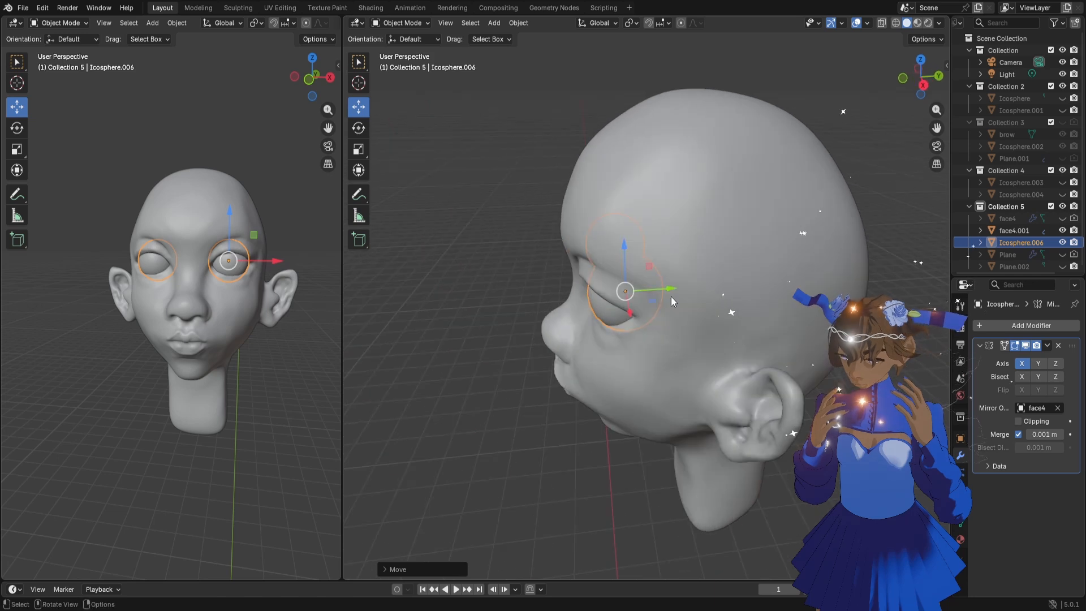
drag(670, 289, 673, 290)
Undo the last change, clear the selection and examine how the eyeballs sit in the face
middle_drag(548, 464, 659, 406)
click(793, 415)
middle_drag(793, 415, 743, 383)
key(ctrl+z)
click(763, 389)
scroll(758, 361, up, 4)
scroll(743, 354, down, 2)
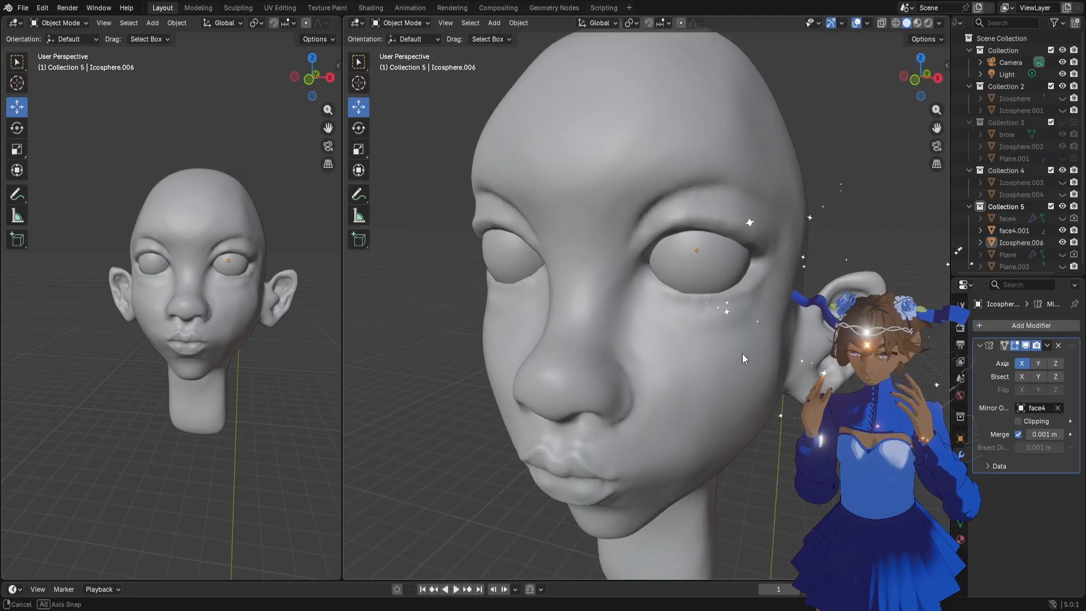
Duplicate the face4.001 head in place and hide the original in the viewport and in renders
click(742, 354)
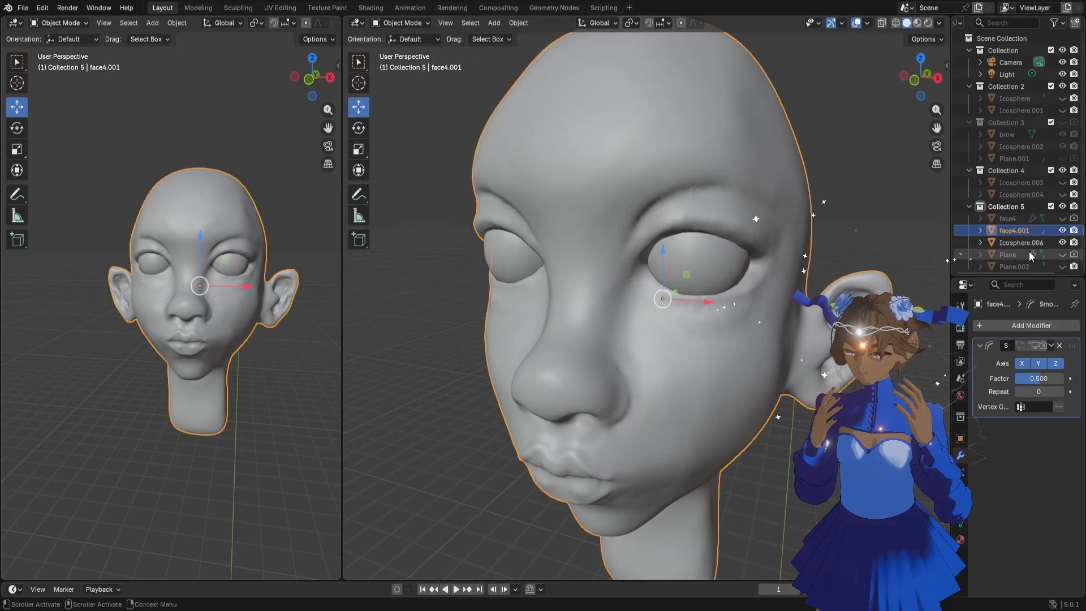
key(shift+d)
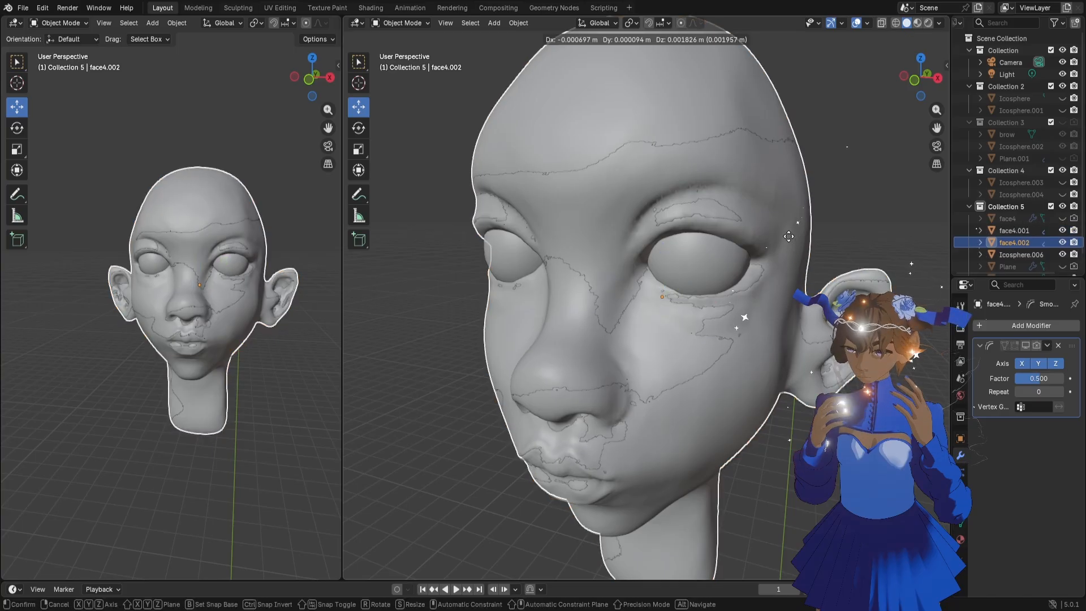
right_click(788, 237)
click(1062, 231)
click(1074, 231)
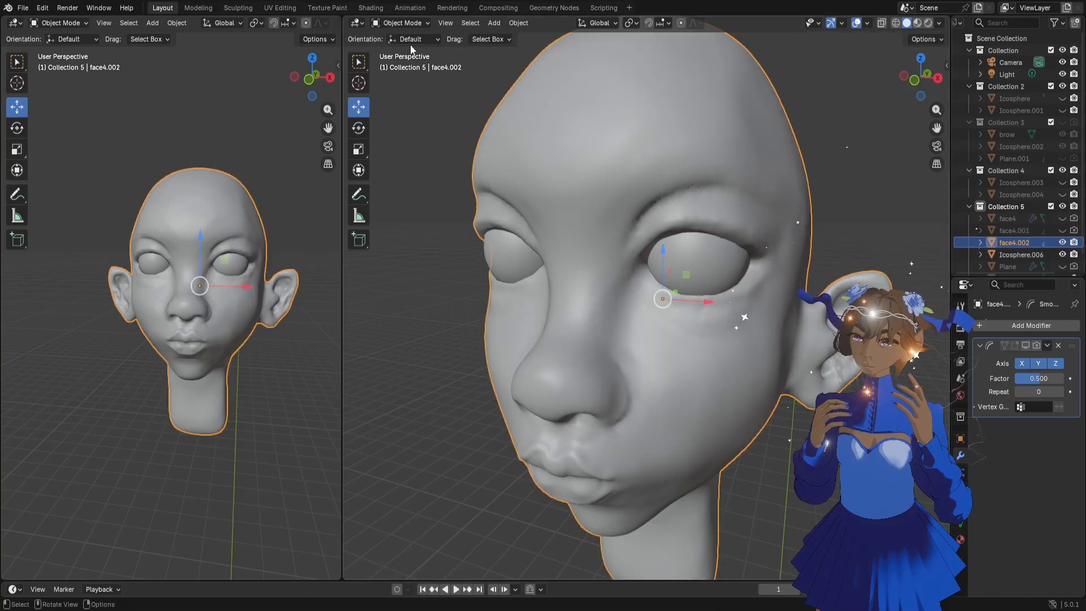
Enter Sculpt Mode on the duplicate and build up the lower eyelid's inner corner with the Blob brush at 44 px
click(400, 22)
click(403, 61)
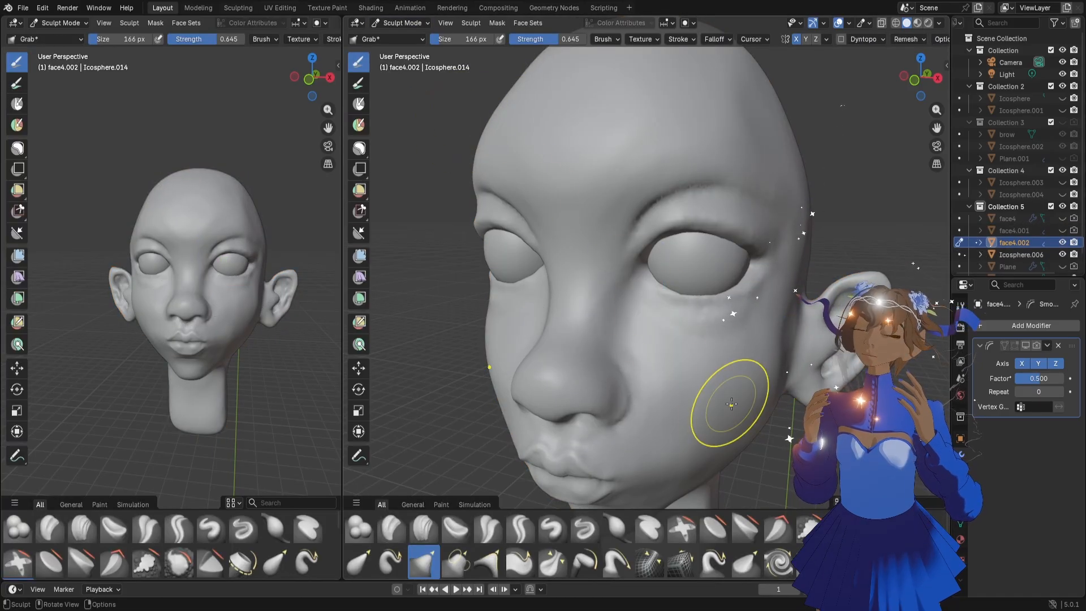
key(f)
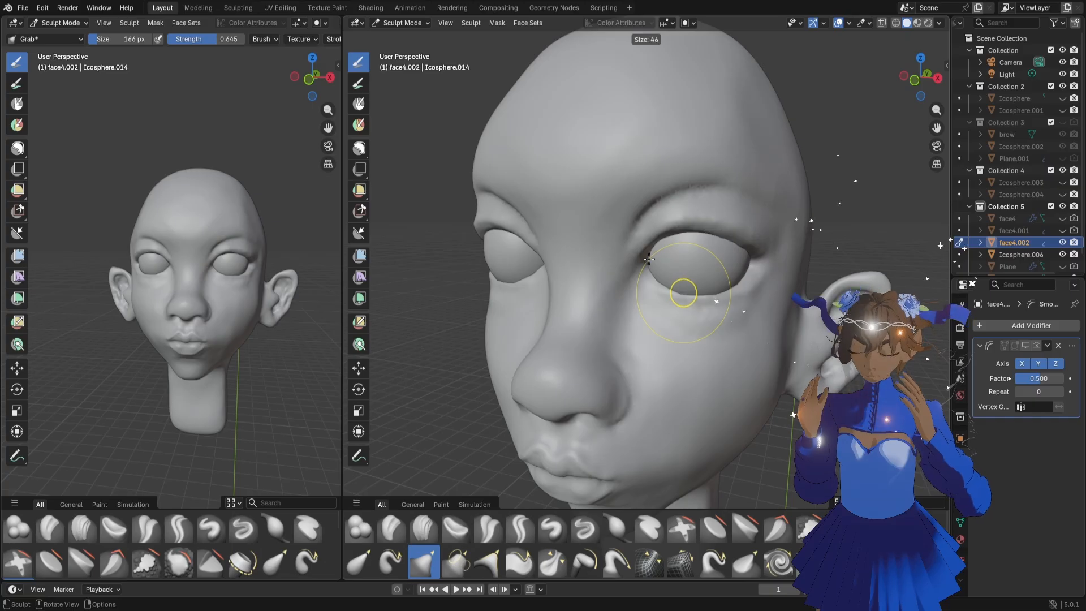
click(648, 259)
click(359, 529)
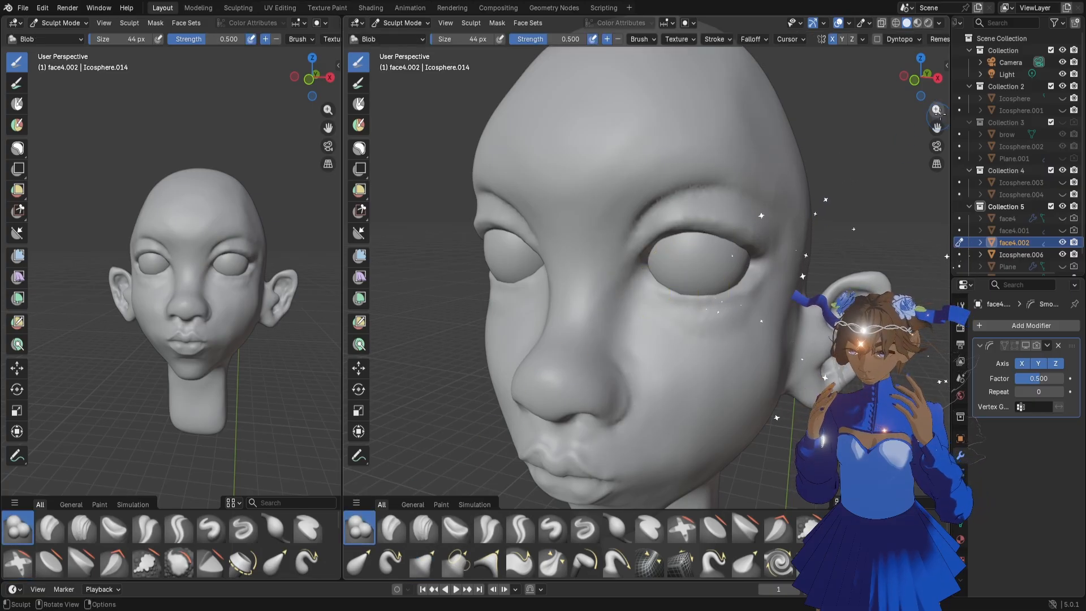
drag(938, 114, 921, 87)
drag(942, 98, 937, 97)
drag(692, 295, 709, 298)
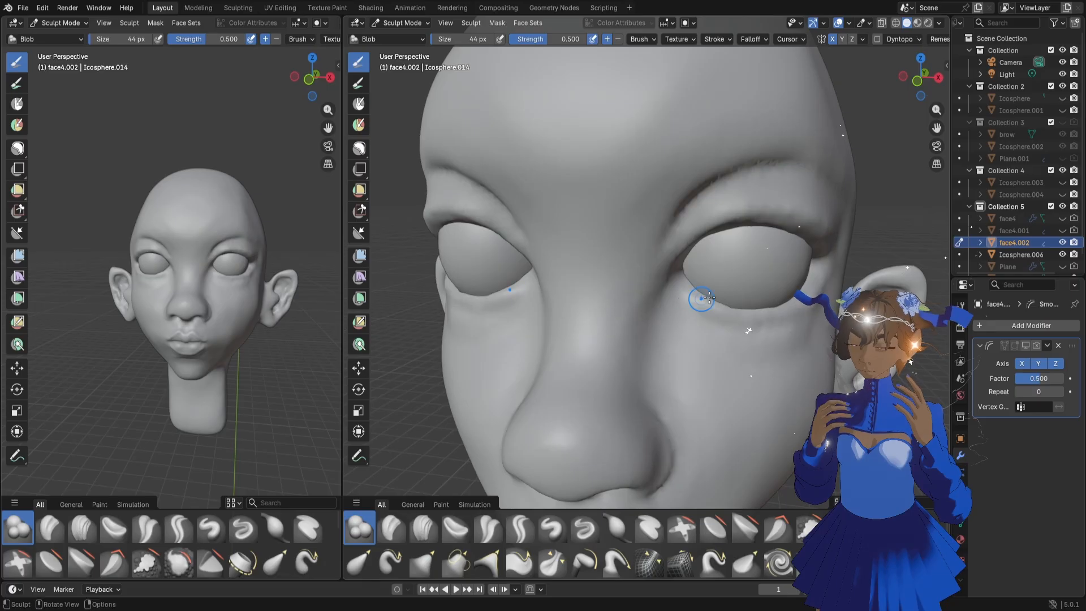
Build up the fold beneath the eye from the outer corner inward with the 44 px Blob brush
drag(919, 88, 905, 88)
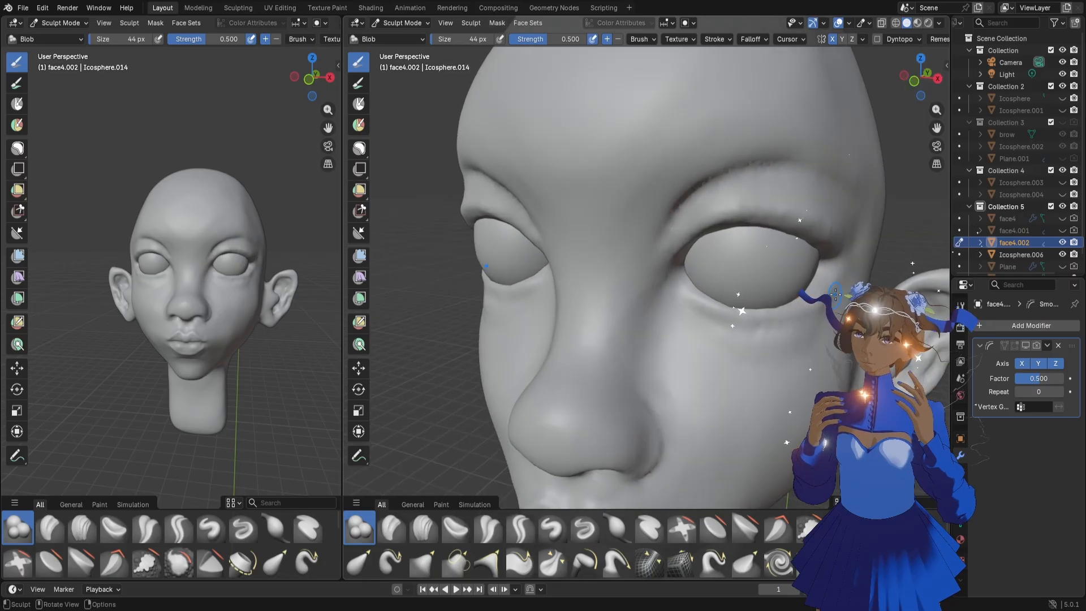
drag(835, 295, 815, 308)
drag(702, 300, 695, 297)
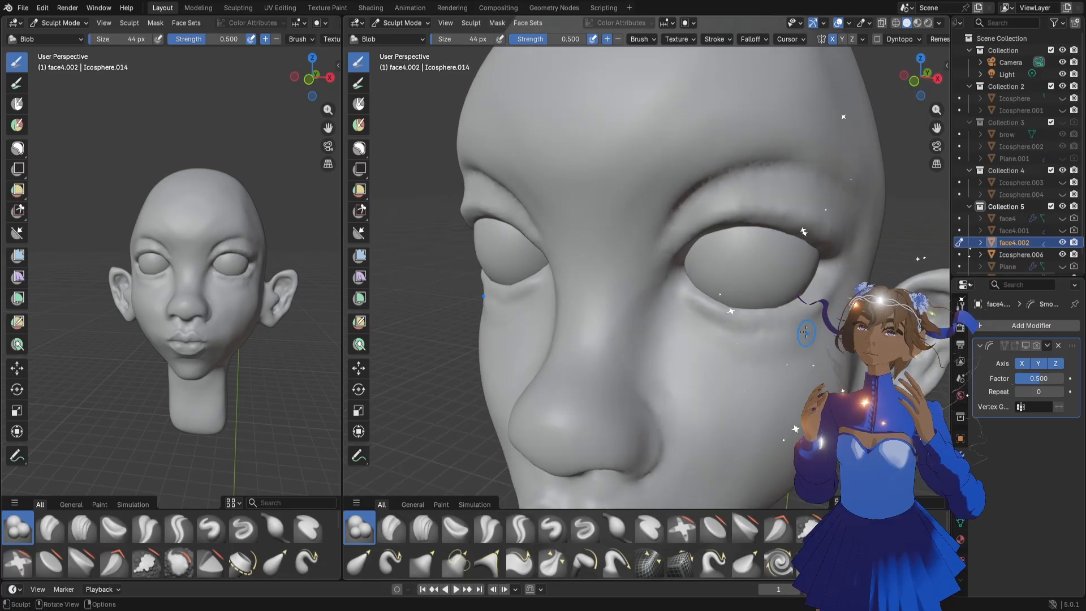
mouse_move(827, 299)
shift+mouse_down()
mouse_move(839, 282)
mouse_move(815, 310)
mouse_move(746, 323)
mouse_move(779, 313)
mouse_move(758, 324)
shift+mouse_up()
drag(803, 319, 758, 326)
drag(805, 323, 784, 327)
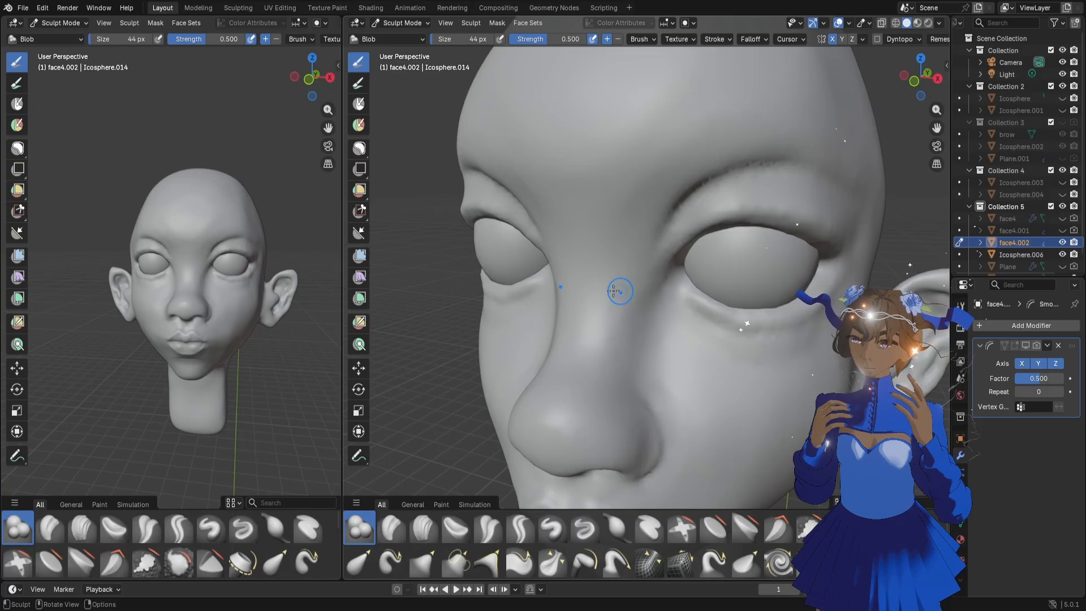
Extend the under-eye fold to the inner corner of the eye with the 44 px Blob brush
mouse_move(328, 109)
mouse_down()
mouse_move(320, 132)
mouse_move(286, 150)
mouse_up()
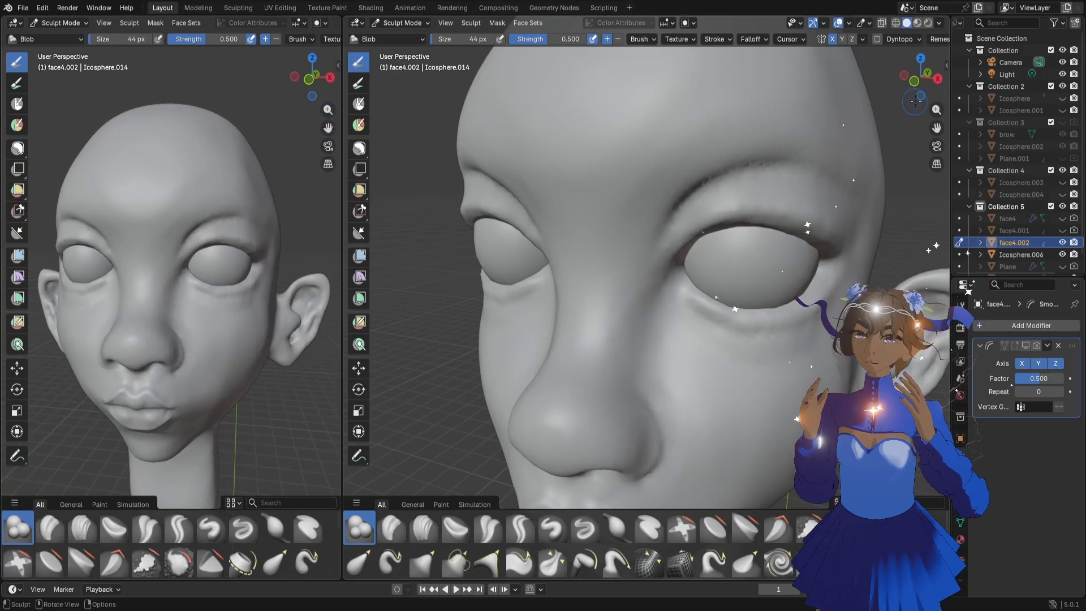
drag(918, 82, 921, 85)
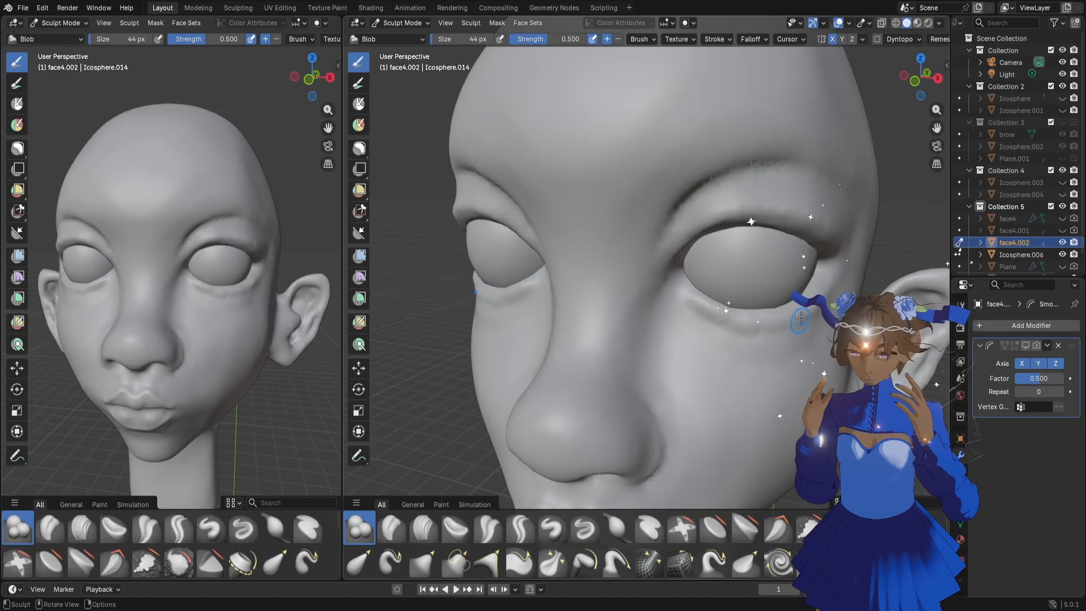
mouse_move(761, 332)
mouse_down()
mouse_move(718, 321)
mouse_move(731, 325)
mouse_move(685, 292)
mouse_up()
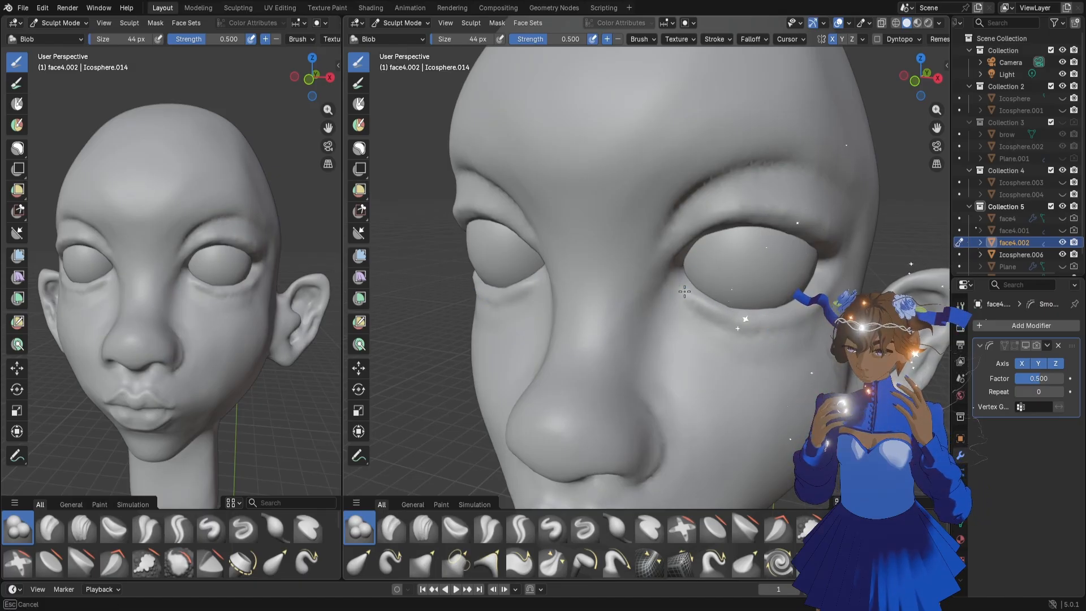
drag(920, 79, 905, 77)
Reshape the skin at the outer corner of the eye with the Grab brush at 226 px
key(f)
click(836, 305)
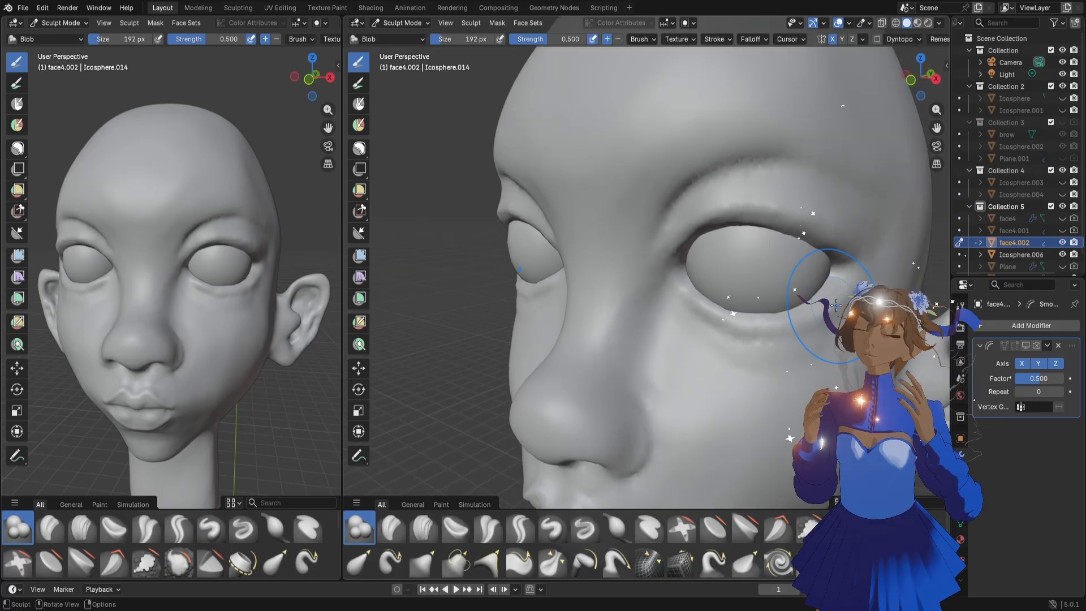
key(g)
mouse_move(843, 244)
mouse_down()
mouse_move(826, 258)
mouse_move(842, 286)
mouse_up()
key(f)
click(840, 282)
drag(831, 320, 815, 315)
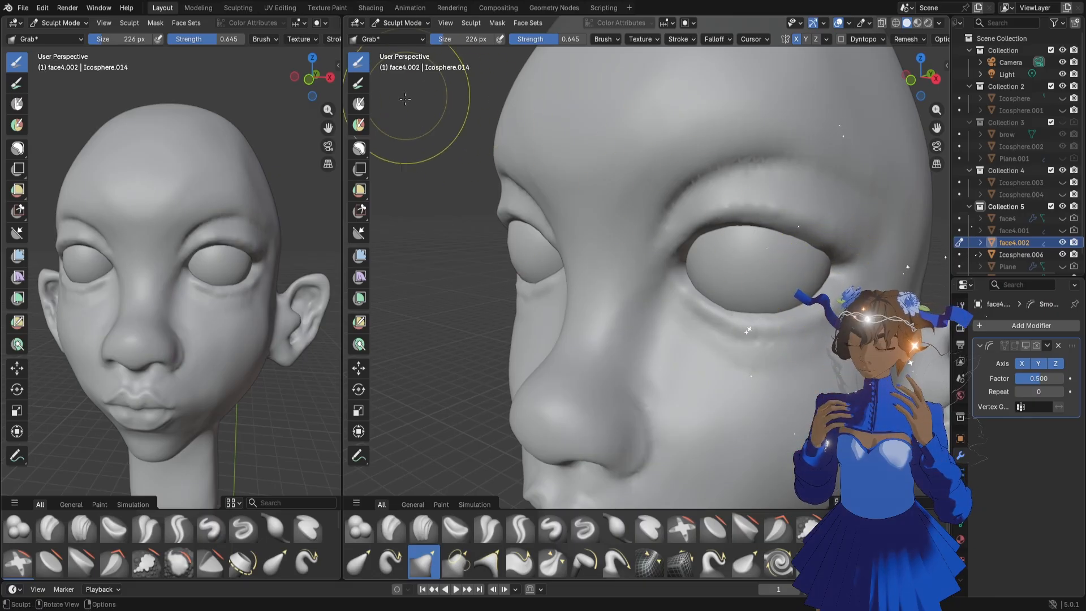
Lasso-mask the upper eyelid and adjust the lower eyelid with the Grab brush, reducing its size from 298 px to 56 px
click(359, 148)
mouse_move(750, 252)
mouse_down()
mouse_move(827, 274)
mouse_move(656, 237)
mouse_move(741, 272)
mouse_up()
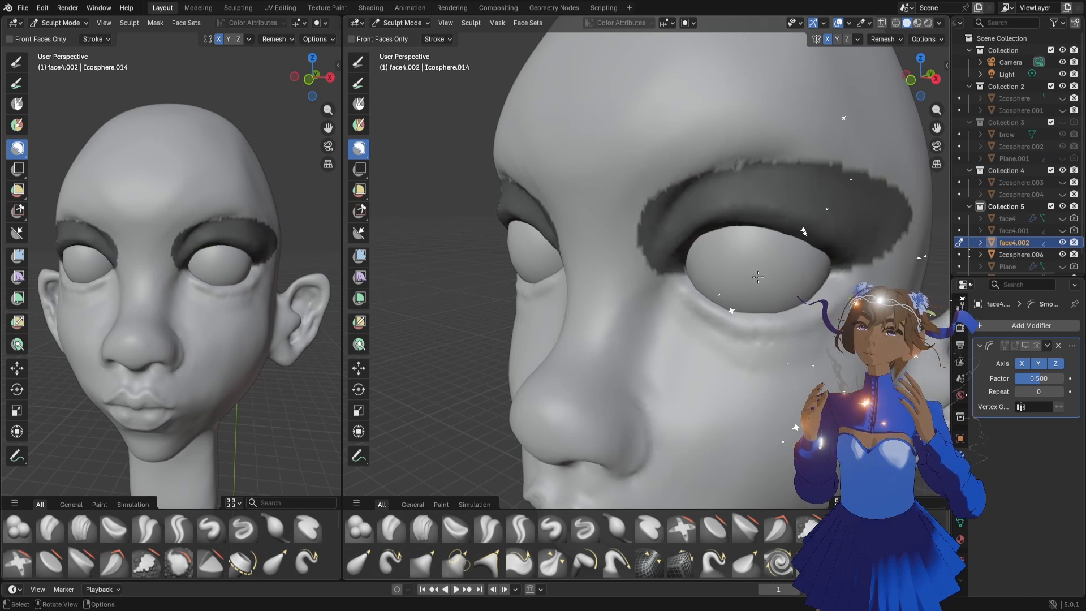
key(g)
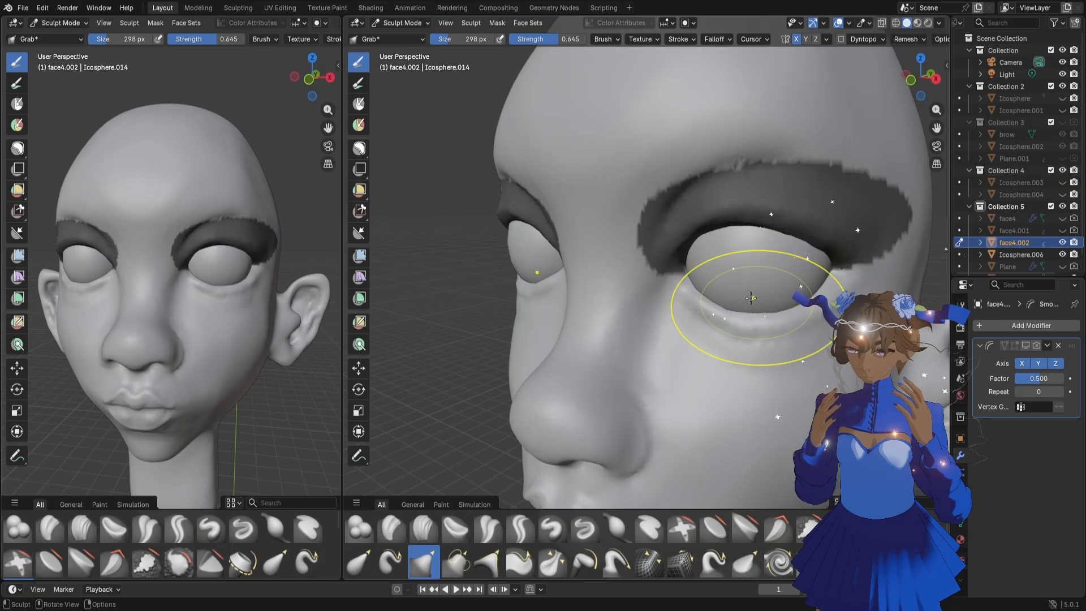
mouse_move(690, 294)
mouse_down()
mouse_move(773, 328)
mouse_move(746, 328)
mouse_up()
key(f)
click(721, 300)
key(f)
click(709, 298)
key(f)
click(750, 333)
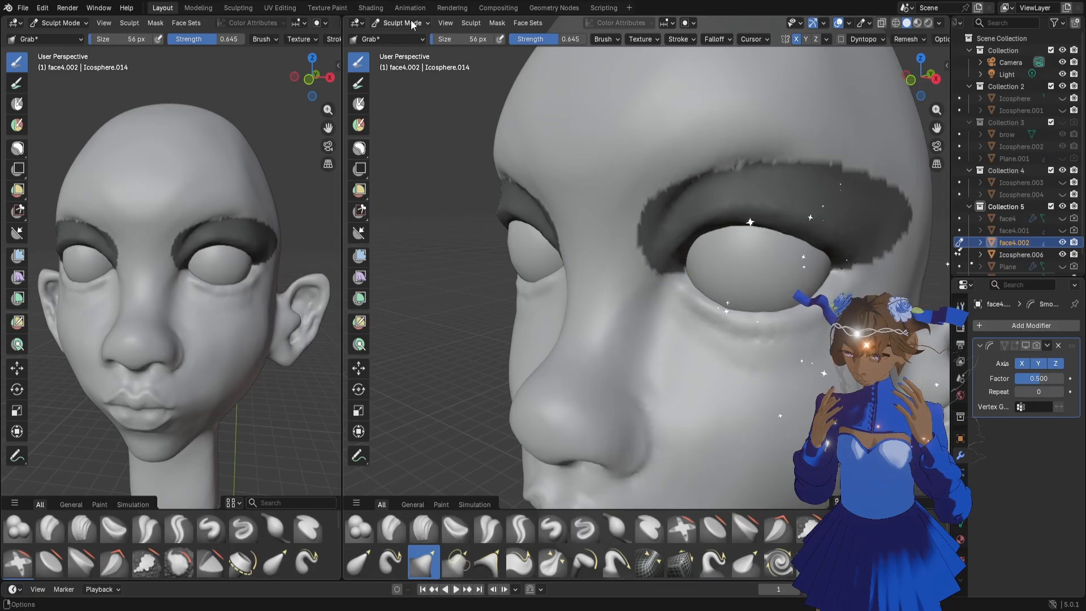
Clear the mask from the upper eyelid, including the leftover patch at the inner corner
click(360, 149)
key(alt+m)
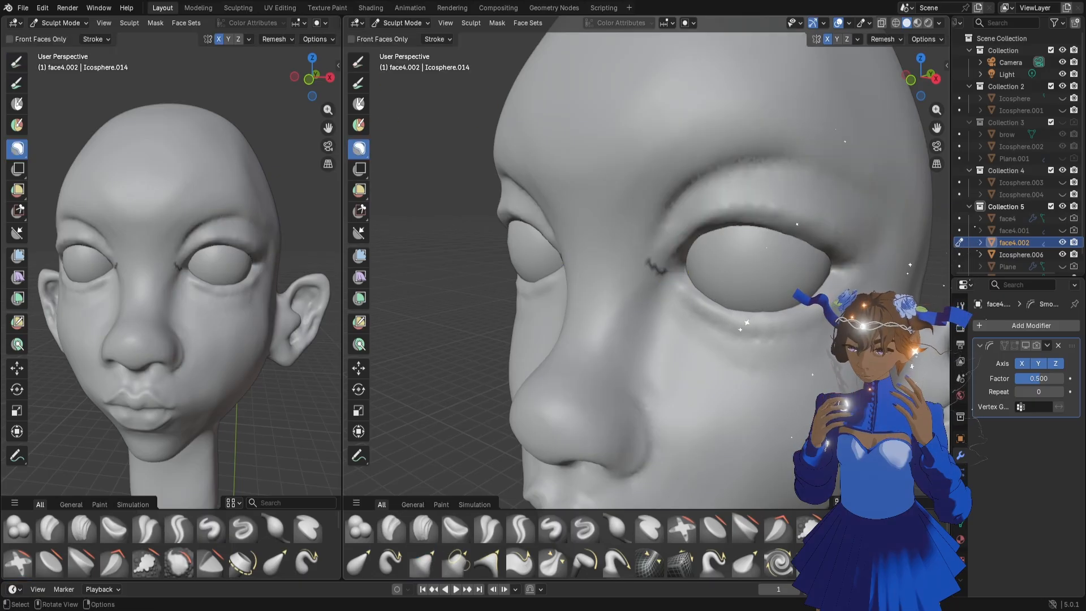
mouse_move(798, 296)
ctrl+mouse_down()
mouse_move(572, 321)
mouse_move(668, 362)
ctrl+mouse_up()
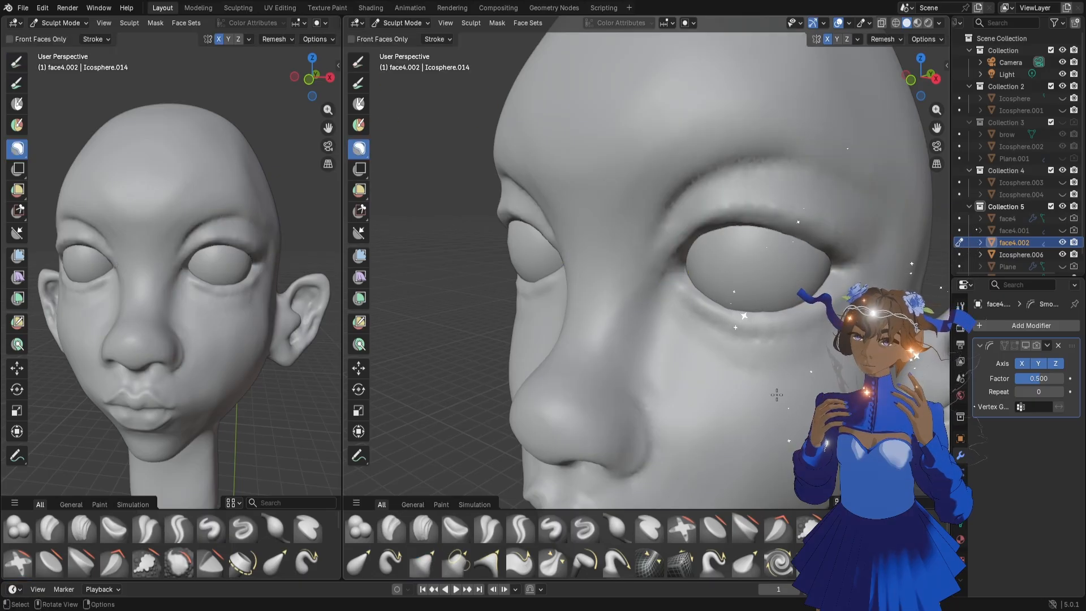
Lasso-mask the eye area from the upper eyelid fold down to the upper cheek
scroll(777, 395, down, 4)
middle_drag(751, 320, 834, 180)
scroll(779, 315, up, 4)
scroll(755, 308, down, 2)
scroll(755, 309, down, 2)
scroll(737, 312, up, 2)
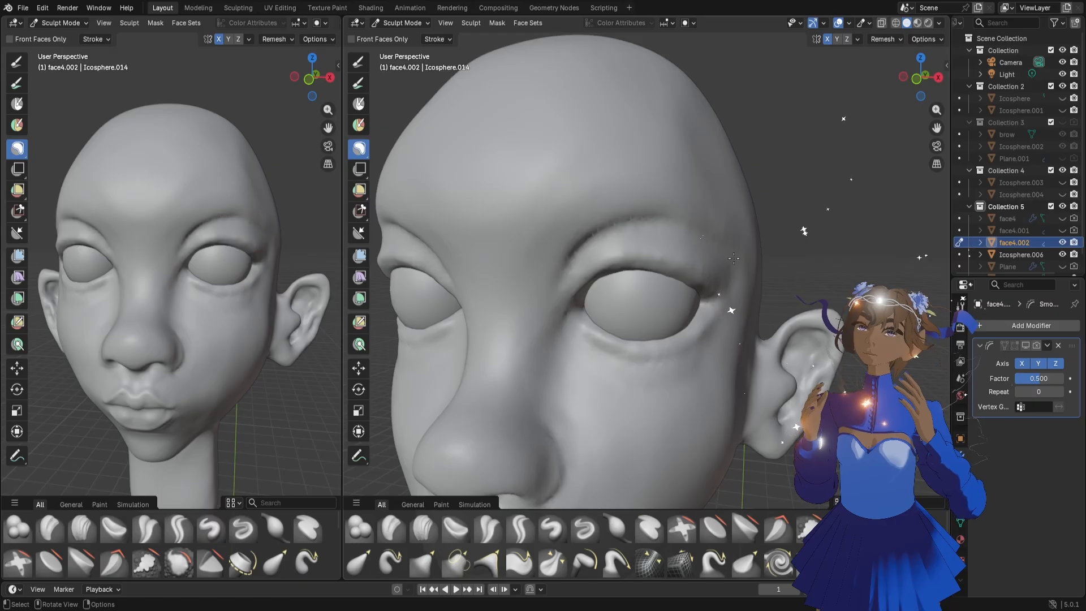
drag(731, 267, 701, 250)
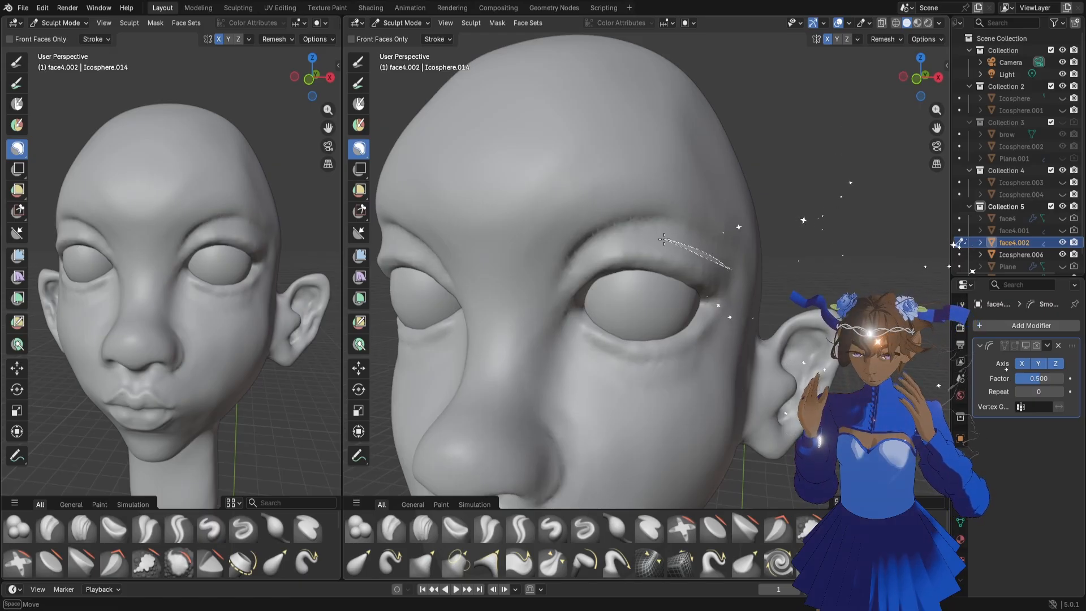
mouse_move(584, 260)
mouse_down()
mouse_move(557, 300)
mouse_move(761, 280)
mouse_up()
Pull the unmasked brow fold over the upper eyelid with the Grab brush, using sizes of 258, 338 and 302 px
key(g)
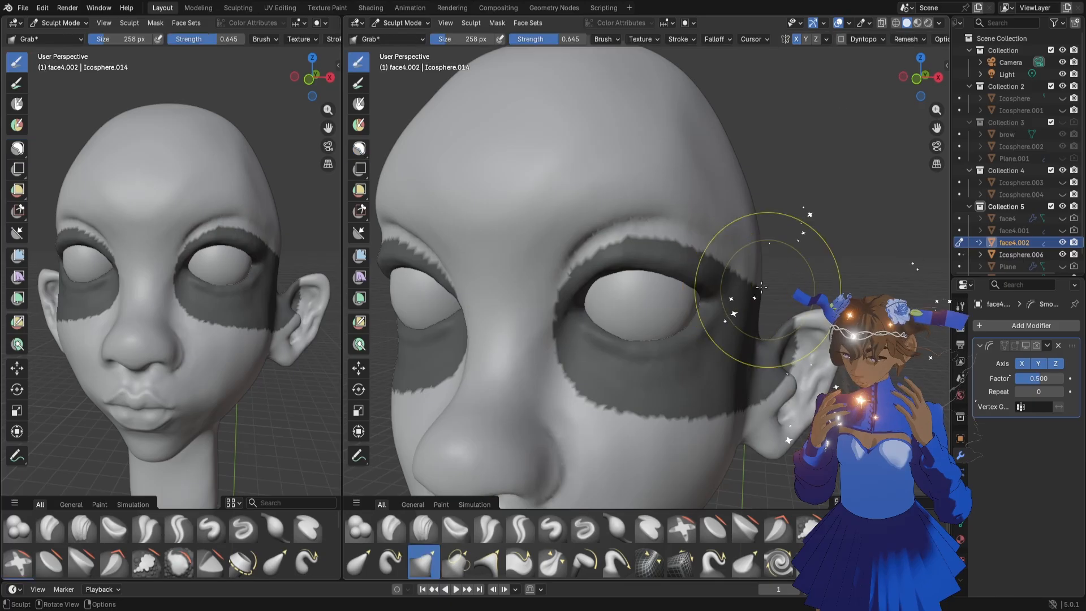
mouse_move(751, 315)
middle_down()
mouse_move(660, 315)
mouse_move(644, 301)
mouse_move(758, 313)
middle_up()
key(f)
click(750, 303)
drag(677, 237, 624, 260)
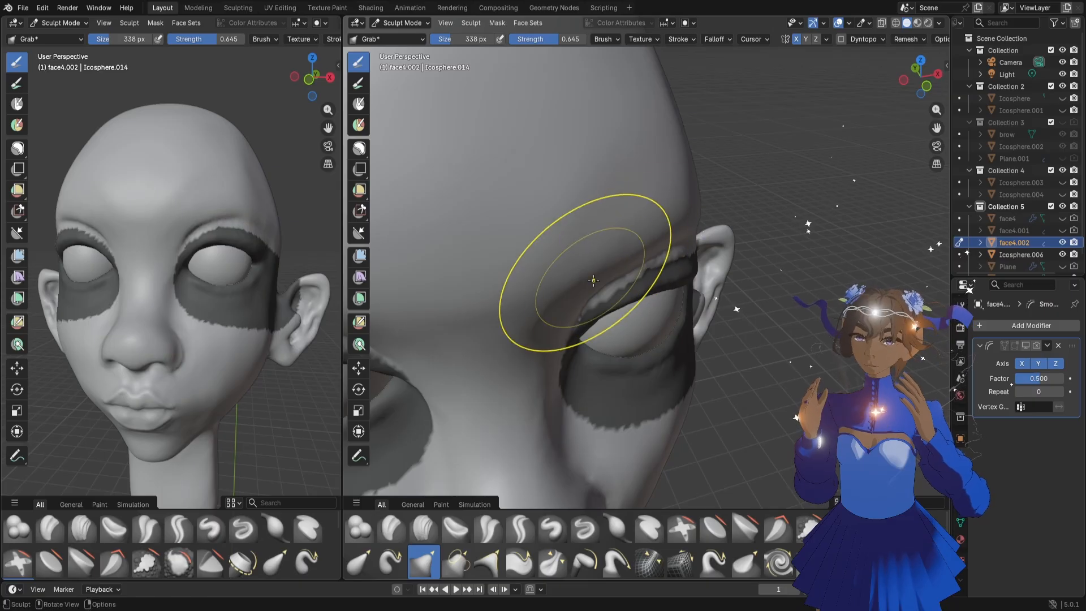
middle_drag(636, 356, 594, 326)
drag(591, 328, 586, 334)
key(f)
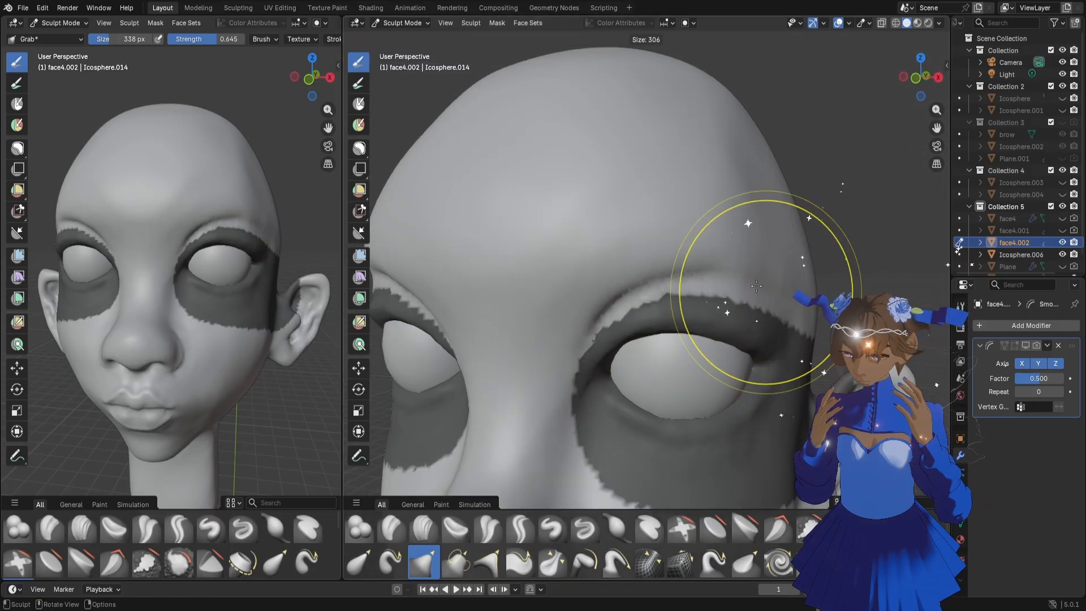
click(764, 291)
drag(775, 294, 777, 299)
scroll(777, 298, down, 6)
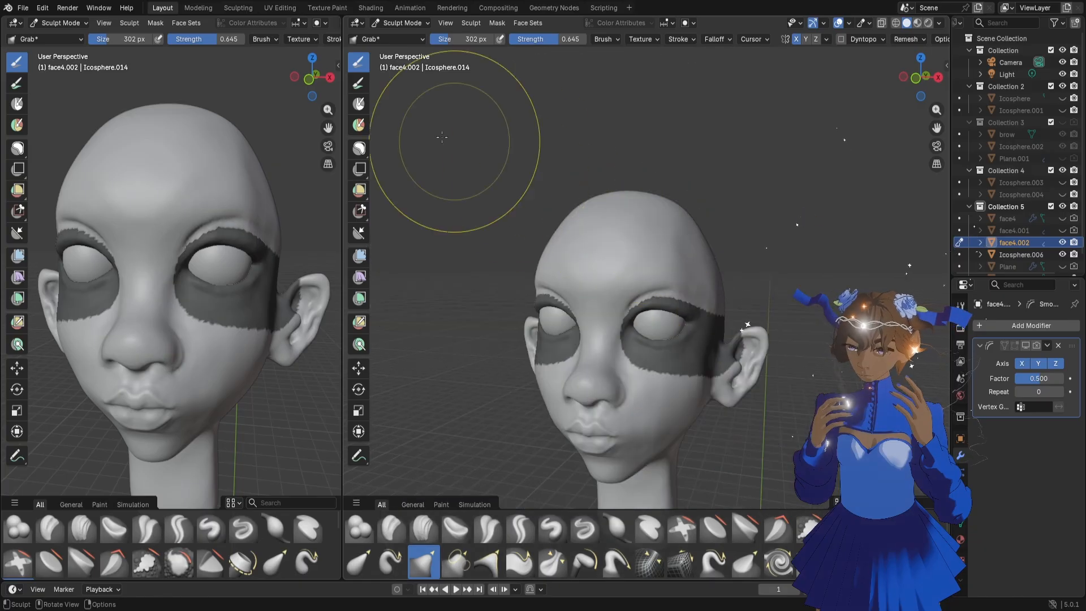
Erase the mask around the eyes and across the upper cheeks
click(358, 148)
mouse_move(590, 343)
mouse_down()
mouse_move(847, 298)
mouse_move(840, 382)
mouse_up()
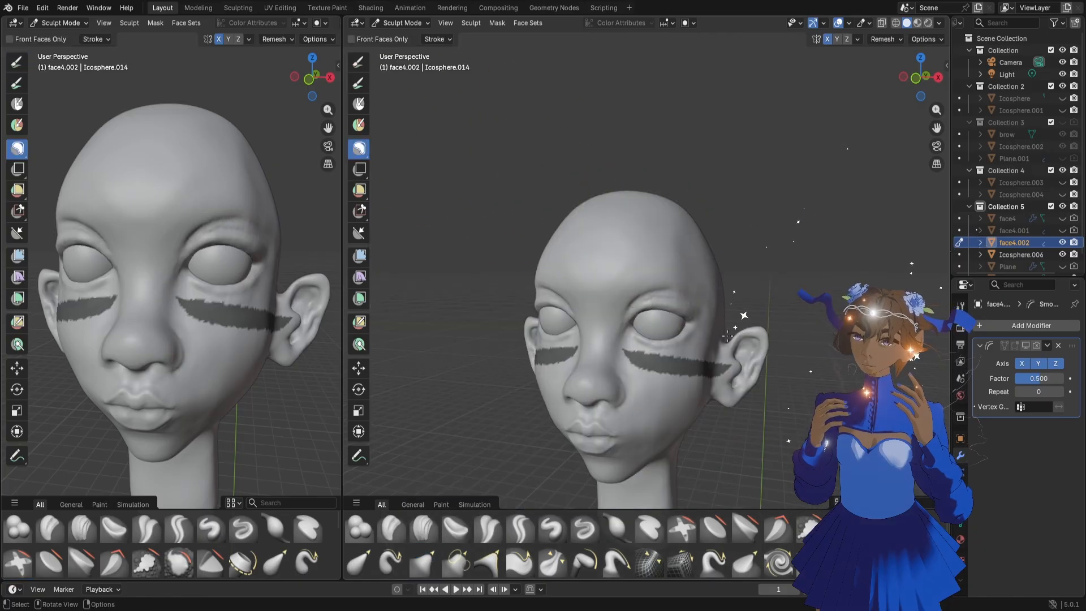
middle_drag(730, 351, 740, 351)
ctrl+drag(588, 334, 760, 373)
scroll(769, 341, up, 10)
scroll(768, 340, down, 9)
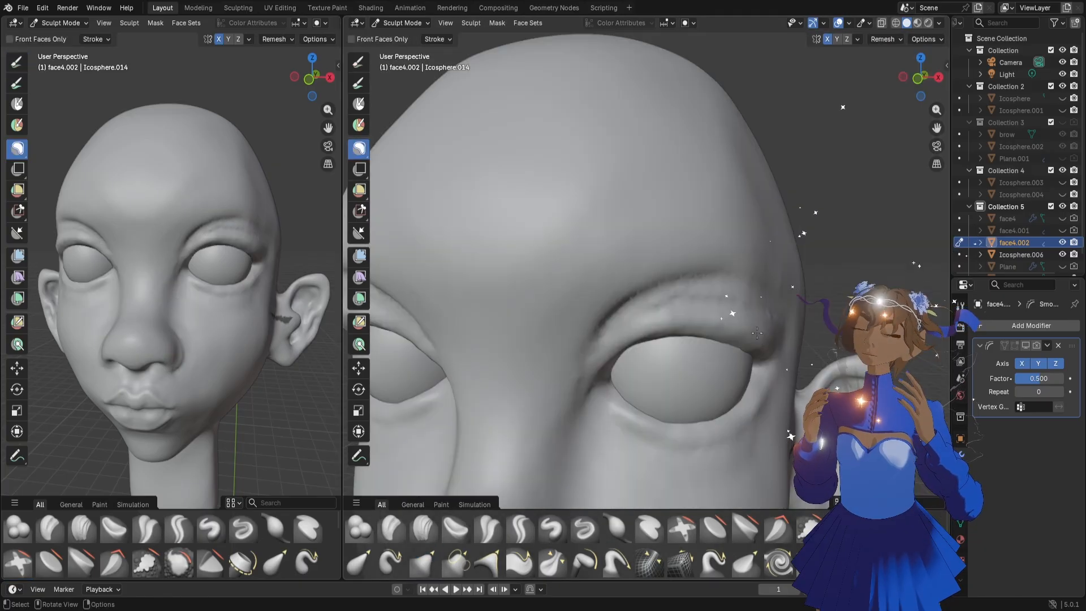
scroll(747, 327, up, 5)
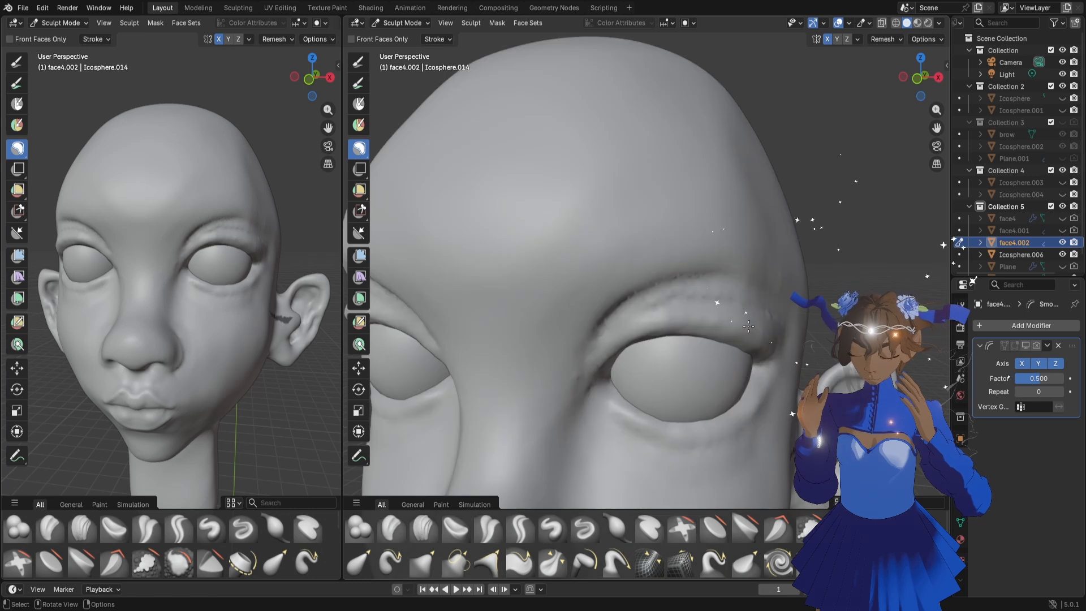
Try to shape the fold above the upper eyelid with the Draw brush at 46 px
key(f)
click(679, 283)
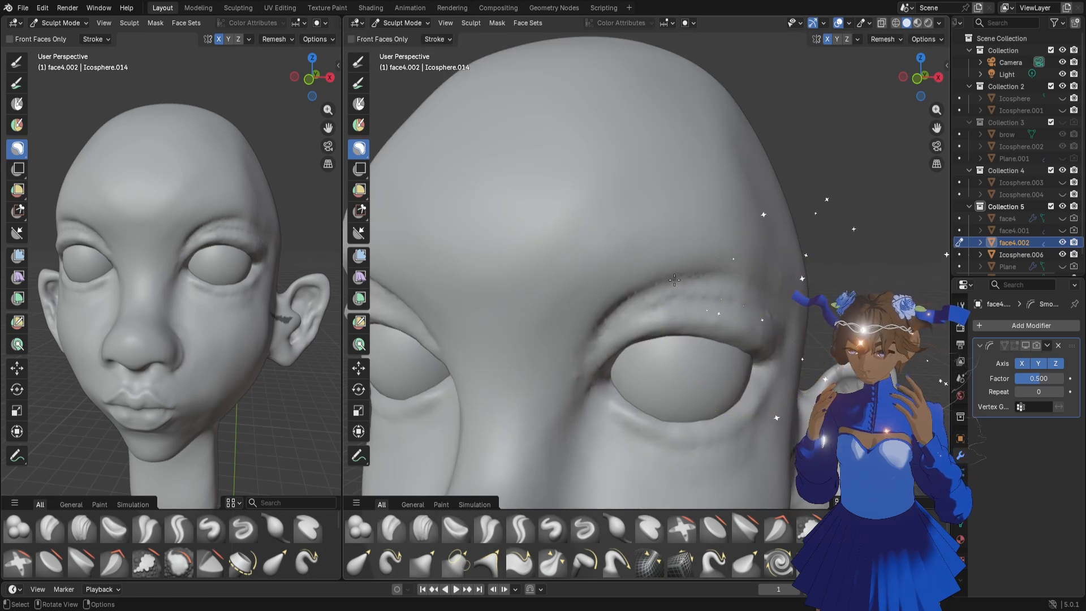
click(856, 243)
key(f)
click(859, 244)
click(552, 528)
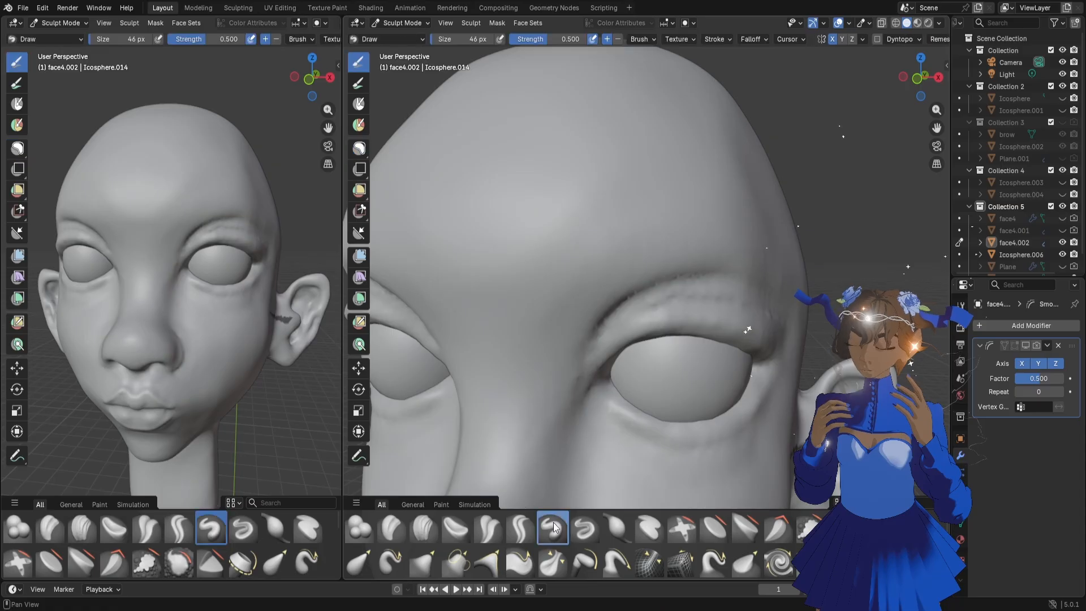
drag(754, 306, 721, 290)
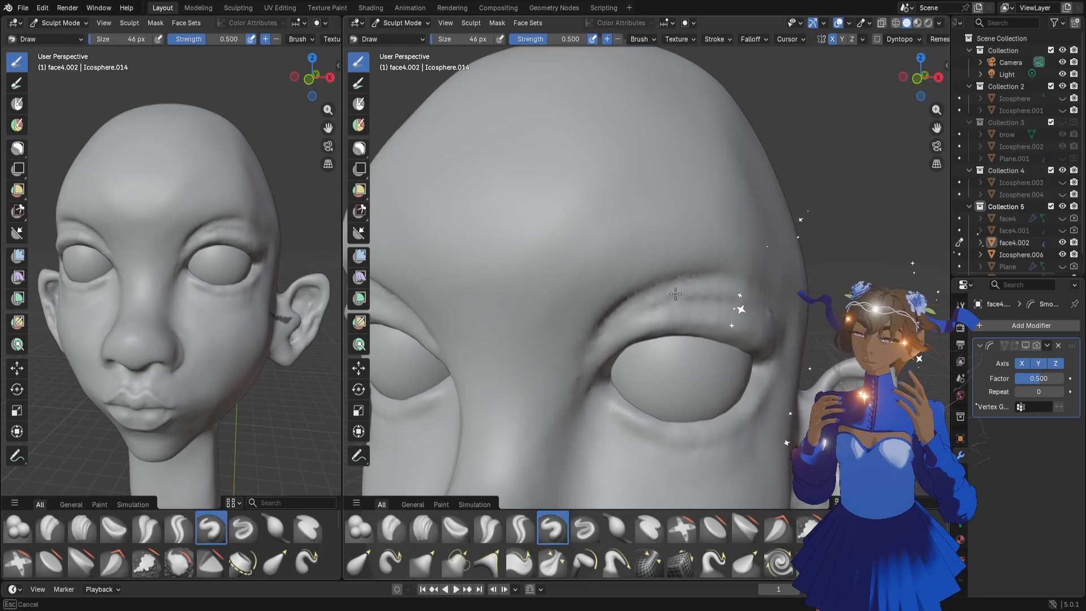
drag(646, 302, 645, 303)
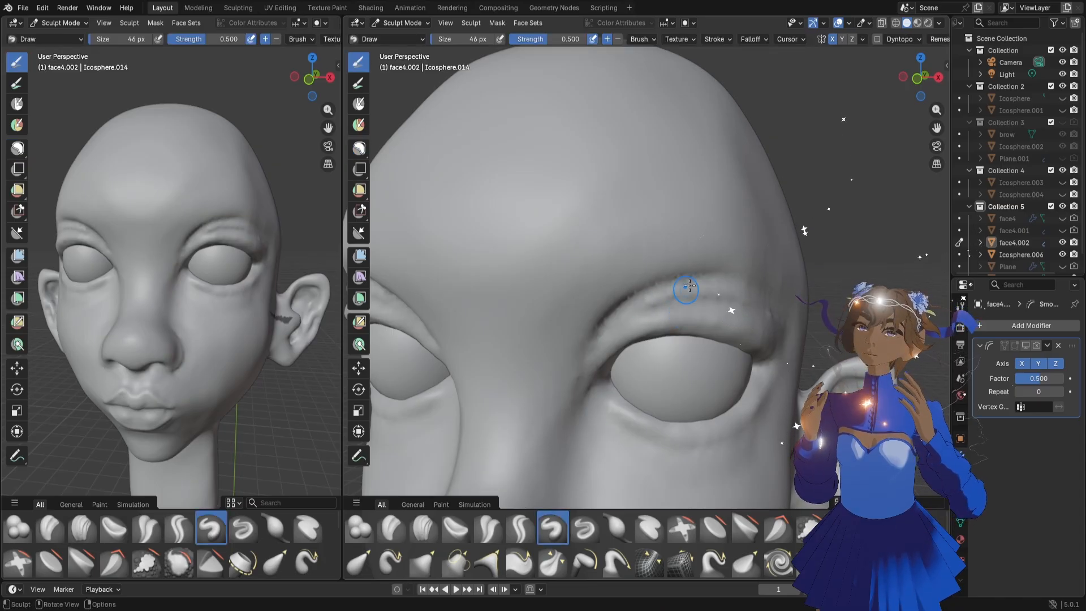
key(ctrl+z)
mouse_move(752, 296)
mouse_down()
mouse_move(716, 279)
mouse_move(636, 296)
mouse_move(588, 348)
mouse_up()
key(ctrl+z)
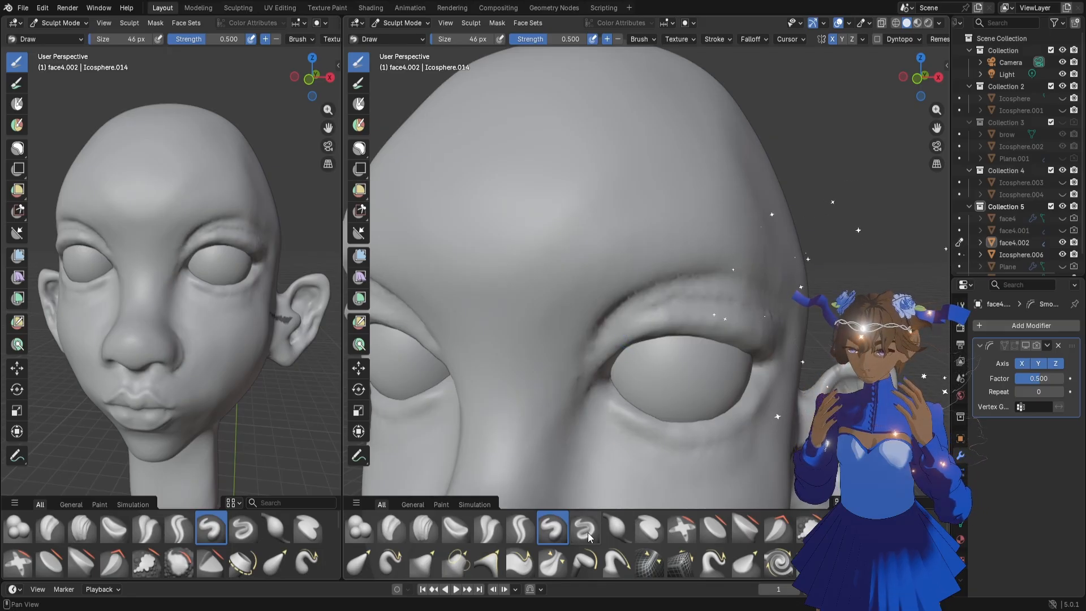
Carve a crease along the upper eyelid from outer to inner corner with the Draw Sharp brush at 46 px
click(586, 525)
mouse_move(760, 314)
mouse_down()
mouse_move(722, 293)
mouse_move(646, 295)
mouse_move(604, 335)
mouse_up()
key(ctrl+z)
drag(774, 327, 739, 309)
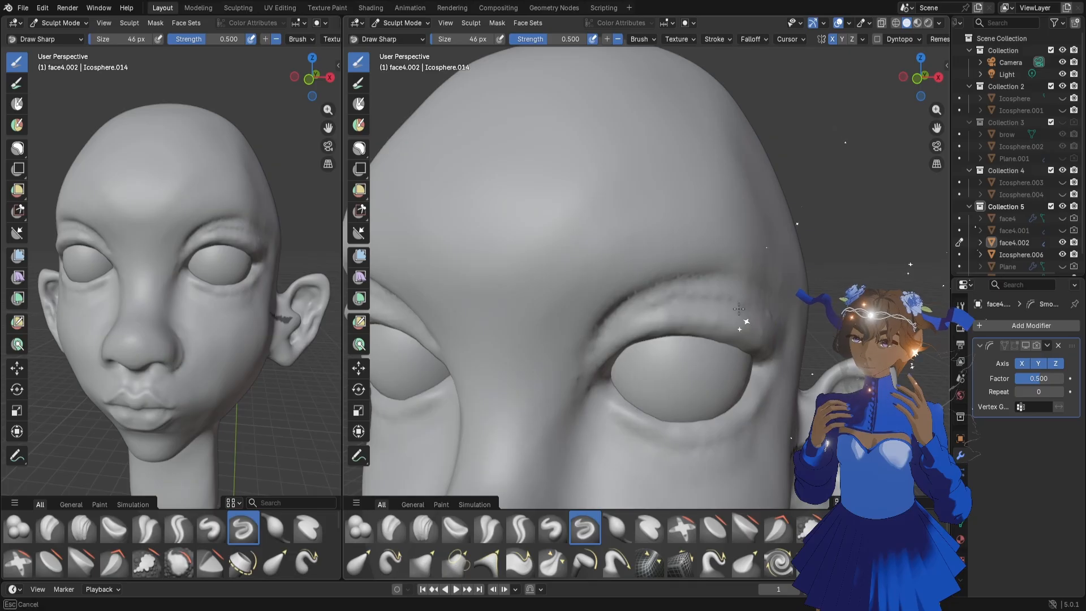
drag(645, 307, 598, 335)
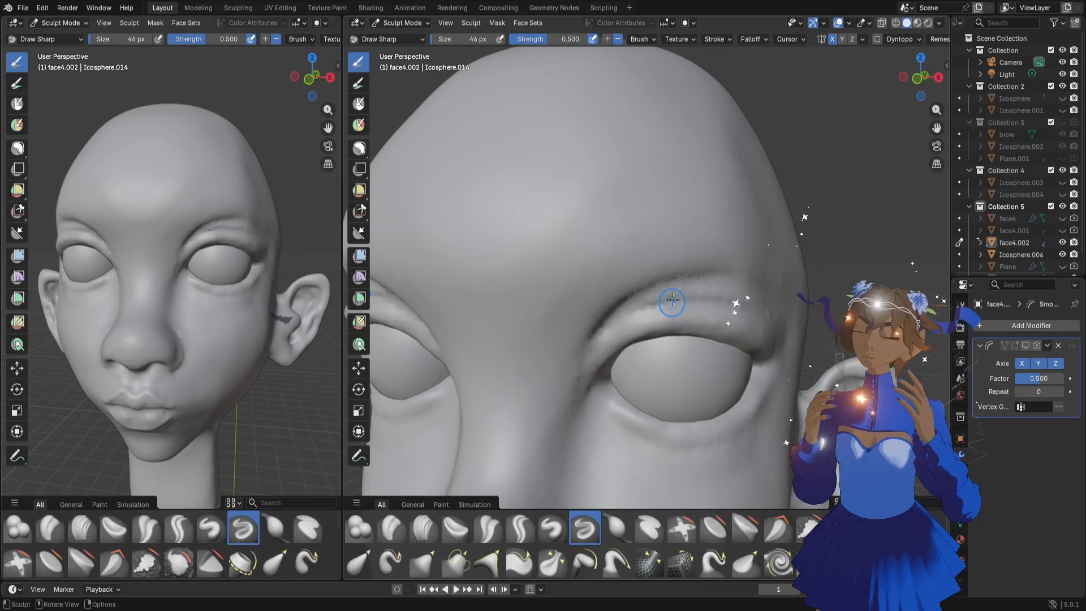
shift+drag(646, 305, 707, 300)
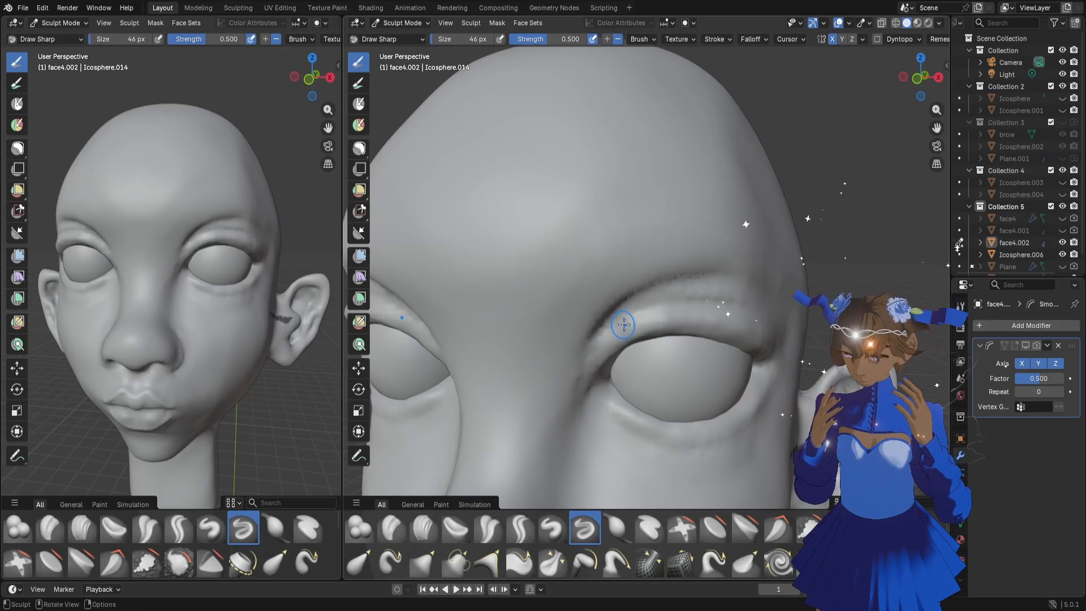
shift+drag(617, 332, 635, 320)
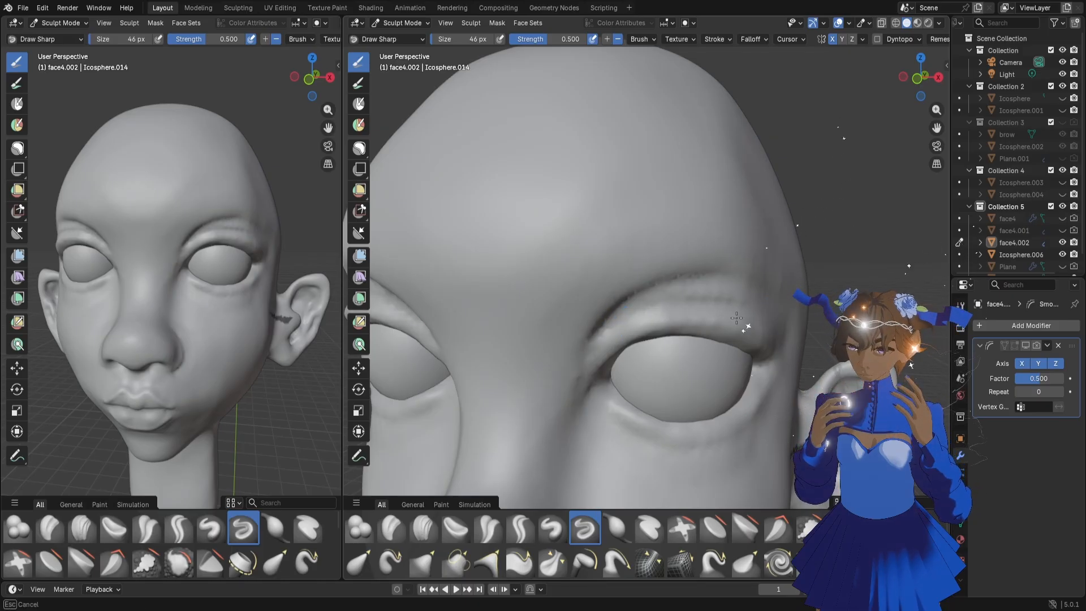
Deepen the middle and inner part of the upper eyelid crease with the 46 px Draw Sharp brush
mouse_move(771, 334)
shift+mouse_down()
mouse_move(710, 299)
mouse_move(751, 310)
mouse_move(701, 300)
shift+mouse_up()
drag(680, 305, 699, 300)
drag(621, 323, 663, 306)
drag(620, 323, 668, 306)
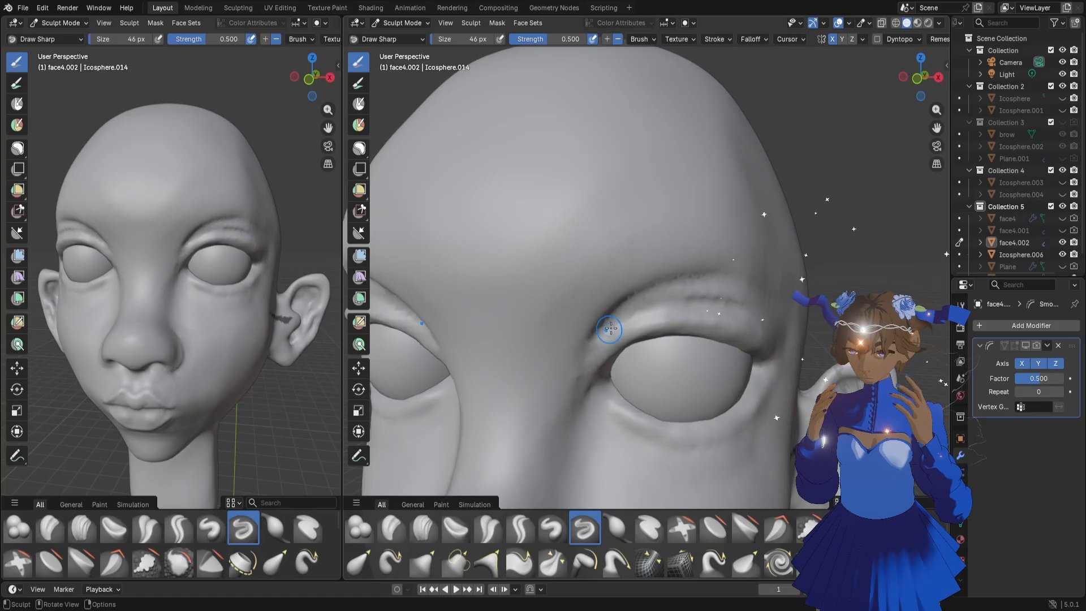
Refine the outer end of the upper eyelid crease with short Draw Sharp strokes
drag(750, 312, 756, 314)
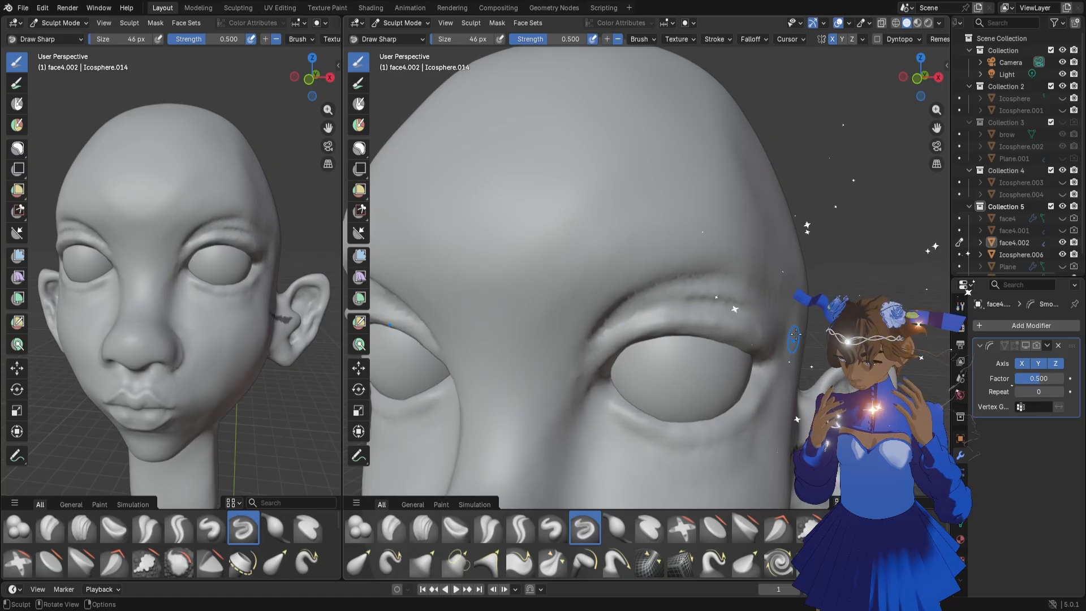
drag(921, 78, 906, 79)
drag(746, 320, 741, 315)
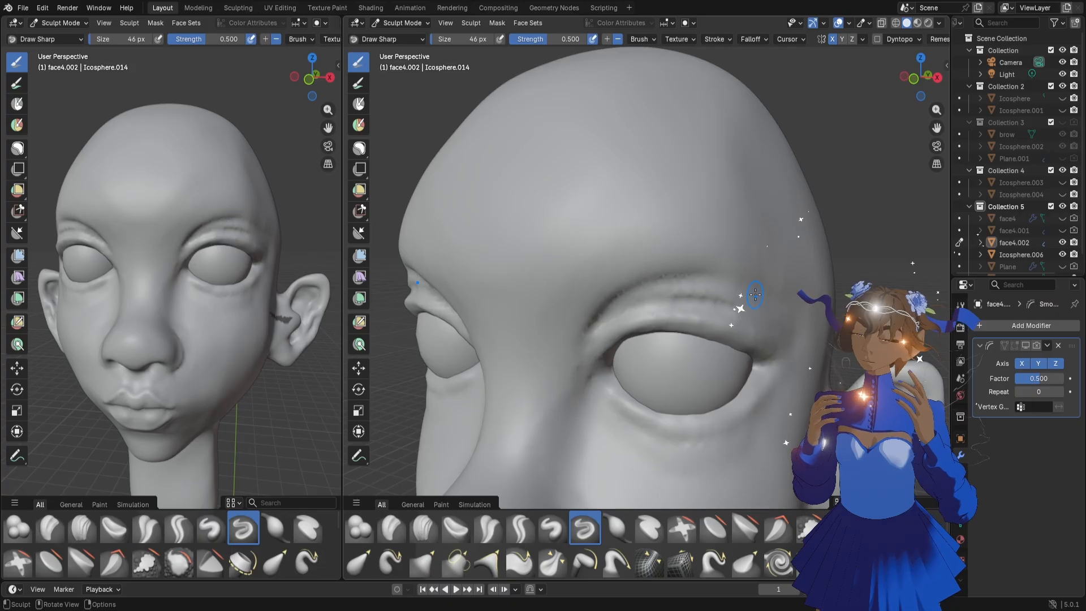
middle_drag(726, 331, 739, 328)
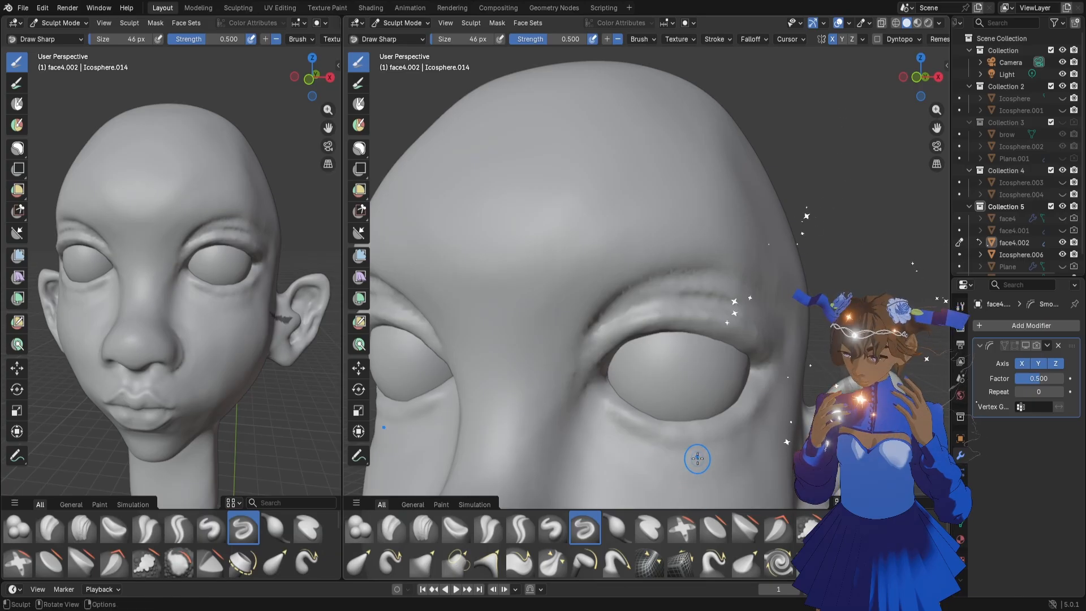
Check the whole head from the front and save the file
scroll(642, 250, down, 5)
scroll(642, 250, down, 2)
middle_drag(642, 251, 663, 252)
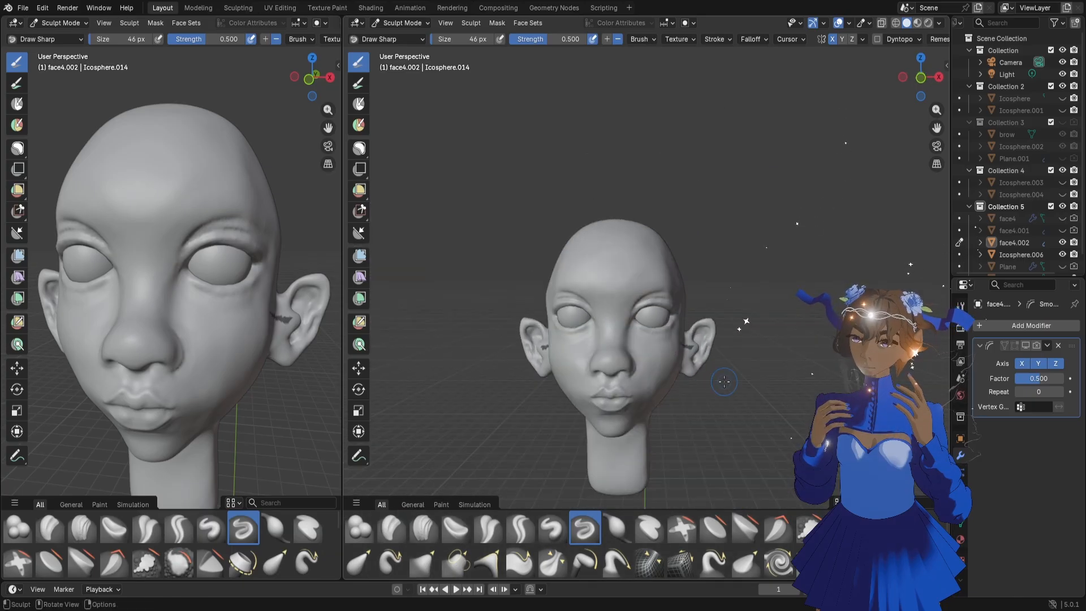
key(ctrl+s)
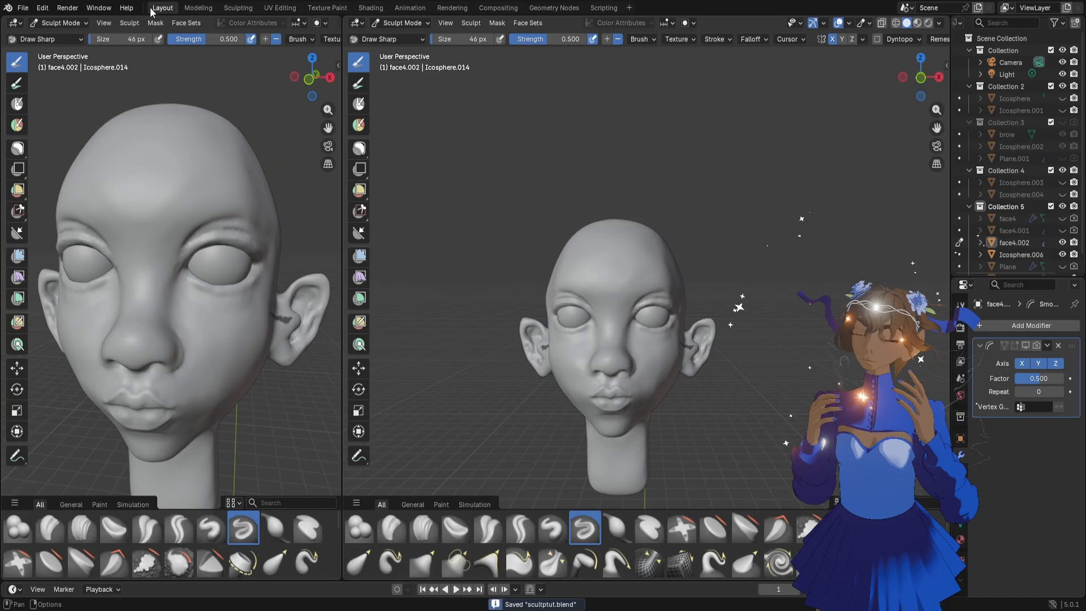
click(23, 8)
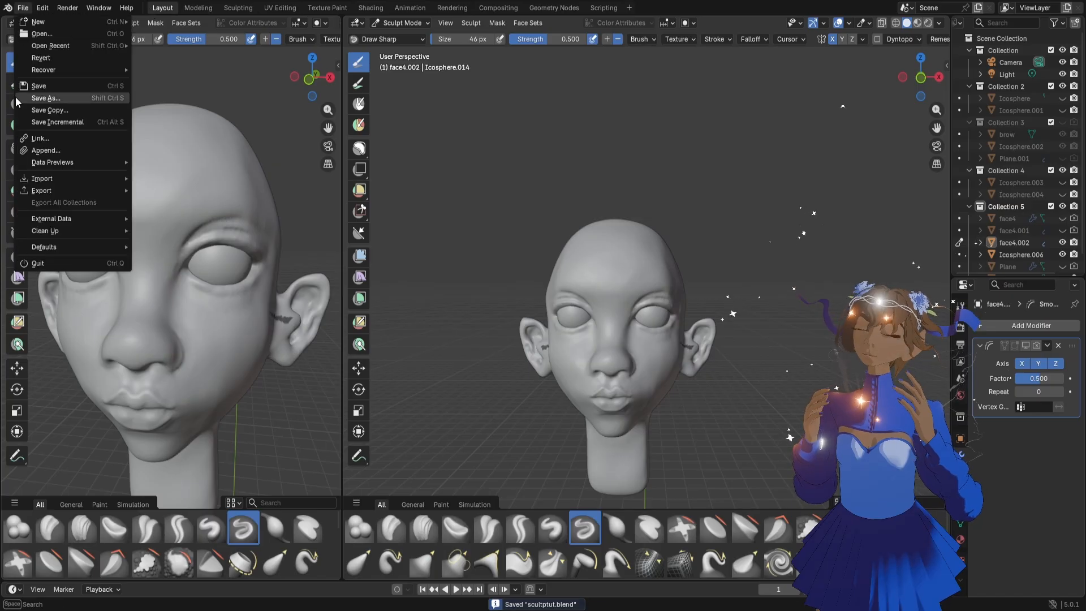
click(663, 314)
Clear the leftover mask patch from the ear and check the head from a distance
middle_drag(752, 366, 732, 366)
click(360, 148)
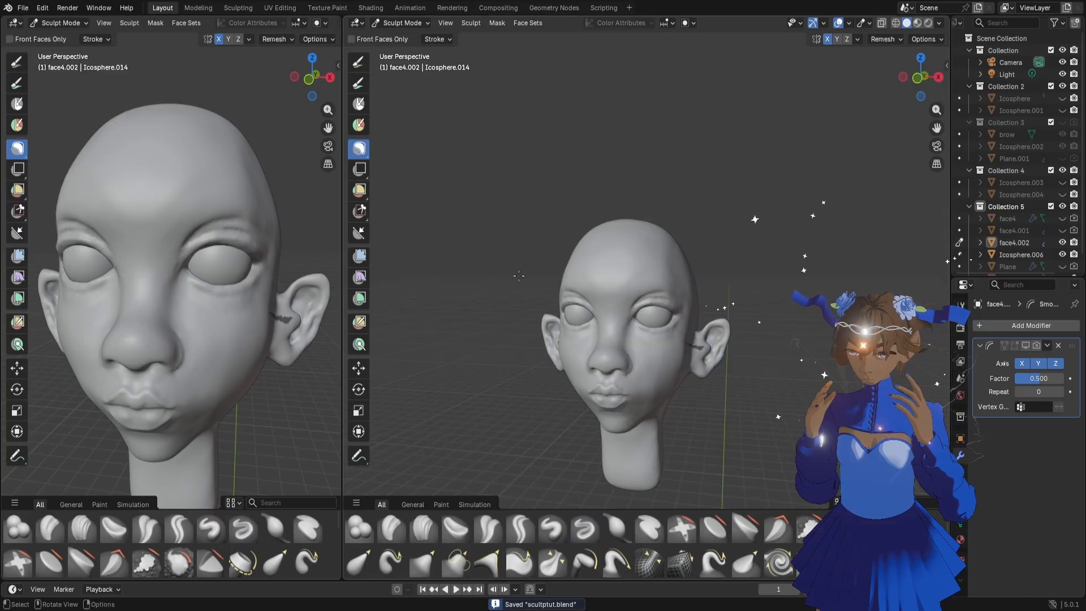
scroll(800, 379, up, 10)
scroll(801, 379, down, 10)
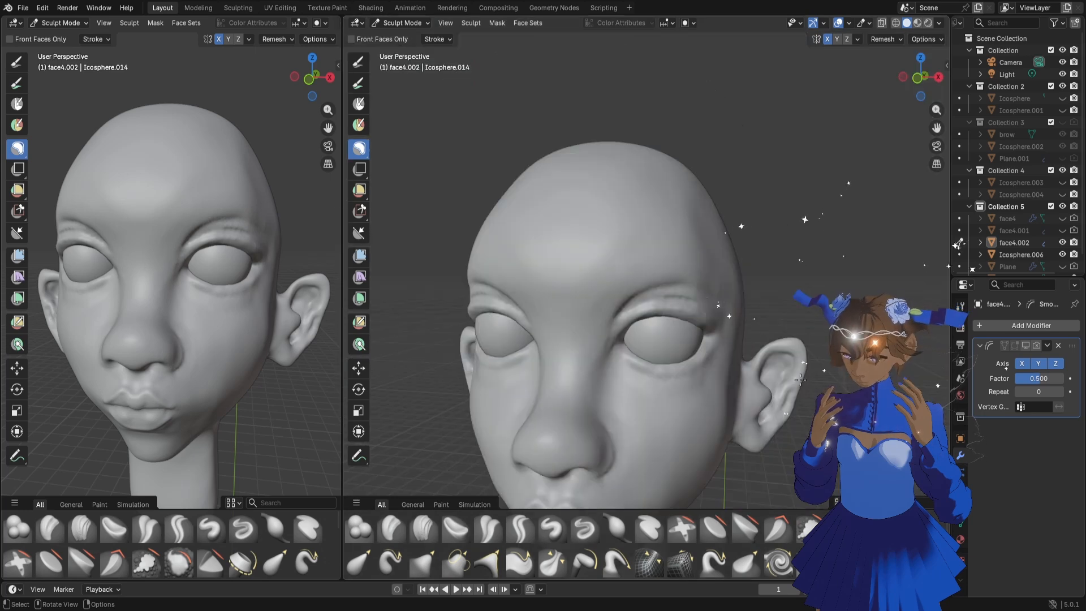
middle_drag(752, 378, 719, 382)
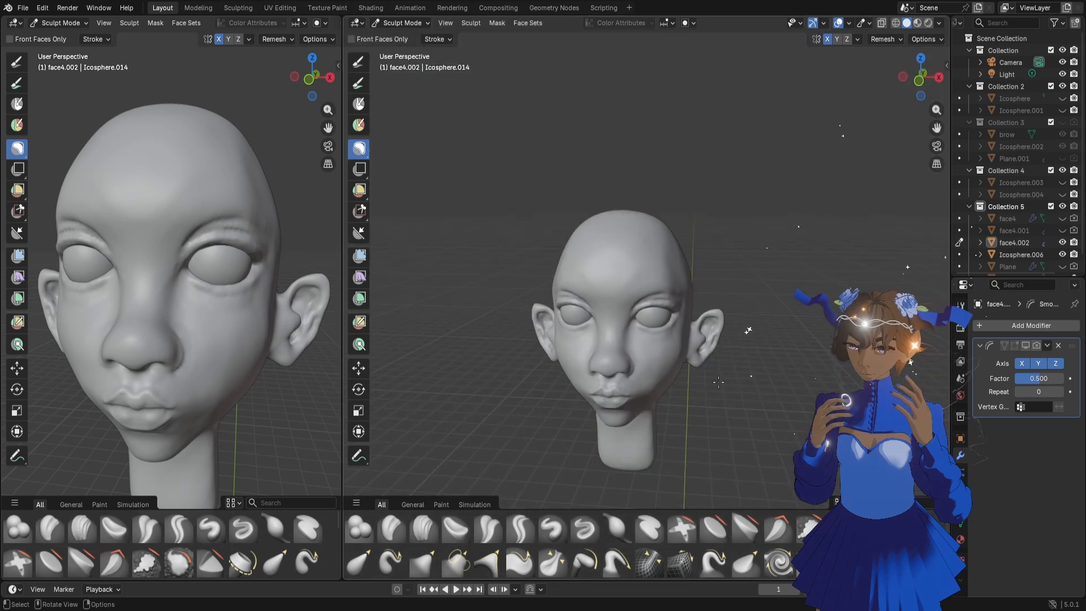
Set the voxel size of the head mesh to about 0.0028 m and voxel-remesh it
key(r)
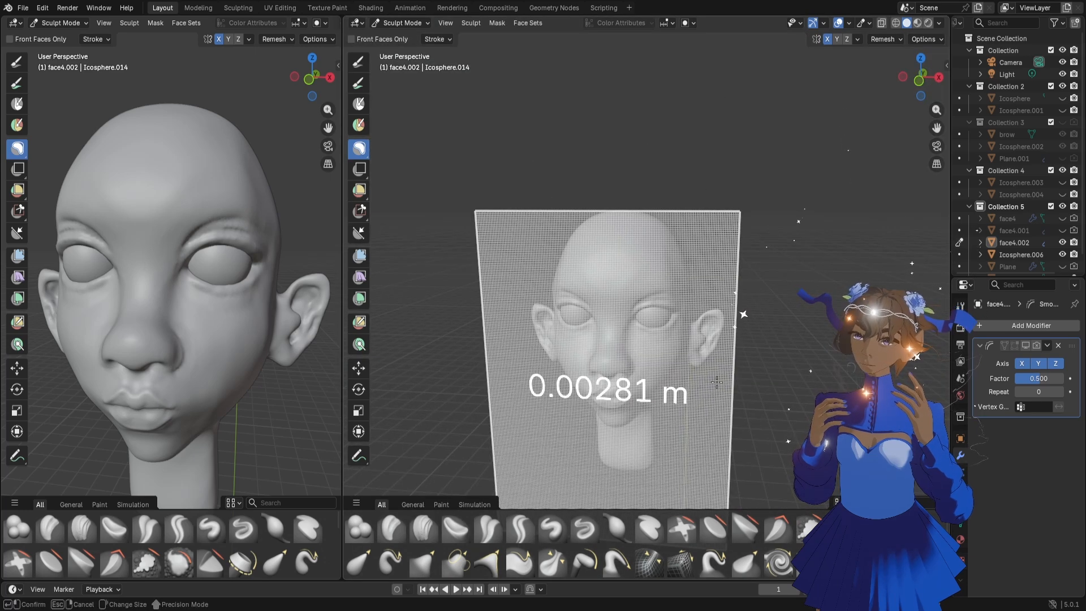
click(730, 394)
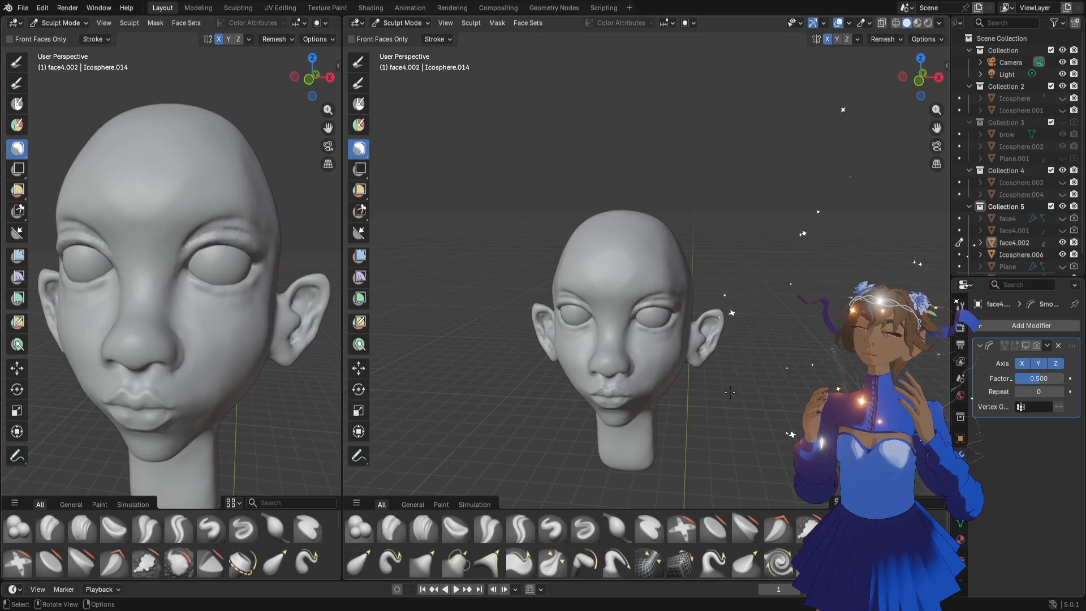
scroll(730, 390, up, 7)
key(ctrl+r)
scroll(723, 385, down, 5)
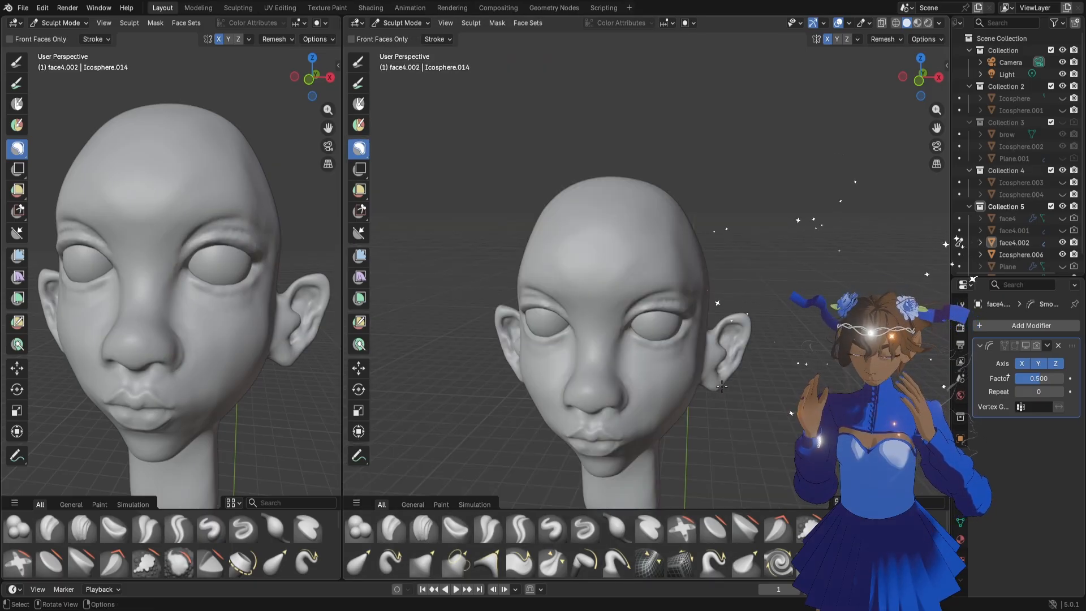
Nudge the skin below the inner corner of the eye with the 46 px Grab brush, checking the face from near and far
scroll(722, 386, up, 4)
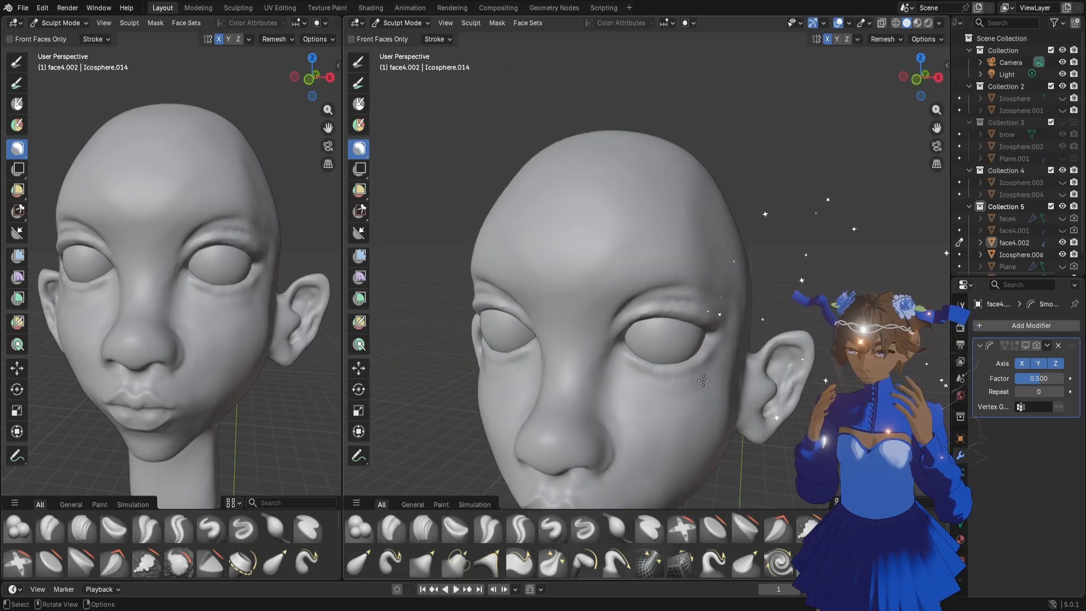
scroll(703, 380, up, 3)
key(g)
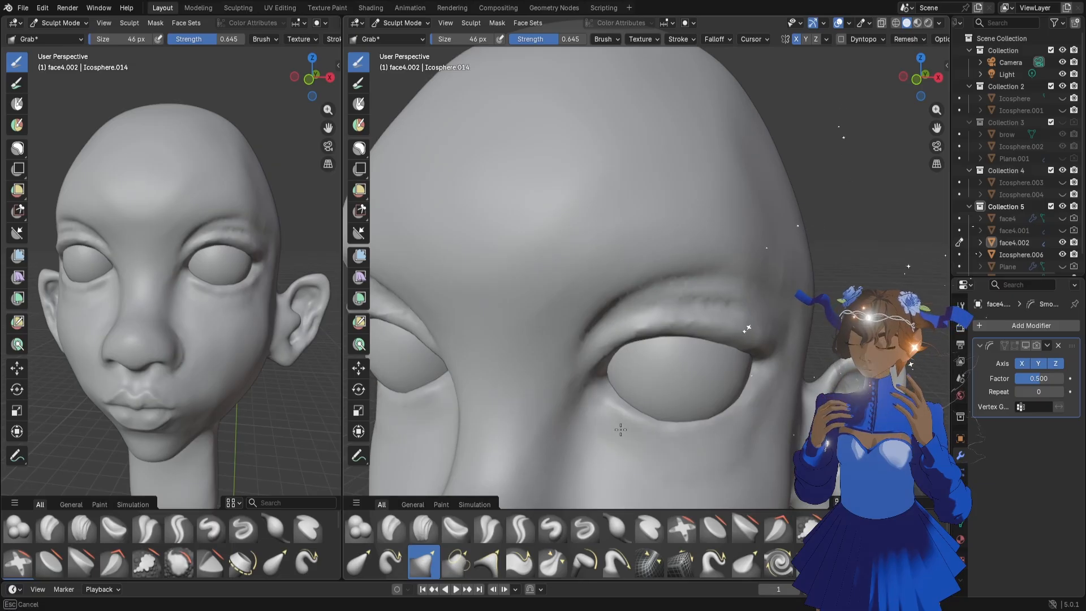
scroll(715, 441, down, 6)
scroll(735, 409, up, 6)
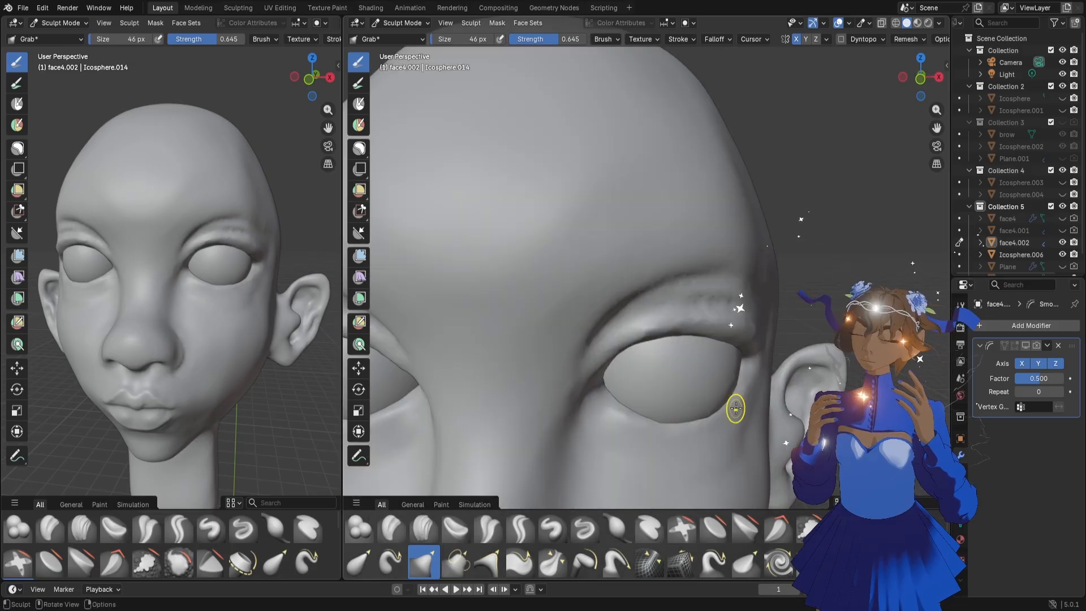
scroll(736, 408, down, 4)
scroll(725, 402, down, 1)
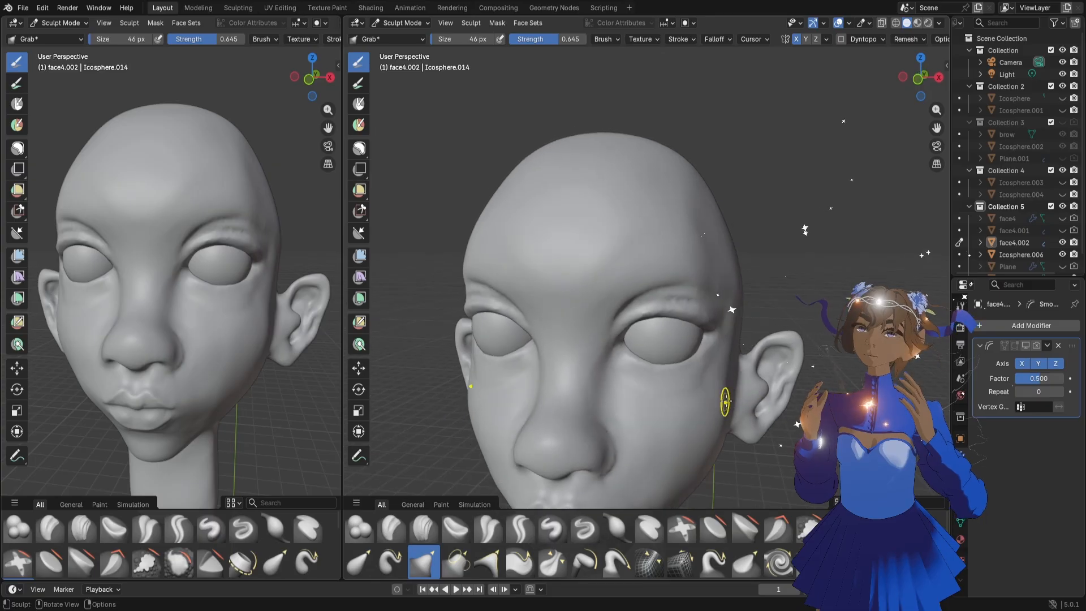
scroll(726, 401, up, 3)
scroll(741, 381, down, 3)
mouse_move(937, 109)
mouse_down()
mouse_move(938, 91)
mouse_move(937, 109)
mouse_up()
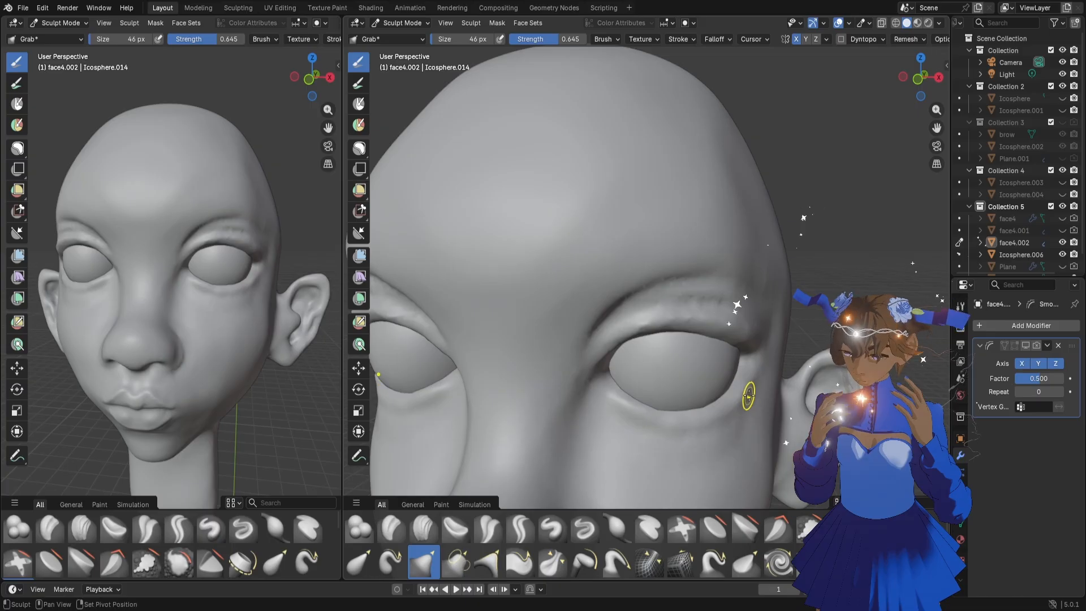
Pull the lower eyelid rim and its outer corner into shape with the Grab brush
shift+drag(616, 417, 664, 430)
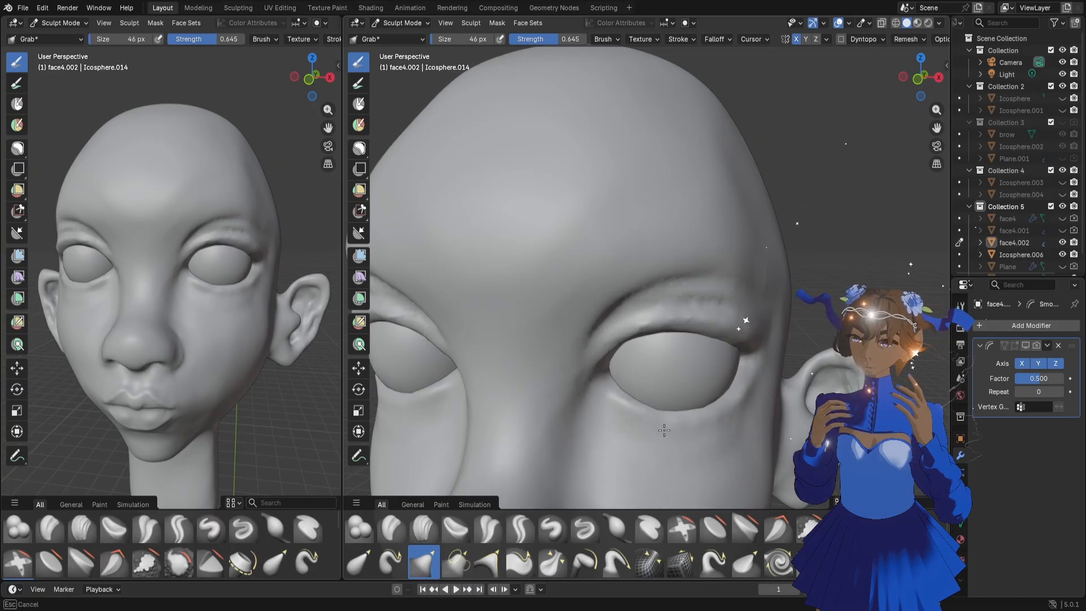
shift+drag(738, 408, 753, 387)
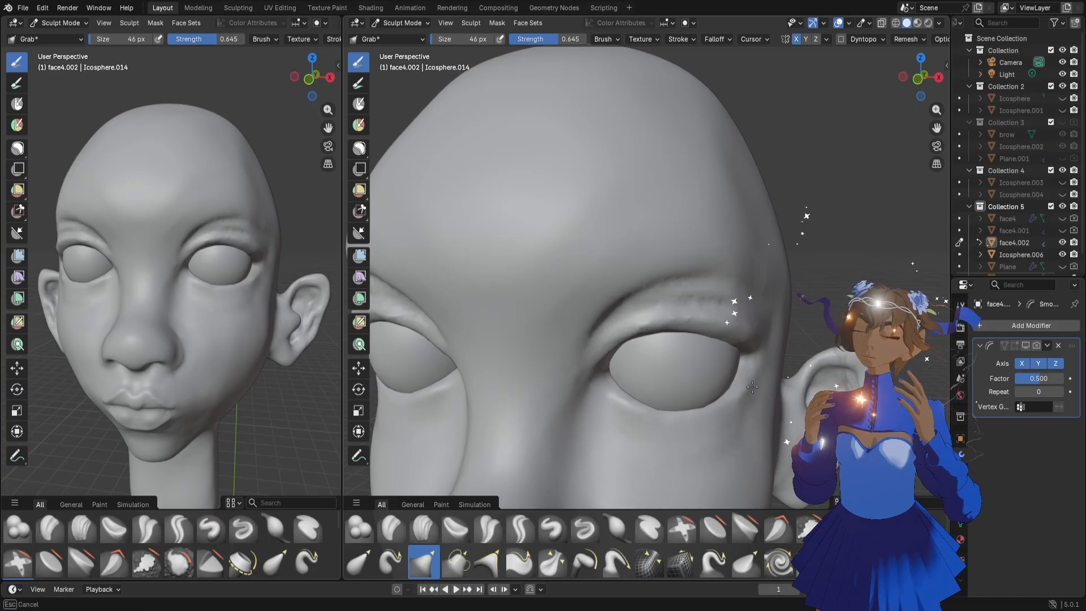
shift+drag(648, 423, 647, 411)
shift+drag(739, 407, 753, 377)
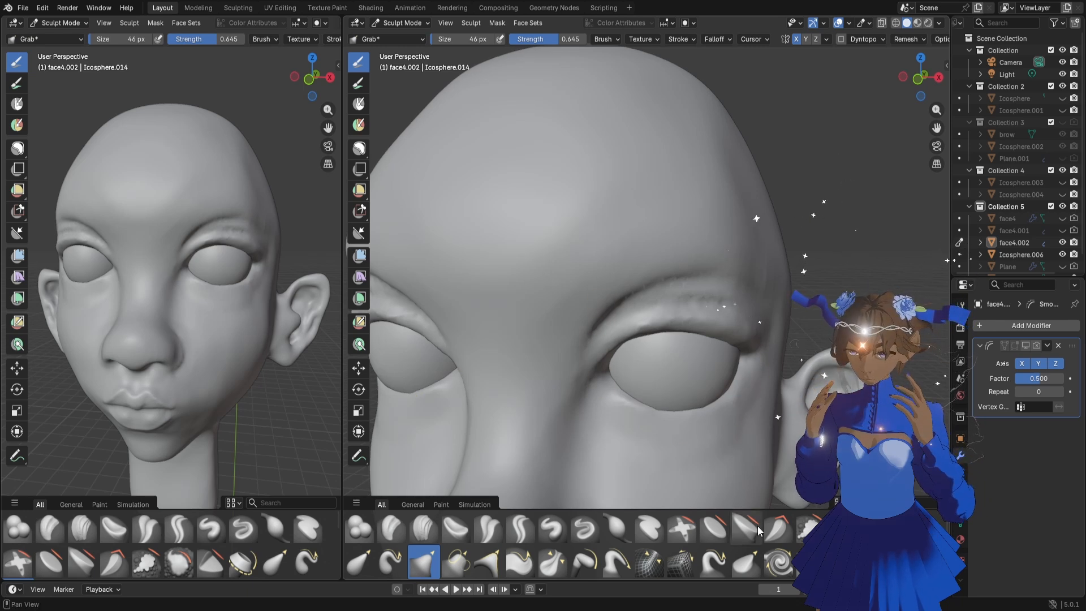
Flatten the lower eyelid from the outer to the inner corner with the 46 px Flatten/Contrast brush
click(714, 527)
drag(741, 353, 738, 376)
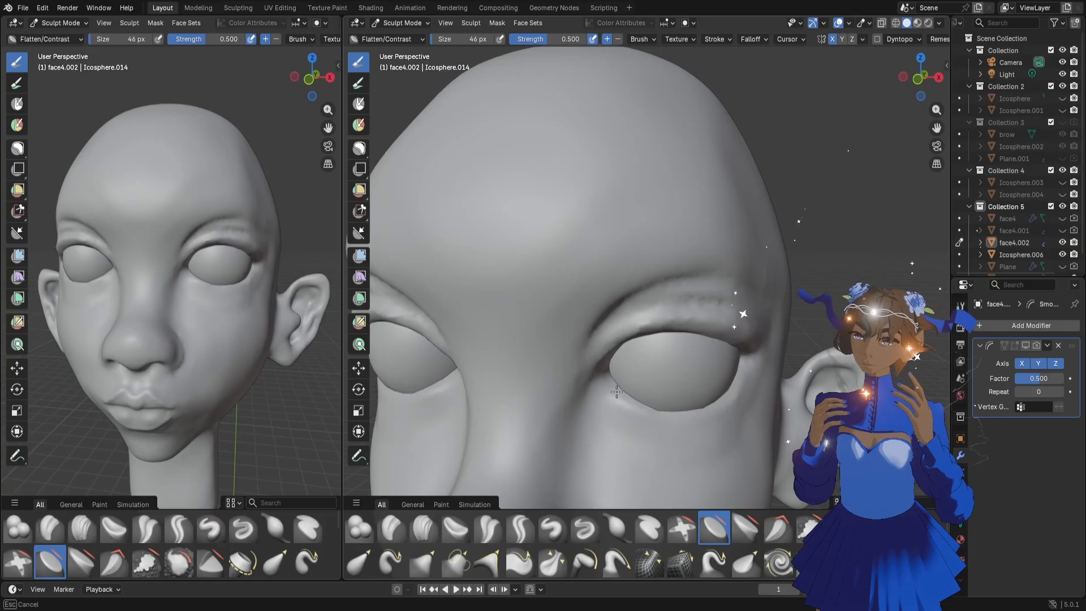
drag(616, 391, 616, 393)
Build up the lower eyelid around both eye corners with the 46 px Blob brush and check it from a three-quarter view
click(359, 529)
drag(744, 380, 755, 368)
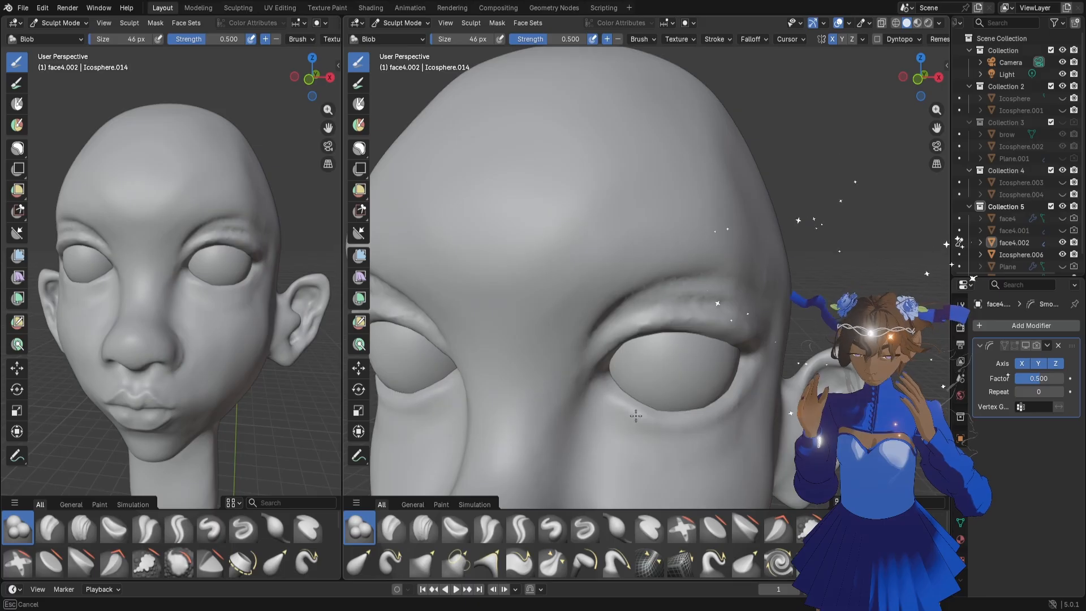
drag(614, 403, 627, 379)
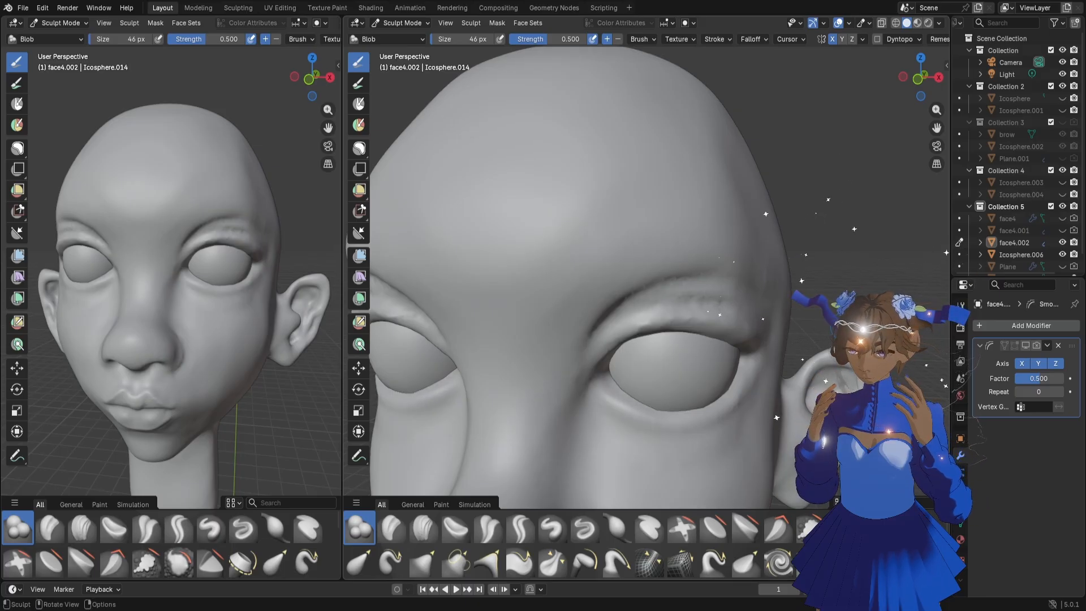
middle_drag(238, 320, 218, 298)
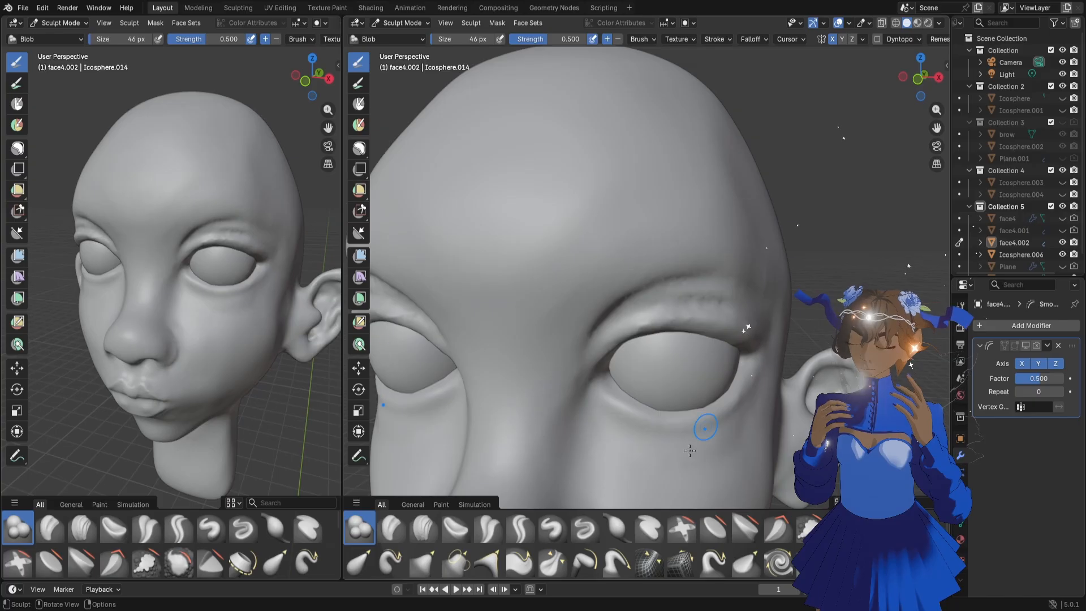
Flatten the outer eye corner and the rim of the upper eyelid with the Flatten/Contrast brush at 46 px
key(shift+t)
drag(744, 364, 738, 379)
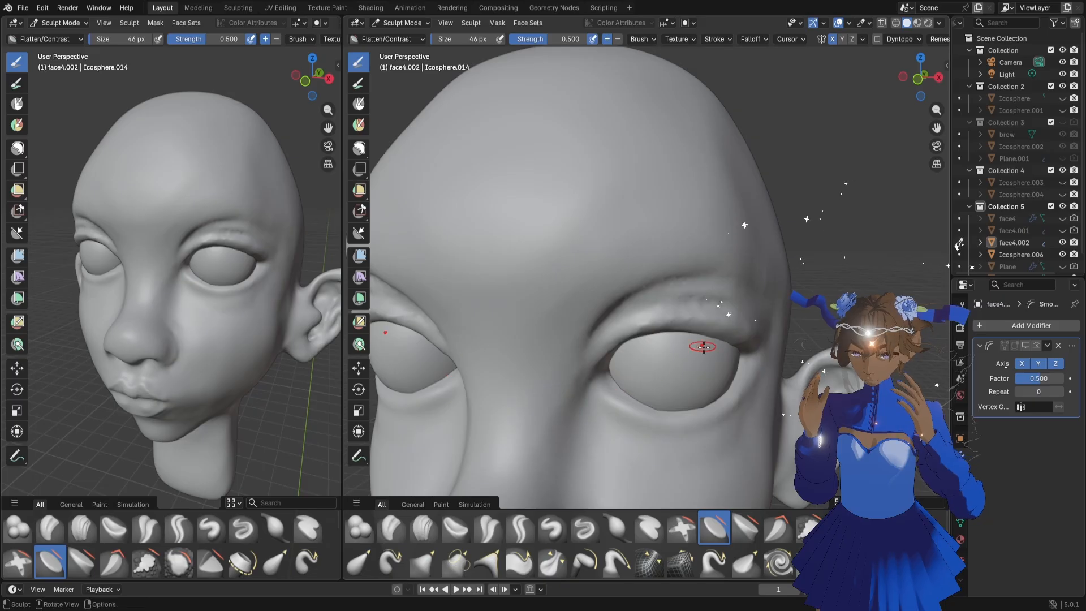
middle_drag(703, 346, 717, 334)
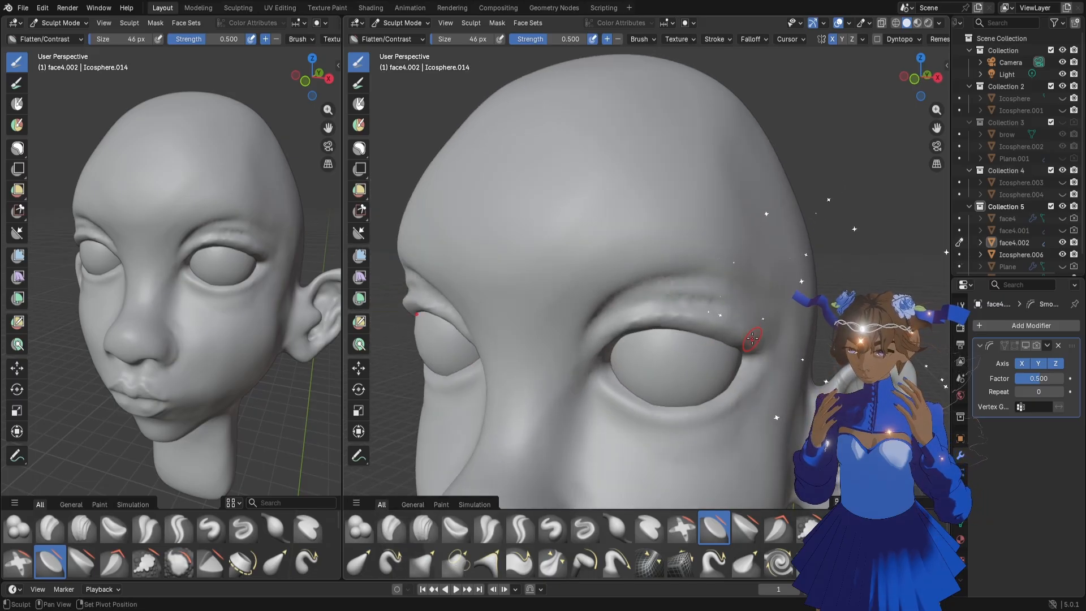
mouse_move(739, 329)
mouse_down()
mouse_move(691, 315)
mouse_move(684, 345)
mouse_up()
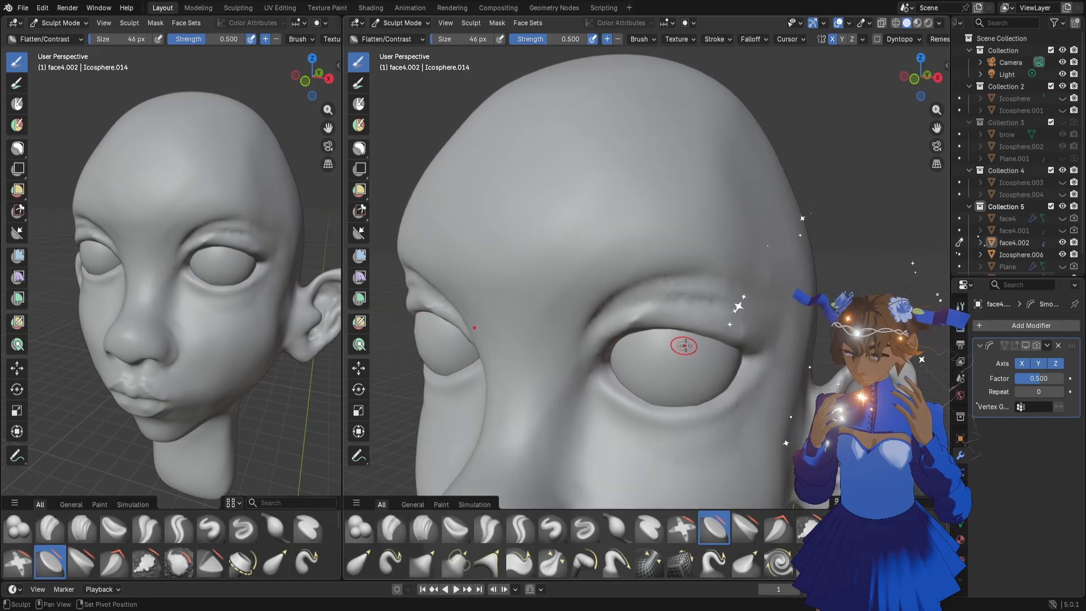
middle_drag(684, 345, 737, 332)
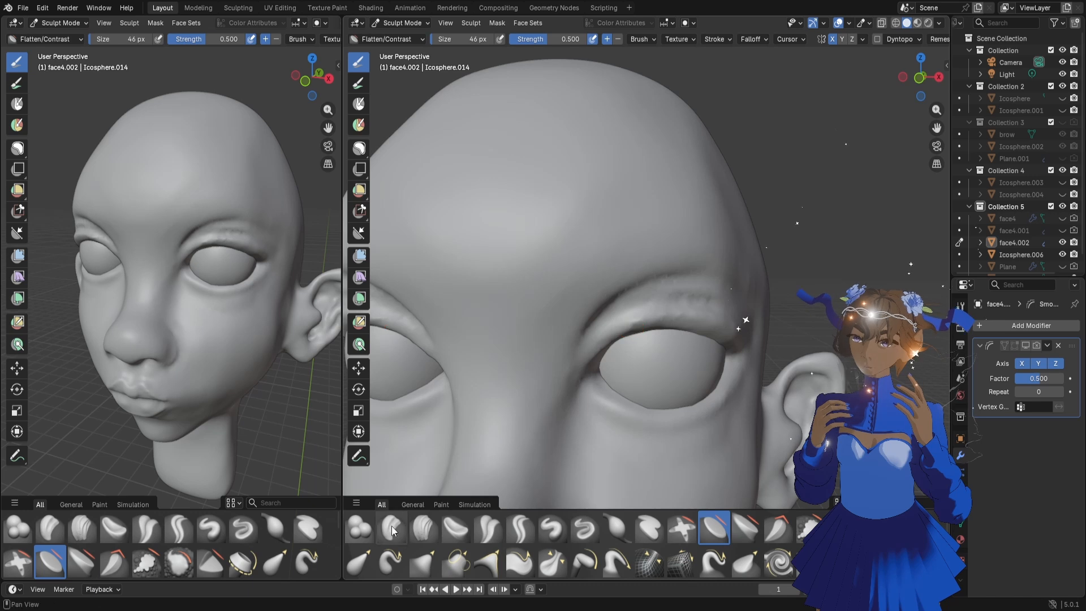
Add volume to the inner part and outer end of the upper eyelid with the 46 px Blob brush
click(359, 529)
drag(586, 363, 611, 334)
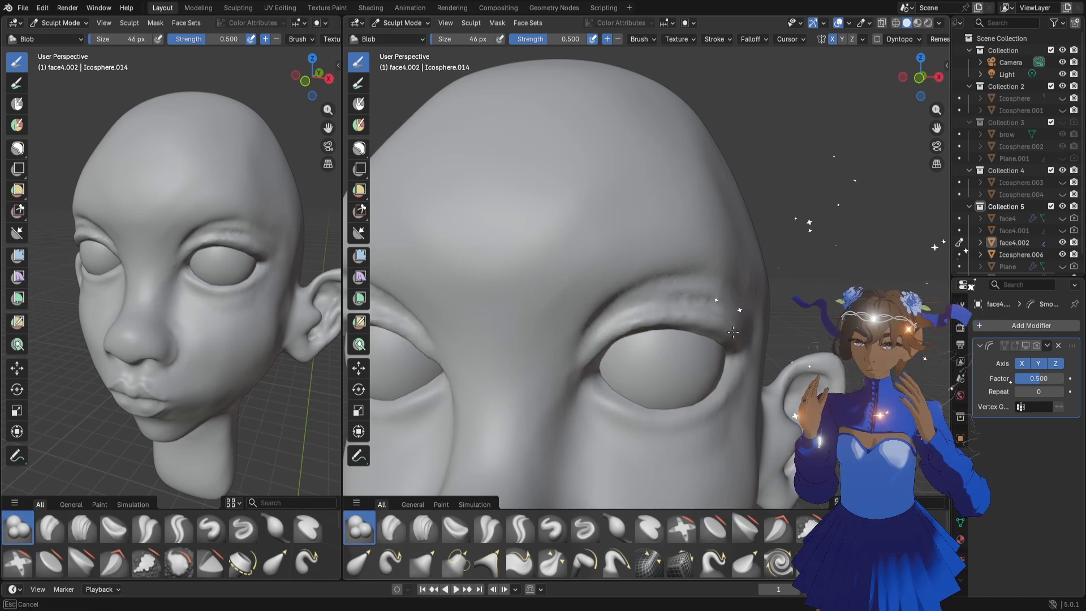
drag(733, 333, 731, 335)
middle_drag(730, 335, 724, 340)
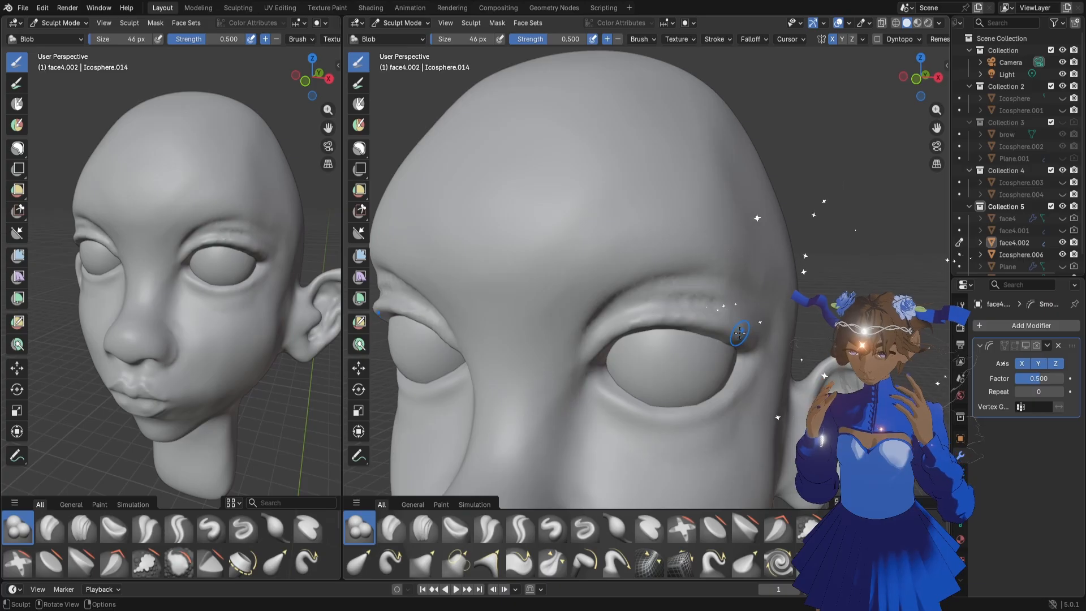
drag(716, 324, 742, 341)
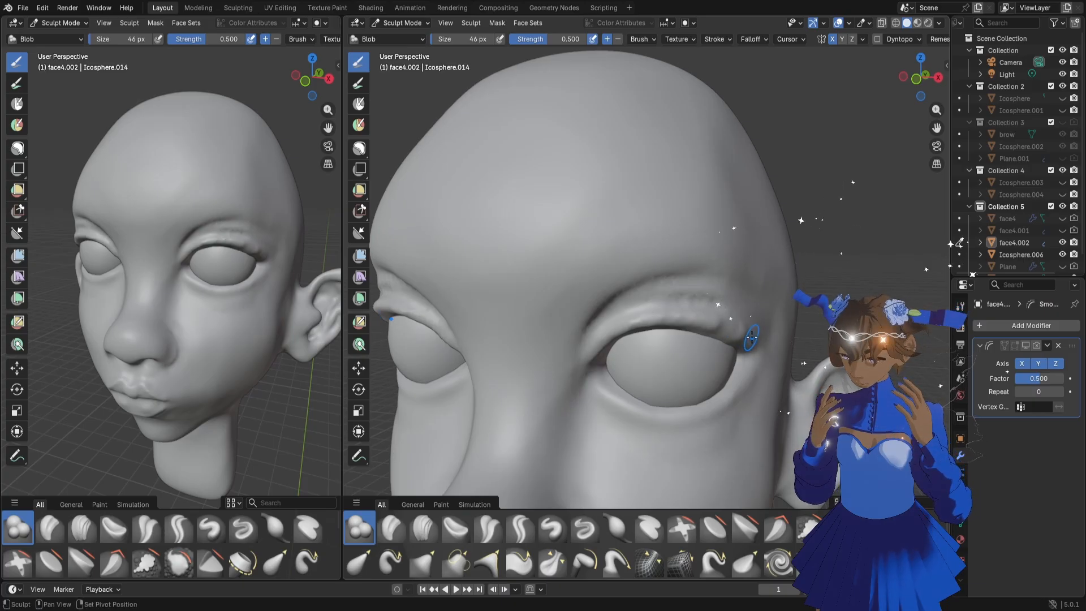
Enlarge the Blob brush to 86 px and even out the outer half of the upper eyelid fold
key(f)
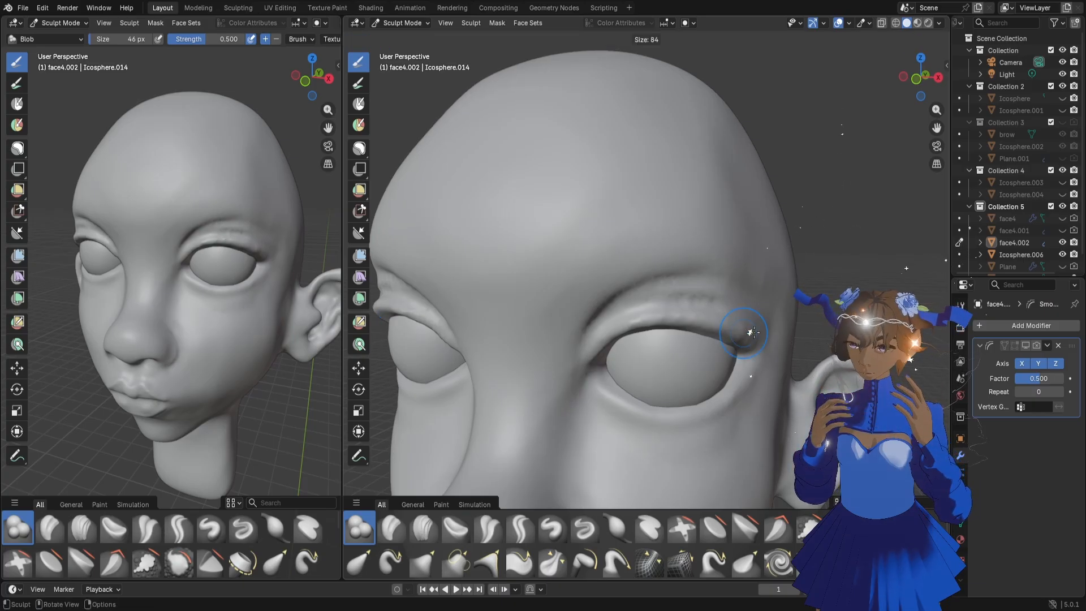
click(753, 332)
mouse_move(745, 336)
mouse_down()
mouse_move(605, 328)
mouse_move(690, 308)
mouse_up()
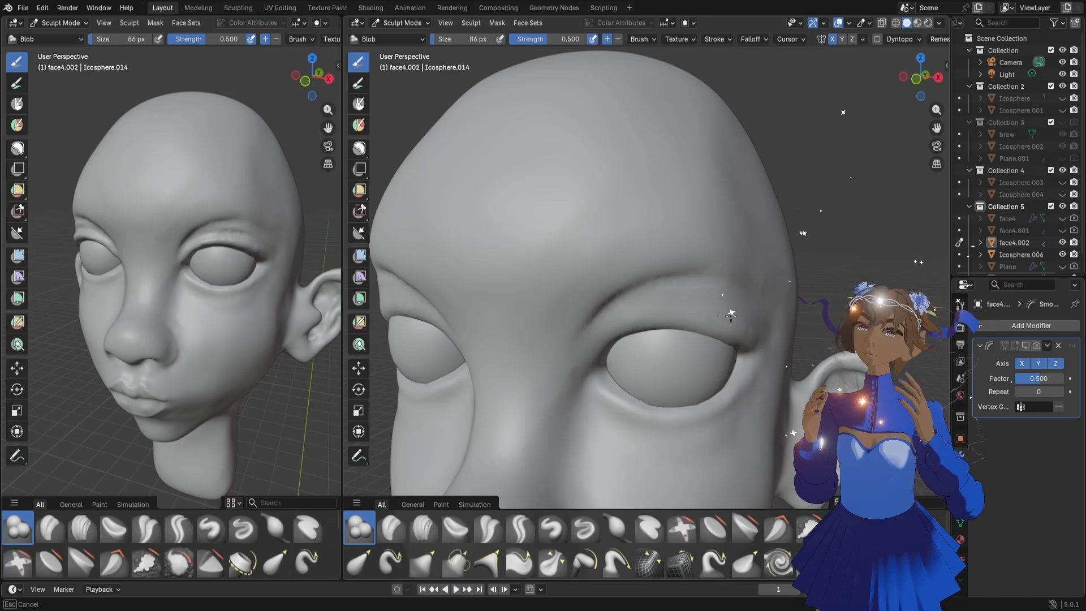
drag(754, 327, 745, 338)
middle_drag(727, 343, 734, 337)
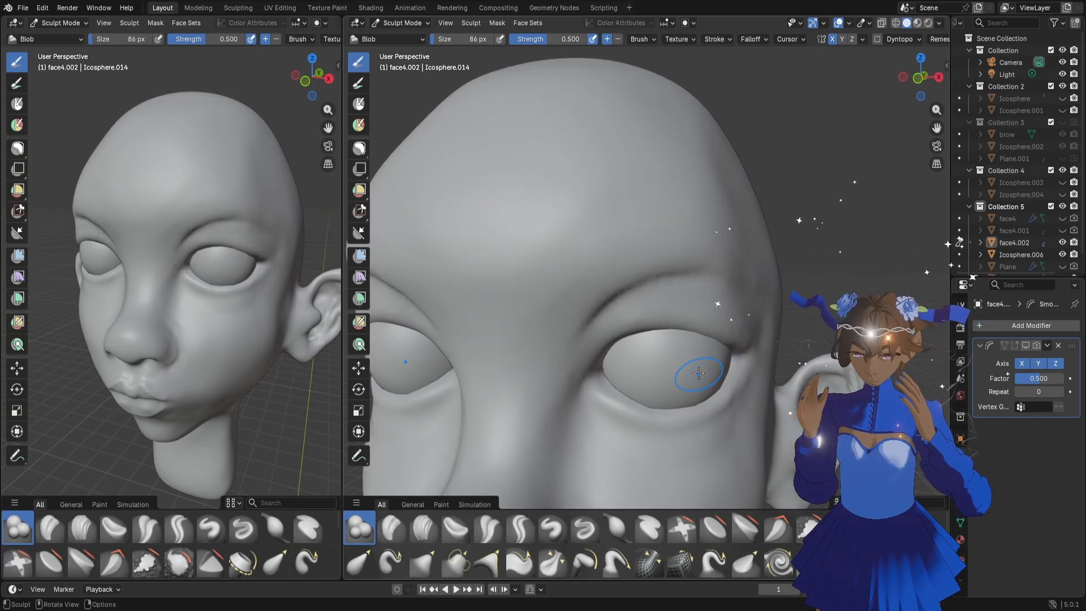
Set the Blob brush to 88 px and shape the upper eyelid from its middle to the inner corner
key(f)
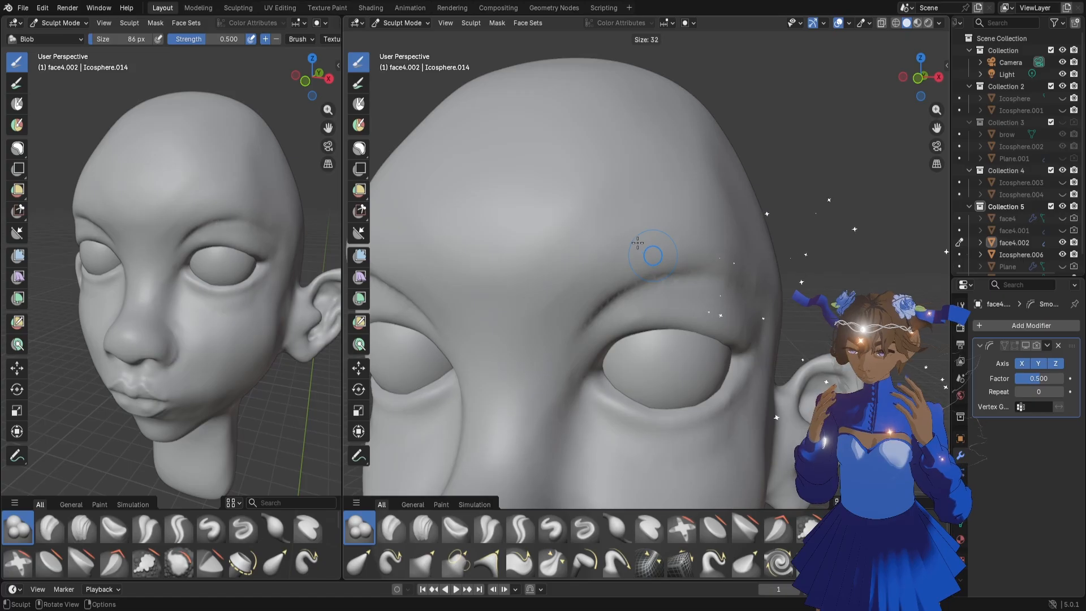
click(636, 236)
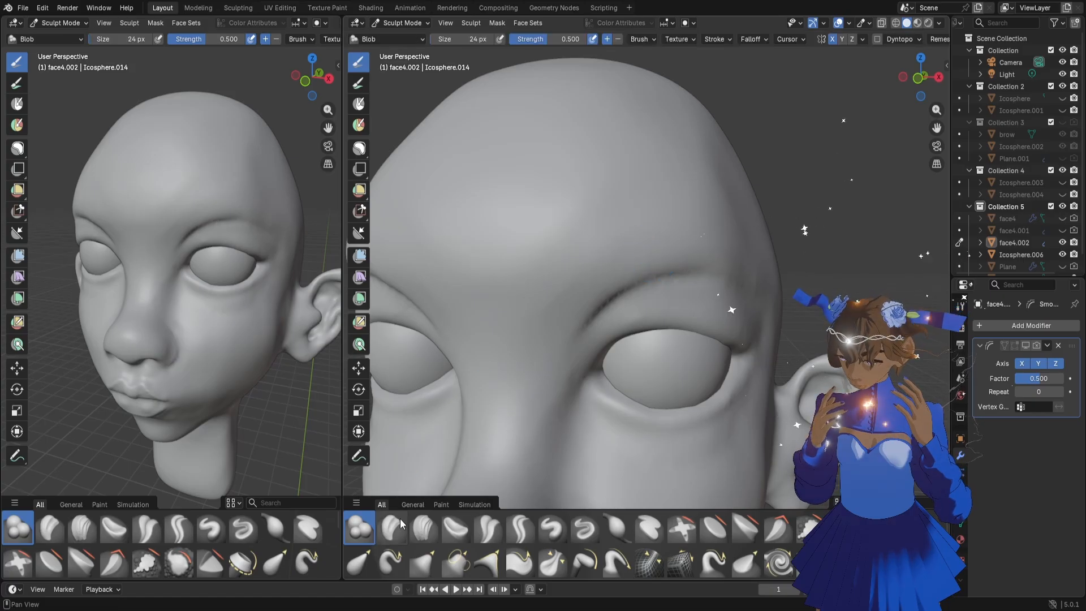
key(f)
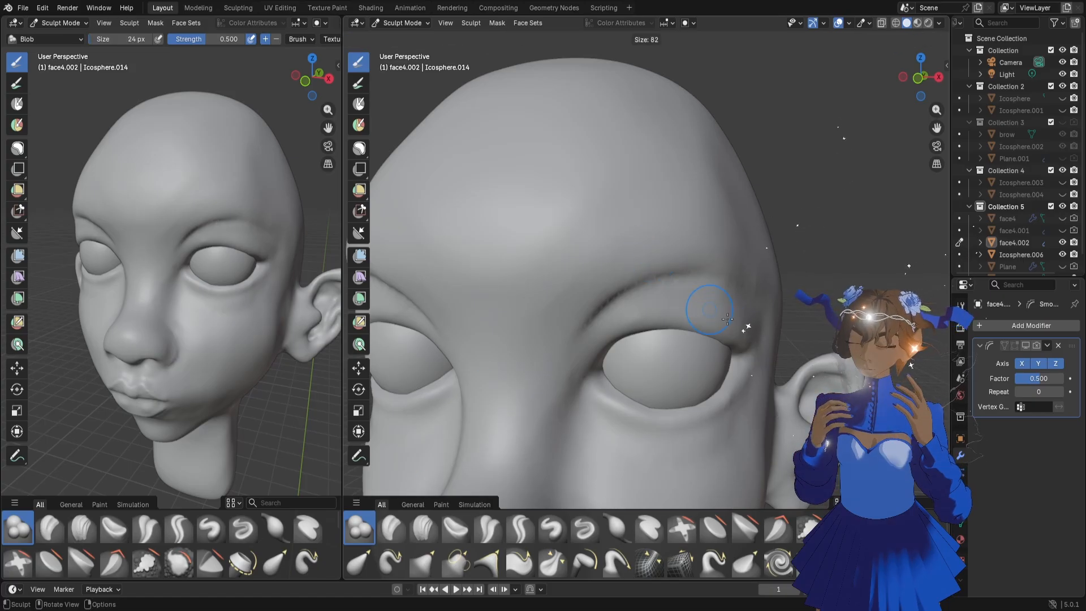
click(741, 322)
mouse_move(660, 308)
mouse_down()
mouse_move(625, 314)
mouse_move(597, 344)
mouse_up()
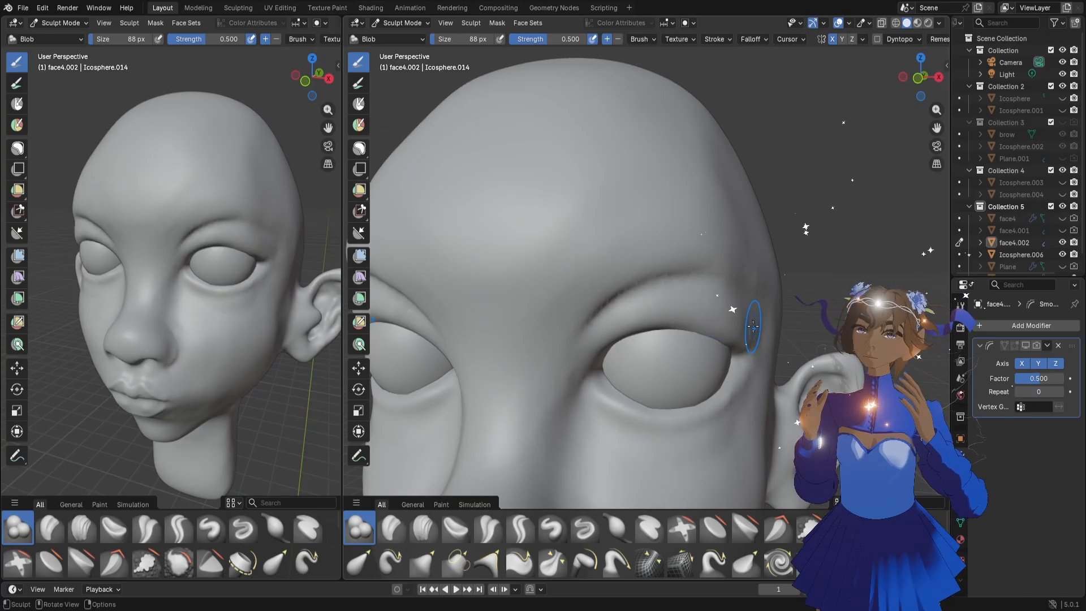
Reduce the Blob brush to 30 px and refine the upper eyelid along its inner part and outer corner
key(f)
click(605, 311)
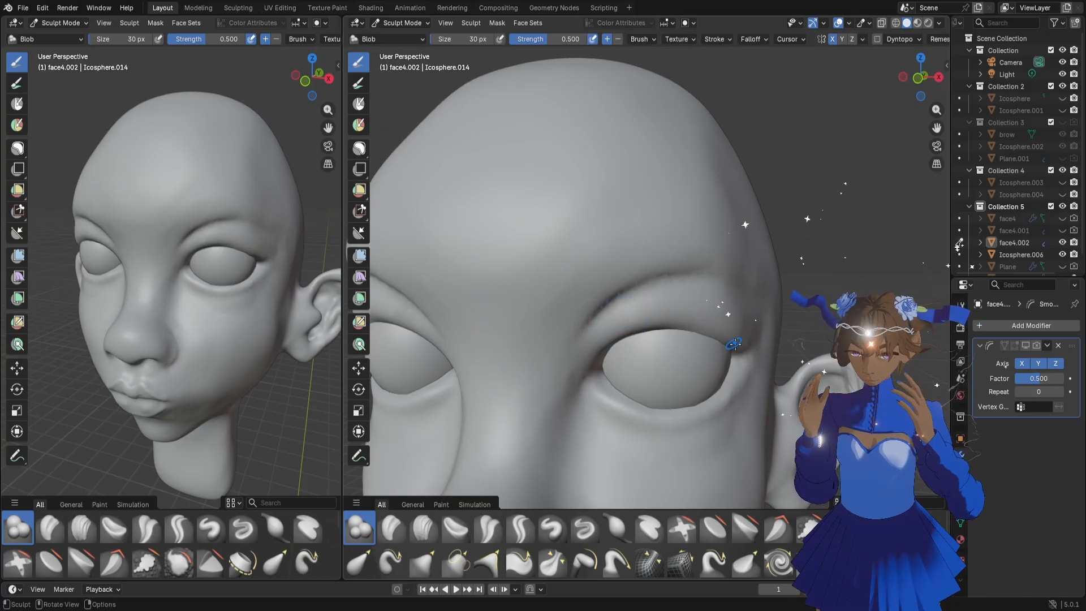
drag(636, 317, 594, 343)
drag(731, 334, 740, 336)
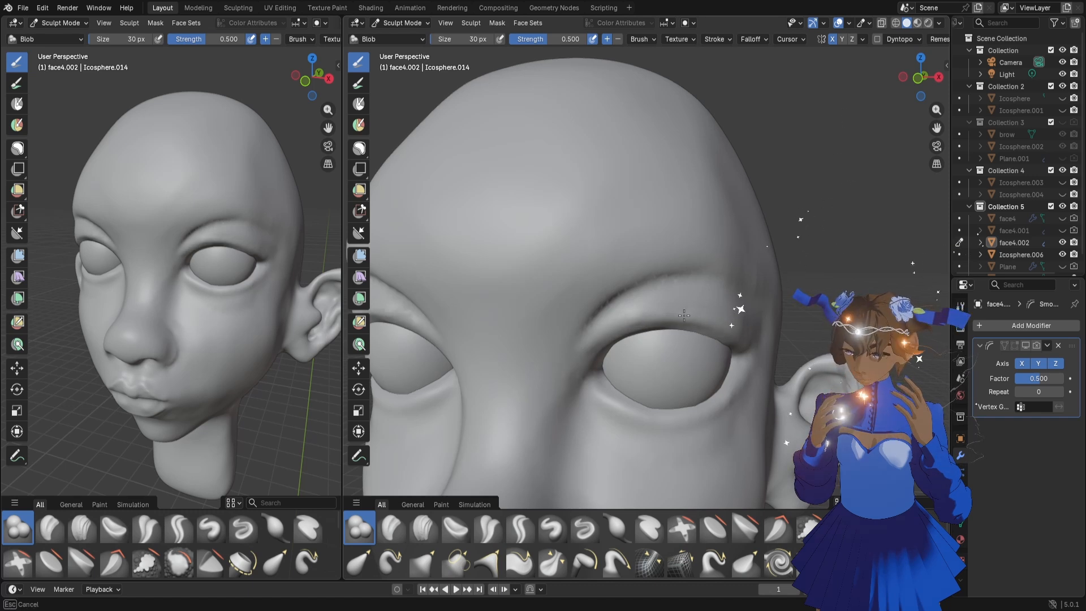
drag(645, 317, 591, 351)
Redefine the upper eyelid crease and inner corner with the 30 px Draw Sharp brush and check the whole head
click(584, 528)
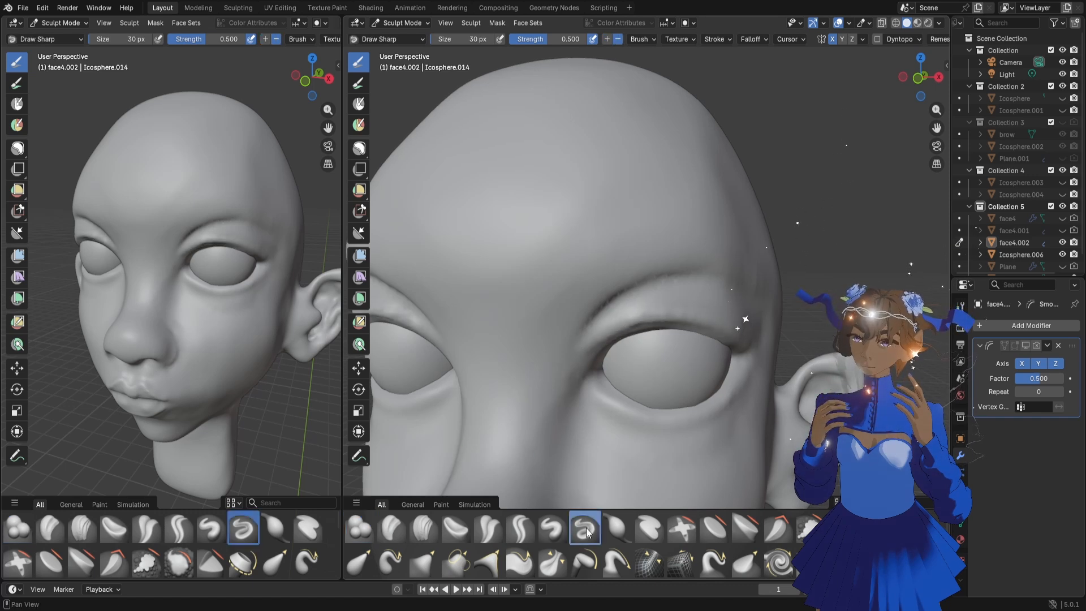
mouse_move(745, 302)
mouse_down()
mouse_move(694, 286)
mouse_move(633, 301)
mouse_up()
drag(747, 324, 702, 305)
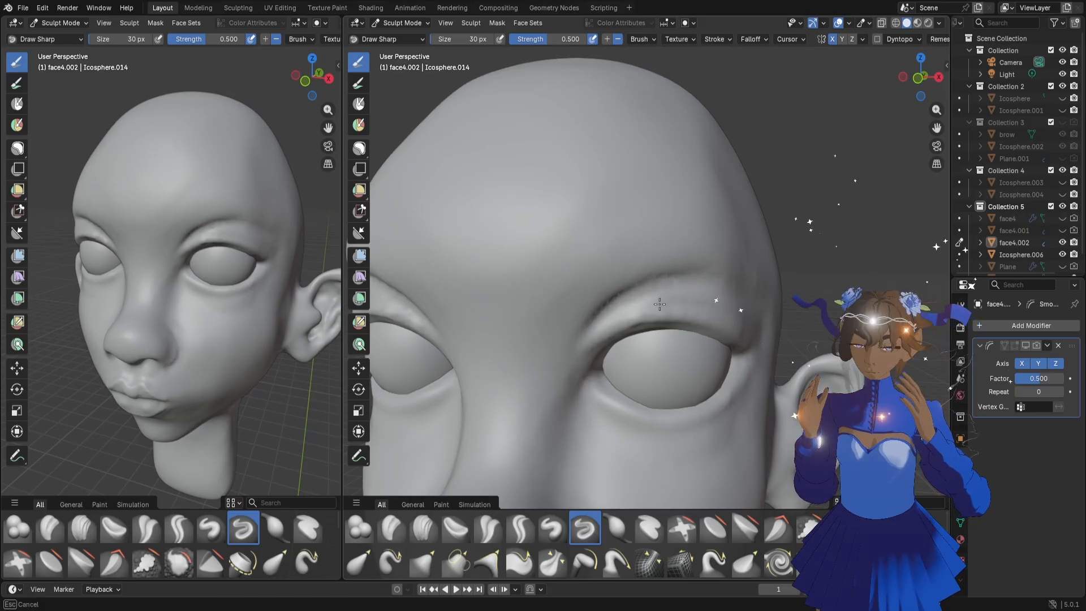
drag(590, 337, 611, 340)
scroll(650, 316, down, 6)
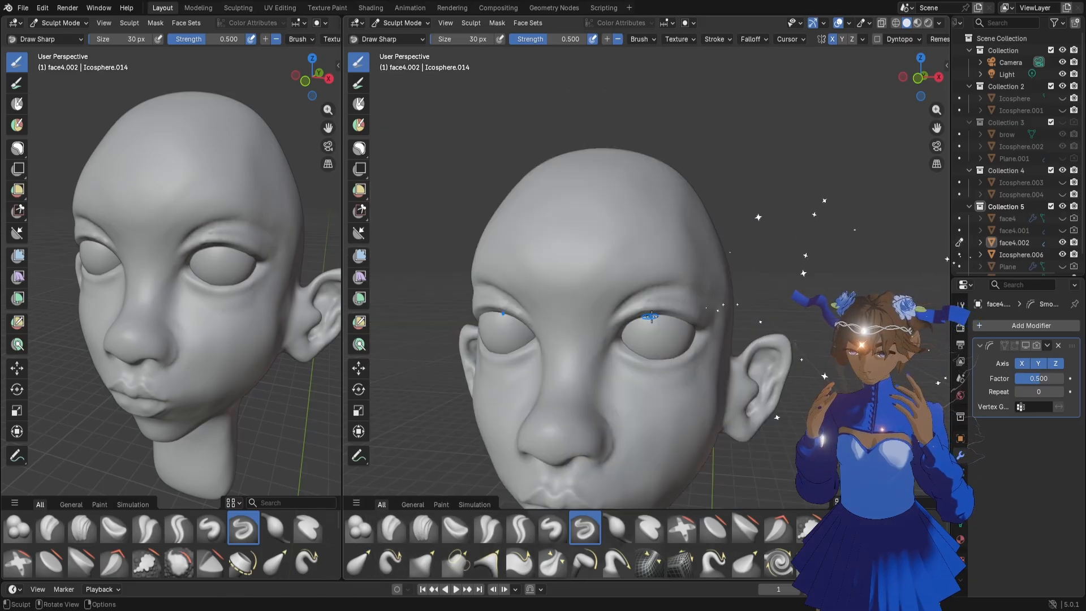
middle_drag(652, 315, 698, 327)
scroll(235, 245, down, 2)
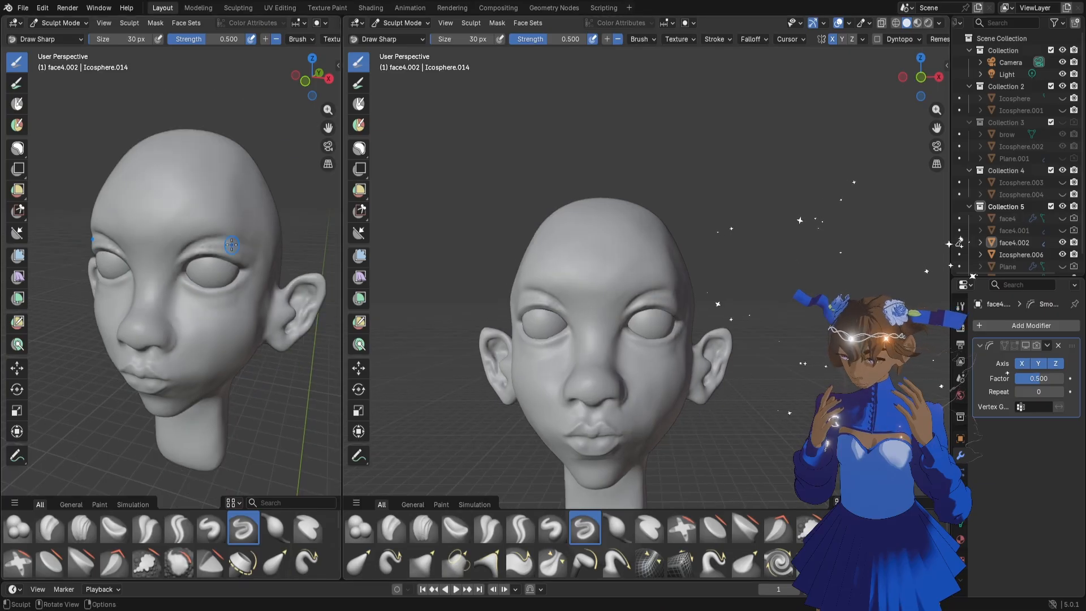
Deepen and smooth the upper eyelid fold from its outer corner towards the nose with the 30 px Draw Sharp brush
middle_drag(178, 249, 211, 256)
scroll(667, 334, up, 5)
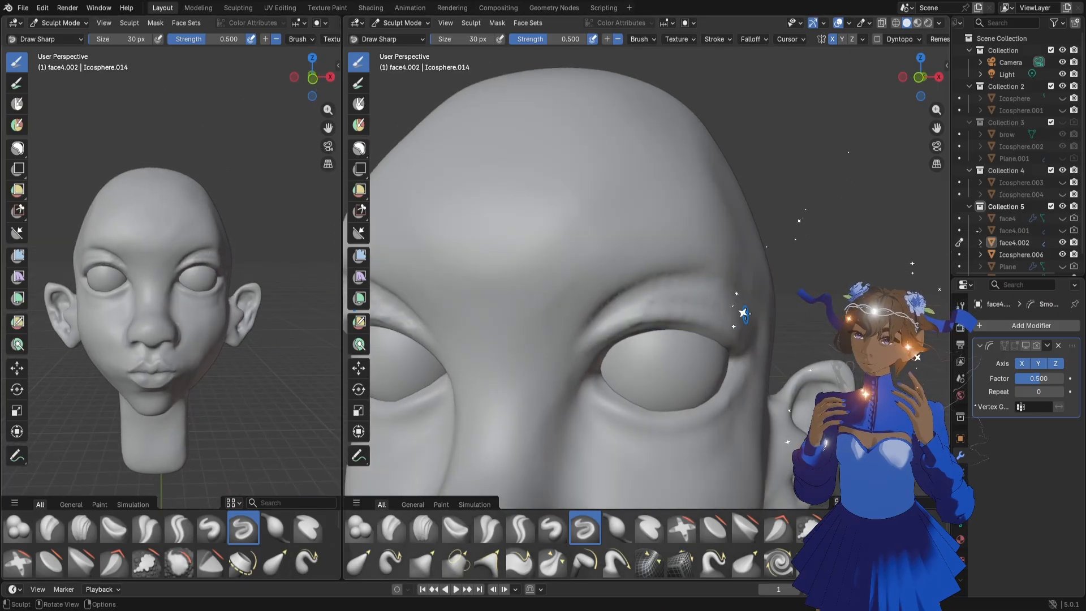
mouse_move(751, 322)
mouse_down()
mouse_move(700, 299)
mouse_move(650, 304)
mouse_up()
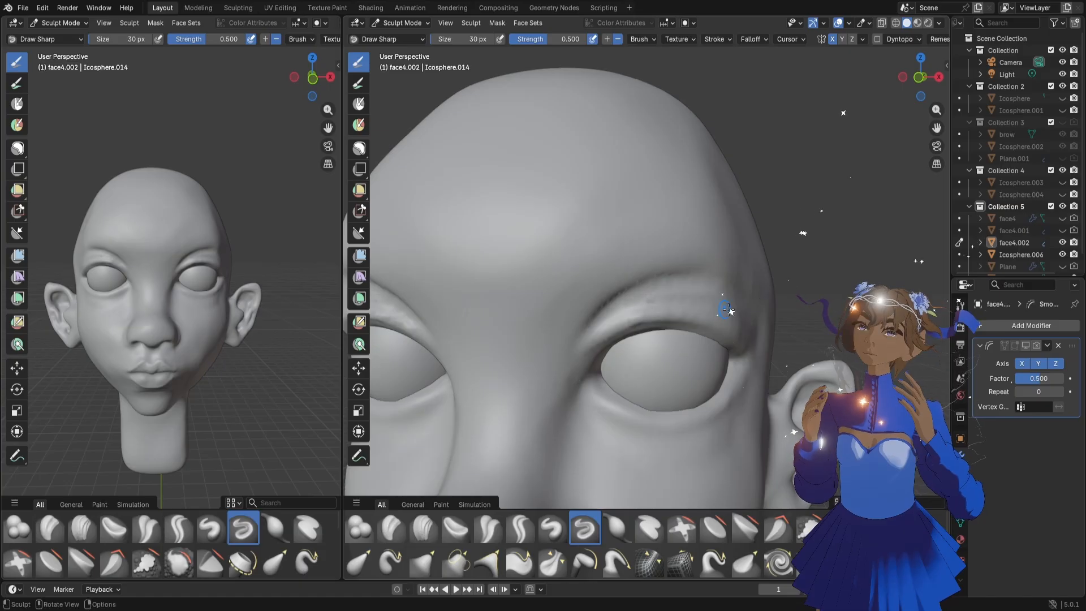
drag(919, 76, 925, 80)
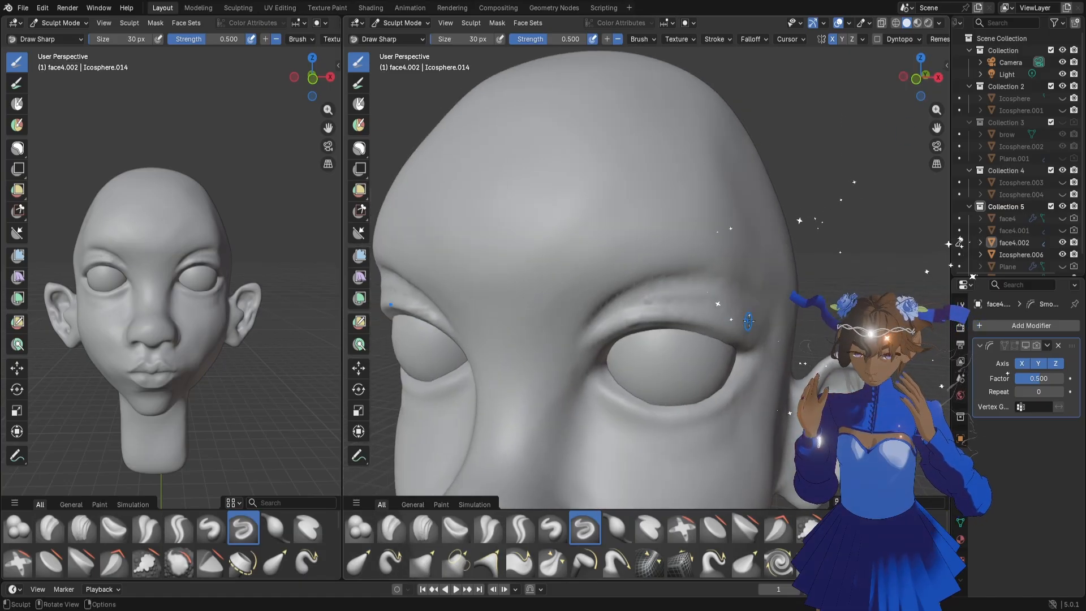
mouse_move(748, 321)
mouse_down()
mouse_move(681, 296)
mouse_move(631, 300)
mouse_up()
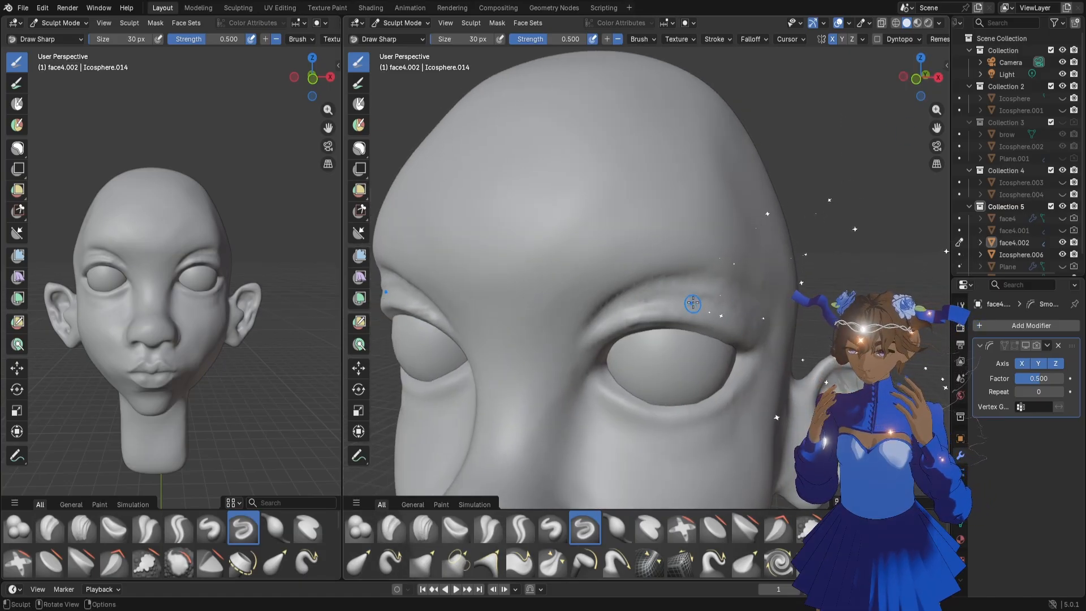
mouse_move(742, 320)
mouse_down()
mouse_move(691, 297)
mouse_move(588, 337)
mouse_move(608, 298)
mouse_move(584, 335)
mouse_move(601, 308)
mouse_up()
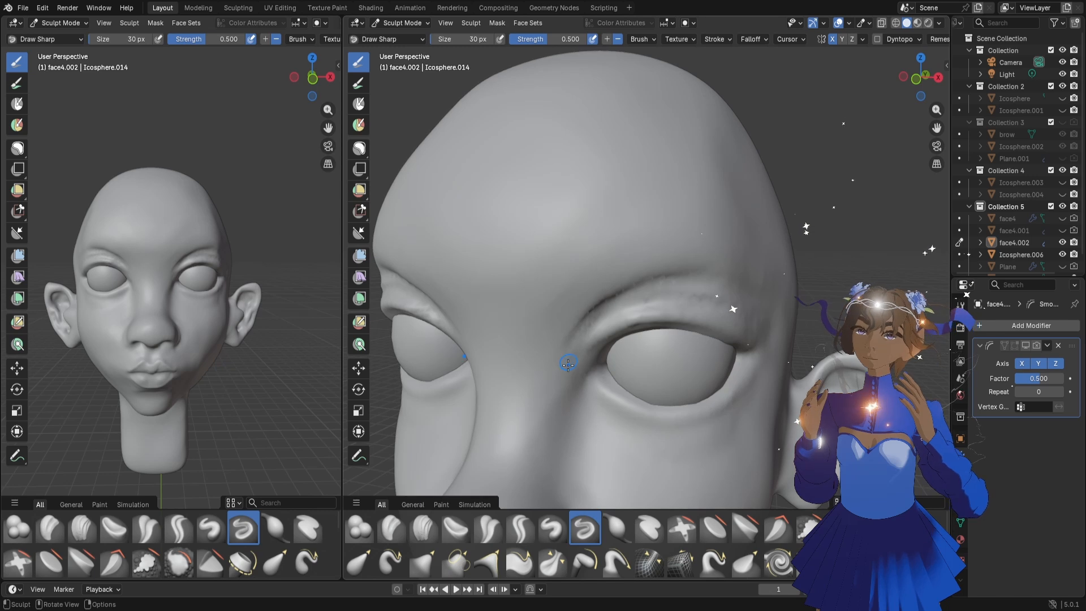
Define the inner eye corner and the start of the upper eyelid crease with short Draw Sharp strokes
drag(570, 364, 597, 322)
drag(573, 365, 580, 344)
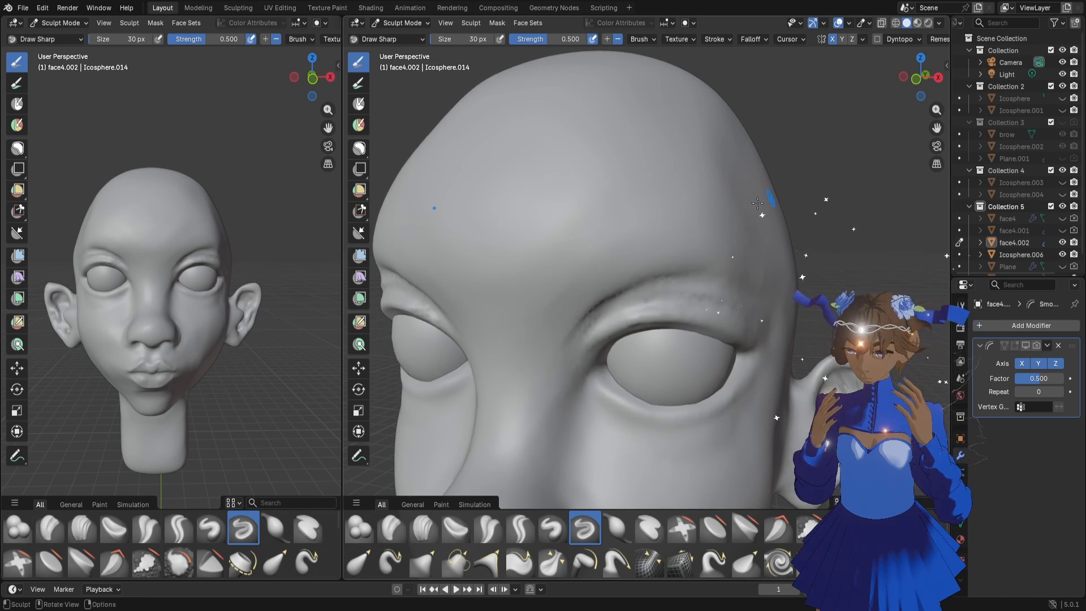
mouse_move(593, 404)
mouse_down()
mouse_move(623, 446)
mouse_move(587, 405)
mouse_move(595, 418)
mouse_up()
drag(647, 467, 653, 477)
scroll(721, 400, down, 5)
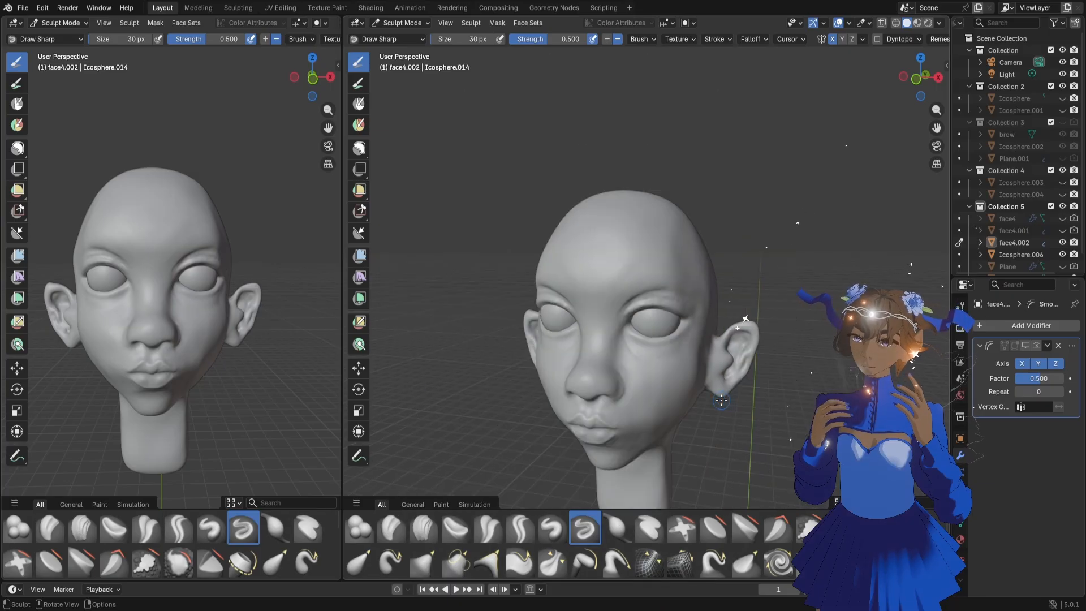
middle_drag(704, 391, 725, 388)
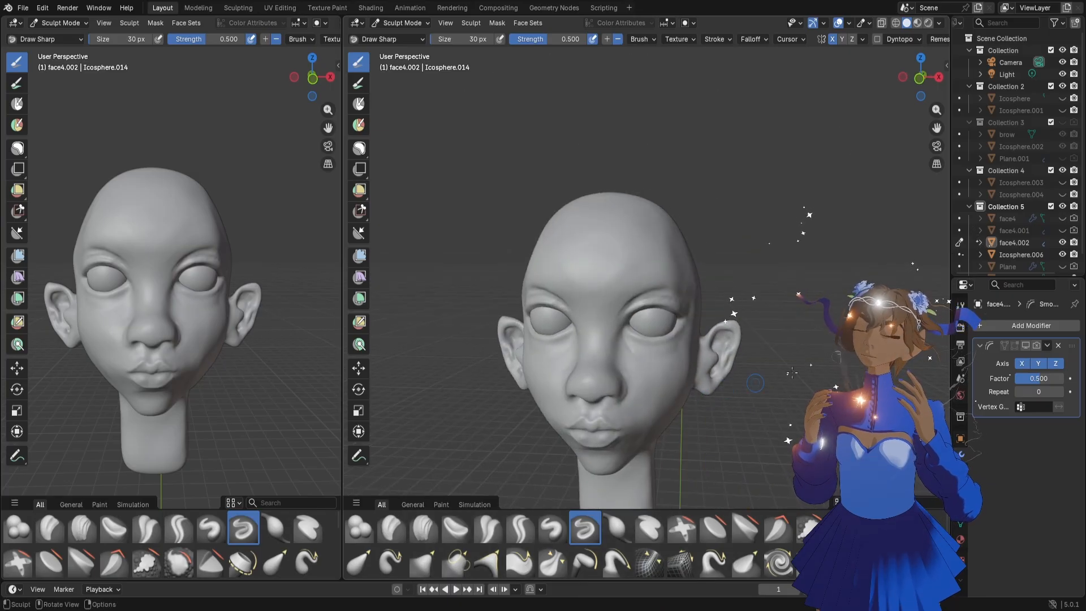
Compare the head with its earlier version by toggling the visibility of face4.002 and face4.001, and inspect the eye area
scroll(1040, 231, down, 1)
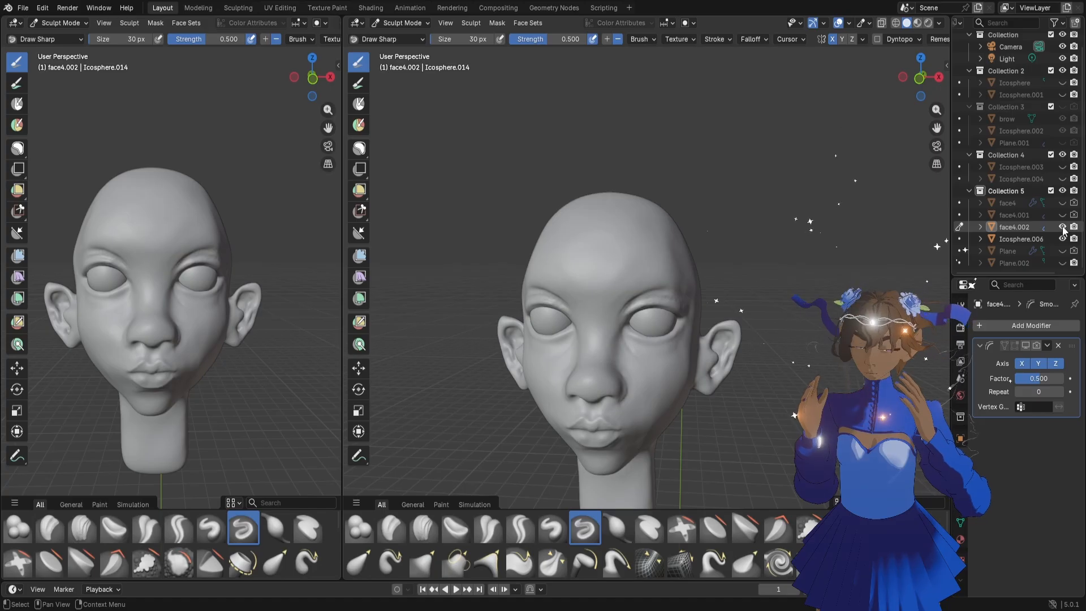
click(1063, 227)
click(1063, 227)
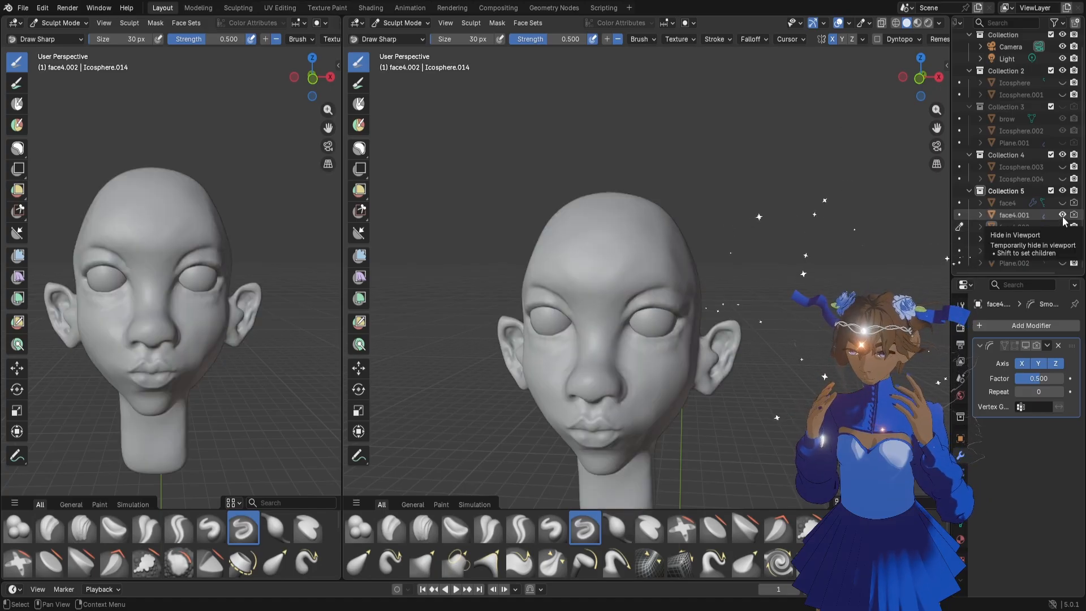
drag(1063, 216, 1063, 227)
click(1063, 227)
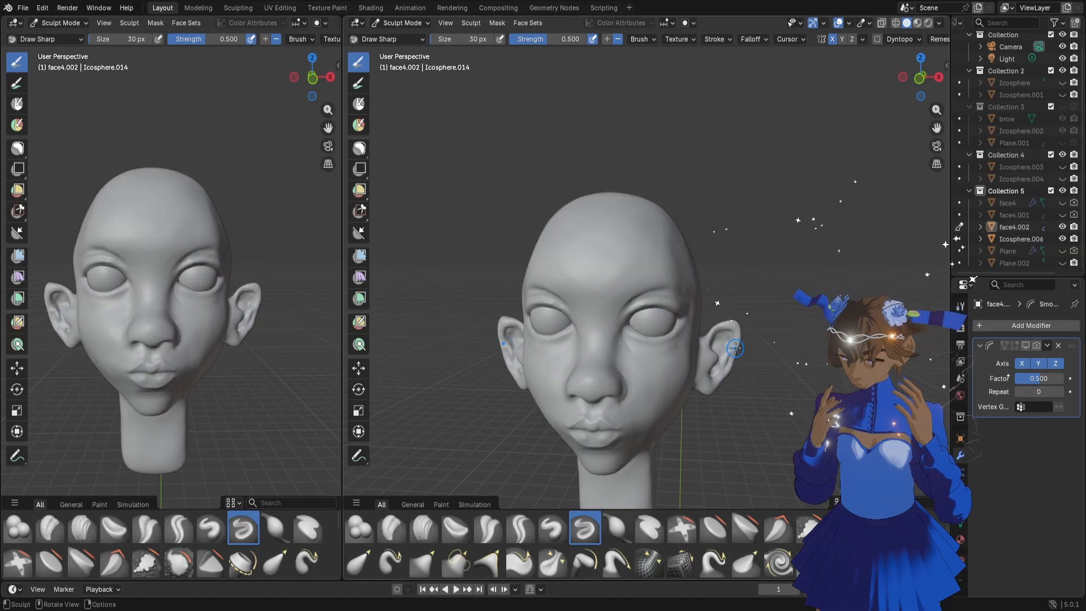
scroll(736, 348, up, 6)
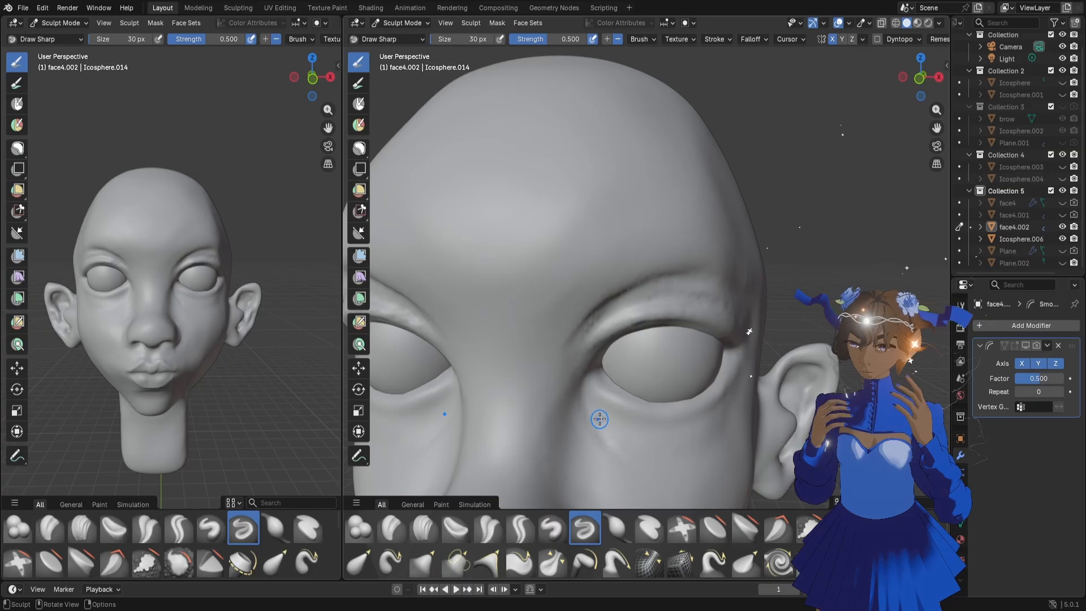
scroll(680, 413, down, 4)
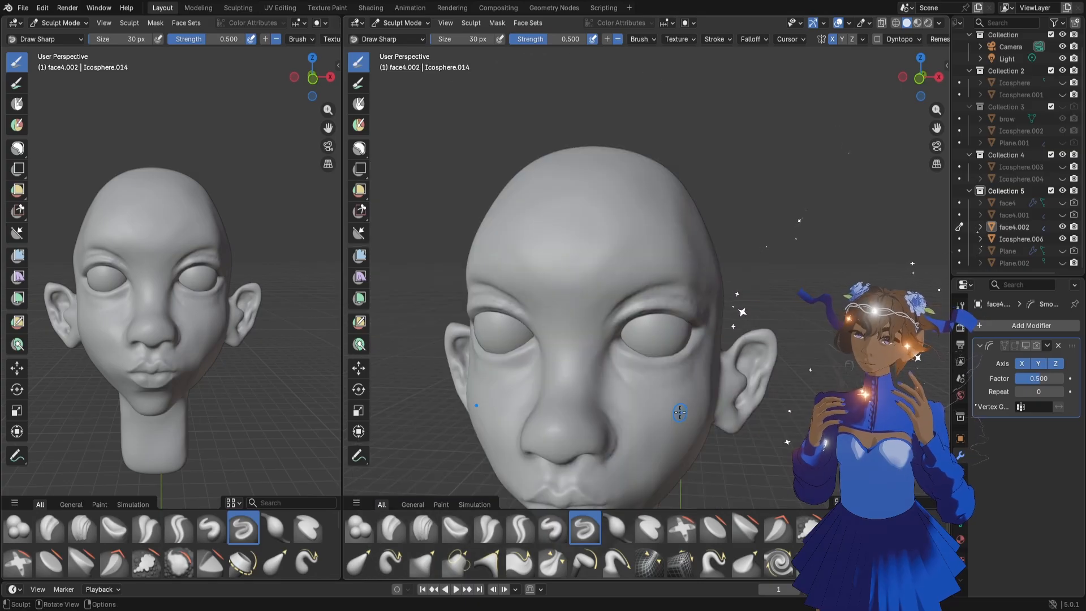
Switch to the Grab brush at 136 px and reposition the inner eye corner and the adjoining lower eyelid
middle_drag(692, 404, 668, 391)
scroll(721, 382, up, 4)
key(f)
click(683, 383)
key(g)
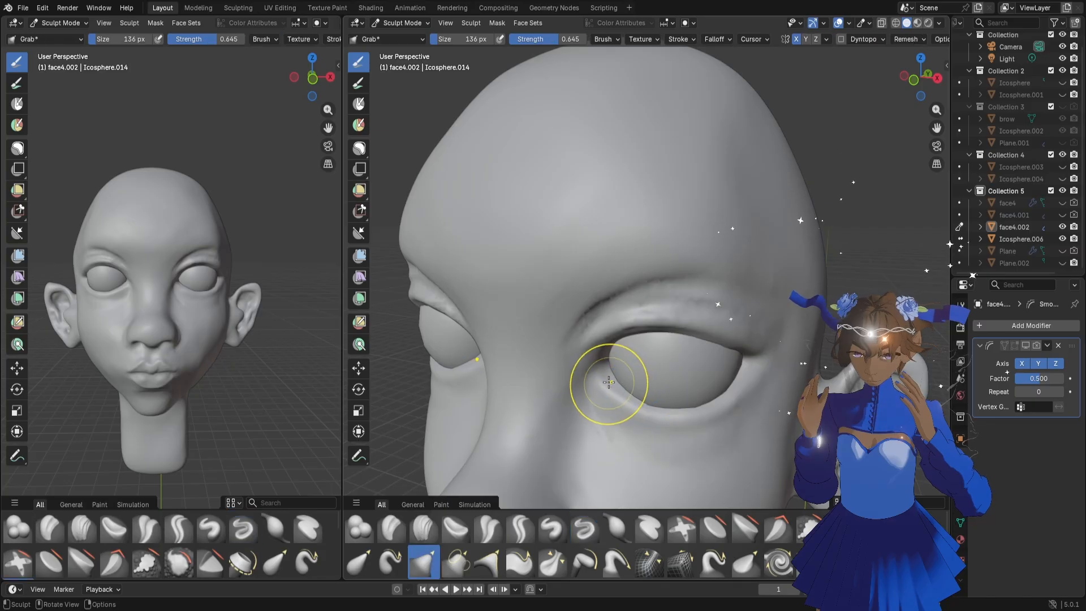
drag(608, 383, 611, 381)
middle_drag(611, 381, 618, 374)
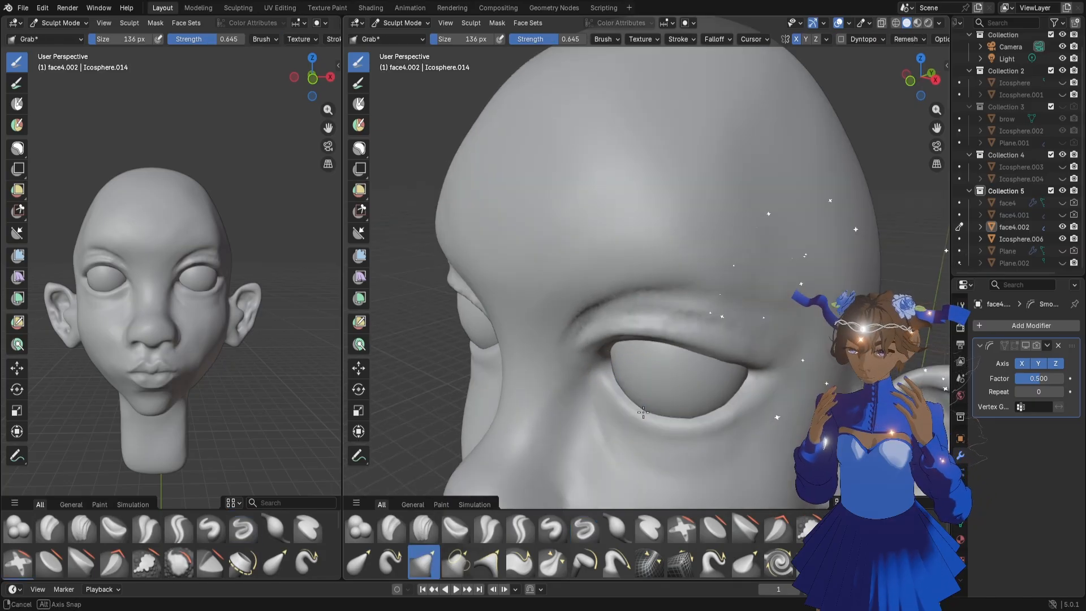
drag(618, 375, 614, 373)
drag(623, 411, 618, 406)
scroll(645, 414, down, 8)
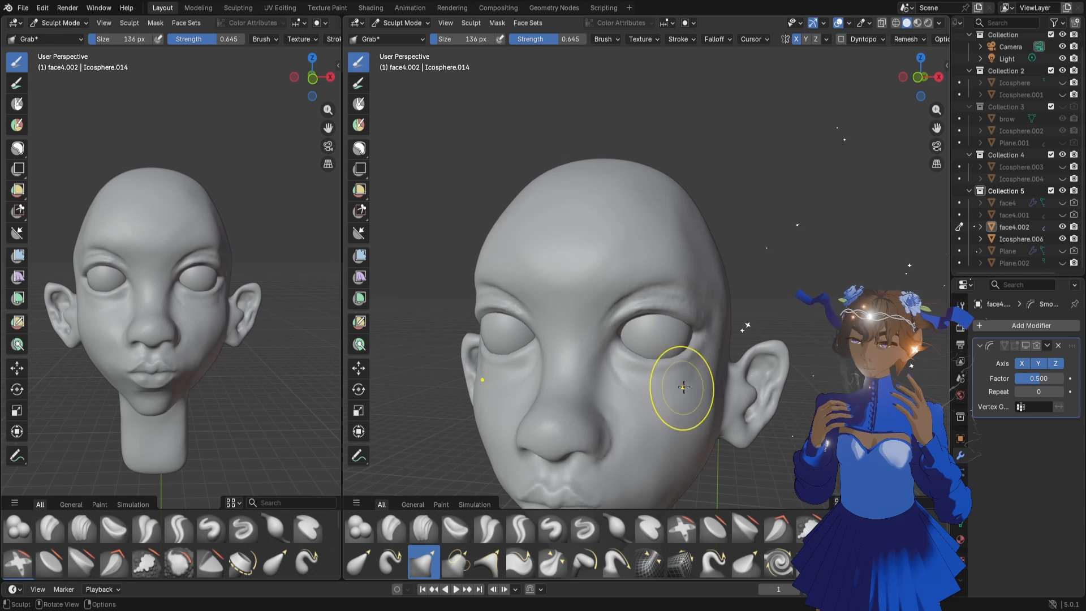
Adjust the middle of the lower eyelid with the Grab brush and check the whole head
scroll(690, 371, up, 3)
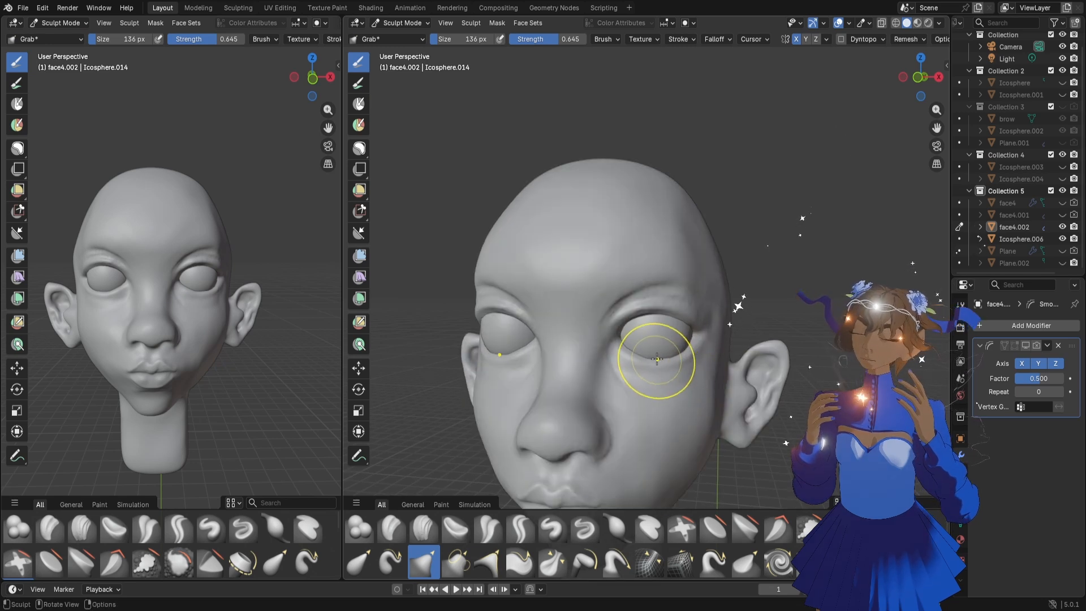
drag(655, 362, 663, 360)
scroll(735, 357, down, 5)
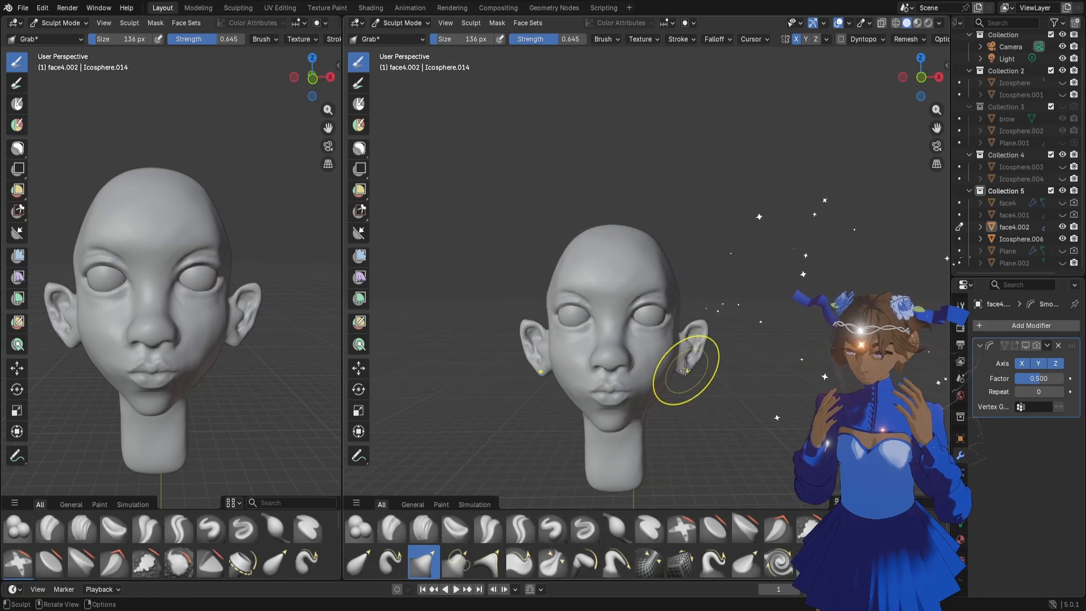
Enlarge the Grab brush to 228 px and adjust the side of the jaw around the earlobe
key(f)
click(753, 375)
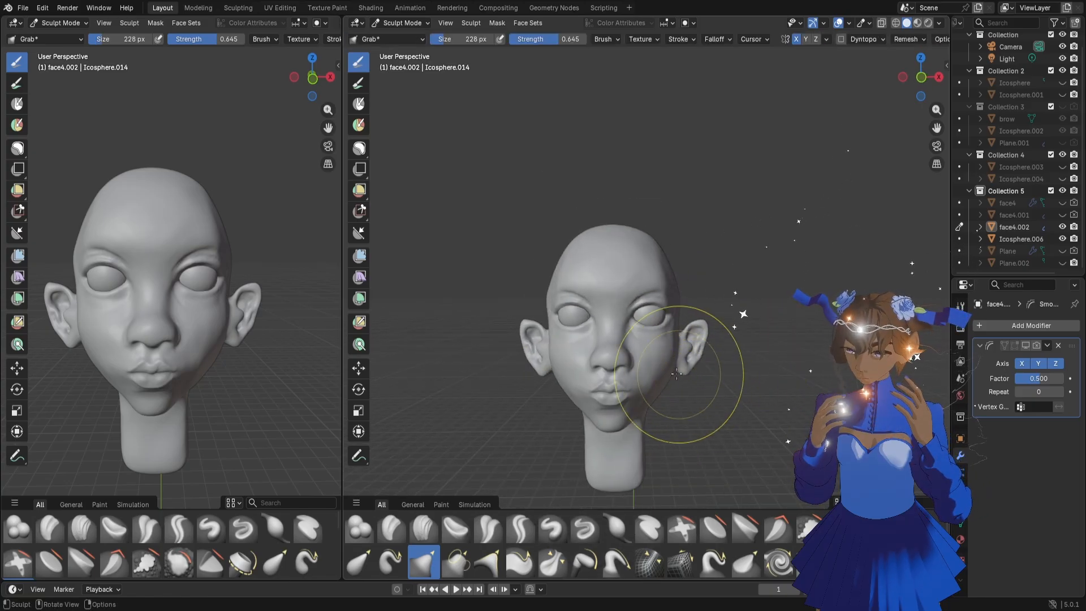
drag(667, 371, 675, 354)
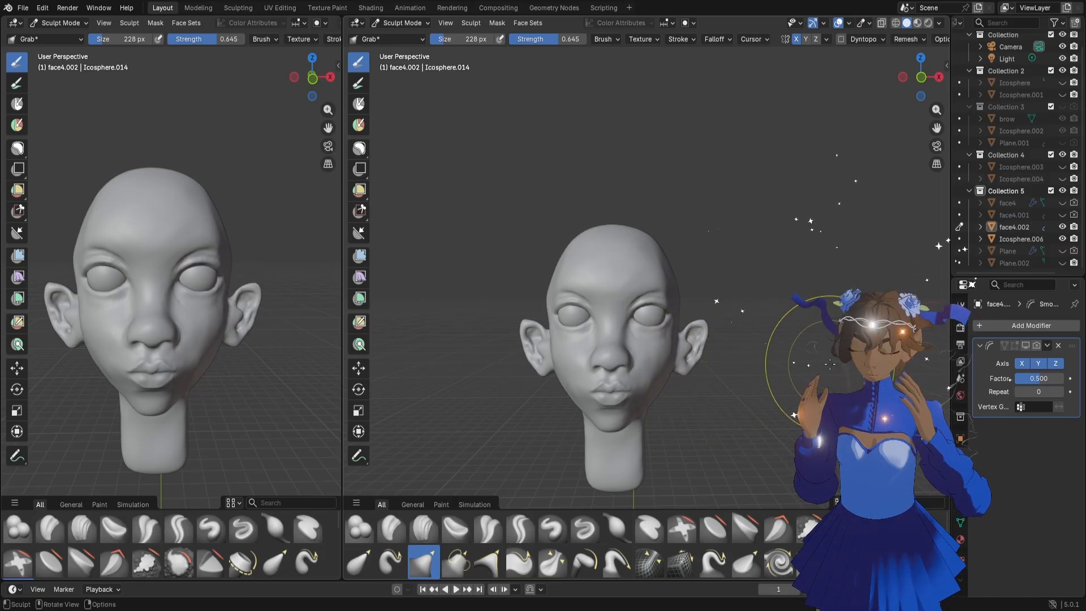
scroll(830, 365, up, 2)
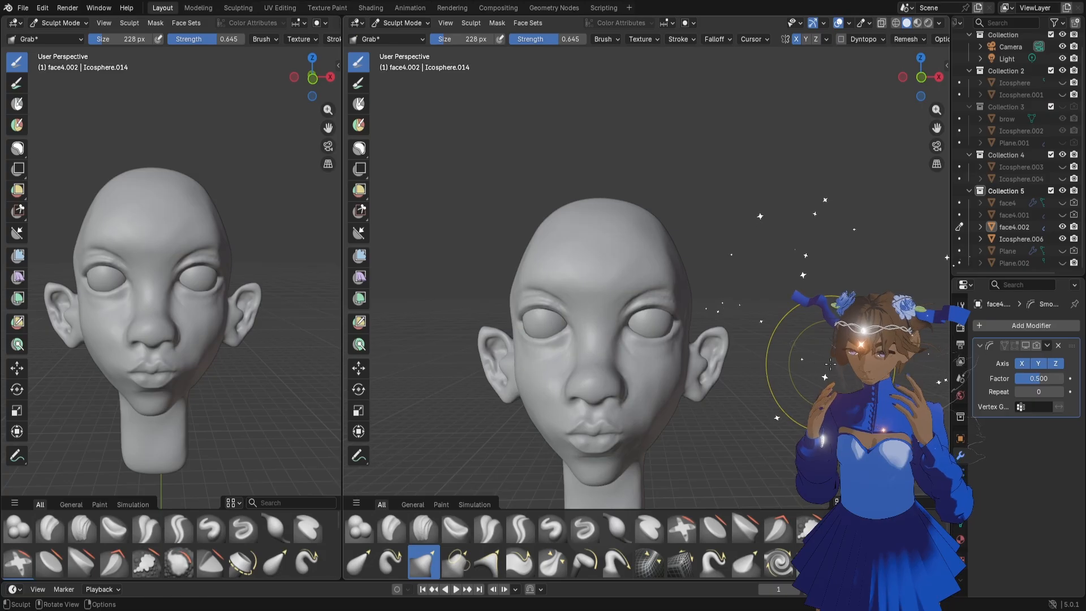
scroll(830, 365, up, 5)
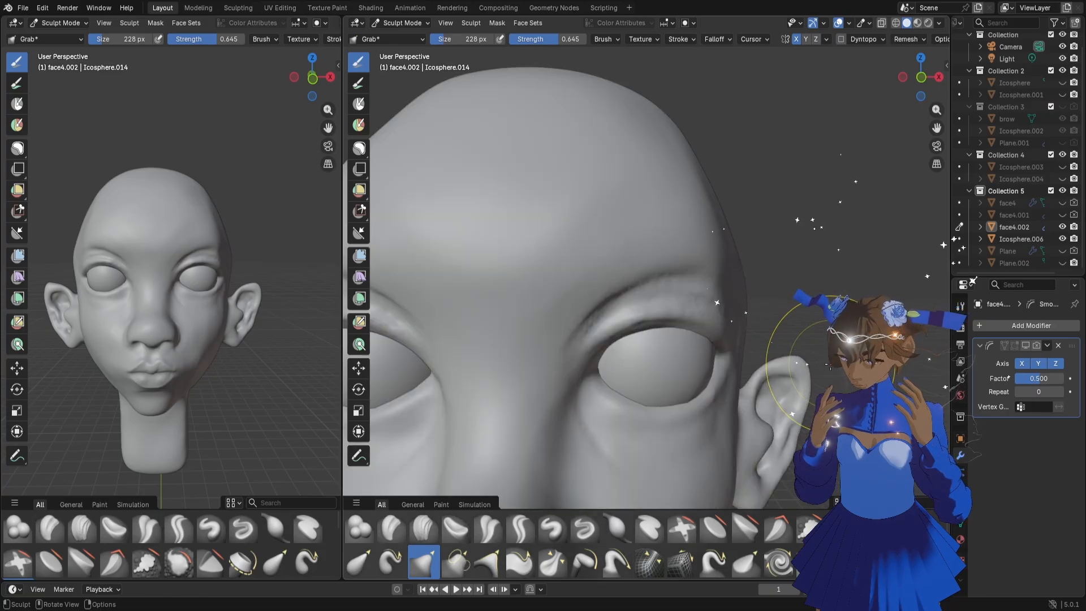
scroll(830, 365, down, 6)
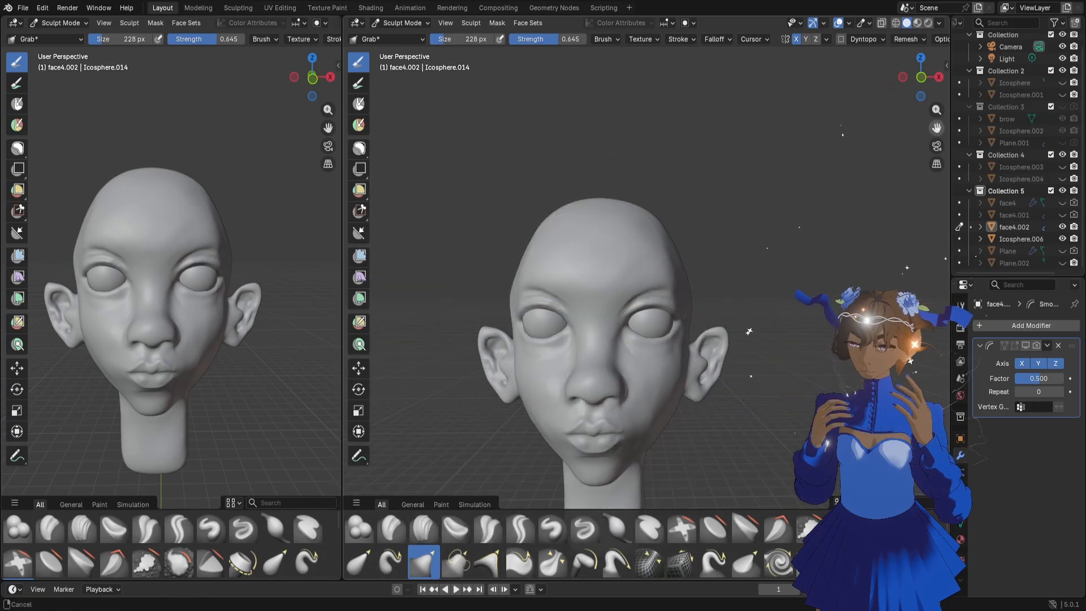
drag(937, 127, 951, 91)
mouse_move(801, 247)
middle_down()
mouse_move(810, 252)
mouse_move(686, 266)
mouse_move(388, 136)
middle_up()
click(360, 149)
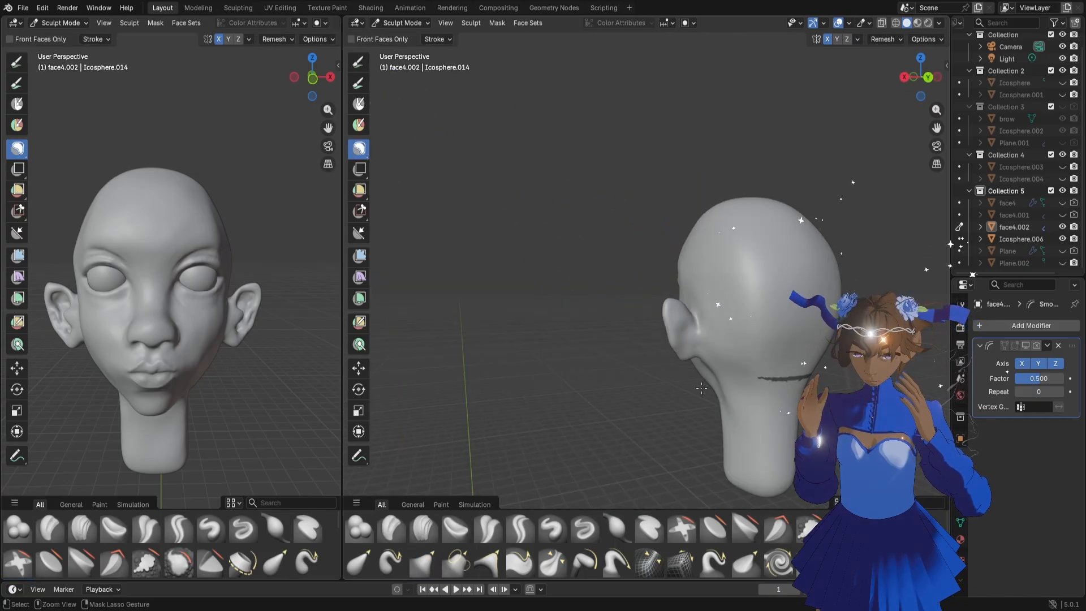
middle_drag(635, 323, 794, 341)
shift+middle_drag(795, 341, 799, 242)
Examine the face from both three-quarter sides and the ear from behind
scroll(837, 304, up, 3)
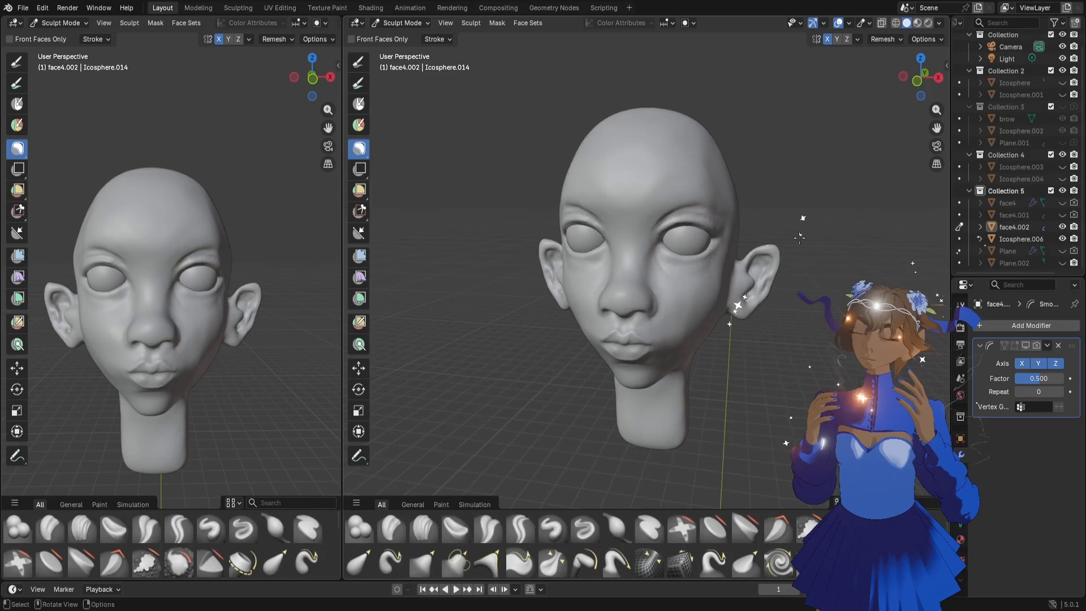
scroll(800, 242, up, 2)
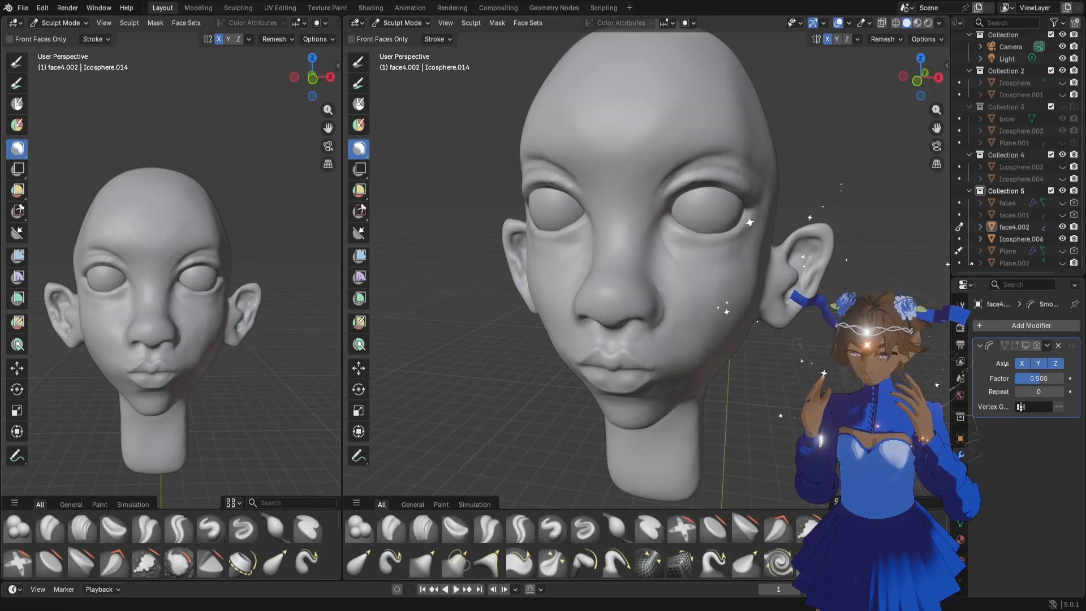
middle_drag(221, 334, 260, 329)
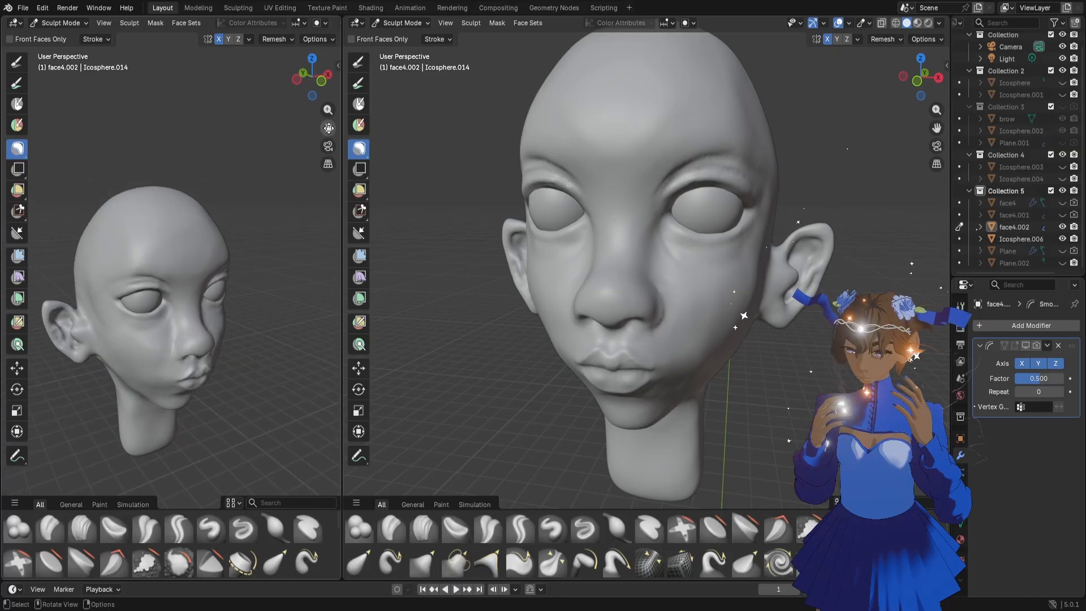
mouse_move(328, 128)
mouse_down()
mouse_move(328, 101)
mouse_move(330, 129)
mouse_up()
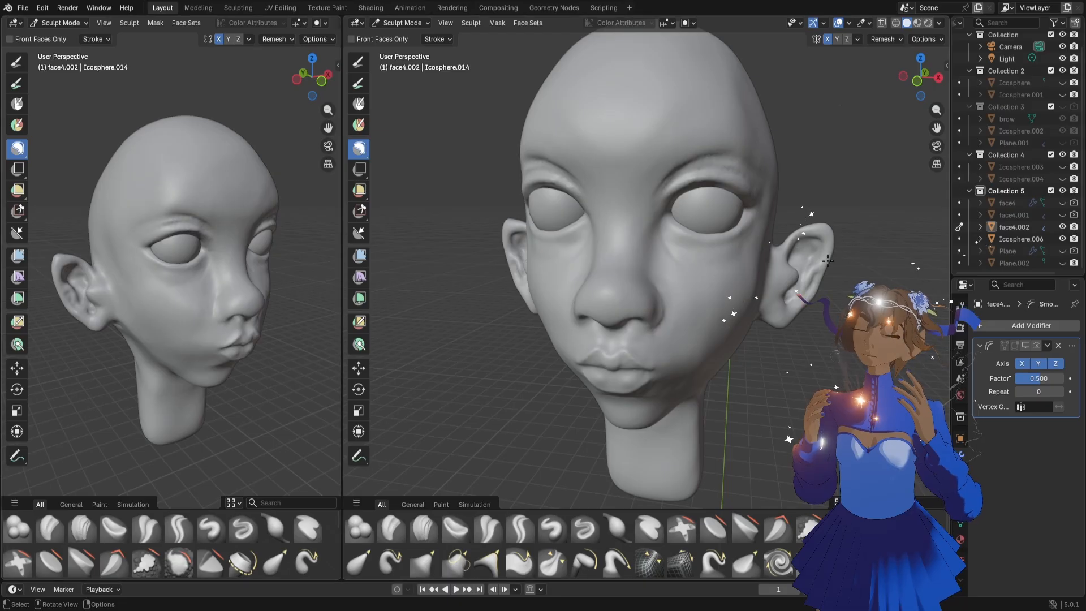
scroll(827, 261, down, 3)
mouse_move(935, 113)
mouse_down()
mouse_move(935, 103)
mouse_move(942, 131)
mouse_up()
middle_drag(834, 229, 650, 222)
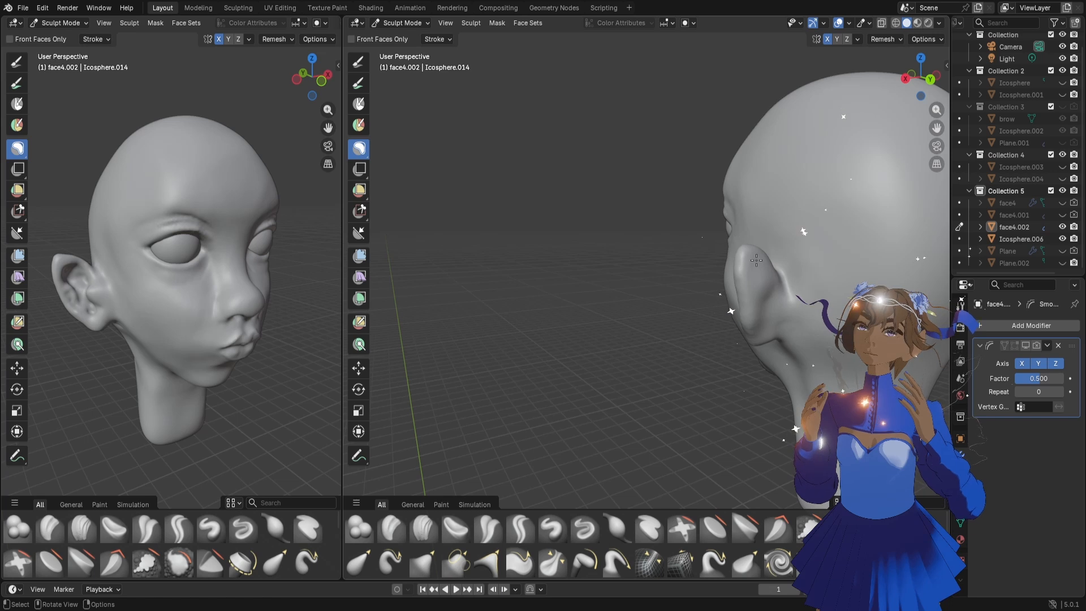
Reshape the back of the upper ear with the Grab brush at 86 px and at 74 px
drag(757, 260, 752, 289)
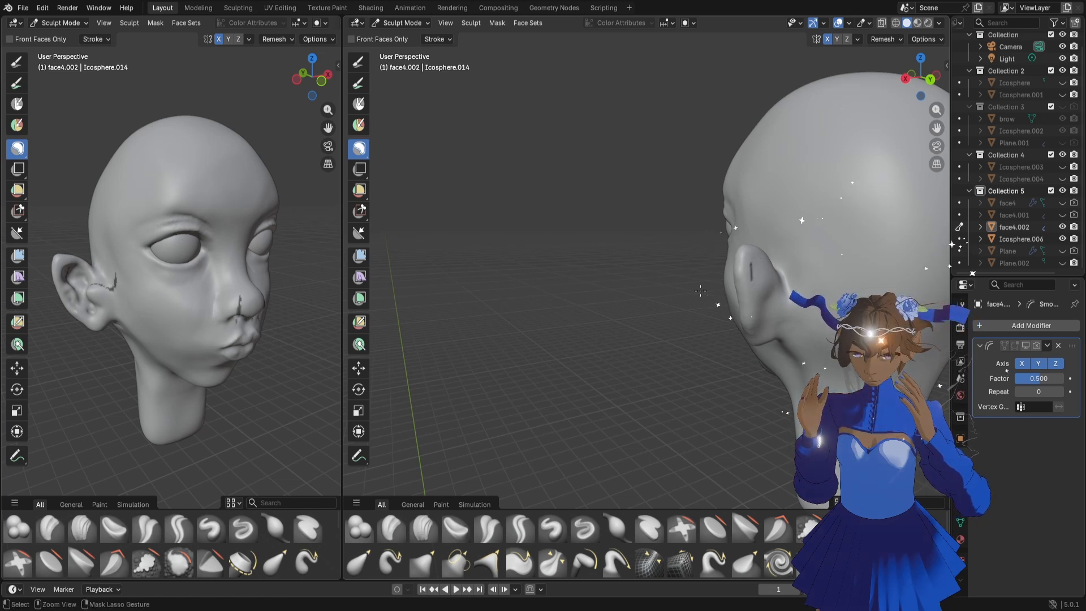
key(ctrl+z)
key(f)
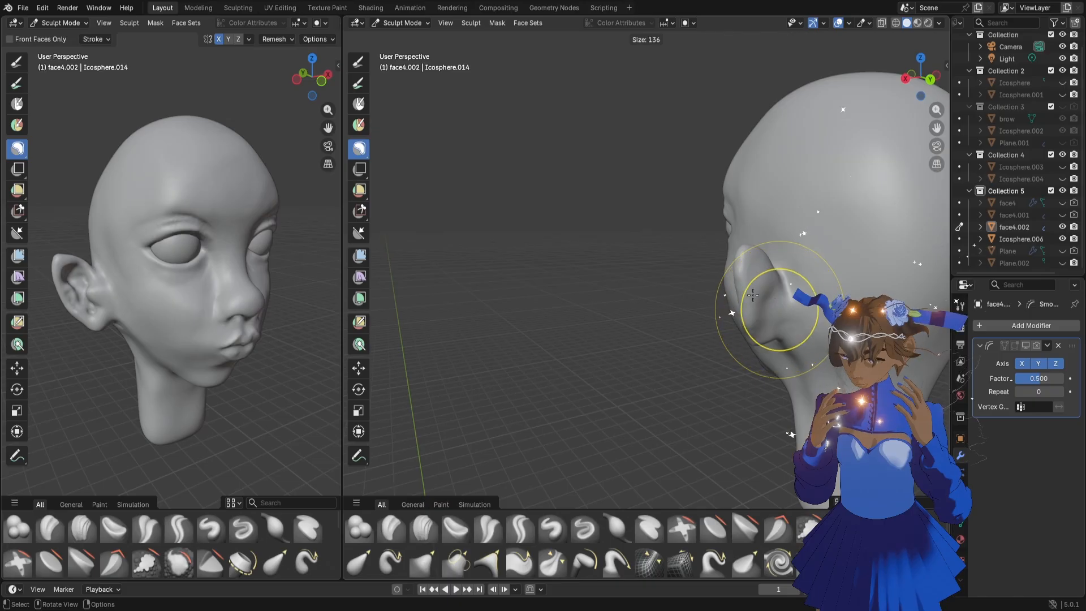
key(Escape)
key(g)
mouse_move(755, 272)
mouse_down()
mouse_move(756, 262)
mouse_move(762, 288)
mouse_up()
mouse_move(761, 289)
middle_down()
mouse_move(781, 303)
mouse_move(753, 324)
mouse_move(760, 282)
middle_up()
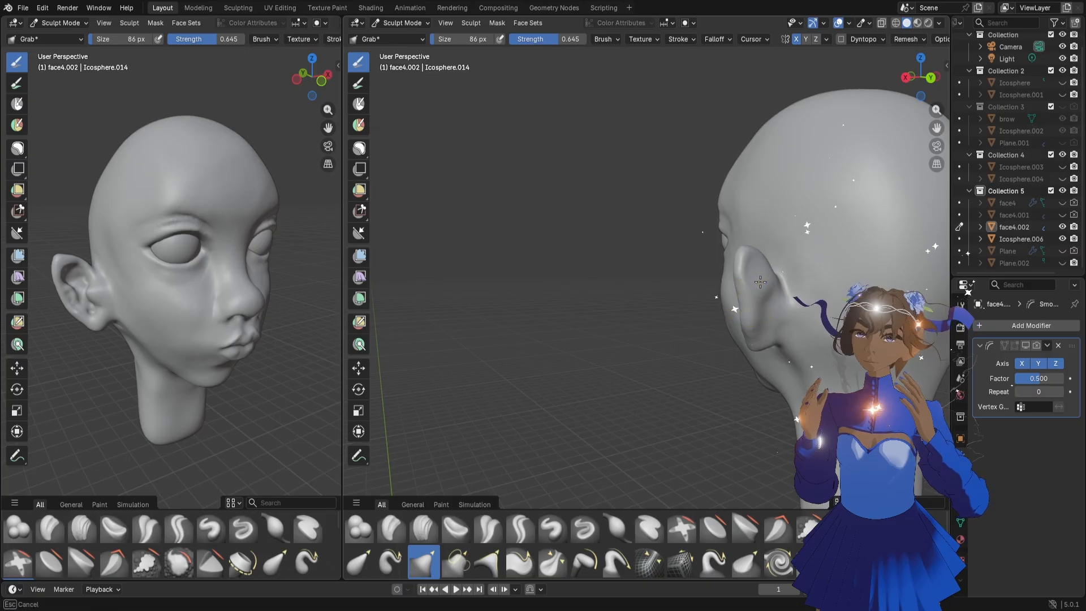
key(f)
click(756, 281)
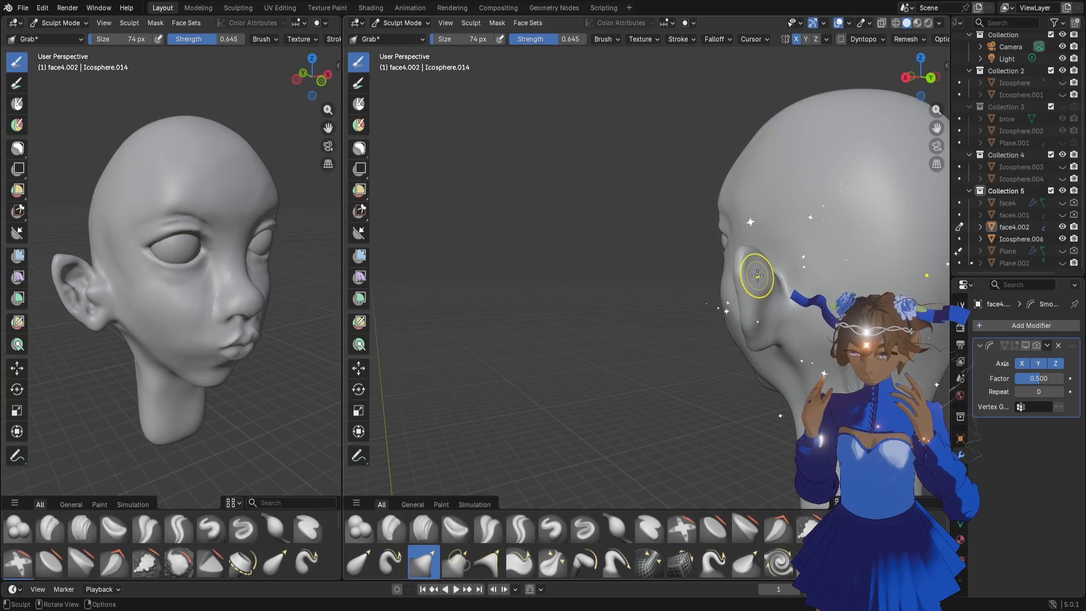
drag(758, 276, 755, 273)
Adjust the outer rim of the upper ear with the Grab brush, resizing it to 122 px and to 80 px
middle_drag(703, 330, 776, 332)
scroll(775, 332, up, 5)
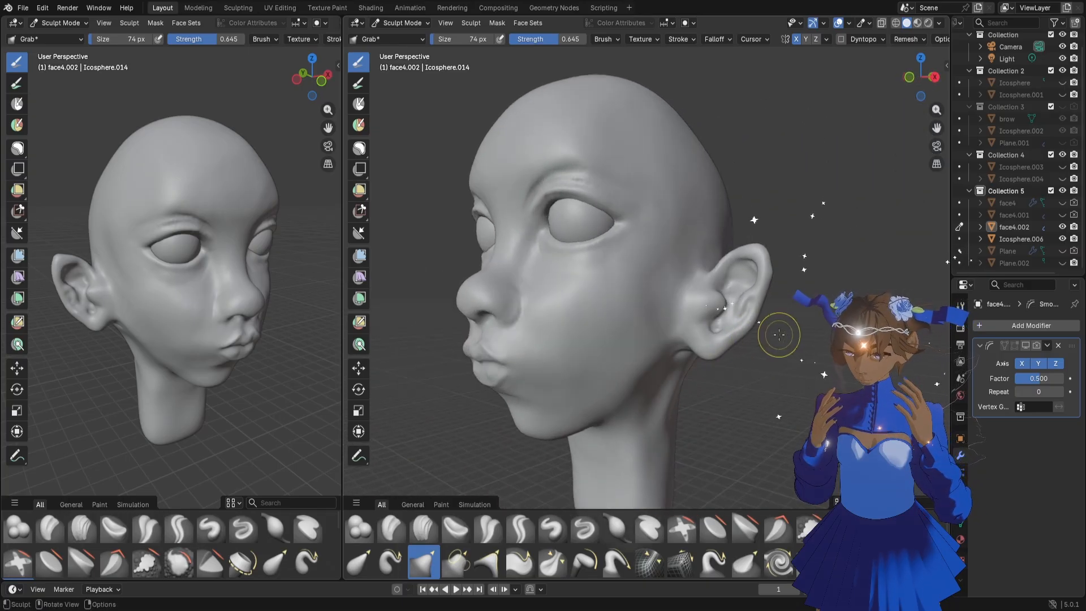
key(f)
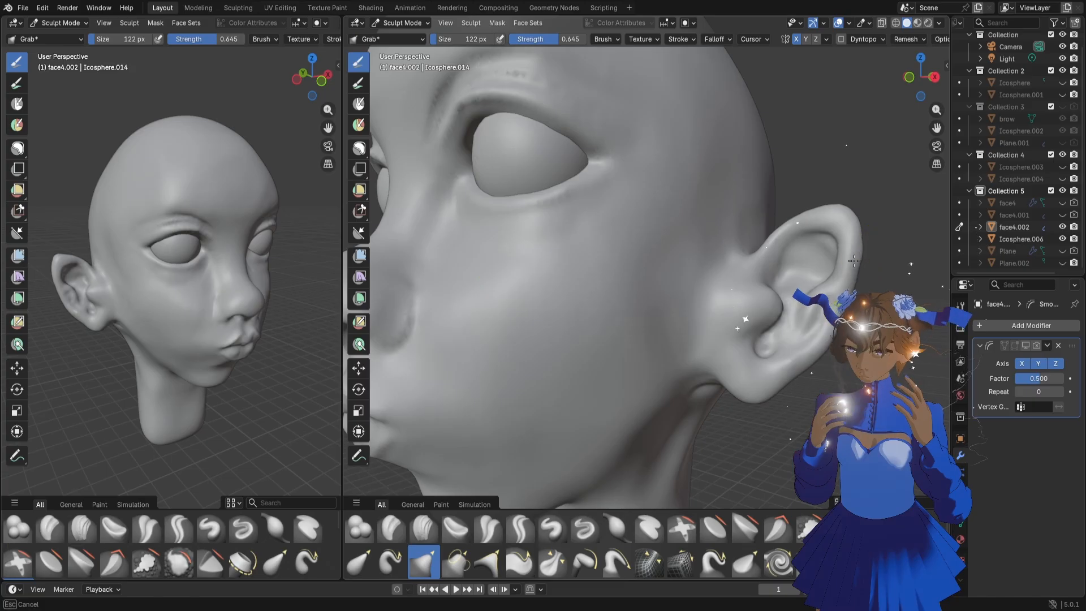
drag(859, 260, 843, 234)
key(f)
click(872, 257)
key(f)
click(856, 244)
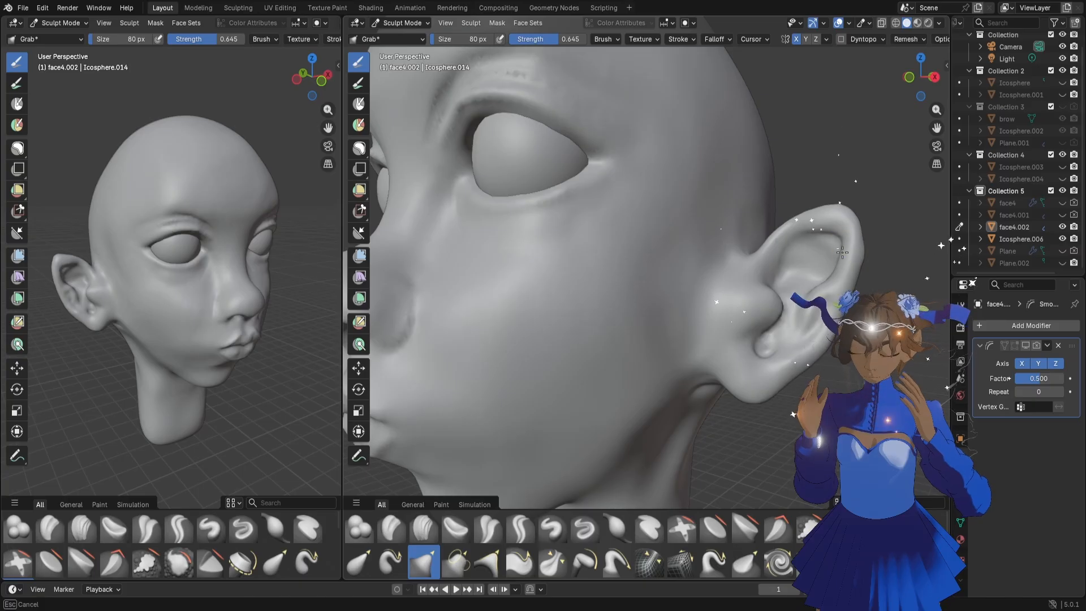
Refine the top edge and inner fold of the ear with the Grab brush at 80 px
mouse_move(145, 311)
middle_down()
mouse_move(196, 306)
mouse_move(164, 309)
middle_up()
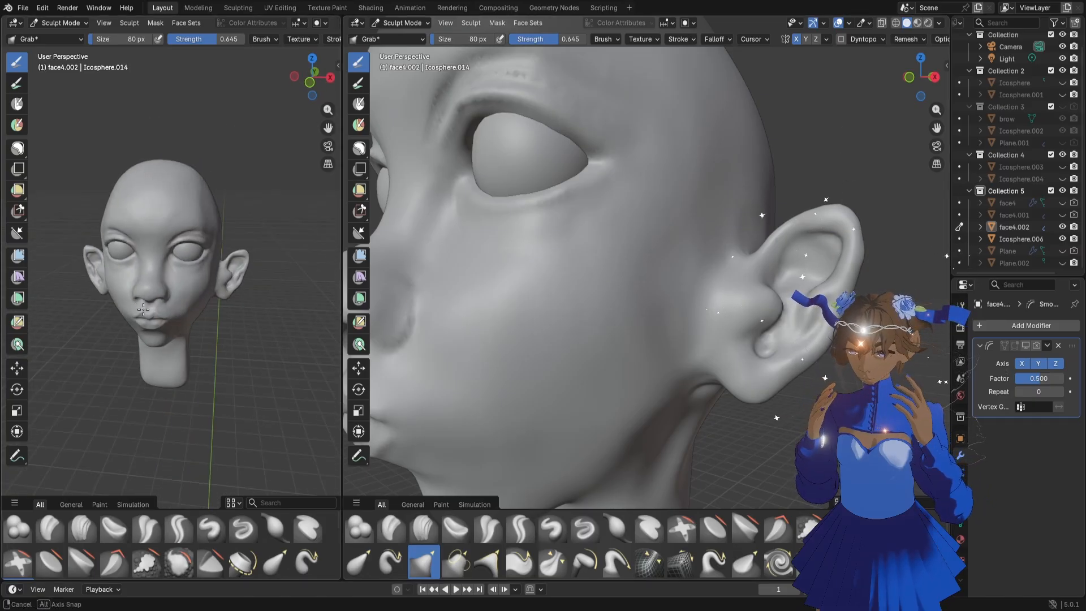
drag(837, 211, 847, 210)
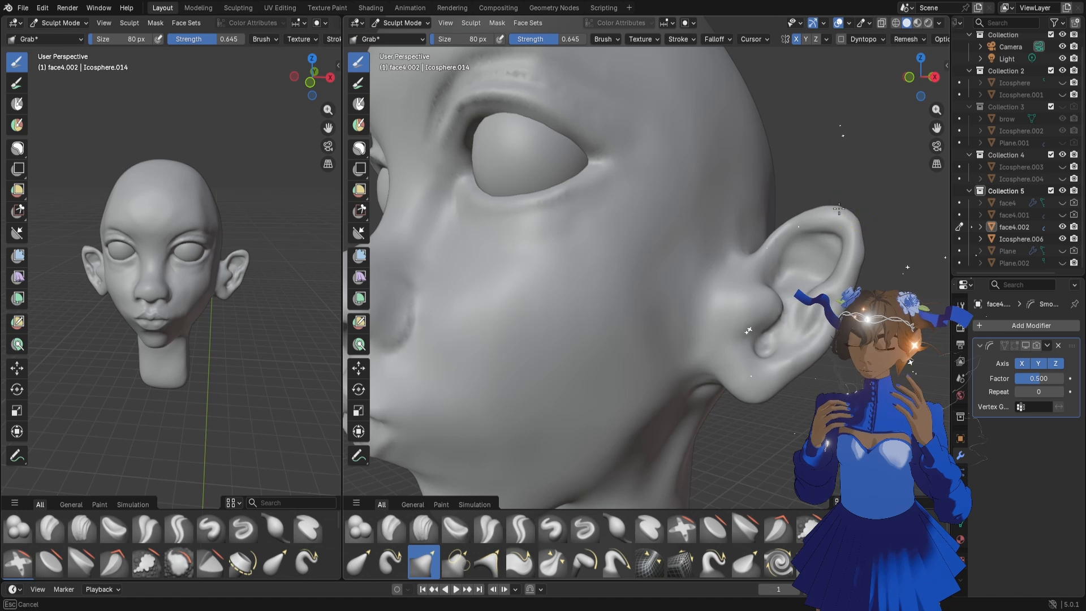
middle_drag(843, 237, 819, 257)
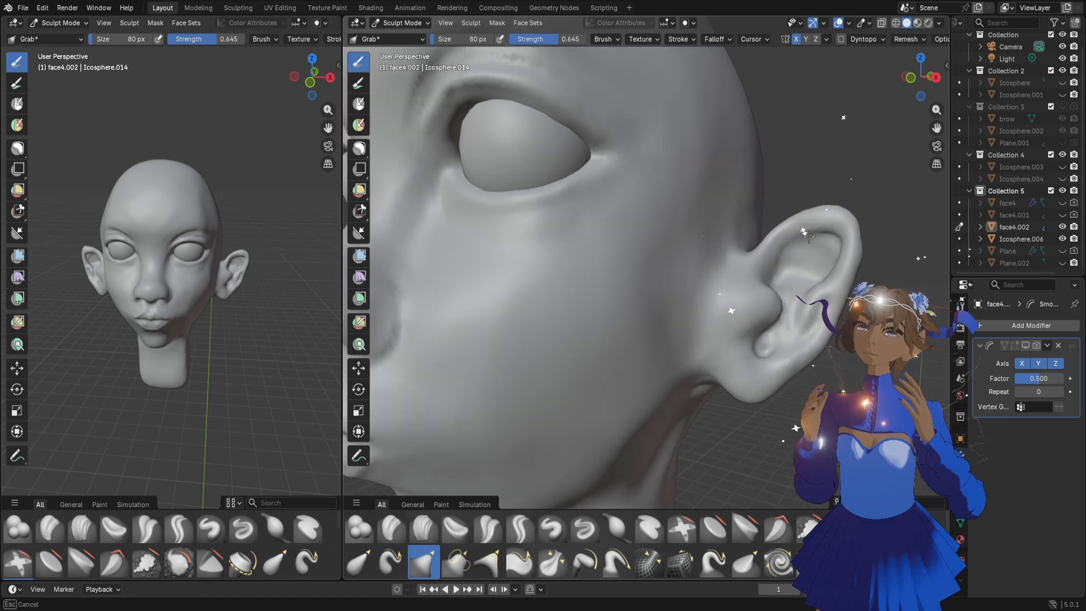
middle_drag(801, 259, 813, 261)
Enlarge the Grab brush to 114 px and reshape the front of the ear above the tragus
key(f)
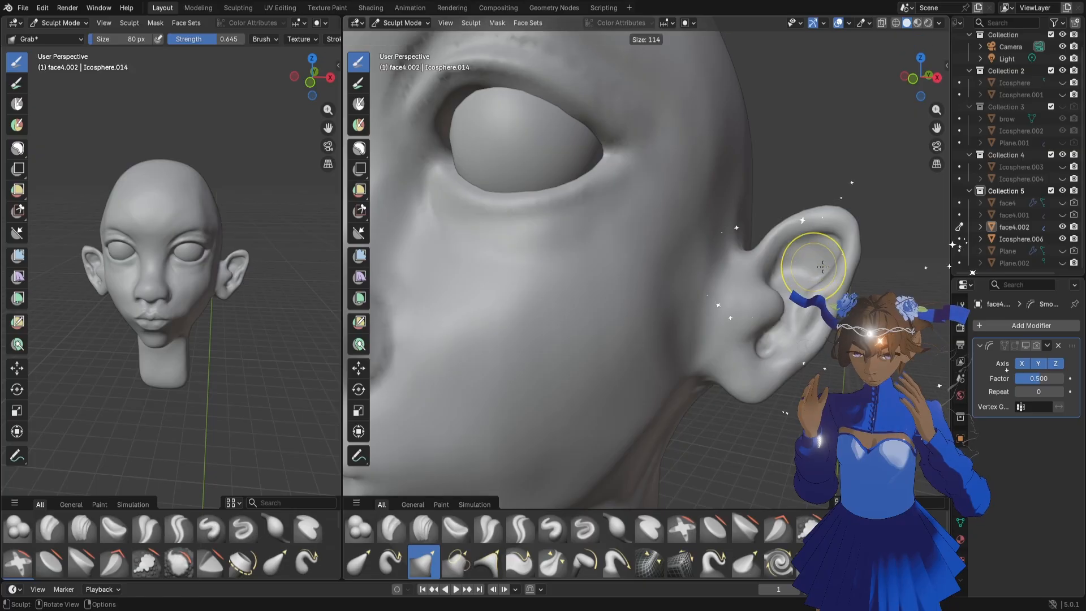
click(842, 256)
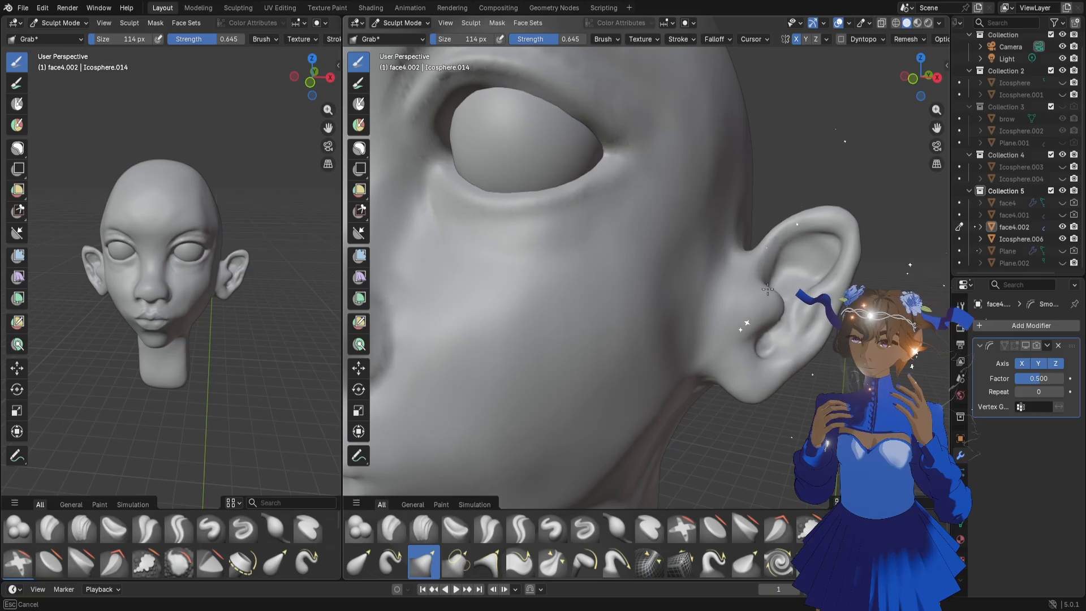
middle_drag(767, 289, 774, 291)
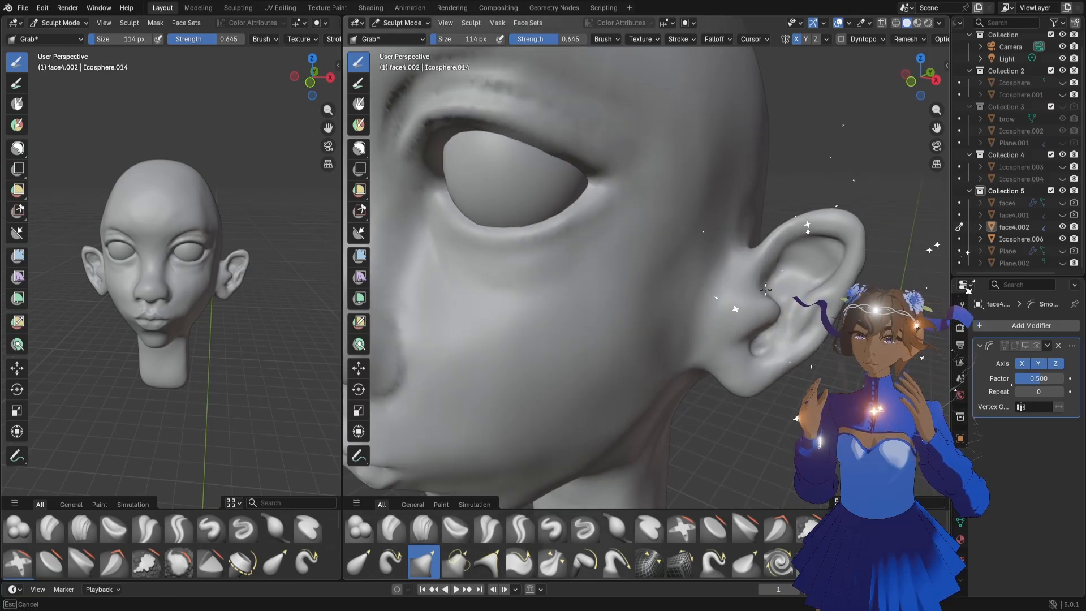
middle_drag(769, 292, 751, 315)
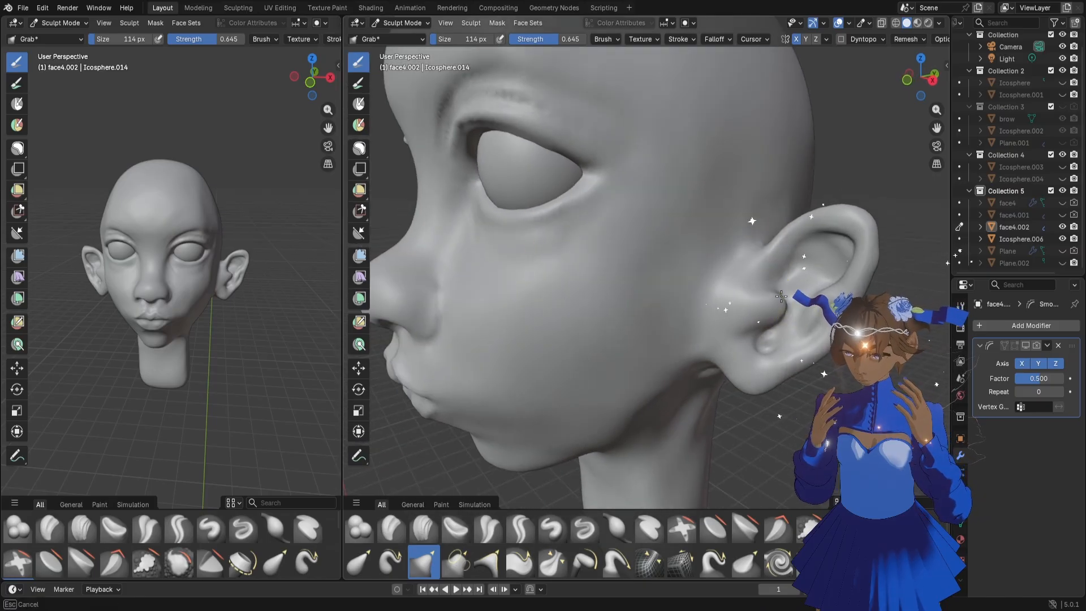
Sharpen the crease between the tragus and the front of the ear rim with the Draw Sharp brush at 62 px
click(583, 531)
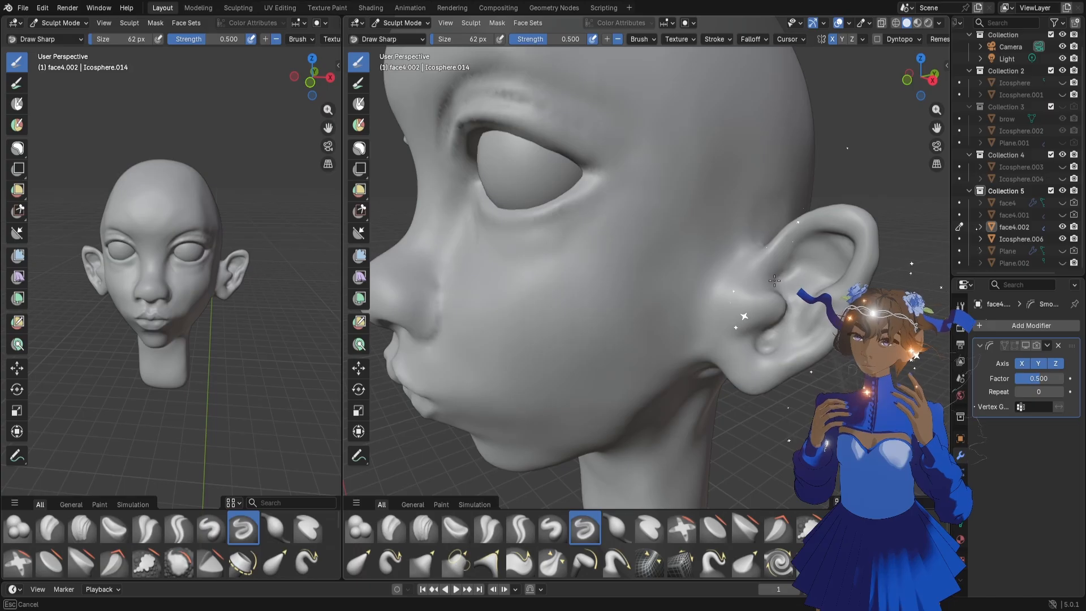
middle_drag(773, 344, 837, 312)
scroll(796, 342, up, 2)
scroll(803, 334, down, 2)
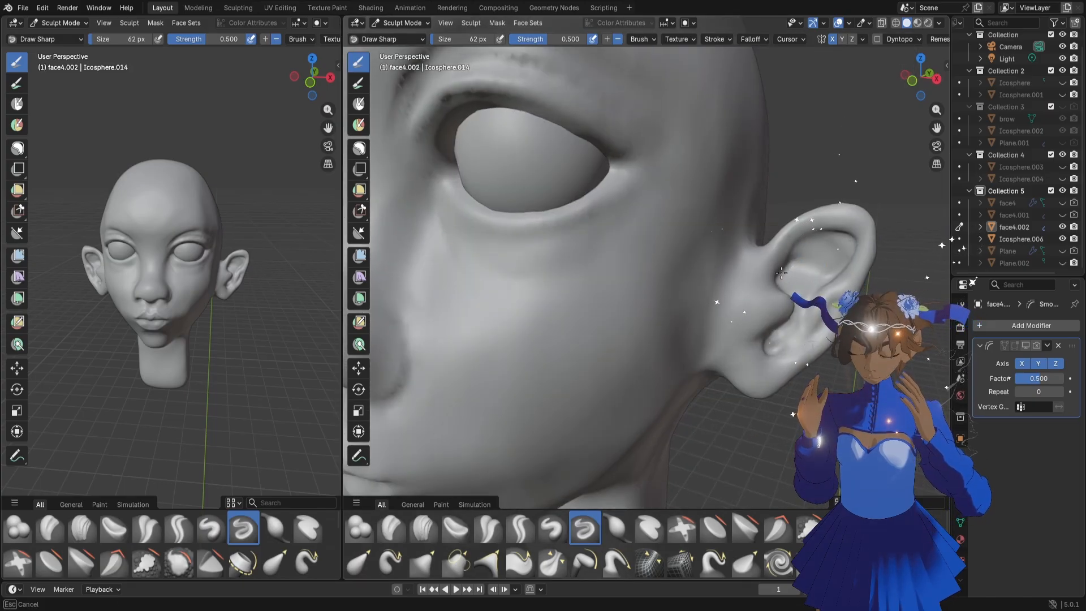
middle_drag(789, 307, 784, 282)
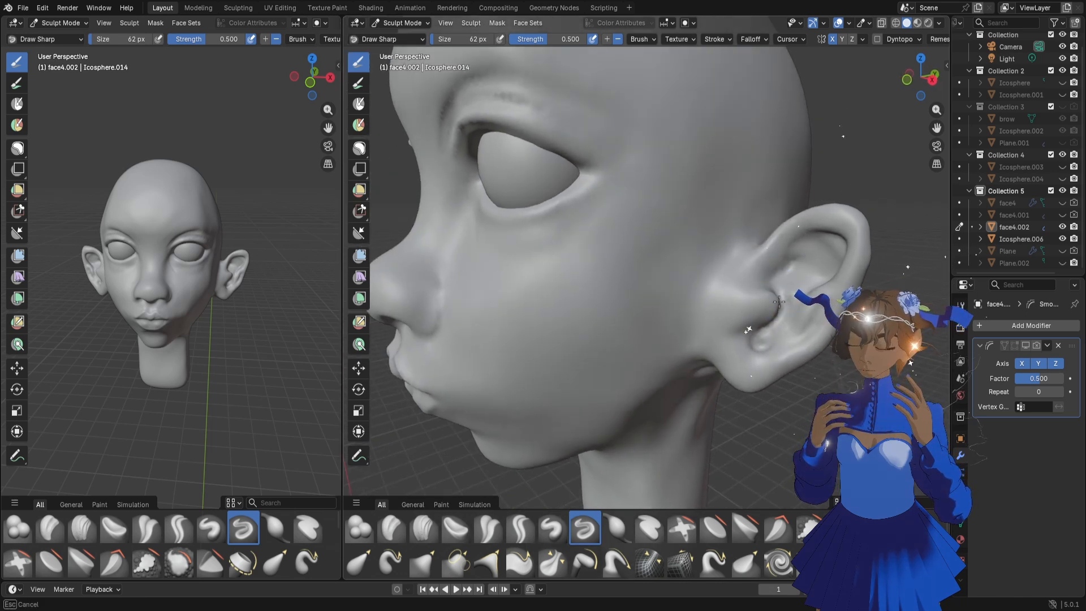
middle_drag(722, 380, 736, 351)
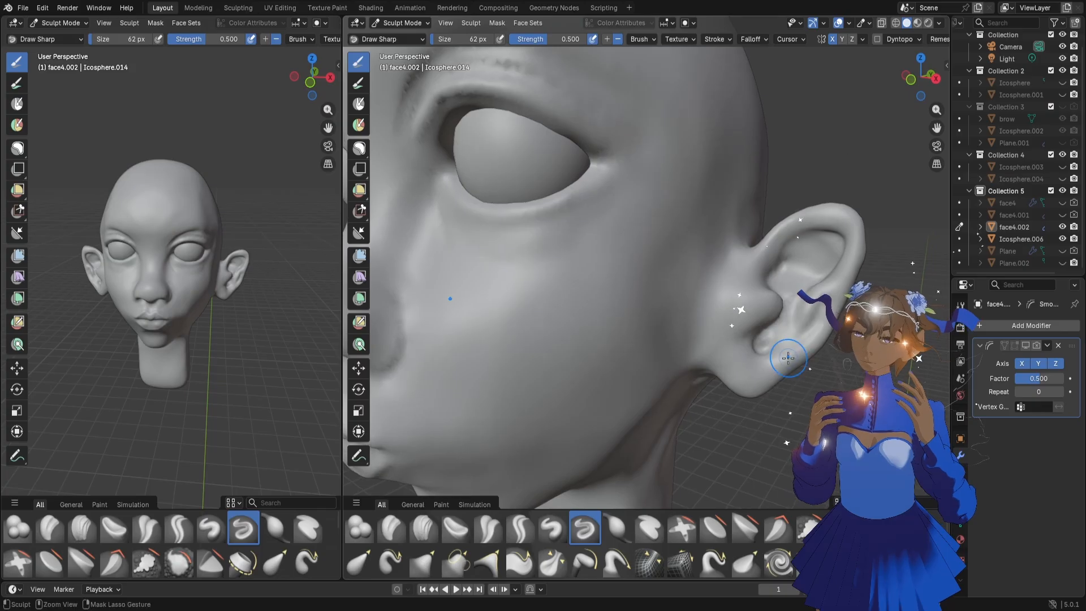
Examine the ear and the whole head from three-quarter and side angles
scroll(728, 317, down, 5)
middle_drag(662, 346, 689, 333)
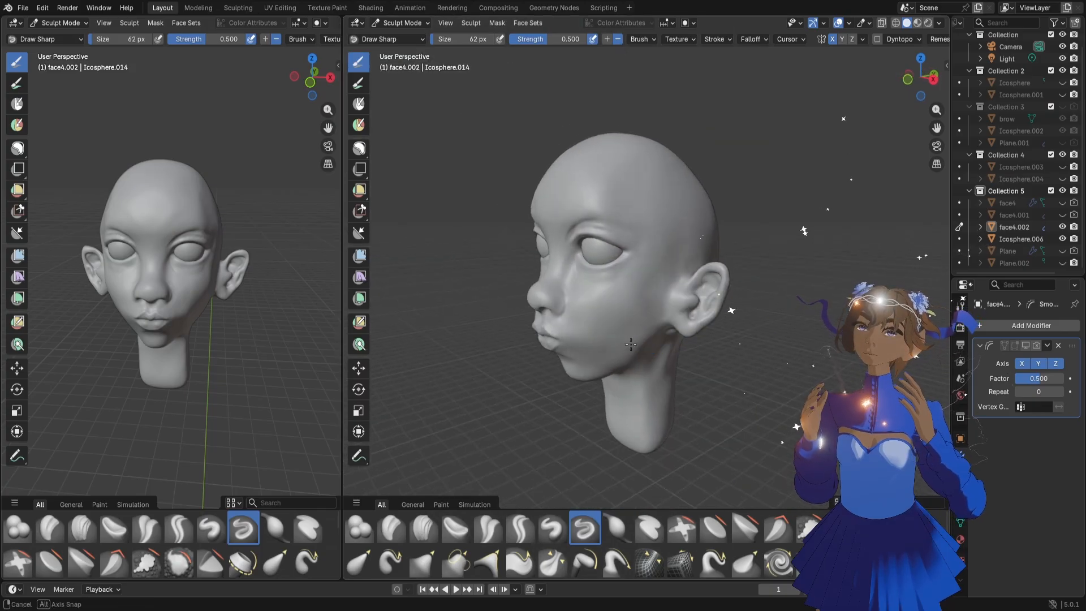
scroll(689, 333, up, 3)
mouse_move(686, 331)
mouse_down()
mouse_move(681, 311)
mouse_move(688, 352)
mouse_up()
mouse_move(683, 309)
mouse_down()
mouse_move(684, 351)
mouse_move(704, 333)
mouse_up()
scroll(683, 346, up, 3)
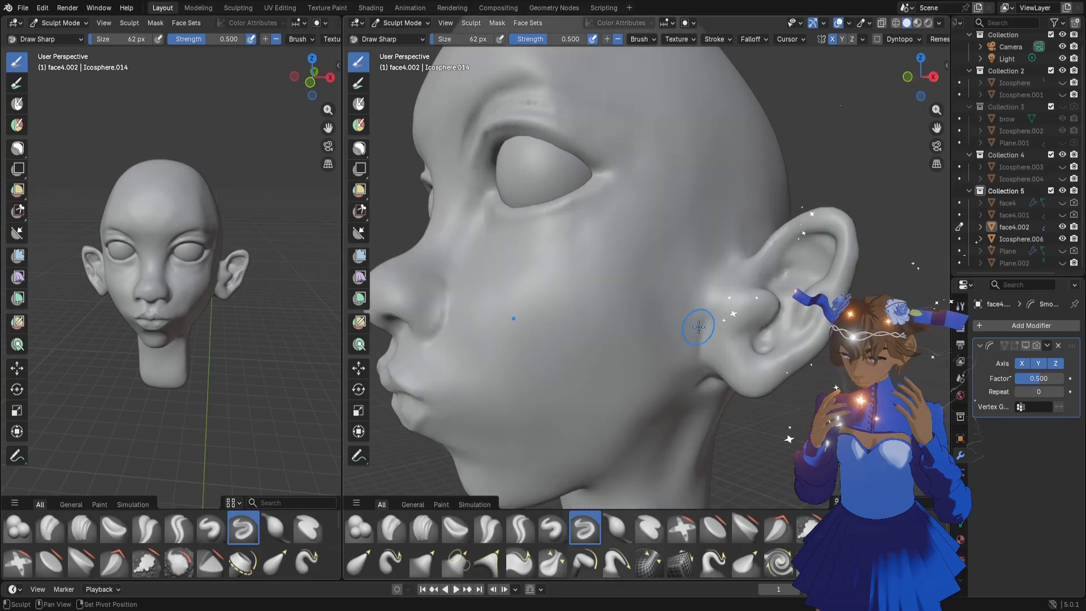
scroll(651, 359, down, 3)
middle_drag(612, 365, 618, 333)
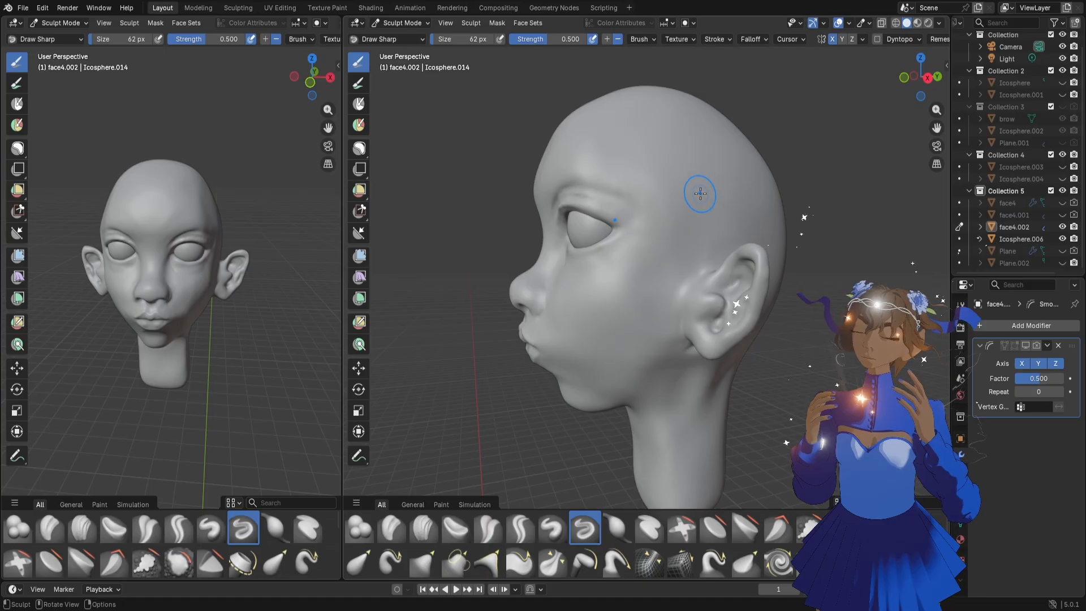
Reshape the top of the skull and the upper forehead with the Grab brush at 262 px
key(g)
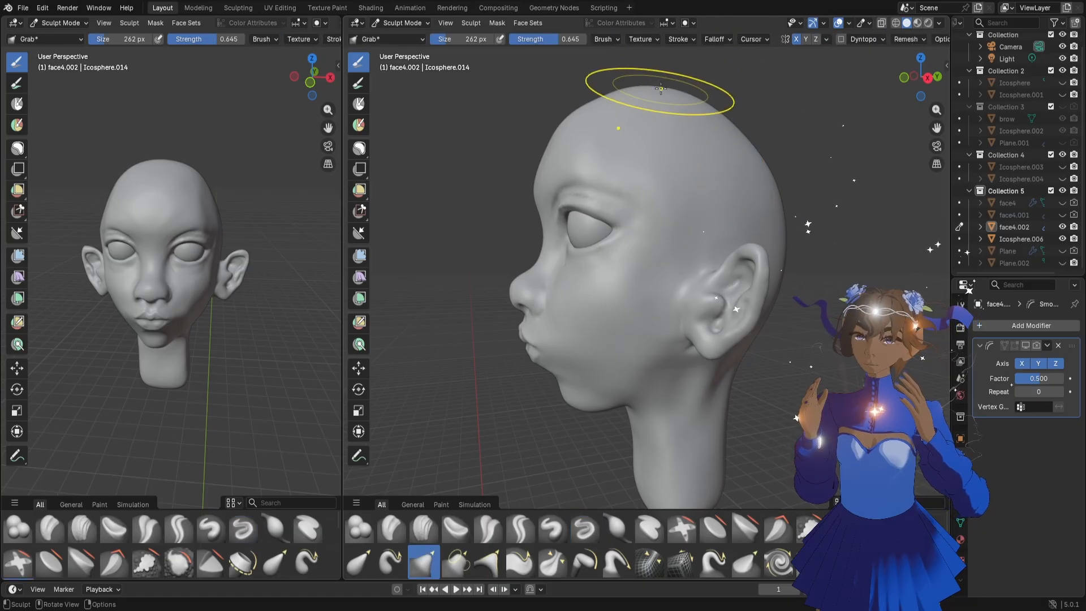
drag(661, 89, 617, 96)
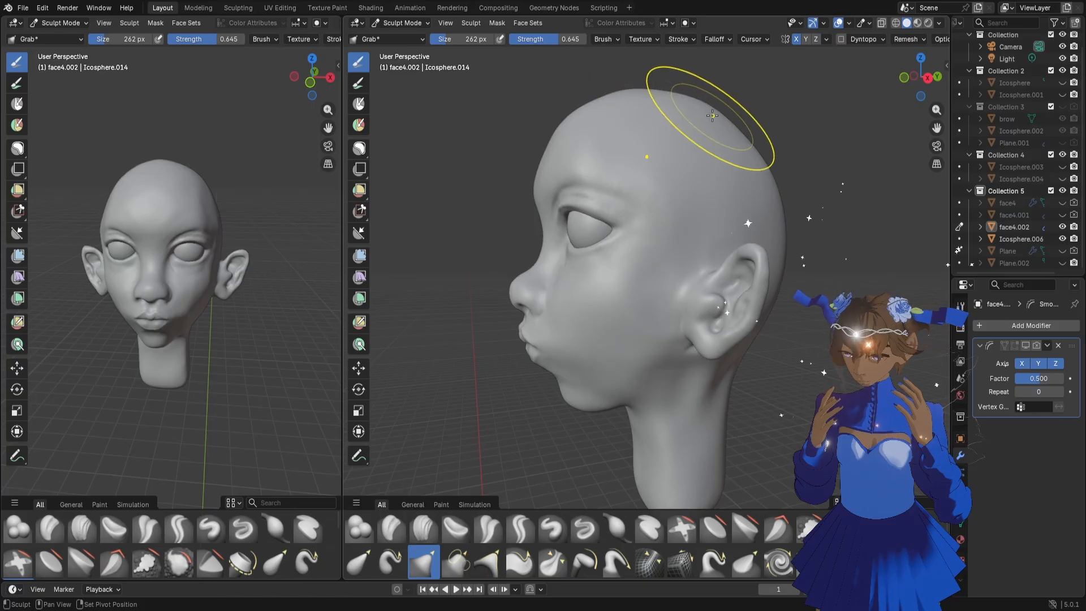
drag(706, 105, 706, 107)
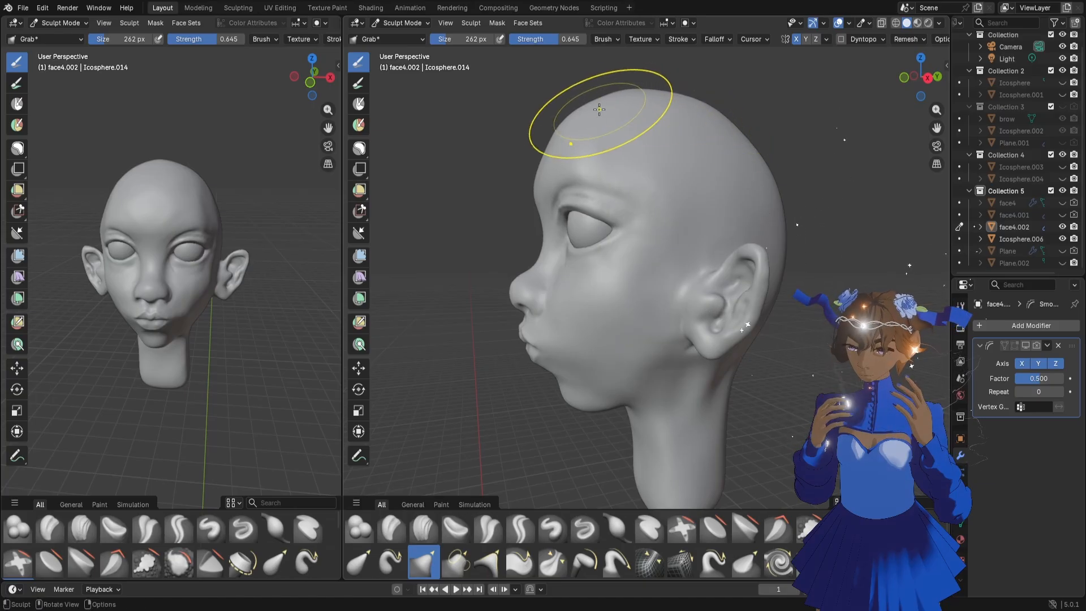
drag(621, 105, 624, 103)
scroll(768, 155, down, 2)
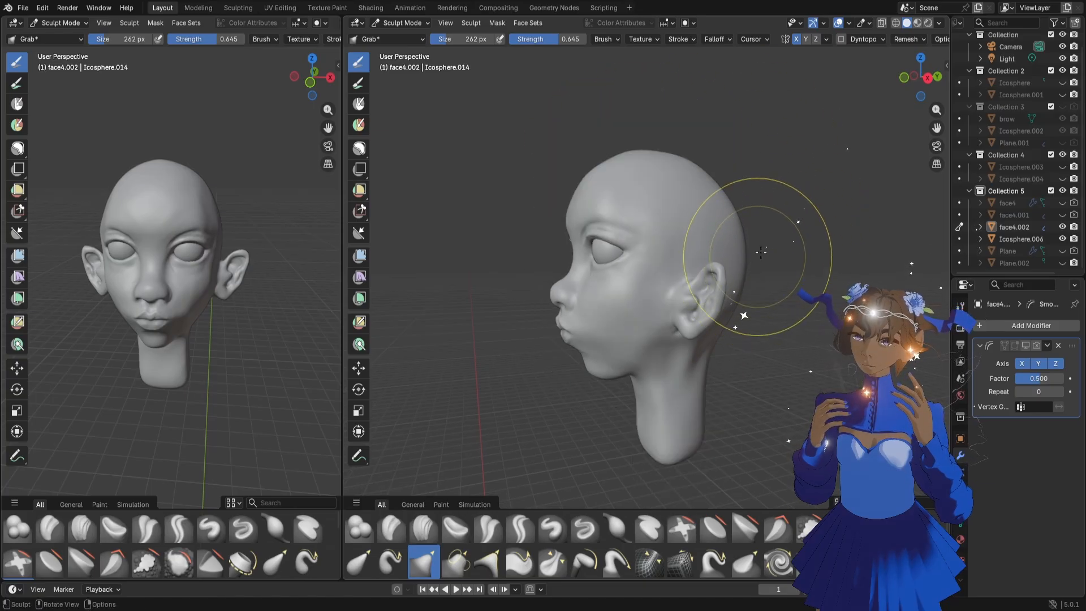
Check the head from the right, back and left, and adjust the jaw's underside with the Grab brush at 166 px
click(928, 78)
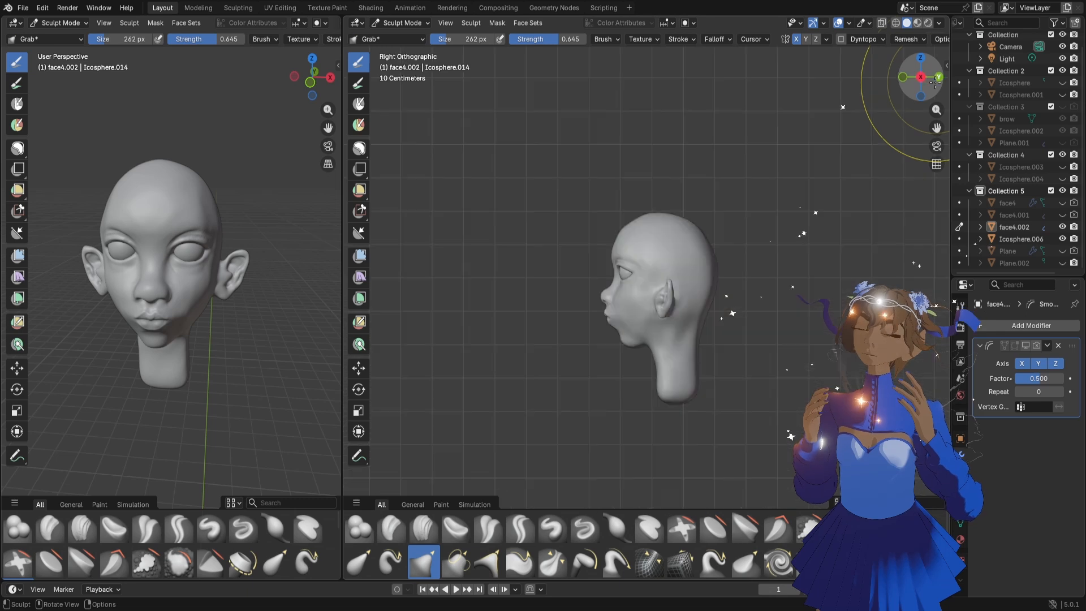
scroll(799, 291, up, 3)
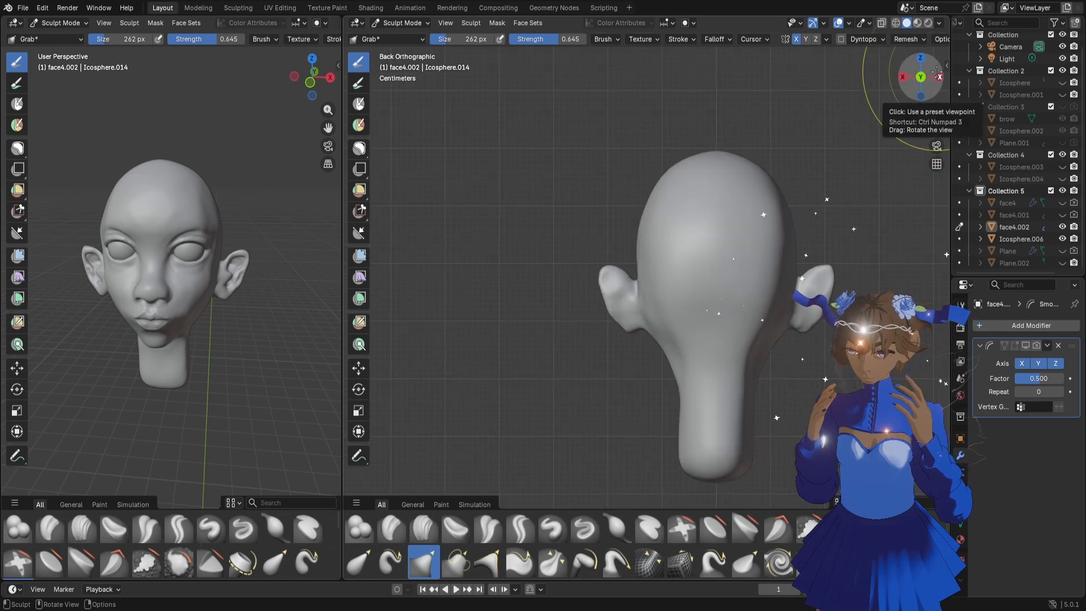
click(921, 76)
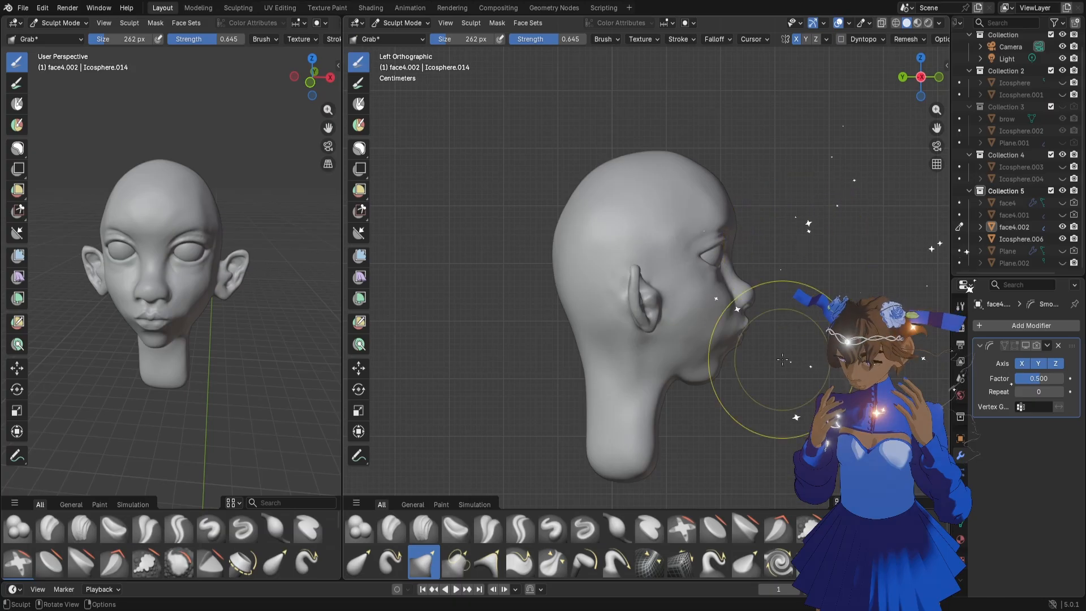
mouse_move(735, 356)
middle_down()
mouse_move(768, 334)
mouse_move(705, 342)
mouse_move(719, 336)
mouse_move(716, 373)
middle_up()
key(f)
click(711, 368)
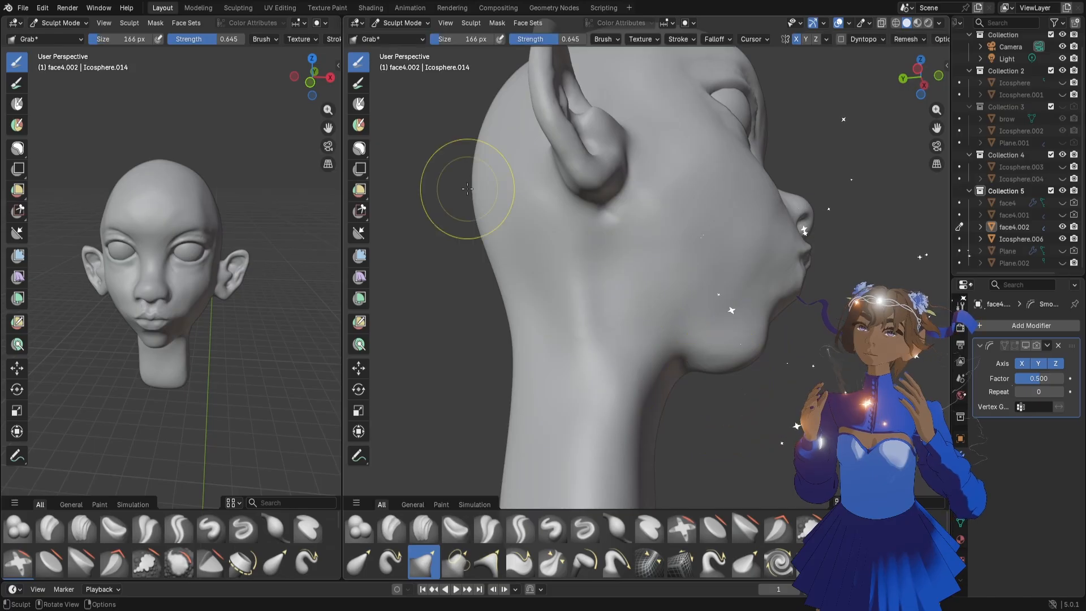
middle_drag(583, 271, 594, 277)
mouse_move(691, 376)
mouse_down()
mouse_move(671, 345)
mouse_move(698, 362)
mouse_move(677, 337)
mouse_move(487, 487)
mouse_move(683, 402)
mouse_up()
Mask the neck and the back of the ear, leaving the jaw and face unmasked
click(366, 149)
key(f)
click(761, 354)
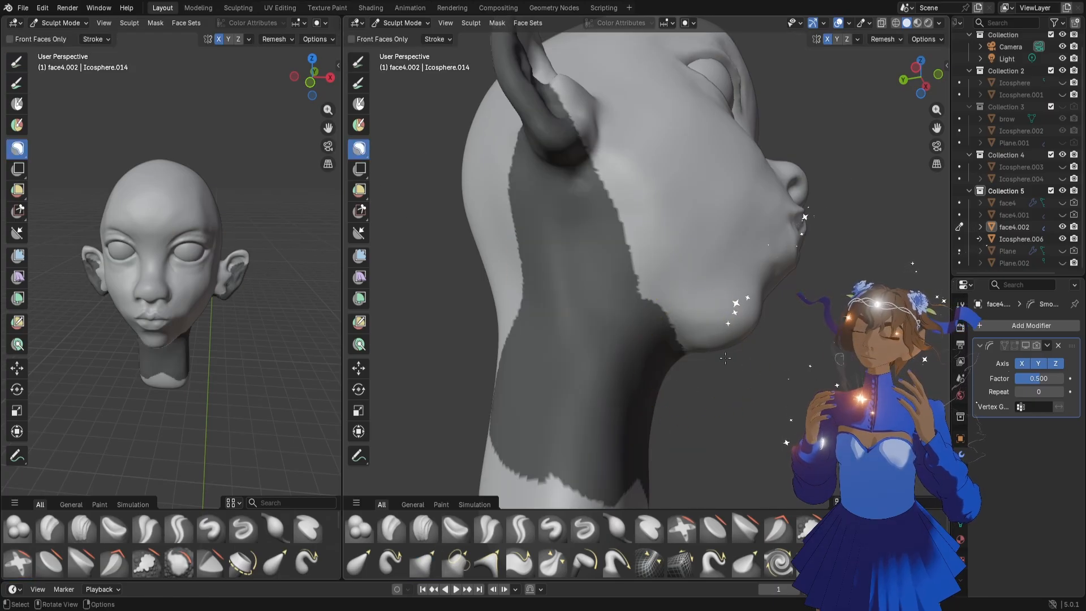
middle_drag(706, 340, 702, 358)
Reshape the unmasked underside of the jaw with the Grab brush at 242 px
key(g)
drag(702, 358, 694, 347)
middle_drag(770, 351, 760, 356)
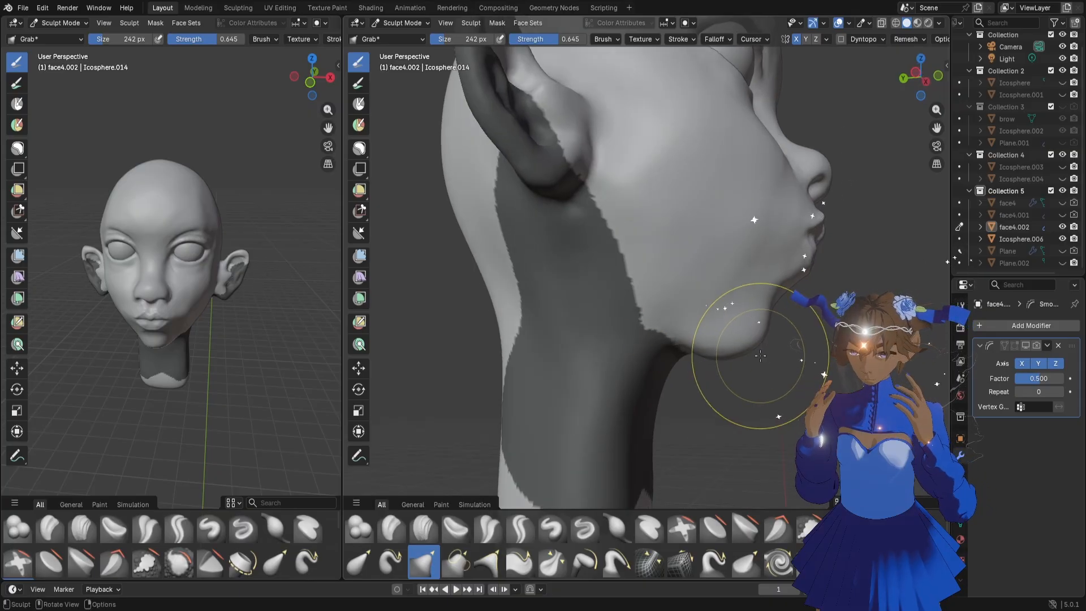
Push up the underside of the chin in the right orthographic view and check the face from the front three-quarter side
click(331, 78)
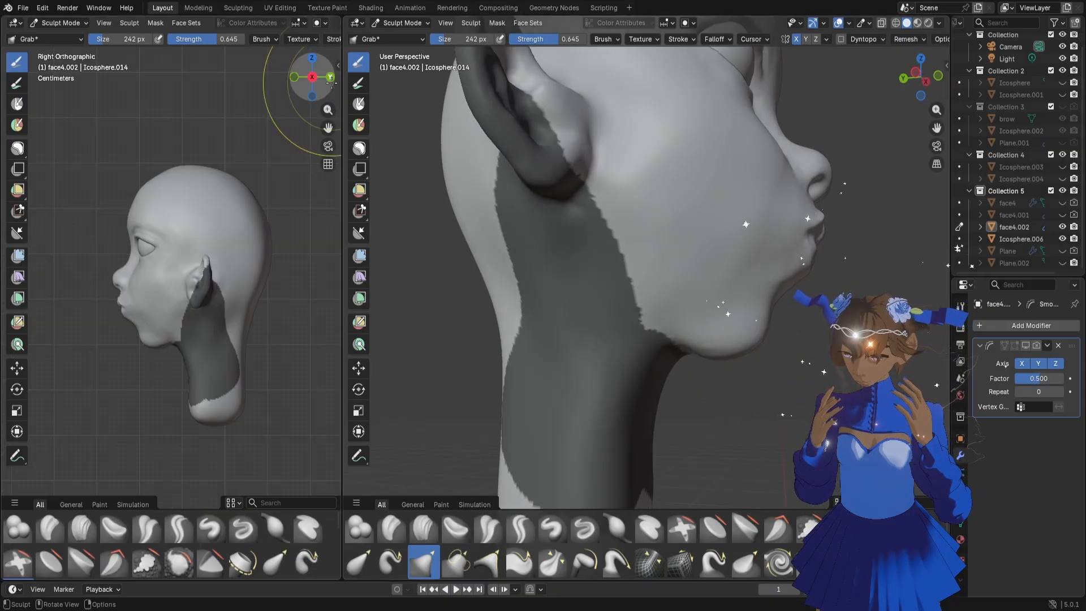
scroll(227, 362, up, 2)
scroll(227, 362, up, 1)
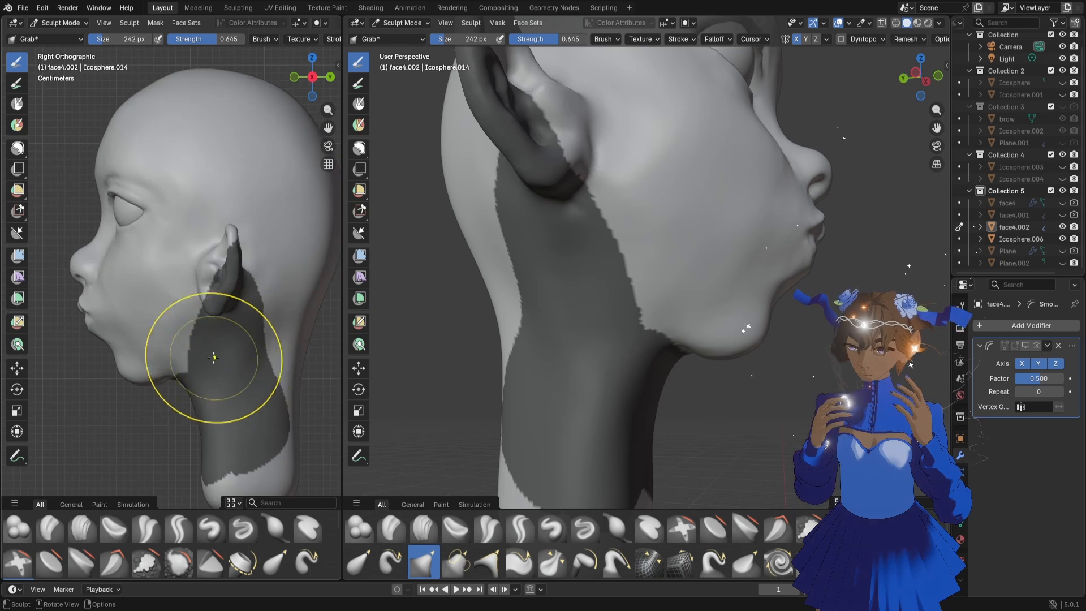
drag(157, 377, 158, 374)
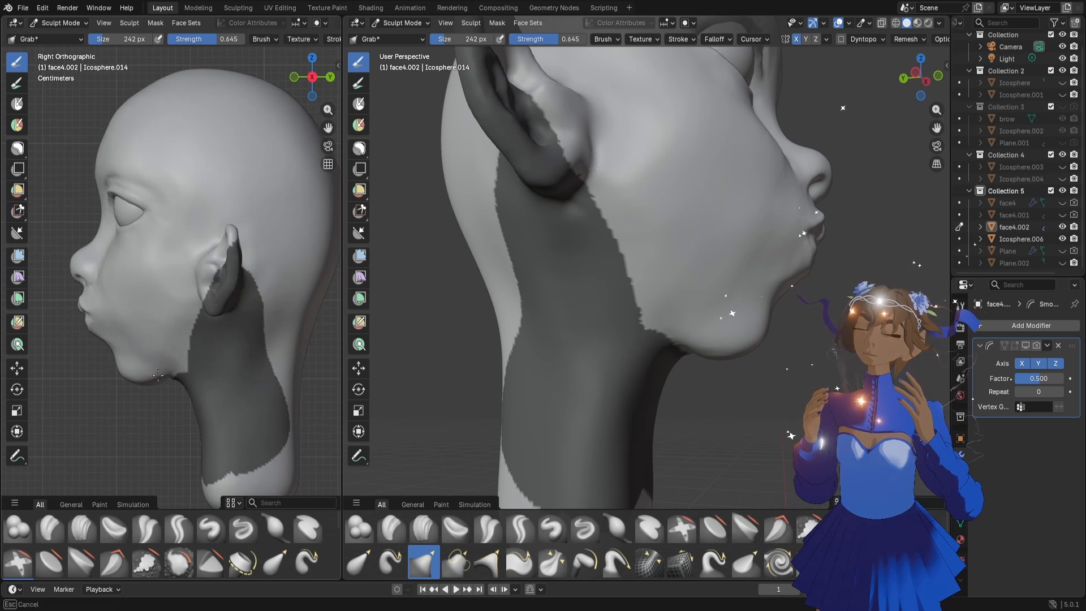
drag(158, 375, 158, 364)
scroll(209, 254, down, 2)
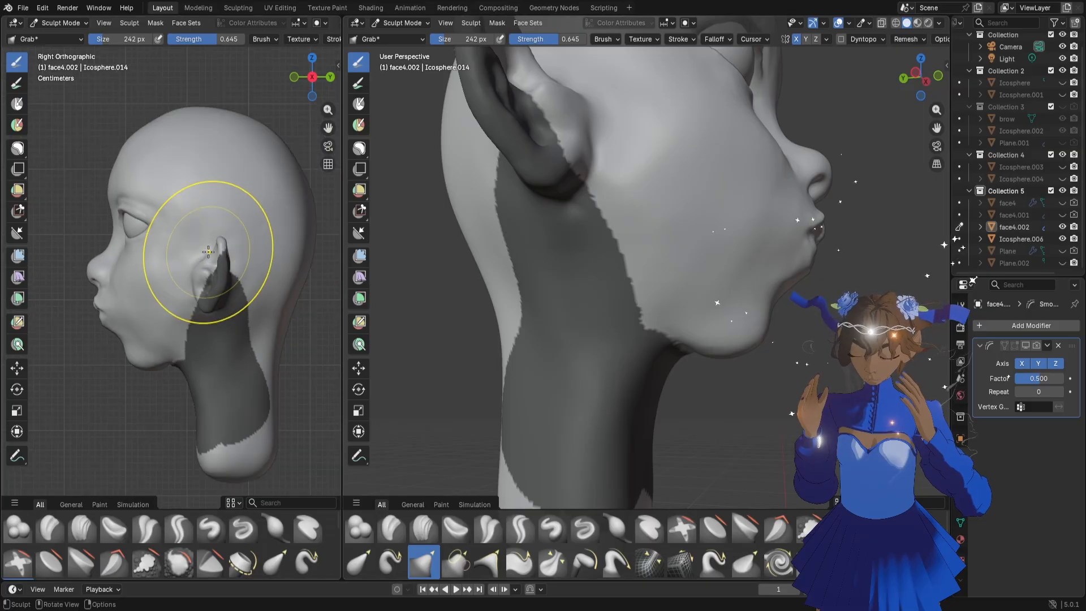
scroll(209, 251, down, 1)
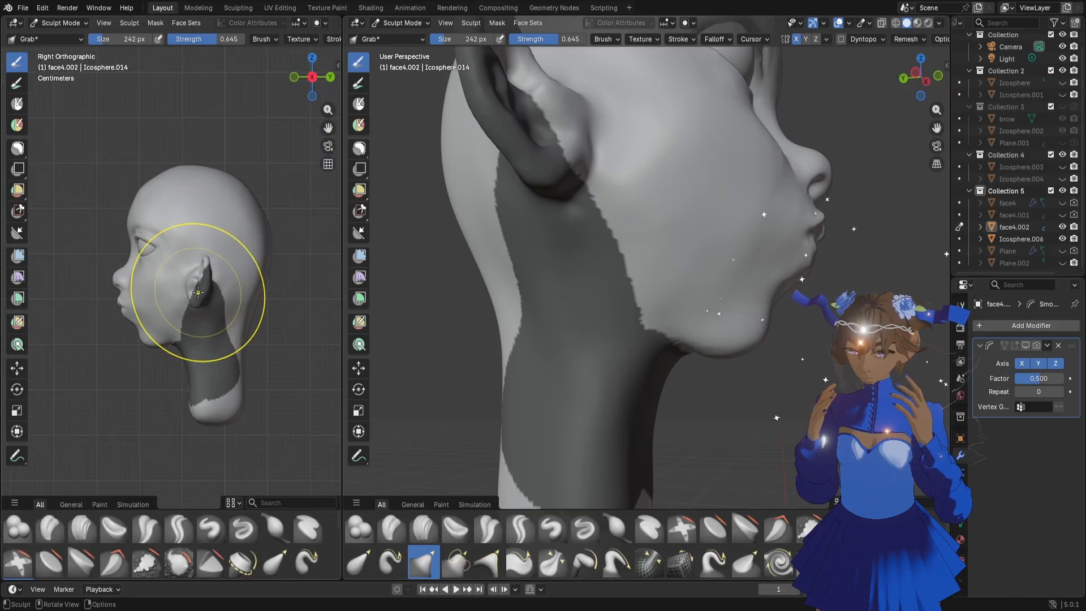
middle_drag(187, 272, 134, 291)
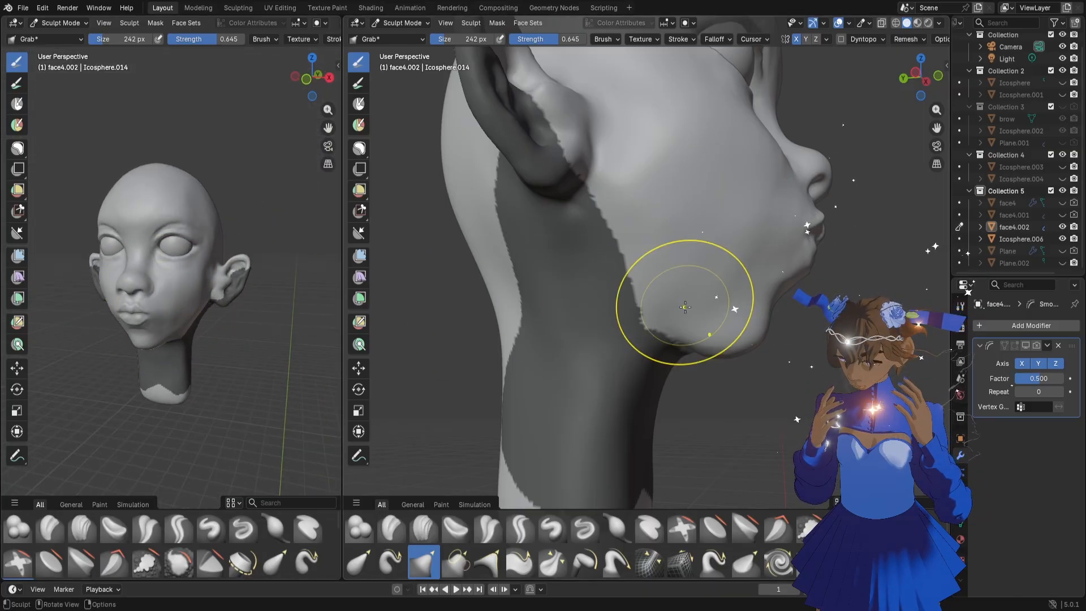
Erase the mask from the neck, the back of the ear and the spot under the chin
scroll(685, 308, down, 5)
click(359, 148)
mouse_move(504, 270)
mouse_down()
mouse_move(674, 146)
mouse_move(653, 385)
mouse_up()
mouse_move(720, 354)
middle_down()
mouse_move(693, 359)
mouse_move(713, 363)
mouse_move(685, 378)
middle_up()
scroll(689, 381, up, 5)
key(f)
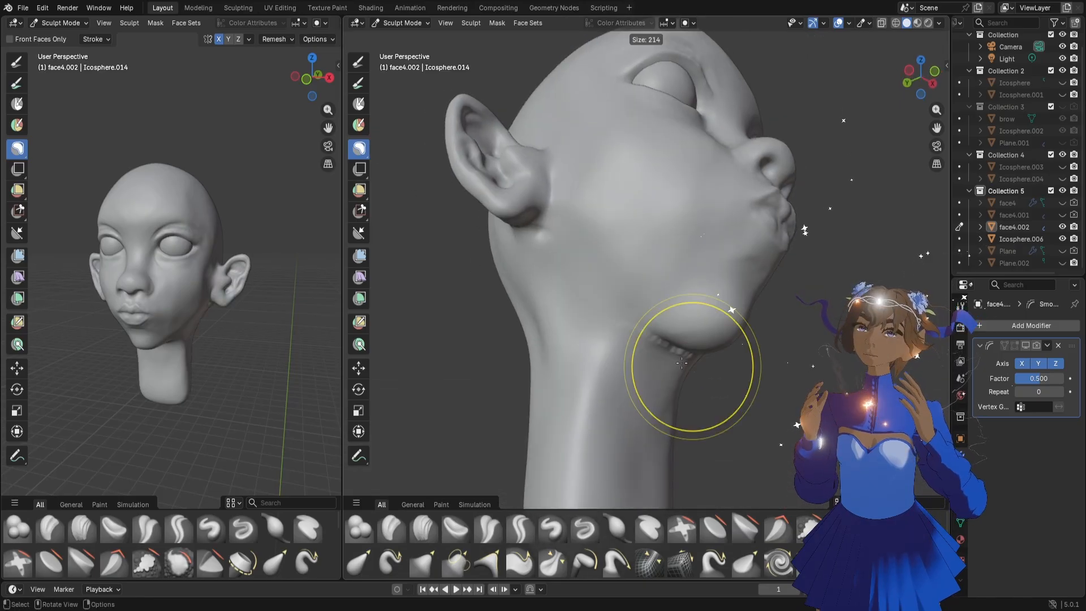
click(645, 335)
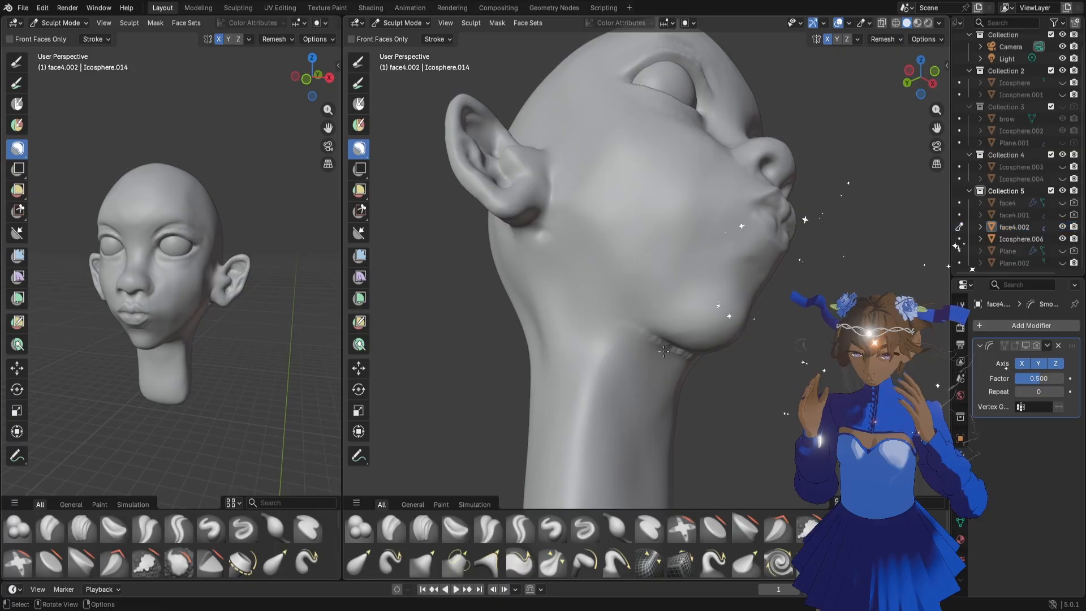
Reshape the crease where the underside of the jaw meets the neck with the Grab brush at 66 px
key(g)
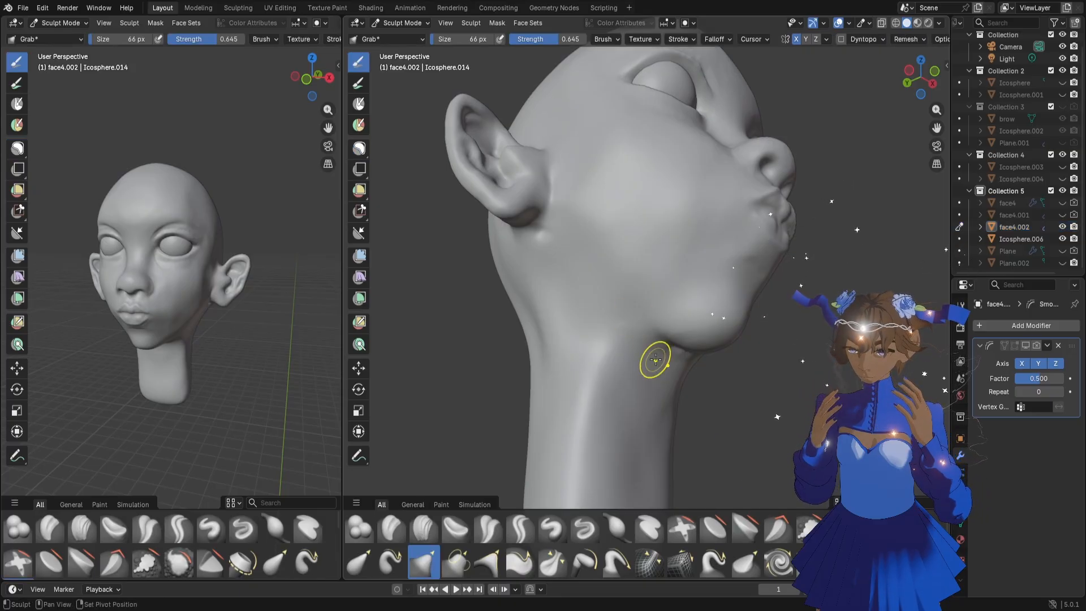
middle_drag(654, 359, 659, 401)
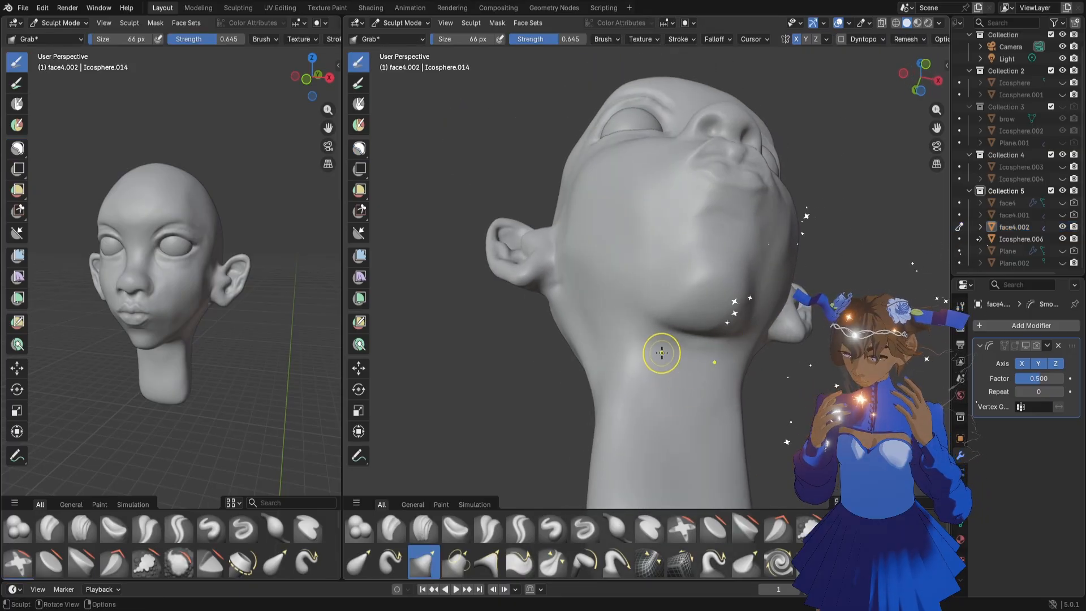
middle_drag(659, 351, 746, 383)
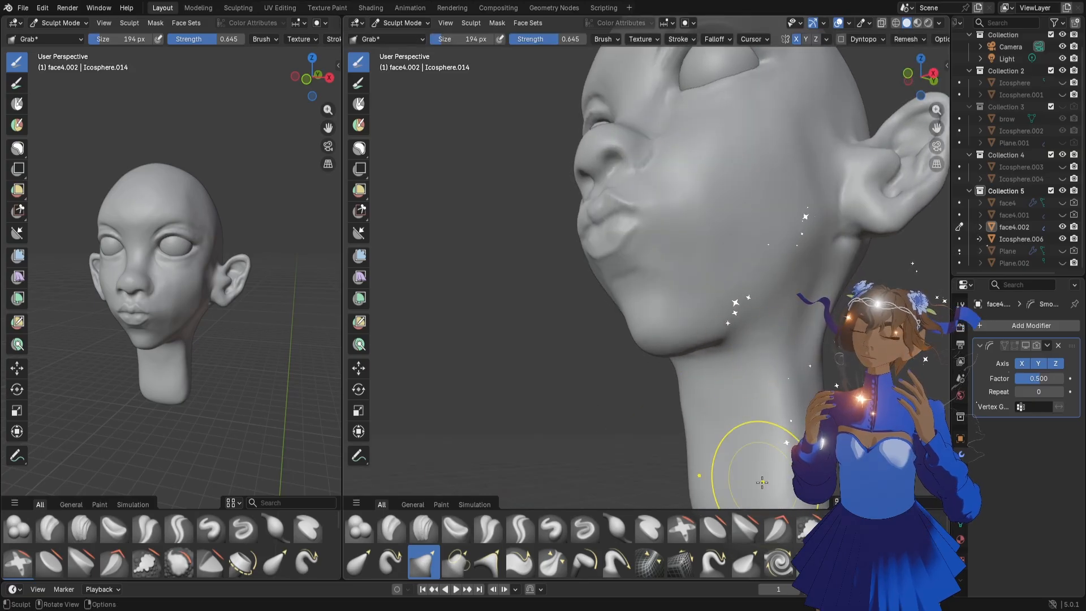
Even out the cheek and jawline with the Flatten/Contrast brush at 102 px
key(shift+t)
key(f)
click(781, 308)
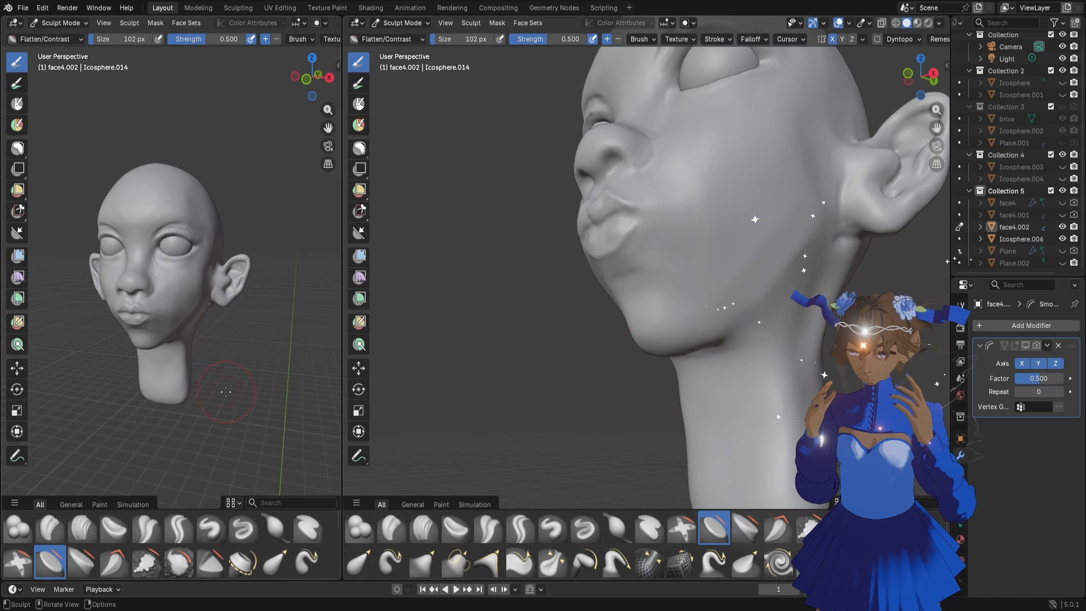
mouse_move(226, 392)
middle_down()
mouse_move(254, 390)
mouse_move(208, 392)
middle_up()
scroll(705, 303, down, 3)
mouse_move(703, 304)
middle_down()
mouse_move(714, 326)
mouse_move(730, 318)
mouse_move(753, 337)
middle_up()
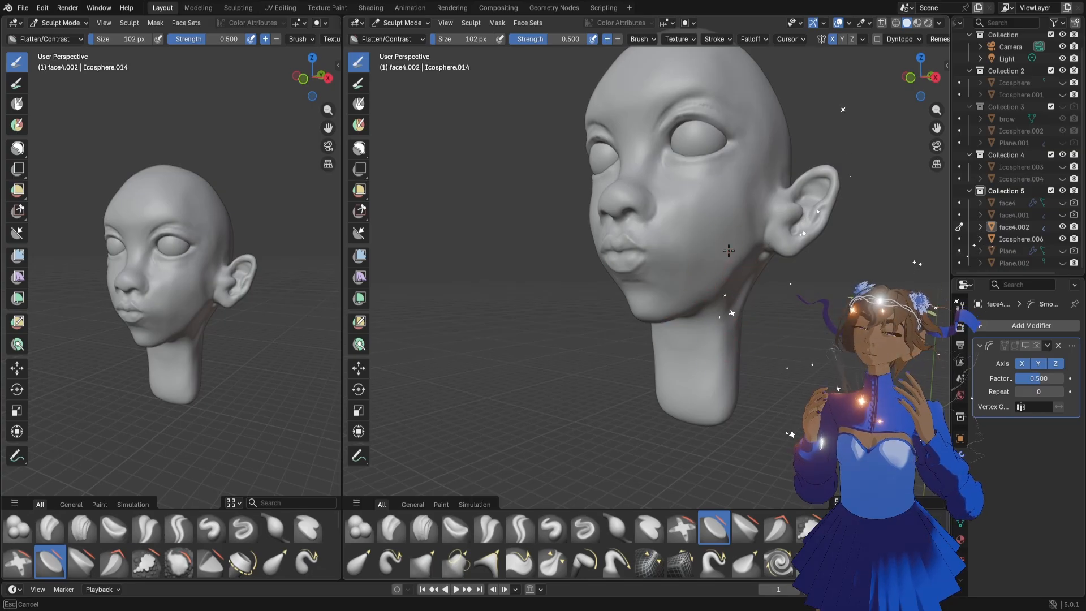
middle_drag(766, 305, 748, 248)
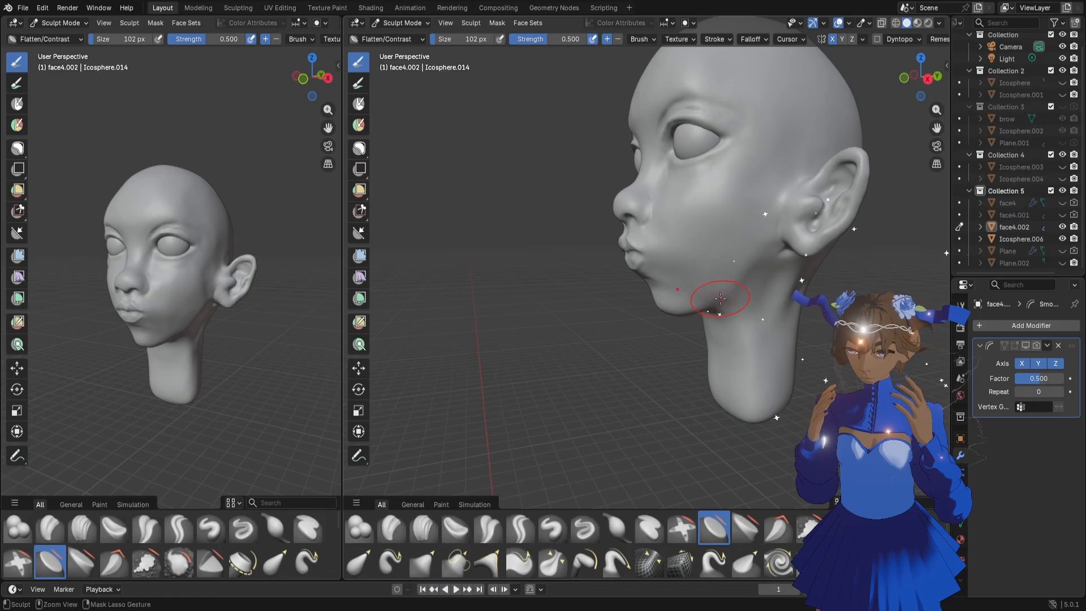
Reduce the Flatten/Contrast brush to 60 px and examine the jaw and face from the side, three-quarter and front views
key(bracketleft)
key(bracketleft)
key(bracketleft)
key(bracketleft)
key(bracketleft)
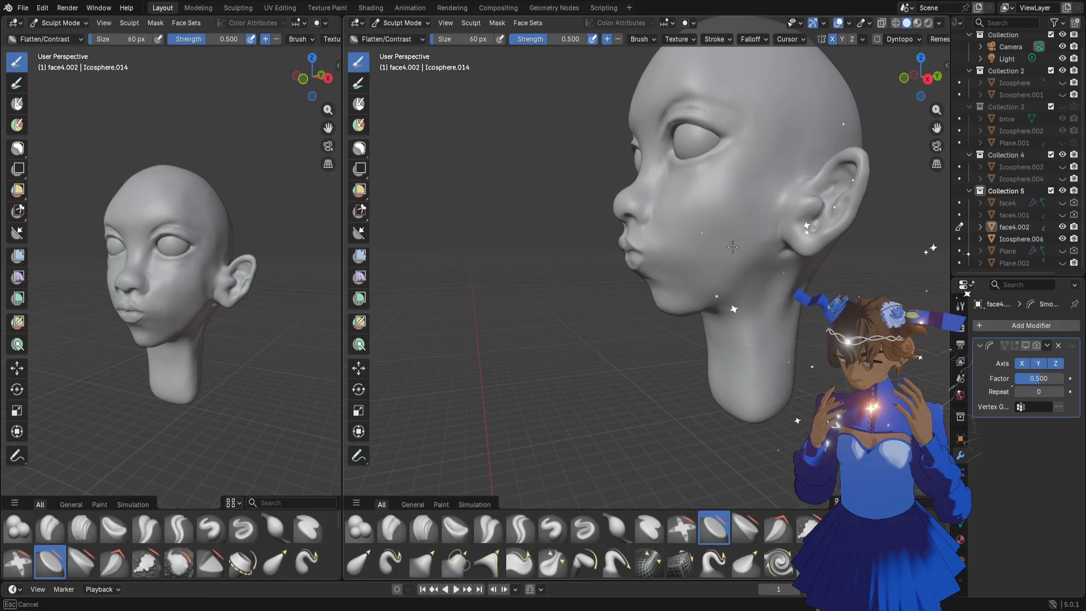
middle_drag(714, 288, 679, 351)
scroll(694, 347, up, 2)
scroll(691, 350, down, 2)
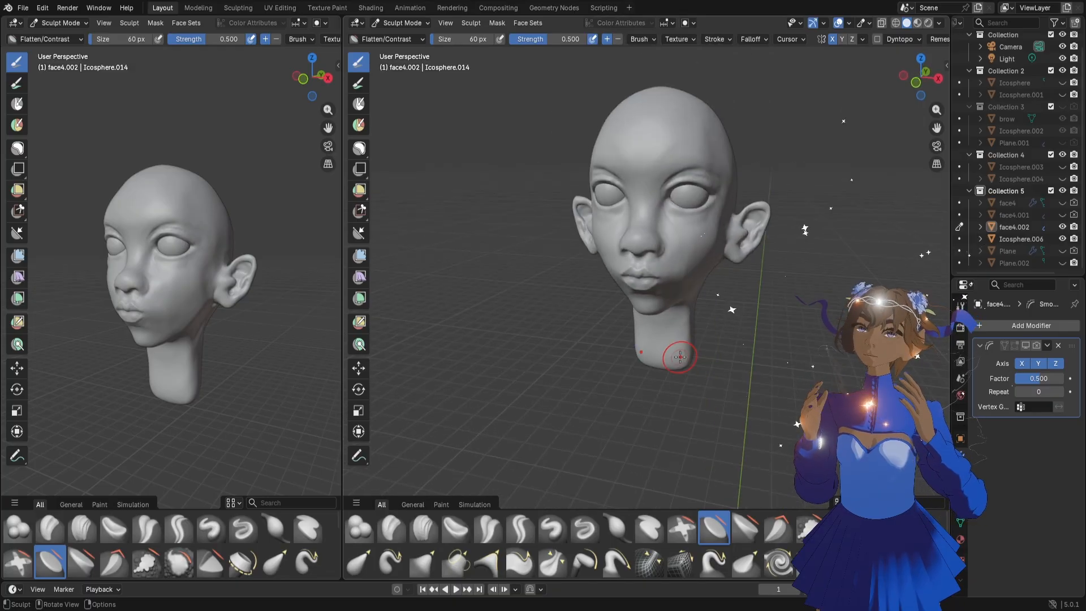
scroll(683, 356, up, 2)
drag(937, 128, 915, 204)
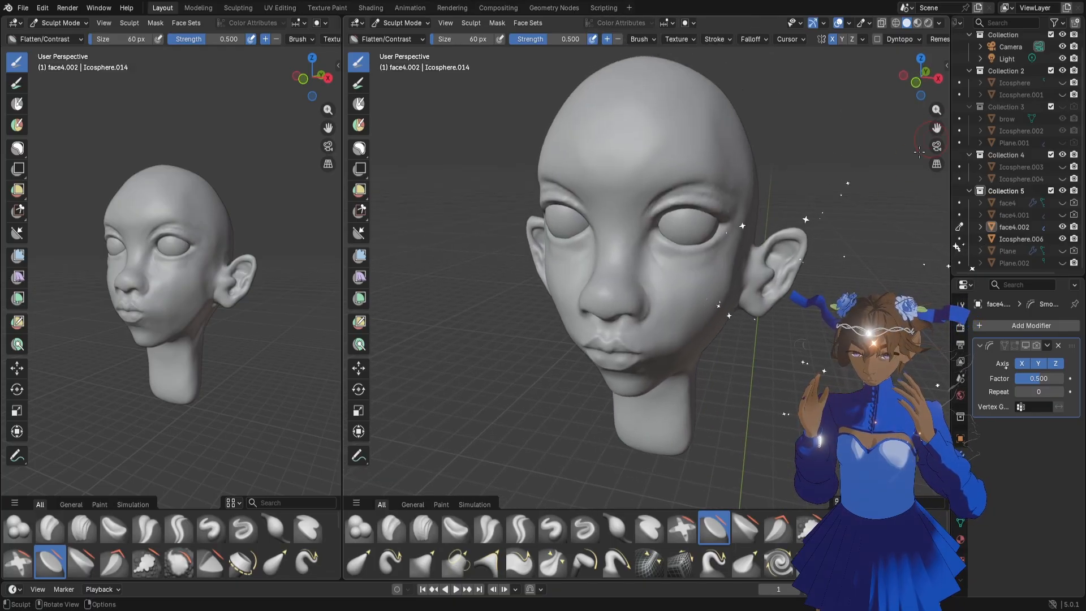
middle_drag(726, 295, 905, 169)
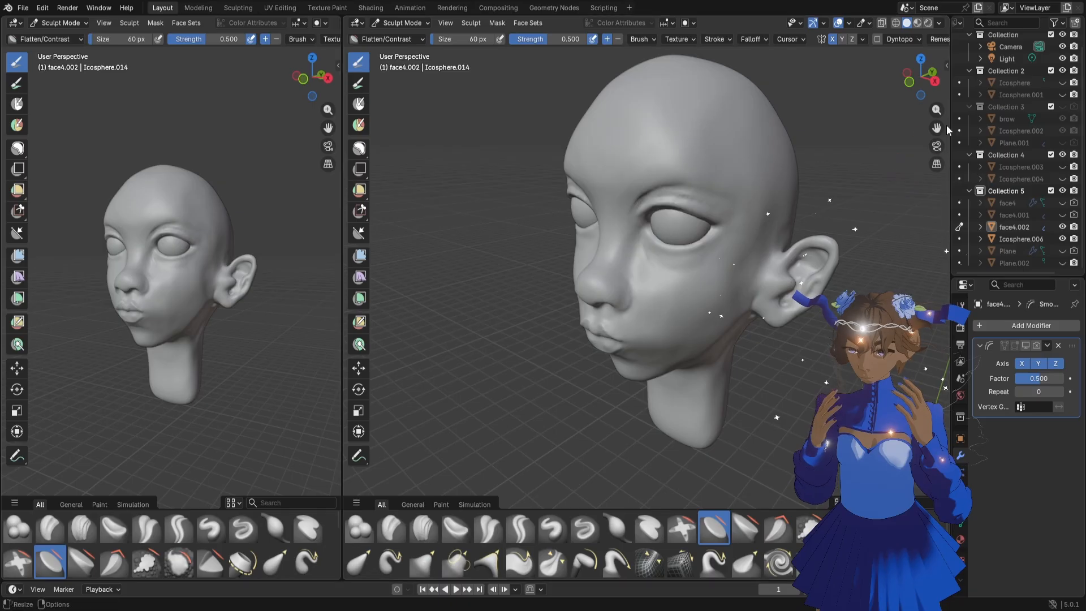
drag(937, 129, 845, 185)
middle_drag(656, 310, 698, 295)
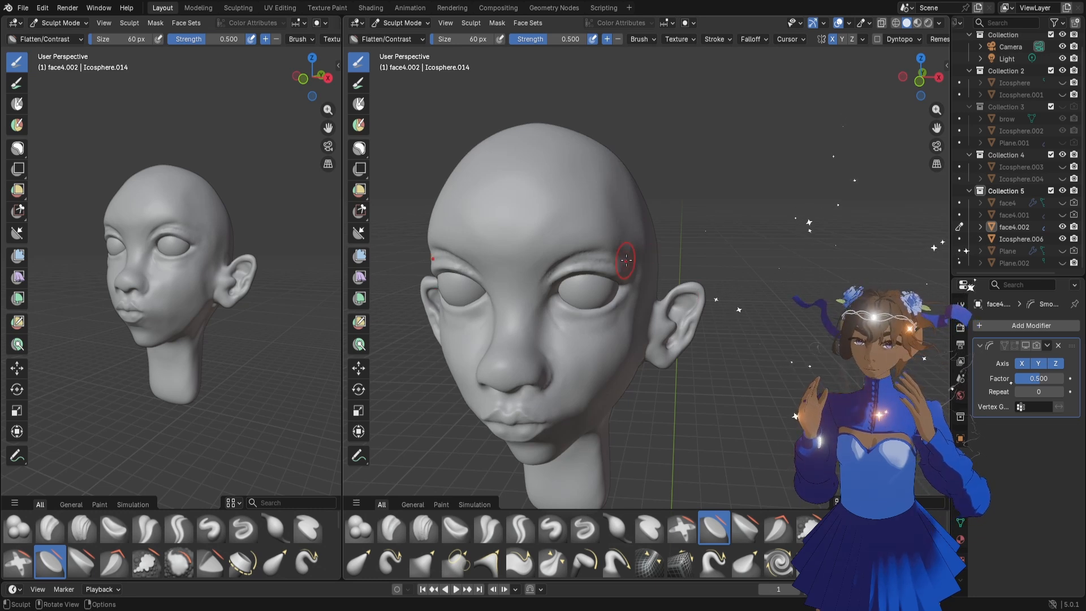
Reshape the temples and the sides of the forehead with the Grab brush at 160 px
key(f)
click(648, 261)
mouse_move(653, 258)
middle_down()
mouse_move(631, 244)
mouse_move(667, 274)
middle_up()
key(g)
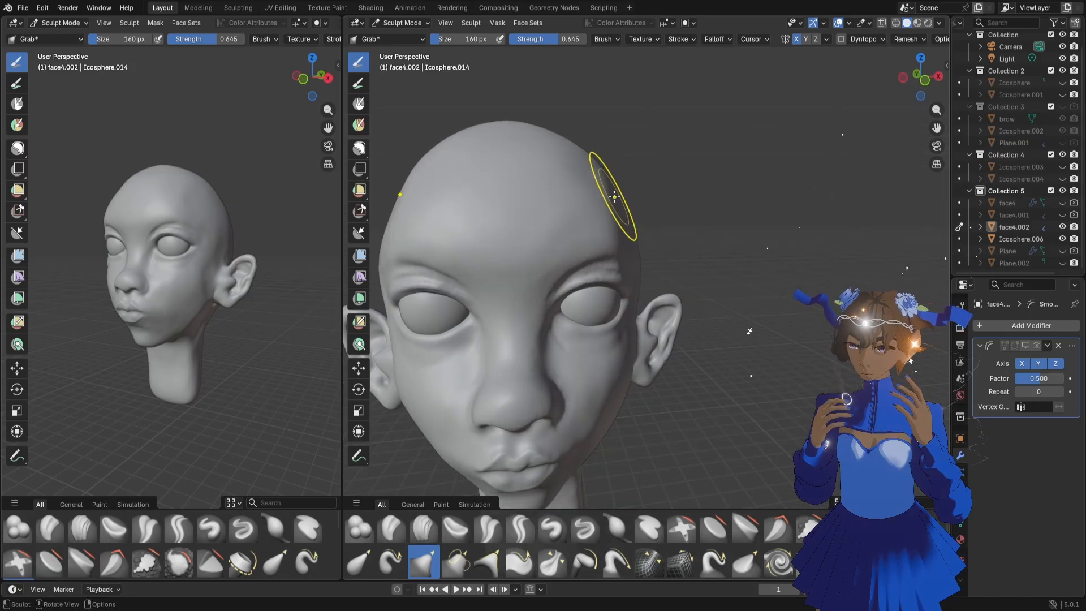
middle_drag(615, 196, 559, 235)
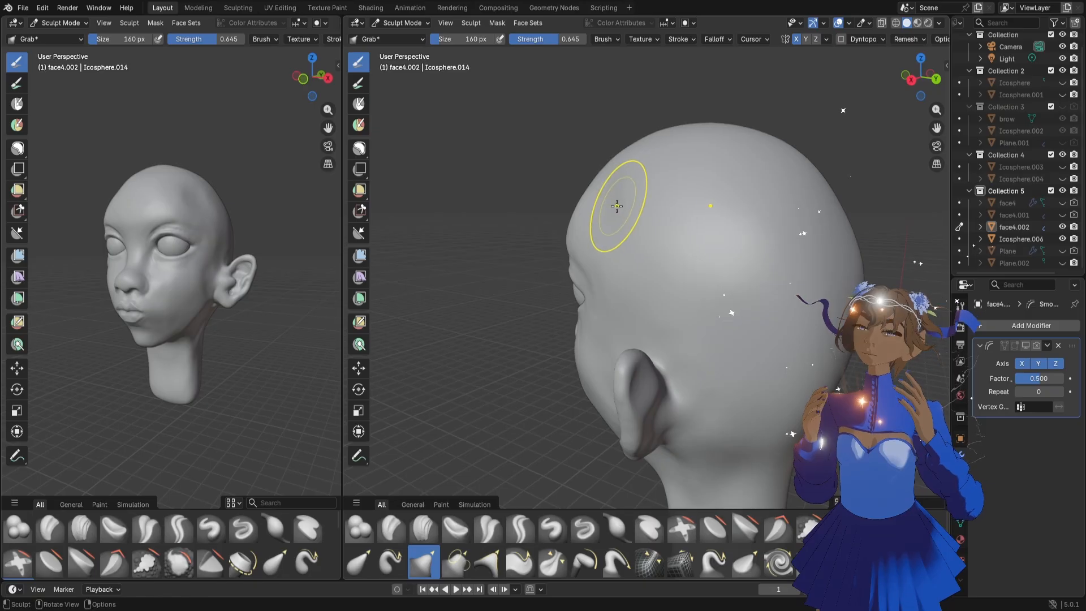
mouse_move(618, 206)
middle_down()
mouse_move(655, 265)
mouse_move(726, 260)
middle_up()
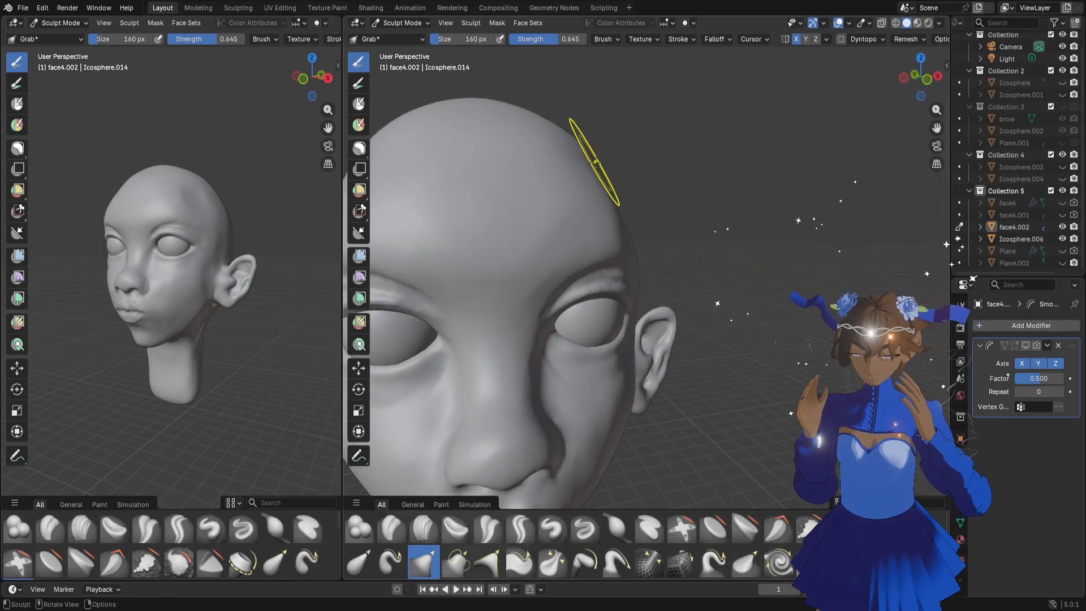
middle_drag(647, 249, 649, 250)
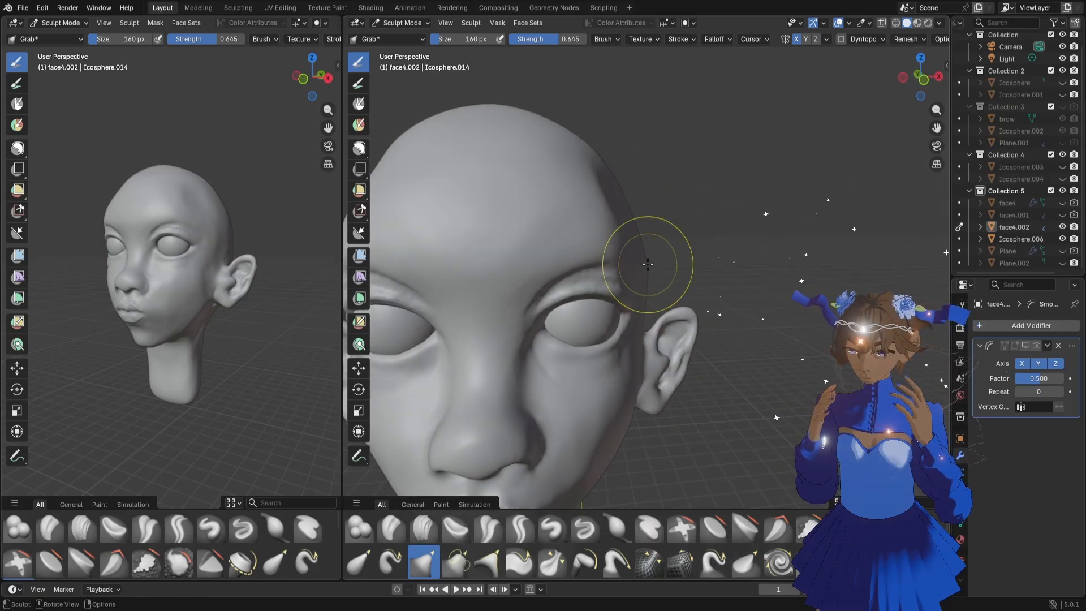
middle_drag(612, 291, 692, 302)
Refine the outer brow contour with the 160 px Grab brush, working from the opposite three-quarter view
scroll(689, 300, down, 4)
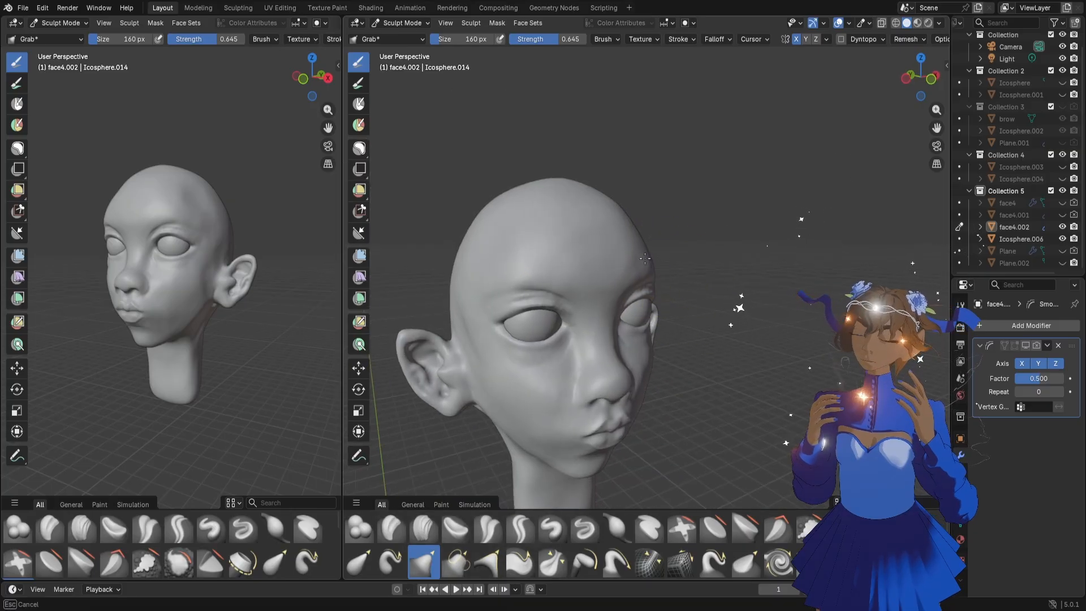
drag(645, 259, 644, 259)
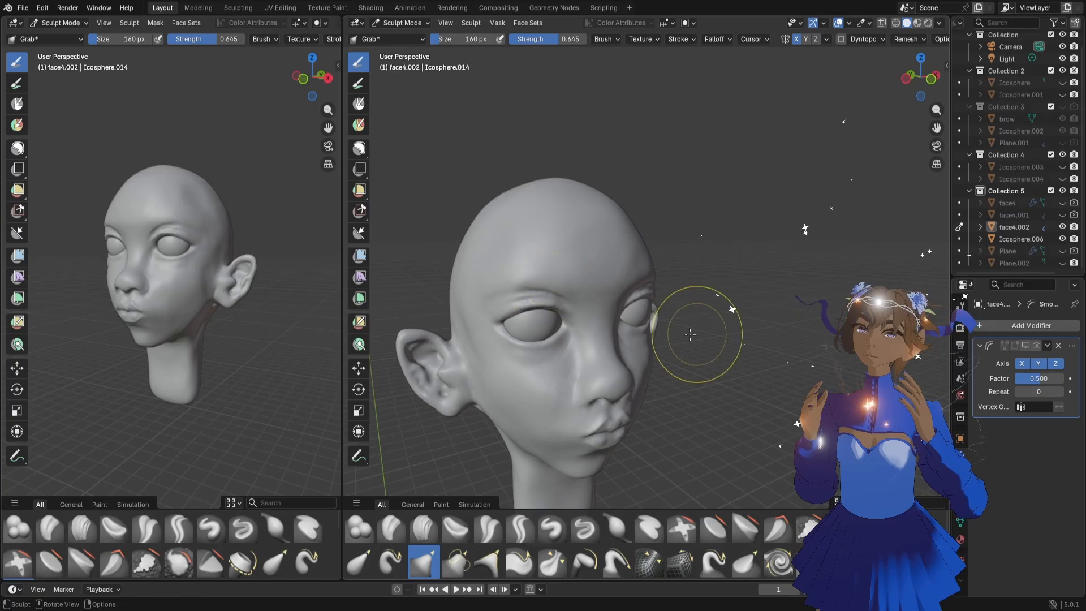
middle_drag(214, 242, 84, 264)
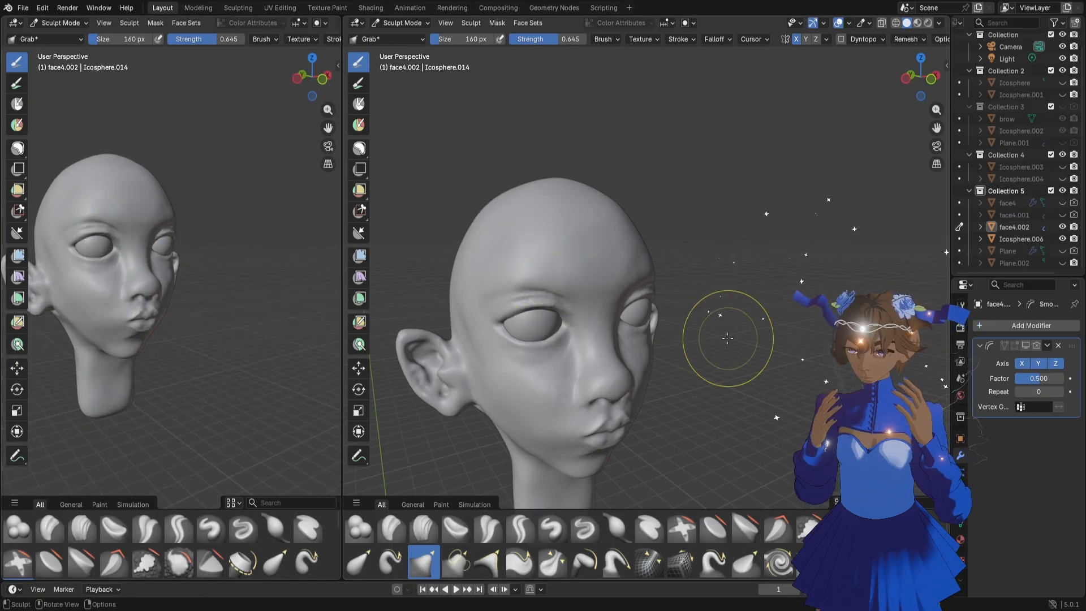
scroll(687, 311, up, 3)
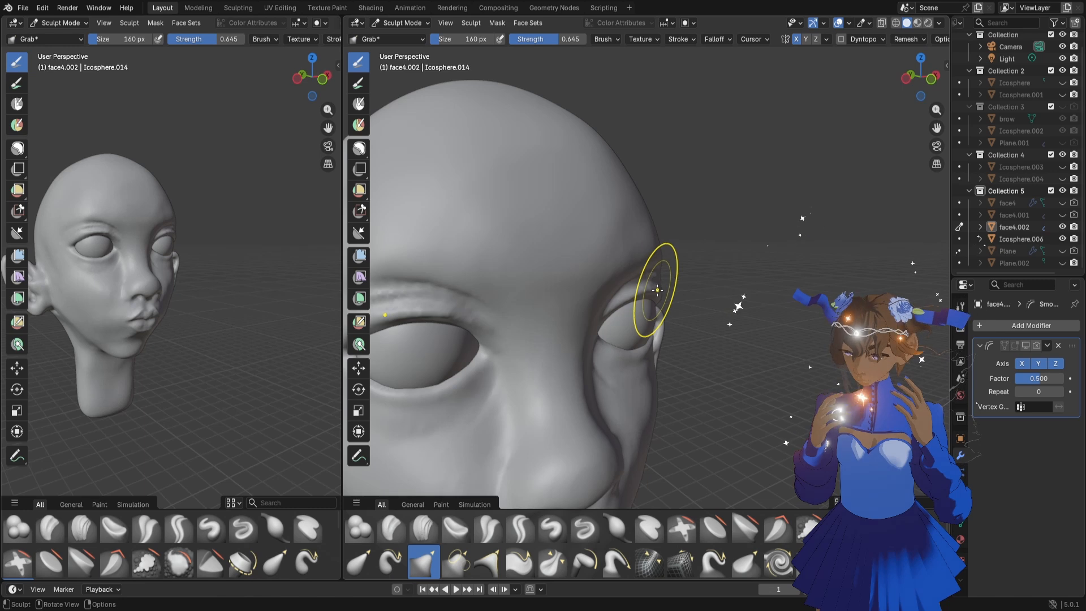
drag(657, 290, 647, 306)
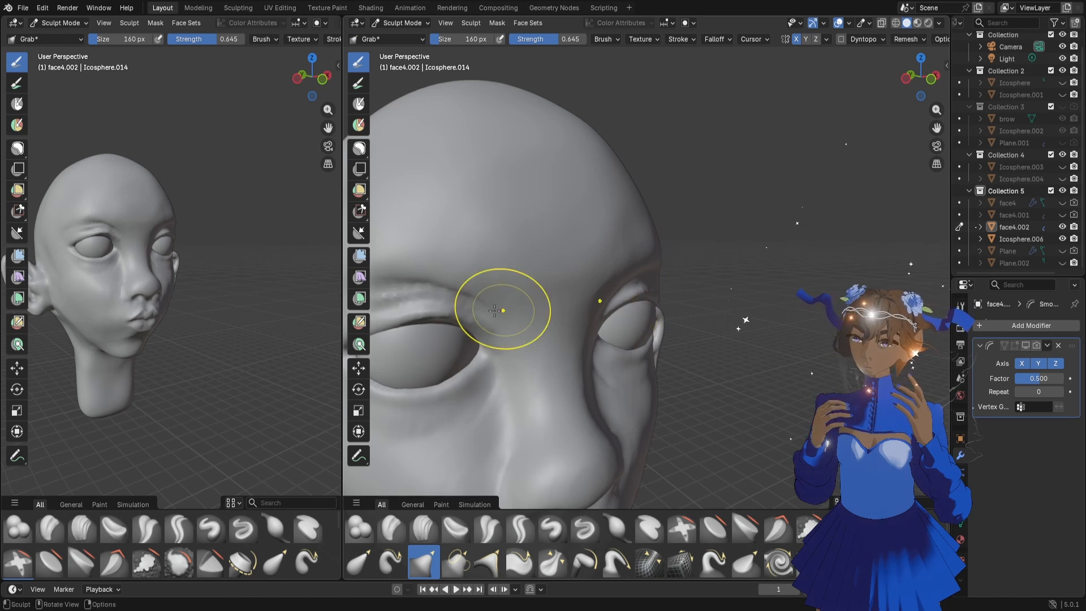
scroll(636, 358, down, 4)
mouse_move(636, 357)
middle_down()
mouse_move(619, 353)
mouse_move(656, 349)
middle_up()
Adjust the contour of the outer brow and eye socket with the Grab brush at 206 px
key(f)
click(688, 331)
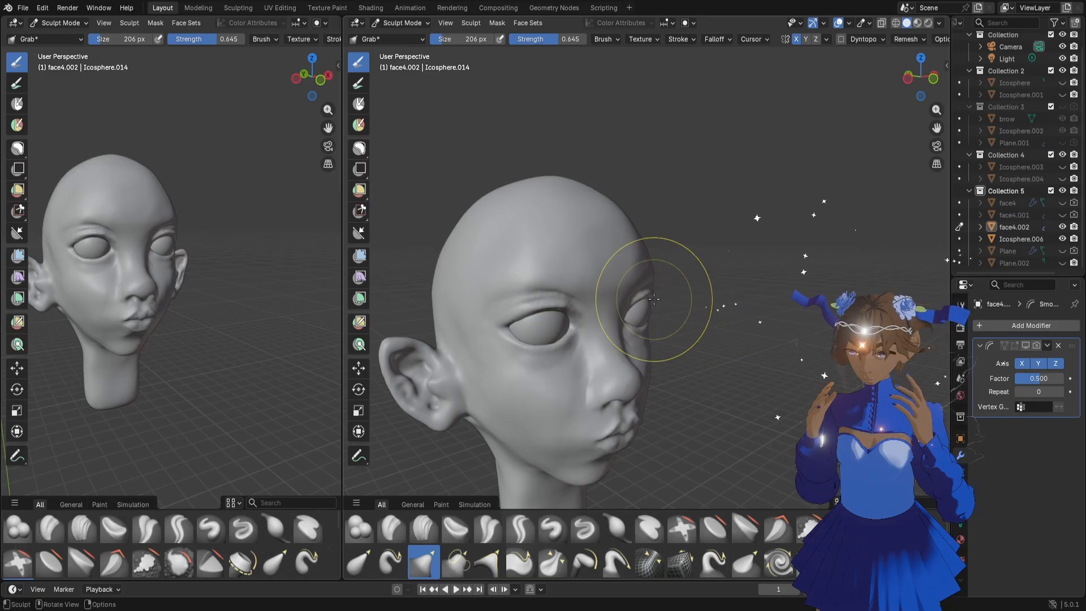
drag(652, 297, 645, 301)
middle_drag(141, 307, 104, 318)
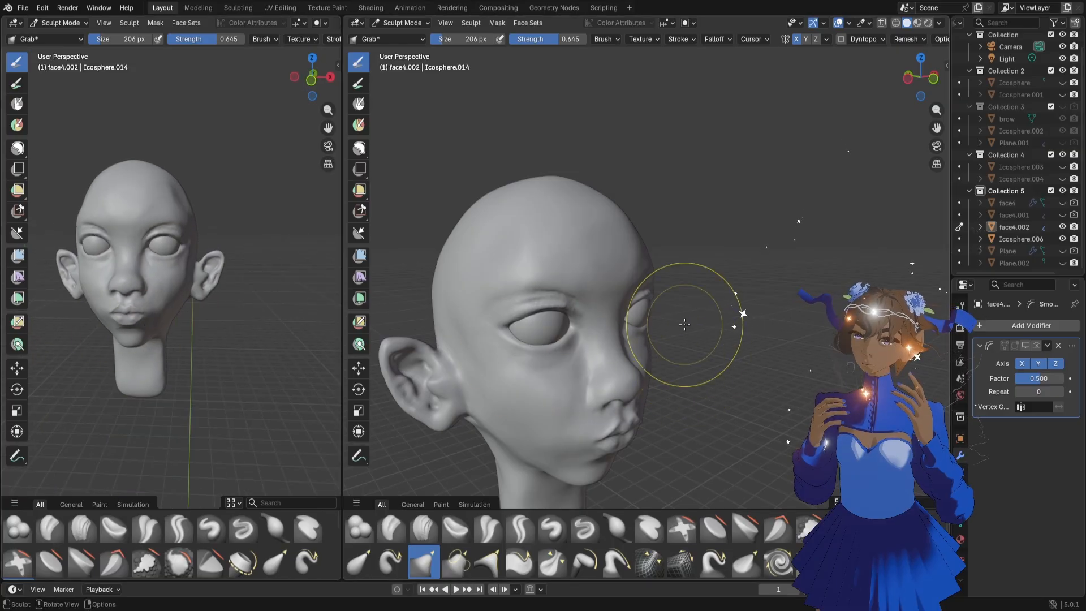
scroll(659, 323, up, 4)
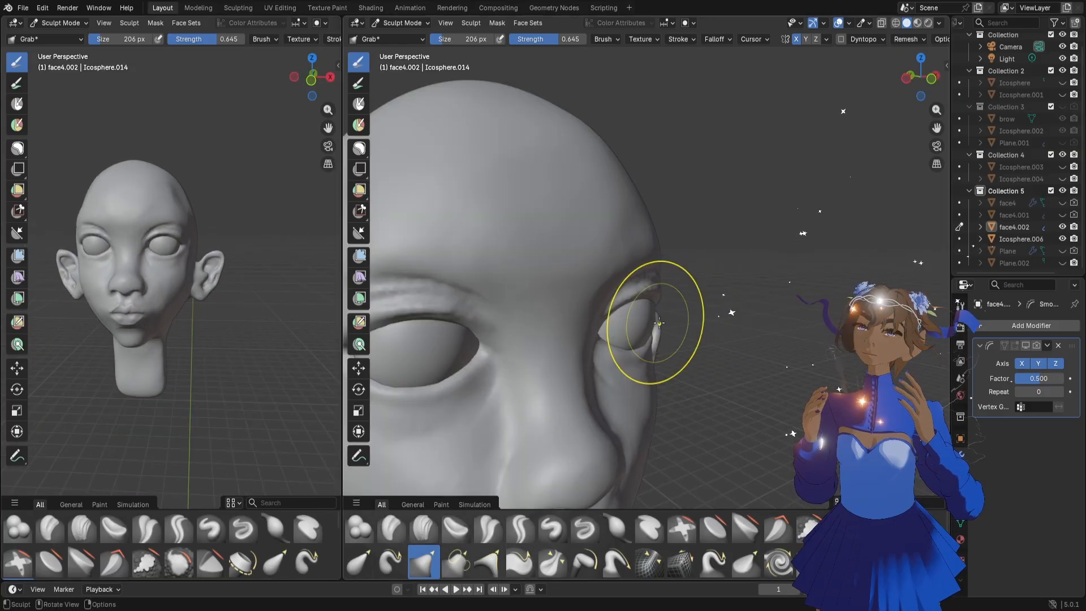
mouse_move(654, 301)
middle_down()
mouse_move(636, 311)
mouse_move(673, 293)
middle_up()
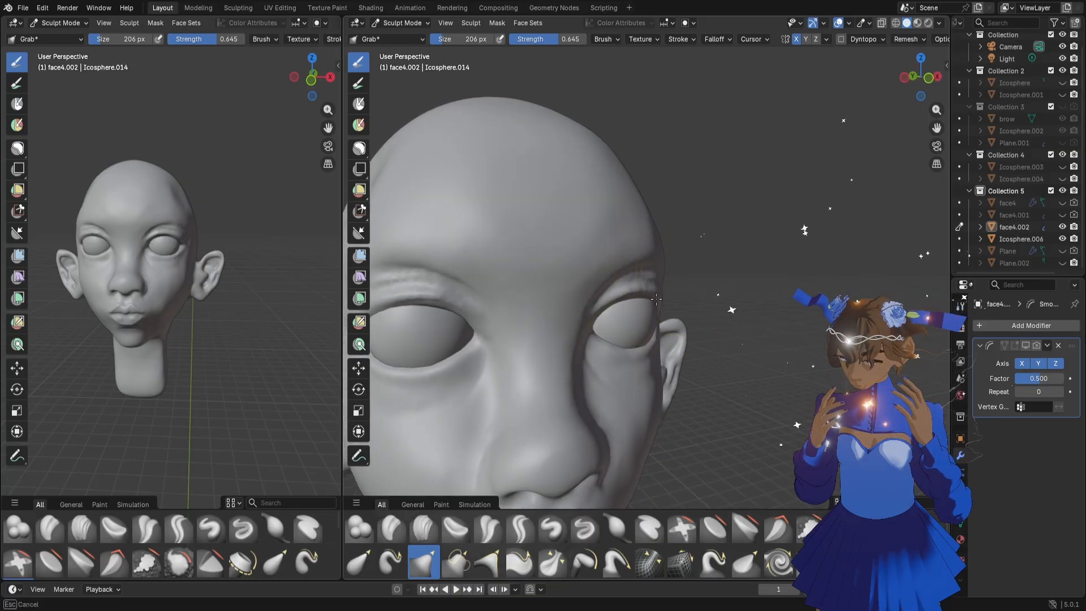
drag(656, 299, 656, 299)
mouse_move(671, 321)
middle_down()
mouse_move(654, 279)
mouse_move(674, 251)
mouse_move(691, 315)
middle_up()
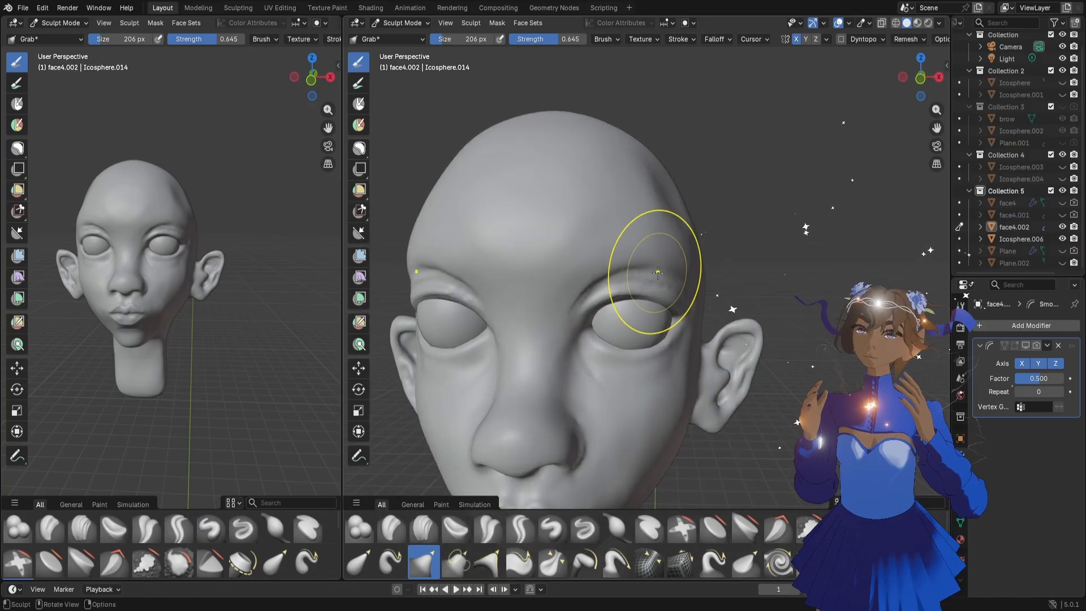
Mask the upper eyelids and the areas below the inner eye corners
click(359, 149)
middle_drag(645, 283, 672, 298)
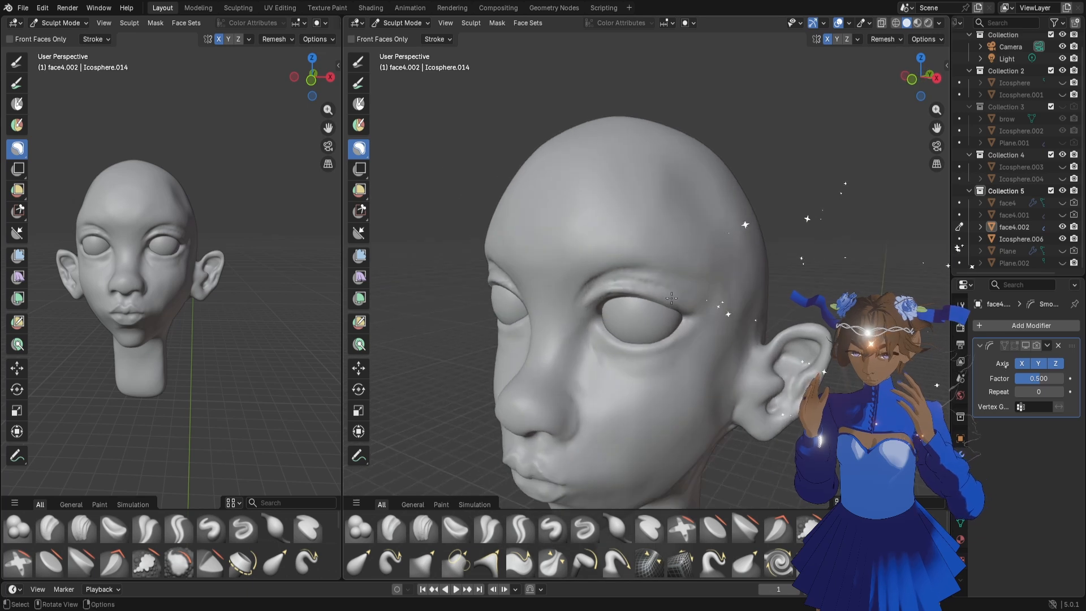
drag(699, 302, 678, 297)
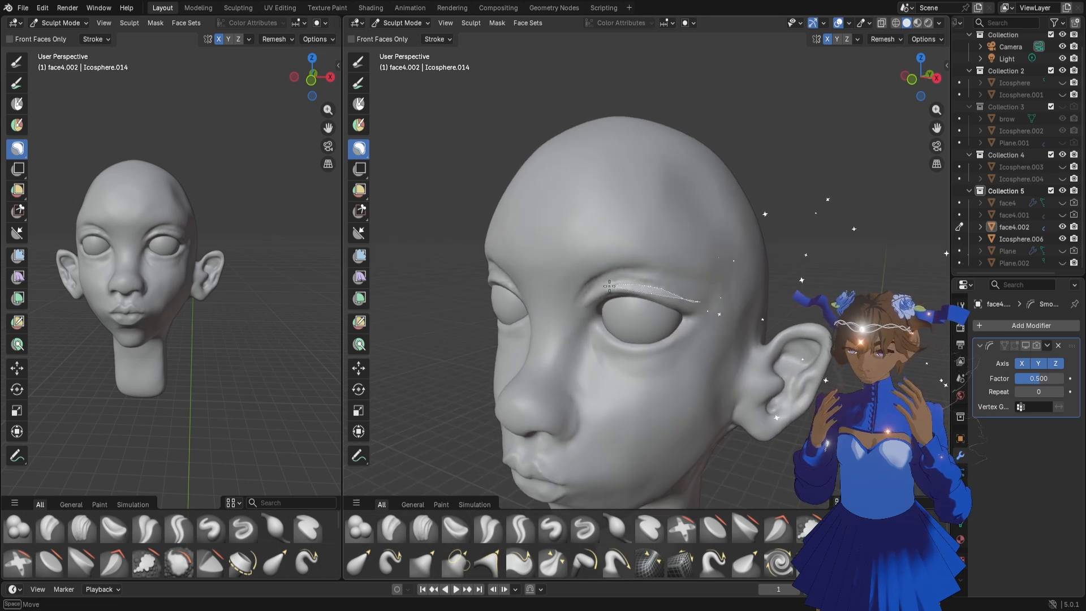
drag(609, 286, 609, 286)
middle_drag(609, 285, 693, 282)
Reshape the brow area above the masked eyelid with the Grab brush at 206 px
key(g)
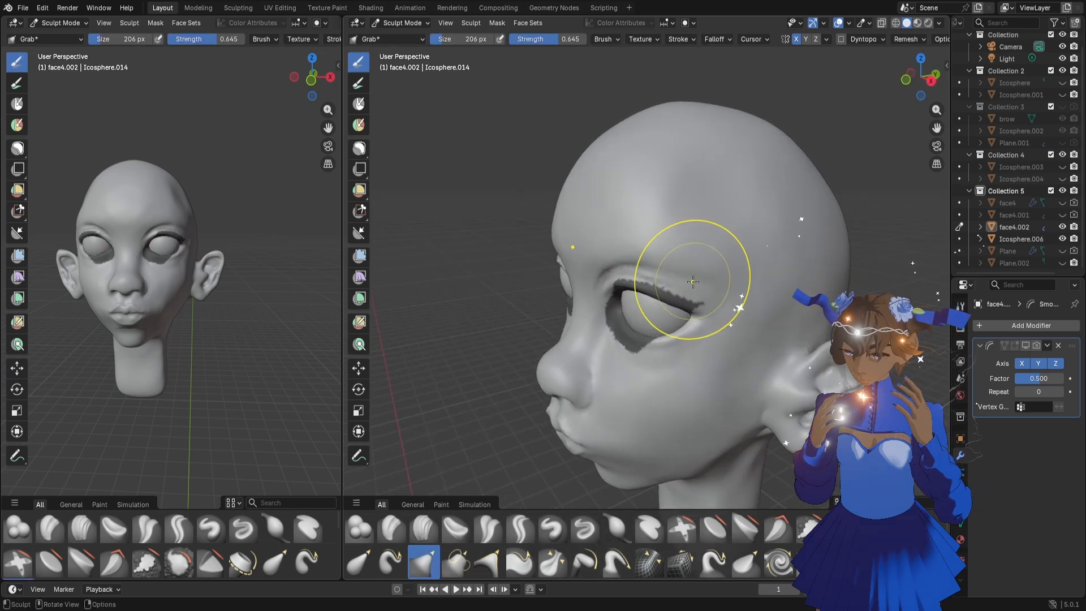
mouse_move(670, 263)
mouse_down()
mouse_move(714, 278)
mouse_move(691, 250)
mouse_up()
mouse_move(691, 250)
middle_down()
mouse_move(731, 313)
mouse_move(703, 315)
middle_up()
mouse_move(703, 315)
mouse_down()
mouse_move(704, 297)
mouse_move(741, 280)
mouse_up()
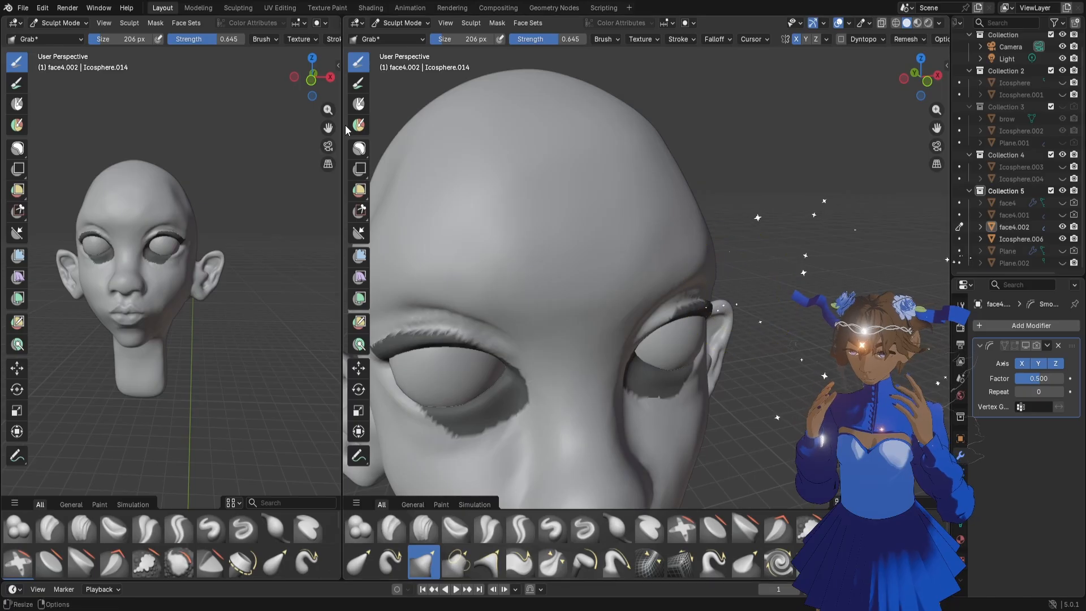
Erase the mask from the eyelids and from below the eyes
click(364, 153)
mouse_move(558, 346)
ctrl+mouse_down()
mouse_move(841, 230)
mouse_move(758, 396)
ctrl+mouse_up()
middle_drag(789, 390, 711, 382)
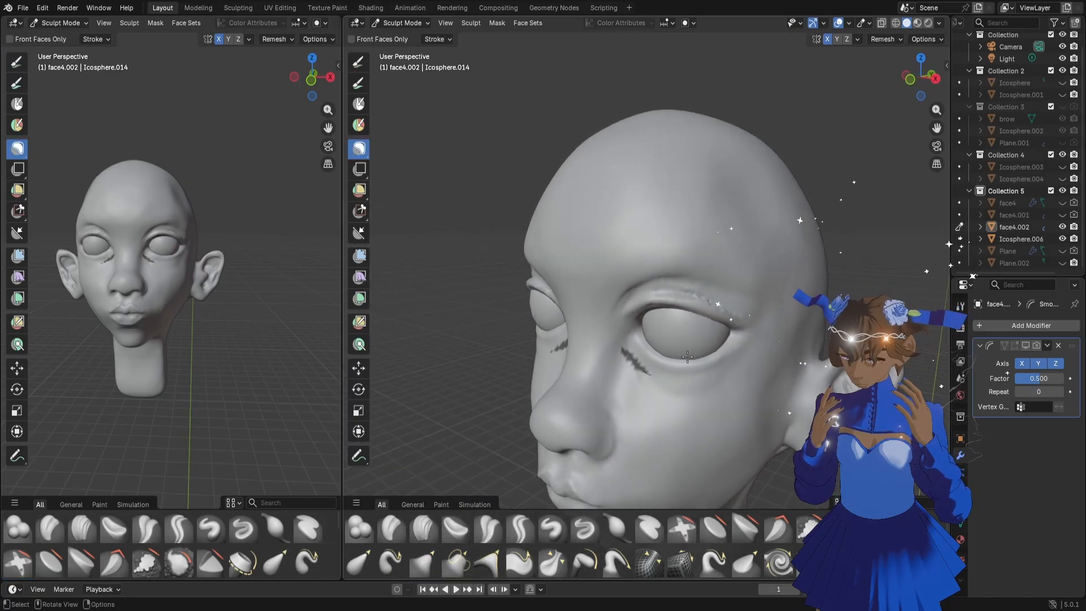
ctrl+drag(707, 386, 595, 334)
middle_drag(595, 334, 718, 350)
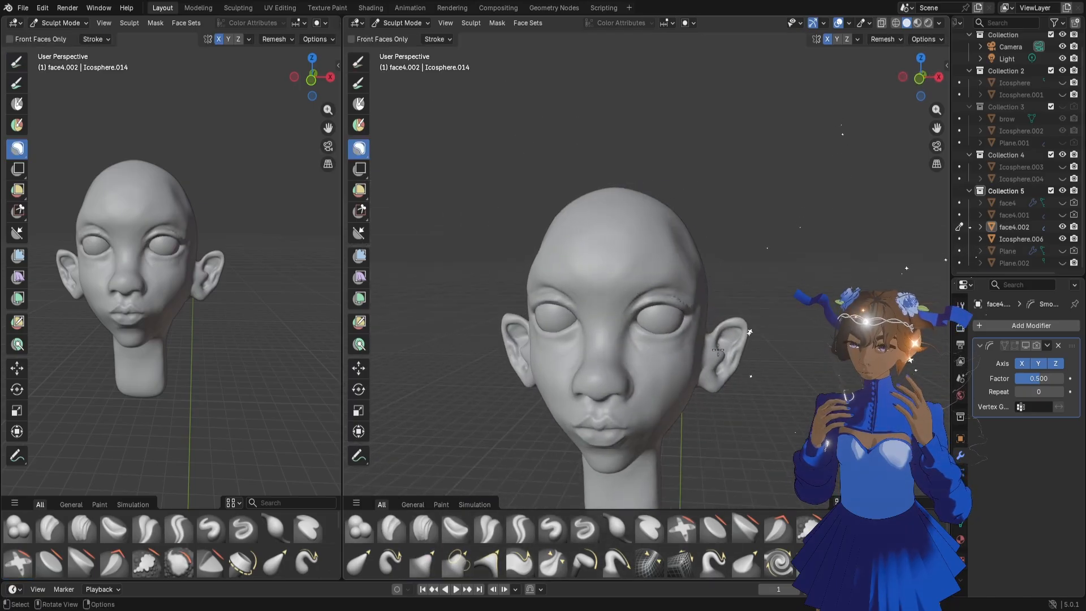
Reshape the upper eyelid between the crease and the eyeball with the Grab brush at 86 px
scroll(718, 350, up, 3)
key(f)
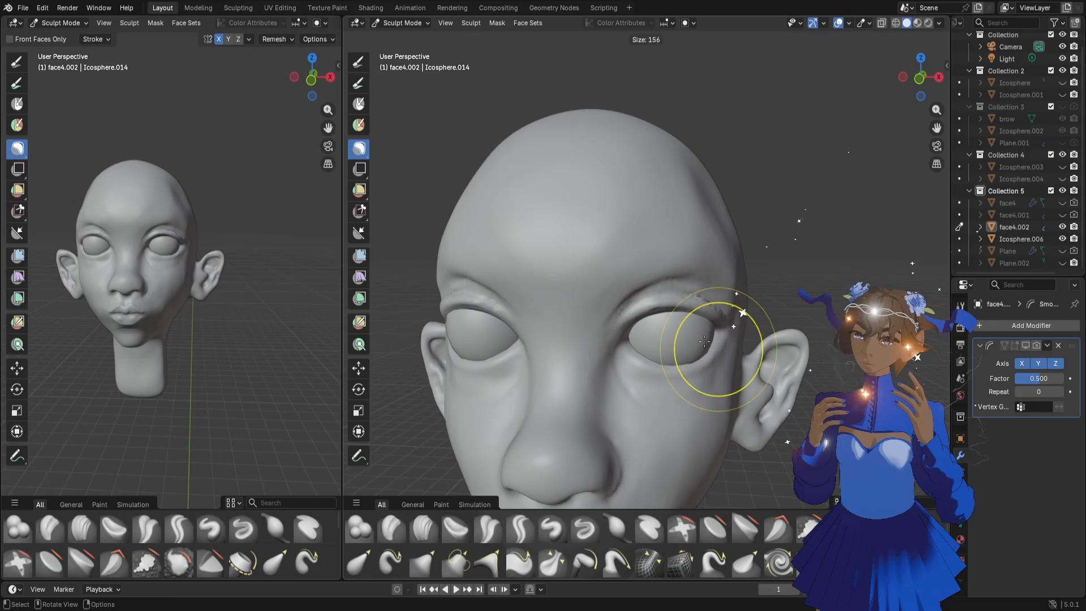
click(683, 323)
key(g)
scroll(724, 328, up, 4)
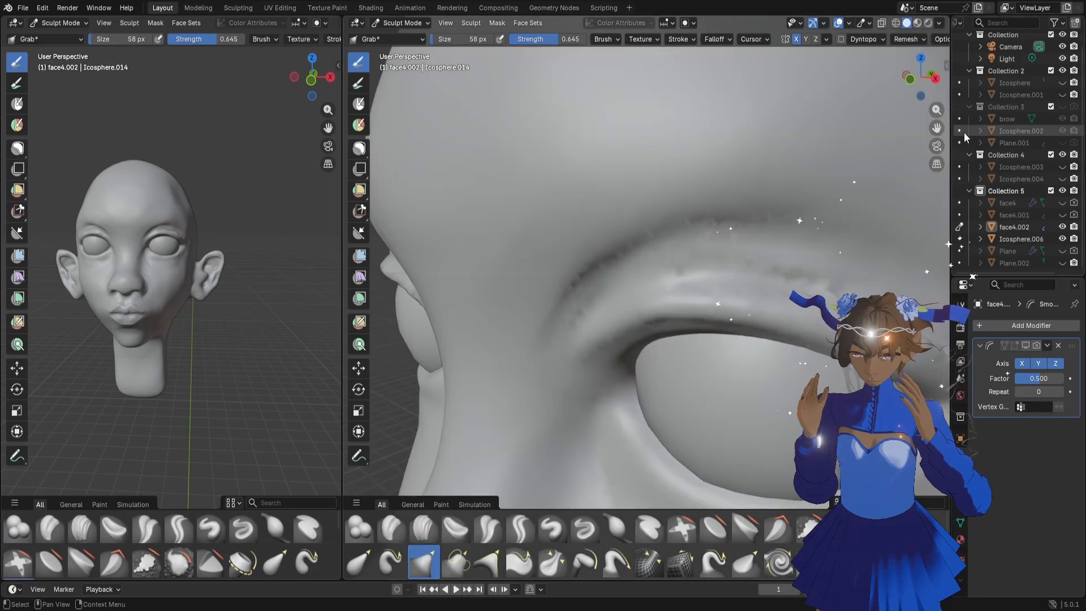
drag(936, 110, 936, 112)
key(f)
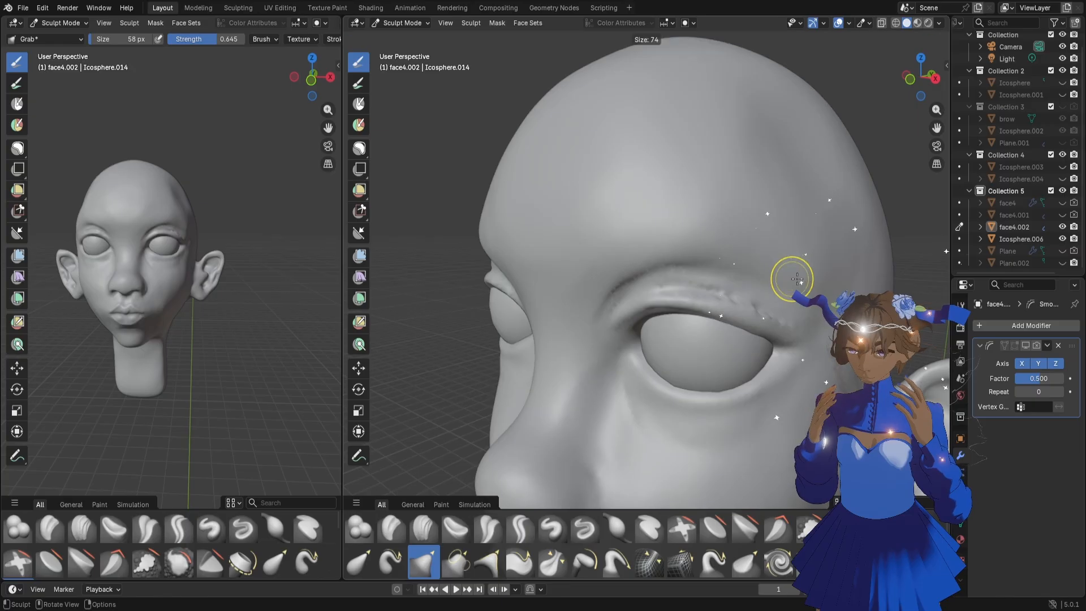
click(815, 279)
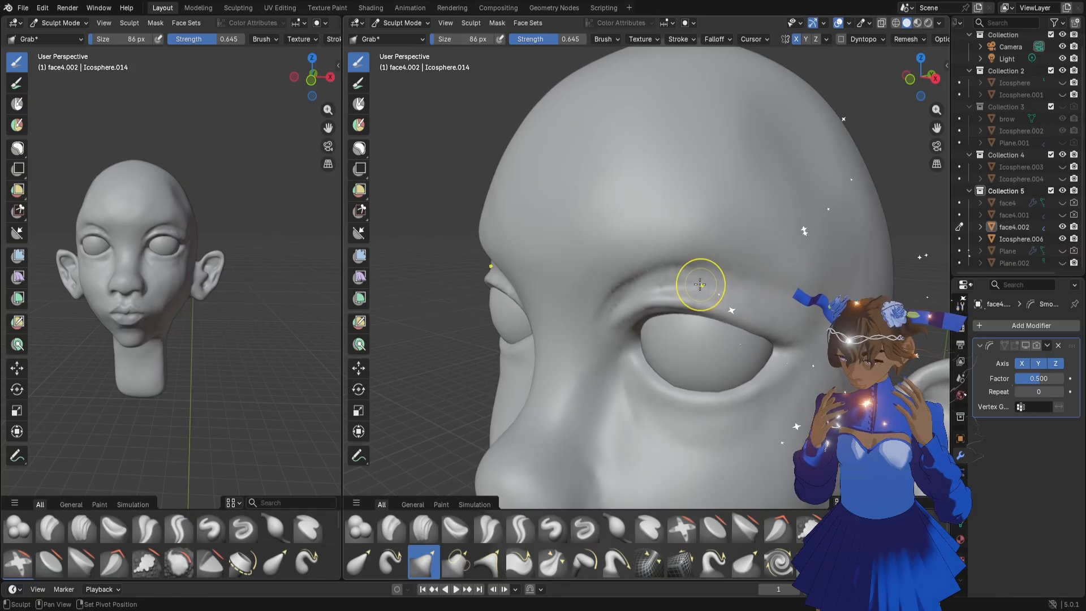
scroll(702, 289, down, 6)
mouse_move(736, 306)
middle_down()
mouse_move(730, 327)
mouse_move(744, 318)
mouse_move(719, 314)
mouse_move(732, 310)
mouse_move(729, 319)
middle_up()
scroll(729, 318, up, 3)
scroll(730, 319, up, 4)
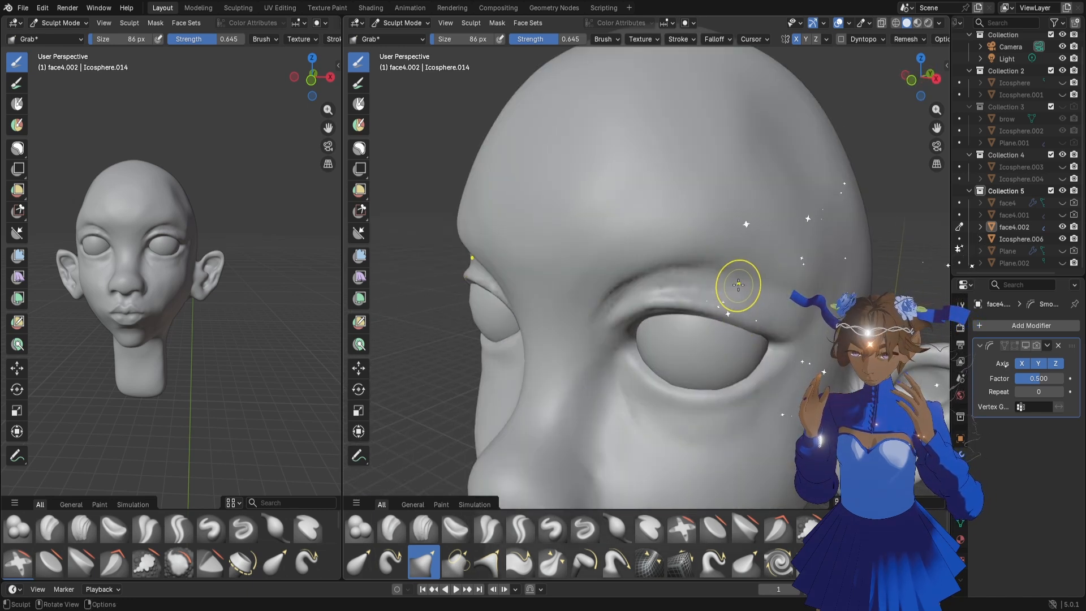
Pull the brow above the outer half of the eye with the Grab brush at 198 px
key(f)
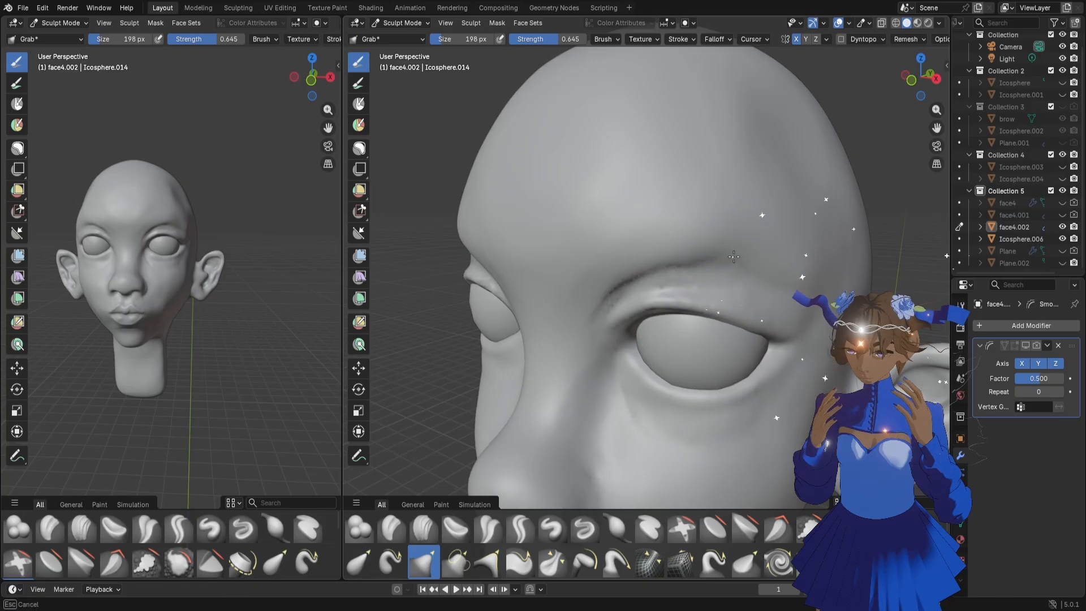
click(733, 257)
middle_drag(728, 254, 747, 252)
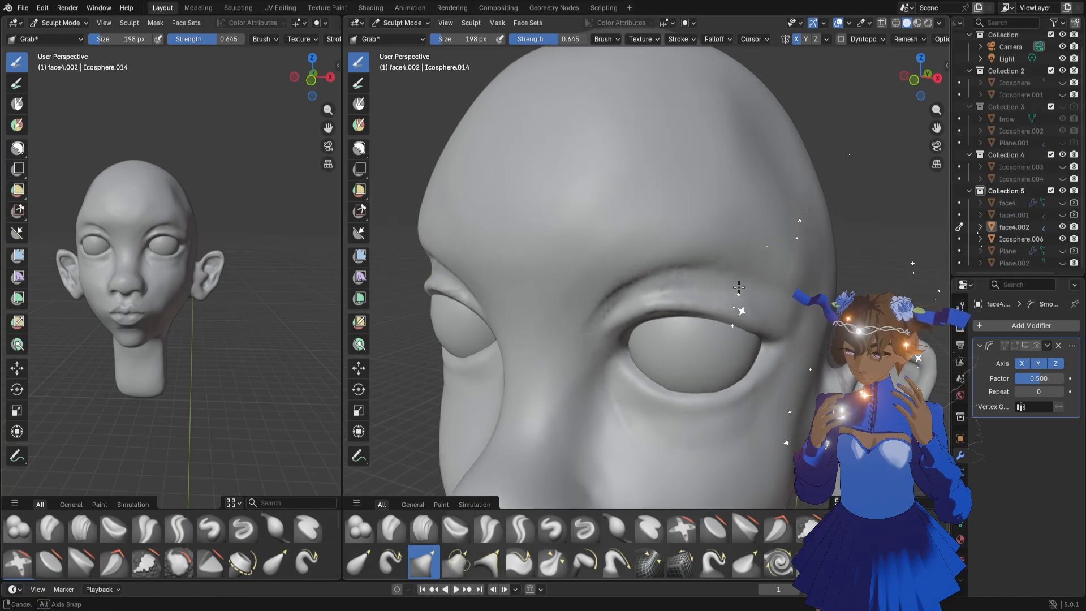
Mask the upper eyelids together with the eye corners and the lower lid areas
key(b)
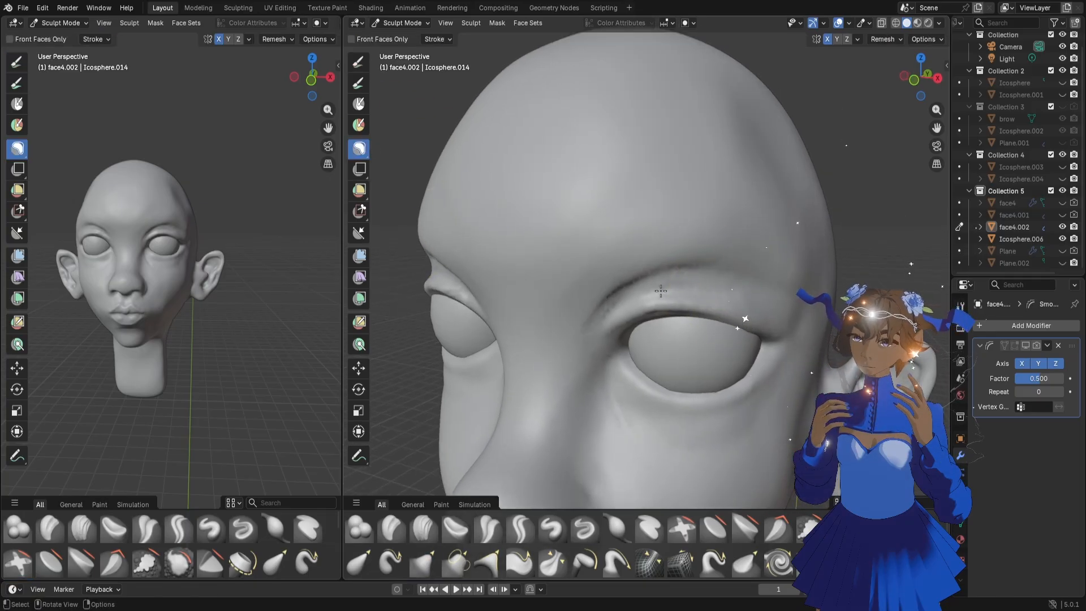
drag(819, 362, 818, 362)
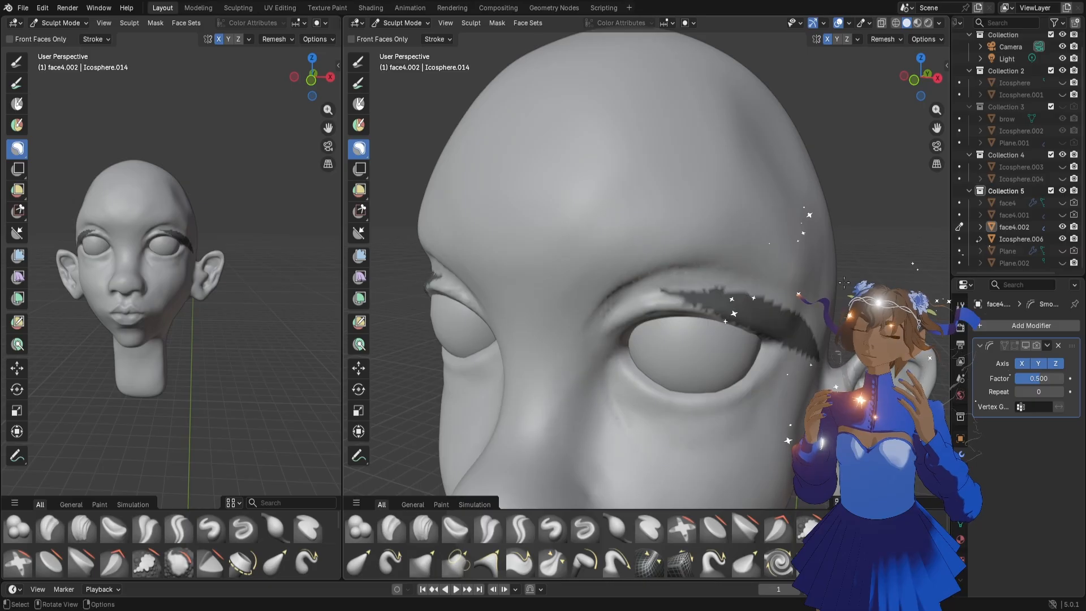
drag(676, 292, 700, 290)
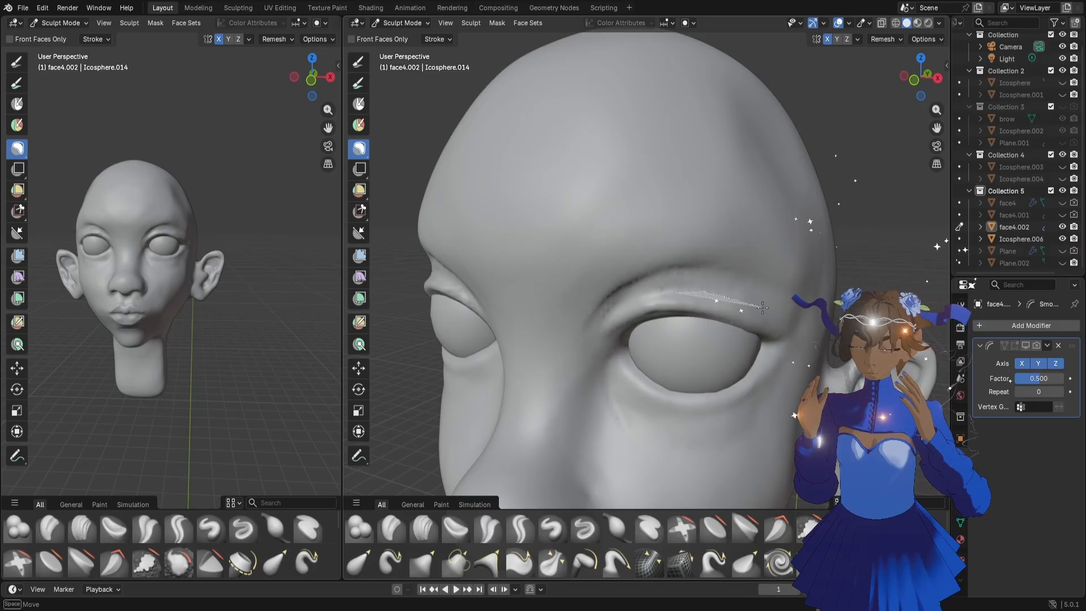
drag(763, 306, 542, 396)
Reshape the brow and lid fold above the masked eye area with the Grab brush at 270 px
key(g)
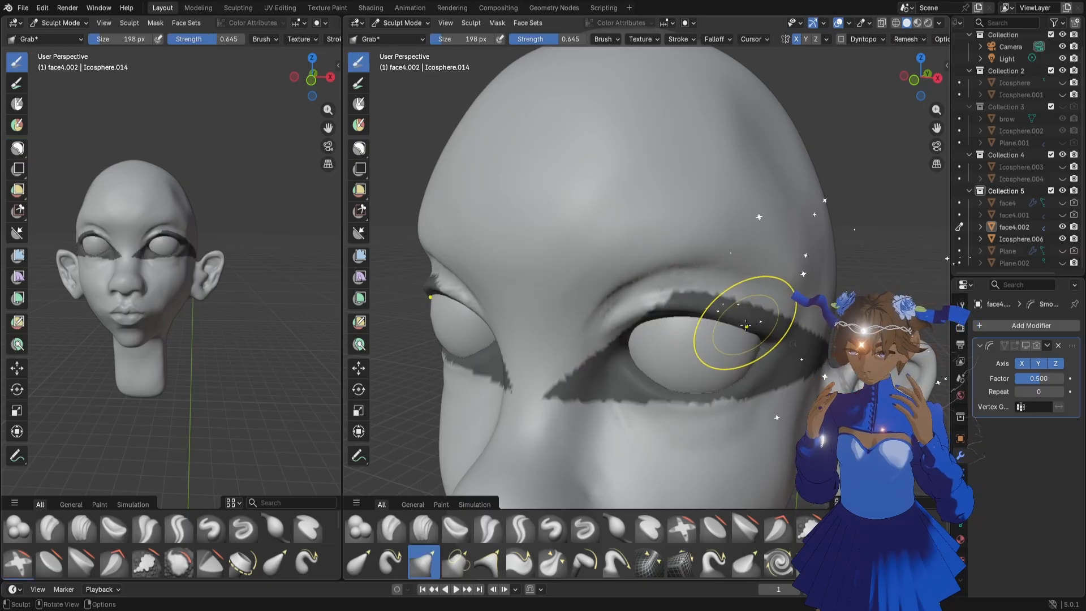
key(f)
click(745, 295)
drag(738, 279, 736, 273)
mouse_move(737, 281)
mouse_down()
mouse_move(751, 273)
mouse_move(777, 284)
mouse_up()
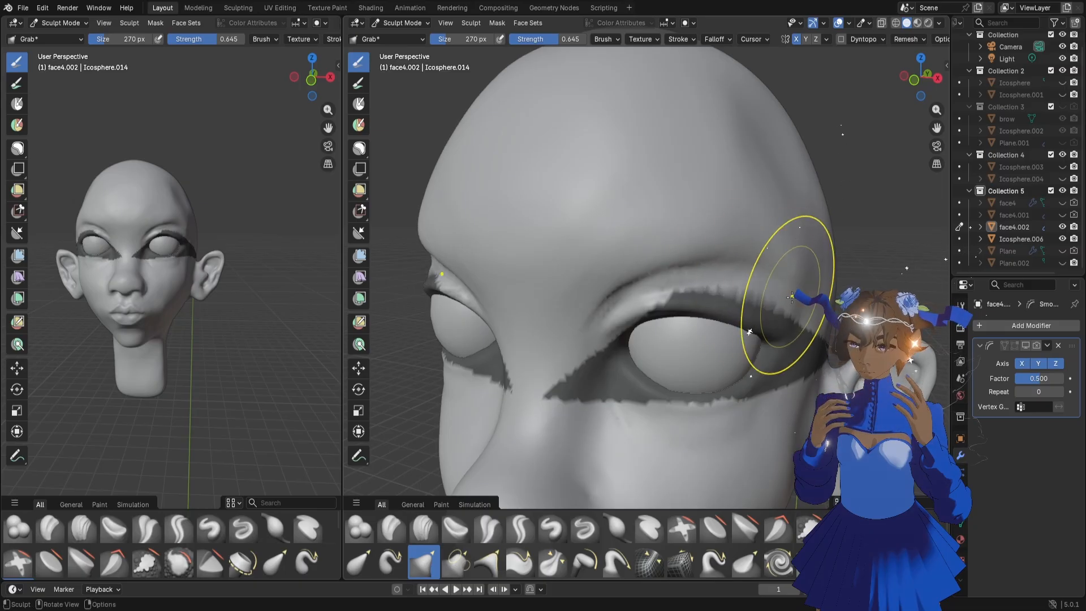
scroll(250, 133, up, 2)
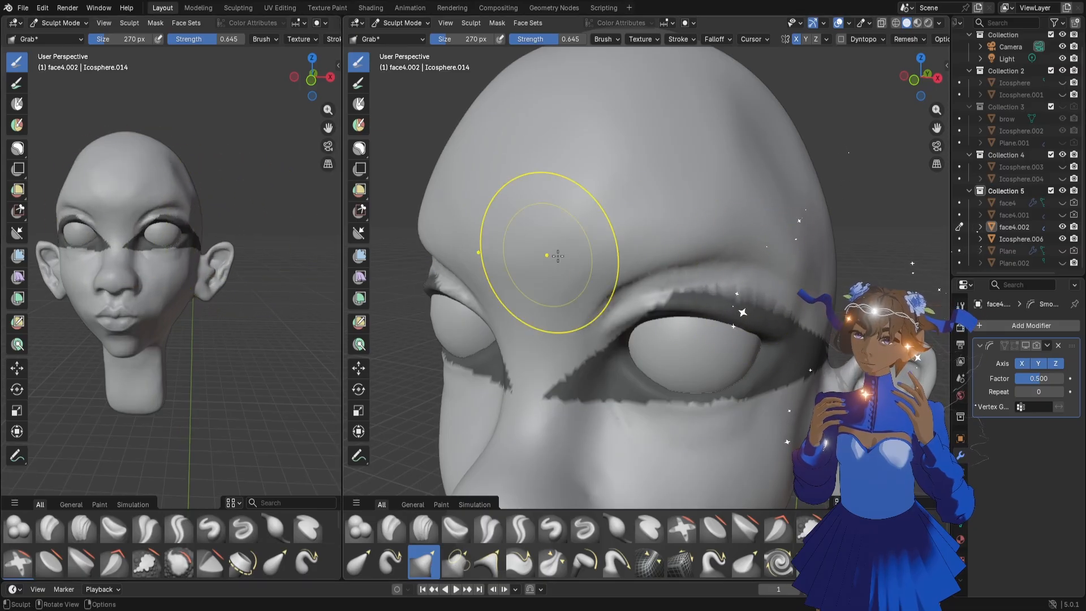
drag(699, 232, 692, 266)
Erase the mask around both eyes
click(359, 149)
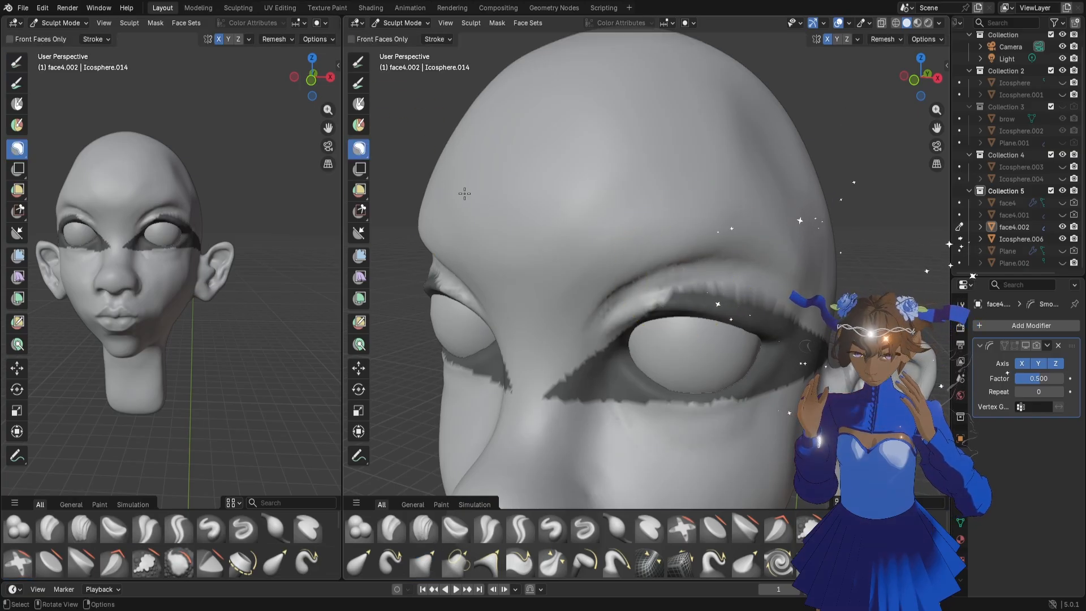
mouse_move(540, 197)
ctrl+mouse_down()
mouse_move(823, 396)
mouse_move(701, 415)
ctrl+mouse_up()
ctrl+right_drag(745, 453, 611, 435)
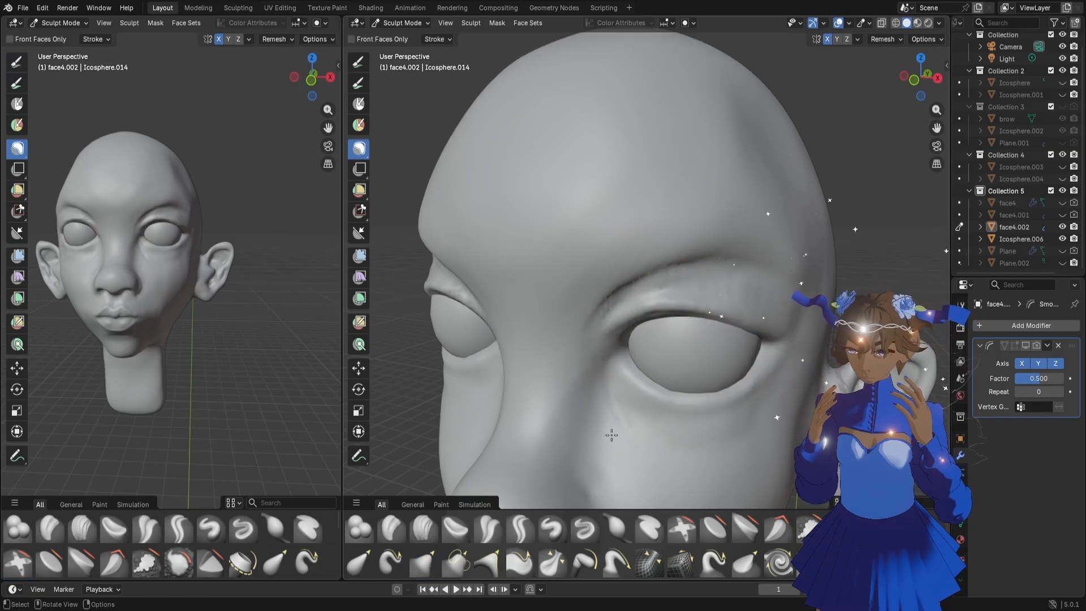
Add volume along the upper eyelid with the Blob brush at 38 px and strength 0.500
key(f)
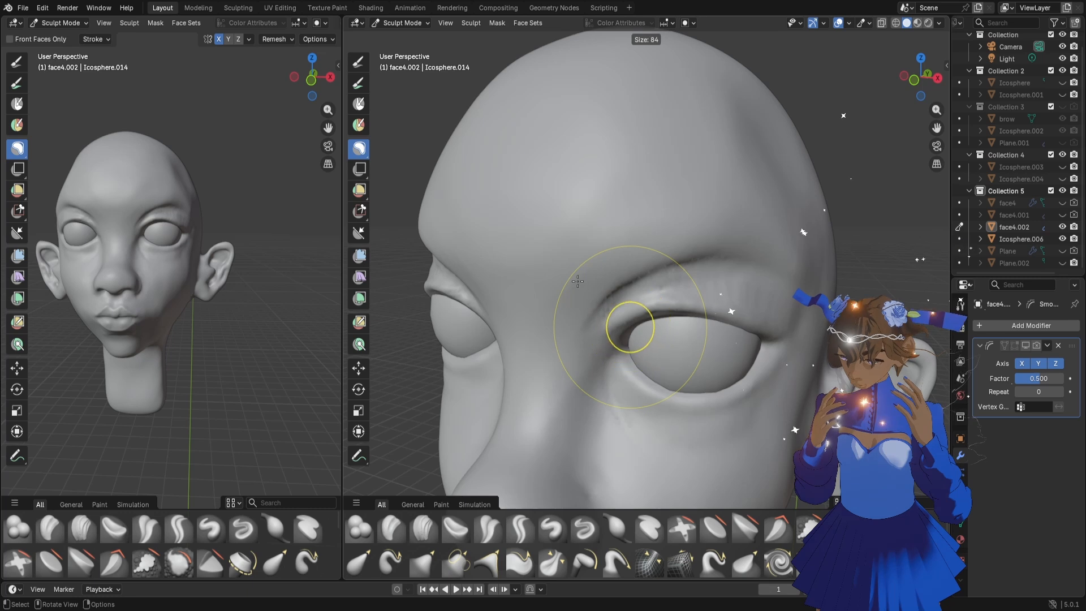
click(575, 278)
click(359, 530)
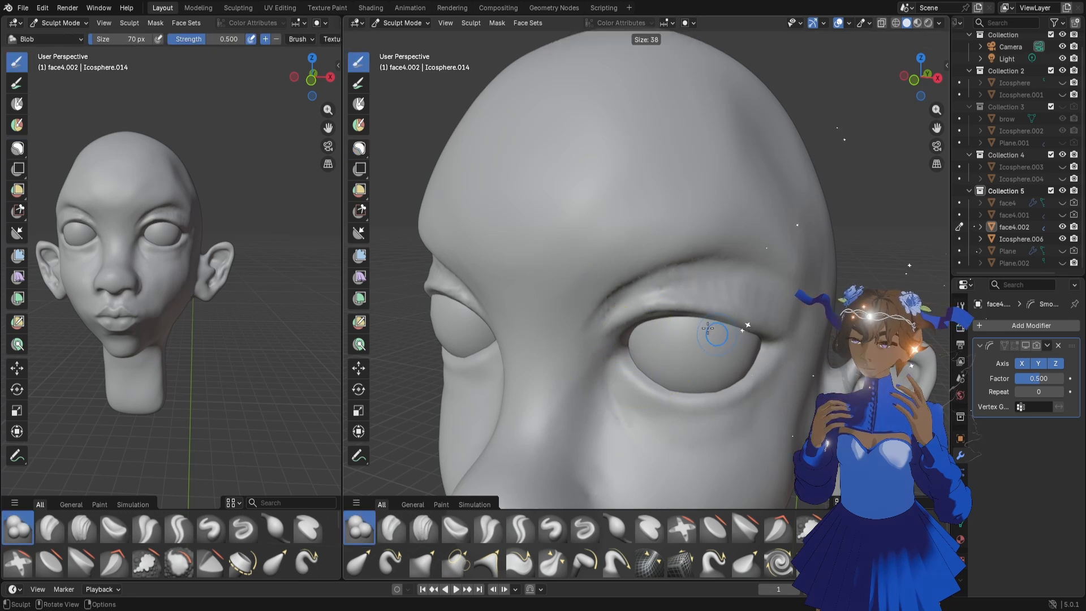
drag(676, 300, 709, 300)
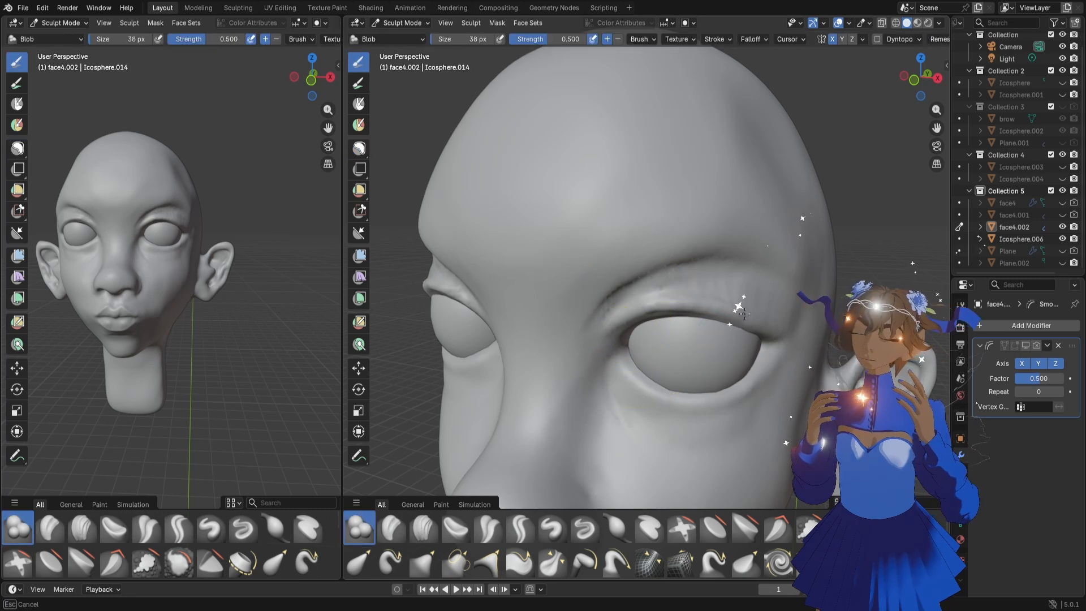
drag(768, 324, 699, 306)
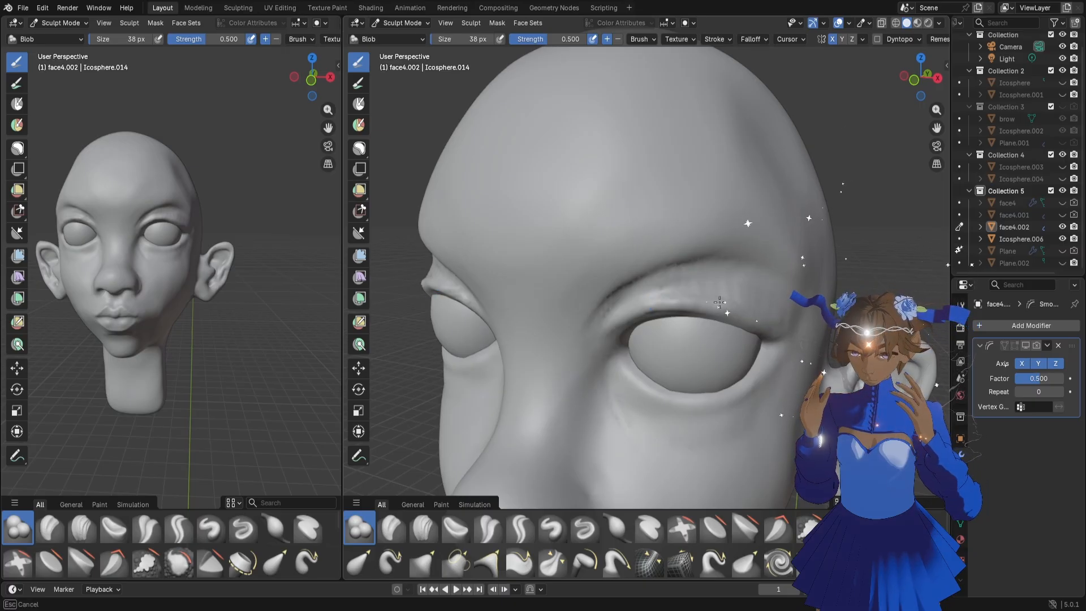
drag(719, 301, 714, 303)
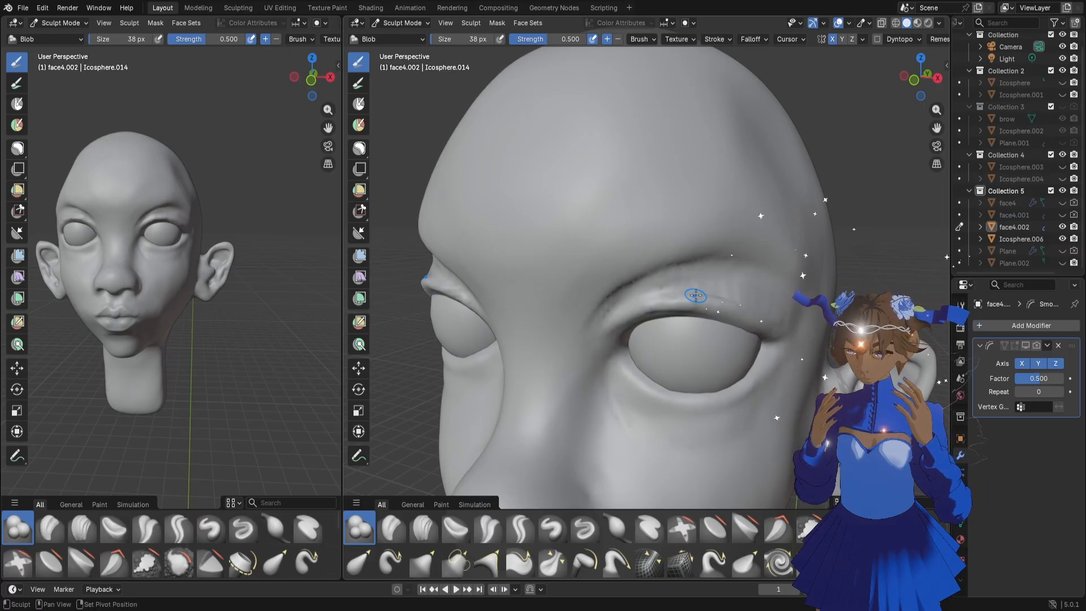
scroll(659, 336, down, 4)
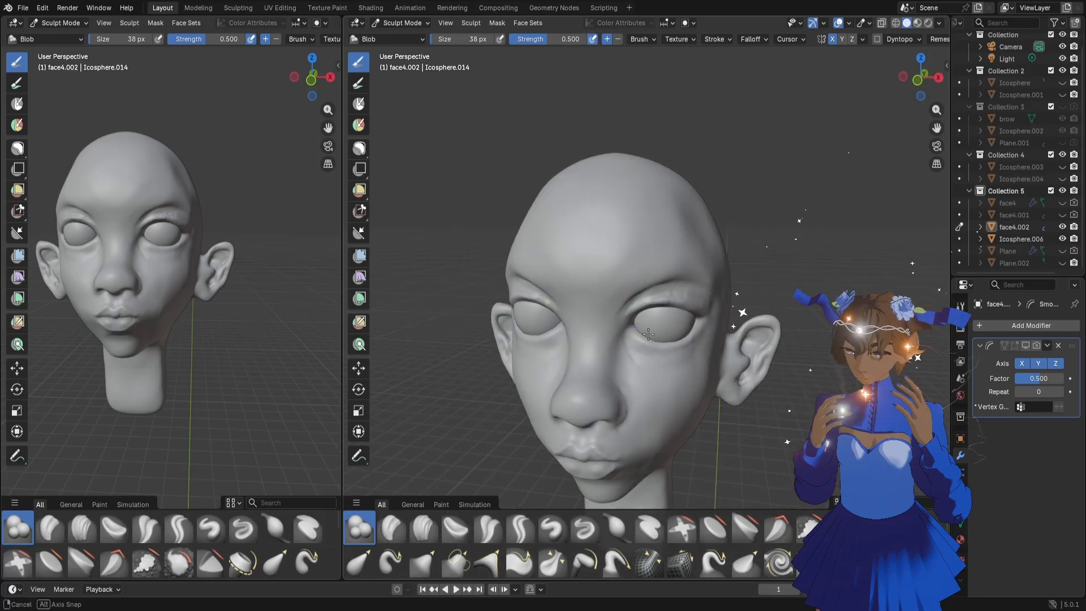
mouse_move(661, 335)
middle_down()
mouse_move(726, 324)
mouse_move(711, 337)
middle_up()
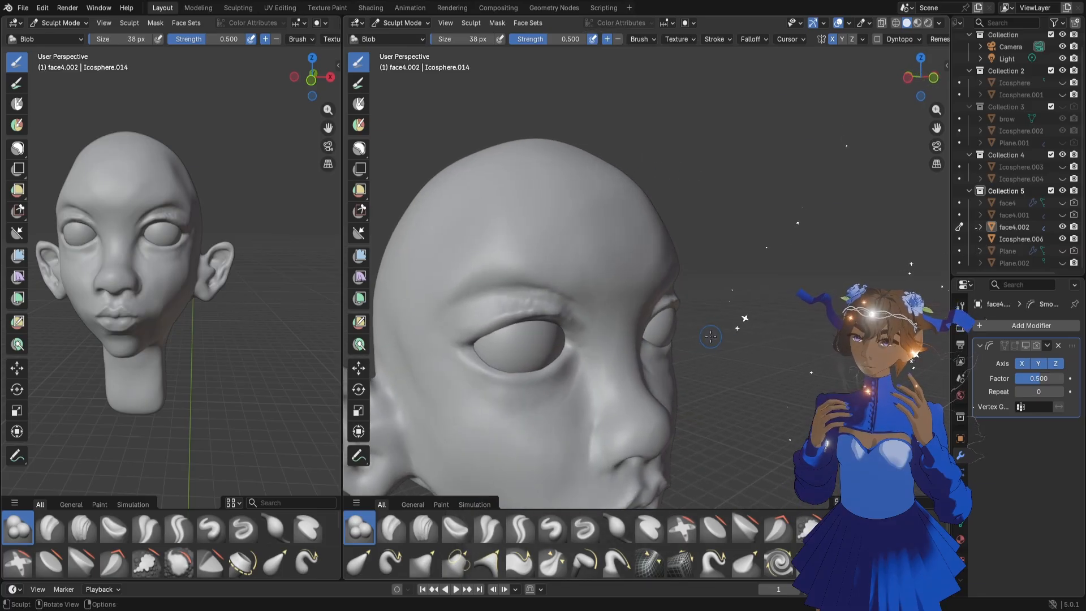
Adjust the cheek contour below the far eye with the Grab brush at 132 px
key(f)
click(725, 362)
key(g)
drag(674, 381, 677, 379)
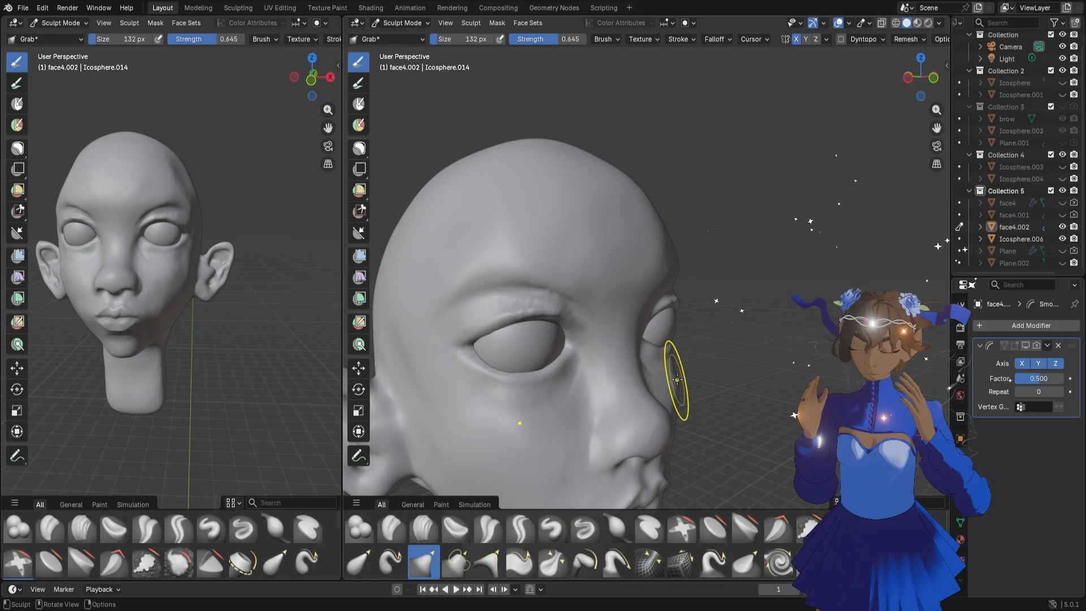
Work the cheek below the outer eye corner with the Draw Sharp brush at 44 px, undoing the first stroke
scroll(234, 283, up, 2)
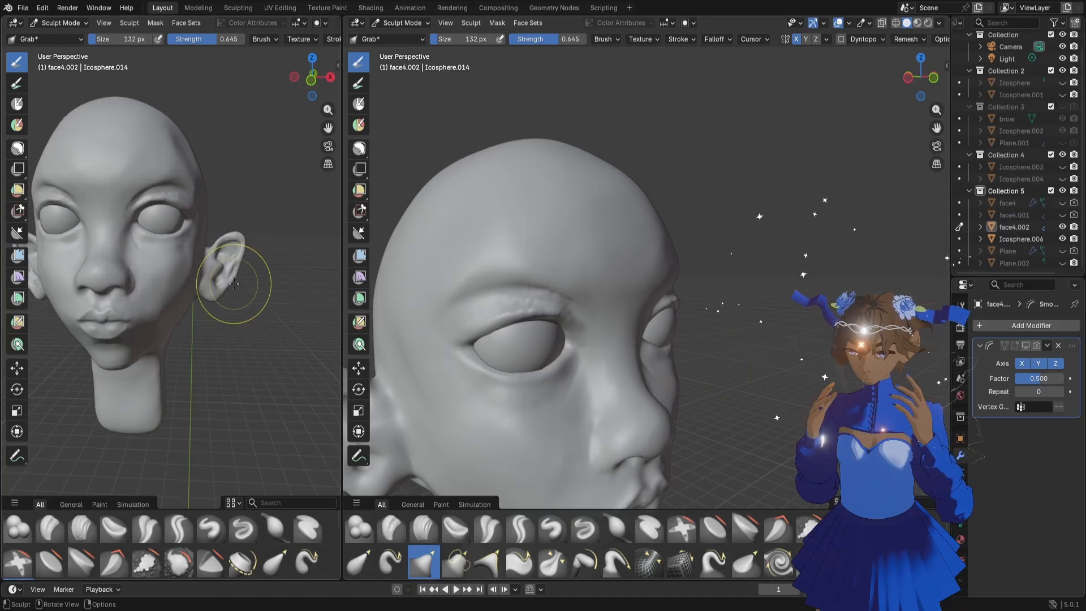
scroll(234, 283, up, 3)
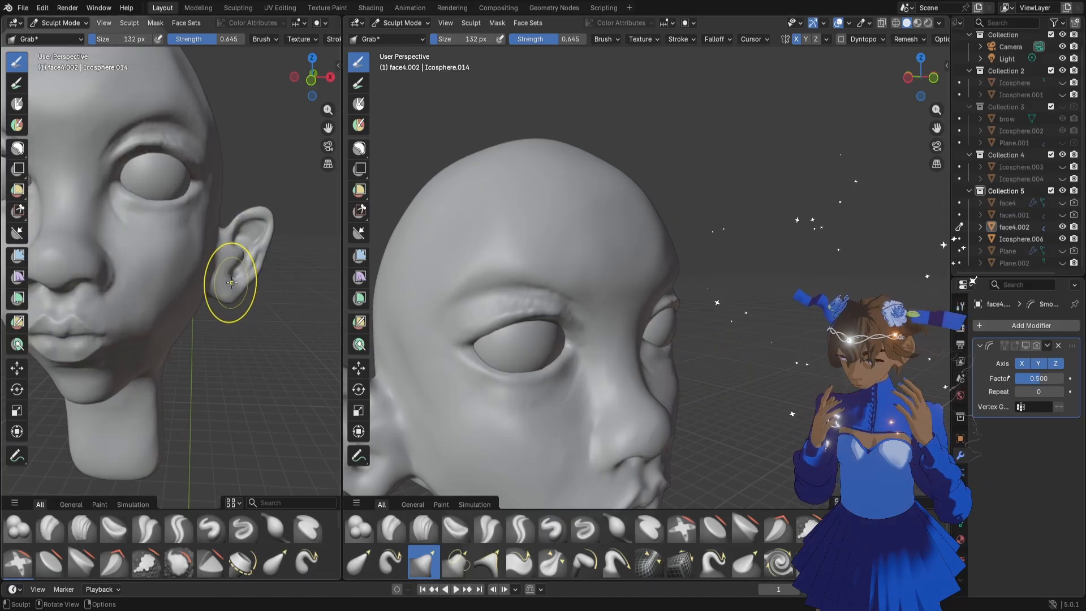
key(f)
click(218, 275)
click(242, 516)
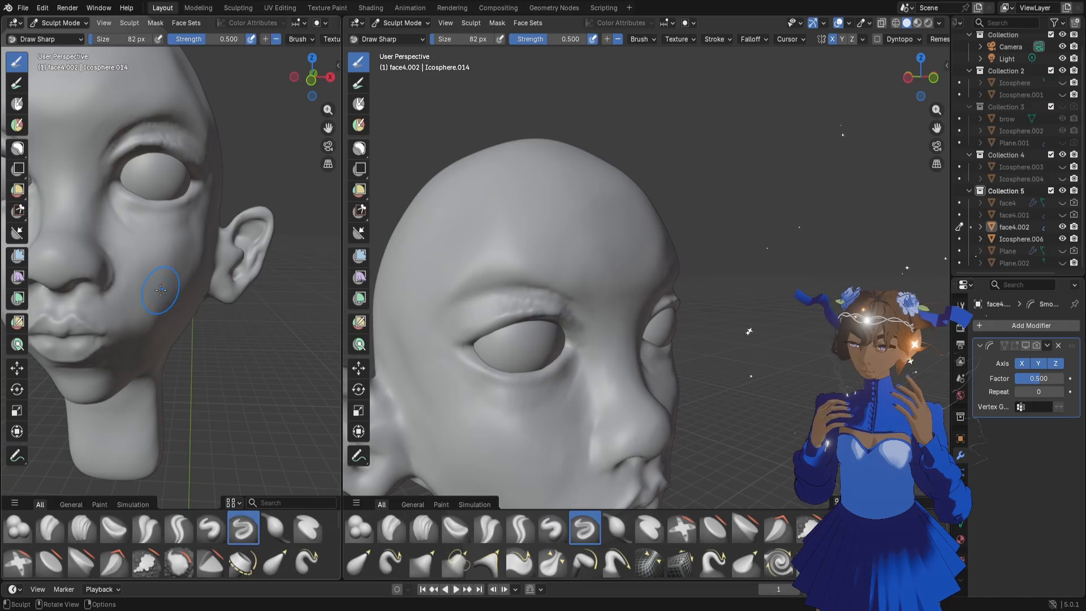
key(f)
click(181, 249)
mouse_move(189, 215)
mouse_down()
mouse_move(195, 224)
mouse_move(160, 239)
mouse_up()
key(ctrl+z)
middle_drag(203, 268, 197, 269)
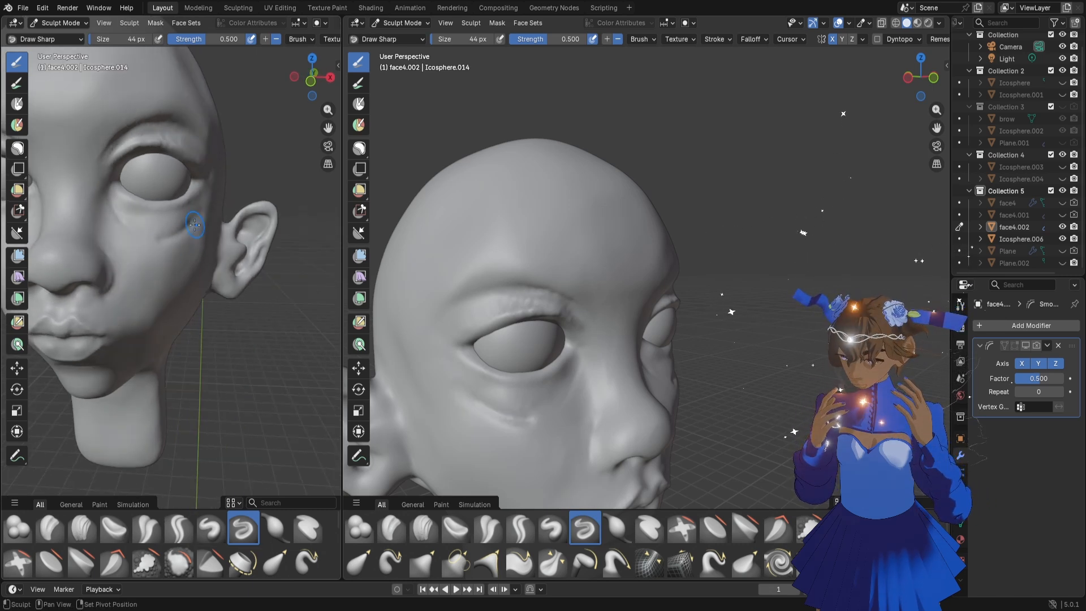
shift+drag(194, 226, 170, 244)
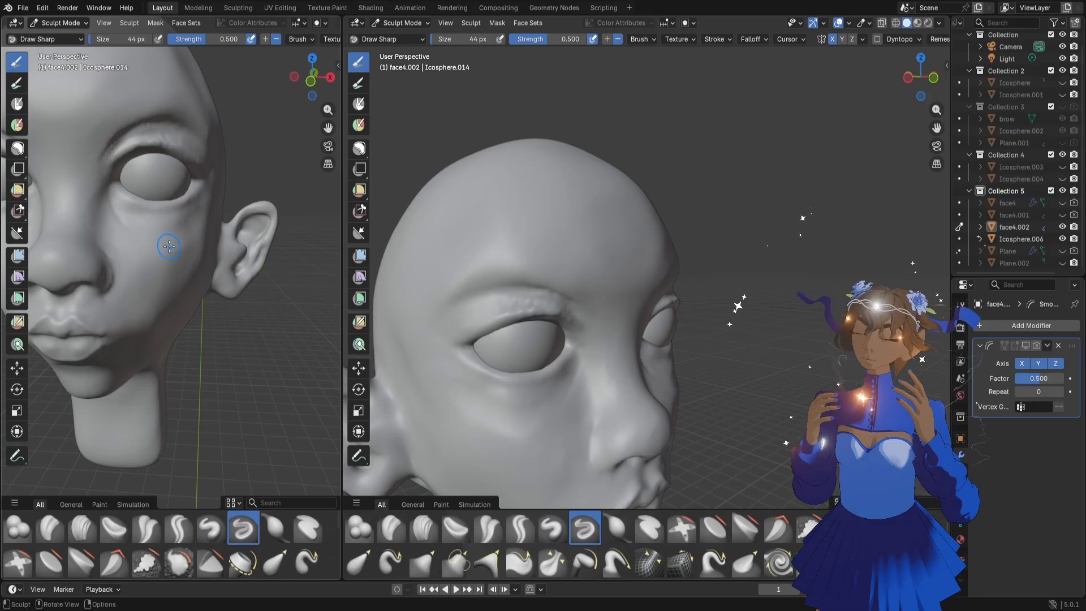
mouse_move(163, 253)
middle_down()
mouse_move(187, 261)
mouse_move(174, 302)
middle_up()
scroll(187, 263, down, 3)
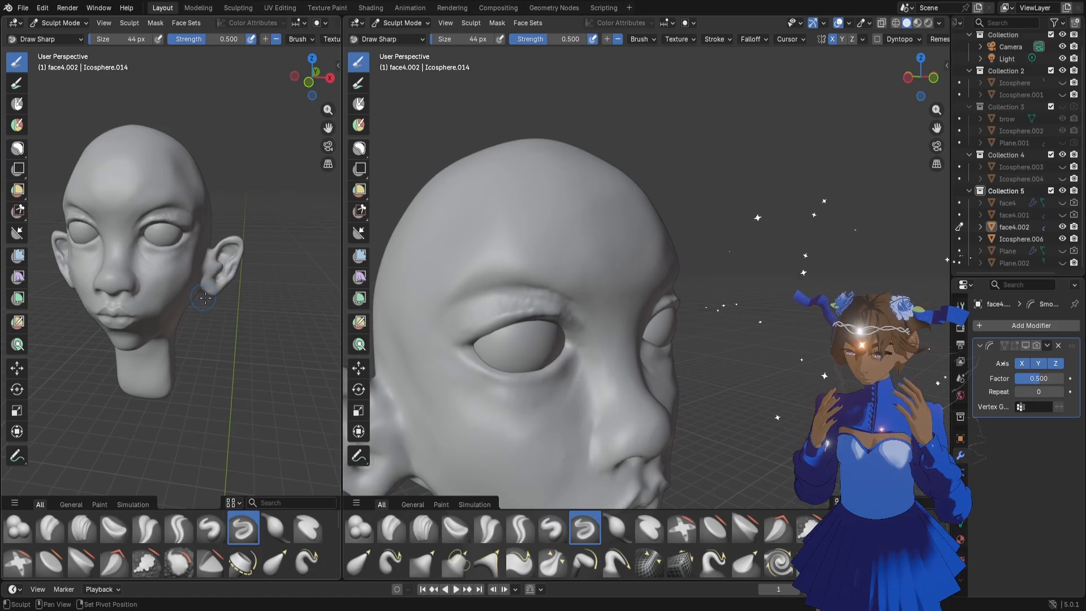
shift+drag(197, 278, 184, 276)
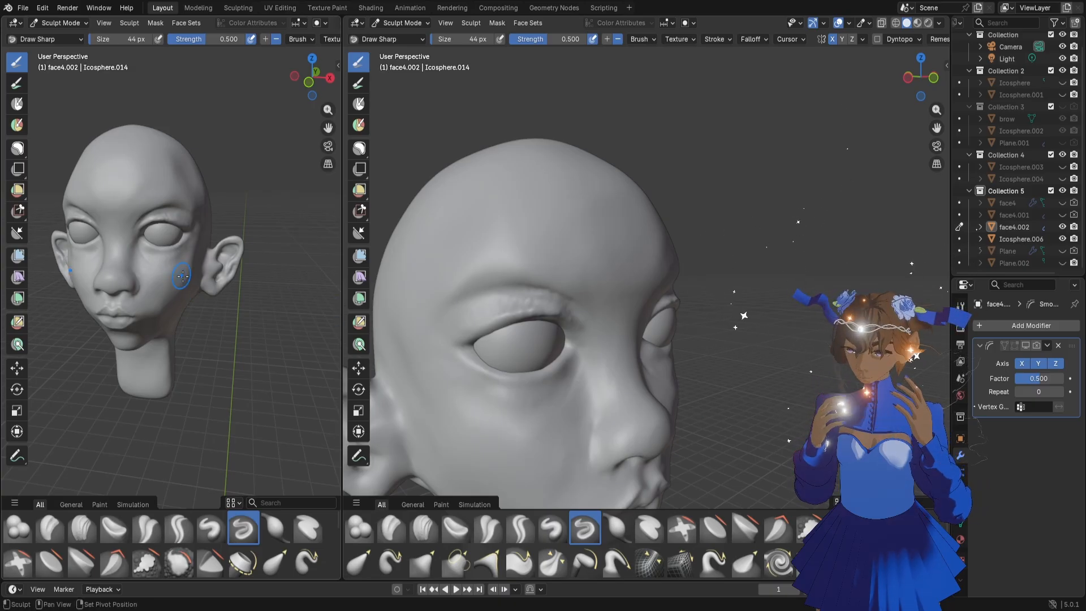
Refine the cheek silhouette below the far eye with the Grab brush at 160 px
scroll(757, 403, down, 5)
scroll(717, 392, up, 7)
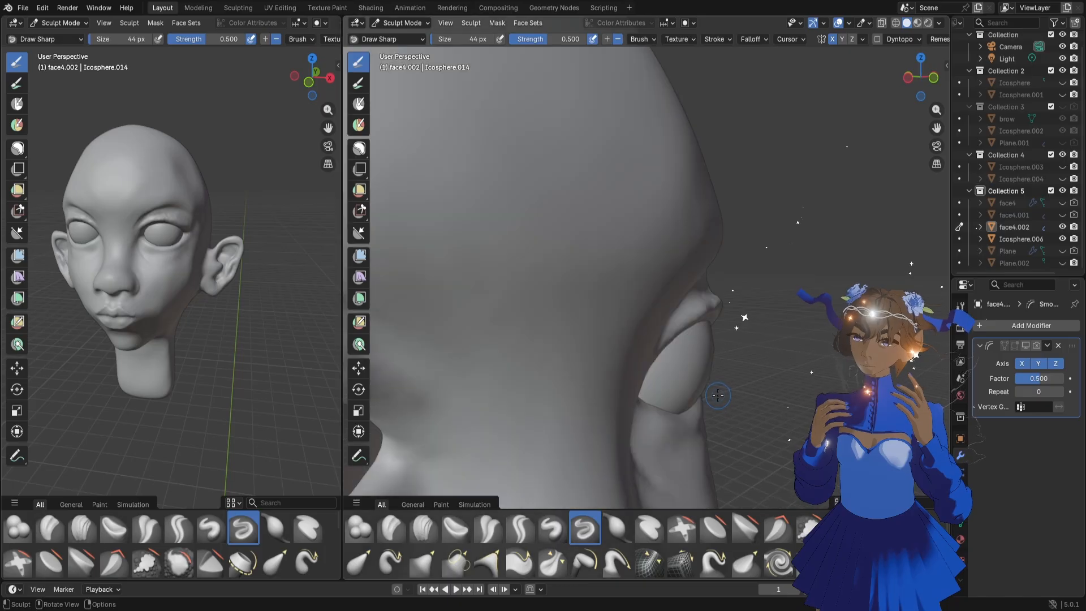
scroll(717, 391, down, 3)
middle_drag(717, 391, 711, 398)
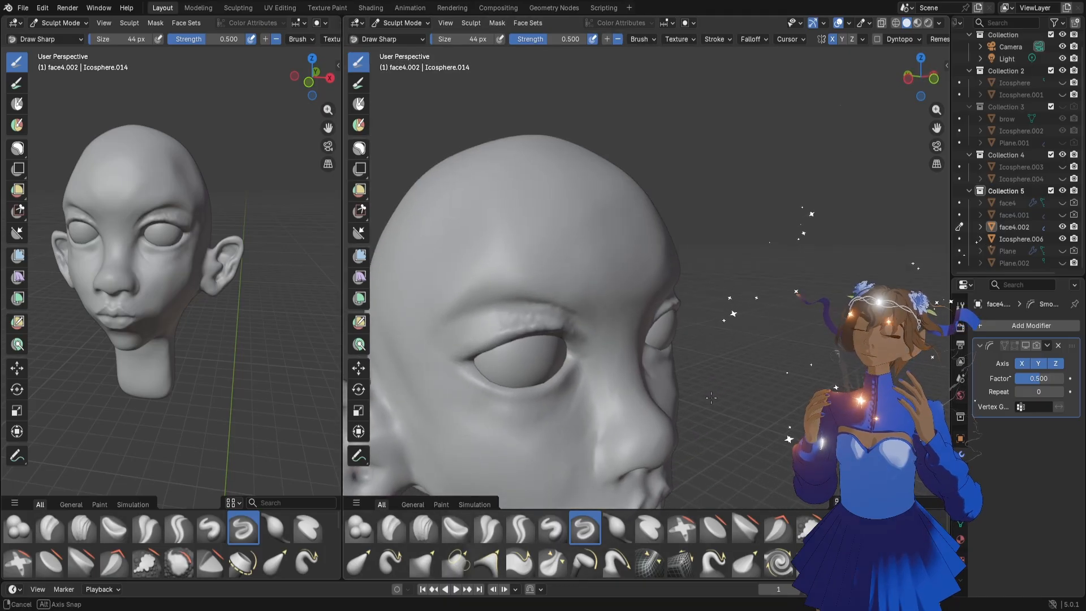
key(f)
click(697, 395)
key(g)
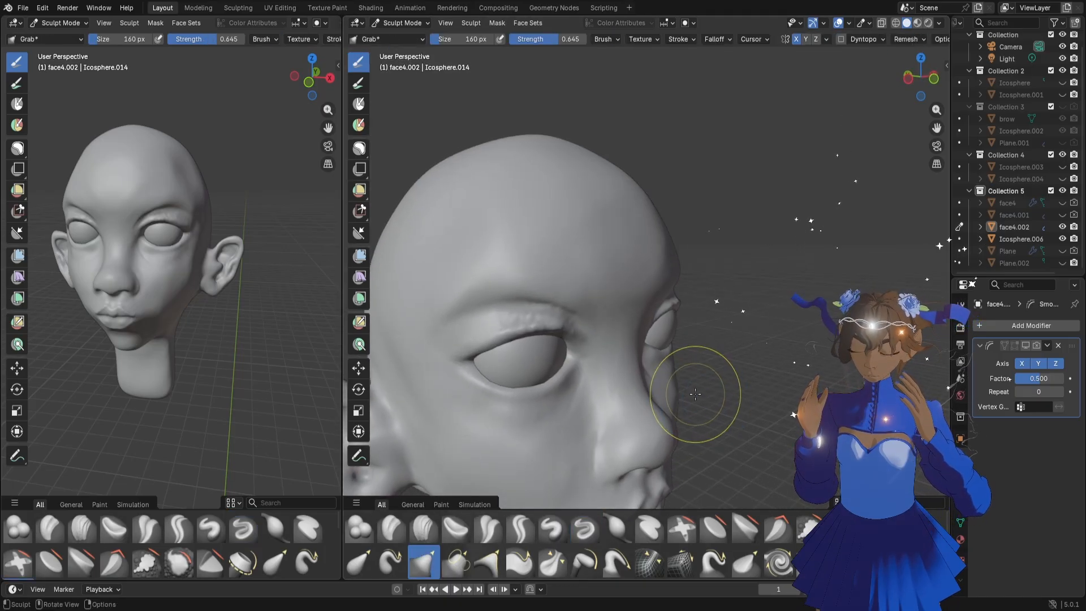
drag(677, 391, 680, 389)
scroll(222, 312, up, 2)
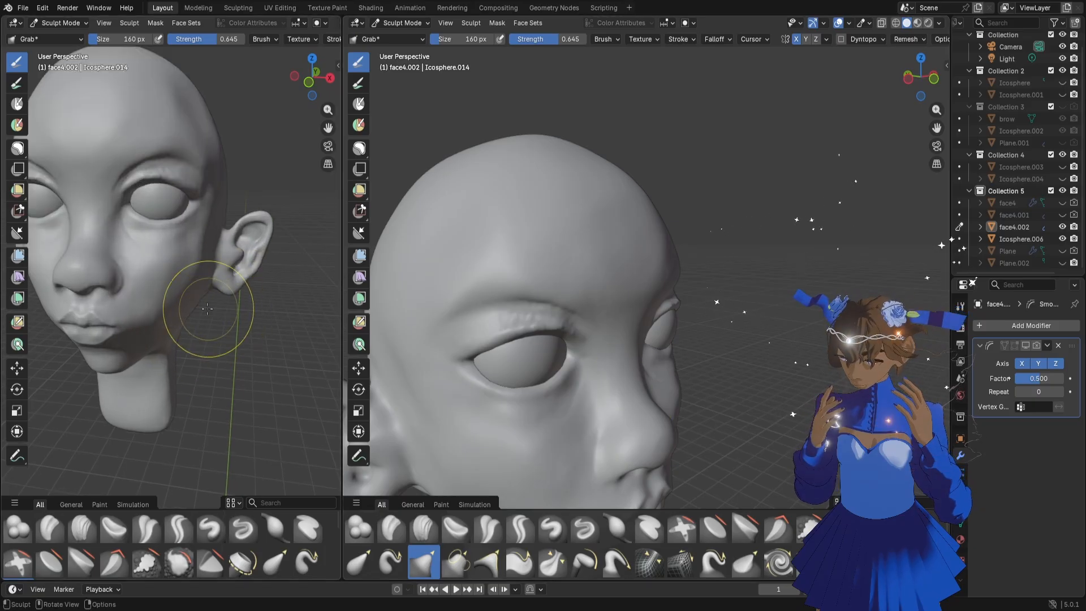
mouse_move(181, 302)
middle_down()
mouse_move(187, 285)
mouse_move(138, 254)
middle_up()
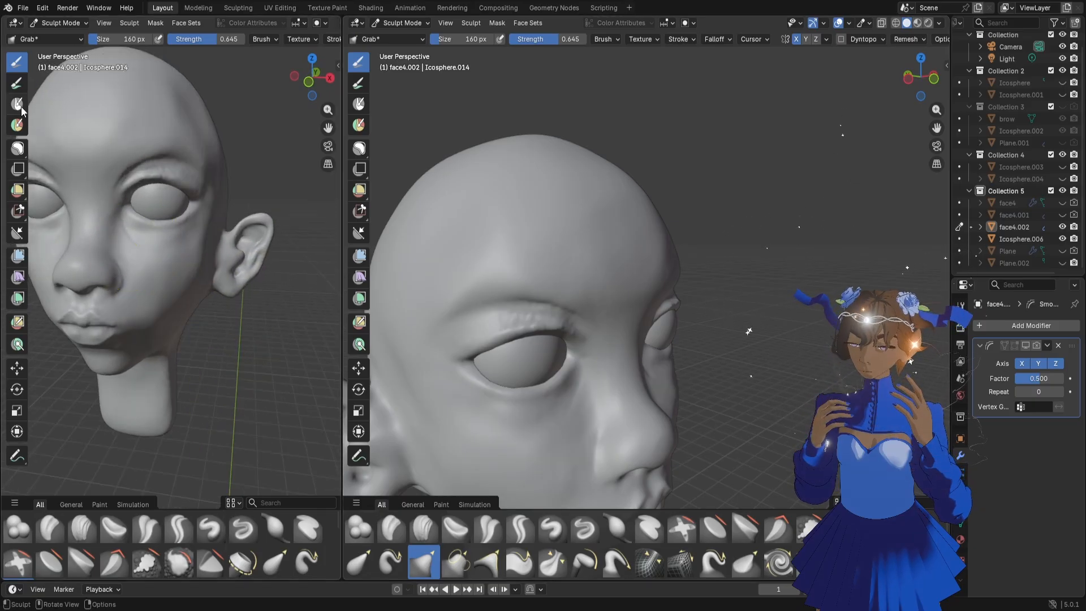
Lasso-mask the band around the eye's outer corner and along the area under the eye
key(m)
key(b)
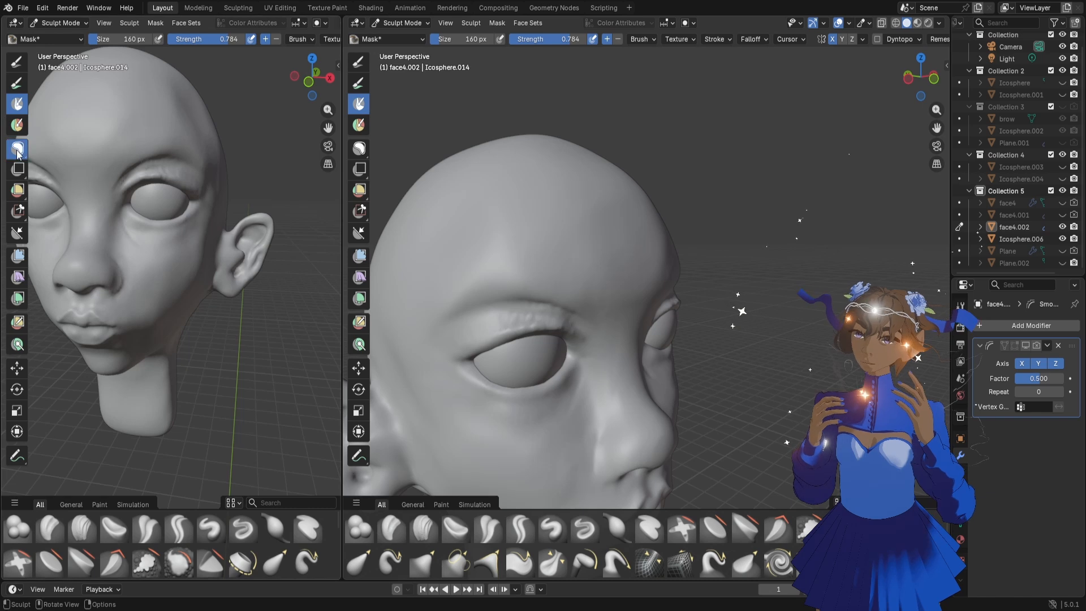
drag(140, 234, 221, 204)
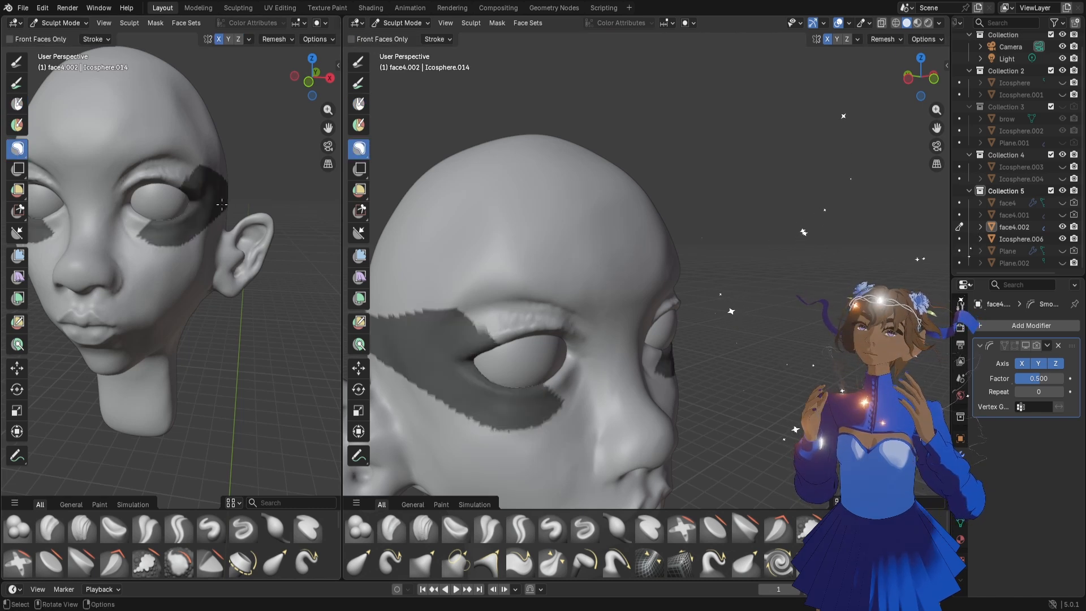
Reshape the unmasked cheek with the Grab brush at 160 px and strength 0.645, and clear the mask
key(g)
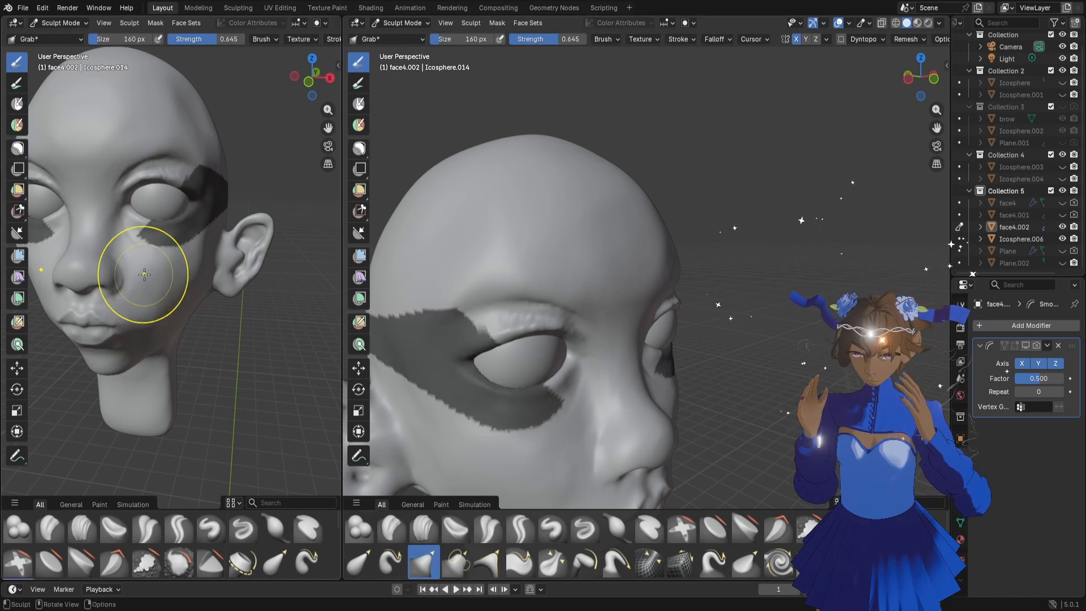
mouse_move(147, 272)
middle_down()
mouse_move(194, 272)
mouse_move(157, 270)
middle_up()
drag(170, 256, 175, 257)
middle_drag(189, 287, 162, 293)
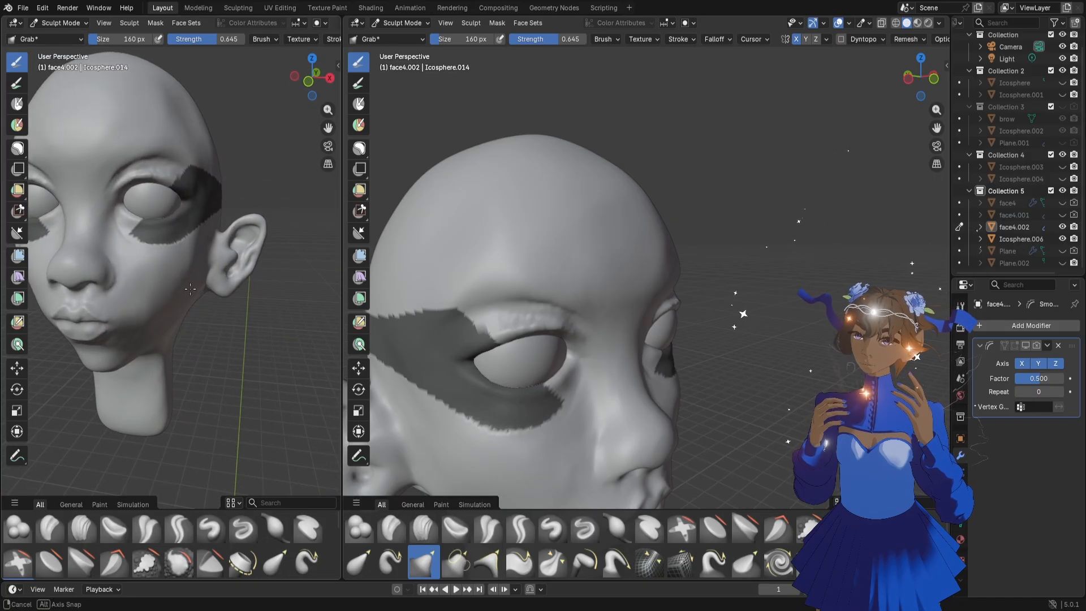
click(17, 149)
key(alt+m)
middle_drag(210, 272, 218, 271)
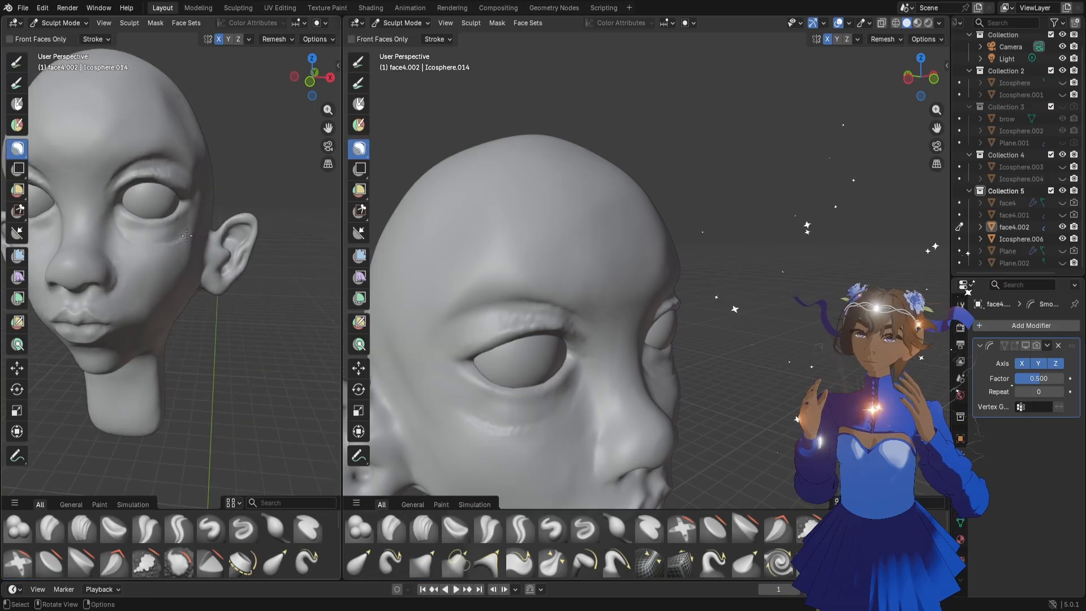
Refine the upper cheek of face4.002 below the outer eye corner with the Grab brush at 52 px
key(f)
click(156, 205)
scroll(164, 215, up, 1)
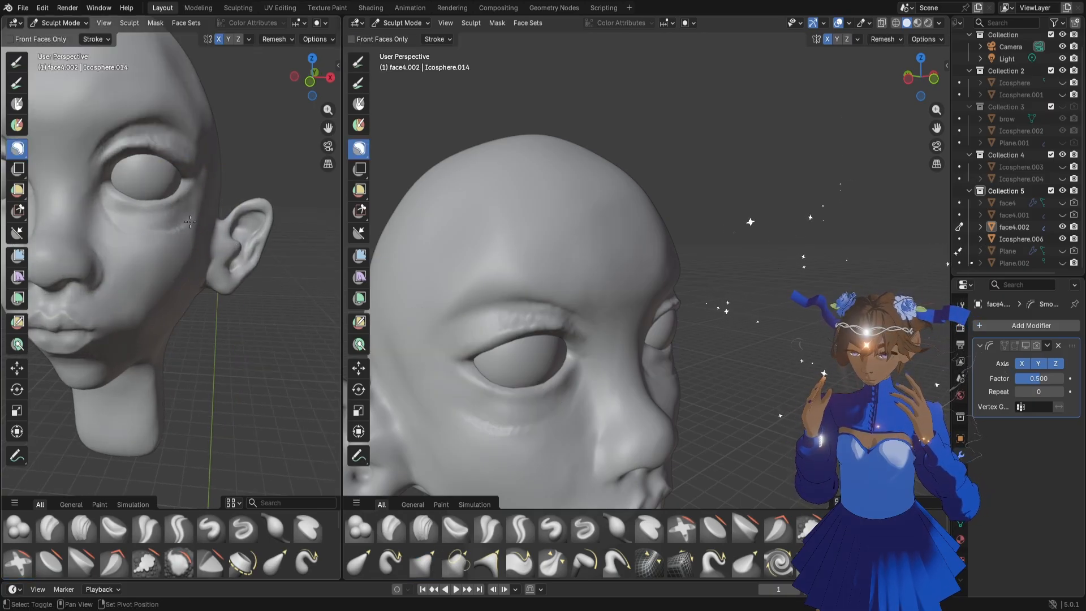
click(1014, 227)
key(g)
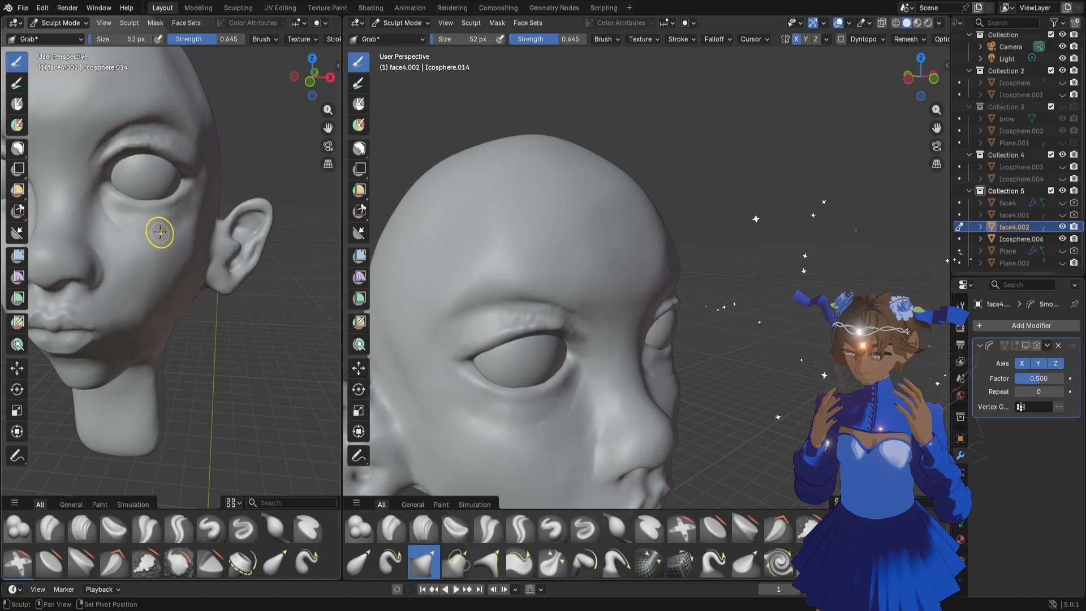
middle_drag(186, 221, 185, 231)
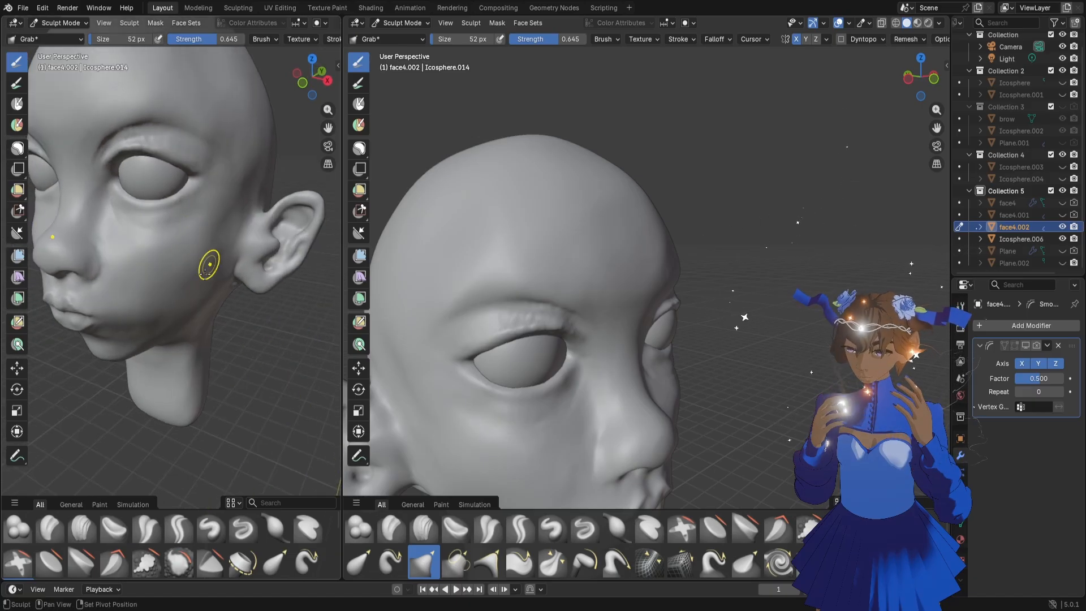
mouse_move(171, 289)
middle_down()
mouse_move(182, 281)
mouse_move(157, 211)
mouse_move(93, 220)
mouse_move(104, 263)
mouse_move(156, 234)
middle_up()
scroll(183, 282, down, 3)
scroll(178, 244, up, 5)
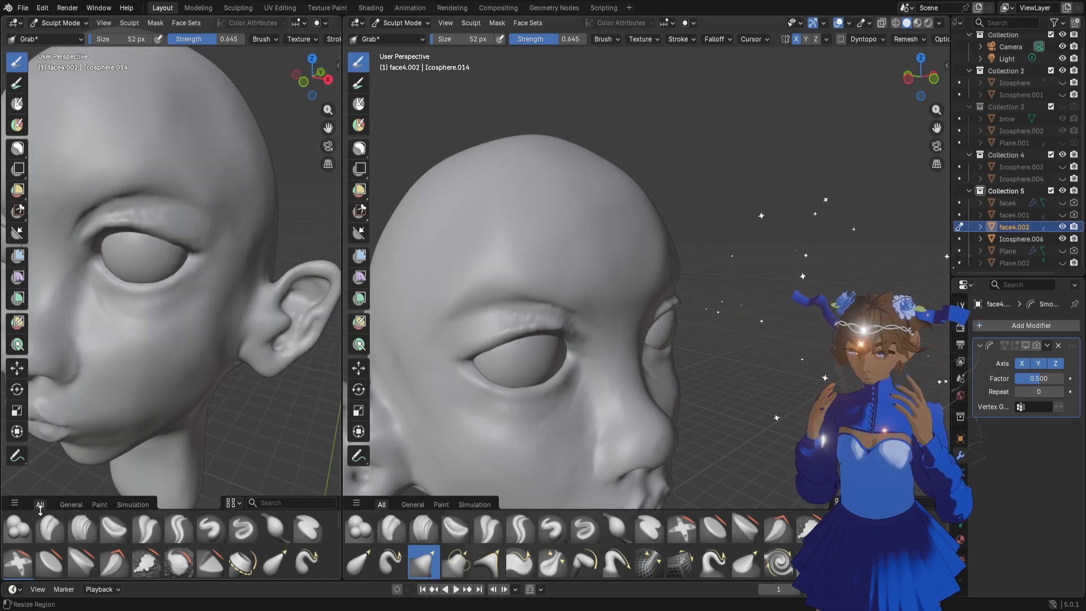
Add volume along the upper eyelid toward the outer corner with the Blob brush at 52 px and strength 0.500
click(18, 528)
scroll(145, 294, up, 4)
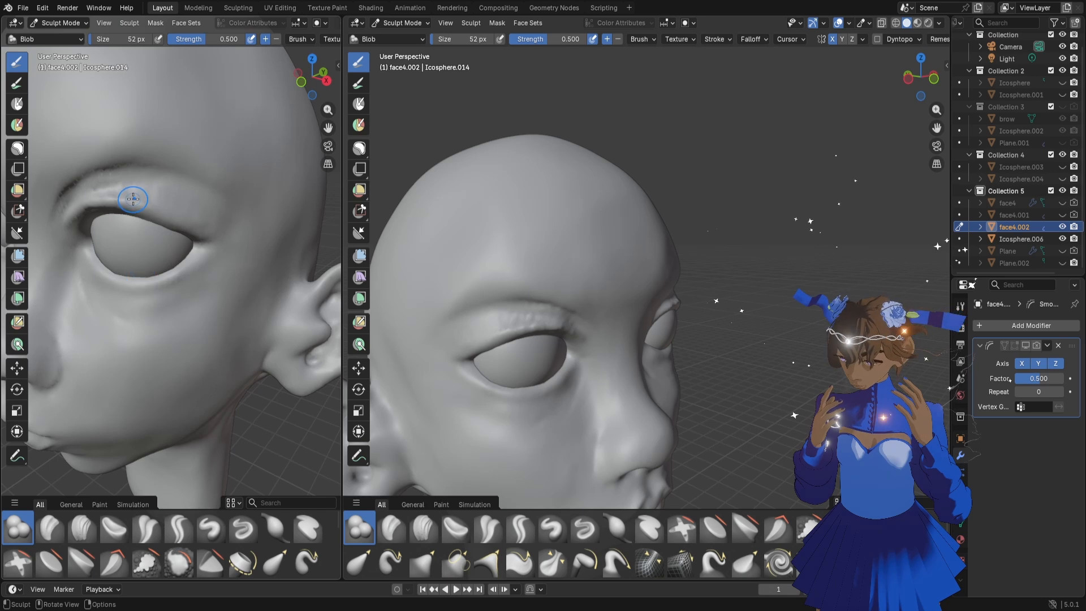
drag(133, 199, 198, 237)
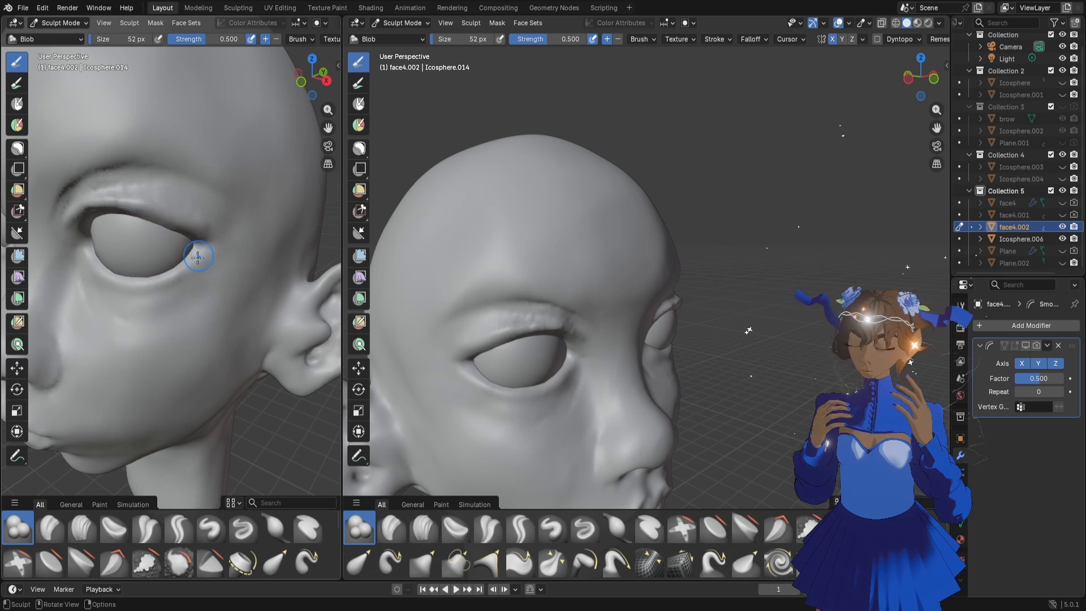
Define the upper eyelid fold down to the outer corner with the Draw Sharp brush at 52 px and strength 0.500
click(243, 529)
middle_drag(170, 271, 140, 212)
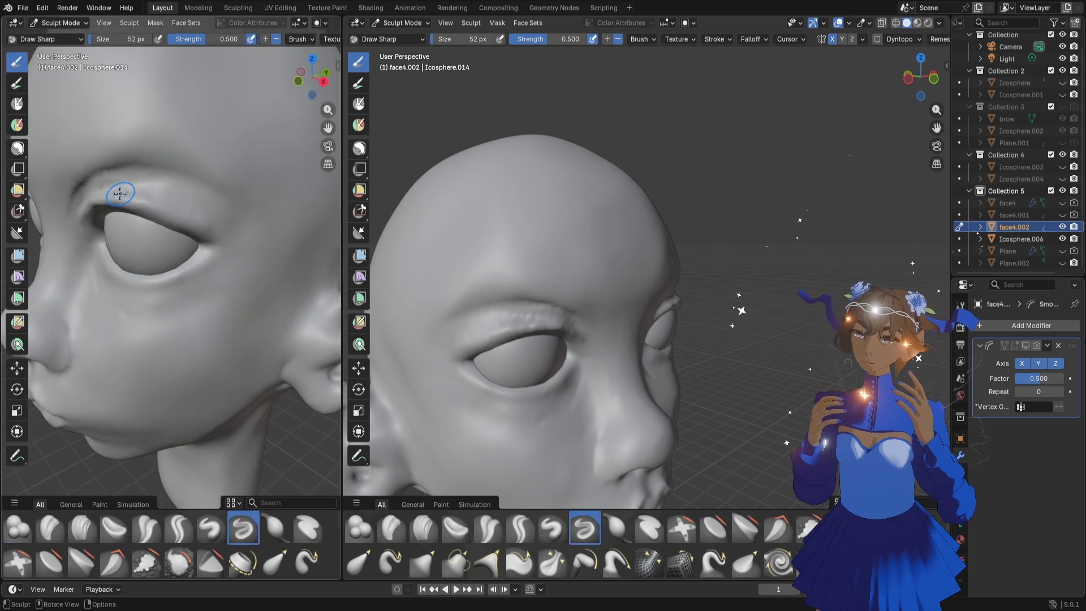
drag(120, 193, 190, 207)
middle_drag(190, 207, 173, 240)
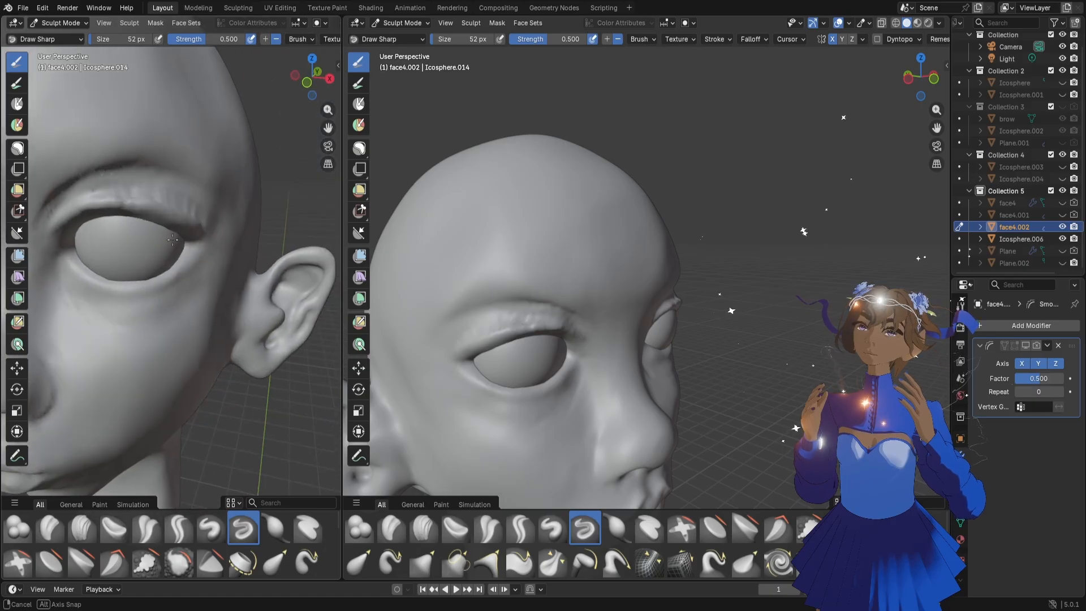
Build up the upper eyelid fold from inner to outer corner with the Blob brush at 52 px, undoing one stroke
click(18, 528)
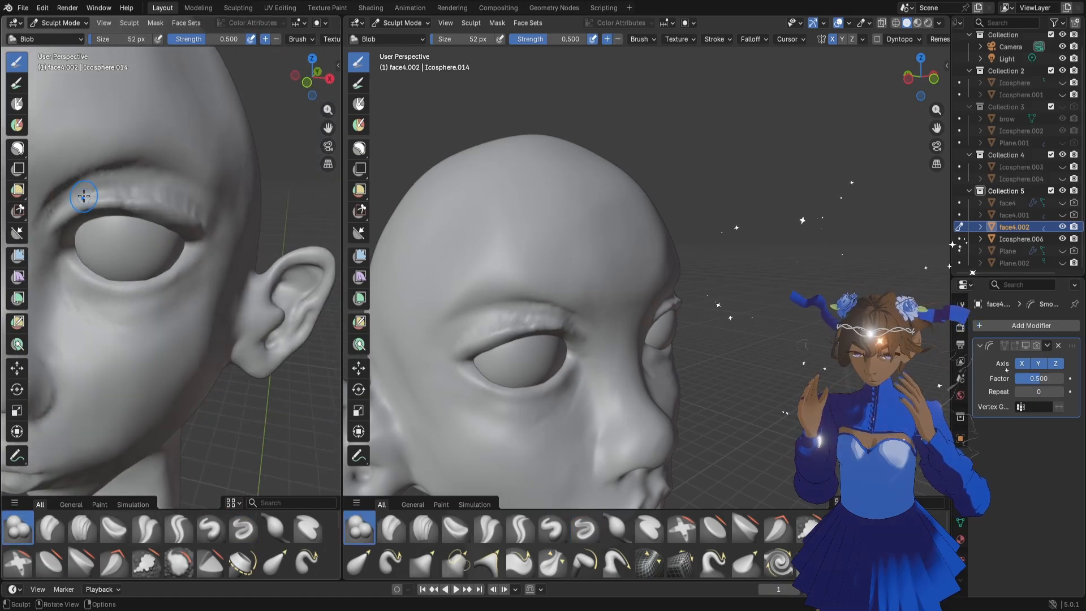
drag(83, 196, 96, 186)
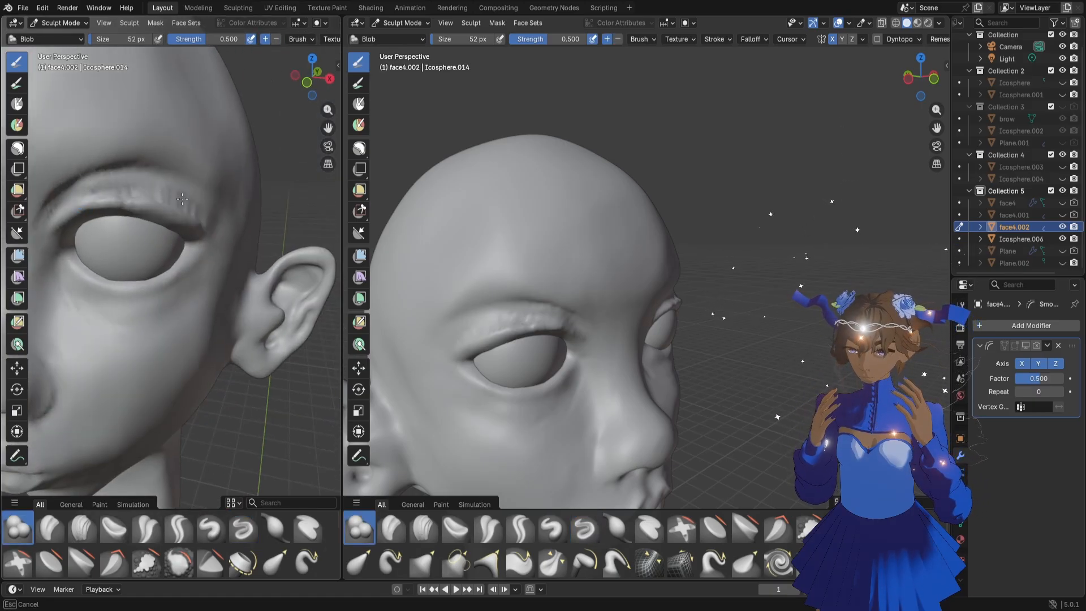
drag(182, 198, 187, 199)
scroll(487, 317, down, 8)
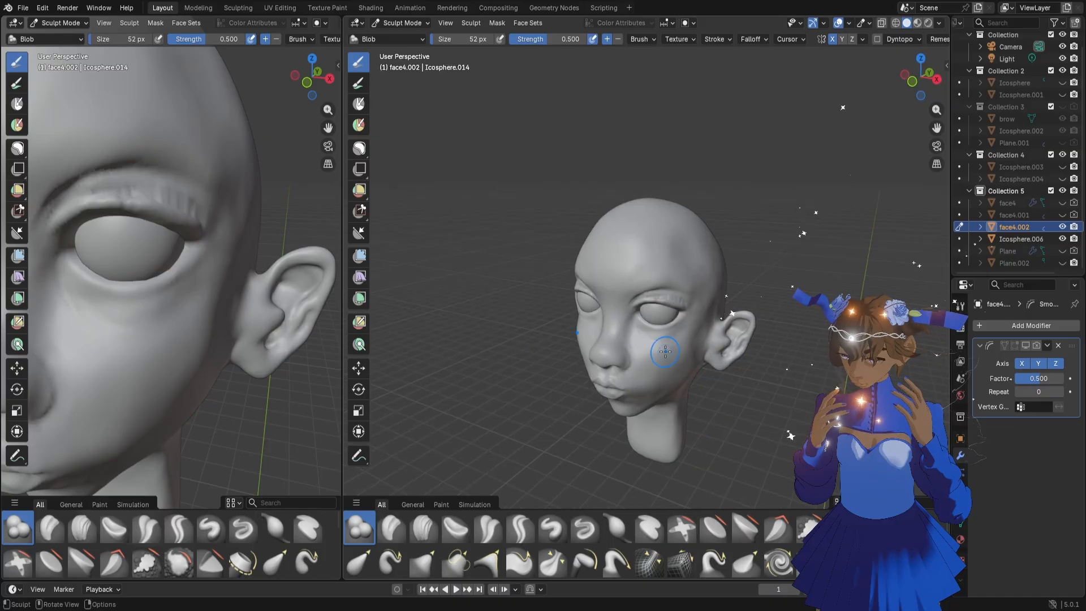
key(ctrl+z)
drag(92, 193, 116, 188)
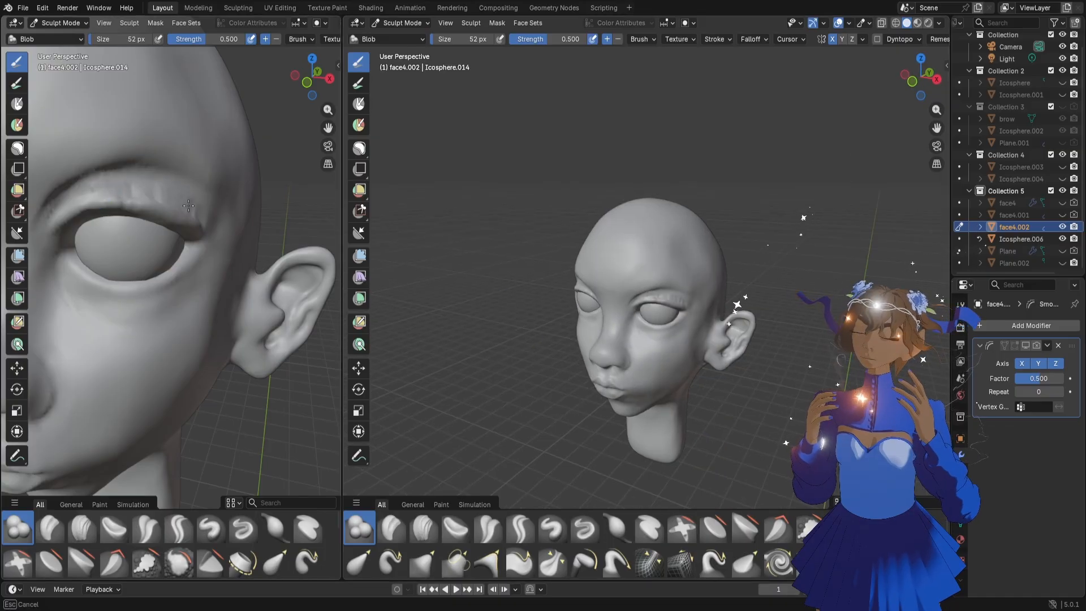
drag(210, 221, 210, 221)
scroll(742, 332, up, 3)
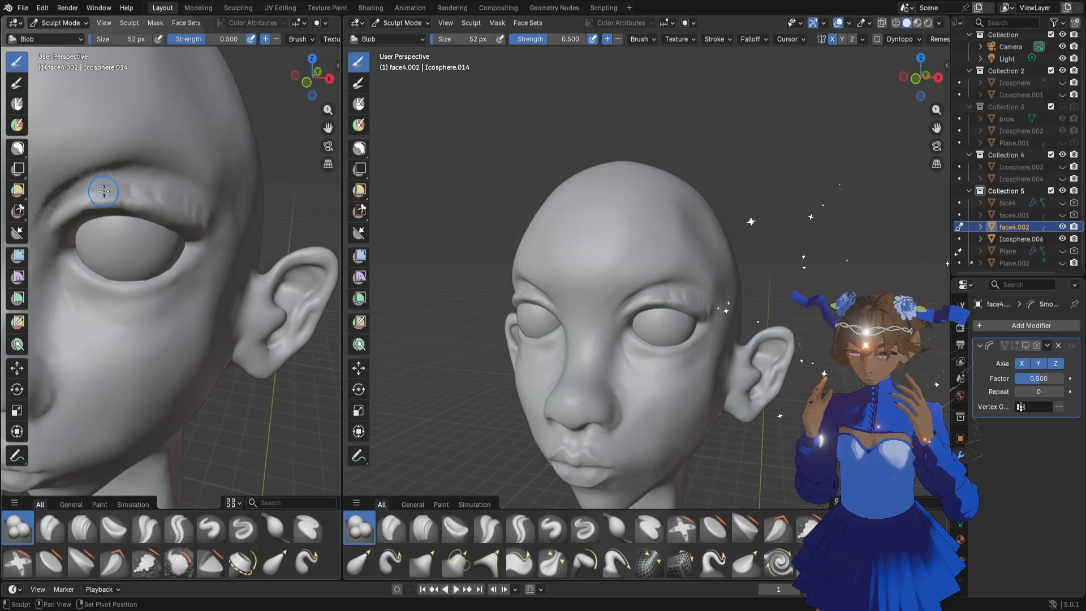
shift+drag(183, 198, 195, 217)
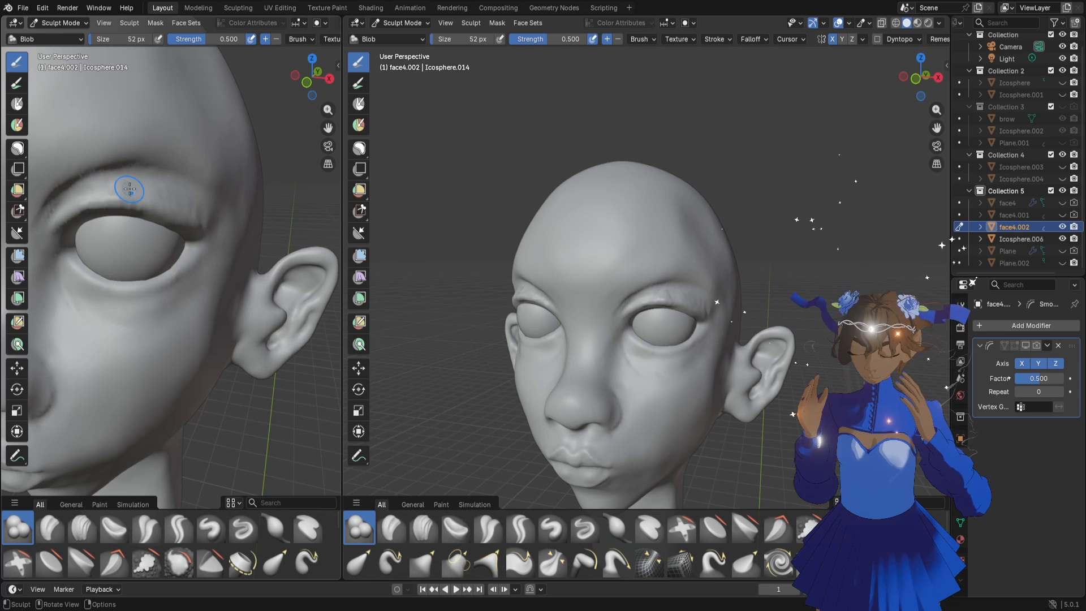
mouse_move(141, 187)
middle_down()
mouse_move(219, 242)
mouse_move(167, 229)
middle_up()
Sharpen the crease above the upper eyelid from inner to outer corner with the Draw Sharp brush at 20 px
click(243, 529)
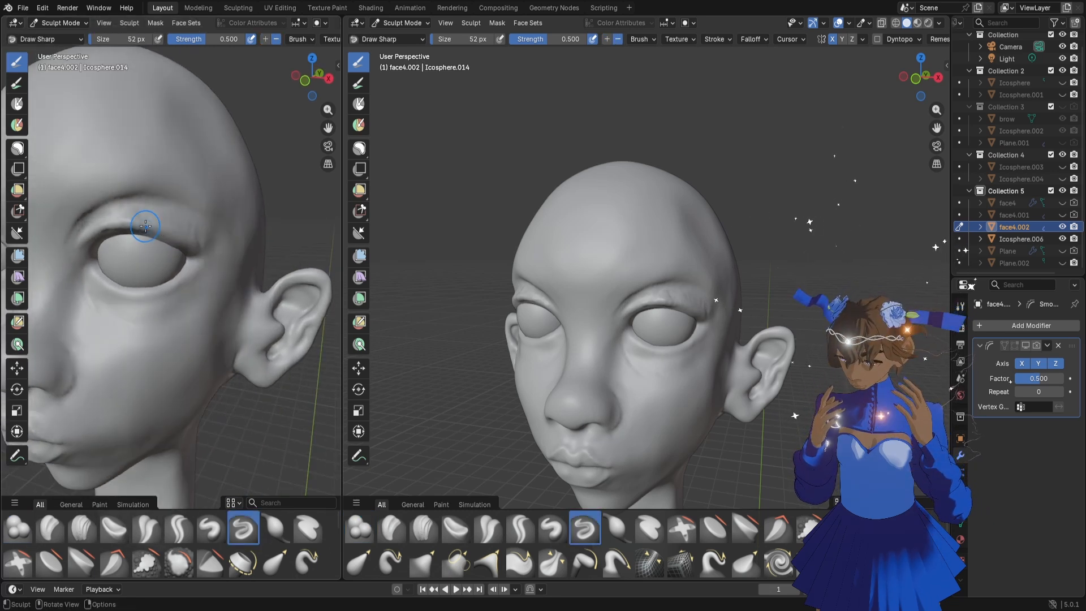
scroll(146, 226, up, 1)
key(f)
click(188, 202)
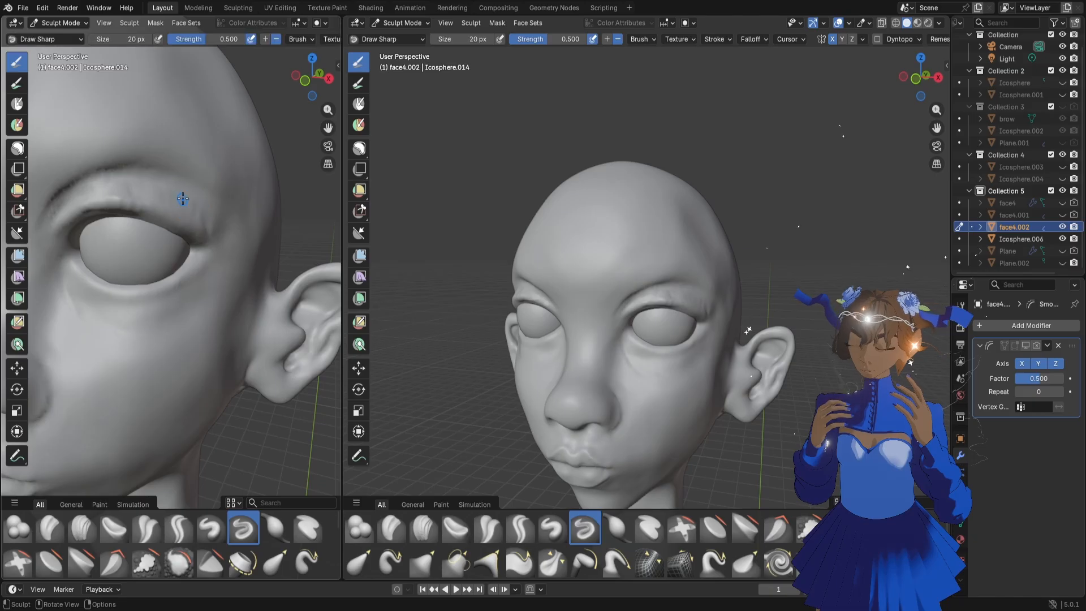
drag(208, 224, 209, 218)
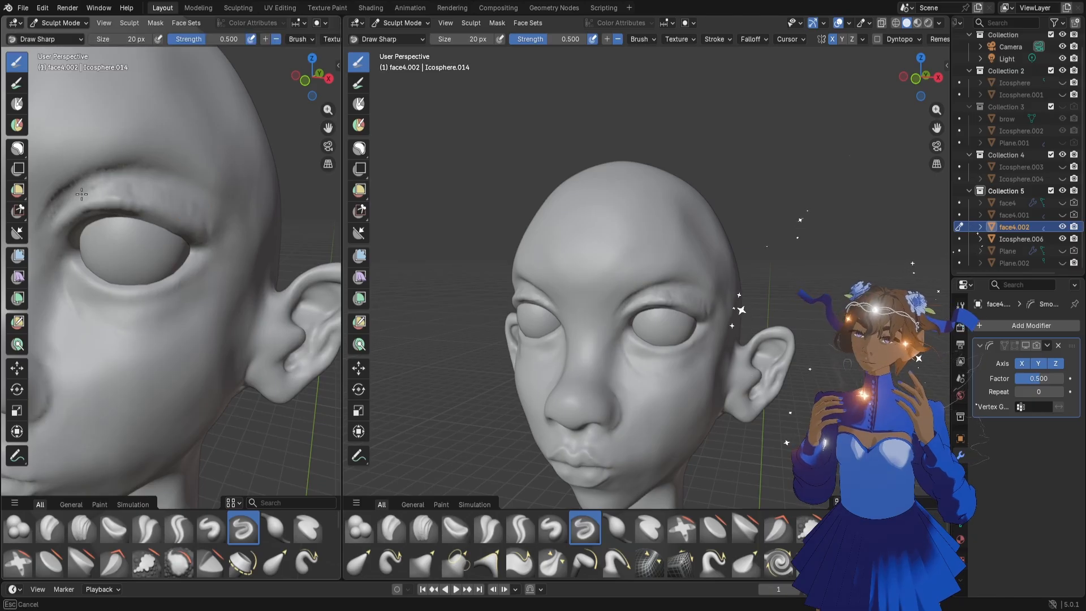
drag(73, 198, 75, 200)
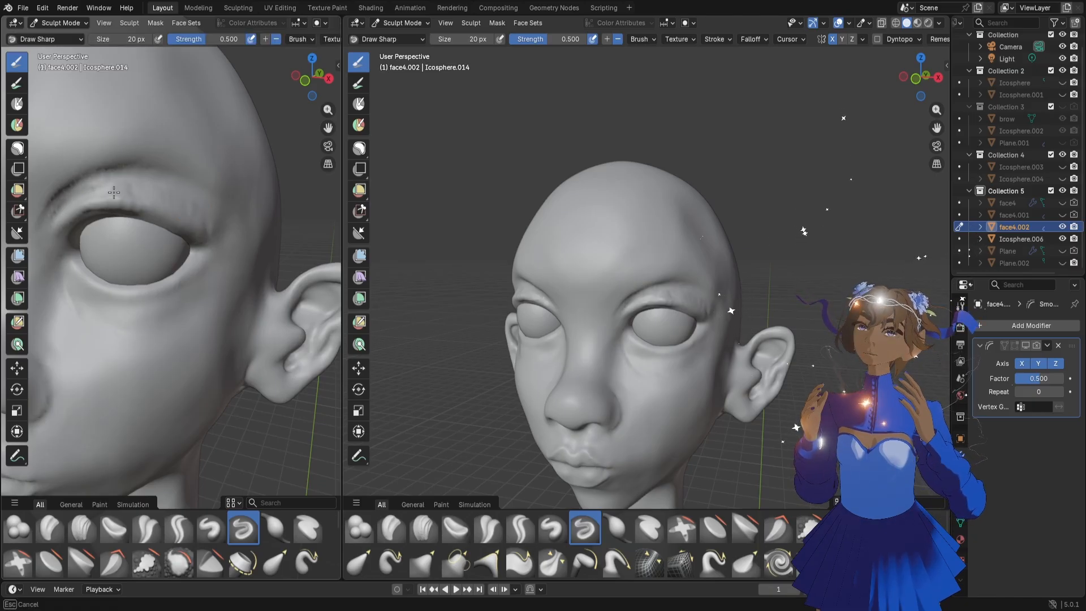
drag(151, 195, 209, 235)
middle_drag(176, 291, 148, 304)
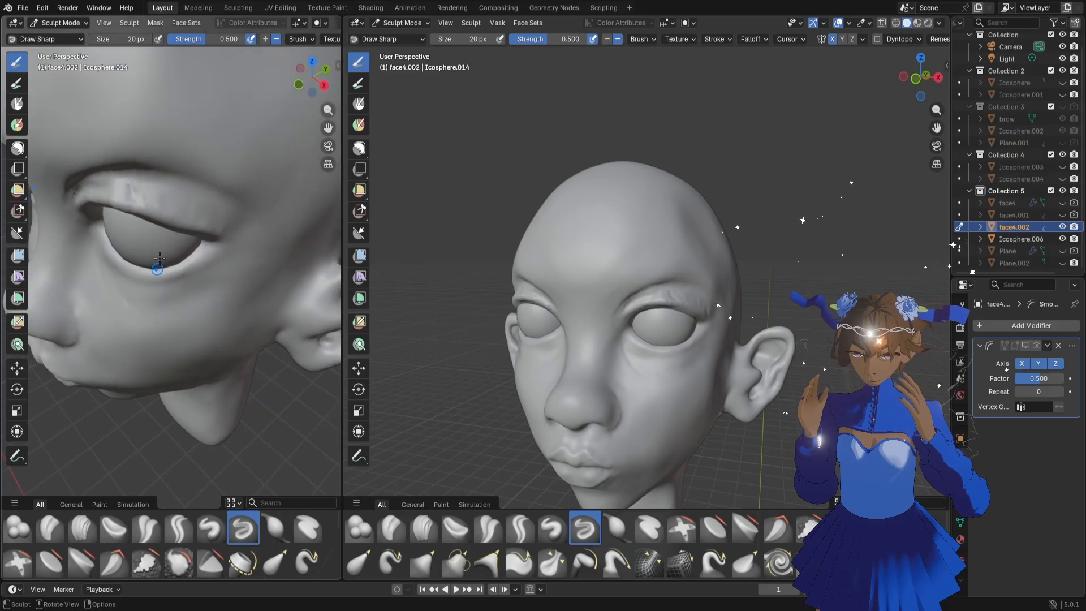
mouse_move(94, 186)
shift+mouse_down()
mouse_move(145, 190)
mouse_move(195, 217)
shift+mouse_up()
Examine the upper eyelids and overall facial proportions from front and three-quarter views
scroll(181, 229, down, 2)
middle_drag(146, 228, 199, 211)
scroll(196, 237, down, 4)
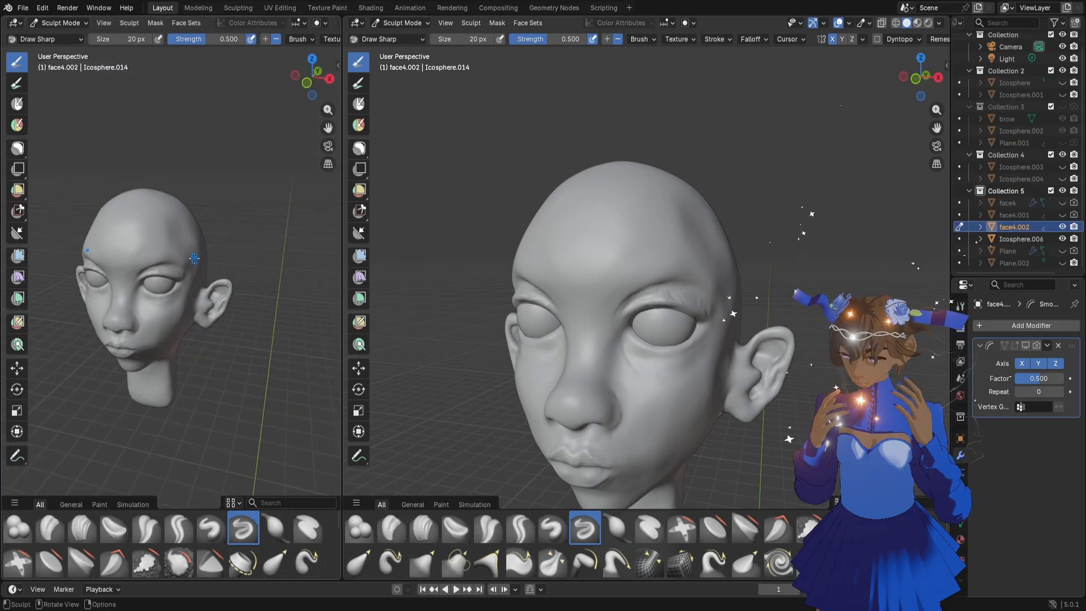
middle_drag(194, 258, 209, 241)
scroll(576, 307, down, 3)
middle_drag(612, 362, 696, 356)
scroll(706, 350, down, 2)
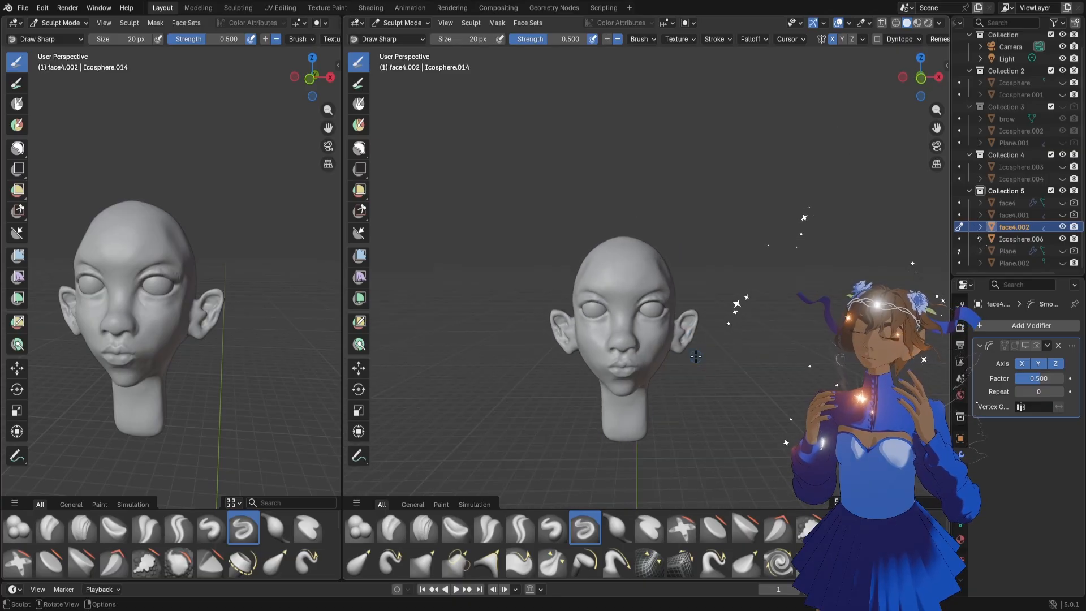
scroll(695, 356, up, 7)
scroll(695, 356, down, 5)
scroll(696, 356, up, 2)
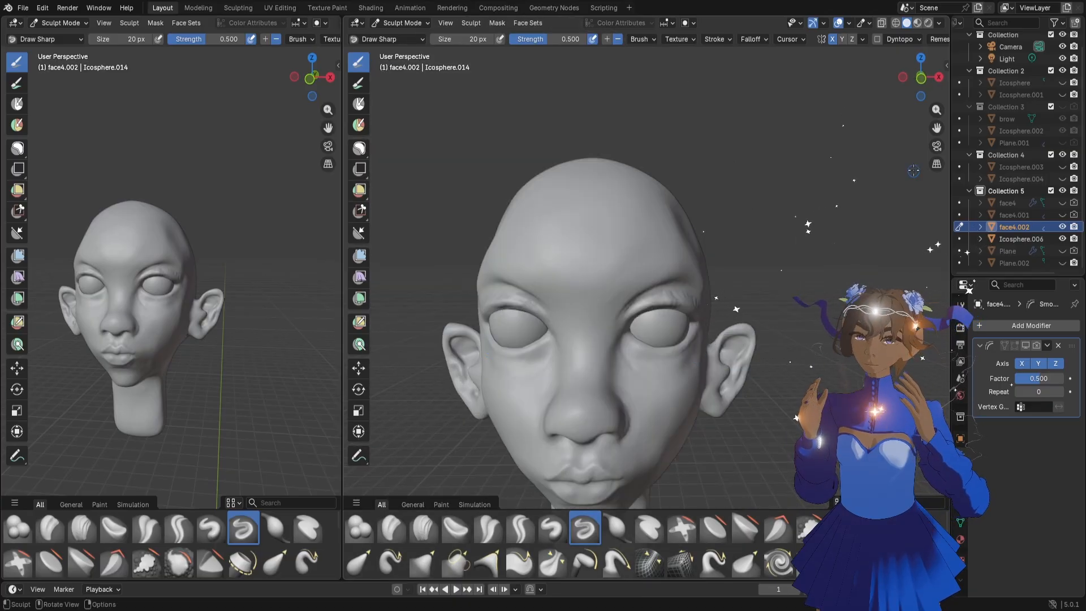
shift+middle_drag(670, 390, 724, 322)
scroll(727, 291, down, 2)
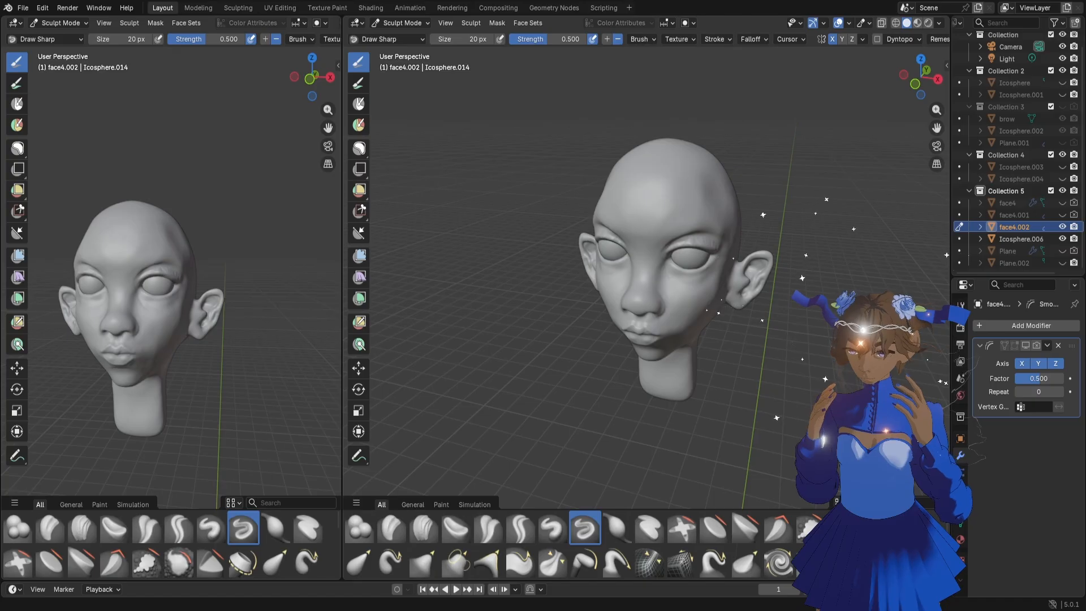
Inspect the whole head from the front and the eyes, nose, lips and cheek from the opposite three-quarter side
scroll(281, 331, up, 2)
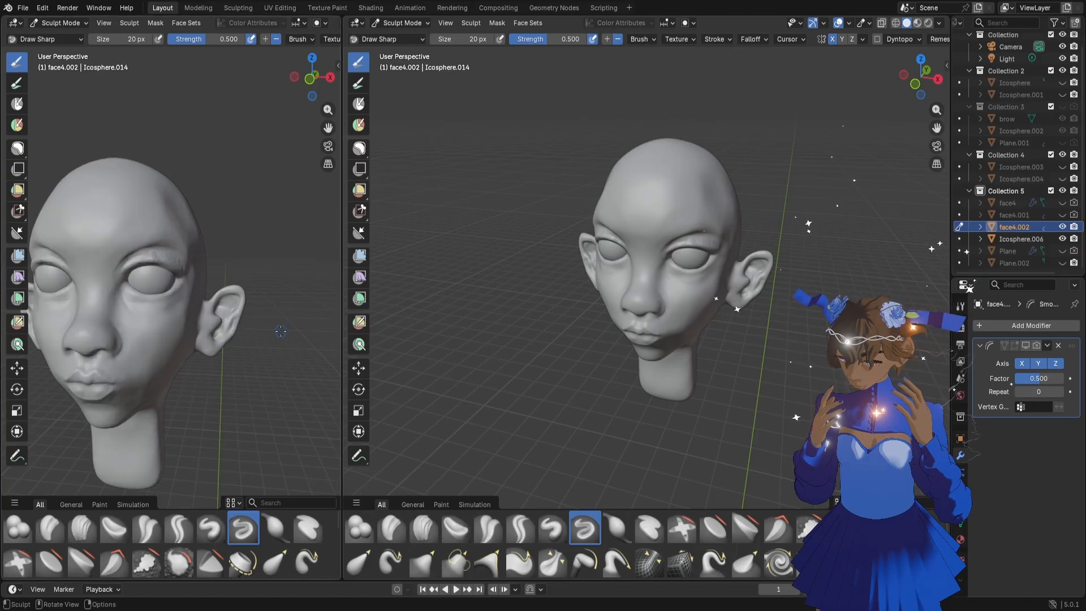
drag(328, 127, 328, 105)
middle_drag(290, 225, 306, 230)
scroll(305, 230, down, 1)
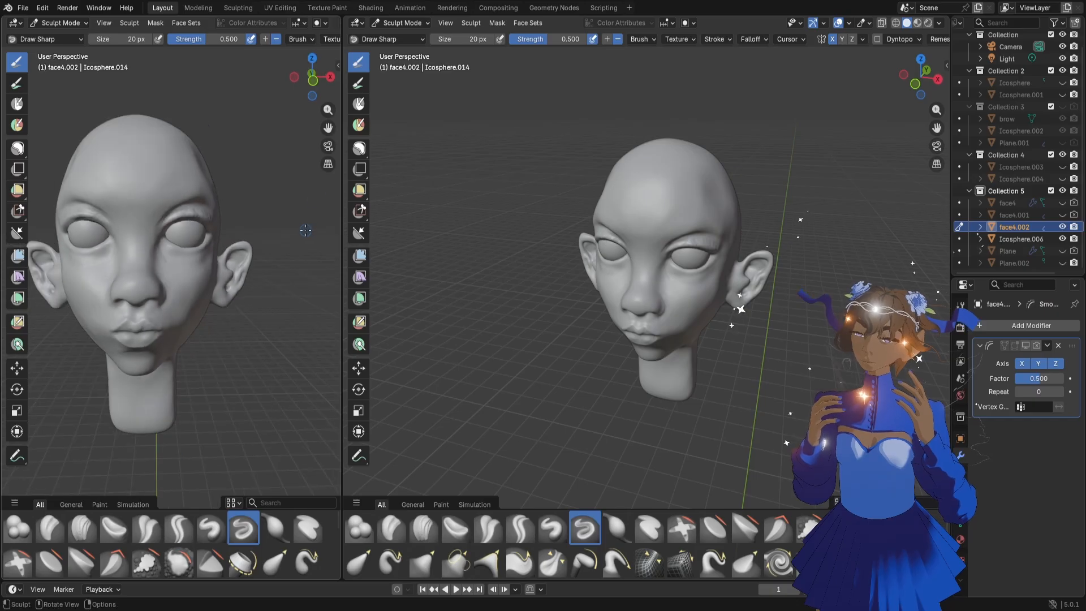
drag(334, 132, 329, 107)
scroll(680, 368, up, 2)
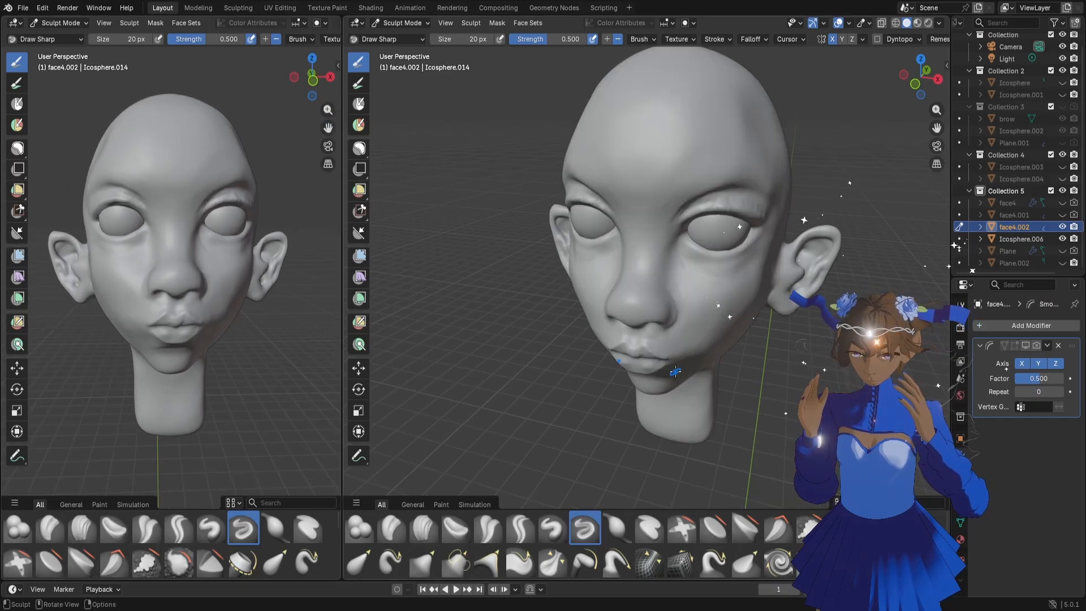
scroll(675, 371, down, 2)
middle_drag(653, 372, 704, 291)
scroll(681, 387, up, 2)
scroll(610, 315, up, 1)
middle_drag(594, 312, 699, 295)
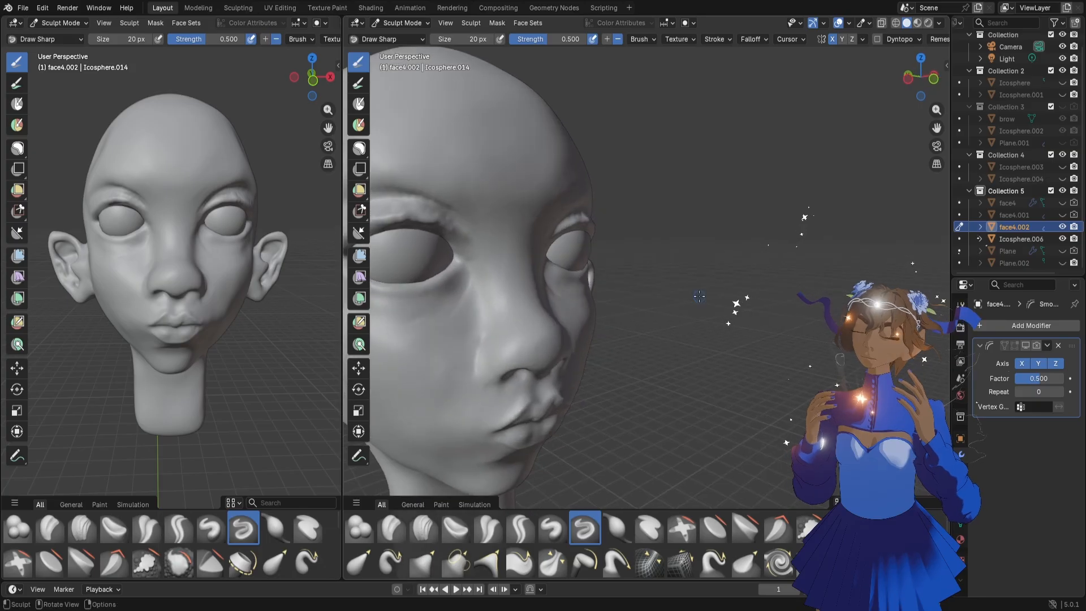
scroll(699, 296, down, 3)
drag(937, 127, 995, 98)
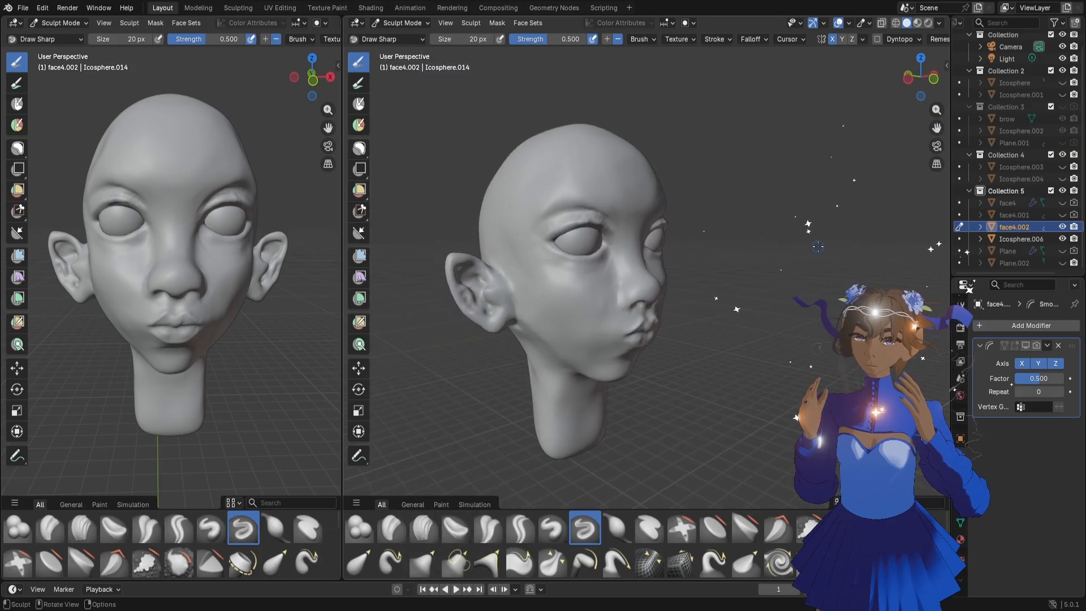
middle_drag(760, 281, 767, 289)
scroll(767, 289, up, 4)
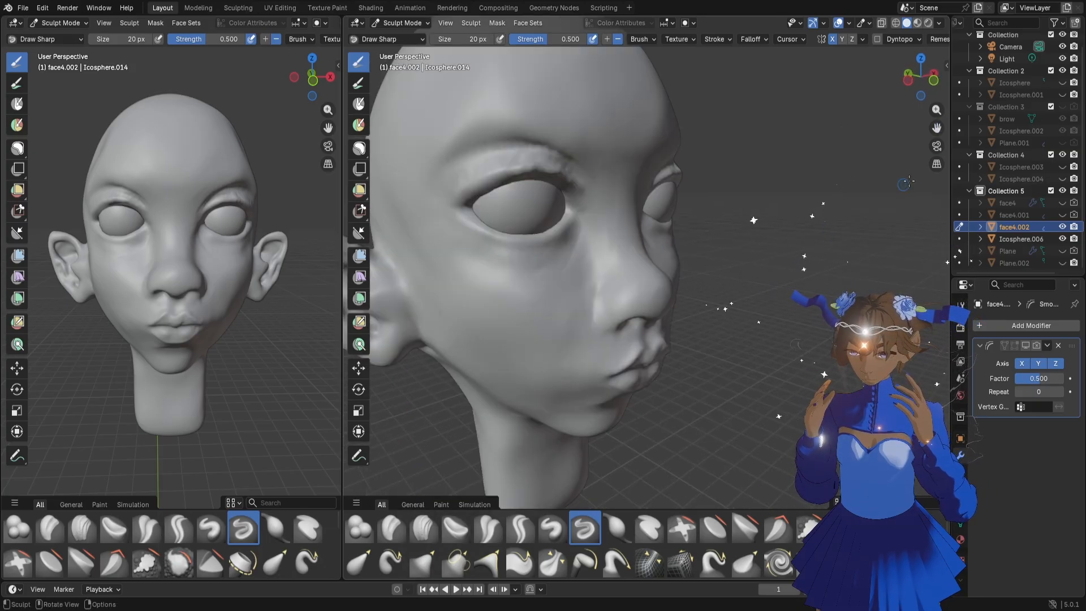
drag(937, 110, 937, 132)
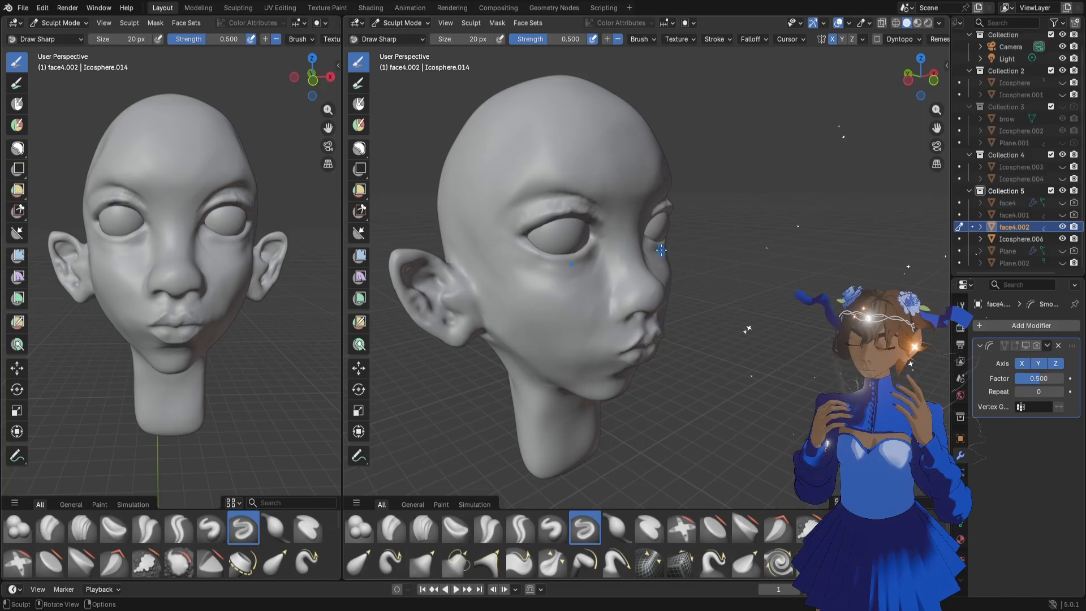
Examine the eyes, cheeks, back of the head and the area around the ear from several angles and distances
middle_drag(583, 288, 602, 238)
scroll(623, 231, up, 2)
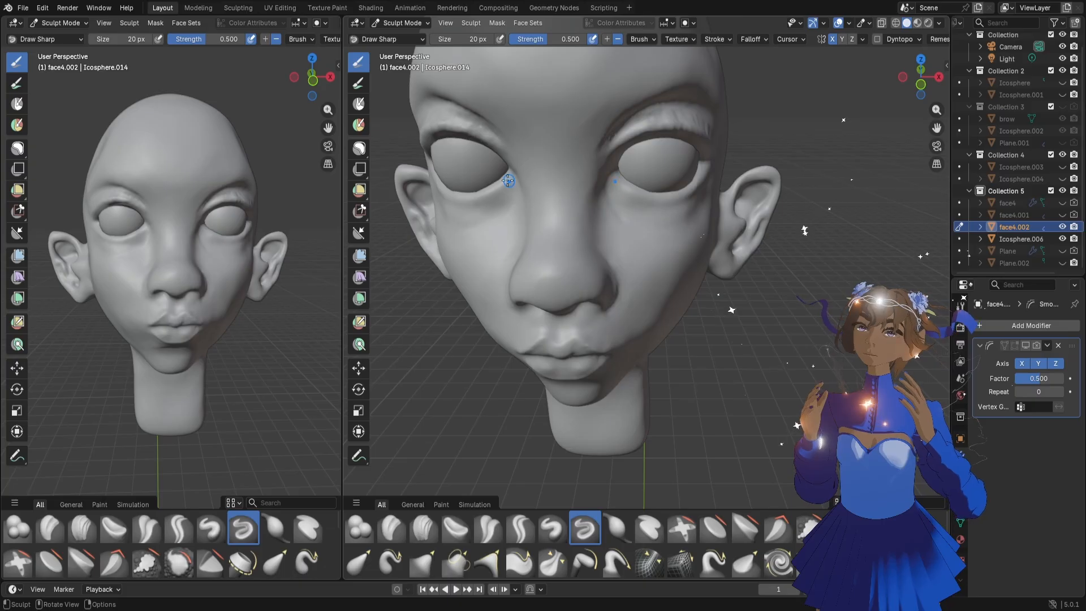
middle_drag(509, 180, 497, 154)
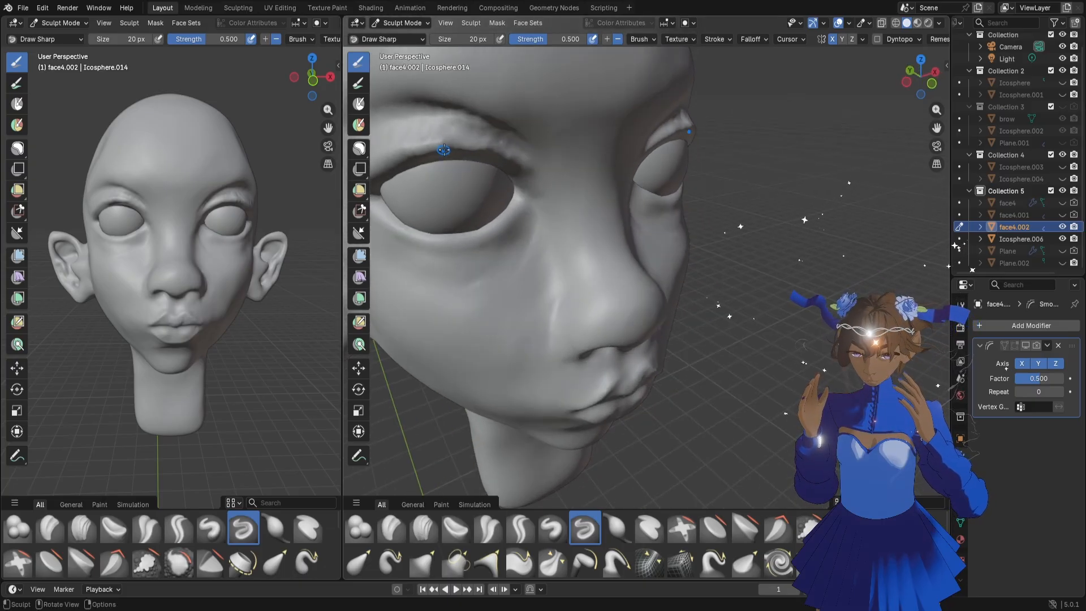
scroll(460, 143, down, 5)
middle_drag(563, 223, 560, 226)
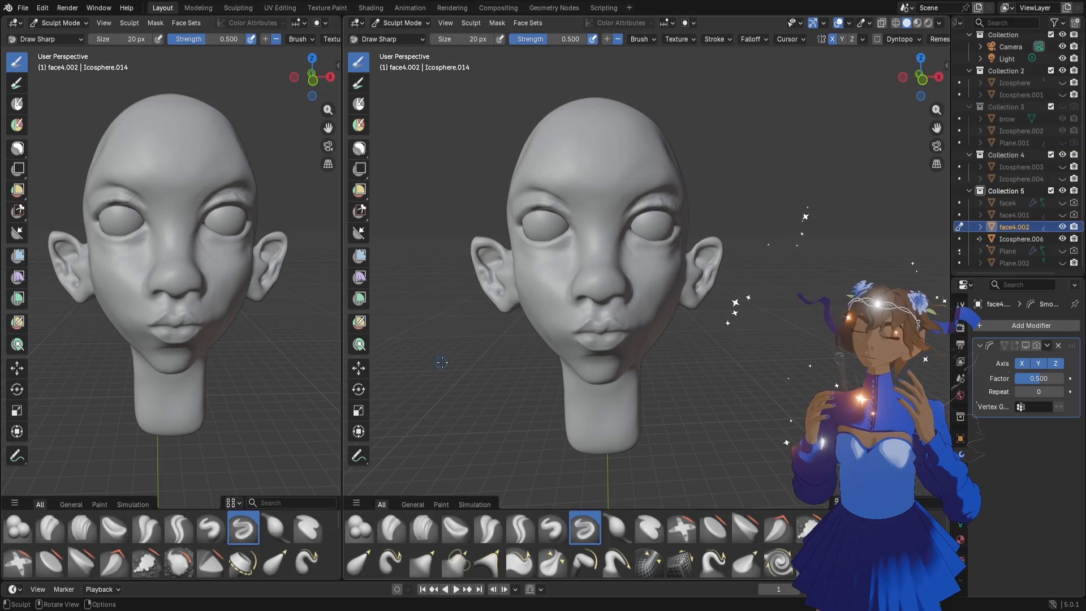
mouse_move(640, 366)
middle_down()
mouse_move(578, 365)
mouse_move(681, 317)
mouse_move(676, 298)
middle_up()
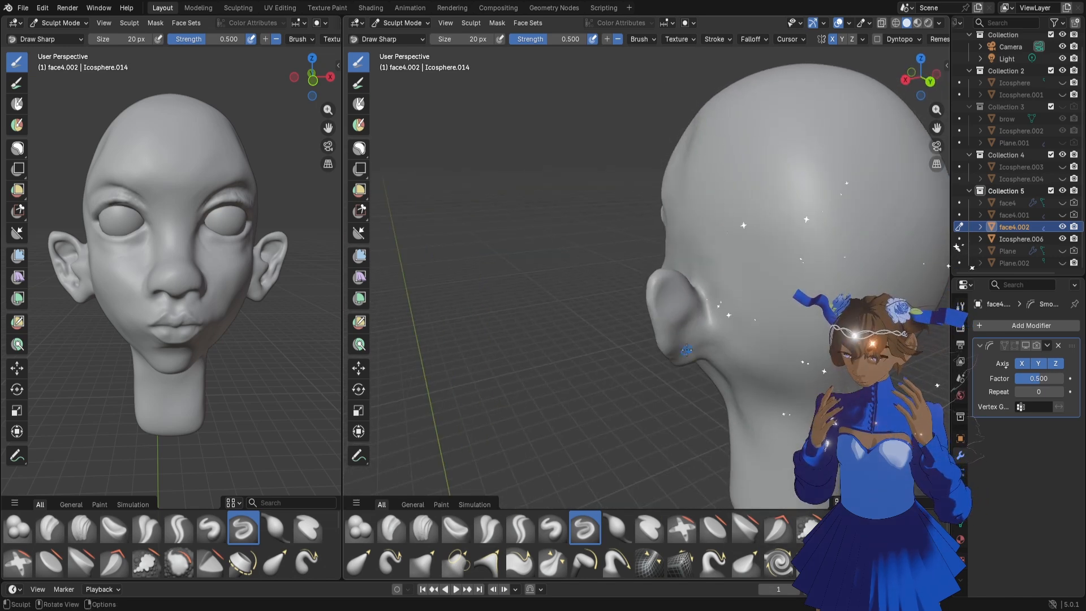
middle_drag(680, 348, 738, 319)
mouse_move(658, 320)
middle_down()
mouse_move(706, 317)
mouse_move(630, 318)
mouse_move(771, 289)
middle_up()
scroll(772, 289, up, 6)
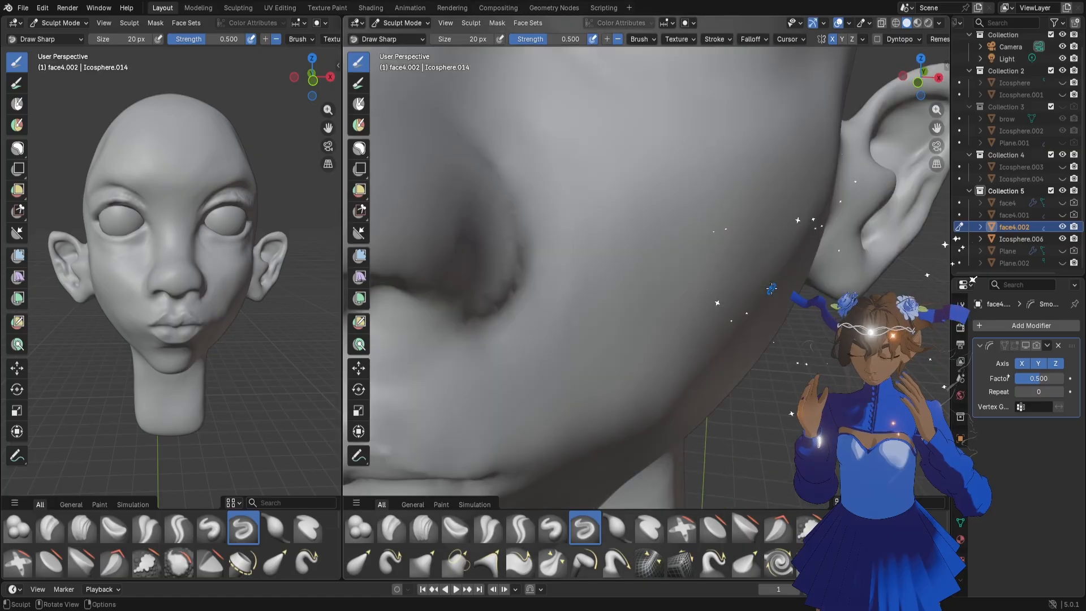
scroll(807, 266, down, 6)
Adjust the inner contour of the ear around the tragus with the Grab brush at 74 px
key(f)
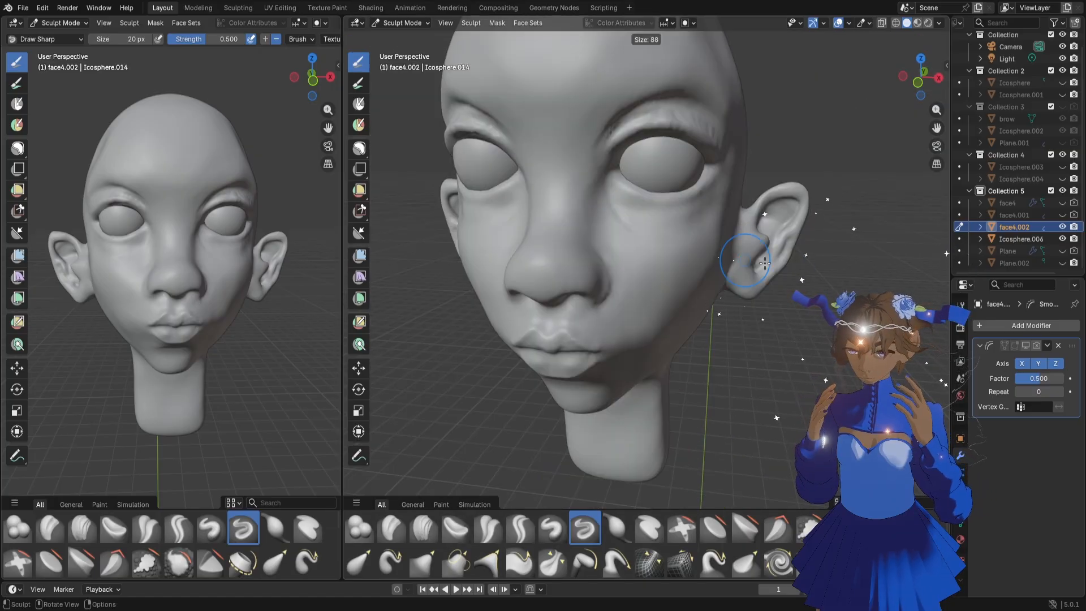
click(775, 259)
key(f)
click(753, 259)
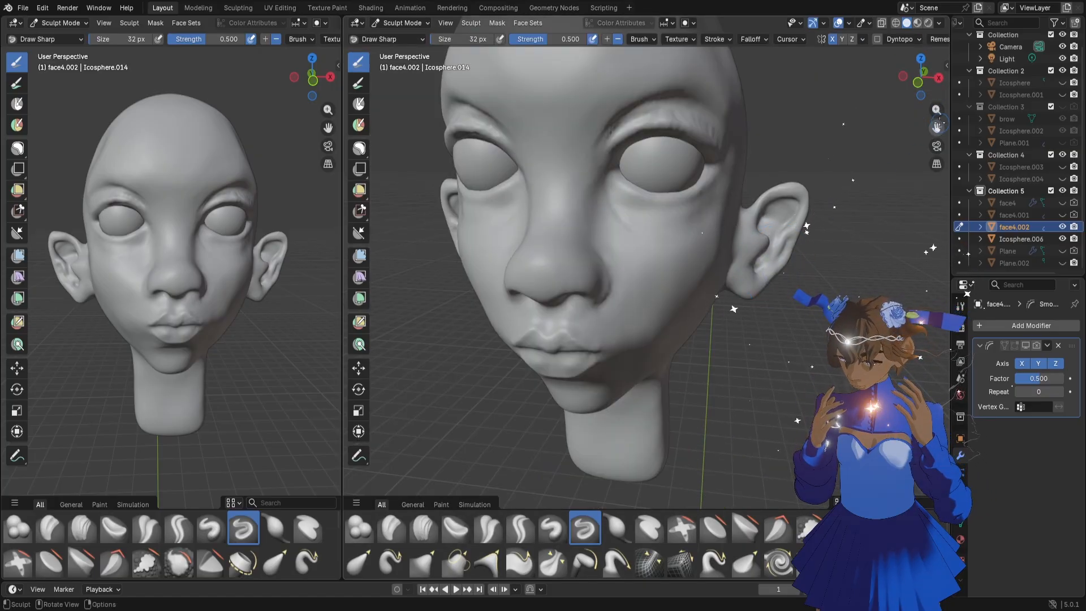
drag(937, 128, 871, 156)
drag(936, 112, 936, 85)
key(f)
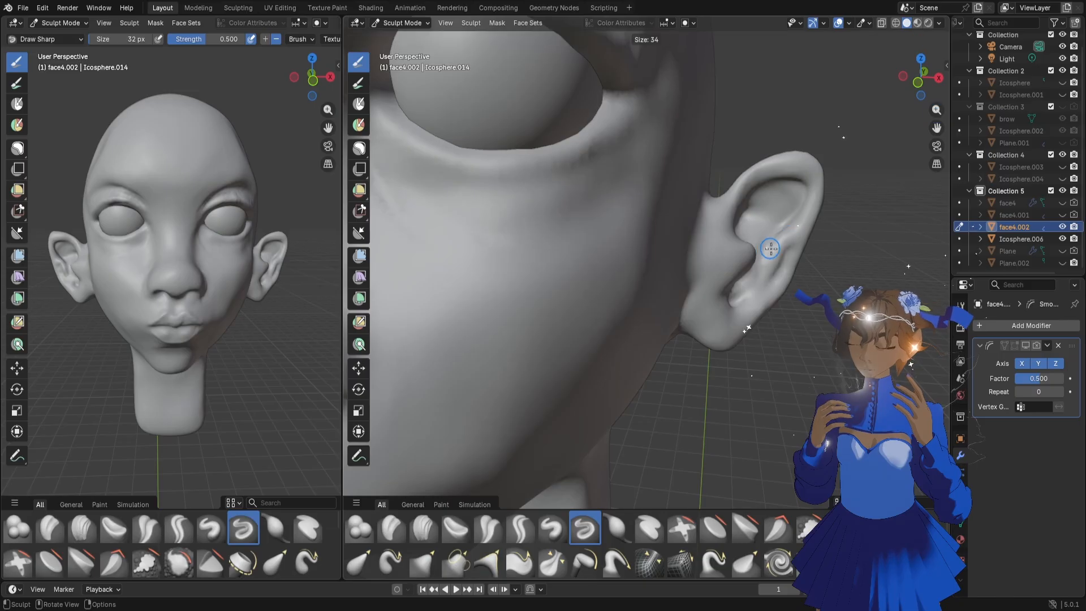
click(780, 250)
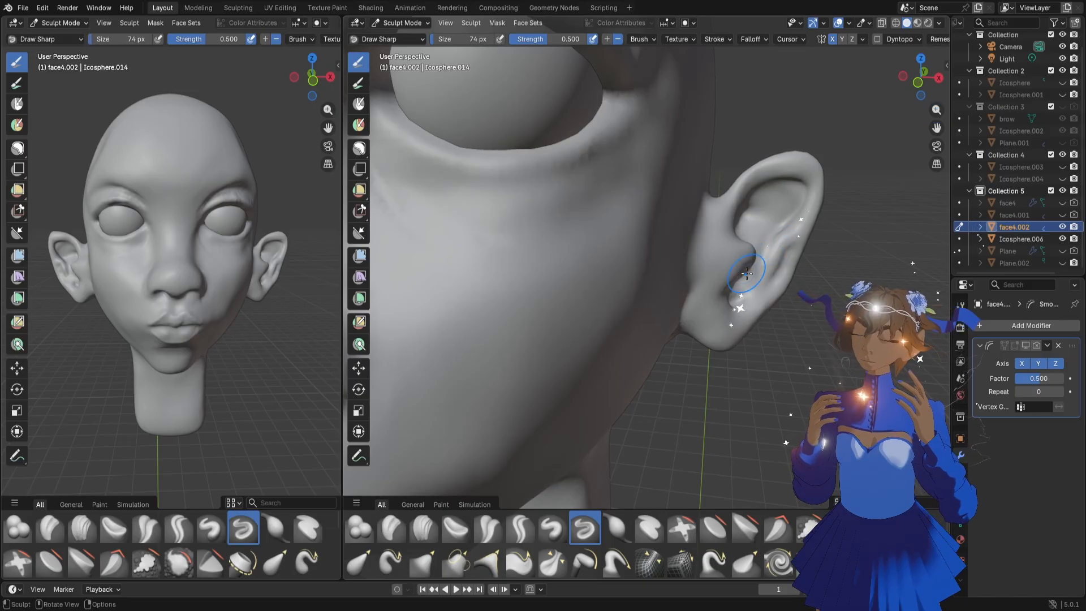
key(g)
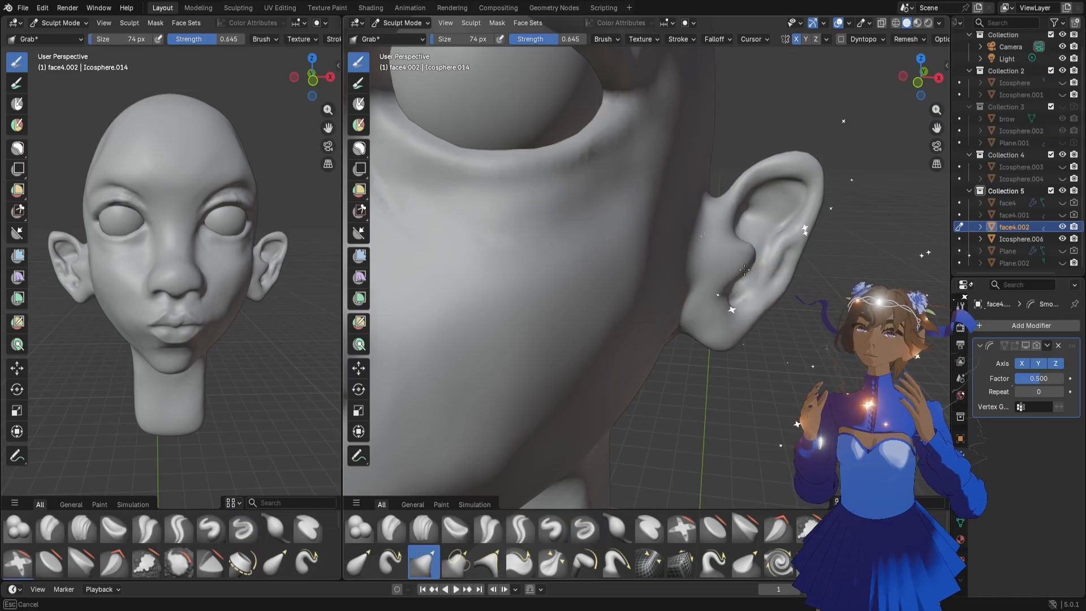
drag(745, 271, 745, 270)
middle_drag(745, 270, 727, 274)
drag(744, 279, 750, 274)
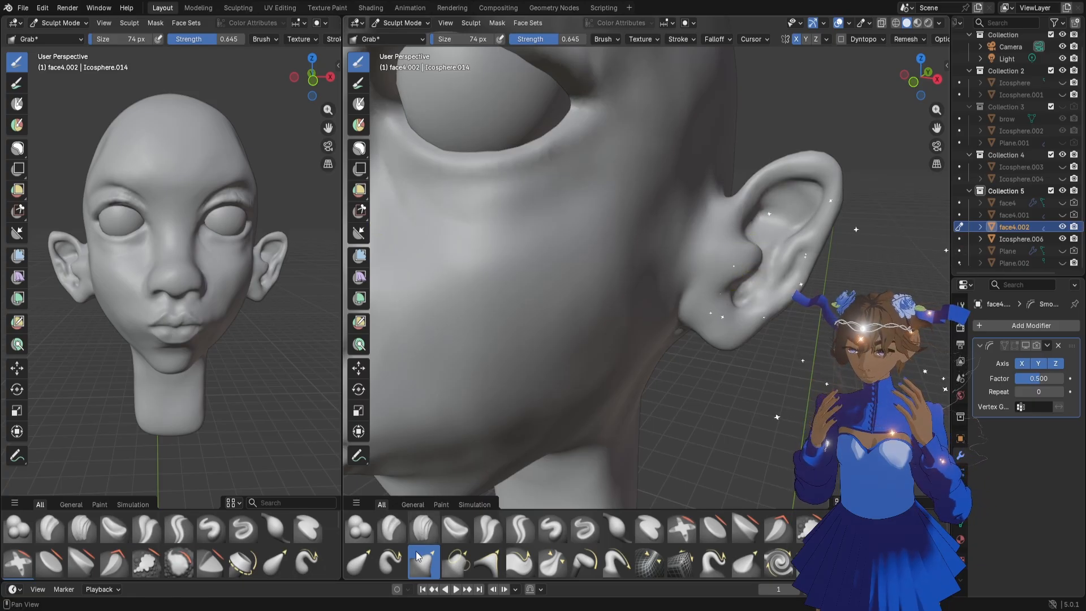